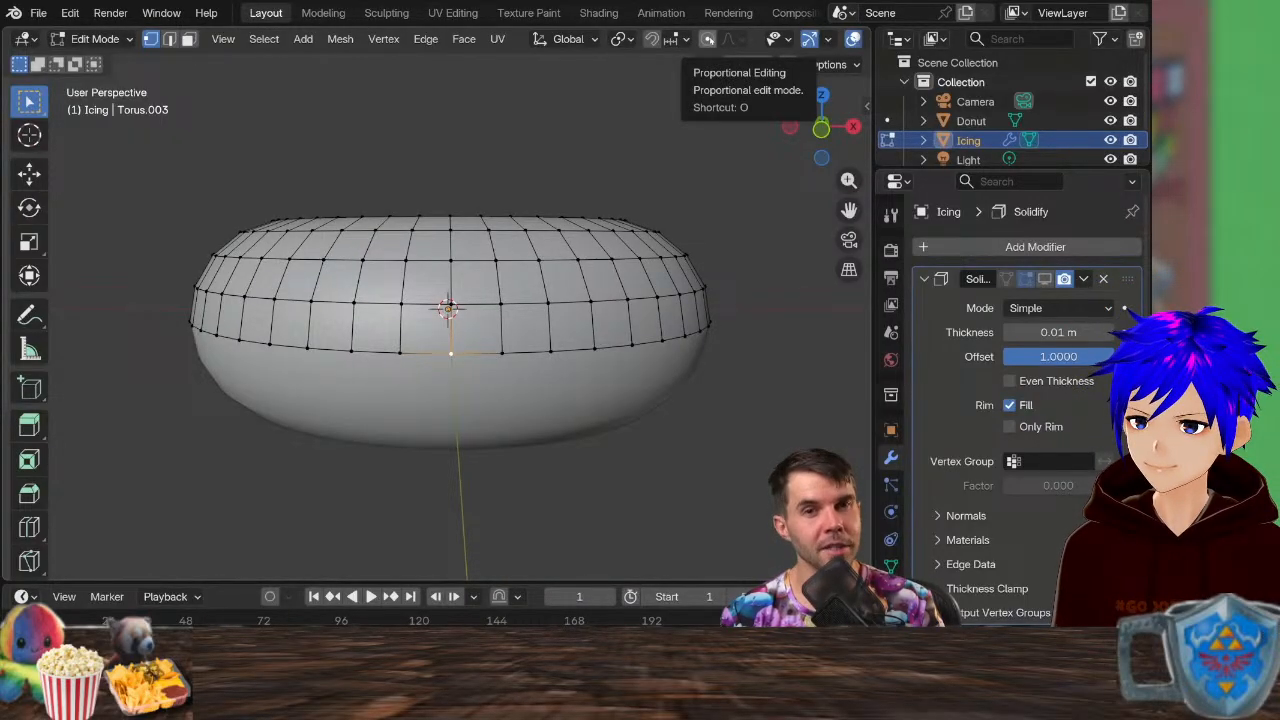
# - Enable proportional editing and try moving the selected vertex on the icing's front rim, cancelling each attempt
pyautogui.click(707, 39)
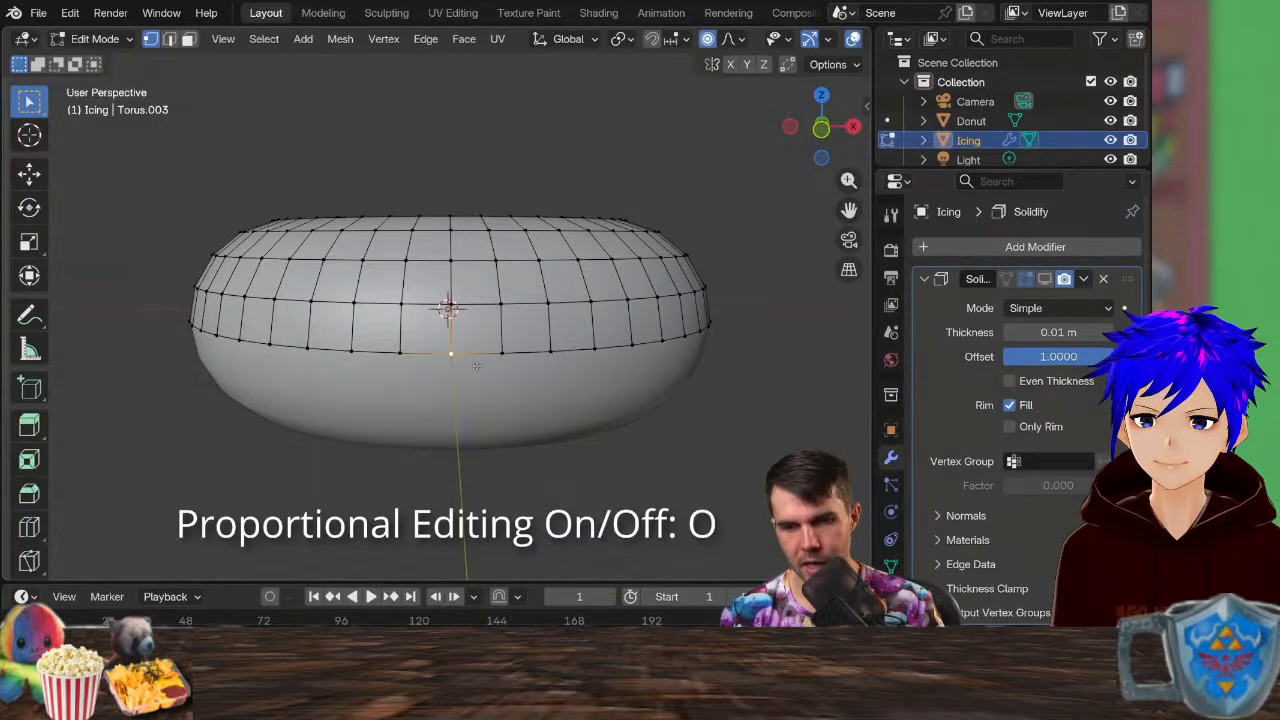
pyautogui.press('g')
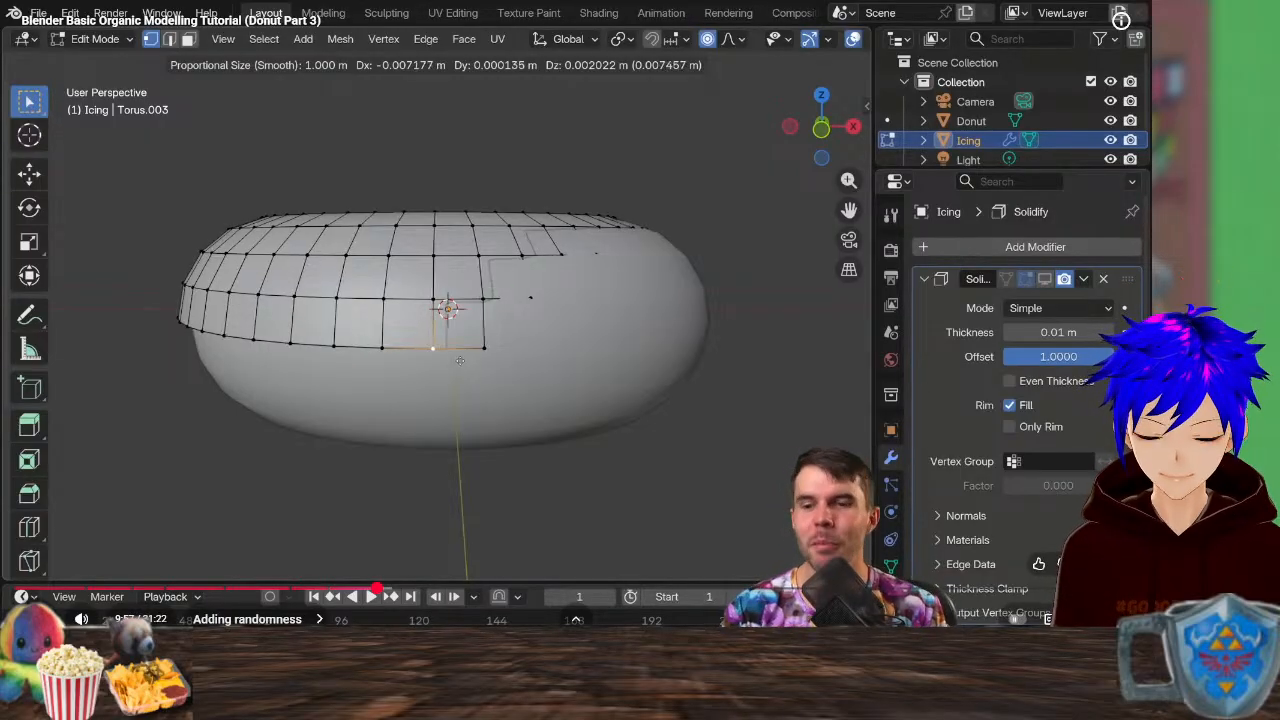
pyautogui.scroll(-8, 472, 358)
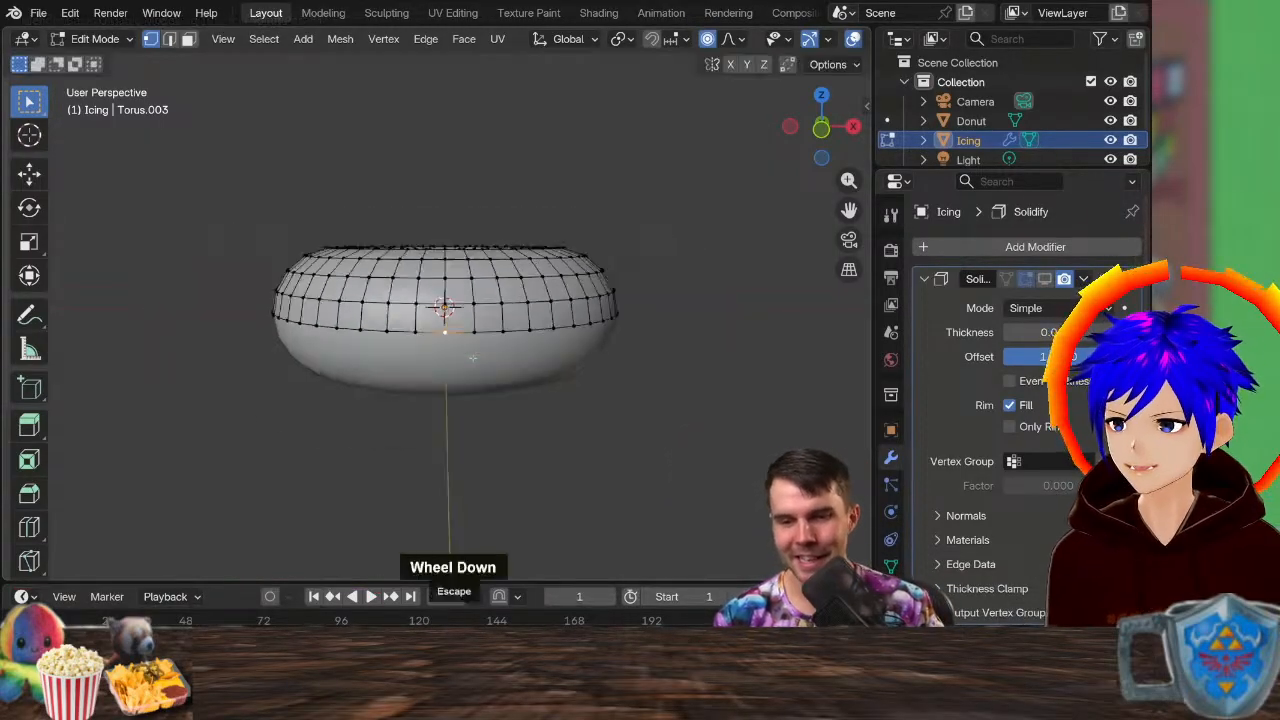
pyautogui.press('Escape')
pyautogui.press('g')
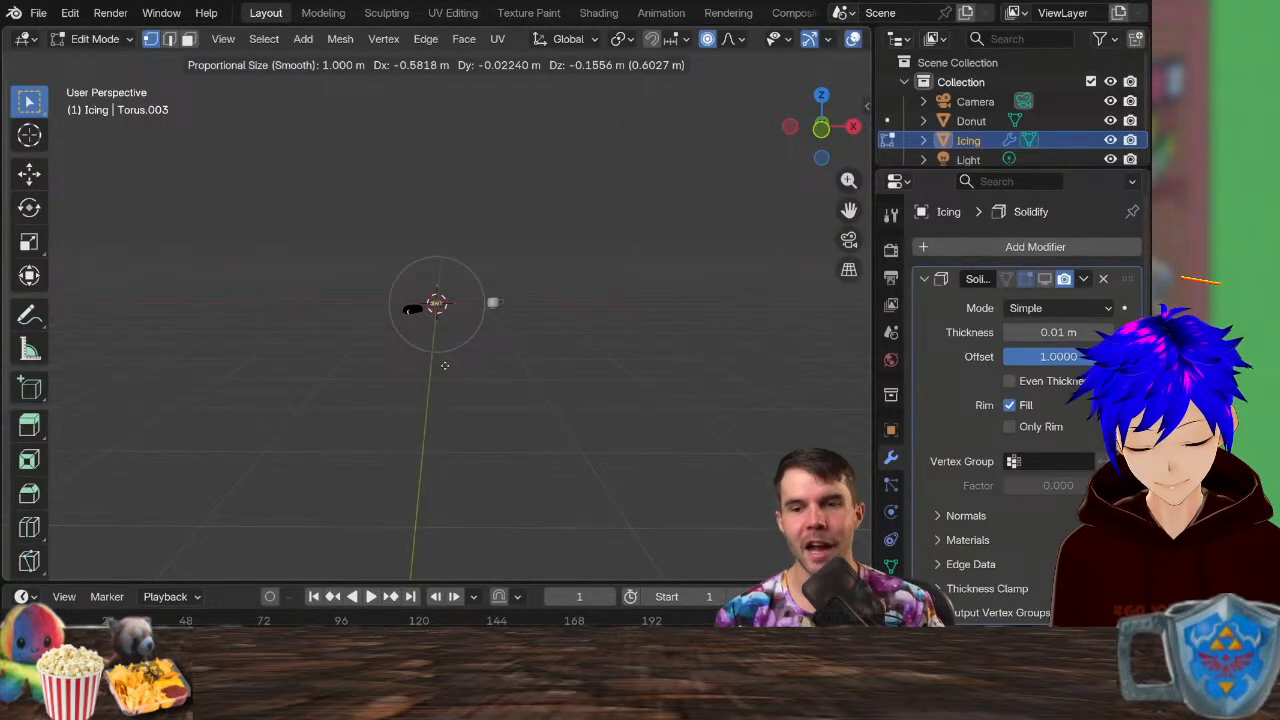
pyautogui.press('Escape')
pyautogui.scroll(8, 445, 365)
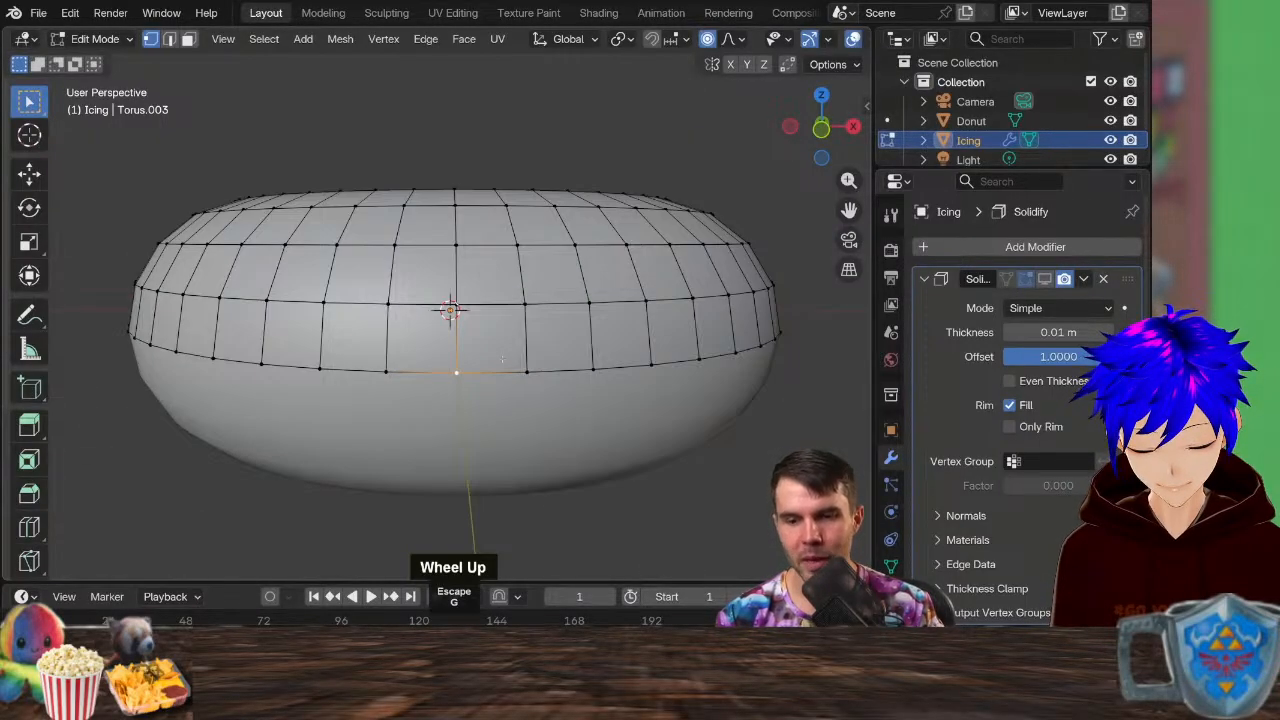
# - Pull the icing's front rim vertex down about 0.01 m with smooth falloff and a proportional size of about 0.04 m
pyautogui.scroll(-2, 502, 360)
pyautogui.press('g')
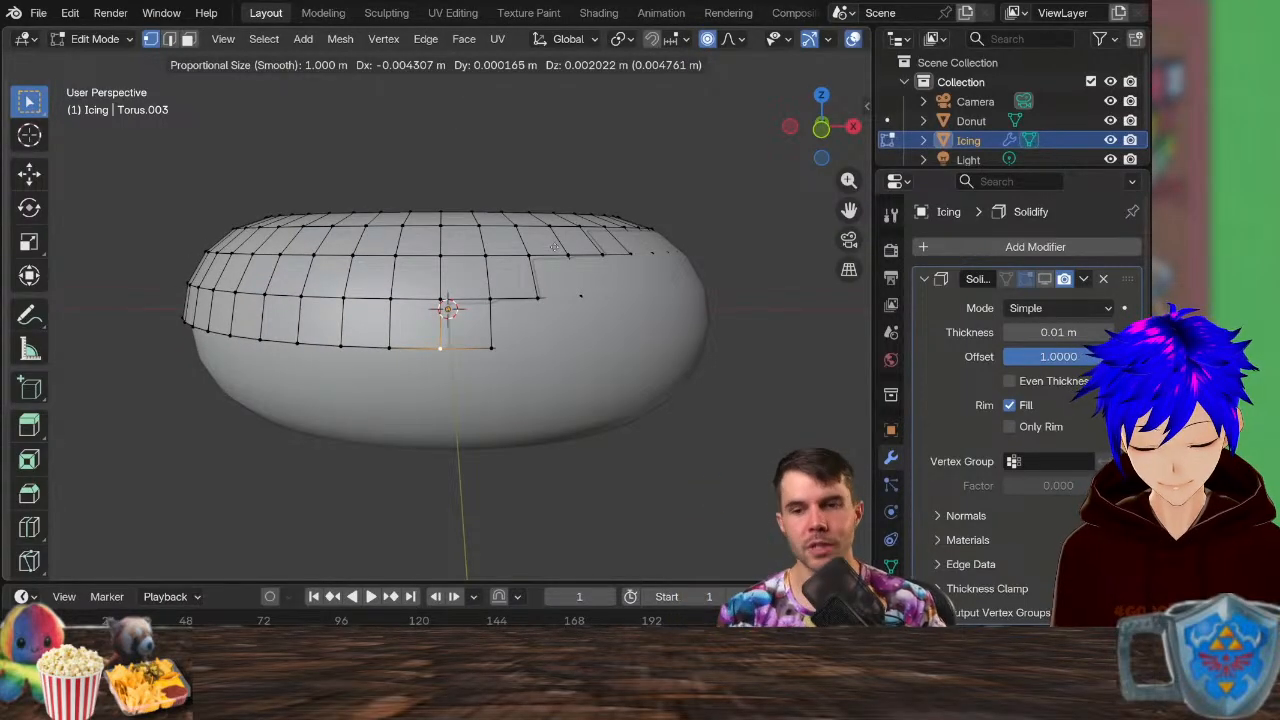
pyautogui.scroll(-6, 556, 247)
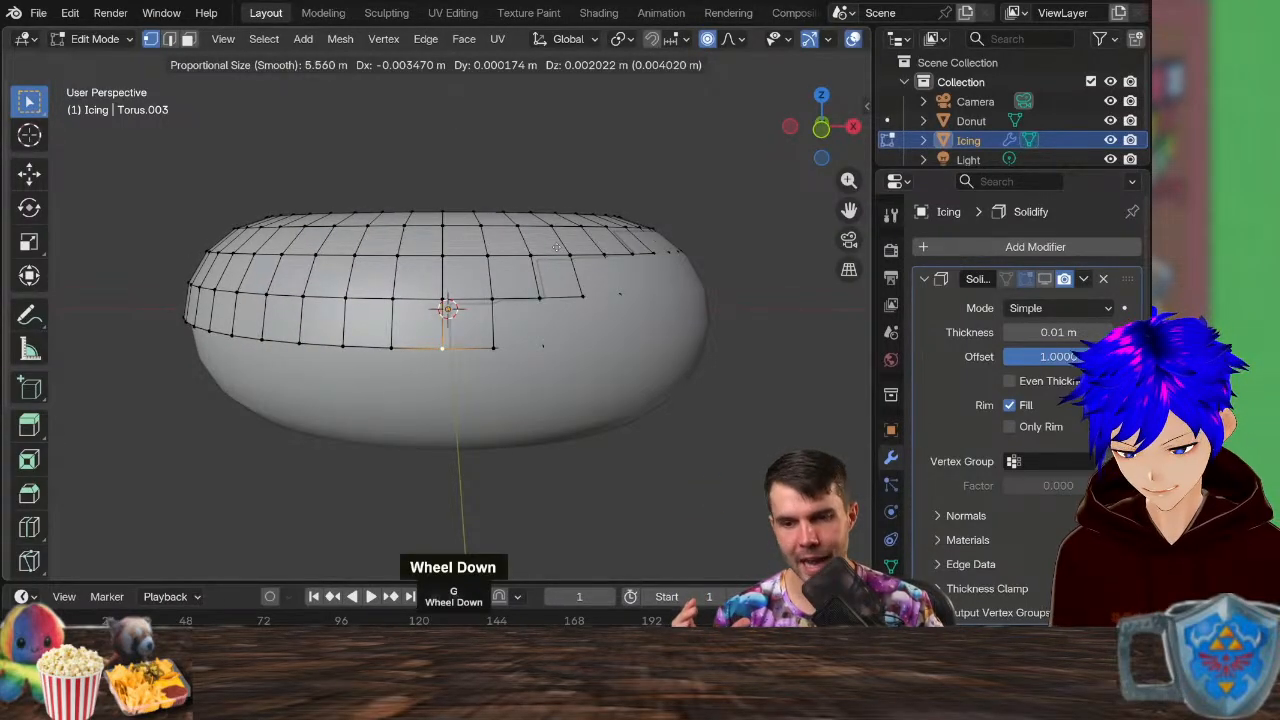
pyautogui.scroll(-20, 557, 247)
pyautogui.scroll(-12, 558, 247)
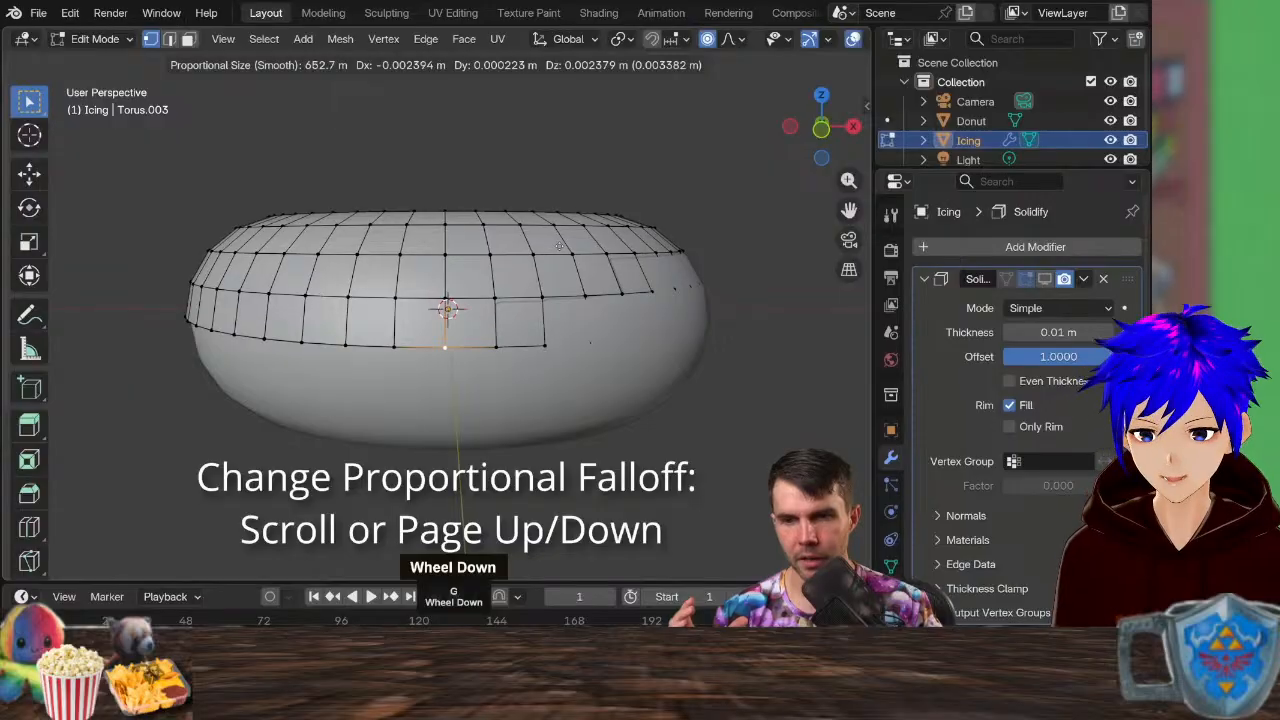
pyautogui.scroll(1, 558, 247)
pyautogui.scroll(20, 558, 247)
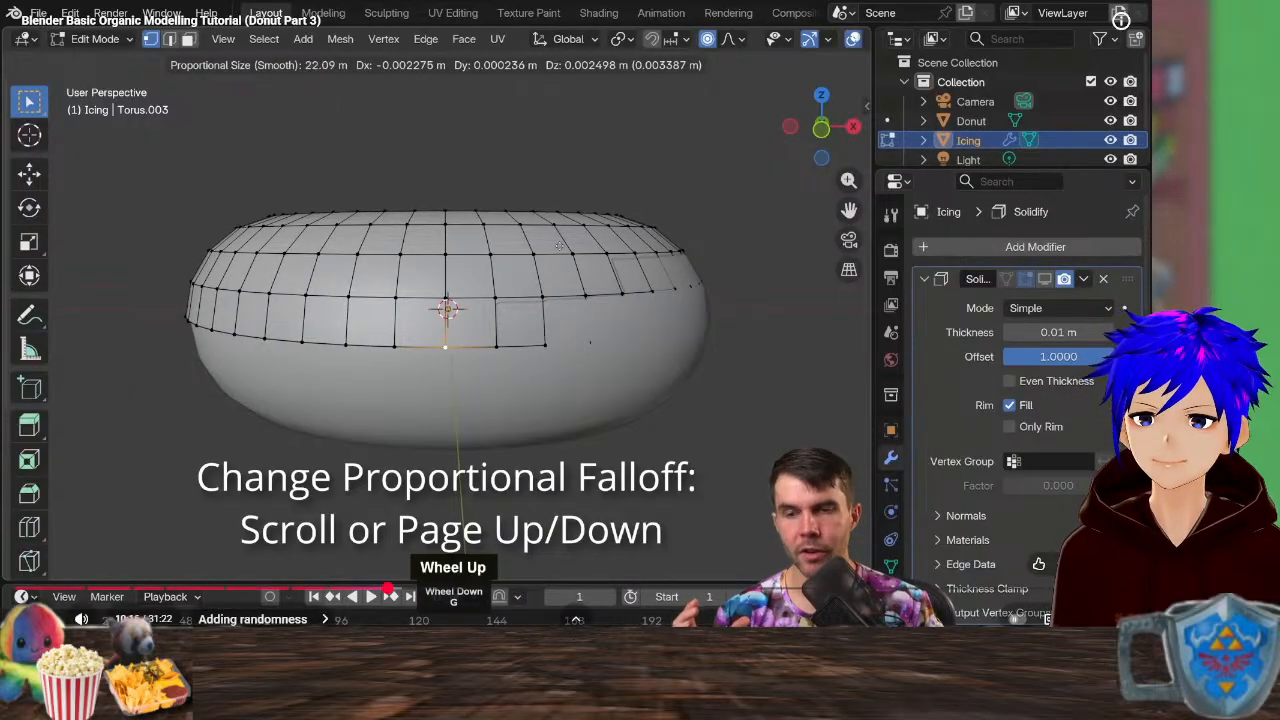
pyautogui.scroll(20, 560, 257)
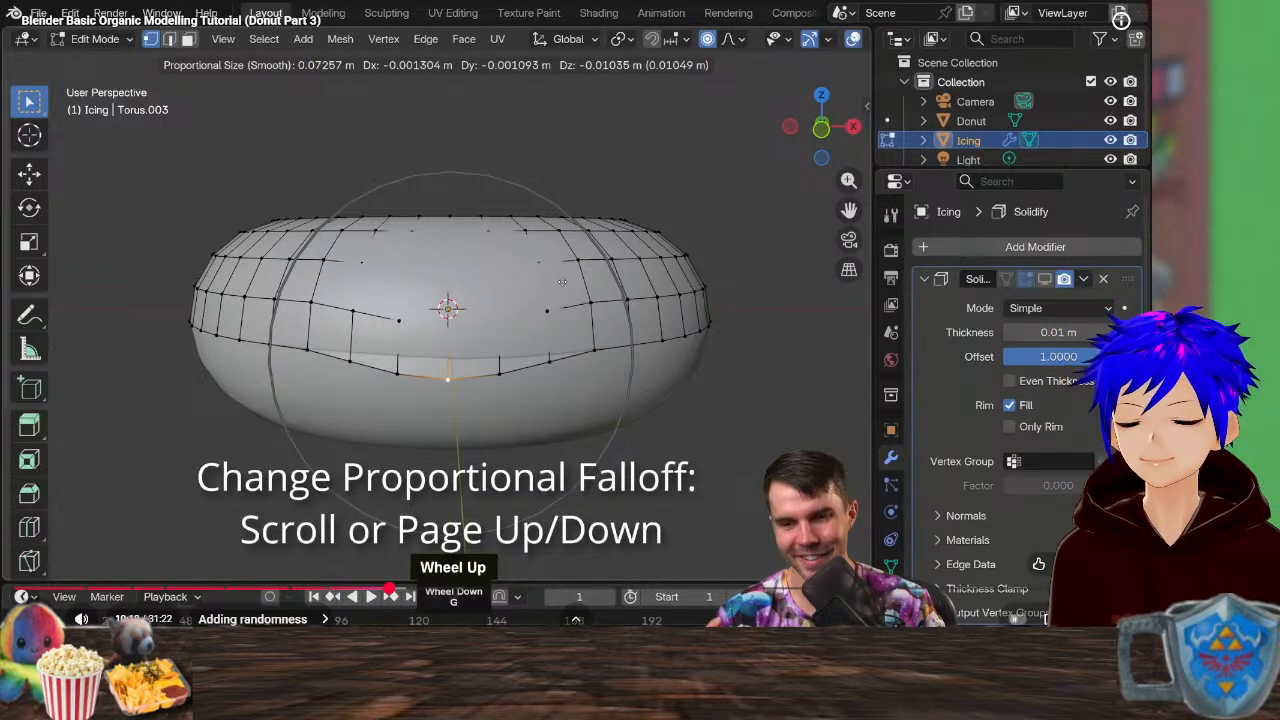
pyautogui.scroll(6, 563, 280)
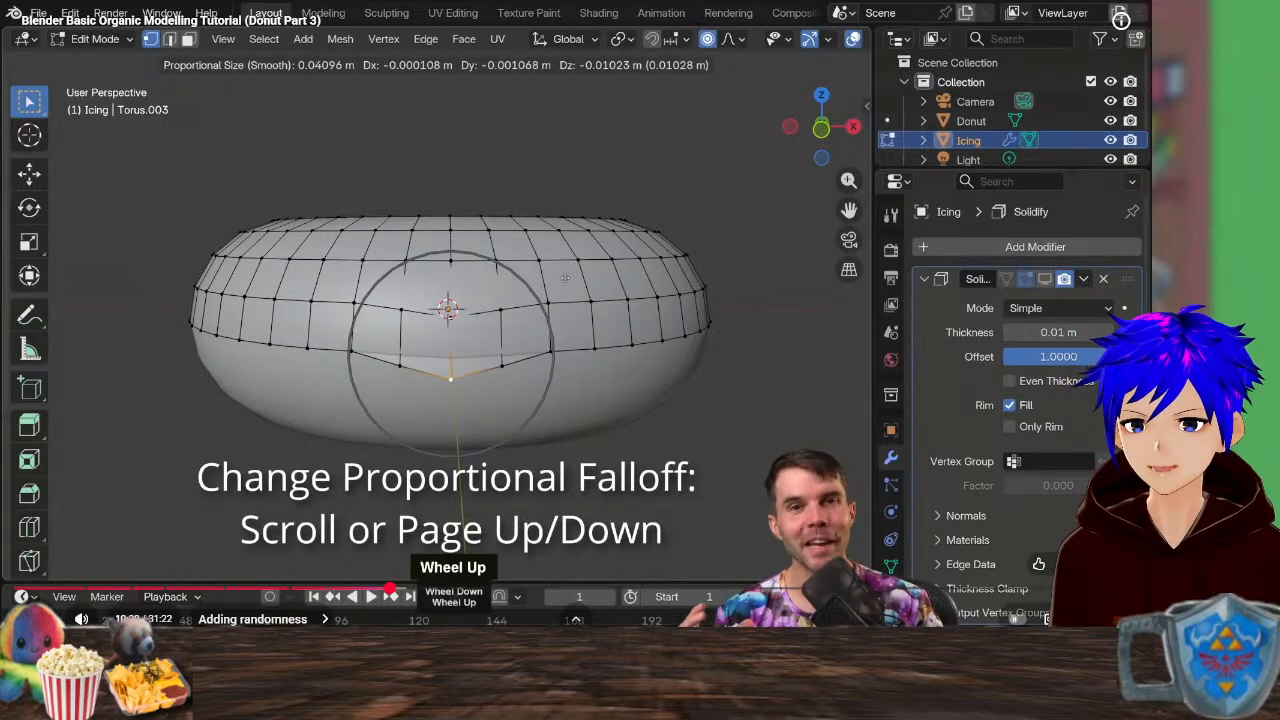
pyautogui.scroll(5, 565, 278)
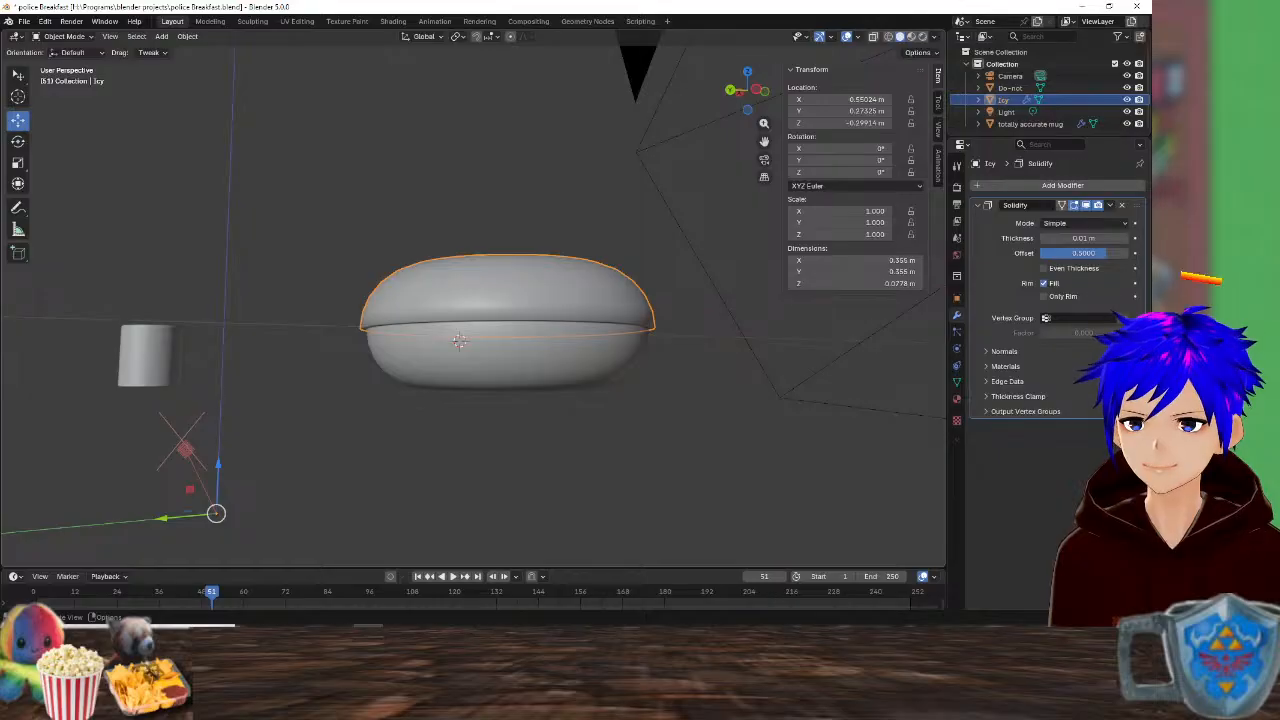
# - Rewatch the part on enabling proportional editing in the YouTube tutorial and return to Blender
pyautogui.moveTo(459, 341); pyautogui.dragTo(455, 358, button='middle')
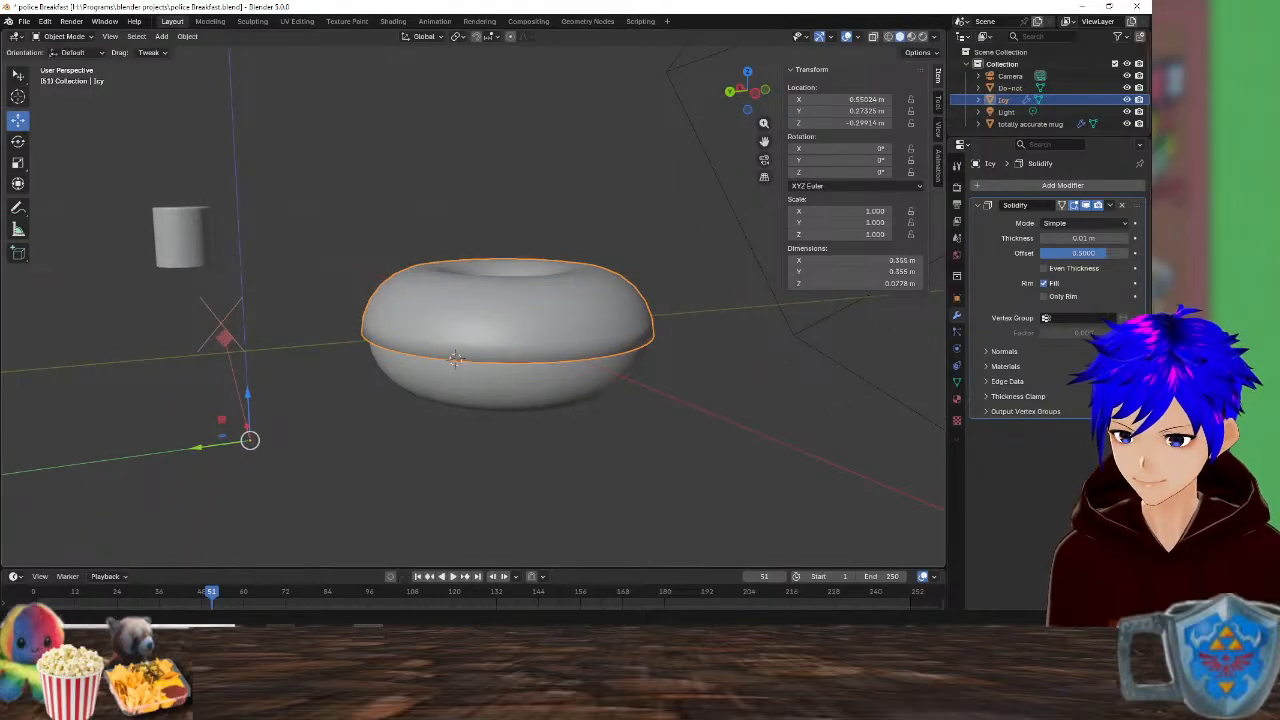
pyautogui.moveTo(338, 636)
pyautogui.click(404, 585)
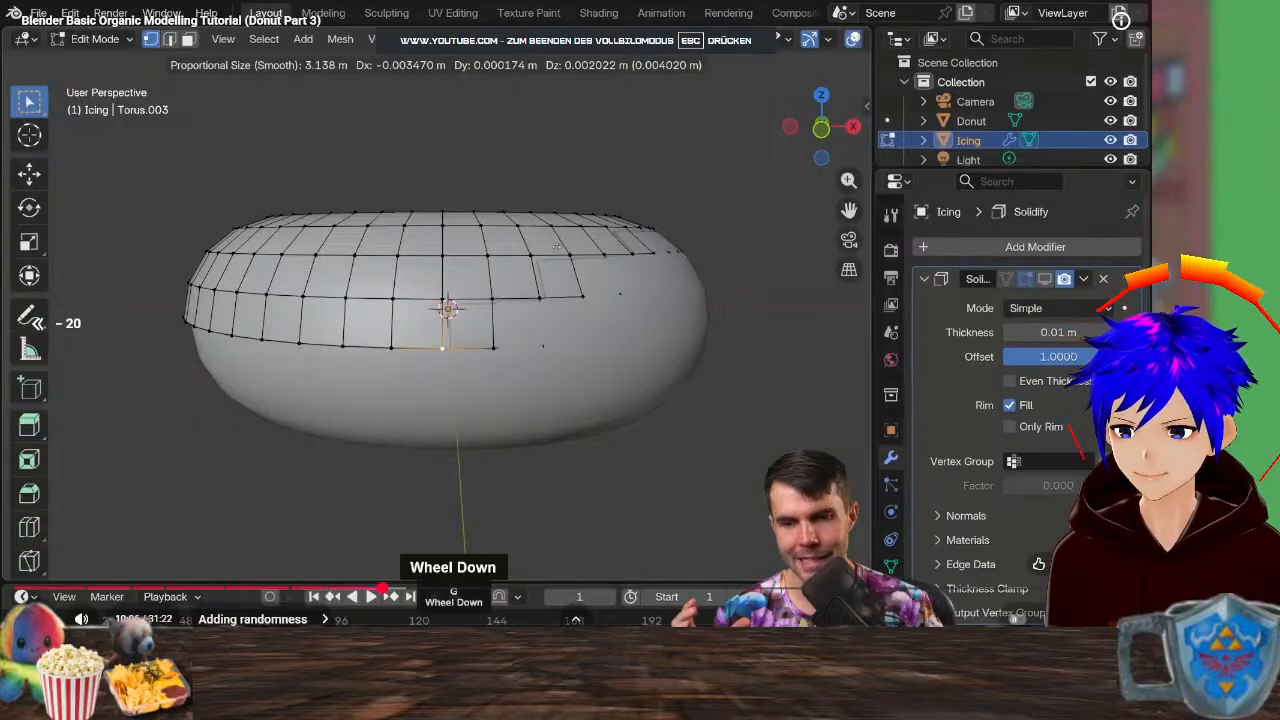
pyautogui.press('space')
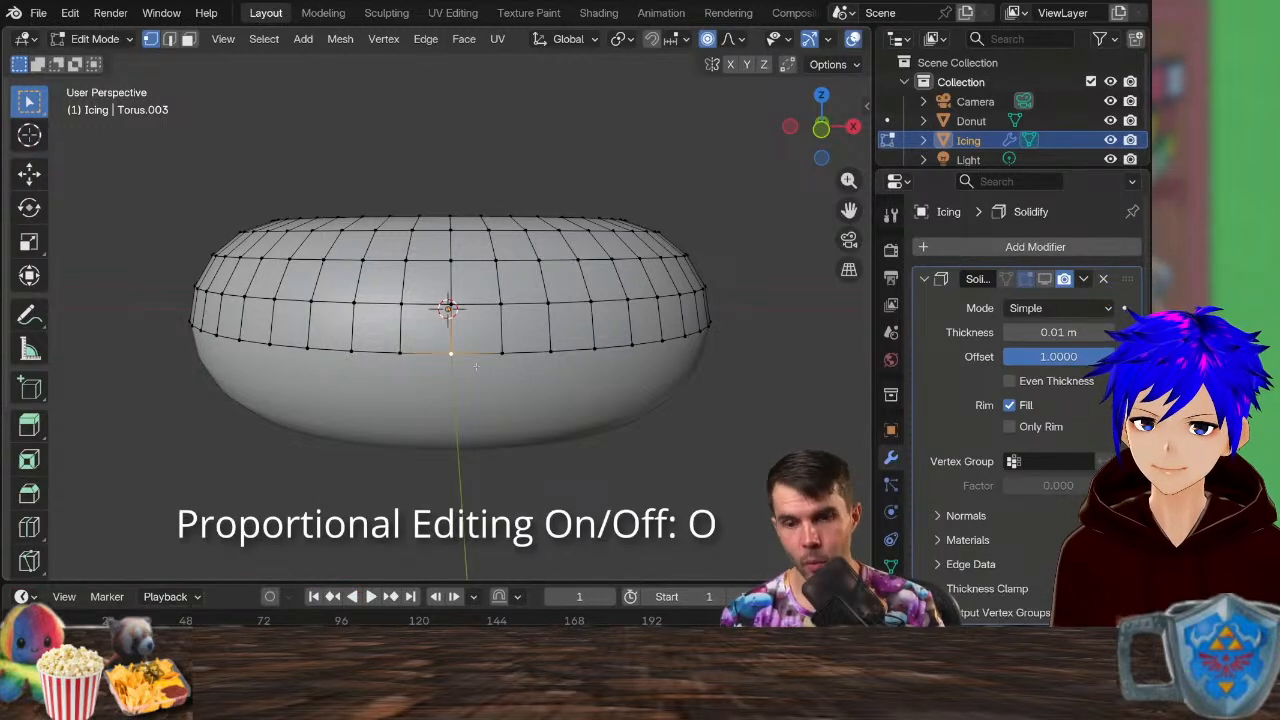
pyautogui.press('space')
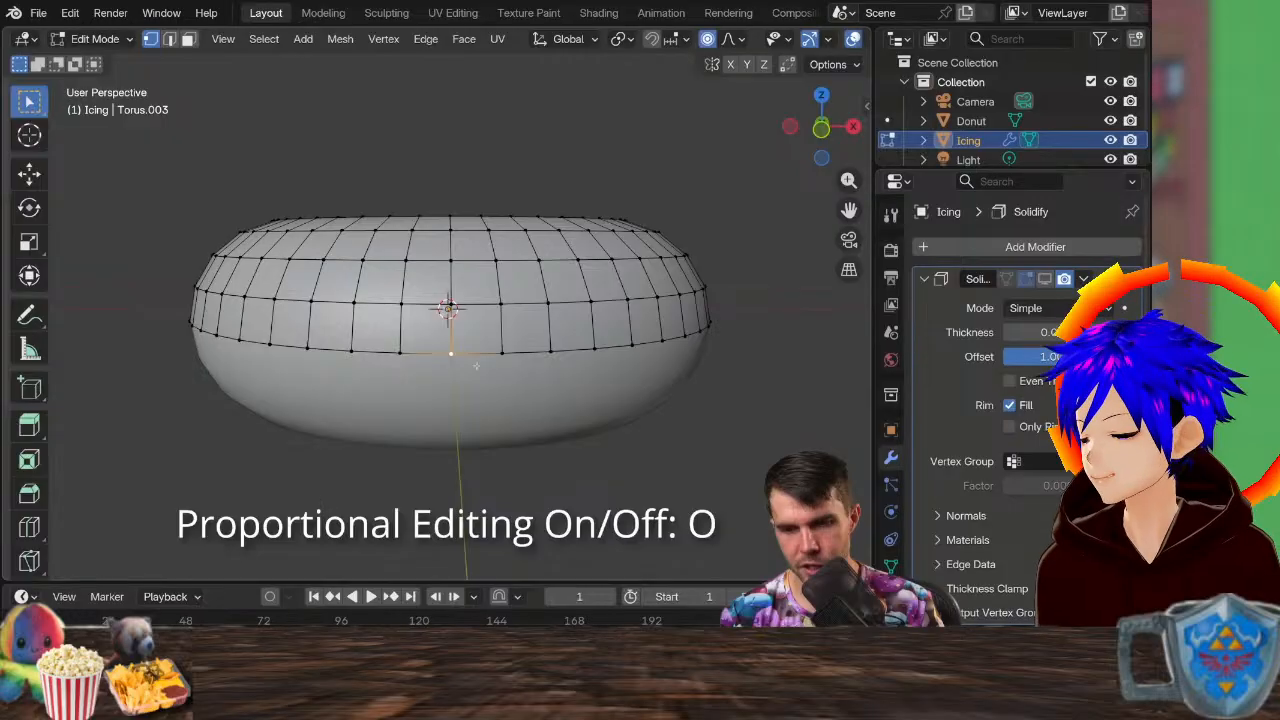
pyautogui.hotkey('alt', 'Tab')
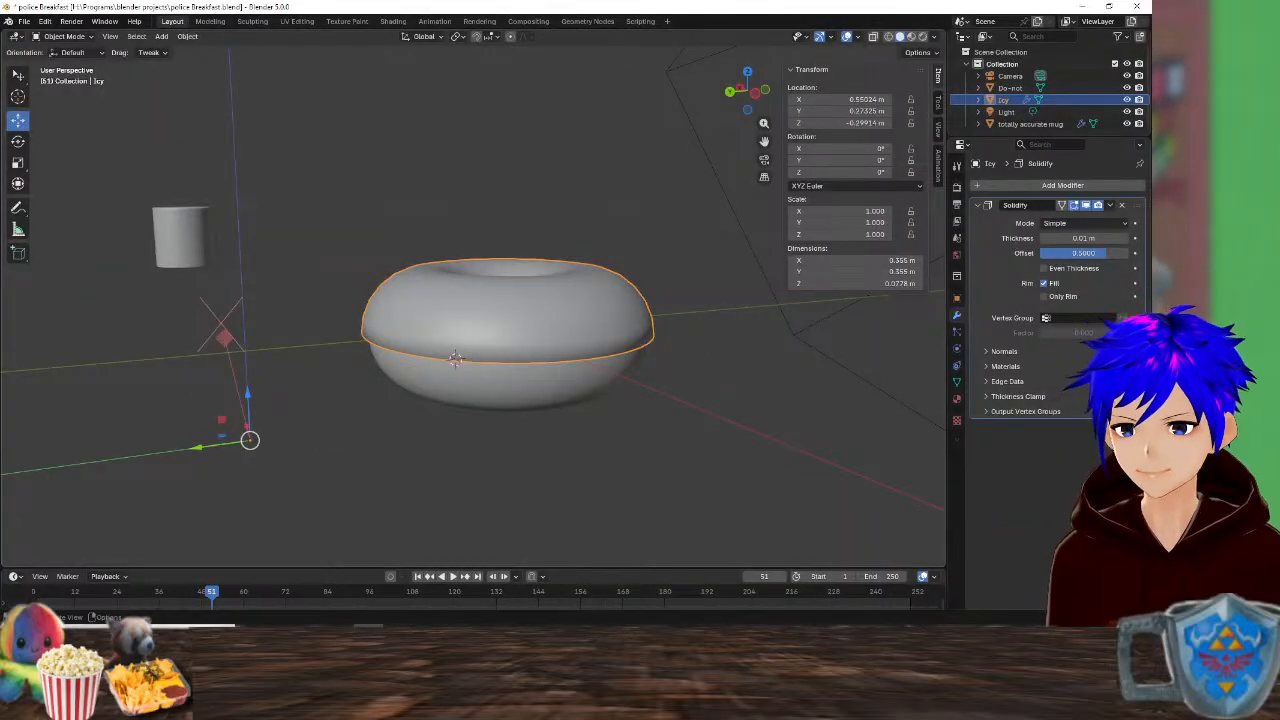
# - Put the Icy object into Edit Mode and turn off its Solidify modifier's display while editing
pyautogui.scroll(2, 455, 359)
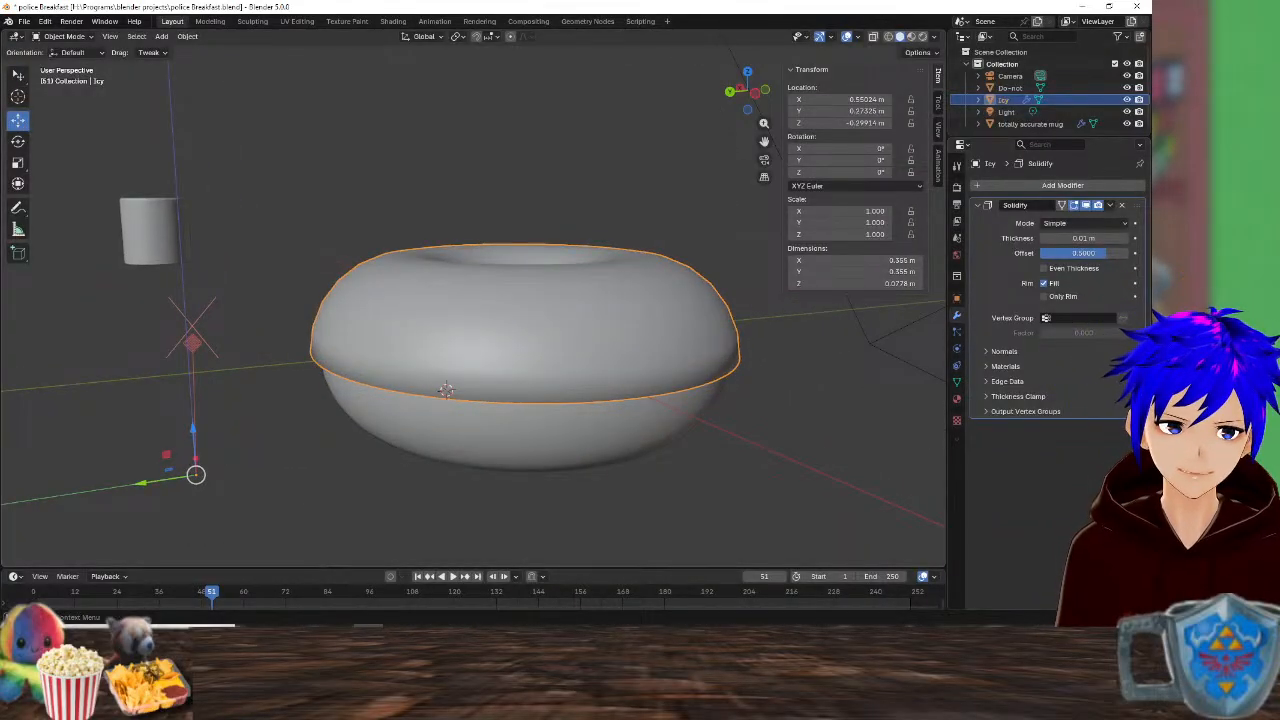
pyautogui.click(63, 36)
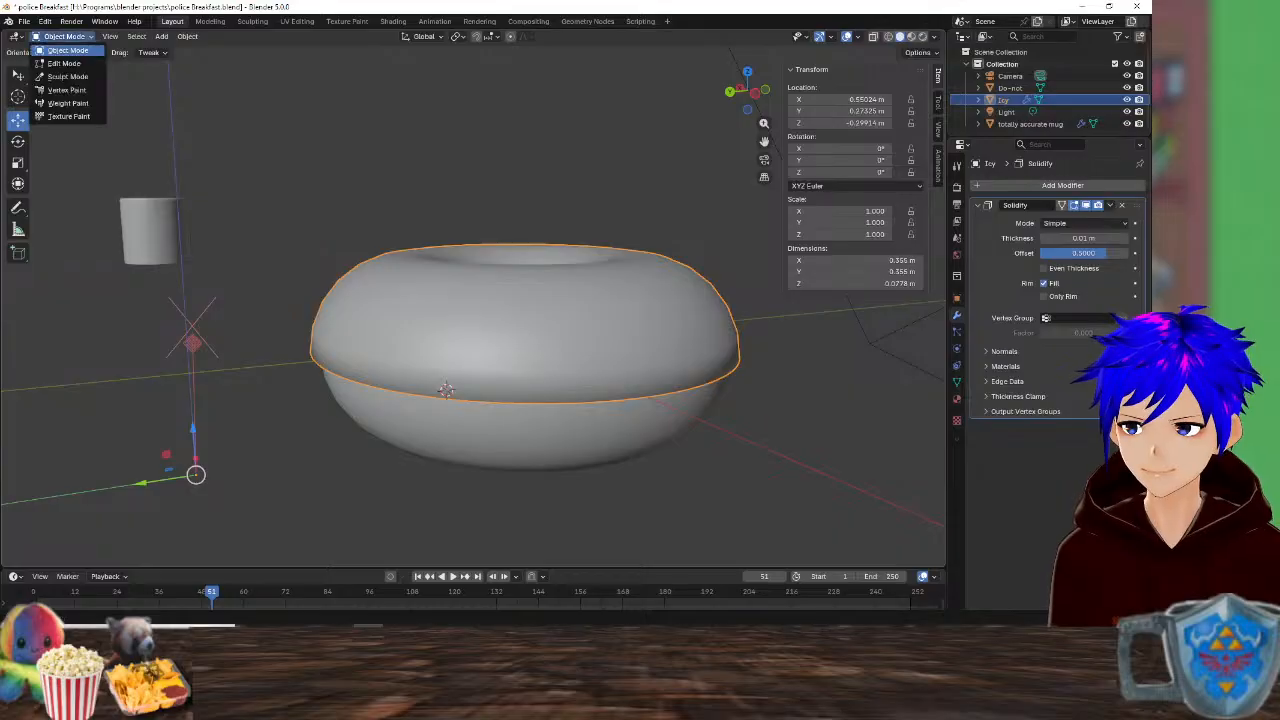
pyautogui.click(62, 64)
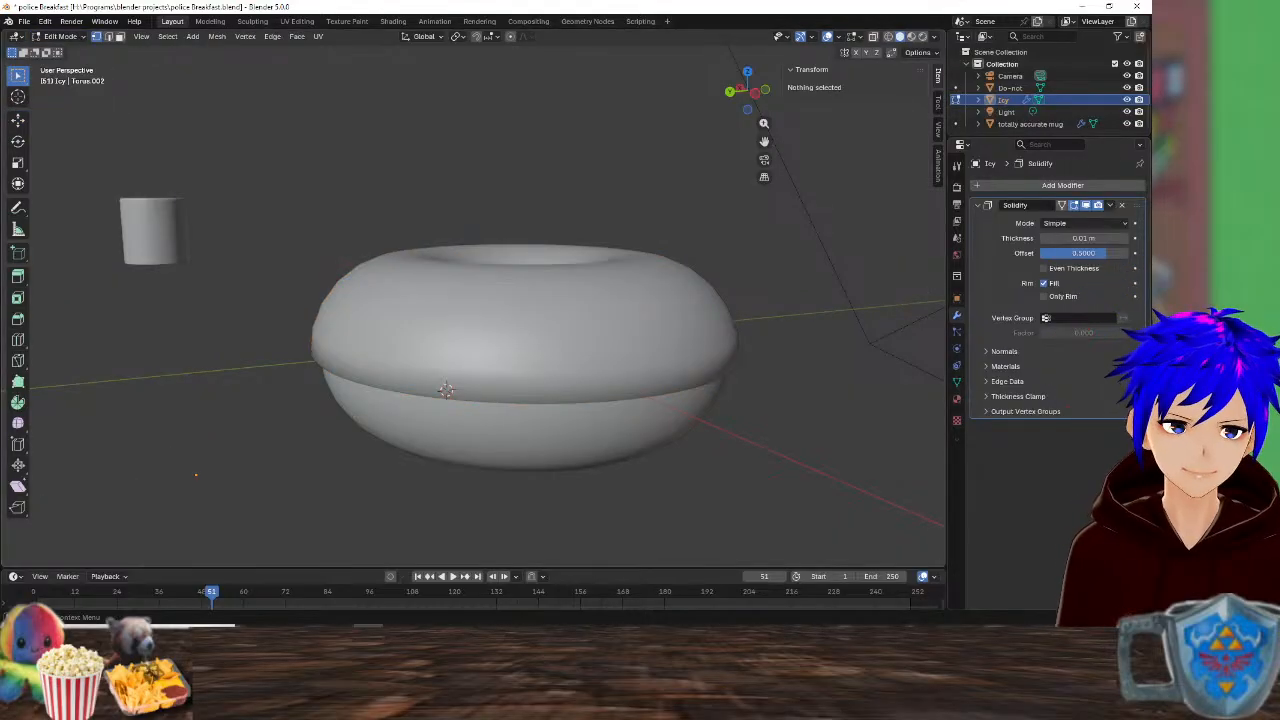
pyautogui.click(1073, 205)
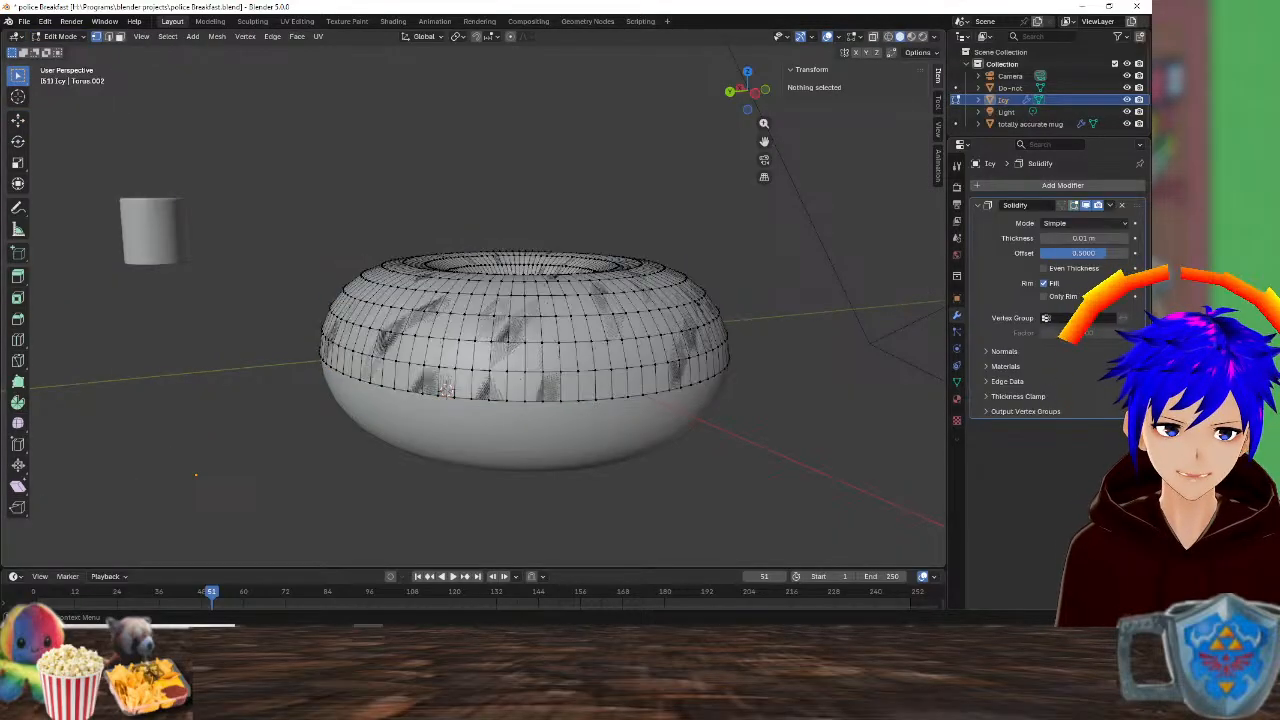
# - Enable proportional editing for the Icy mesh with the icing's front in view
pyautogui.scroll(3, 562, 355)
pyautogui.scroll(-2, 562, 355)
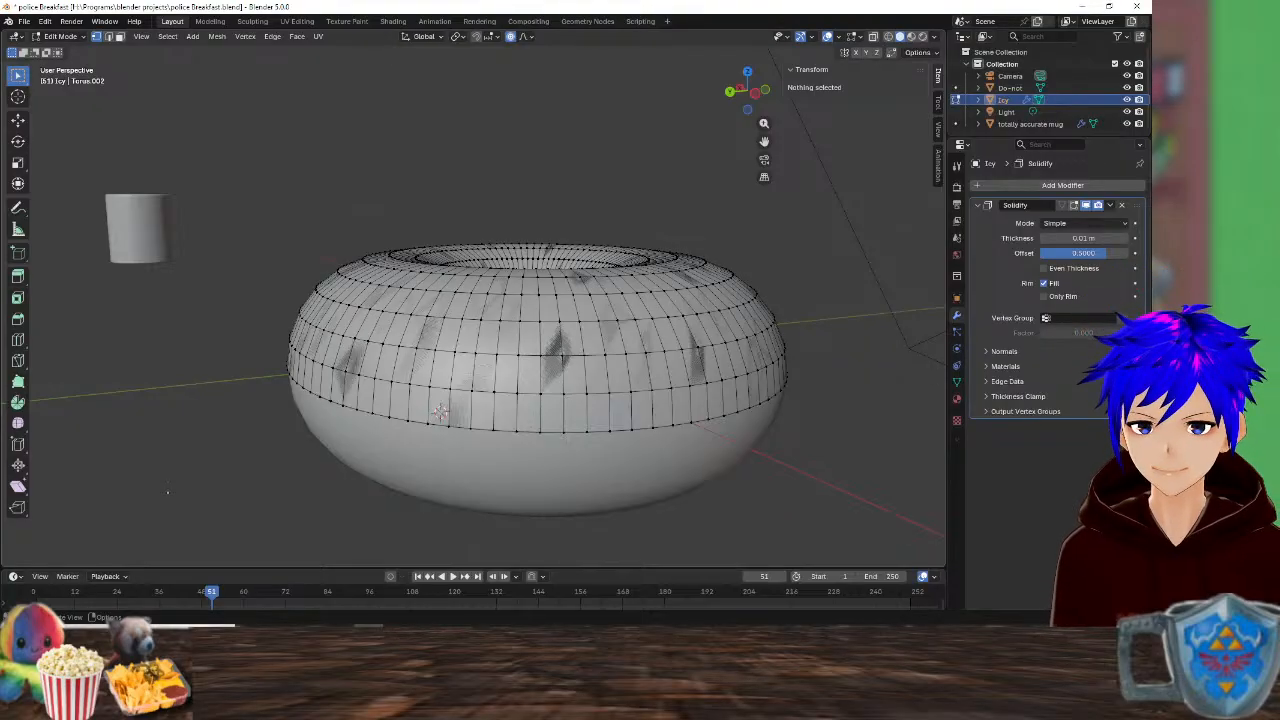
pyautogui.scroll(5, 167, 491)
pyautogui.scroll(-5, 167, 491)
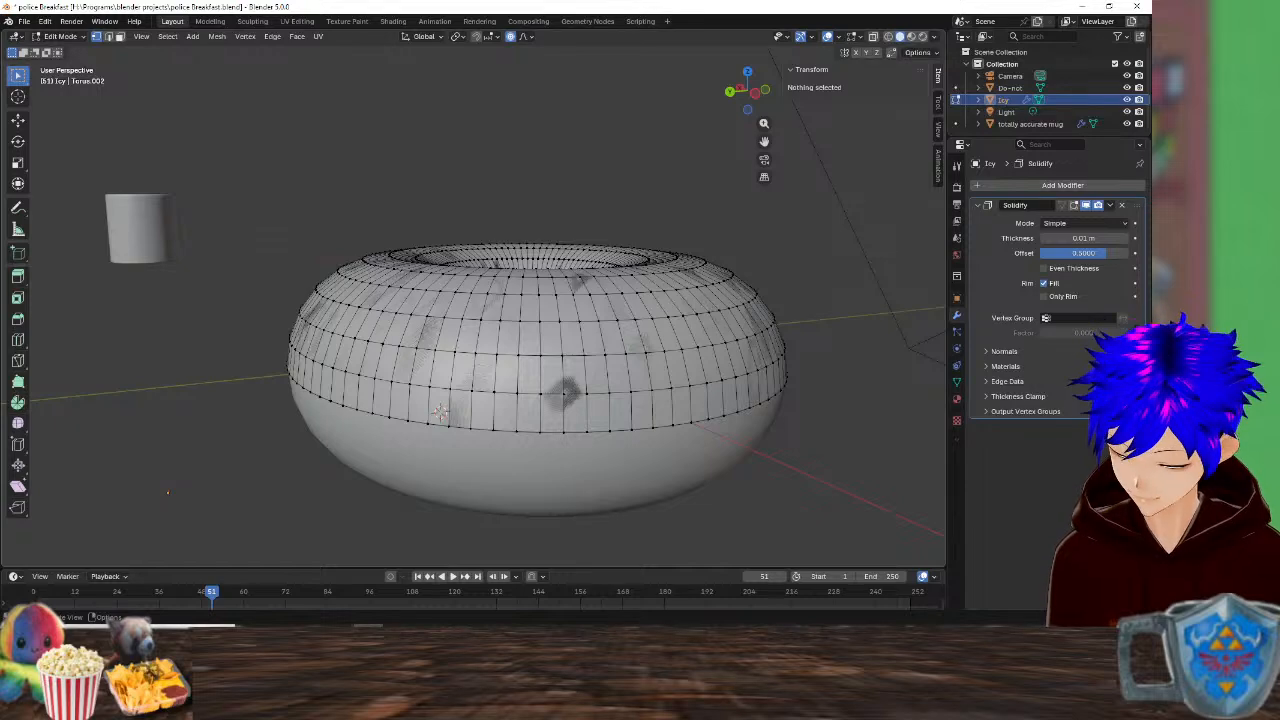
pyautogui.scroll(4, 167, 491)
pyautogui.scroll(-6, 180, 483)
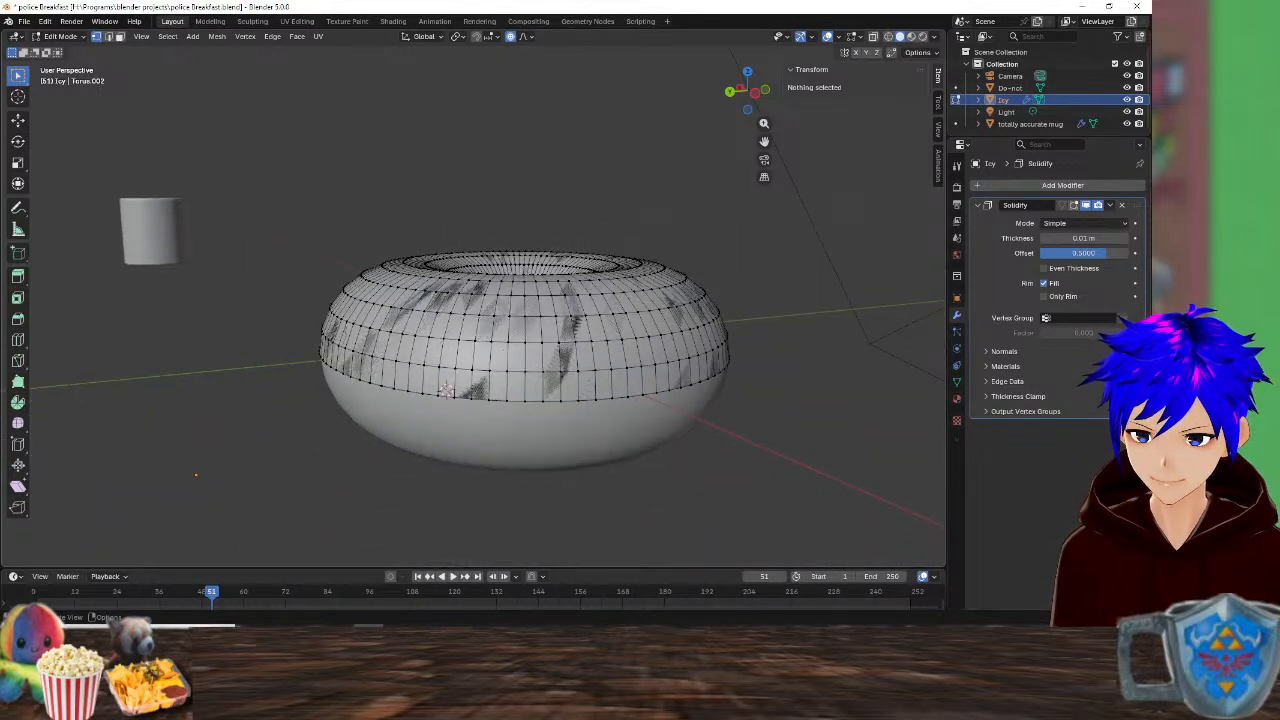
pyautogui.scroll(2, 168, 492)
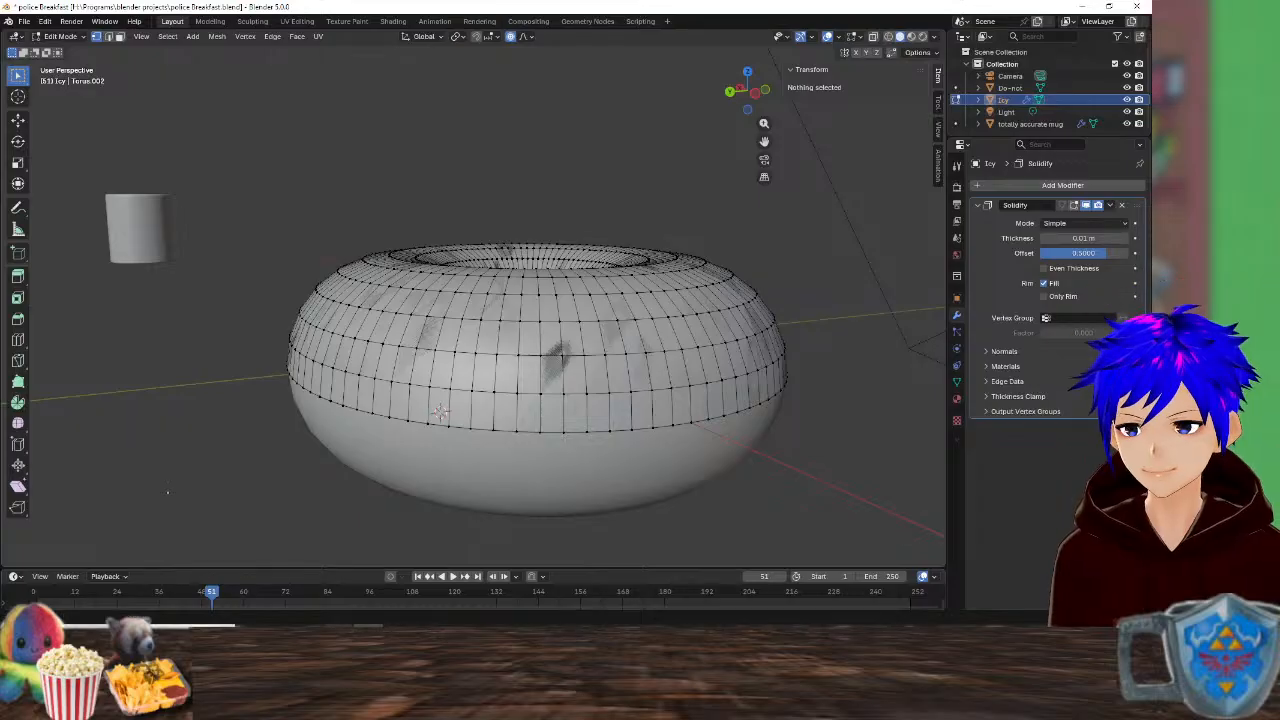
# - Replay the tutorial's demonstration of moving a rim vertex with proportional editing, and return to Blender
pyautogui.moveTo(338, 636)
pyautogui.click(403, 583)
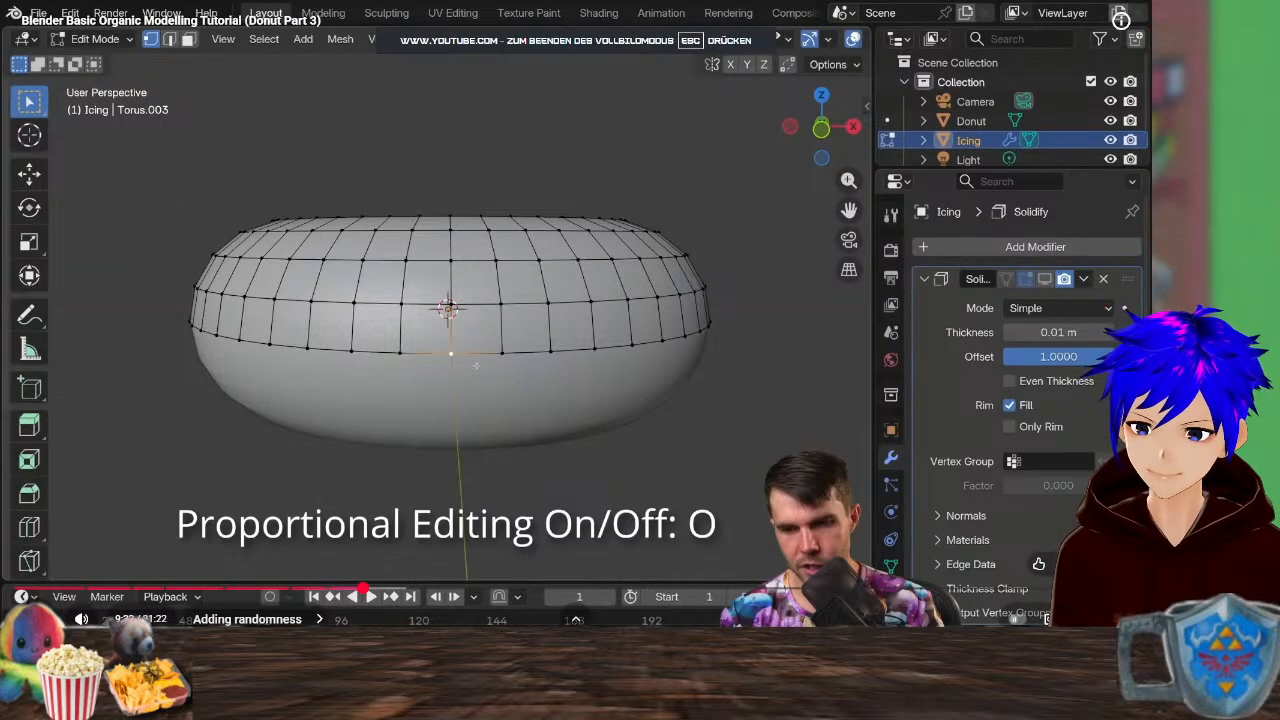
pyautogui.press('space')
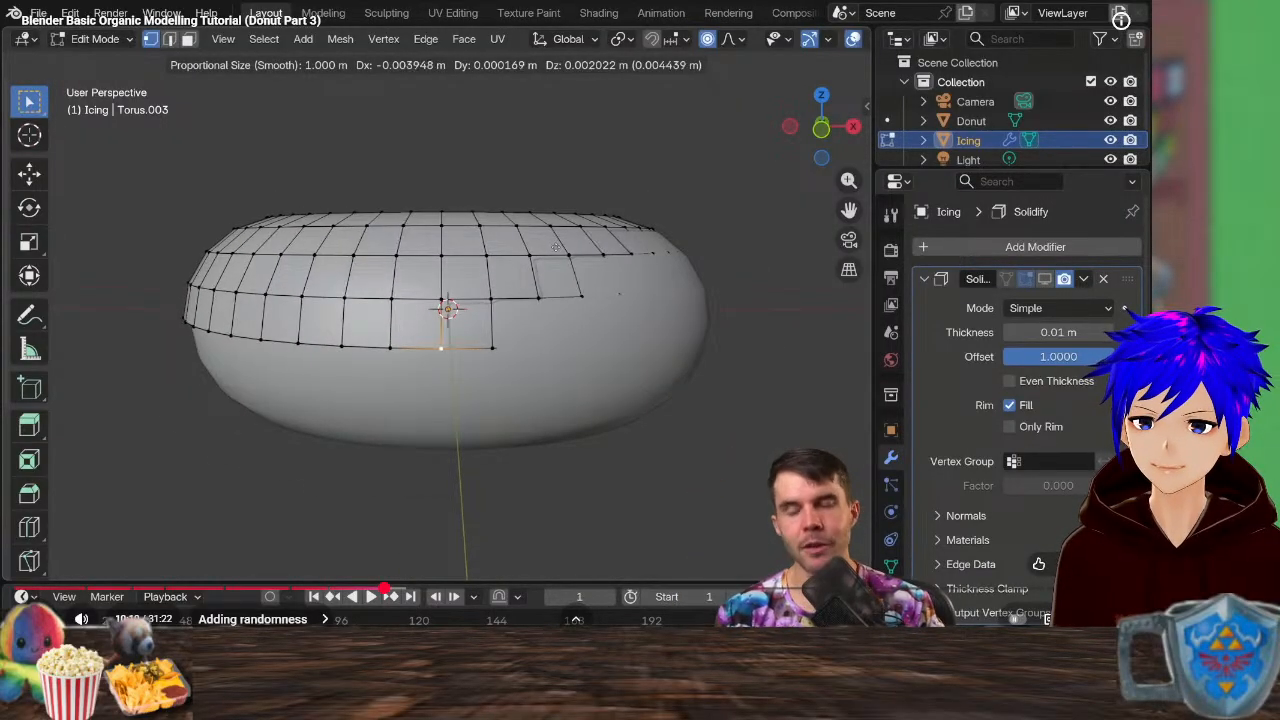
pyautogui.press('space')
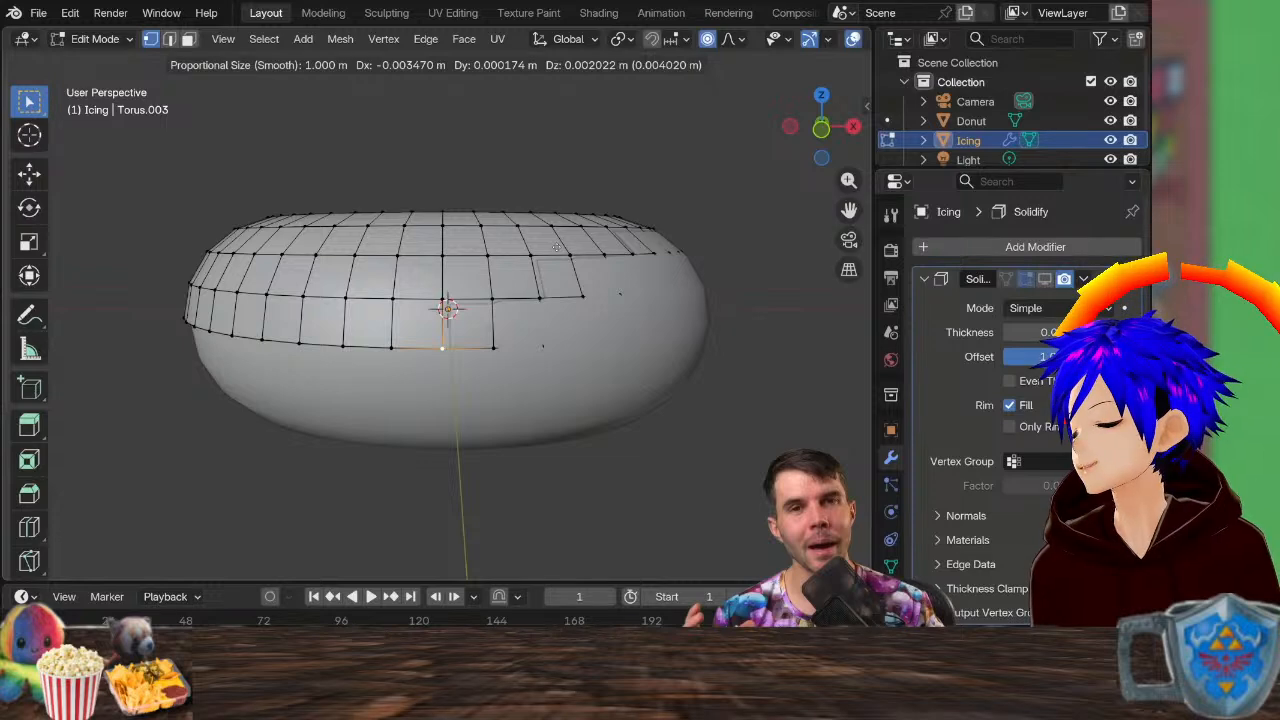
pyautogui.hotkey('alt', 'Tab')
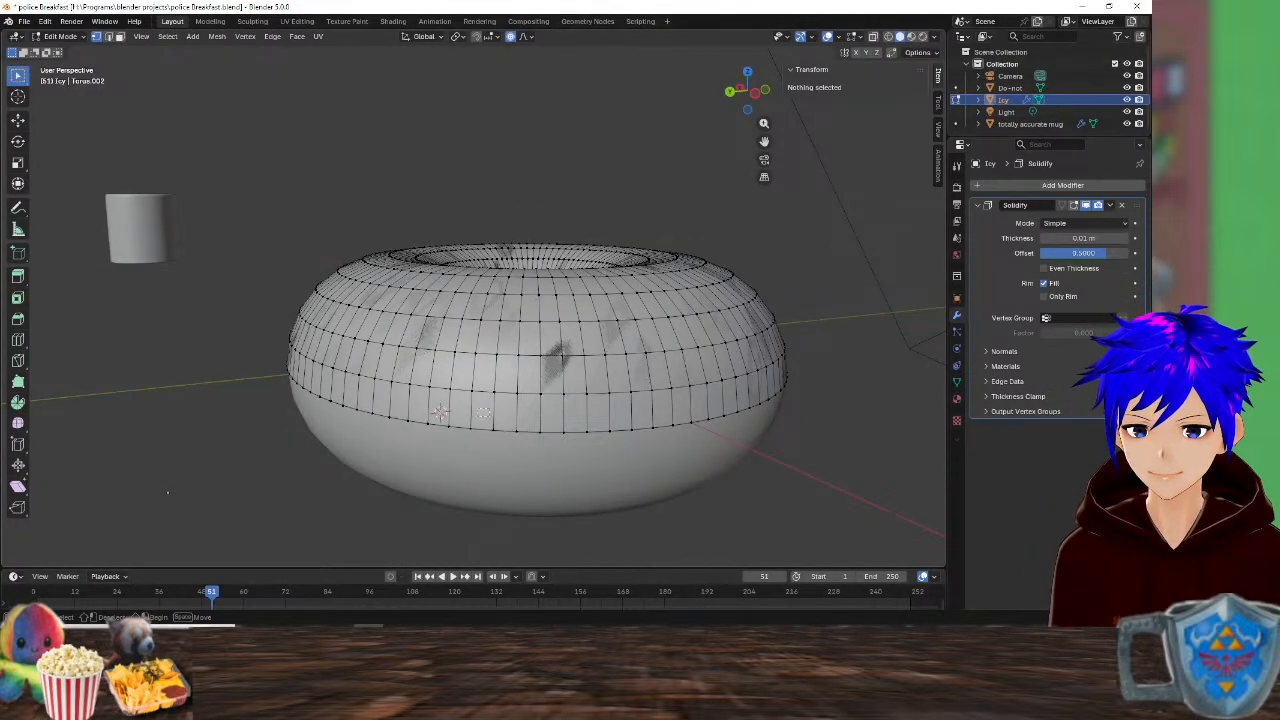
# - Try selecting single front vertices and the whole icing mesh, and clear the selection
pyautogui.click(493, 391)
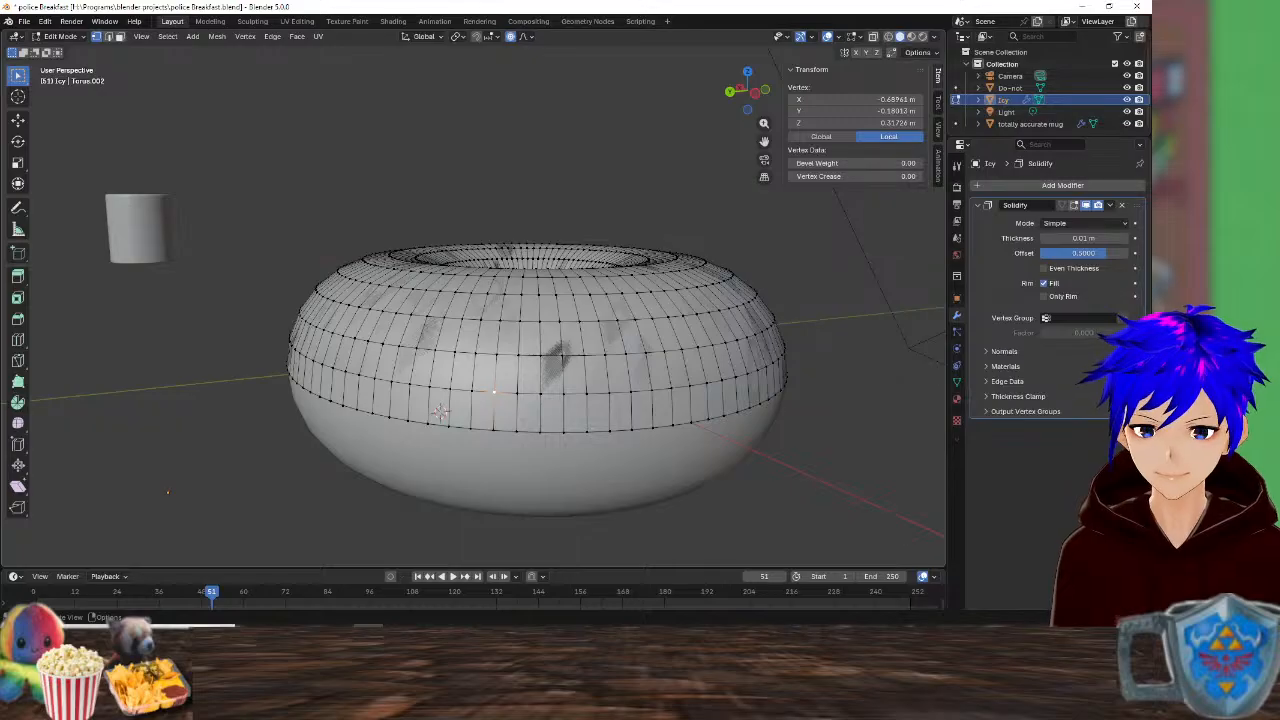
pyautogui.click(493, 430)
pyautogui.moveTo(234, 156); pyautogui.dragTo(870, 454)
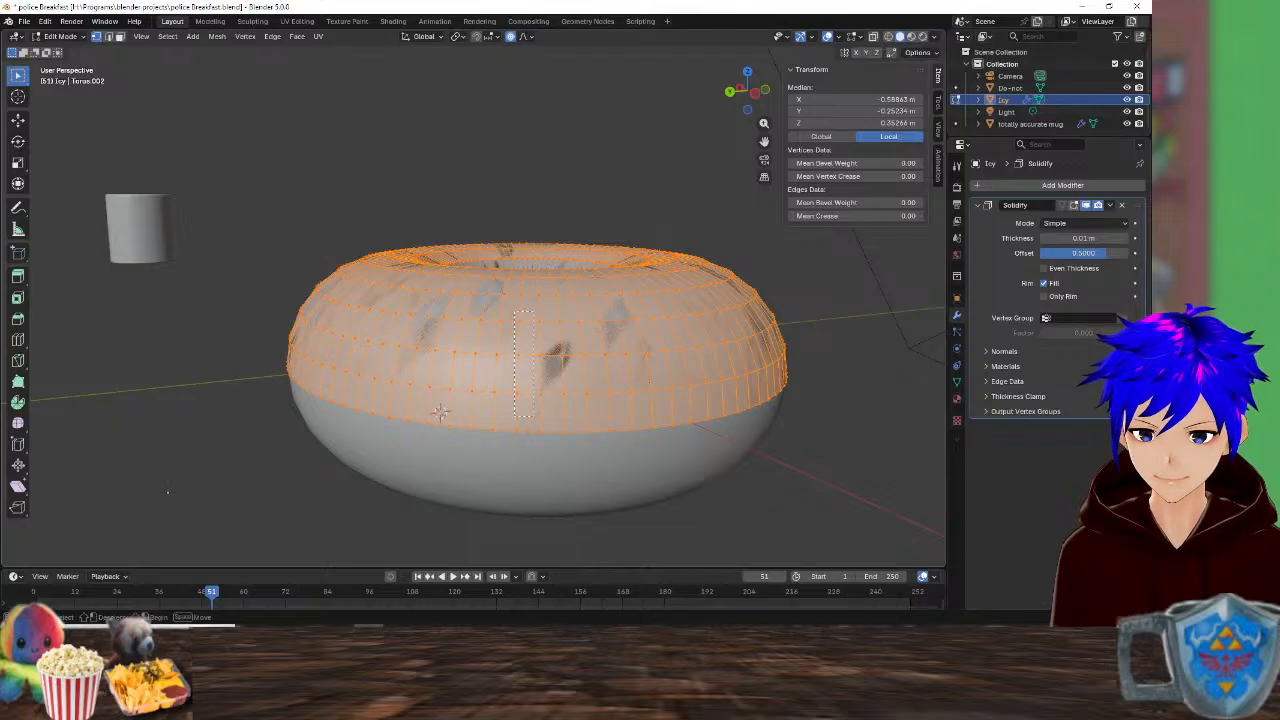
pyautogui.keyDown('alt'); pyautogui.click(517, 372); pyautogui.keyUp('alt')
pyautogui.click(564, 394)
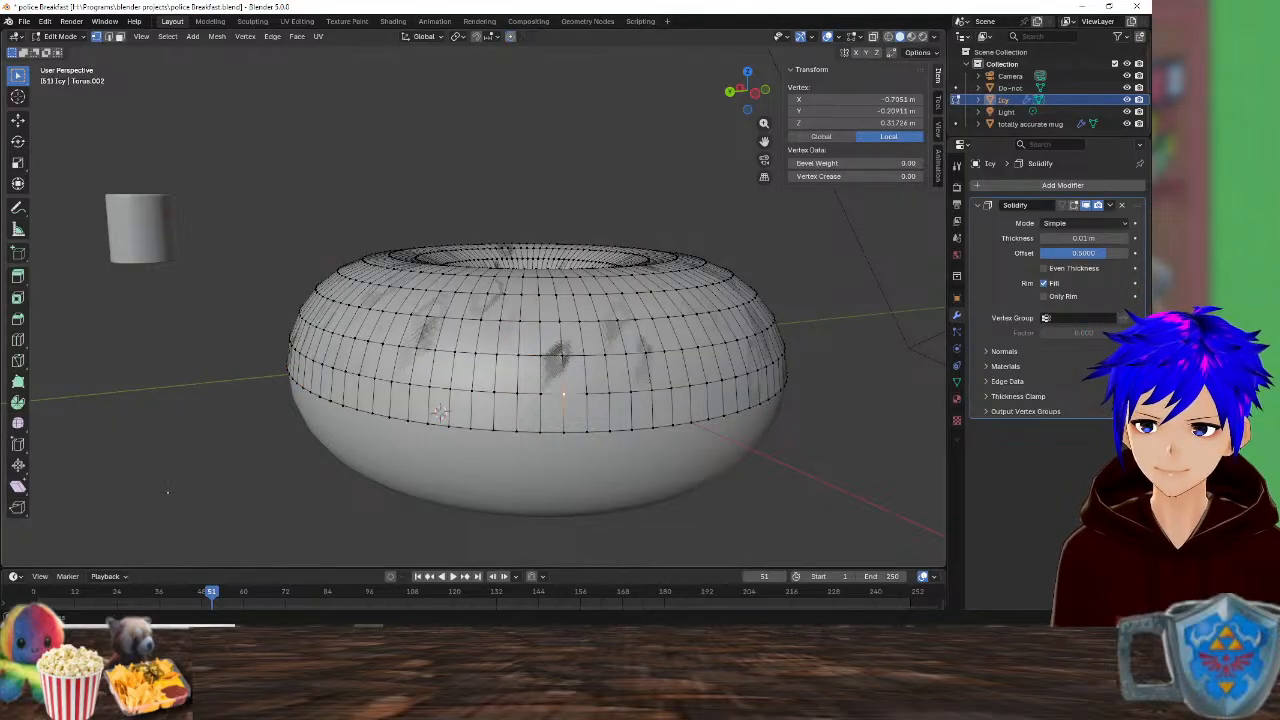
pyautogui.hotkey('alt', 'a')
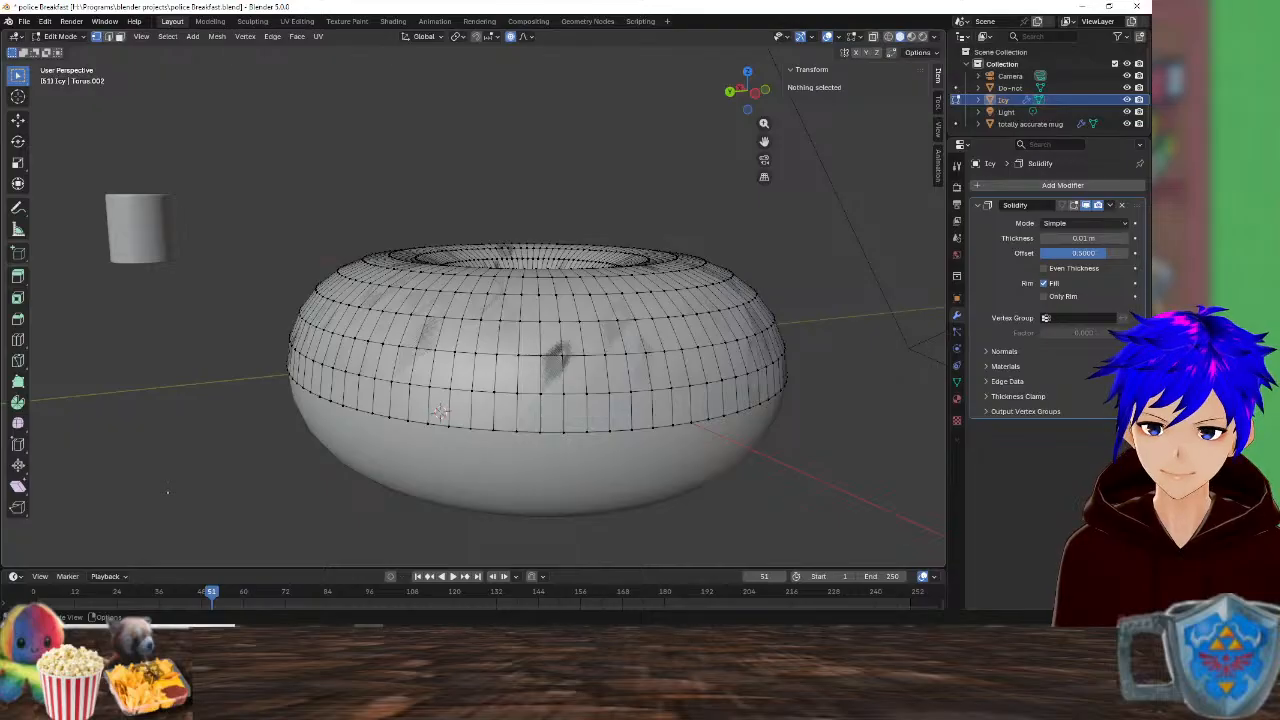
# - Box-select the visible vertices of the entire icing mesh
pyautogui.moveTo(246, 194); pyautogui.dragTo(800, 456)
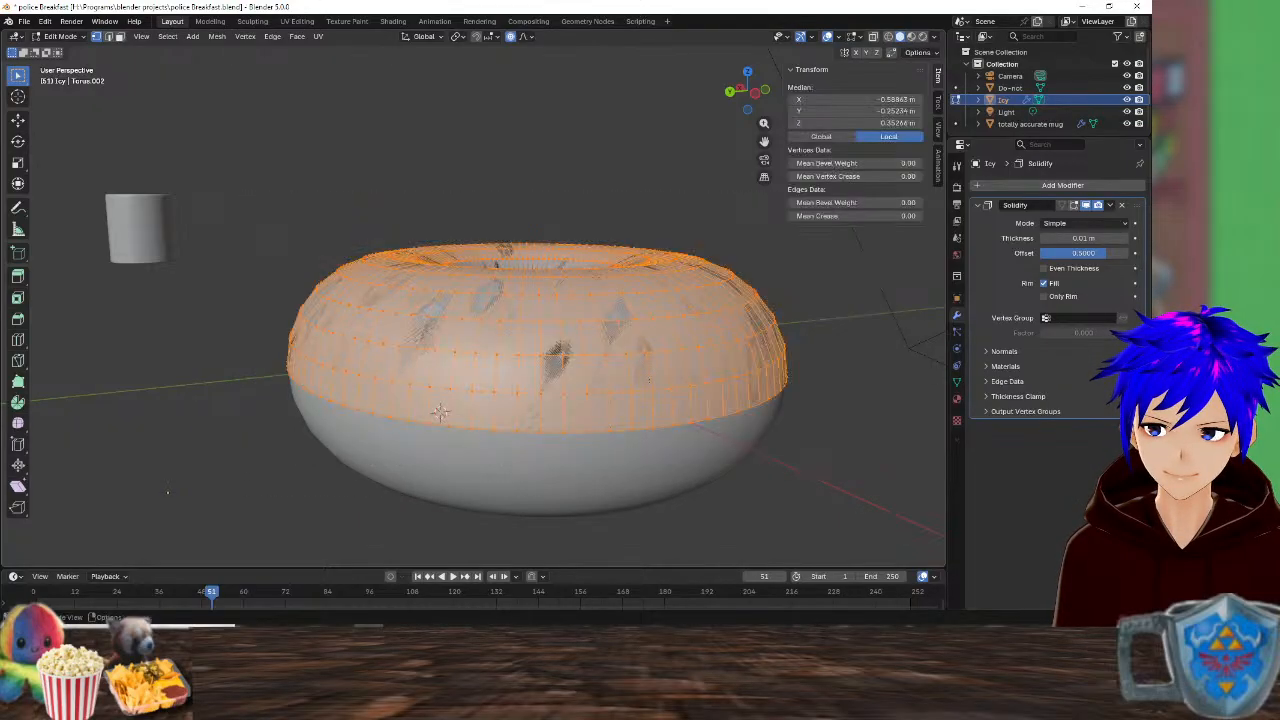
pyautogui.scroll(-2, 470, 330)
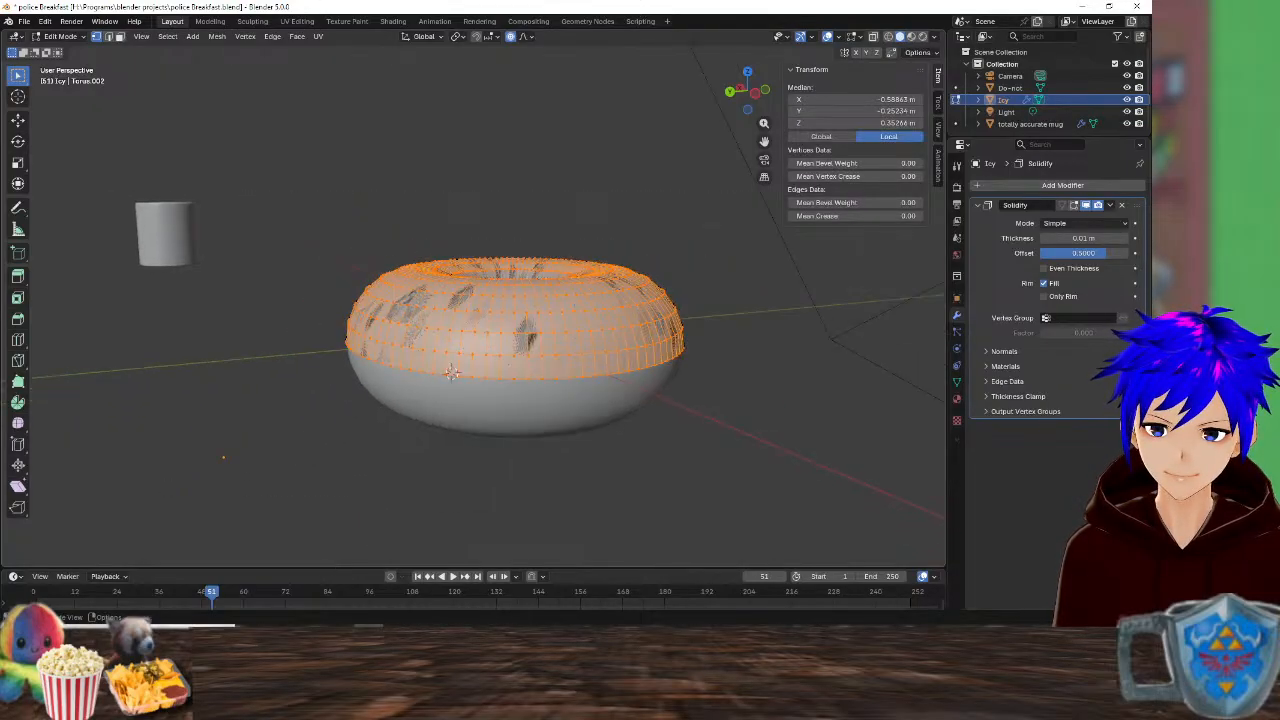
# - Try moving the whole selected icing with proportional editing, and reduce the proportional size to about 0.057 m
pyautogui.scroll(3, 452, 372)
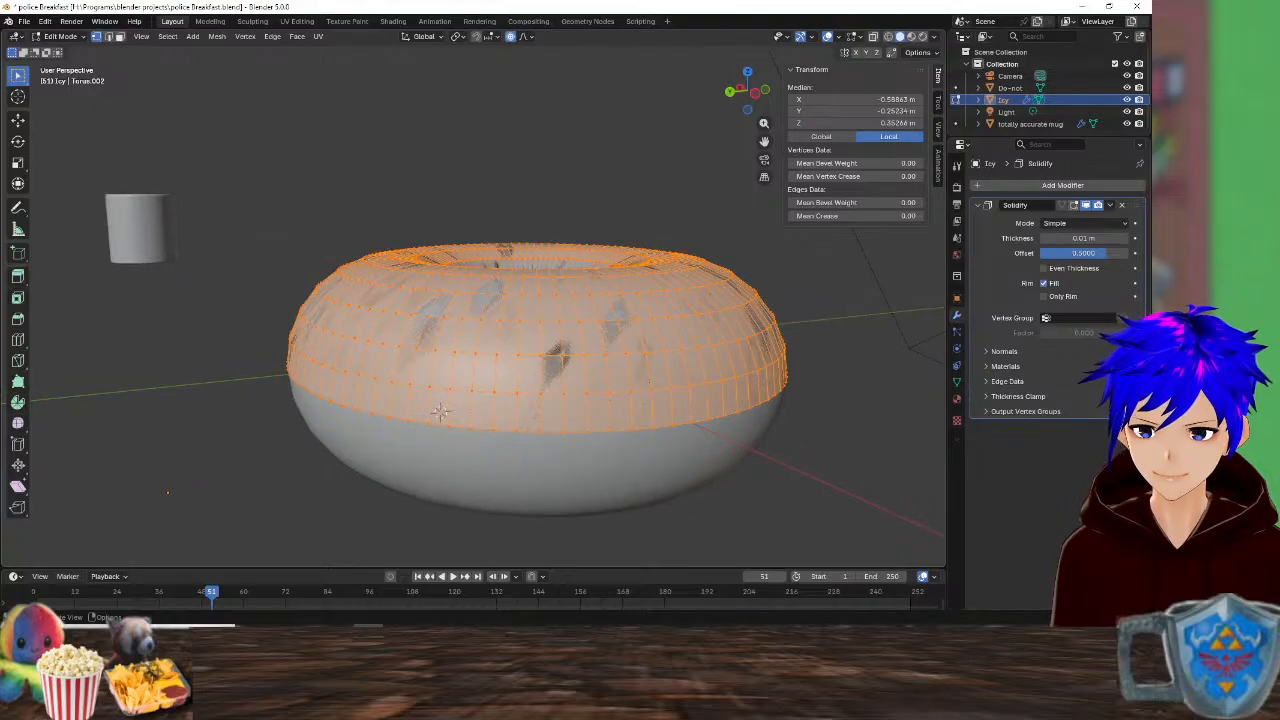
pyautogui.press('g')
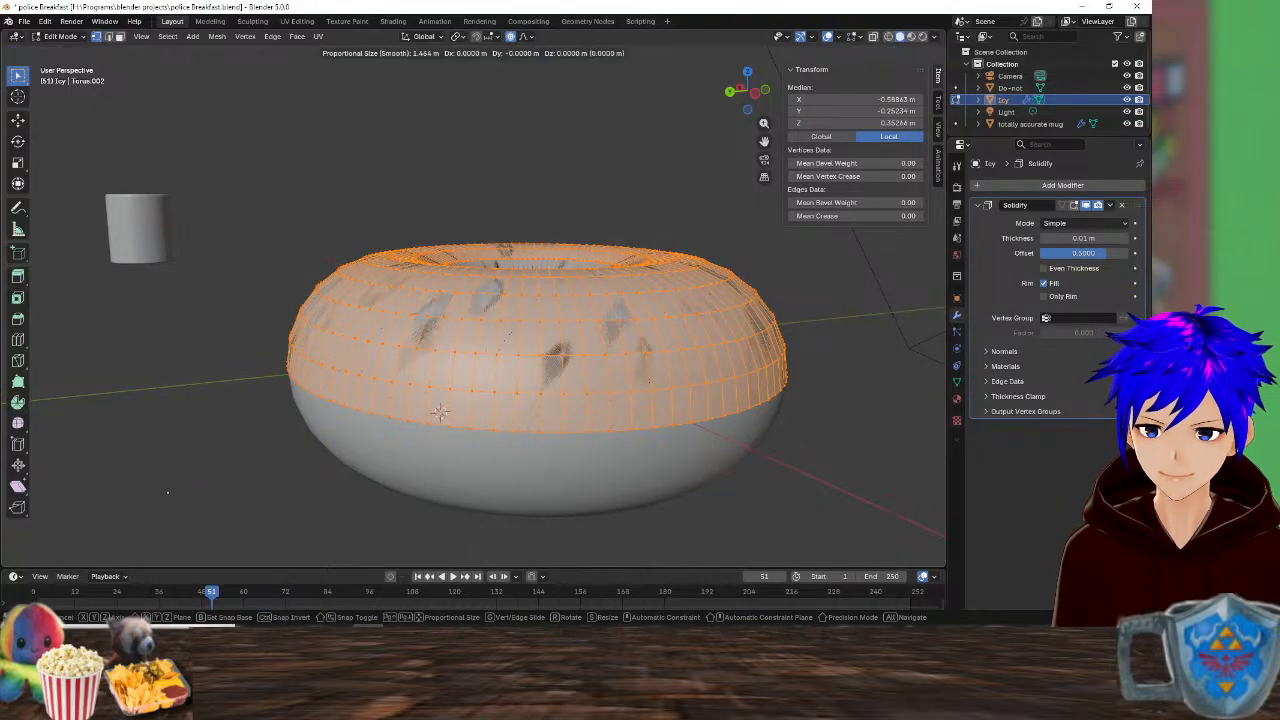
pyautogui.scroll(-3, 440, 412)
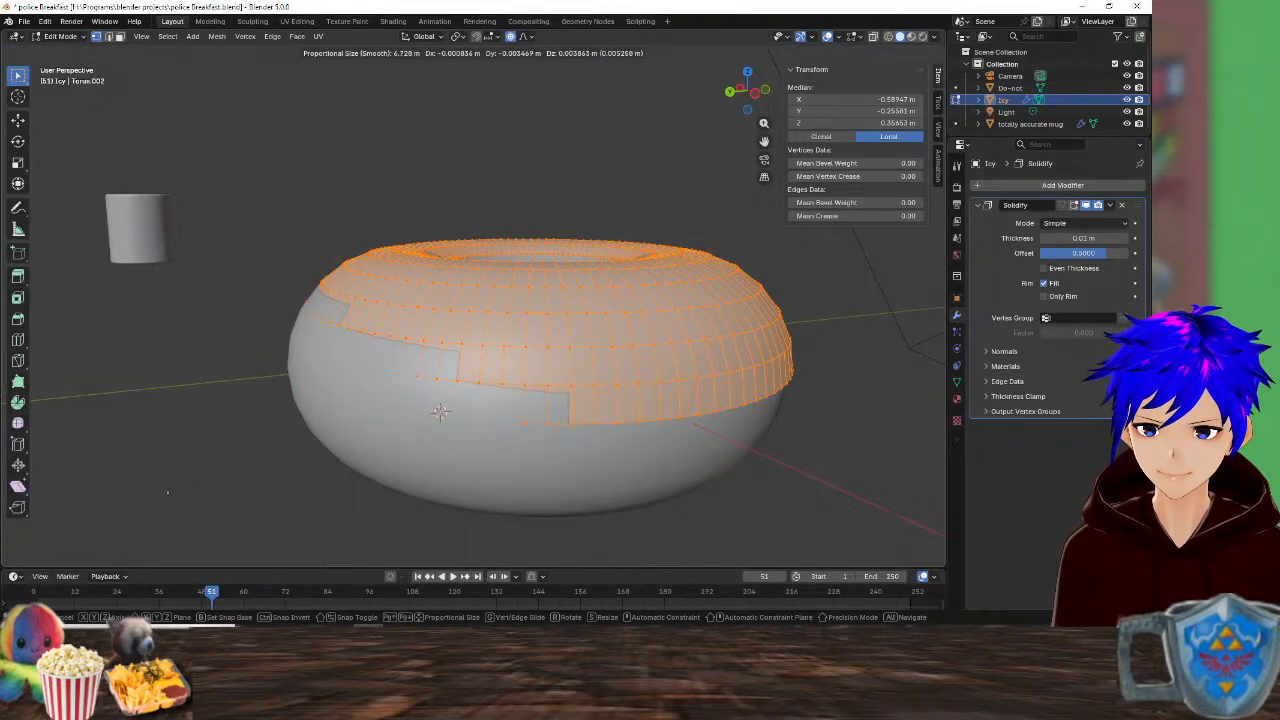
pyautogui.scroll(-6, 440, 412)
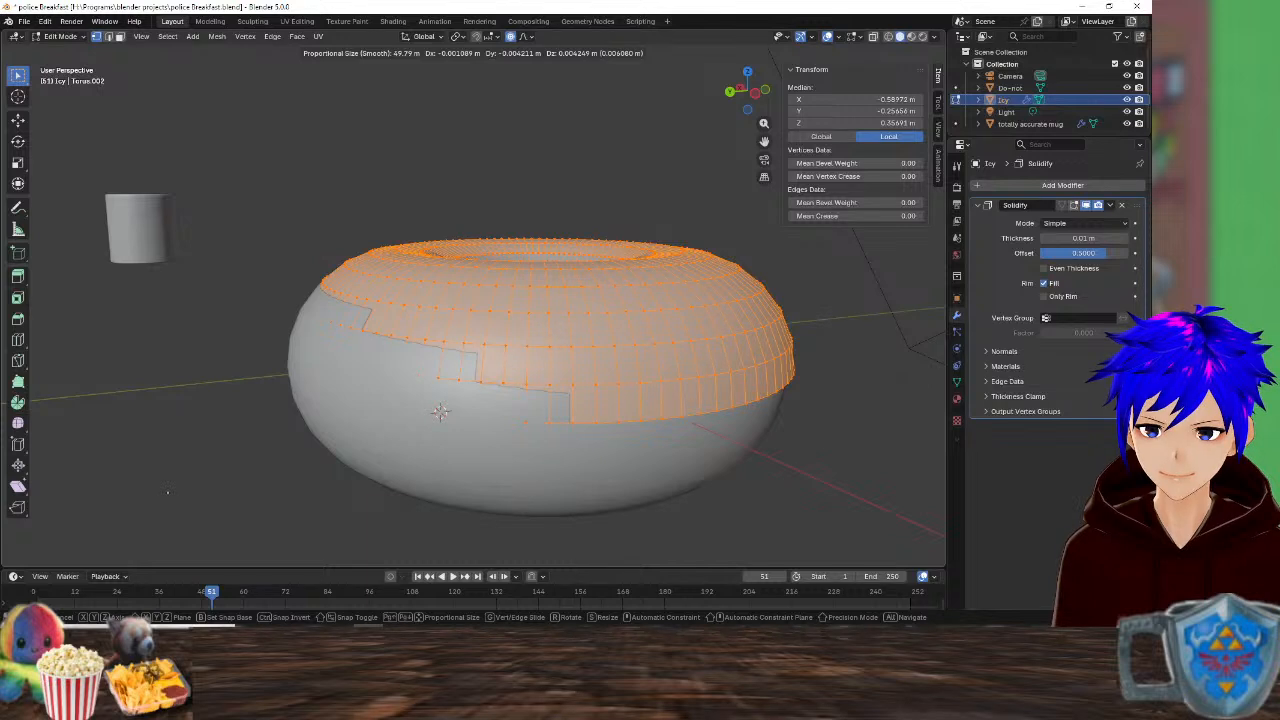
pyautogui.scroll(-15, 440, 412)
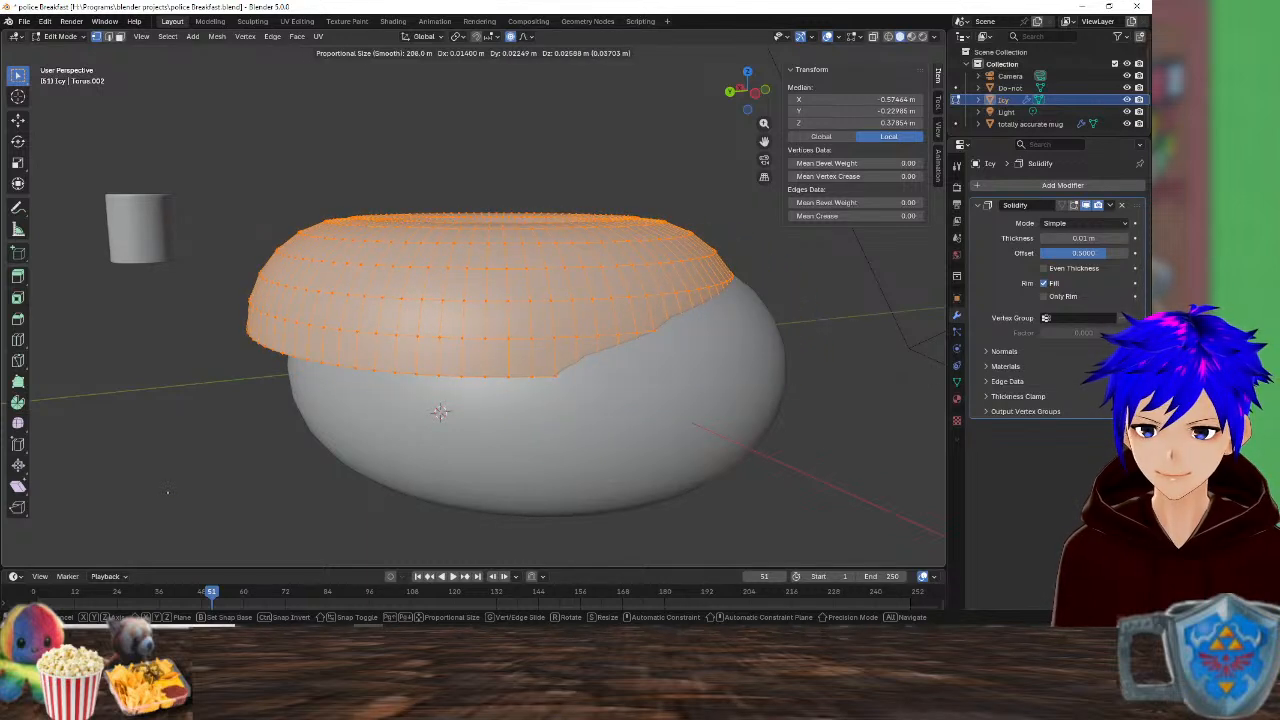
pyautogui.scroll(8, 440, 412)
pyautogui.scroll(10, 440, 412)
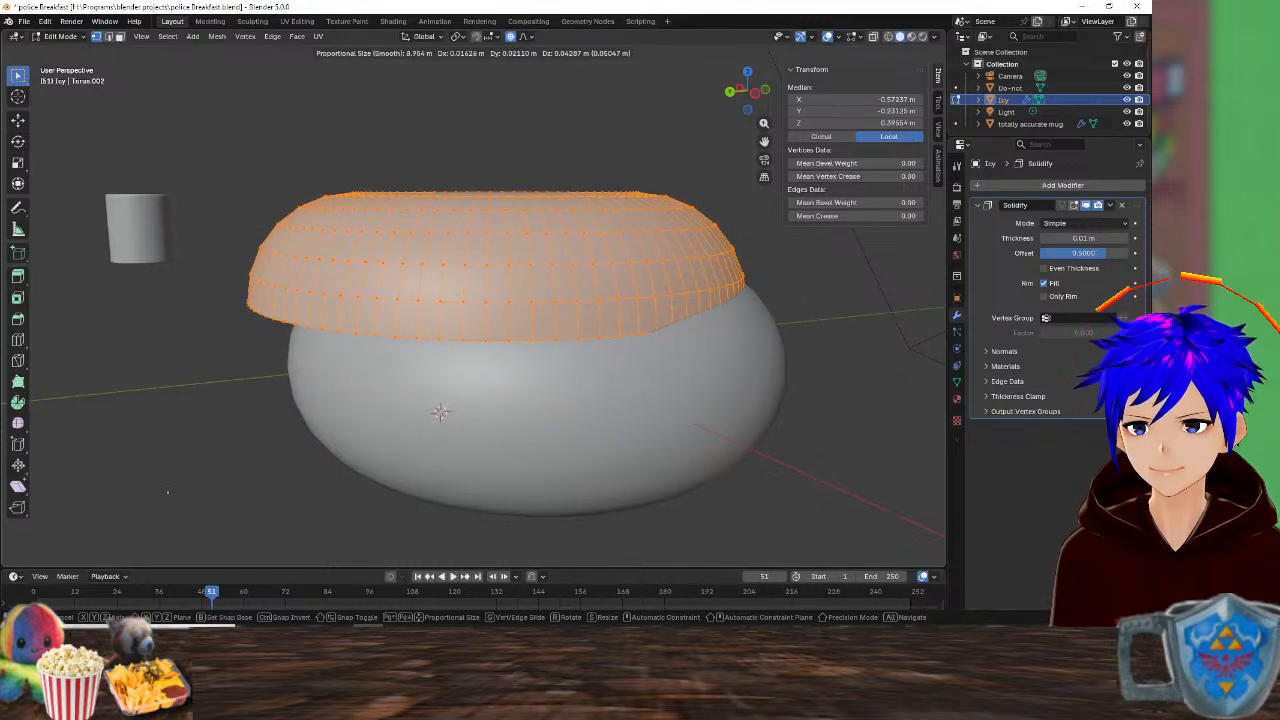
pyautogui.scroll(20, 440, 412)
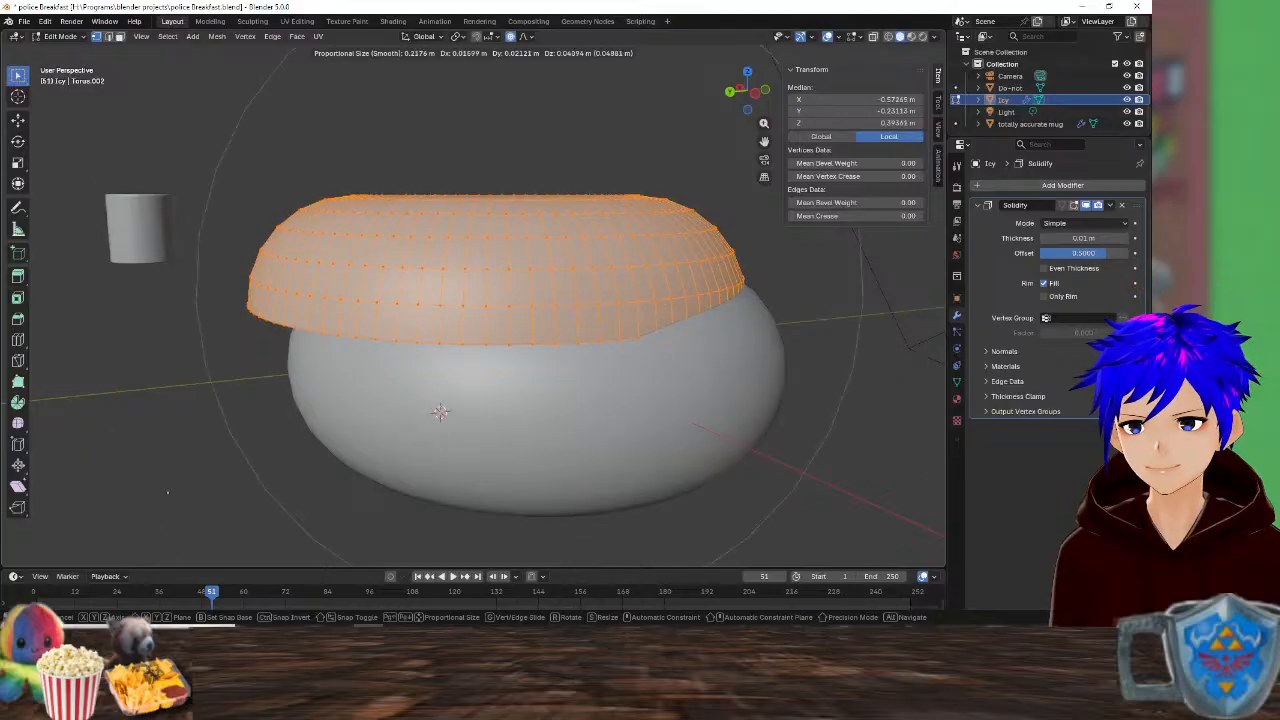
pyautogui.scroll(10, 440, 412)
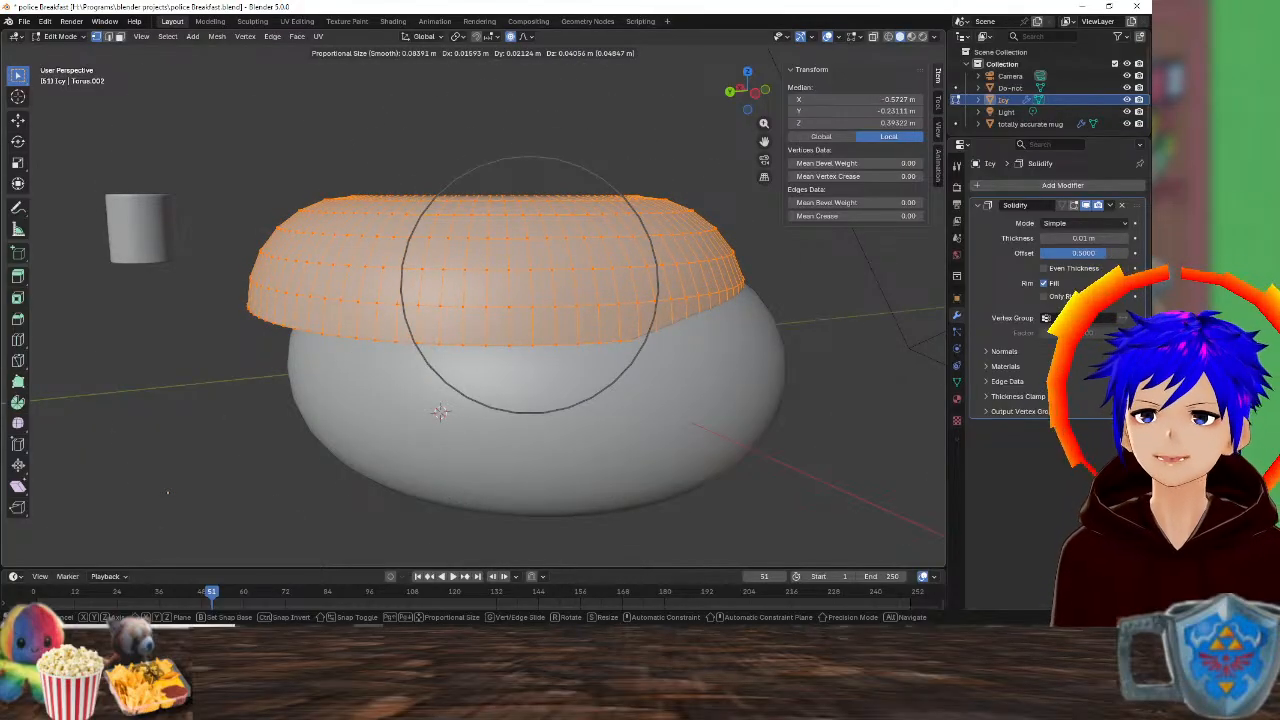
pyautogui.scroll(4, 440, 412)
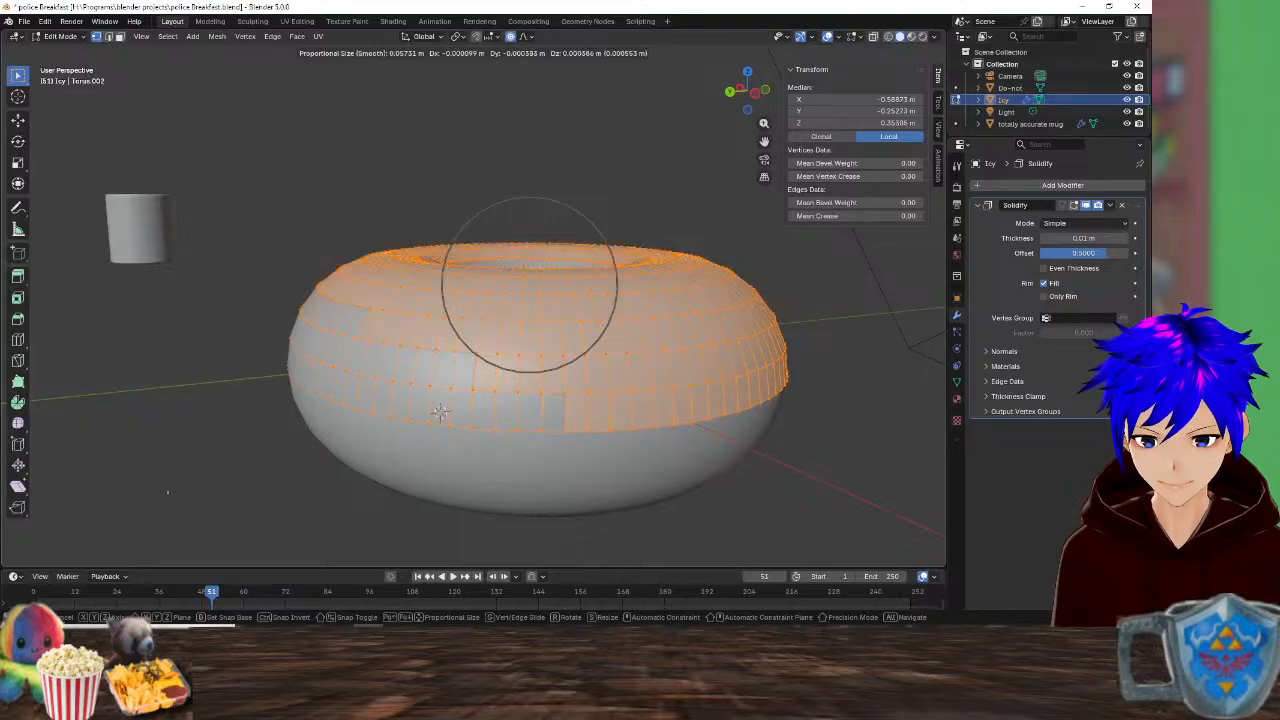
pyautogui.click(440, 411)
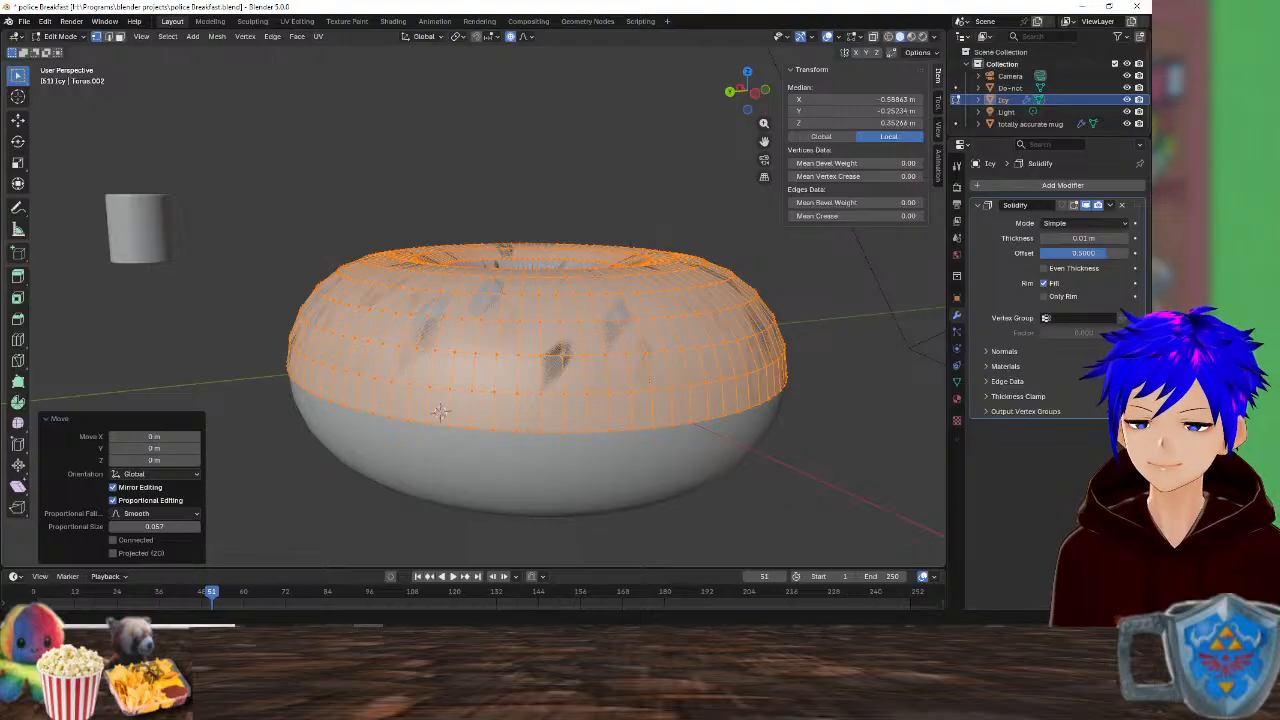
# - Switch to the tutorial video and watch how the proportional size is adjusted while a rim vertex is moved
pyautogui.moveTo(339, 634)
pyautogui.press('space')
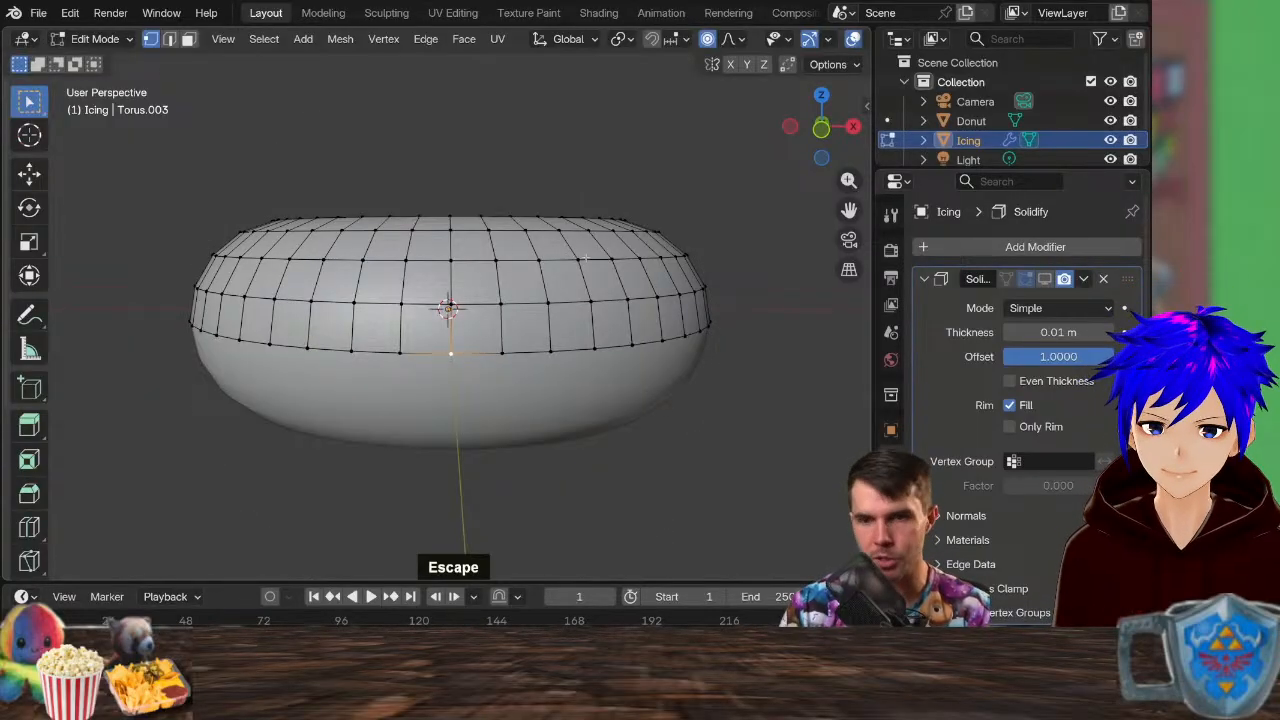
pyautogui.press('g')
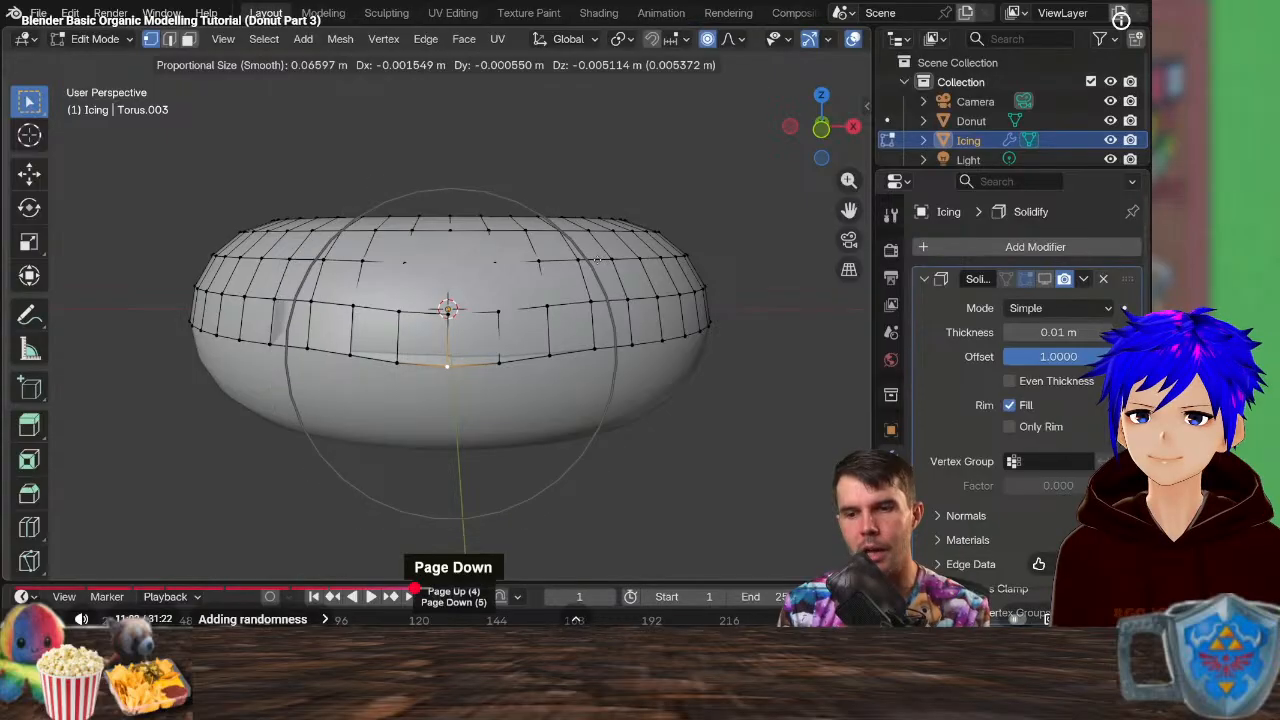
pyautogui.press('space')
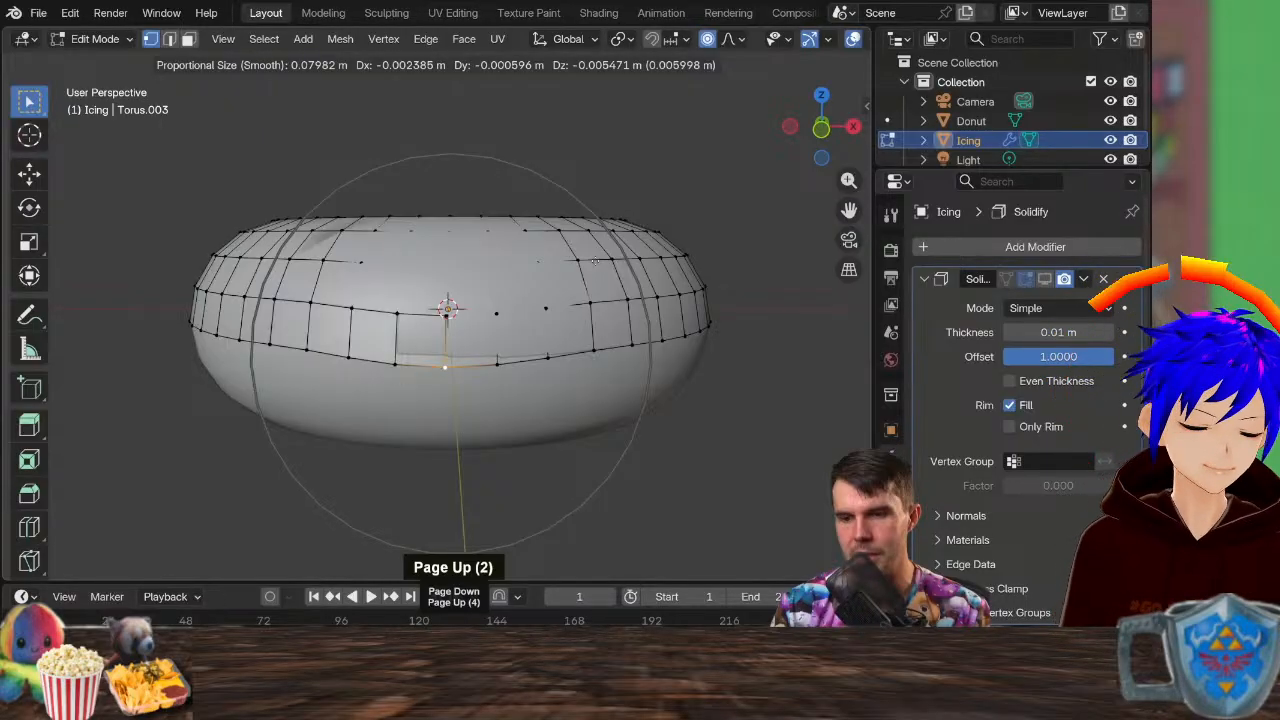
pyautogui.press('space')
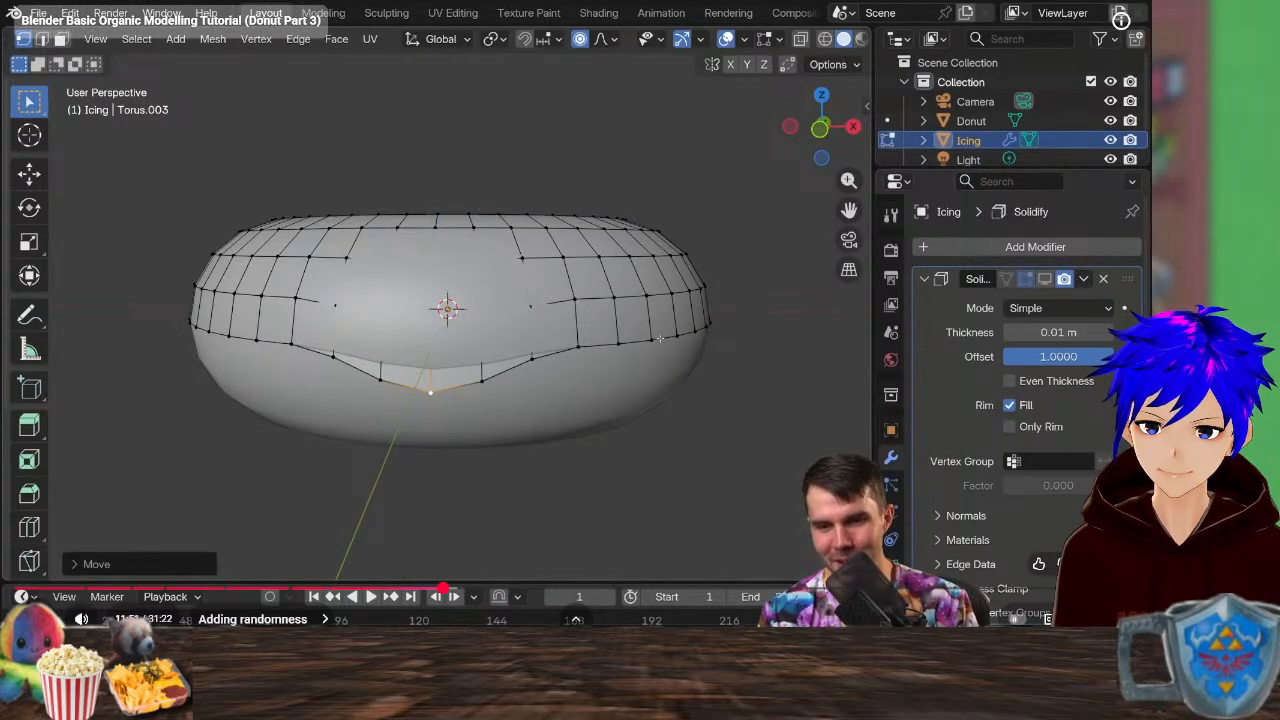
pyautogui.click(171, 20)
pyautogui.press('space')
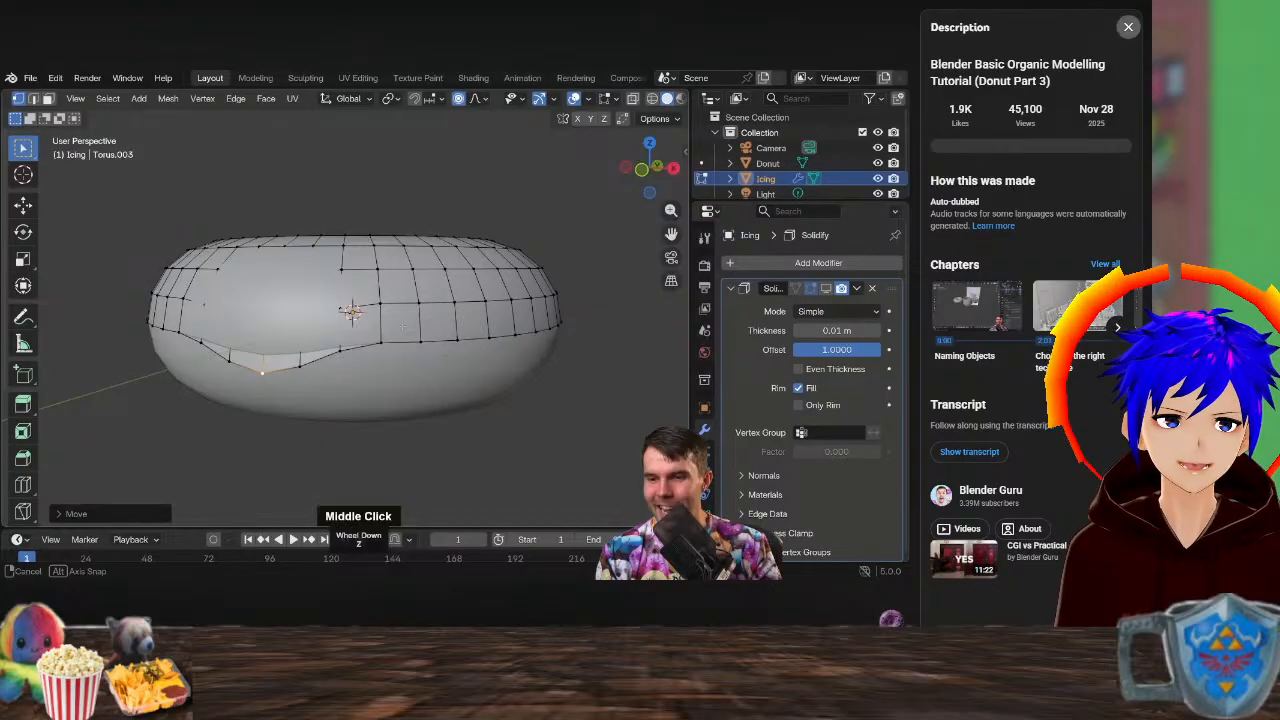
pyautogui.click(1128, 27)
pyautogui.click(171, 20)
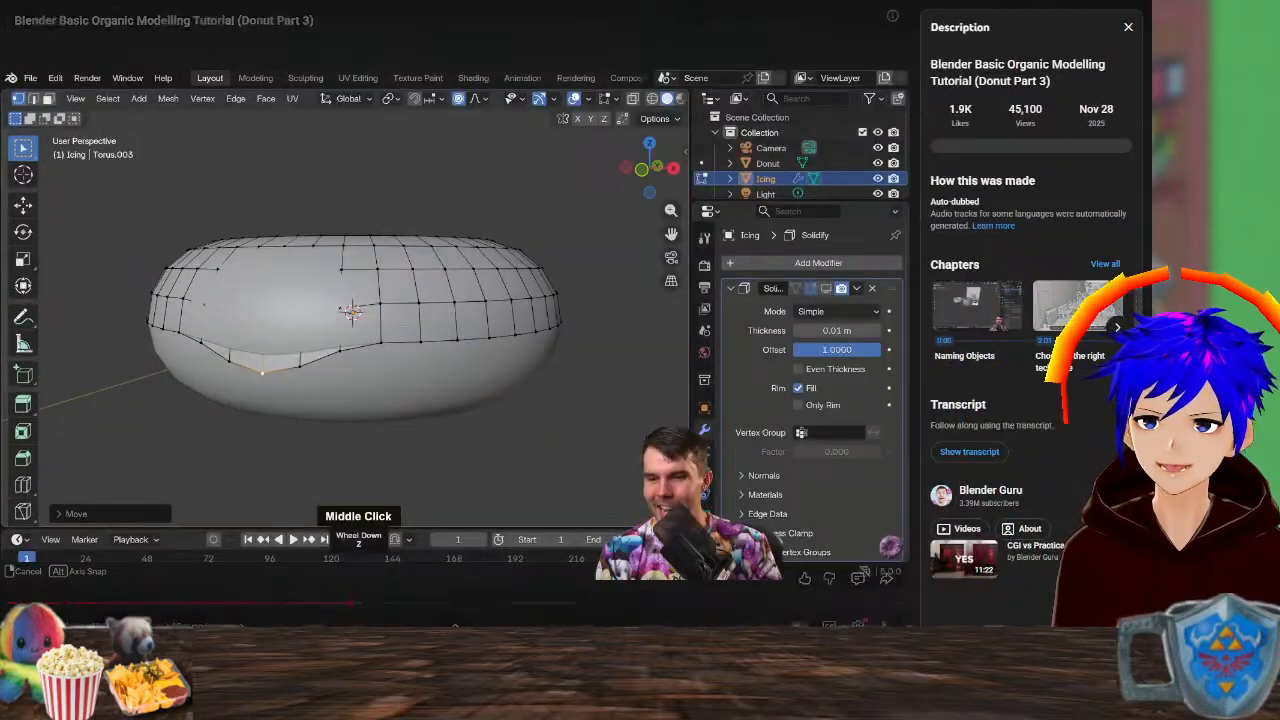
pyautogui.click(1128, 25)
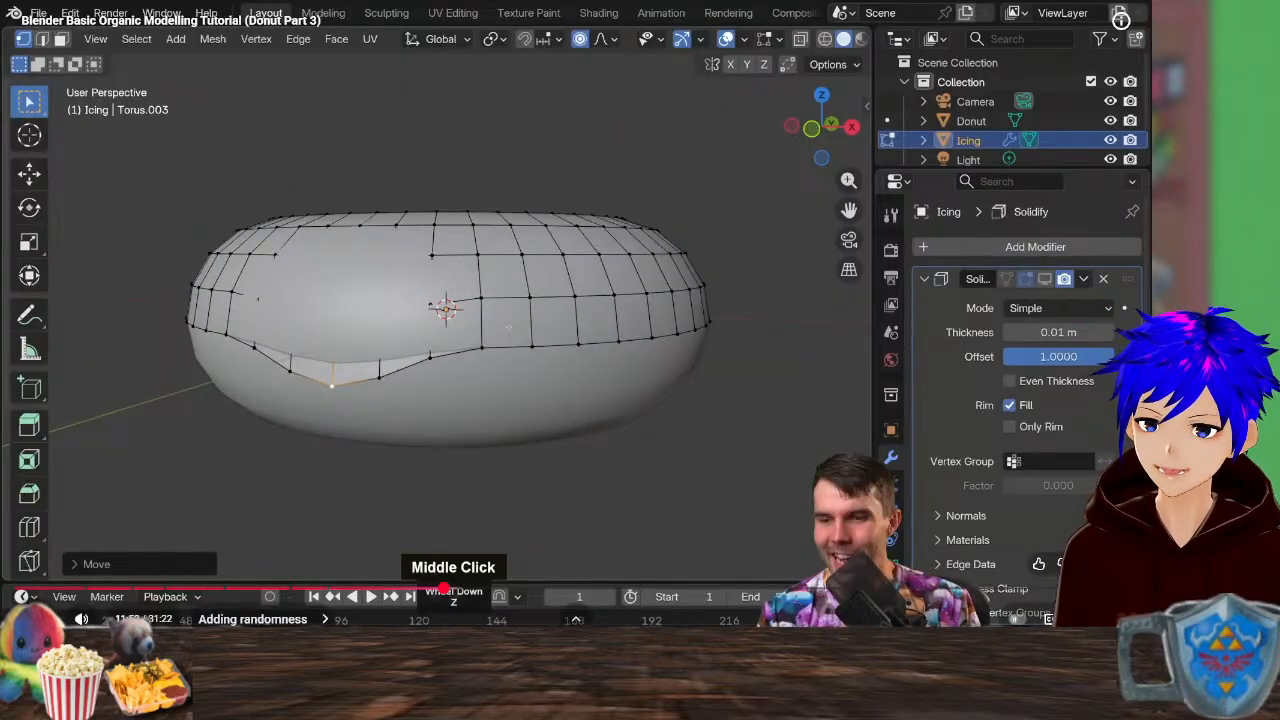
# - Rewind the tutorial five seconds, replay the rim vertex move along global Z, and return to Blender
pyautogui.press('Left')
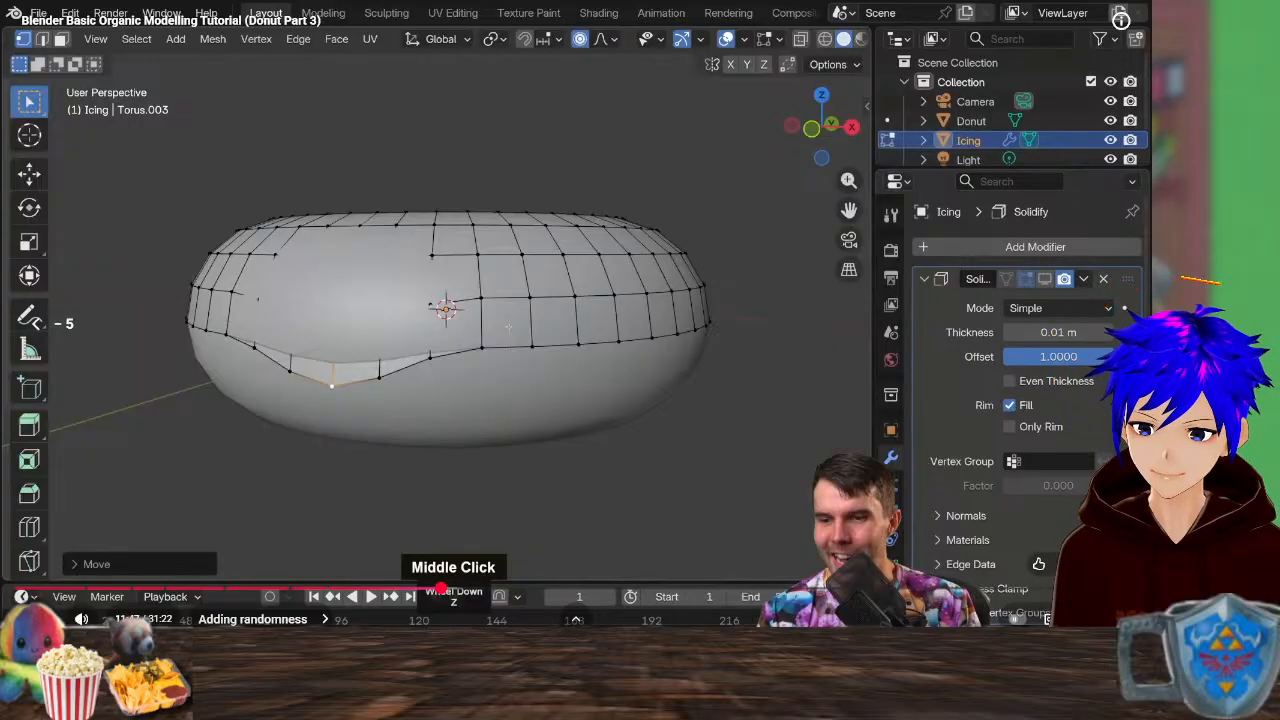
pyautogui.press('space')
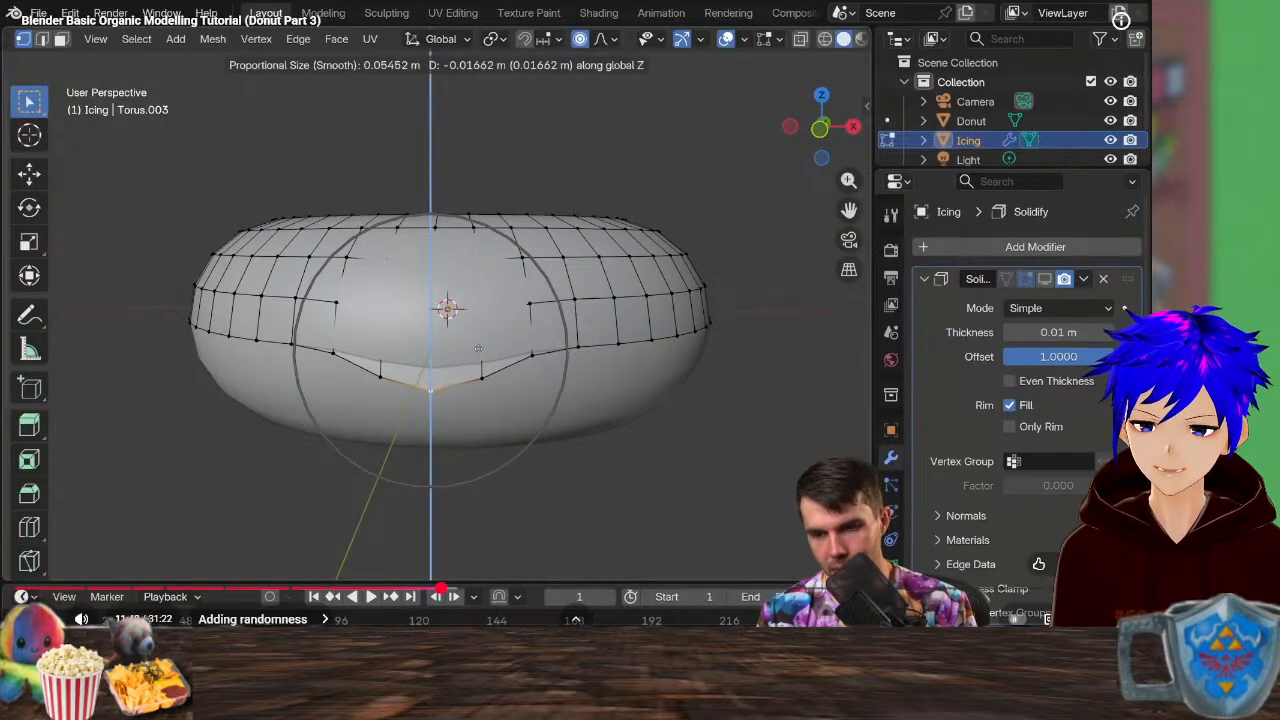
pyautogui.press('space')
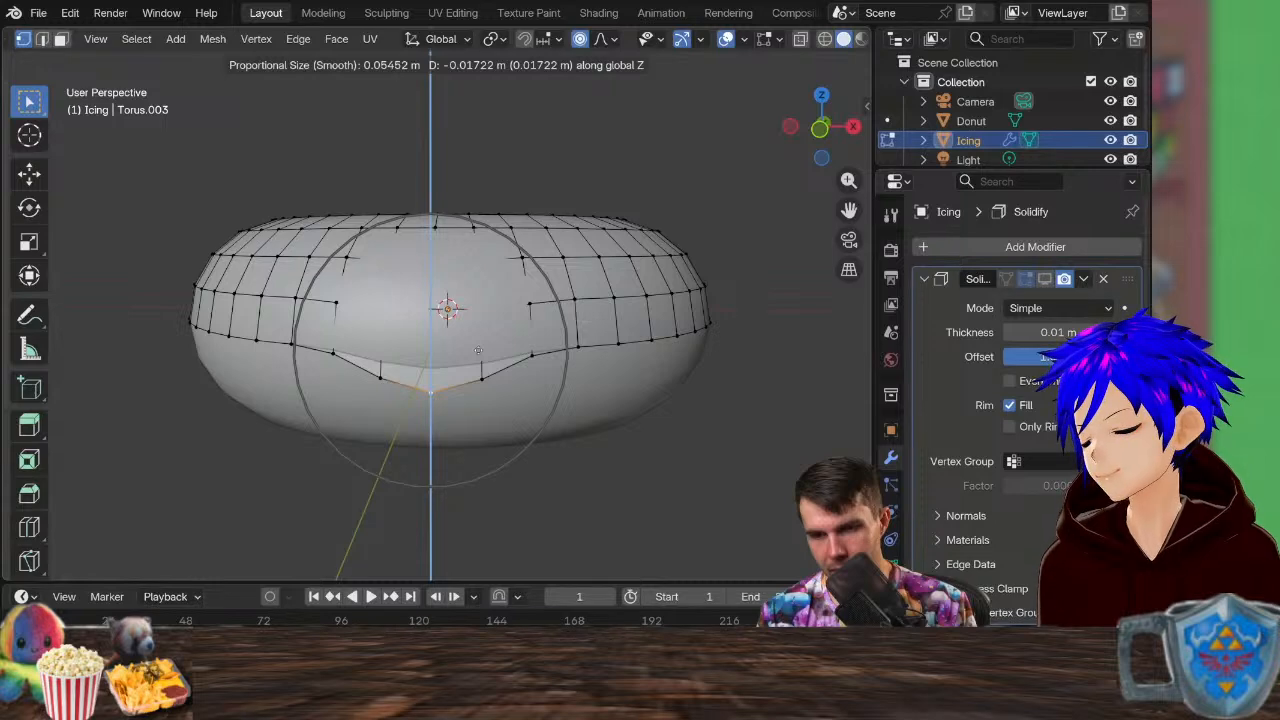
pyautogui.hotkey('alt', 'Tab')
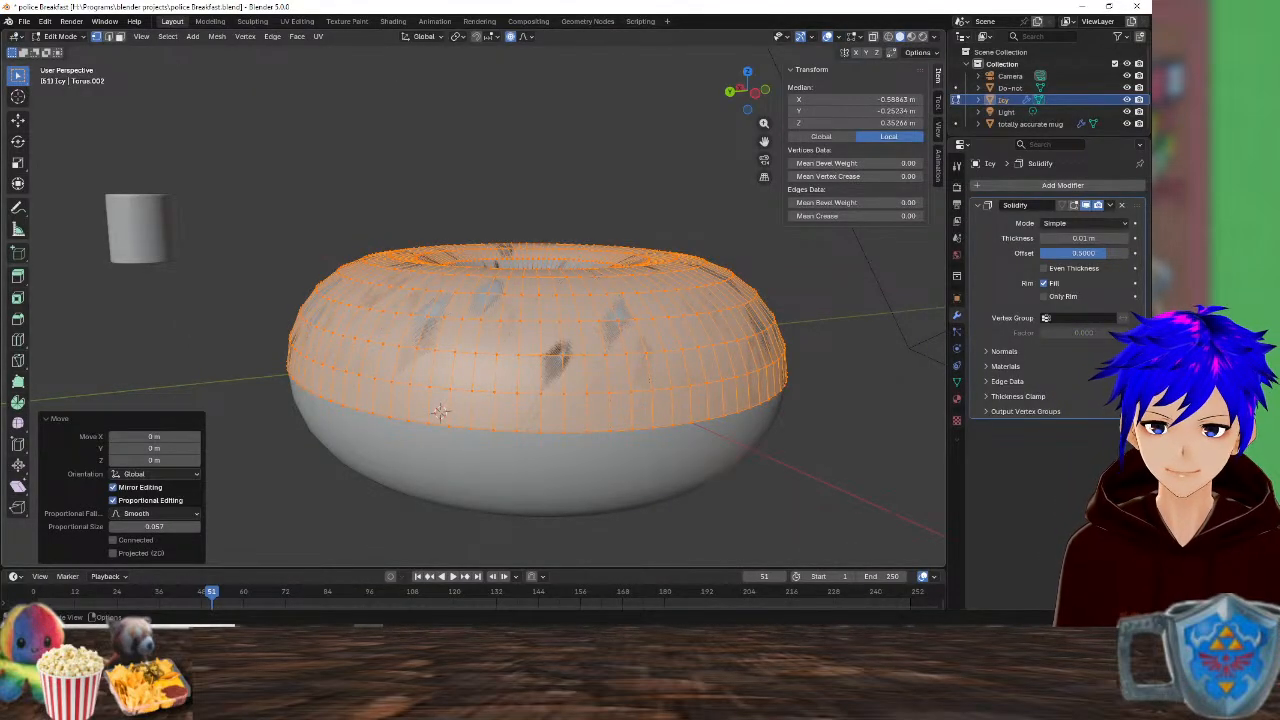
# - Clear the selection, select a single vertex on the icing's front rim, and try moving it downward with proportional editing
pyautogui.hotkey('alt', 'a')
pyautogui.moveTo(560, 434); pyautogui.dragTo(565, 441)
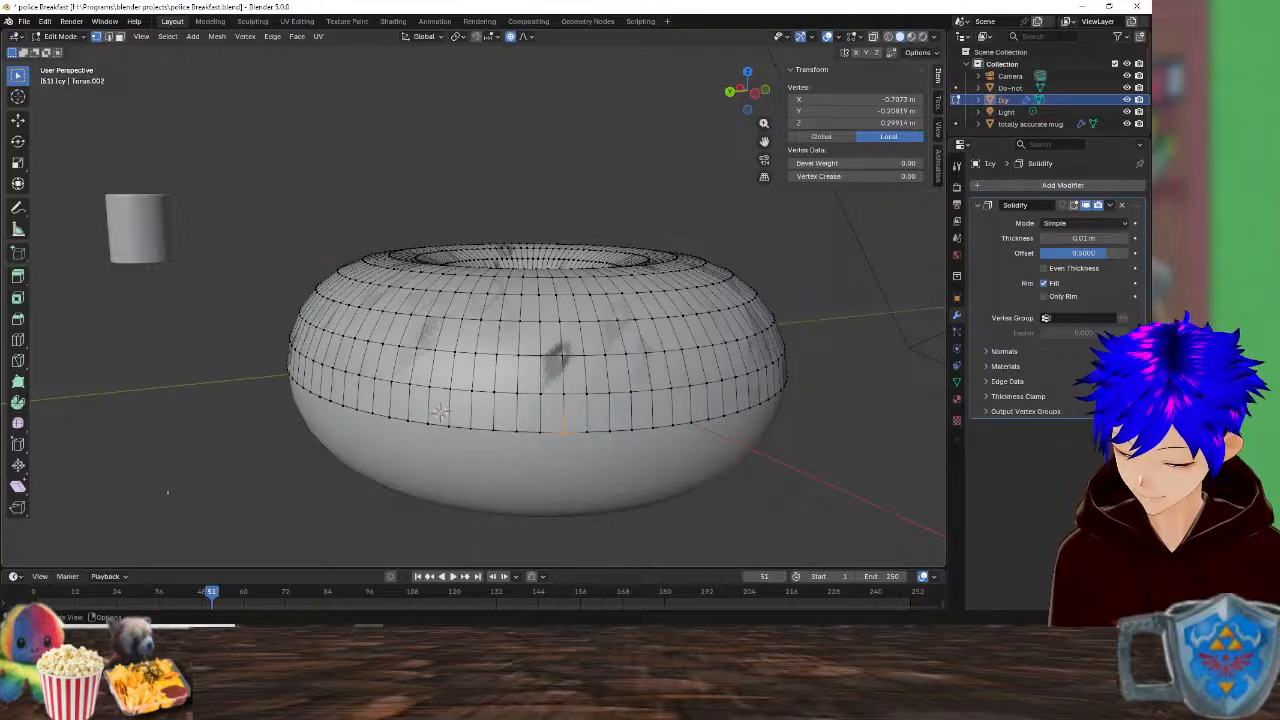
pyautogui.press('g')
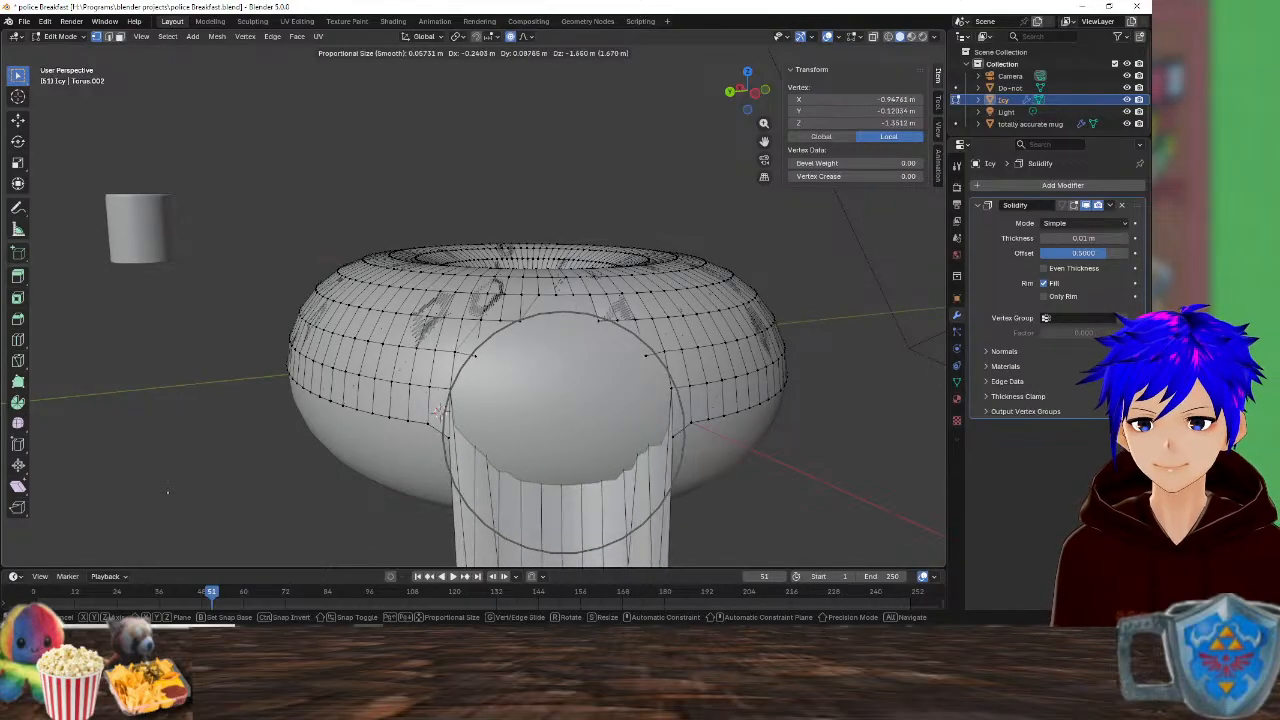
pyautogui.press('Escape')
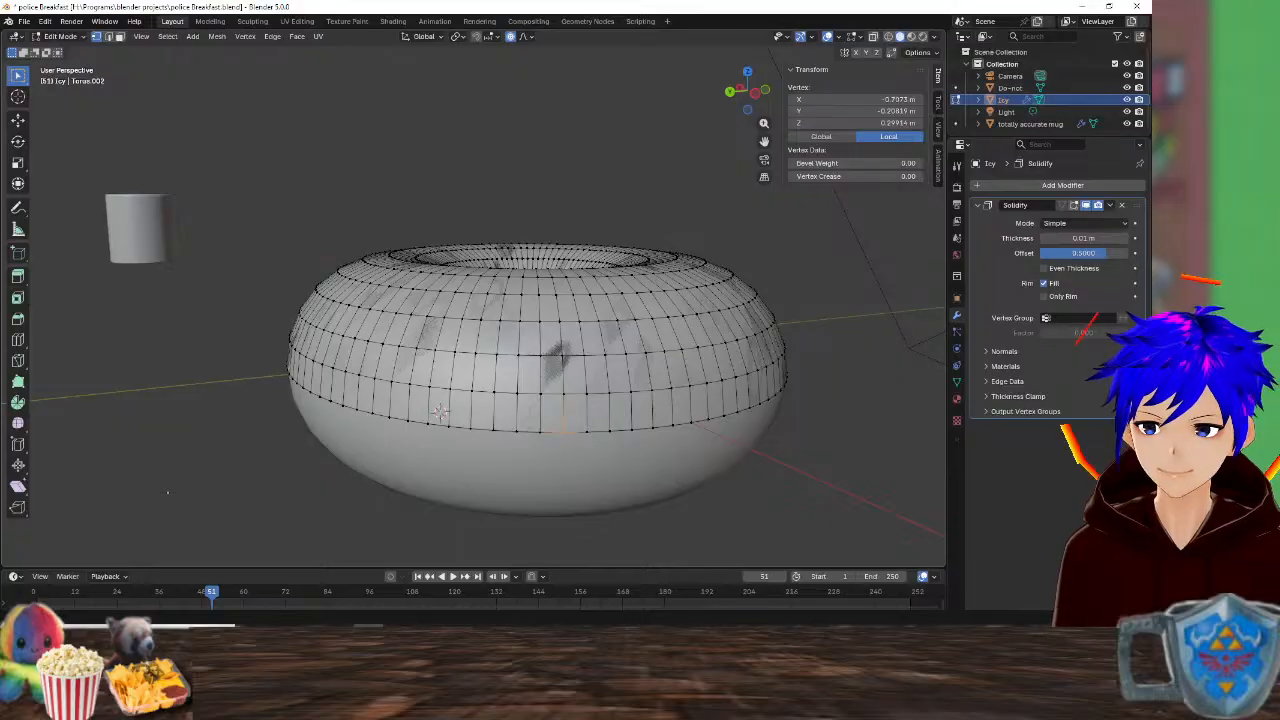
pyautogui.scroll(1, 540, 390)
pyautogui.scroll(-1, 540, 390)
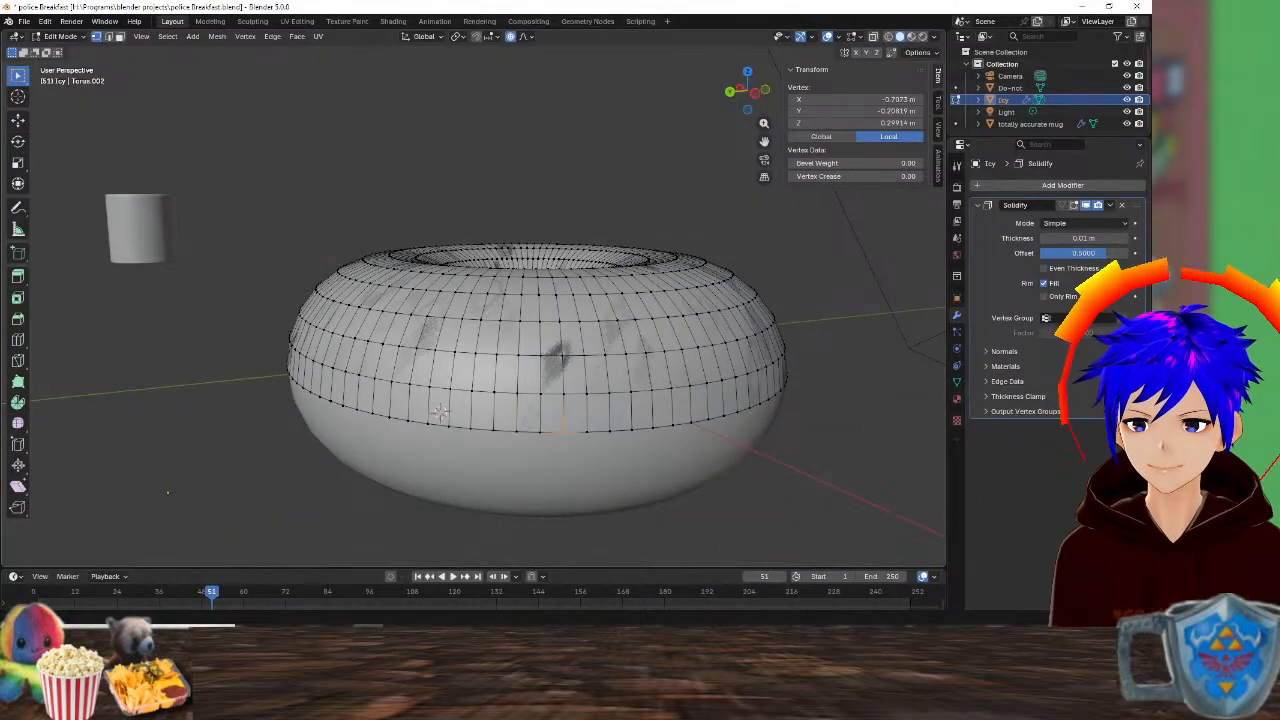
pyautogui.press('s')
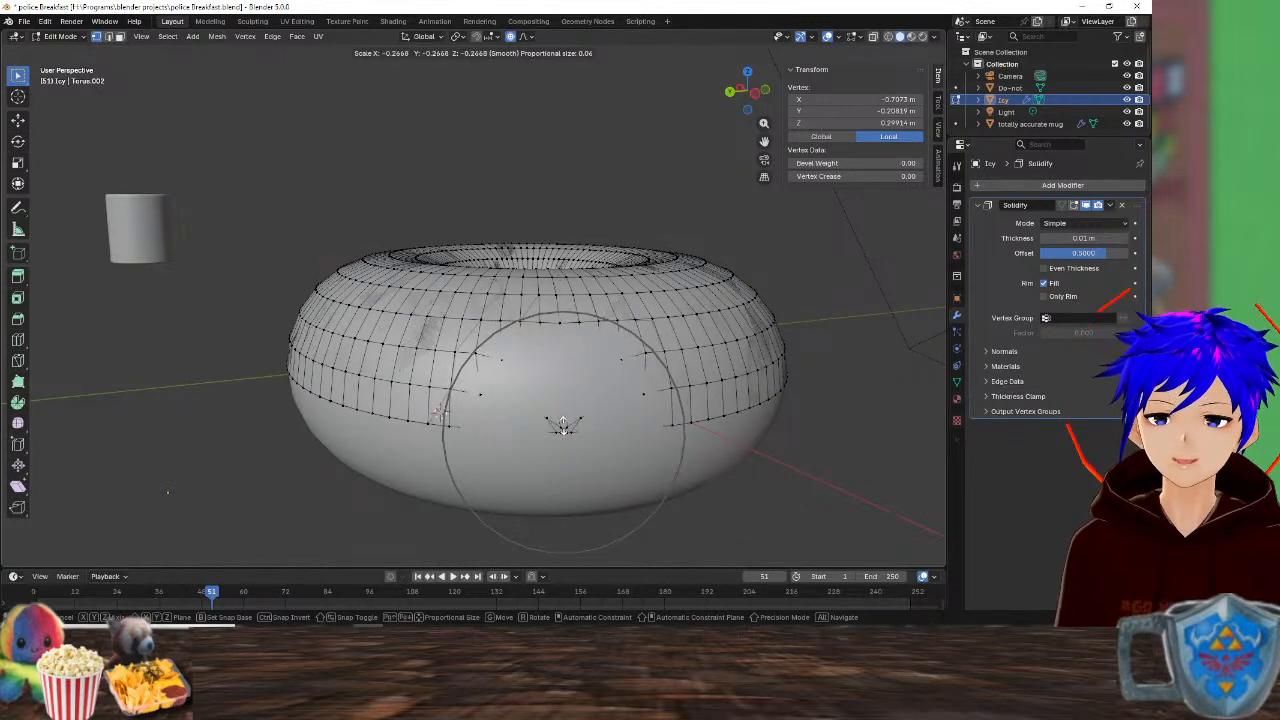
pyautogui.press('Escape')
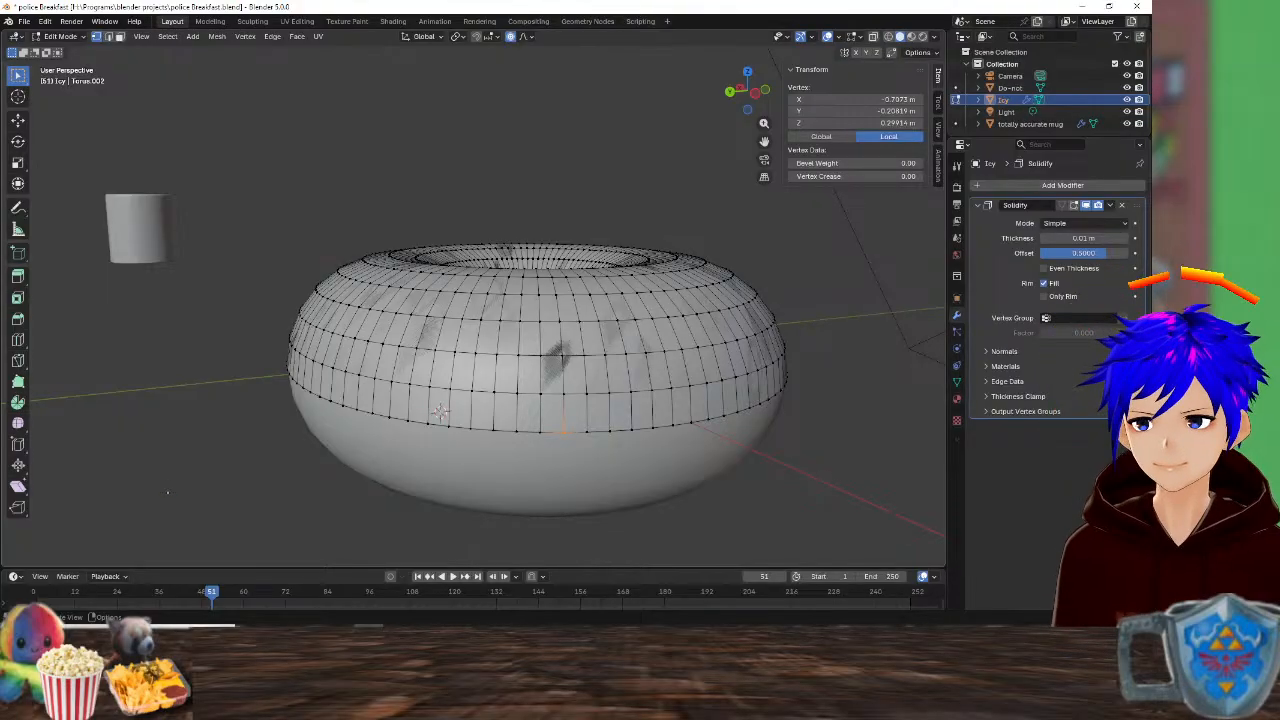
# - Move the selected front rim vertex down about 0.011 m with smooth proportional editing at a size of 0.057
pyautogui.scroll(3, 440, 412)
pyautogui.scroll(-3, 440, 412)
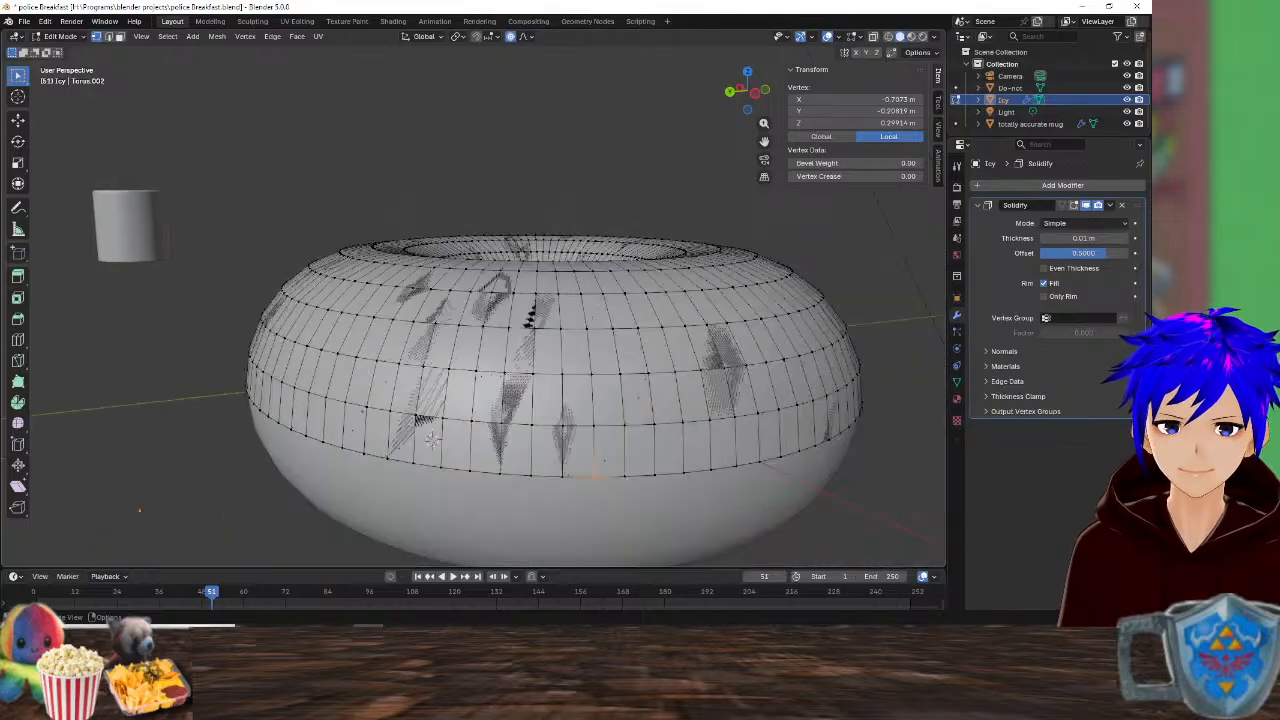
pyautogui.moveTo(440, 412); pyautogui.dragTo(396, 418, button='middle')
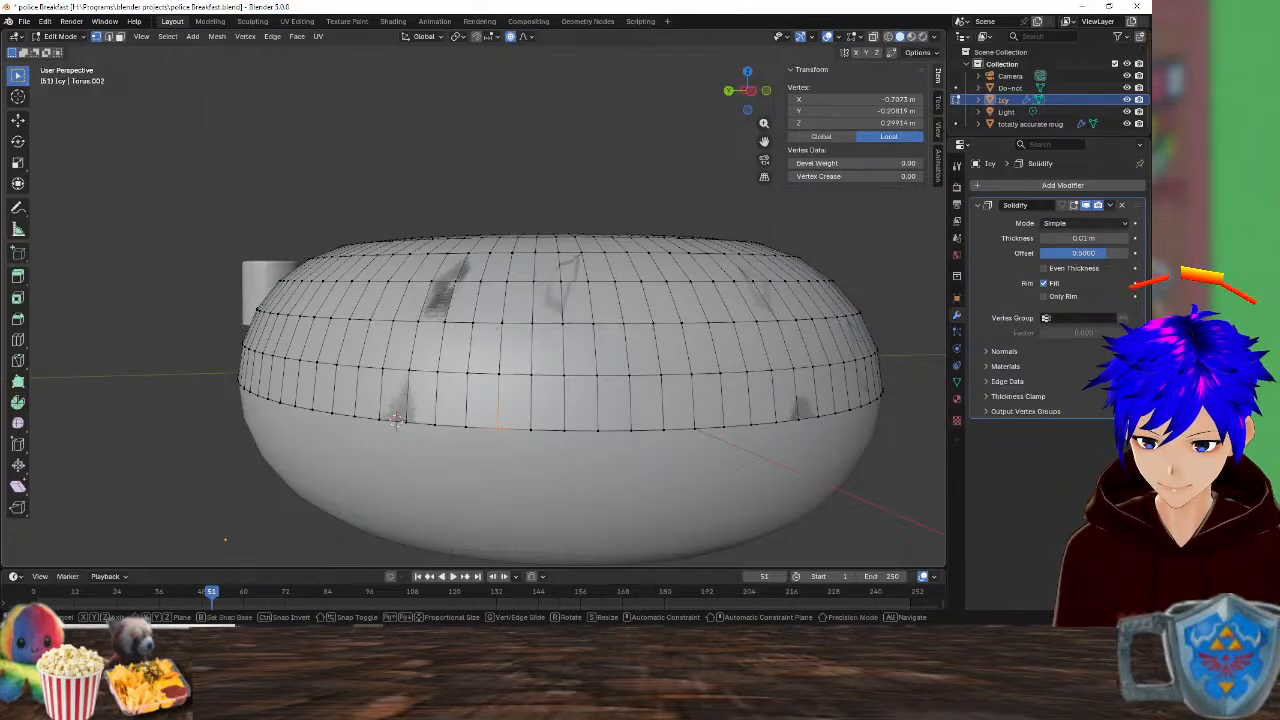
pyautogui.press('g')
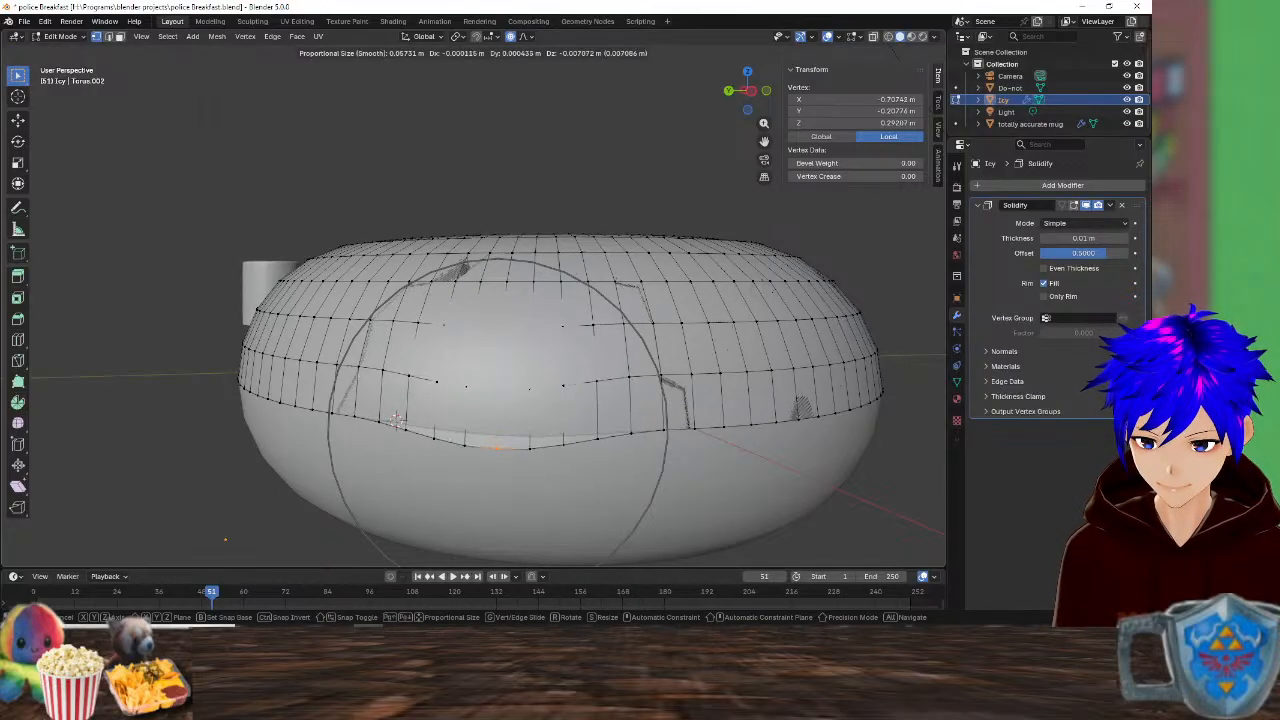
pyautogui.click(397, 421)
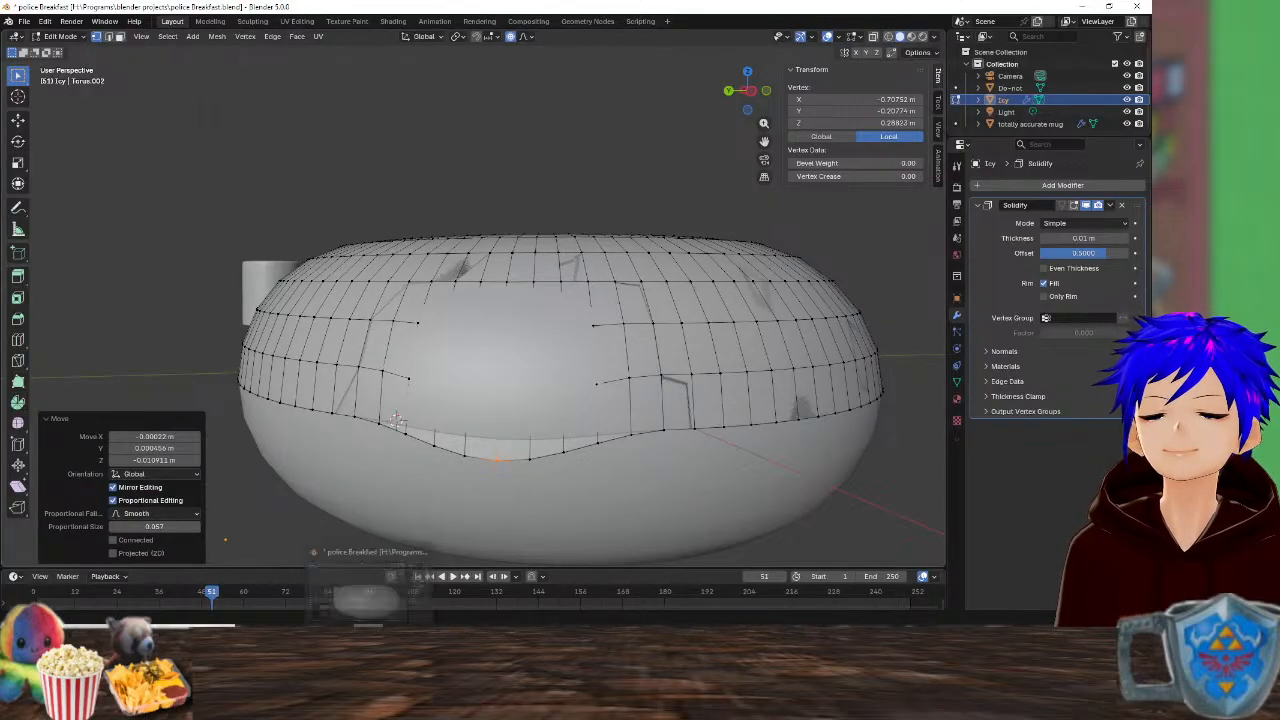
# - Switch to the tutorial video, watch the reshaped icing rim from another side, and return to Blender
pyautogui.moveTo(338, 625)
pyautogui.click(315, 578)
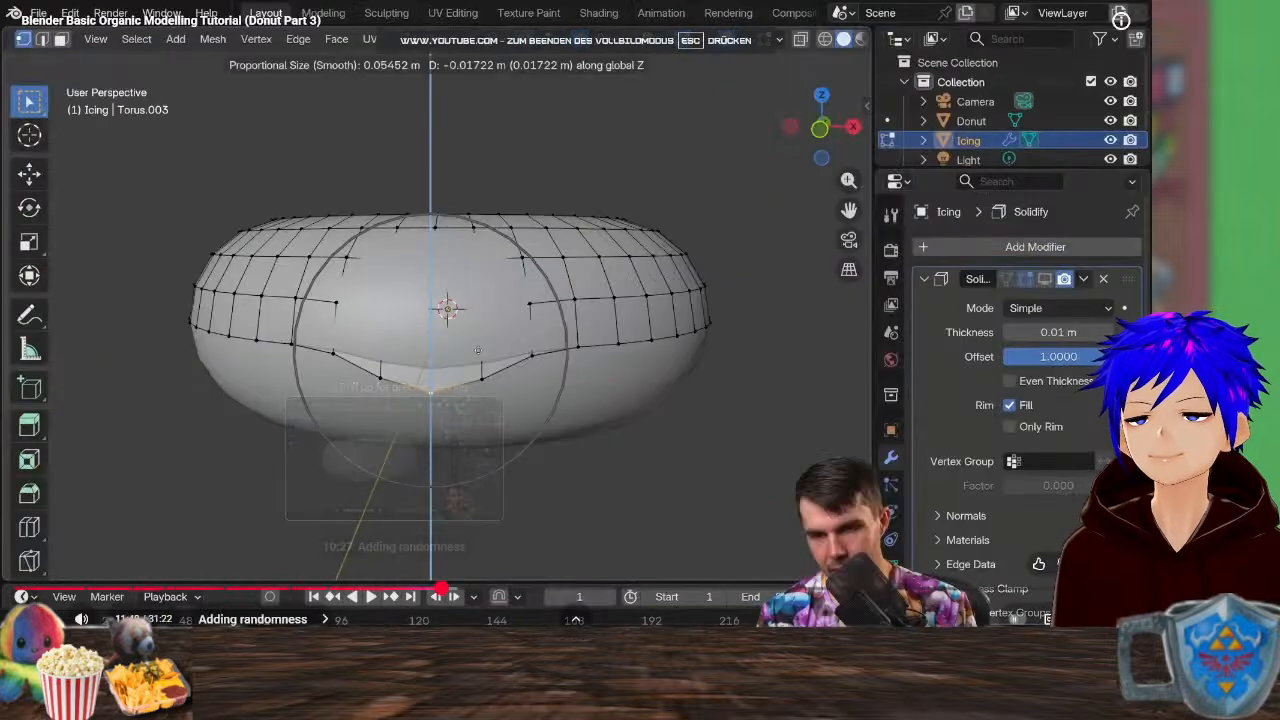
pyautogui.click(477, 349)
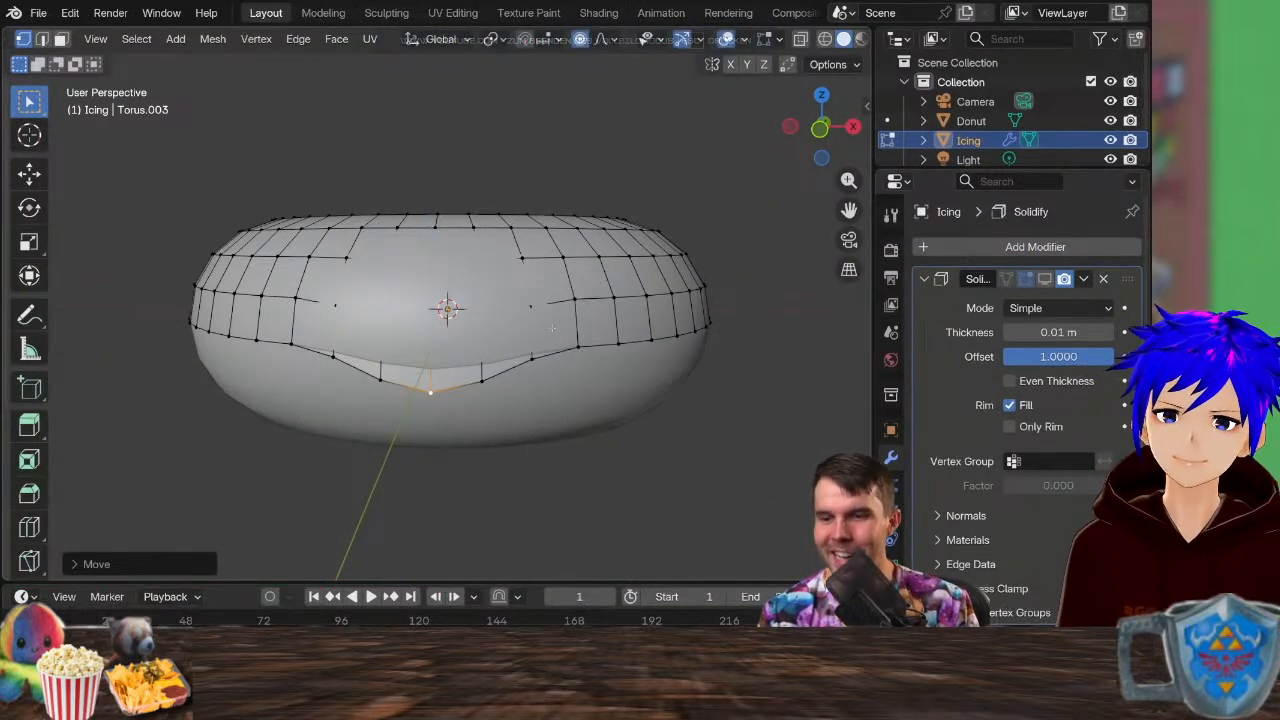
pyautogui.press('space')
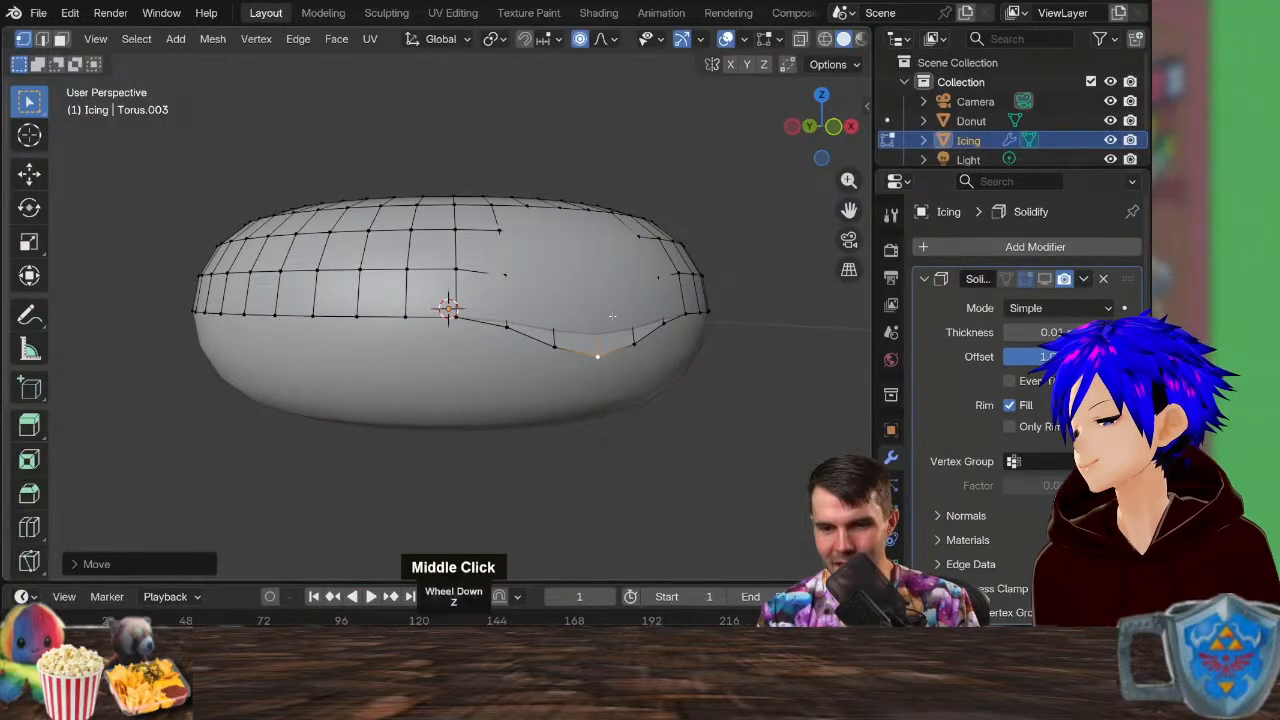
pyautogui.hotkey('alt', 'Tab')
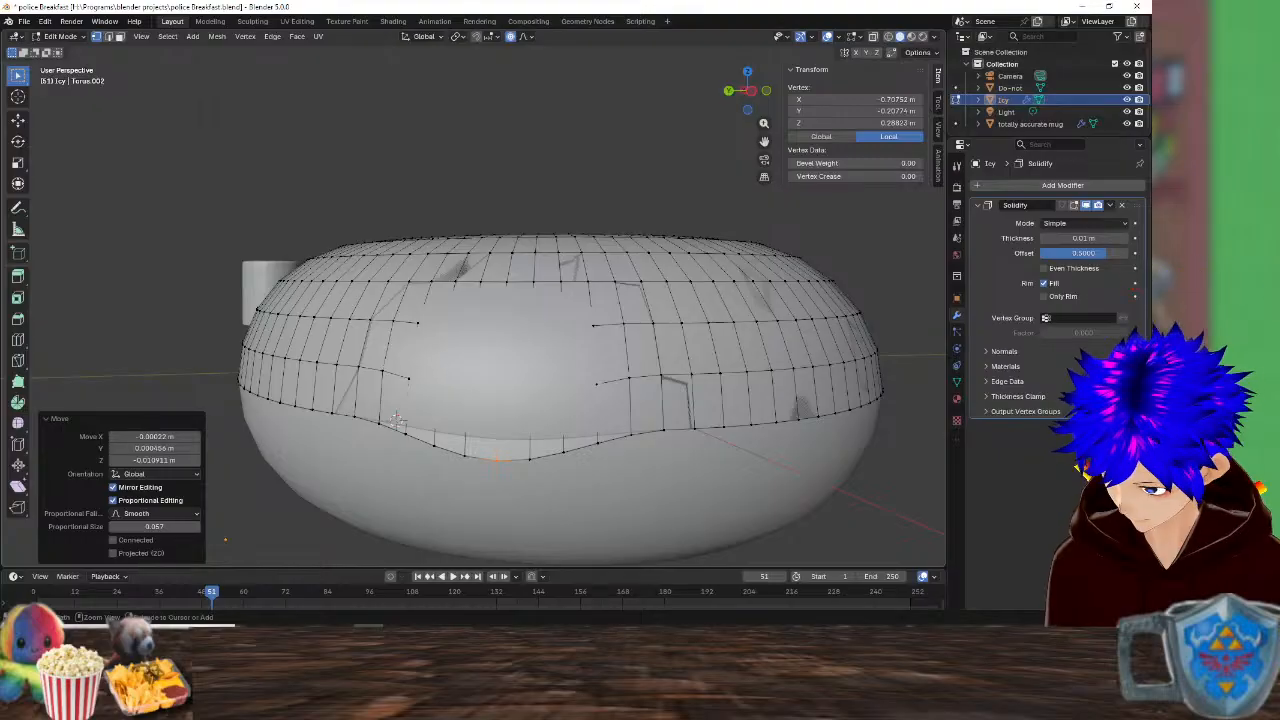
# - Undo the last rim vertex move, and lower that vertex about 0.012 m along global Z with smooth proportional editing at size 0.057
pyautogui.hotkey('ctrl', 'z')
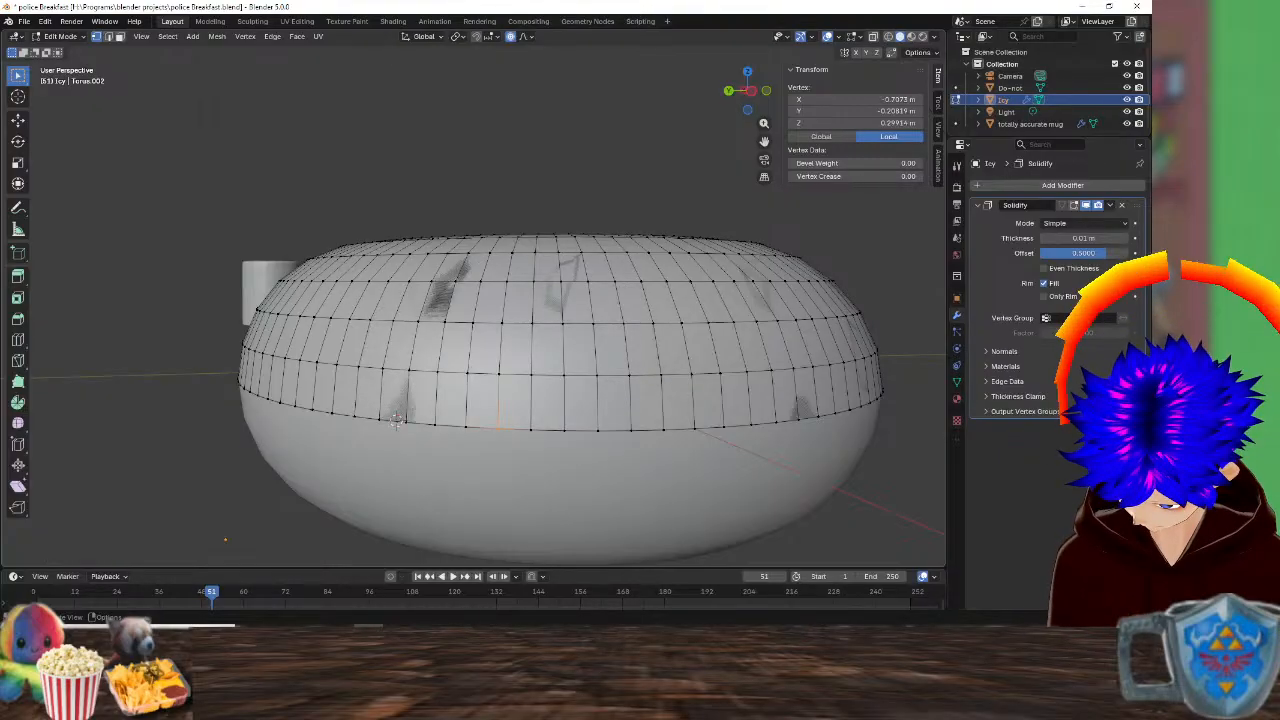
pyautogui.hotkey('ctrl', 'g')
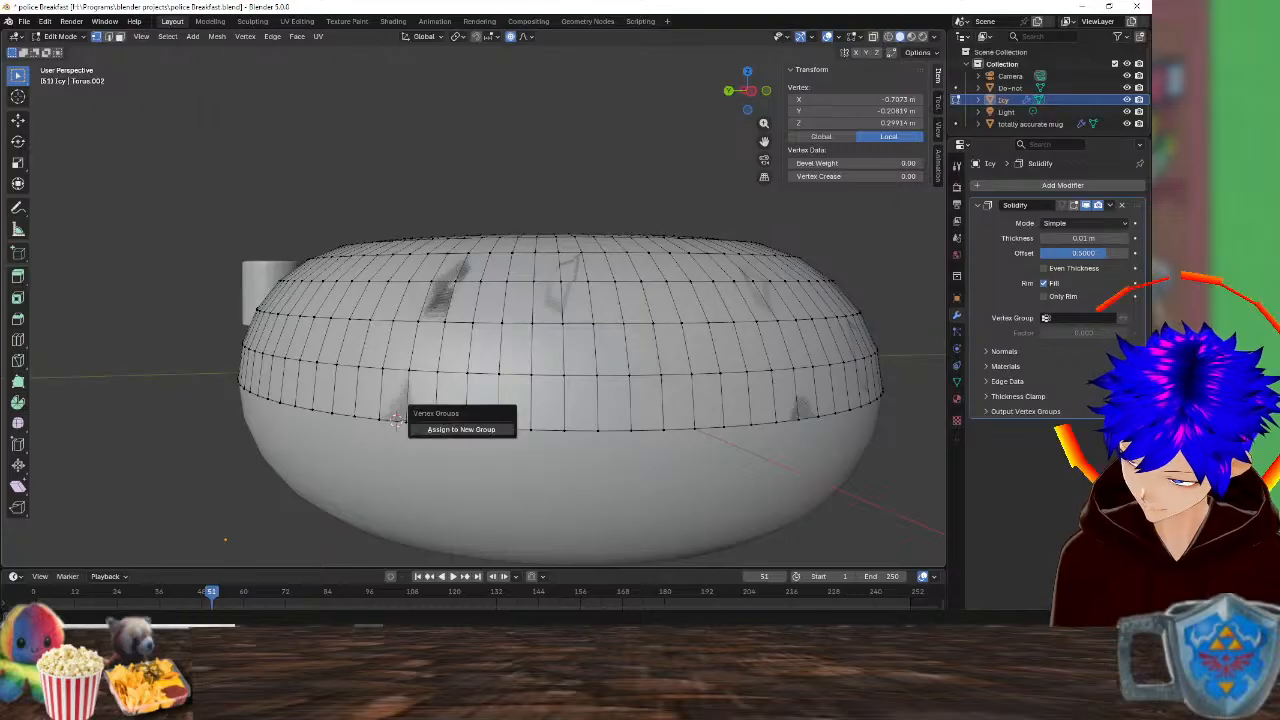
pyautogui.press('Escape')
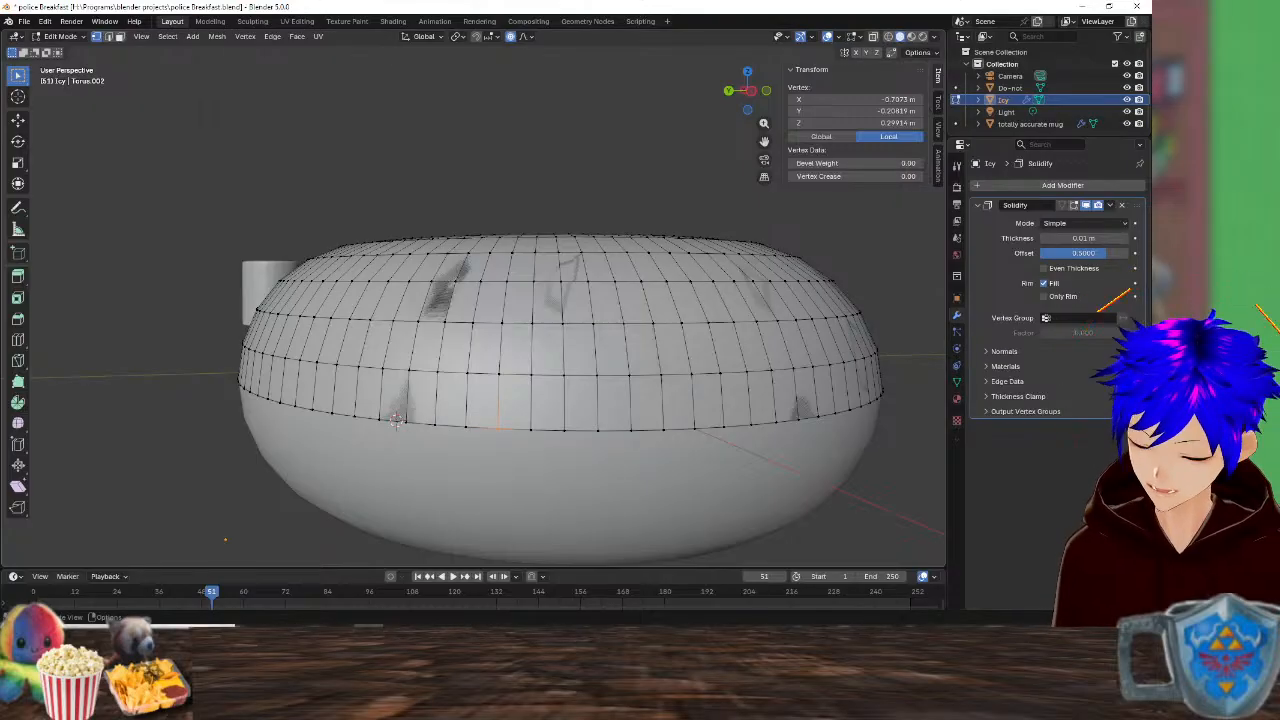
pyautogui.press('g')
pyautogui.press('z')
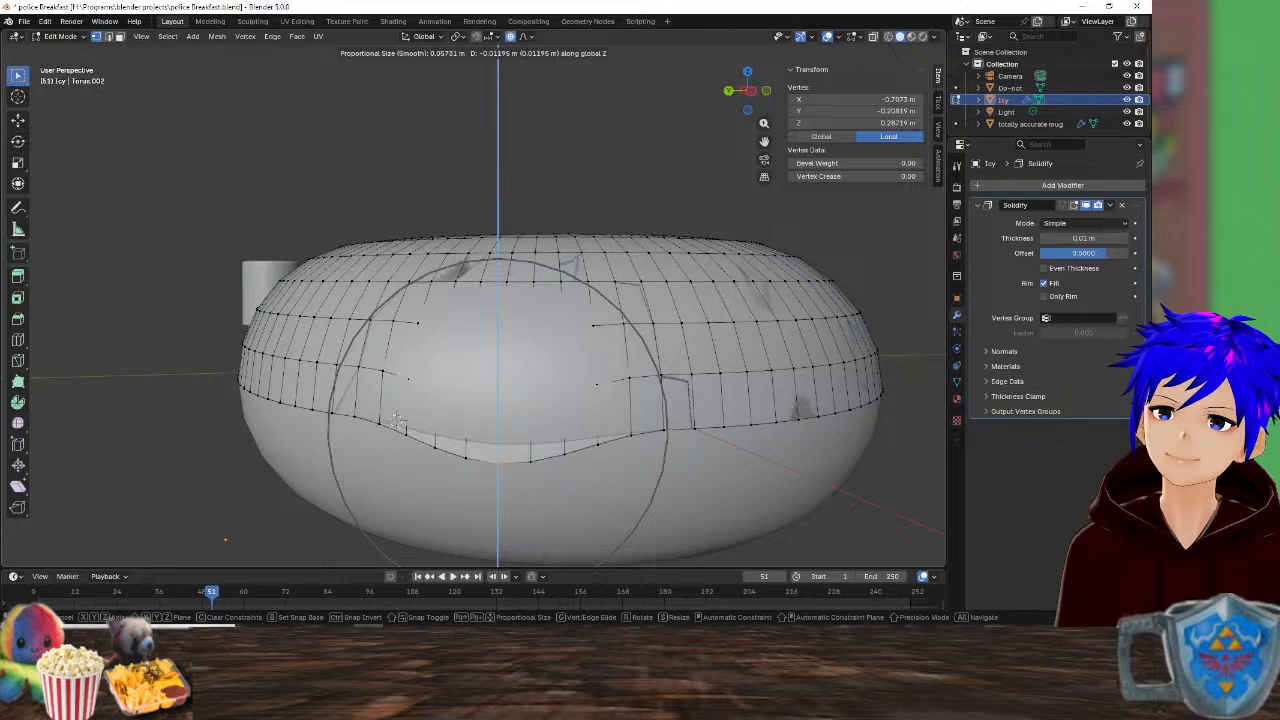
pyautogui.click(397, 421)
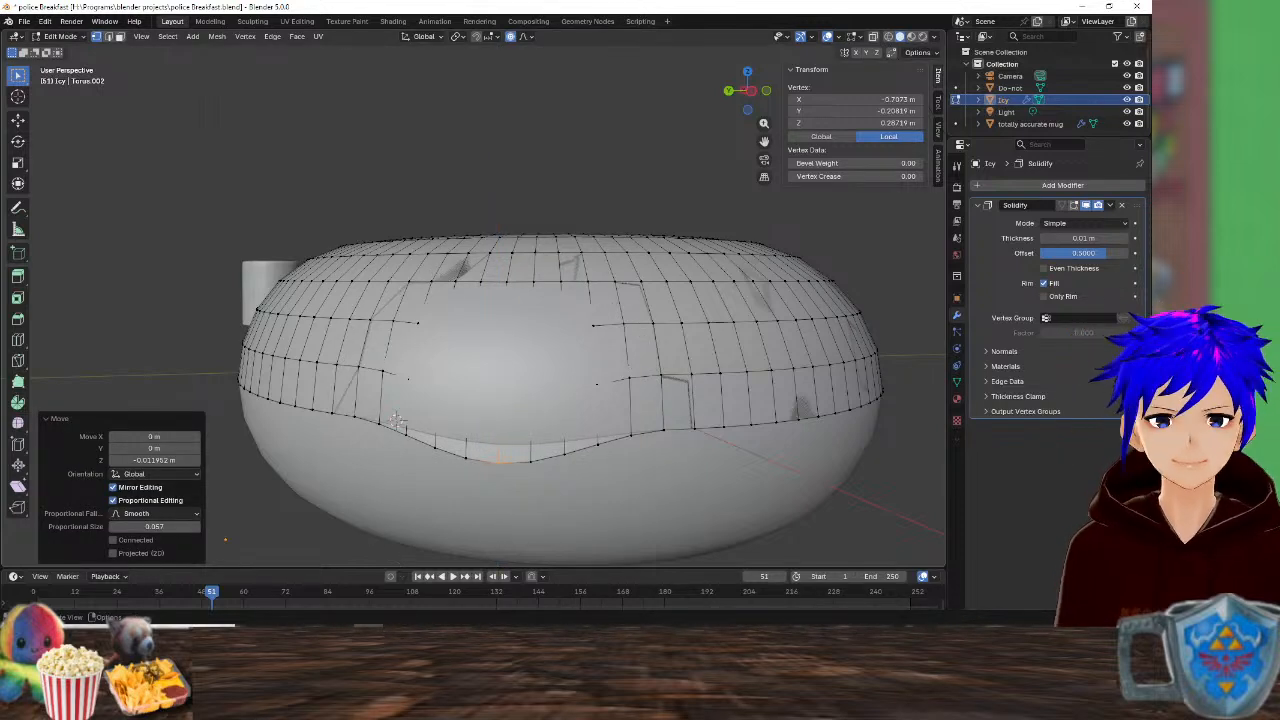
pyautogui.click(751, 91)
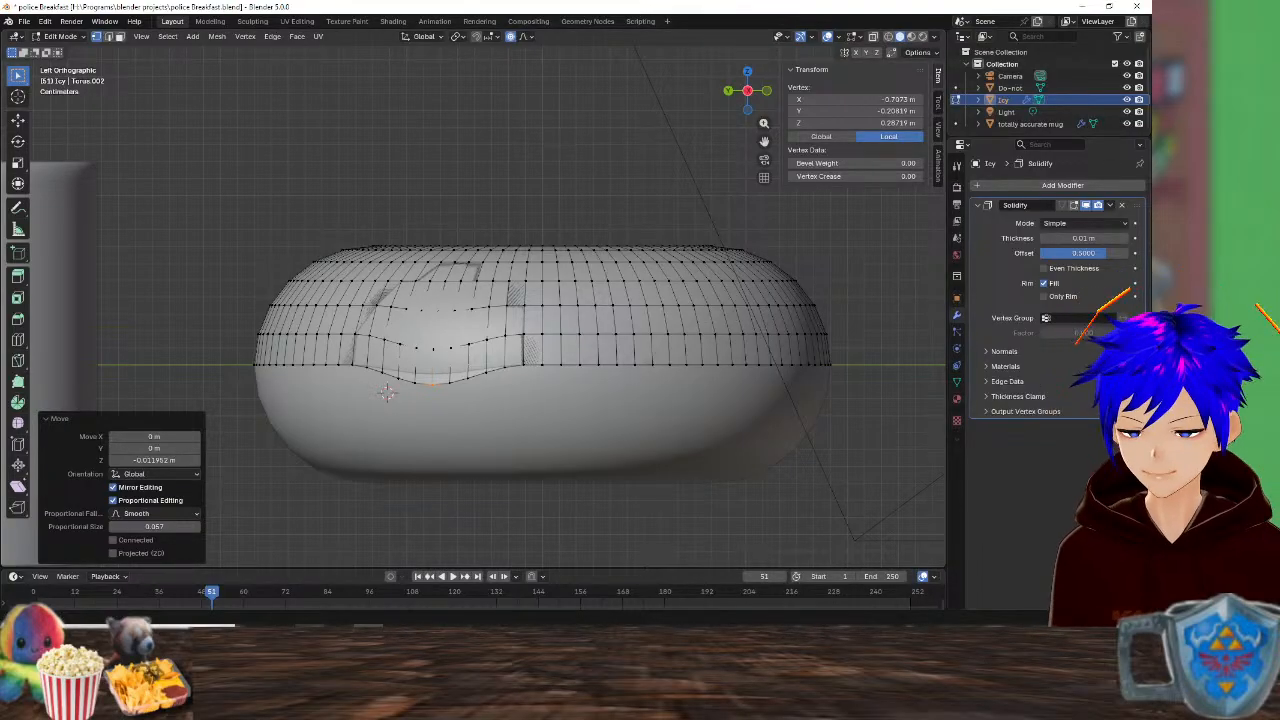
# - Switch to the donut tutorial video in the browser, watch more of the section on adding randomness, and return to Blender
pyautogui.moveTo(338, 626)
pyautogui.click(273, 580)
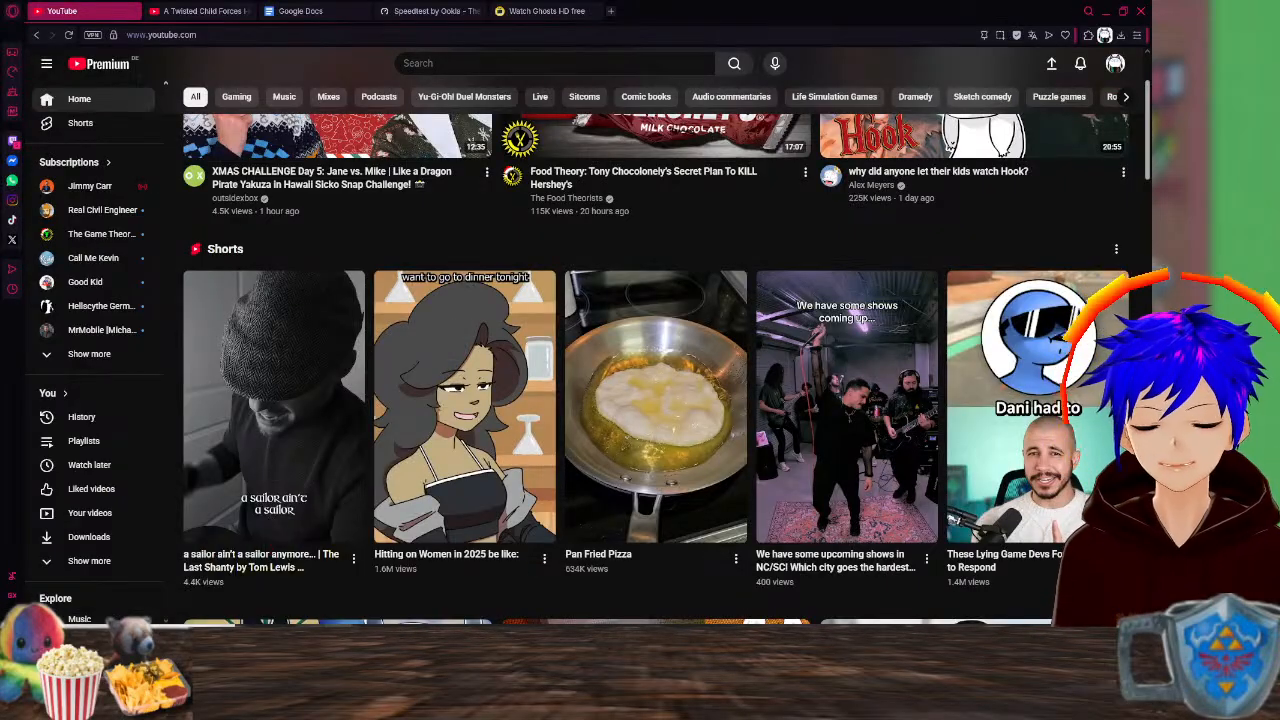
pyautogui.click(403, 580)
pyautogui.press('space')
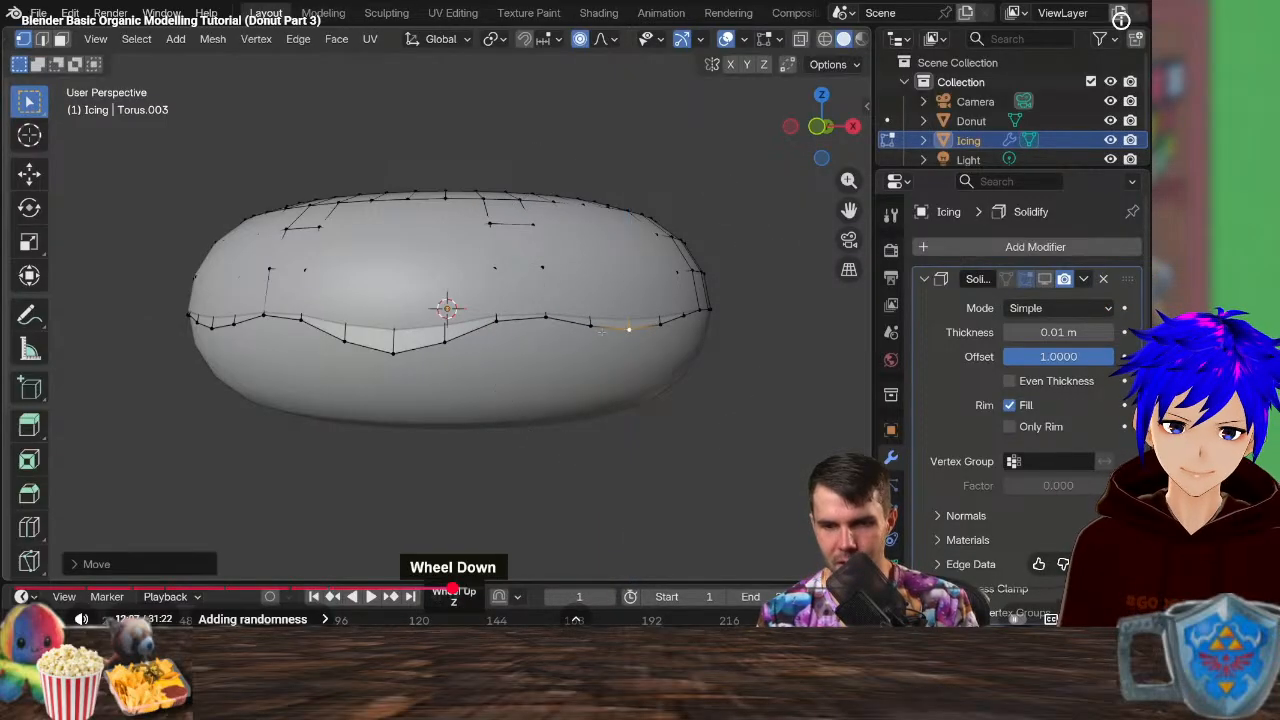
pyautogui.press('space')
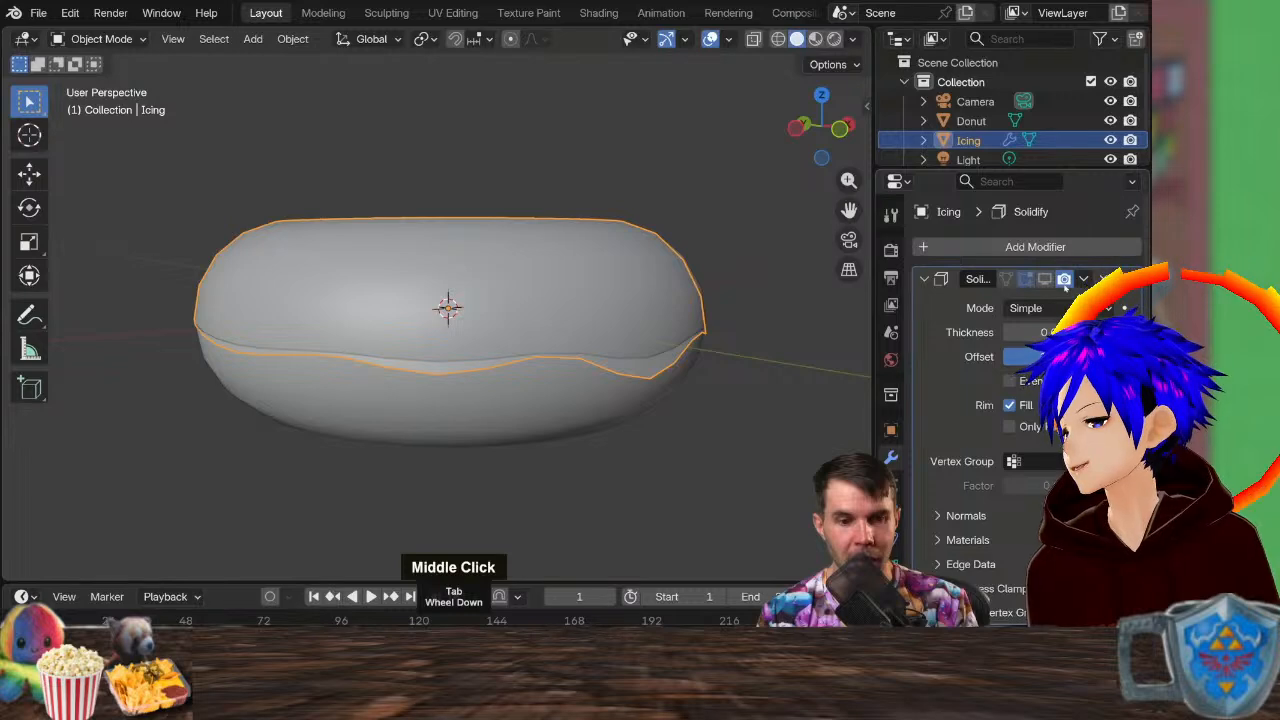
pyautogui.hotkey('alt', 'Tab')
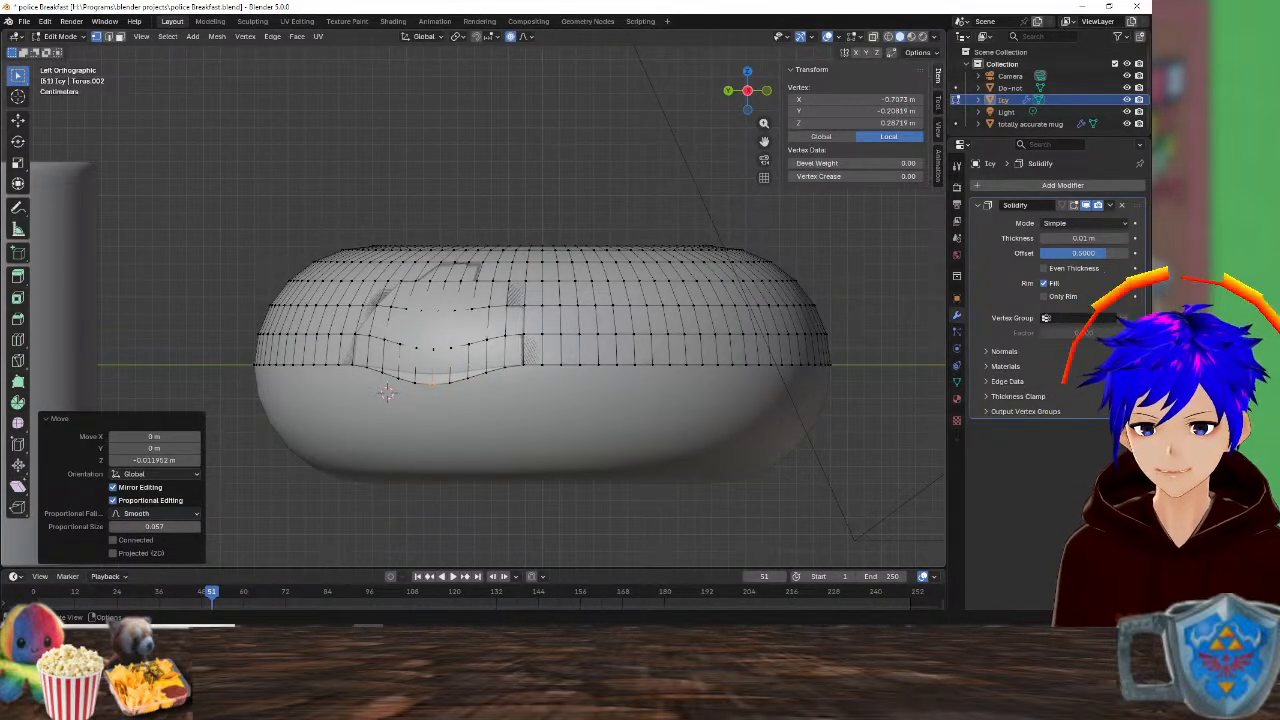
# - Select a rim vertex beyond the first dip and lower it about 0.005 m along global Z with proportional size 0.057
pyautogui.moveTo(386, 393); pyautogui.dragTo(336, 407, button='middle')
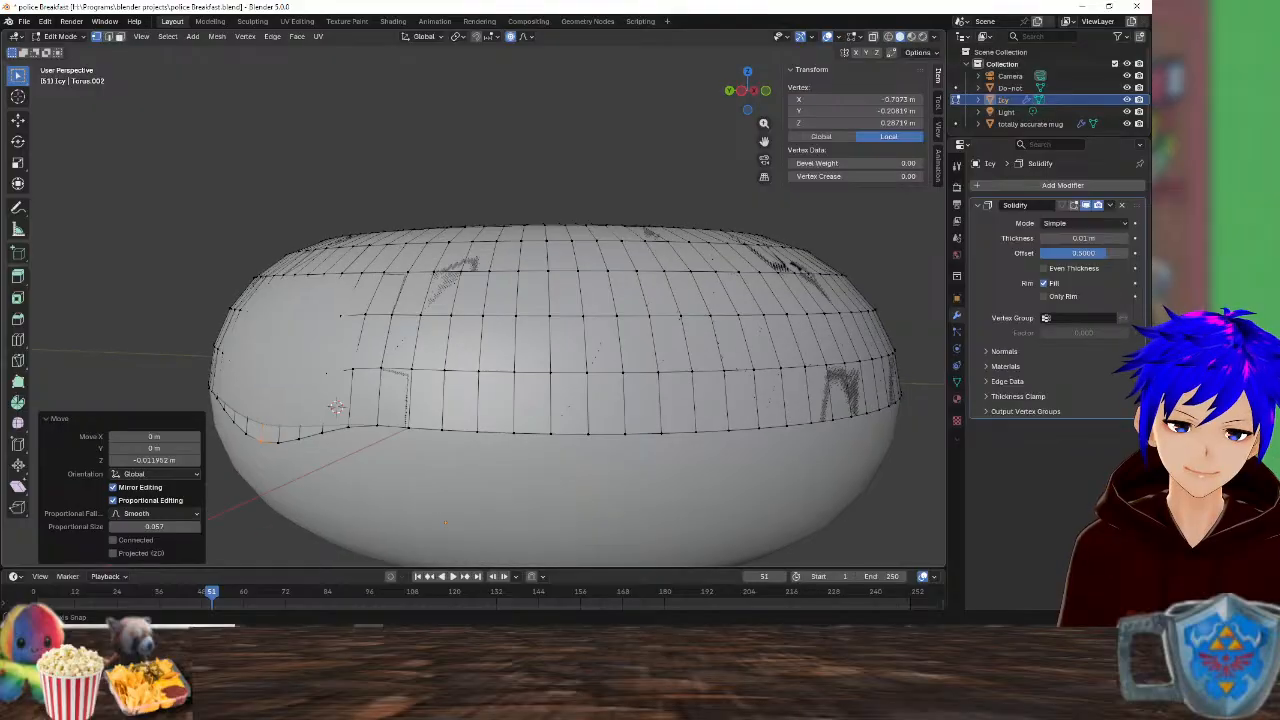
pyautogui.moveTo(697, 430)
pyautogui.mouseDown(button='middle')
pyautogui.moveTo(669, 411)
pyautogui.moveTo(687, 410)
pyautogui.mouseUp(button='middle')
pyautogui.press('s')
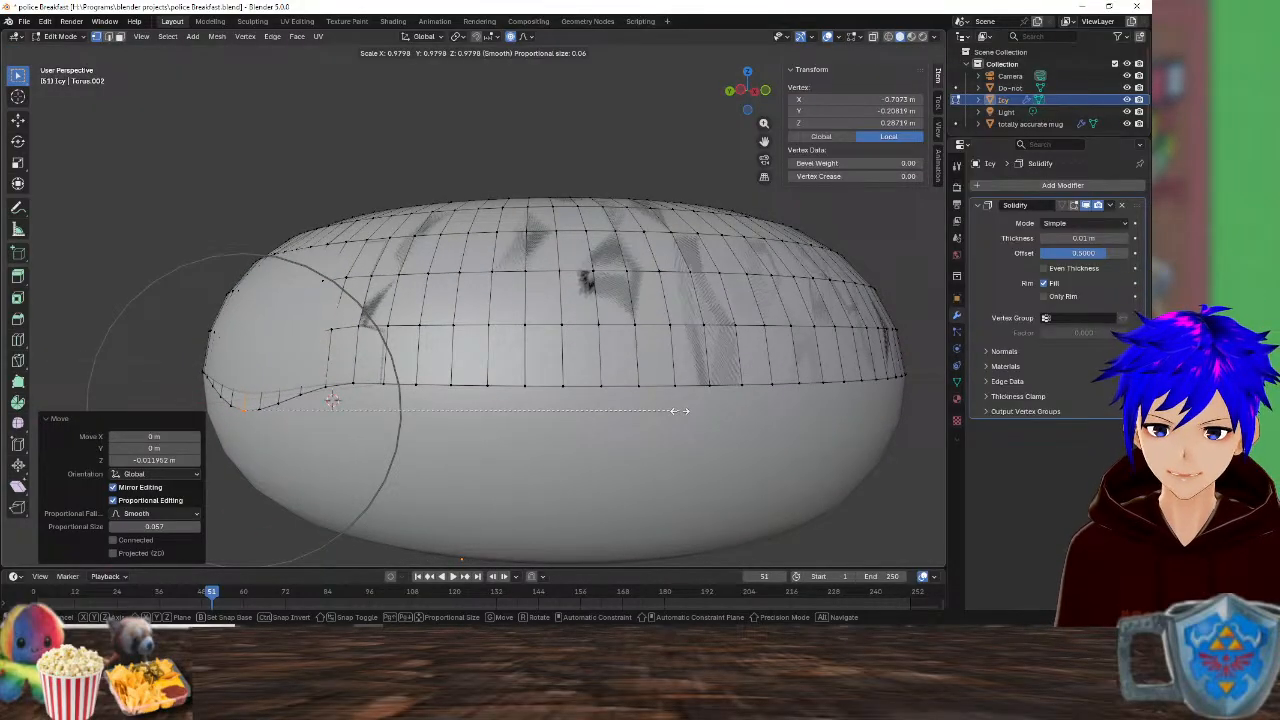
pyautogui.click(332, 400)
pyautogui.click(638, 386)
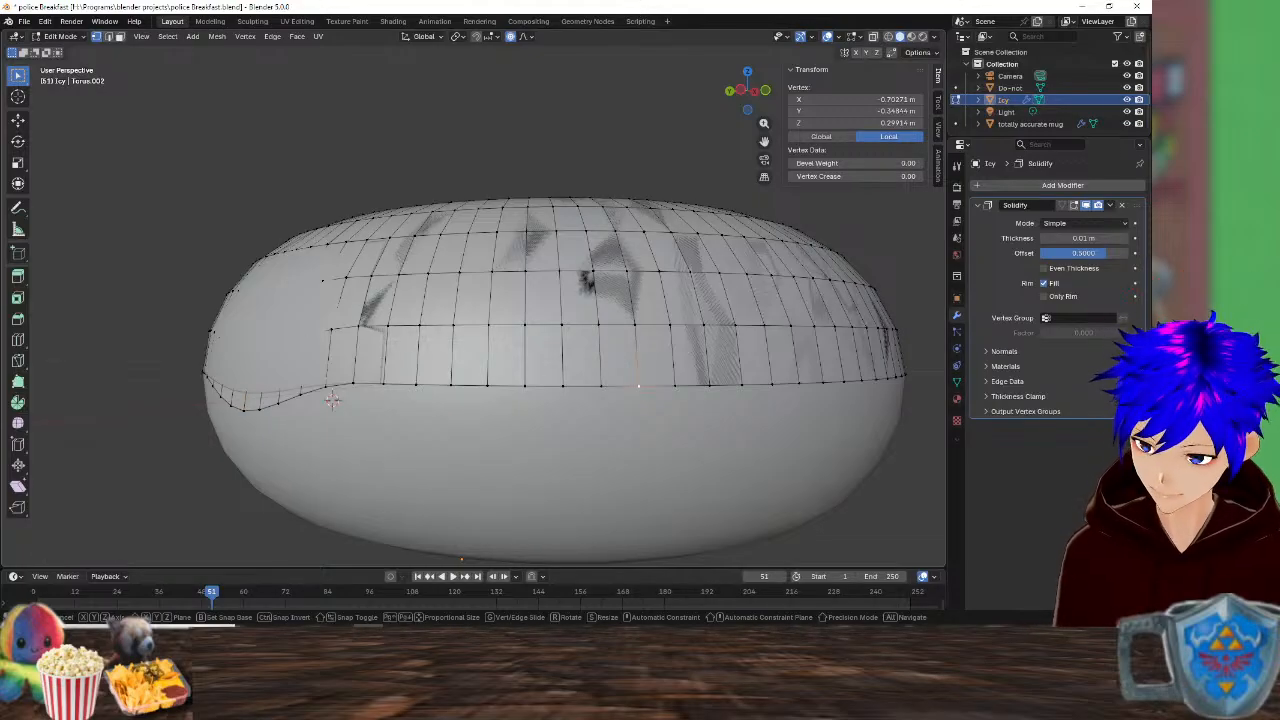
pyautogui.press('g')
pyautogui.press('z')
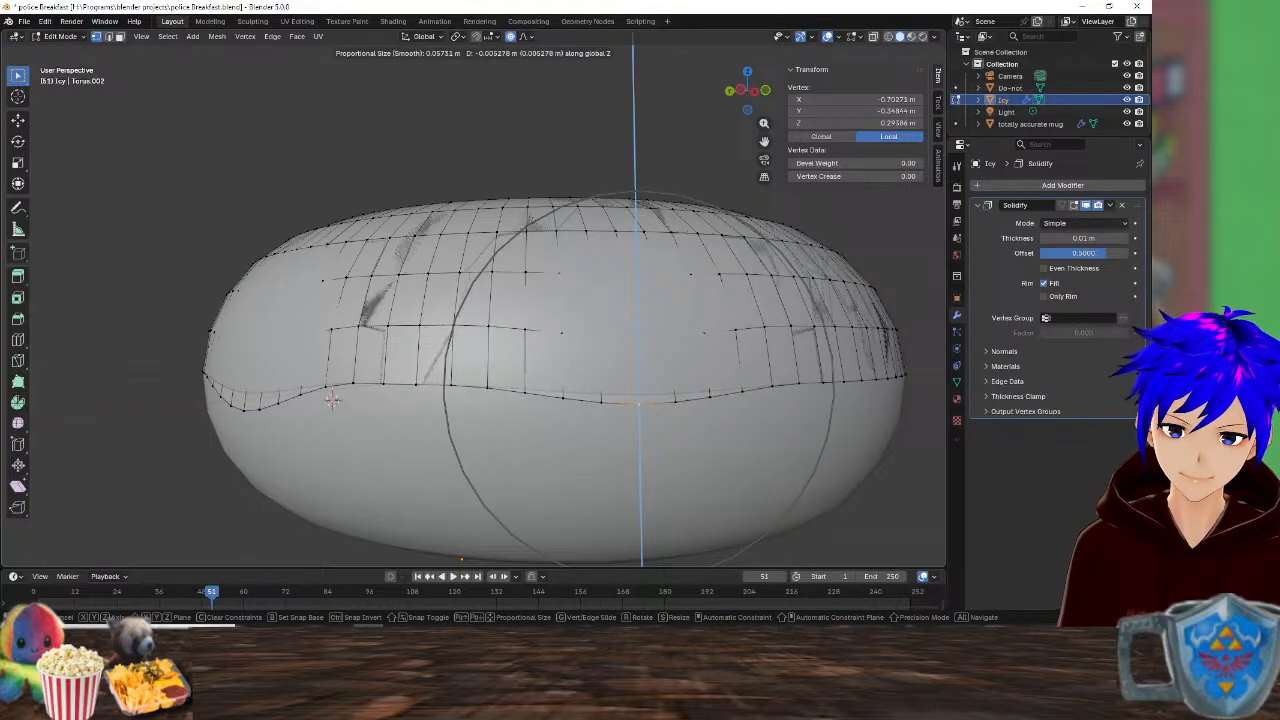
pyautogui.click(332, 400)
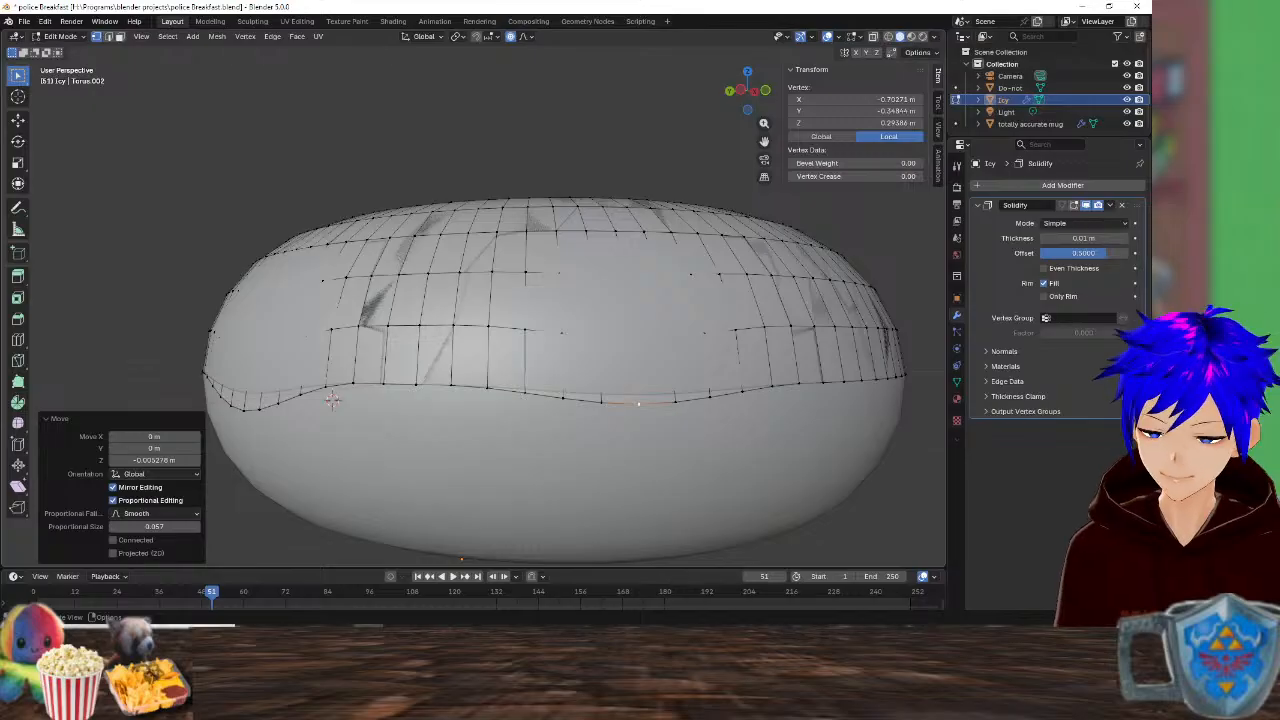
# - Lower a vertex on the icing's untouched adjacent side about 0.008 m along global Z with the proportional size reduced to 0.032
pyautogui.moveTo(332, 400); pyautogui.dragTo(370, 380, button='middle')
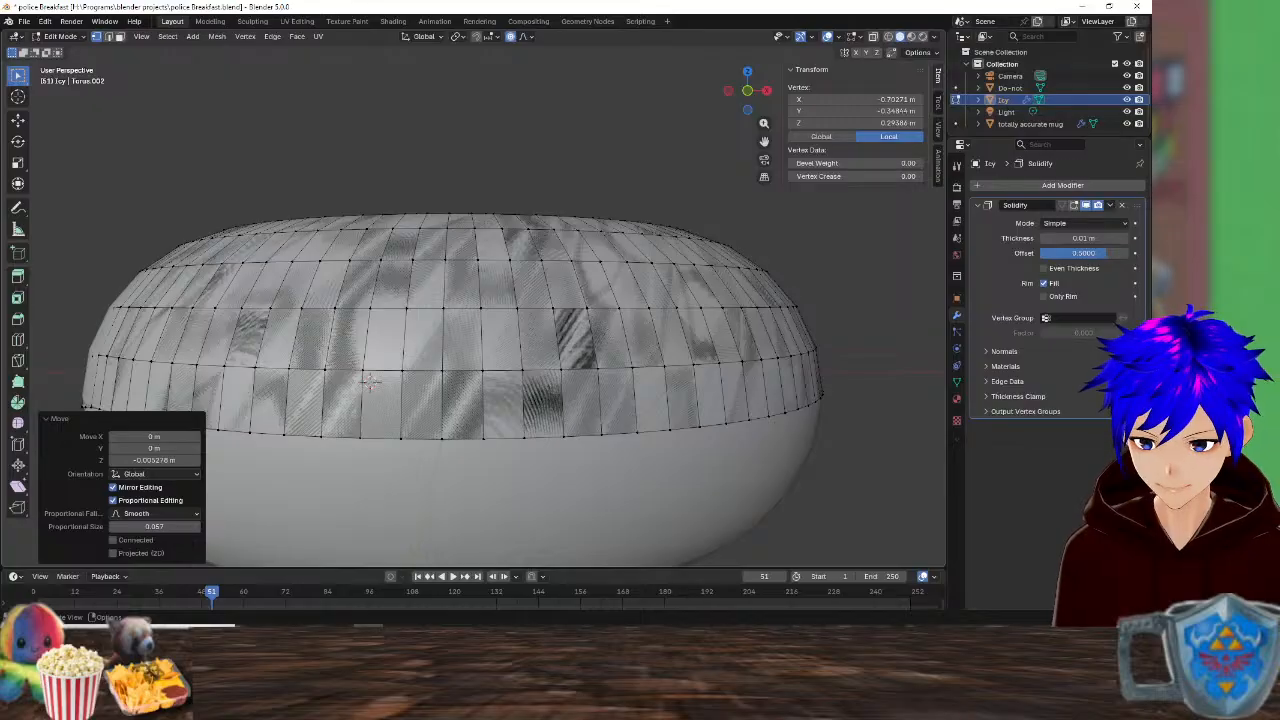
pyautogui.click(564, 437)
pyautogui.scroll(1, 473, 372)
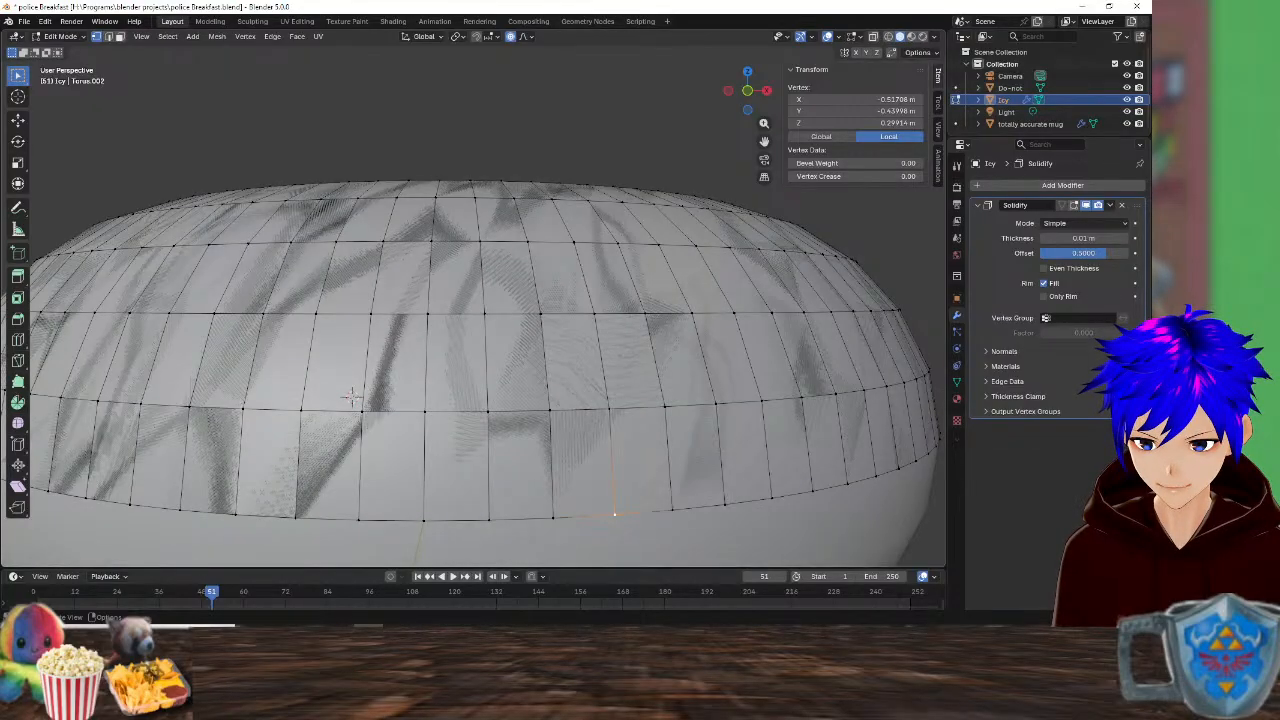
pyautogui.scroll(-1, 473, 372)
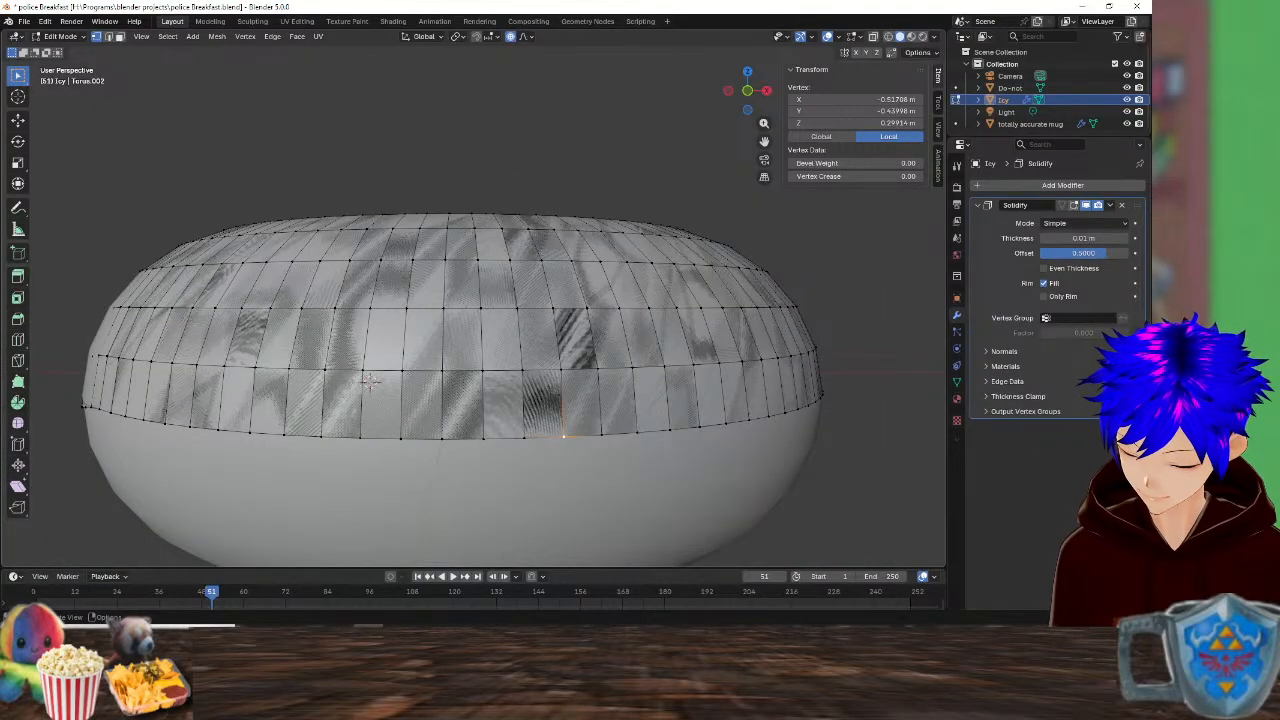
pyautogui.press('g')
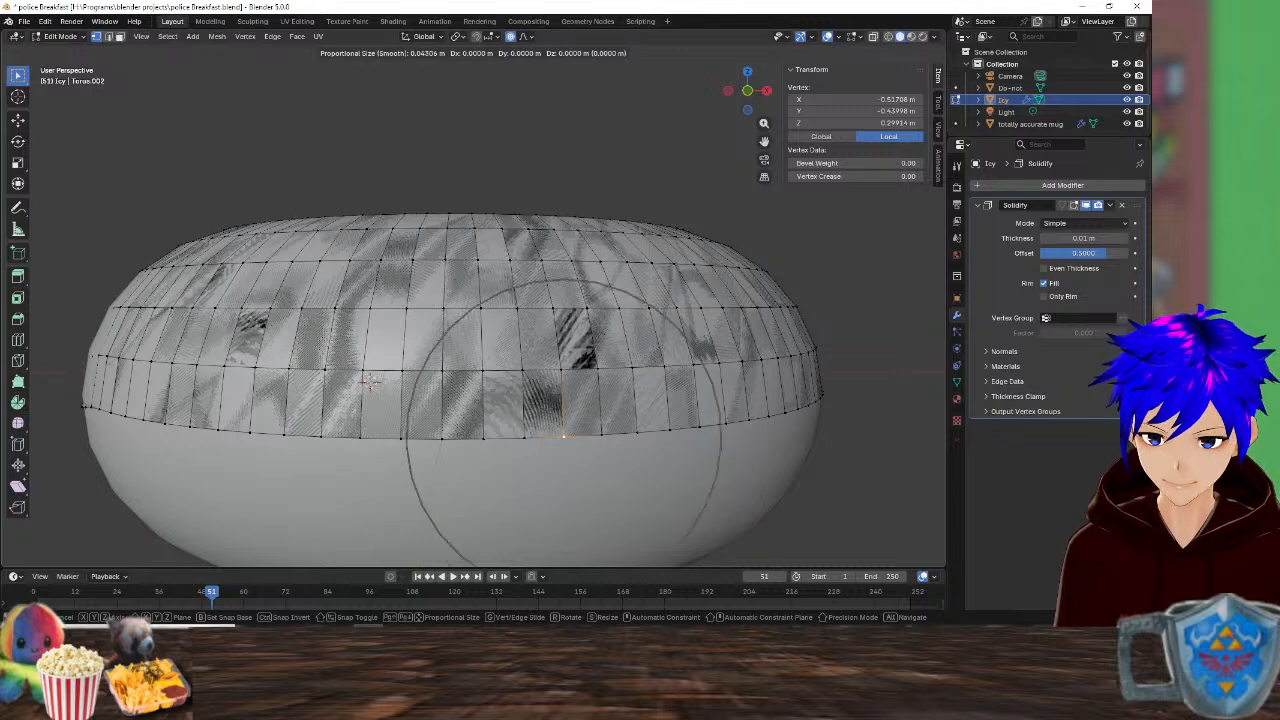
pyautogui.scroll(3, 564, 437)
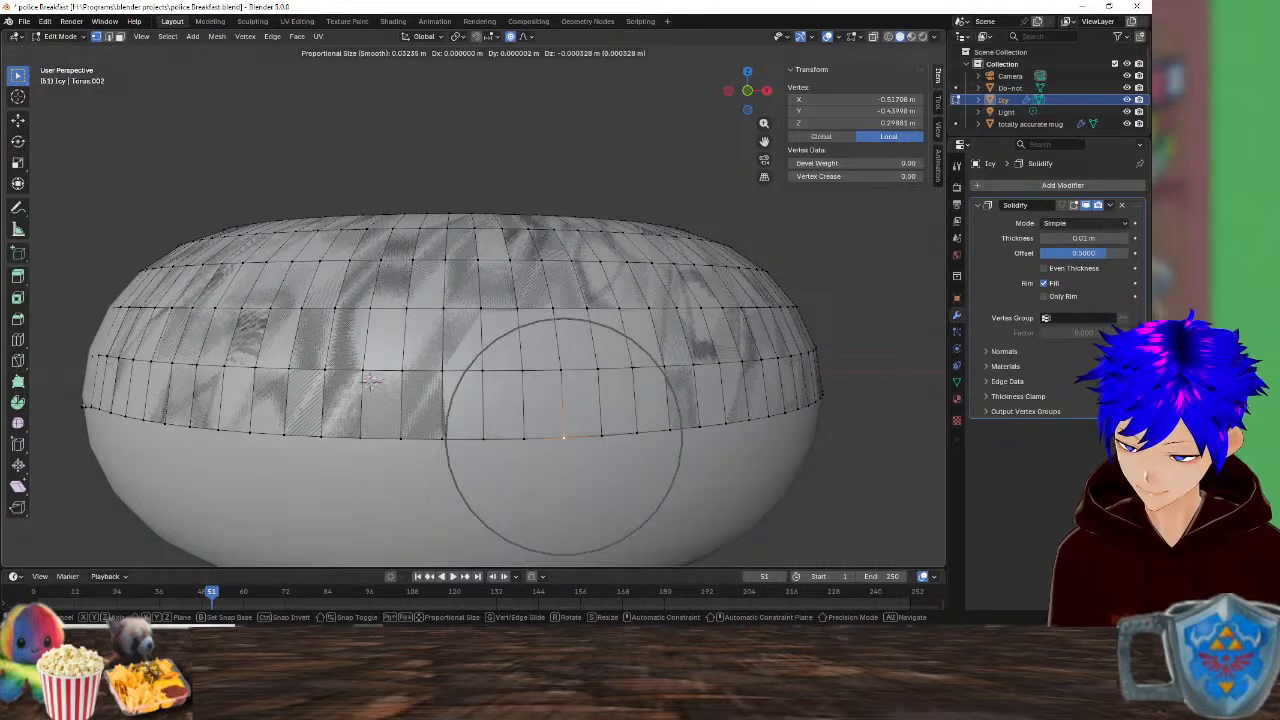
pyautogui.press('z')
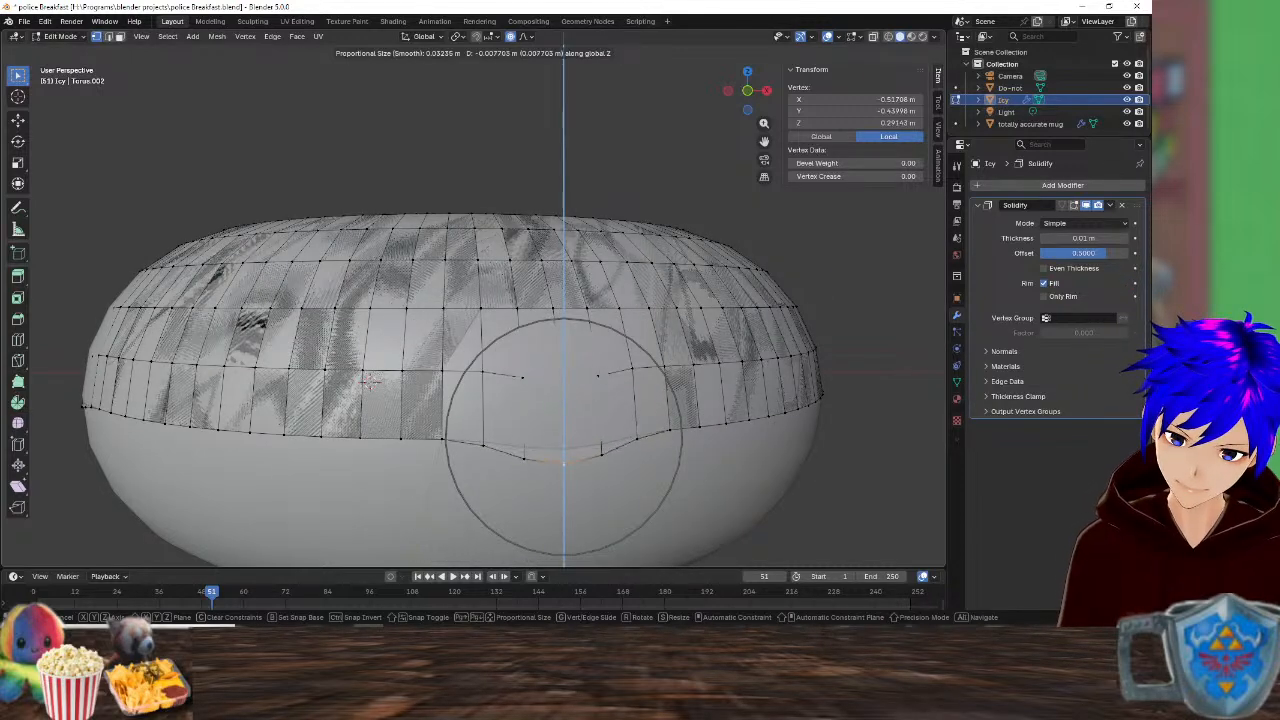
pyautogui.press('Return')
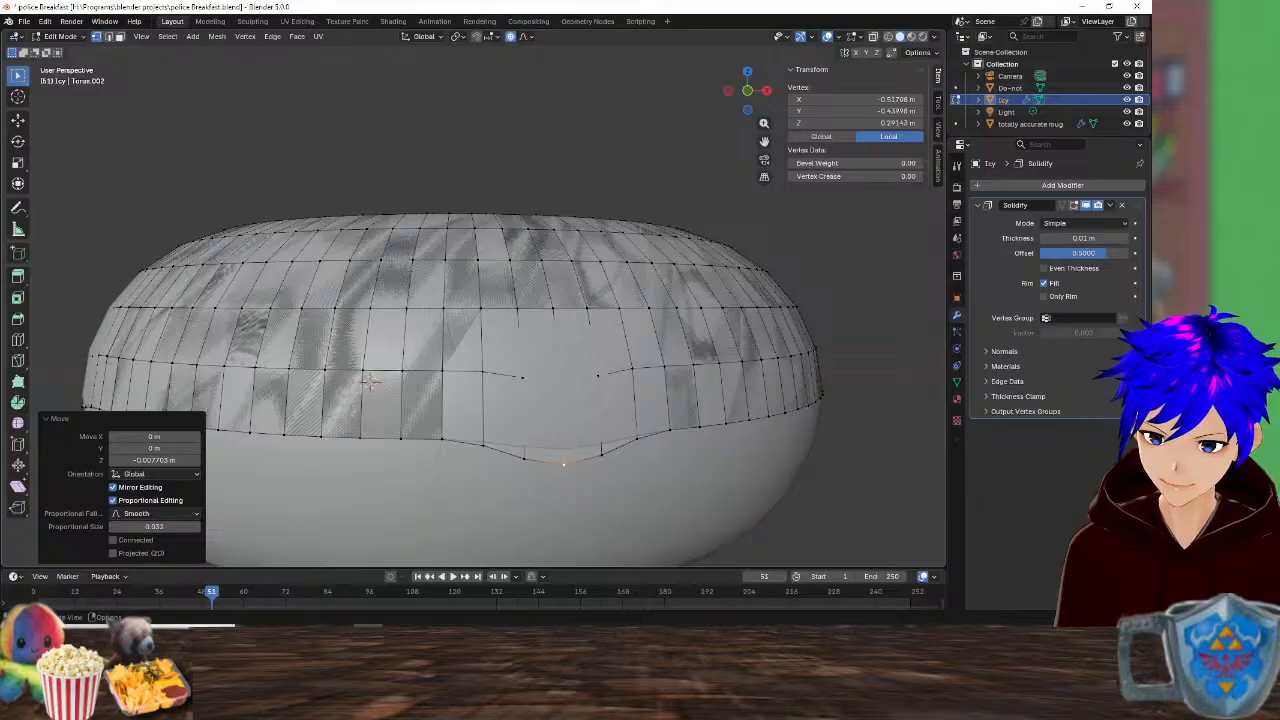
# - Lower another rim vertex on the same side about 0.009 m along global Z, with the proportional size increased to about 0.039
pyautogui.click(218, 430)
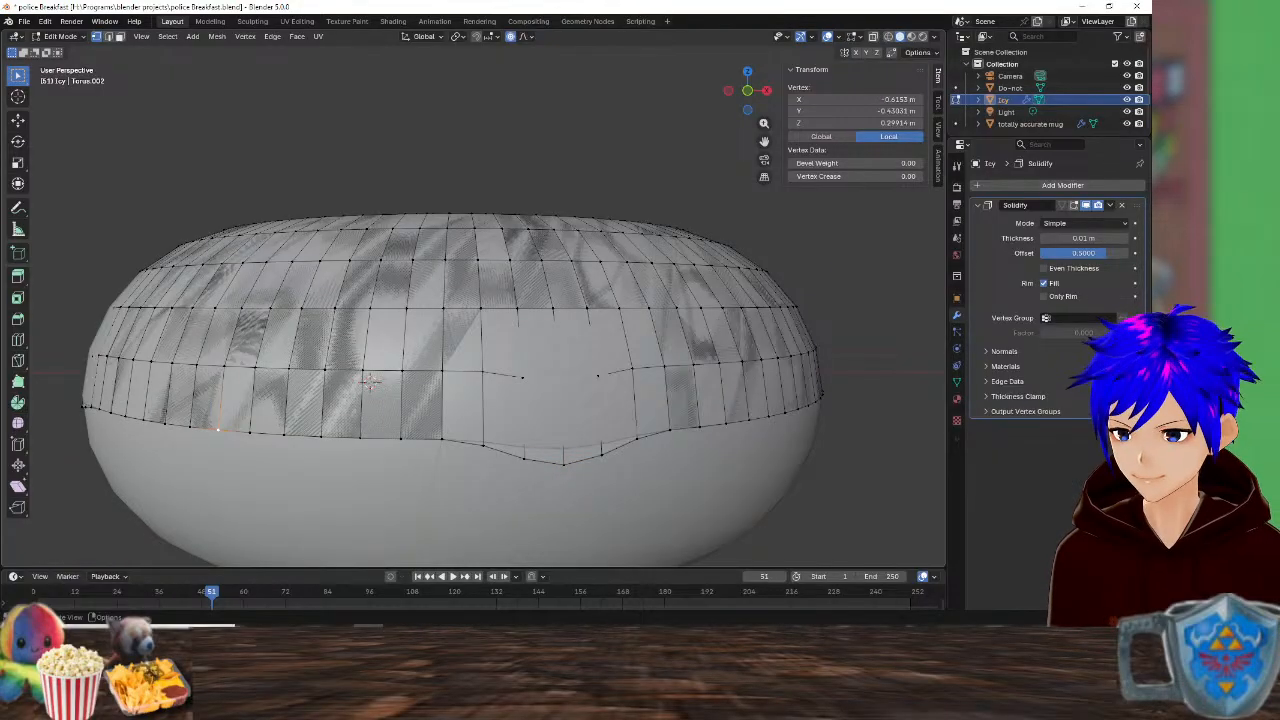
pyautogui.press('g')
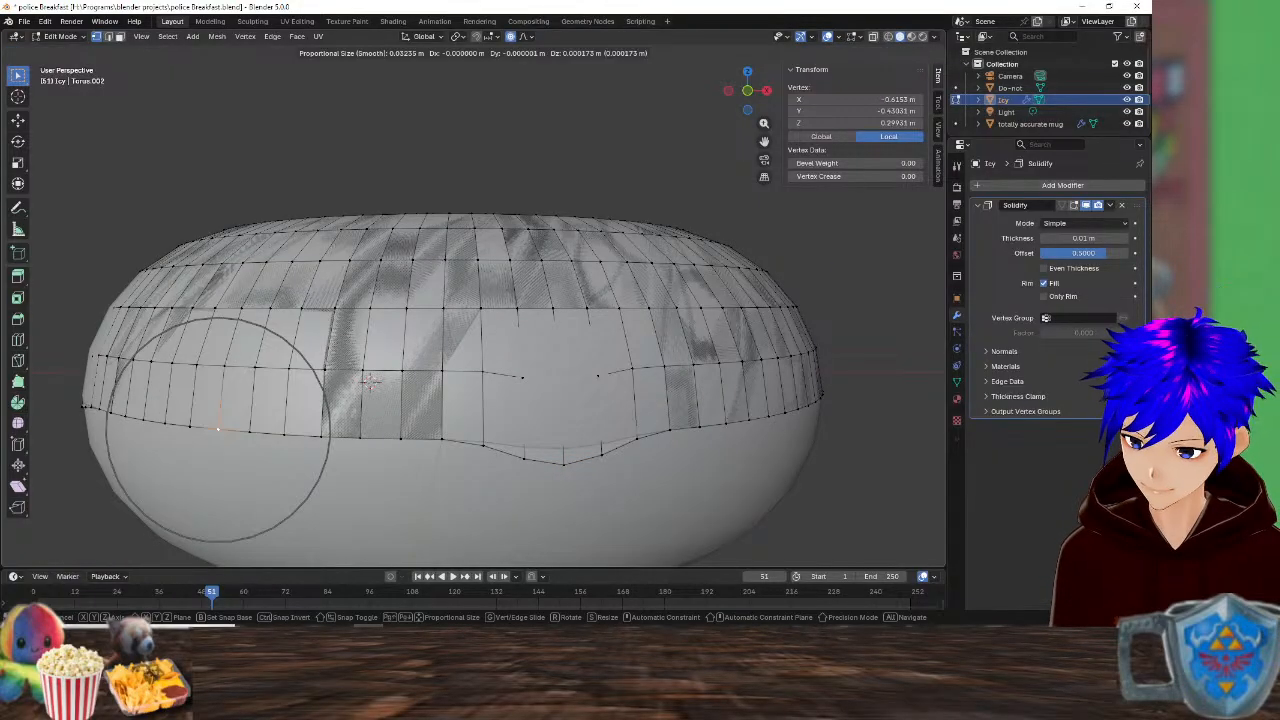
pyautogui.scroll(-2, 369, 381)
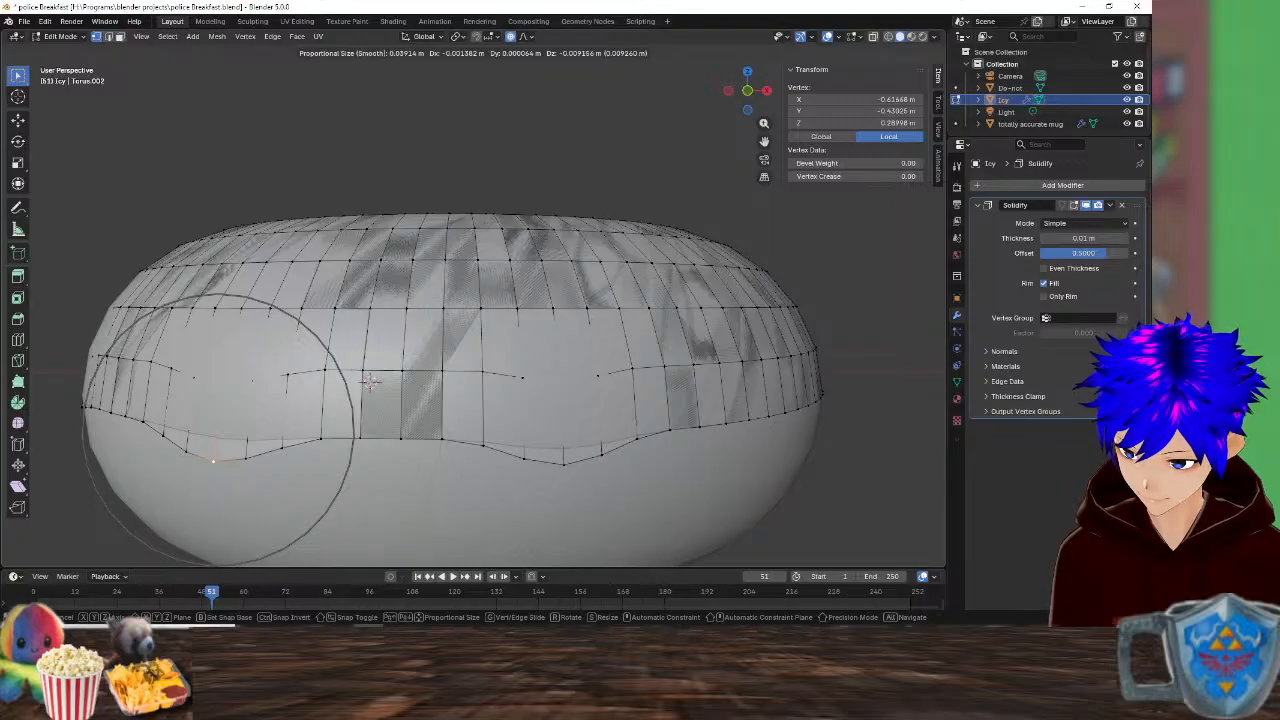
pyautogui.press('Escape')
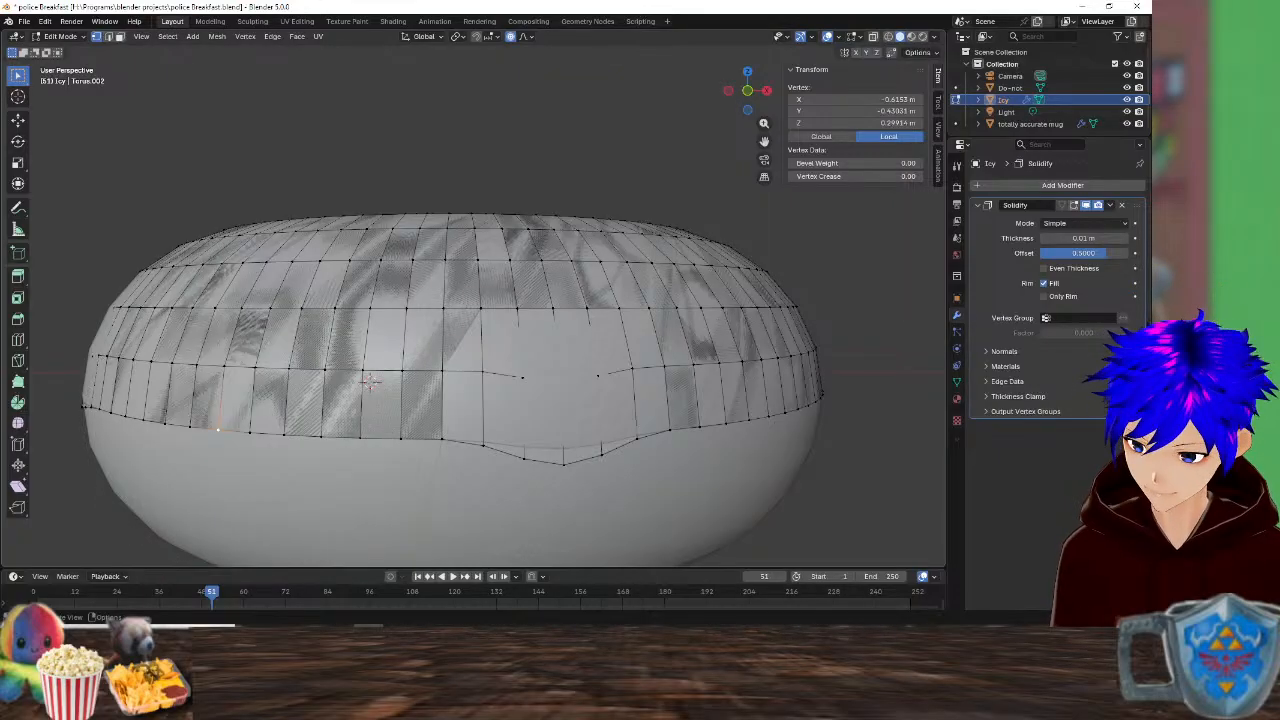
pyautogui.press('g')
pyautogui.press('z')
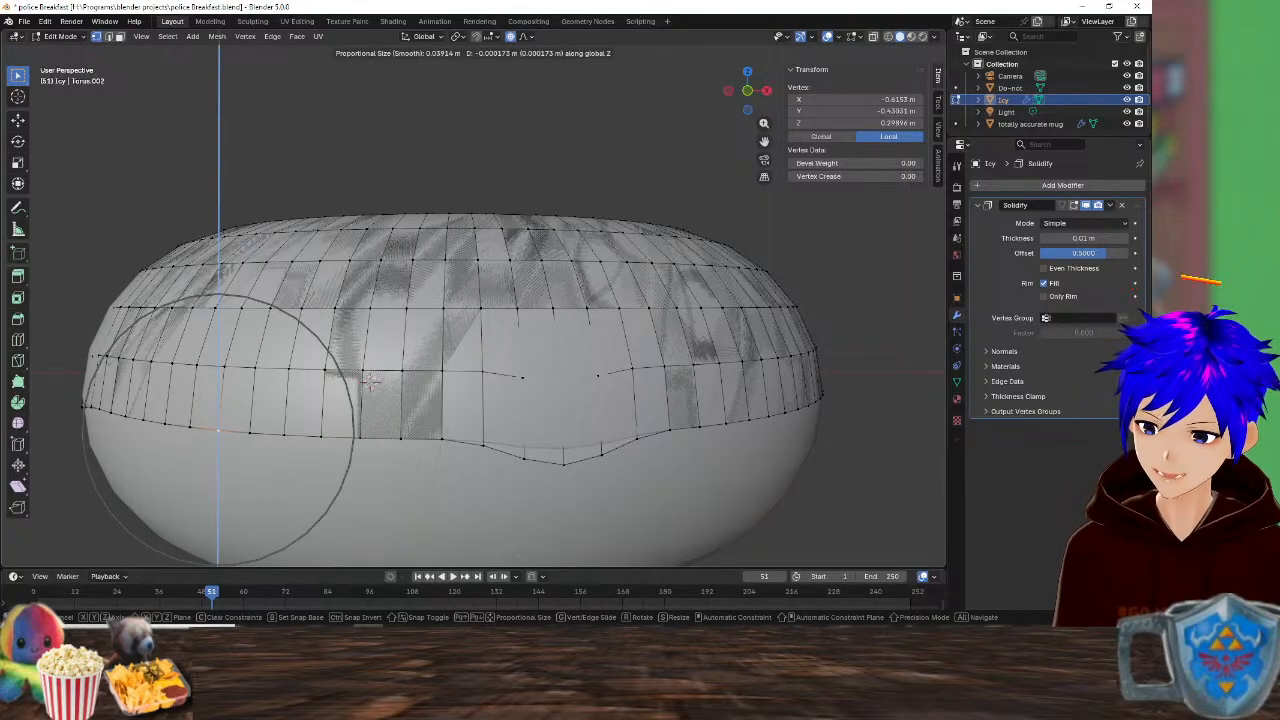
pyautogui.scroll(1, 217, 430)
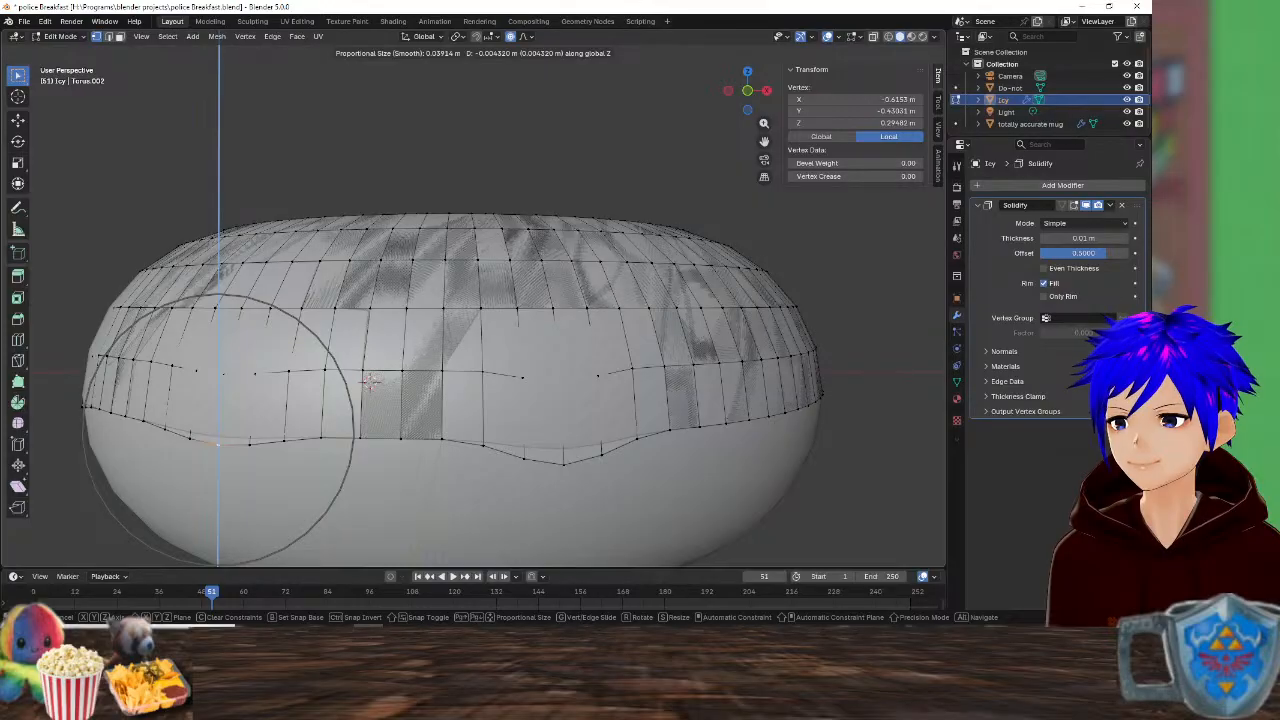
pyautogui.scroll(1, 217, 430)
pyautogui.scroll(-2, 217, 445)
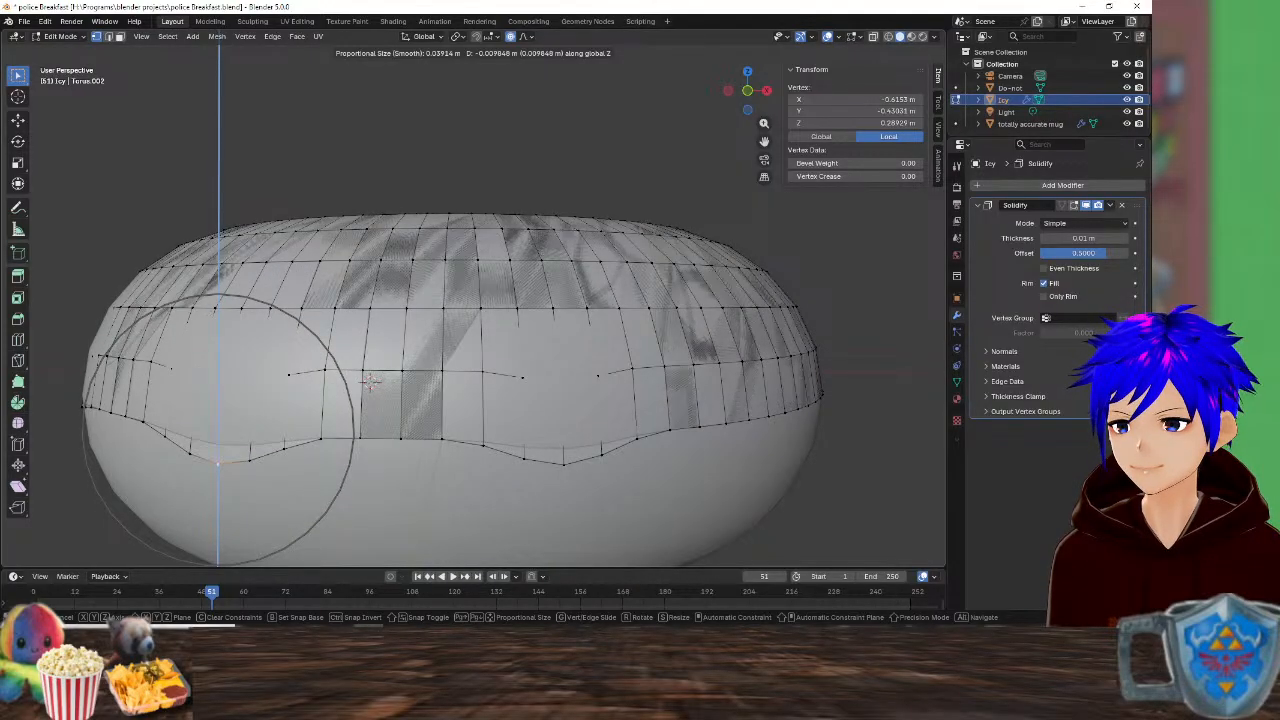
pyautogui.press('Return')
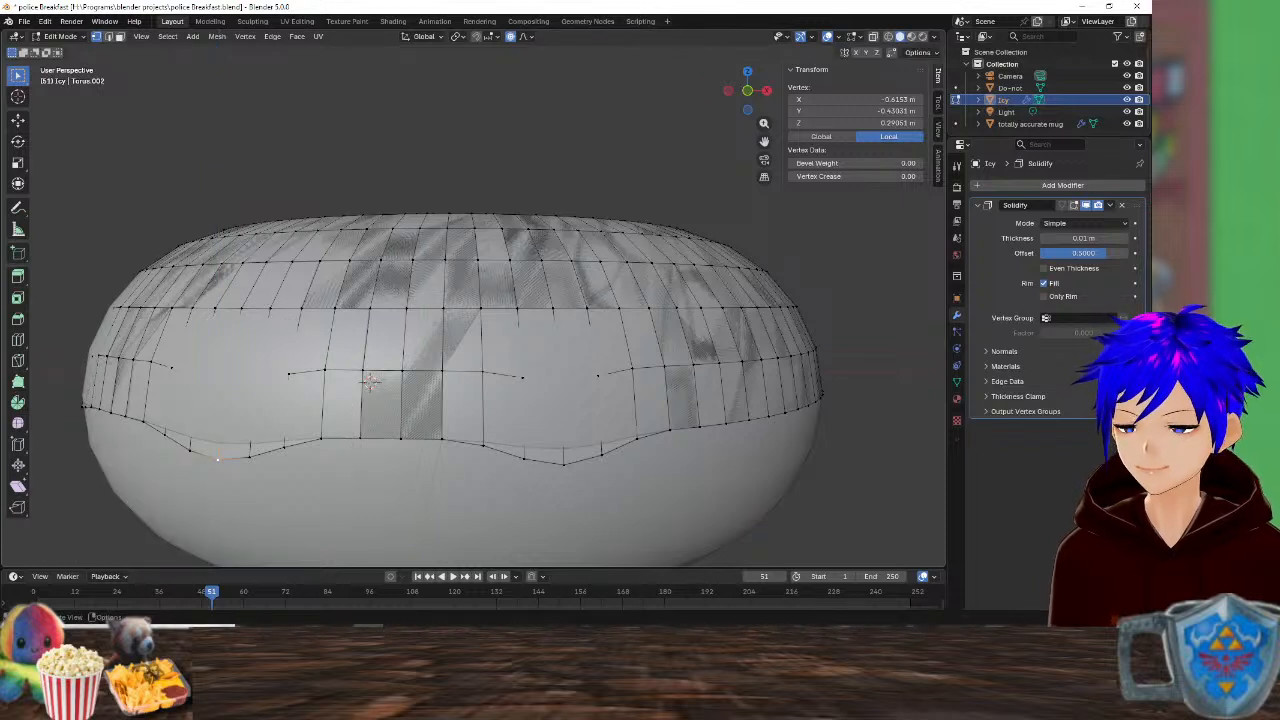
# - Pull the same vertex further down along global Z into a pointed drip with proportional size about 0.017, and clear the selection
pyautogui.press('g')
pyautogui.press('z')
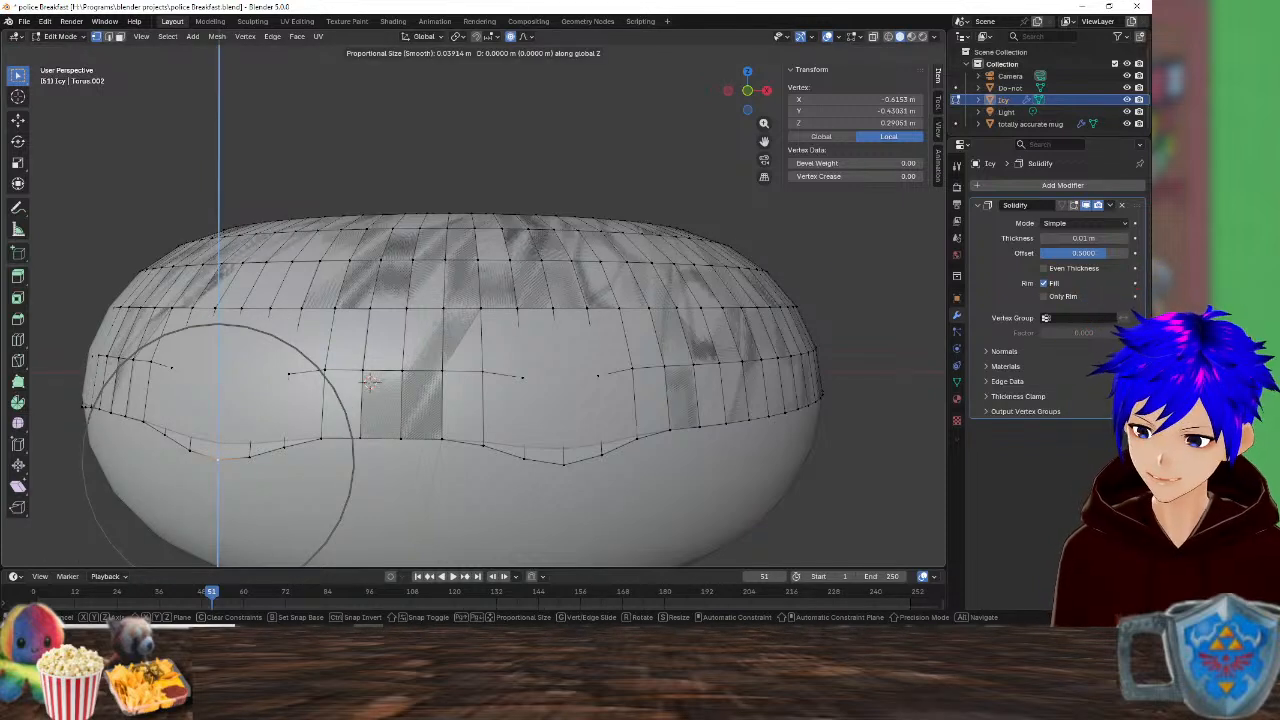
pyautogui.scroll(9, 217, 460)
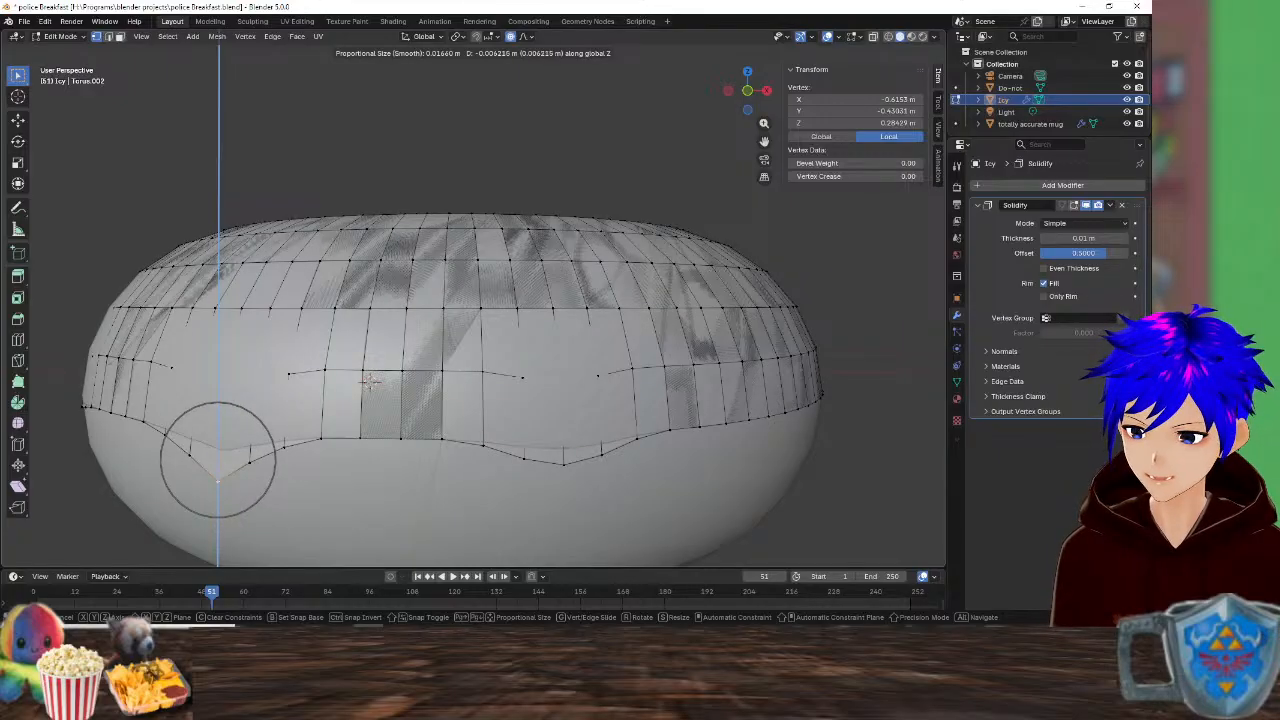
pyautogui.click(217, 465)
pyautogui.hotkey('alt', 'a')
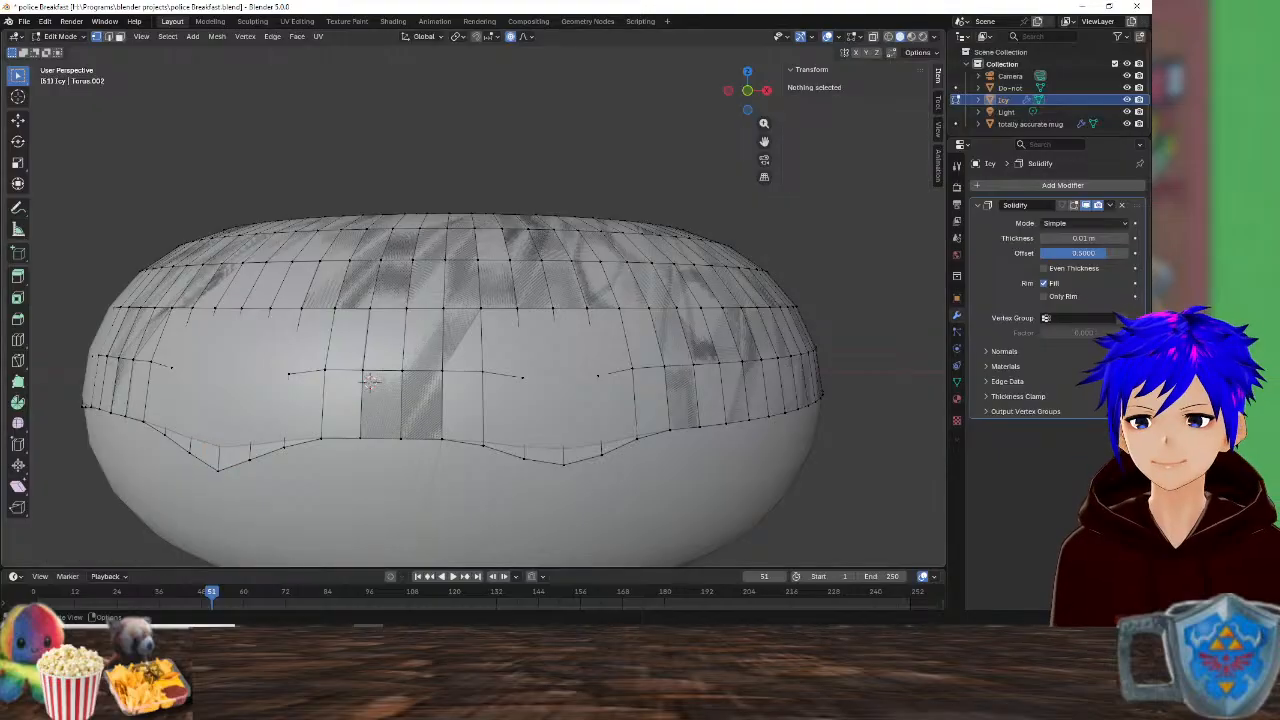
# - Lower a rim vertex on the untouched stretch beside the last drip about 0.007 m along global Z with proportional size about 0.043, and deselect it
pyautogui.moveTo(370, 381); pyautogui.dragTo(476, 366, button='middle')
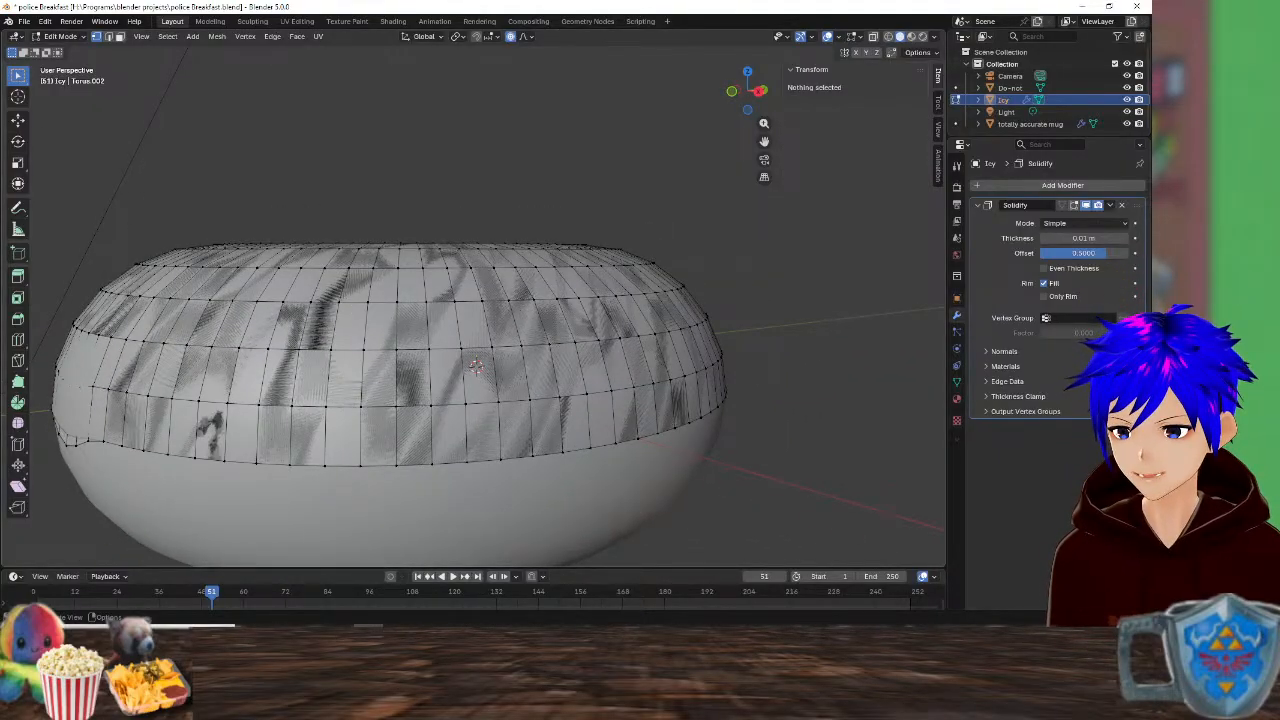
pyautogui.hotkey('ctrl', 'z')
pyautogui.press('g')
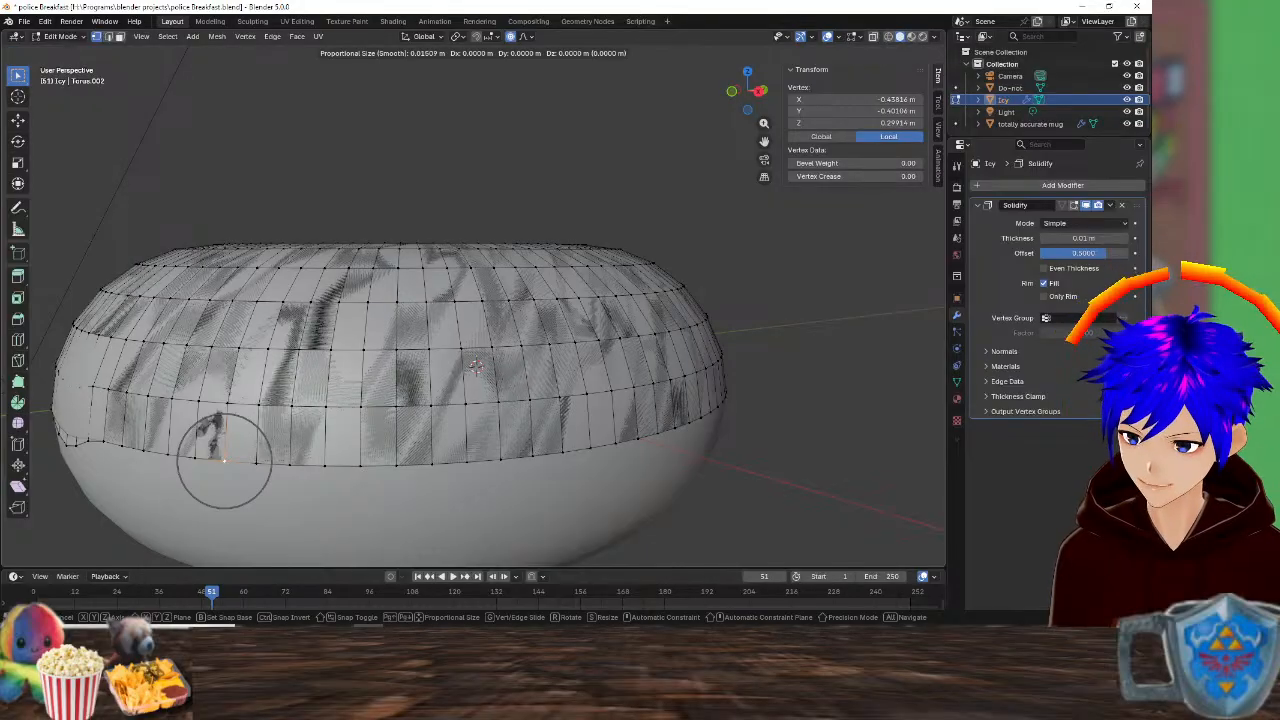
pyautogui.scroll(-4, 476, 366)
pyautogui.scroll(-6, 476, 366)
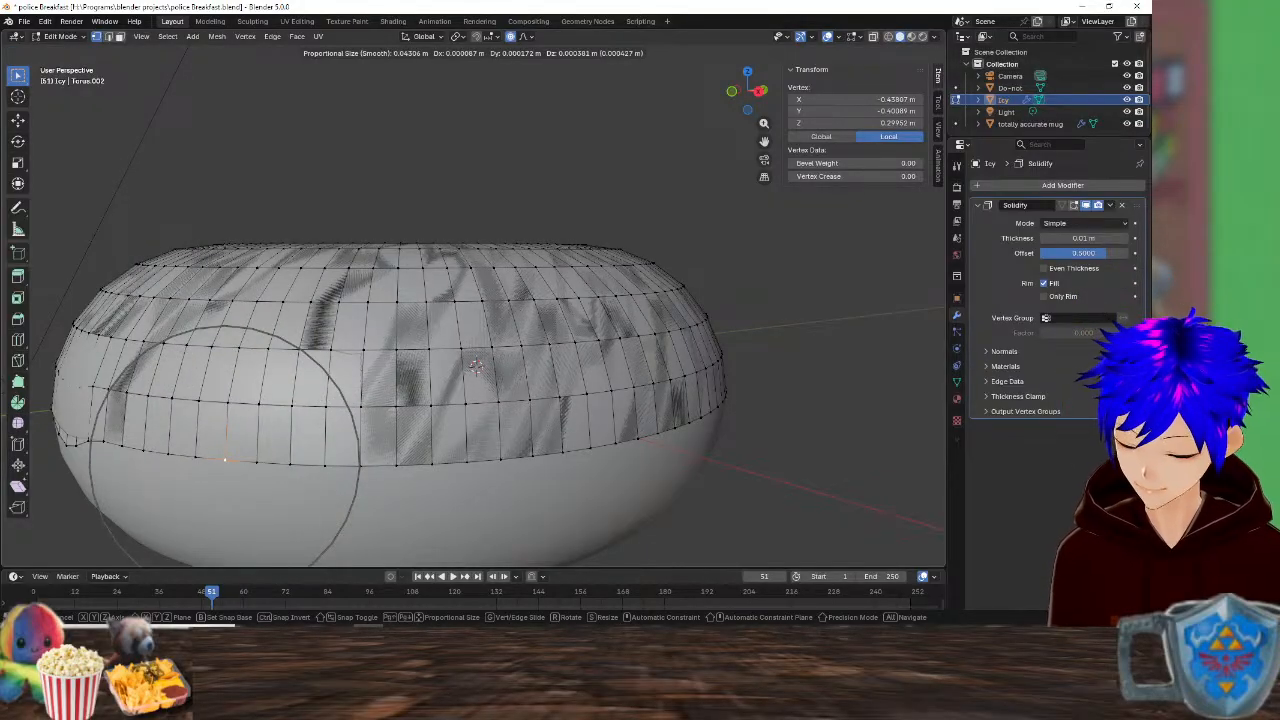
pyautogui.click(476, 366)
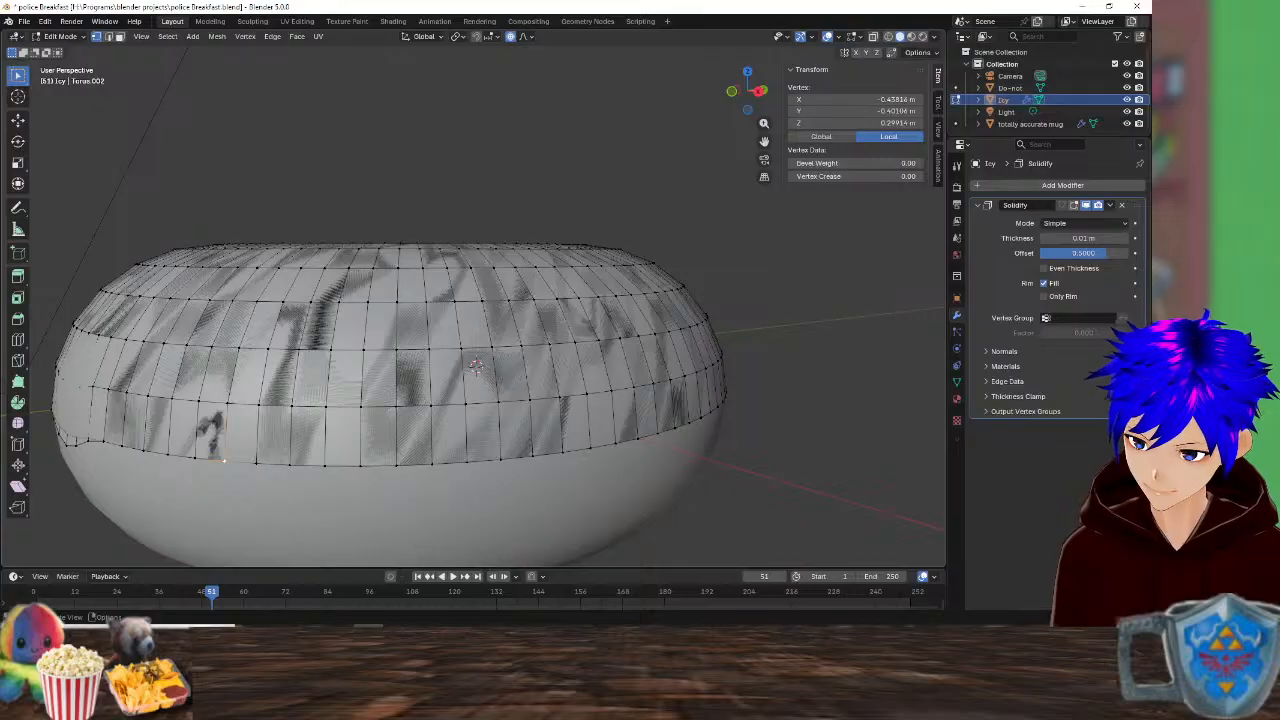
pyautogui.press('g')
pyautogui.press('z')
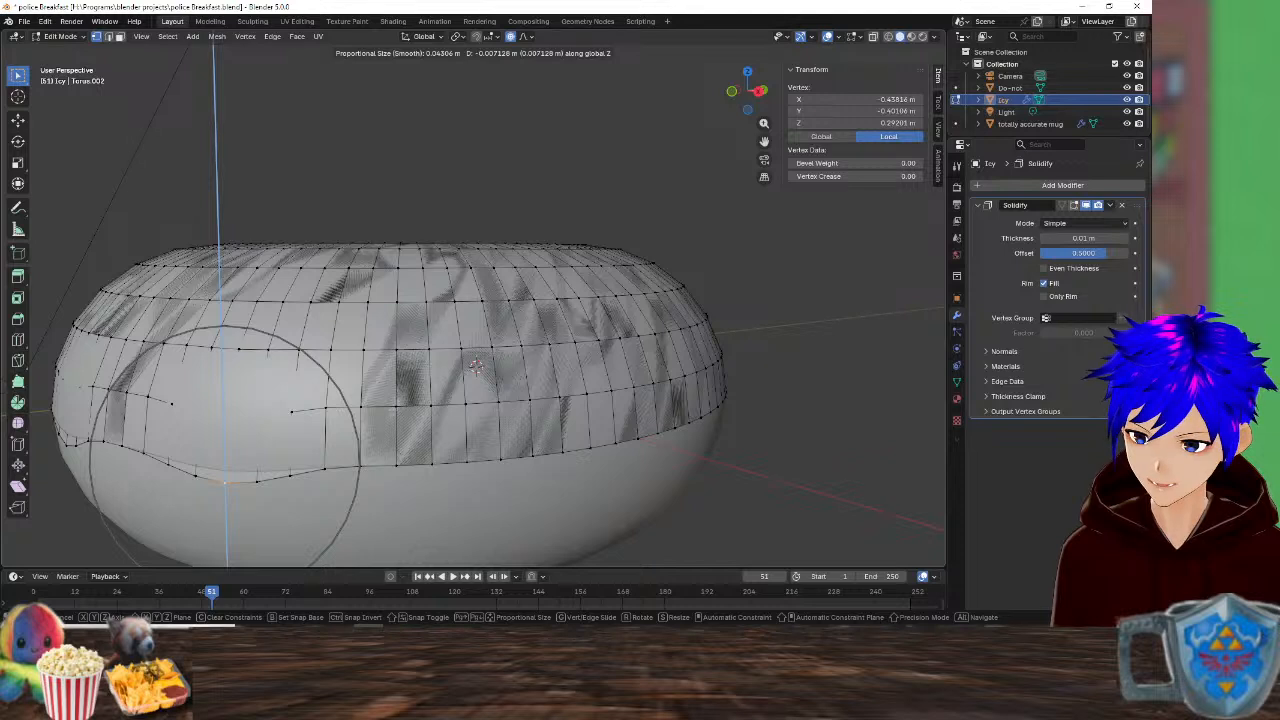
pyautogui.click(476, 366)
pyautogui.hotkey('alt', 'a')
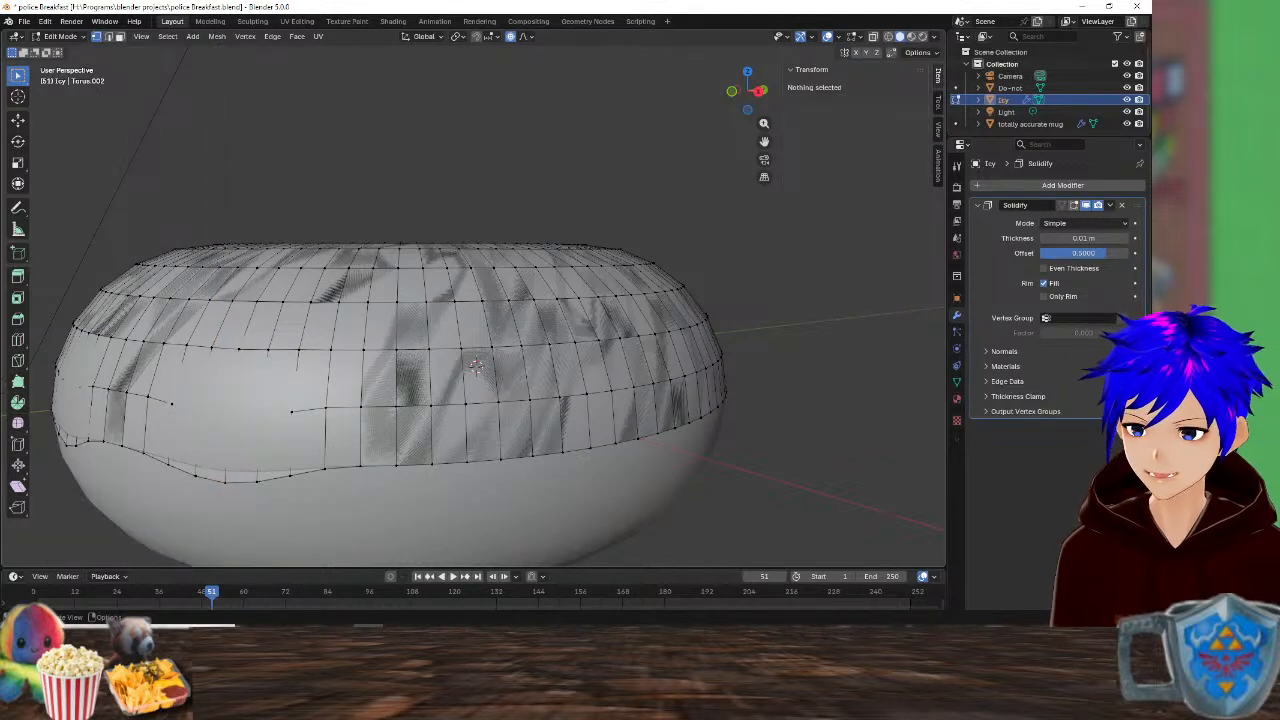
# - Try to lower the rim vertex between the two neighbouring dips about 0.0017 m along global Z with proportional size 0.043
pyautogui.click(103, 441)
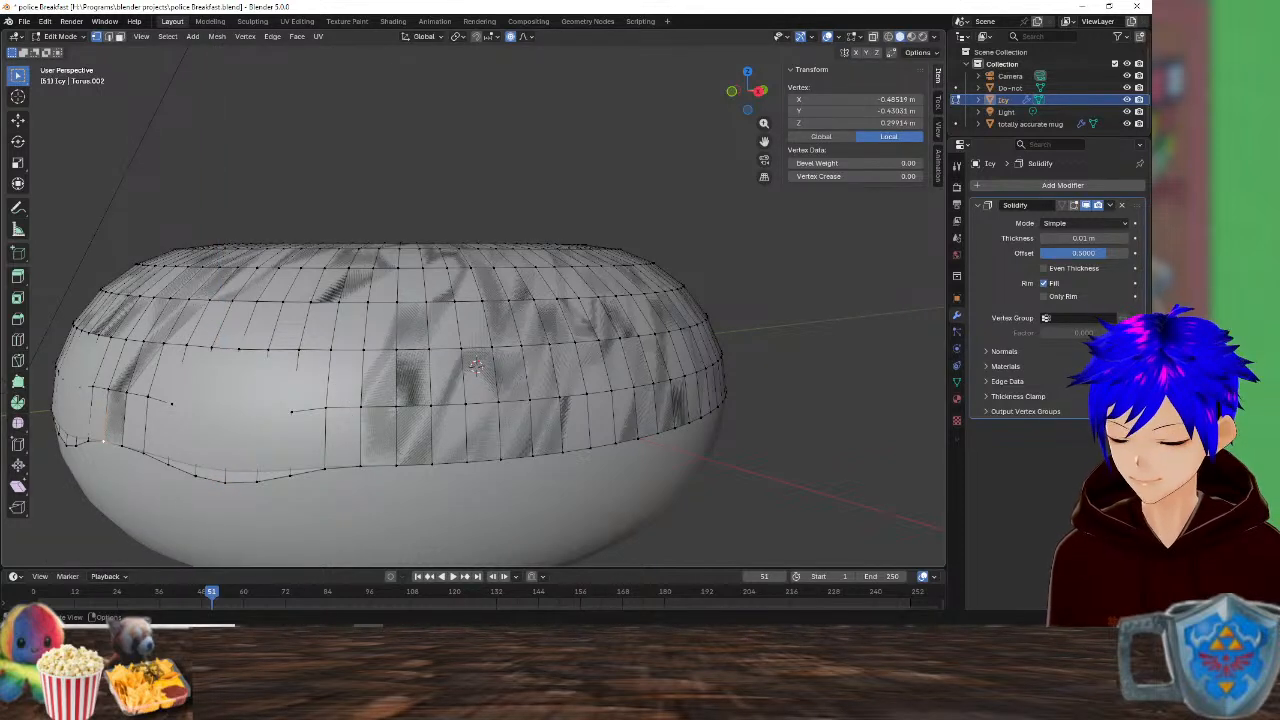
pyautogui.press('g')
pyautogui.press('z')
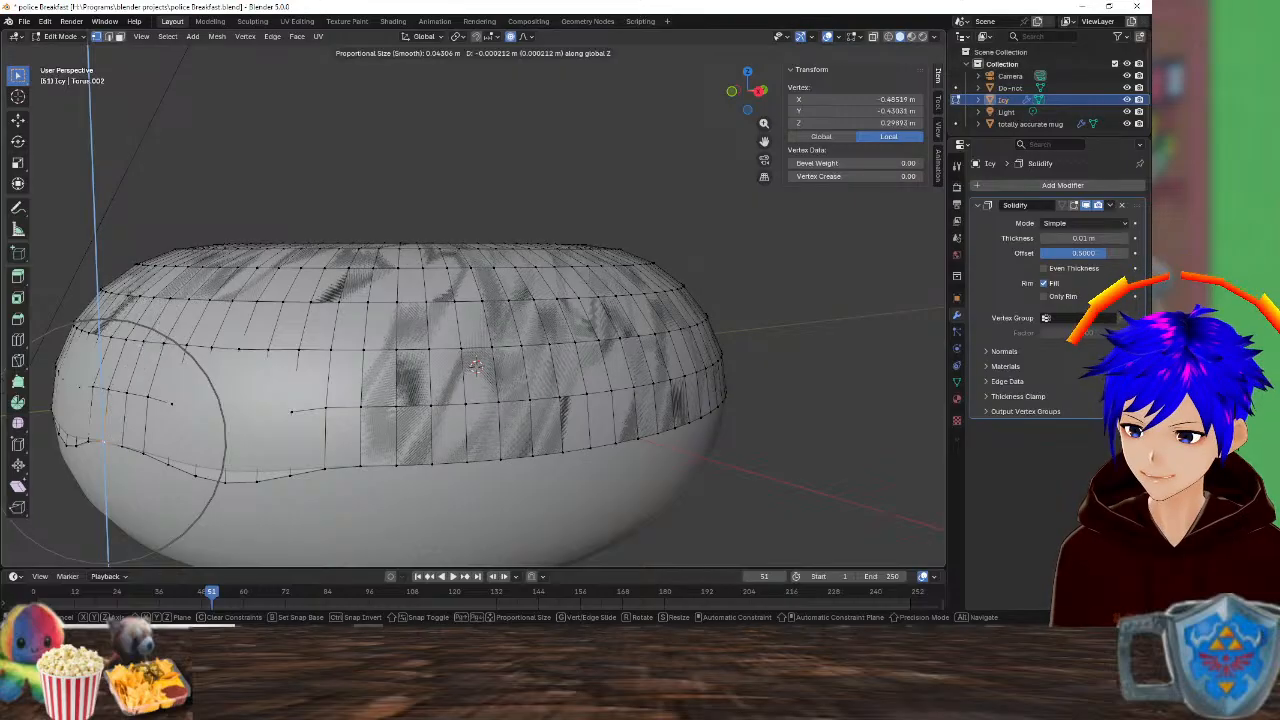
pyautogui.press('Return')
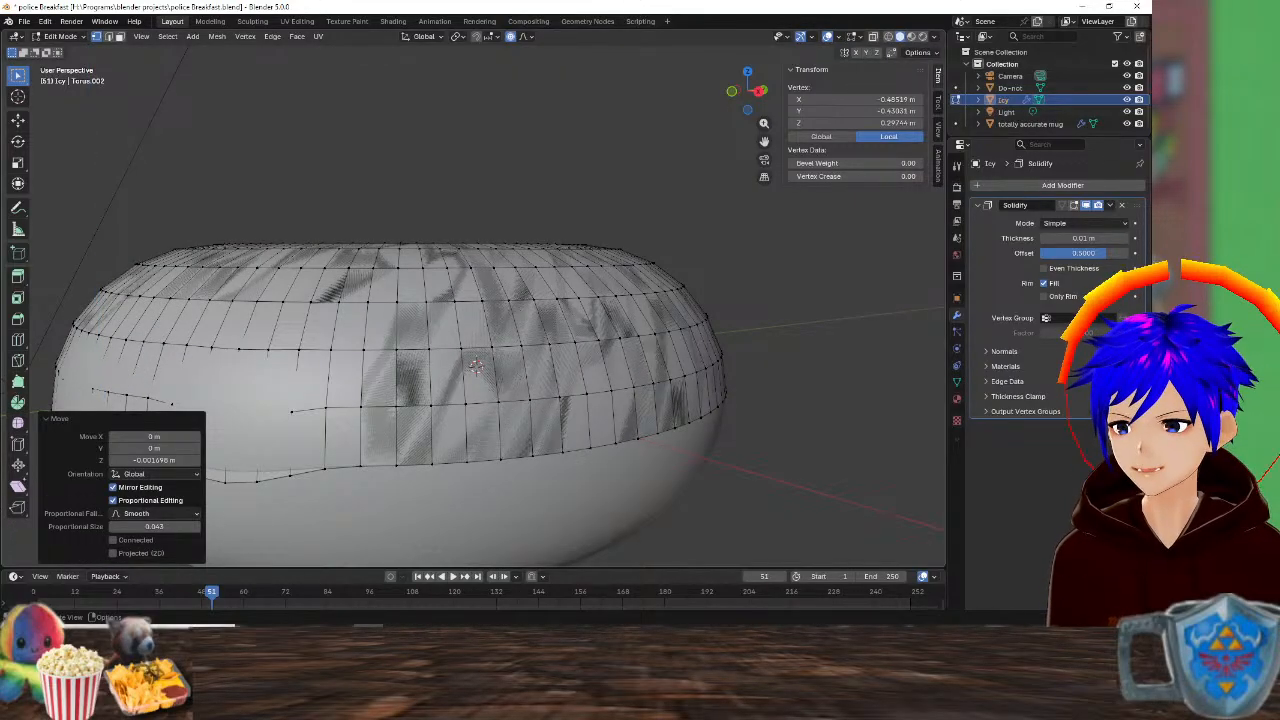
pyautogui.hotkey('ctrl', 'z')
# - Lower a rim vertex just past the newest dip about 0.004 m along global Z with proportional size 0.043, and clear the selection
pyautogui.moveTo(500, 380)
pyautogui.mouseDown(button='middle')
pyautogui.moveTo(430, 375)
pyautogui.moveTo(496, 382)
pyautogui.moveTo(456, 376)
pyautogui.mouseUp(button='middle')
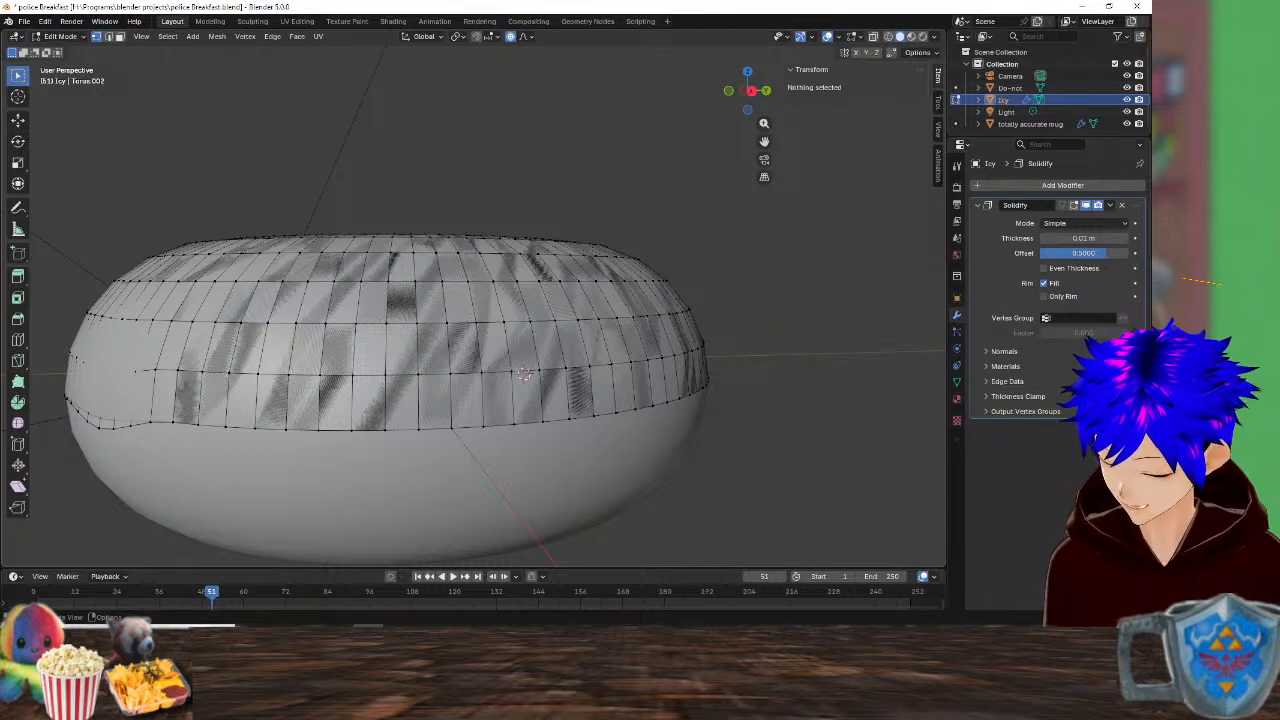
pyautogui.click(255, 428)
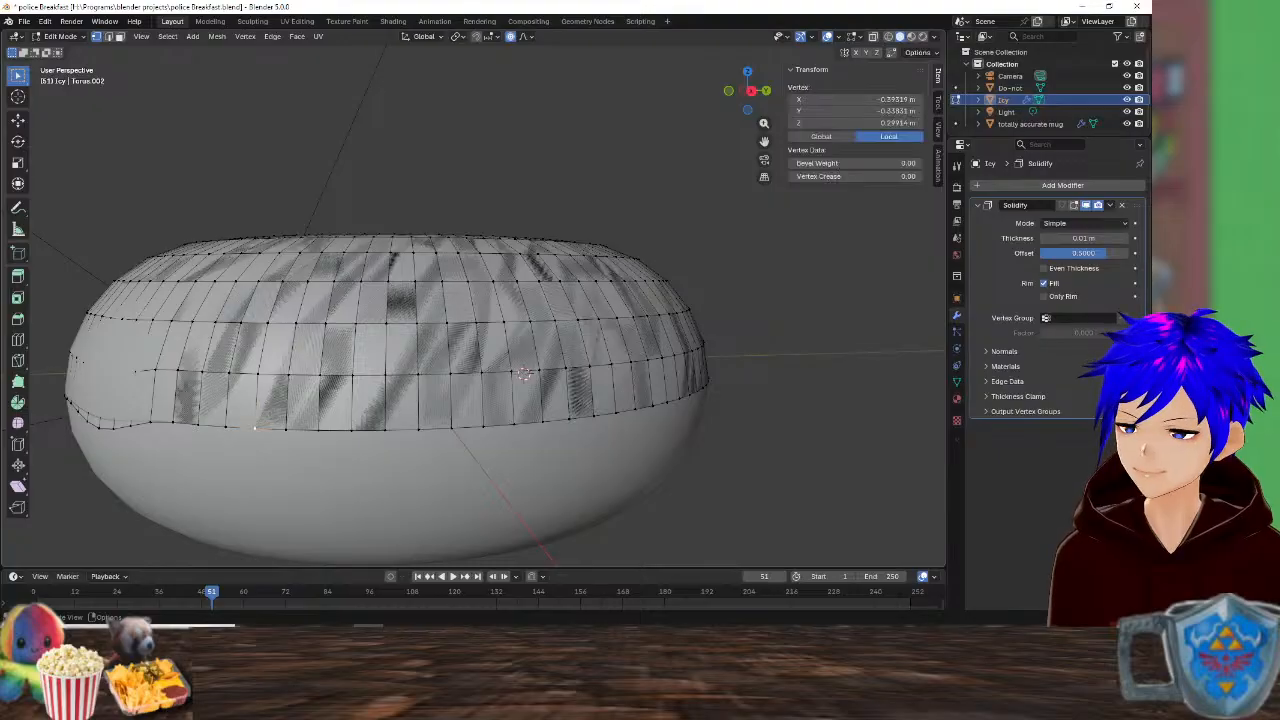
pyautogui.press('g')
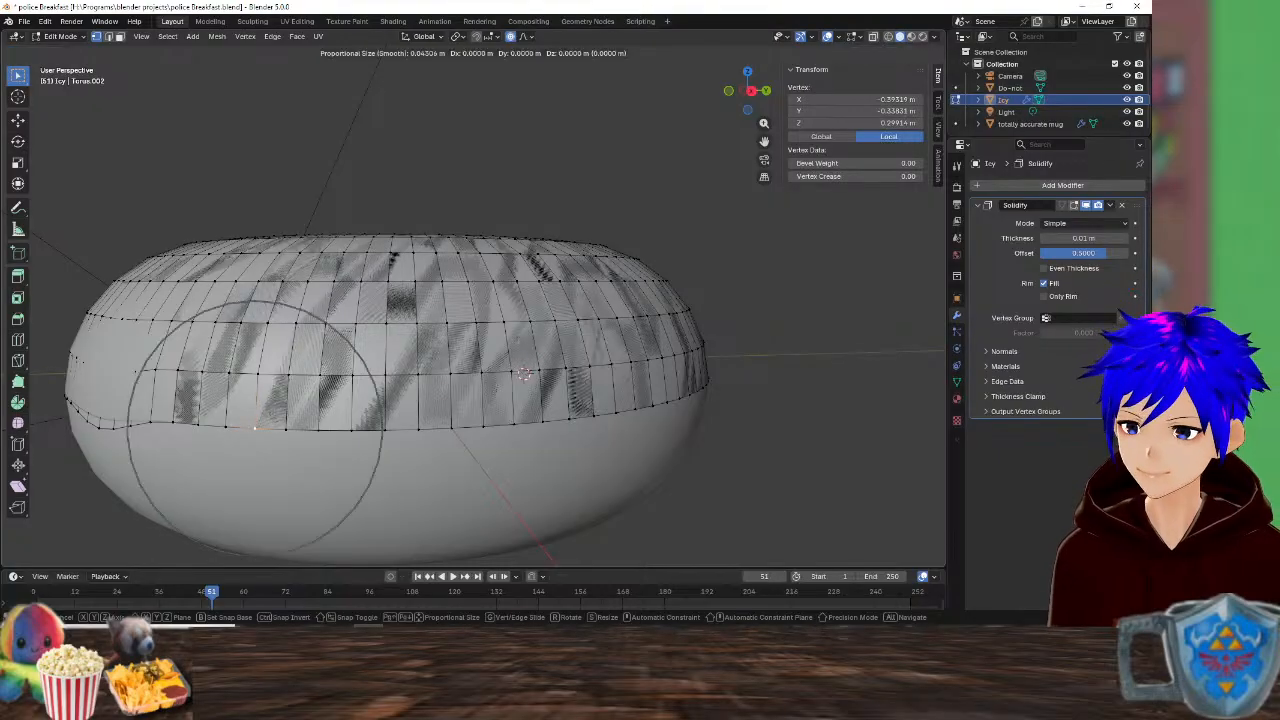
pyautogui.press('z')
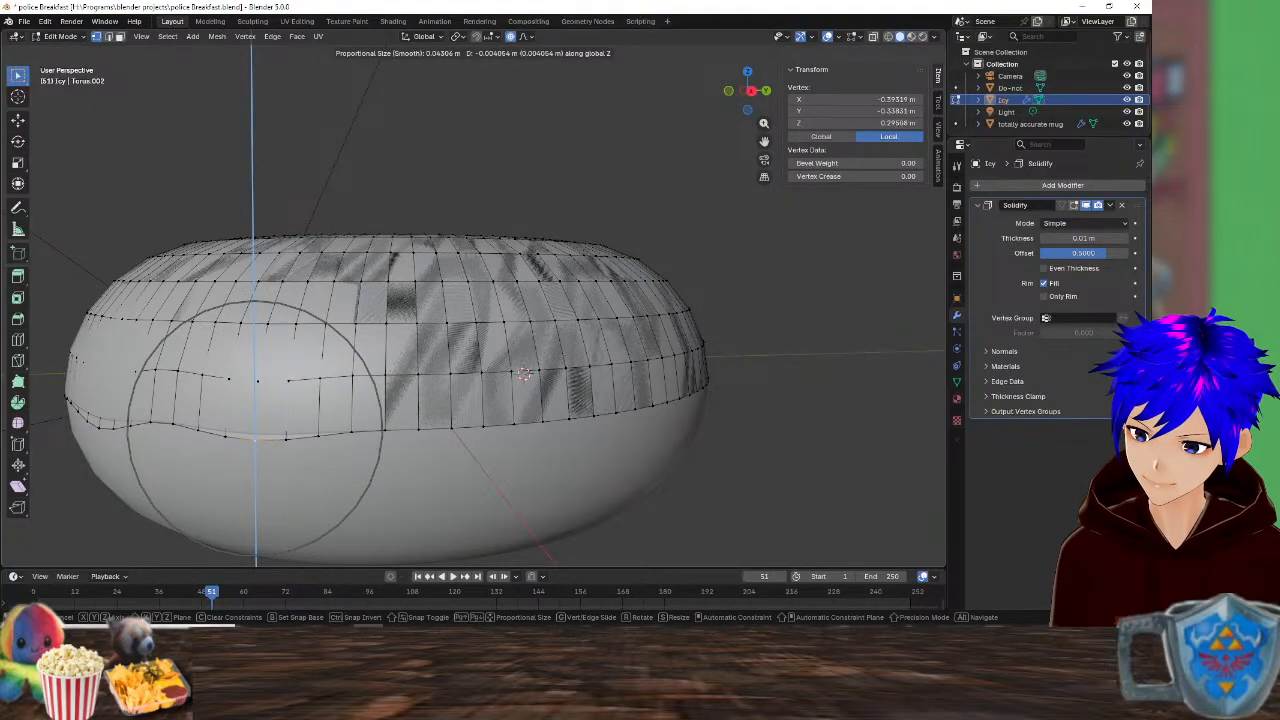
pyautogui.click(524, 373)
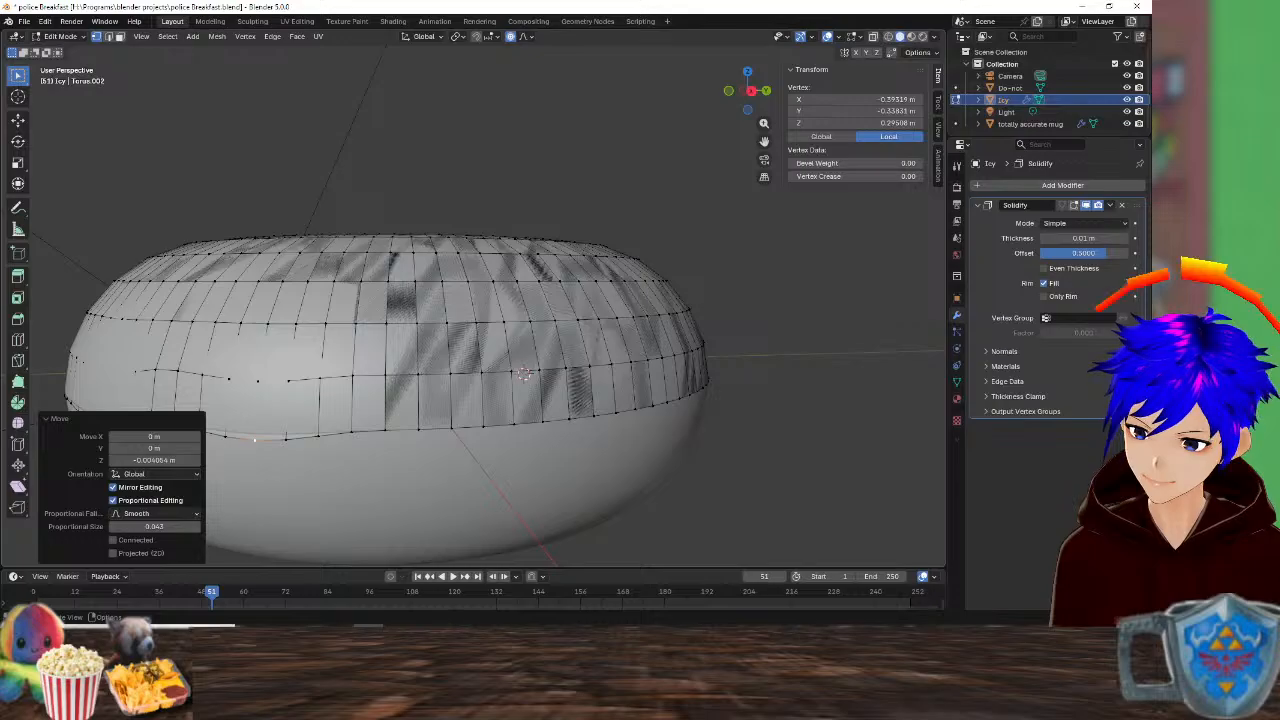
pyautogui.hotkey('alt', 'a')
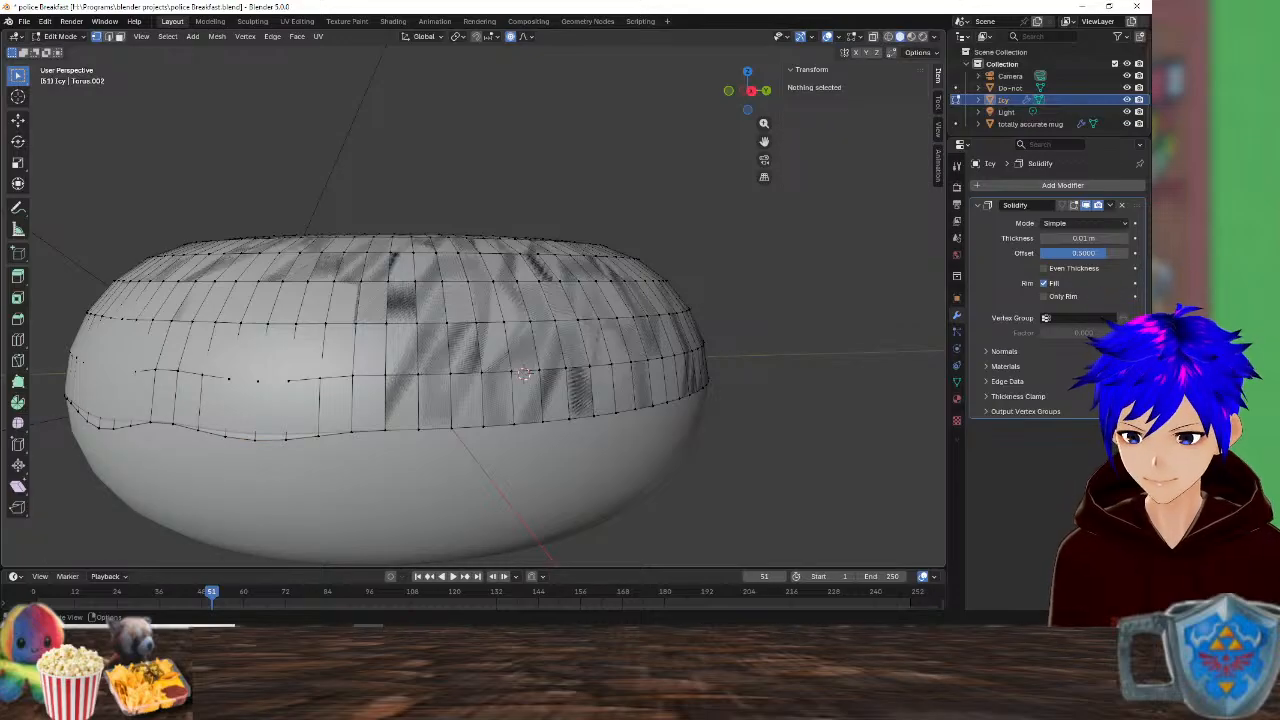
# - Lower a vertex further along the rim about 0.003 m along global Z with the proportional size reduced to about 0.022
pyautogui.click(451, 428)
pyautogui.press('g')
pyautogui.scroll(4, 524, 373)
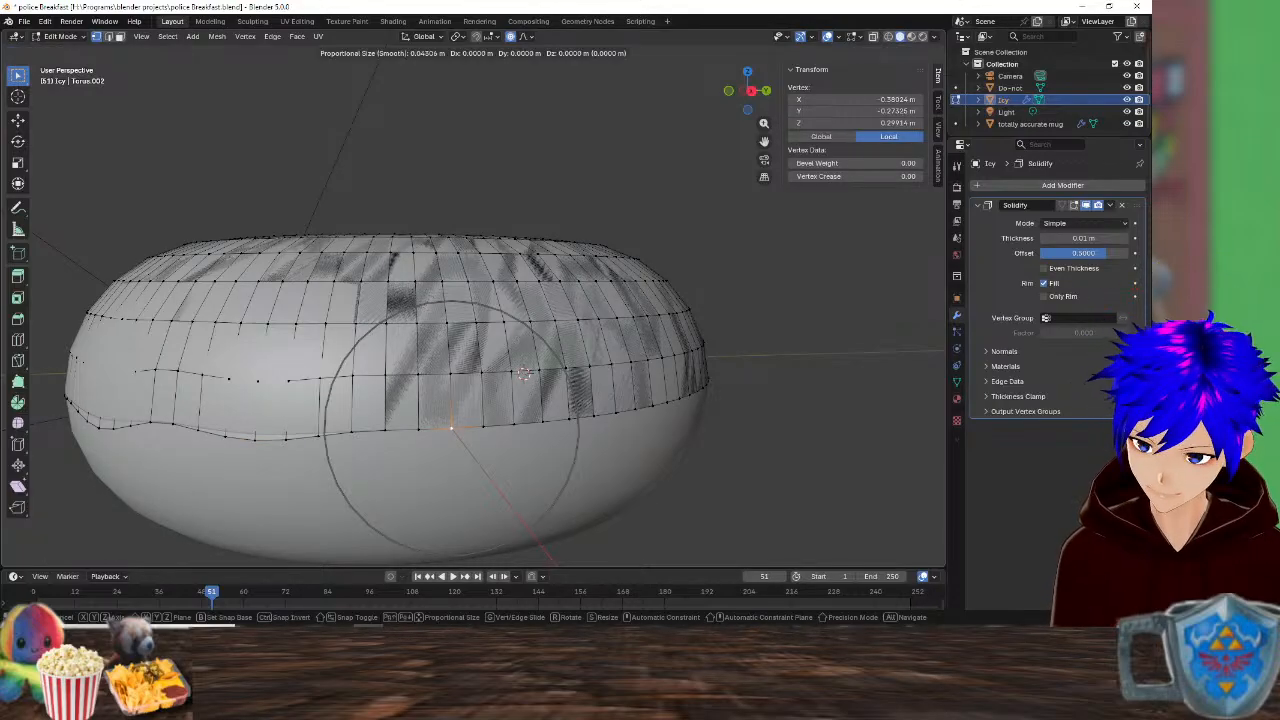
pyautogui.scroll(4, 524, 373)
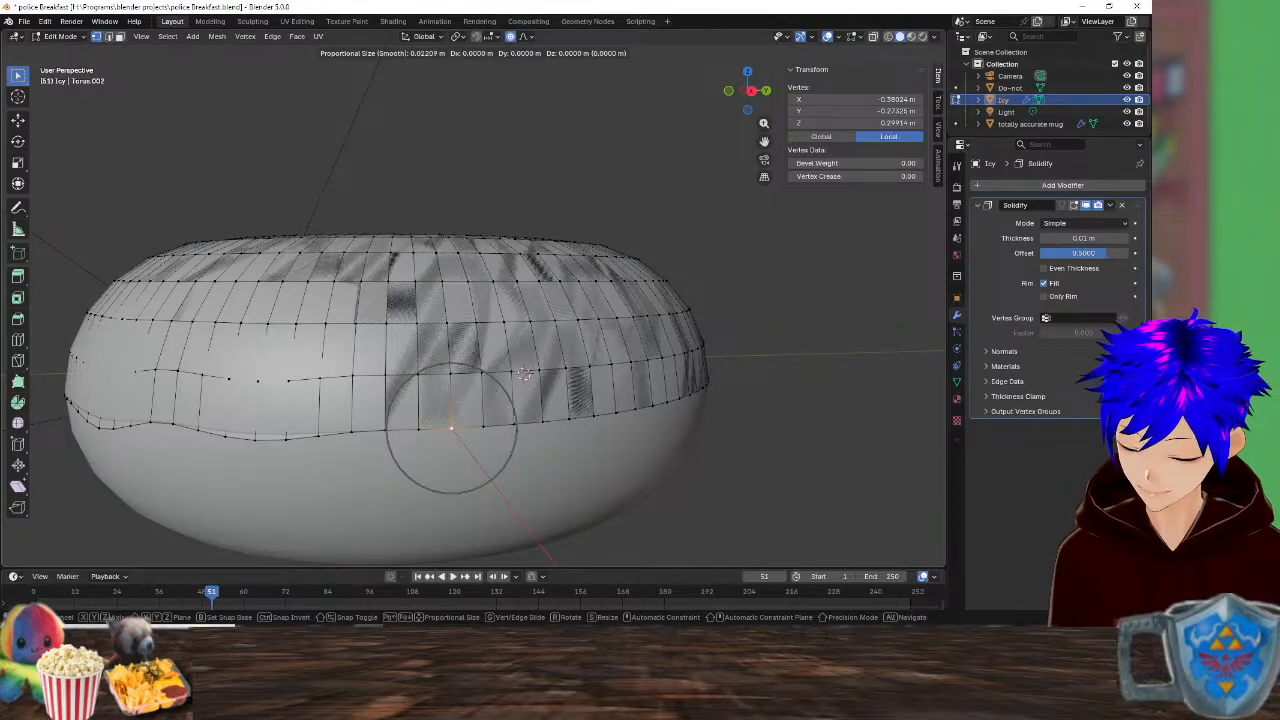
pyautogui.press('z')
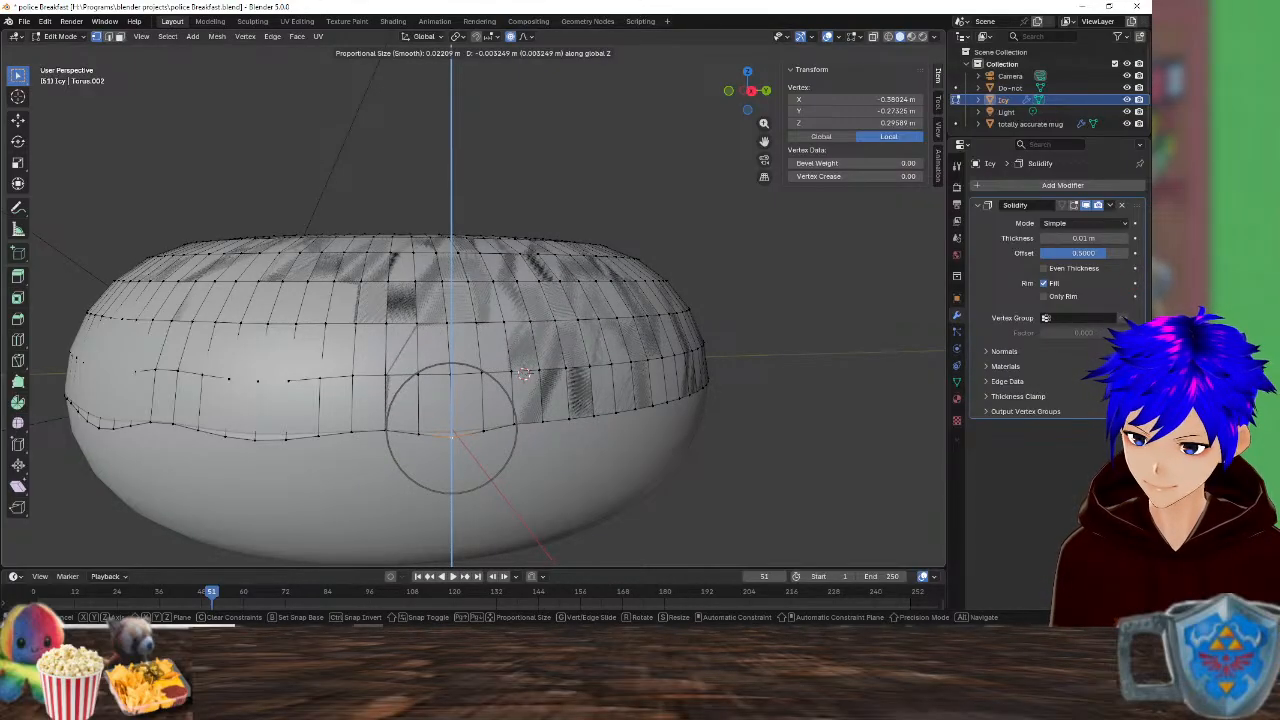
pyautogui.click(524, 373)
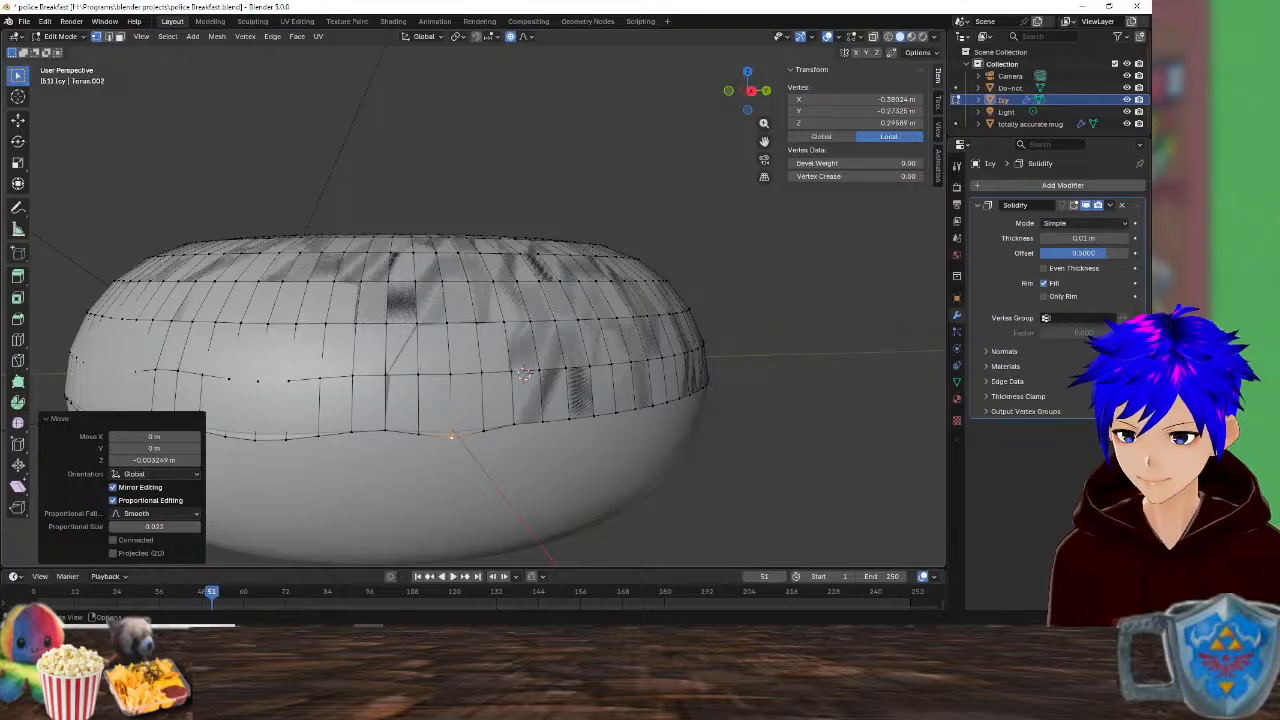
# - Lower a vertex on the next untouched rim section about 0.008 m along global Z, widening the proportional size to about 0.069
pyautogui.moveTo(524, 373); pyautogui.dragTo(612, 388, button='middle')
pyautogui.click(255, 407)
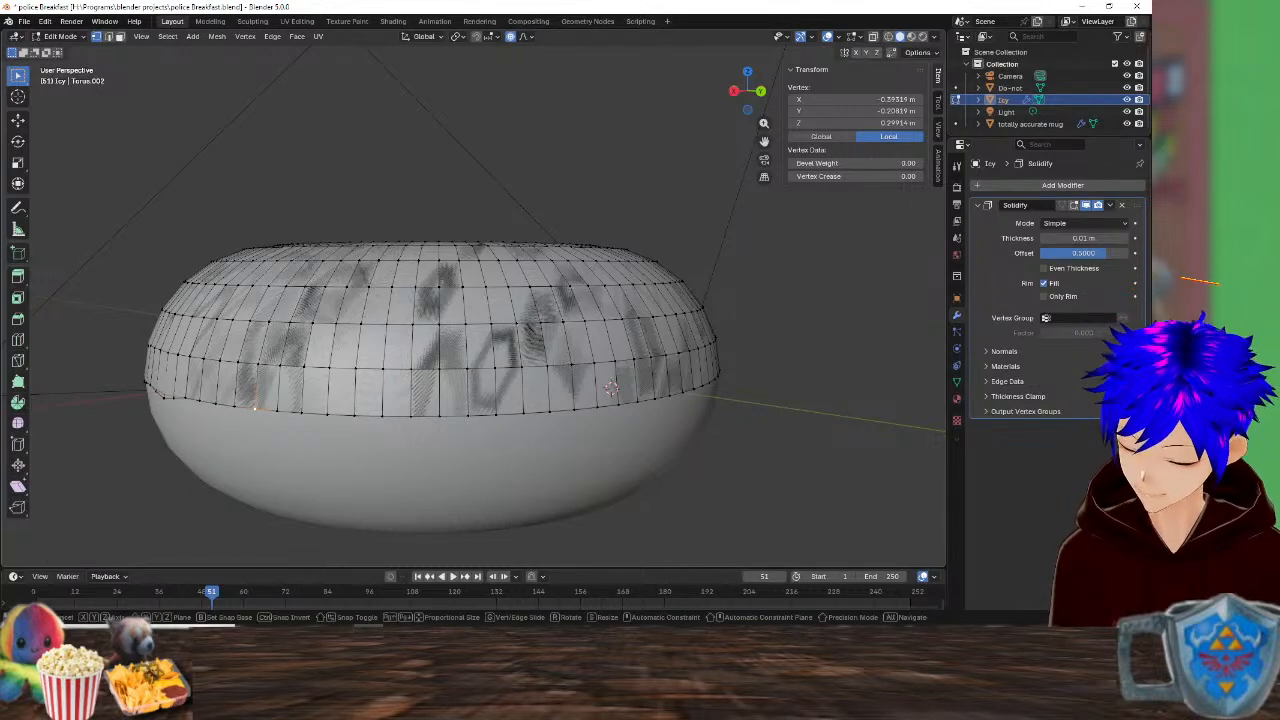
pyautogui.press('g')
pyautogui.press('z')
pyautogui.scroll(-5, 313, 296)
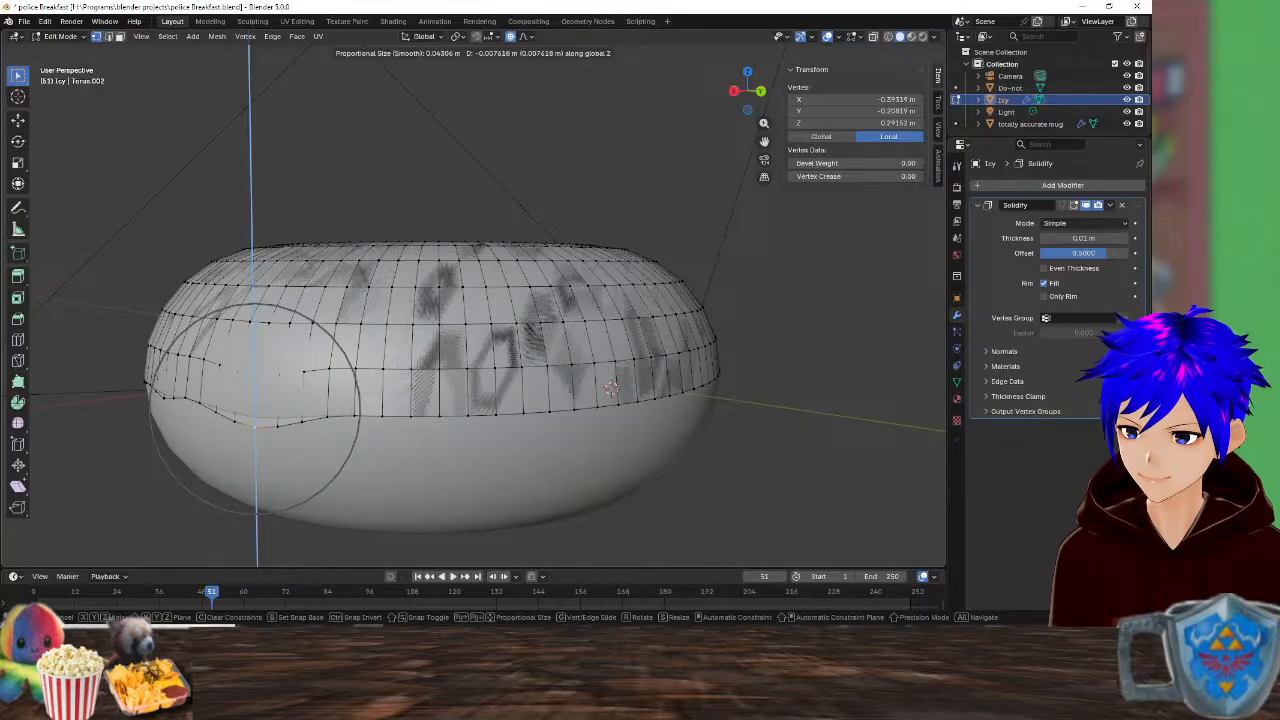
pyautogui.scroll(-6, 611, 388)
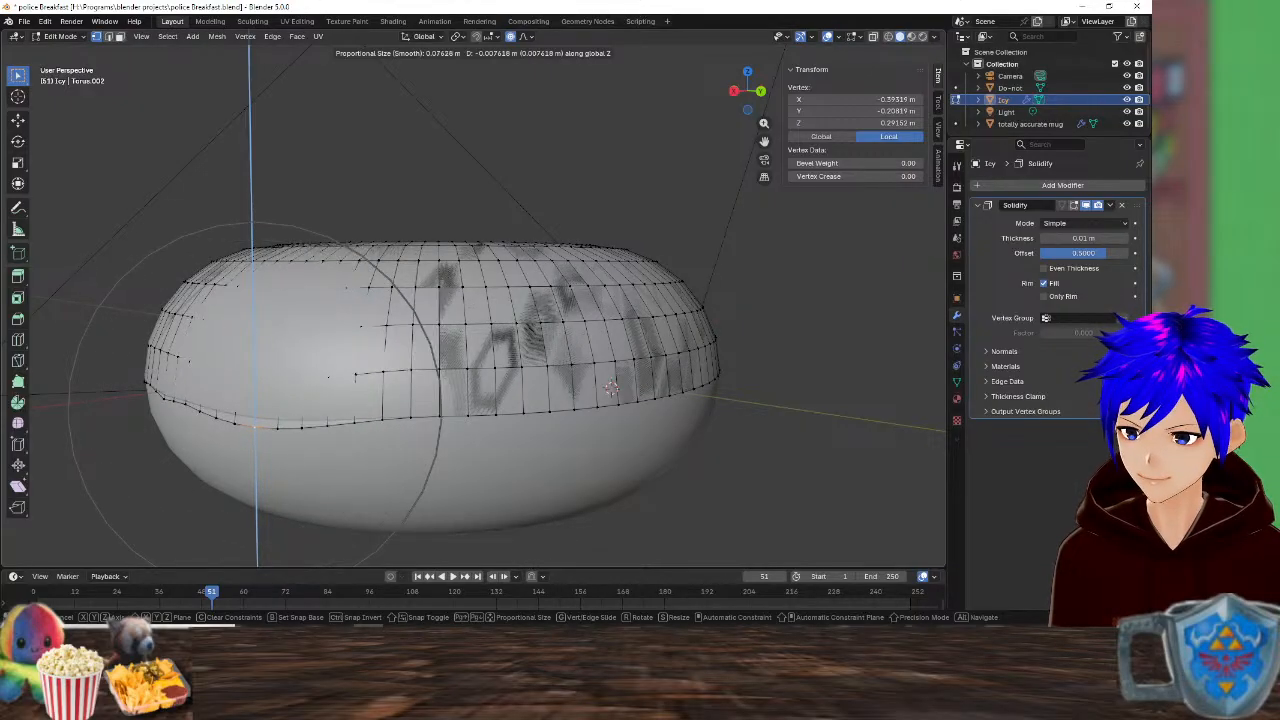
pyautogui.scroll(1, 611, 388)
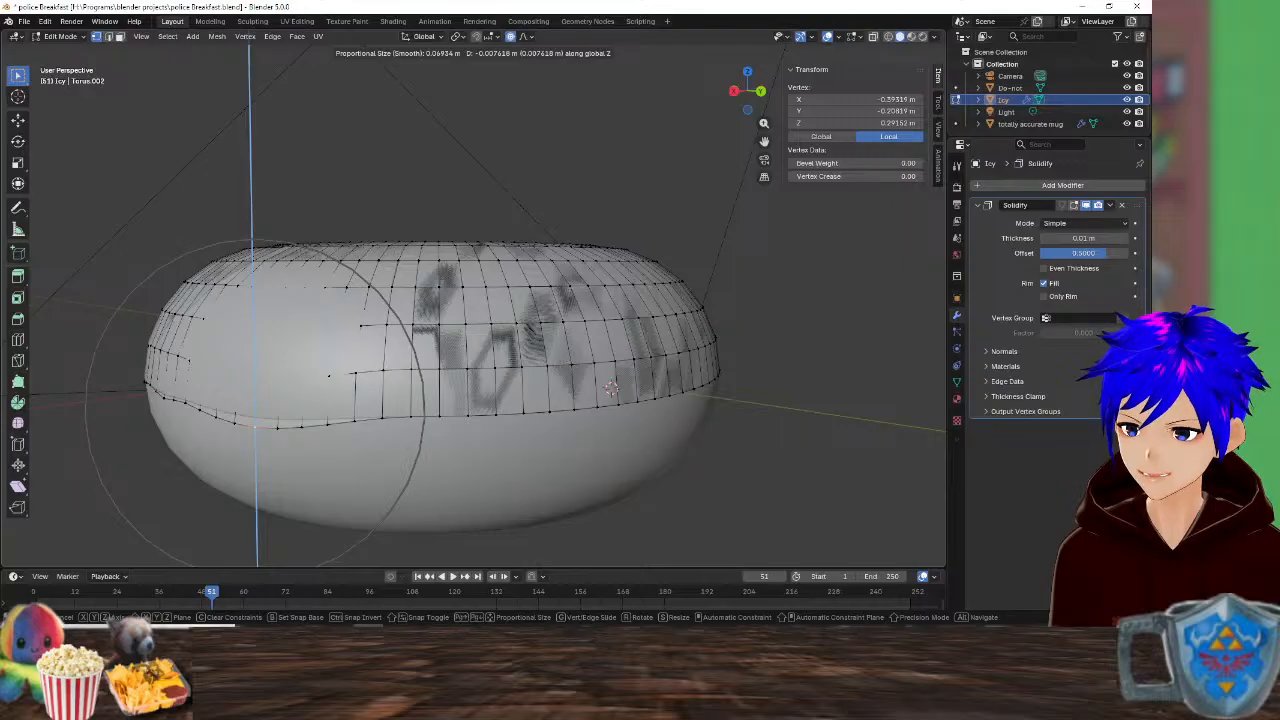
pyautogui.click(611, 388)
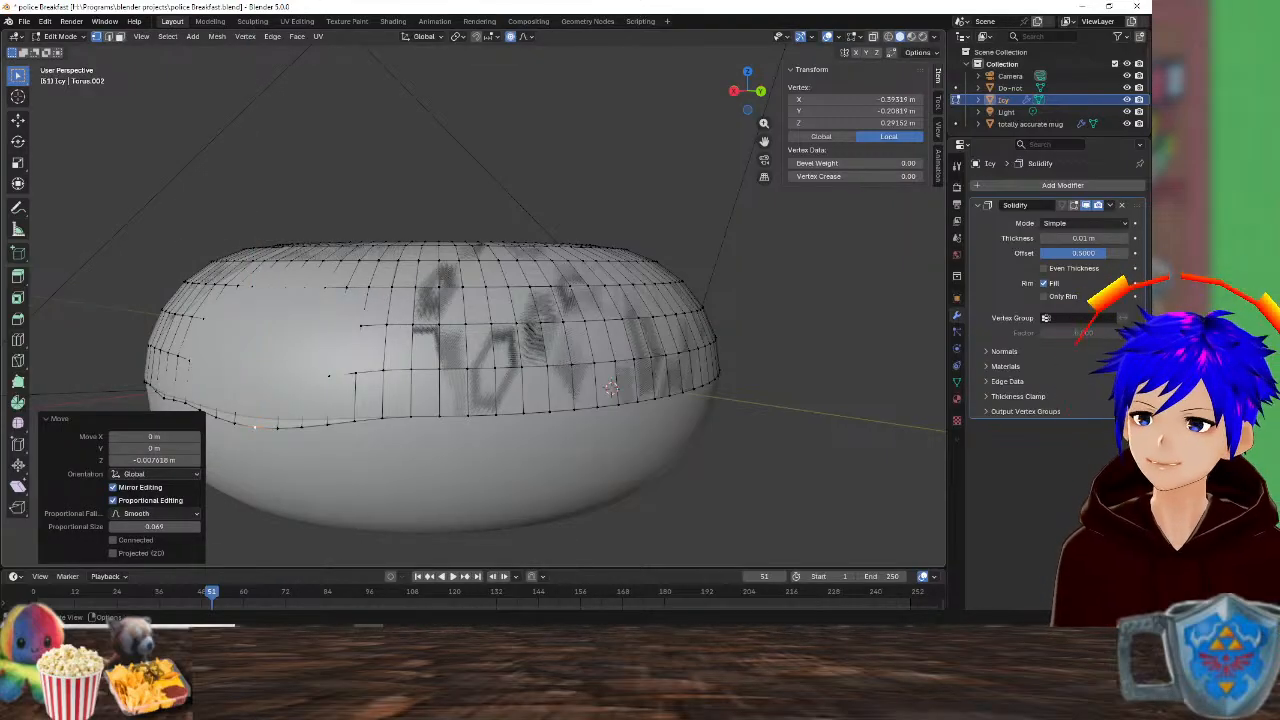
# - Lower a rim vertex beyond the wide dip about 0.008 m along global Z with the proportional size reduced to about 0.039
pyautogui.moveTo(611, 388)
pyautogui.mouseDown(button='middle')
pyautogui.moveTo(597, 399)
pyautogui.moveTo(620, 395)
pyautogui.mouseUp(button='middle')
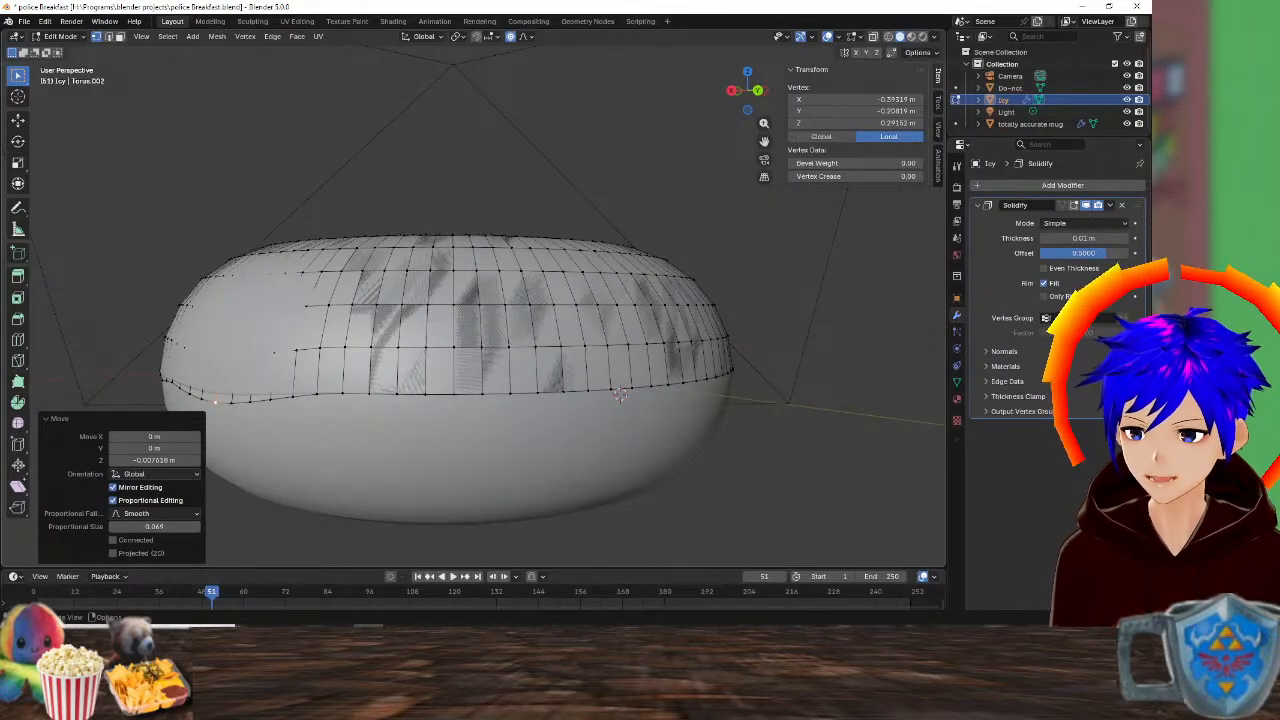
pyautogui.click(397, 394)
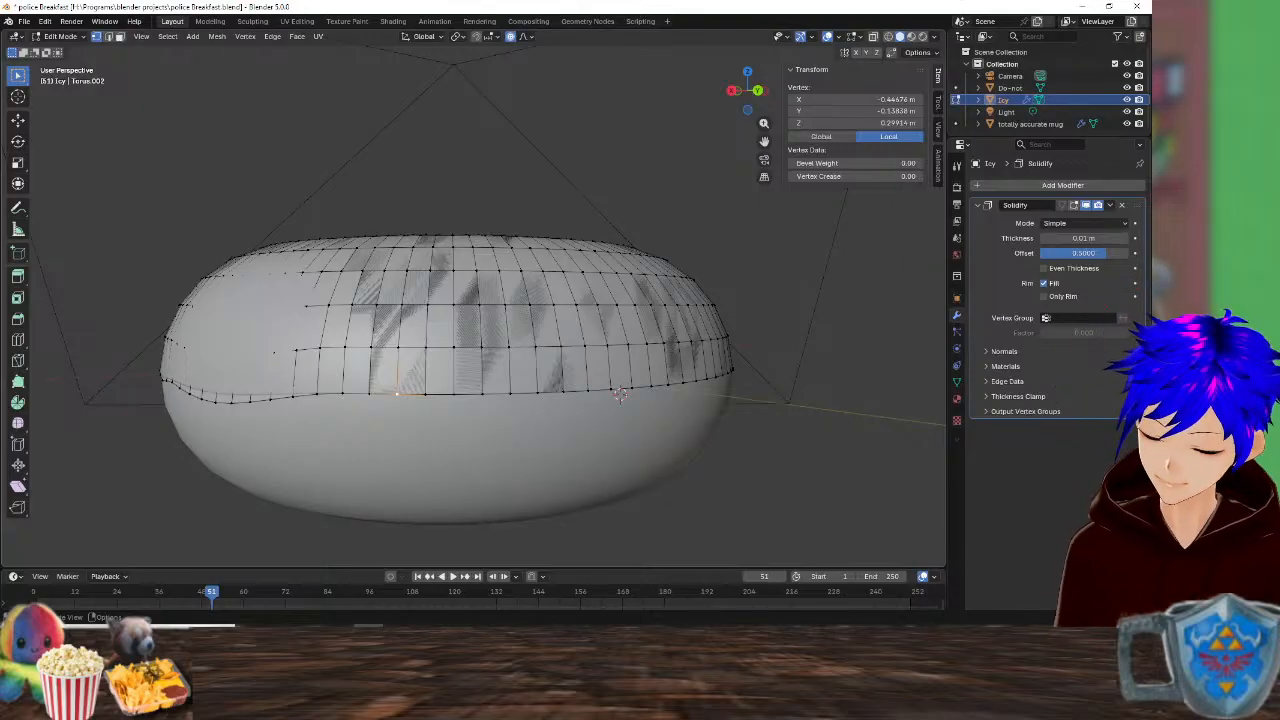
pyautogui.press('g')
pyautogui.press('z')
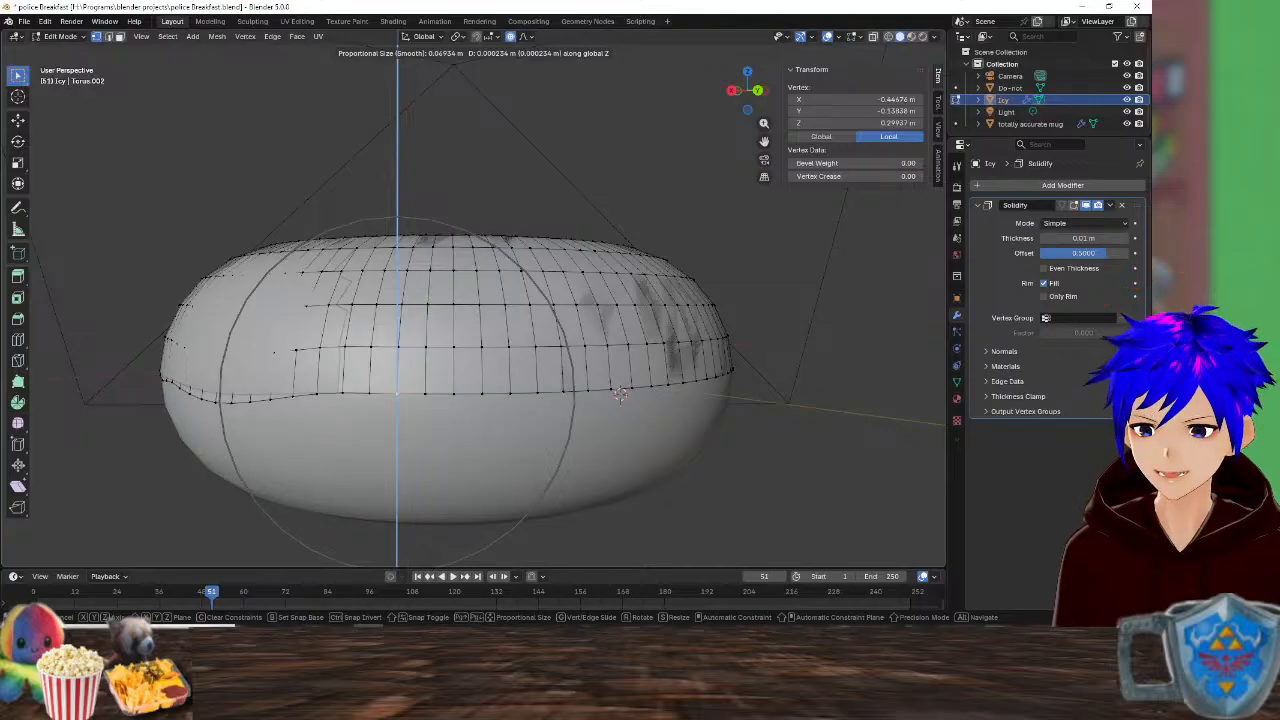
pyautogui.scroll(10, 620, 395)
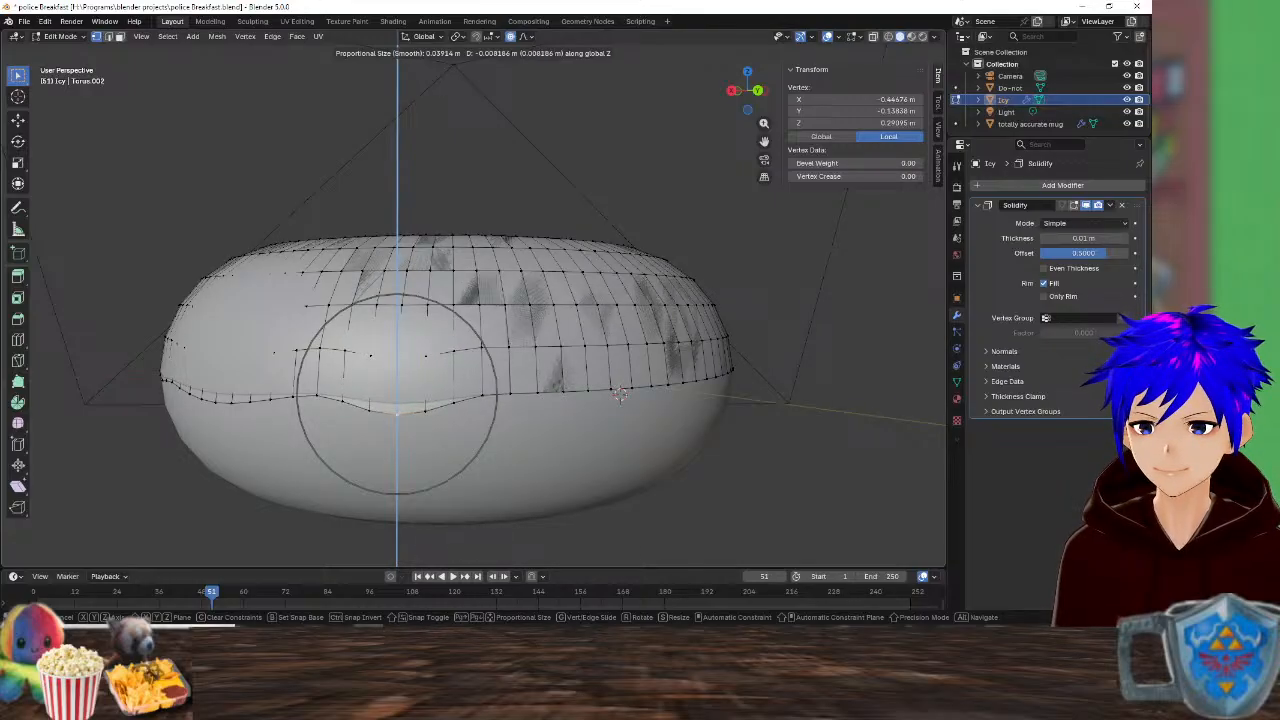
pyautogui.click(620, 395)
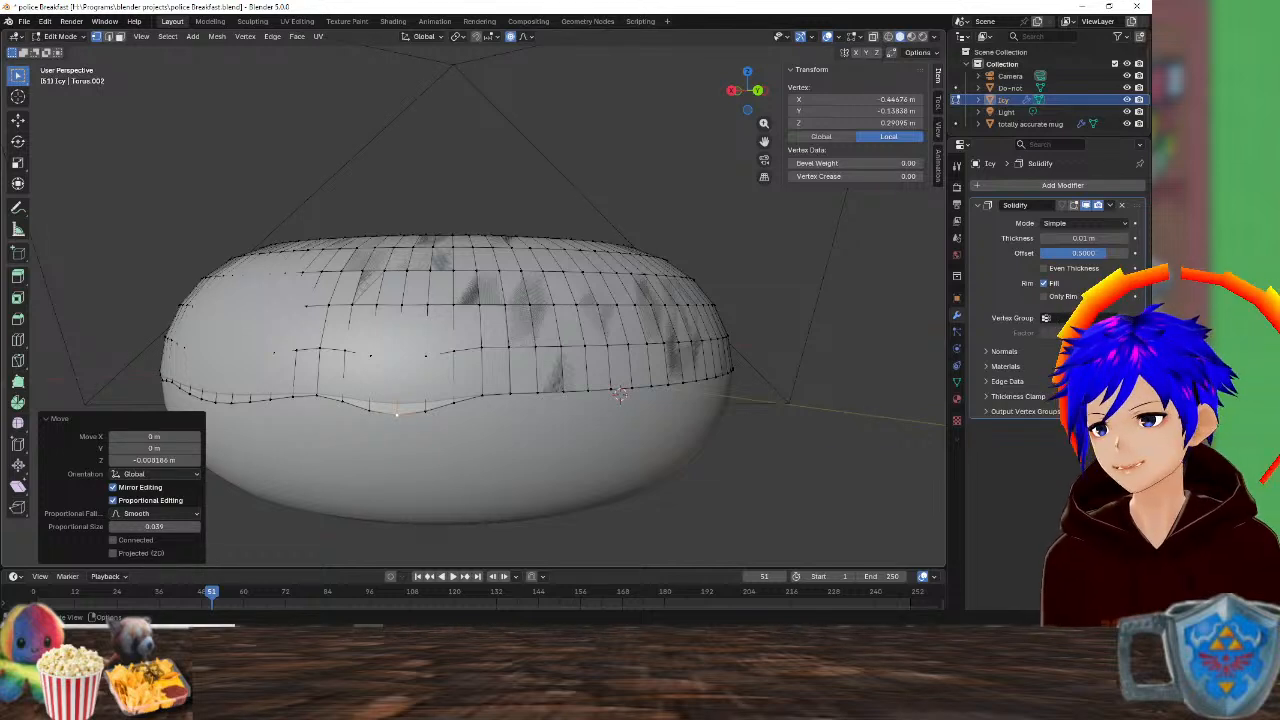
# - Raise a vertex on the flat rim past the last dip about 0.004 m along global Z with the proportional size reduced to about 0.027
pyautogui.scroll(1, 473, 380)
pyautogui.moveTo(473, 380); pyautogui.dragTo(560, 384, button='middle')
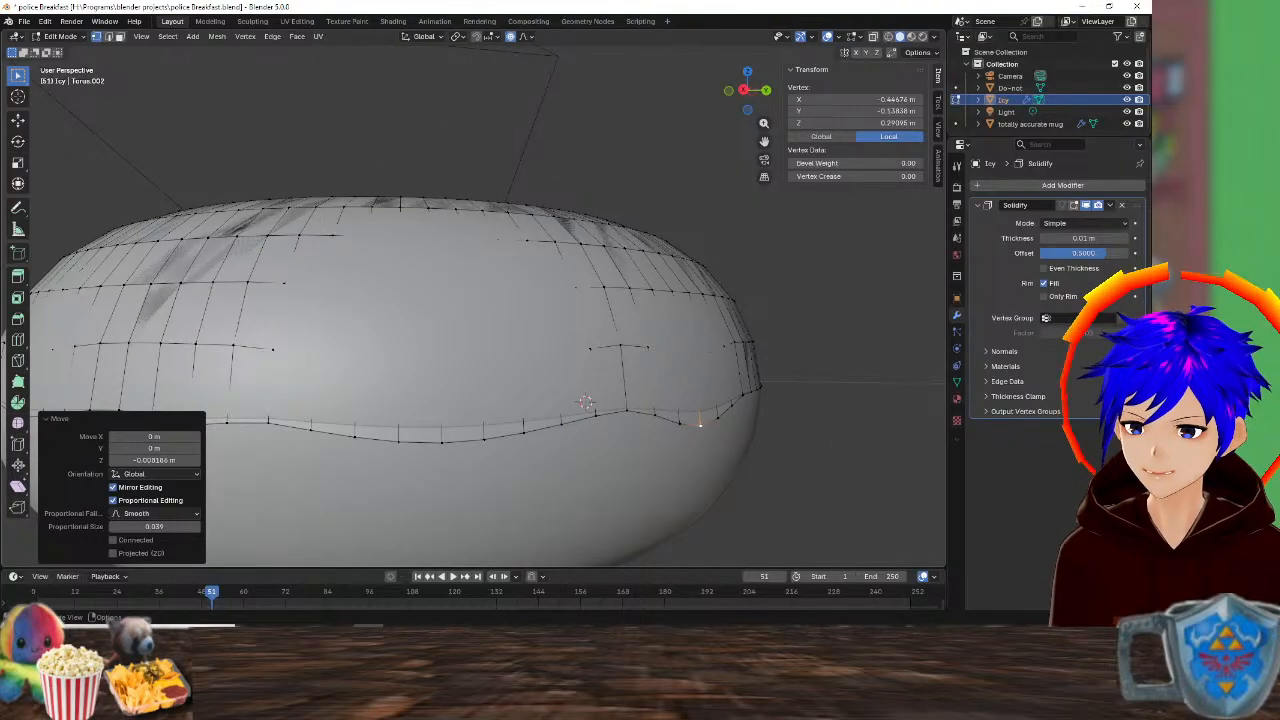
pyautogui.moveTo(560, 384); pyautogui.dragTo(425, 408, button='middle')
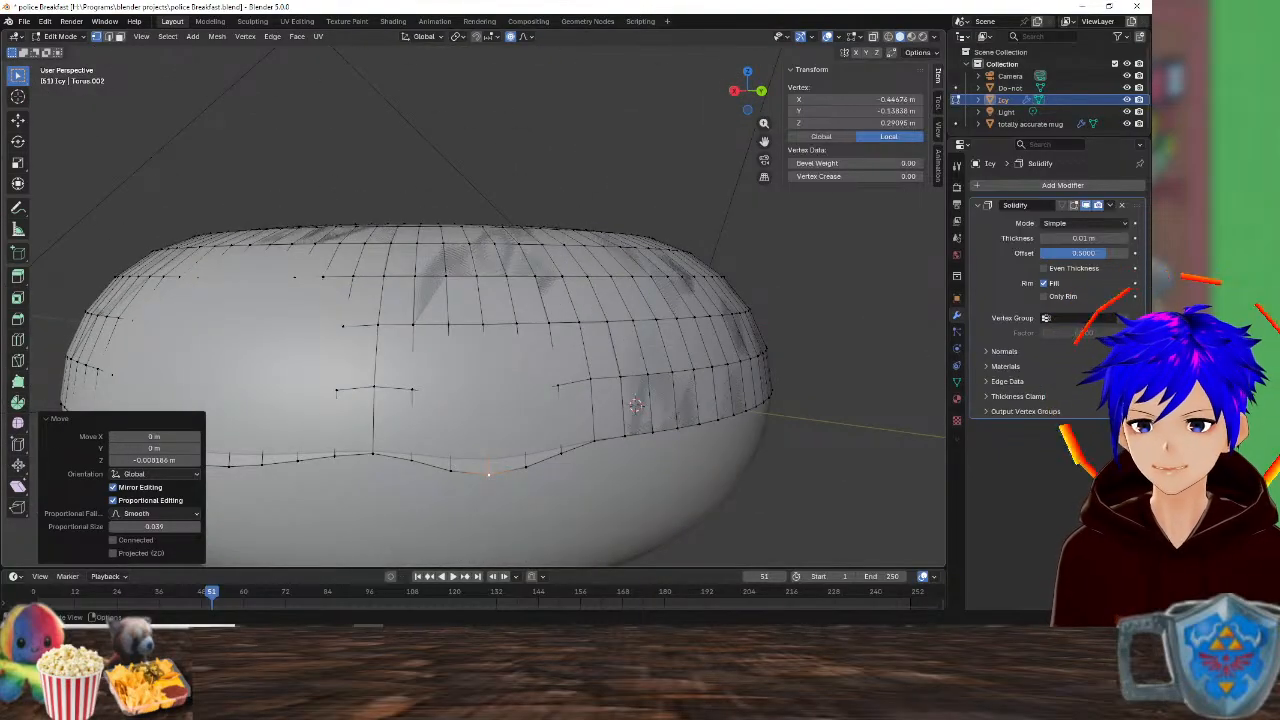
pyautogui.moveTo(636, 405); pyautogui.dragTo(646, 430, button='middle')
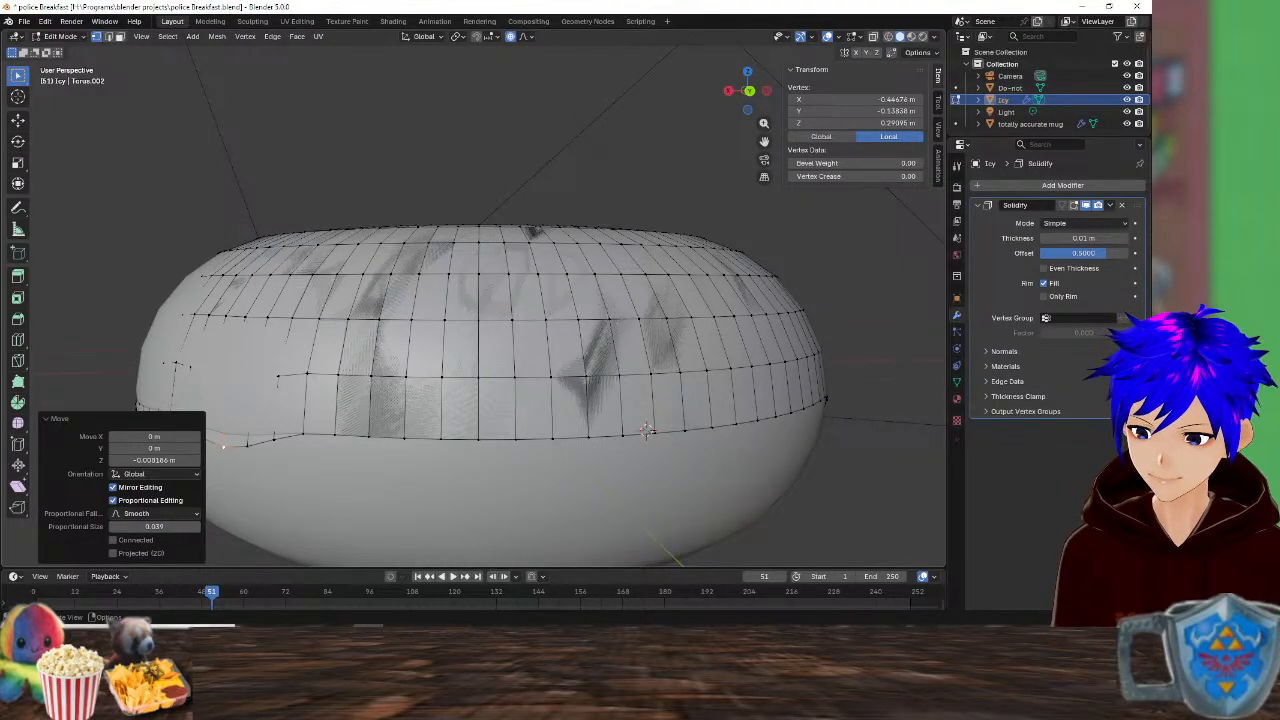
pyautogui.click(404, 438)
pyautogui.press('g')
pyautogui.press('z')
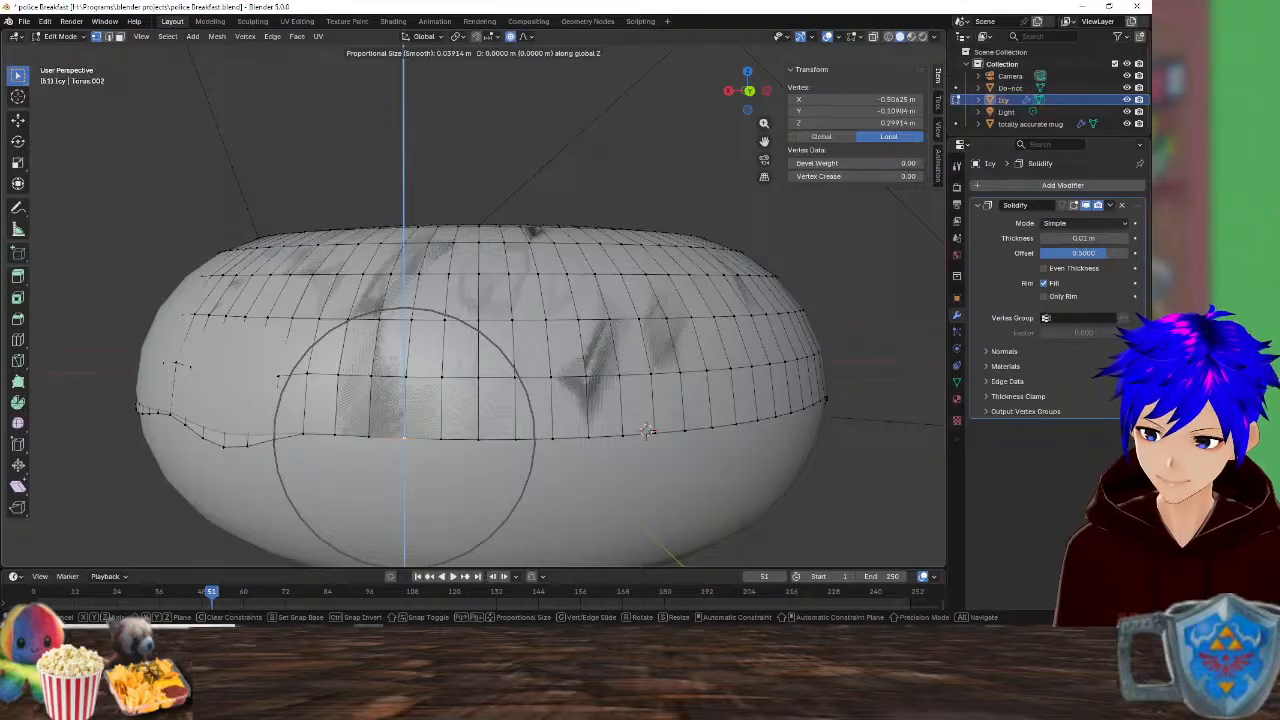
pyautogui.scroll(4, 646, 430)
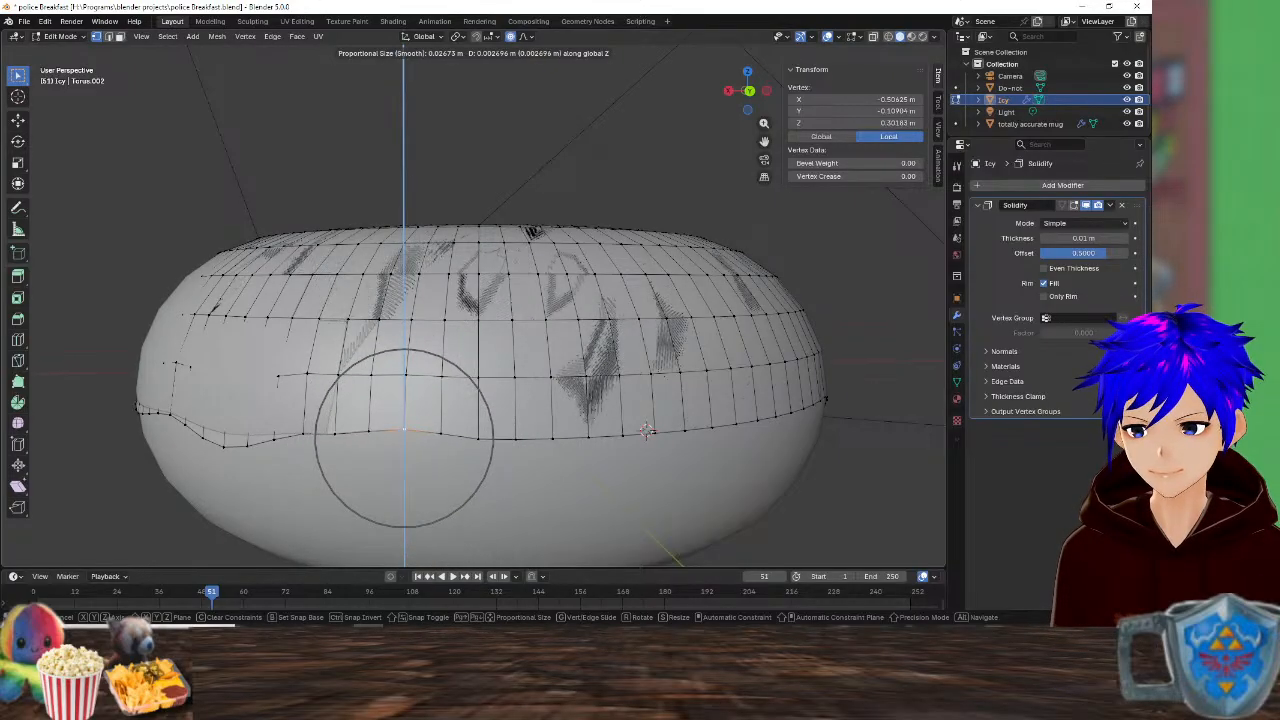
pyautogui.click(646, 430)
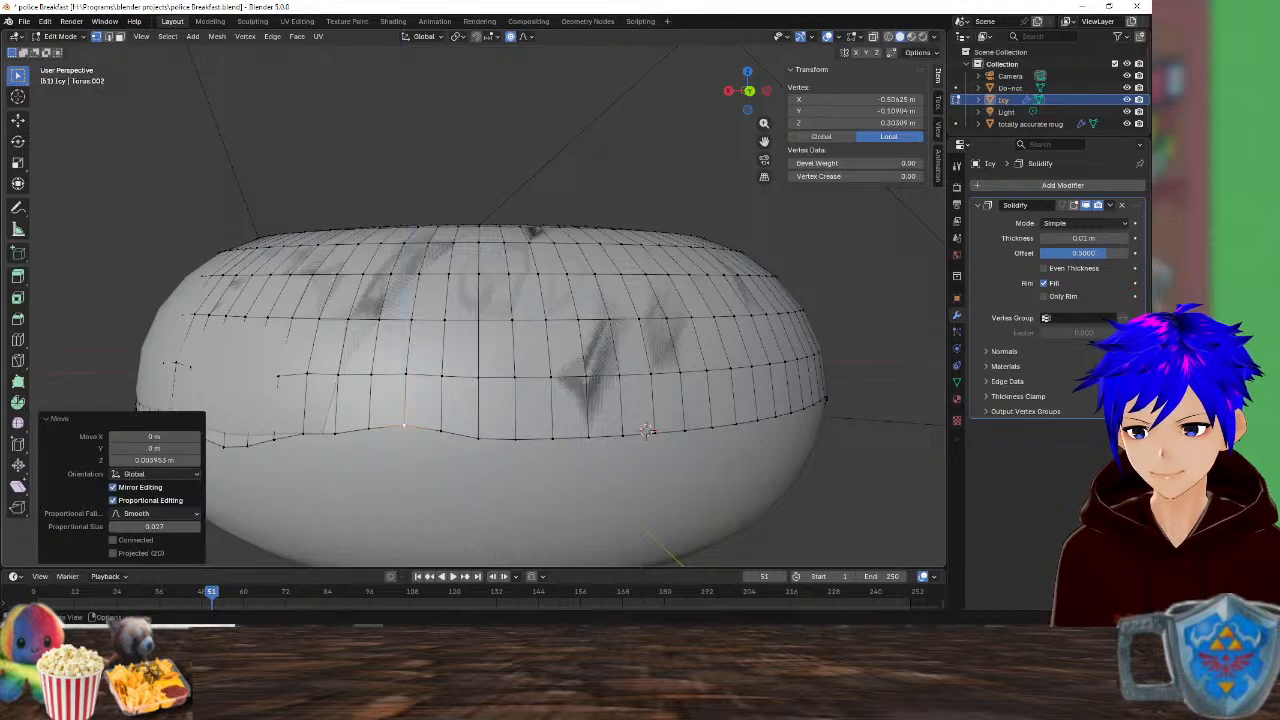
# - Lower a vertex on the flat rim past the raised one about 0.005 m along global Z, widening the proportional size to about 0.043
pyautogui.moveTo(646, 430); pyautogui.dragTo(609, 449, button='middle')
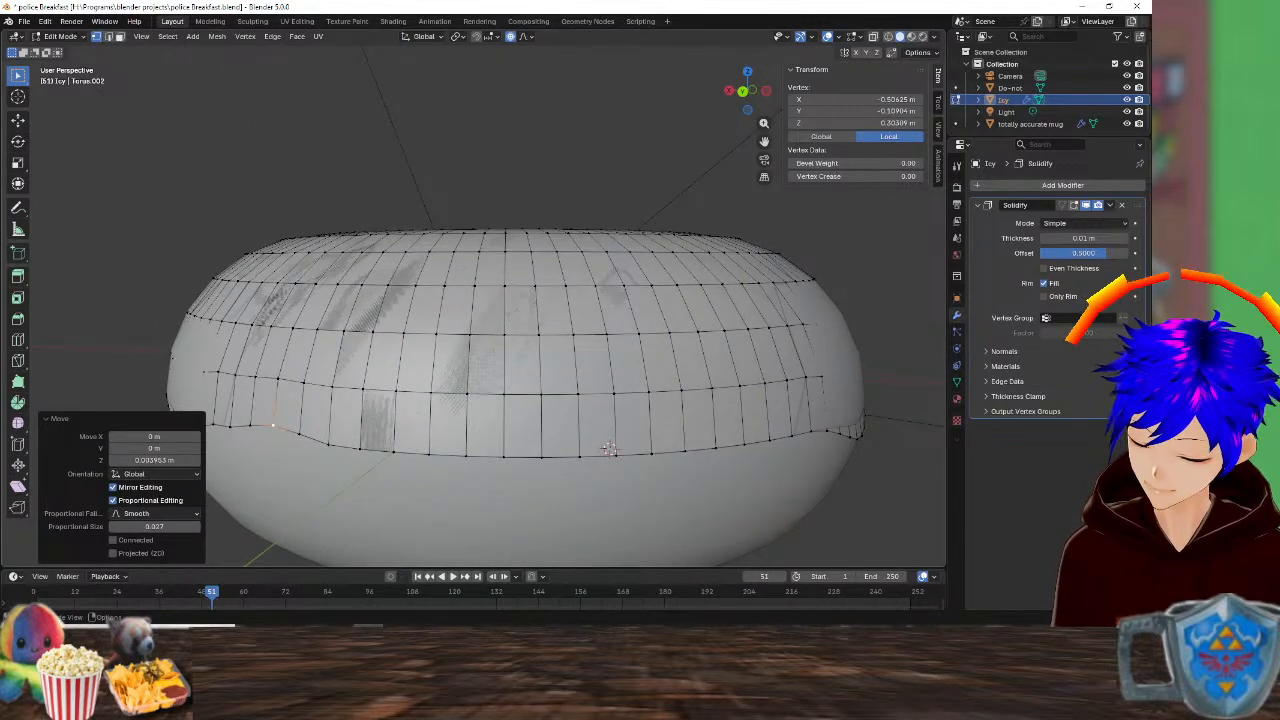
pyautogui.click(429, 455)
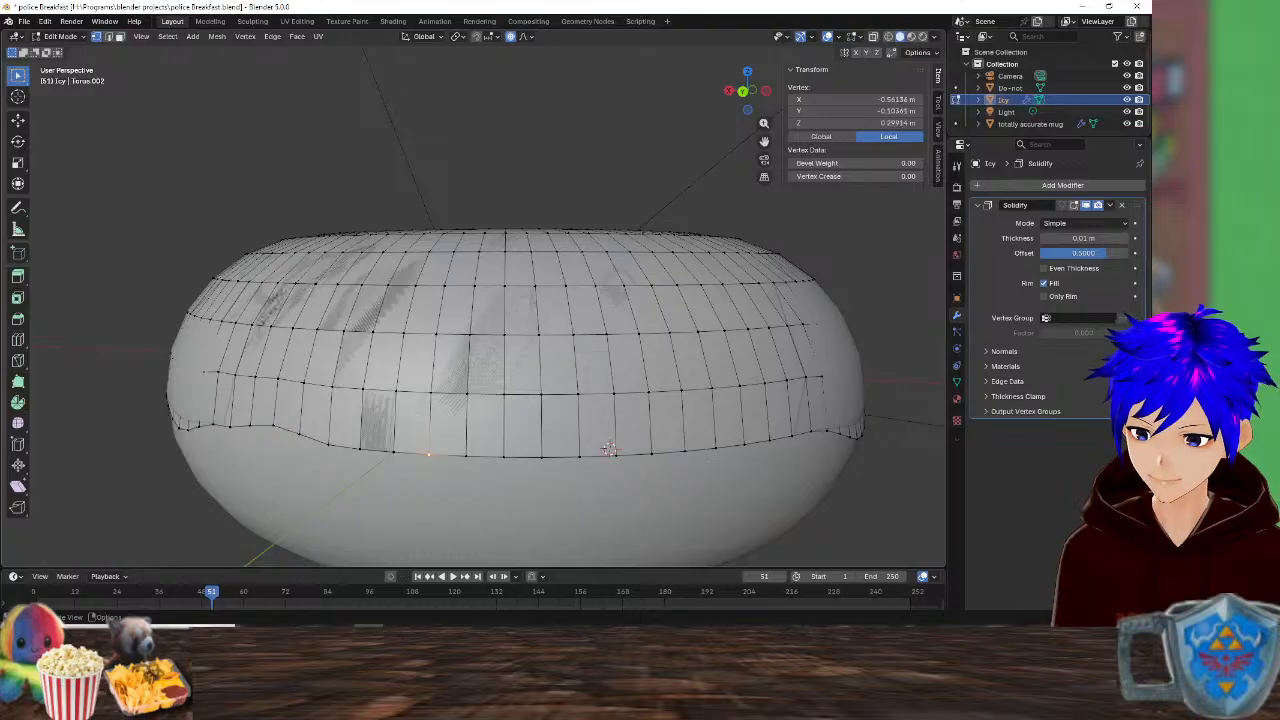
pyautogui.press('g')
pyautogui.press('z')
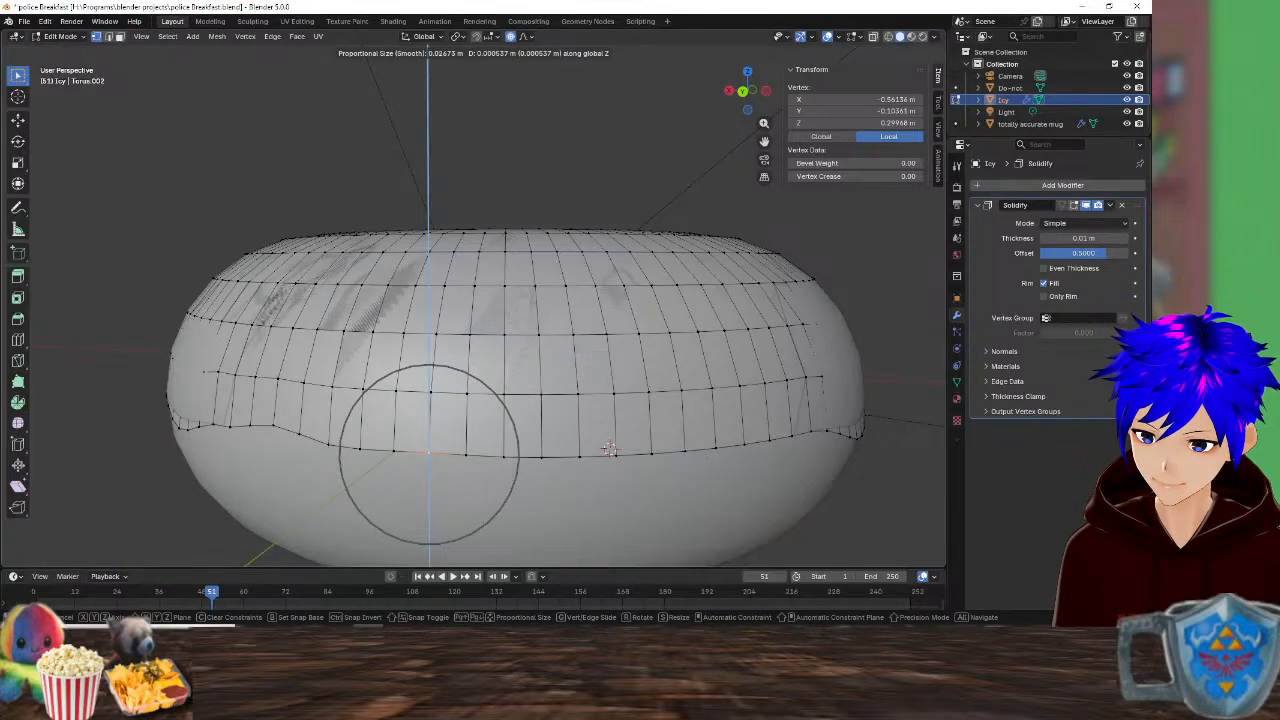
pyautogui.scroll(-2, 609, 449)
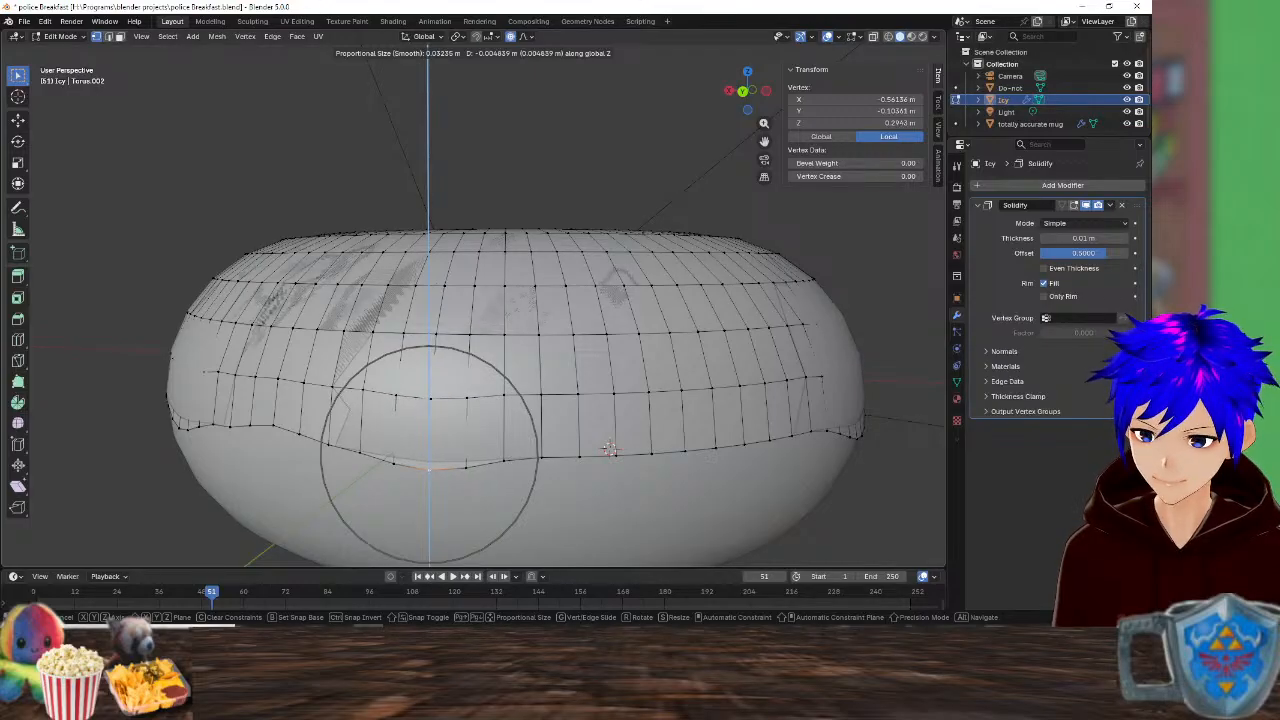
pyautogui.scroll(-3, 609, 449)
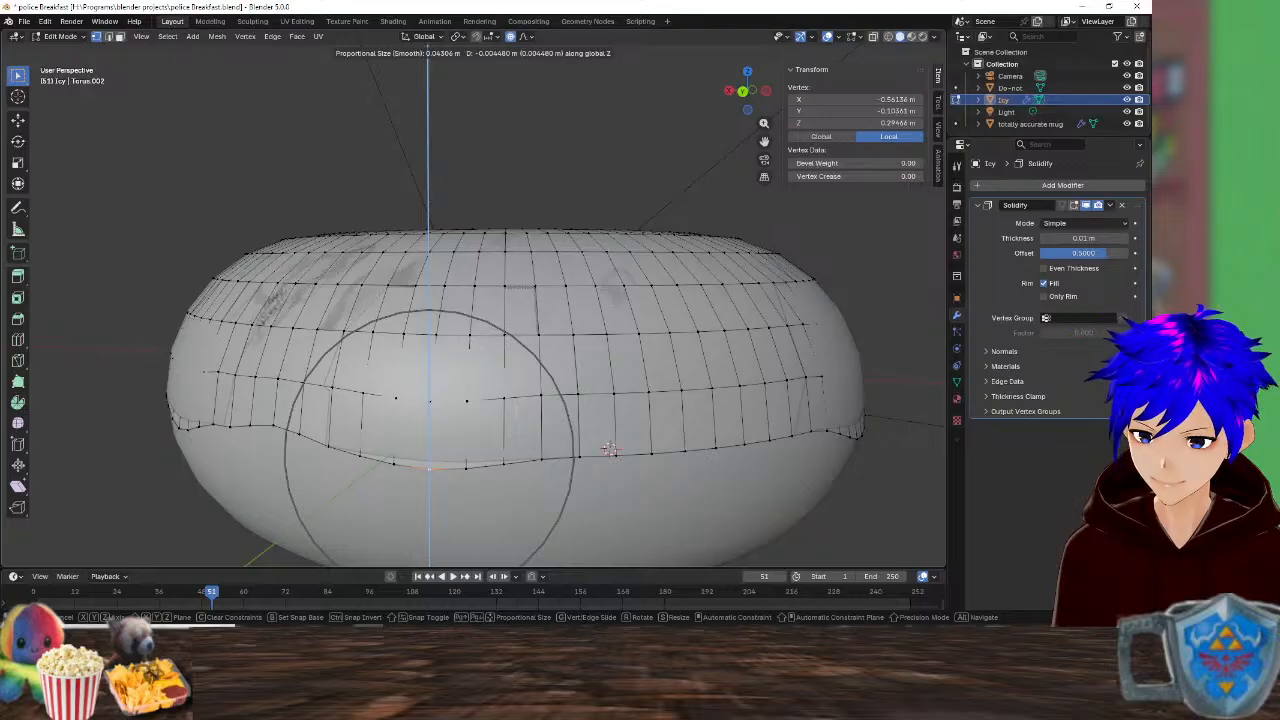
pyautogui.click(609, 449)
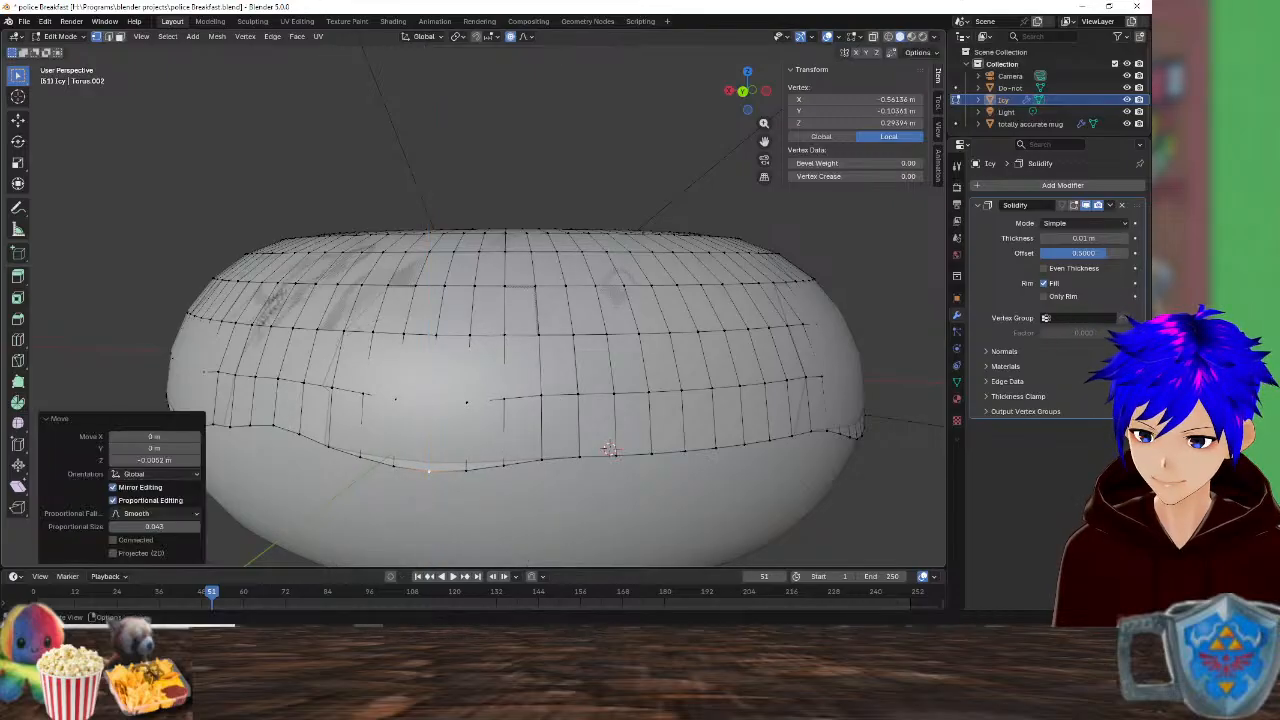
# - Raise a vertex on the flat rim beyond the new dip about 0.005 m along global Z with the proportional size reduced to about 0.036
pyautogui.moveTo(609, 449); pyautogui.dragTo(550, 447, button='middle')
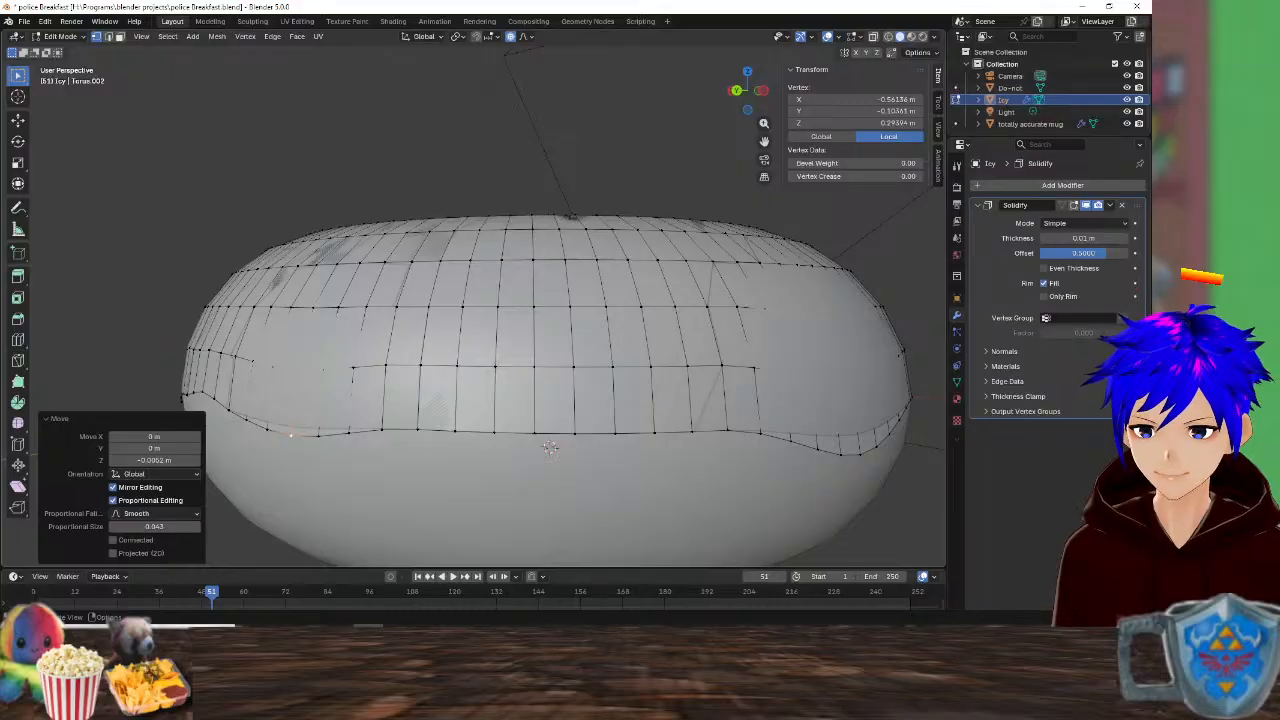
pyautogui.click(494, 433)
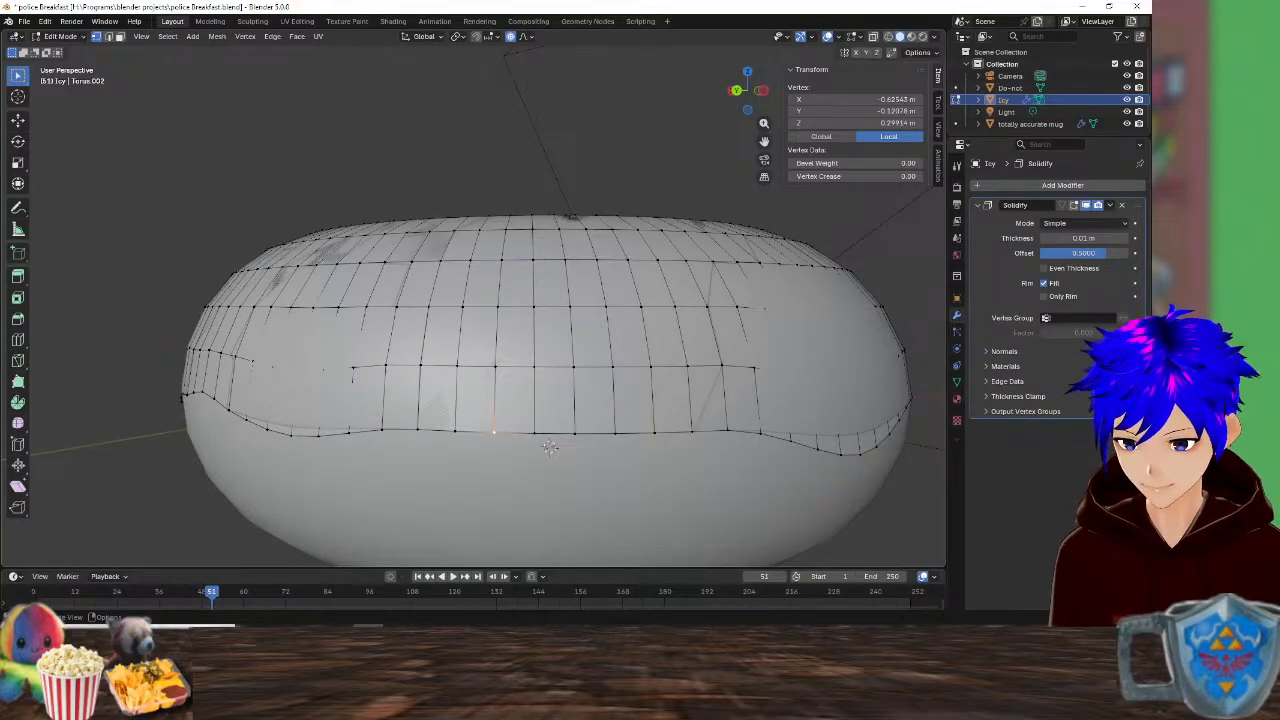
pyautogui.press('g')
pyautogui.press('z')
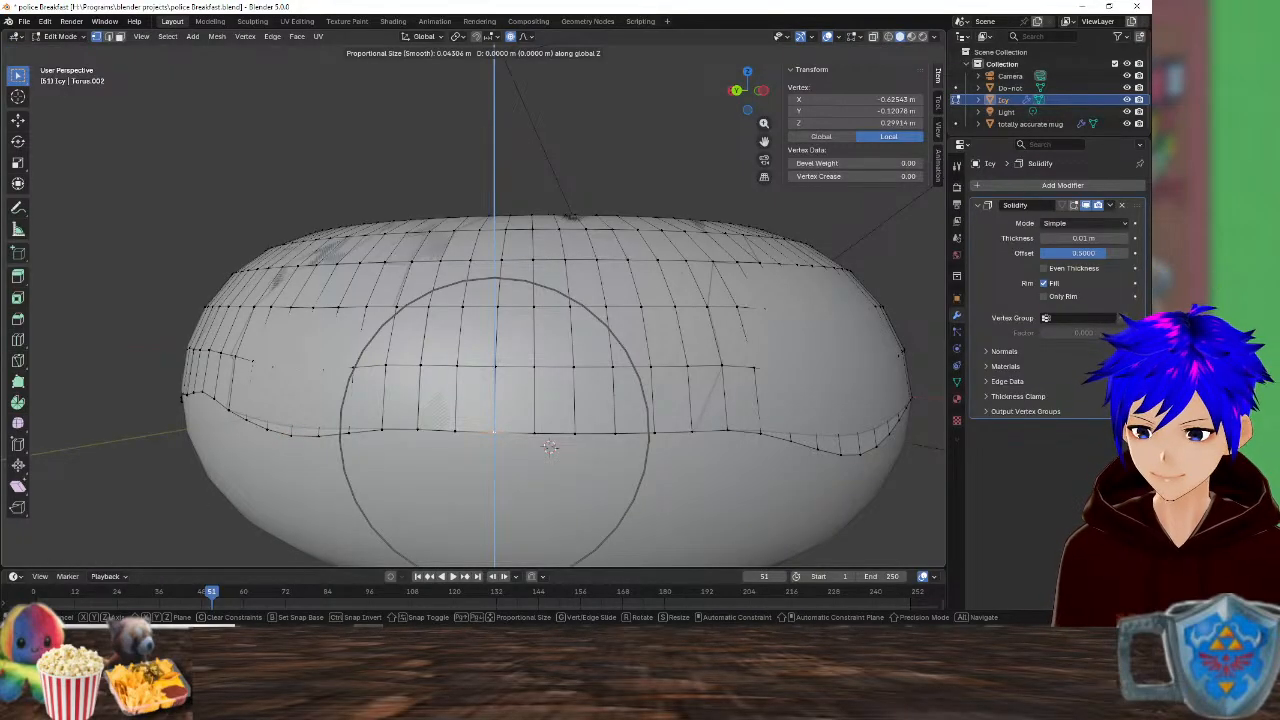
pyautogui.scroll(5, 550, 447)
pyautogui.scroll(1, 550, 447)
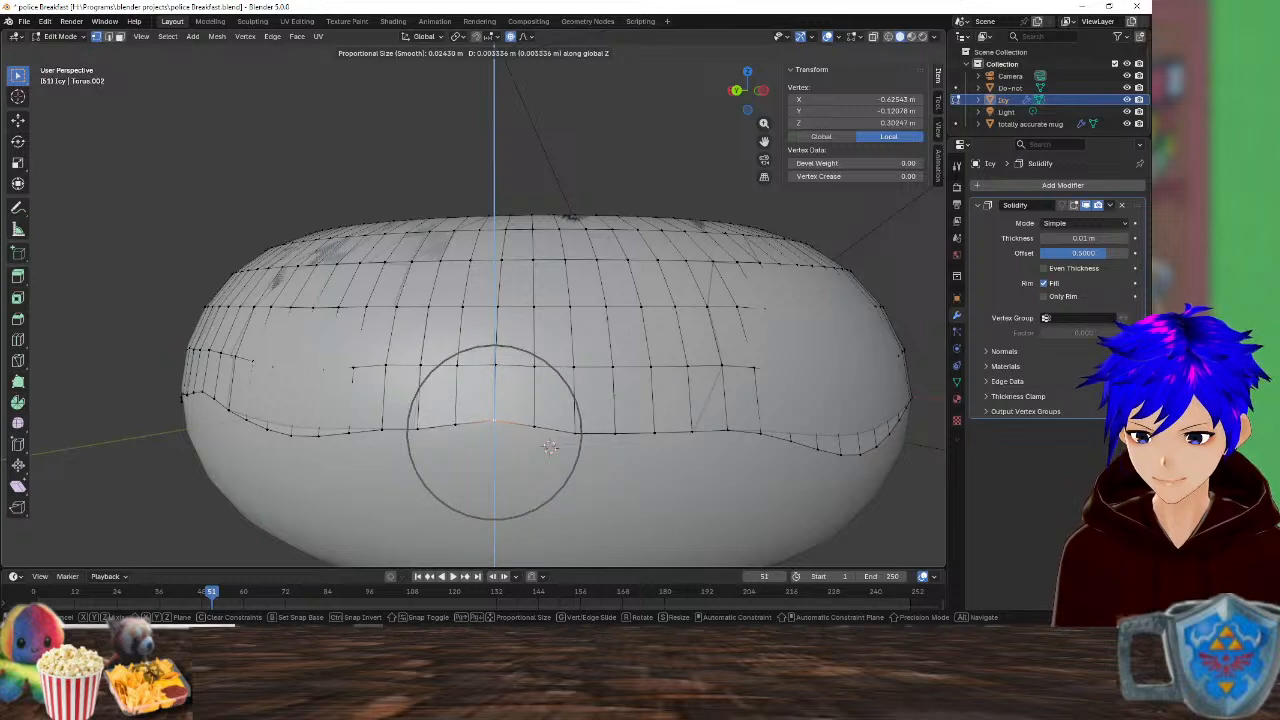
pyautogui.scroll(-4, 550, 447)
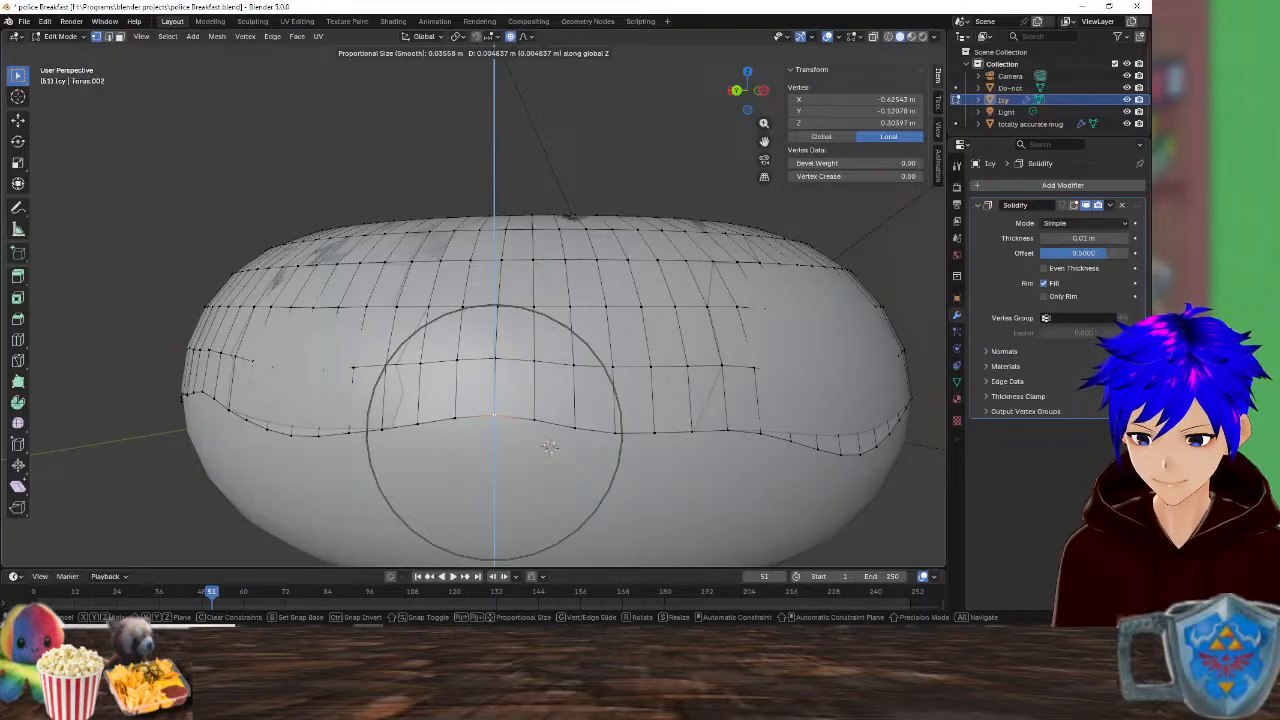
pyautogui.click(550, 447)
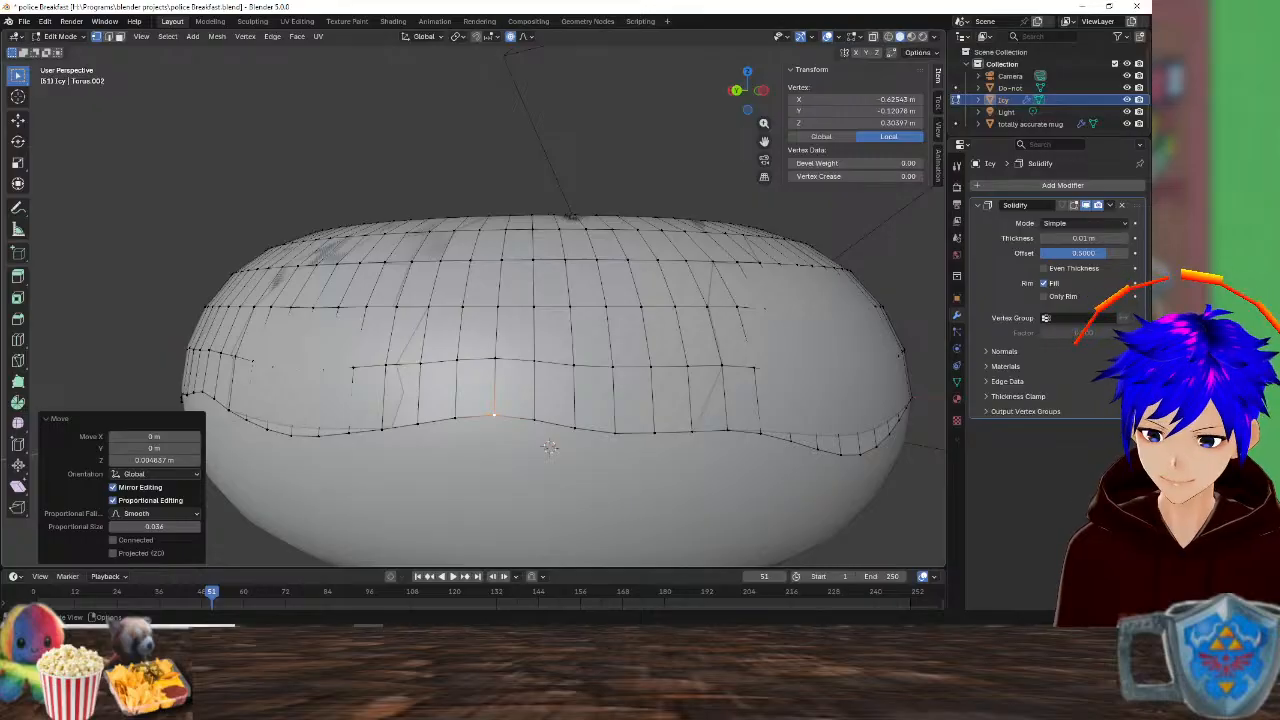
# - Pull a rim vertex between the raised section and the next dip down about 0.004 m along global Z, with proportional size about 0.018
pyautogui.moveTo(550, 447); pyautogui.dragTo(493, 445, button='middle')
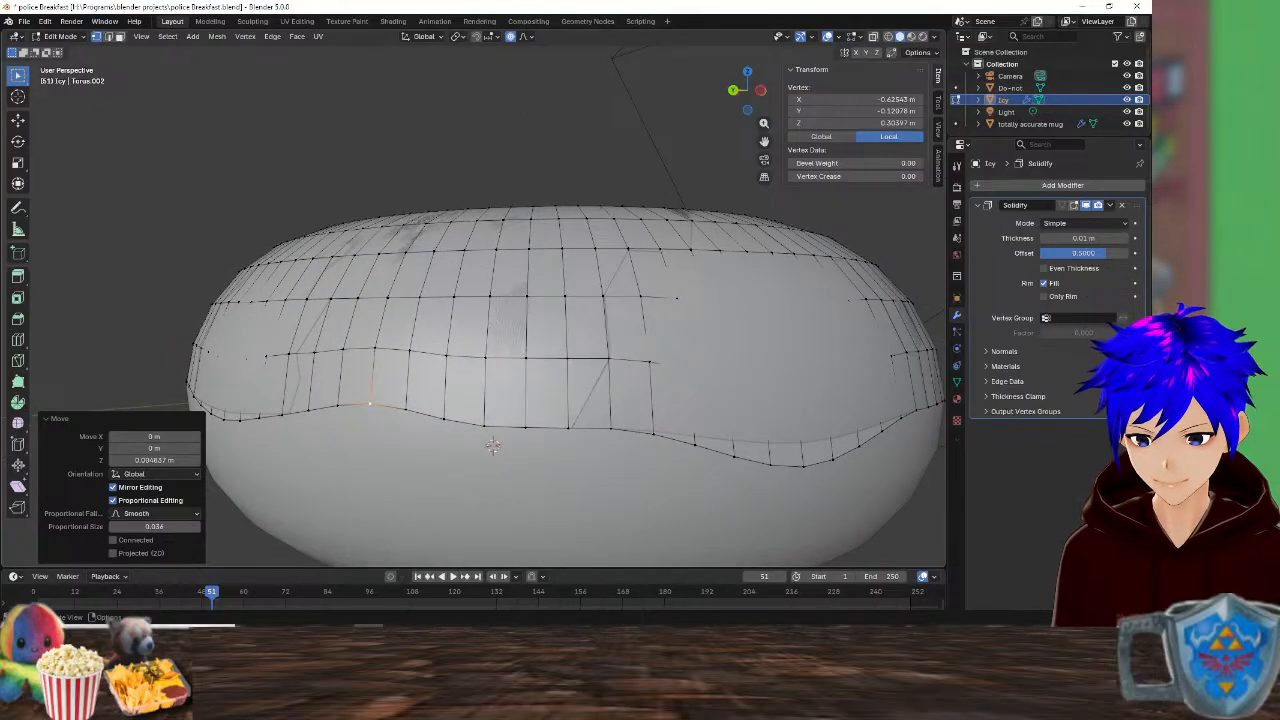
pyautogui.click(493, 445)
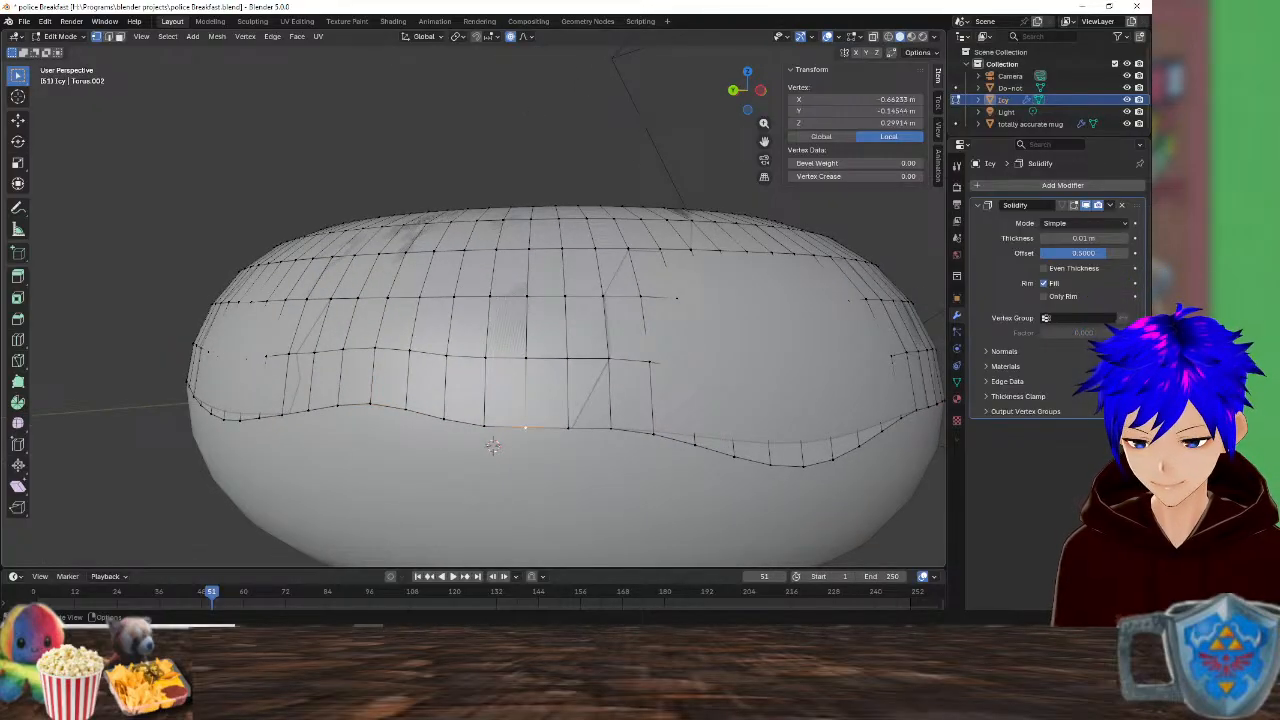
pyautogui.press('g')
pyautogui.press('z')
pyautogui.scroll(-2, 493, 445)
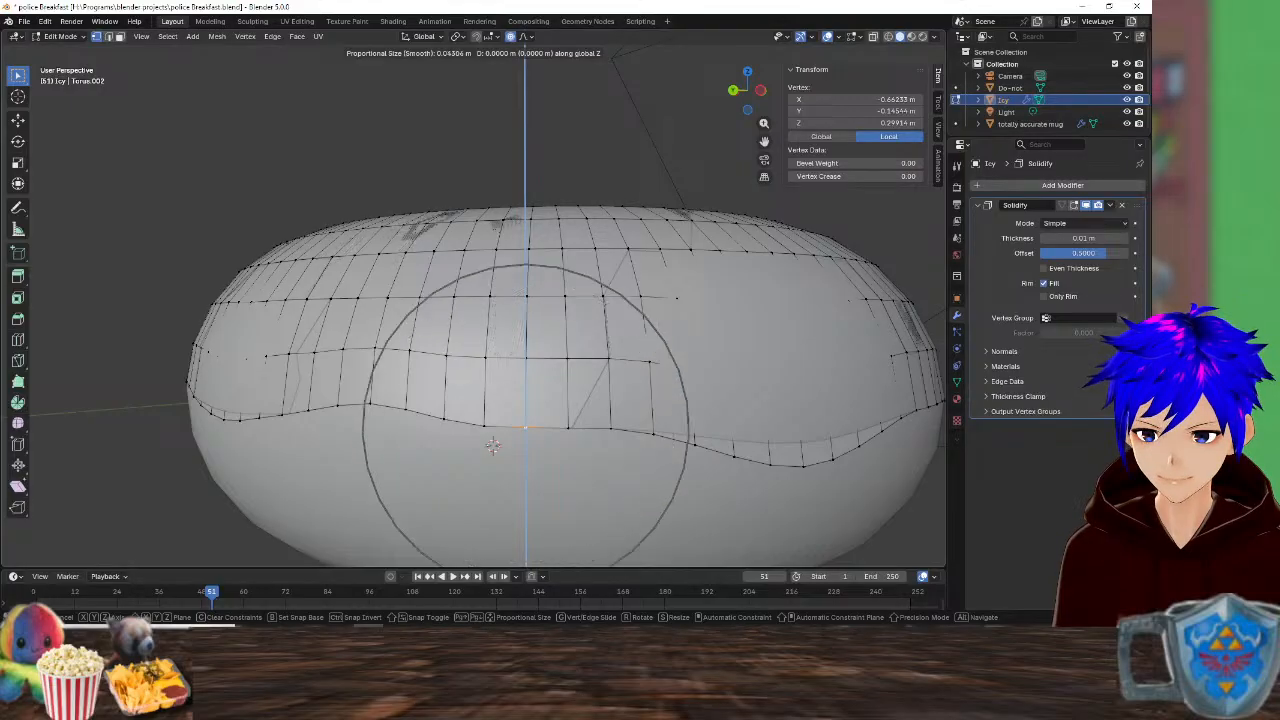
pyautogui.scroll(4, 493, 445)
pyautogui.scroll(11, 493, 445)
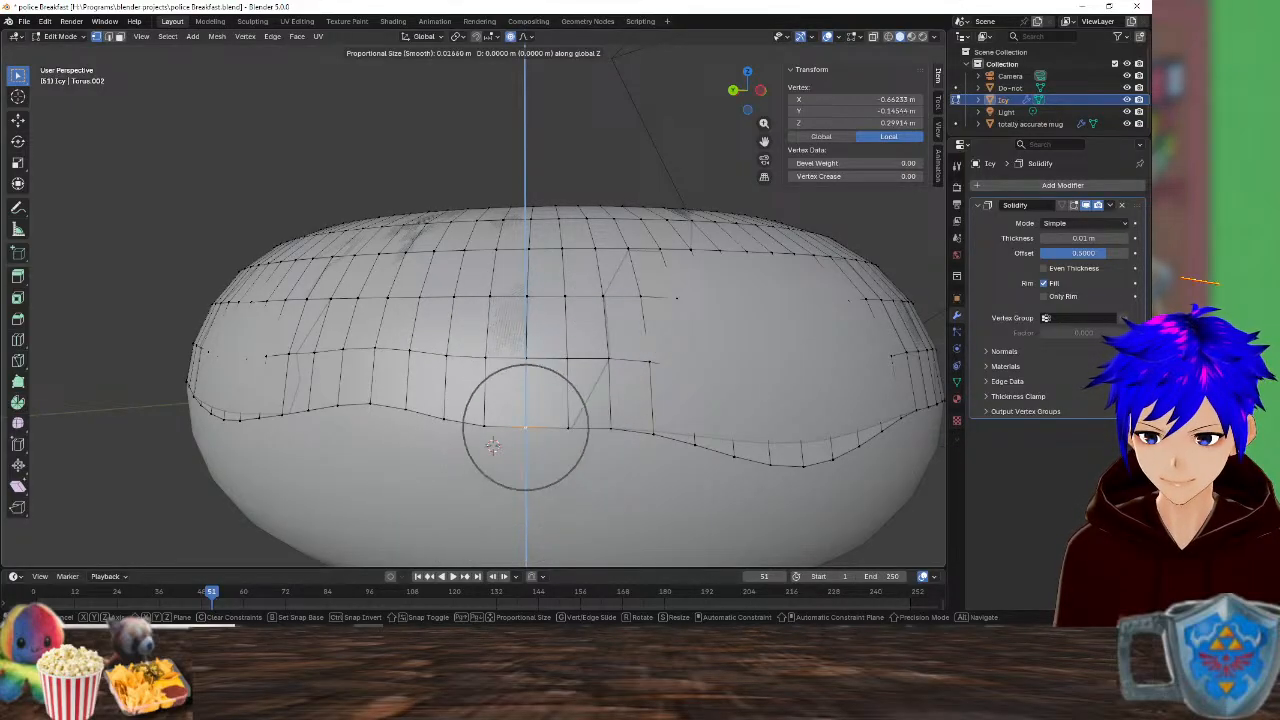
pyautogui.scroll(1, 492, 446)
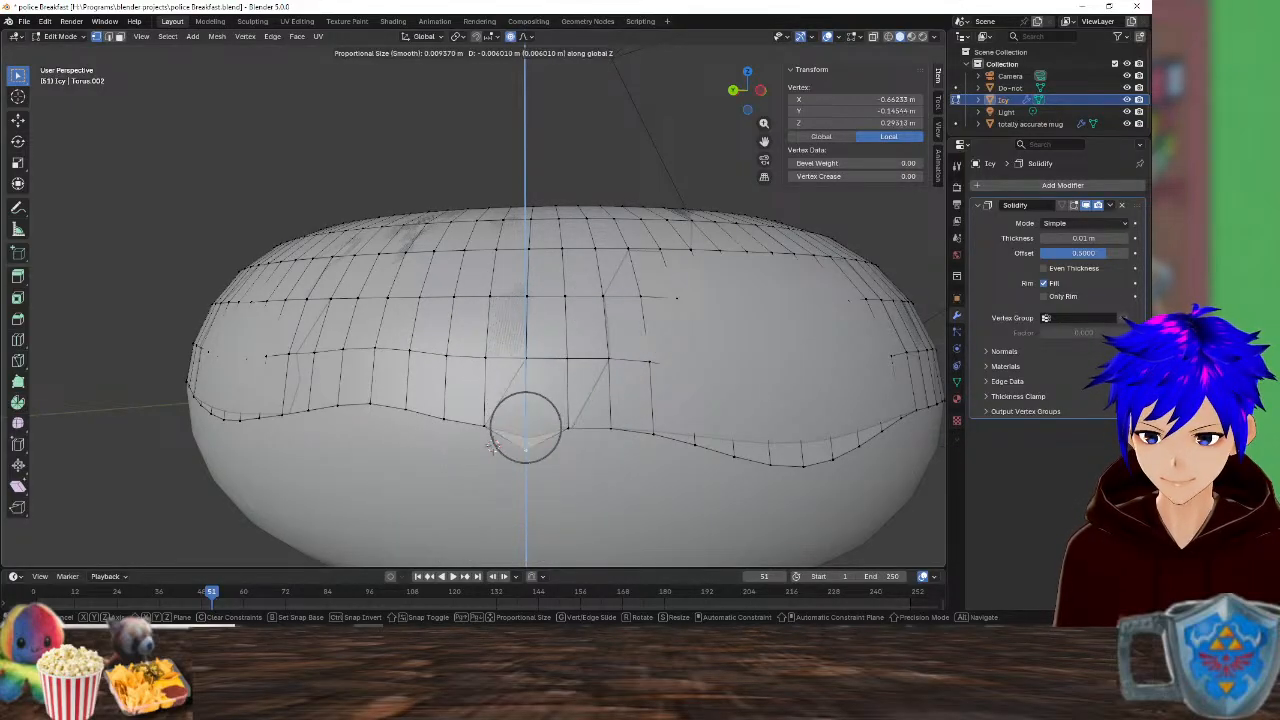
pyautogui.scroll(-5, 492, 446)
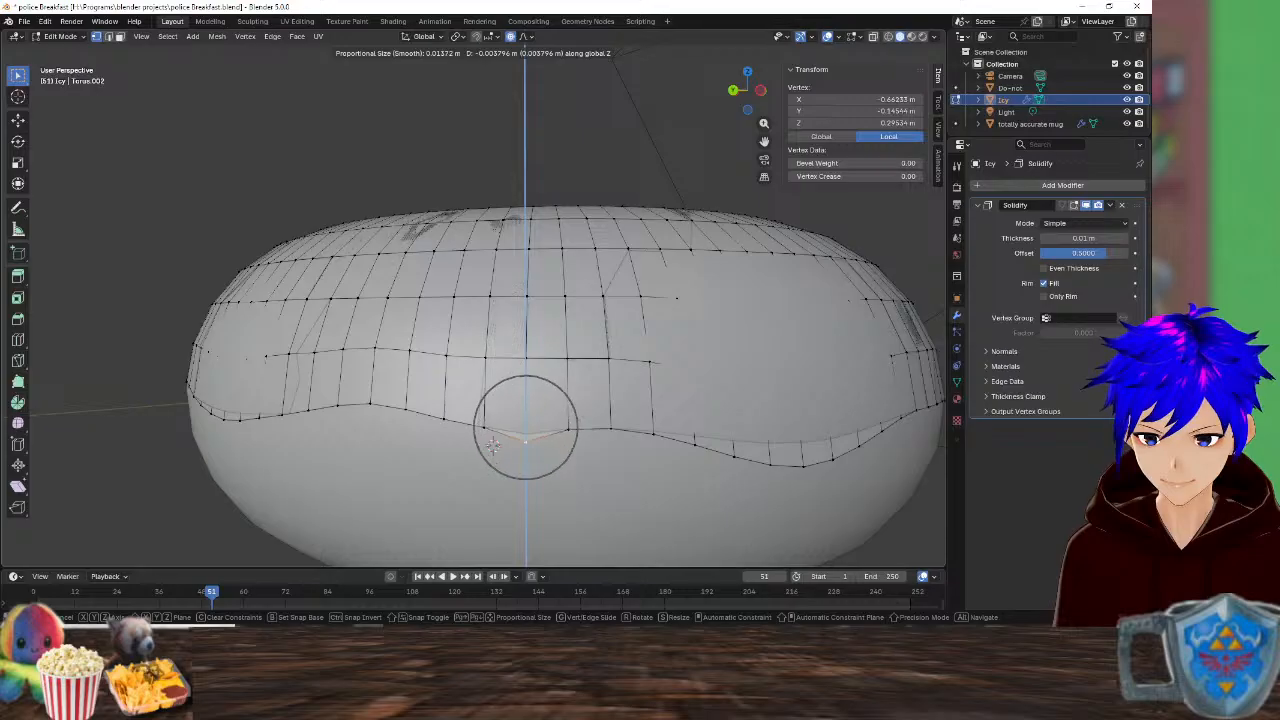
pyautogui.scroll(-2, 492, 446)
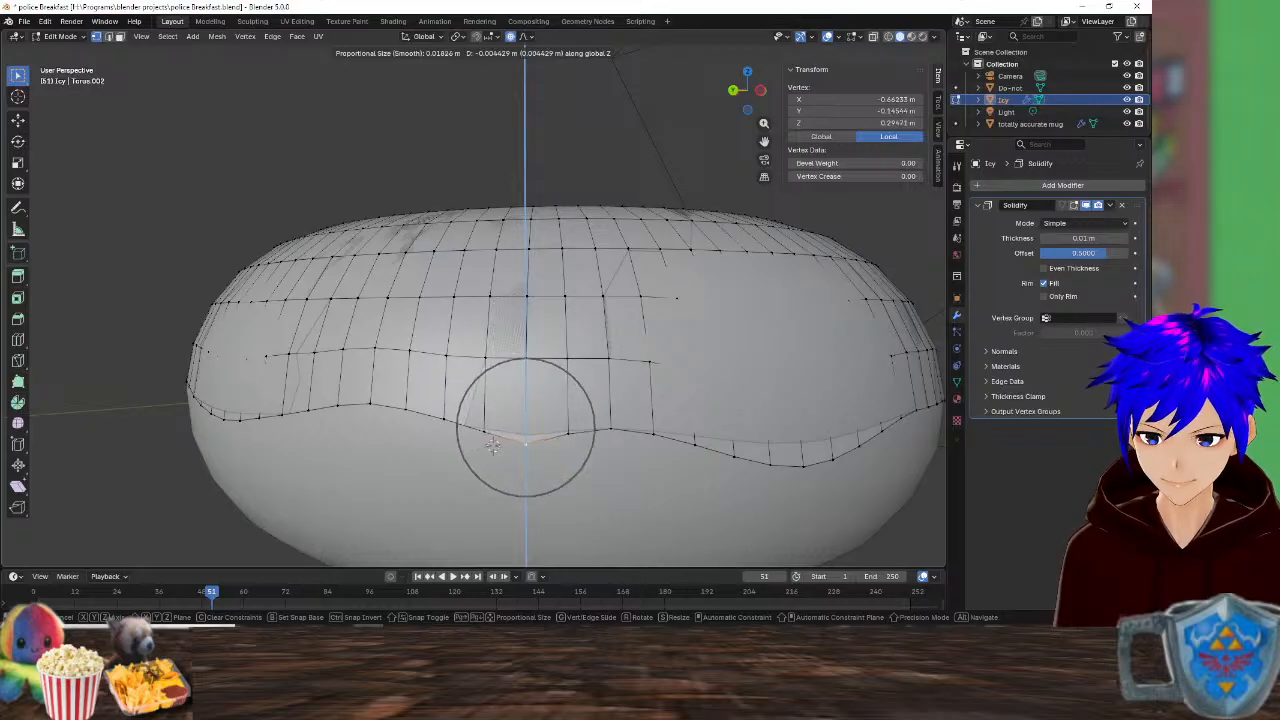
pyautogui.click(492, 446)
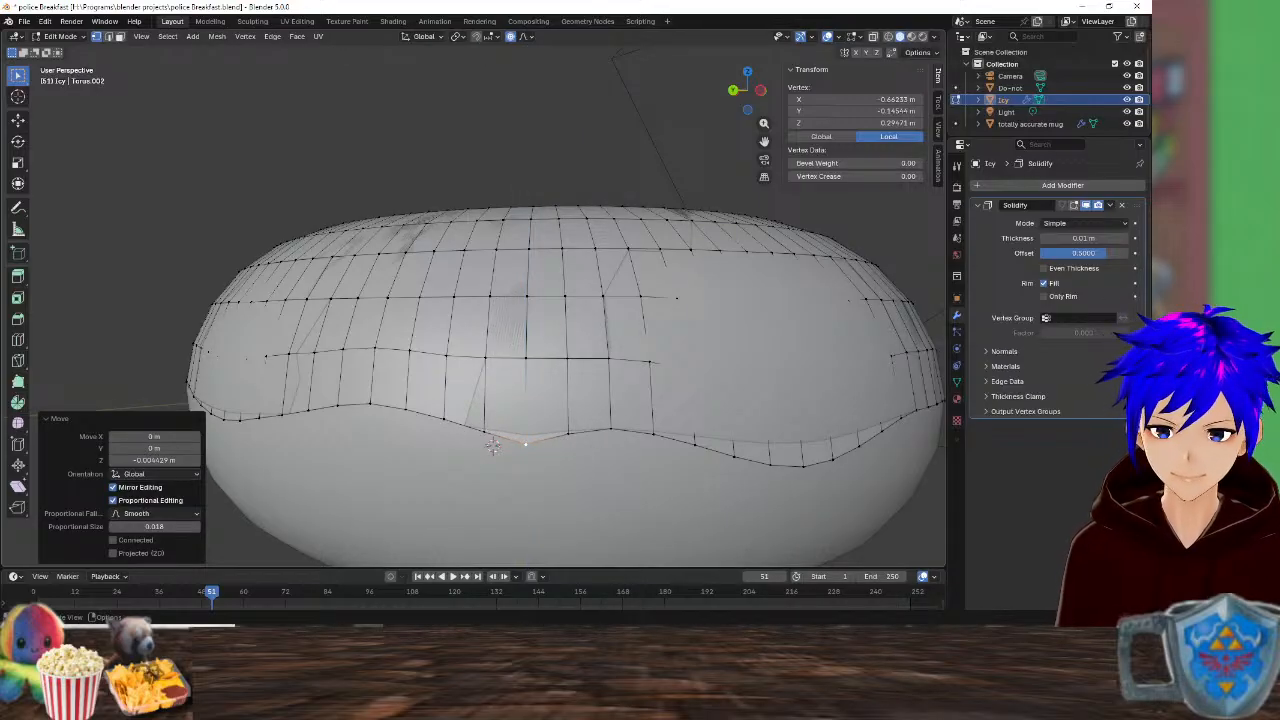
# - Collapse the icing's Solidify modifier settings and enable the modifier's display in Edit Mode
pyautogui.moveTo(493, 446); pyautogui.dragTo(268, 428, button='middle')
pyautogui.scroll(-4, 272, 430)
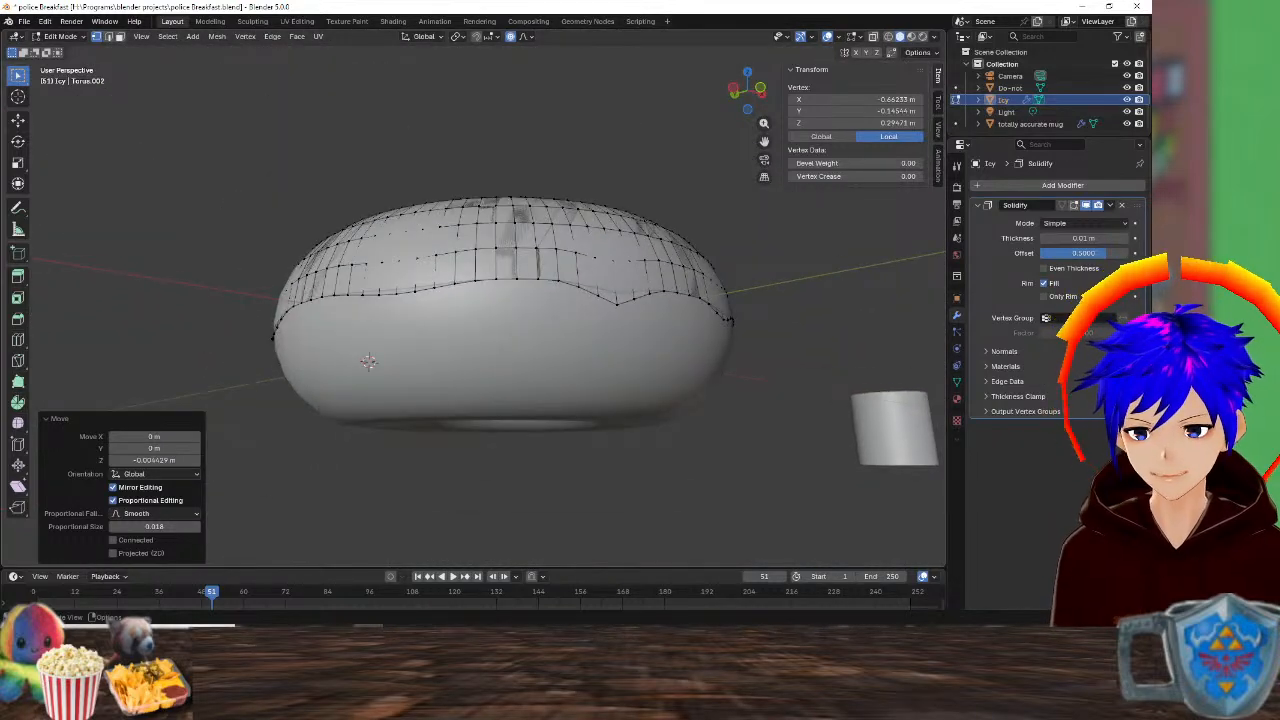
pyautogui.moveTo(368, 361); pyautogui.dragTo(397, 355, button='middle')
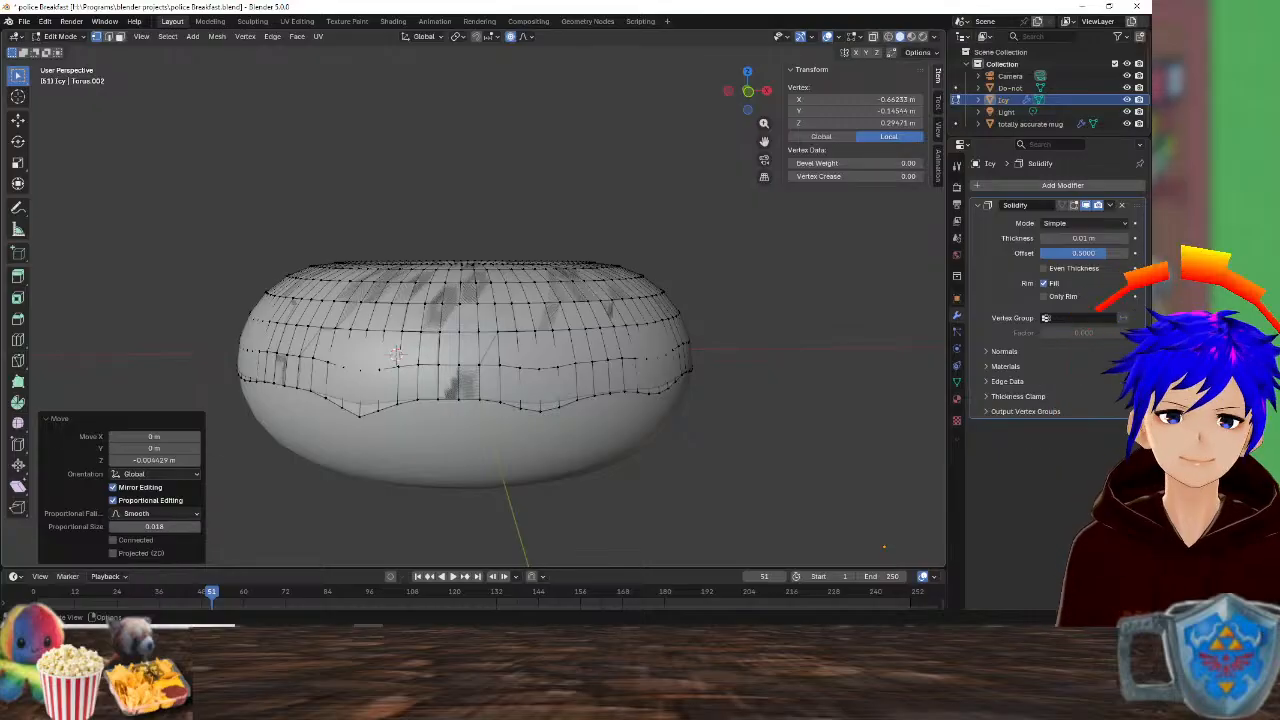
pyautogui.press('a')
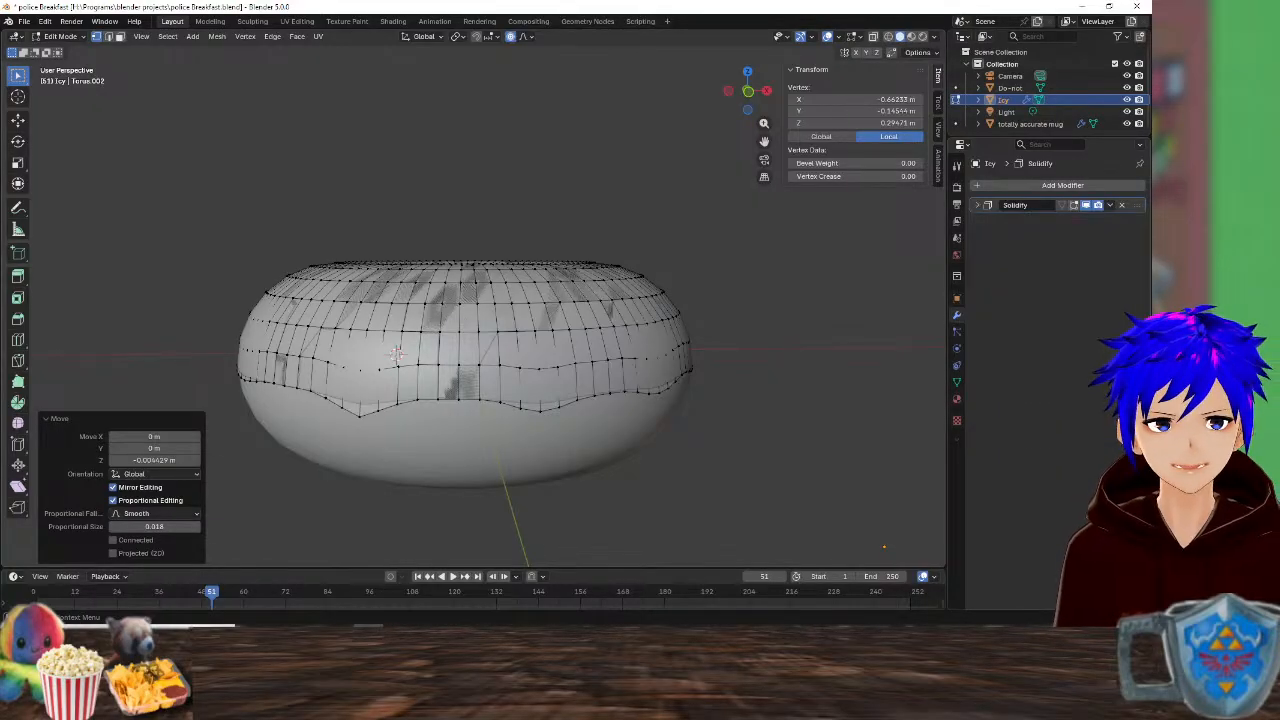
pyautogui.click(1085, 205)
pyautogui.click(1085, 205)
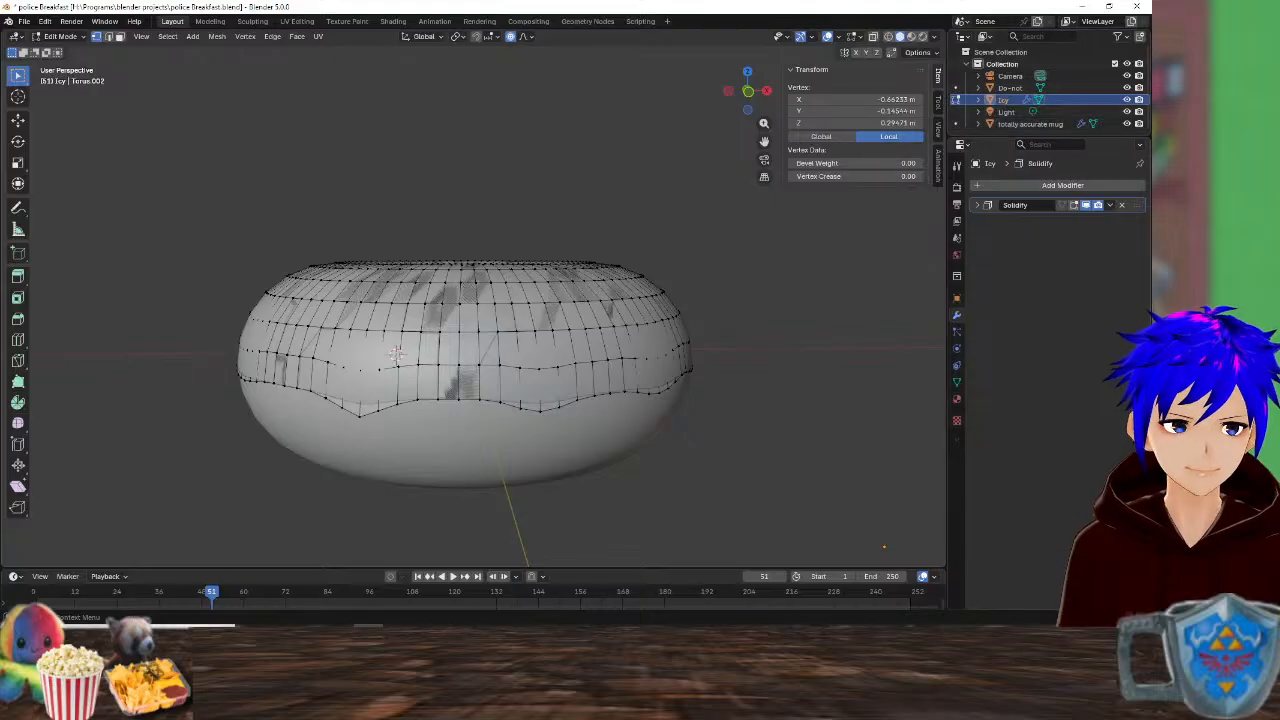
pyautogui.click(1085, 205)
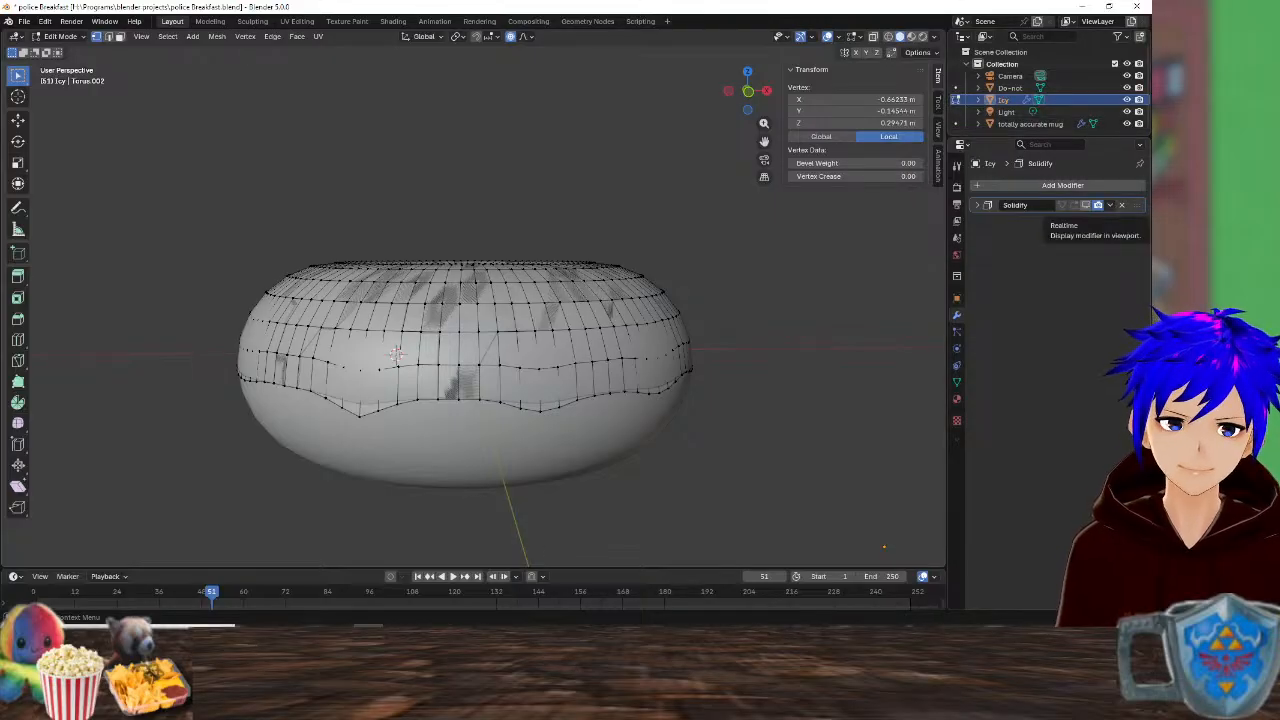
pyautogui.click(1085, 205)
pyautogui.click(1073, 205)
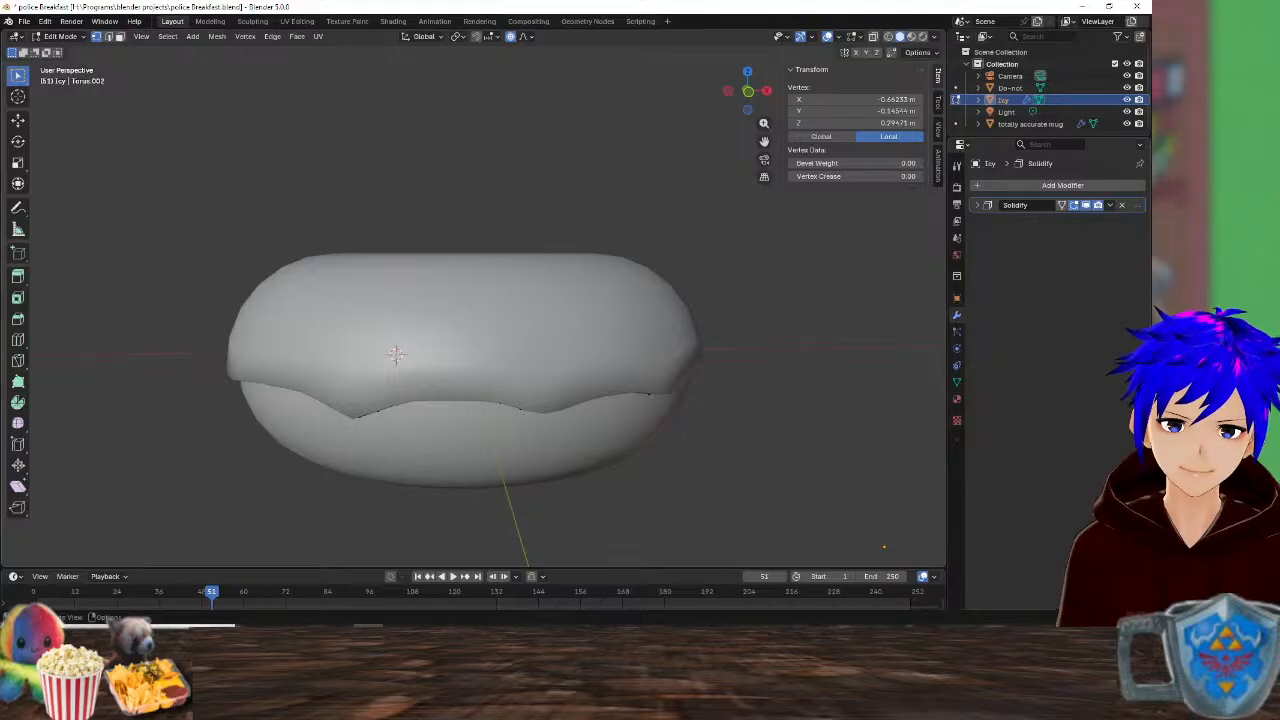
# - Examine the thickened icing and the shape of its drips from all around the donut
pyautogui.moveTo(884, 546); pyautogui.dragTo(152, 473, button='middle')
pyautogui.moveTo(560, 420); pyautogui.dragTo(320, 365, button='middle')
pyautogui.moveTo(480, 330)
pyautogui.mouseDown(button='middle')
pyautogui.moveTo(460, 436)
pyautogui.moveTo(475, 322)
pyautogui.mouseUp(button='middle')
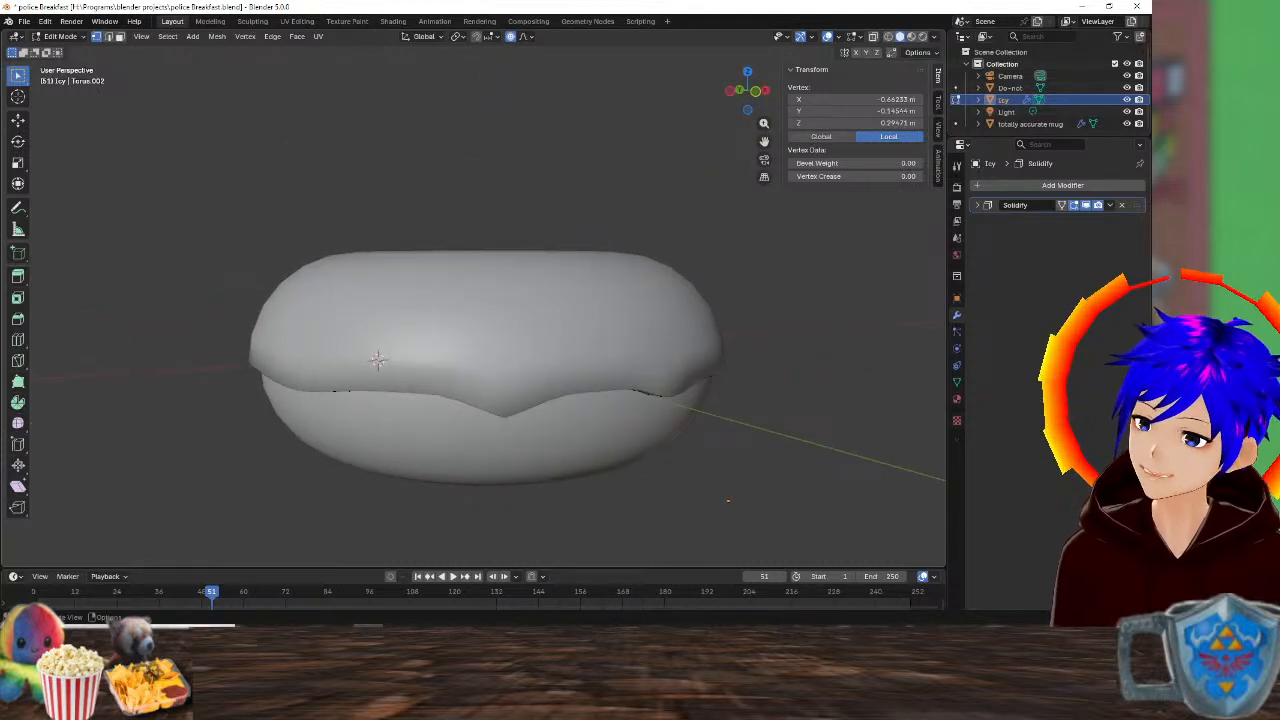
pyautogui.moveTo(600, 340); pyautogui.dragTo(308, 346, button='middle')
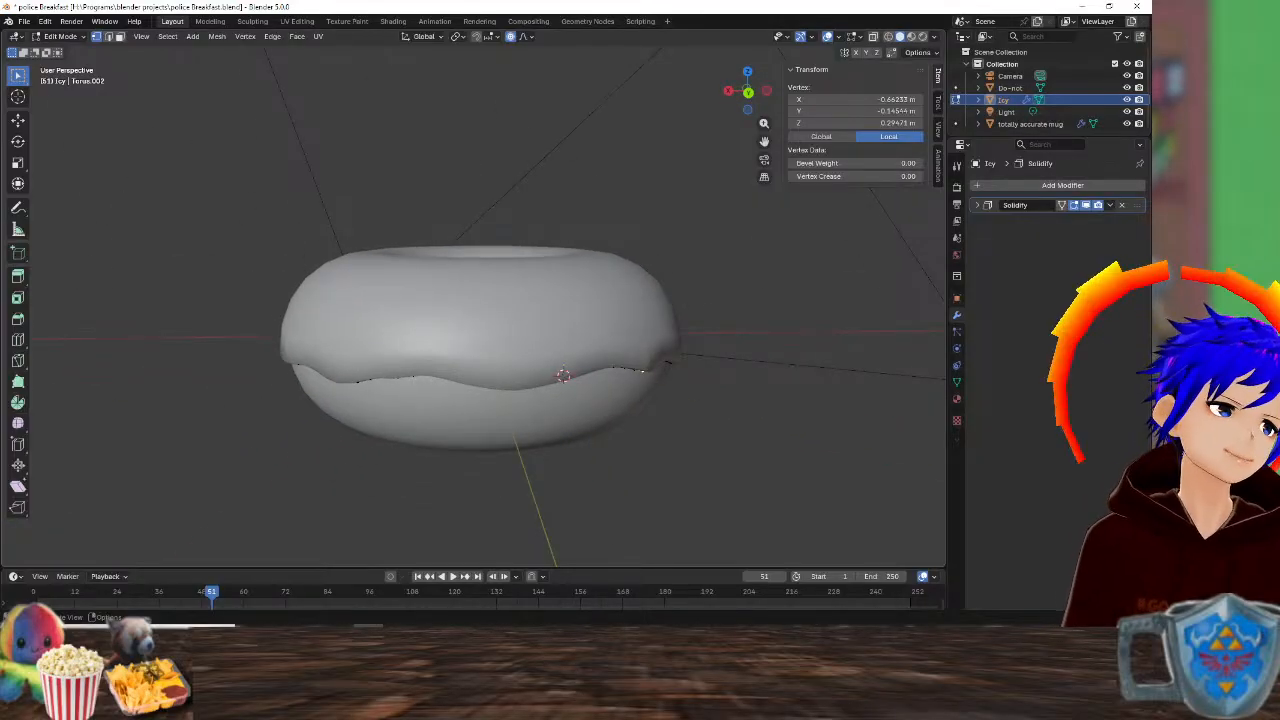
pyautogui.moveTo(600, 340); pyautogui.dragTo(455, 342, button='middle')
pyautogui.moveTo(388, 376); pyautogui.dragTo(563, 377, button='middle')
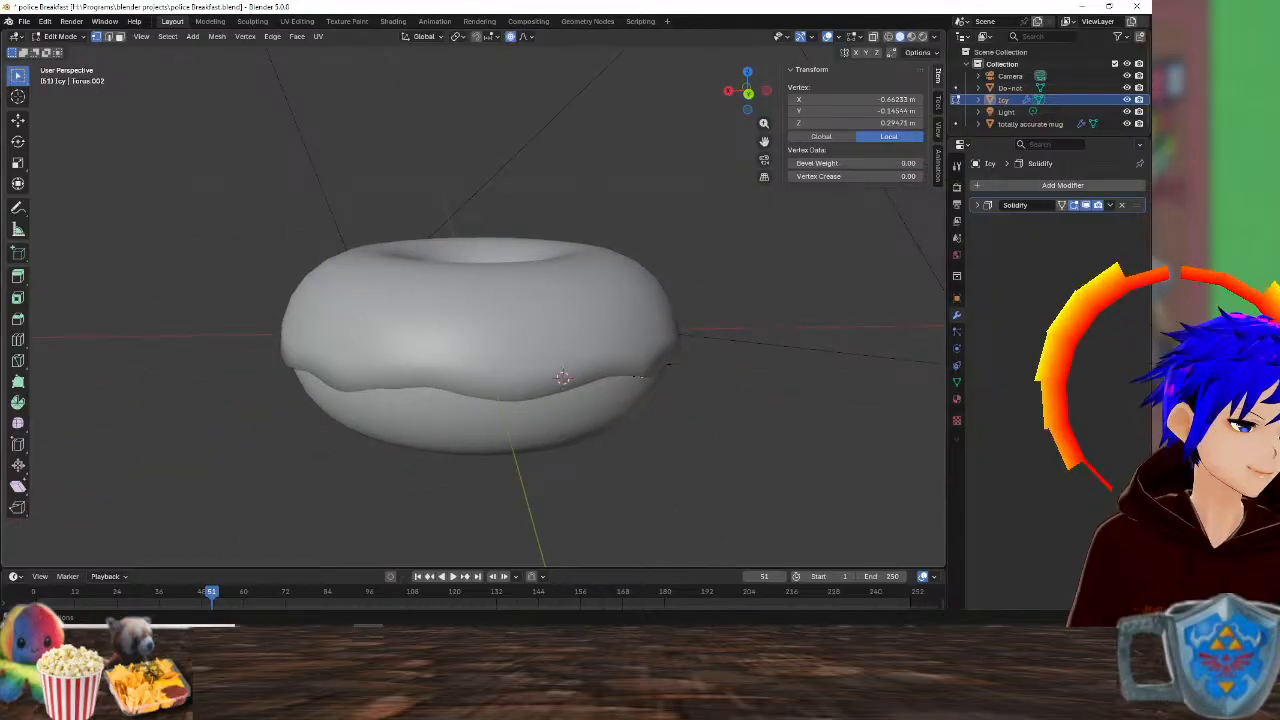
pyautogui.scroll(-2, 563, 377)
pyautogui.scroll(2, 563, 377)
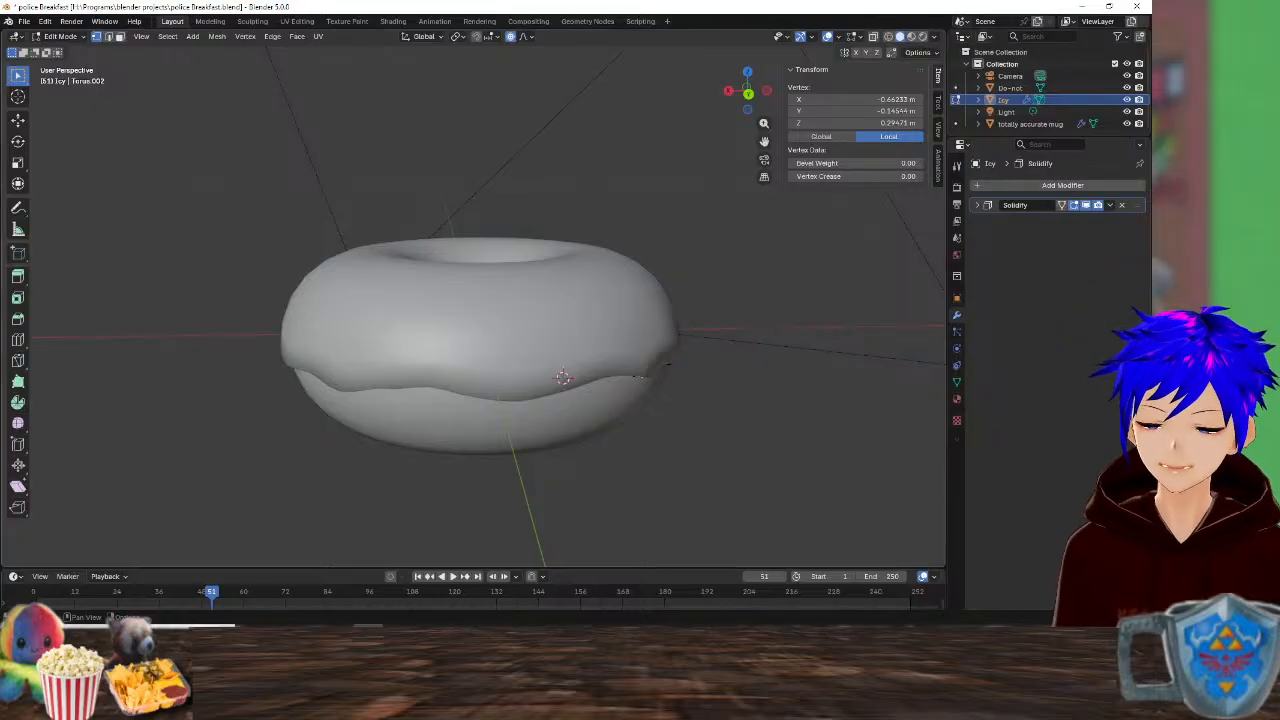
# - Switch to the Blender Basic Organic Modelling Tutorial (Donut Part 3) video and watch the section on adding randomness to the icing
pyautogui.moveTo(338, 625)
pyautogui.click(400, 585)
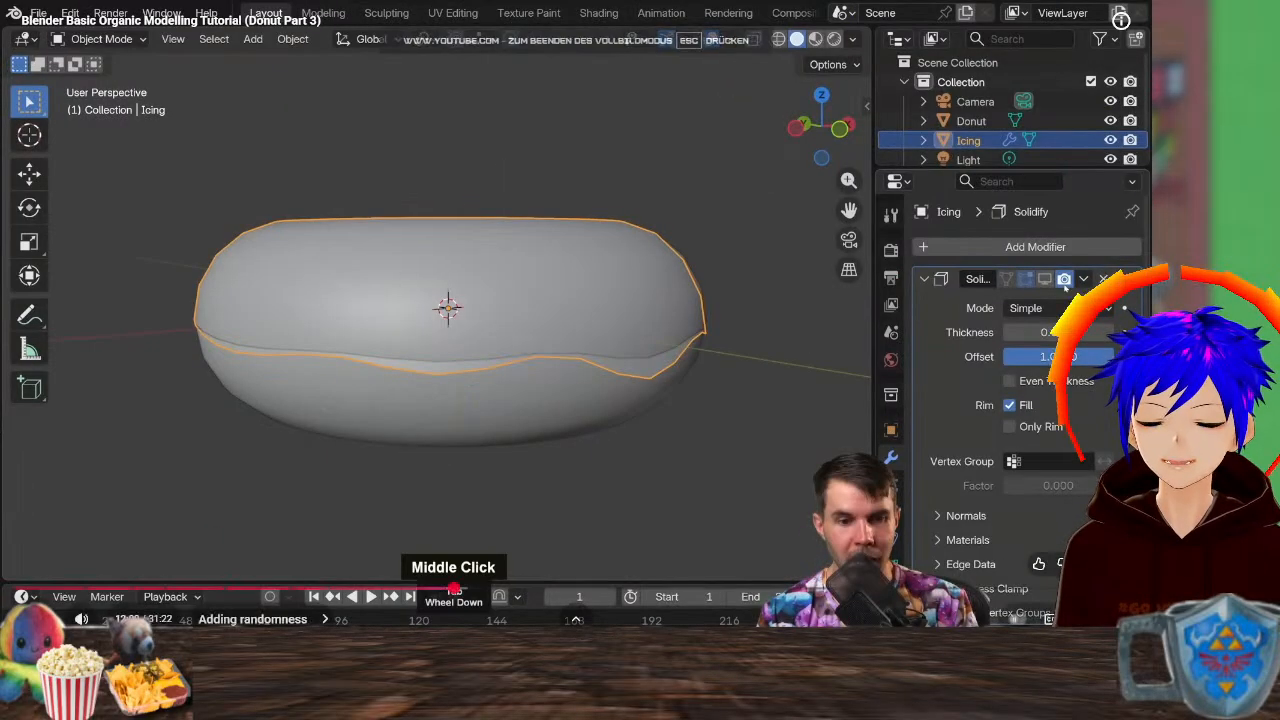
pyautogui.press('space')
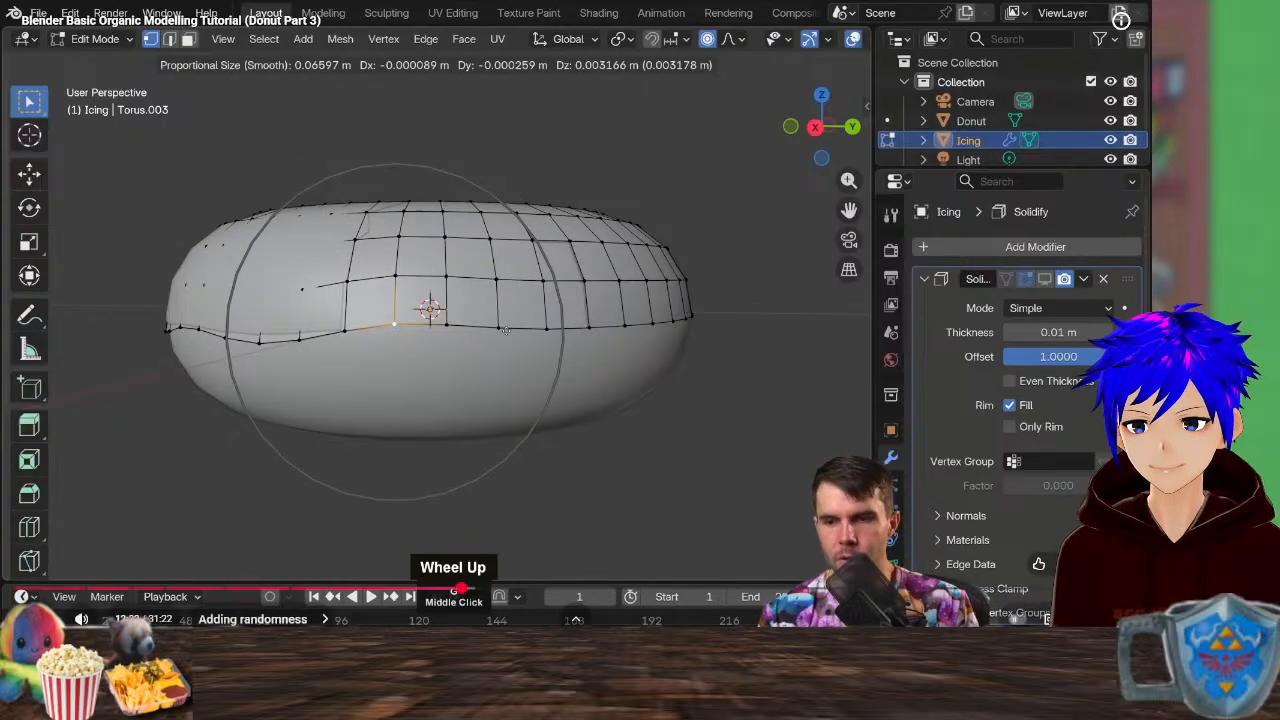
pyautogui.press('space')
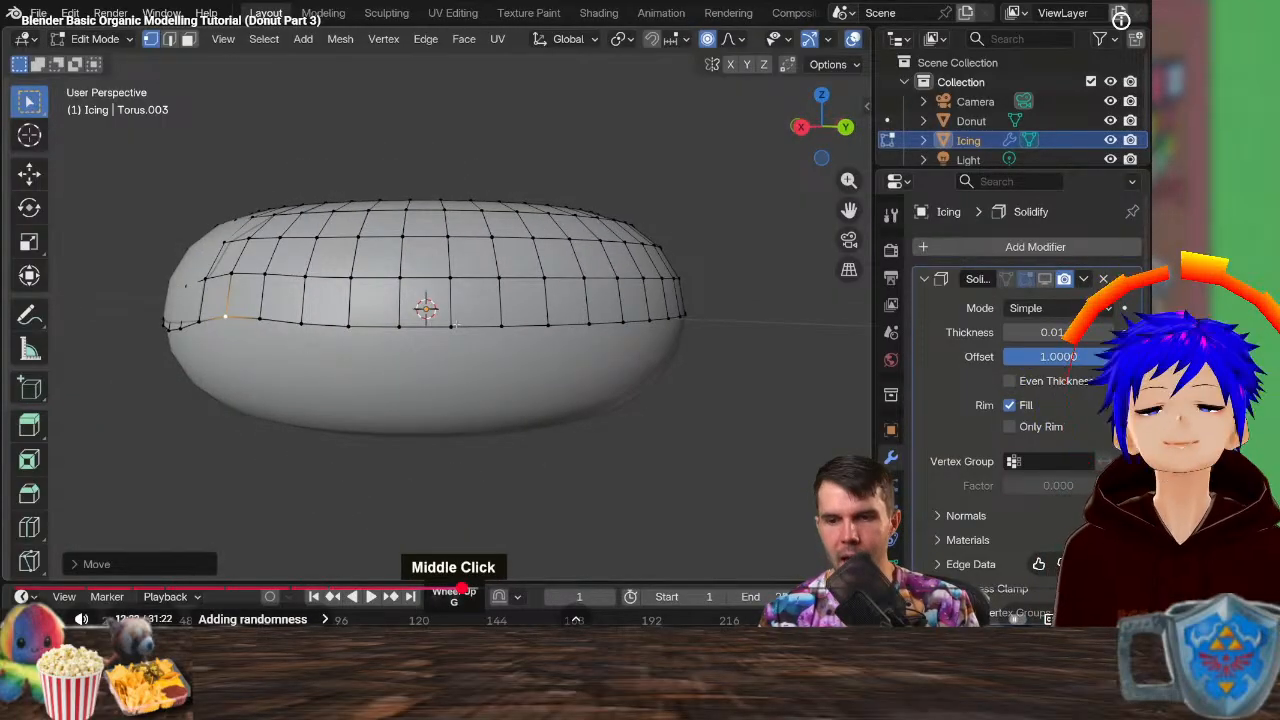
pyautogui.press('space')
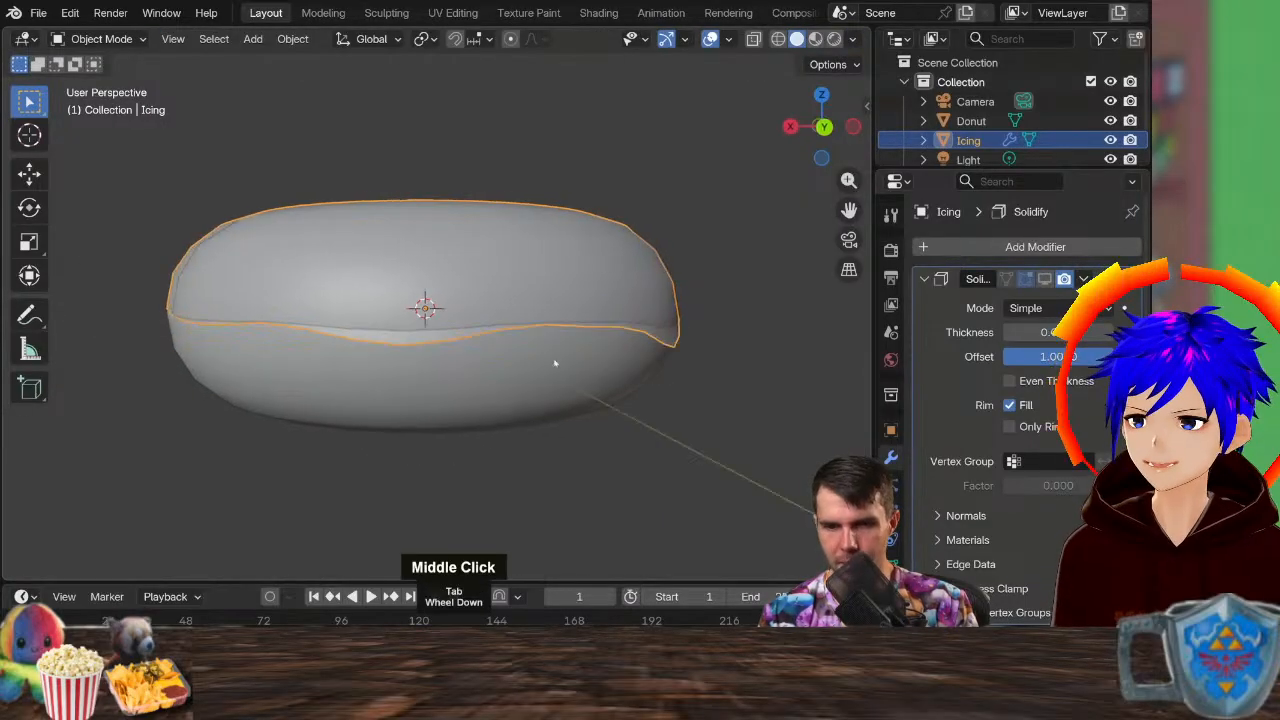
pyautogui.scroll(-2, 374, 351)
pyautogui.moveTo(374, 351); pyautogui.dragTo(457, 369, button='middle')
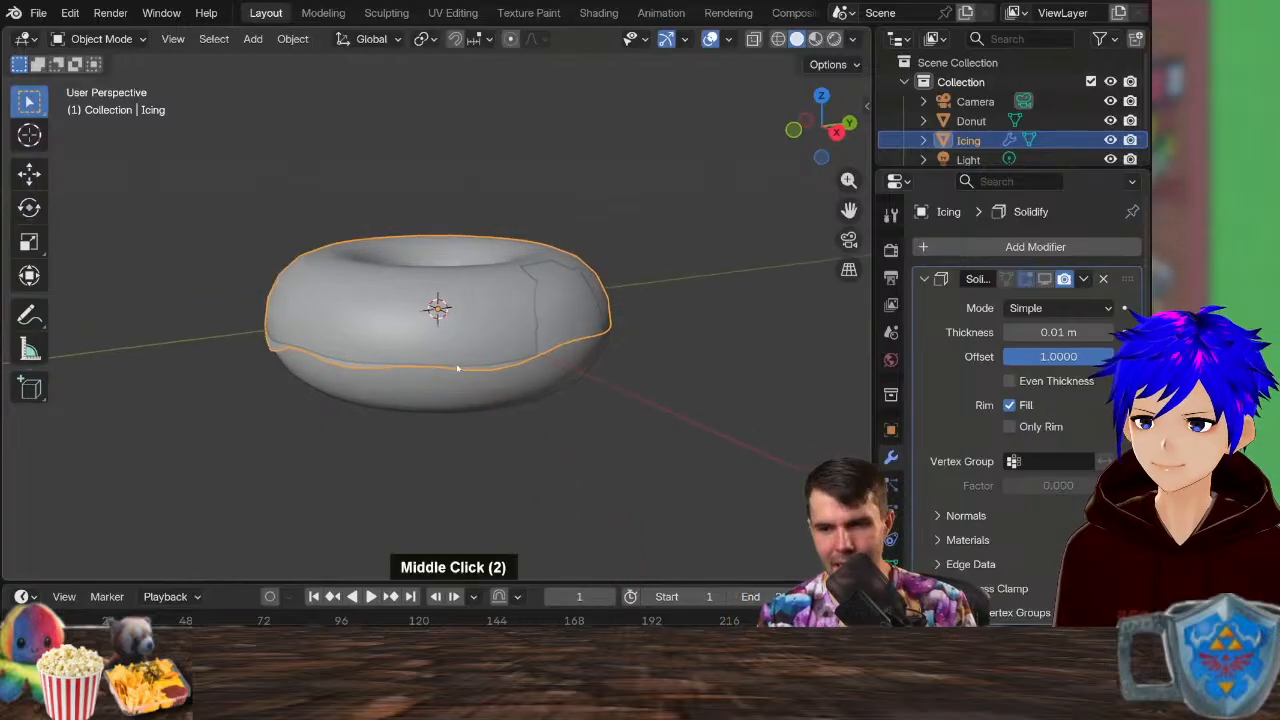
# - Examine the rim of the tutorial donut's icing from several sides, comparing Edit Mode, Object Mode and the thickened result
pyautogui.moveTo(794, 303); pyautogui.dragTo(835, 341, button='middle')
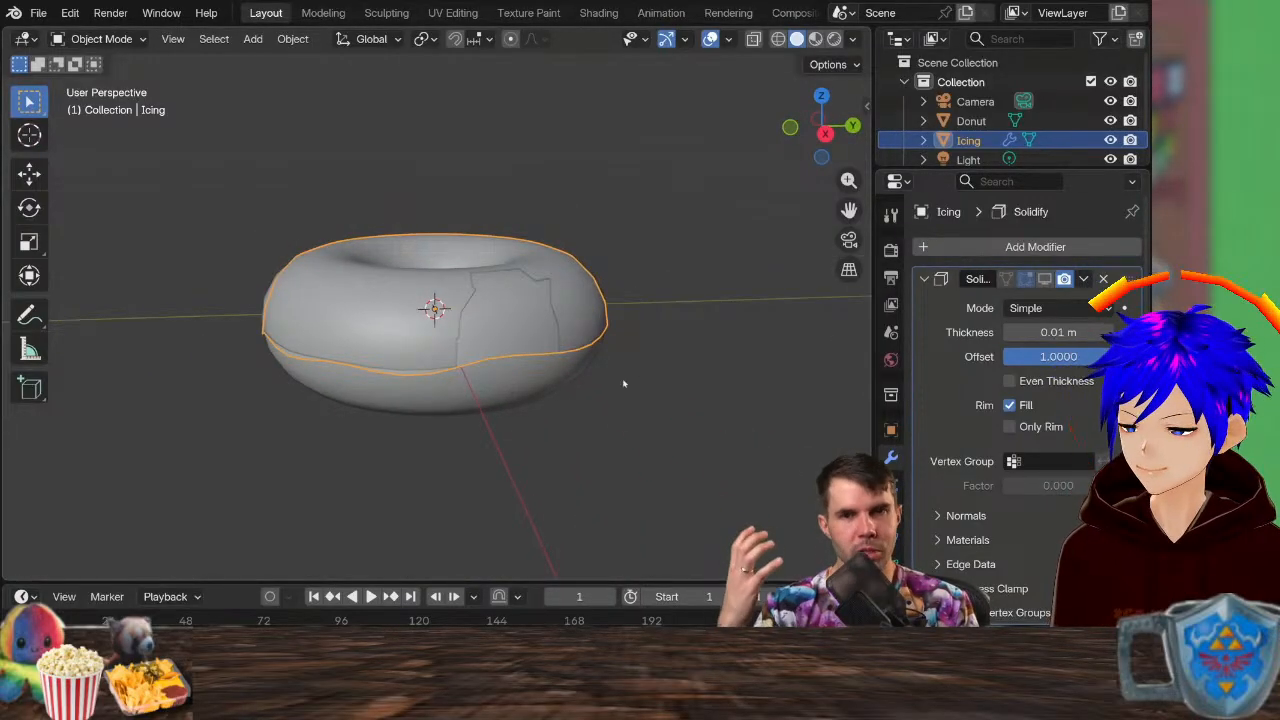
pyautogui.moveTo(640, 375); pyautogui.dragTo(578, 346, button='middle')
pyautogui.scroll(1, 578, 346)
pyautogui.press('Tab')
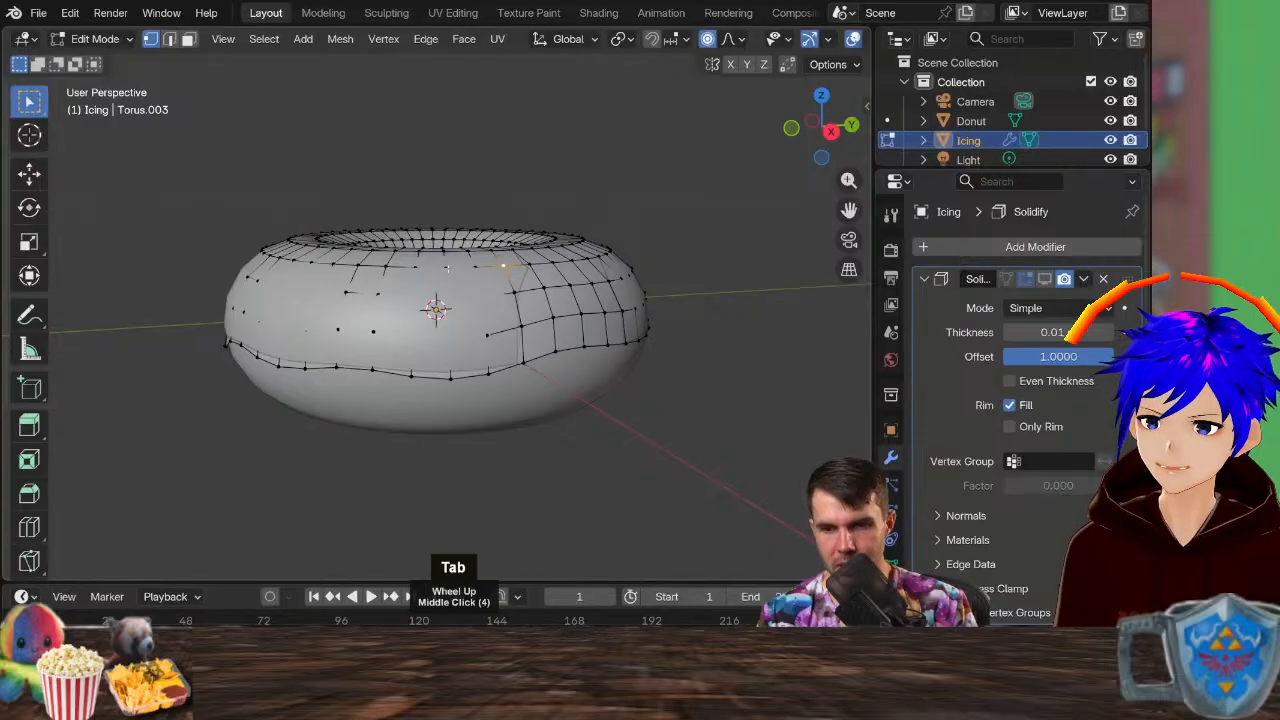
pyautogui.press('Tab')
pyautogui.press('Tab')
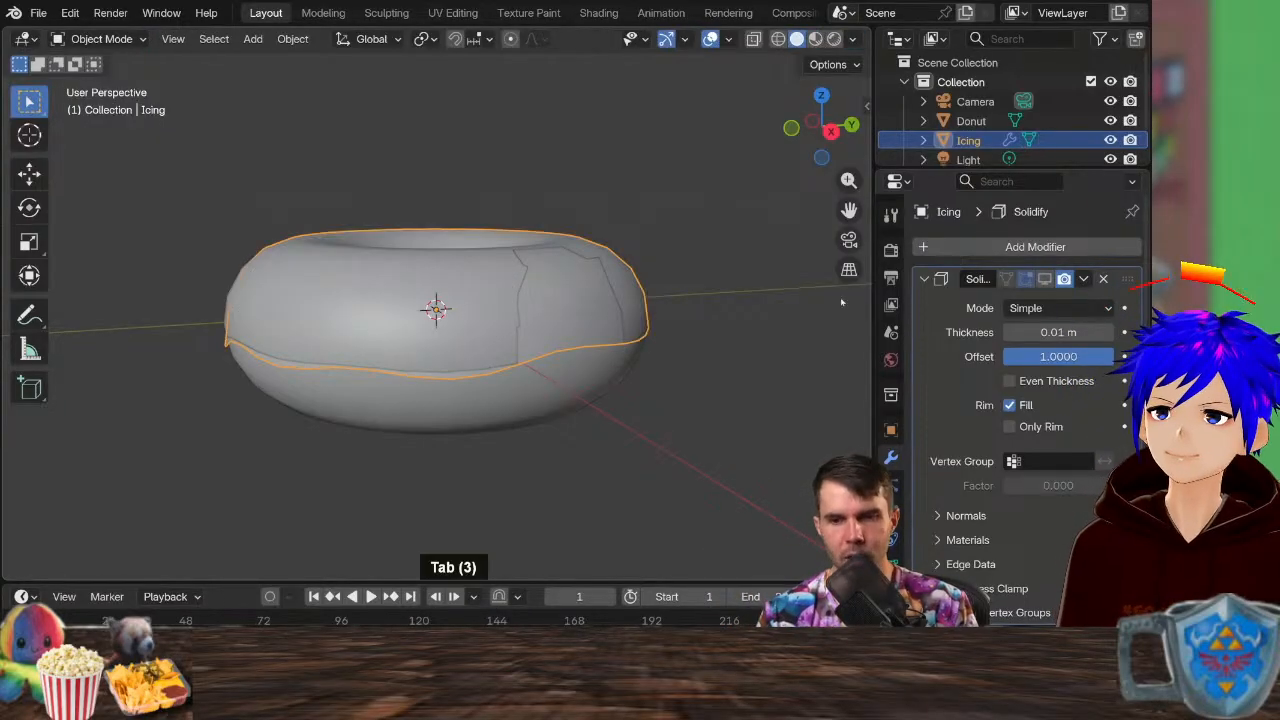
pyautogui.moveTo(495, 400); pyautogui.dragTo(453, 332, button='middle')
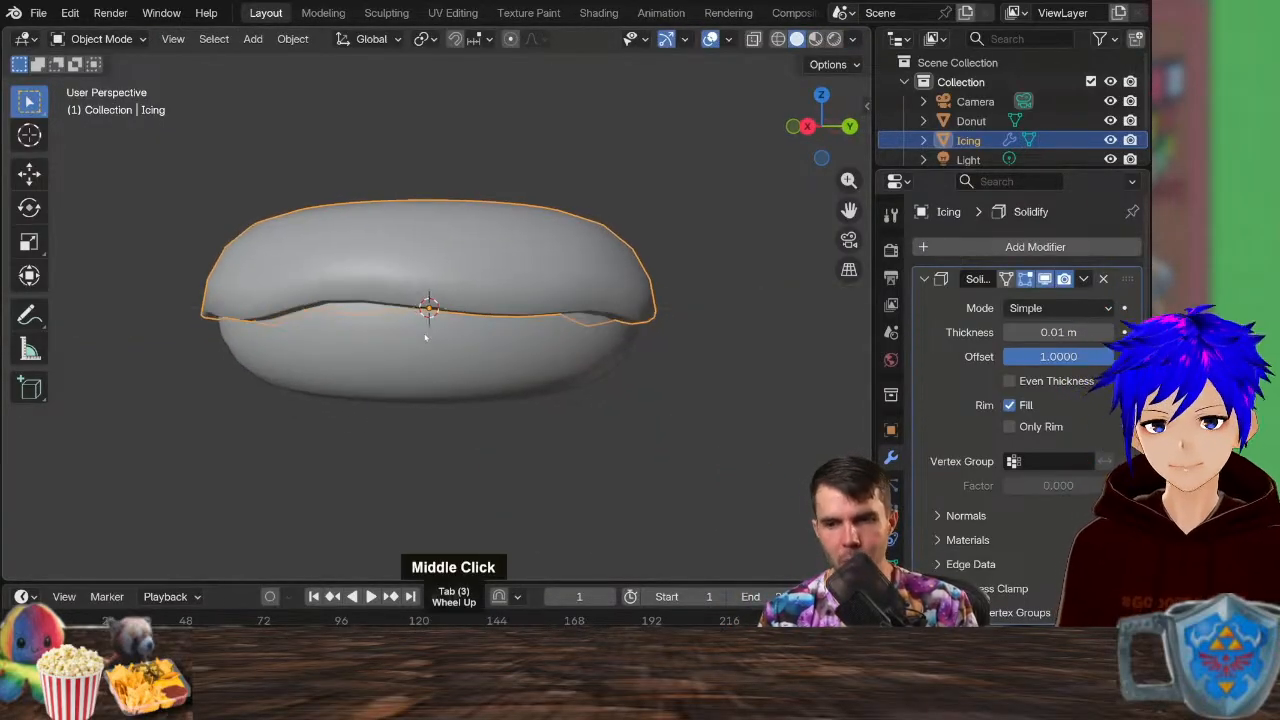
pyautogui.hotkey('alt', 'a')
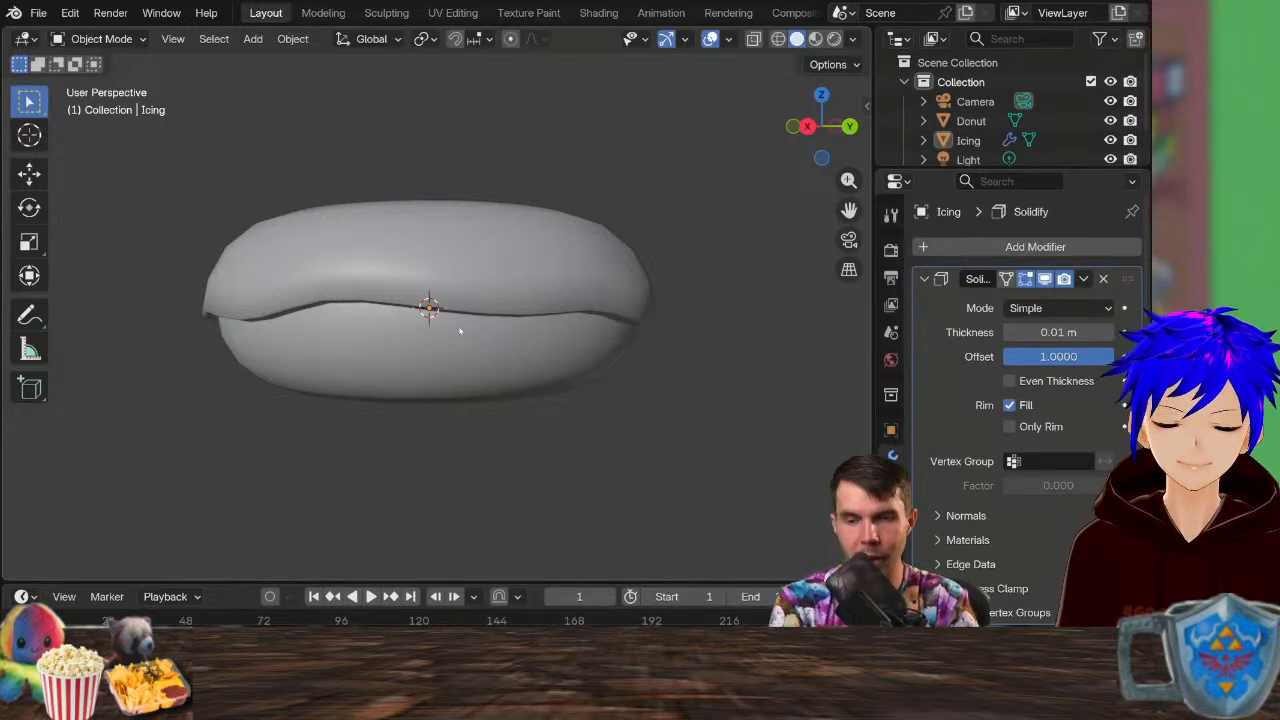
pyautogui.moveTo(514, 336); pyautogui.dragTo(418, 318, button='middle')
pyautogui.click(522, 307)
pyautogui.scroll(2, 491, 320)
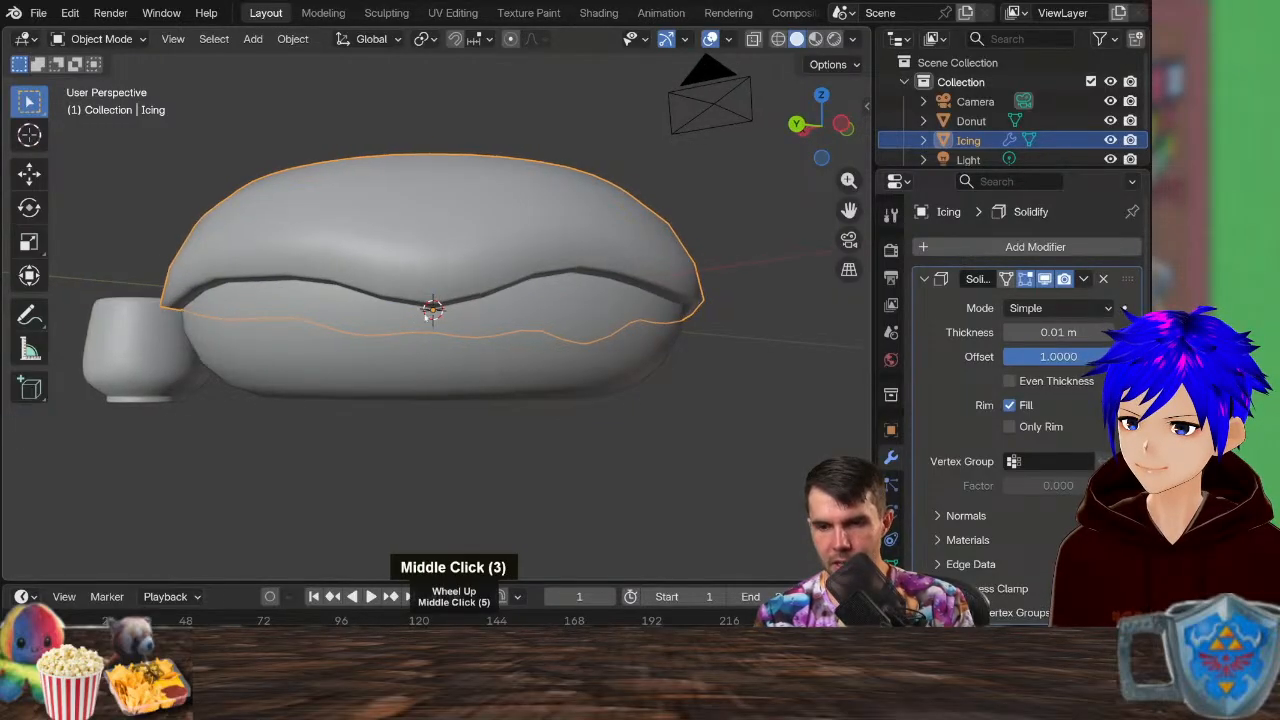
# - Enter Edit Mode on the tutorial donut's icing and hide the effect of its Solidify modifier
pyautogui.press('Tab')
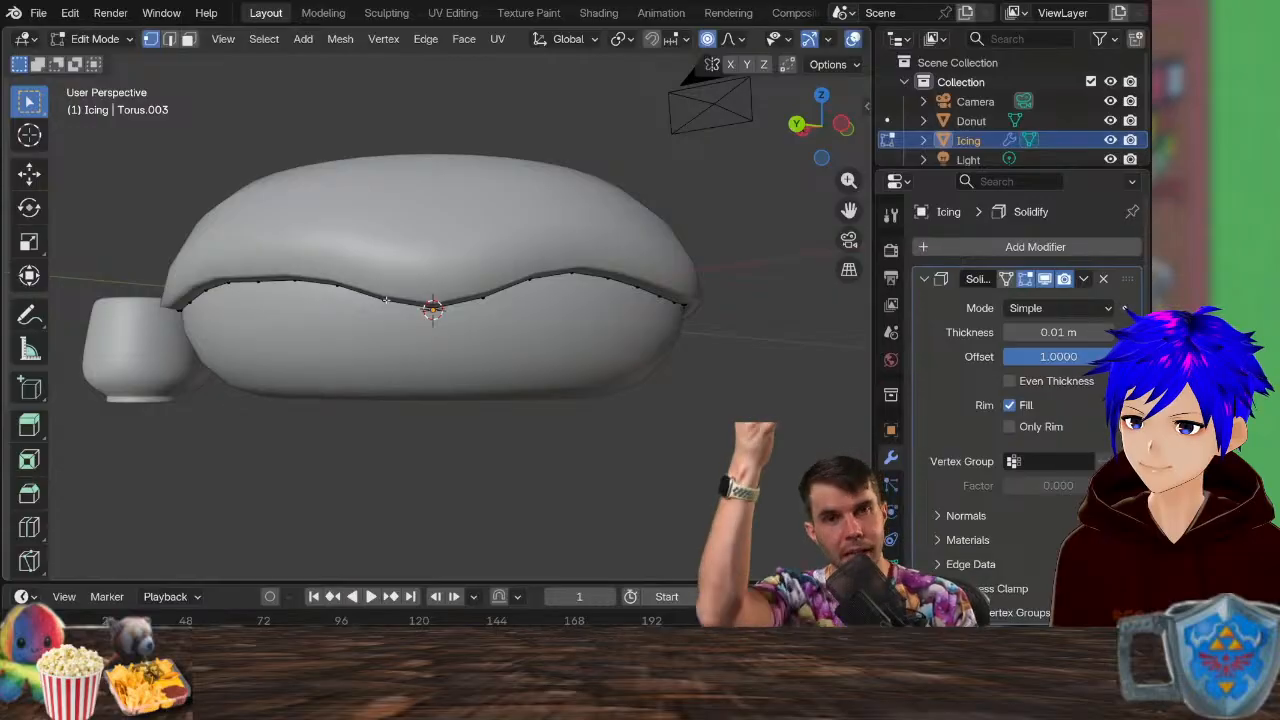
pyautogui.doubleClick(452, 301)
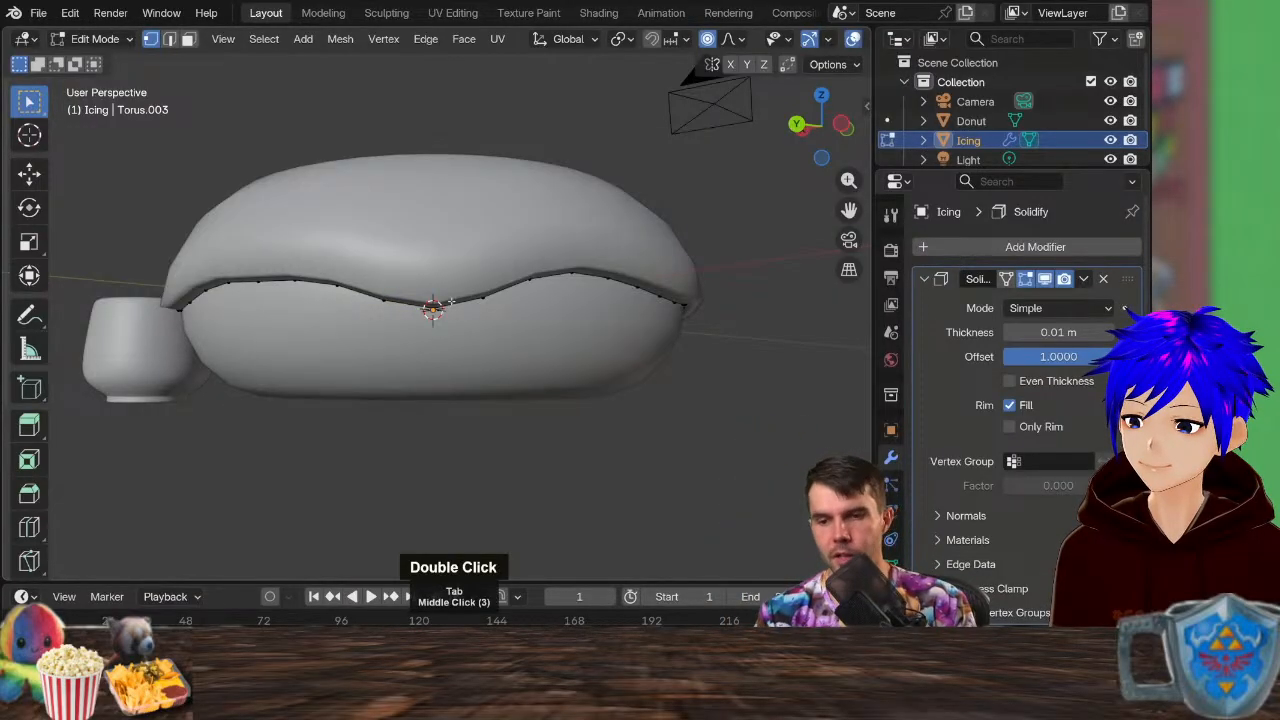
pyautogui.moveTo(452, 301); pyautogui.dragTo(495, 301, button='middle')
pyautogui.click(1025, 279)
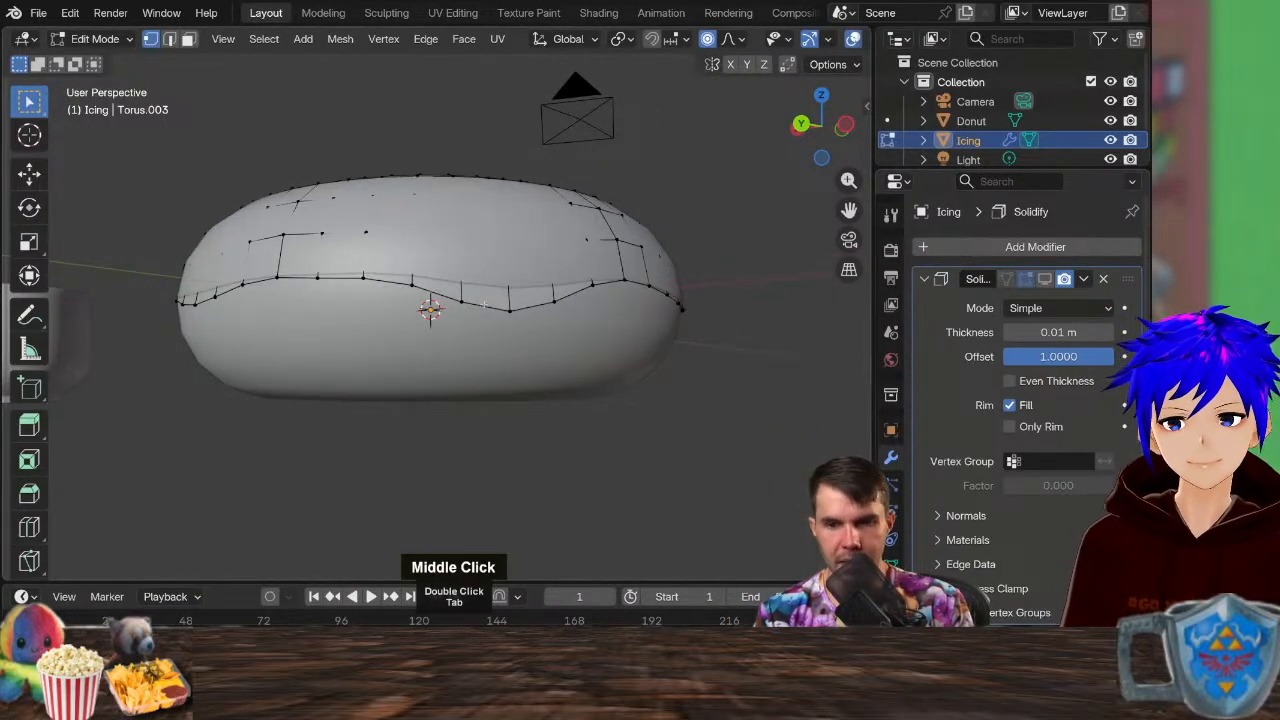
# - Try to form a drip by pulling the lowest rim vertex about 0.03 m down with proportional editing, and inspect its shape
pyautogui.click(509, 310)
pyautogui.press('g')
pyautogui.scroll(-2, 509, 362)
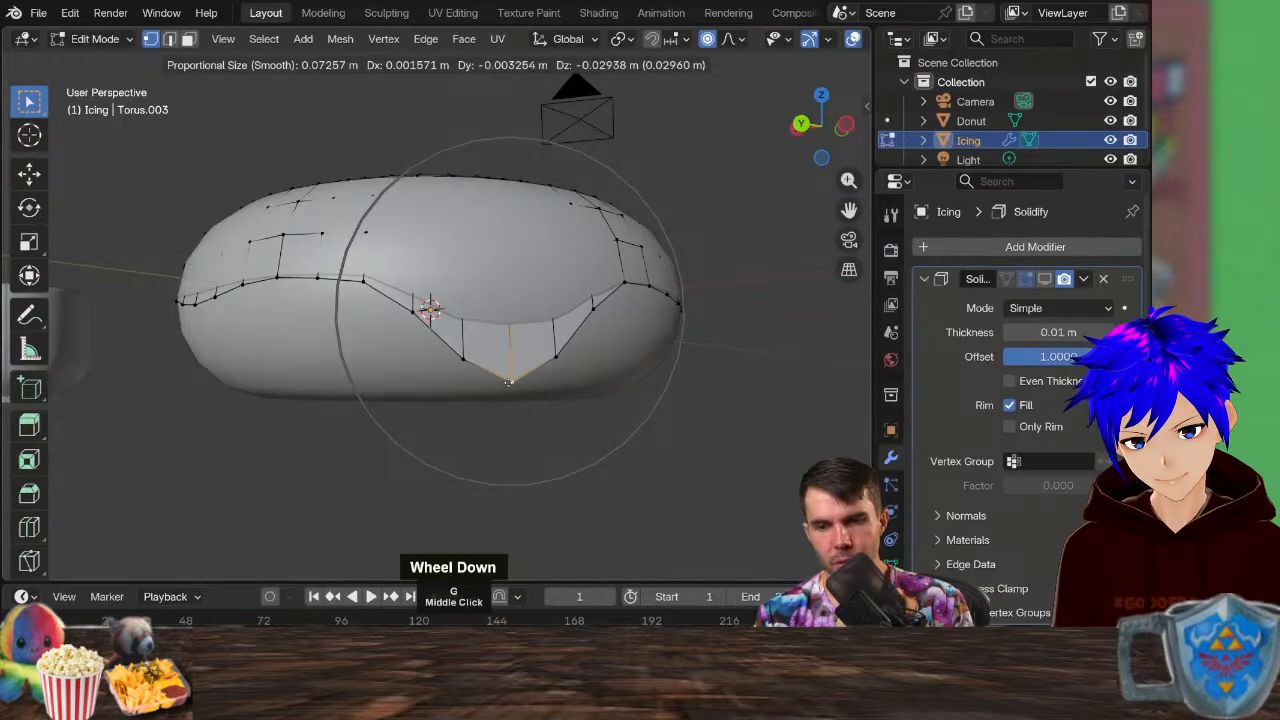
pyautogui.scroll(6, 508, 380)
pyautogui.press('Tab')
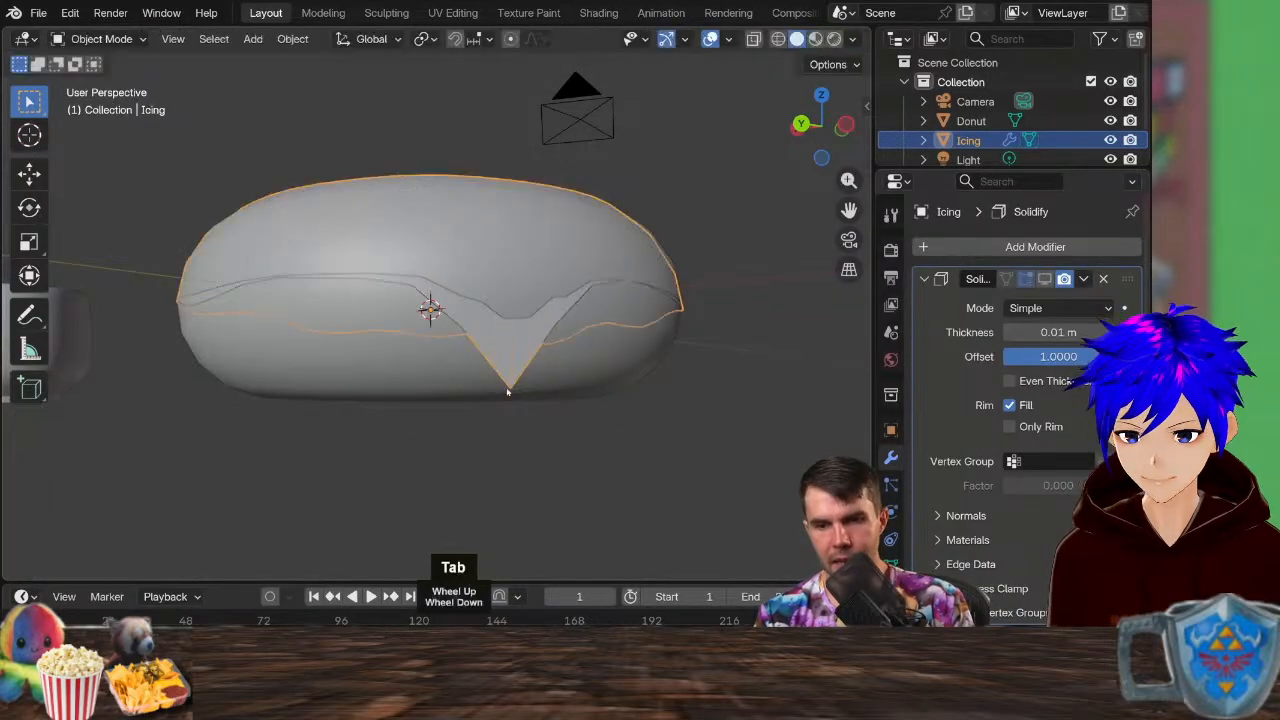
pyautogui.moveTo(701, 337); pyautogui.dragTo(569, 423, button='middle')
pyautogui.scroll(-4, 569, 423)
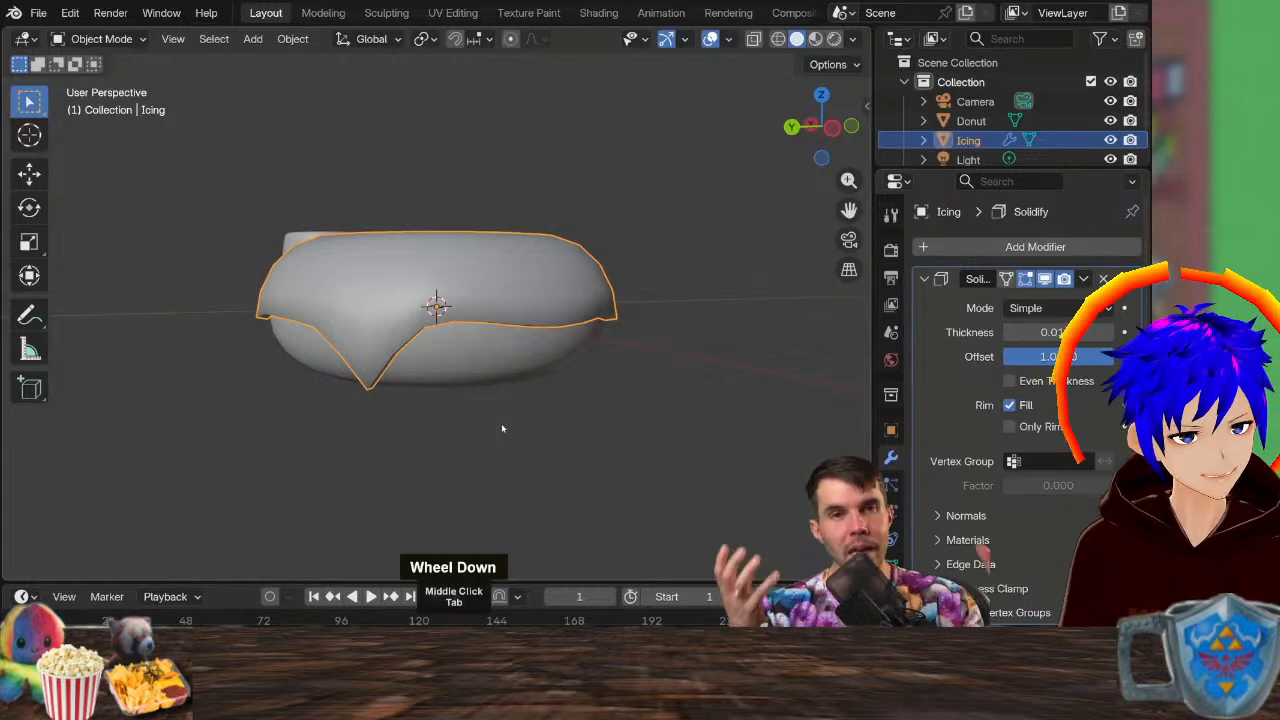
# - Undo the proportional pull of the rim vertex and return to Edit Mode
pyautogui.hotkey('ctrl', 'z')
pyautogui.hotkey('ctrl', 'z')
pyautogui.hotkey('ctrl', 'z')
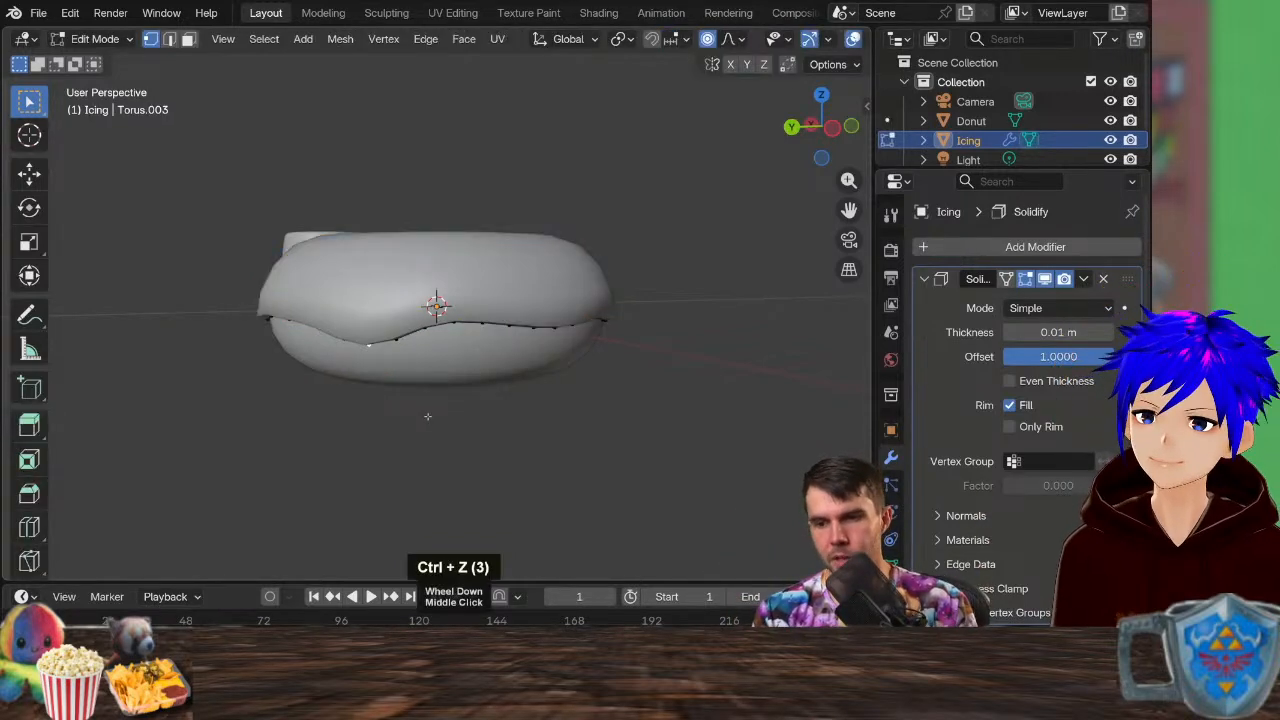
# - Try to form the drip by extruding the single lowest rim vertex downward, and inspect it in Object Mode
pyautogui.scroll(2, 548, 384)
pyautogui.moveTo(453, 399); pyautogui.dragTo(466, 340, button='middle')
pyautogui.scroll(1, 473, 349)
pyautogui.press('e')
pyautogui.click(466, 385)
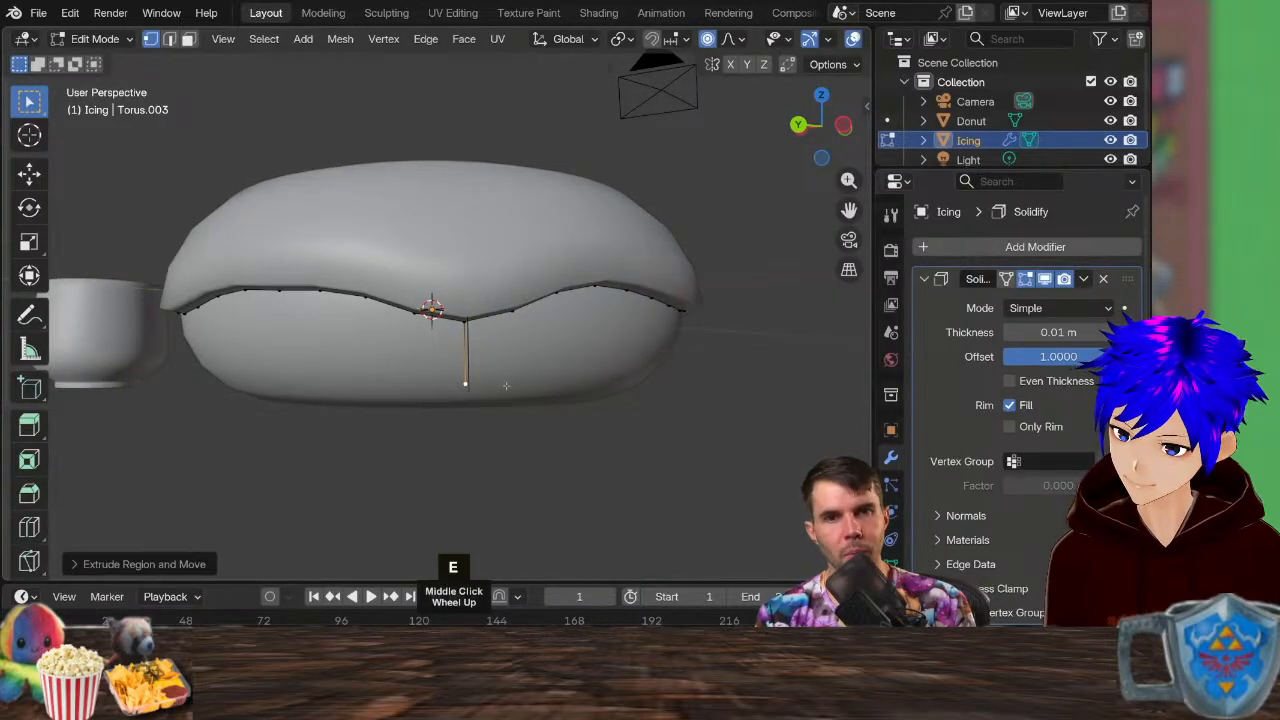
pyautogui.press('Tab')
pyautogui.moveTo(466, 386); pyautogui.dragTo(587, 387, button='middle')
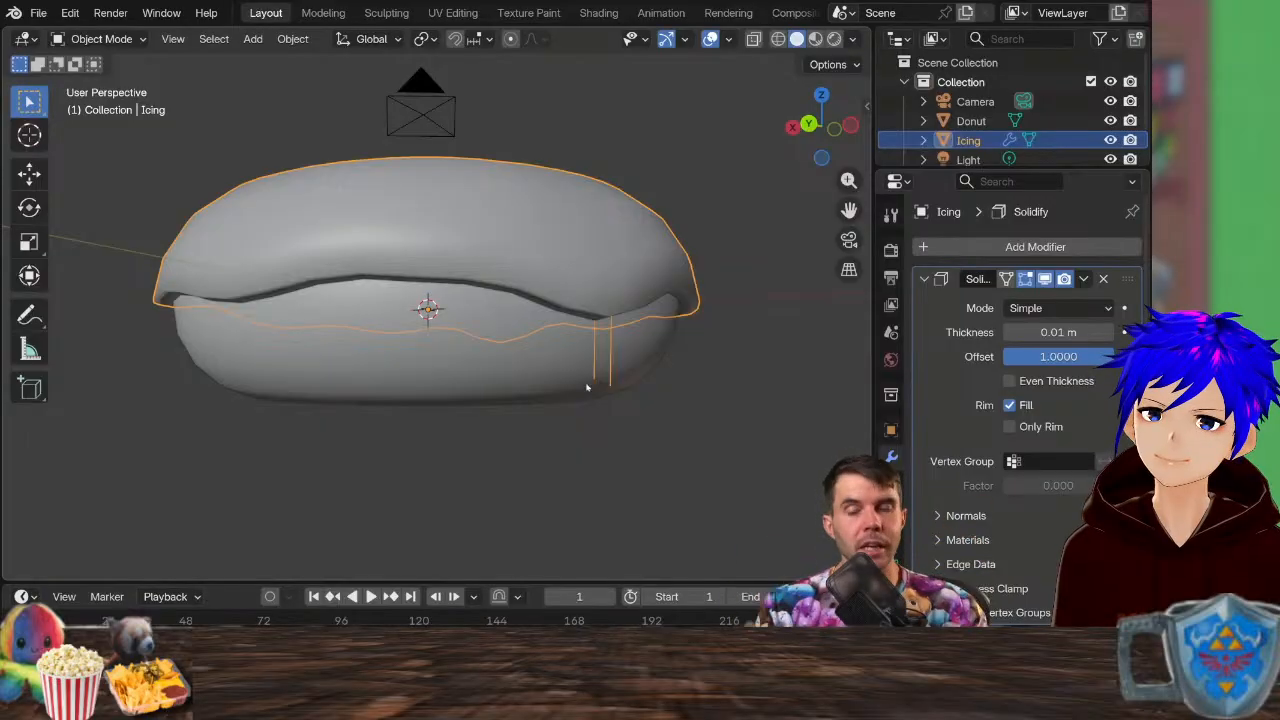
# - Undo the single-vertex extrusion on the icing's rim
pyautogui.press('Tab')
pyautogui.hotkey('ctrl', 'z')
pyautogui.hotkey('ctrl', 'z')
pyautogui.hotkey('ctrl', 'z')
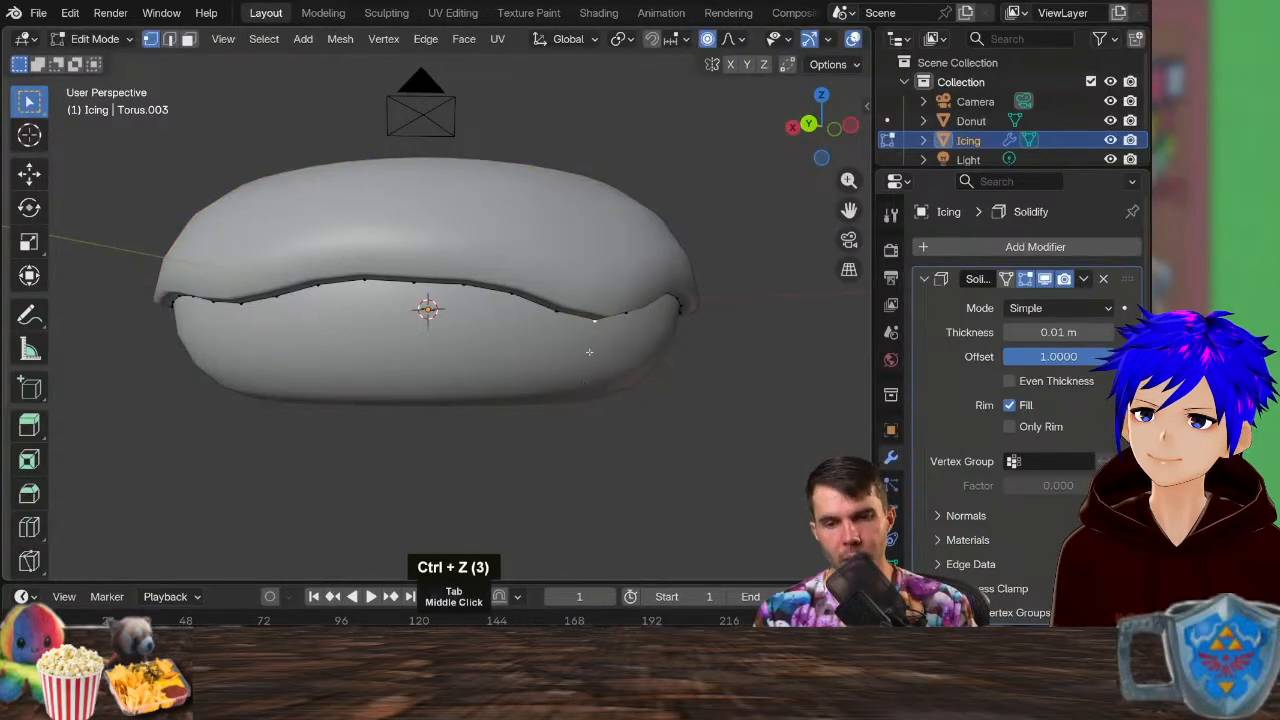
# - Extrude two adjacent vertices at the rim's low point about 0.023 m down along global Z and check the drip in Object Mode
pyautogui.keyDown('shift'); pyautogui.click(556, 311); pyautogui.keyUp('shift')
pyautogui.moveTo(595, 320); pyautogui.dragTo(451, 336, button='middle')
pyautogui.press('e')
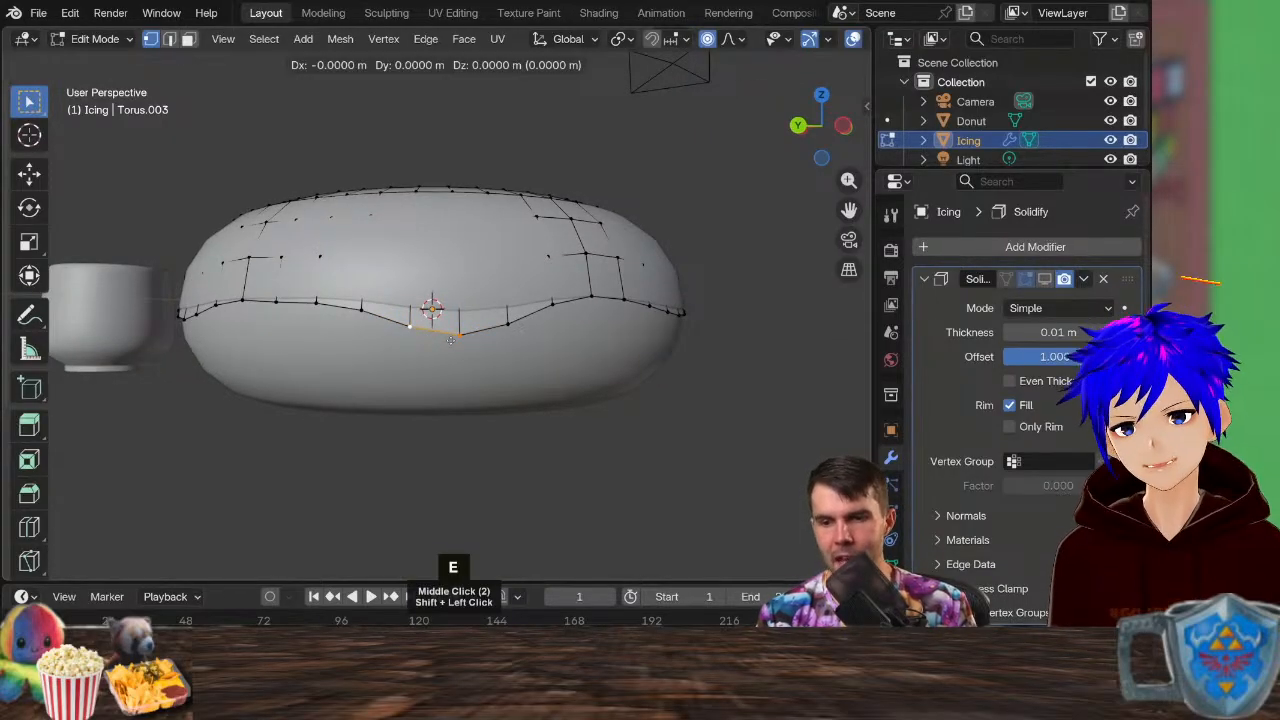
pyautogui.press('z')
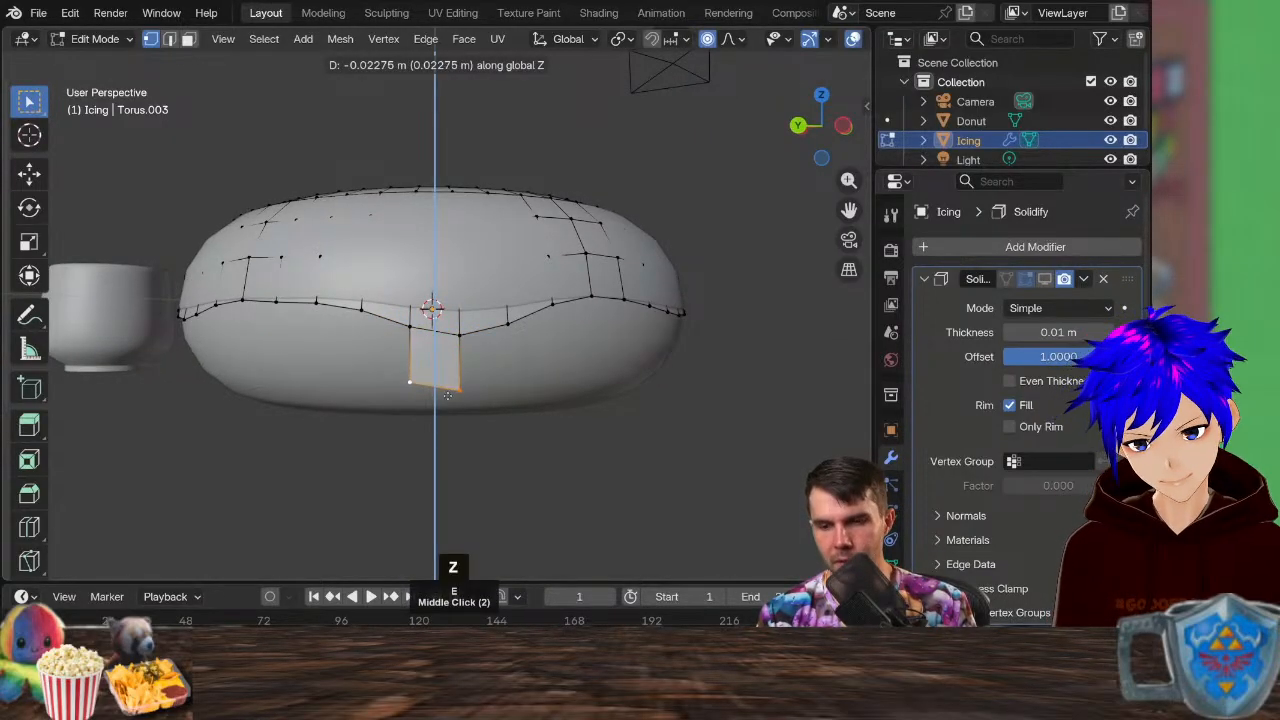
pyautogui.click(447, 395)
pyautogui.press('Tab')
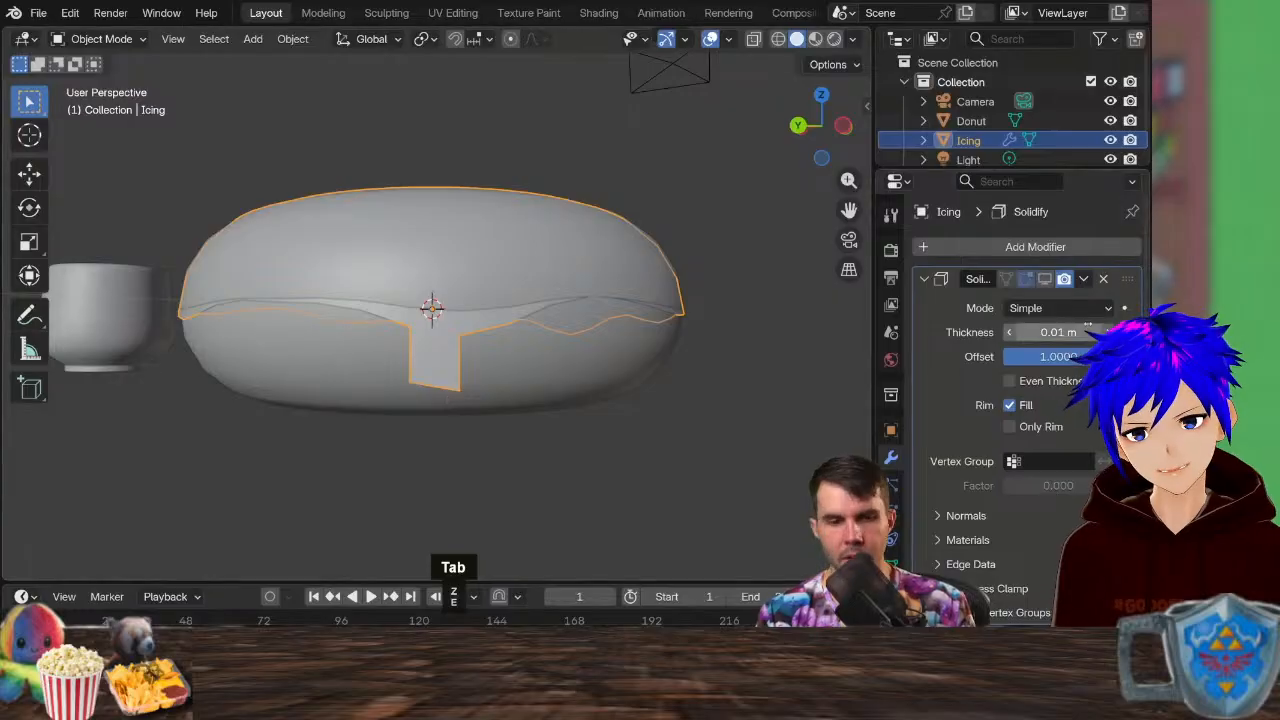
pyautogui.moveTo(524, 443); pyautogui.dragTo(555, 447, button='middle')
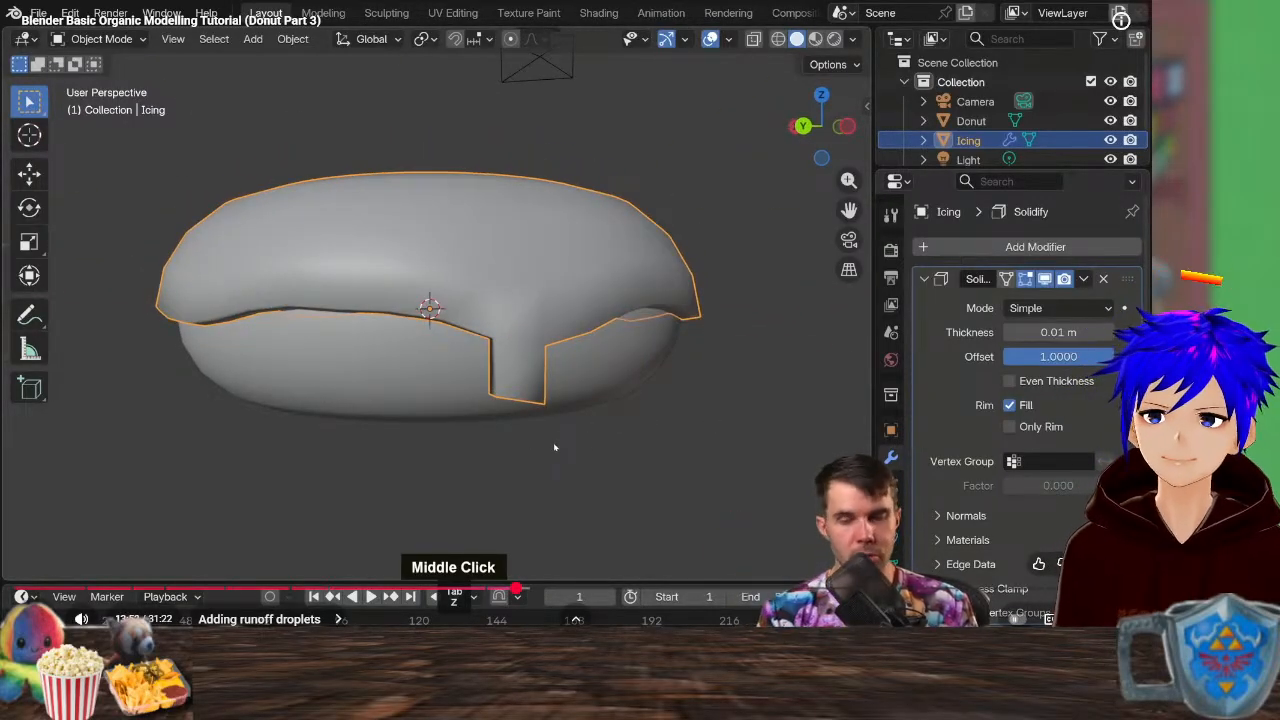
pyautogui.moveTo(563, 357); pyautogui.dragTo(629, 353, button='middle')
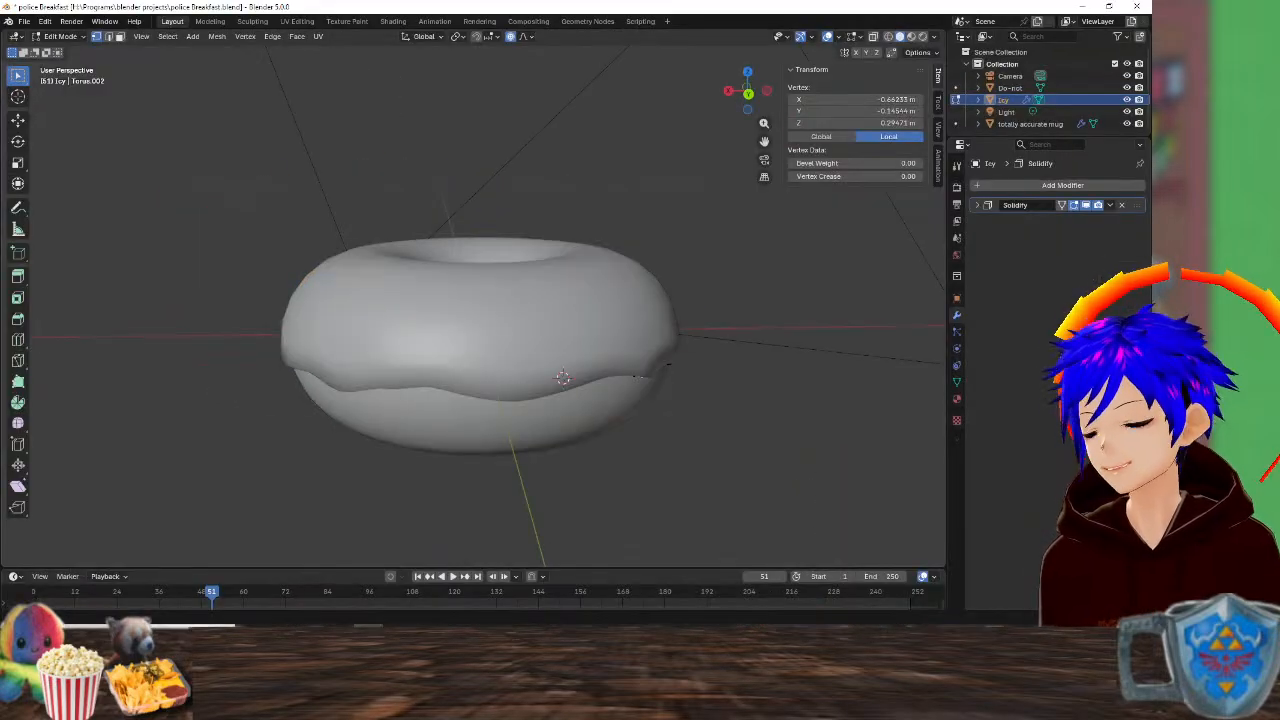
# - In the police Breakfast file, turn off the viewport display of the Icy object's Solidify modifier
pyautogui.moveTo(563, 378); pyautogui.dragTo(525, 346, button='middle')
pyautogui.scroll(2, 506, 380)
pyautogui.moveTo(581, 421); pyautogui.dragTo(562, 400, button='middle')
pyautogui.click(1086, 205)
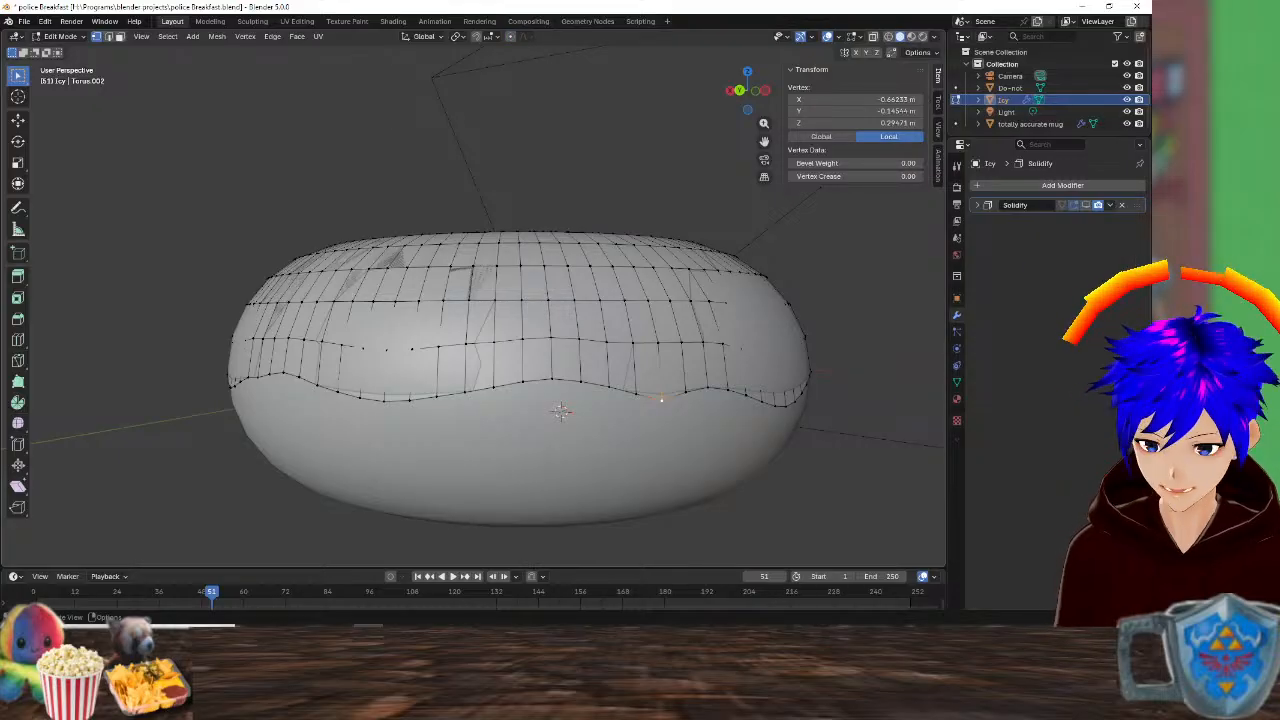
# - Add the neighbouring low-point rim vertex to the selection and extrude the pair about 0.018 m down along global Z
pyautogui.keyDown('ctrl'); pyautogui.click(635, 395); pyautogui.keyUp('ctrl')
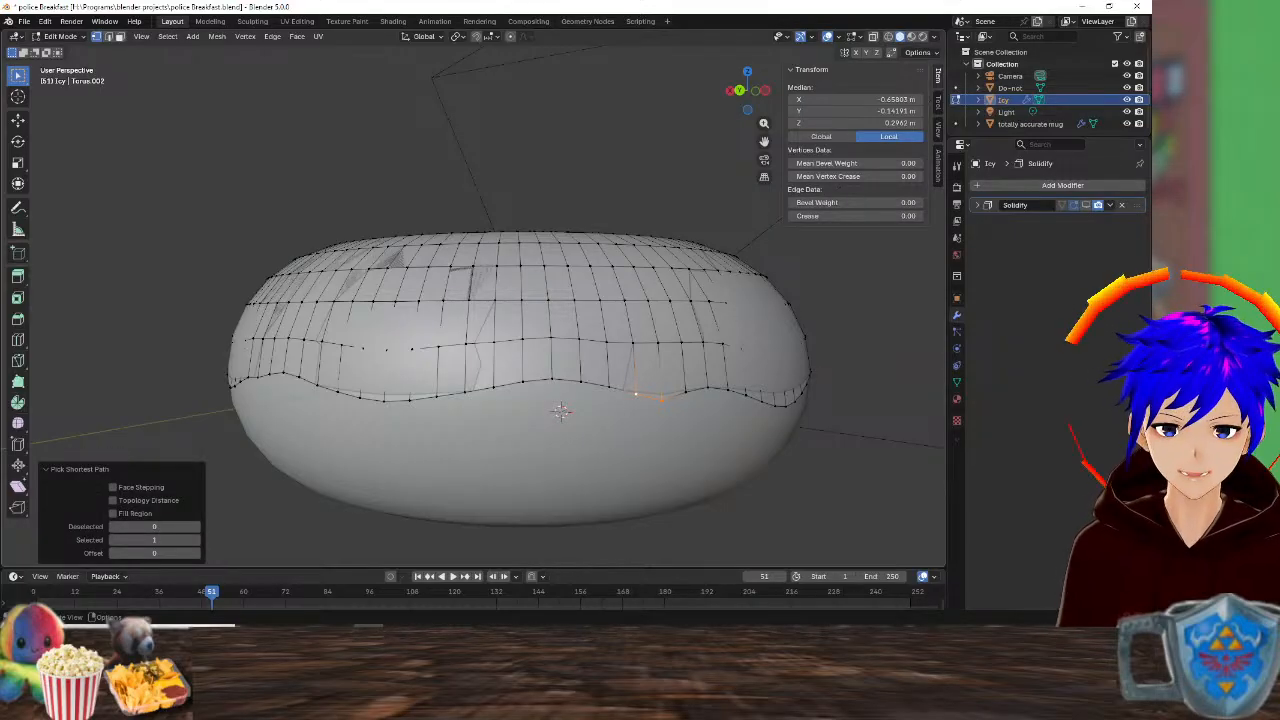
pyautogui.press('g')
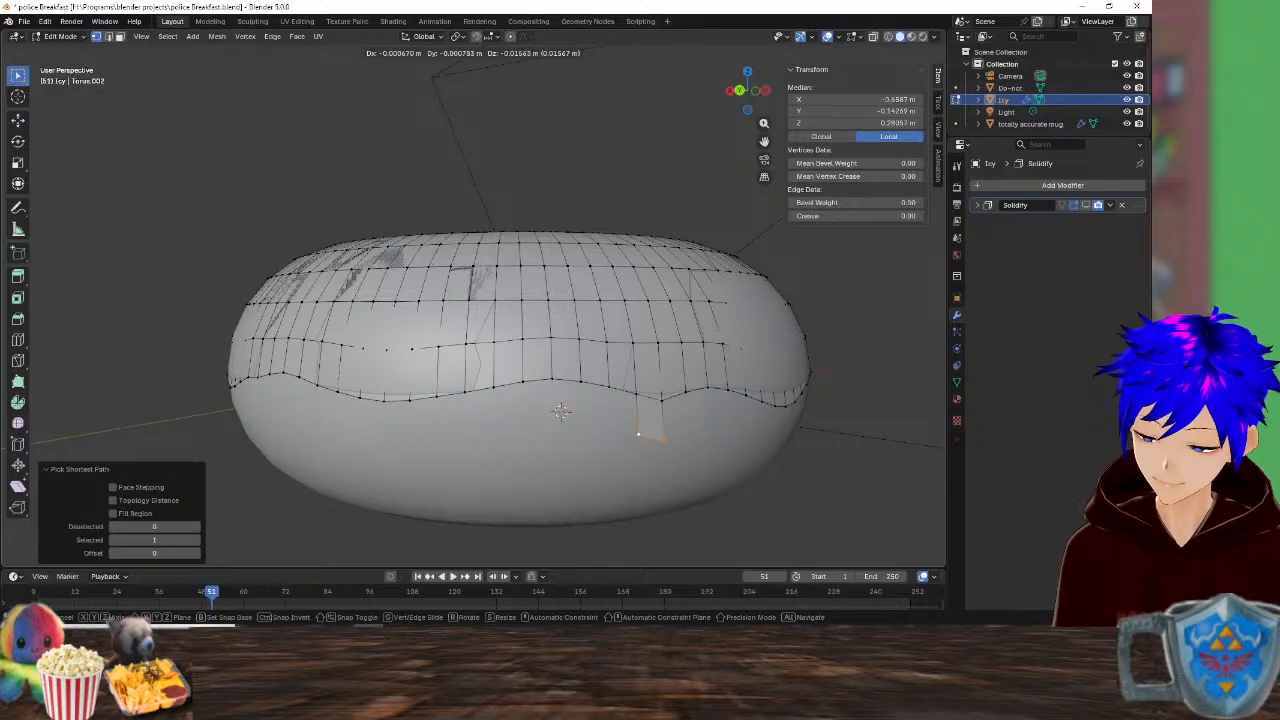
pyautogui.press('z')
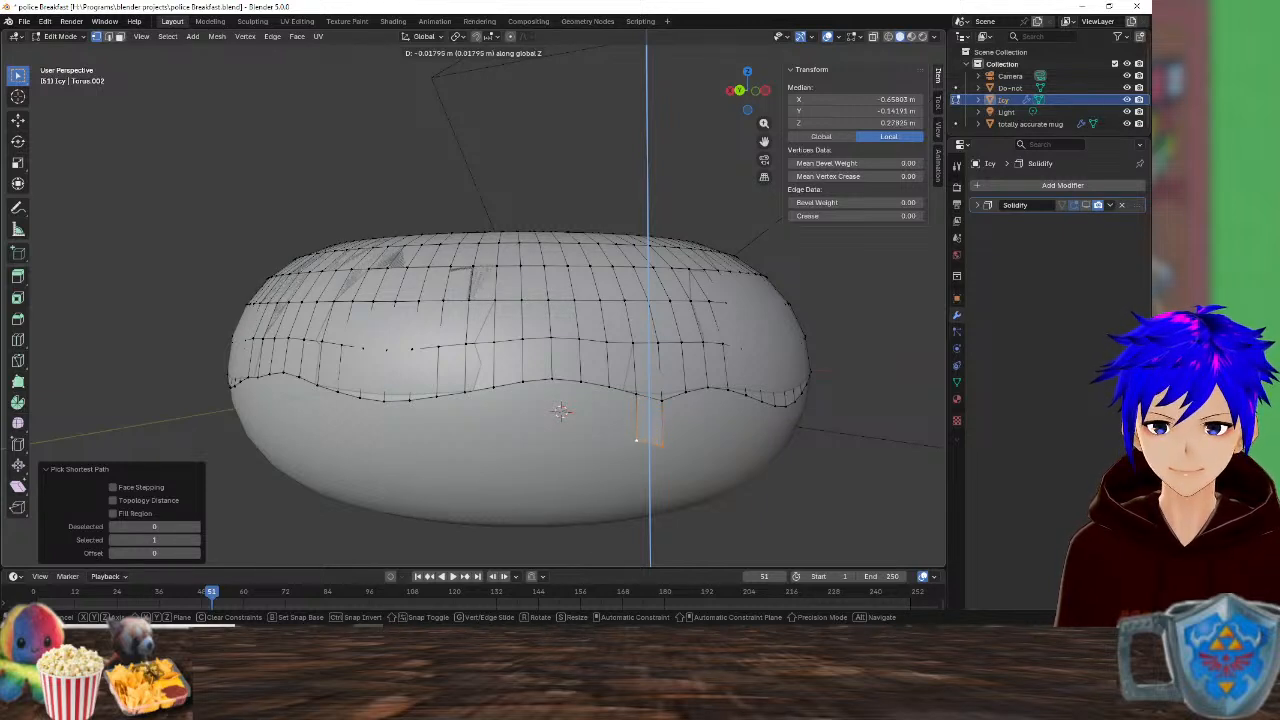
pyautogui.click(560, 410)
# - Extrude two adjacent rim vertices on another side of the icing about 0.016 m down along global Z
pyautogui.moveTo(560, 410); pyautogui.dragTo(368, 378, button='middle')
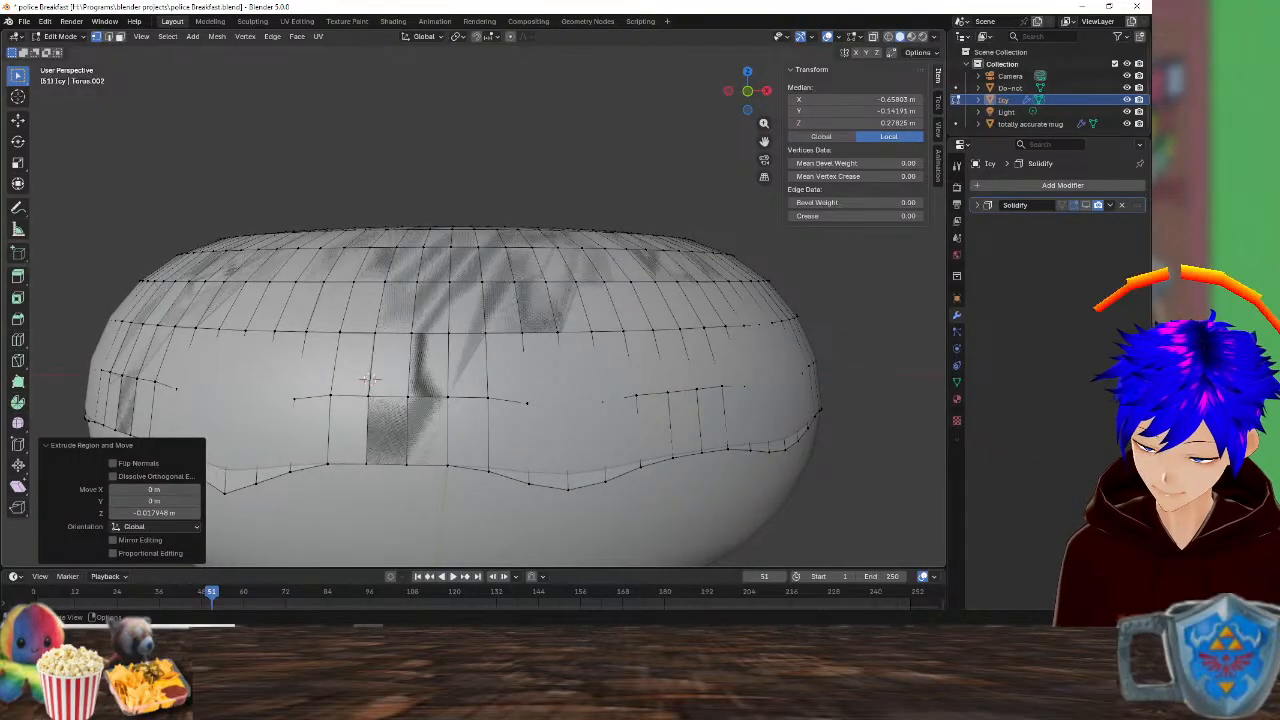
pyautogui.click(727, 448)
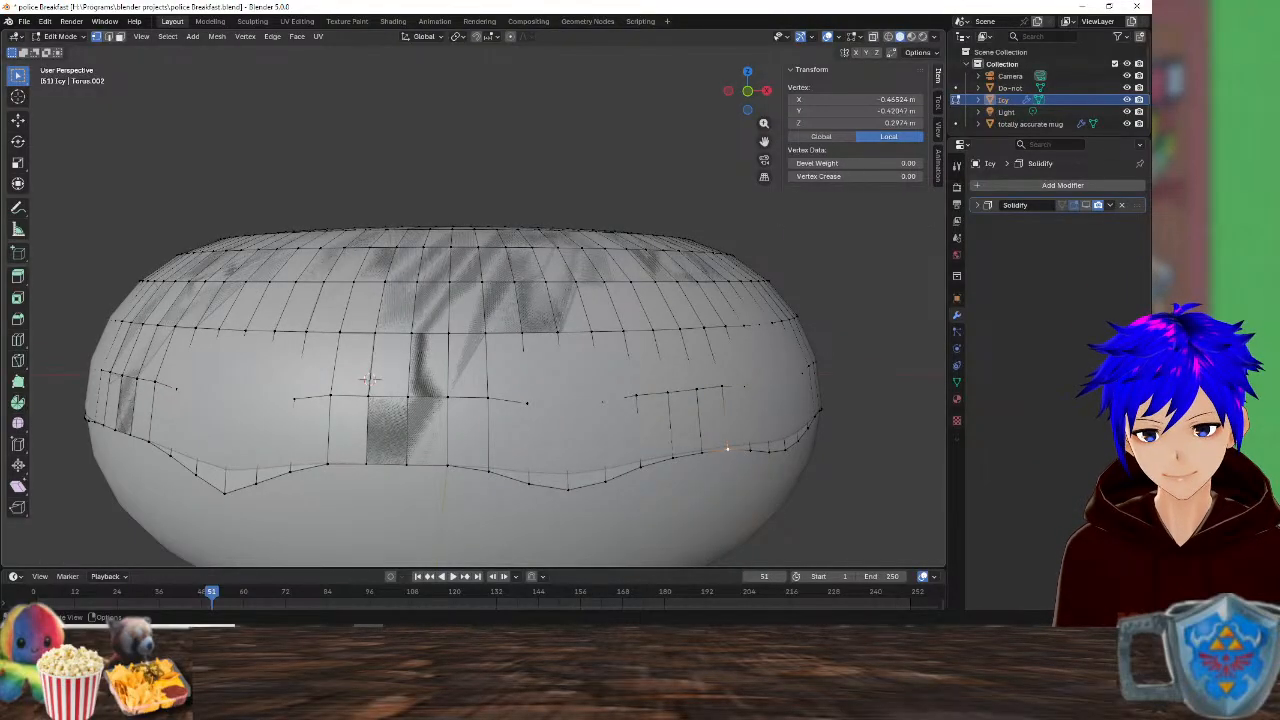
pyautogui.keyDown('ctrl'); pyautogui.click(749, 449); pyautogui.keyUp('ctrl')
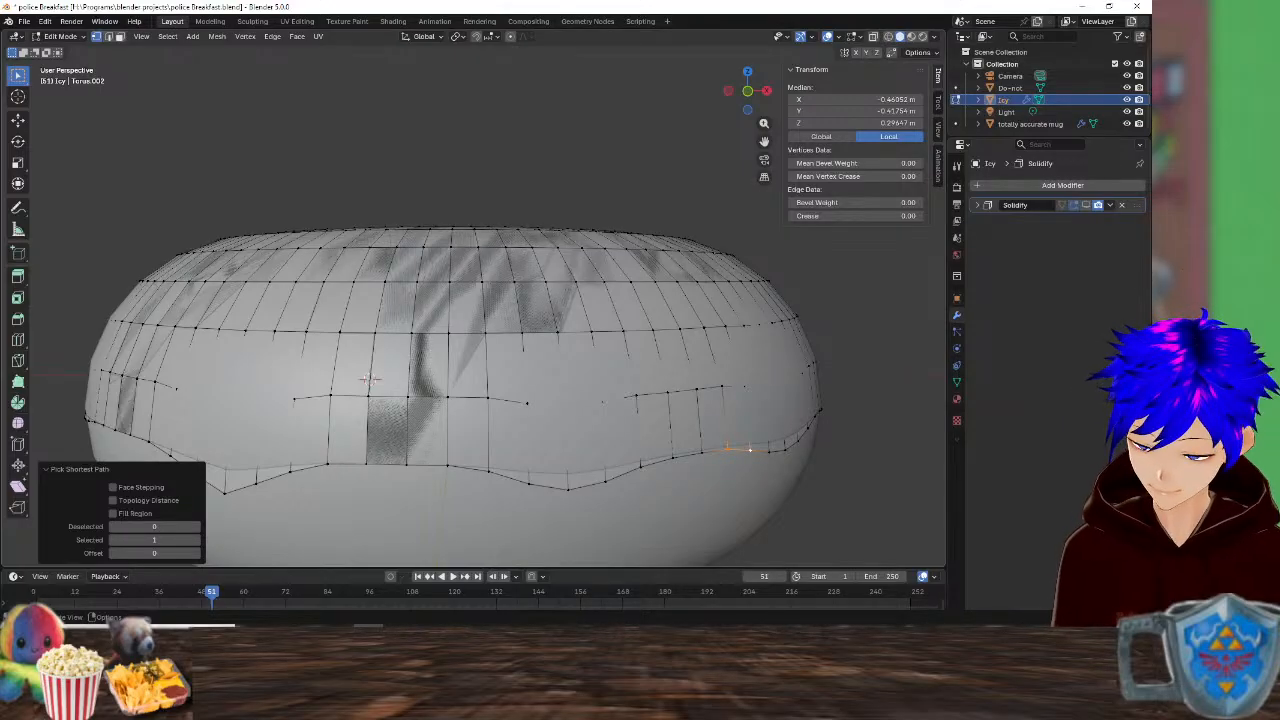
pyautogui.press('g')
pyautogui.press('z')
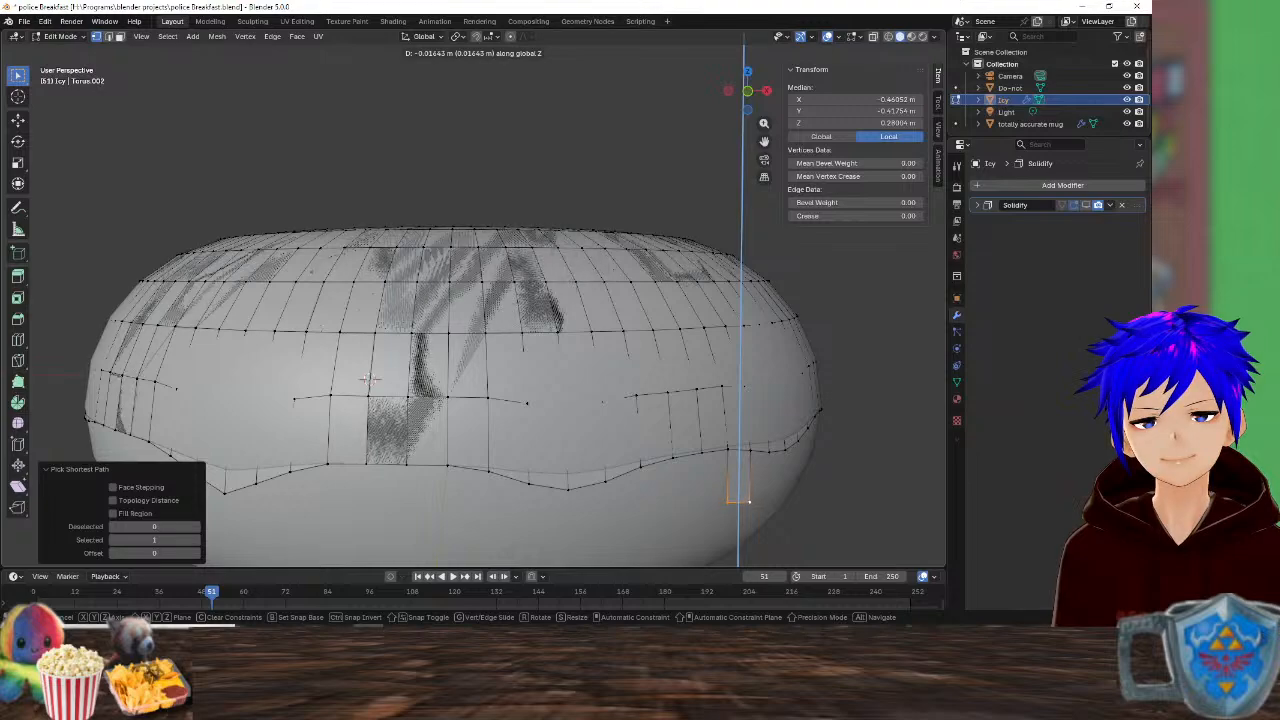
pyautogui.press('Return')
# - Select two adjacent rim vertices at the bottom of the wide dip on another side of the icing
pyautogui.moveTo(640, 400); pyautogui.dragTo(587, 390, button='middle')
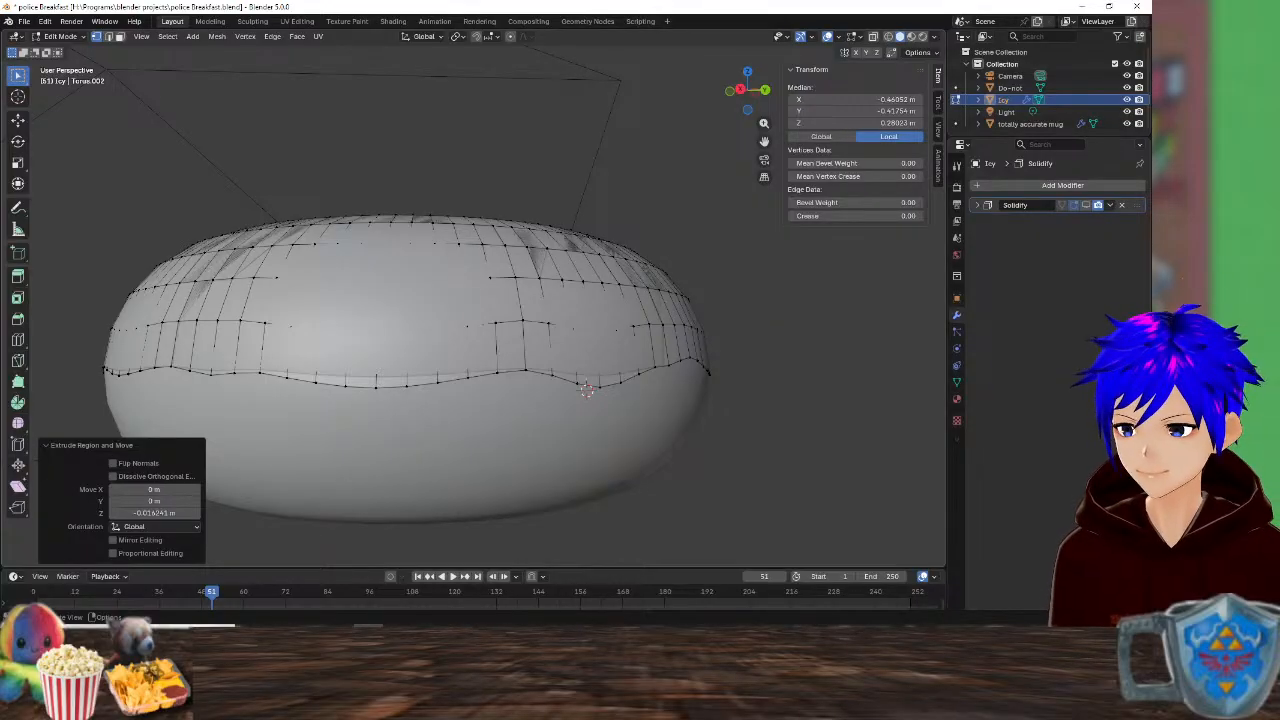
pyautogui.press('super')
pyautogui.click(438, 382)
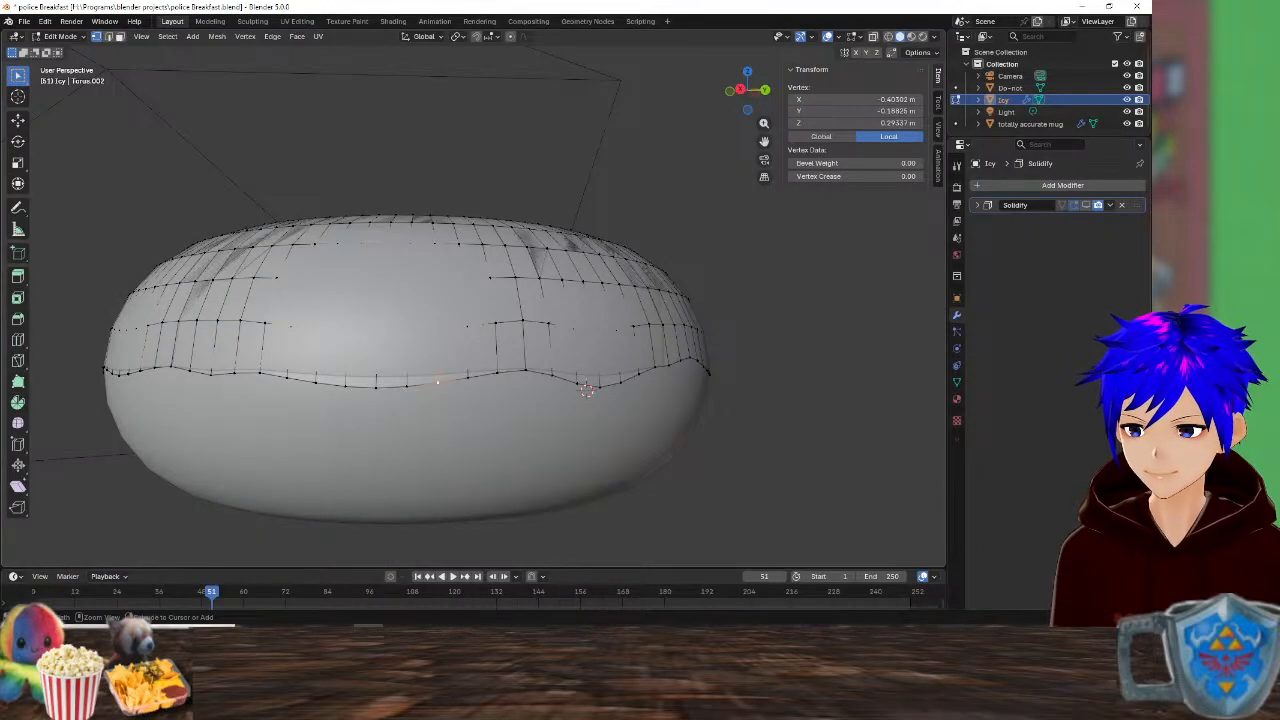
pyautogui.click(376, 387)
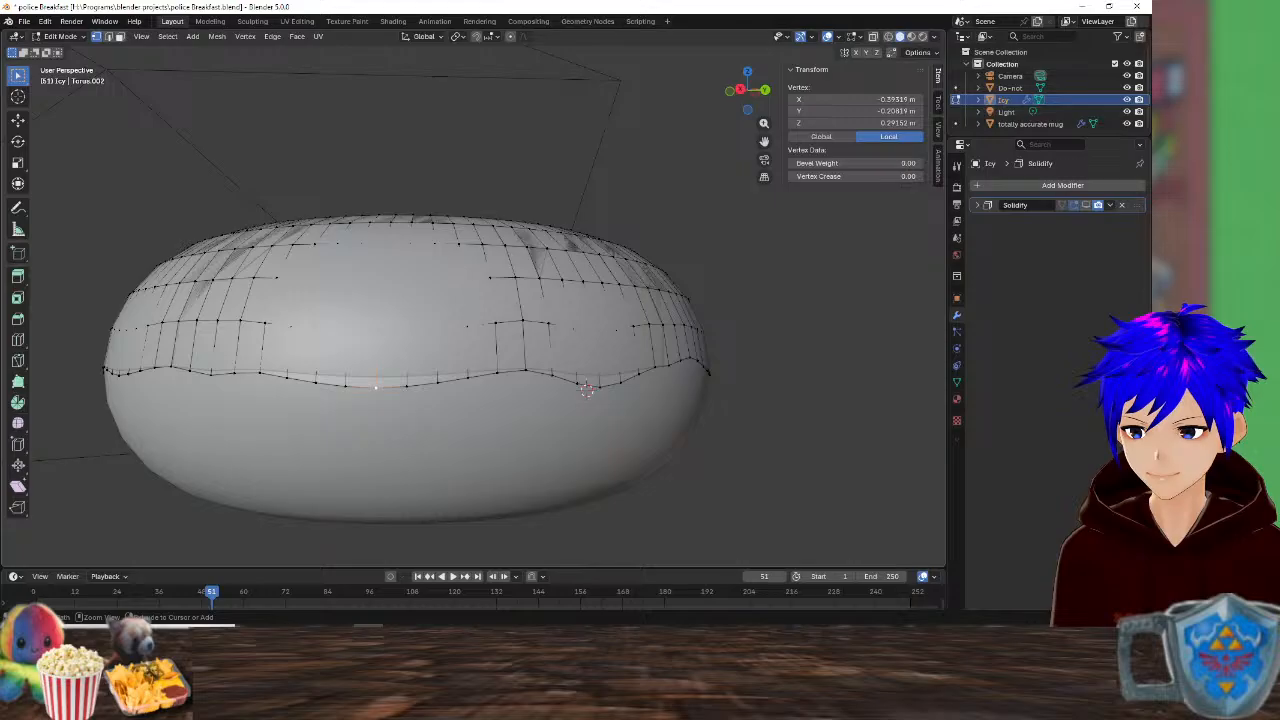
pyautogui.keyDown('ctrl'); pyautogui.click(406, 386); pyautogui.keyUp('ctrl')
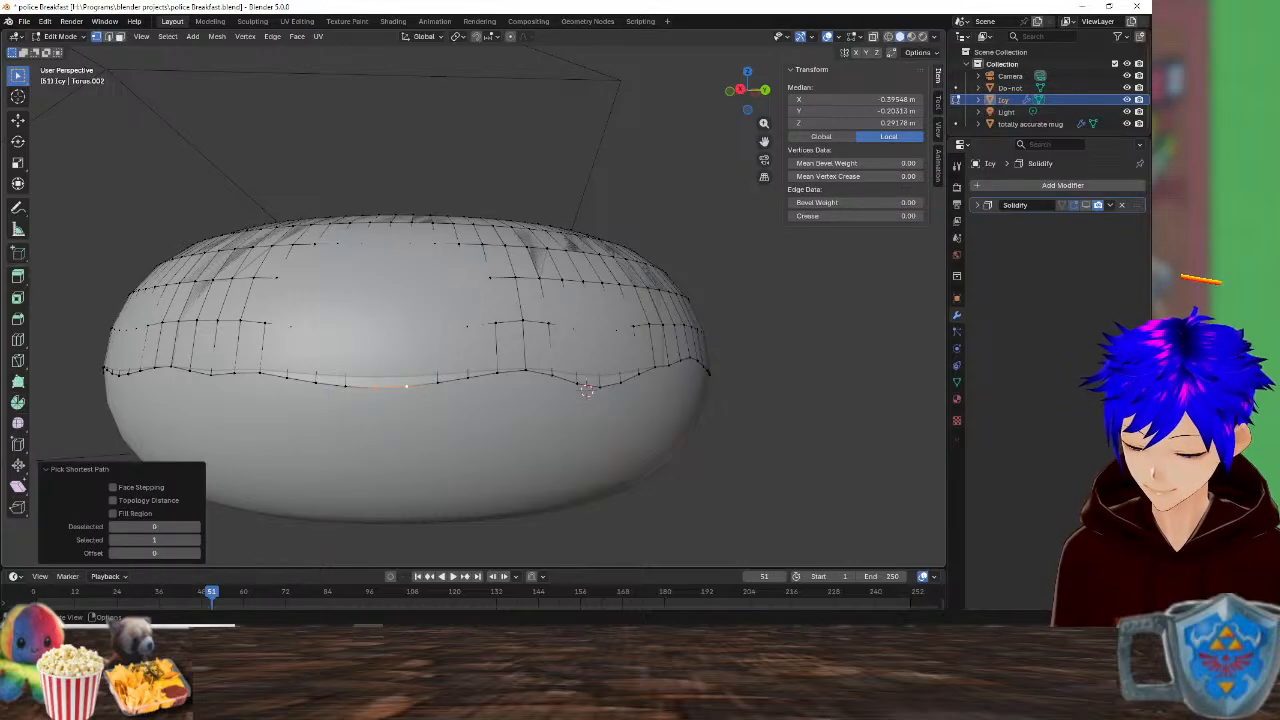
pyautogui.press('r')
pyautogui.press('z')
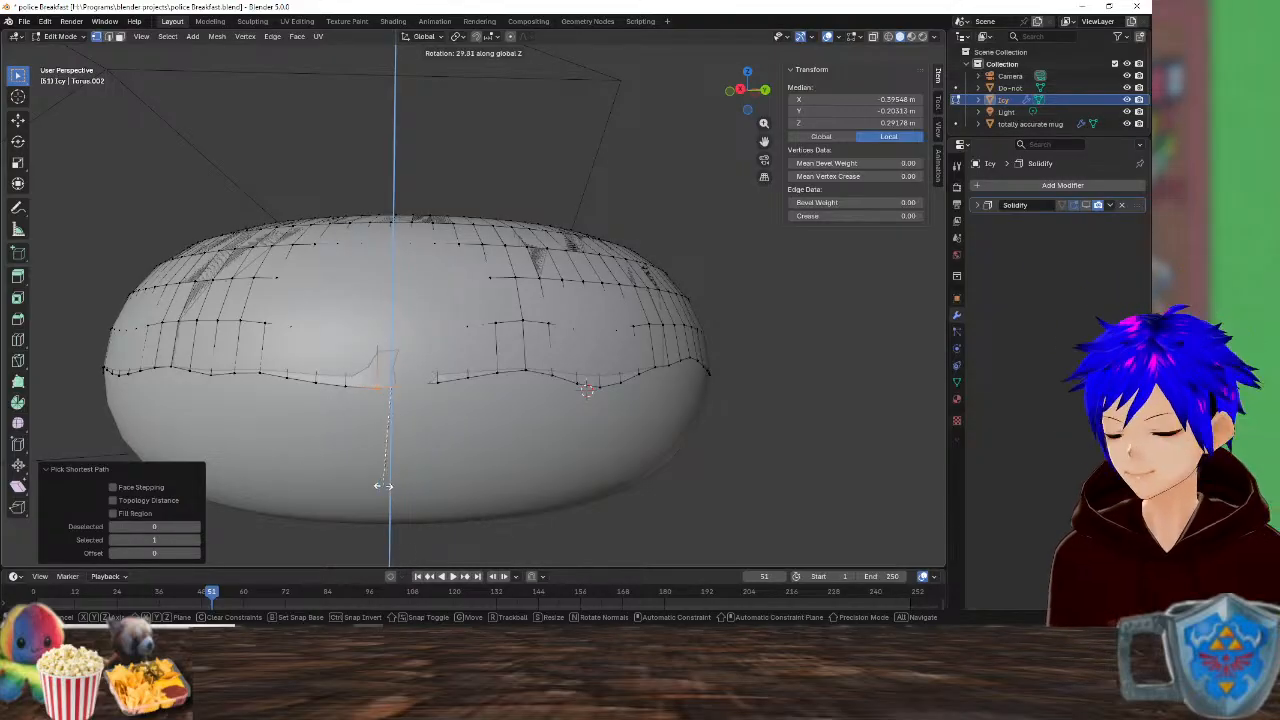
pyautogui.press('Escape')
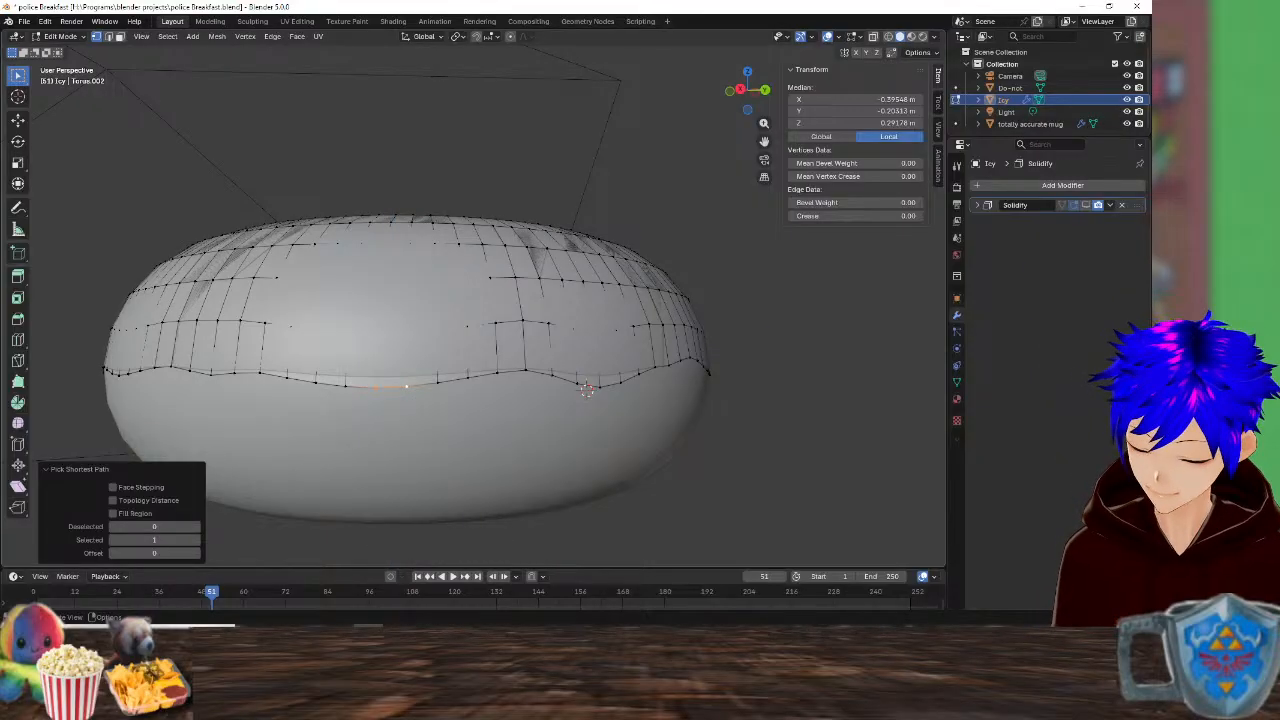
# - Extrude the selected pair of rim vertices about 0.024 m down along global Z
pyautogui.press('g')
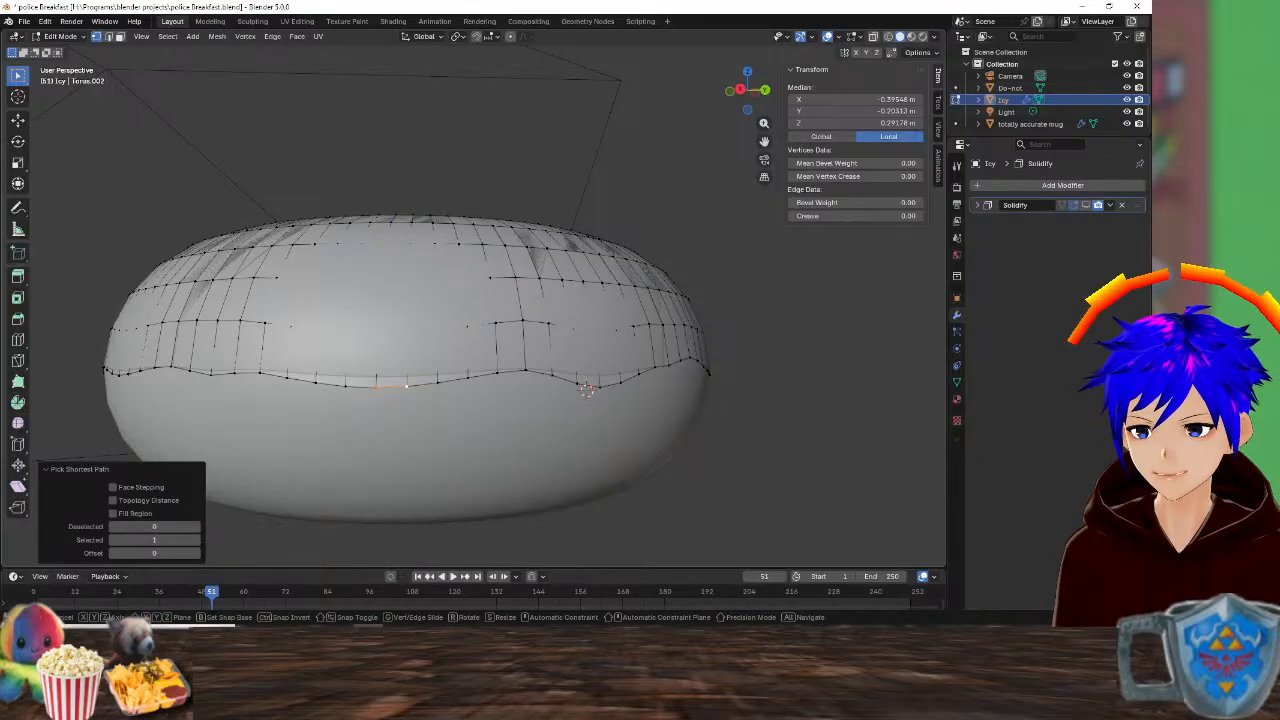
pyautogui.press('z')
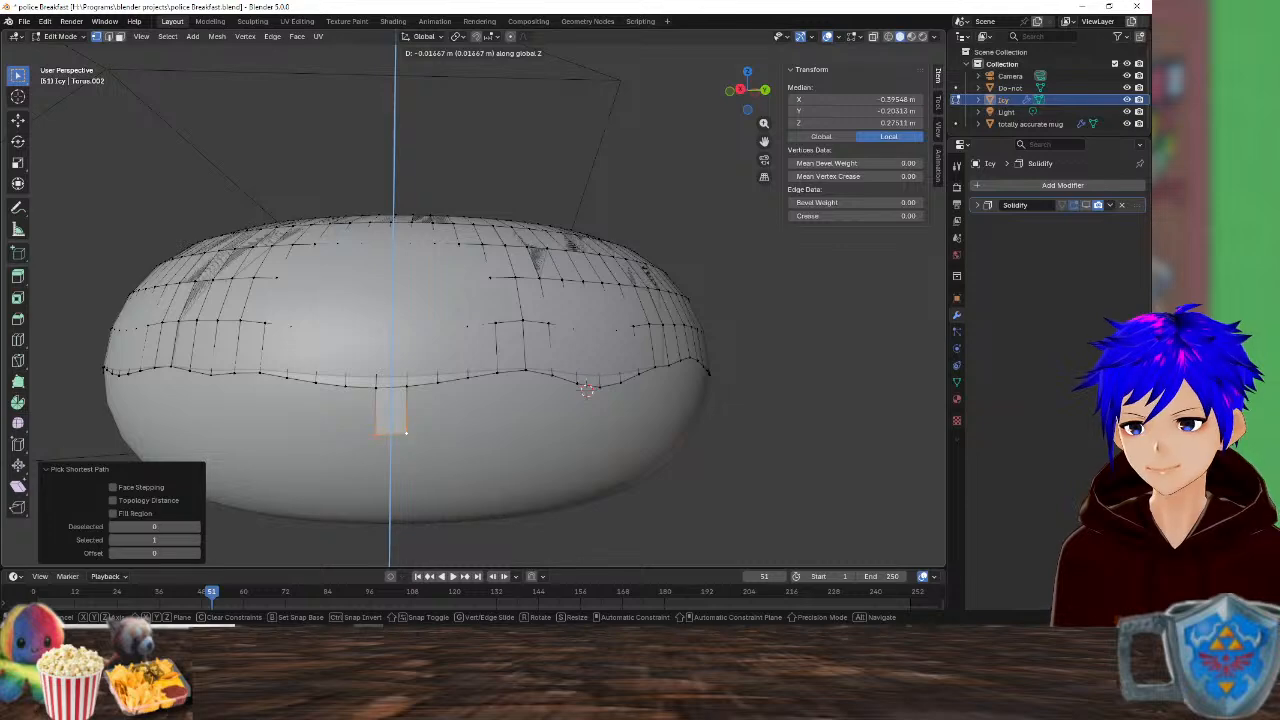
pyautogui.press('Return')
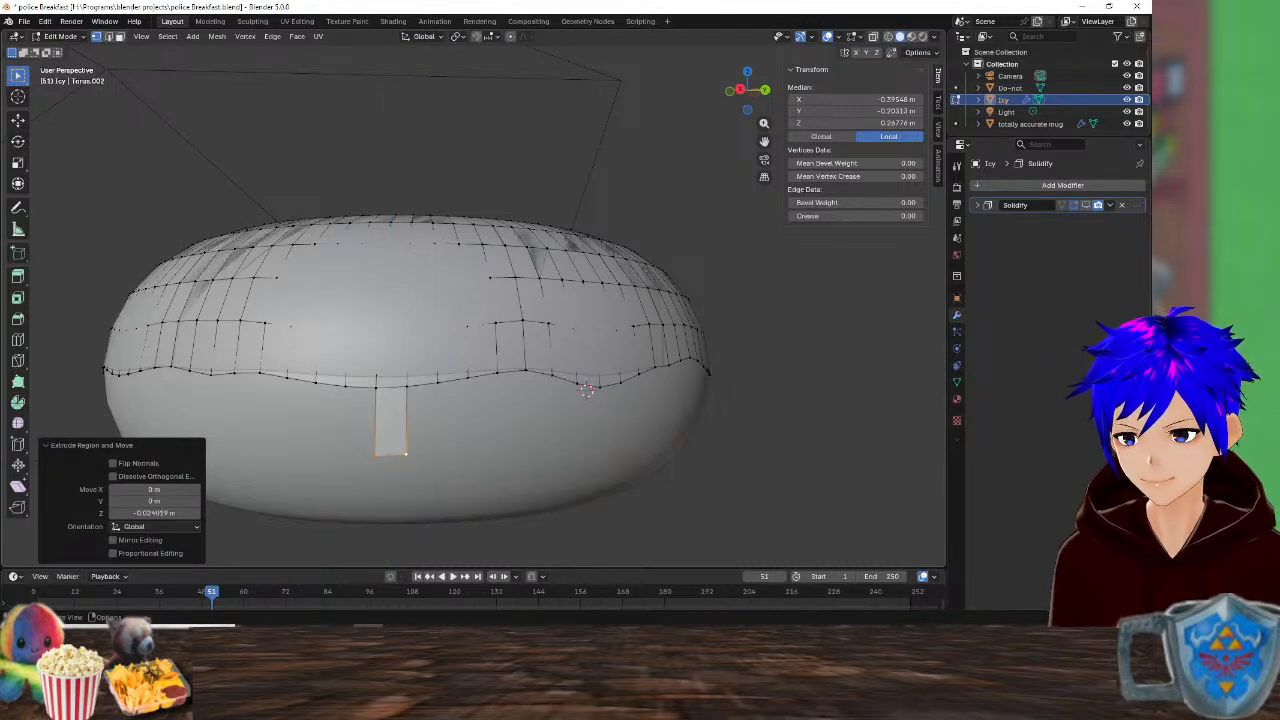
# - Turn the viewport display of the icing's Solidify modifier back on and check the droplets around the rim
pyautogui.scroll(-3, 473, 305)
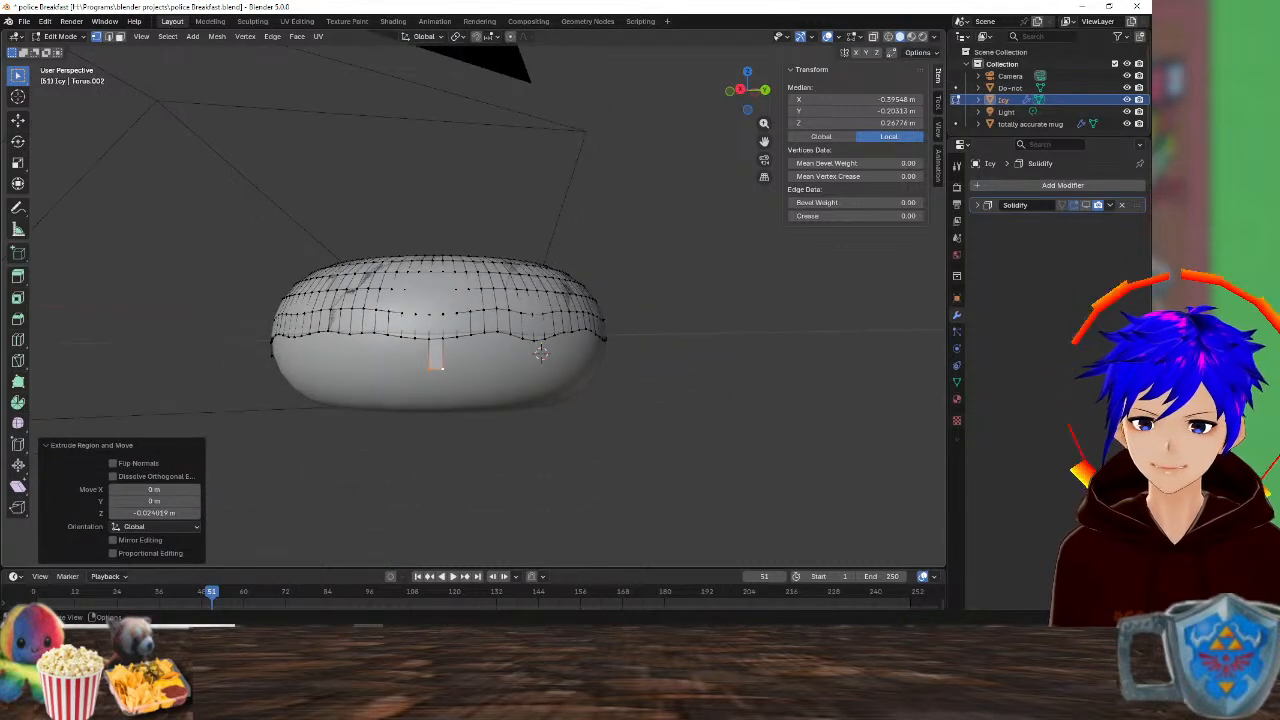
pyautogui.moveTo(720, 340); pyautogui.dragTo(200, 395, button='middle')
pyautogui.moveTo(571, 388); pyautogui.dragTo(600, 393, button='middle')
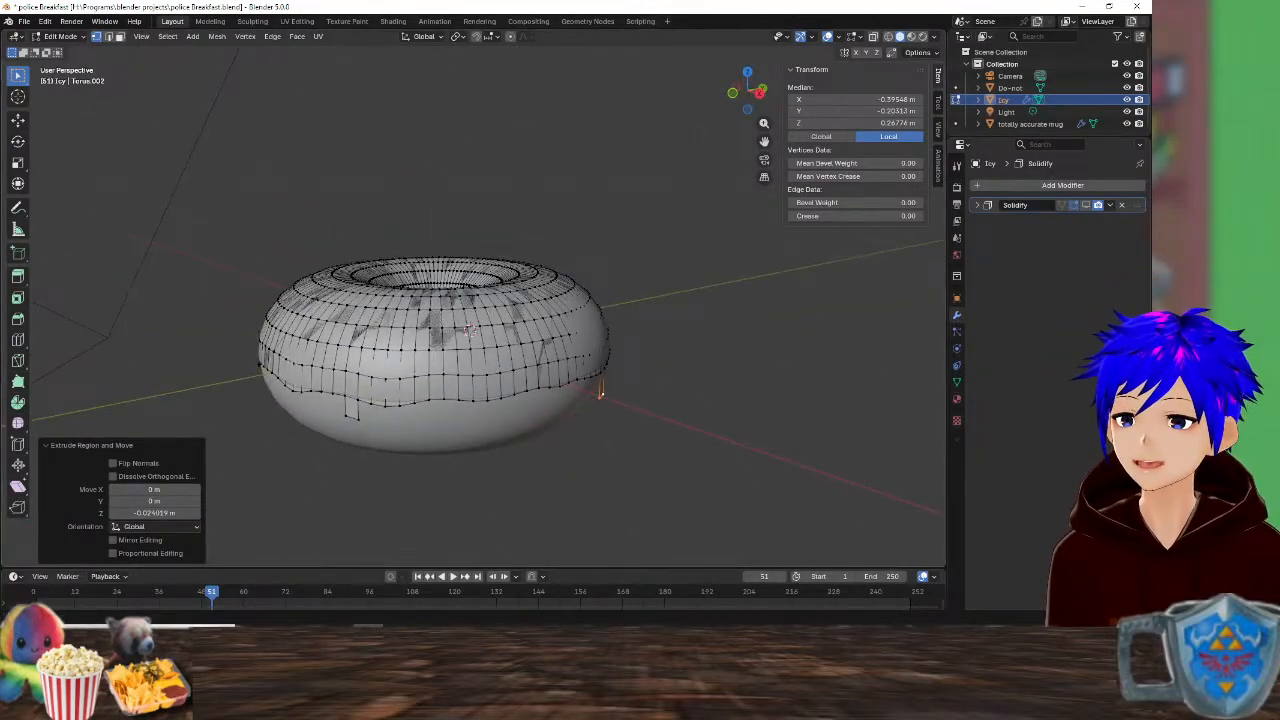
pyautogui.click(1086, 205)
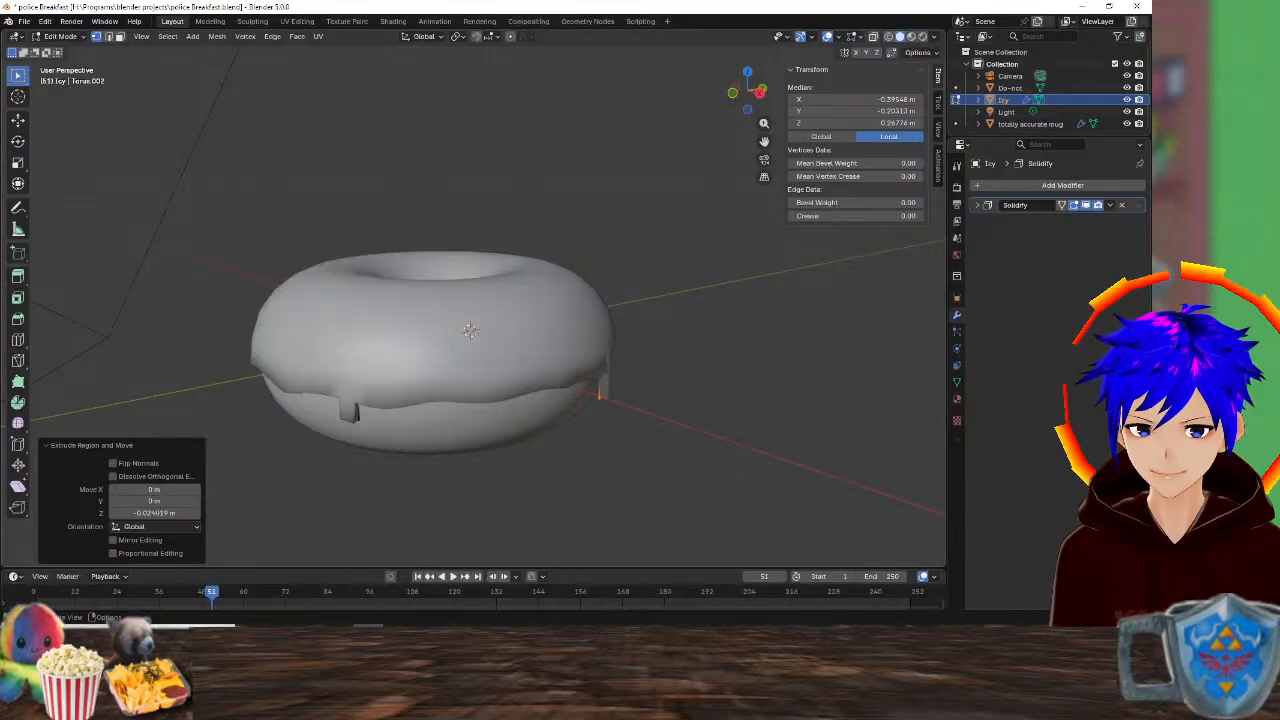
pyautogui.moveTo(469, 330); pyautogui.dragTo(388, 352, button='middle')
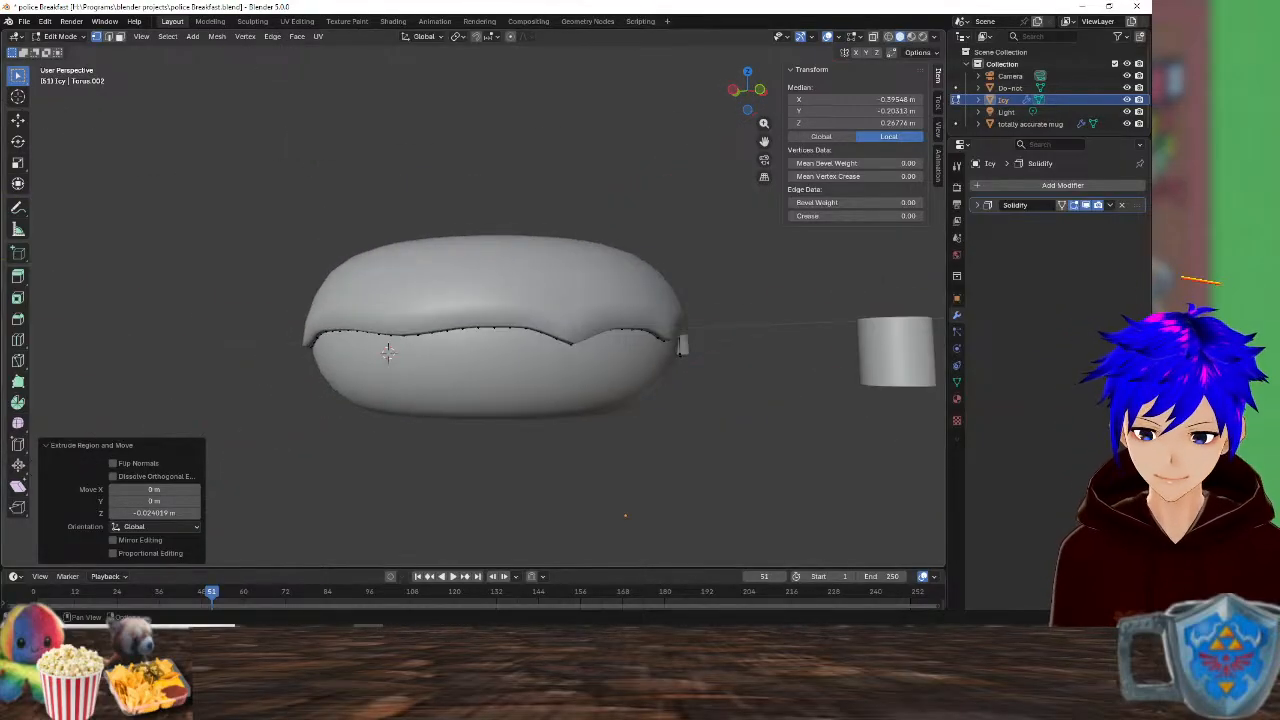
# - Switch to the donut tutorial video, play its section on adding runoff droplets, and pause it at the Subdivision modifier
pyautogui.moveTo(340, 632)
pyautogui.click(402, 586)
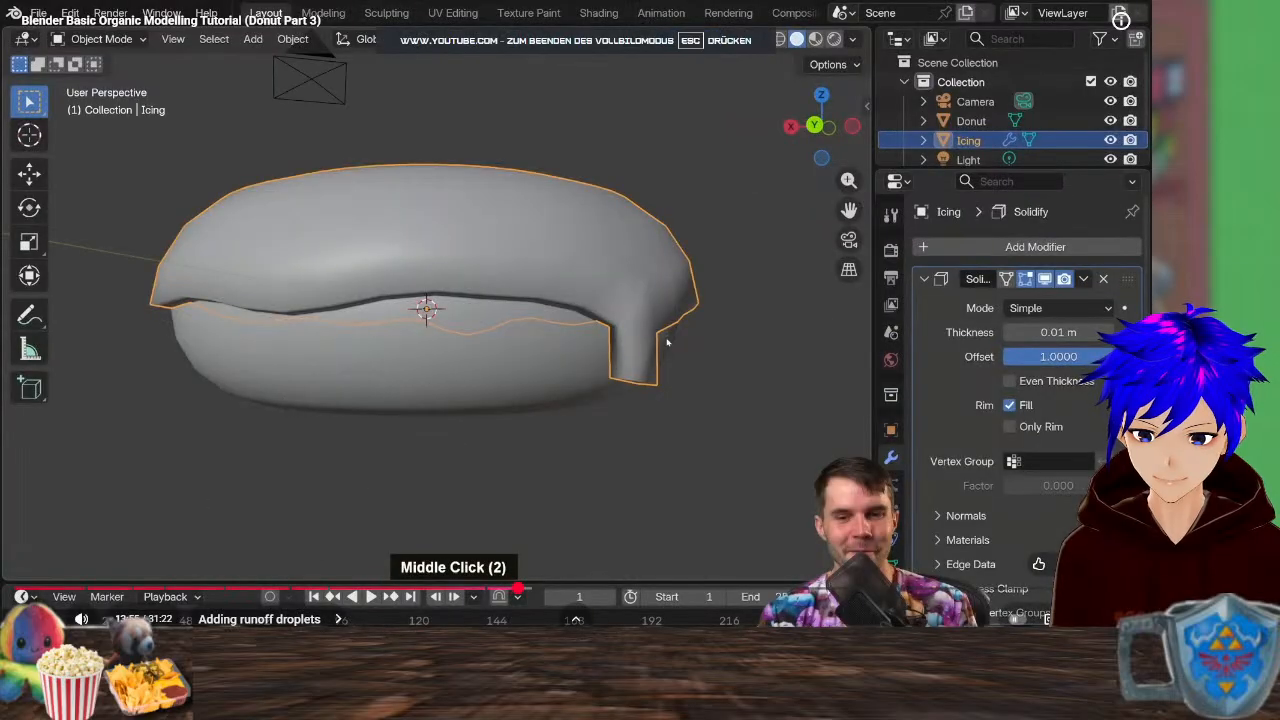
pyautogui.press('space')
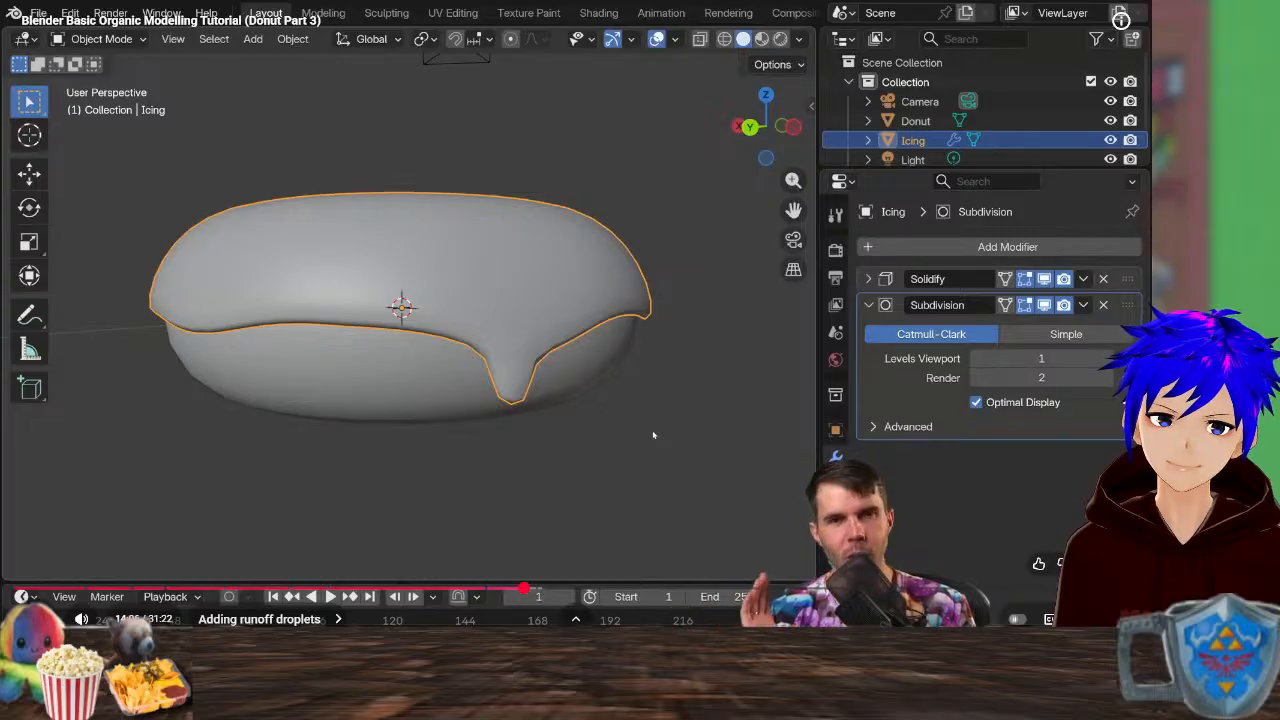
pyautogui.press('space')
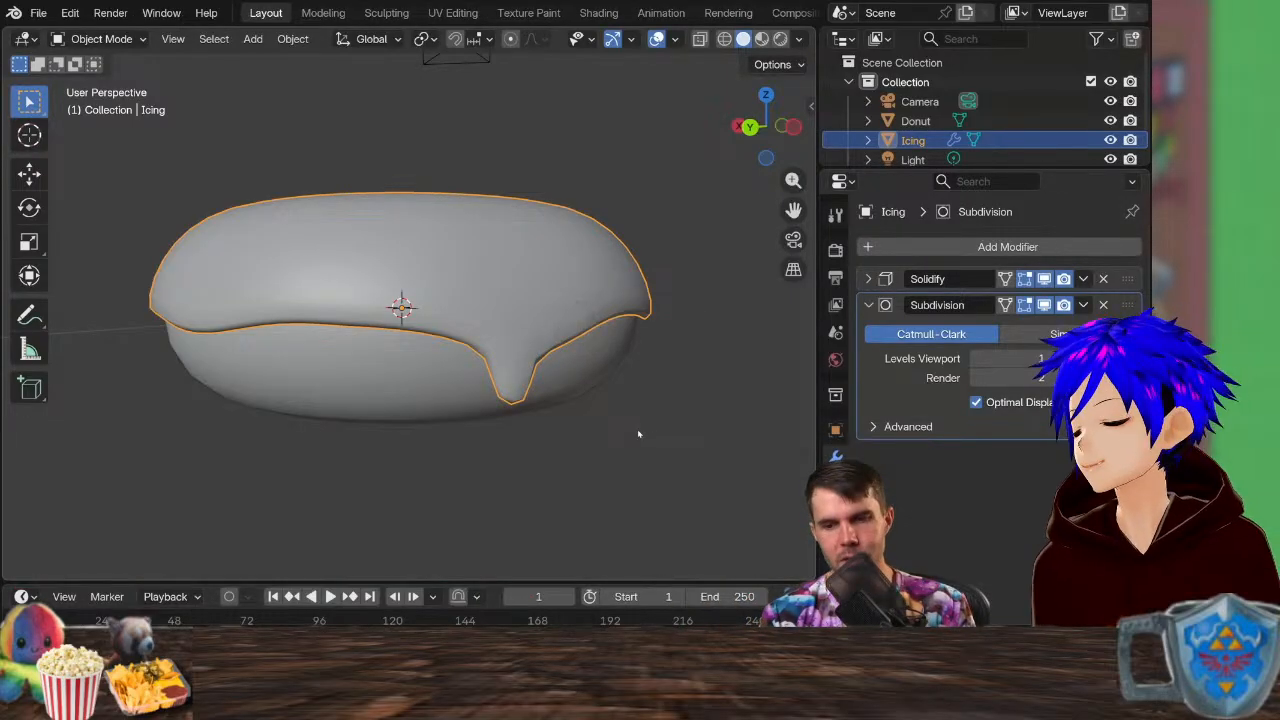
# - Back in Blender, add a Subdivision Surface modifier to the Icy object and check the rounded droplets
pyautogui.hotkey('alt', 'Tab')
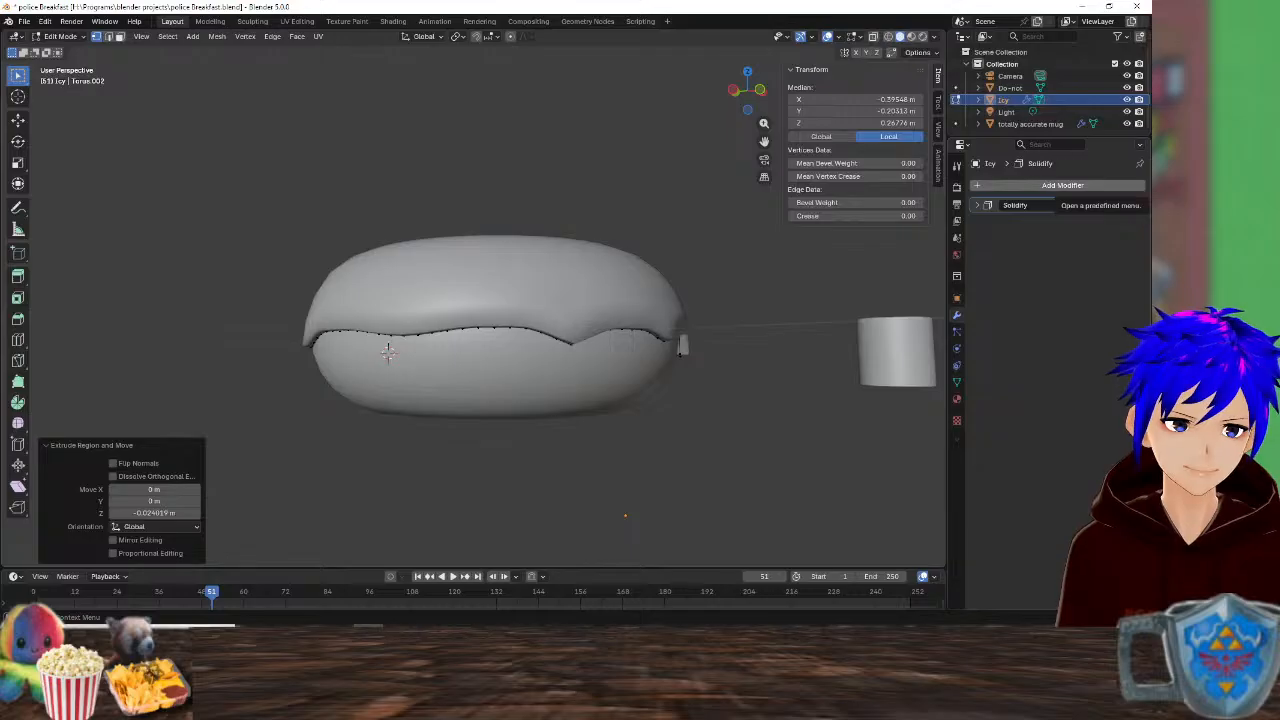
pyautogui.click(1060, 186)
pyautogui.click(1015, 184)
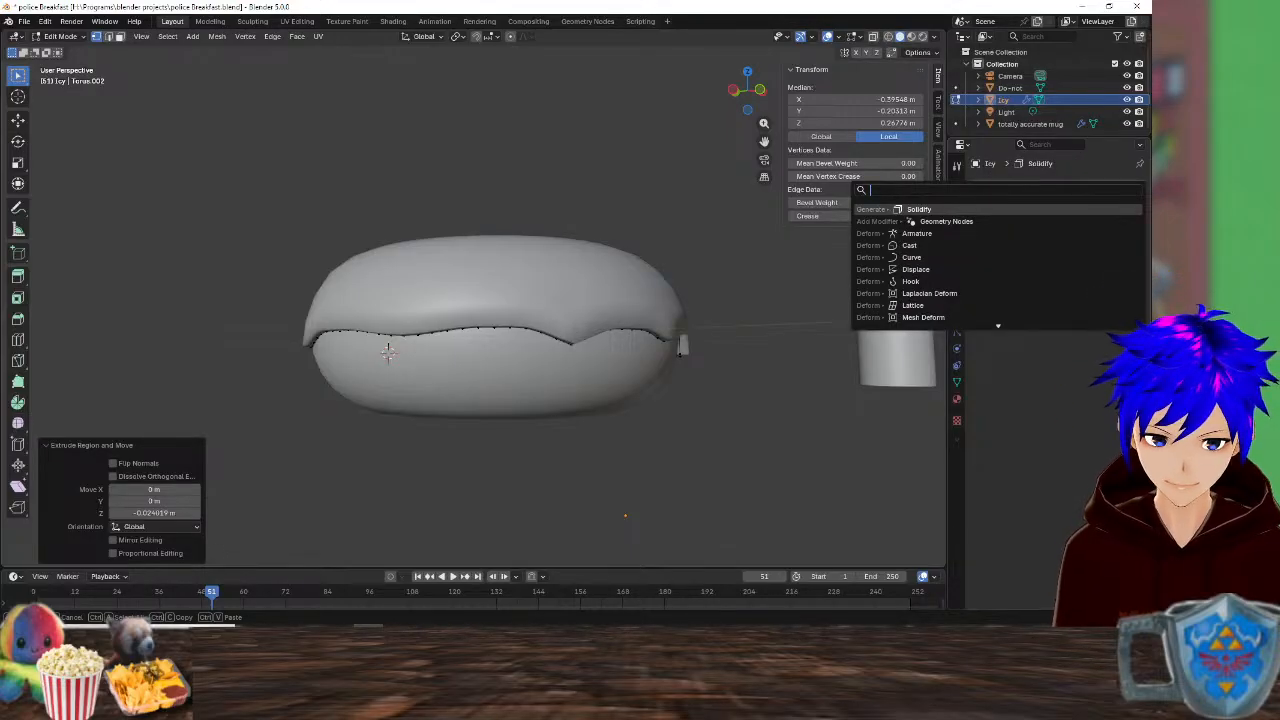
pyautogui.write('sub')
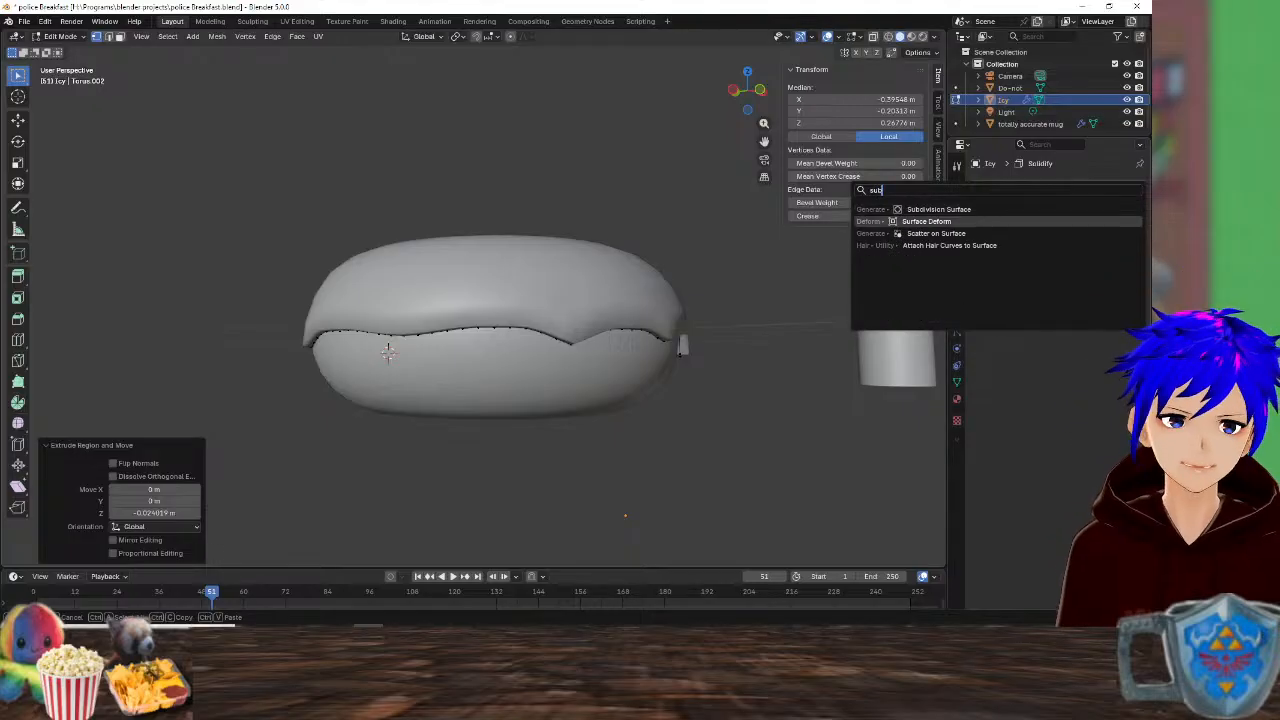
pyautogui.press('Up')
pyautogui.press('Return')
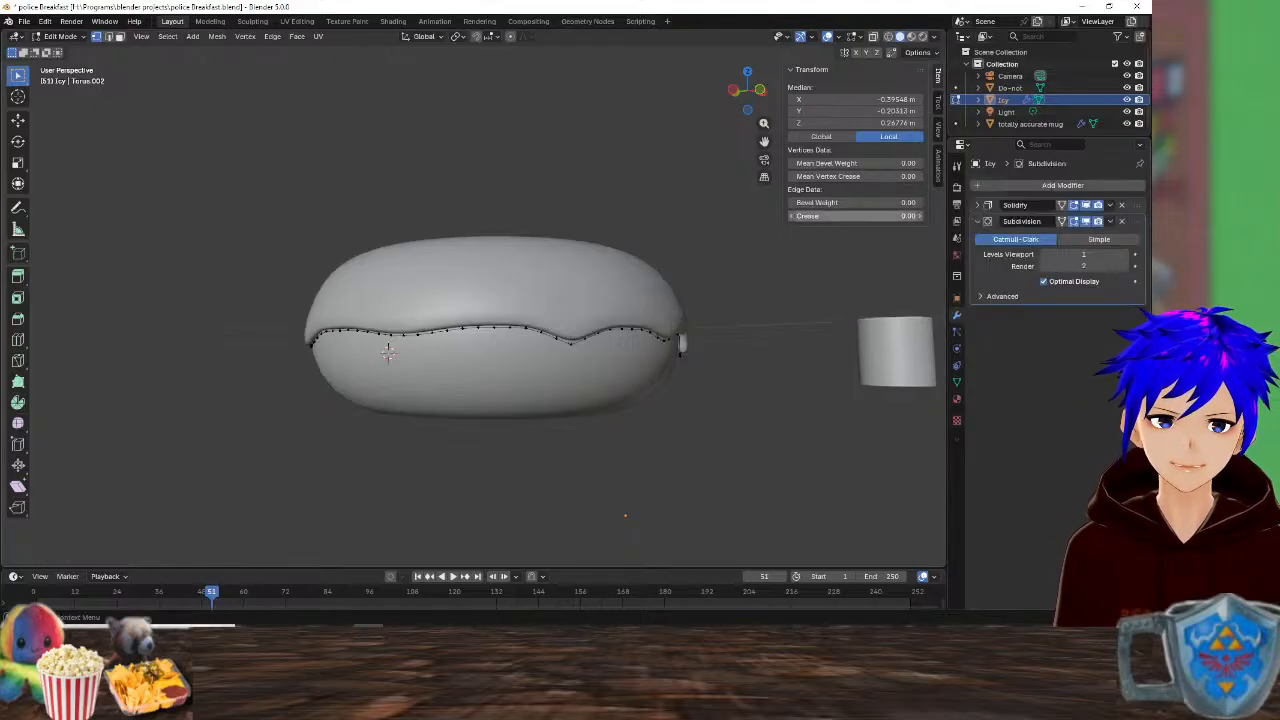
pyautogui.moveTo(470, 330); pyautogui.dragTo(520, 300, button='middle')
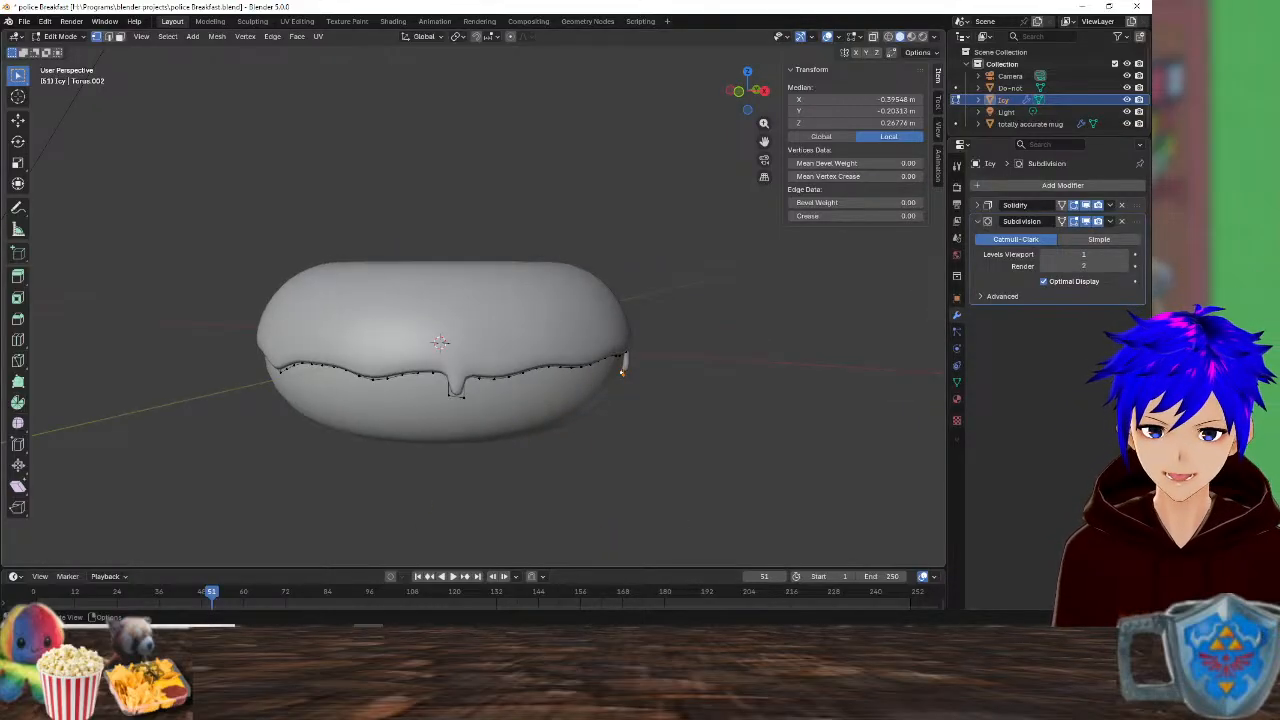
pyautogui.scroll(3, 470, 330)
pyautogui.scroll(-1, 470, 330)
pyautogui.moveTo(560, 360); pyautogui.dragTo(515, 385, button='middle')
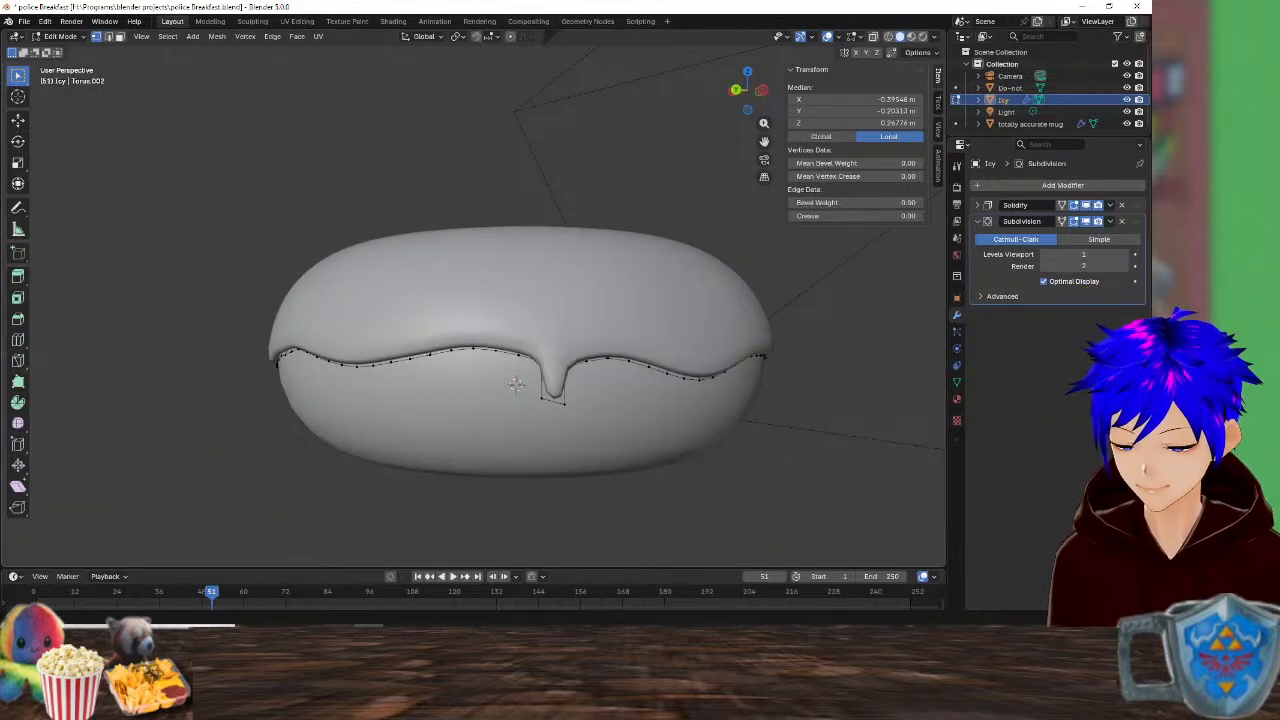
# - Return to the tutorial video and watch how the droplet tip is moved towards the donut with proportional editing
pyautogui.moveTo(340, 630)
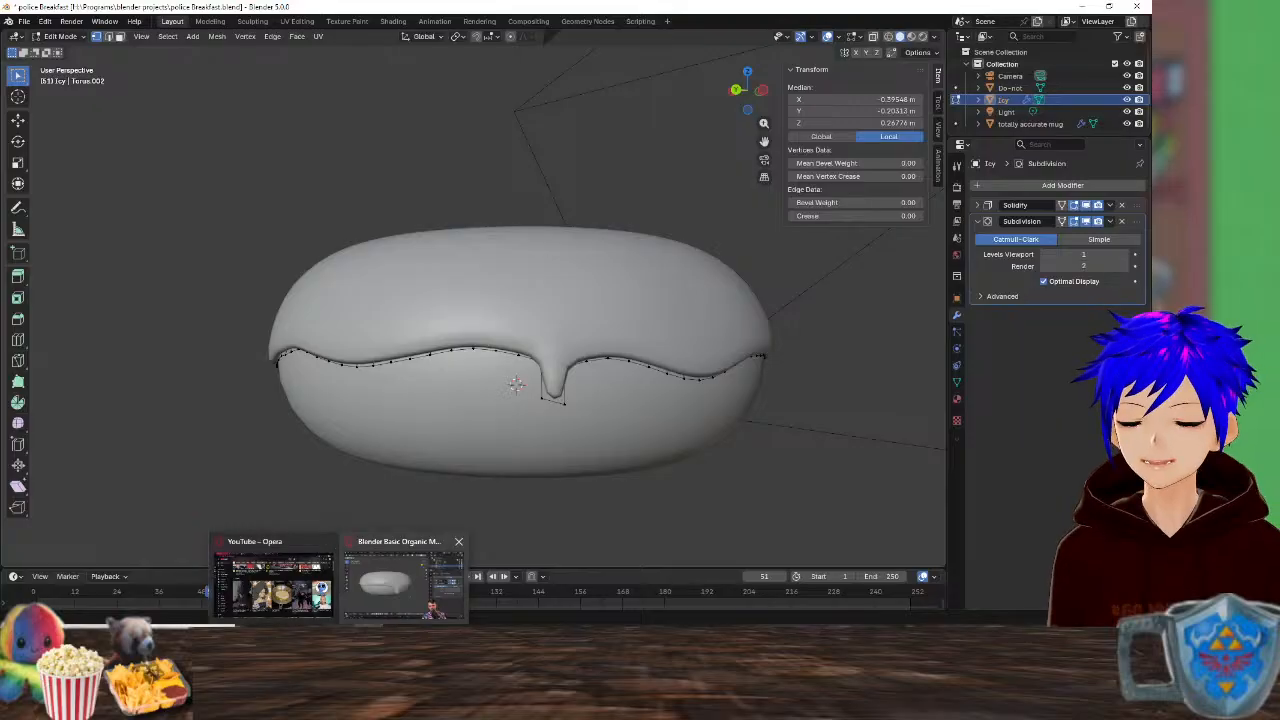
pyautogui.click(404, 582)
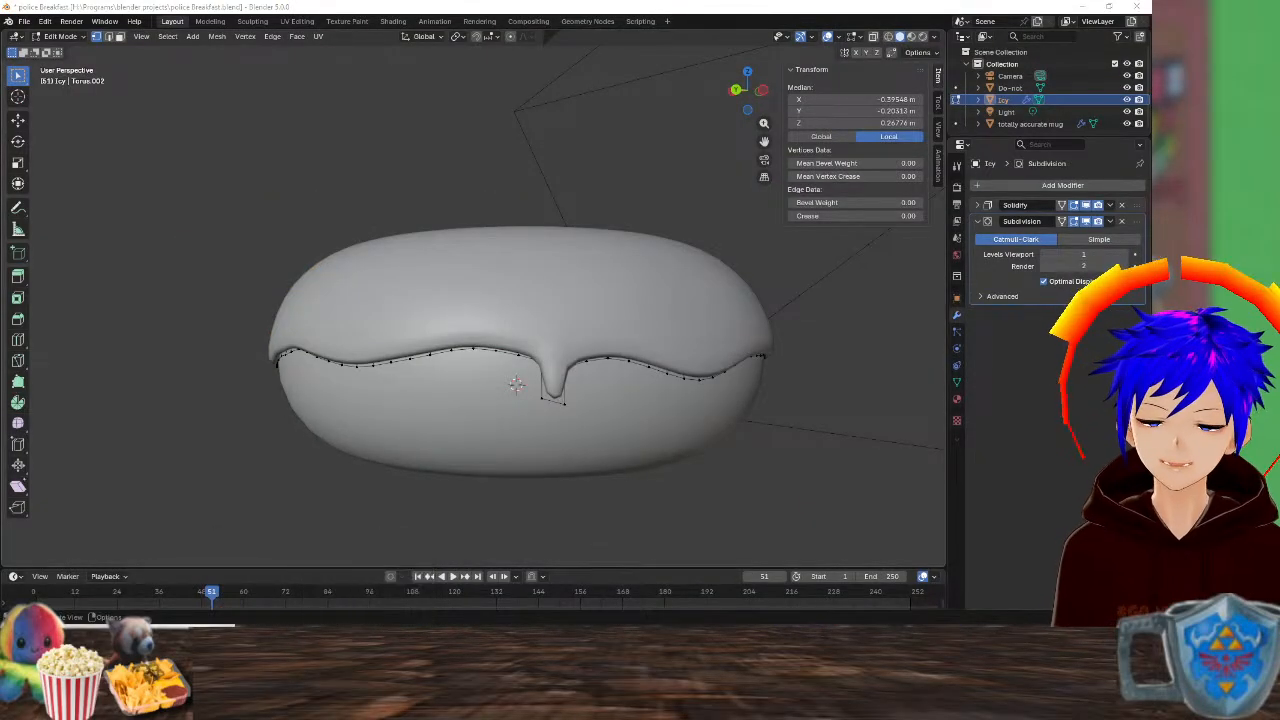
pyautogui.click(404, 582)
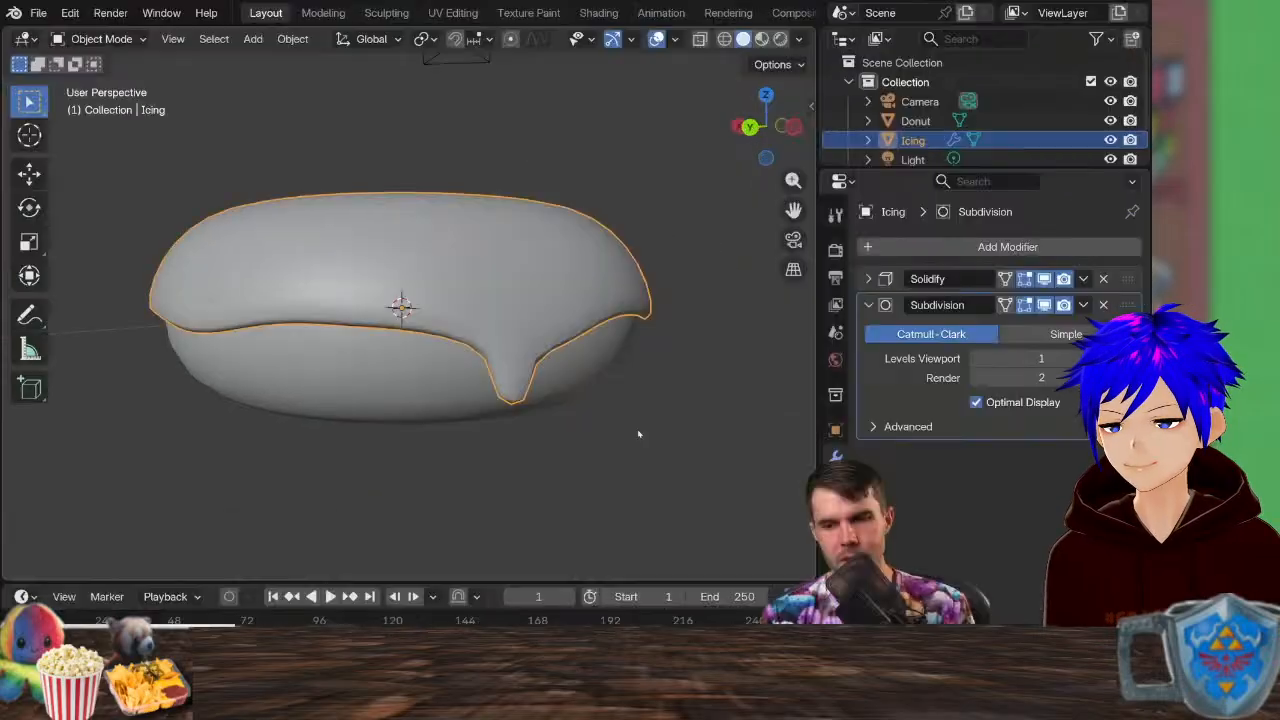
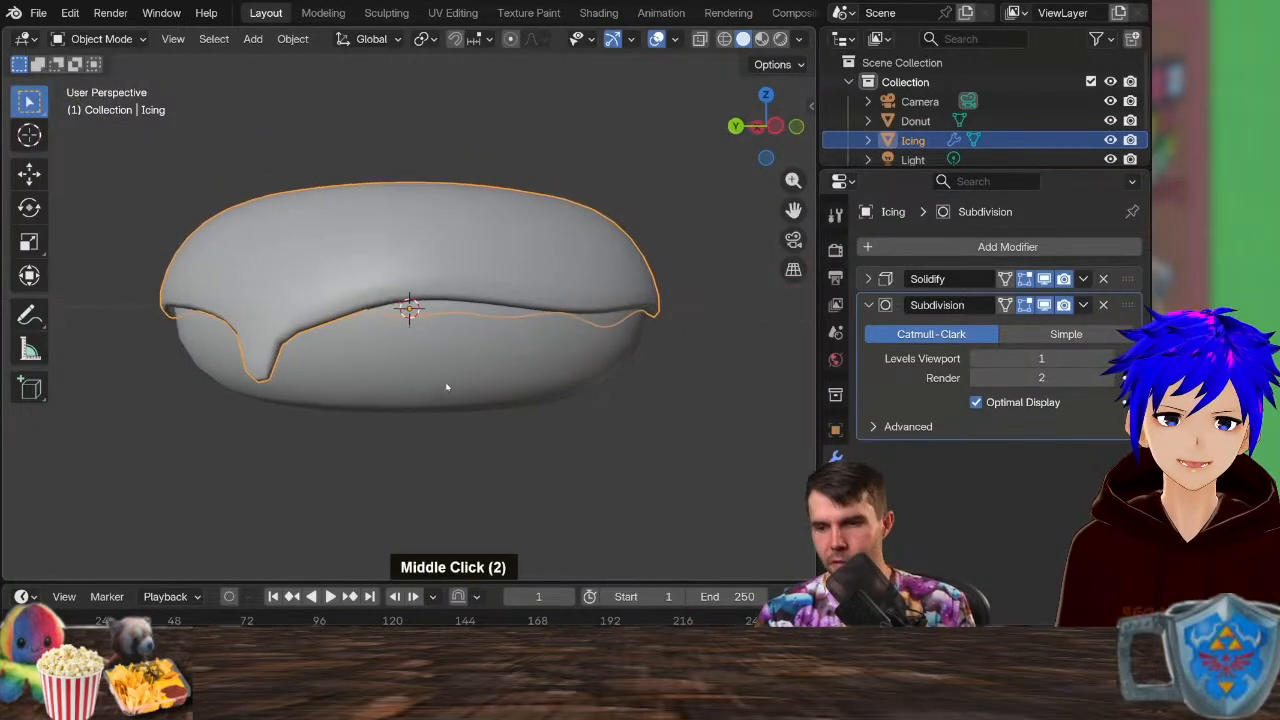
pyautogui.click(1005, 304)
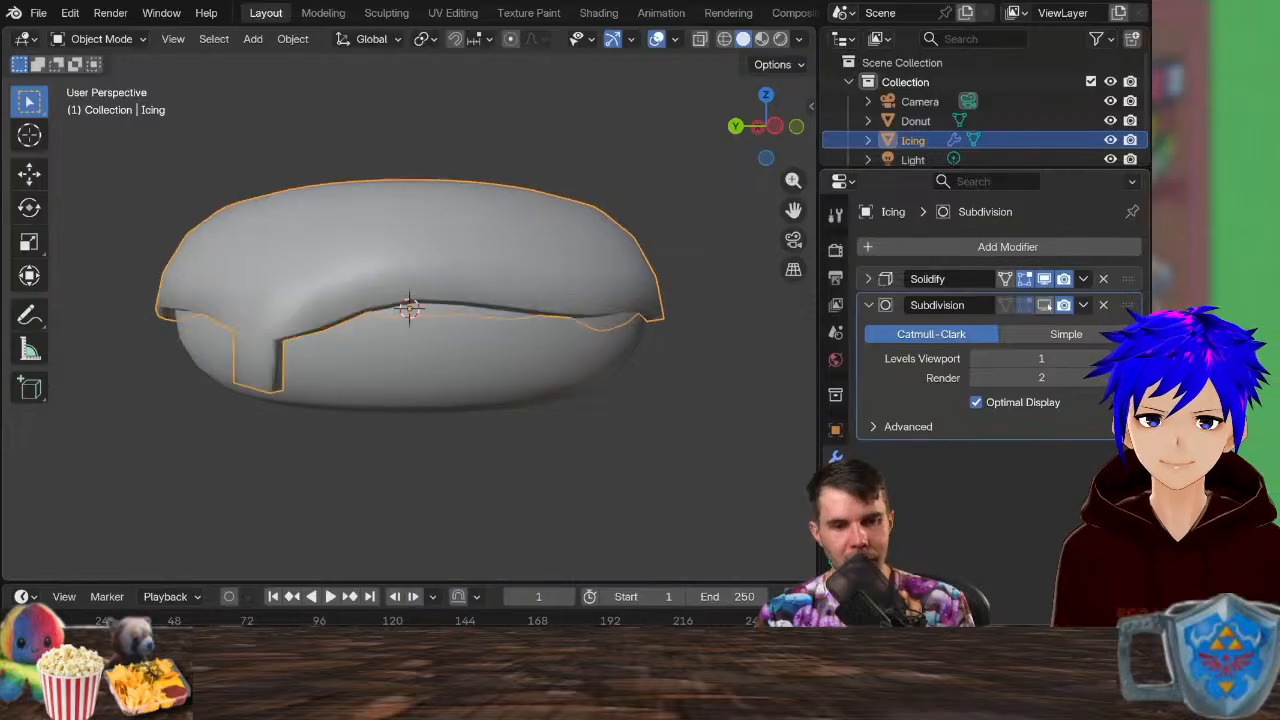
pyautogui.click(1005, 304)
pyautogui.moveTo(640, 330); pyautogui.dragTo(360, 294, button='middle')
pyautogui.scroll(1, 532, 267)
pyautogui.press('Tab')
pyautogui.moveTo(310, 329); pyautogui.dragTo(559, 311, button='middle')
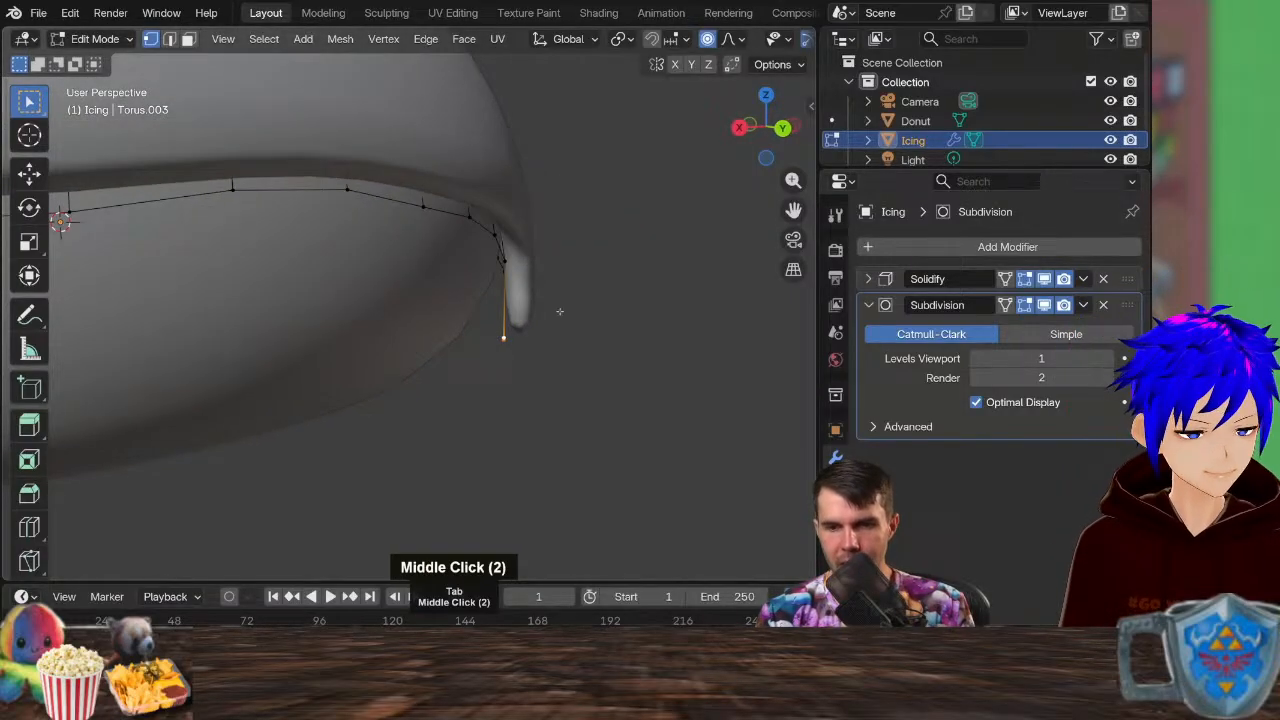
pyautogui.click(732, 40)
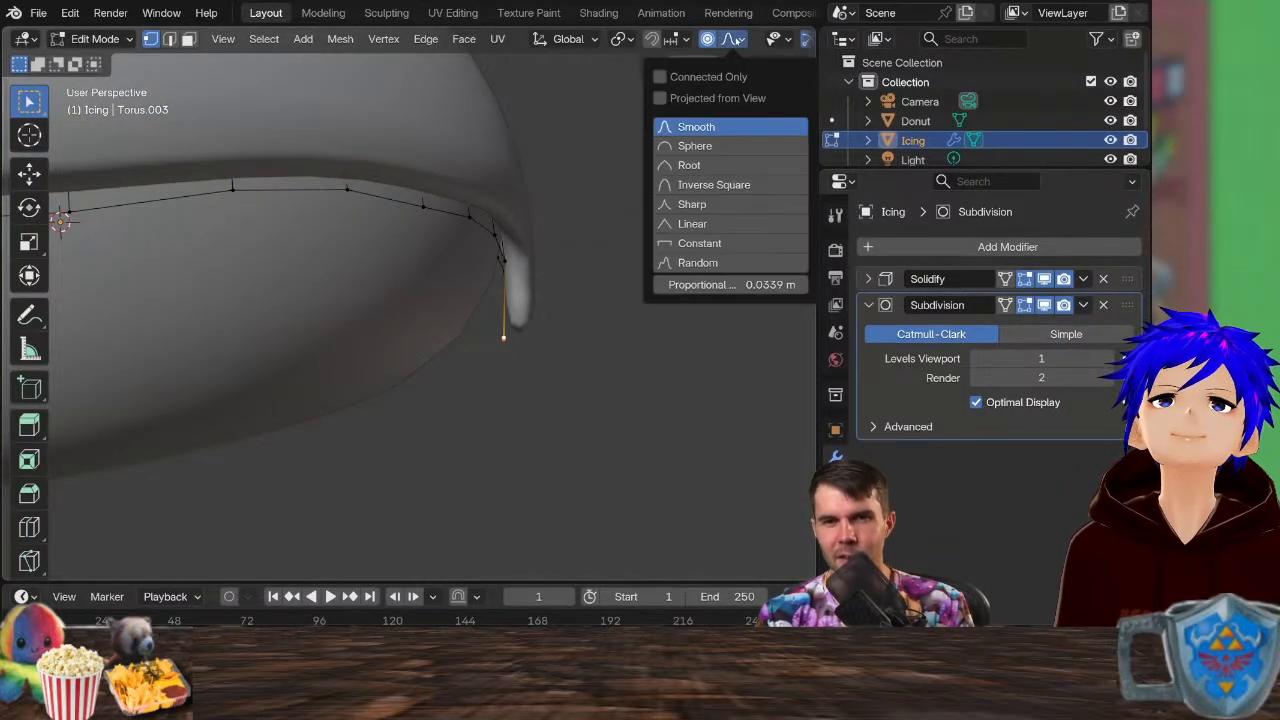
pyautogui.click(736, 41)
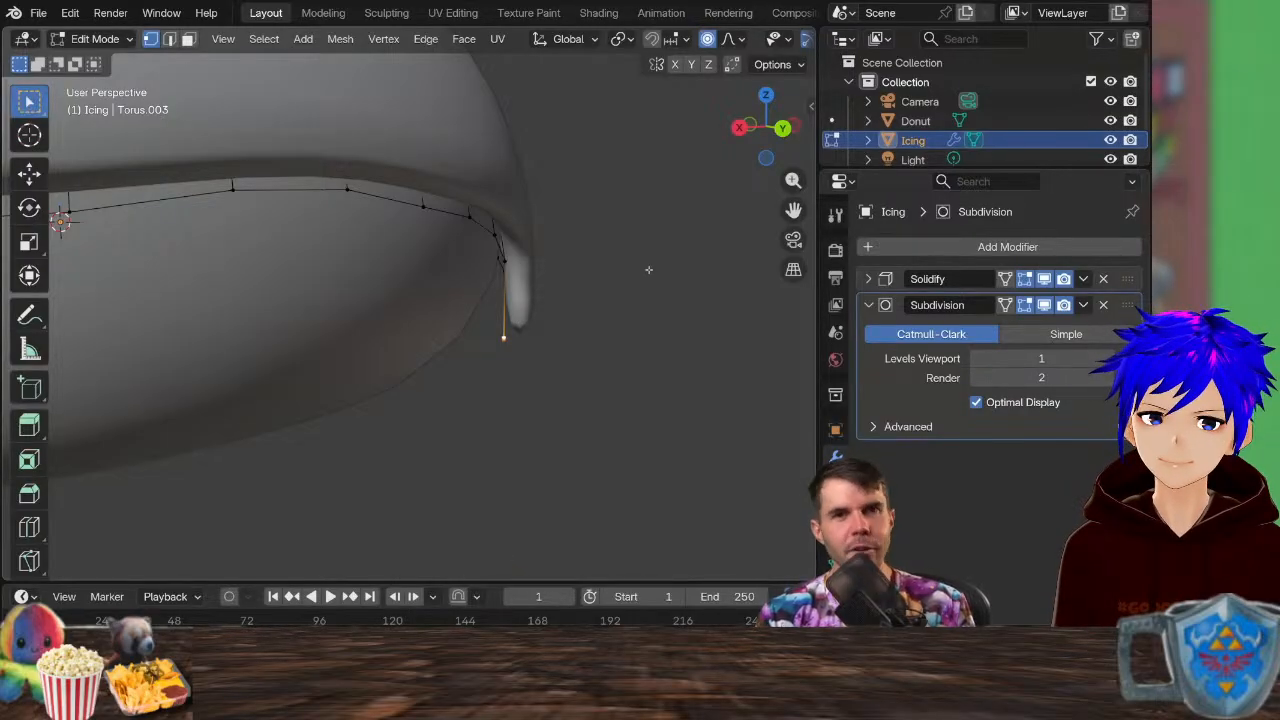
pyautogui.moveTo(660, 279); pyautogui.dragTo(662, 278, button='middle')
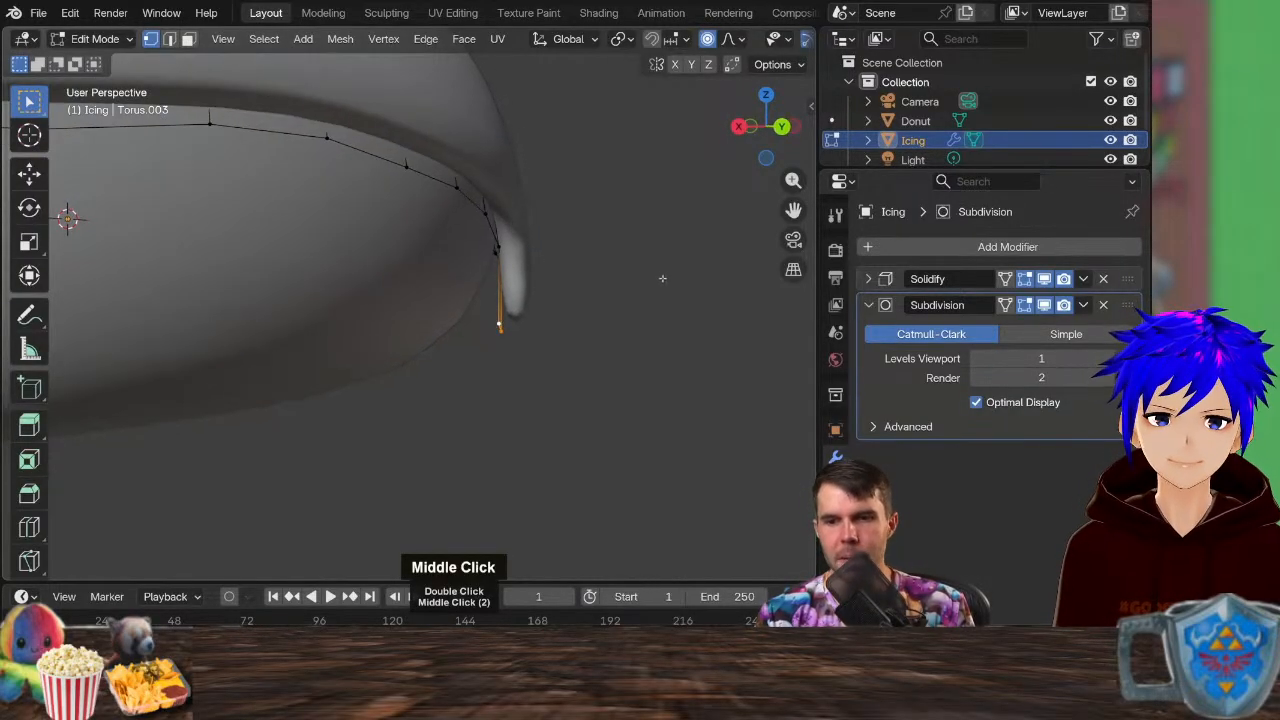
pyautogui.press('g')
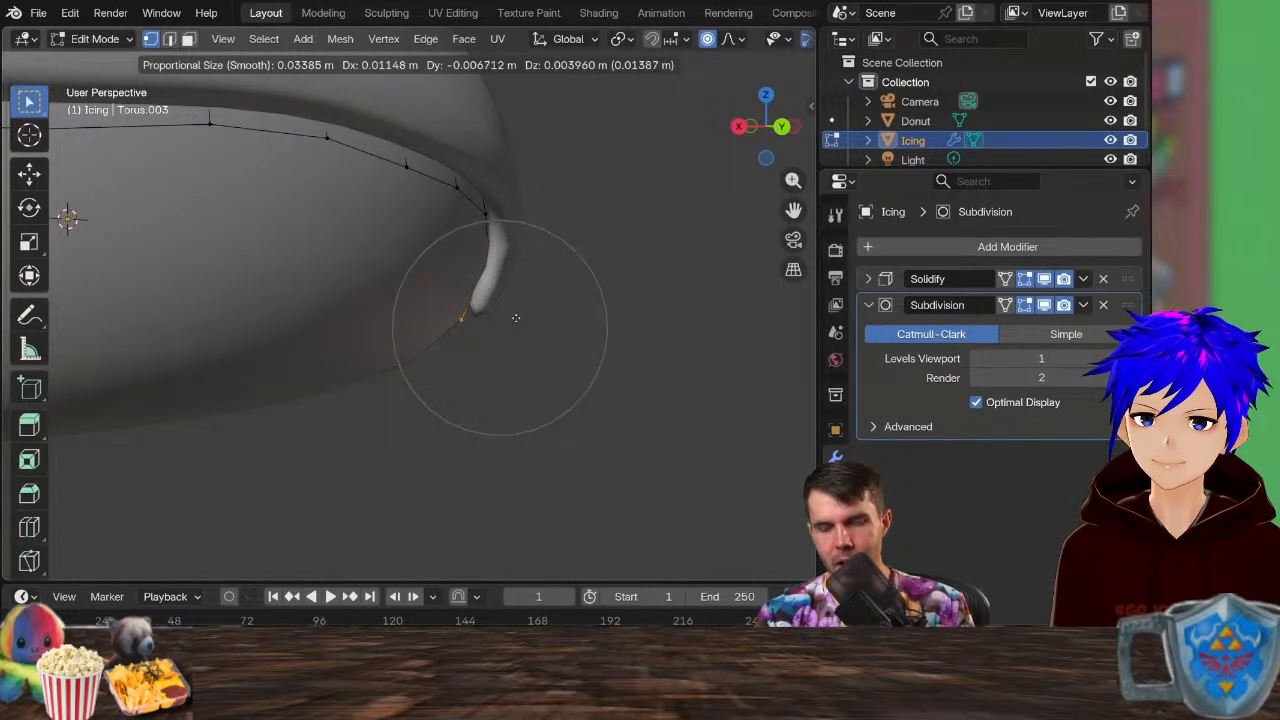
pyautogui.click(516, 318)
pyautogui.press('Tab')
pyautogui.moveTo(591, 326); pyautogui.dragTo(617, 317, button='middle')
pyautogui.scroll(-3, 466, 326)
pyautogui.hotkey('ctrl', 'z')
pyautogui.hotkey('ctrl', 'z')
pyautogui.press('Tab')
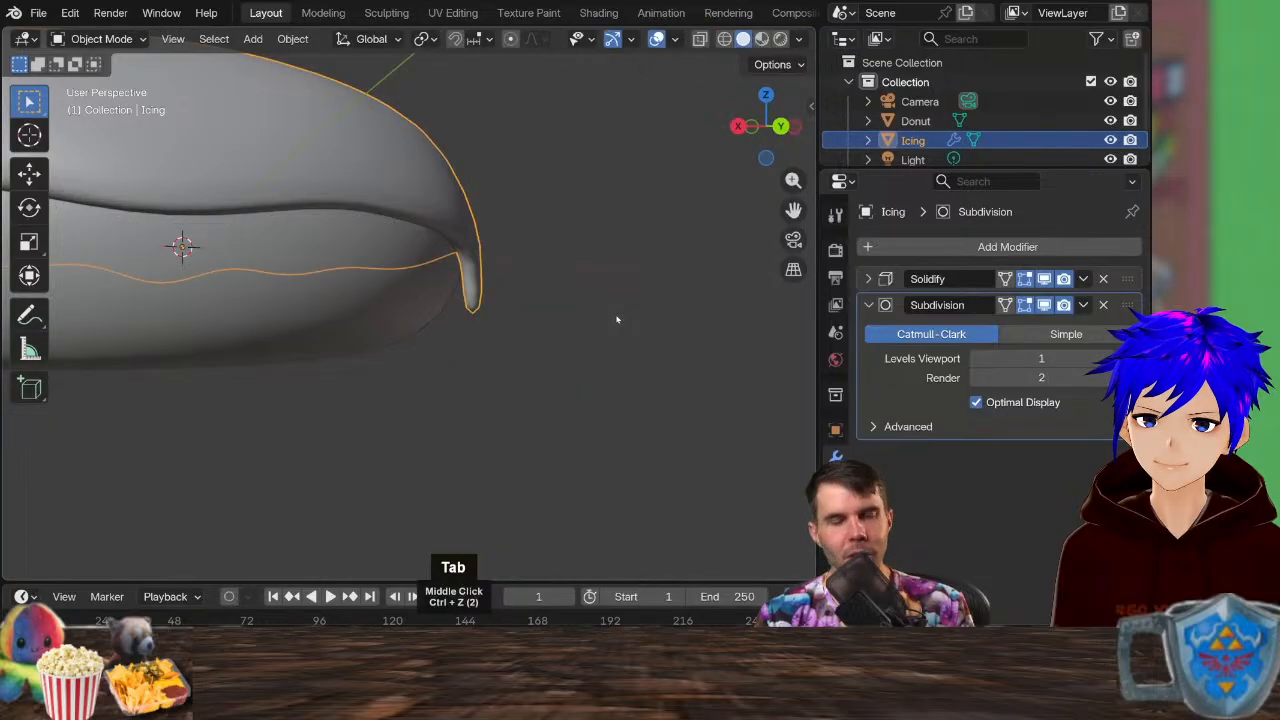
# - Continue watching the tutorial to see where the Shrinkwrap modifier is found for the icing
pyautogui.click(868, 305)
pyautogui.moveTo(818, 312); pyautogui.dragTo(779, 315)
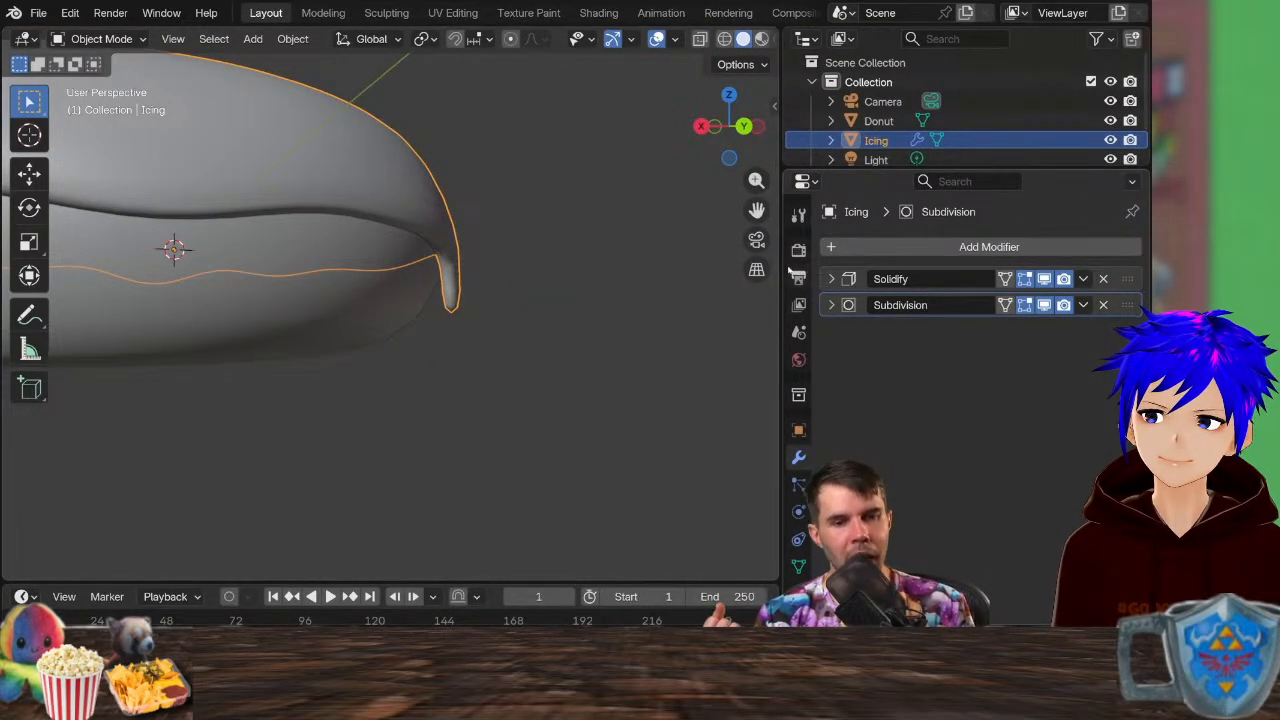
pyautogui.click(923, 247)
pyautogui.moveTo(856, 278)
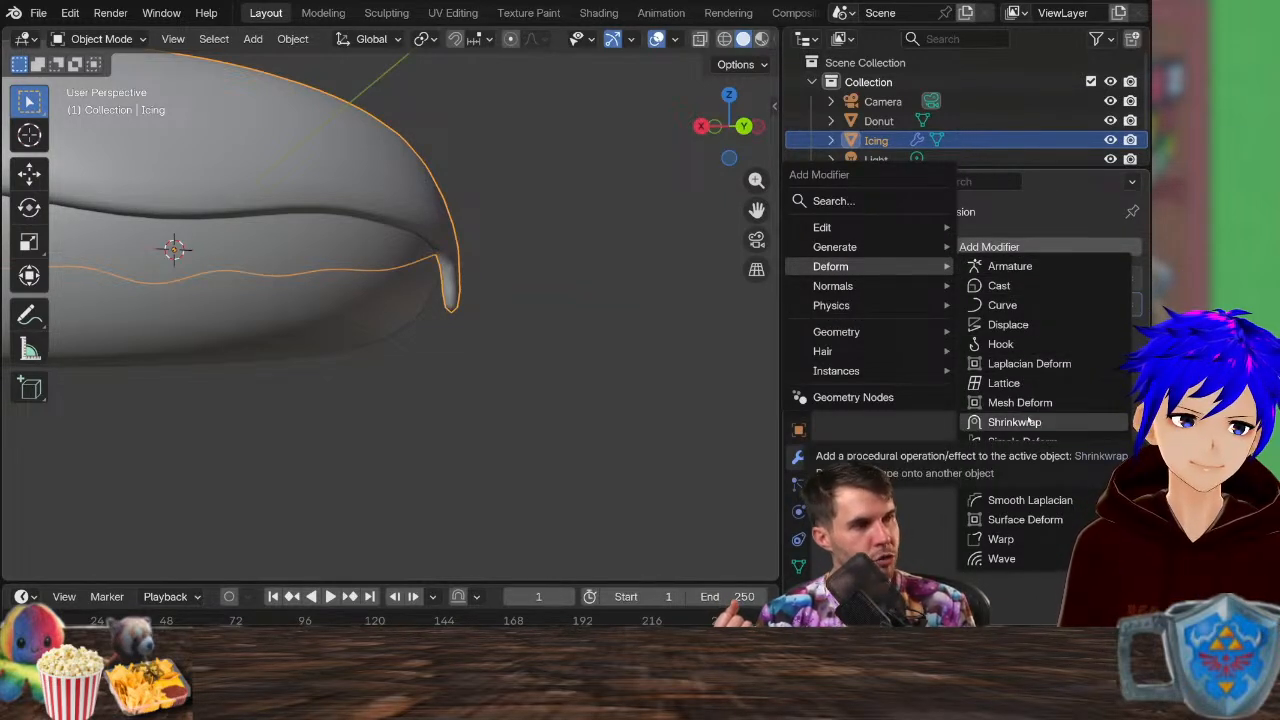
pyautogui.click(874, 203)
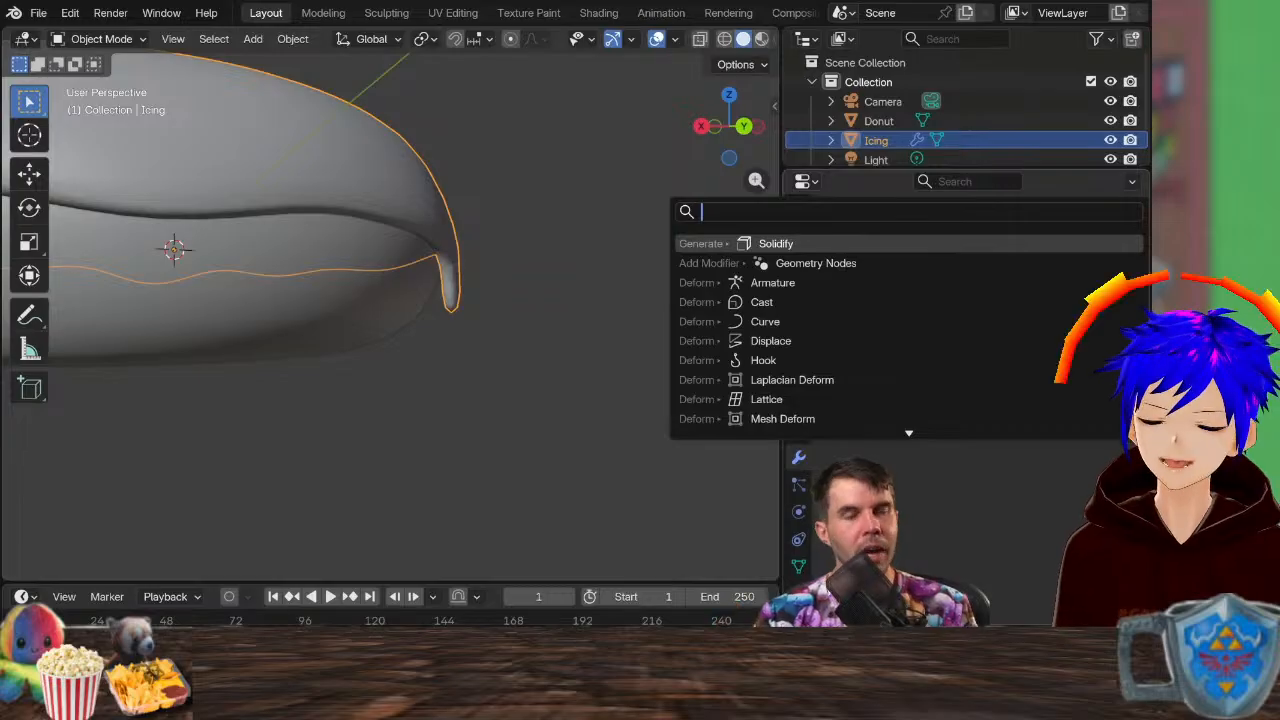
pyautogui.write('shrink')
pyautogui.press('Return')
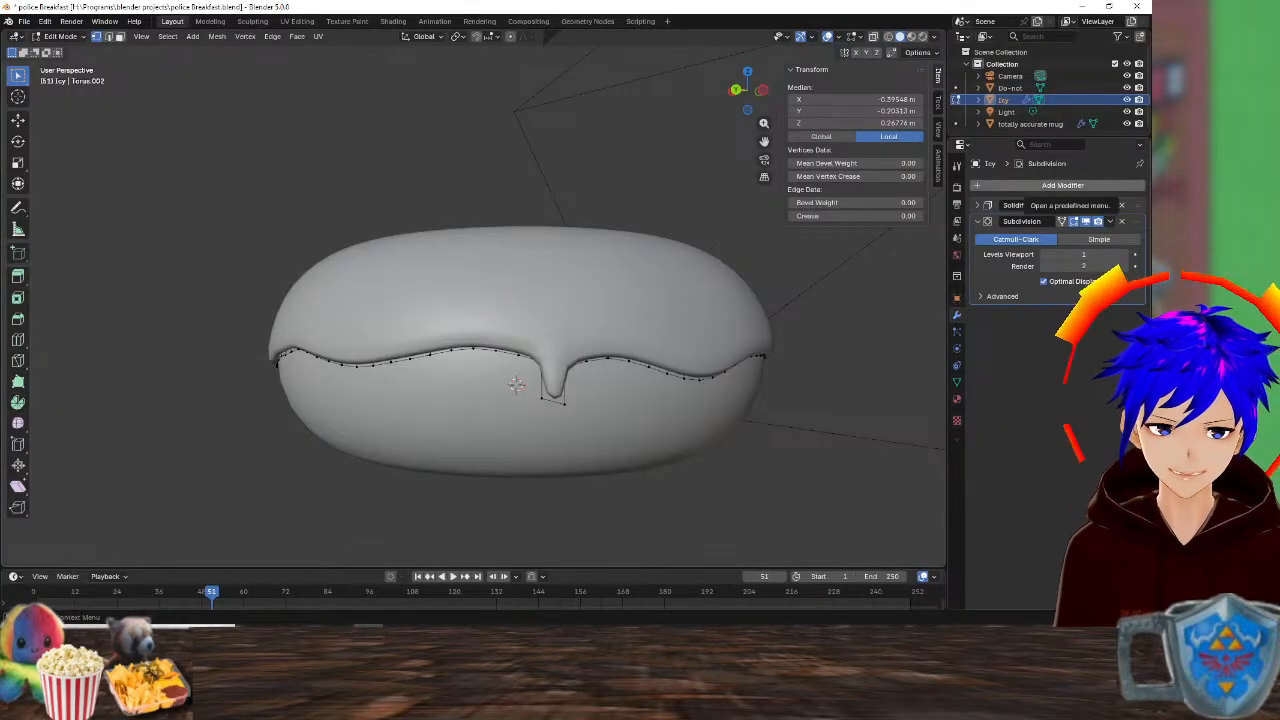
# - In the police Breakfast file, add a Shrinkwrap modifier to the Icy object
pyautogui.click(1008, 185)
pyautogui.click(1005, 186)
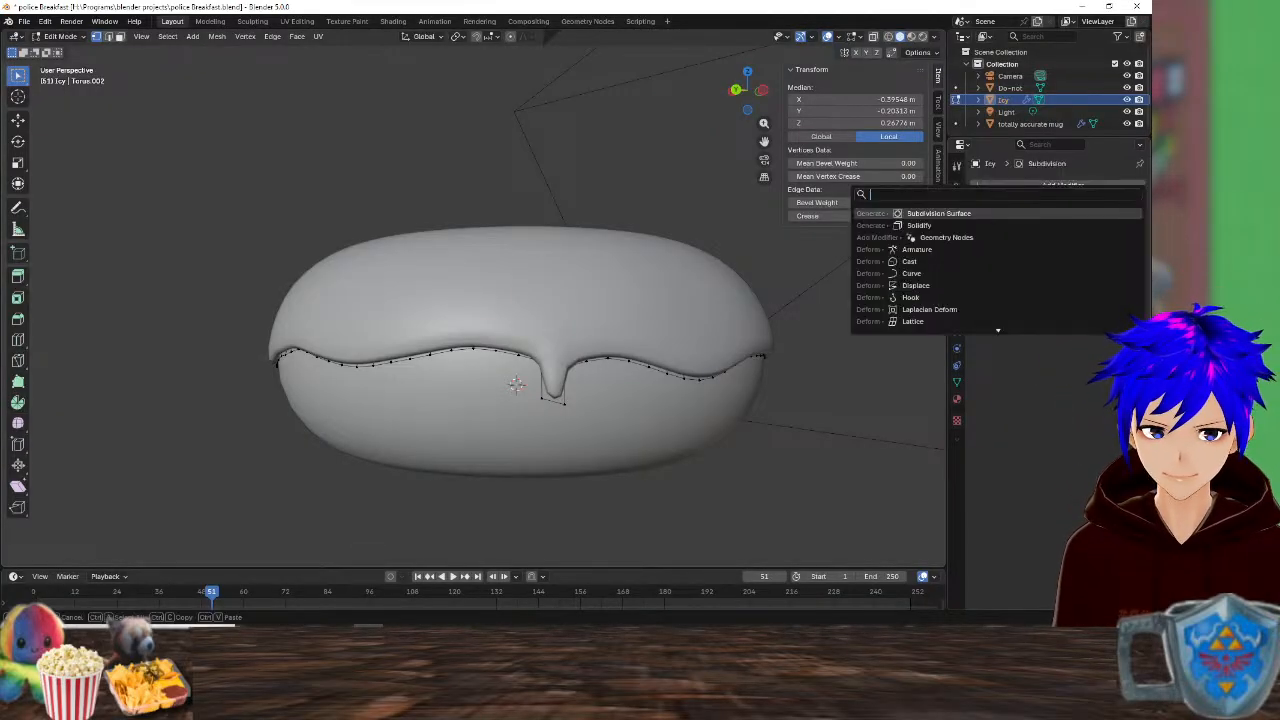
pyautogui.write('shrin')
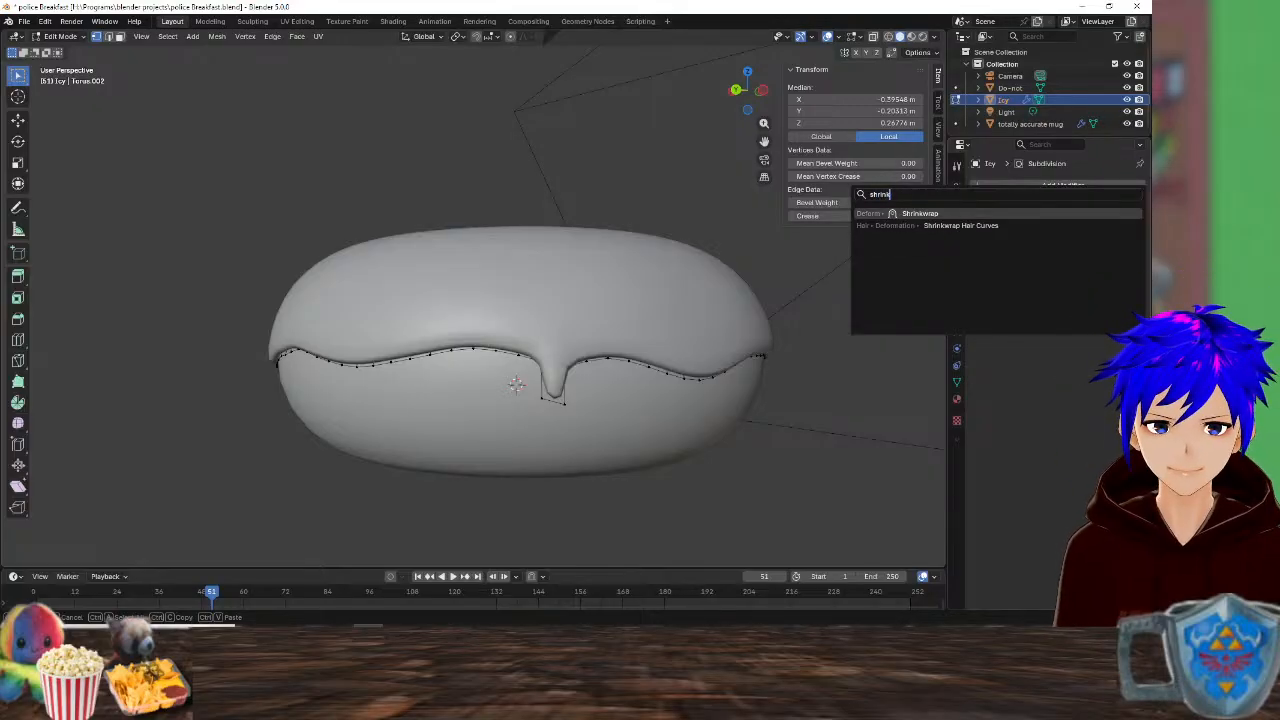
pyautogui.write('k')
pyautogui.press('Return')
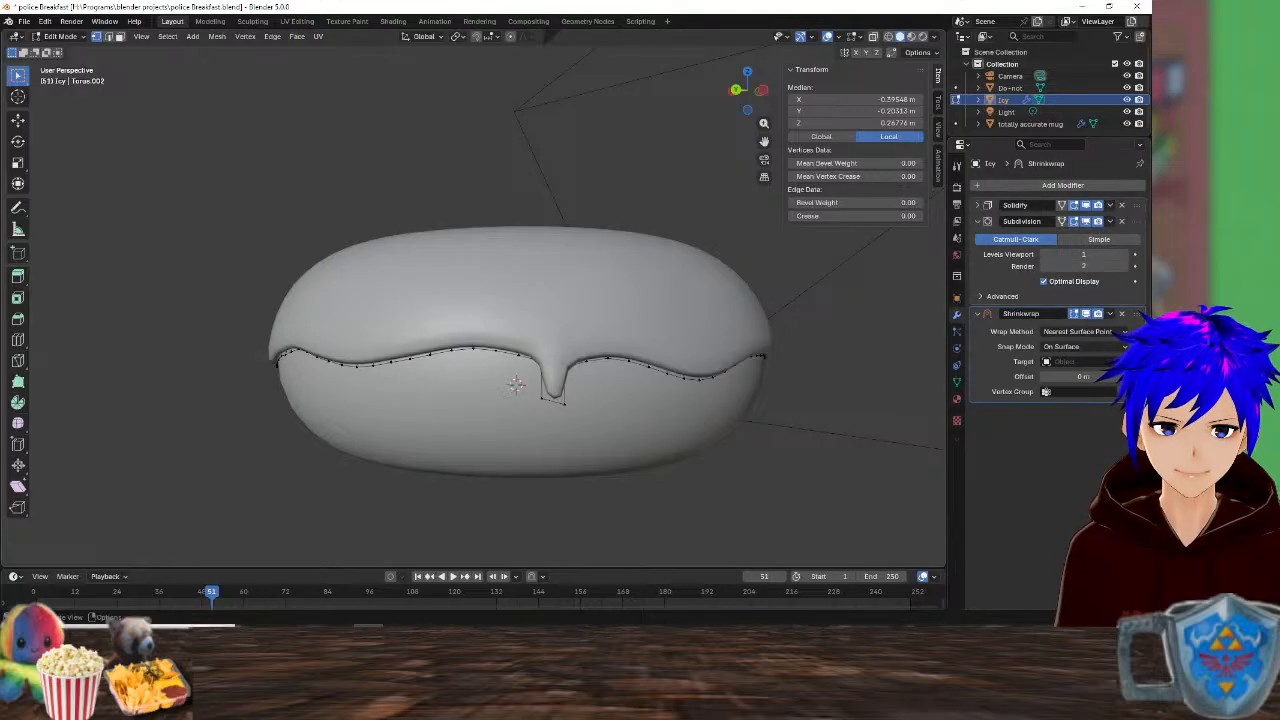
pyautogui.moveTo(515, 385); pyautogui.dragTo(510, 334, button='middle')
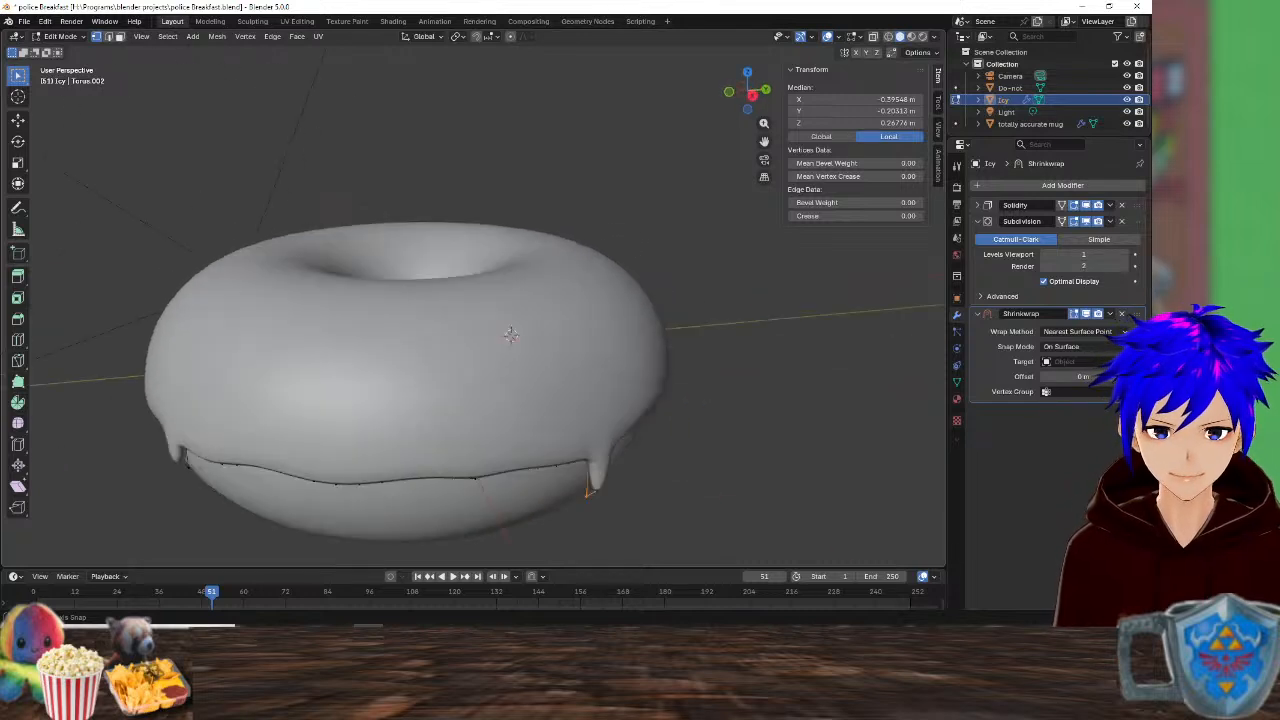
# - Remove the Shrinkwrap modifier from the Icy object and add it again
pyautogui.click(510, 334)
pyautogui.hotkey('alt', 'a')
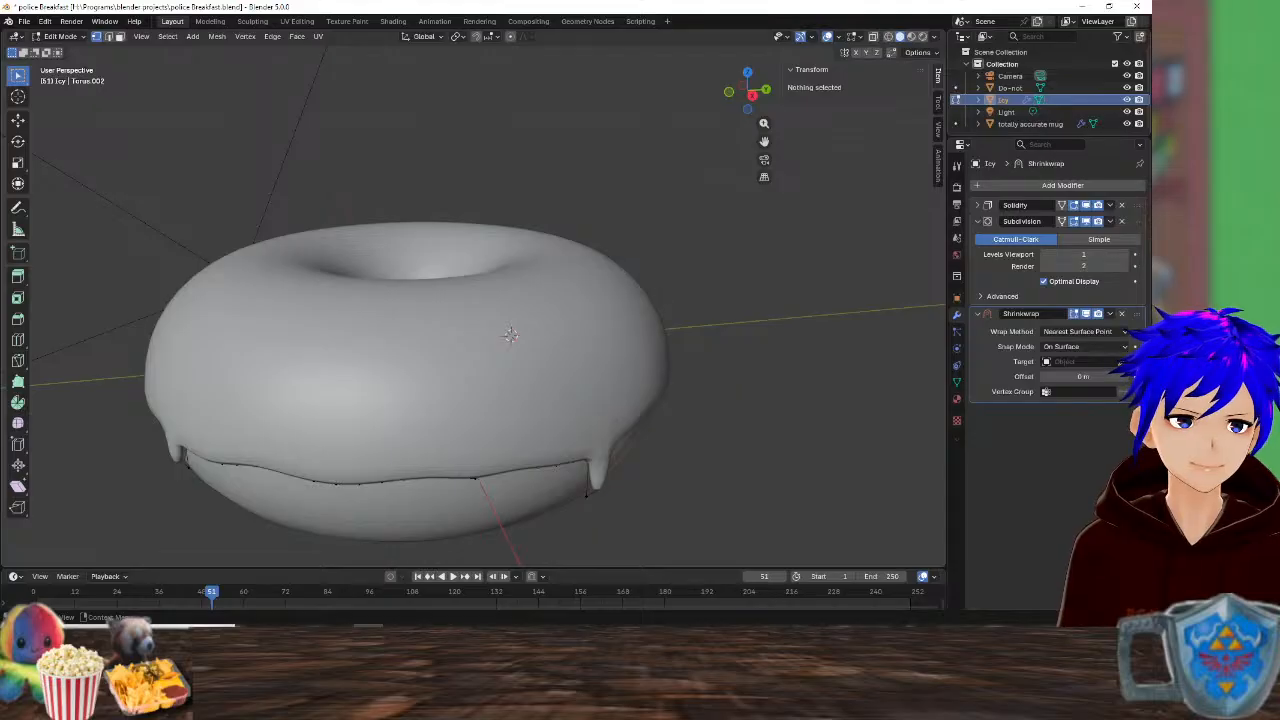
pyautogui.press('x')
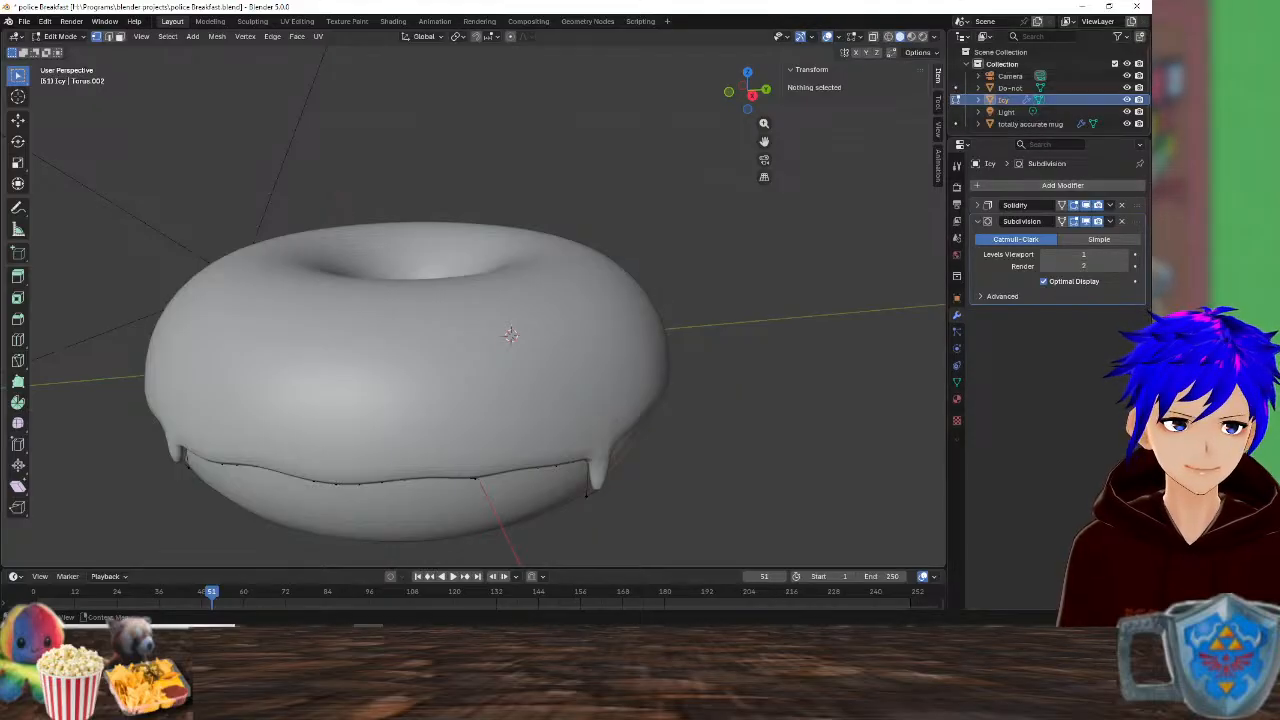
pyautogui.hotkey('shift', 'a')
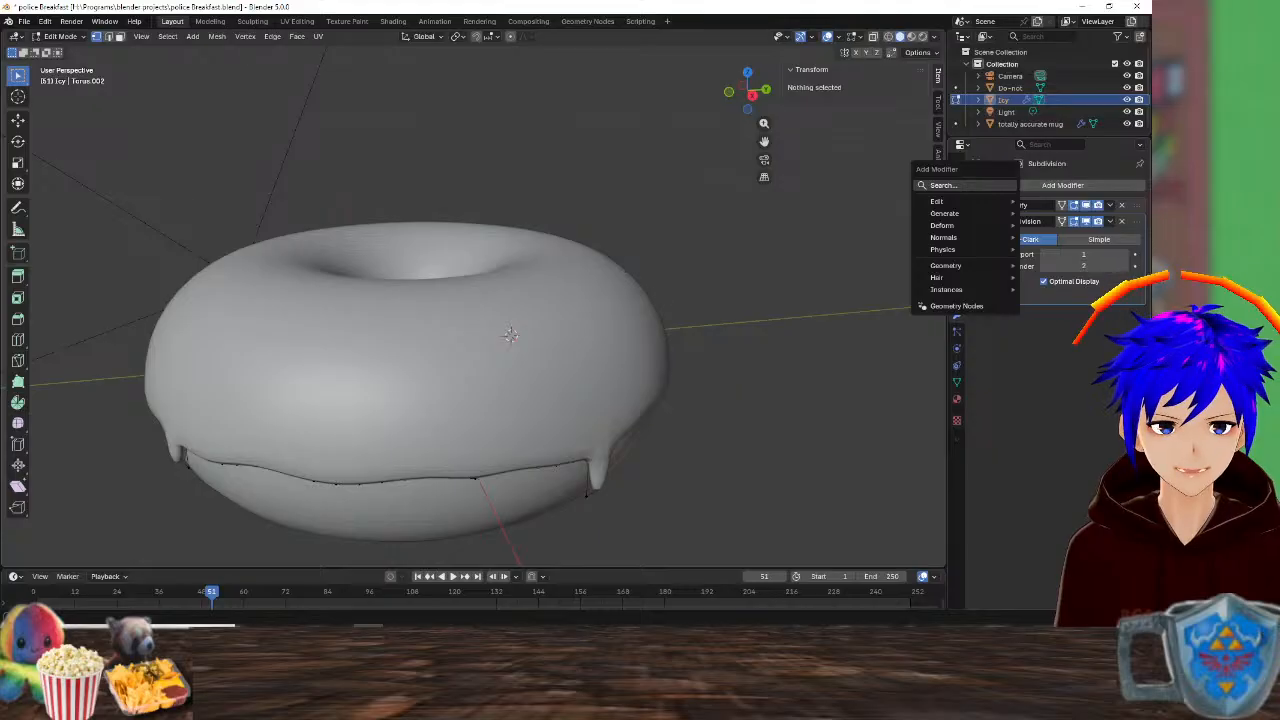
pyautogui.click(966, 185)
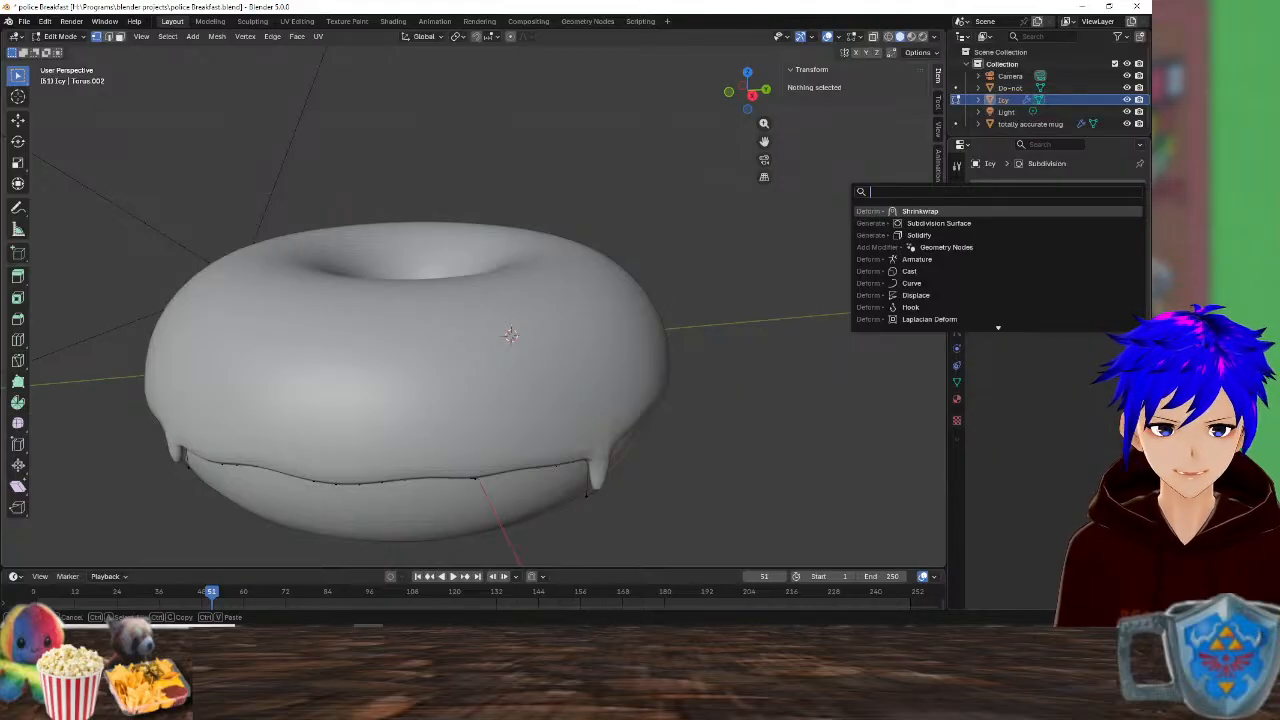
pyautogui.press('Return')
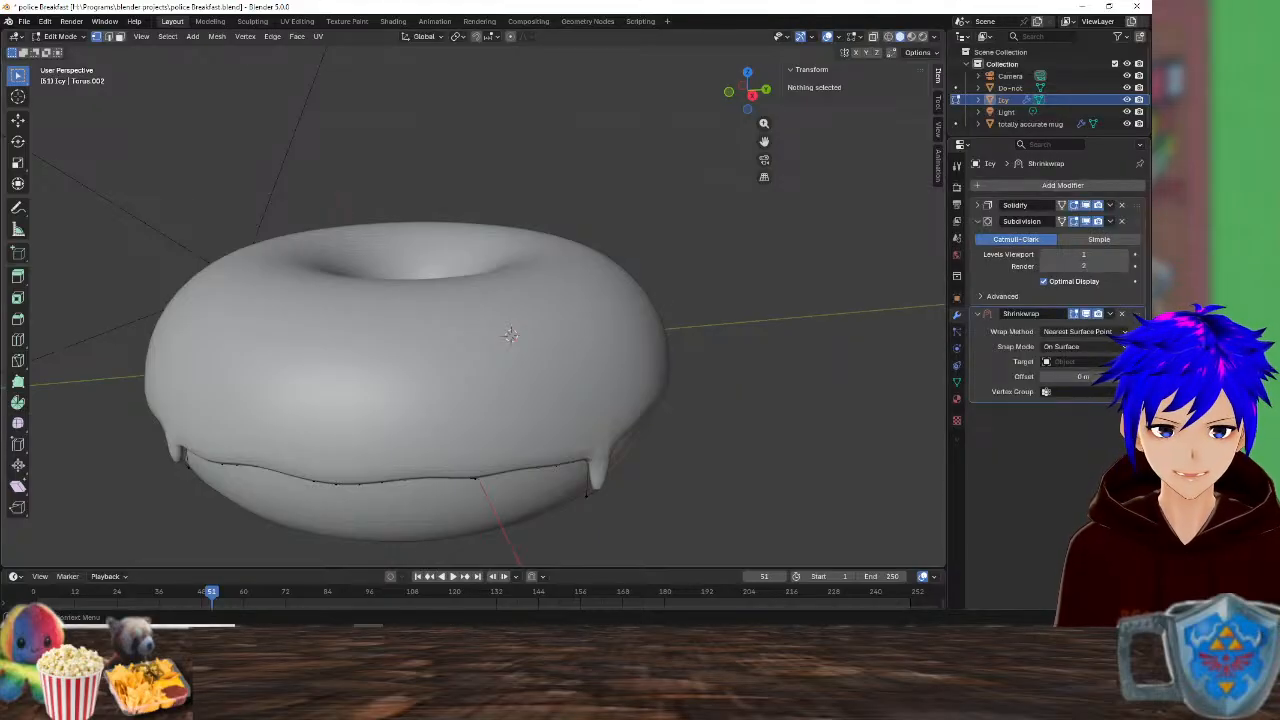
# - Select the tip vertices of one icing droplet and move them about -0.0088 m along X towards the donut
pyautogui.moveTo(510, 335); pyautogui.dragTo(445, 383, button='middle')
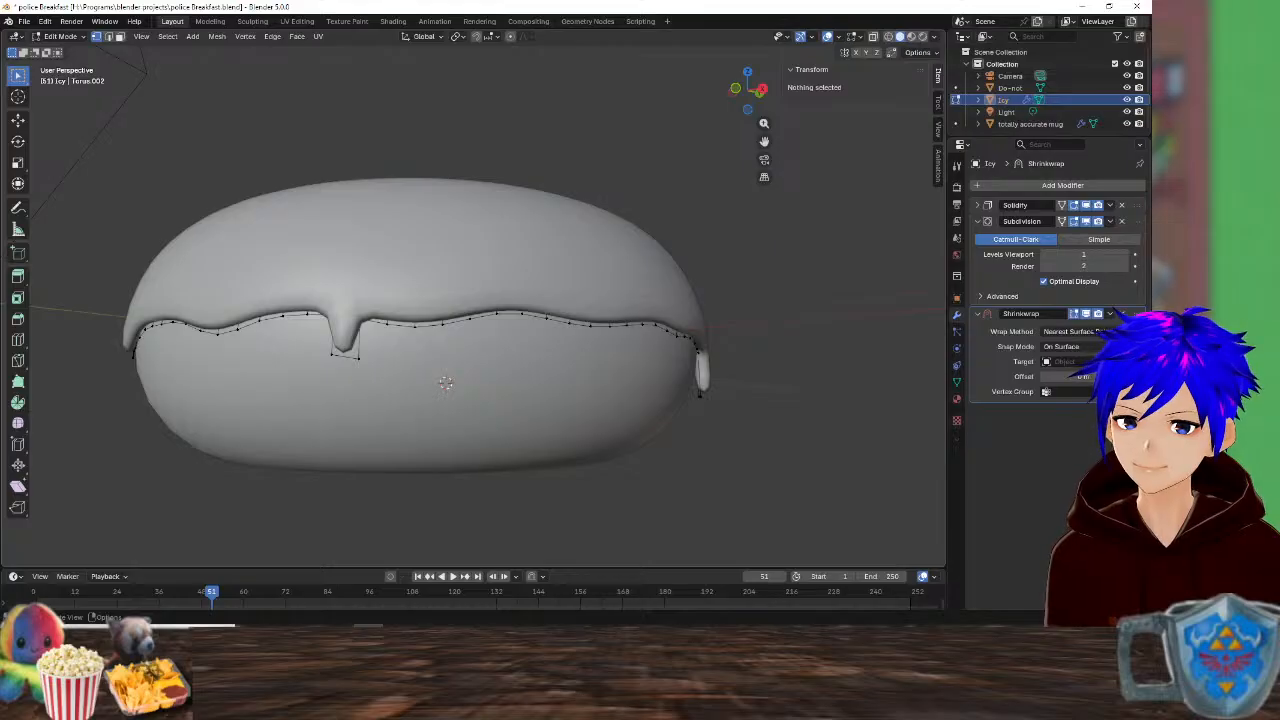
pyautogui.click(700, 394)
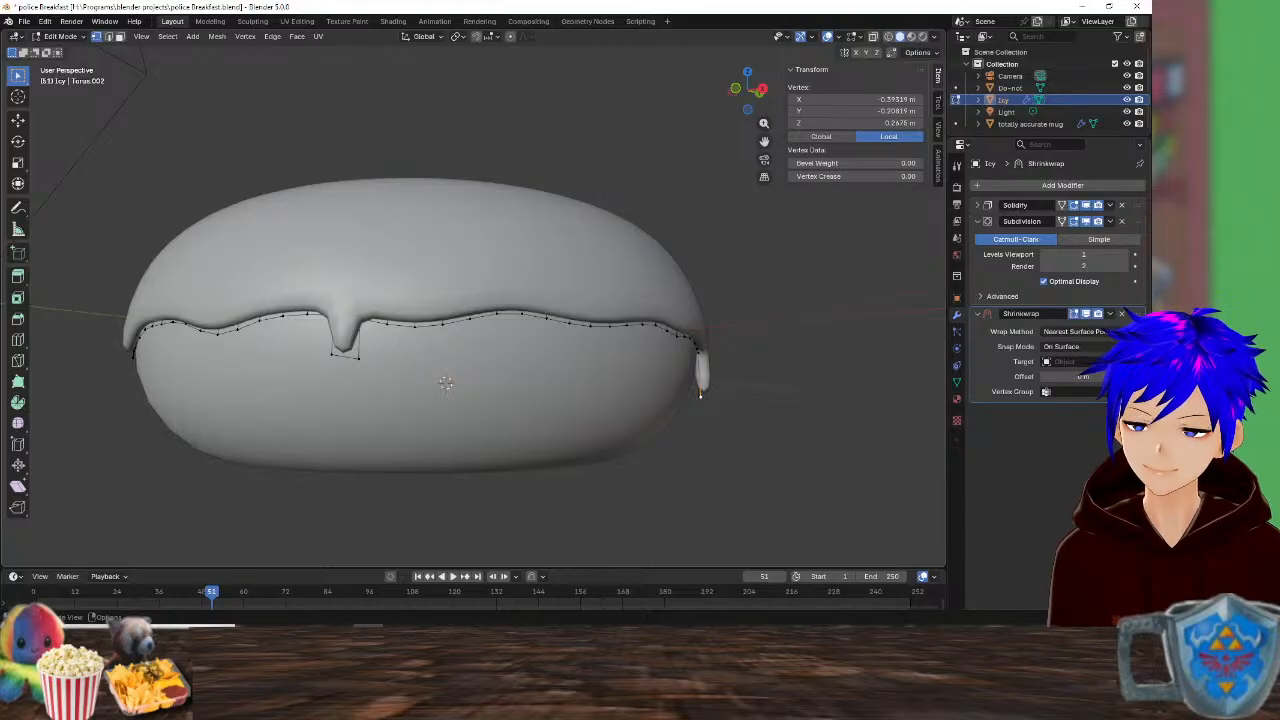
pyautogui.hotkey('alt', 'a')
pyautogui.moveTo(445, 383); pyautogui.dragTo(465, 357, button='middle')
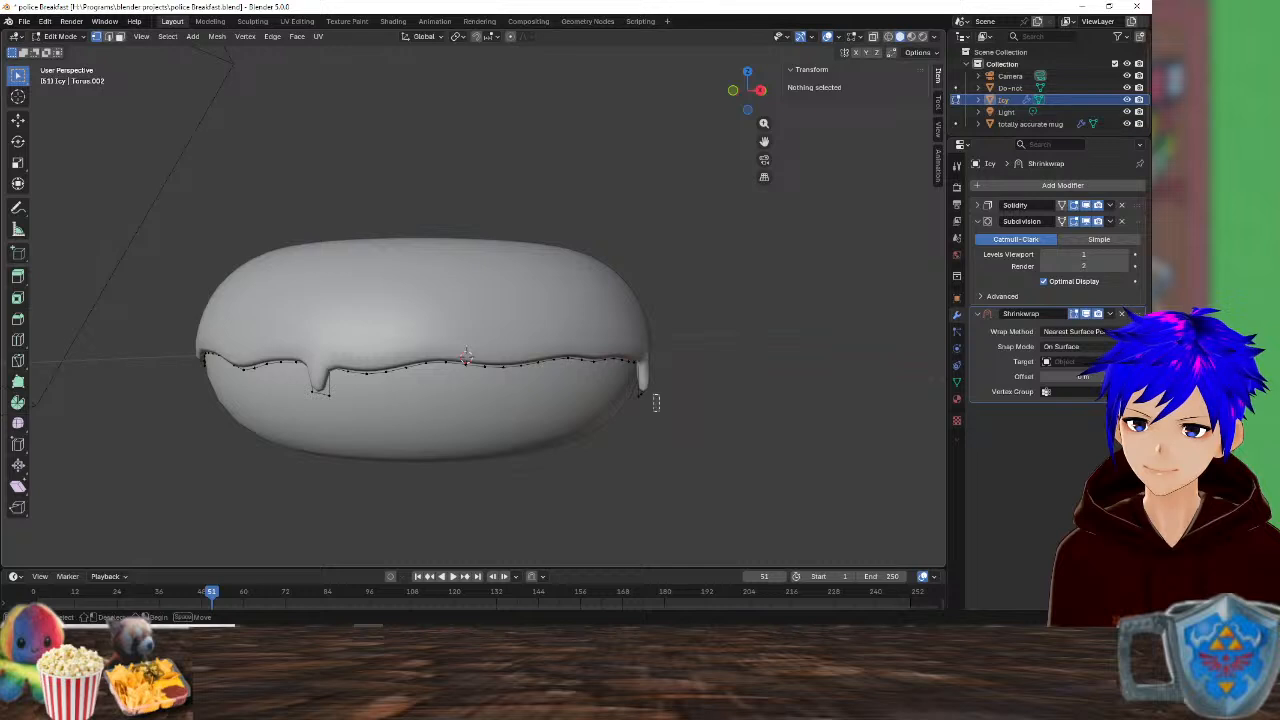
pyautogui.moveTo(633, 391); pyautogui.dragTo(635, 392)
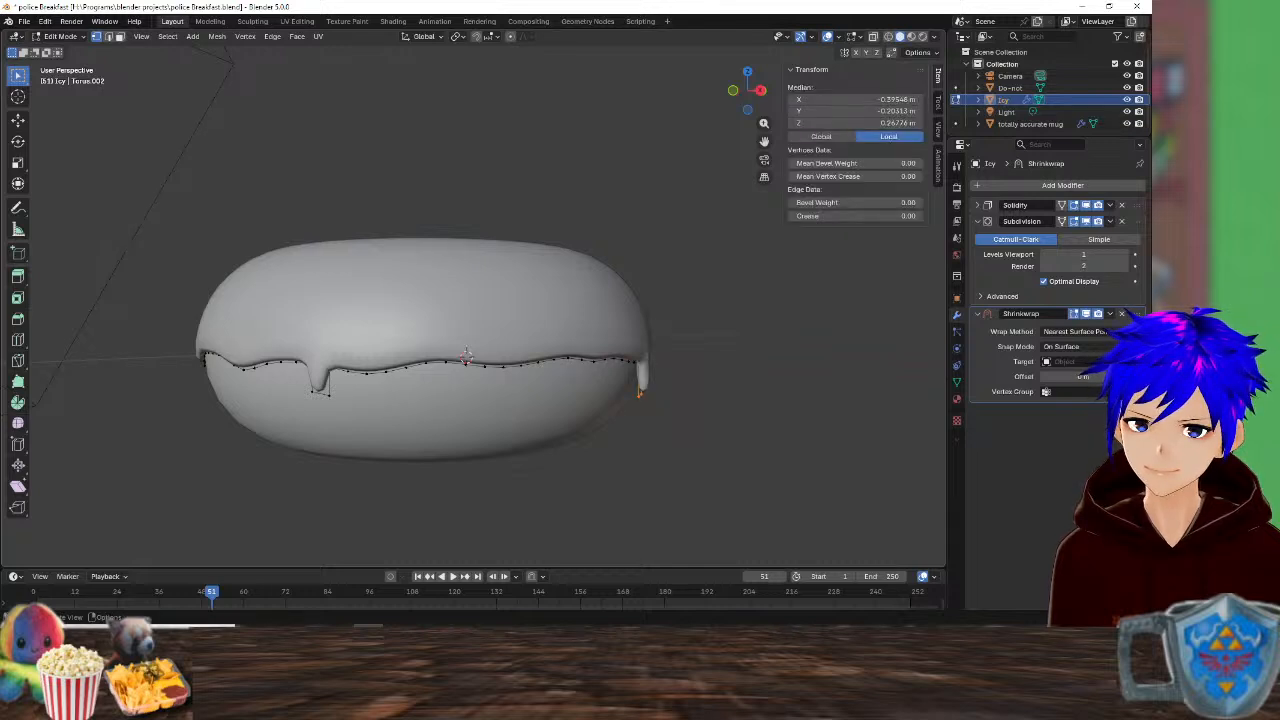
pyautogui.scroll(5, 473, 306)
pyautogui.scroll(-4, 473, 306)
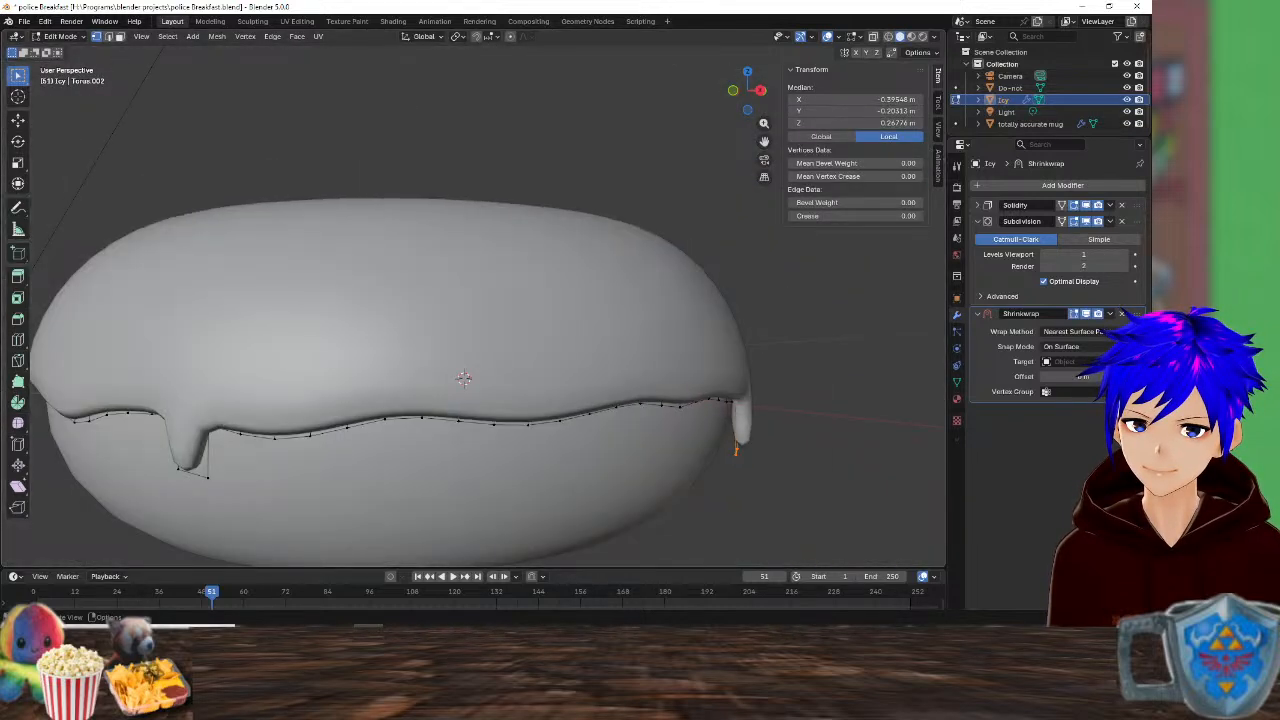
pyautogui.moveTo(473, 340); pyautogui.dragTo(380, 290, button='middle')
pyautogui.moveTo(497, 396); pyautogui.dragTo(548, 383, button='middle')
pyautogui.moveTo(565, 355); pyautogui.dragTo(580, 381, button='middle')
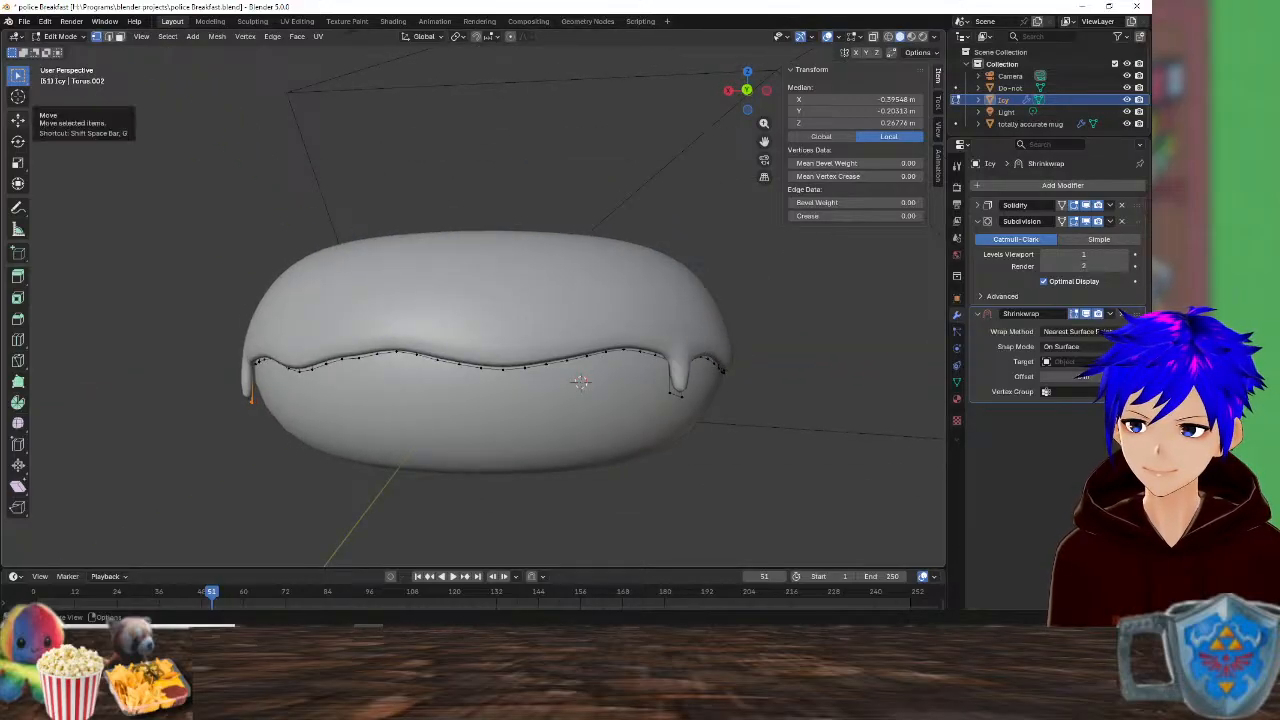
pyautogui.click(18, 119)
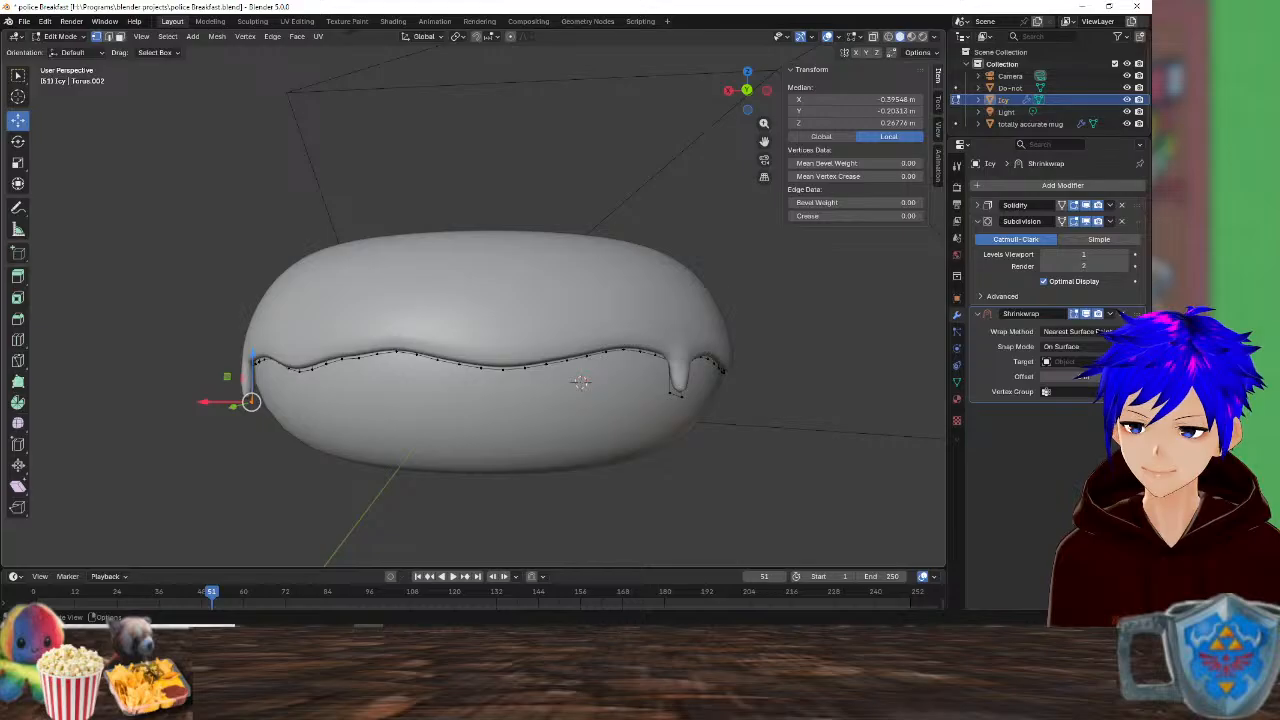
pyautogui.moveTo(581, 381)
pyautogui.mouseDown(button='middle')
pyautogui.moveTo(570, 378)
pyautogui.moveTo(600, 376)
pyautogui.moveTo(580, 374)
pyautogui.moveTo(574, 400)
pyautogui.moveTo(582, 393)
pyautogui.mouseUp(button='middle')
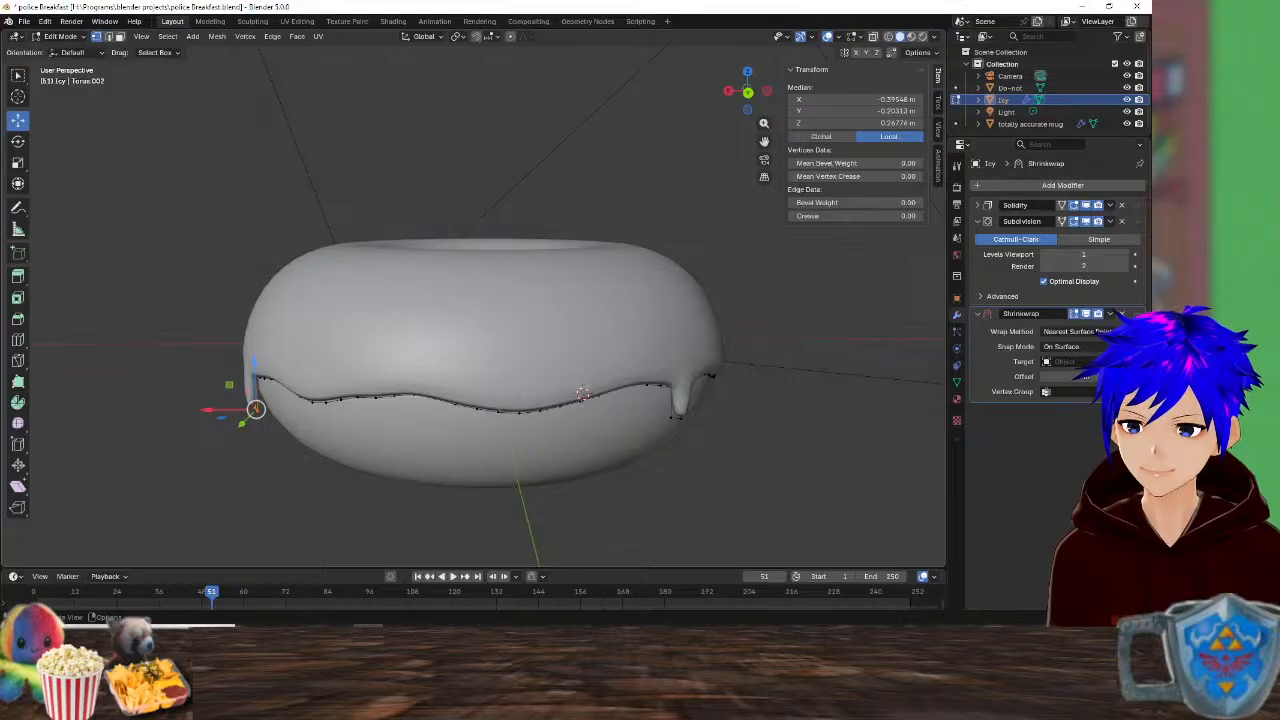
pyautogui.moveTo(208, 409); pyautogui.dragTo(221, 409)
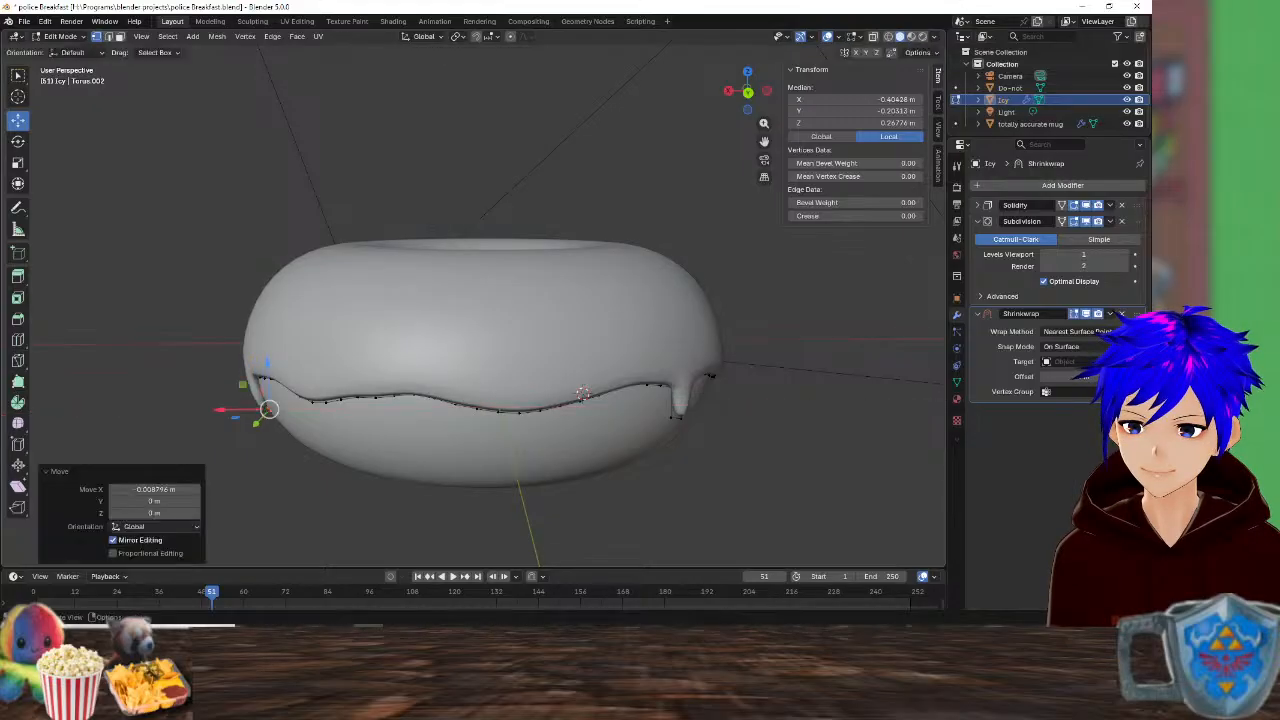
# - Select the tip of the neighbouring icing droplet and move it about -0.0065 m along Y towards the donut
pyautogui.moveTo(582, 393); pyautogui.dragTo(936, 388, button='middle')
pyautogui.moveTo(349, 377)
pyautogui.mouseDown(button='middle')
pyautogui.moveTo(424, 381)
pyautogui.moveTo(360, 380)
pyautogui.mouseUp(button='middle')
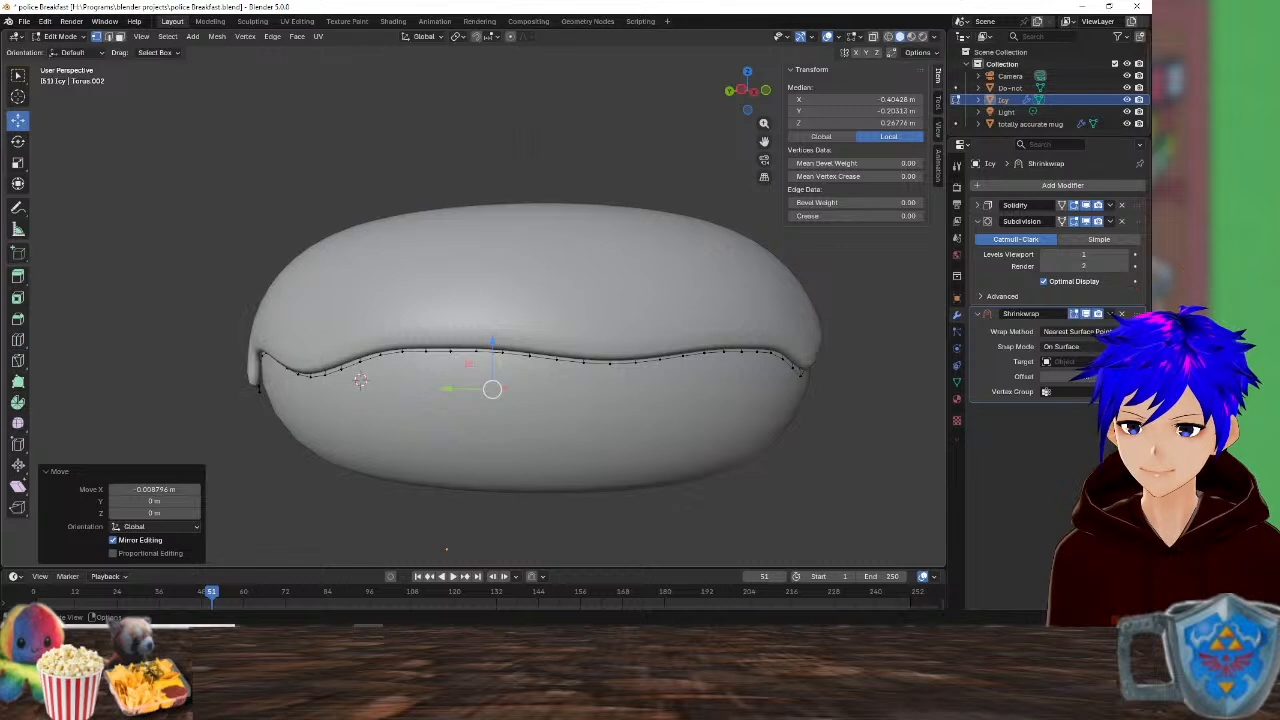
pyautogui.click(259, 391)
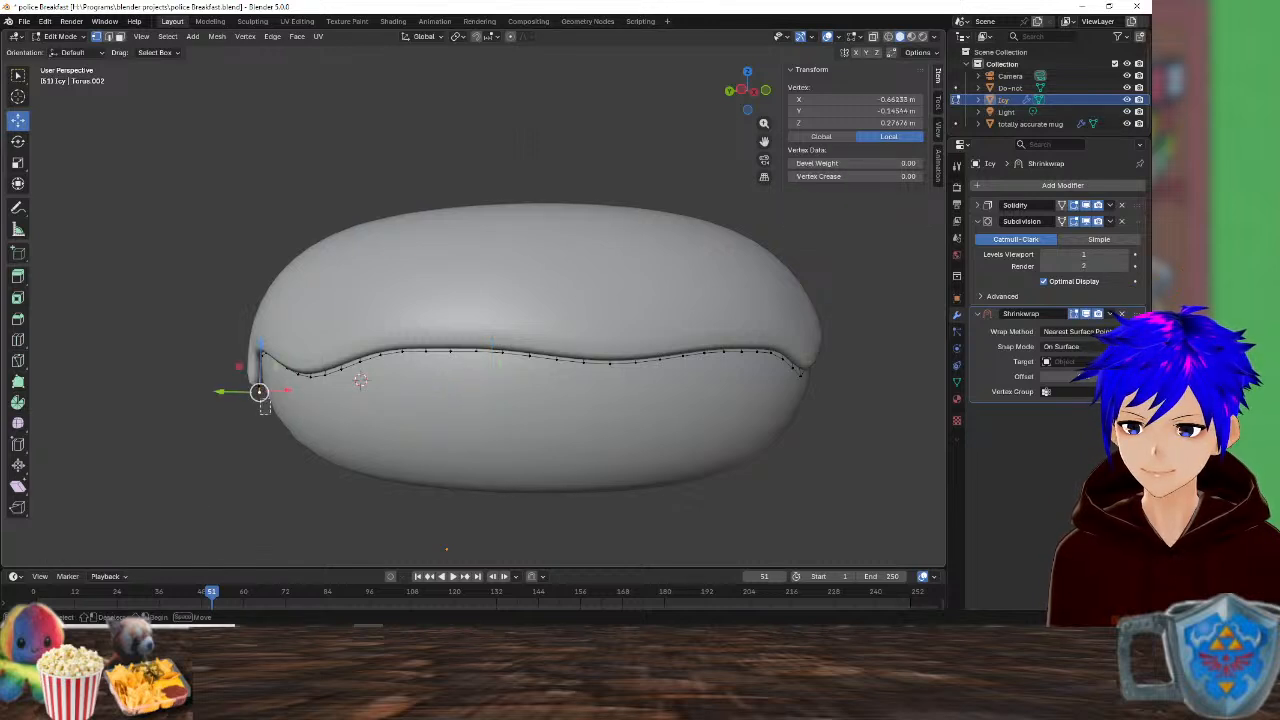
pyautogui.moveTo(268, 412); pyautogui.dragTo(262, 395)
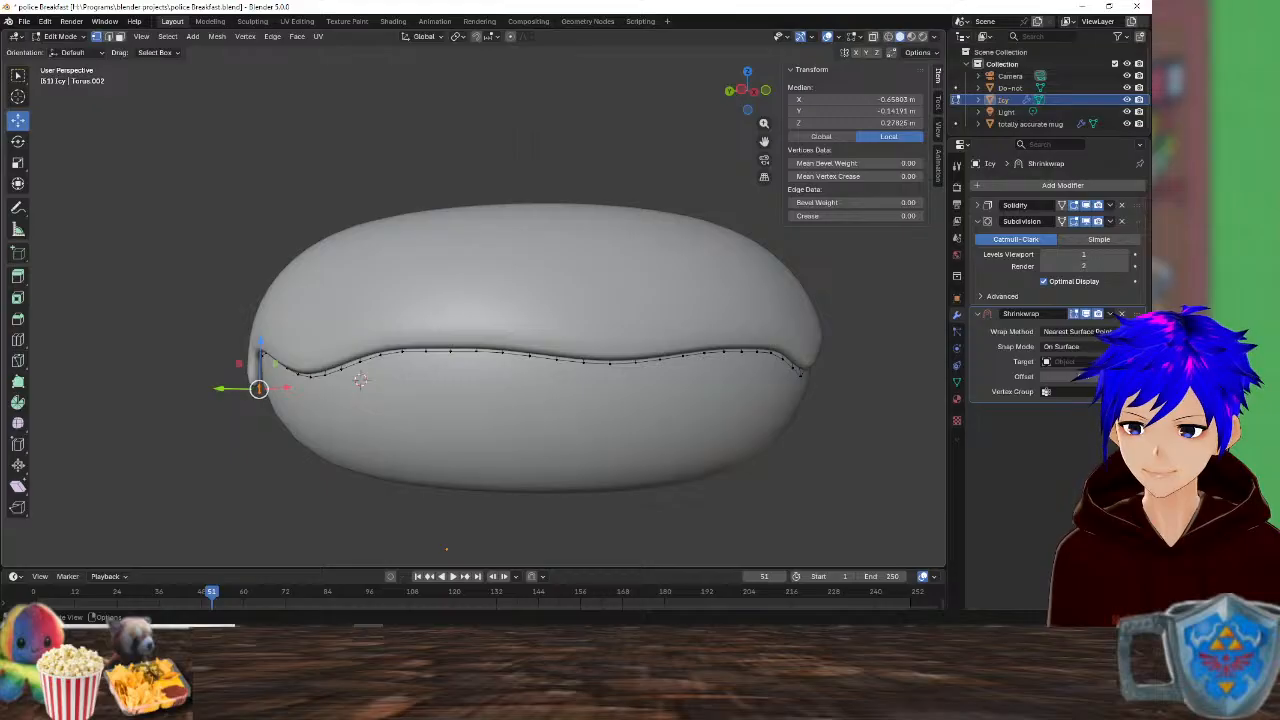
pyautogui.press('g')
pyautogui.press('y')
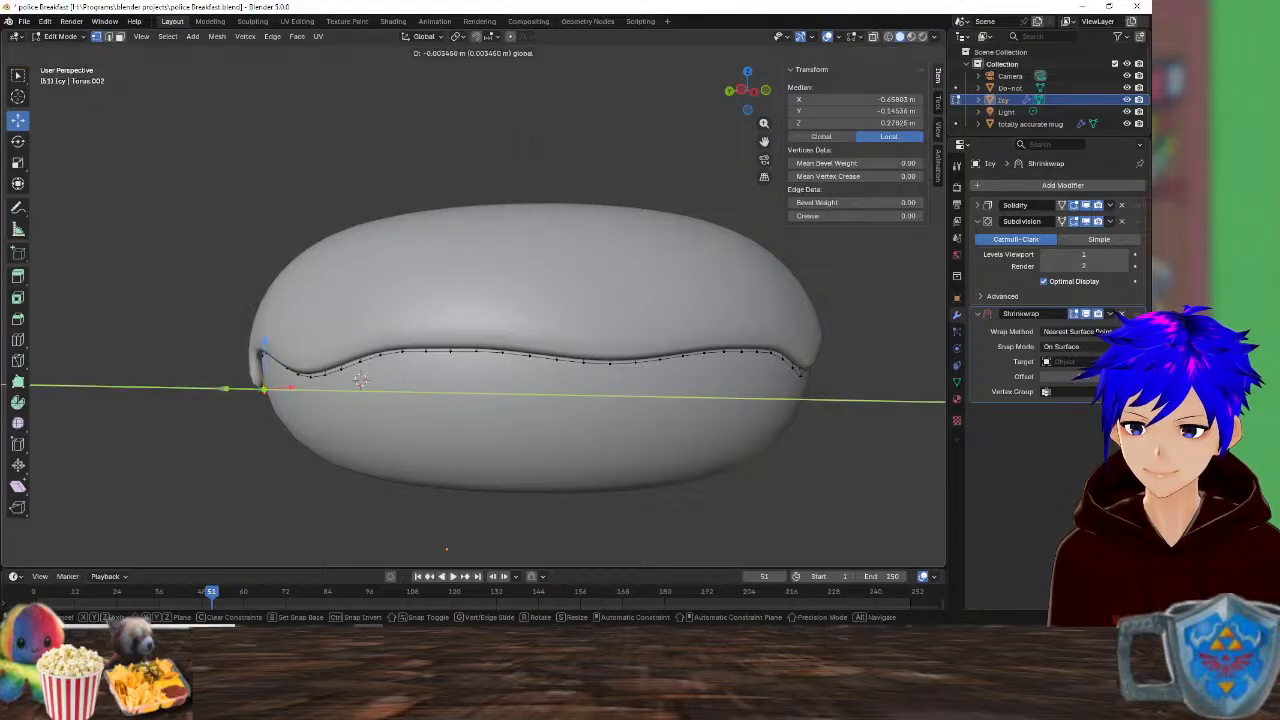
pyautogui.click(360, 380)
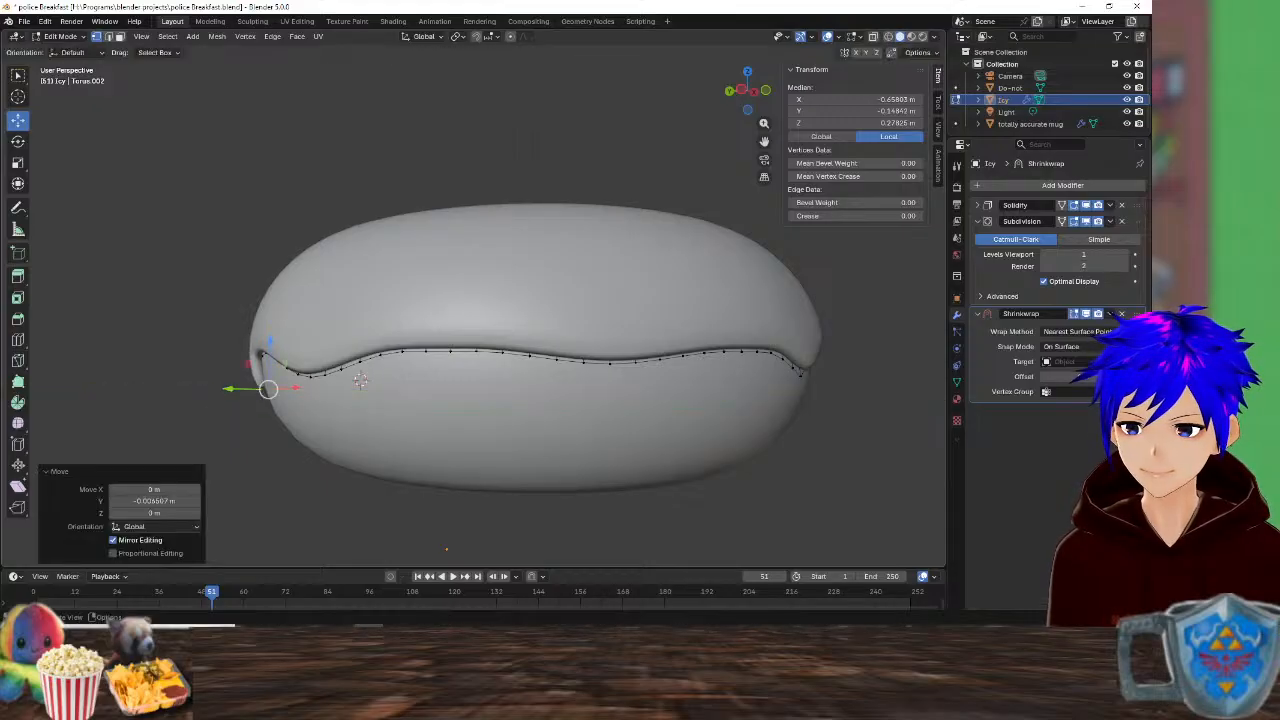
# - Move the third droplet's tip about 0.0033 m along Y and -0.0018 m along X, and check its fit from below
pyautogui.moveTo(500, 380); pyautogui.dragTo(351, 376, button='middle')
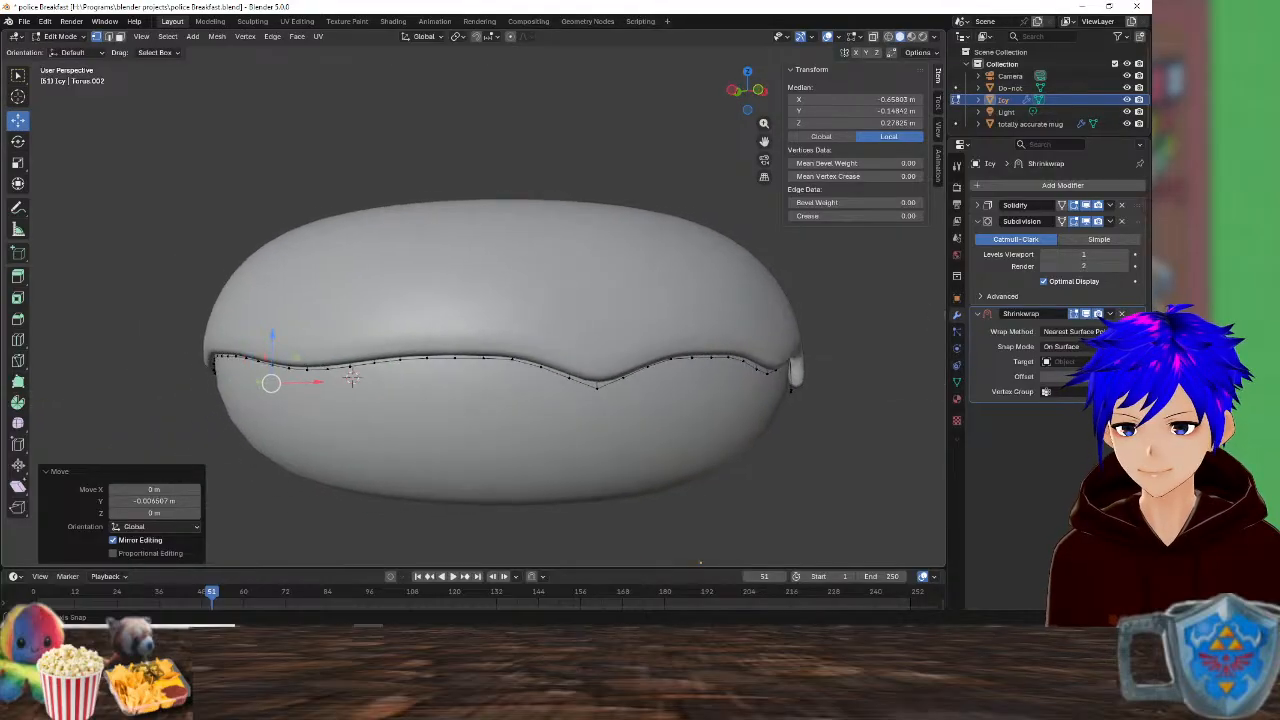
pyautogui.click(791, 389)
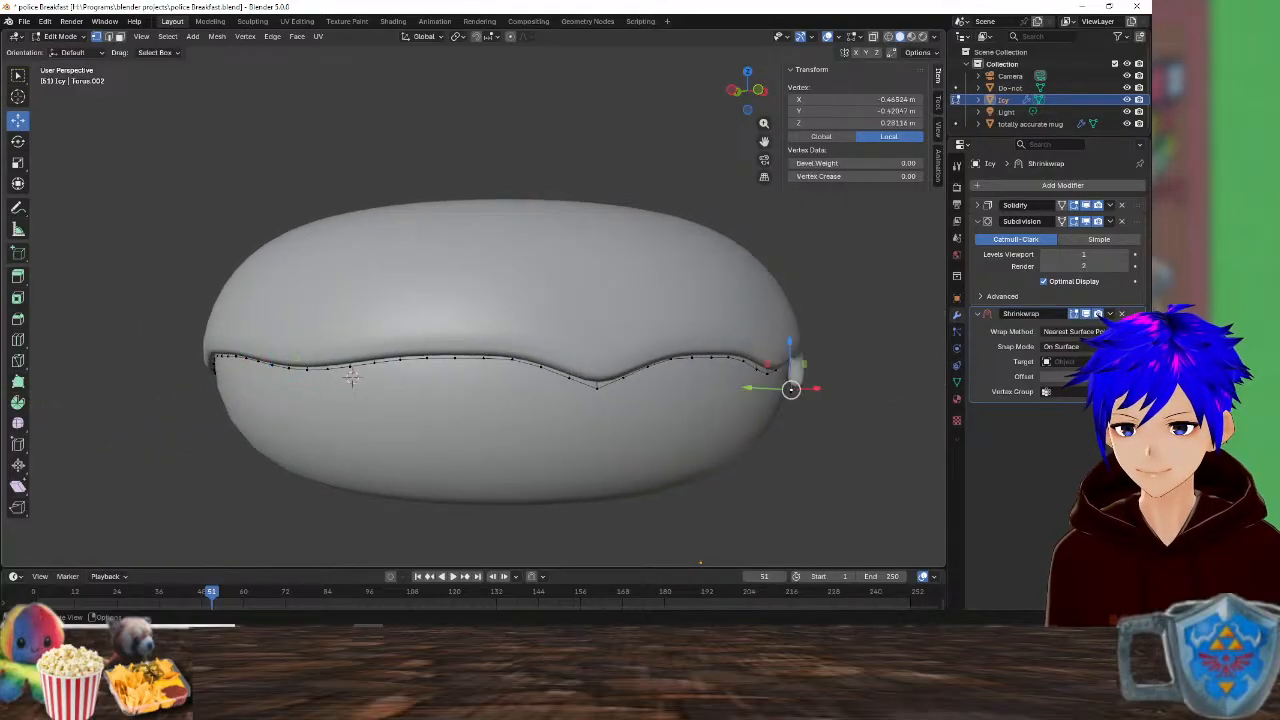
pyautogui.keyDown('shift'); pyautogui.click(791, 389); pyautogui.keyUp('shift')
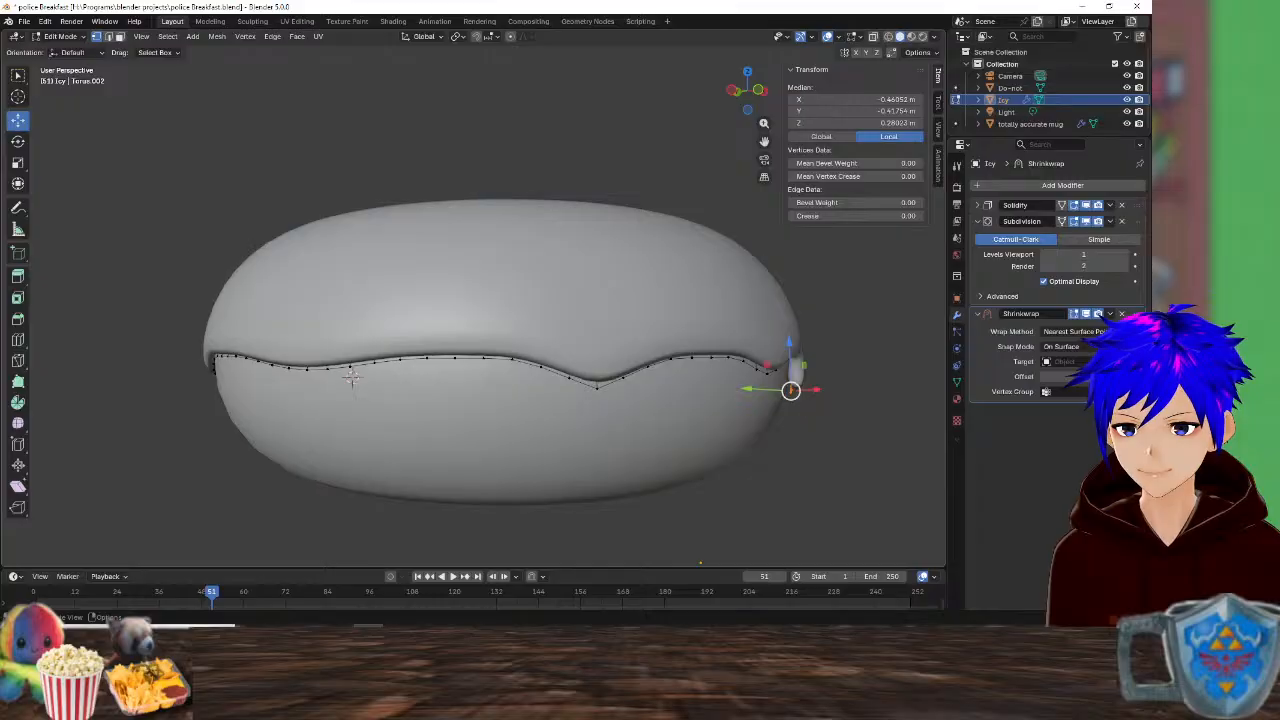
pyautogui.moveTo(351, 378)
pyautogui.mouseDown(button='middle')
pyautogui.moveTo(409, 311)
pyautogui.moveTo(386, 363)
pyautogui.moveTo(371, 365)
pyautogui.mouseUp(button='middle')
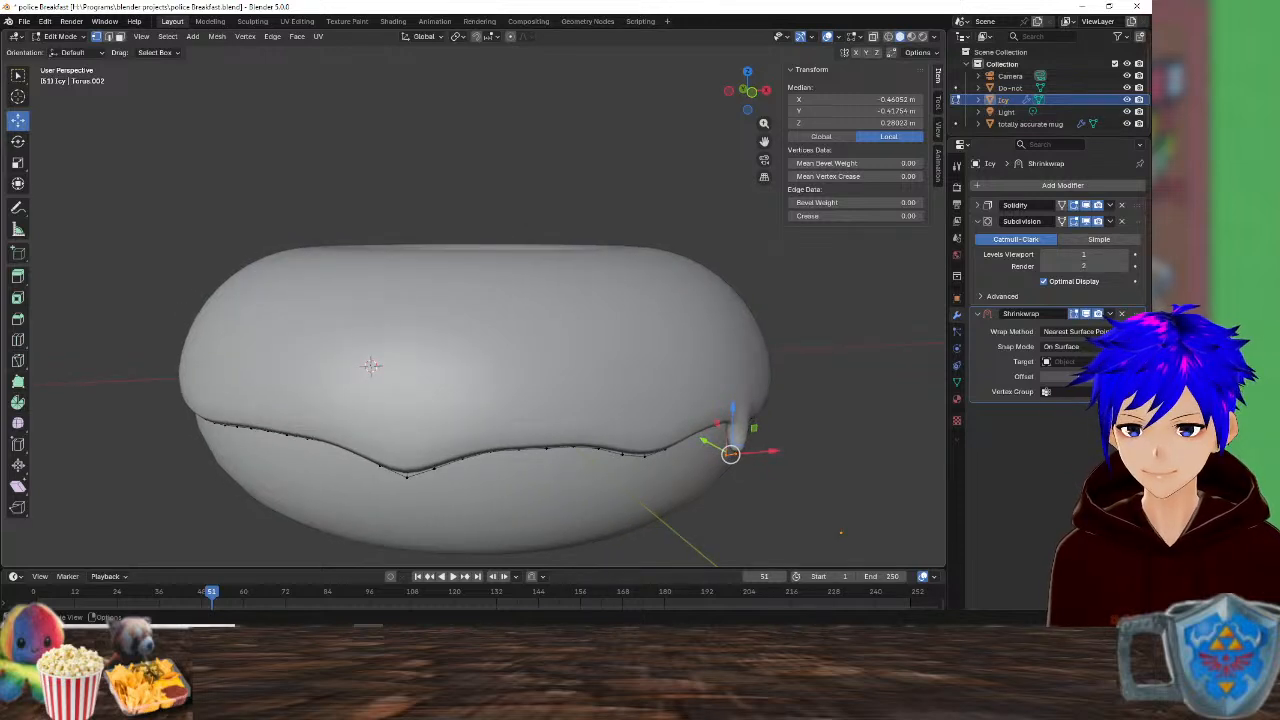
pyautogui.press('g')
pyautogui.press('y')
pyautogui.press('Return')
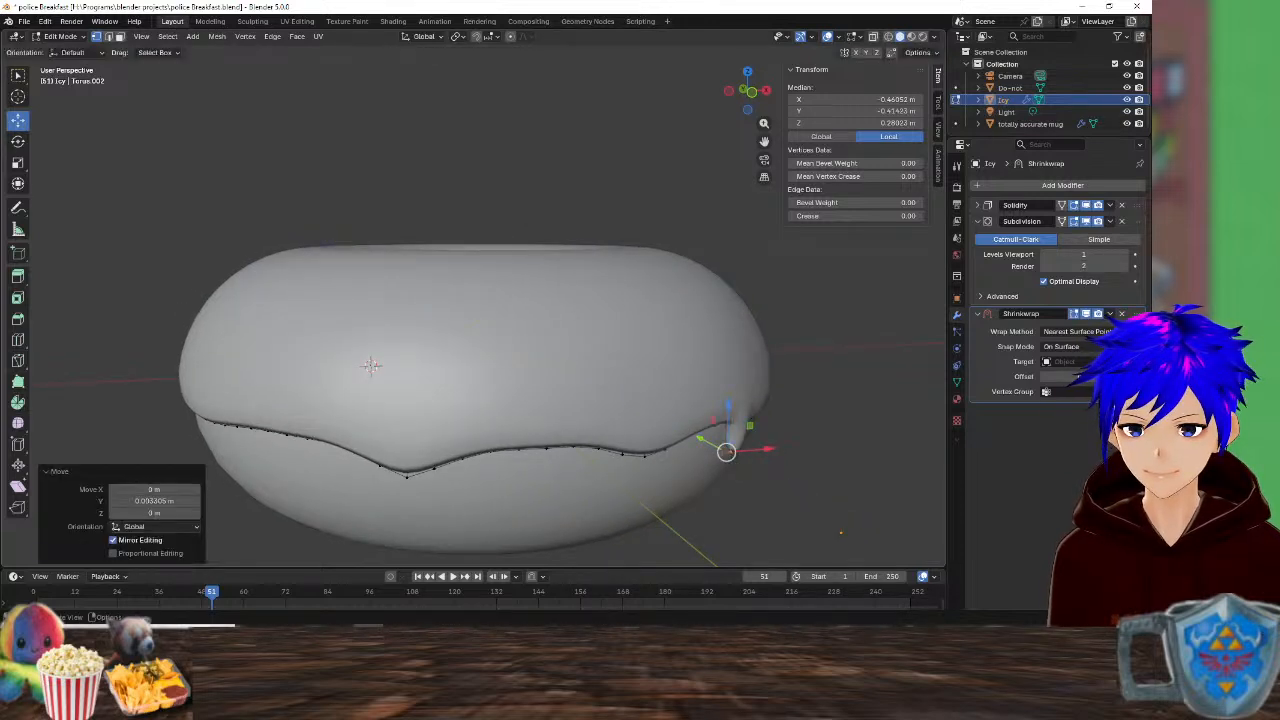
pyautogui.press('g')
pyautogui.press('x')
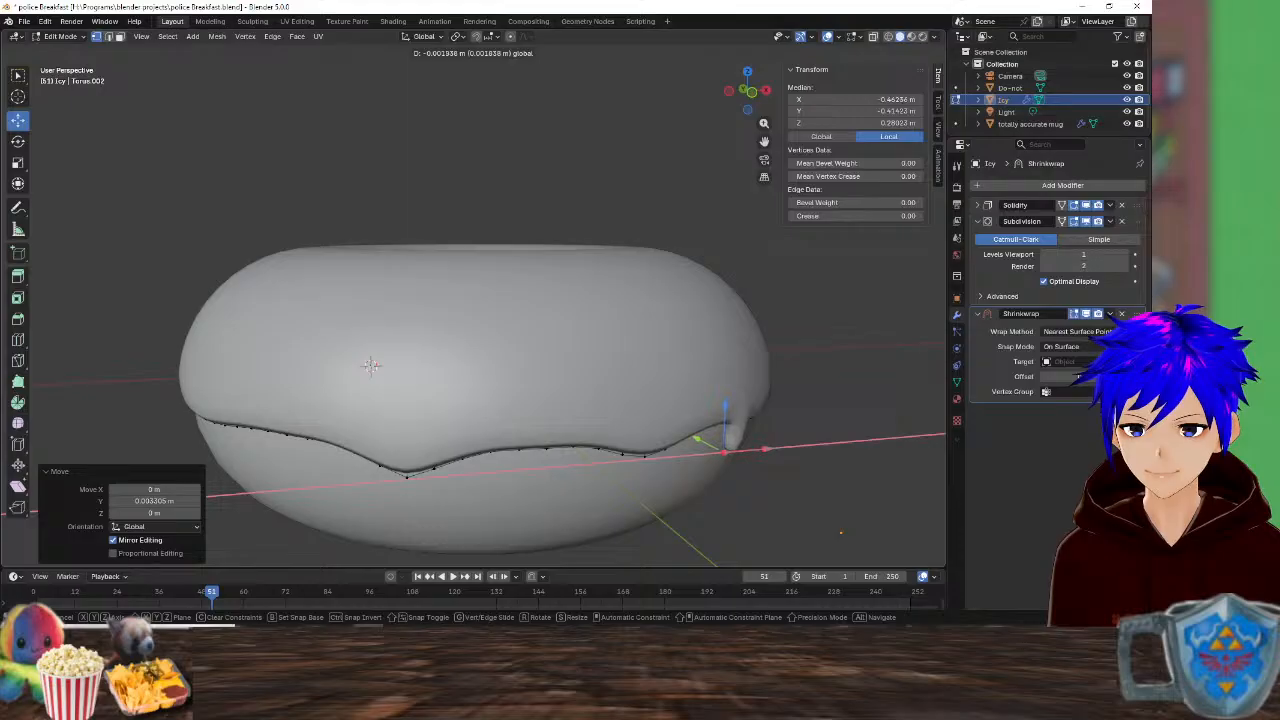
pyautogui.press('Return')
pyautogui.moveTo(520, 400); pyautogui.dragTo(375, 290, button='middle')
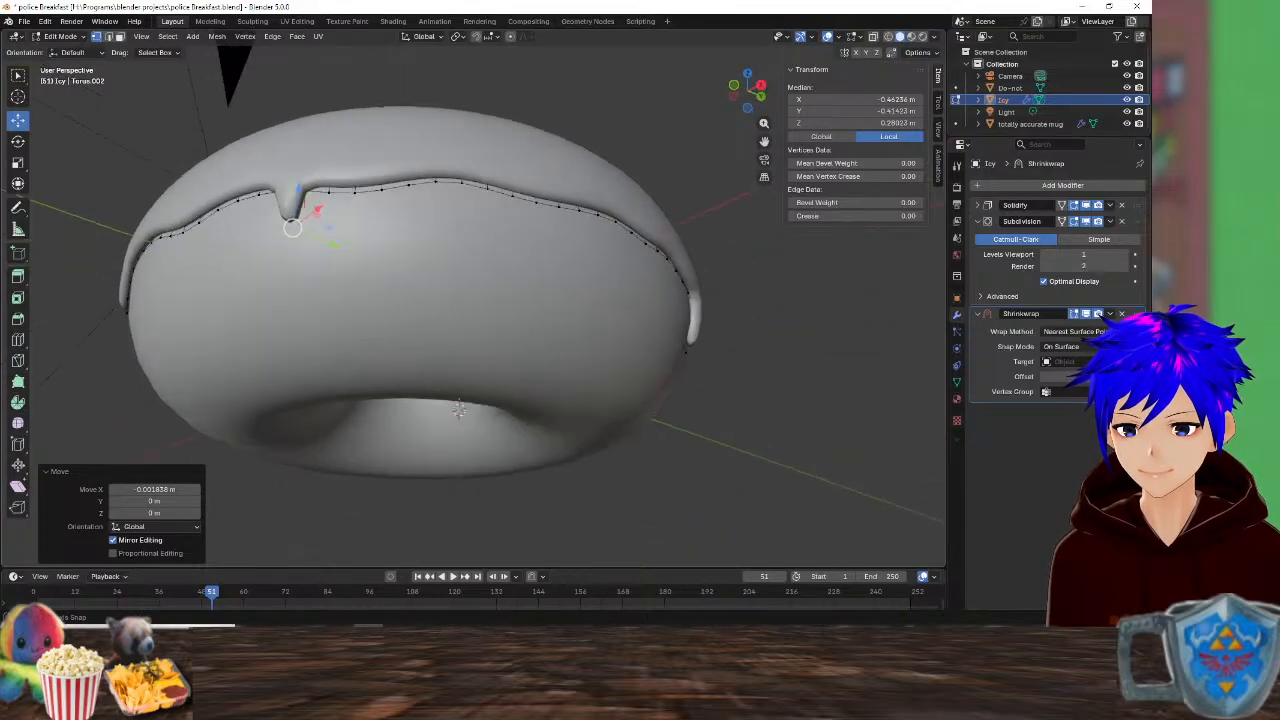
pyautogui.moveTo(458, 408); pyautogui.dragTo(430, 386, button='middle')
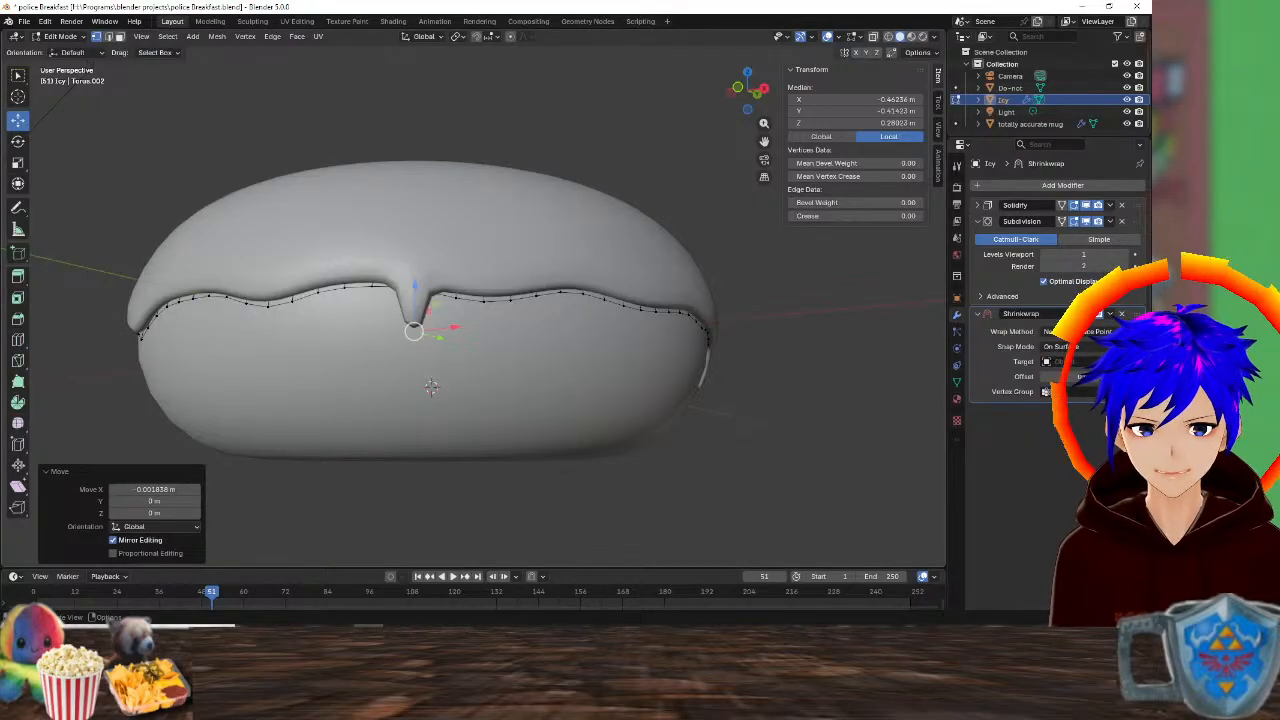
# - Switch to the donut tutorial video and watch how the Shrinkwrap modifier is introduced for the icing
pyautogui.moveTo(338, 634)
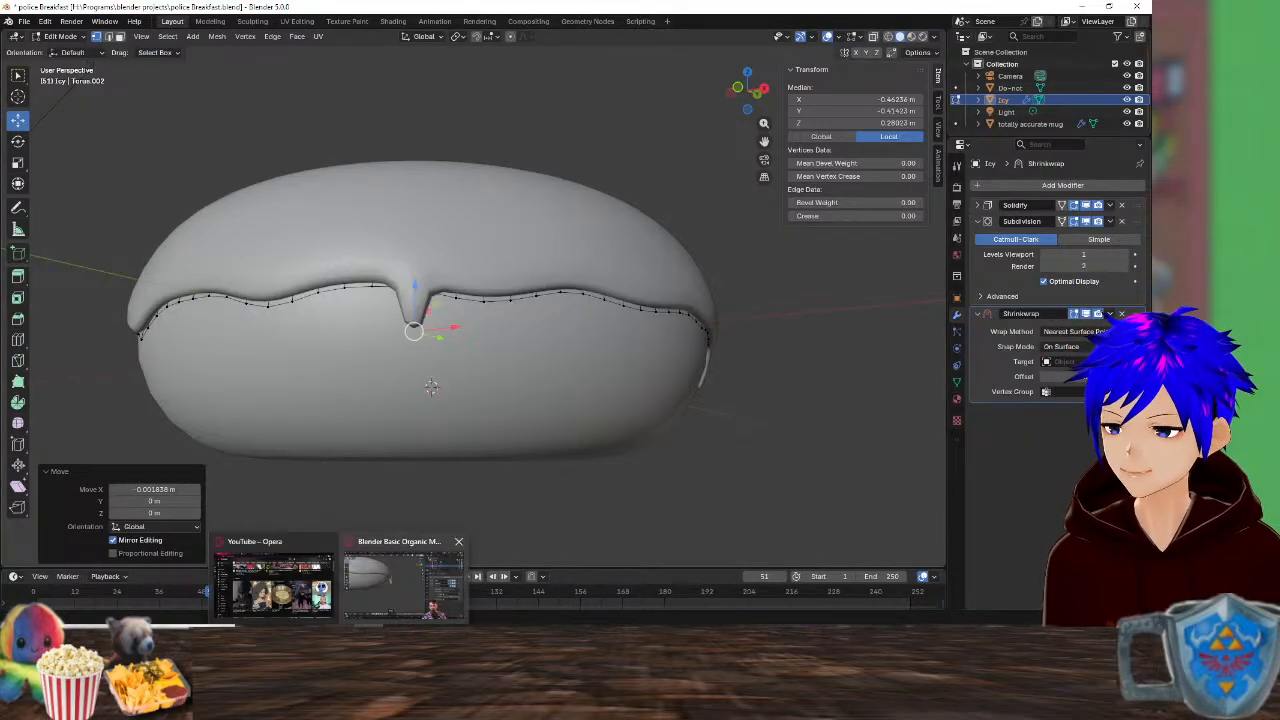
pyautogui.click(404, 580)
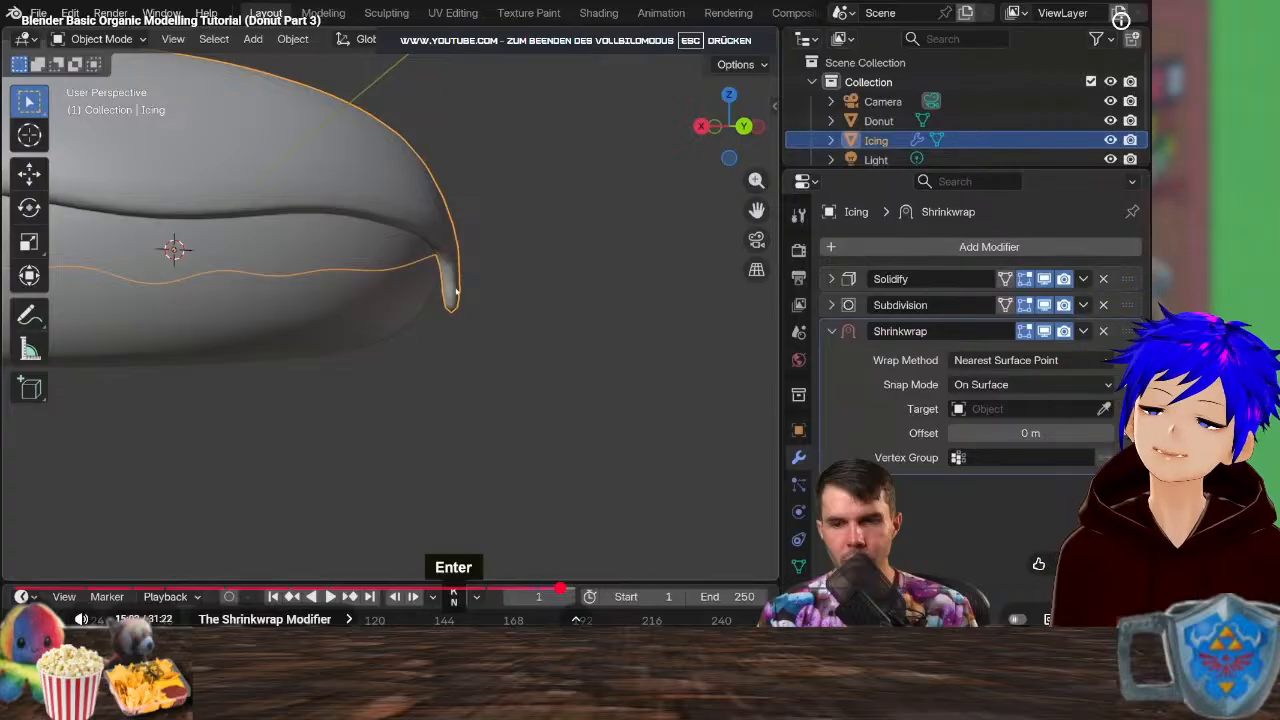
pyautogui.press('space')
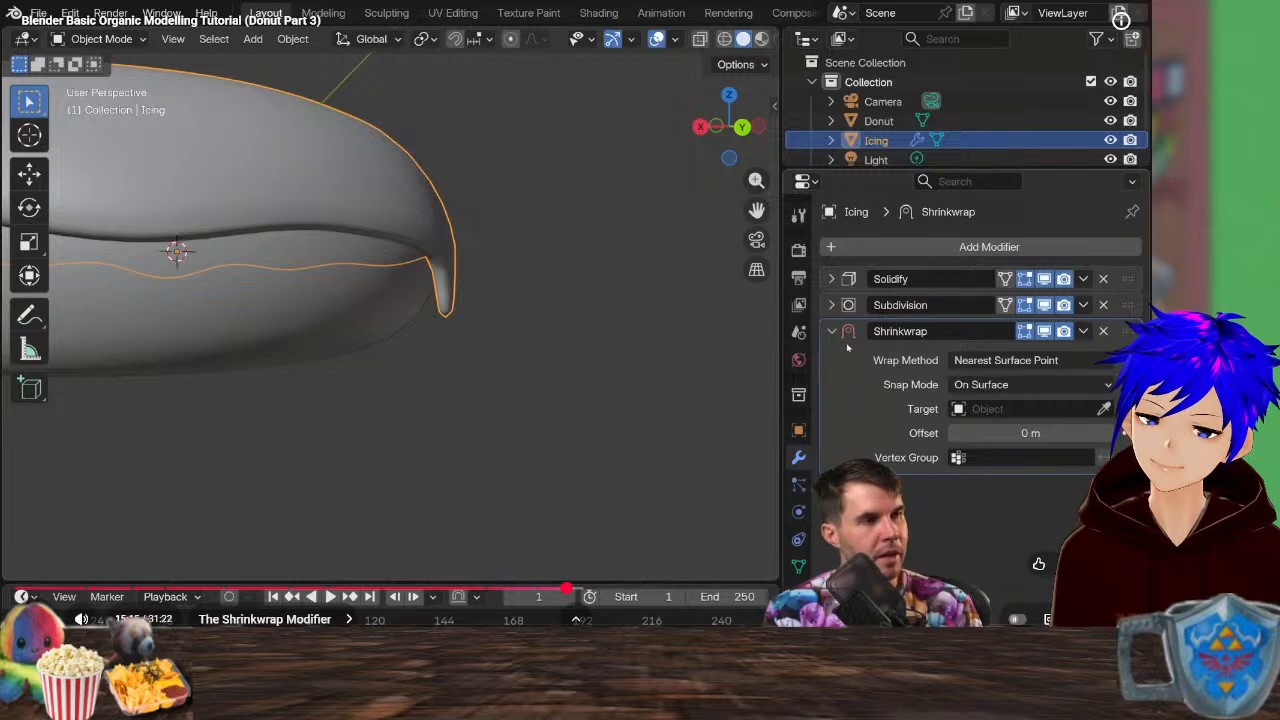
pyautogui.press('space')
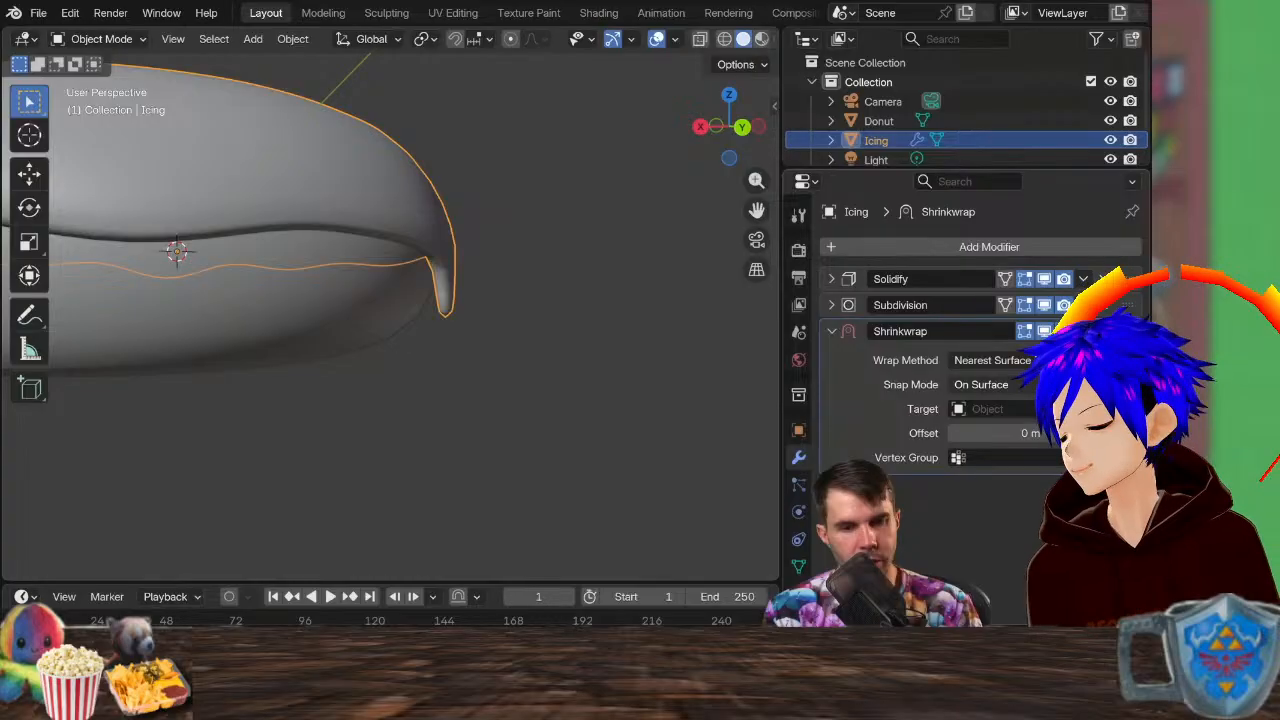
# - Return to Blender and undo the manual moves of the three droplet tips
pyautogui.hotkey('alt', 'Tab')
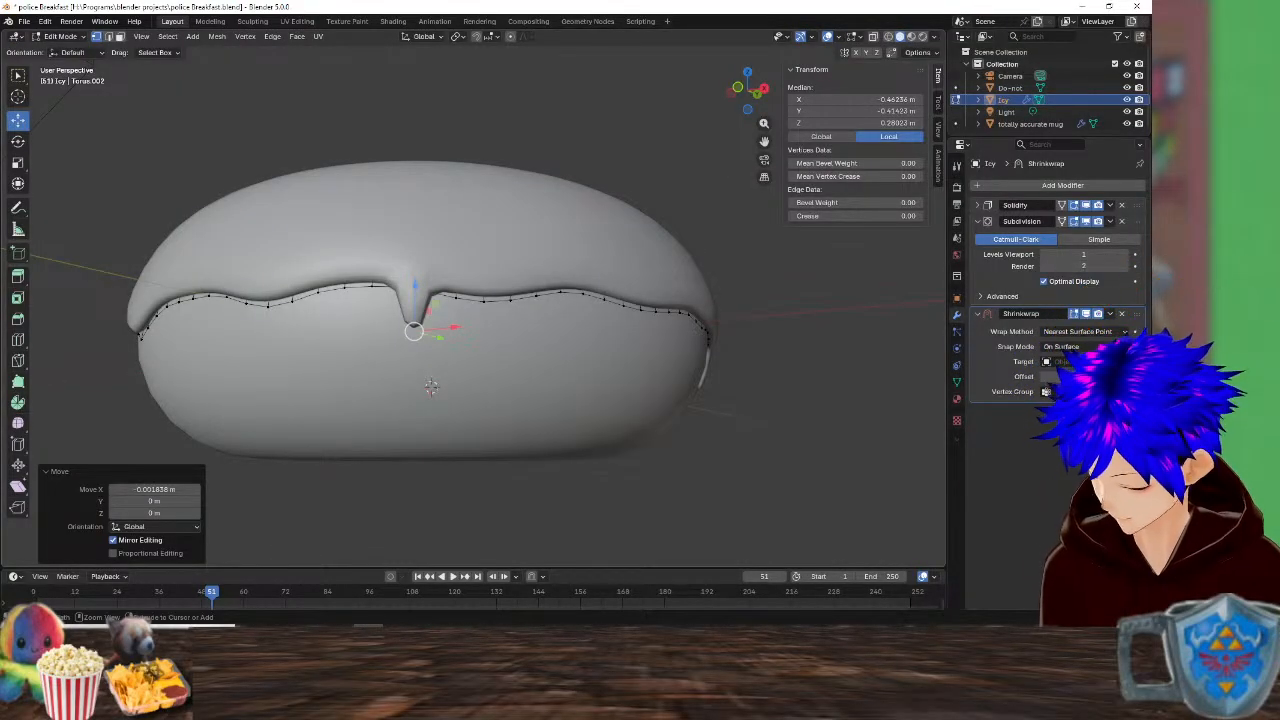
pyautogui.hotkey('ctrl', 'z')
pyautogui.hotkey('ctrl', 'z')
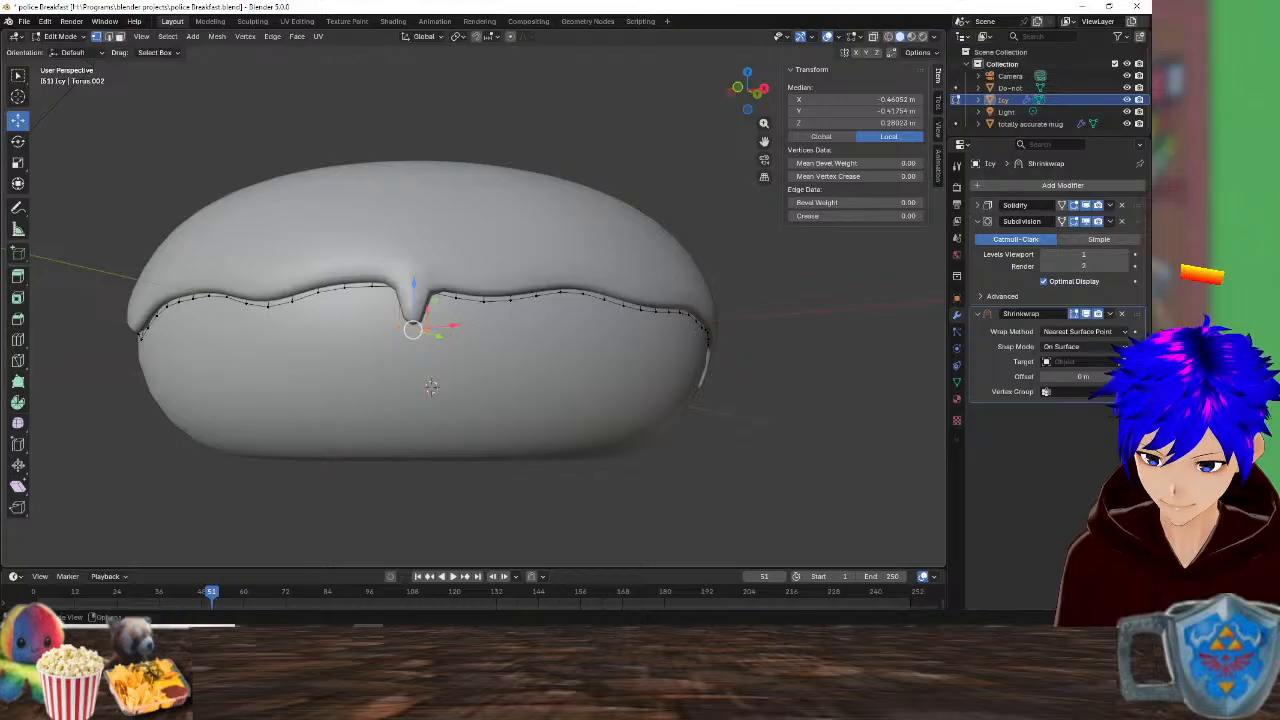
pyautogui.moveTo(431, 387); pyautogui.dragTo(473, 364, button='middle')
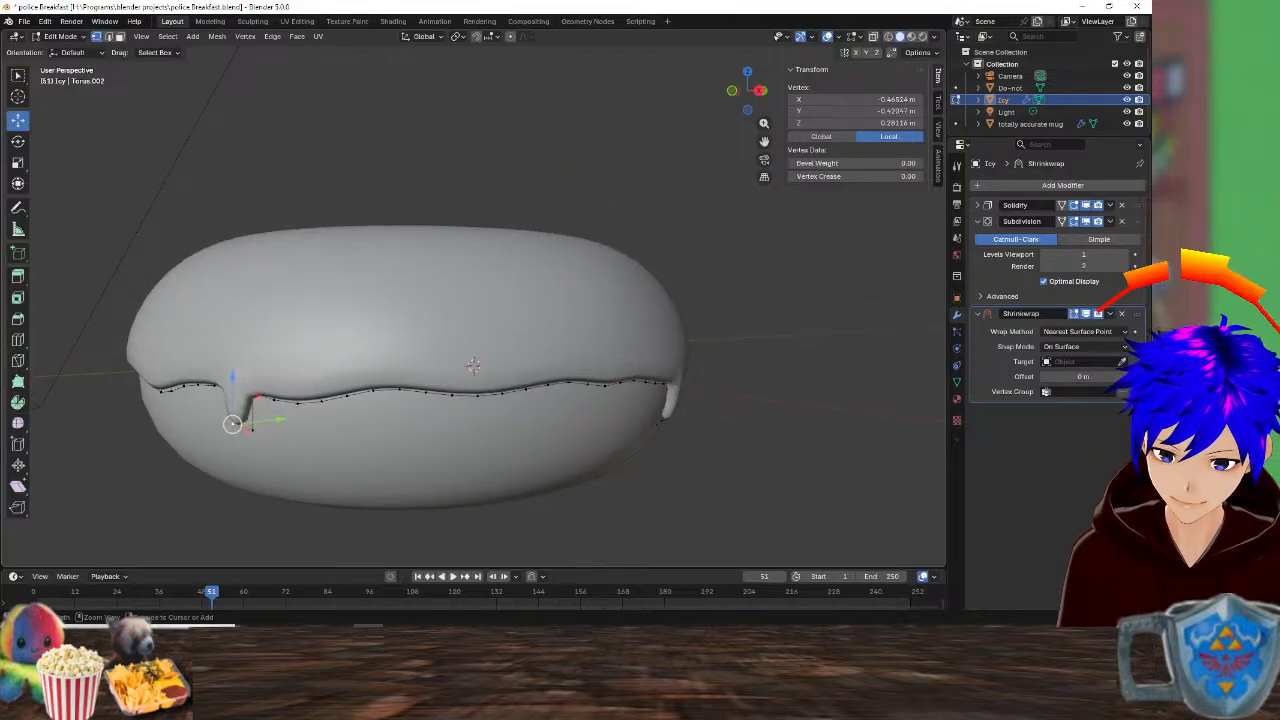
pyautogui.hotkey('ctrl', 'z')
pyautogui.hotkey('ctrl', 'z')
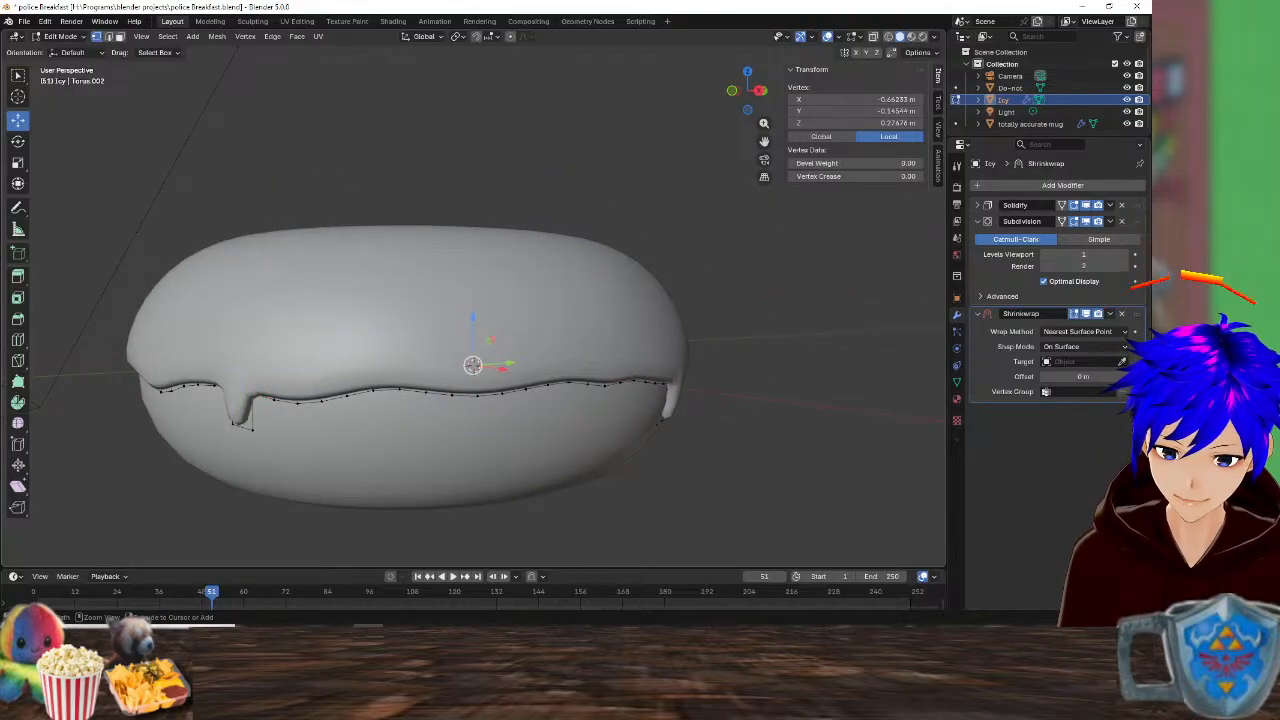
pyautogui.hotkey('ctrl', 'z')
pyautogui.hotkey('ctrl', 'z')
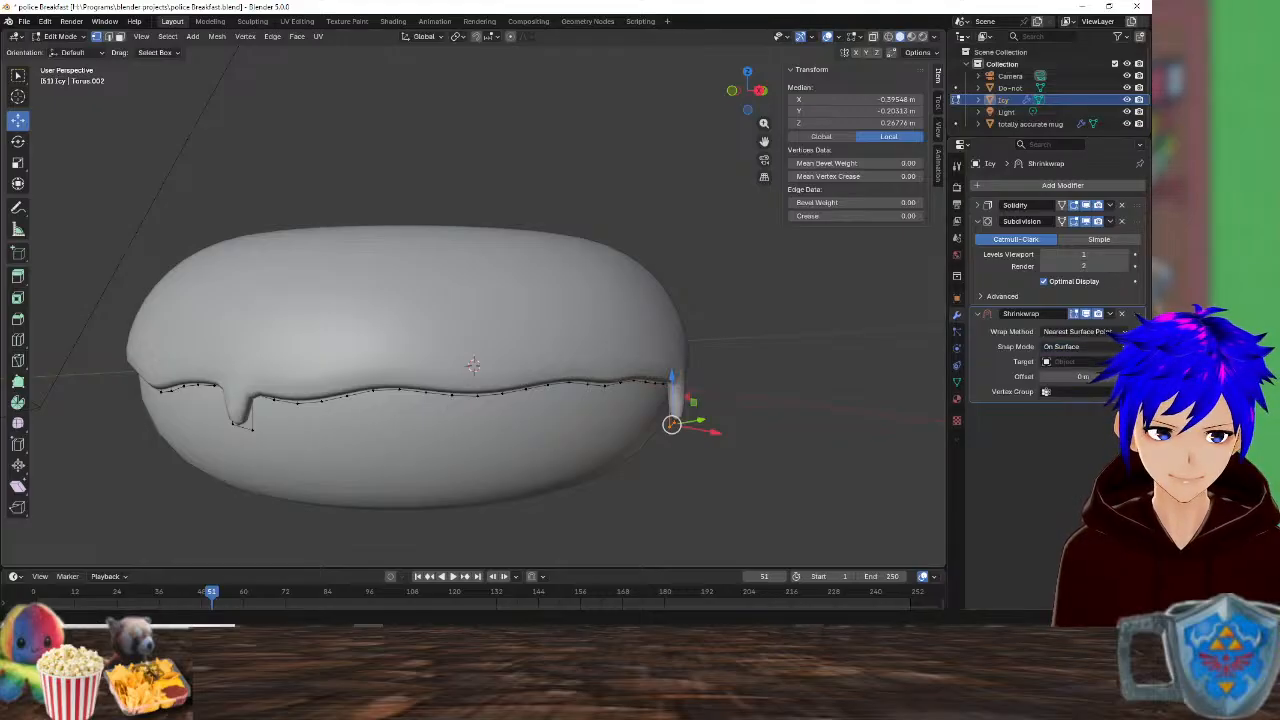
# - Go back to the tutorial video's section on the Shrinkwrap modifier
pyautogui.moveTo(339, 626)
pyautogui.click(403, 580)
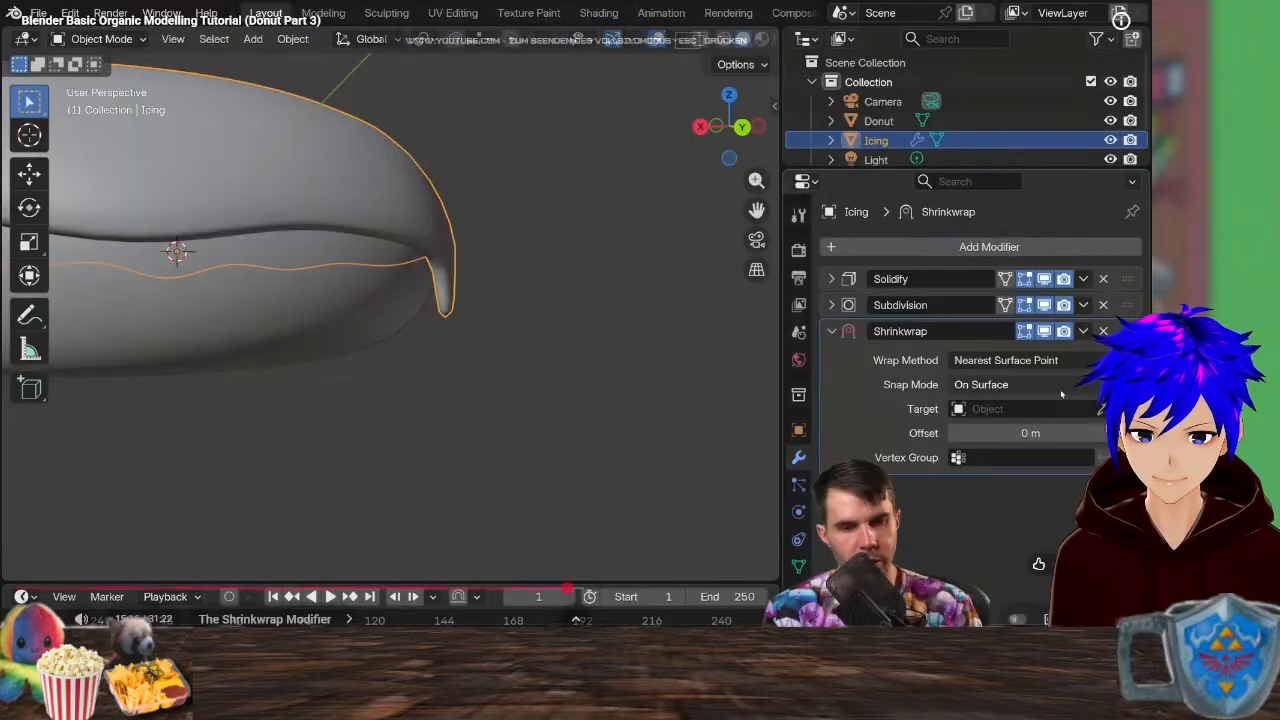
# - Pause the tutorial video, switch to Blender and set the icing's Shrinkwrap target to the Do-not object
pyautogui.press('space')
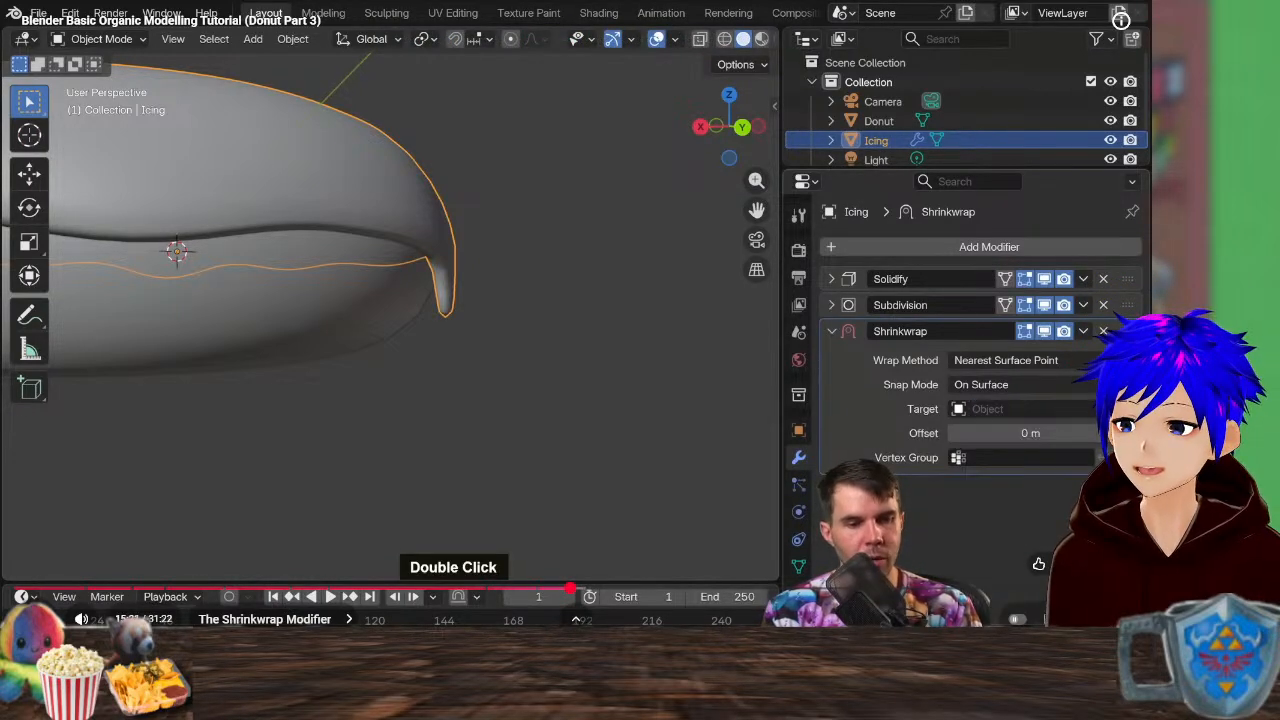
pyautogui.press('space')
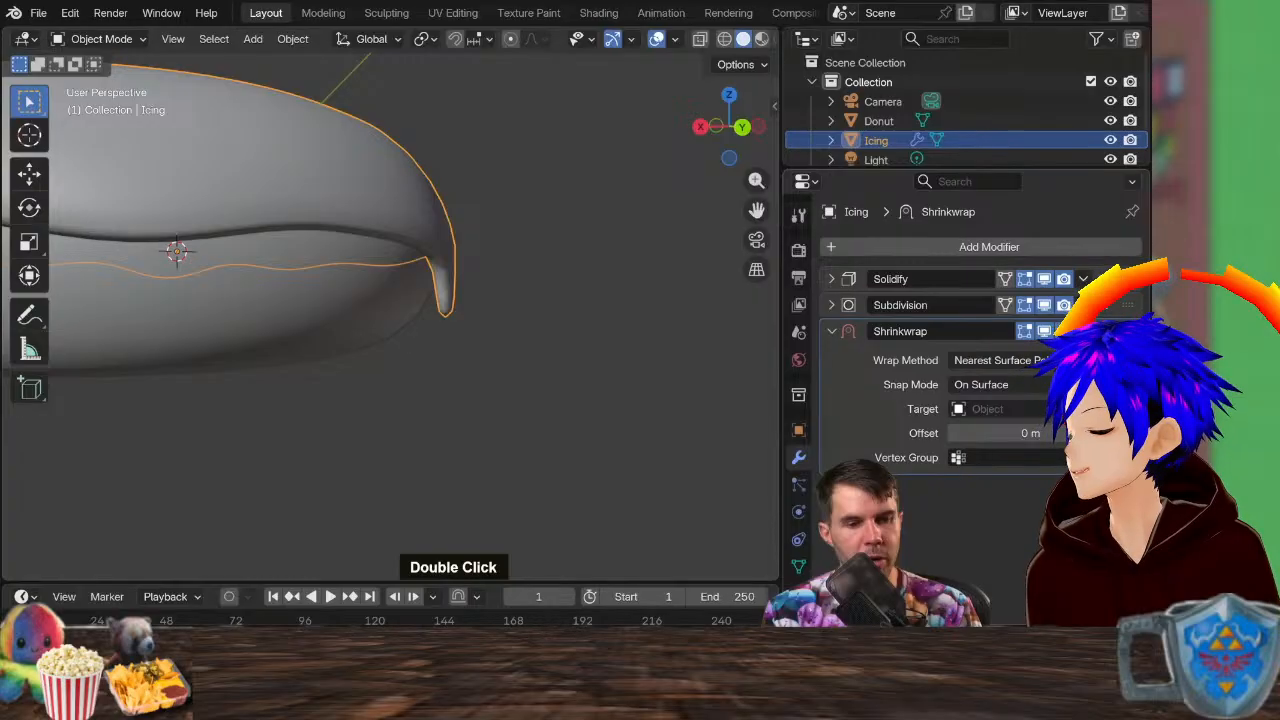
pyautogui.hotkey('alt', 'Tab')
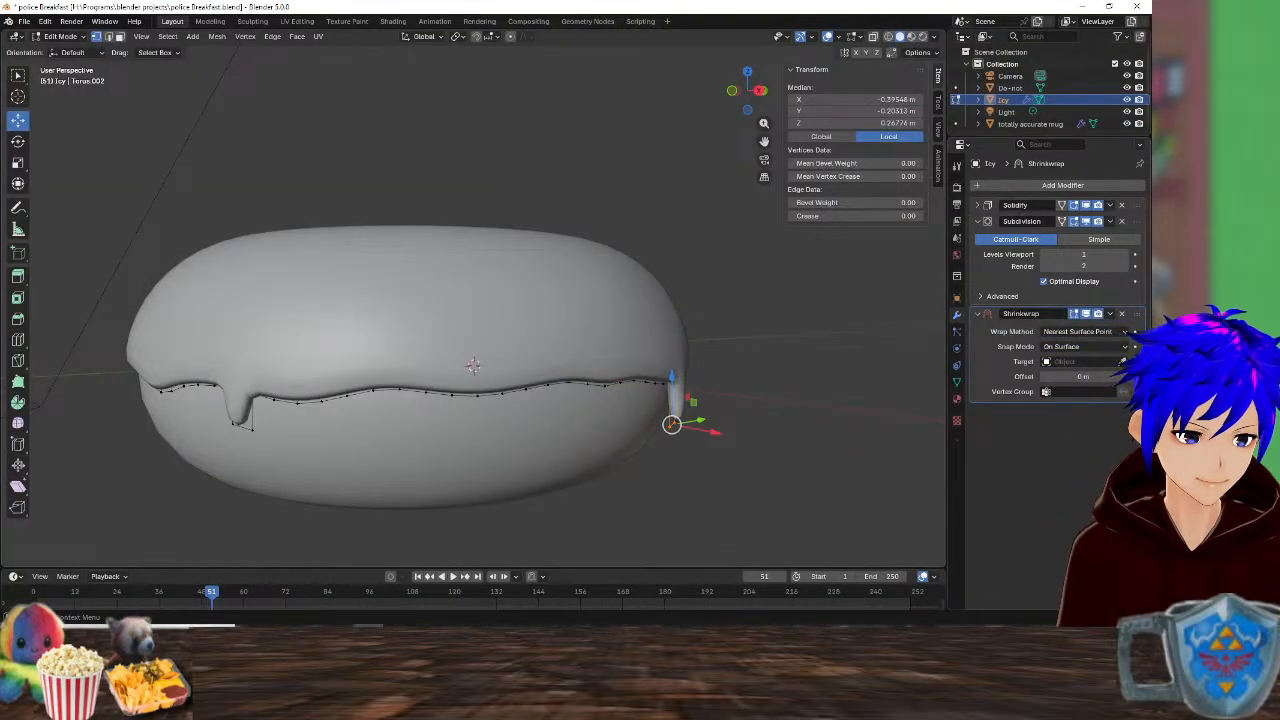
pyautogui.click(1082, 361)
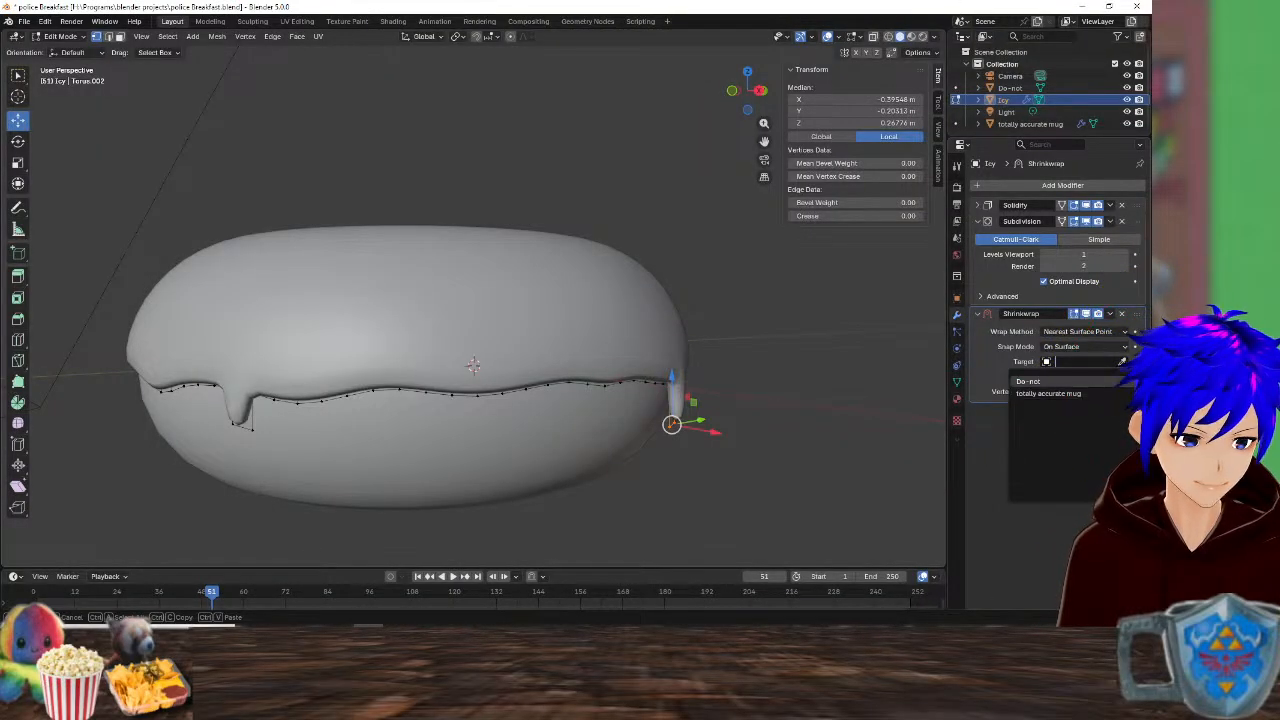
pyautogui.click(1028, 381)
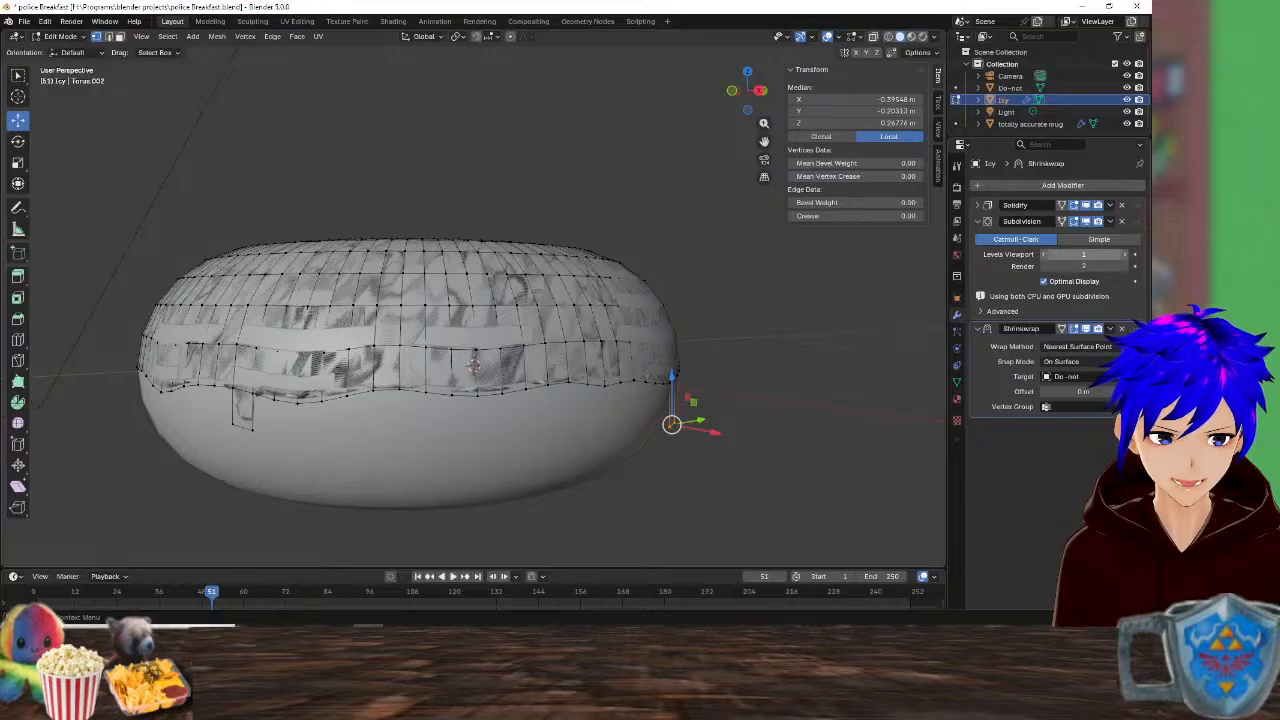
pyautogui.click(1074, 205)
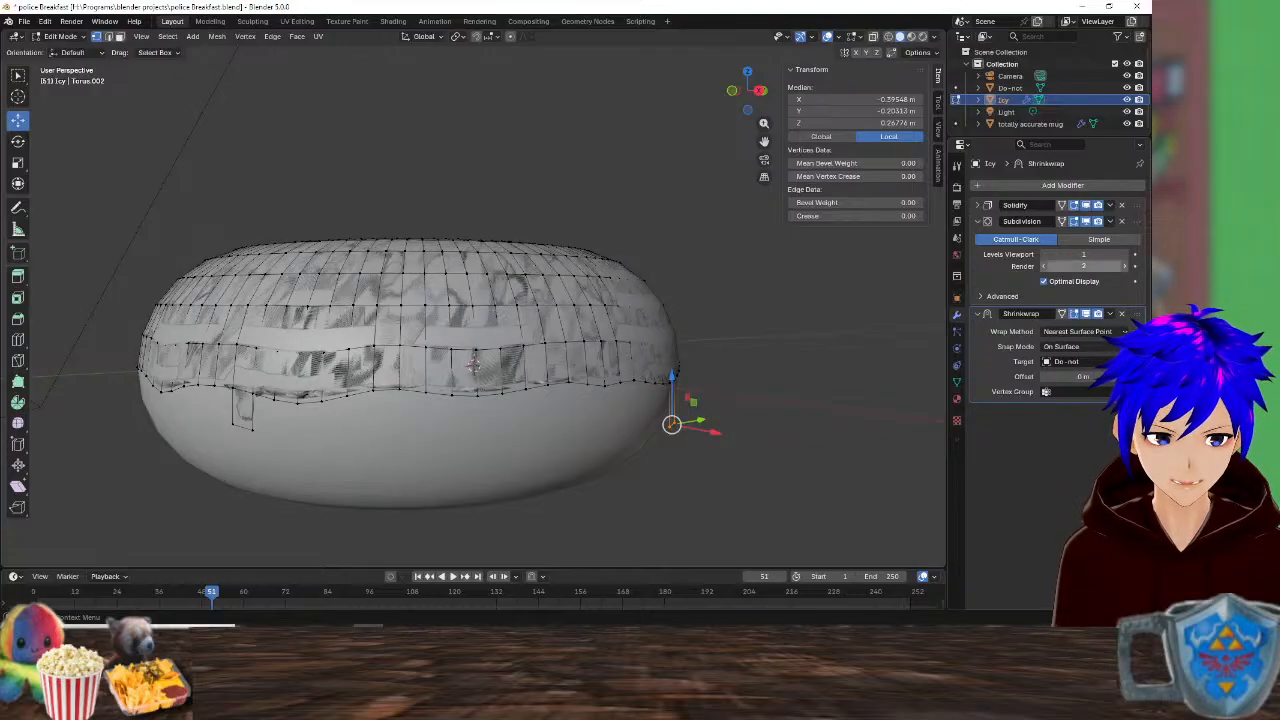
# - Try a small positive offset on the icing's Shrinkwrap modifier, inspect the mesh, and restore the offset to 0 m
pyautogui.moveTo(474, 365)
pyautogui.mouseDown(button='middle')
pyautogui.moveTo(487, 368)
pyautogui.moveTo(436, 367)
pyautogui.moveTo(467, 374)
pyautogui.mouseUp(button='middle')
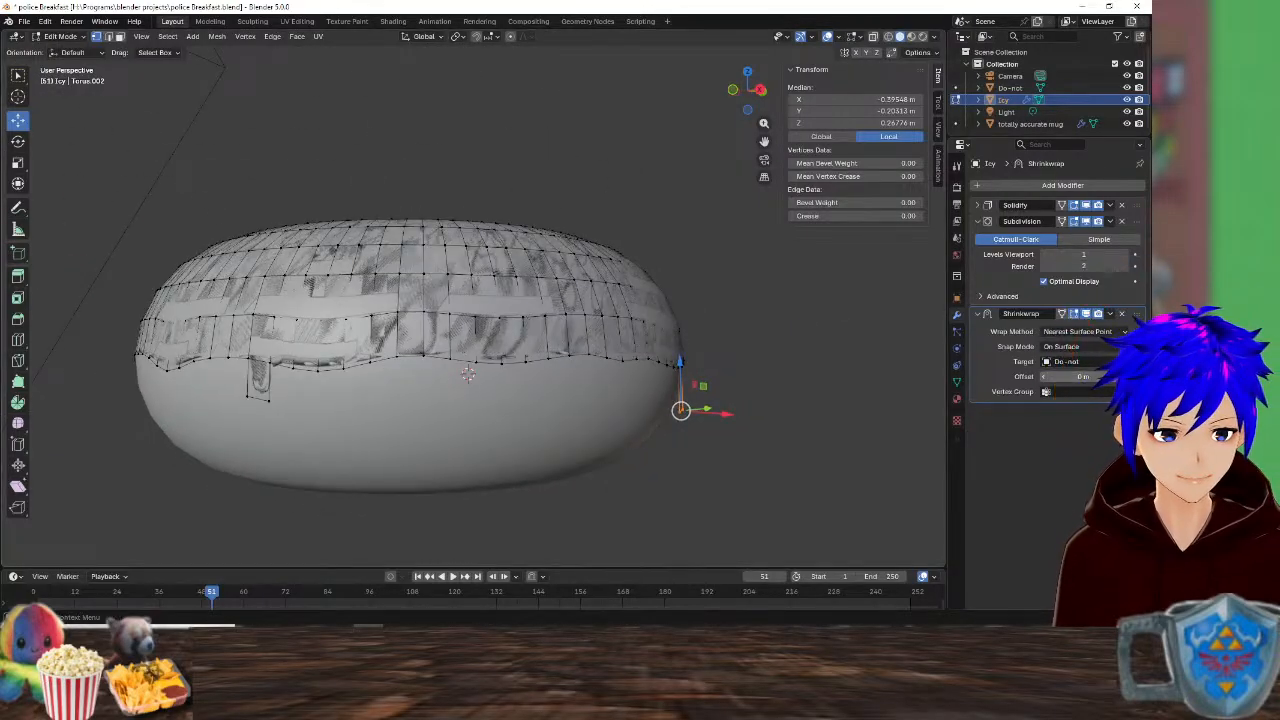
pyautogui.moveTo(1082, 376)
pyautogui.mouseDown()
pyautogui.moveTo(1100, 376)
pyautogui.moveTo(1082, 376)
pyautogui.mouseUp()
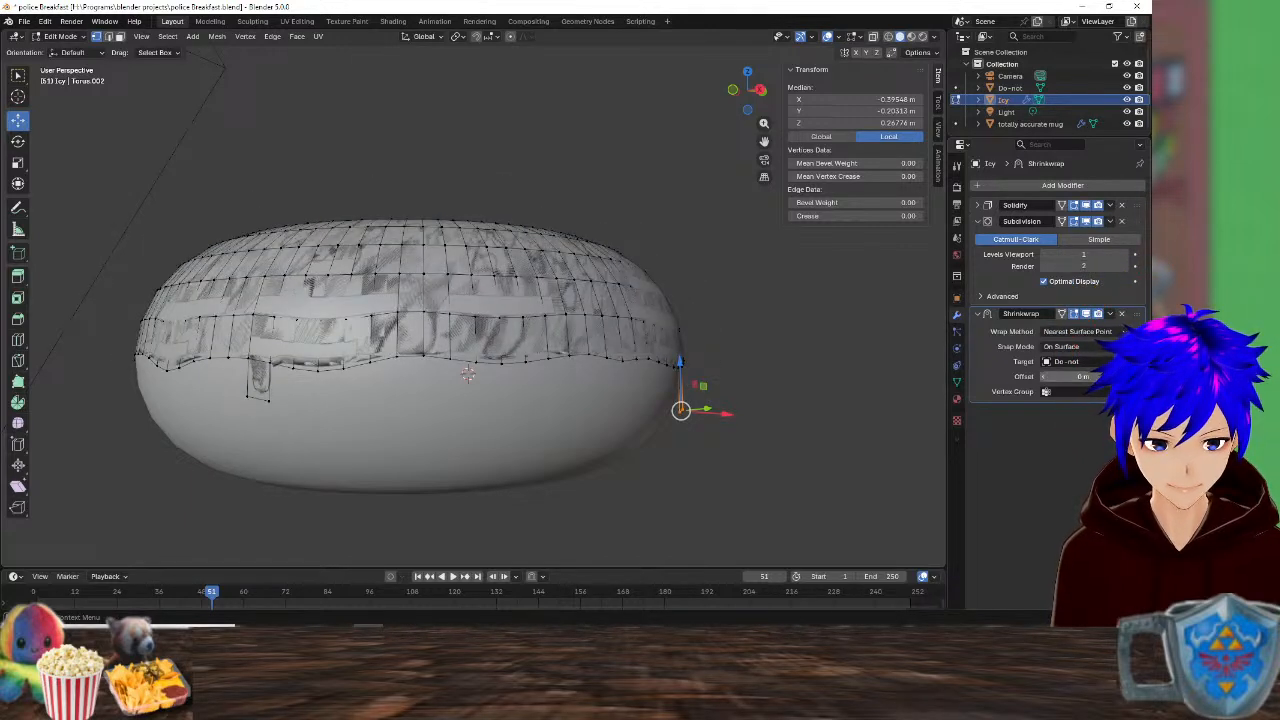
pyautogui.hotkey('ctrl', 'z')
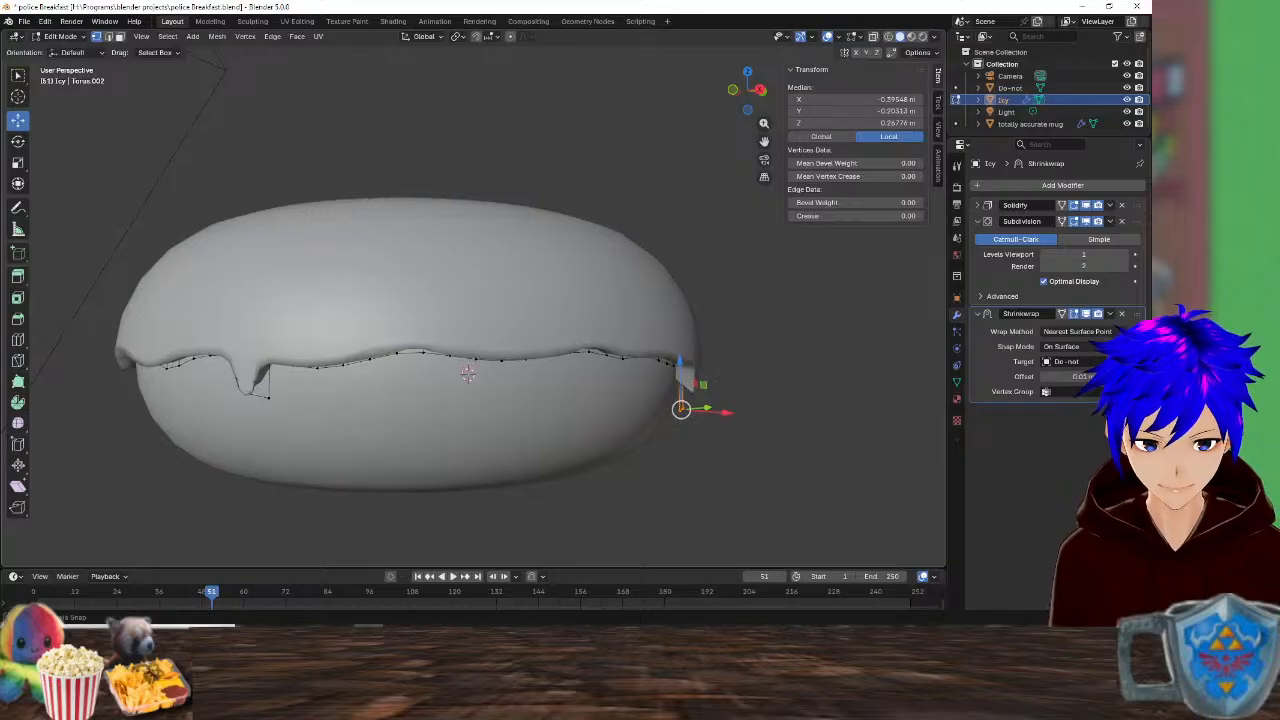
pyautogui.moveTo(468, 374); pyautogui.dragTo(542, 375, button='middle')
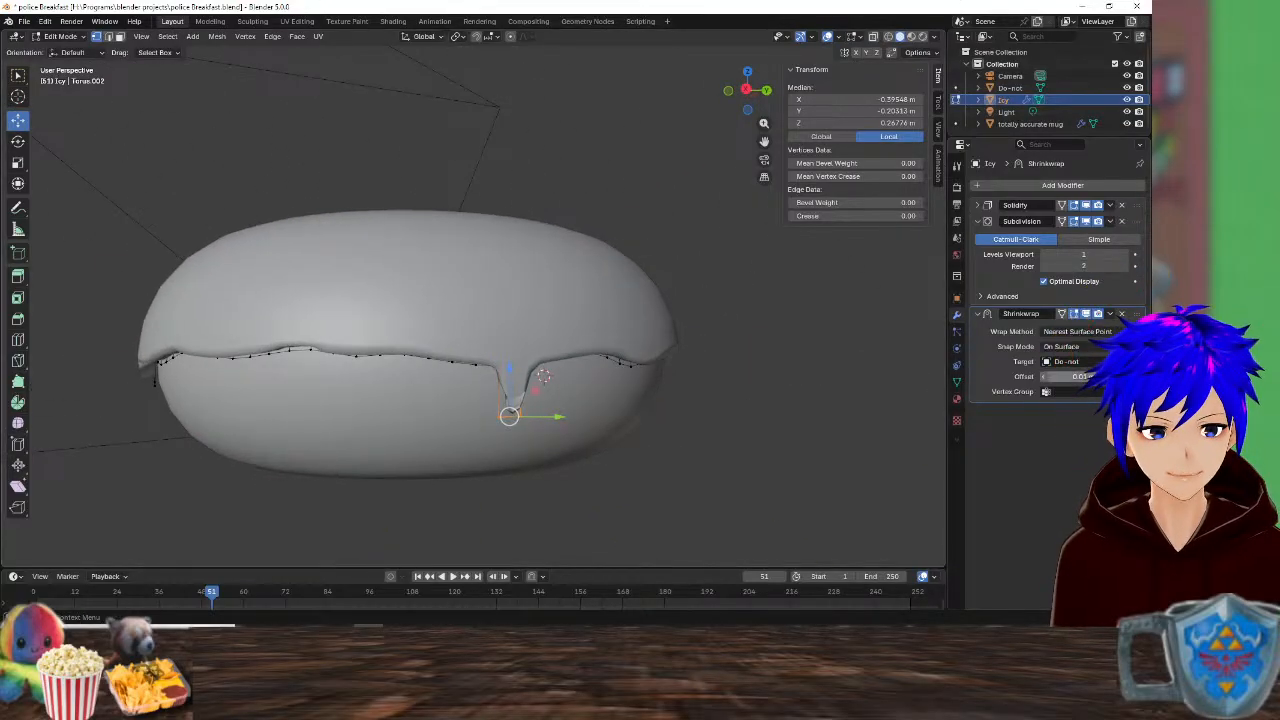
pyautogui.click(1043, 376)
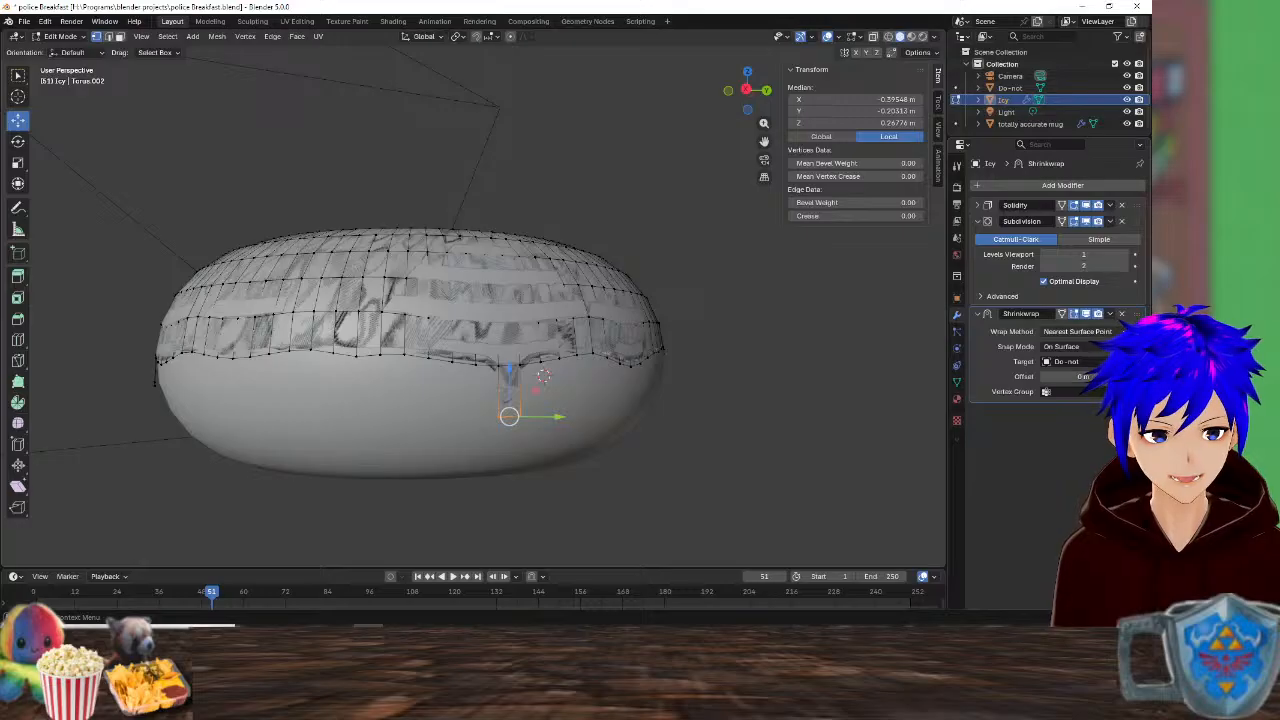
# - Set the Shrinkwrap modifier's snap mode to Outside and inspect the icing around its drips
pyautogui.click(1060, 346)
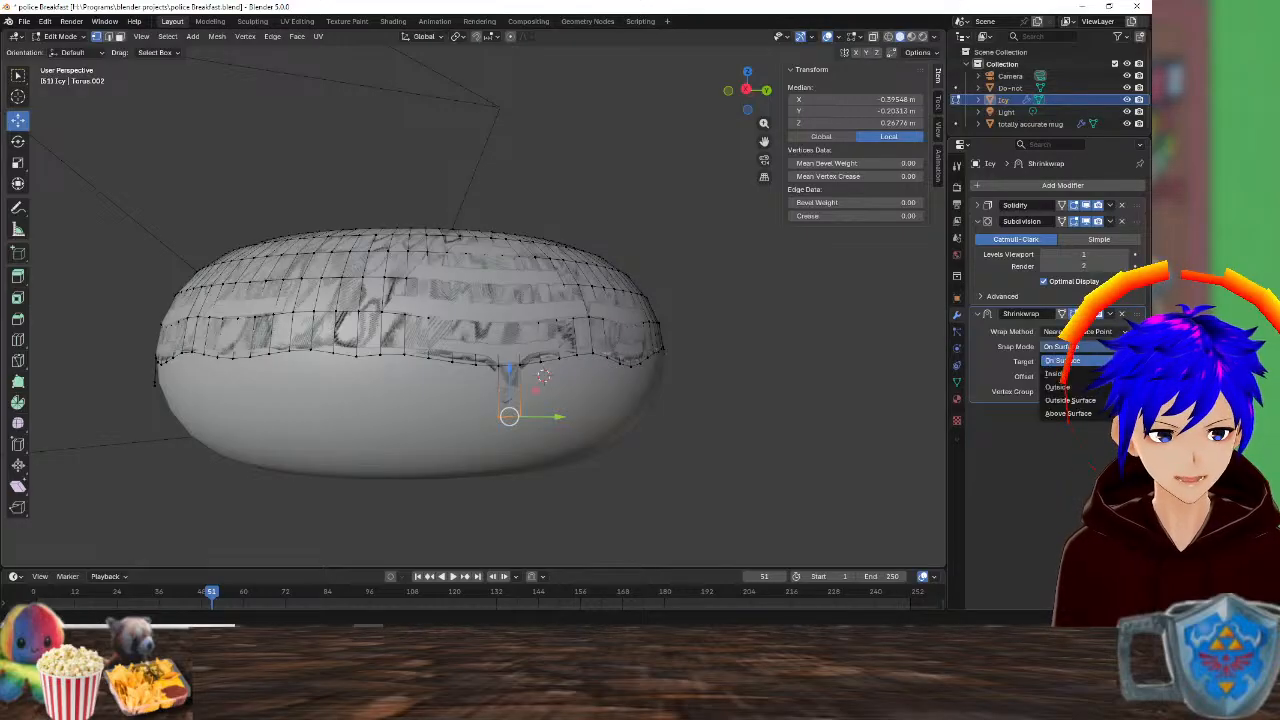
pyautogui.click(1057, 386)
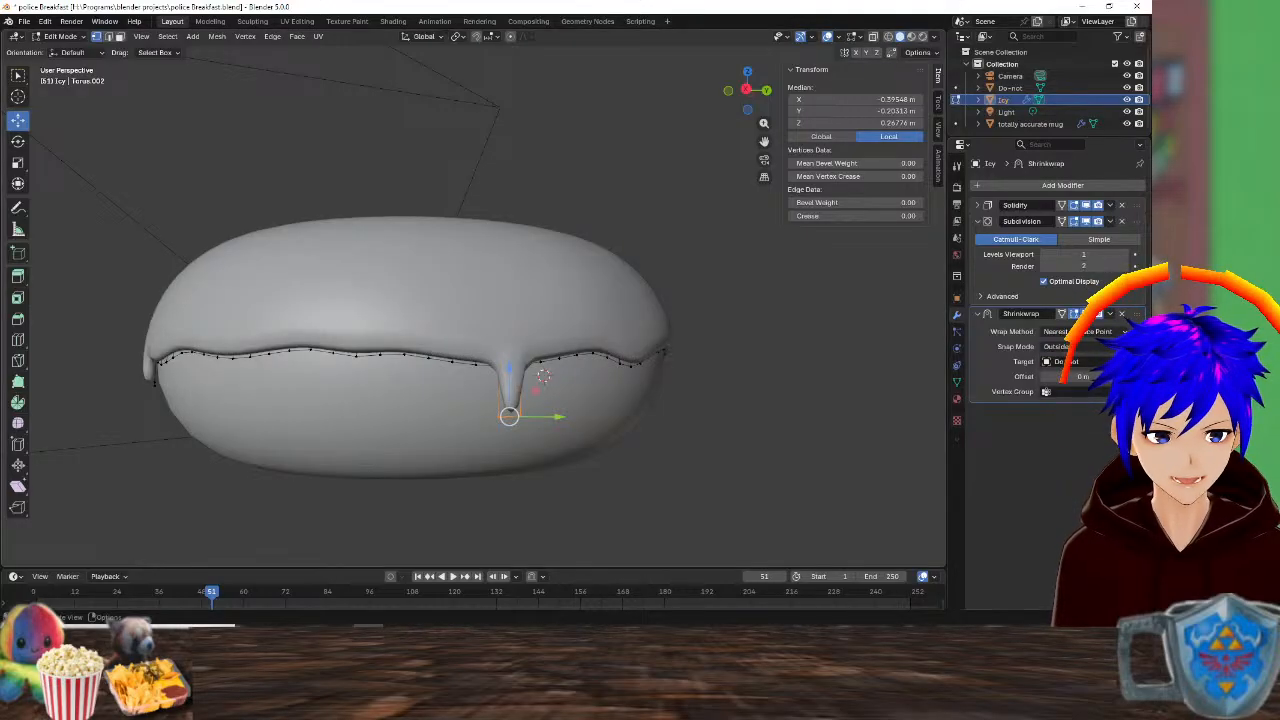
pyautogui.moveTo(590, 380); pyautogui.dragTo(440, 374, button='middle')
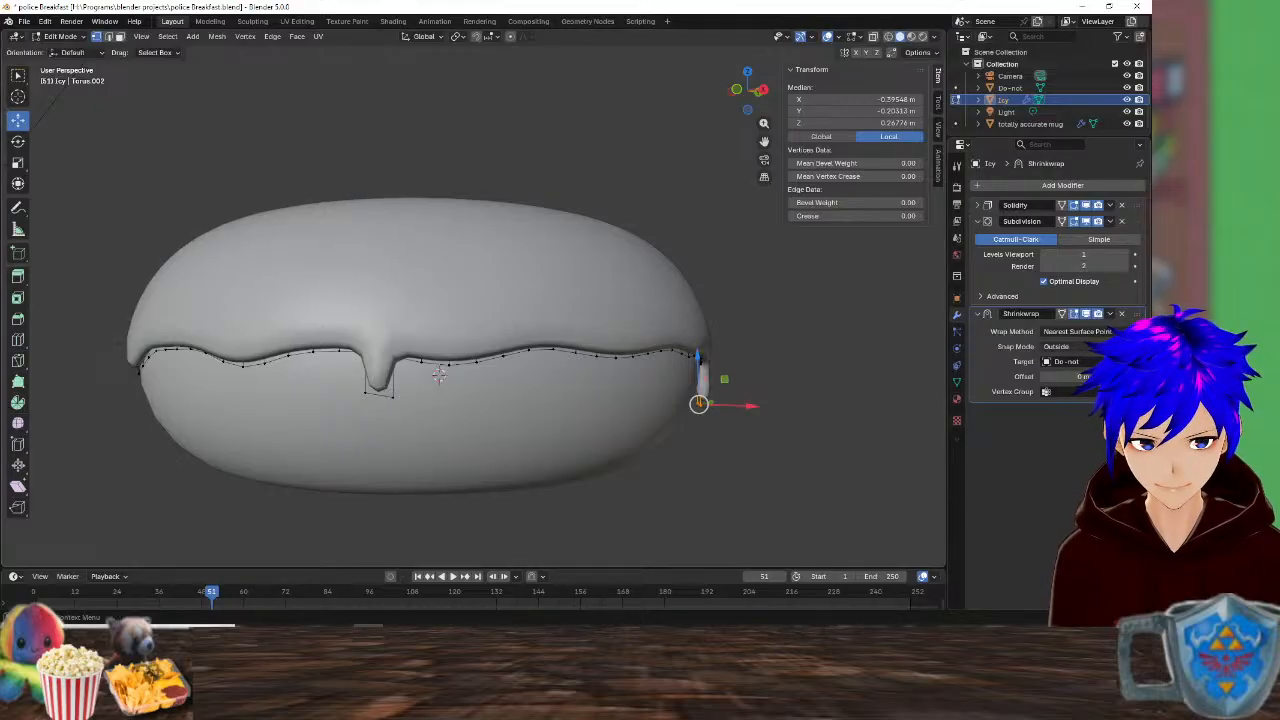
# - Try the Above Surface, Outside Surface and On Surface snap modes on the Shrinkwrap modifier, returning to Outside
pyautogui.click(1082, 346)
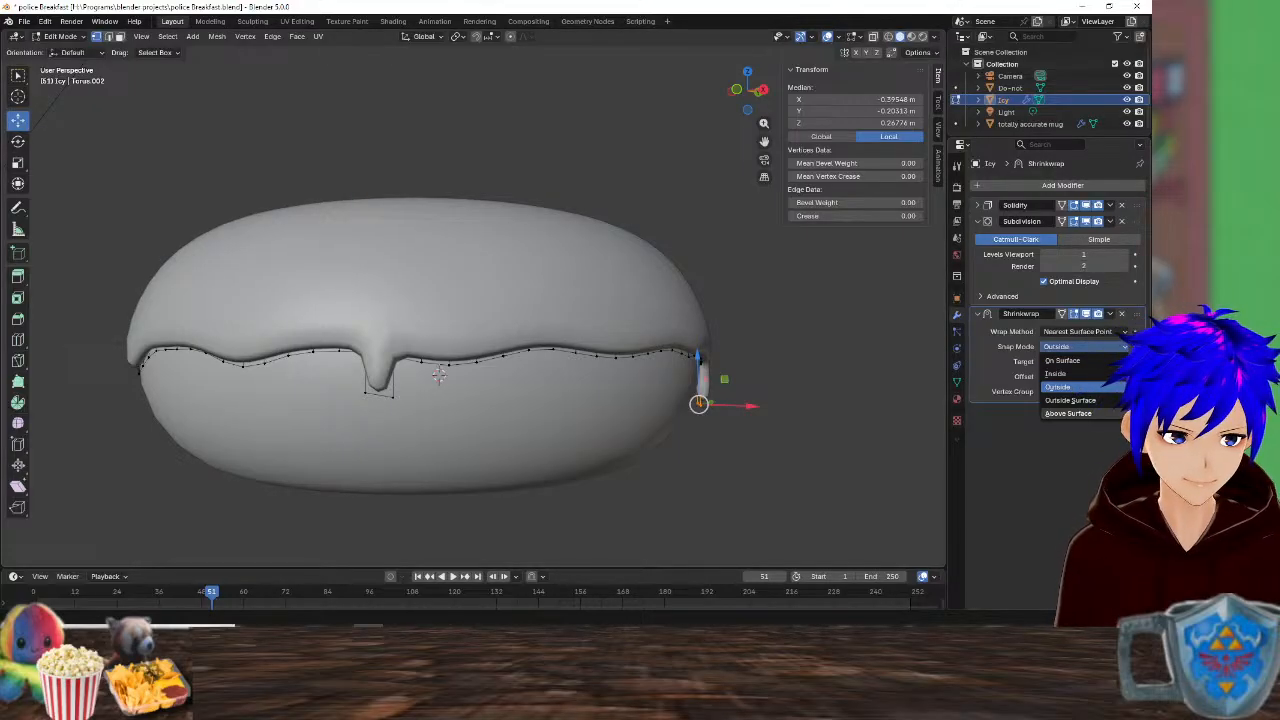
pyautogui.click(1068, 413)
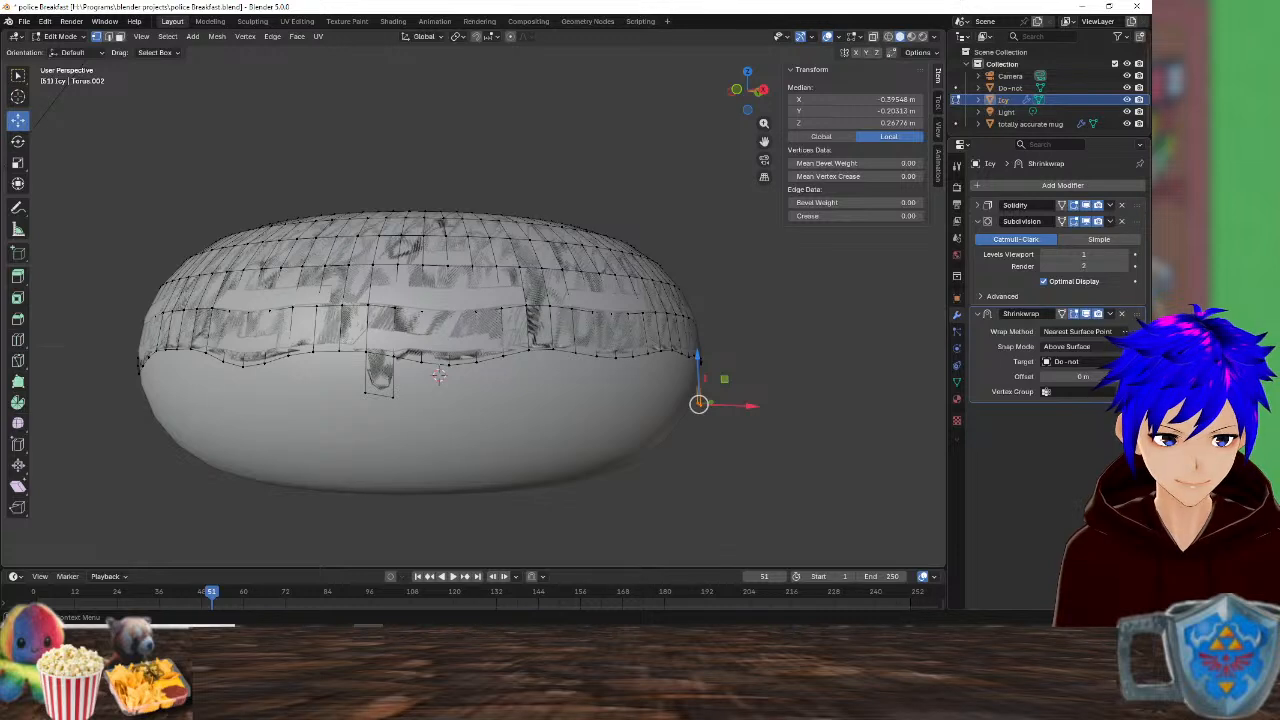
pyautogui.click(1067, 346)
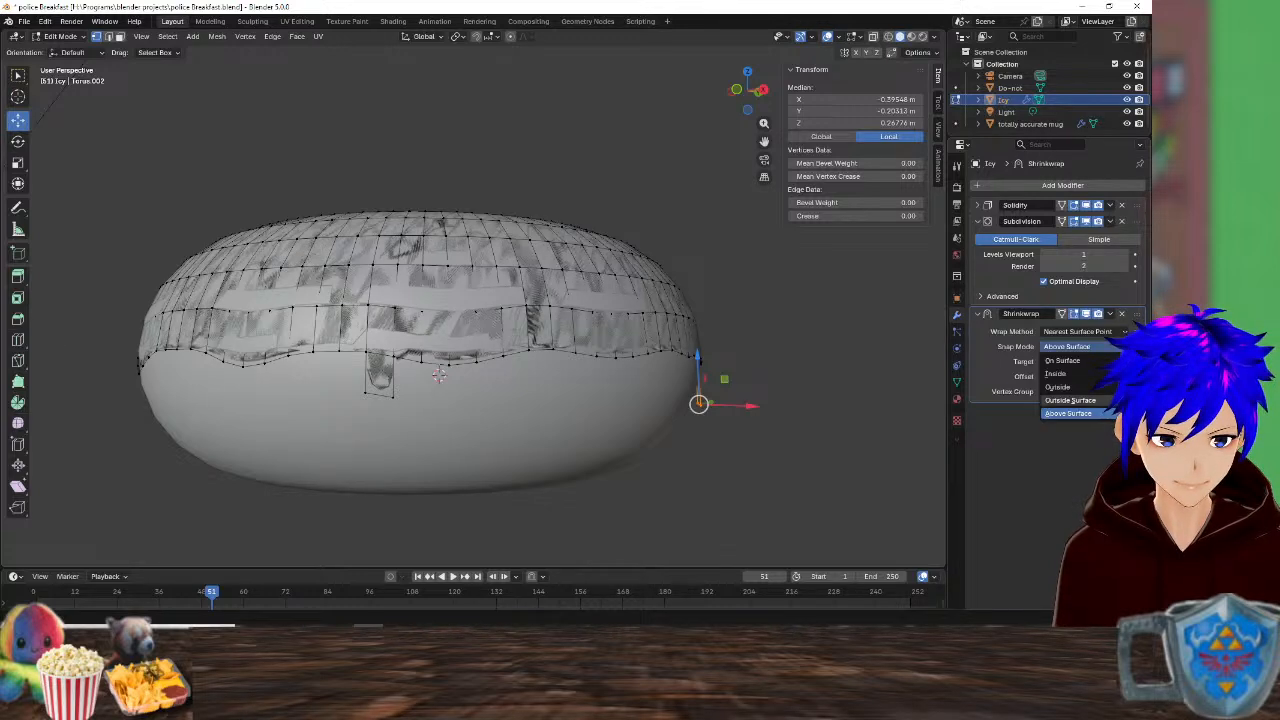
pyautogui.click(1070, 400)
pyautogui.click(1068, 346)
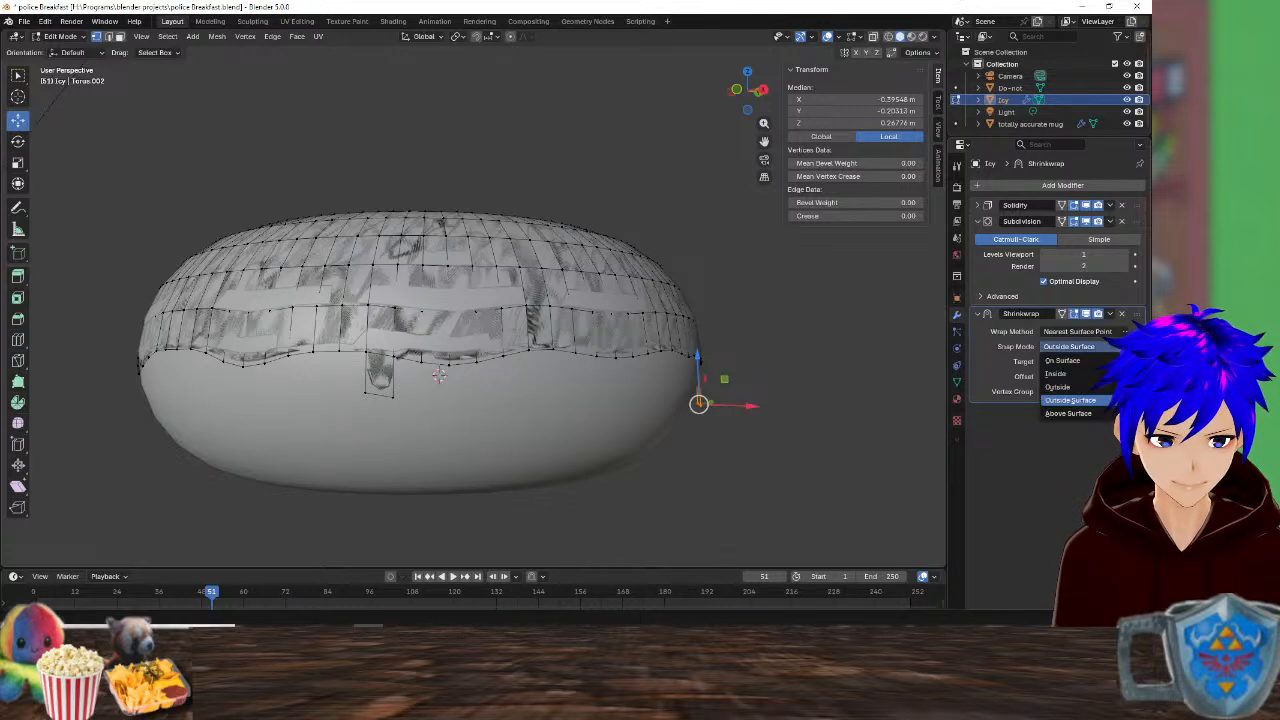
pyautogui.click(1062, 360)
pyautogui.click(1068, 346)
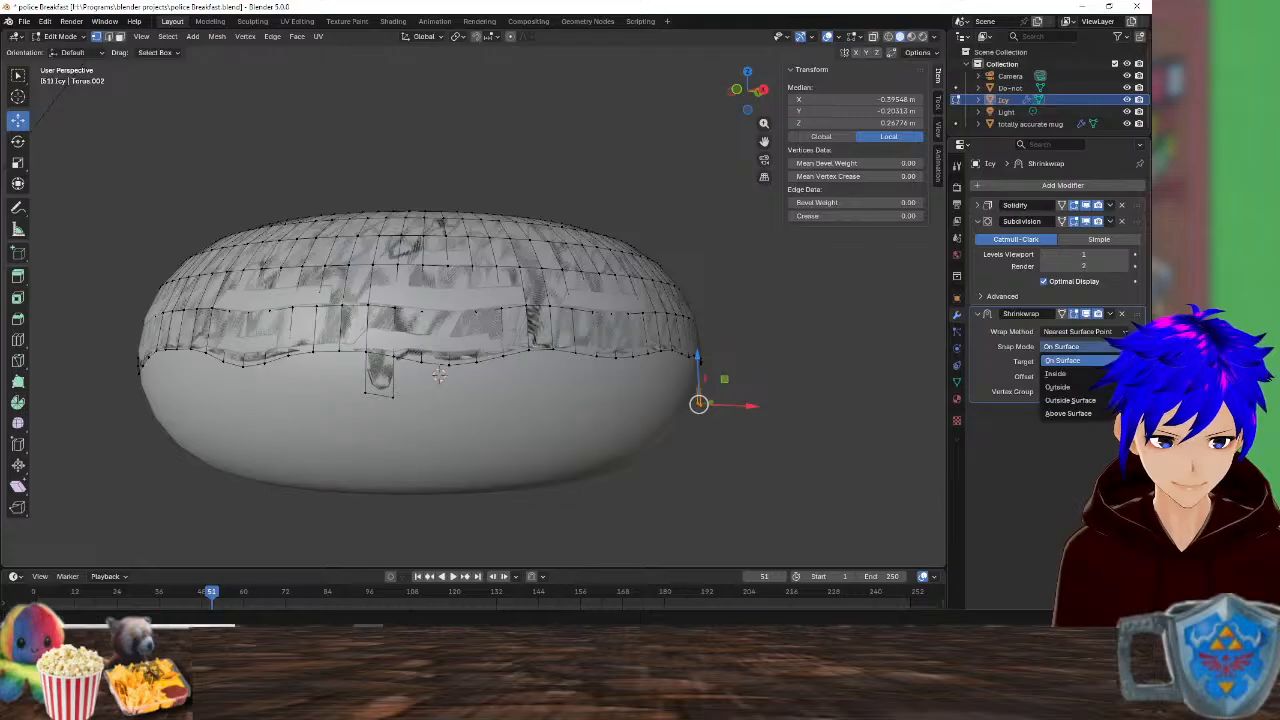
pyautogui.click(1057, 386)
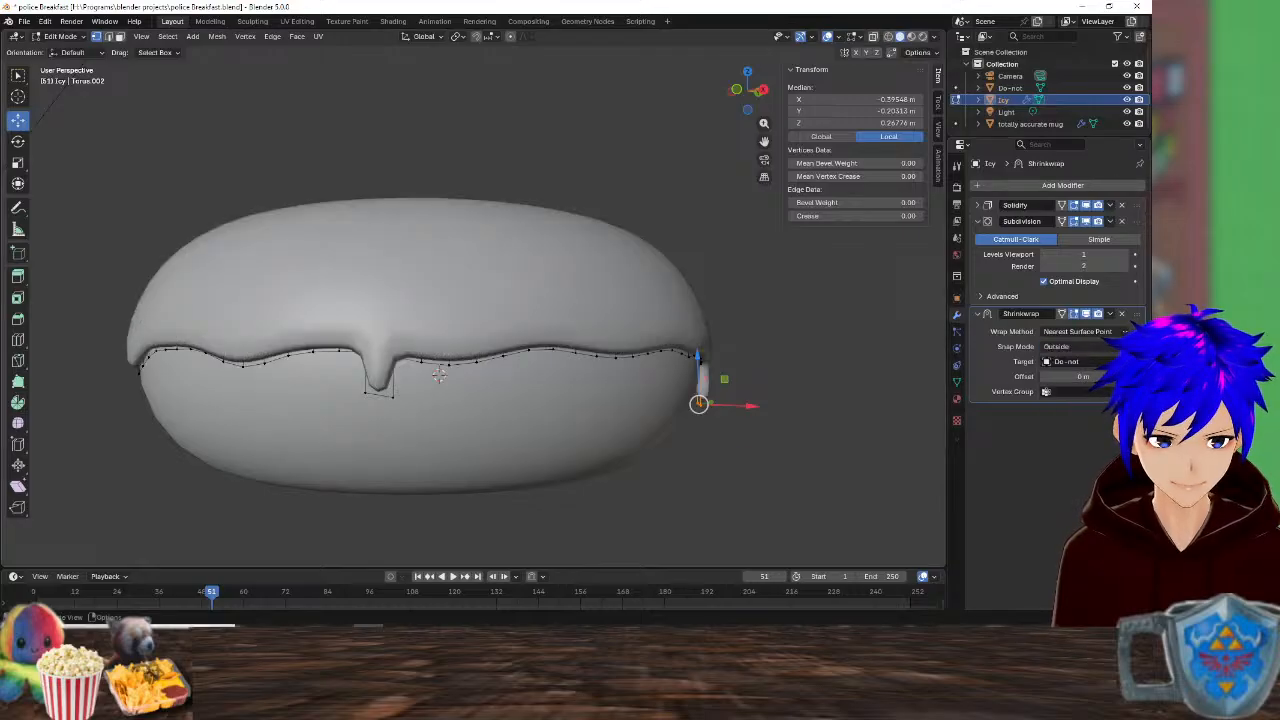
# - Try the Project wrap method on the Shrinkwrap modifier and restore Nearest Surface Point
pyautogui.click(1078, 331)
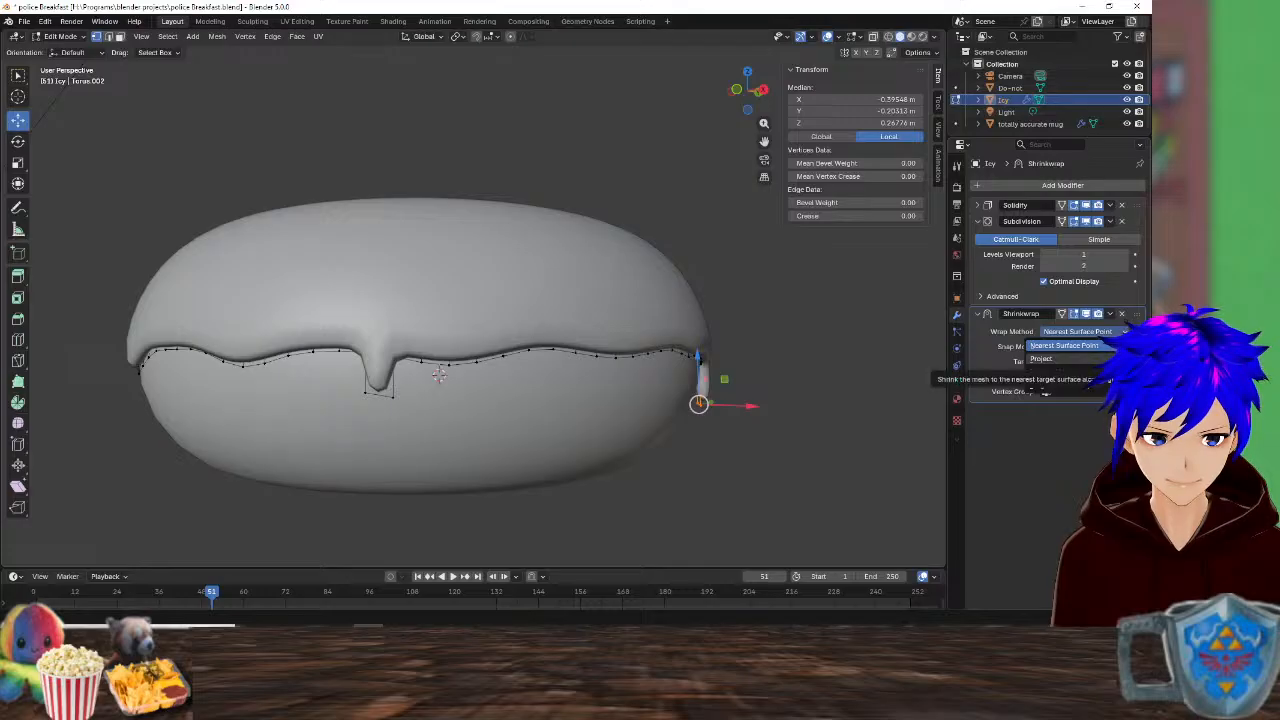
pyautogui.click(1045, 358)
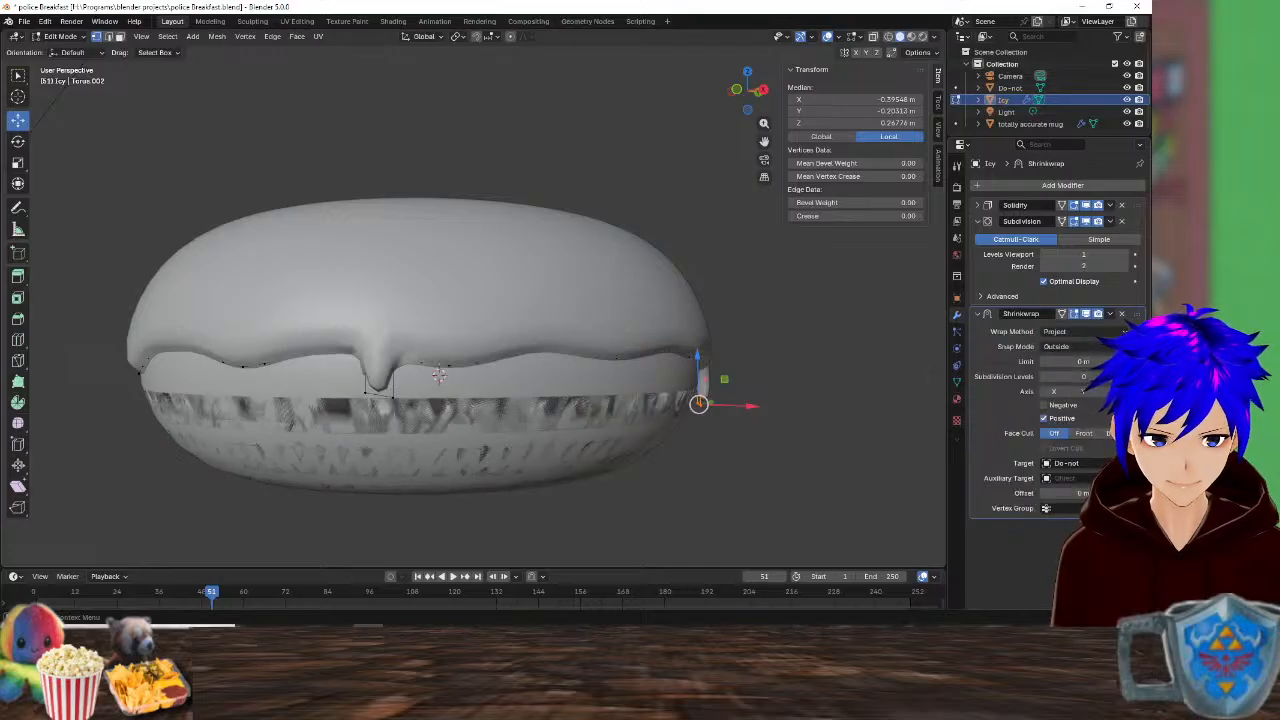
pyautogui.click(1052, 331)
pyautogui.click(1064, 345)
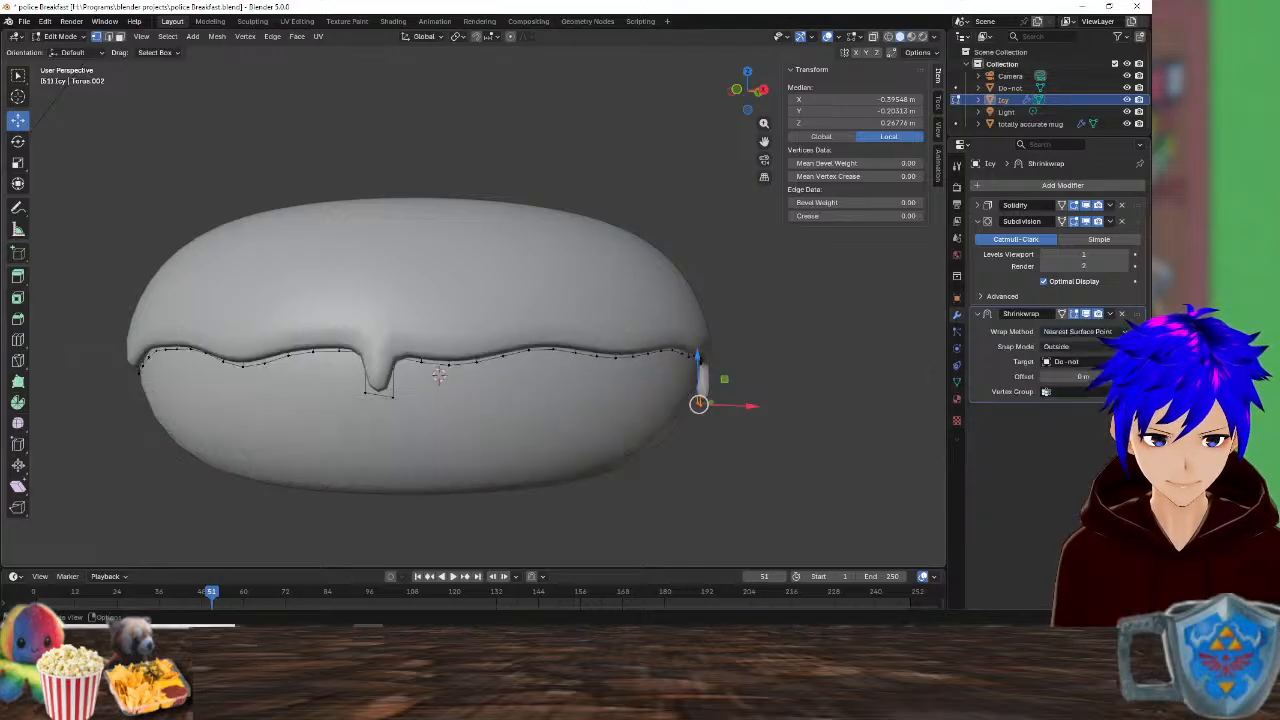
# - Switch to the tutorial video in the browser and watch how the Shrinkwrap modifier is configured and ordered in the stack
pyautogui.moveTo(338, 634)
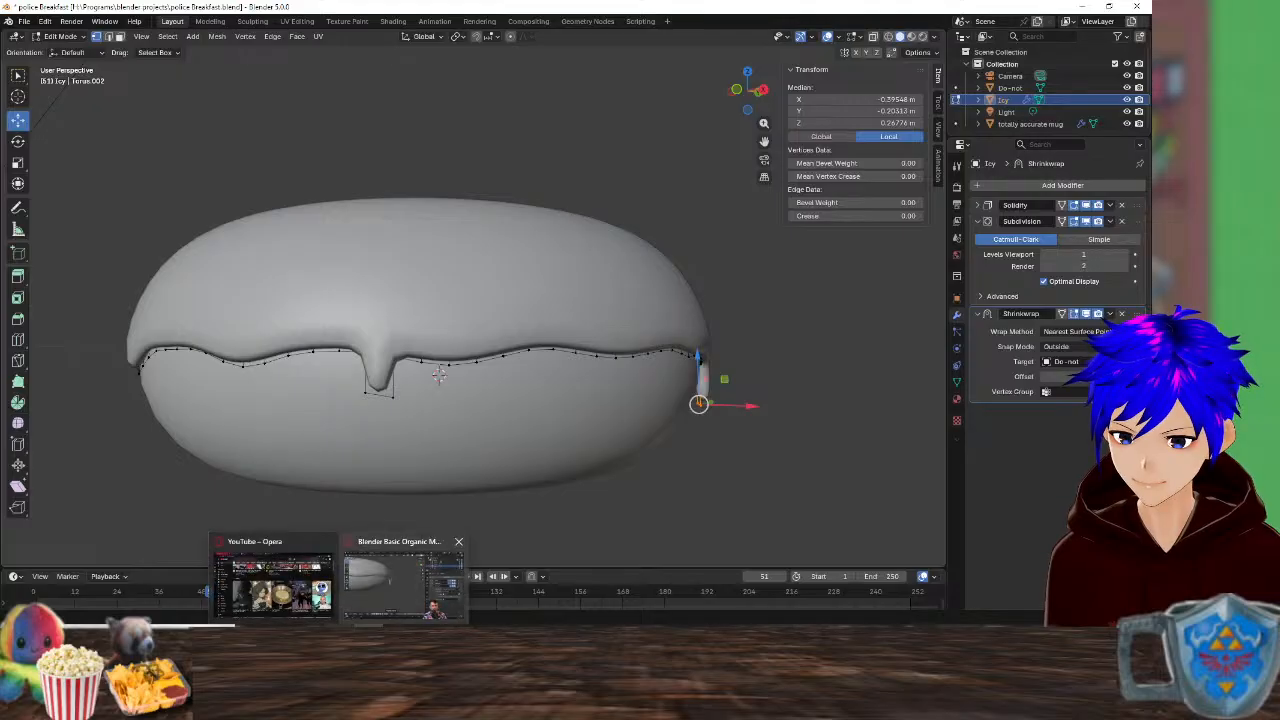
pyautogui.click(404, 580)
pyautogui.press('space')
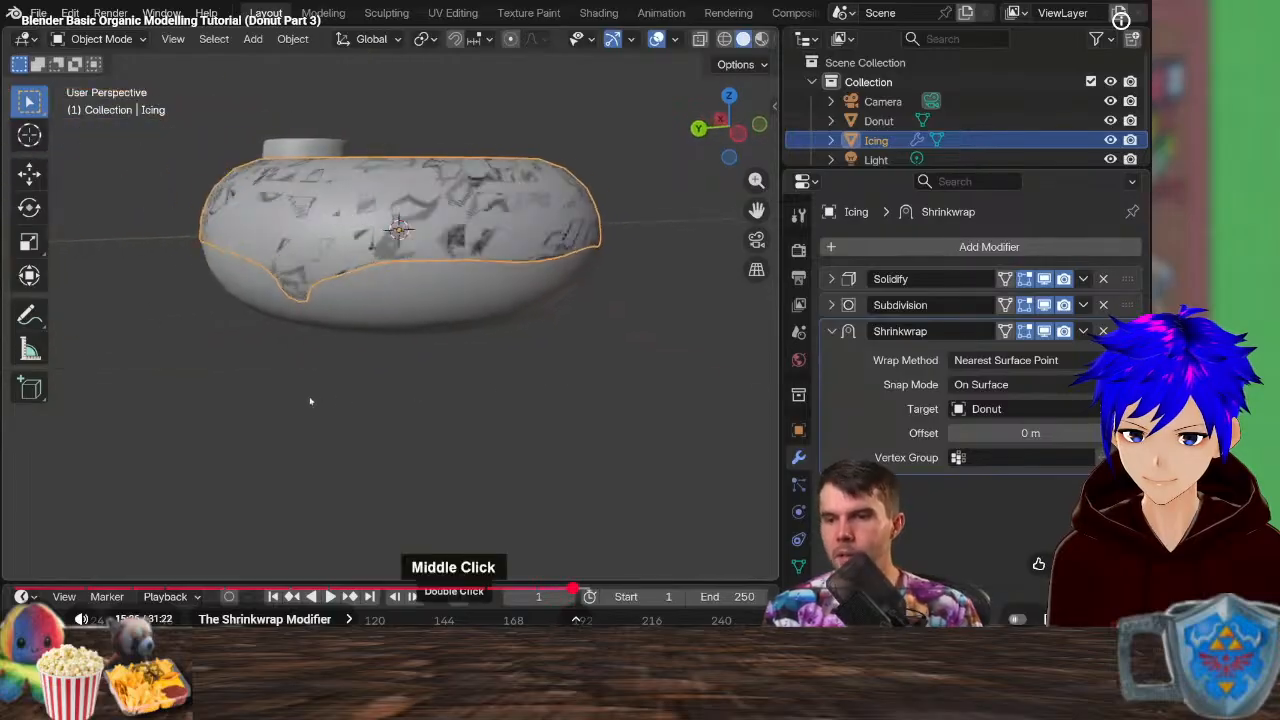
pyautogui.moveTo(327, 436); pyautogui.dragTo(409, 386, button='middle')
pyautogui.keyDown('shift'); pyautogui.moveTo(394, 337); pyautogui.dragTo(586, 351, button='middle'); pyautogui.keyUp('shift')
pyautogui.keyDown('shift'); pyautogui.scroll(1, 448, 386); pyautogui.keyUp('shift')
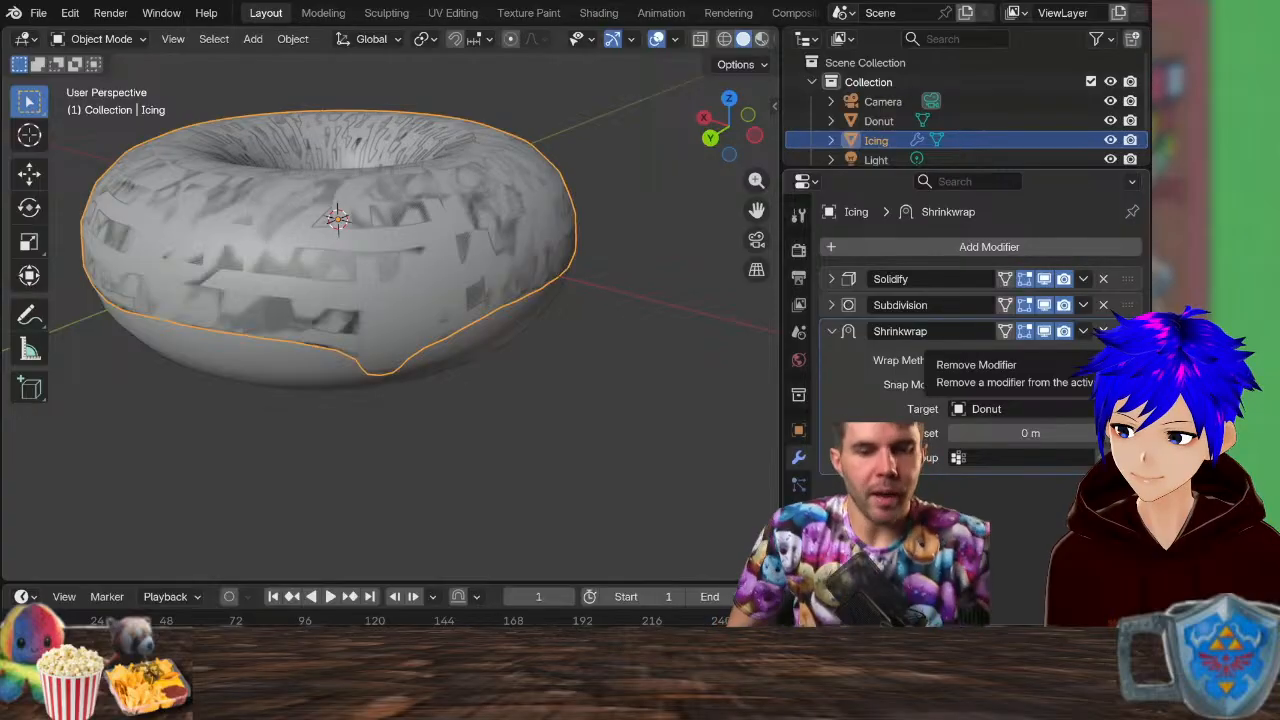
pyautogui.moveTo(577, 615)
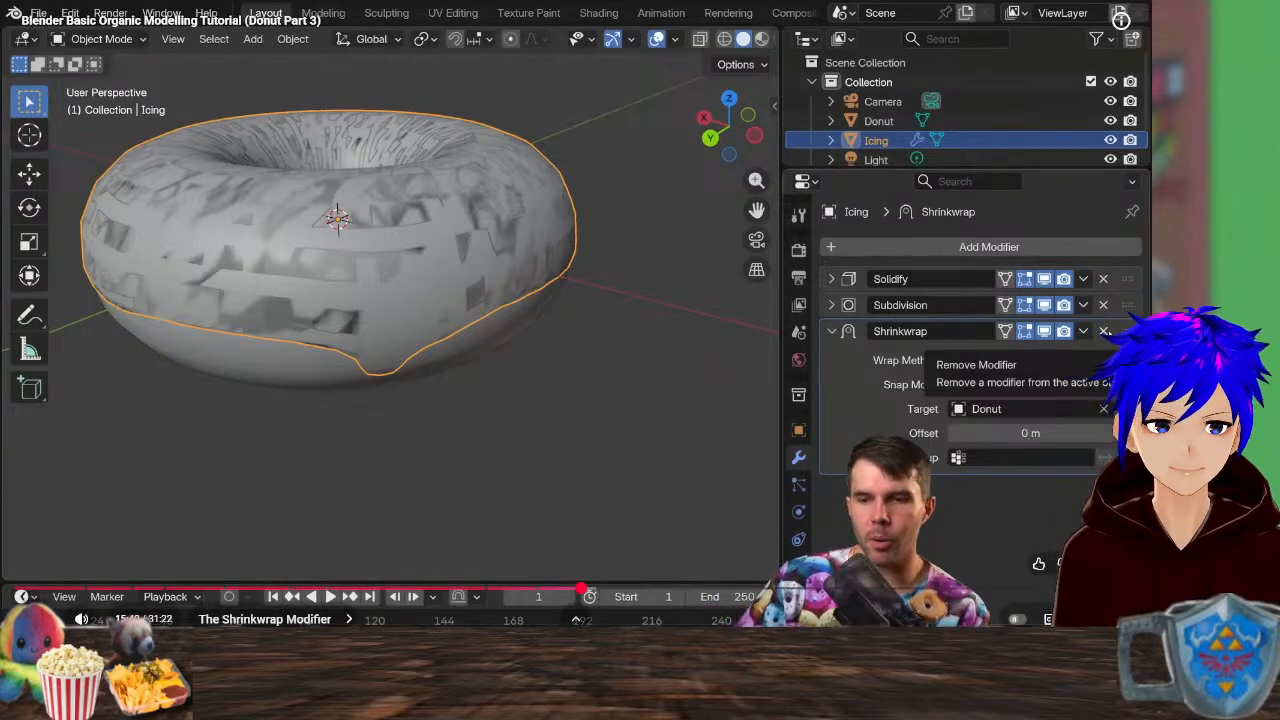
pyautogui.click(831, 280)
pyautogui.click(831, 280)
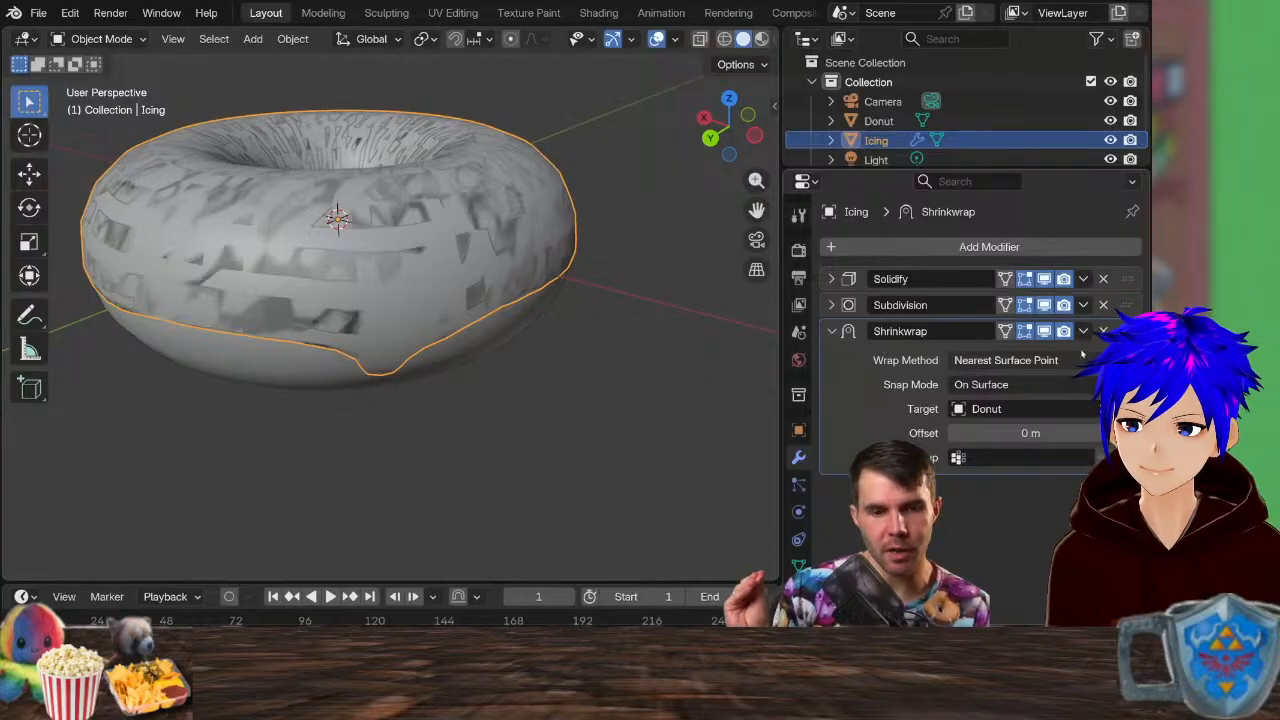
pyautogui.moveTo(1038, 563)
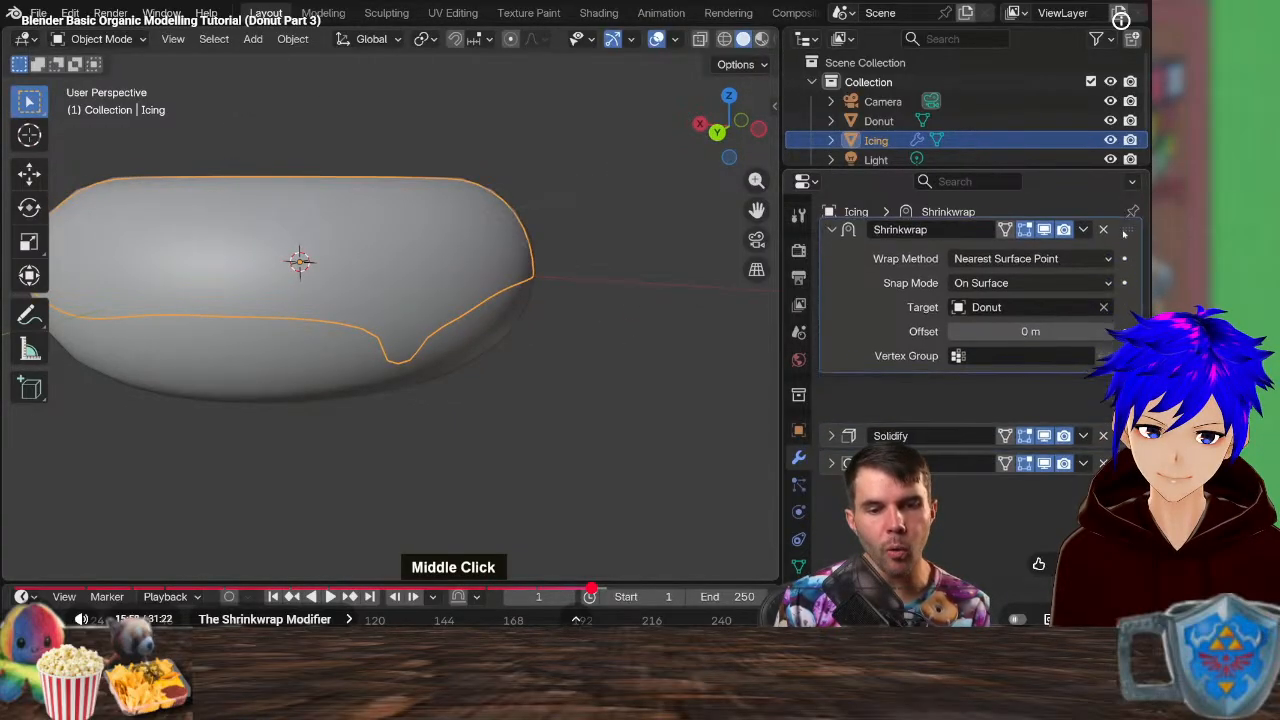
pyautogui.moveTo(604, 271); pyautogui.dragTo(567, 298, button='middle')
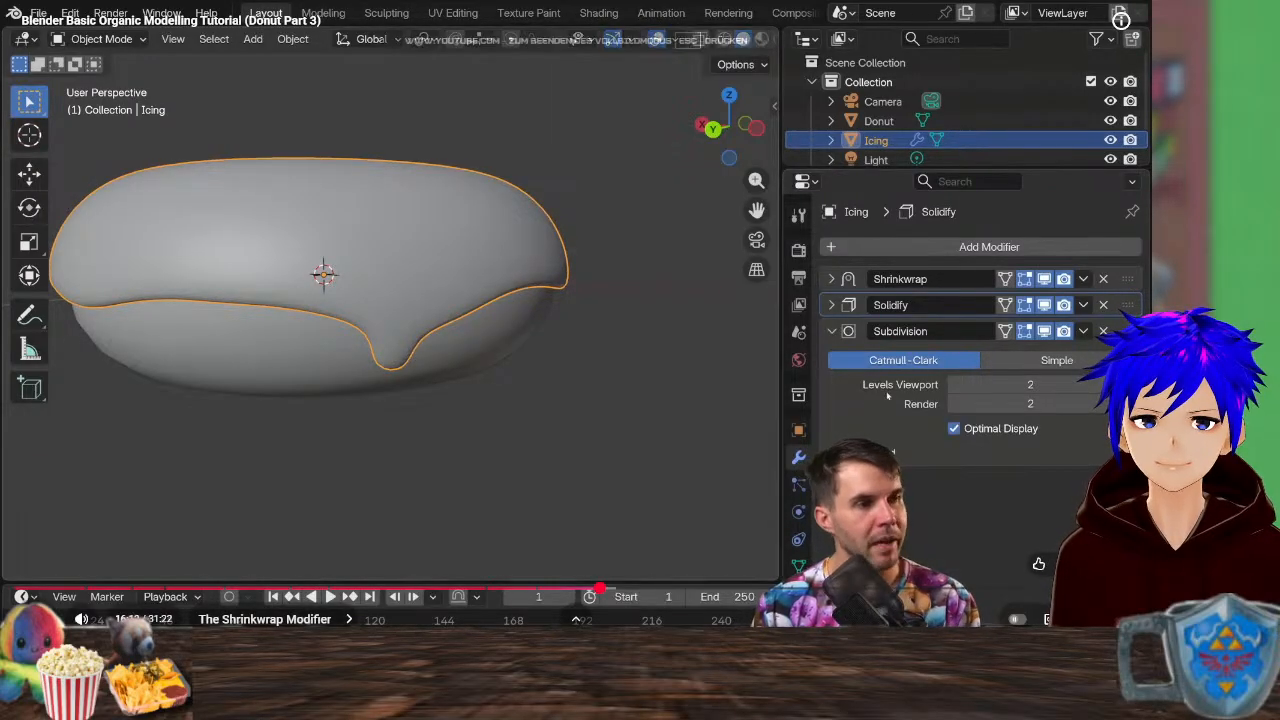
pyautogui.press('space')
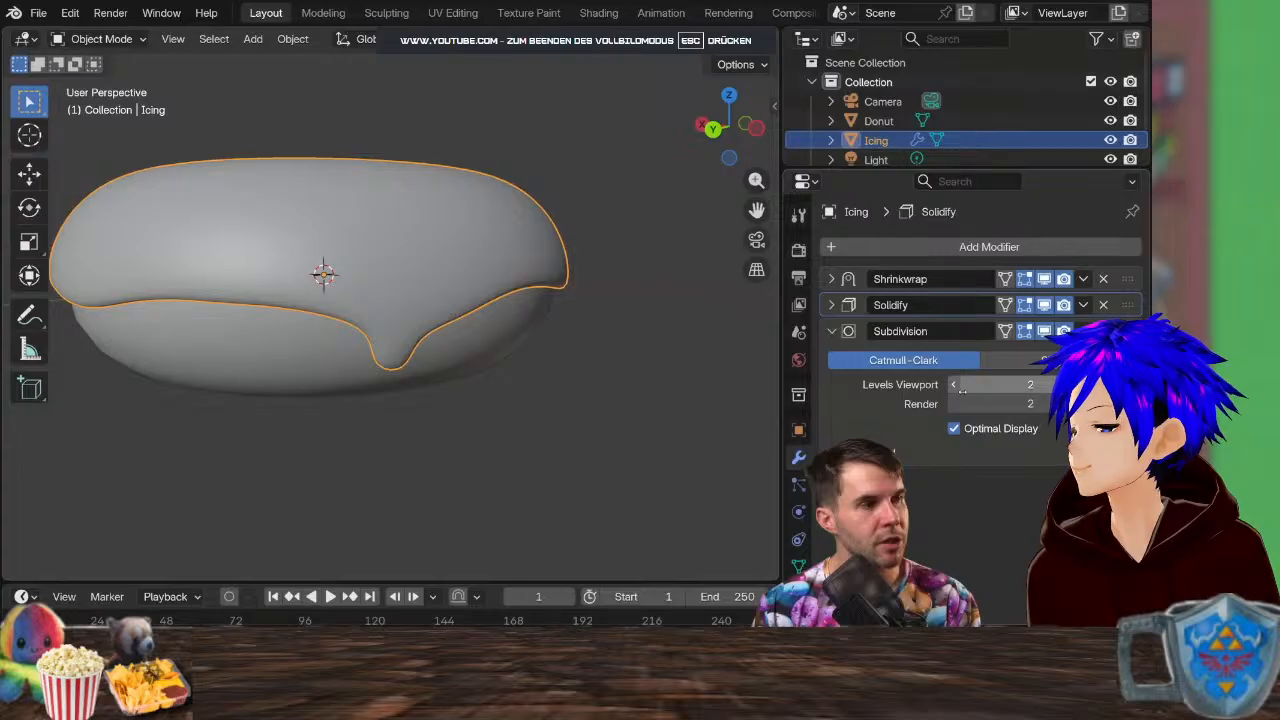
# - Switch to Blender, move the icing's Shrinkwrap modifier above Solidify and Subdivision, and deselect all vertices
pyautogui.hotkey('alt', 'Tab')
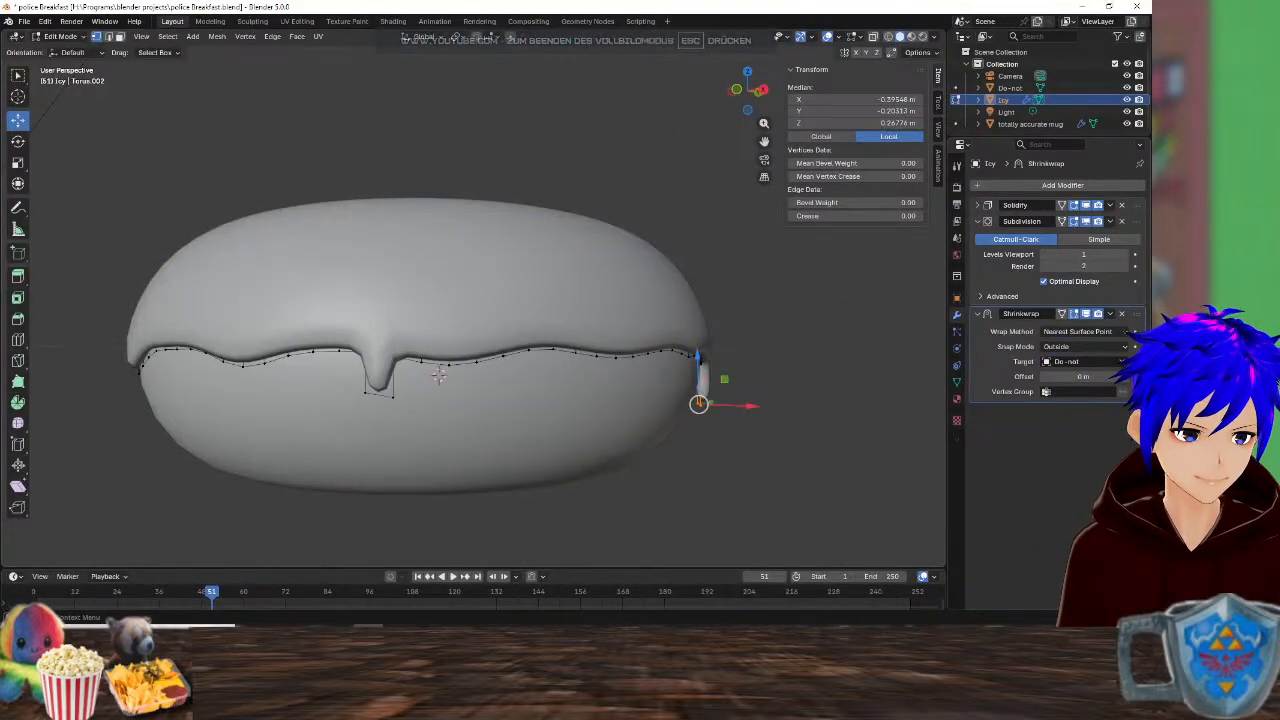
pyautogui.moveTo(1137, 313); pyautogui.dragTo(1137, 204)
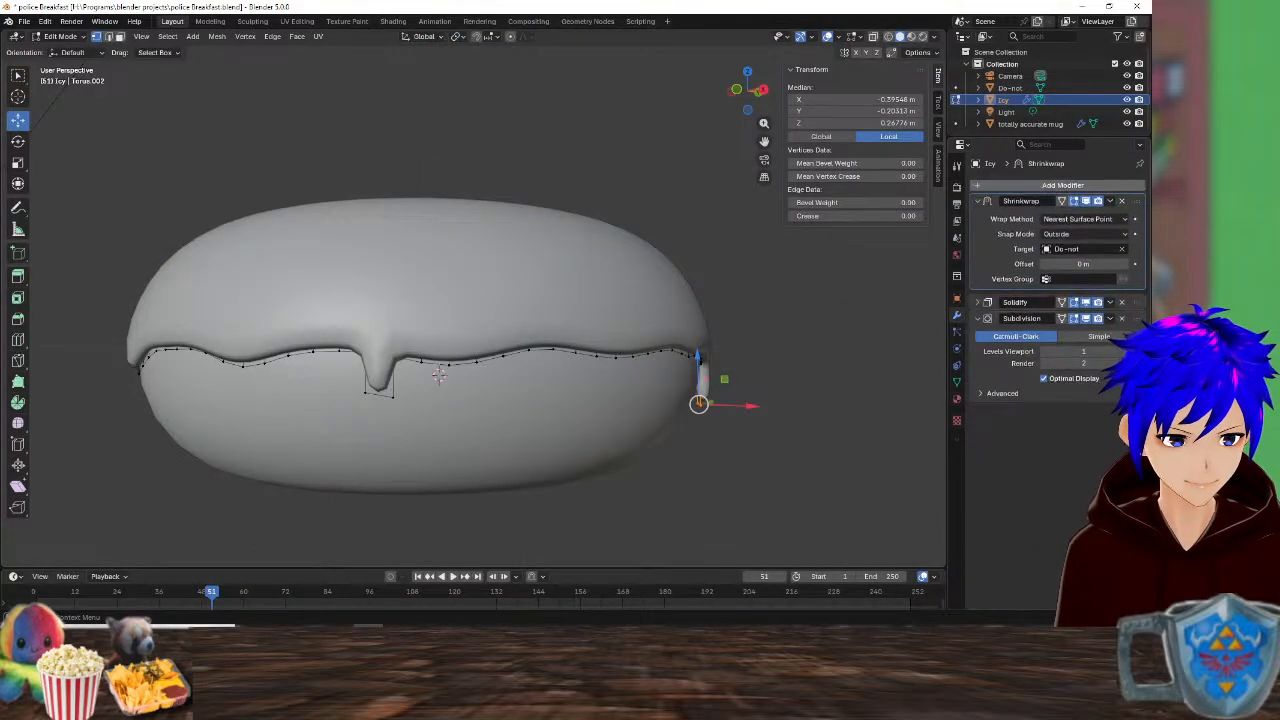
pyautogui.hotkey('alt', 'a')
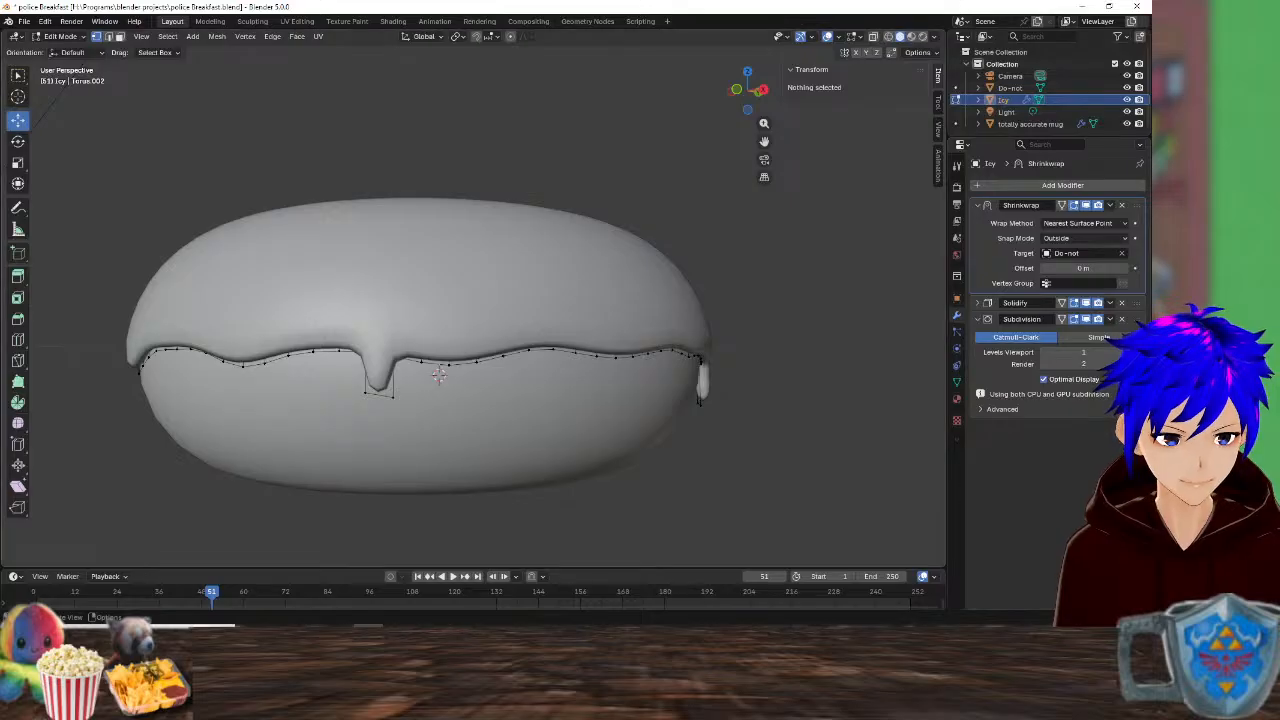
pyautogui.moveTo(438, 374); pyautogui.dragTo(466, 365, button='middle')
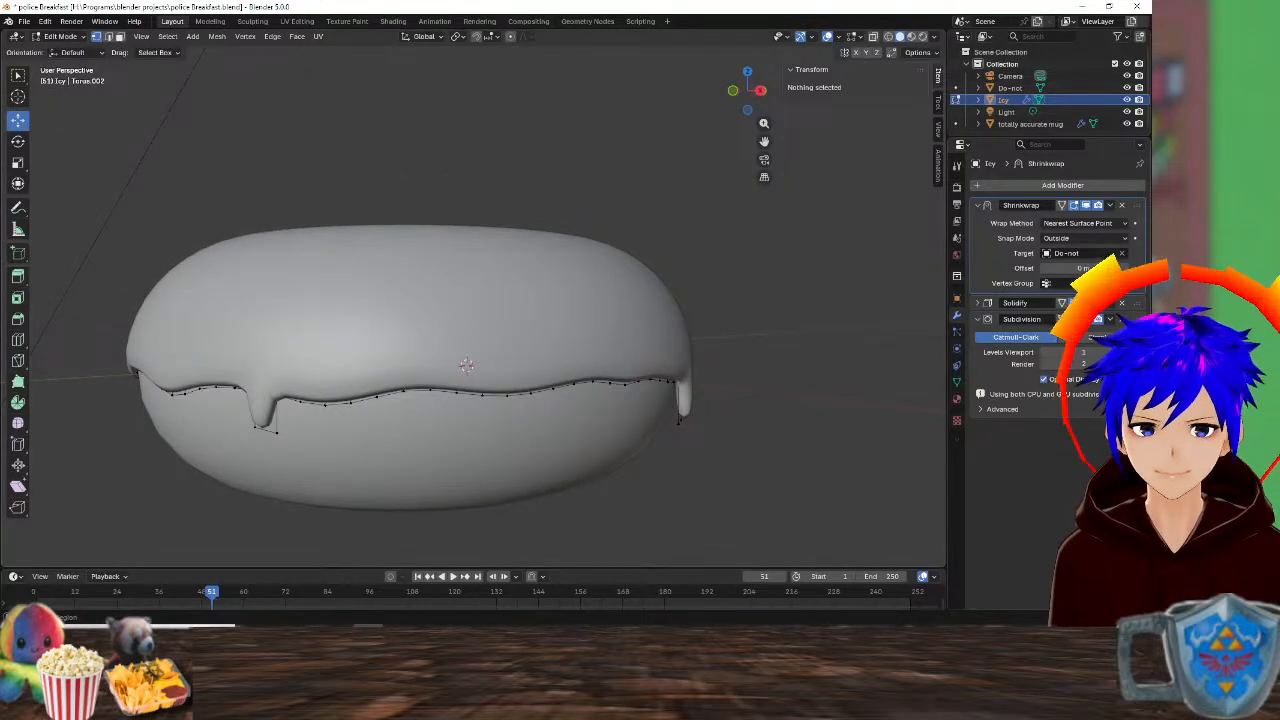
pyautogui.click(956, 276)
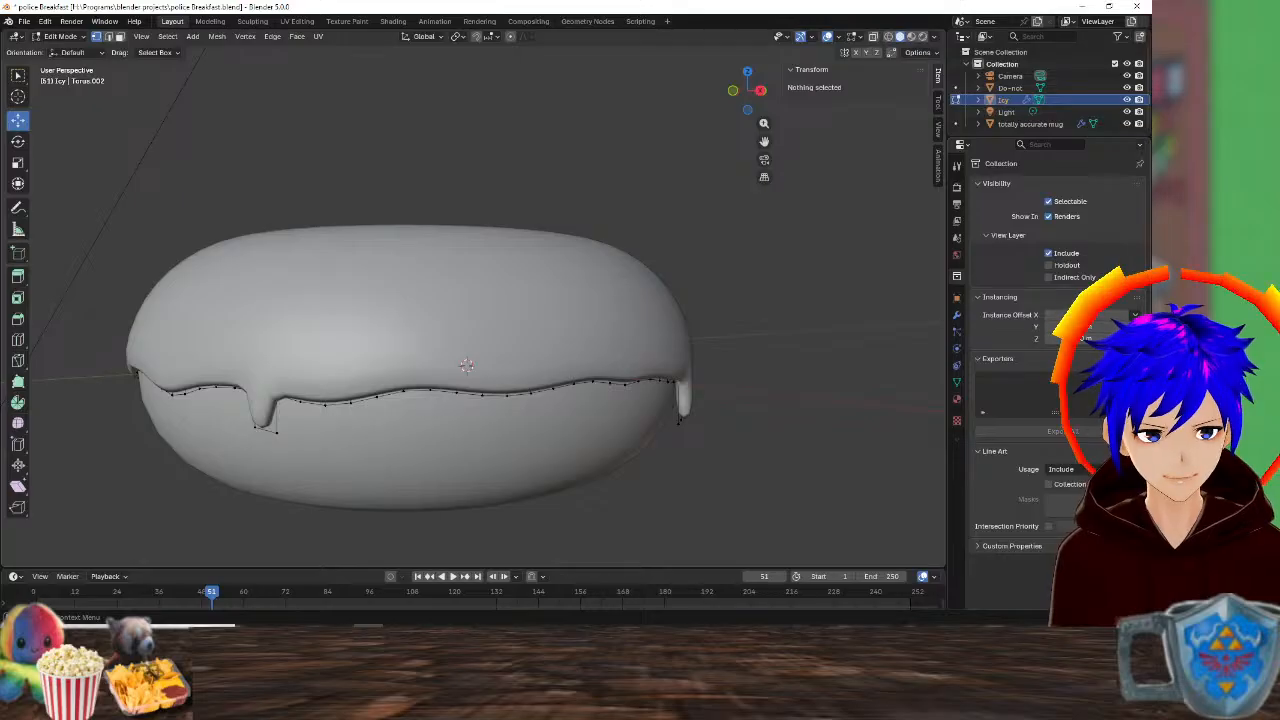
pyautogui.click(956, 331)
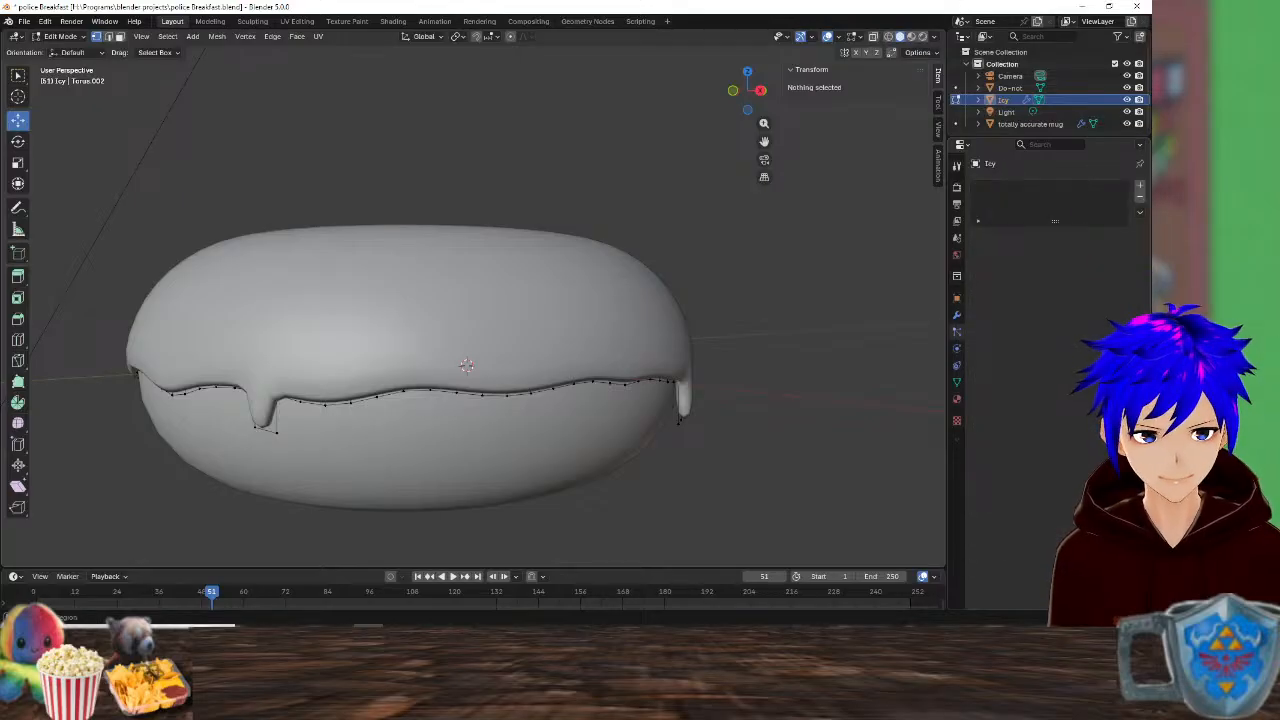
pyautogui.click(956, 165)
pyautogui.click(960, 144)
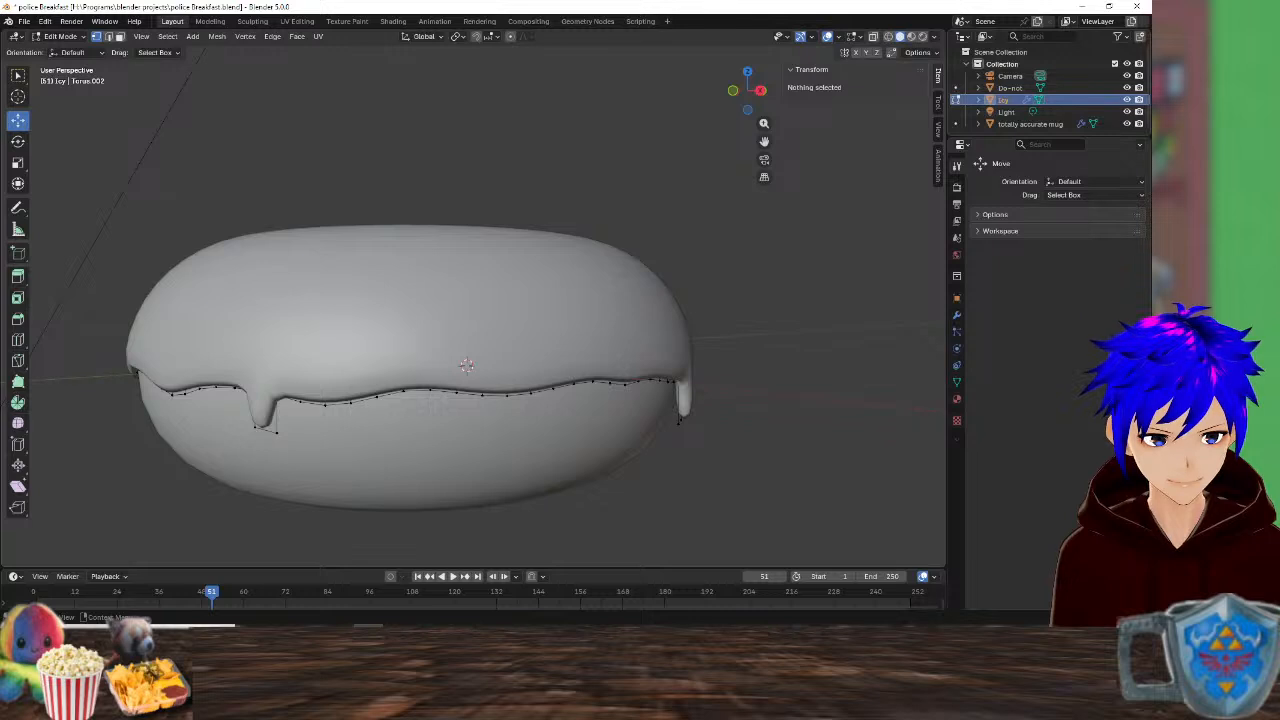
pyautogui.click(956, 315)
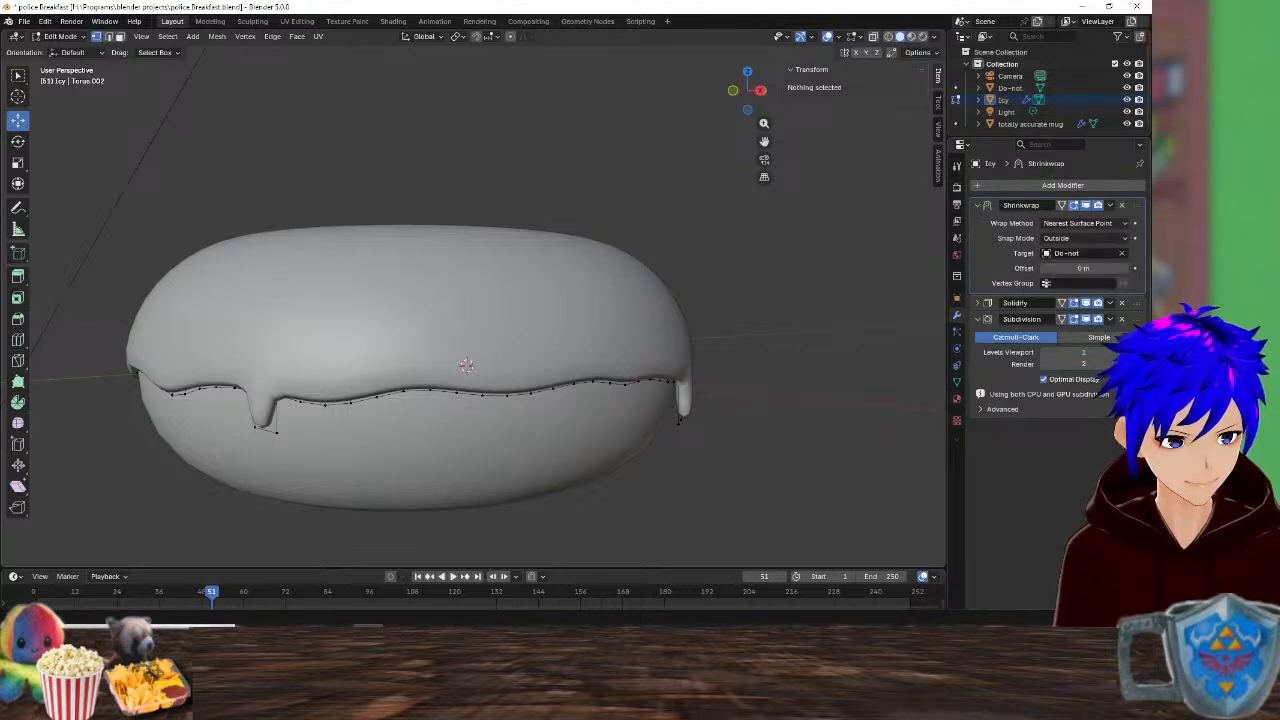
# - Set the snap mode of the icing's Shrinkwrap modifier to On Surface and inspect the icing rim around the donut
pyautogui.click(1085, 238)
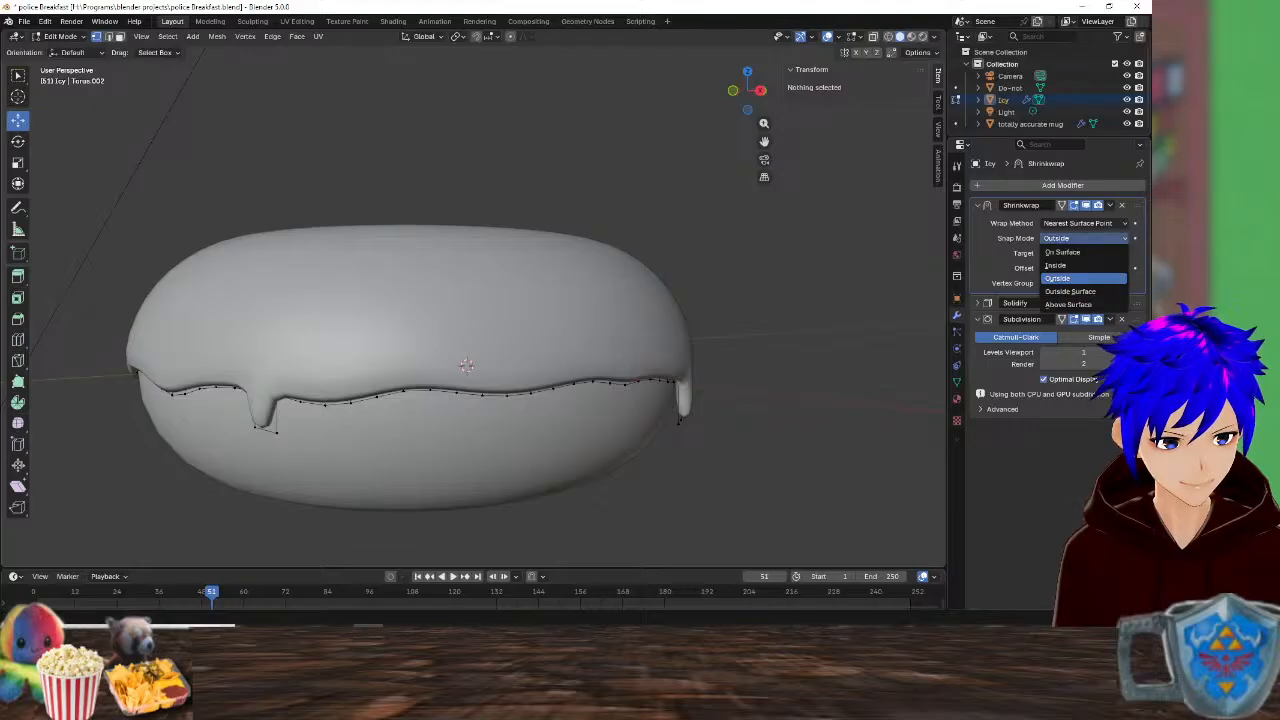
pyautogui.click(1085, 252)
pyautogui.moveTo(600, 380)
pyautogui.mouseDown(button='middle')
pyautogui.moveTo(385, 382)
pyautogui.moveTo(310, 425)
pyautogui.moveTo(440, 360)
pyautogui.moveTo(615, 385)
pyautogui.mouseUp(button='middle')
pyautogui.moveTo(170, 405); pyautogui.dragTo(274, 409, button='middle')
pyautogui.moveTo(363, 371)
pyautogui.mouseDown(button='middle')
pyautogui.moveTo(300, 380)
pyautogui.moveTo(372, 391)
pyautogui.mouseUp(button='middle')
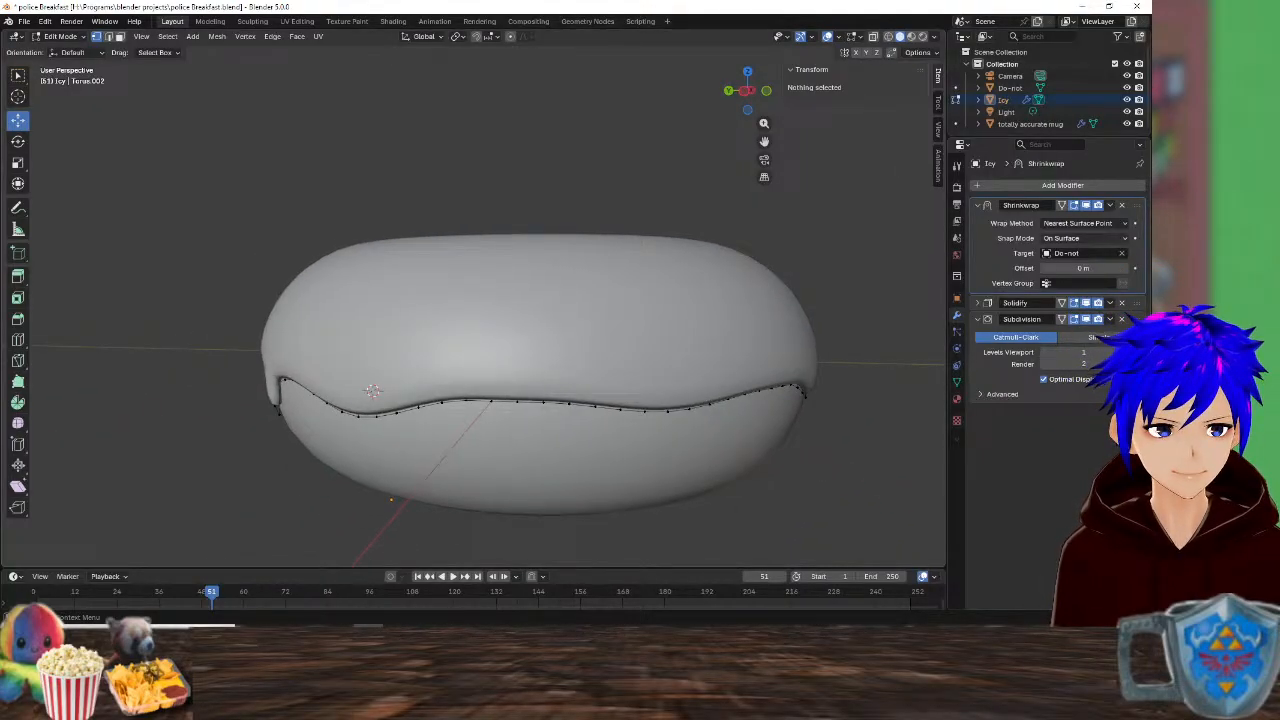
# - Switch to the tutorial video in the browser and watch how the Subdivision modifier's viewport level is adjusted
pyautogui.hotkey('alt', 'Tab')
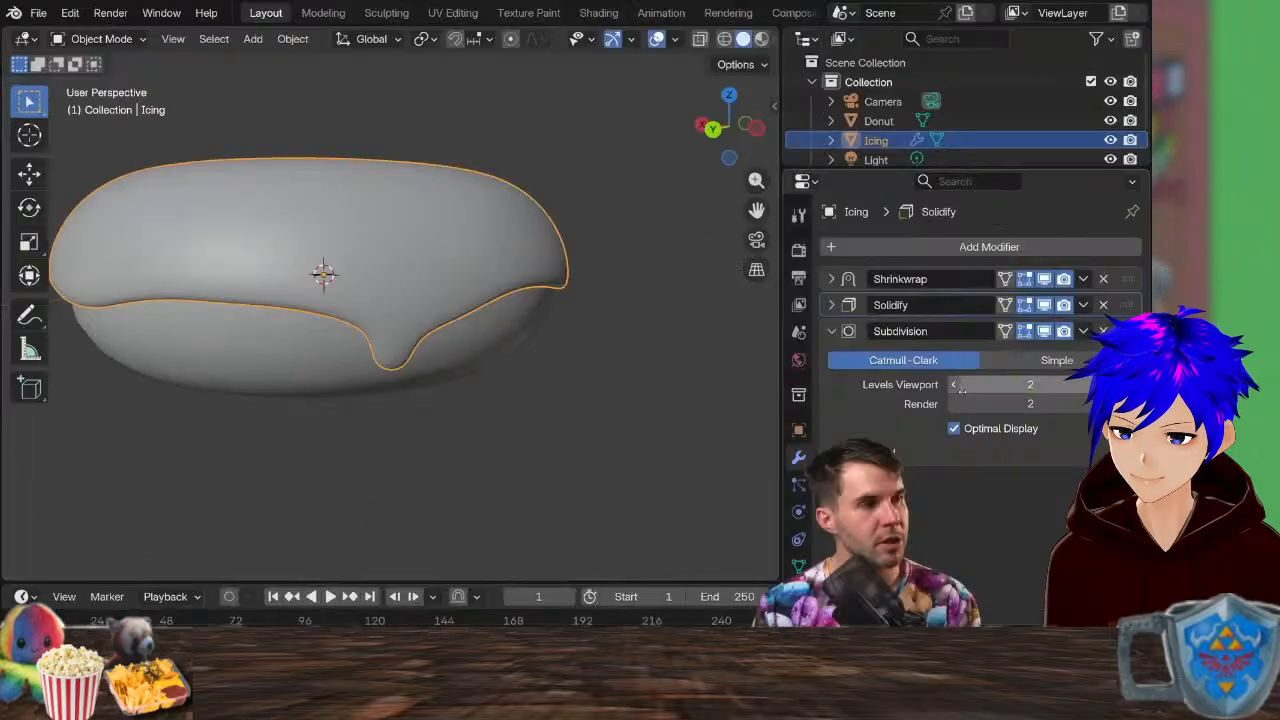
pyautogui.press('space')
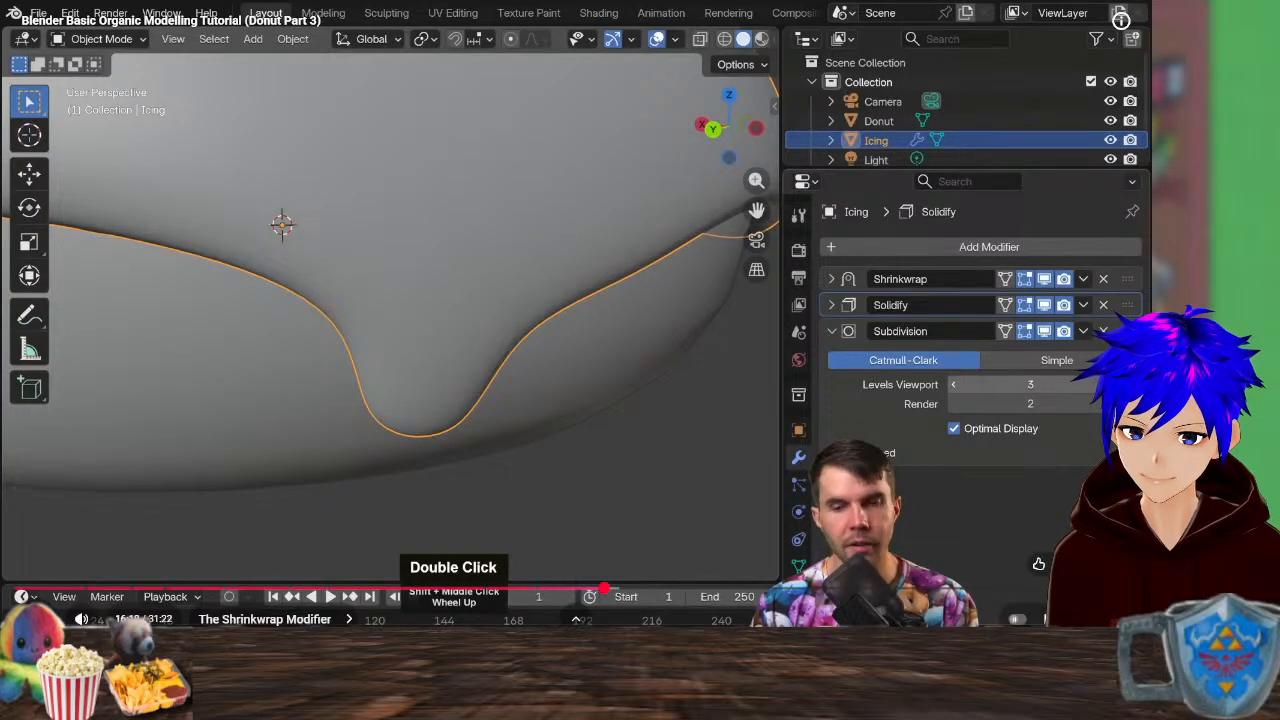
pyautogui.press('space')
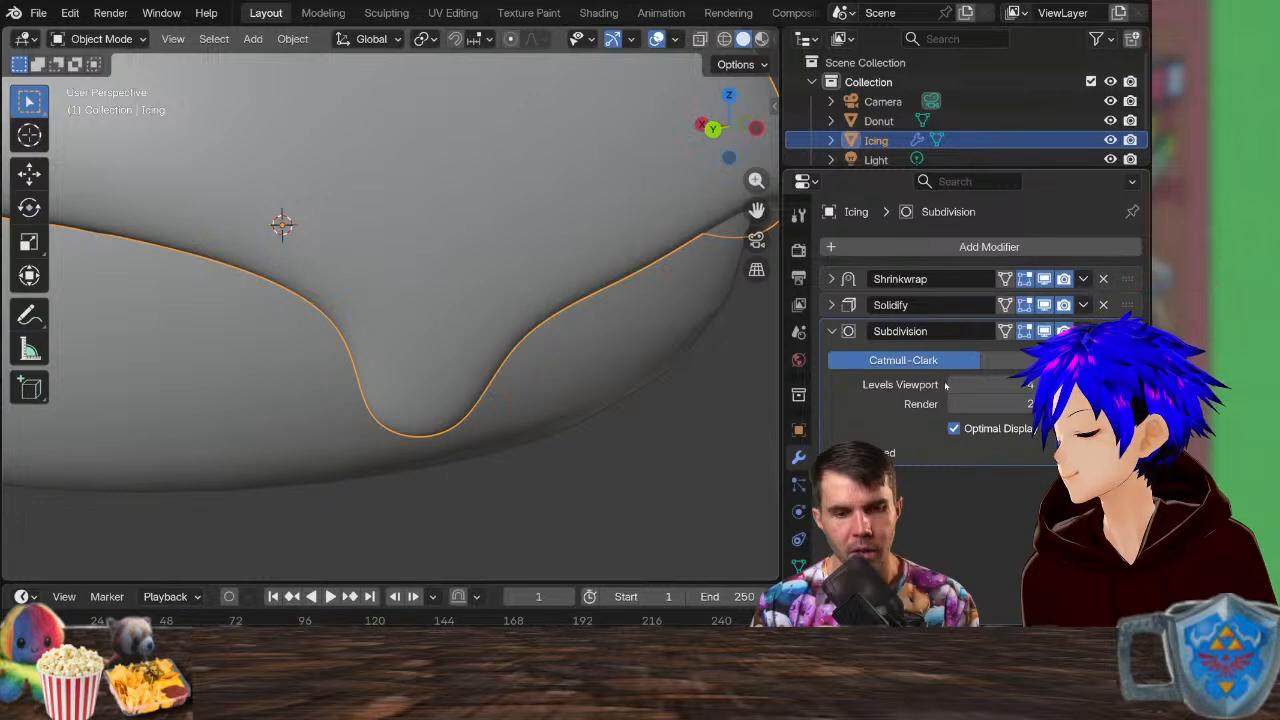
# - Switch to Blender, set the viewport level of the icing's Subdivision modifier to 3 and check the drips around the donut
pyautogui.hotkey('alt', 'Tab')
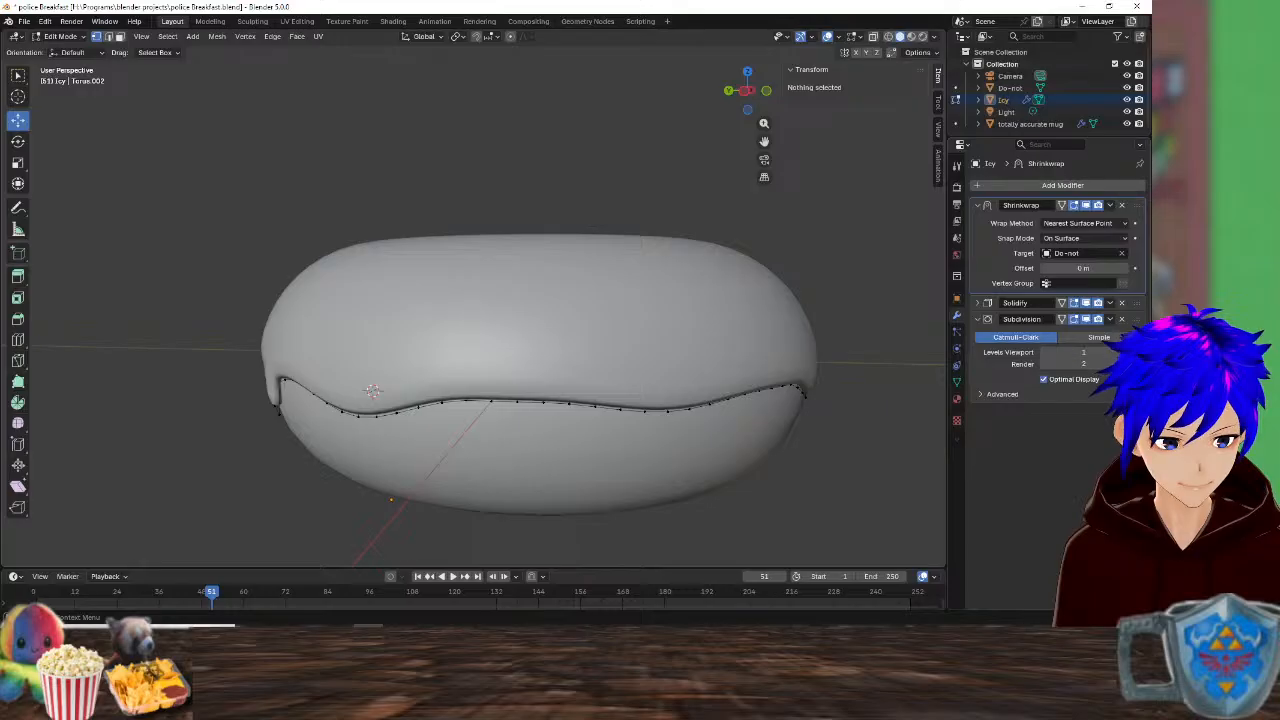
pyautogui.click(1122, 352)
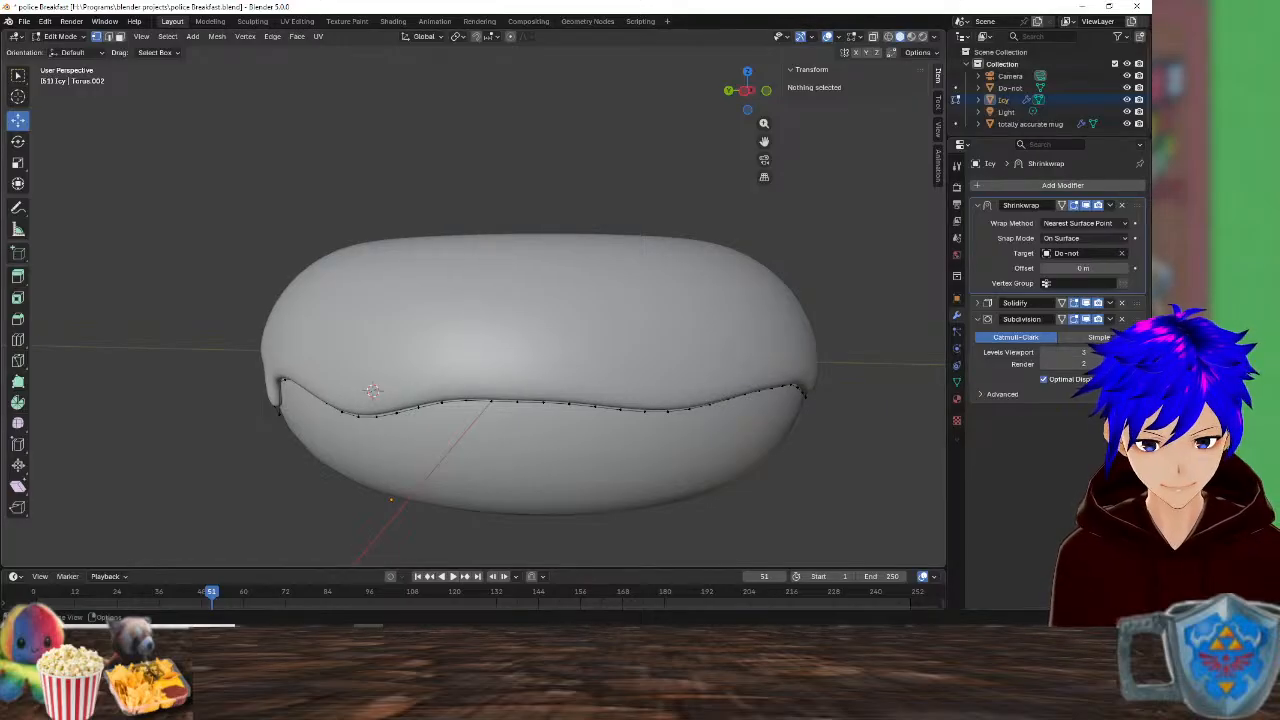
pyautogui.moveTo(372, 390); pyautogui.dragTo(518, 374, button='middle')
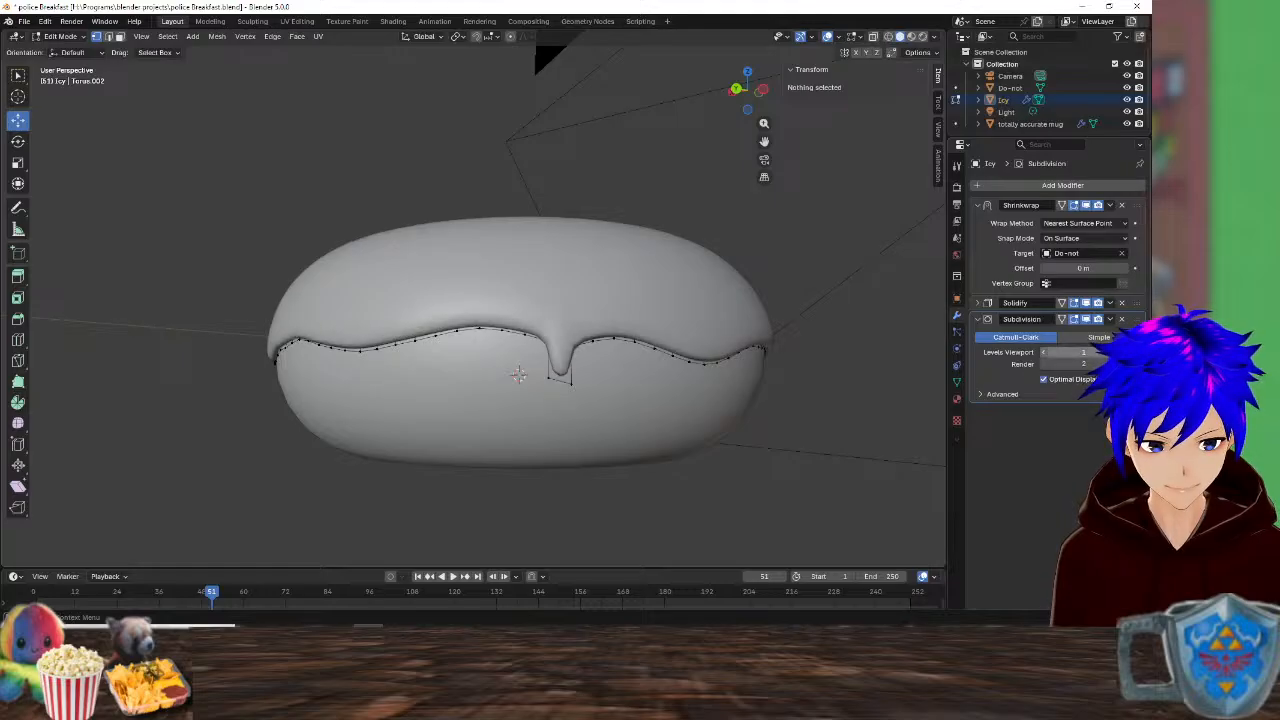
pyautogui.hotkey('ctrl', '3')
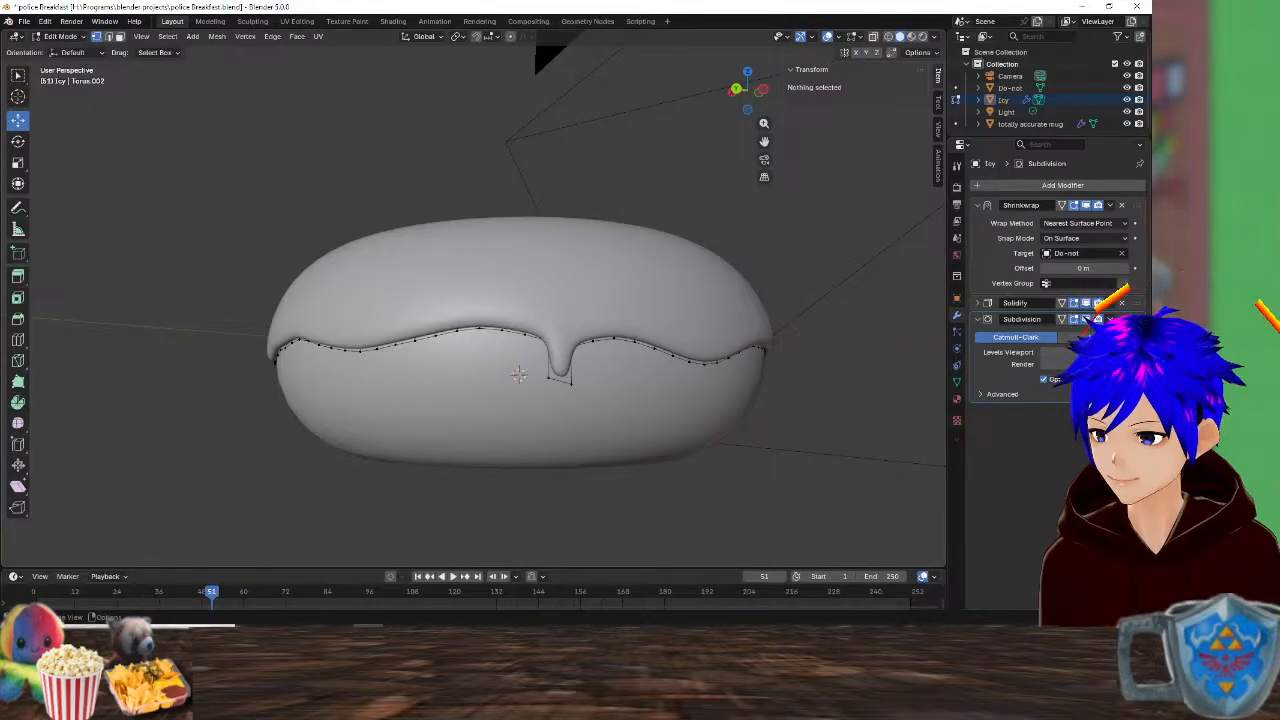
pyautogui.moveTo(523, 372); pyautogui.dragTo(588, 386, button='middle')
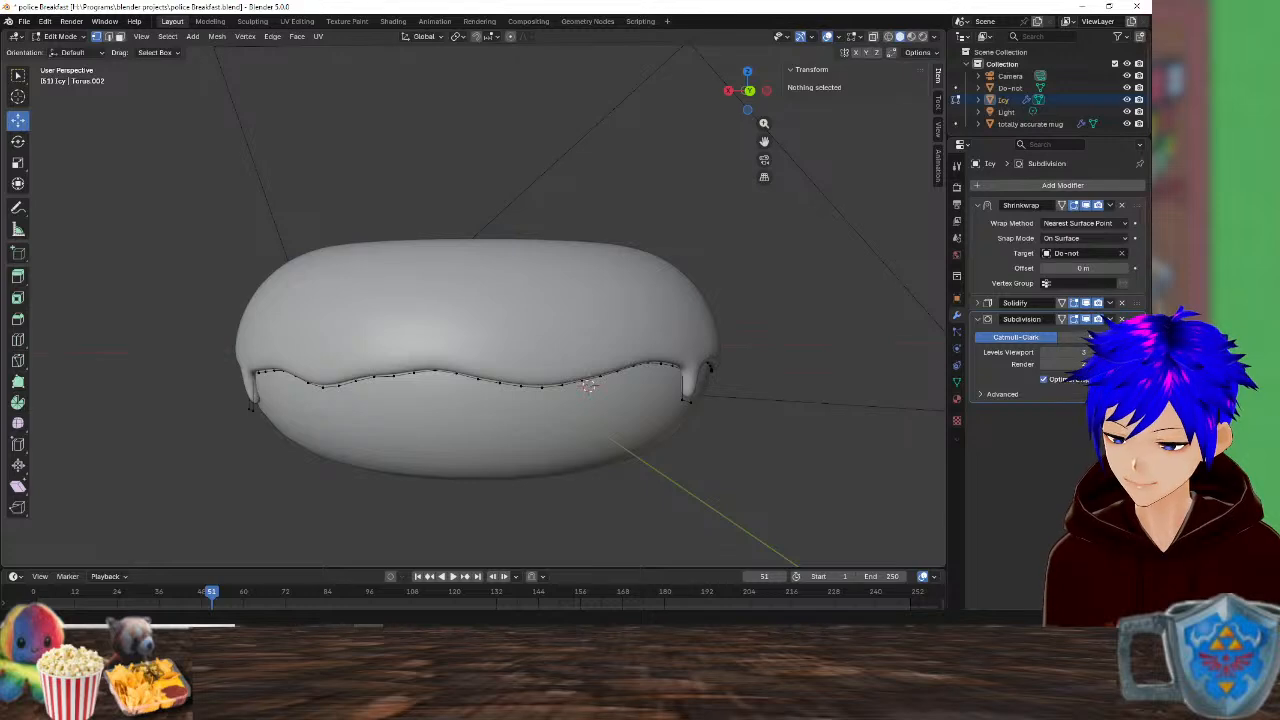
# - Switch to the tutorial video in the browser and watch how the icing drip's vertices are scaled and moved and rim vertices are selected
pyautogui.moveTo(339, 628)
pyautogui.click(404, 585)
pyautogui.press('space')
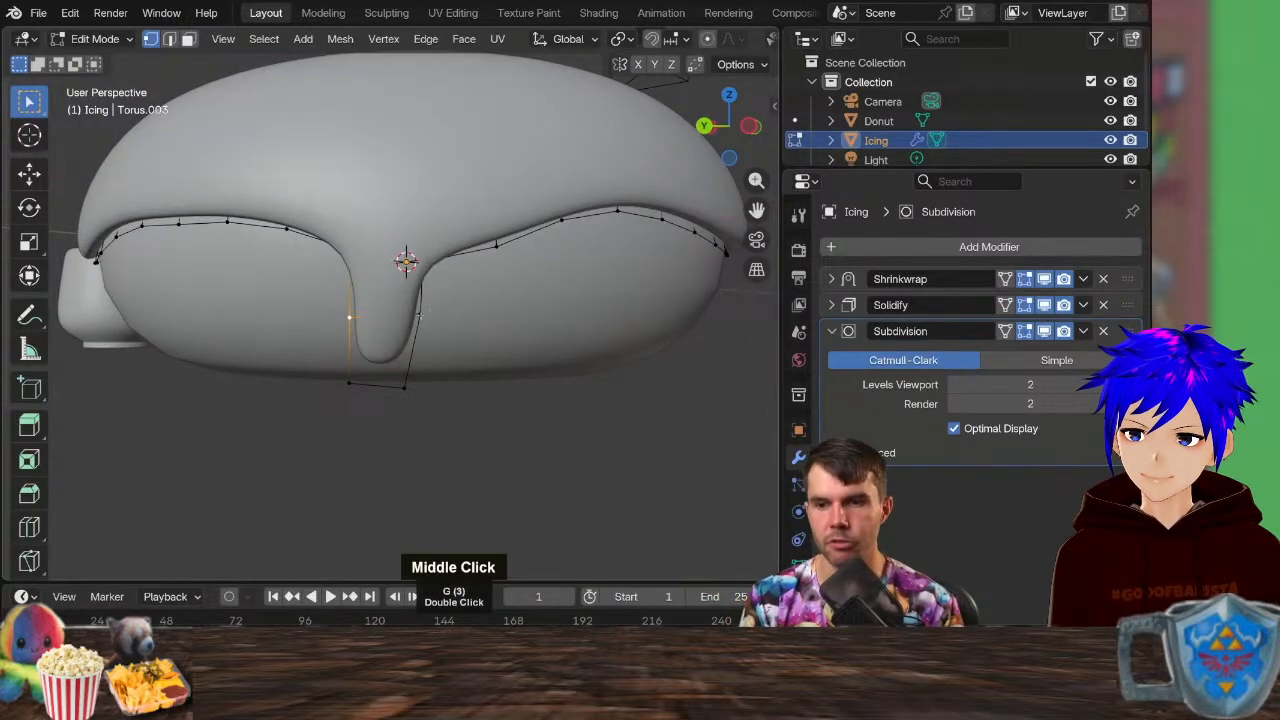
pyautogui.moveTo(385, 320); pyautogui.dragTo(391, 322, button='middle')
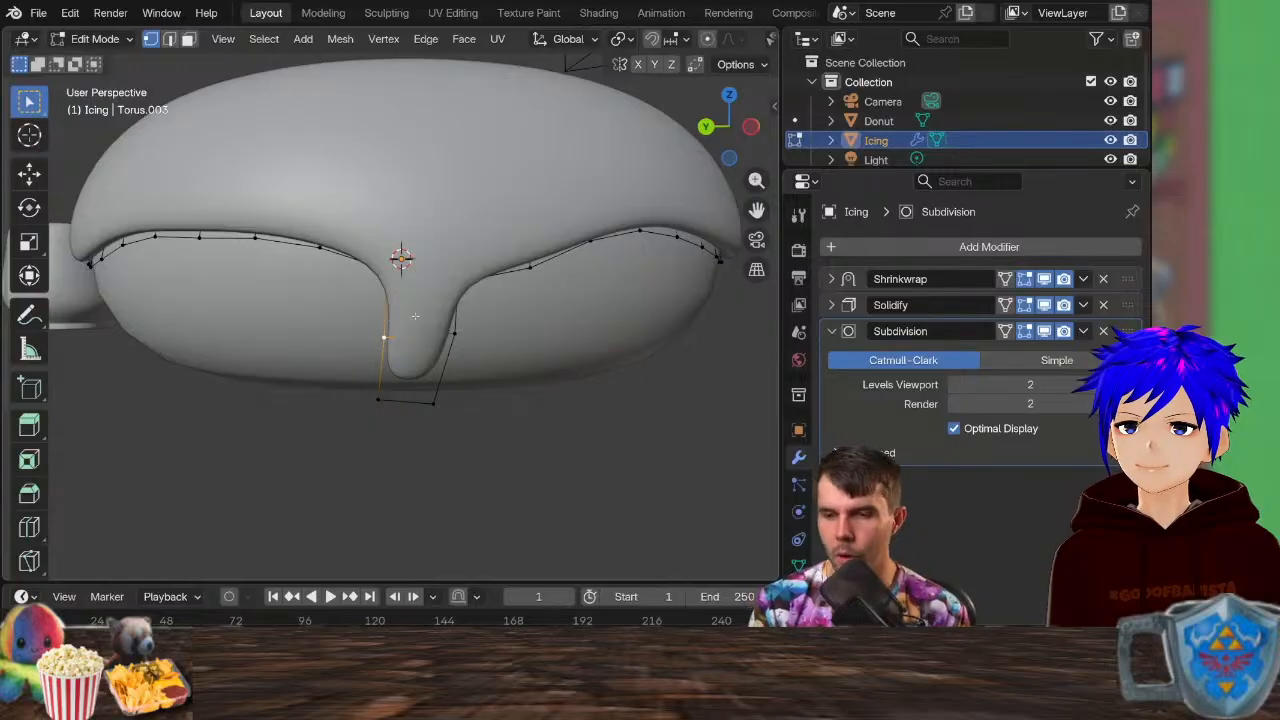
pyautogui.keyDown('shift'); pyautogui.click(453, 332); pyautogui.keyUp('shift')
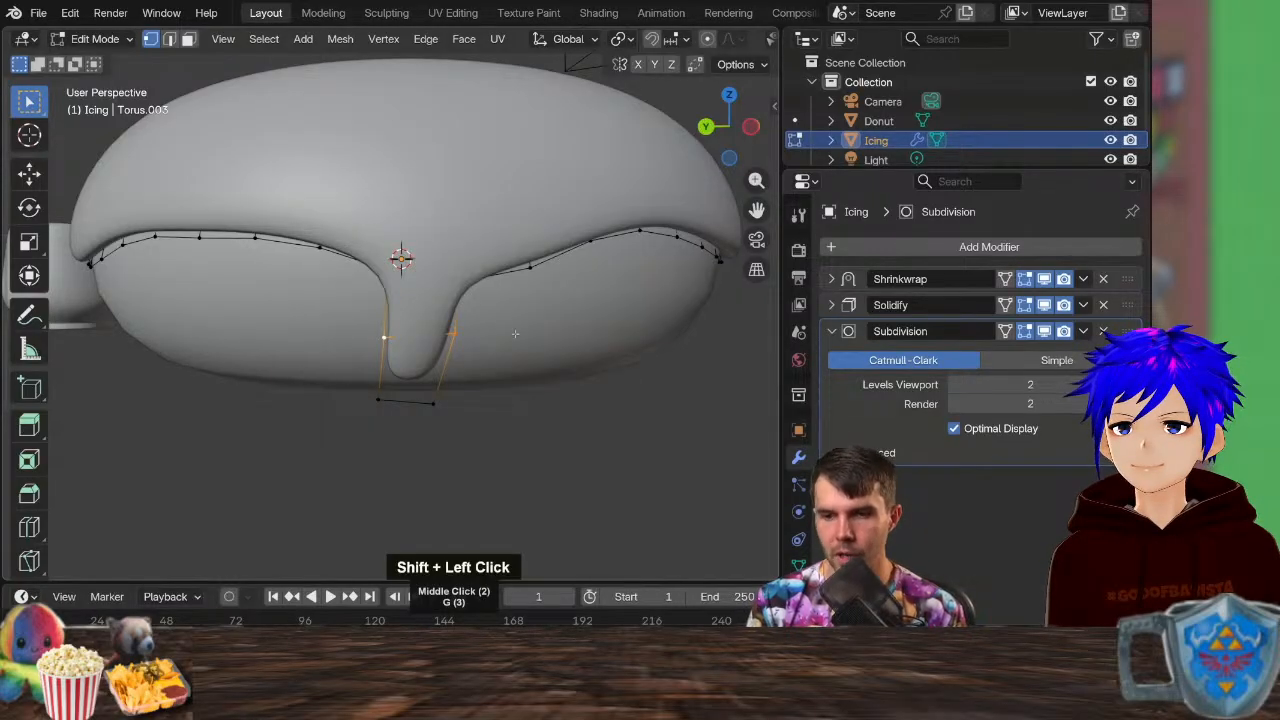
pyautogui.press('s')
pyautogui.click(455, 325)
pyautogui.press('g')
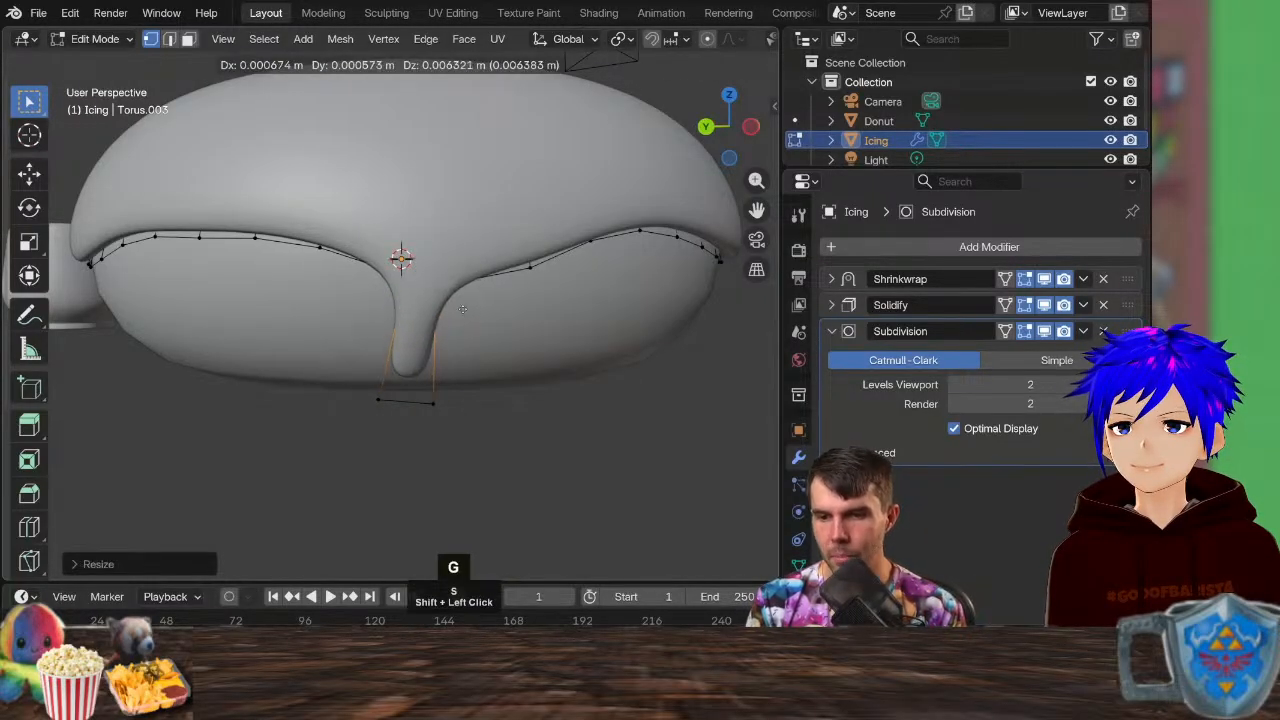
pyautogui.rightClick(462, 309)
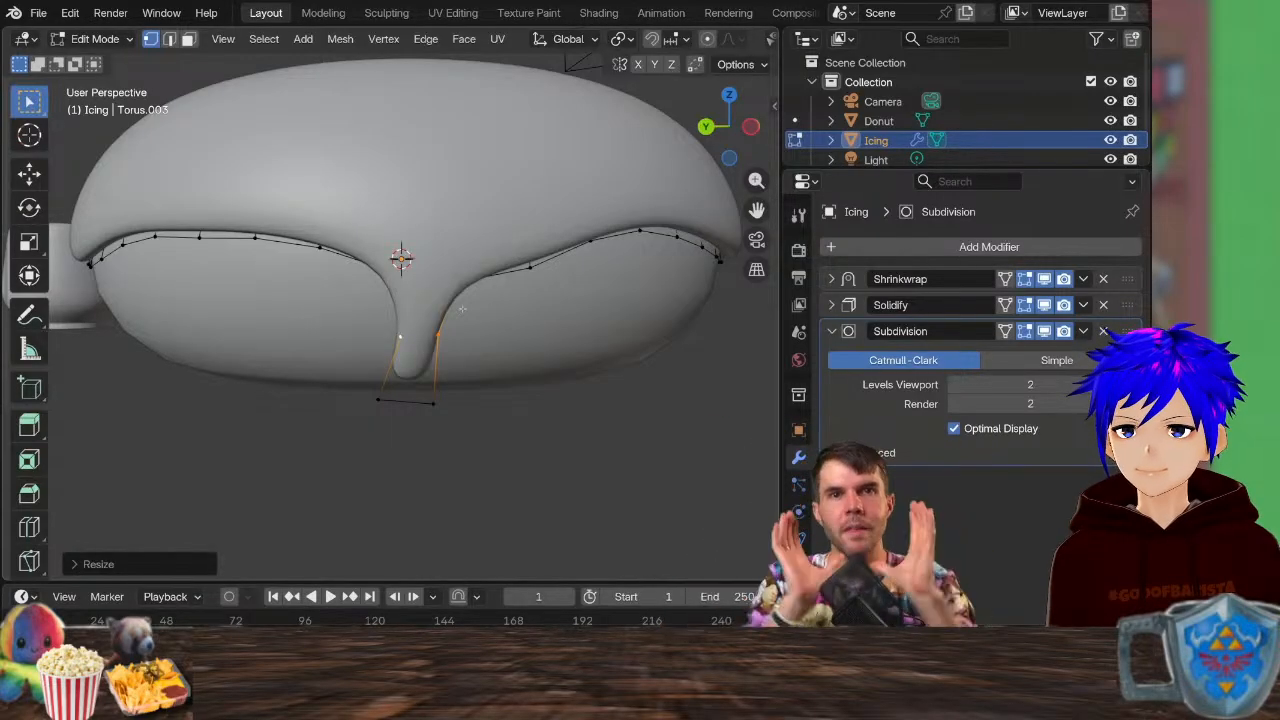
pyautogui.moveTo(451, 319); pyautogui.dragTo(438, 322, button='middle')
pyautogui.press('g')
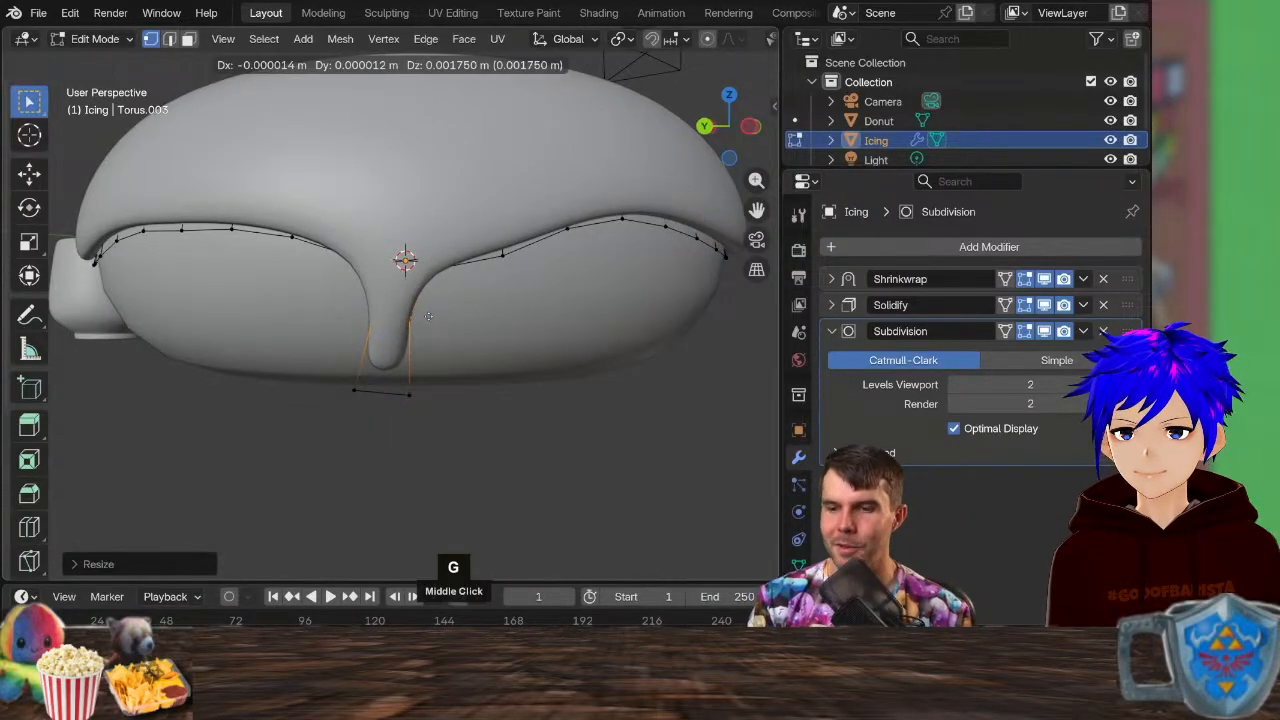
pyautogui.click(436, 334)
pyautogui.click(356, 390)
pyautogui.keyDown('shift'); pyautogui.click(398, 390); pyautogui.keyUp('shift')
pyautogui.moveTo(398, 390); pyautogui.dragTo(466, 337, button='middle')
pyautogui.press('g')
pyautogui.click(413, 300)
pyautogui.press('s')
pyautogui.click(440, 326)
pyautogui.press('s')
pyautogui.click(471, 329)
pyautogui.scroll(-2, 560, 336)
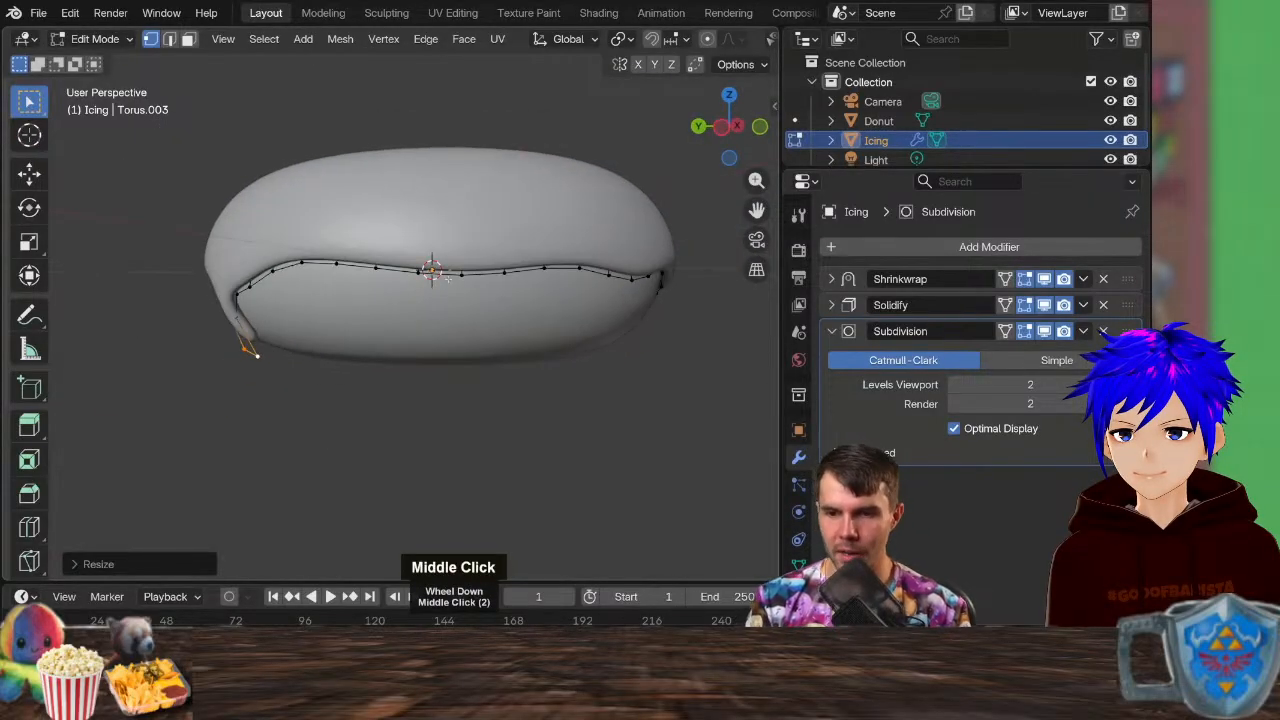
pyautogui.click(462, 337)
pyautogui.click(418, 273)
pyautogui.keyDown('shift'); pyautogui.click(455, 272); pyautogui.keyUp('shift')
pyautogui.scroll(3, 457, 246)
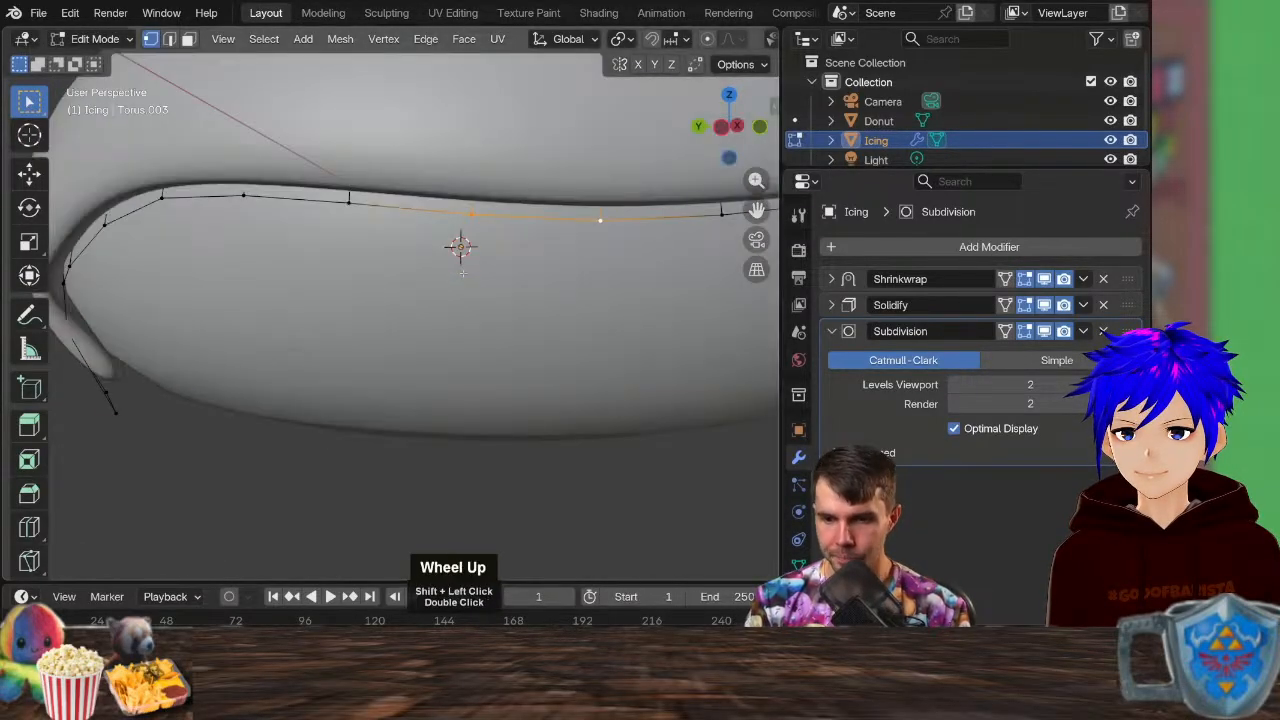
pyautogui.keyDown('shift'); pyautogui.moveTo(457, 246); pyautogui.dragTo(443, 249, button='middle'); pyautogui.keyUp('shift')
pyautogui.scroll(-1, 438, 280)
pyautogui.keyDown('shift'); pyautogui.moveTo(509, 272); pyautogui.dragTo(495, 266, button='middle'); pyautogui.keyUp('shift')
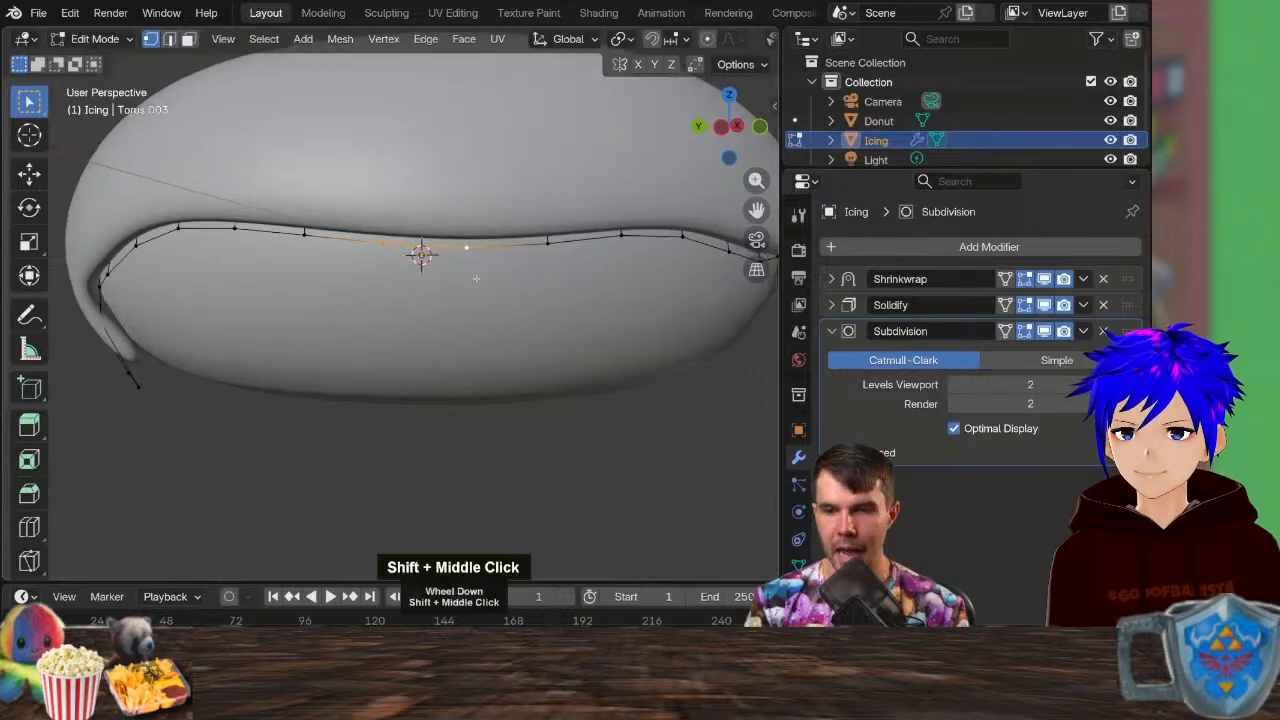
pyautogui.press('e')
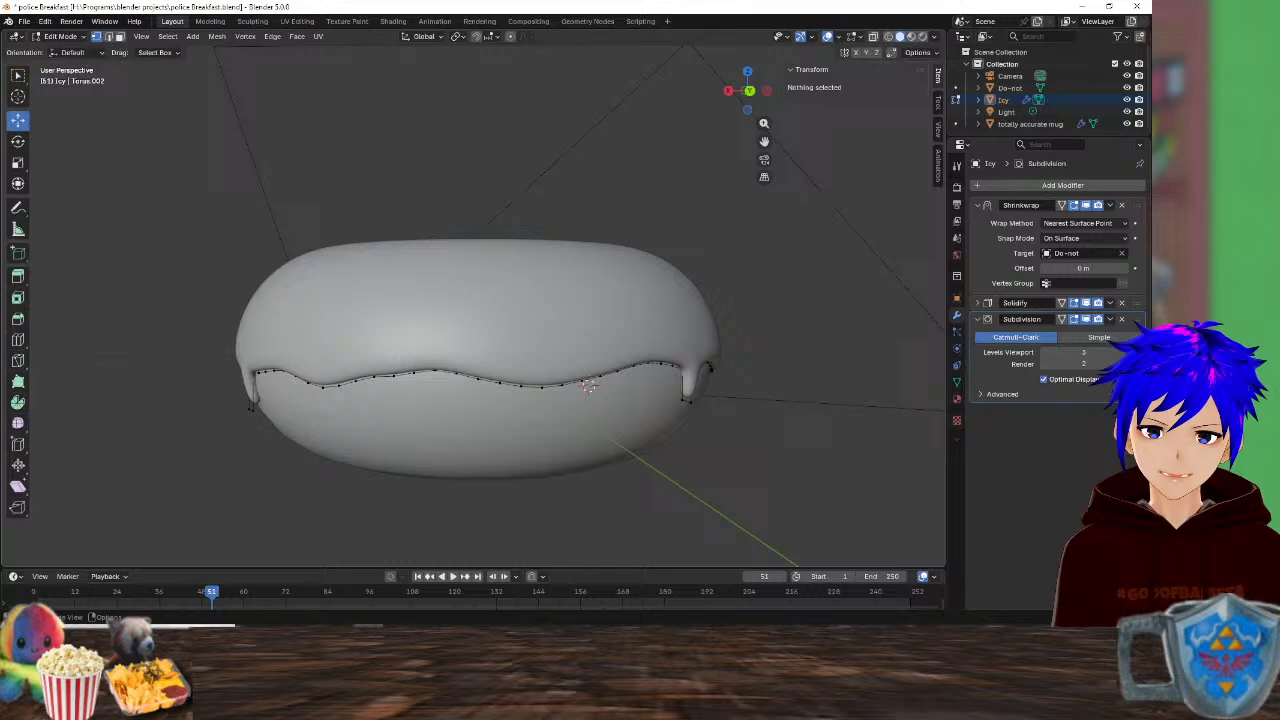
# - Select the edge at the tip of the front icing drip in edge select mode
pyautogui.scroll(5, 740, 500)
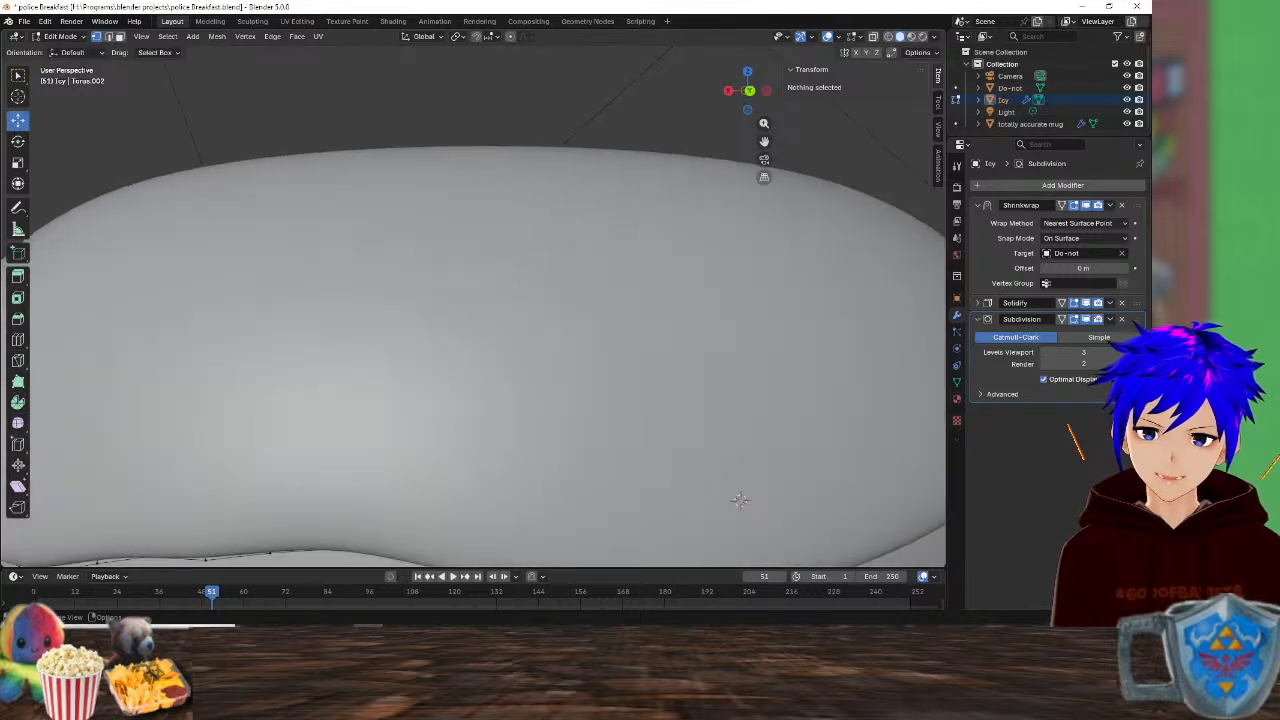
pyautogui.moveTo(473, 300); pyautogui.dragTo(700, 270, button='middle')
pyautogui.scroll(-4, 473, 300)
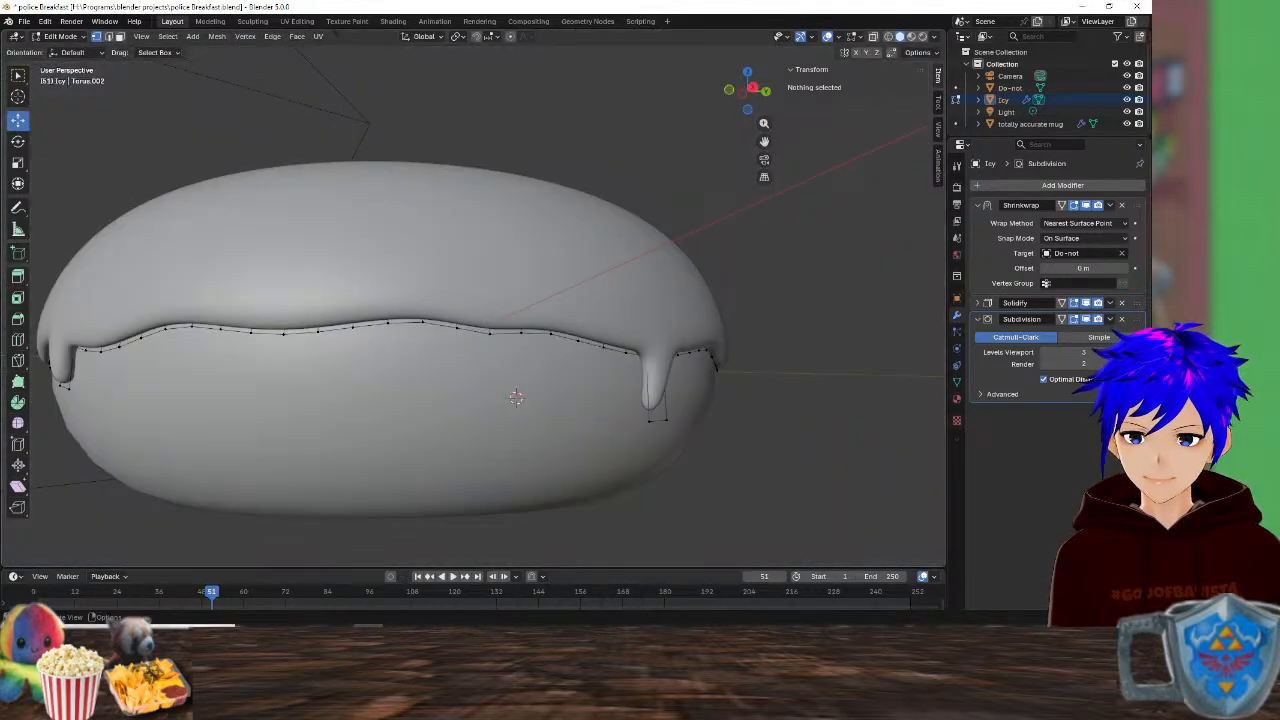
pyautogui.moveTo(540, 350); pyautogui.dragTo(400, 365, button='middle')
pyautogui.scroll(1, 408, 365)
pyautogui.scroll(-1, 408, 365)
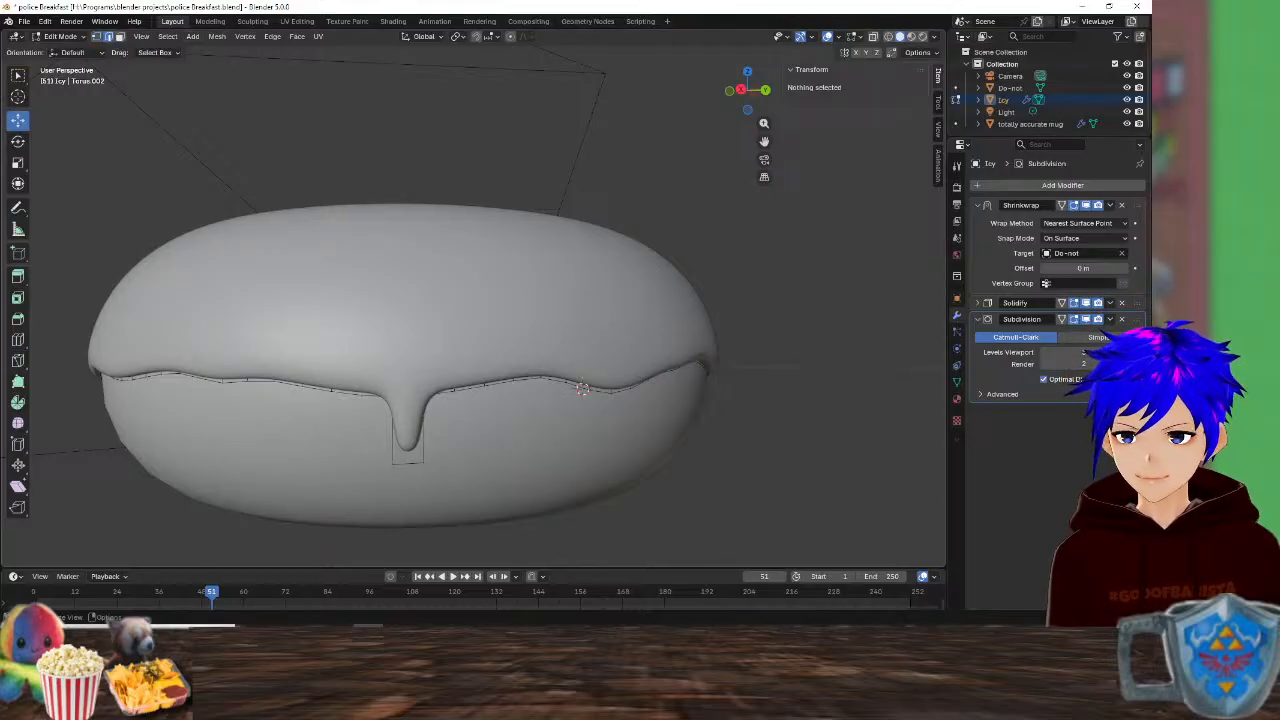
pyautogui.click(392, 440)
pyautogui.moveTo(392, 431); pyautogui.dragTo(407, 463)
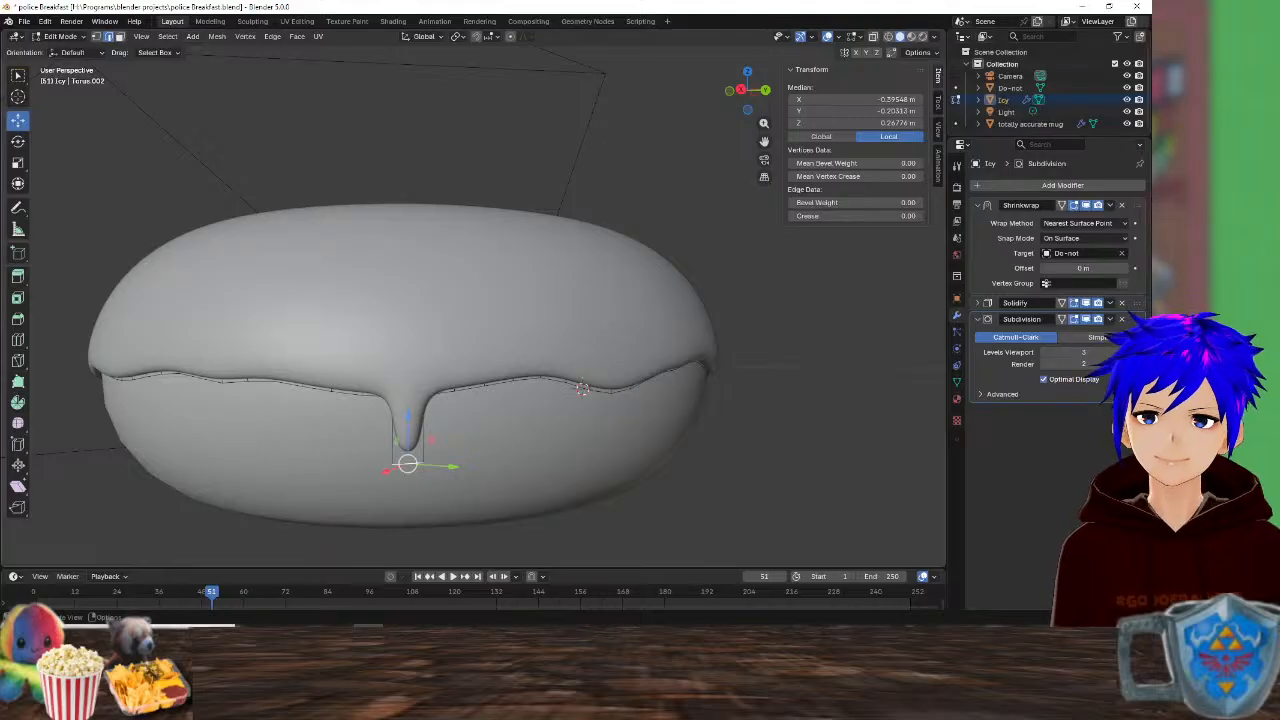
pyautogui.click(528, 21)
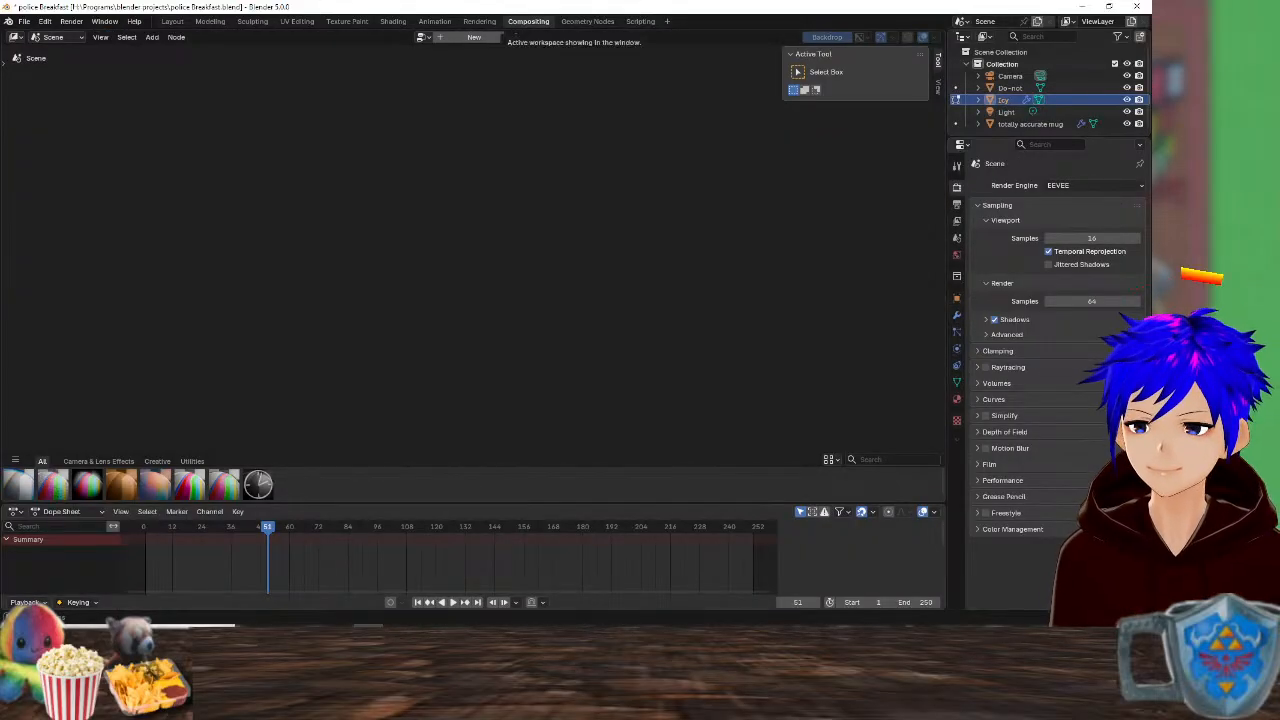
pyautogui.click(23, 21)
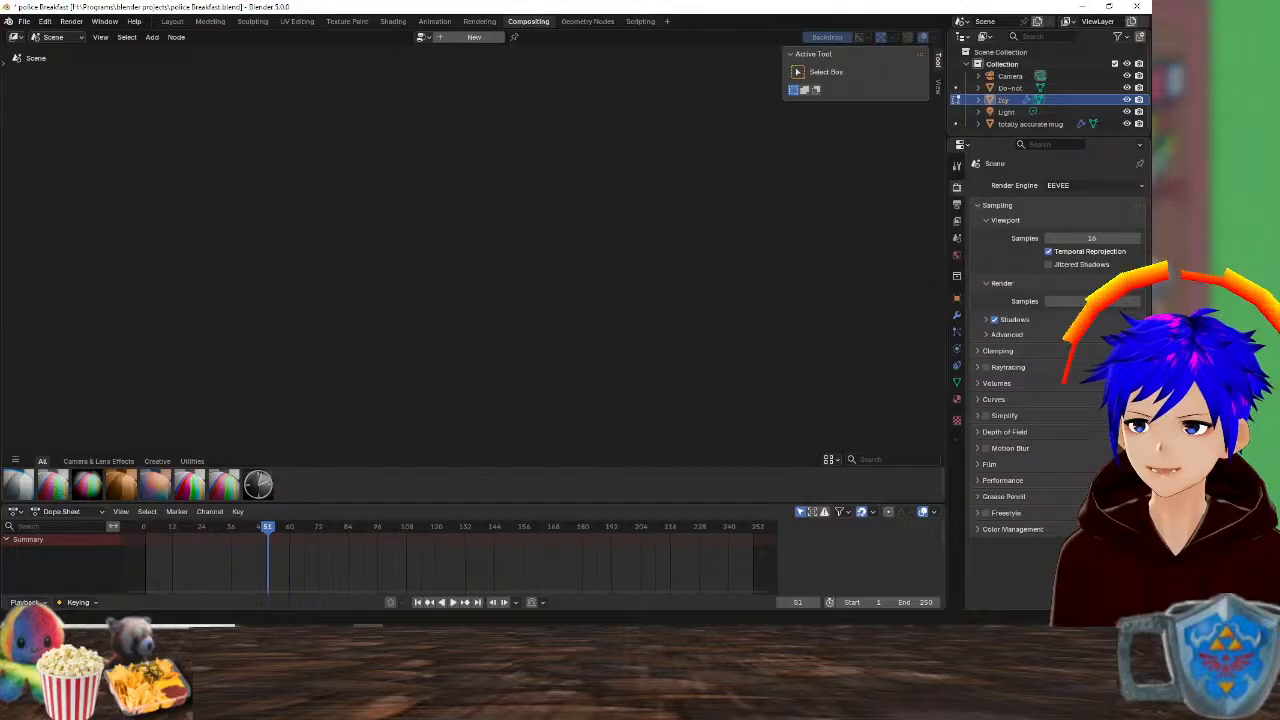
pyautogui.hotkey('ctrl', 'pageup')
pyautogui.hotkey('ctrl', 'pageup')
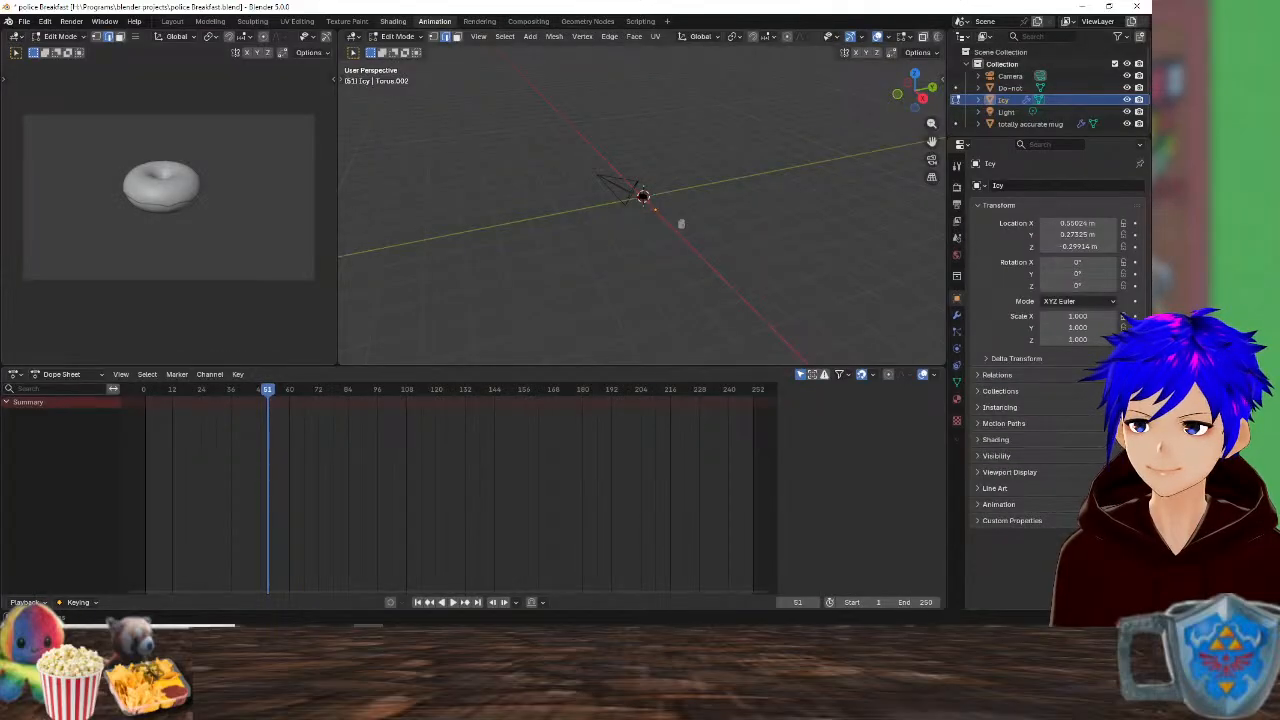
pyautogui.hotkey('ctrl', 'pageup')
pyautogui.hotkey('ctrl', 'pageup')
pyautogui.hotkey('ctrl', 'pageup')
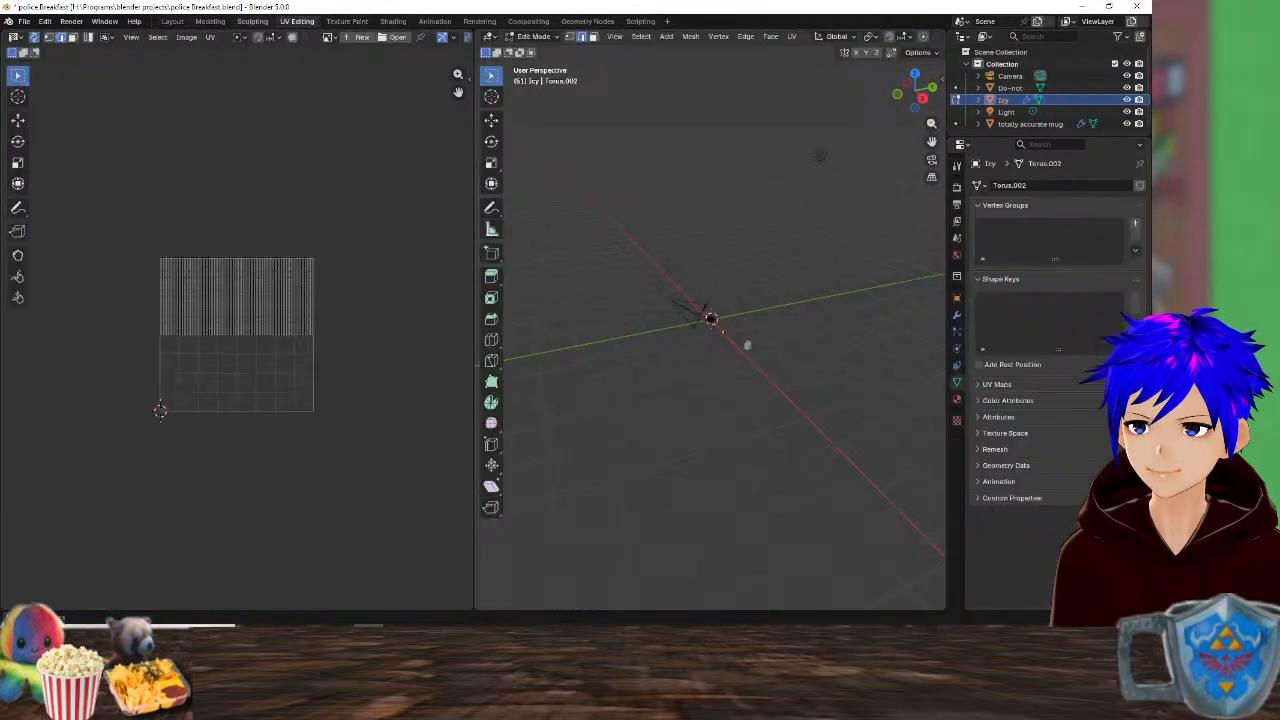
pyautogui.hotkey('ctrl', 'pageup')
pyautogui.hotkey('ctrl', 'pageup')
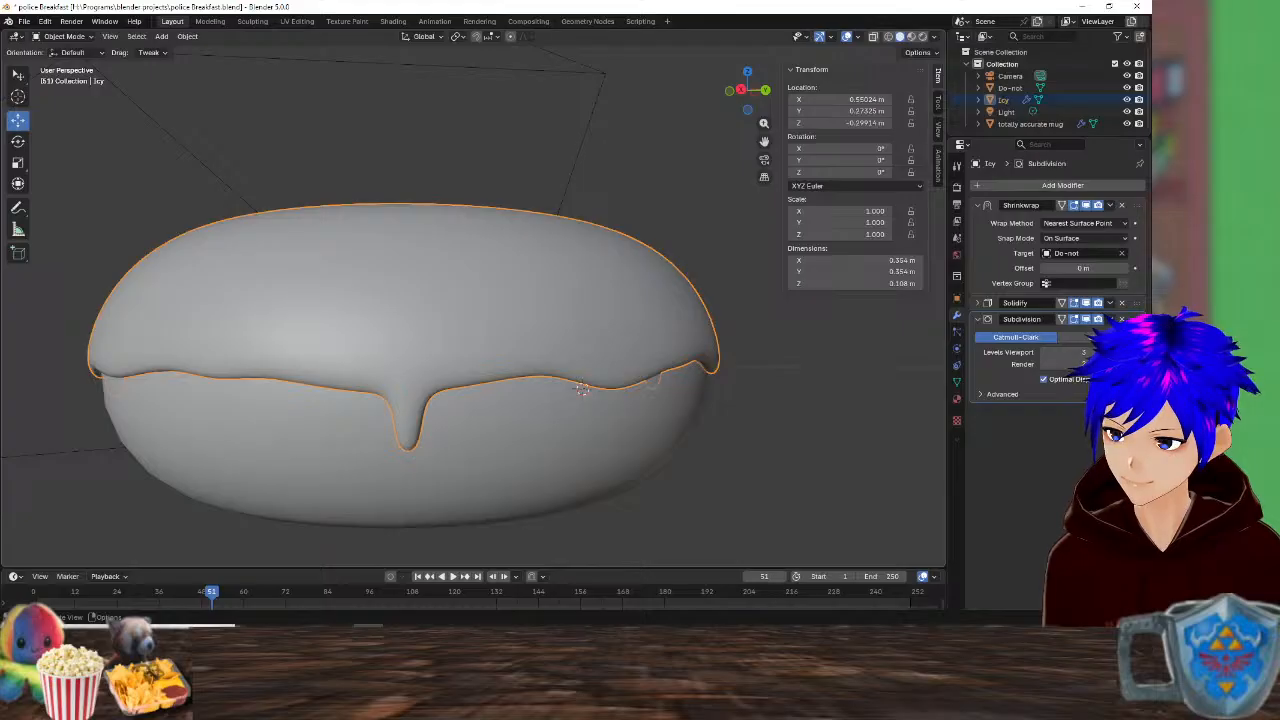
# - Select the Do-not object in place of the icing and enter Edit Mode on its mesh
pyautogui.click(405, 490)
pyautogui.click(64, 36)
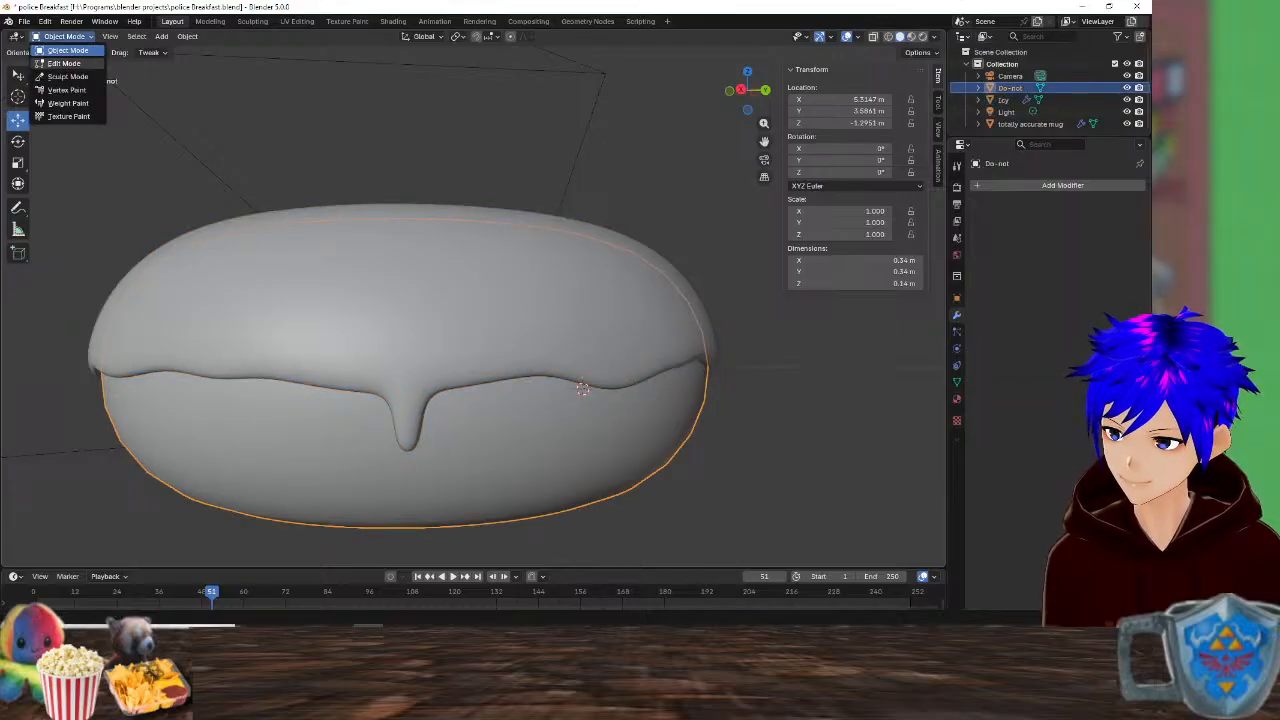
pyautogui.click(64, 63)
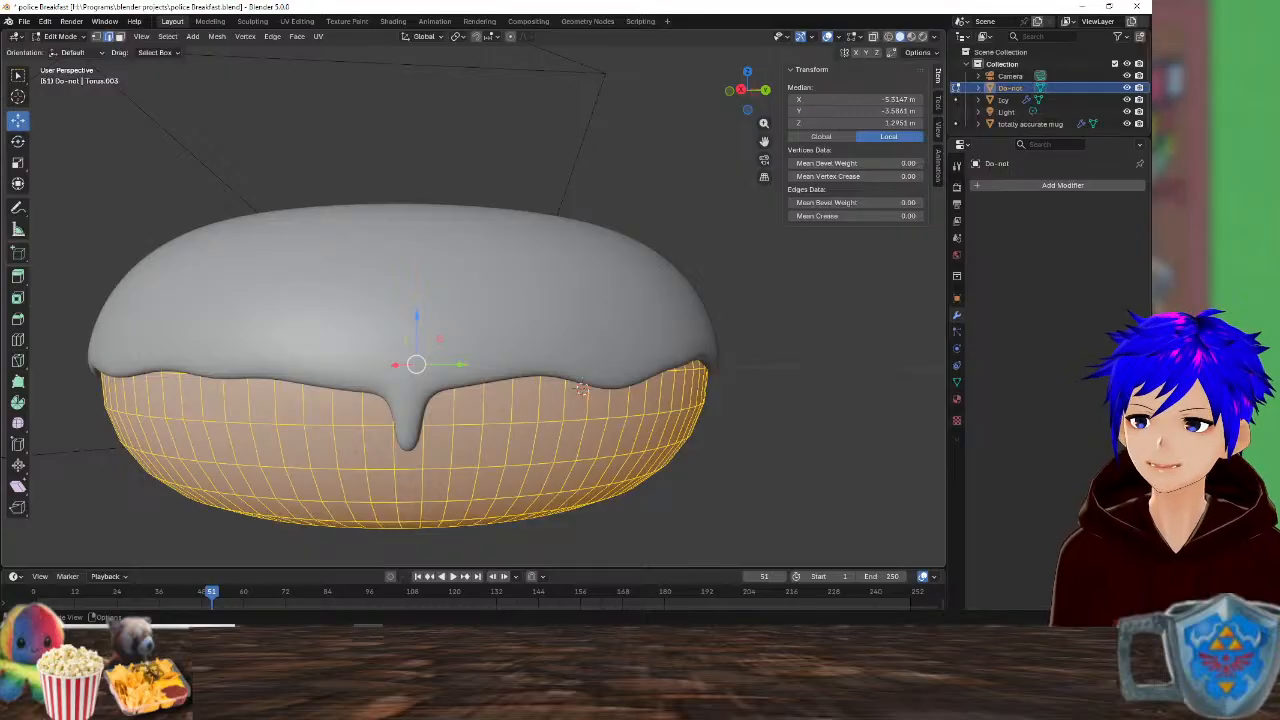
pyautogui.click(1003, 99)
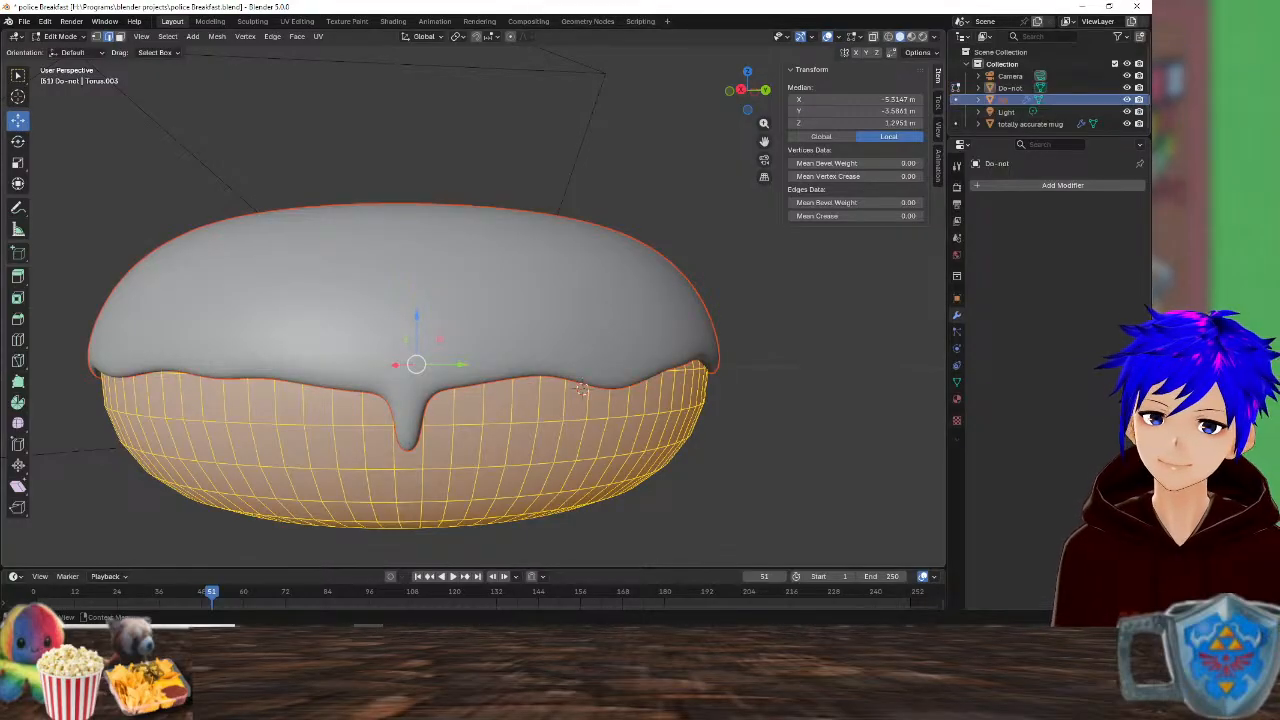
pyautogui.doubleClick(1003, 99)
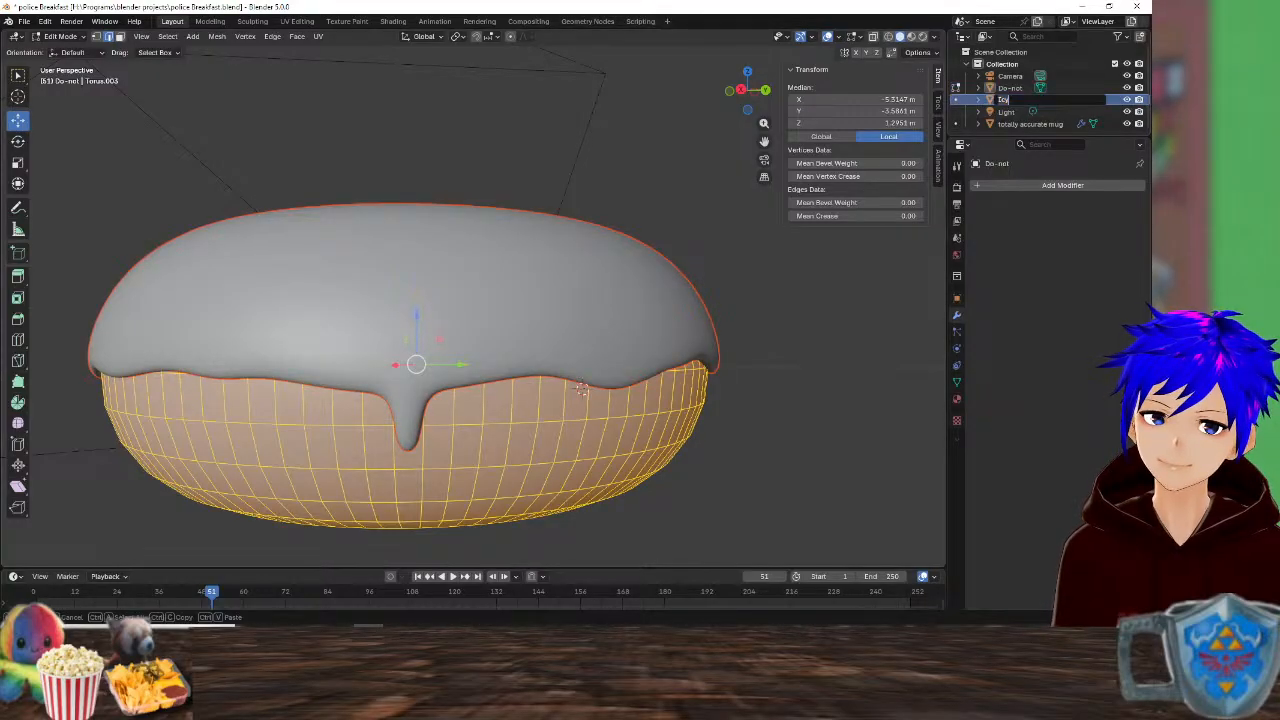
pyautogui.press('Return')
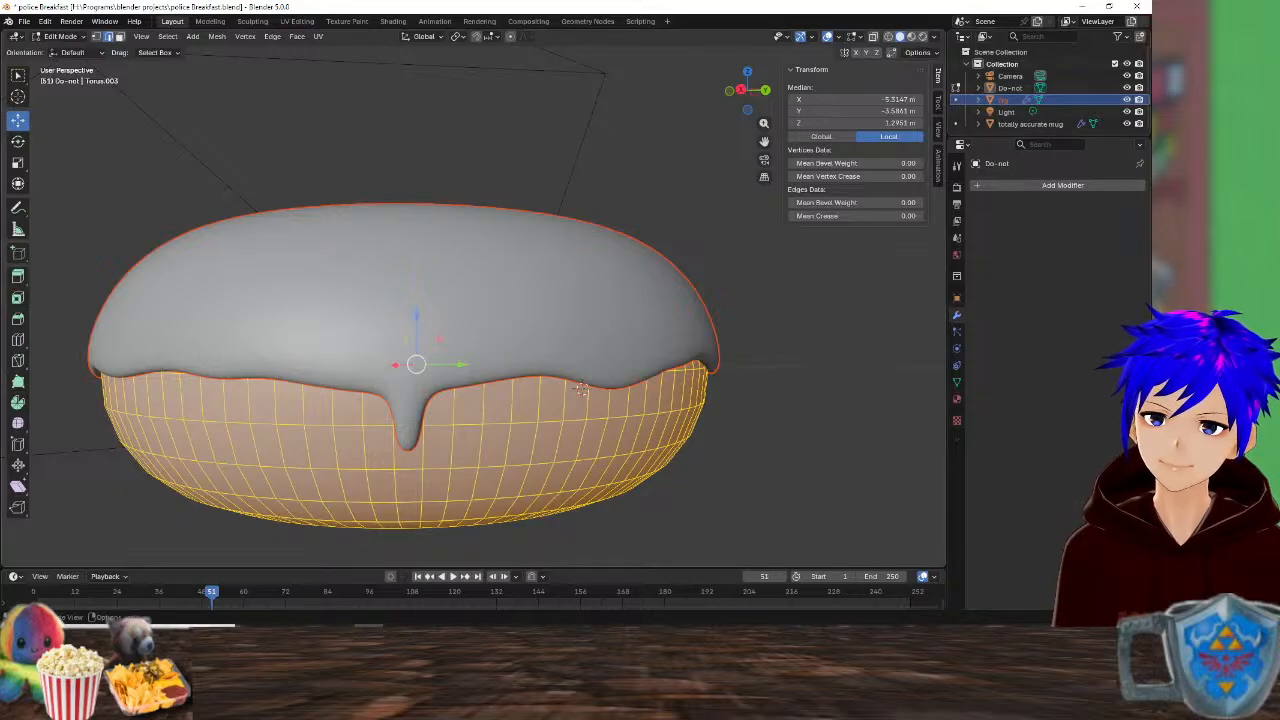
pyautogui.hotkey('alt', 'a')
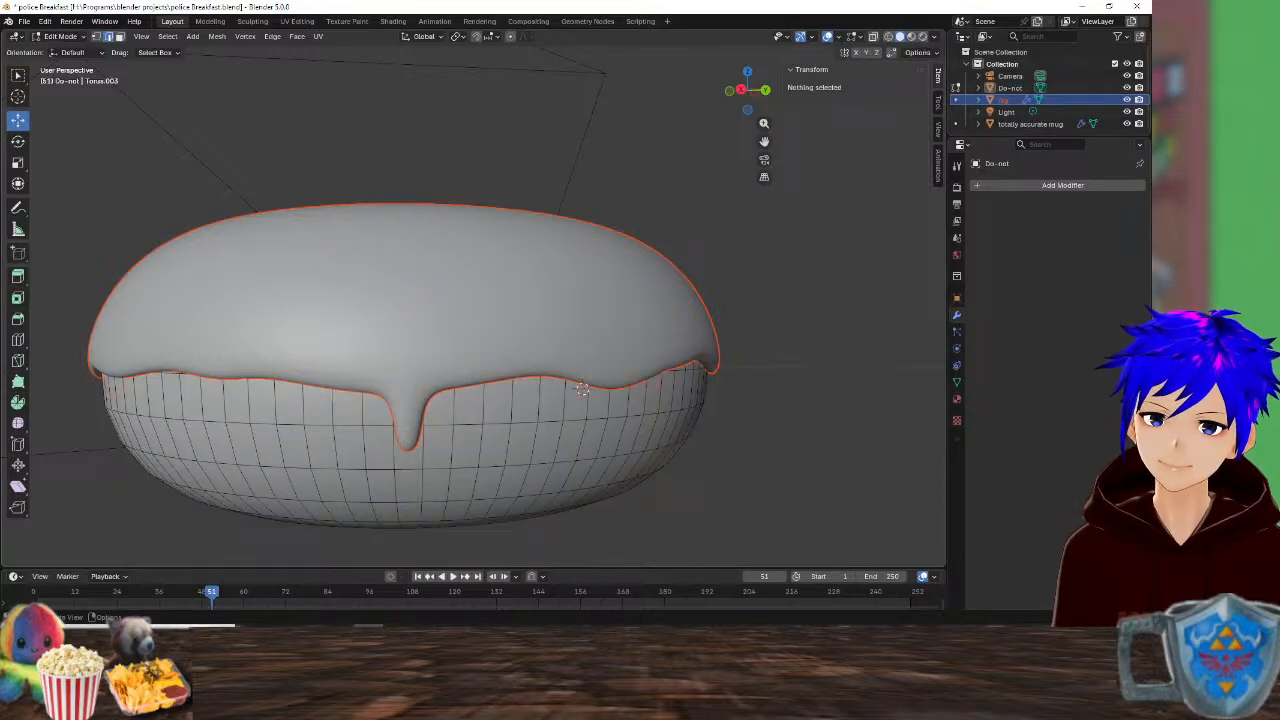
# - Return to Object Mode, make the Icy icing the active object and enter Edit Mode on its mesh
pyautogui.click(60, 36)
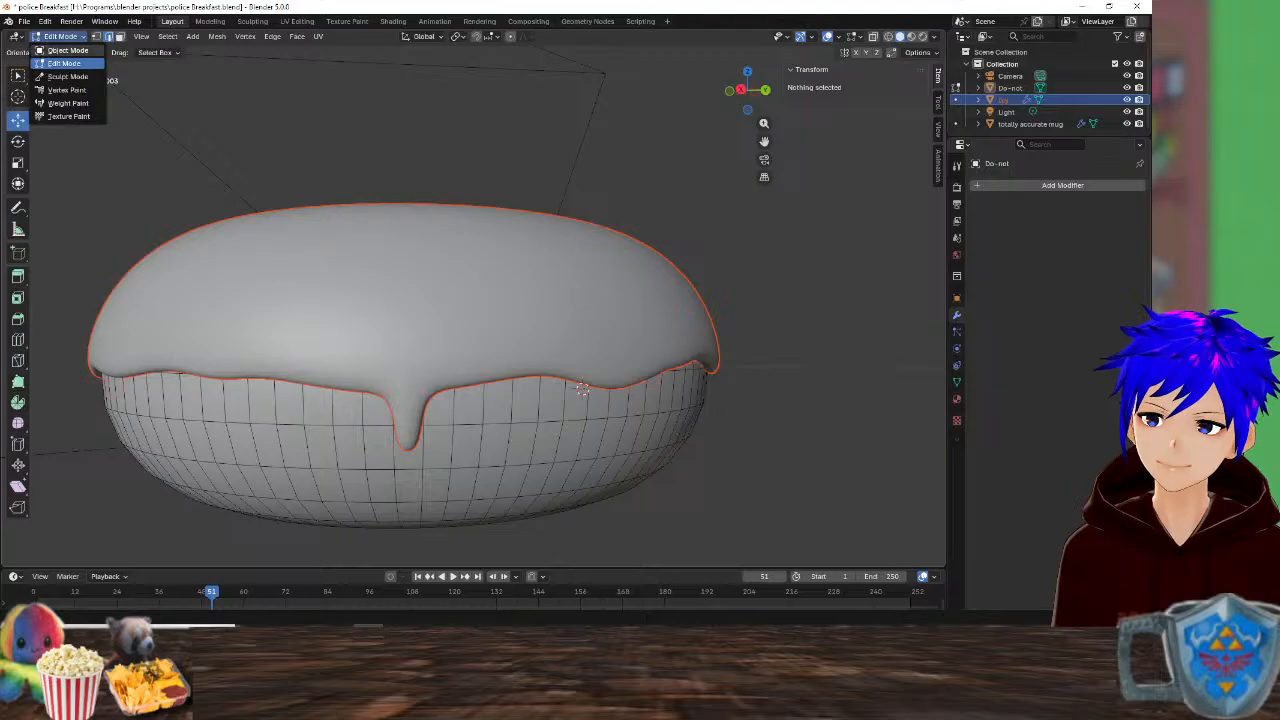
pyautogui.click(67, 50)
pyautogui.click(582, 389)
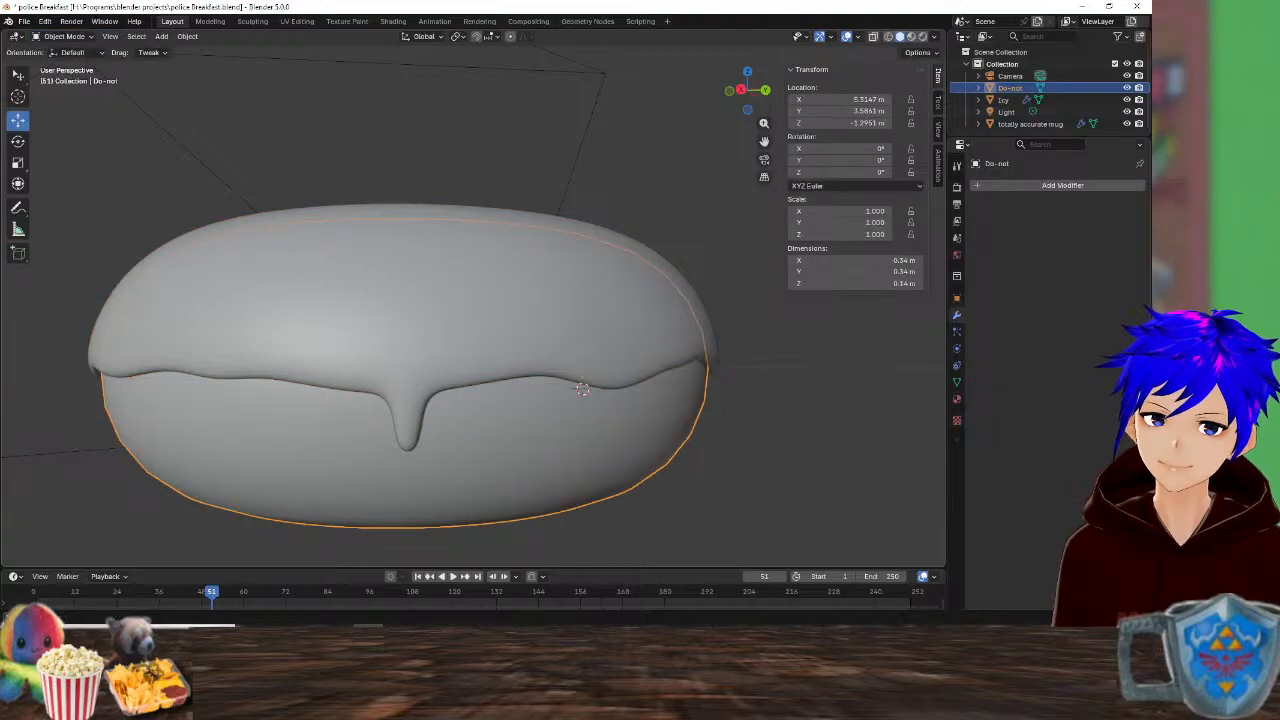
pyautogui.click(582, 389)
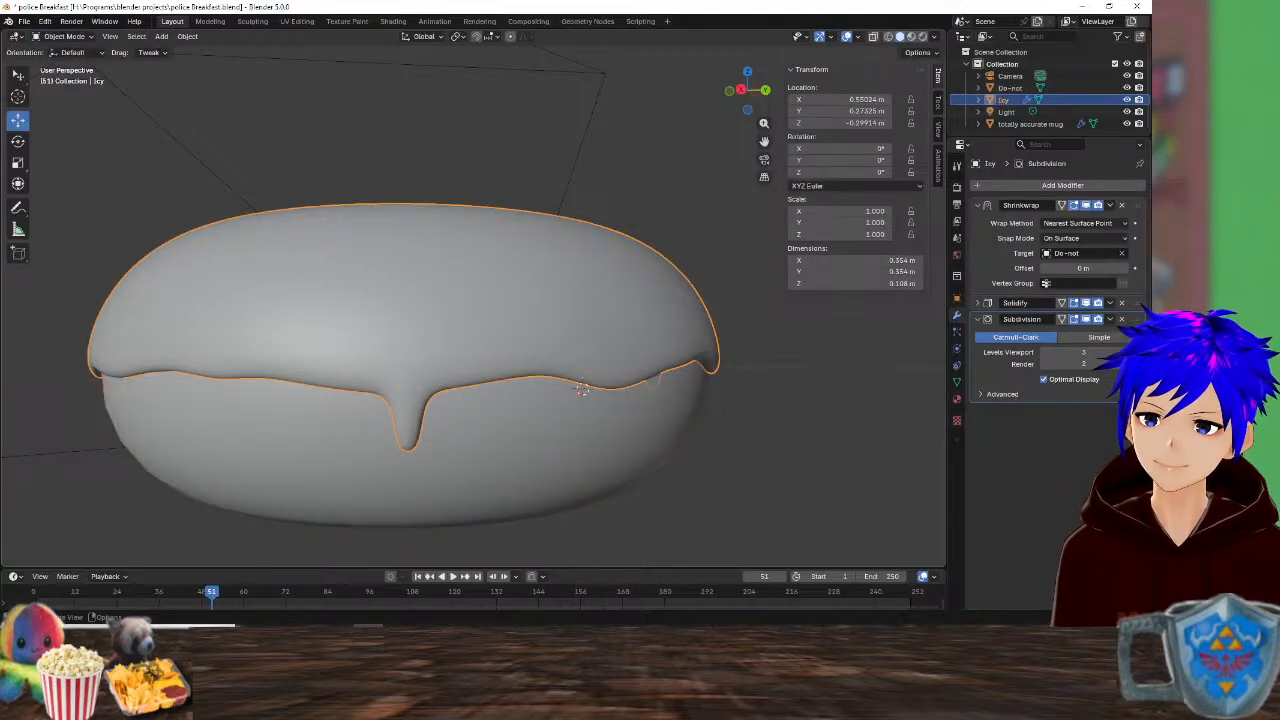
pyautogui.click(62, 36)
pyautogui.click(64, 63)
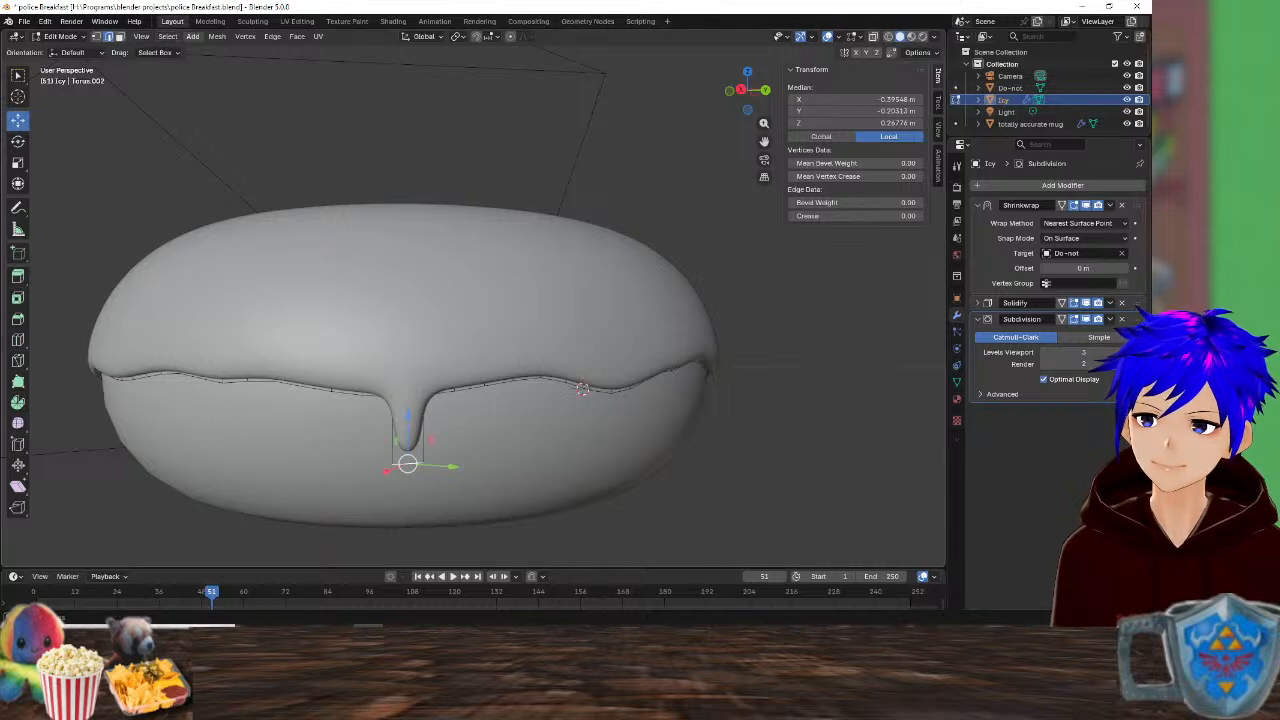
# - Add a single loop cut across the front icing drip and slide it towards the tip with a factor of about -0.368
pyautogui.click(192, 36)
pyautogui.moveTo(245, 36)
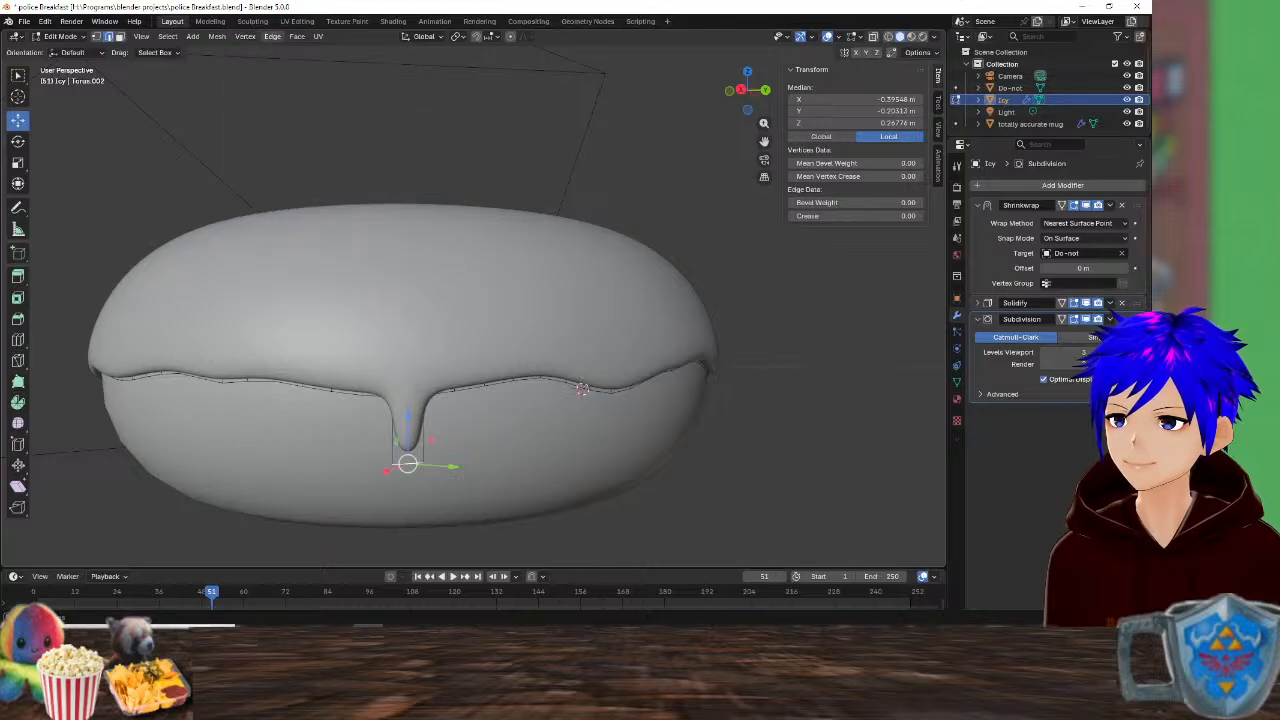
pyautogui.click(272, 36)
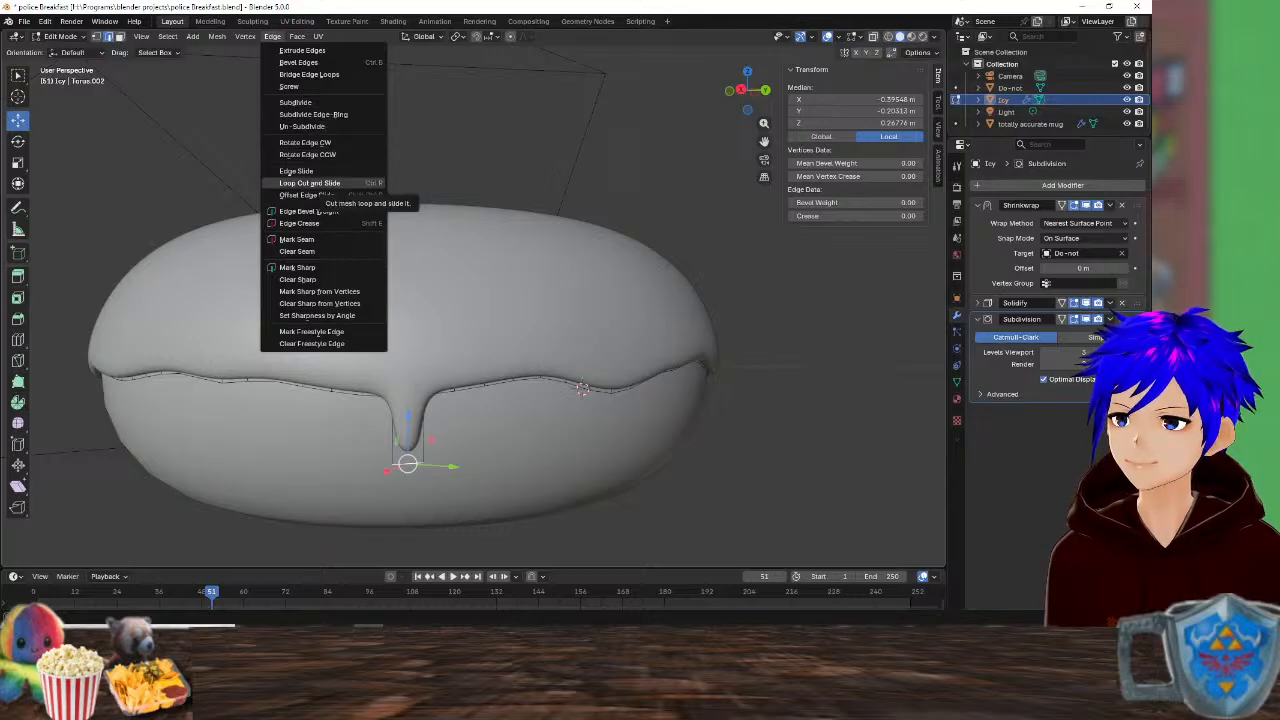
pyautogui.click(310, 183)
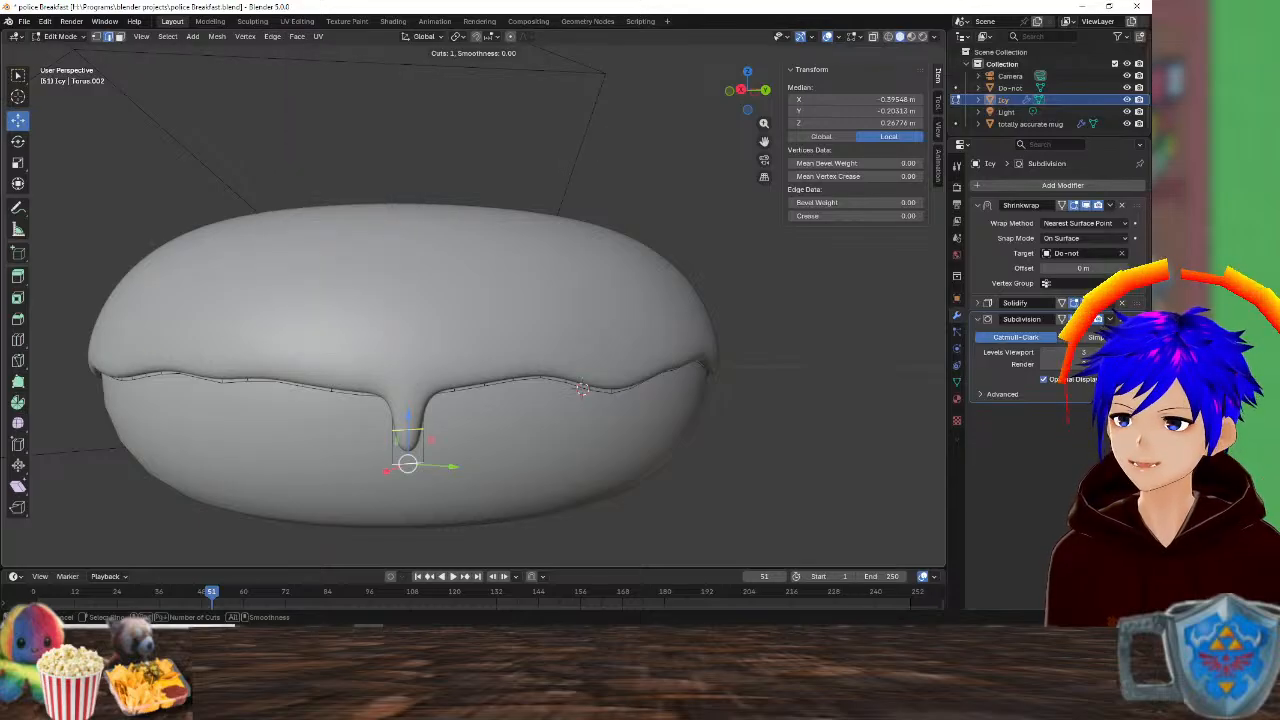
pyautogui.click(582, 388)
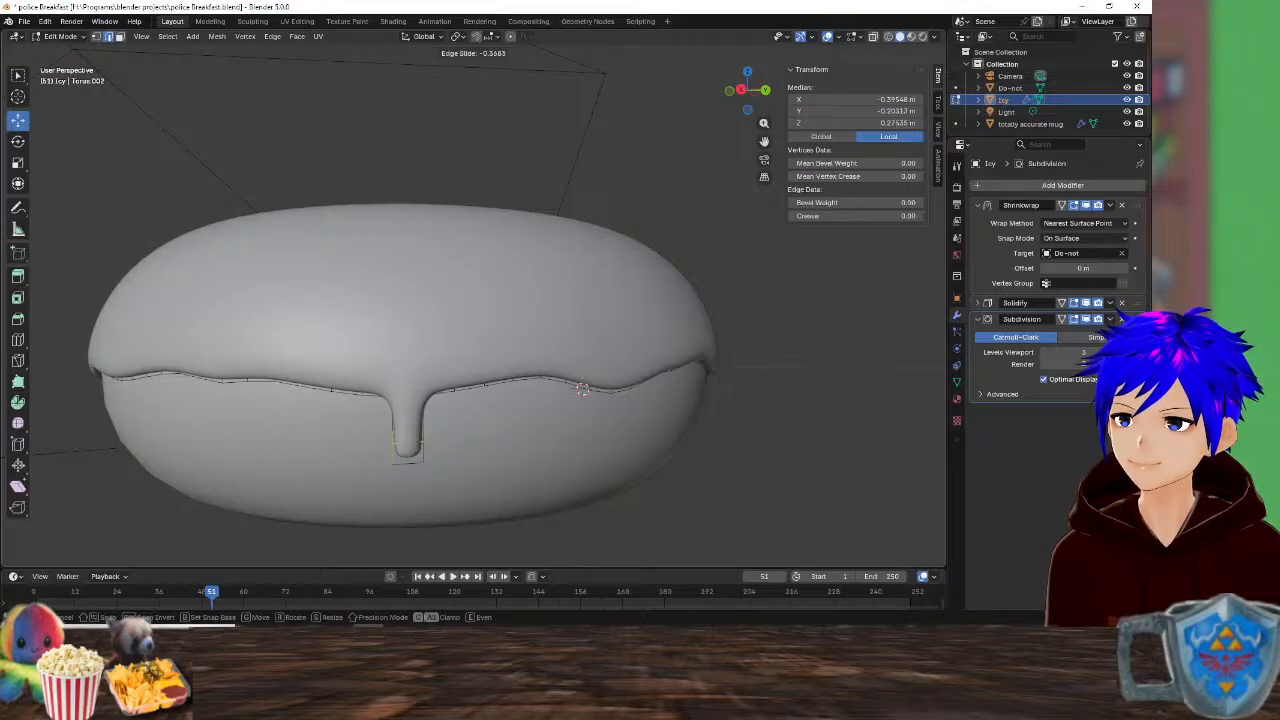
pyautogui.click(582, 388)
# - Toggle the icing's Subdivision modifier off and on in the viewport to compare the drip's shape
pyautogui.scroll(4, 600, 410)
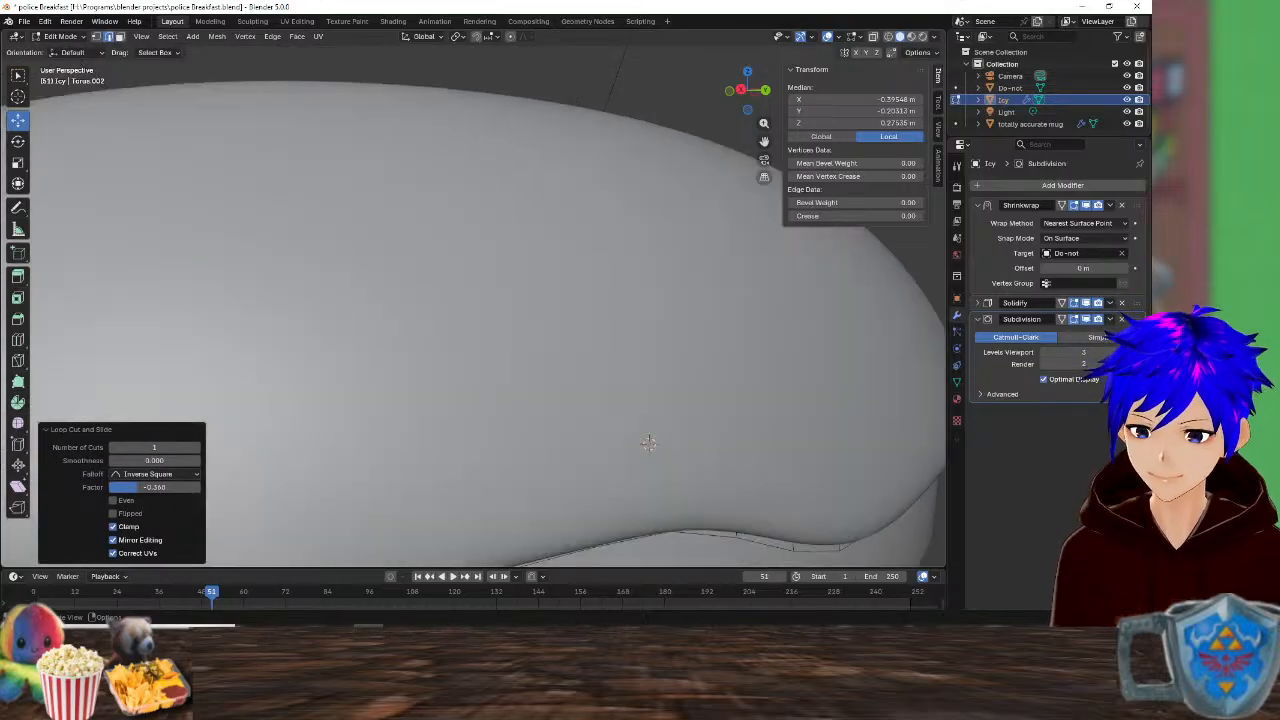
pyautogui.scroll(-1, 600, 410)
pyautogui.moveTo(600, 410)
pyautogui.mouseDown(button='middle')
pyautogui.moveTo(640, 380)
pyautogui.moveTo(585, 395)
pyautogui.mouseUp(button='middle')
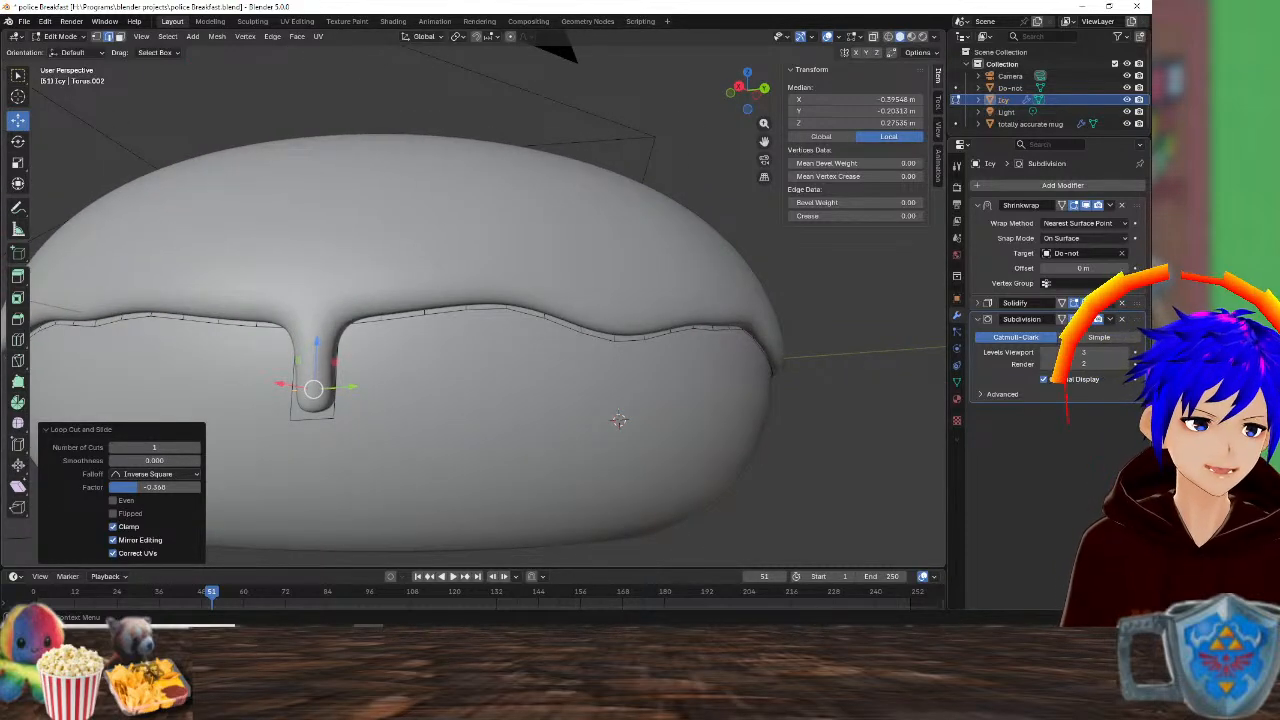
pyautogui.click(1085, 319)
pyautogui.click(1085, 319)
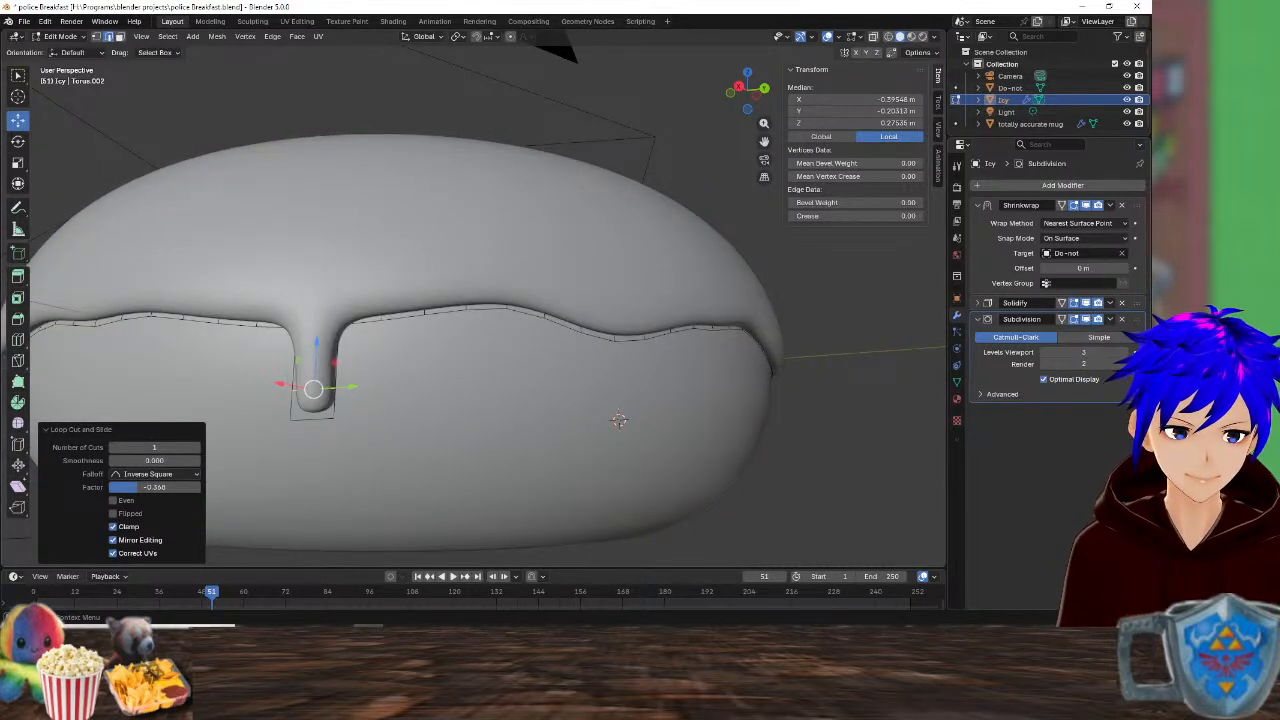
pyautogui.click(1085, 319)
pyautogui.click(1085, 319)
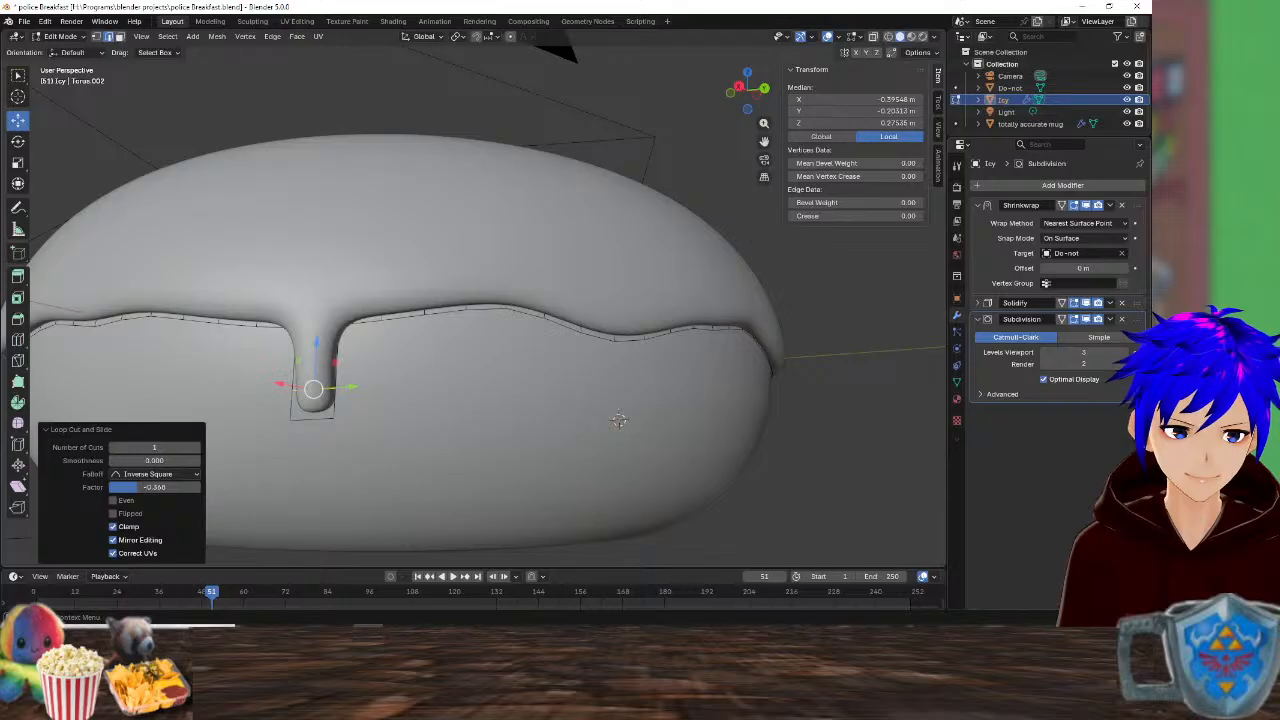
pyautogui.click(1085, 319)
pyautogui.click(1085, 319)
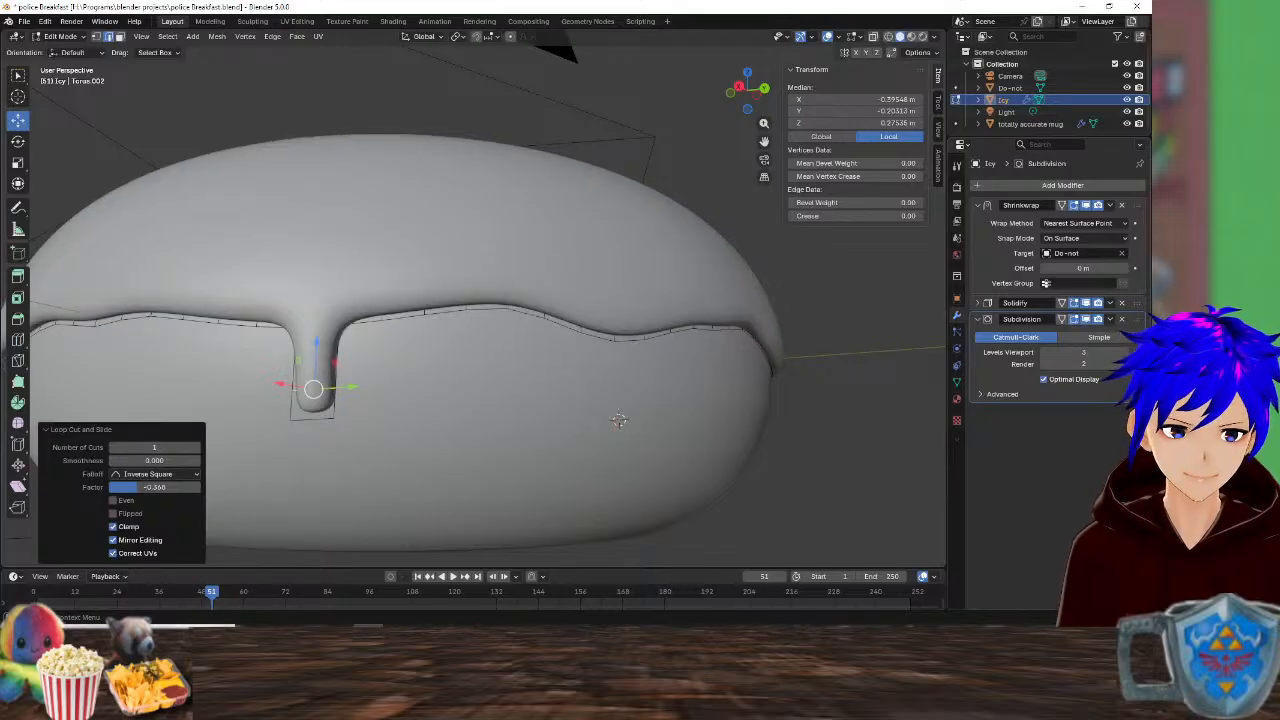
# - Turn off the viewport display of the icing's Solidify modifier to expose the drip's mesh edges
pyautogui.click(1085, 302)
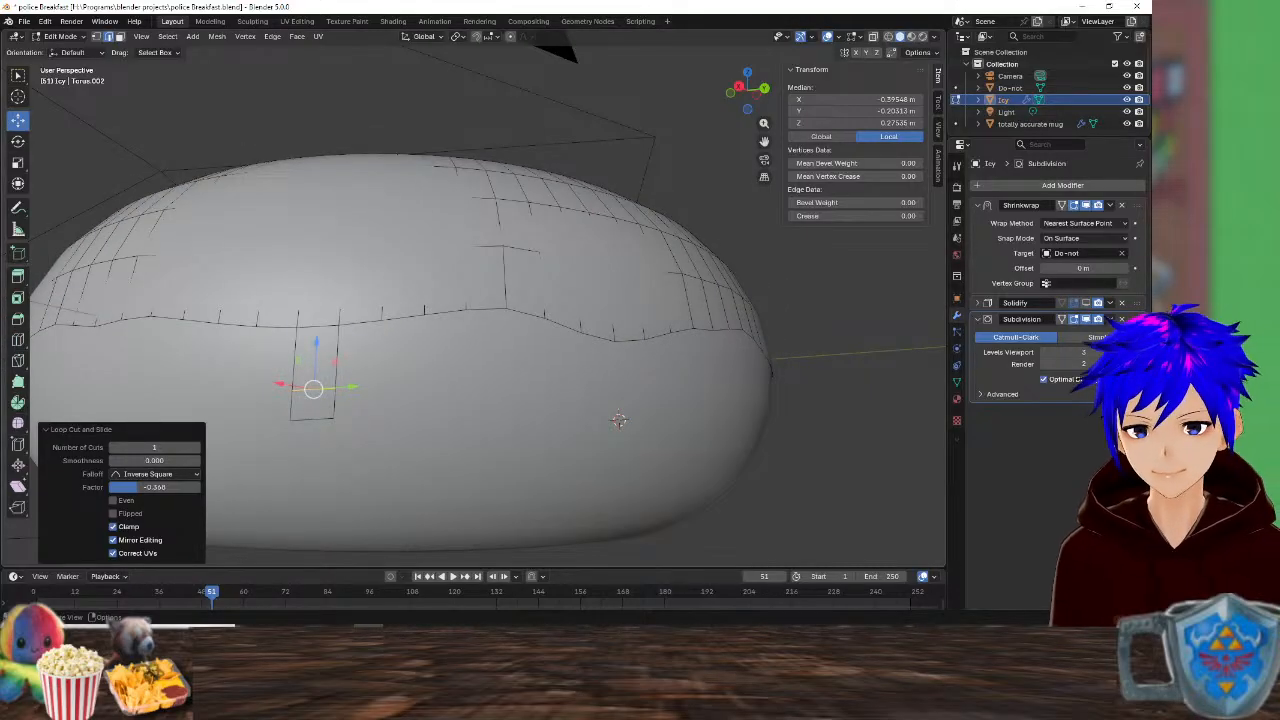
pyautogui.scroll(1, 473, 305)
pyautogui.moveTo(646, 441); pyautogui.dragTo(622, 447, button='middle')
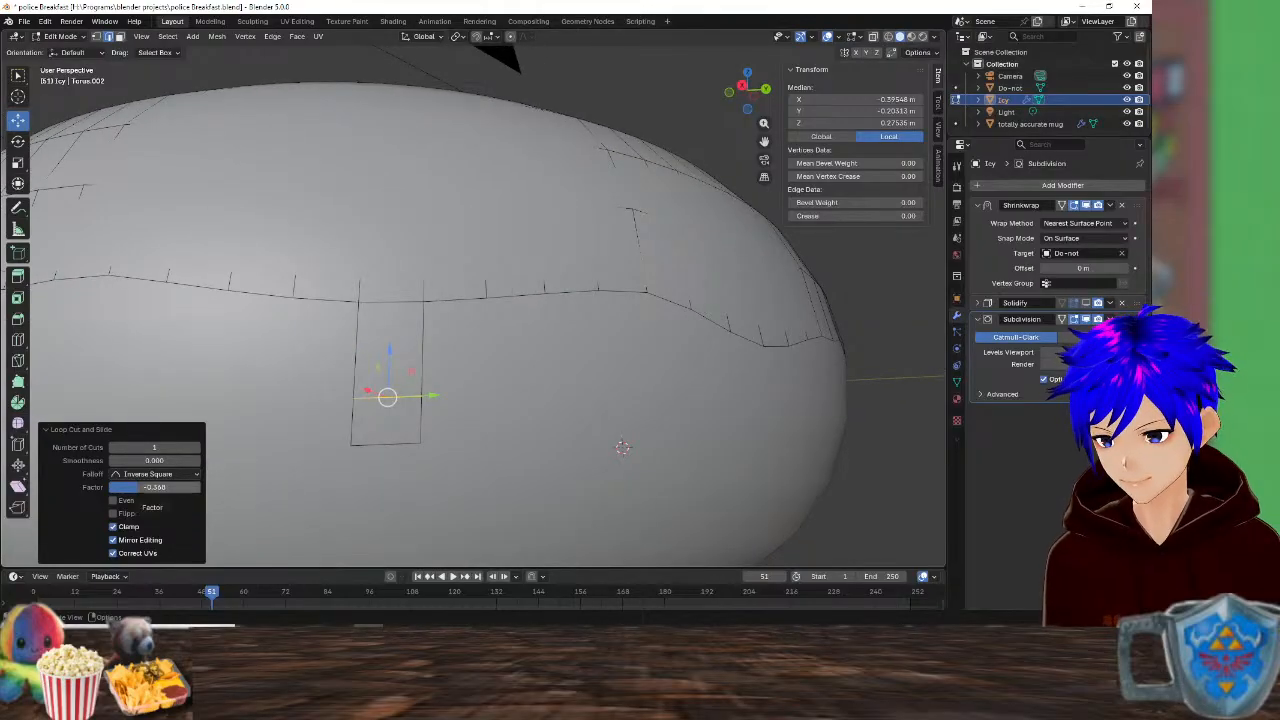
pyautogui.click(153, 487)
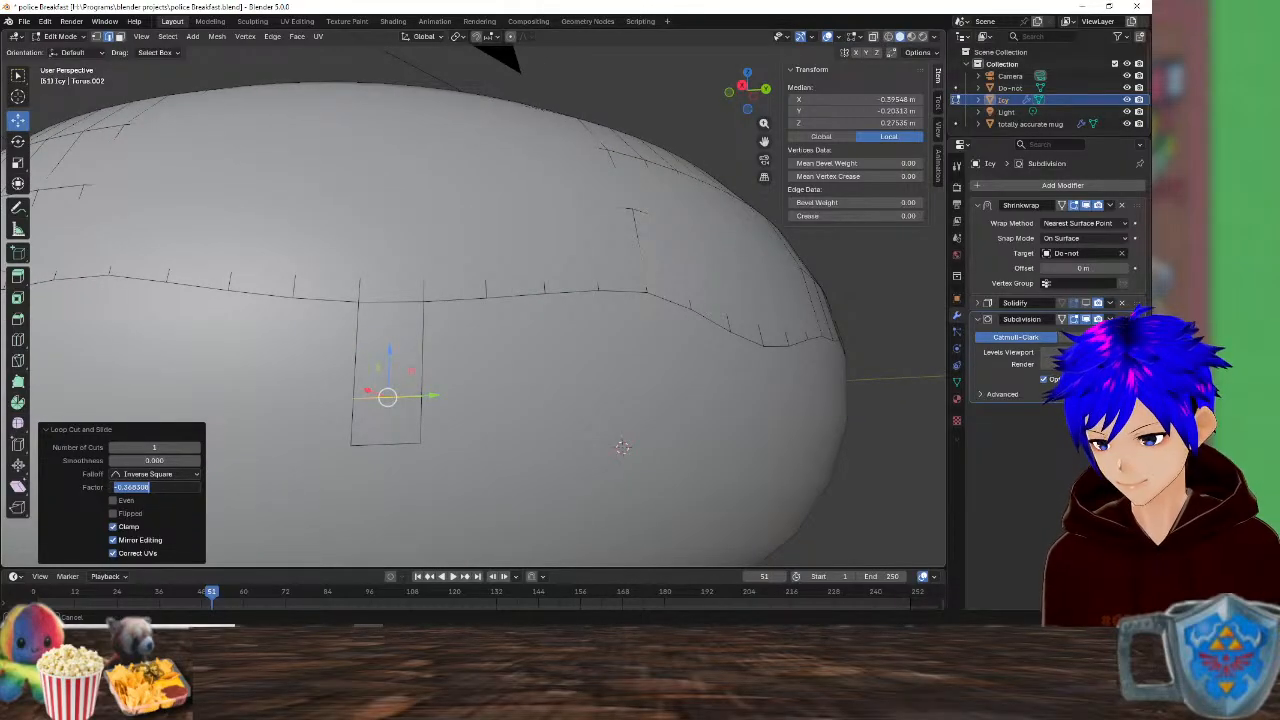
pyautogui.press('End')
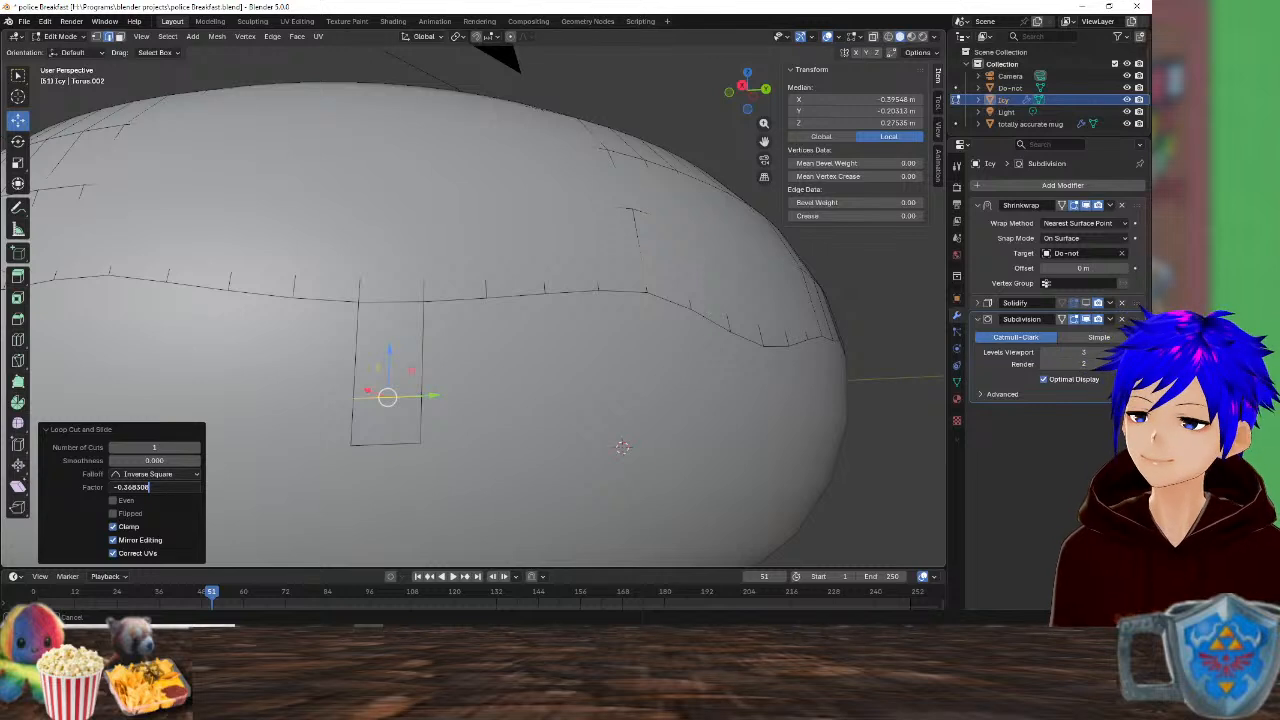
pyautogui.press('BackSpace')
pyautogui.press('BackSpace')
pyautogui.press('Return')
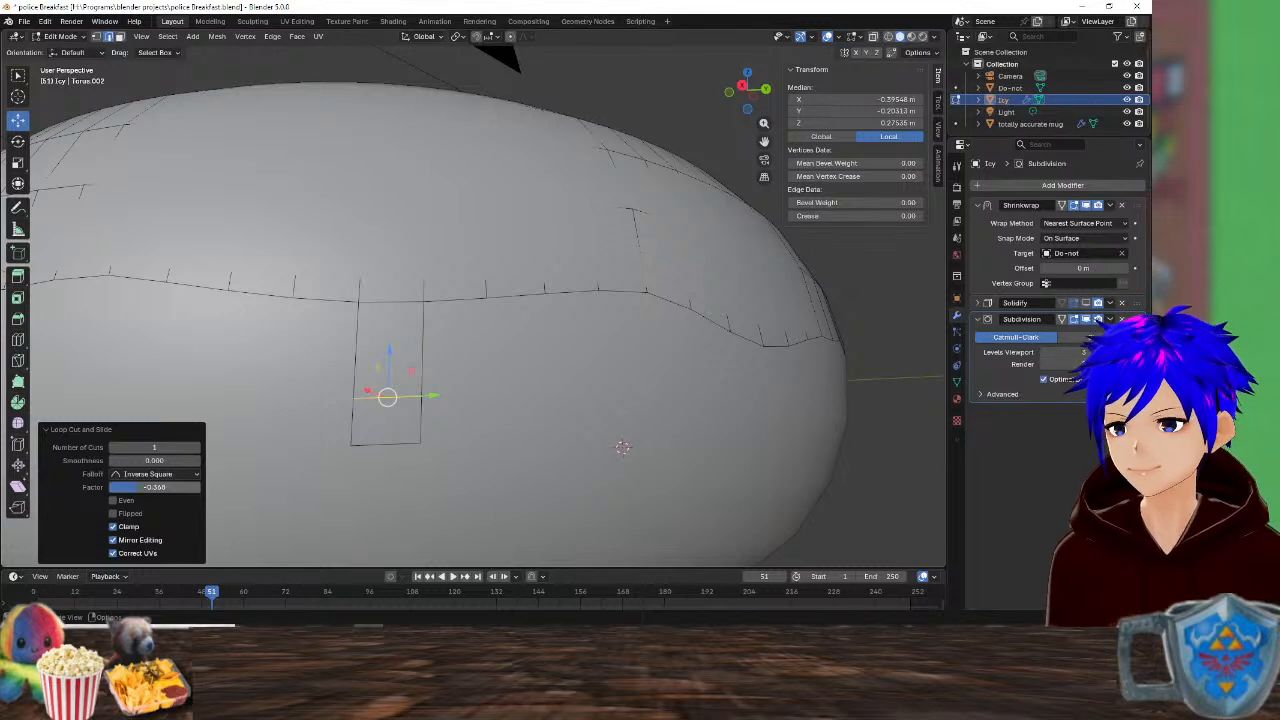
pyautogui.scroll(2, 473, 298)
pyautogui.scroll(-2, 473, 298)
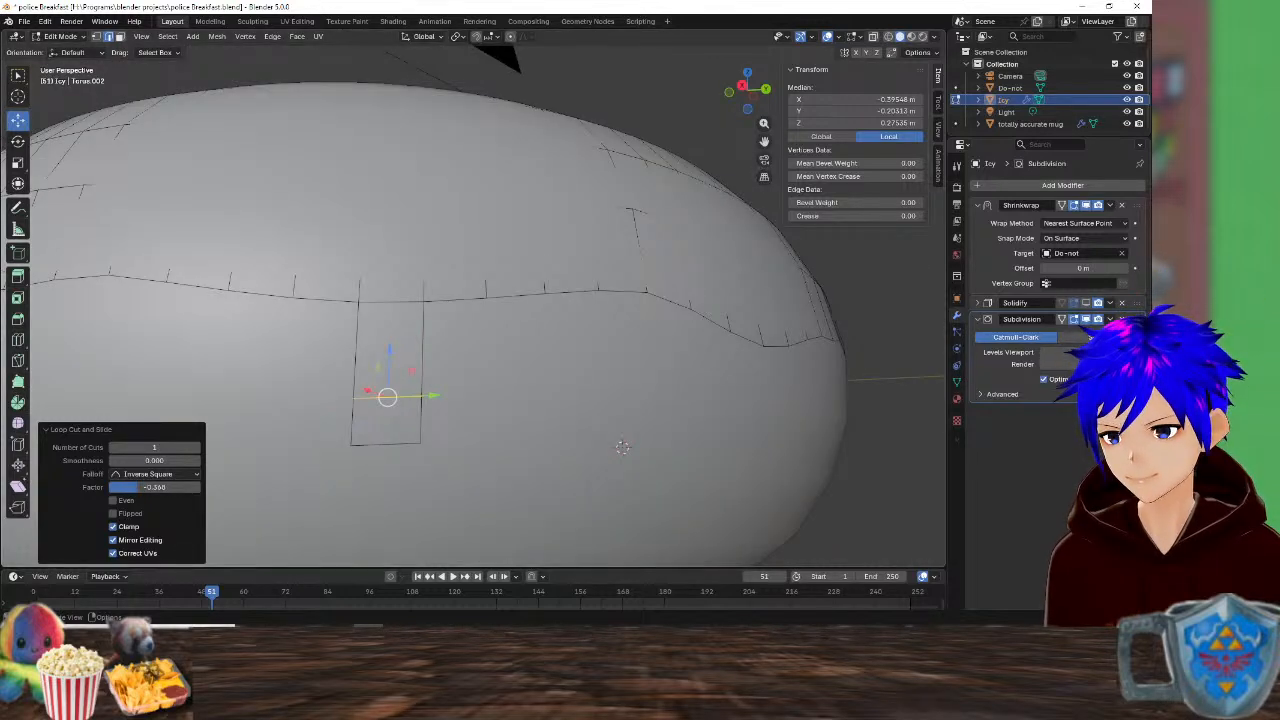
# - Select the loop-cut edge across the front drip and move it up about 0.0011 m along the global Z axis
pyautogui.click(422, 423)
pyautogui.click(388, 397)
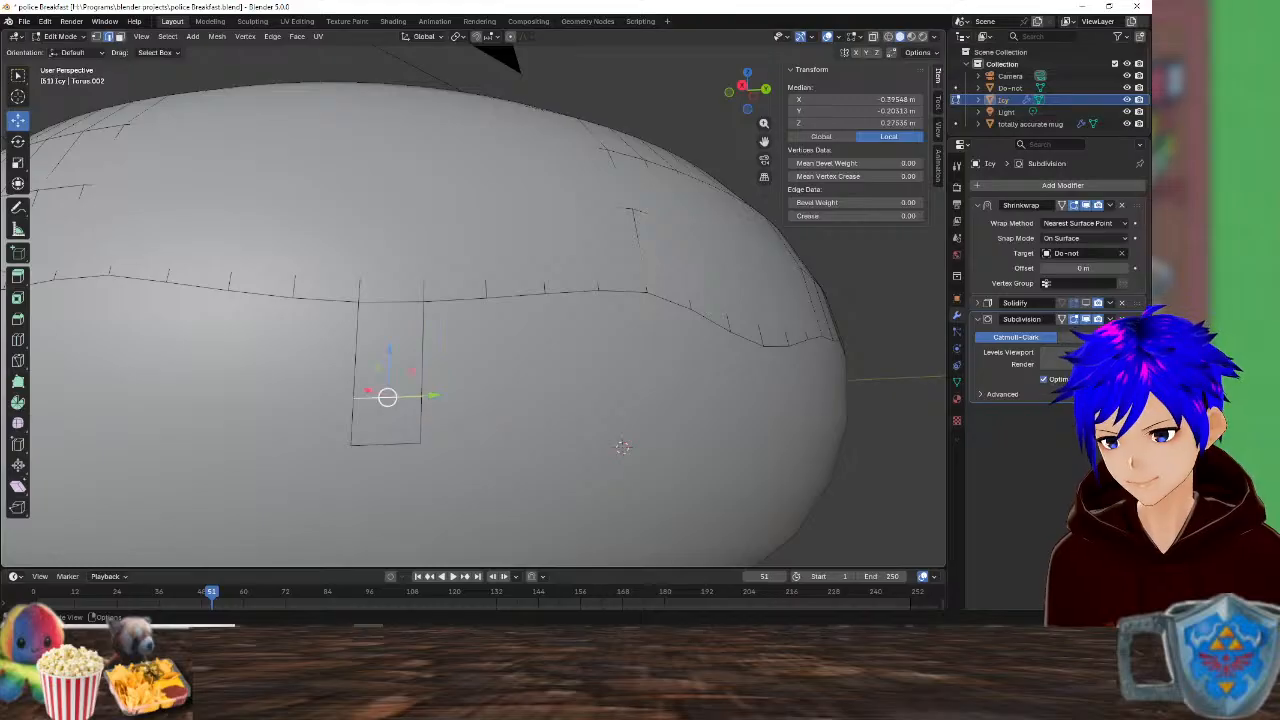
pyautogui.click(390, 444)
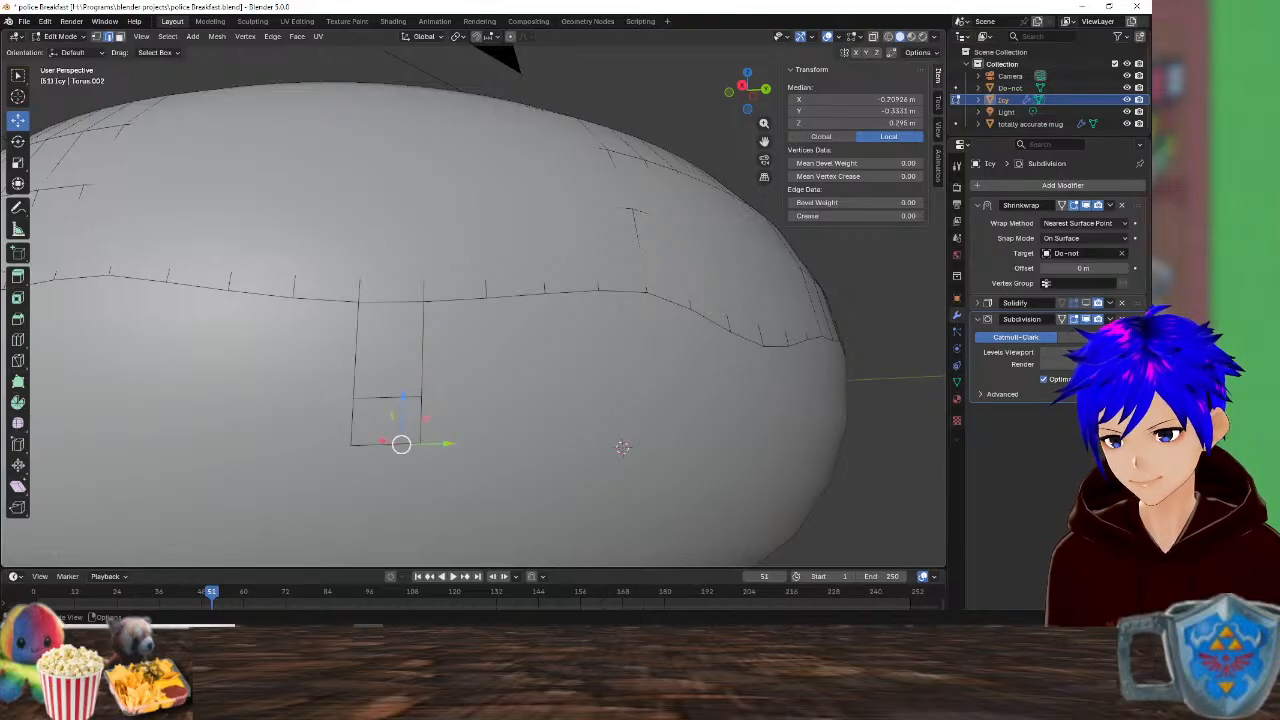
pyautogui.click(376, 444)
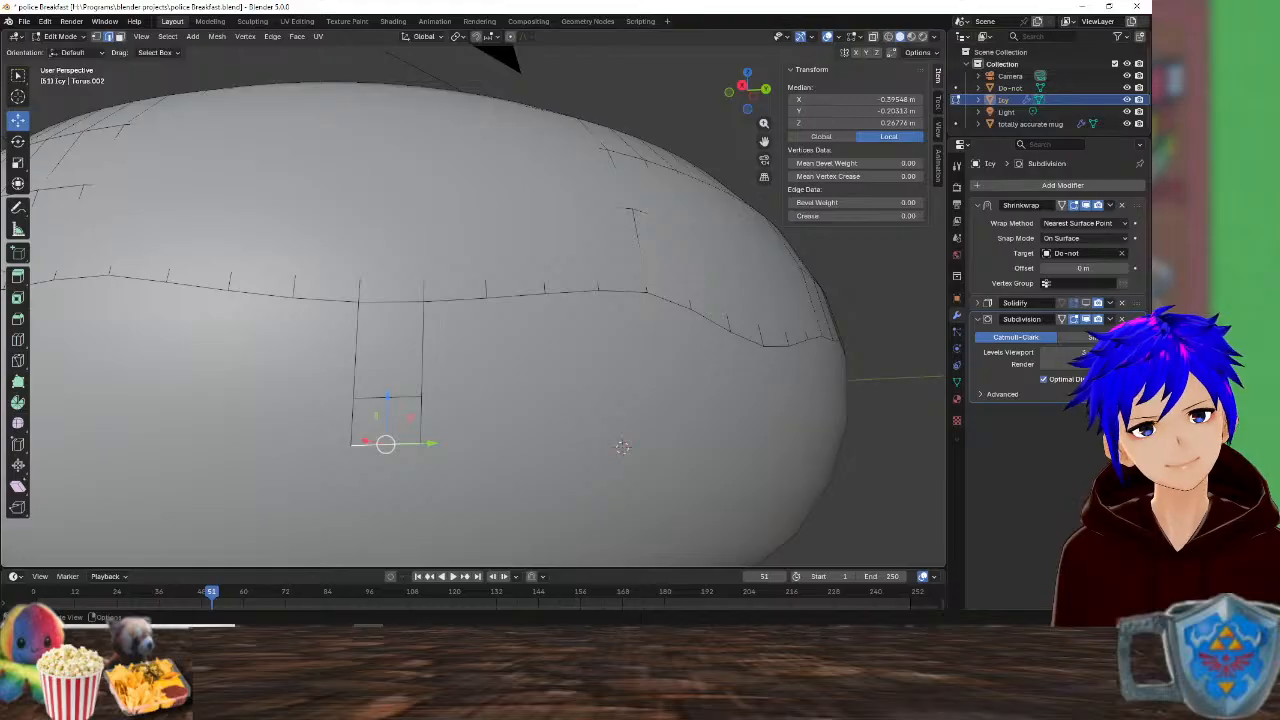
pyautogui.click(388, 397)
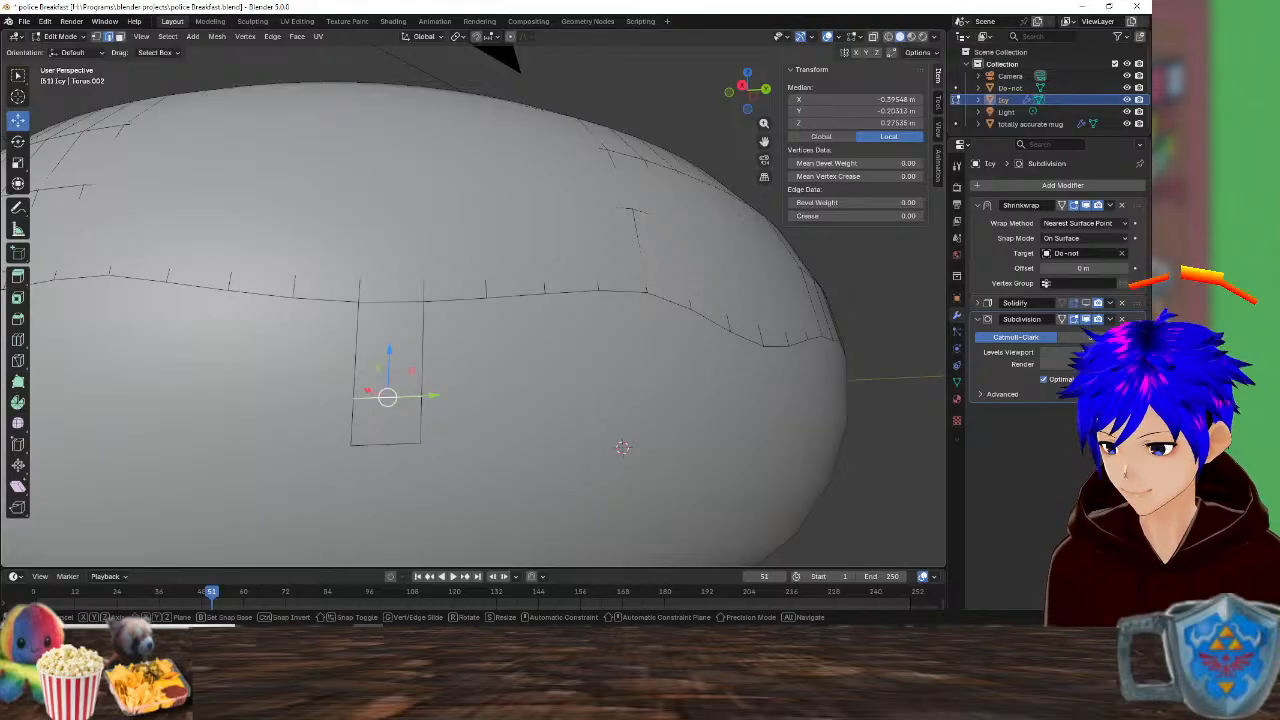
pyautogui.press('g')
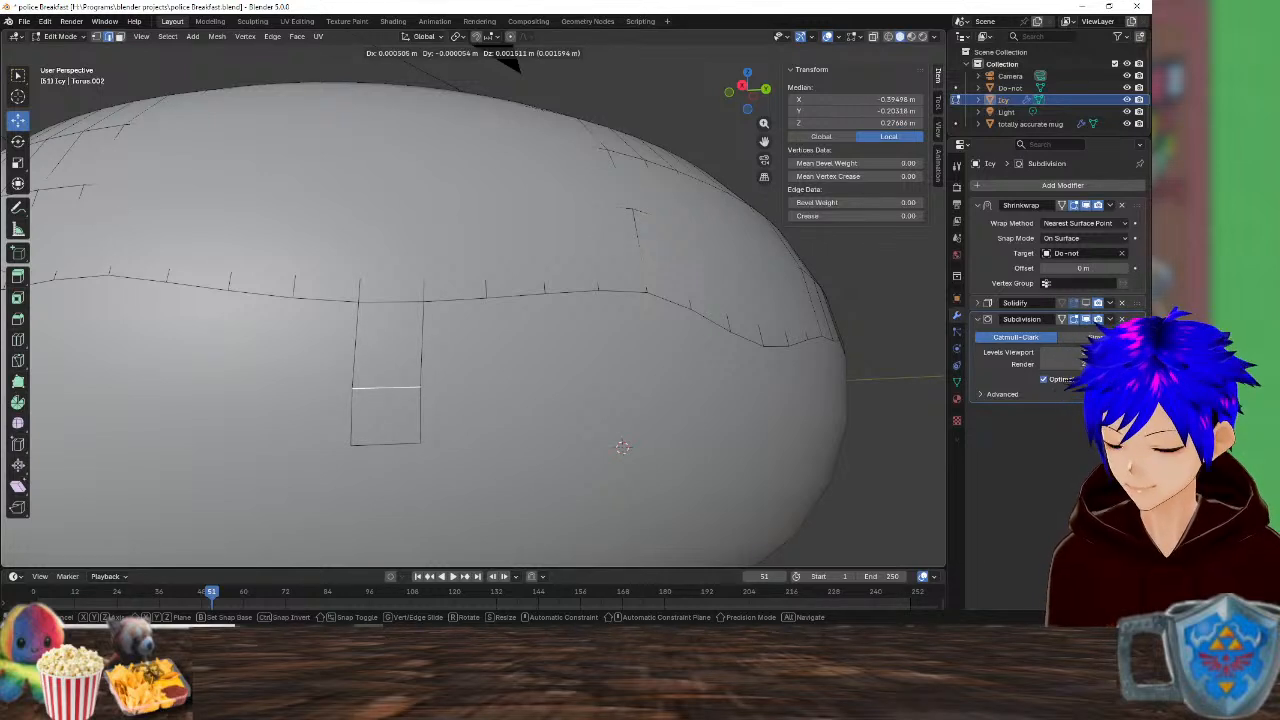
pyautogui.press('z')
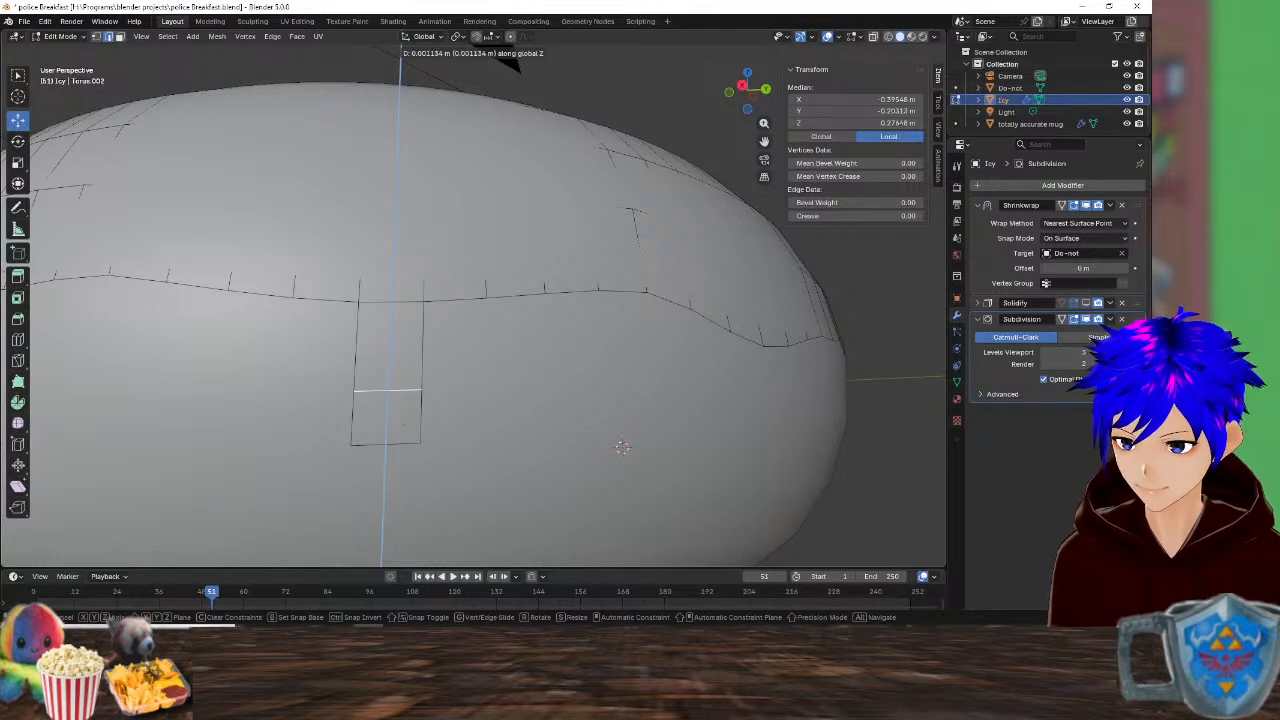
pyautogui.click(622, 447)
# - Select the edge at the tip of the front drip and show the viewport's View settings
pyautogui.click(386, 444)
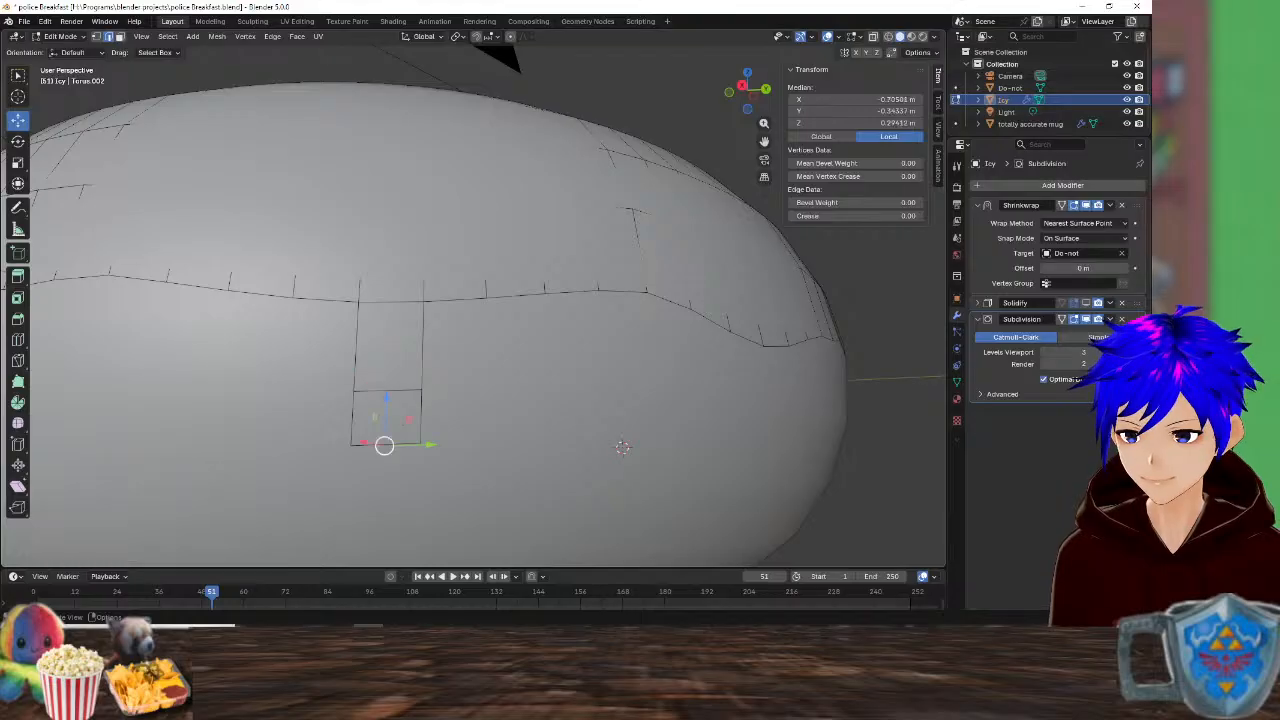
pyautogui.click(421, 416)
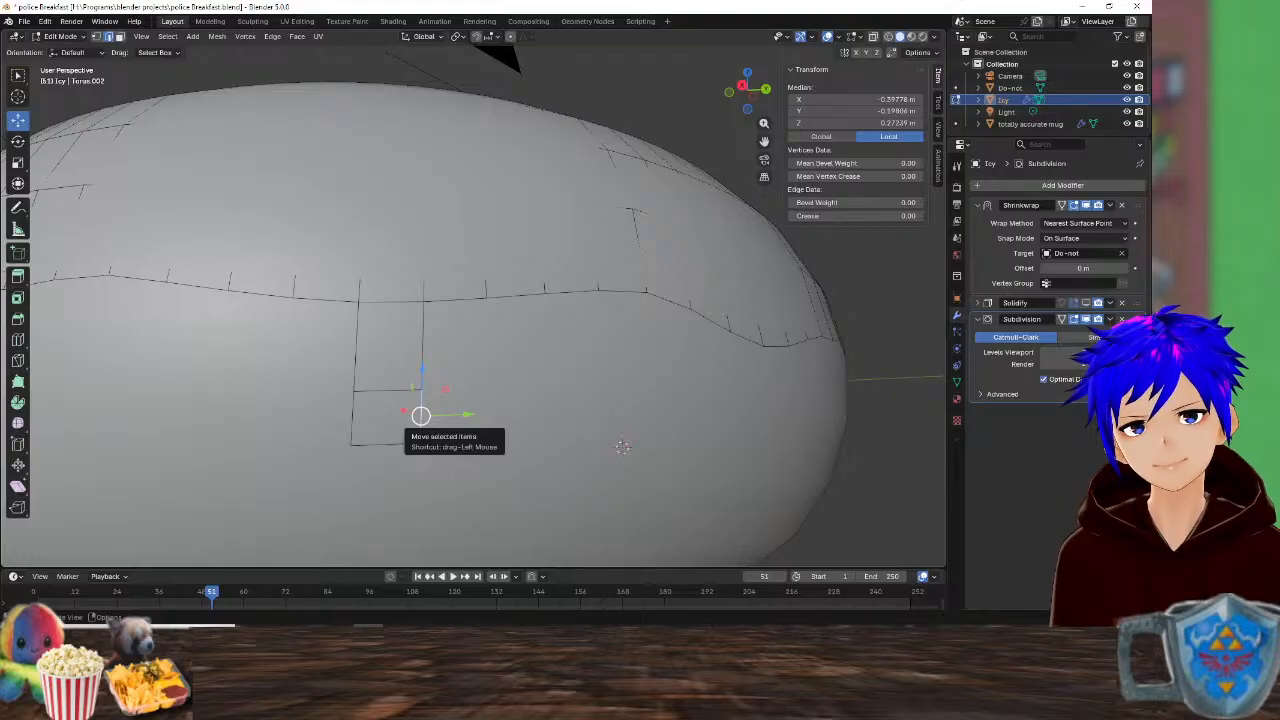
pyautogui.click(384, 444)
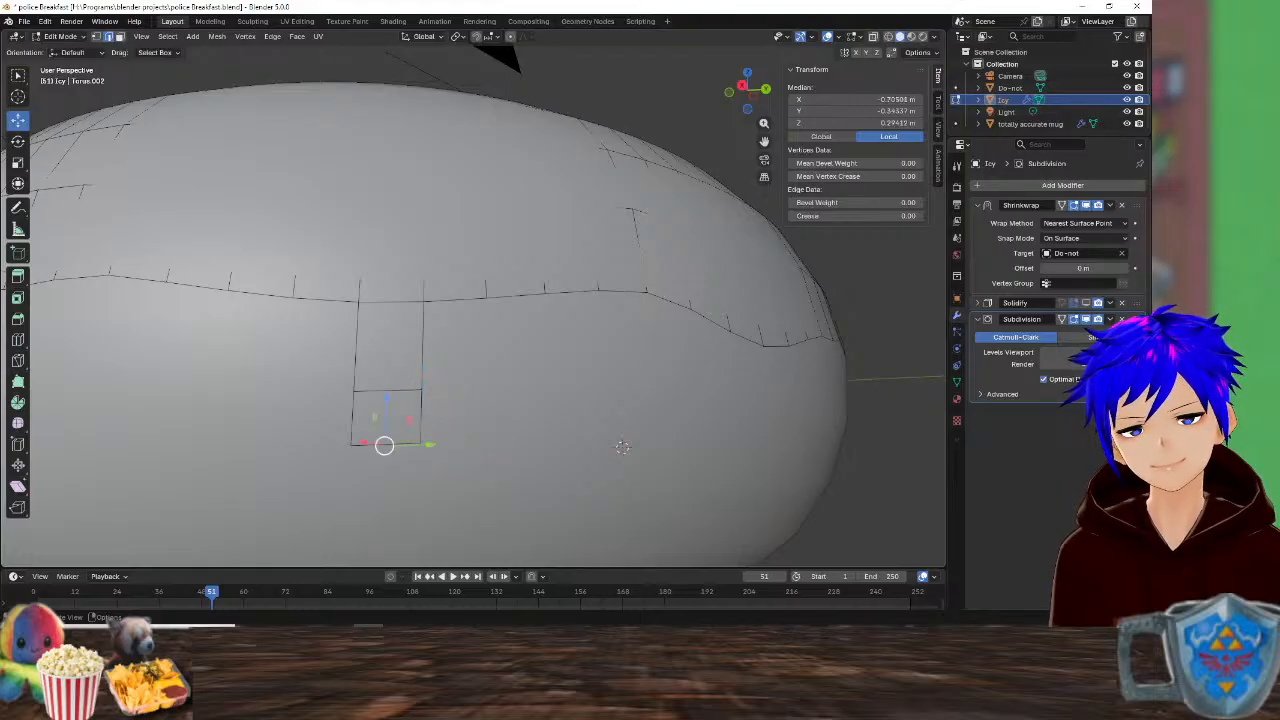
pyautogui.click(385, 444)
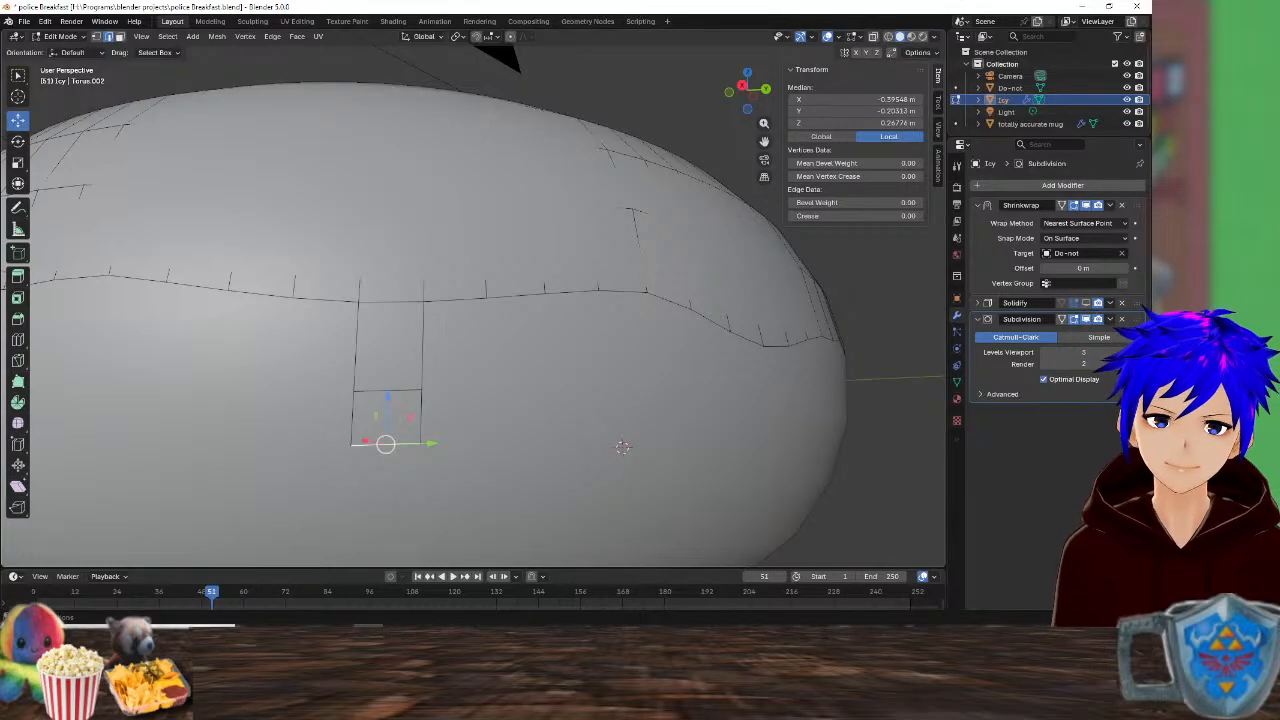
pyautogui.click(937, 103)
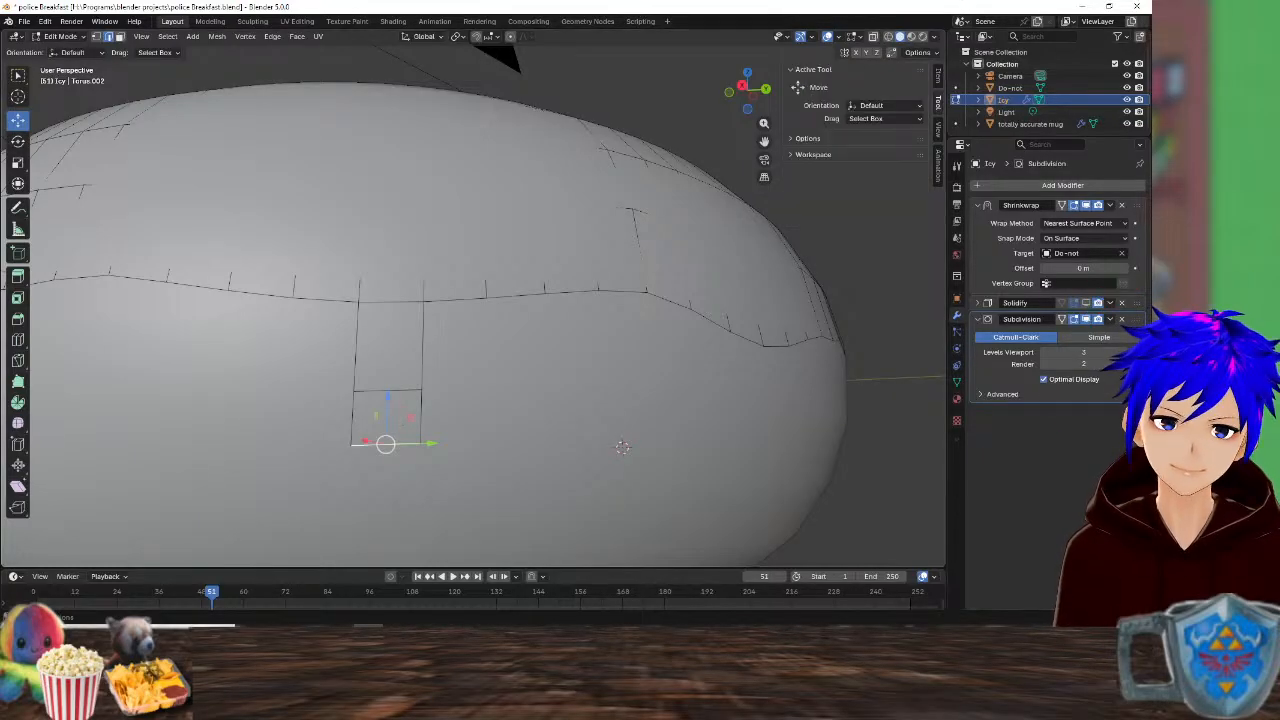
pyautogui.click(937, 130)
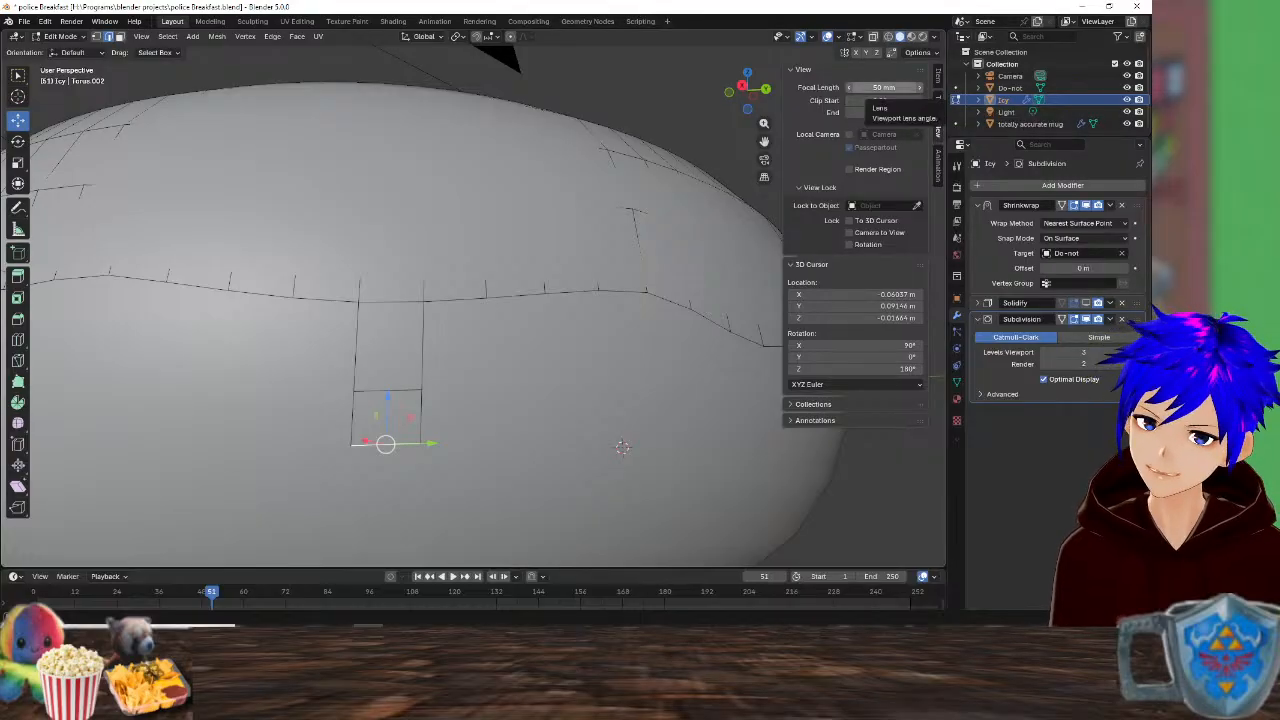
# - Set the viewport focal length to 51.2 mm and show the selected drip-tip edge's transform values
pyautogui.moveTo(884, 87); pyautogui.dragTo(898, 87)
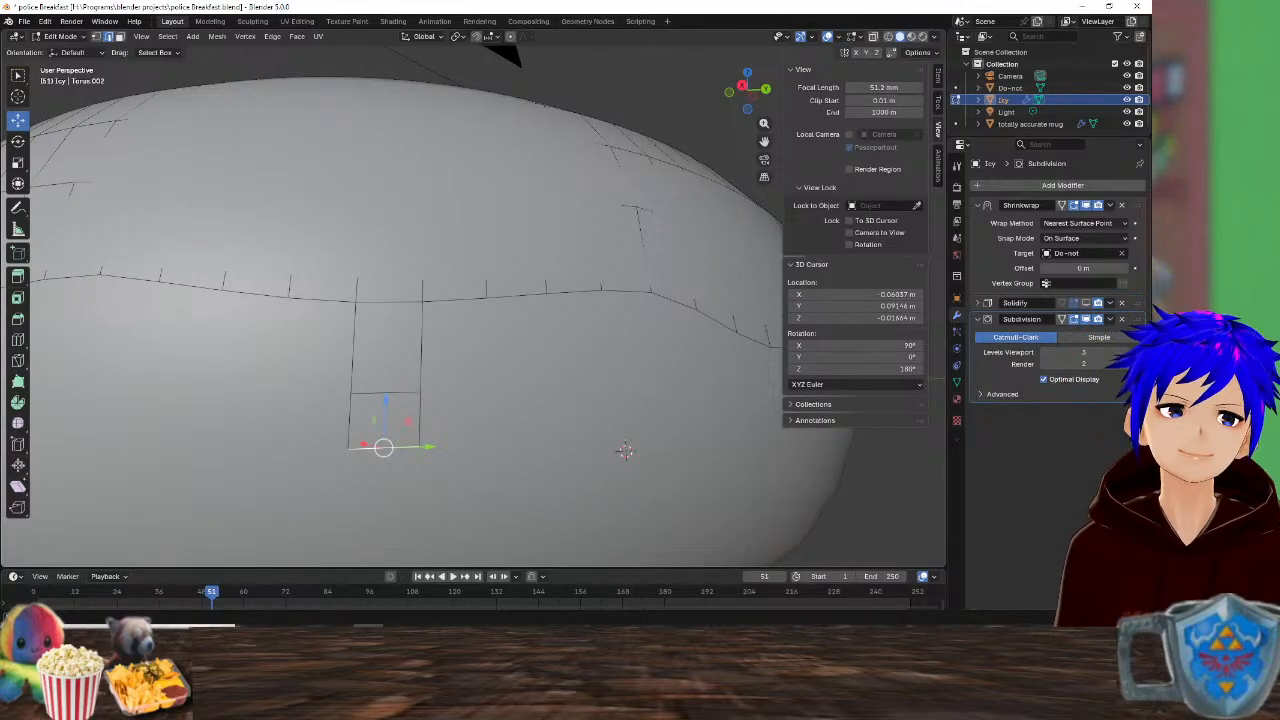
pyautogui.click(937, 103)
pyautogui.click(937, 76)
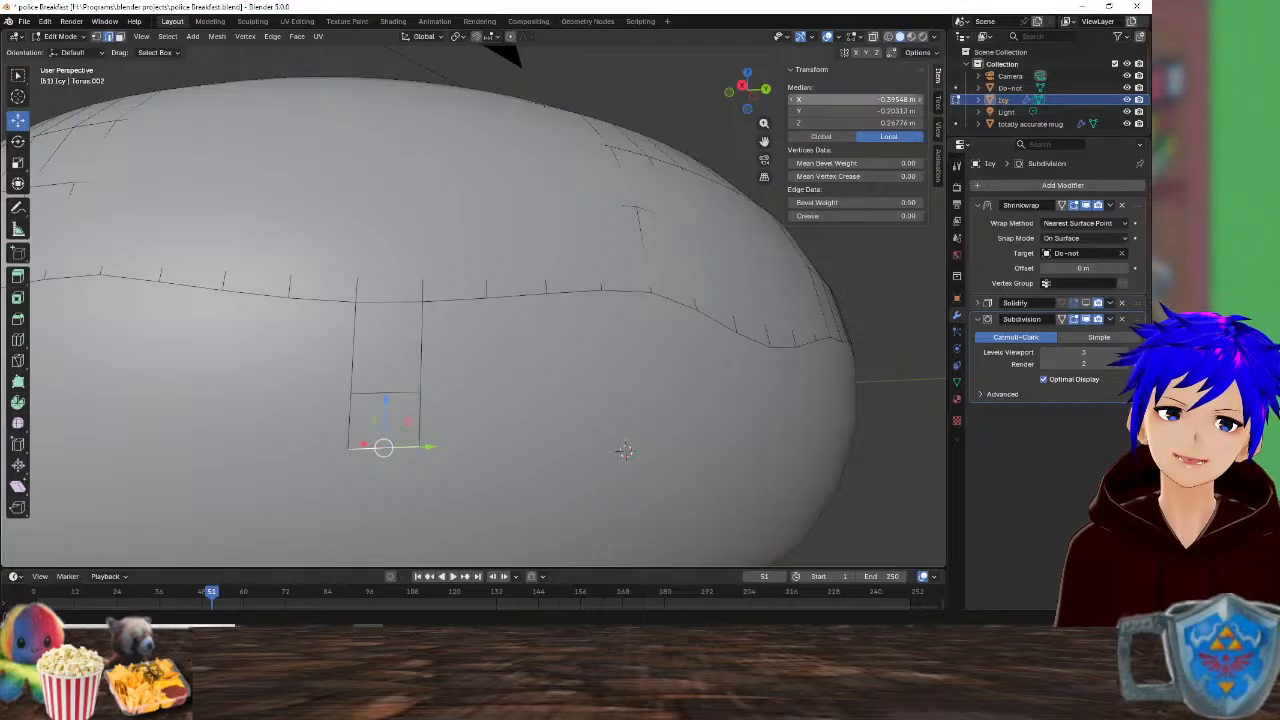
# - Try to shift the front drip's tip edge along X through its local median coordinate, and undo the change
pyautogui.click(918, 99)
pyautogui.click(918, 99)
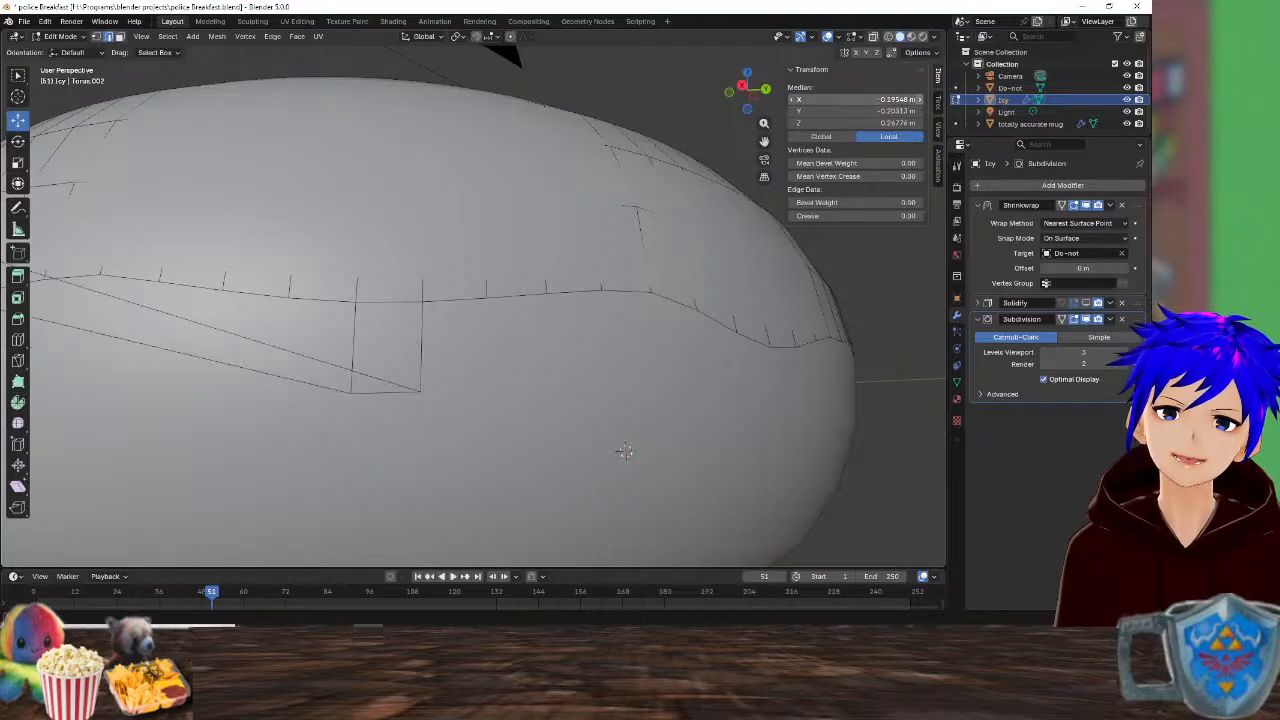
pyautogui.hotkey('ctrl', 'z')
pyautogui.hotkey('ctrl', 'z')
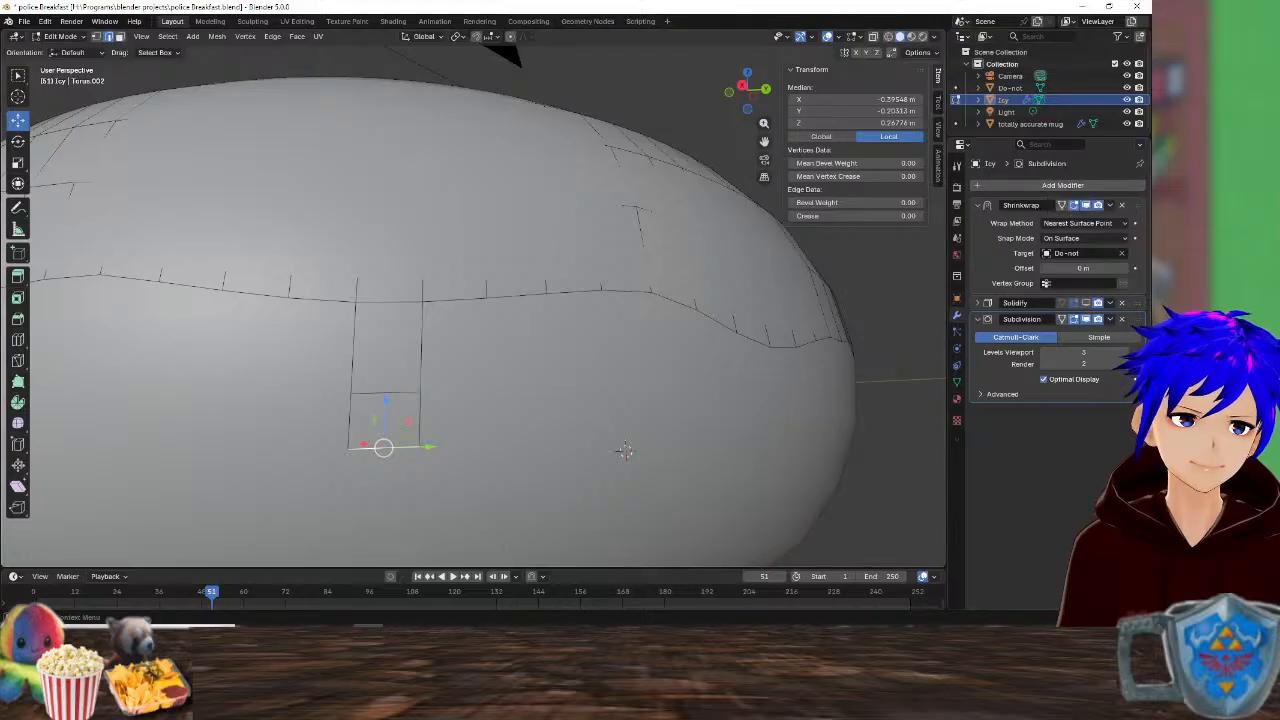
# - Check the Tool and Render properties, and compare the median coordinates of the front drip's loop-cut and tip edges
pyautogui.click(956, 164)
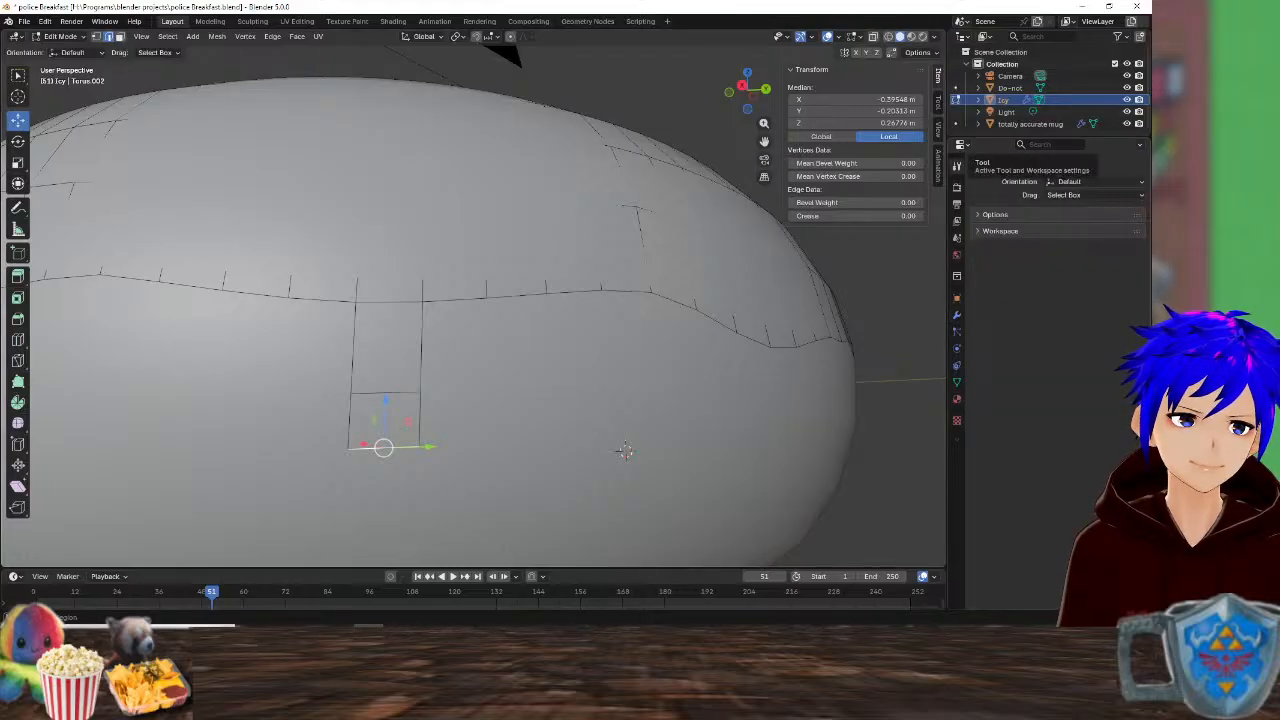
pyautogui.click(956, 187)
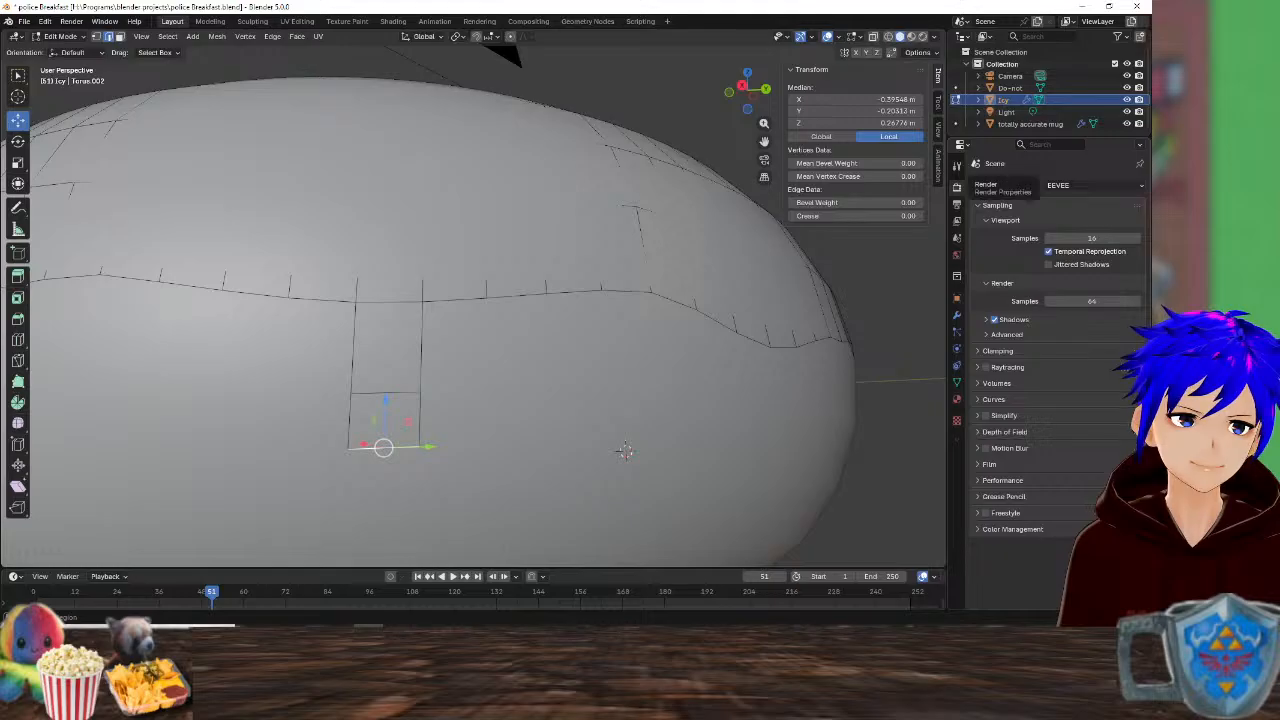
pyautogui.click(386, 393)
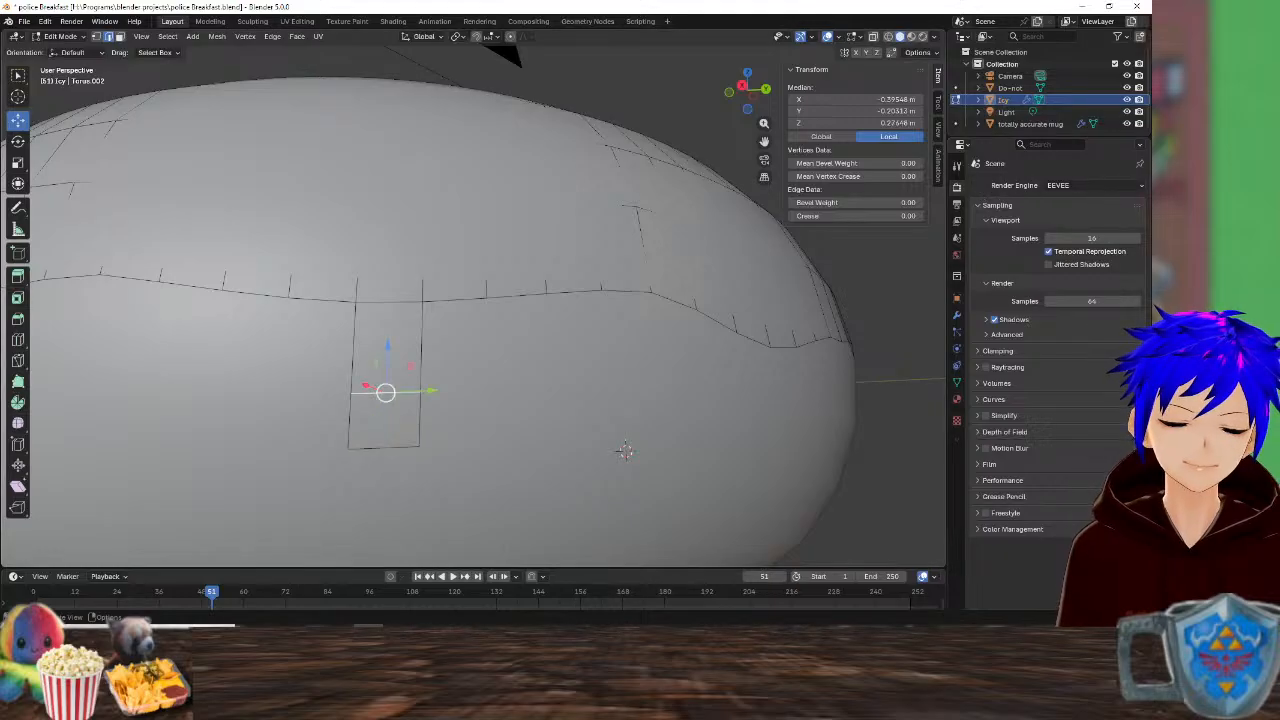
pyautogui.click(384, 448)
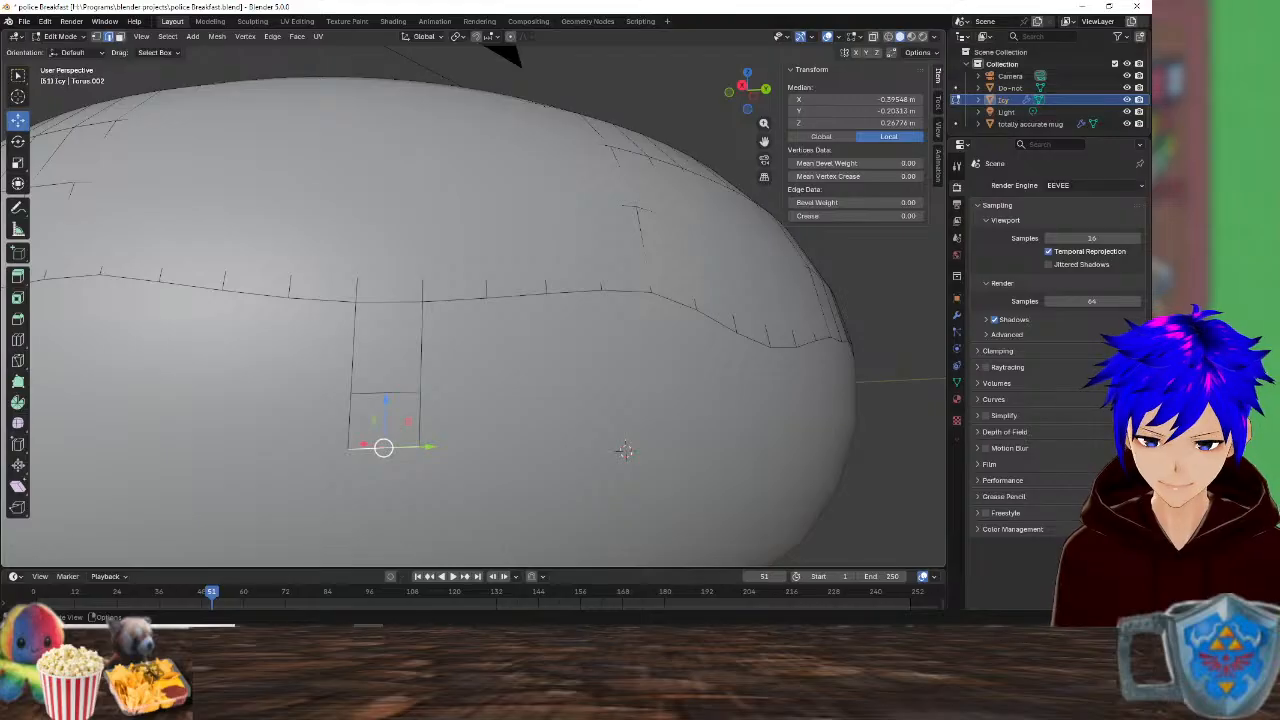
pyautogui.rightClick(364, 463)
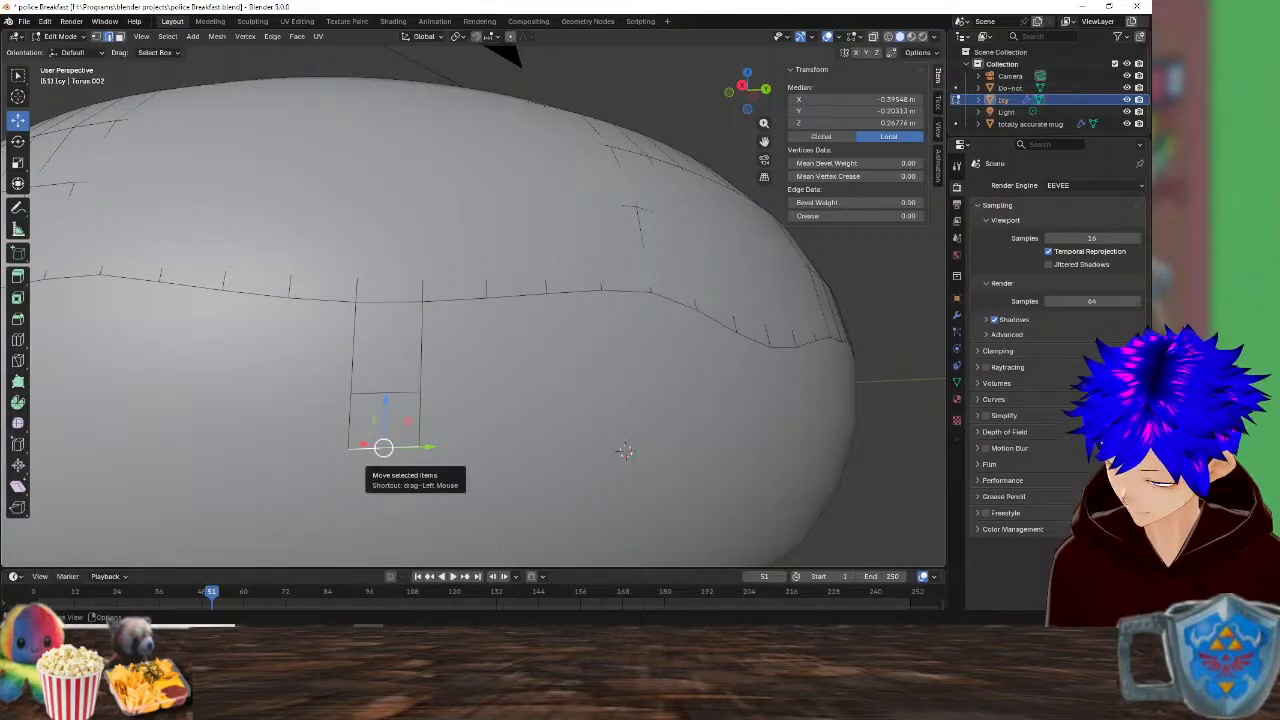
# - Switch the icing to Object Mode and return it to Edit Mode
pyautogui.press('Tab')
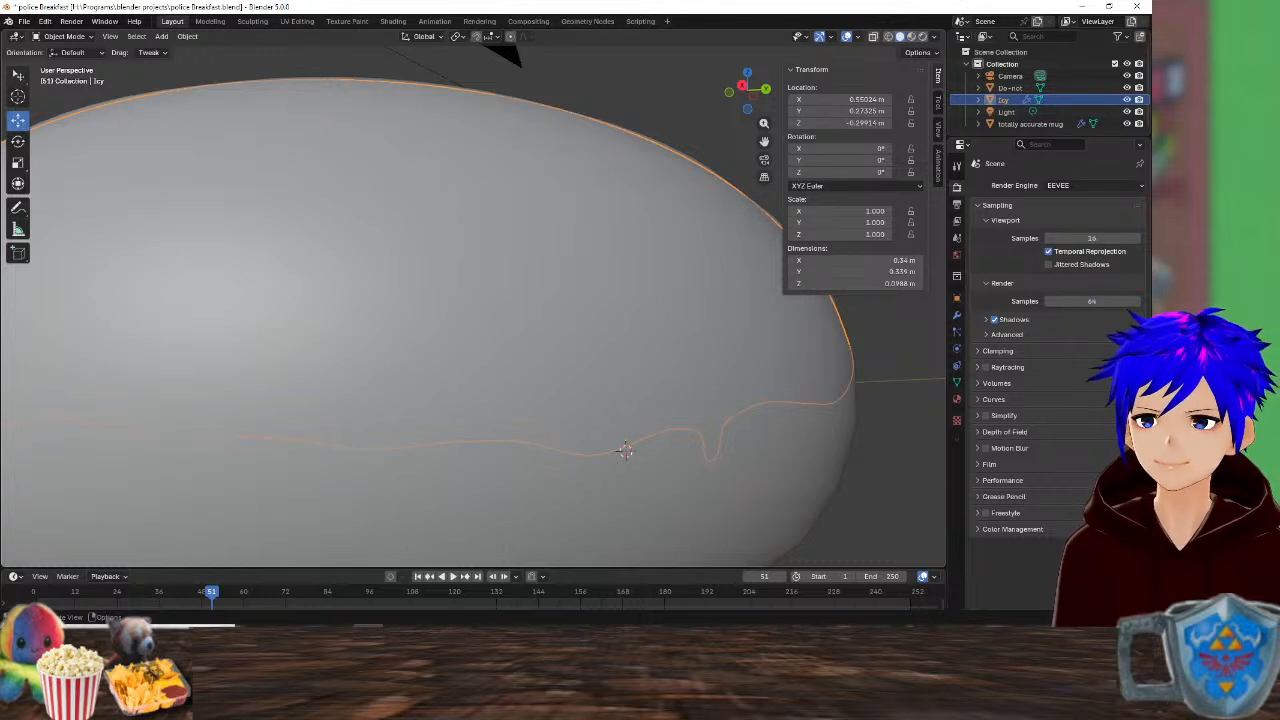
pyautogui.click(18, 75)
pyautogui.click(63, 36)
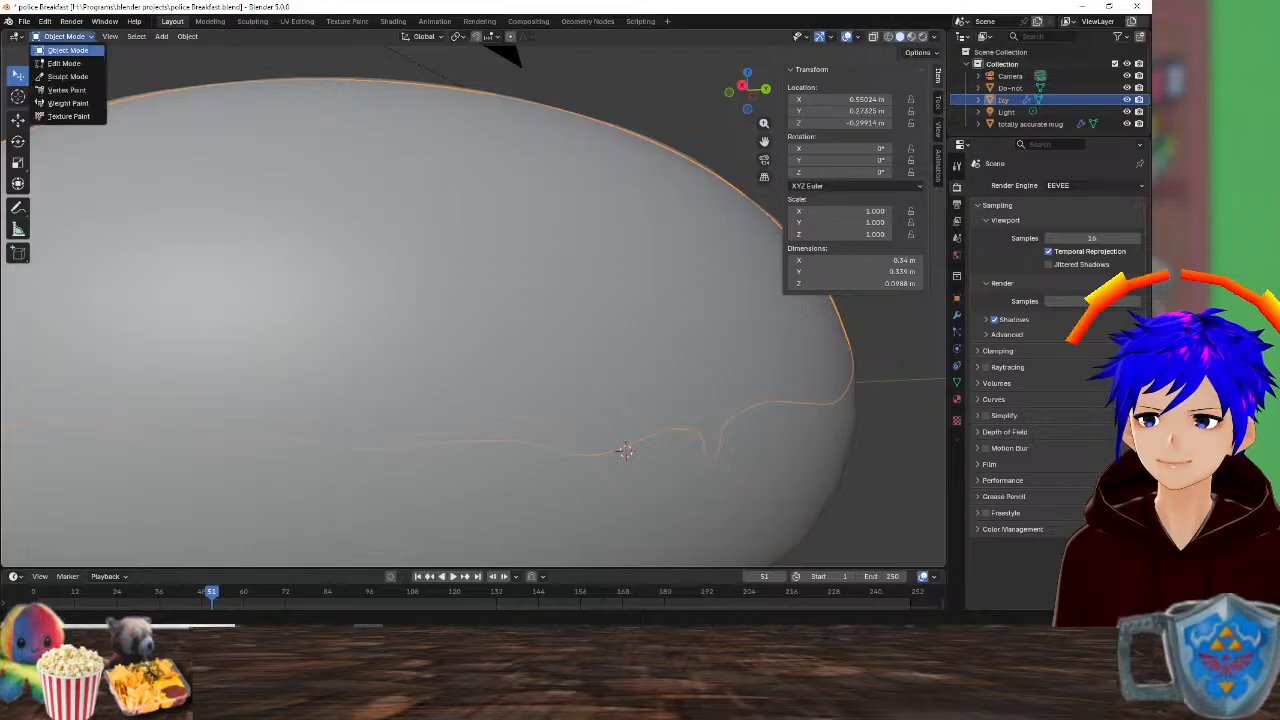
pyautogui.click(63, 63)
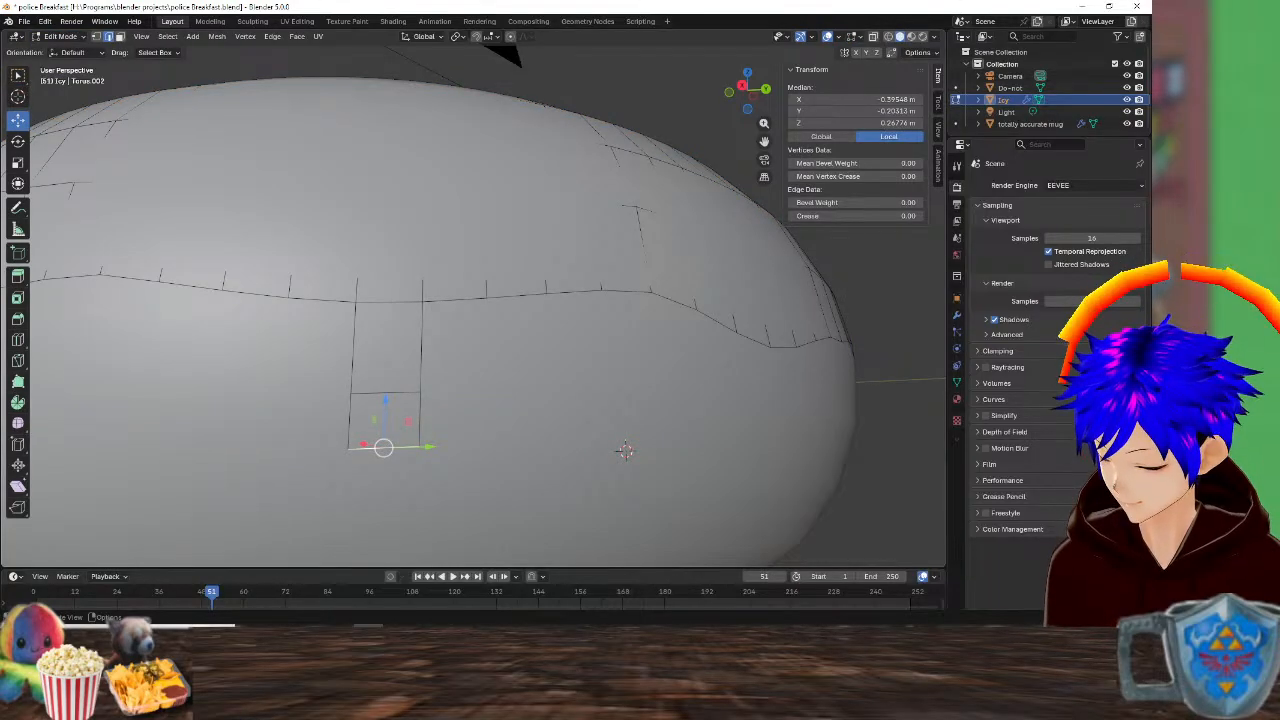
# - Try to extrude the front drip's tip edge downward, cancel the movement and reselect the tip edge
pyautogui.press('g')
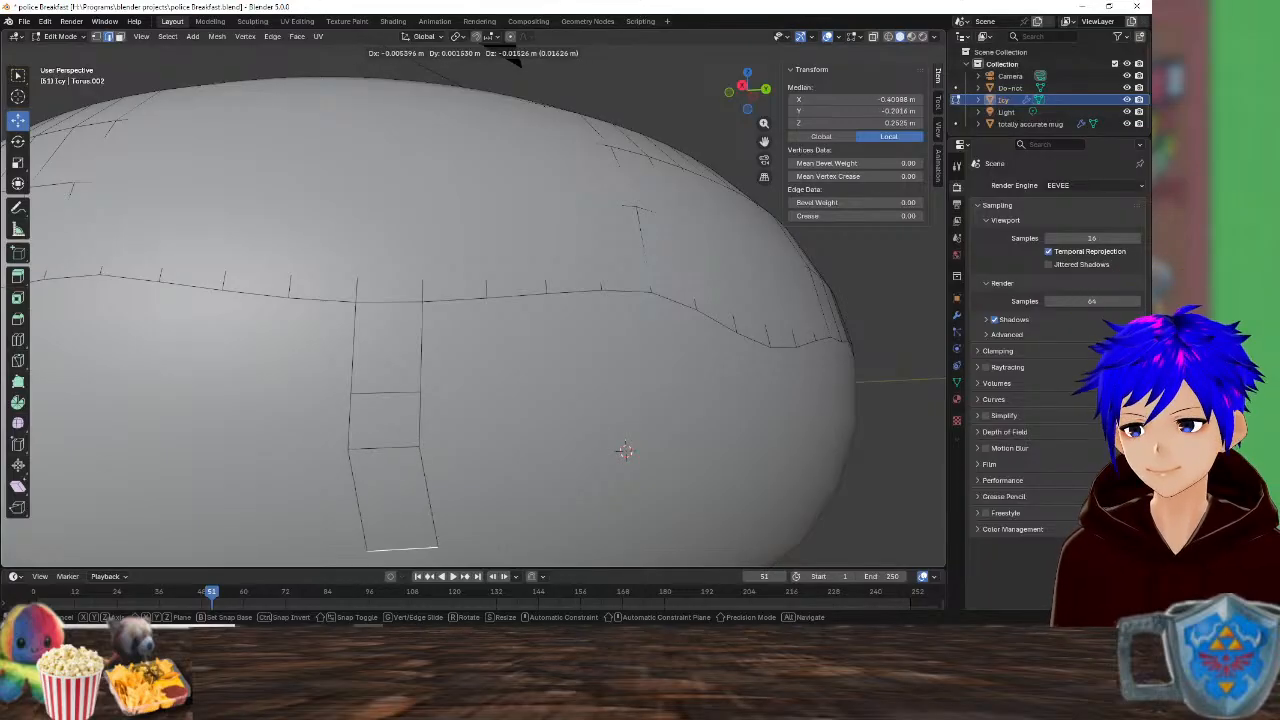
pyautogui.rightClick(624, 450)
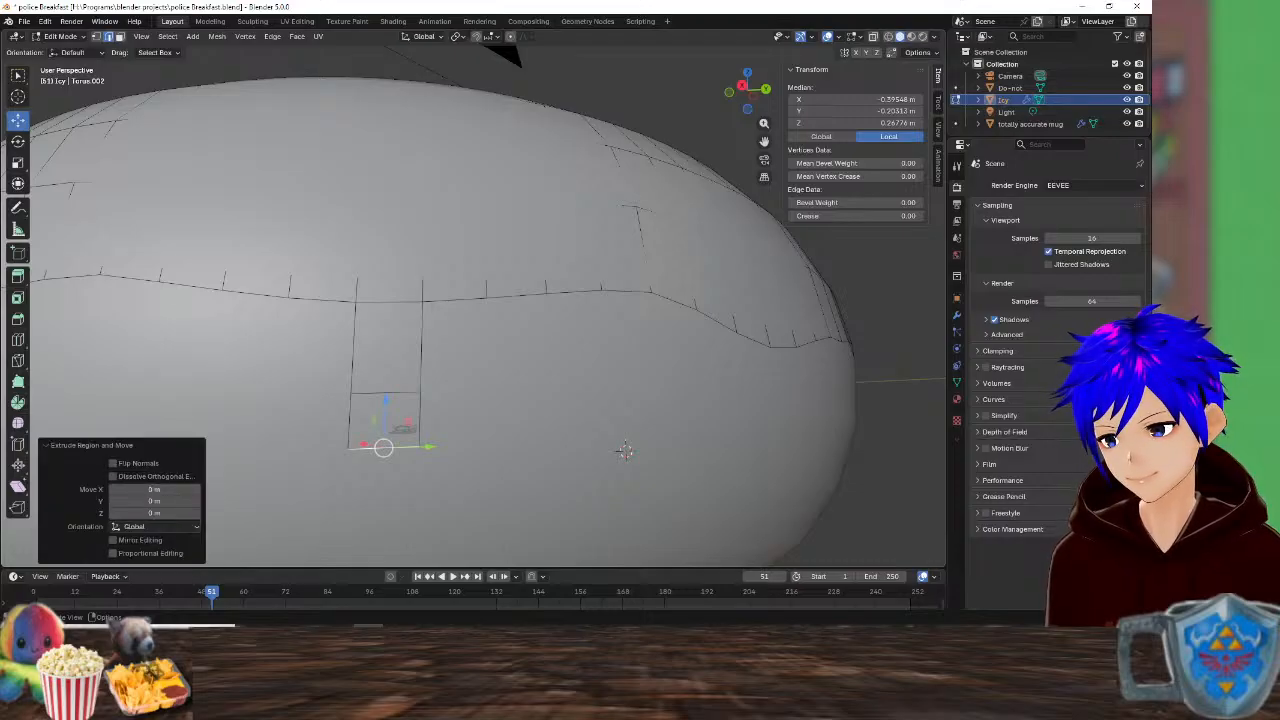
pyautogui.click(258, 436)
pyautogui.click(400, 448)
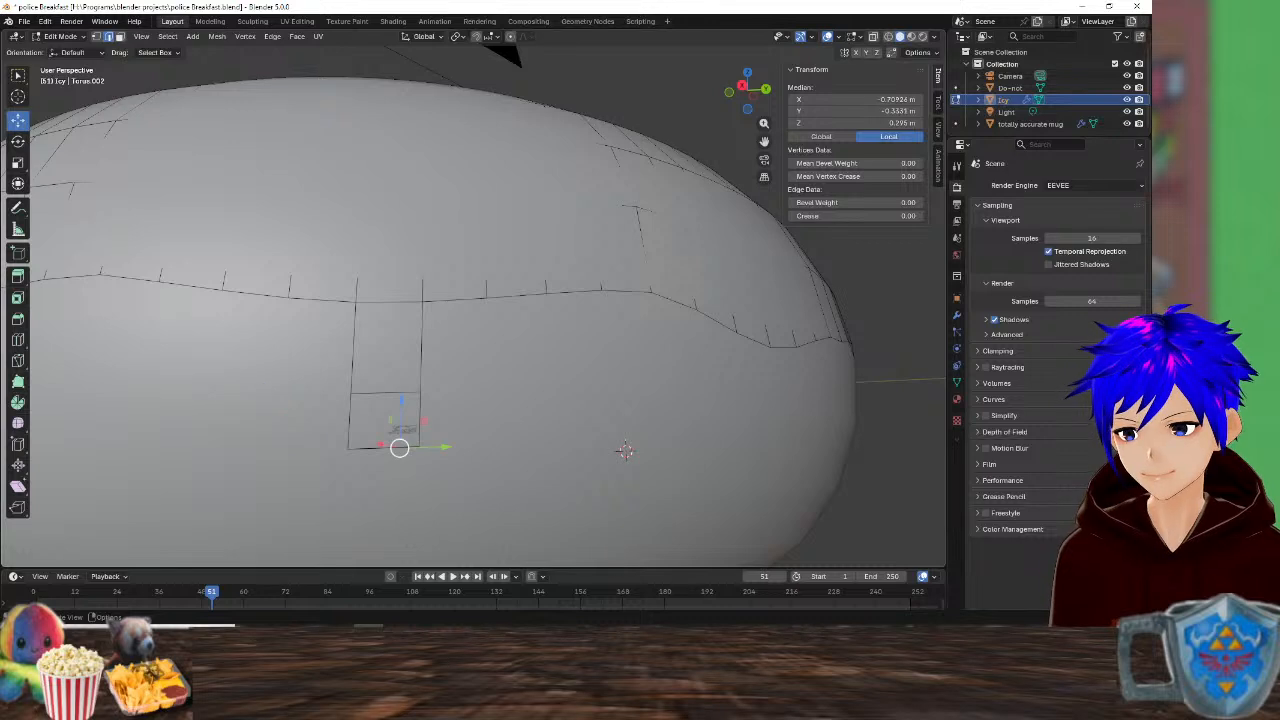
pyautogui.click(384, 445)
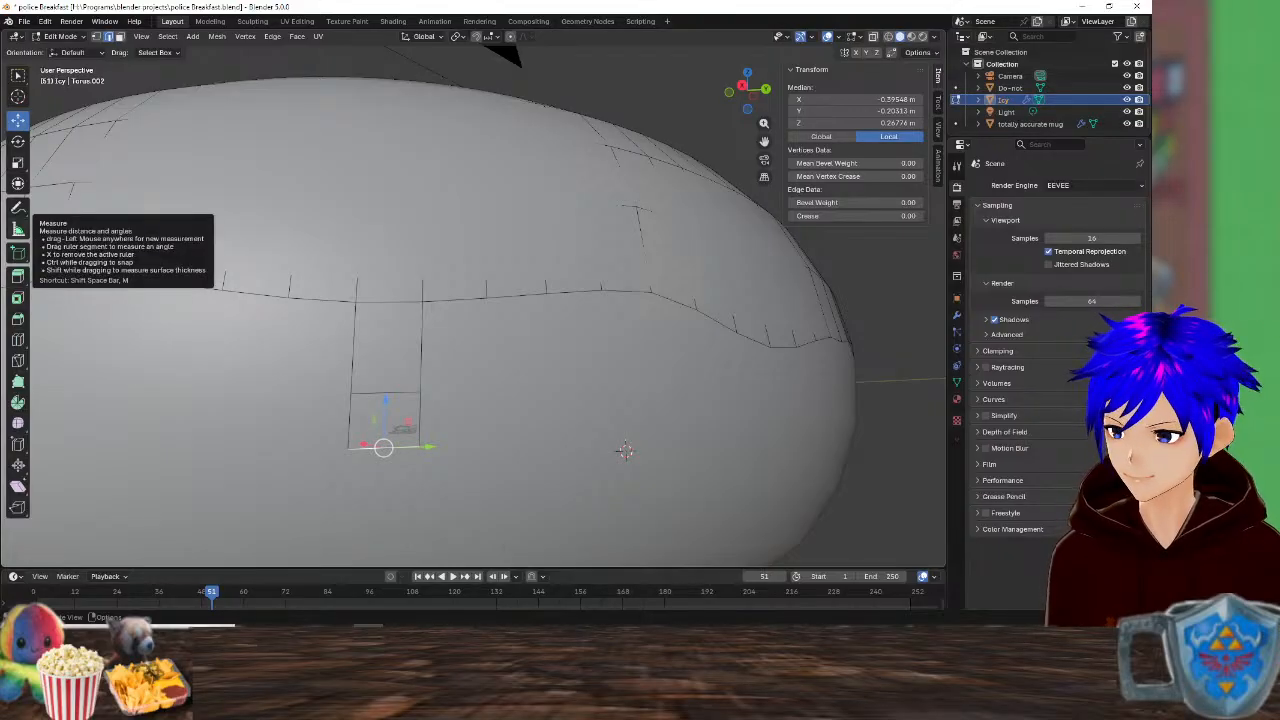
# - Activate the Measure tool and look through the icing's Object Data, Texture and Render properties
pyautogui.click(17, 228)
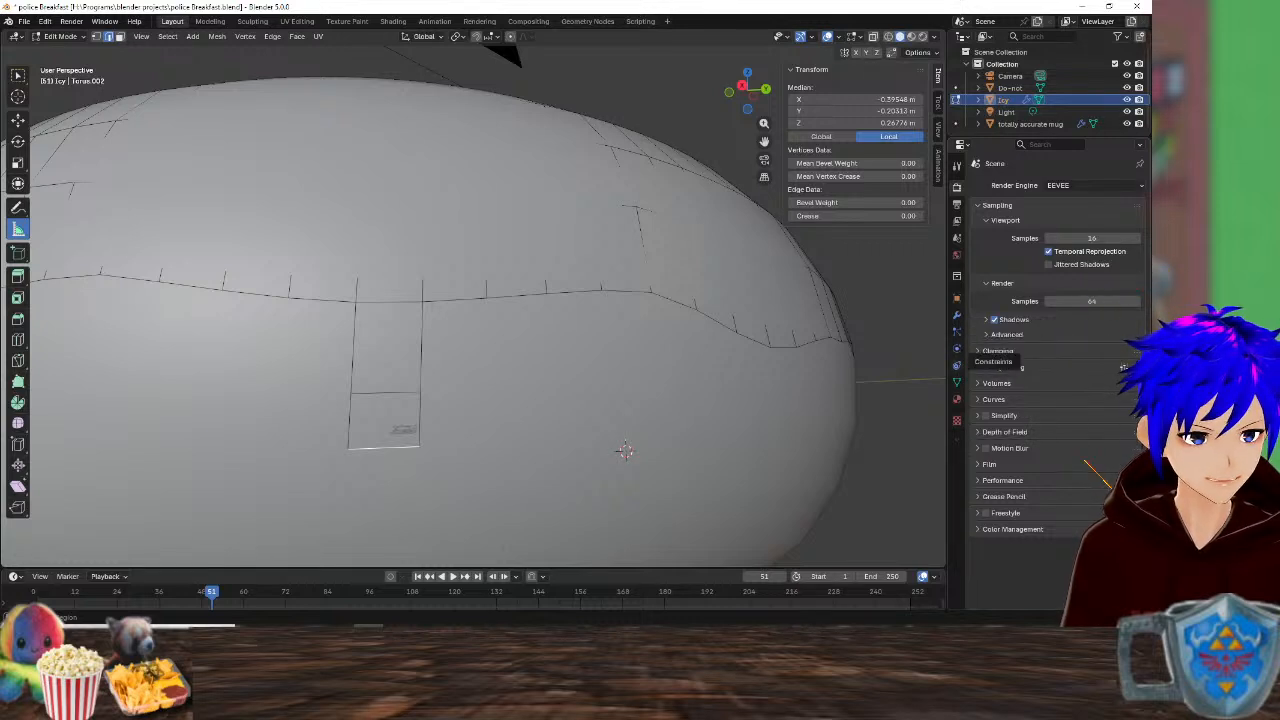
pyautogui.click(957, 381)
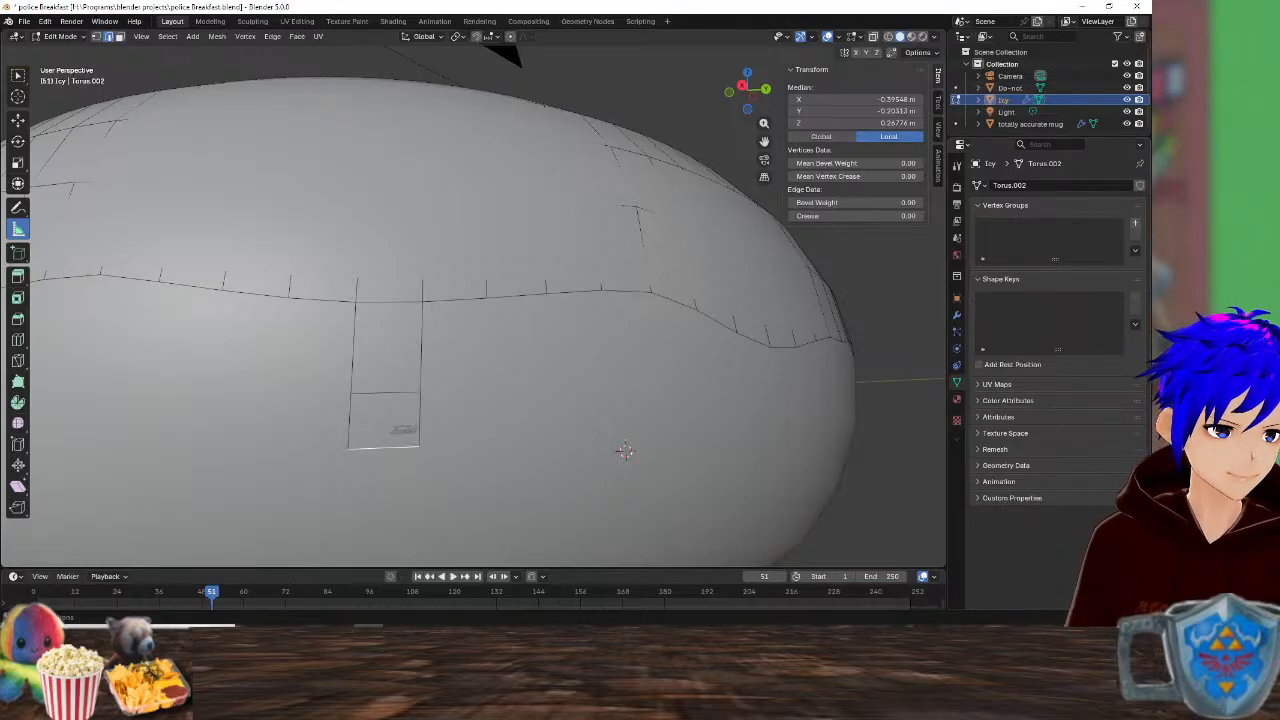
pyautogui.click(957, 420)
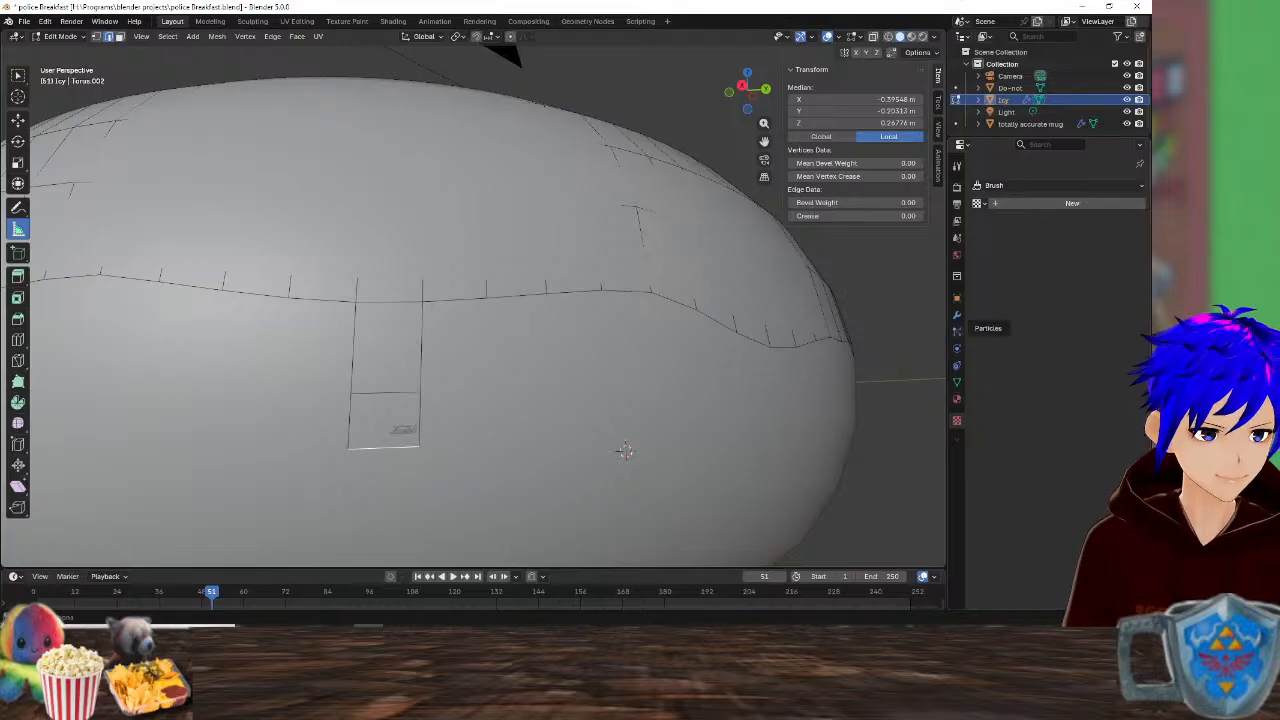
pyautogui.click(957, 187)
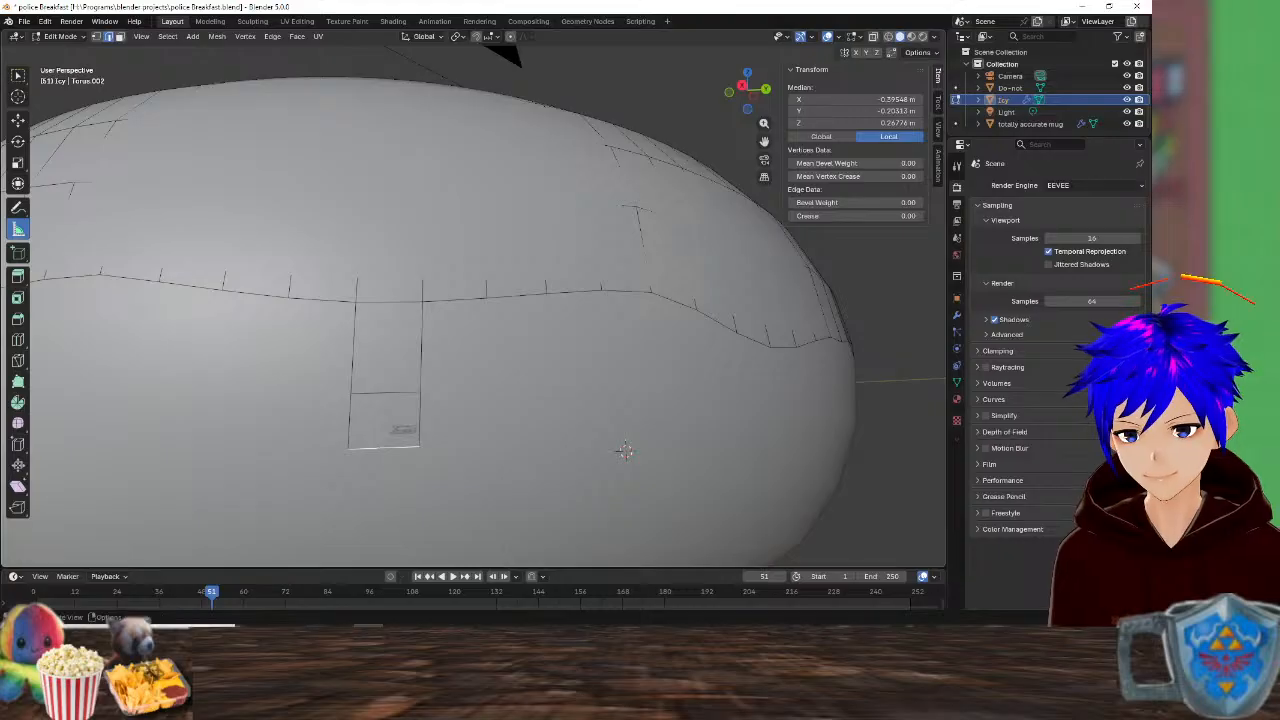
# - Apply a zero-distance move to the front drip's tip edge and turn off Mirror Editing for it
pyautogui.press('g')
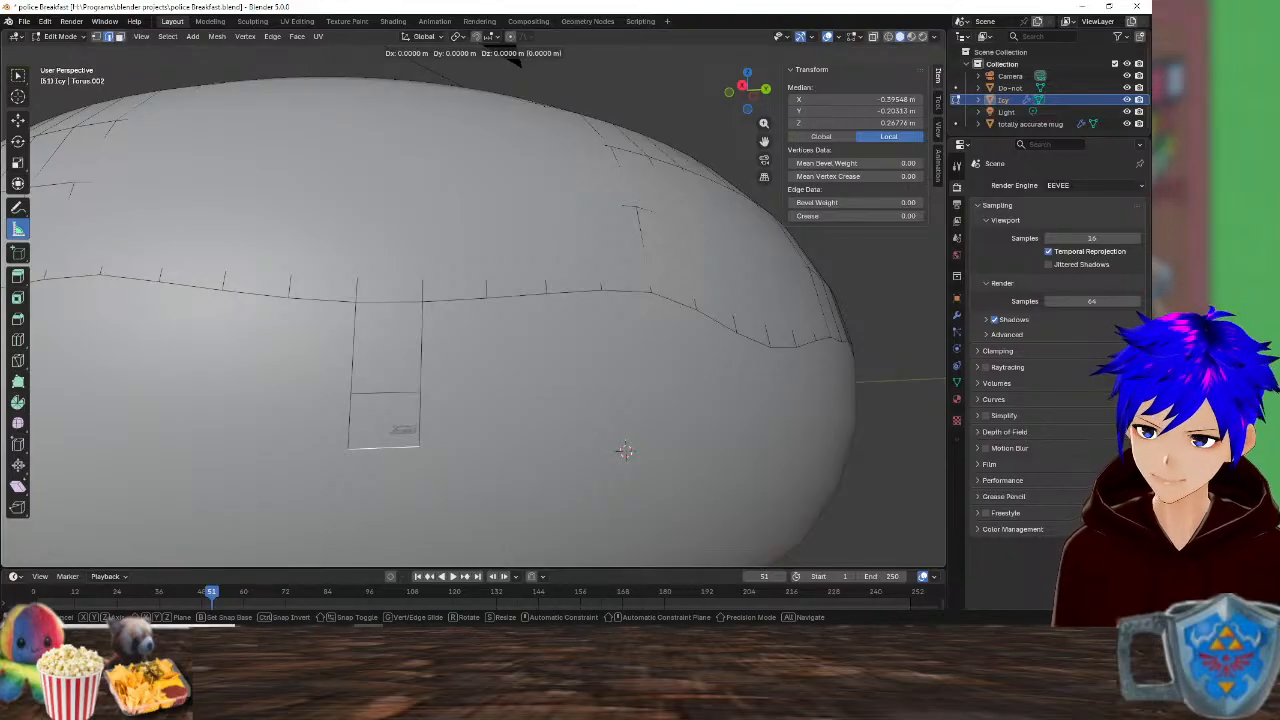
pyautogui.click(624, 451)
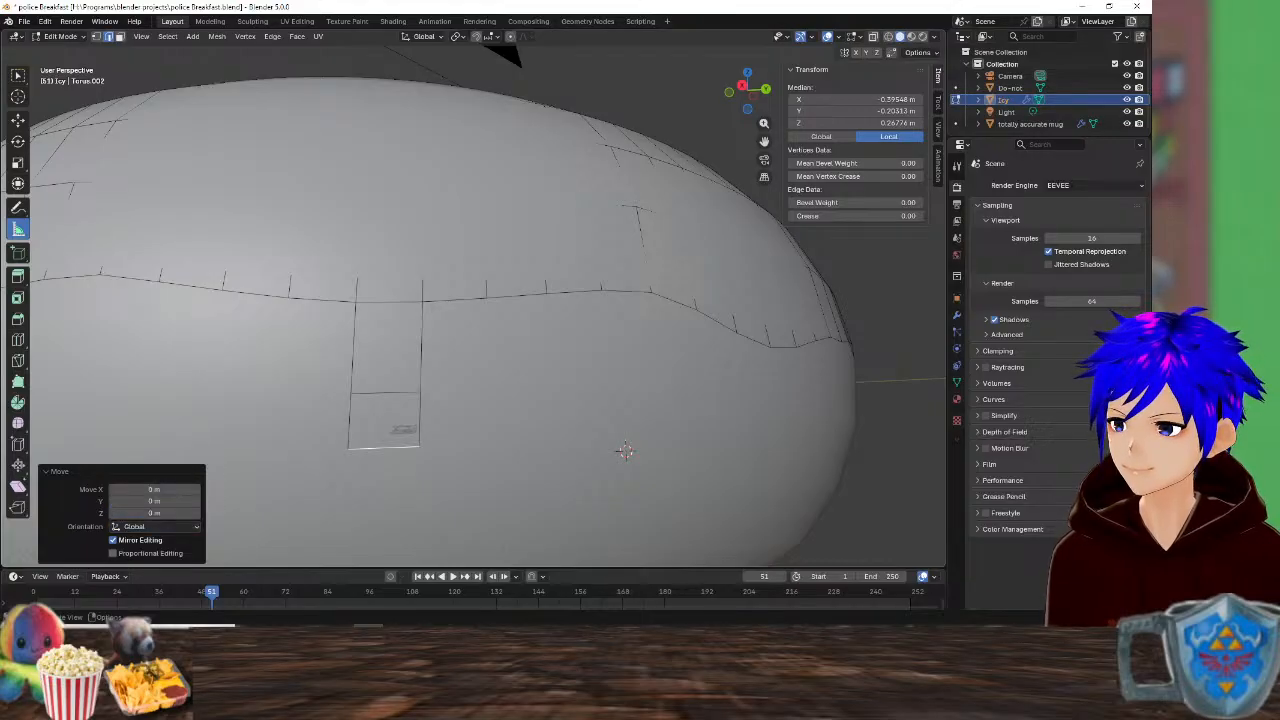
pyautogui.click(113, 540)
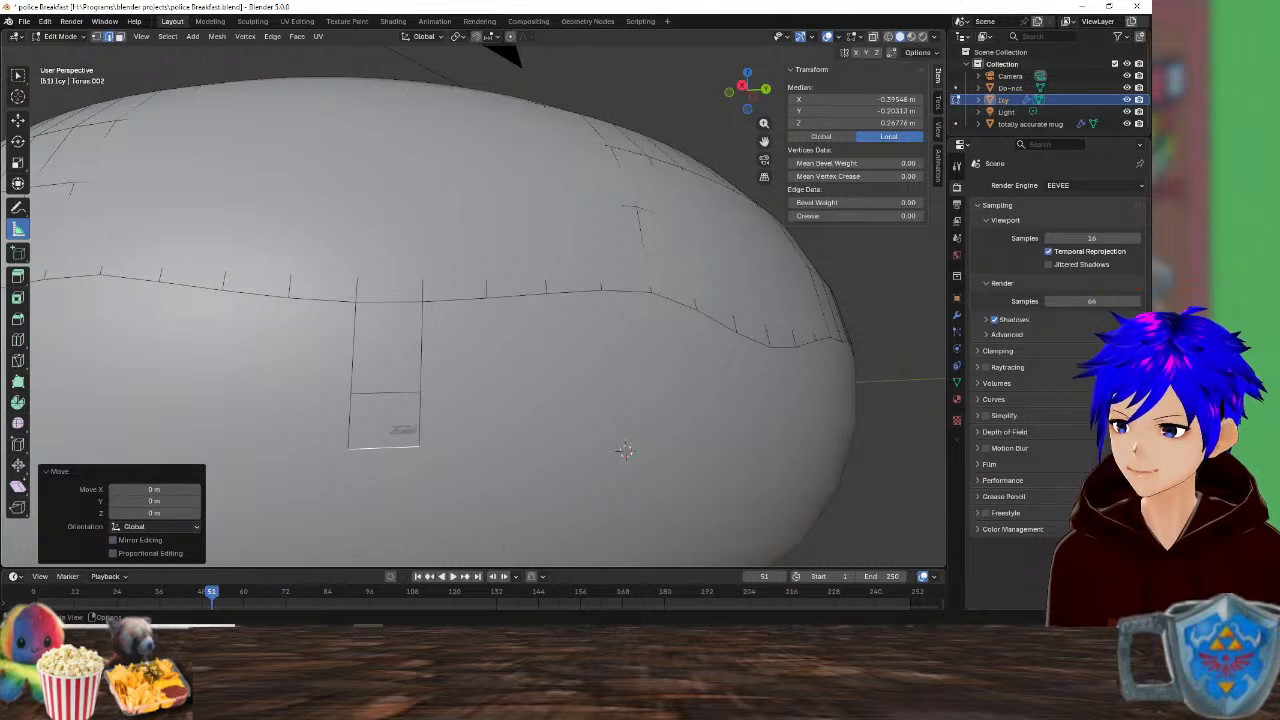
# - Measure a distance beside the front drip's tip and undo the preceding edits to the icing
pyautogui.moveTo(369, 450); pyautogui.dragTo(291, 447)
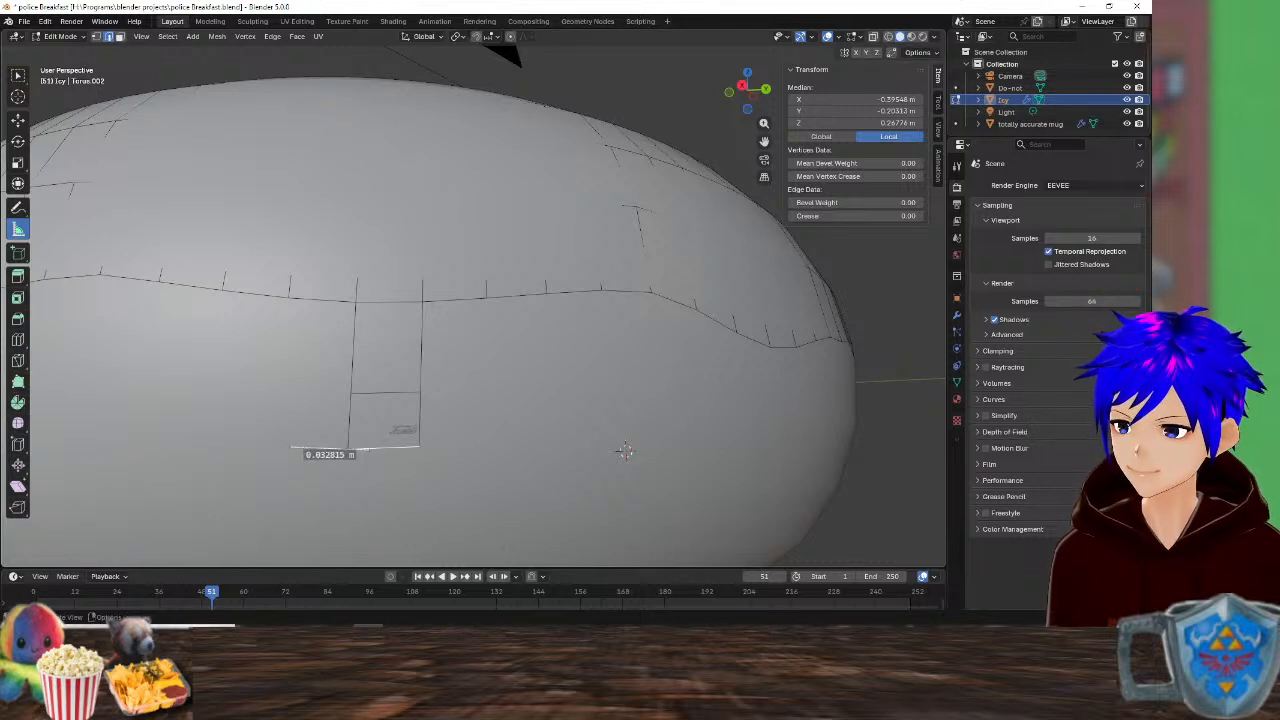
pyautogui.hotkey('ctrl', 'z')
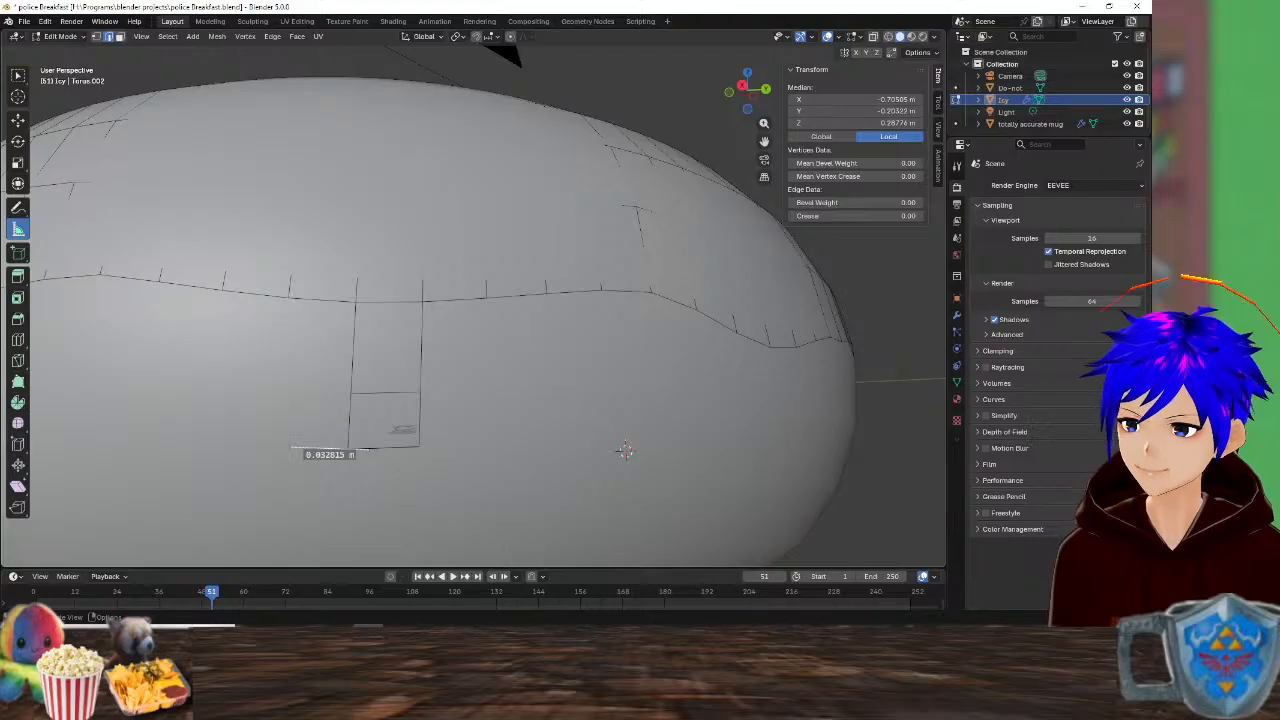
pyautogui.hotkey('ctrl', 'z')
pyautogui.moveTo(400, 430); pyautogui.dragTo(625, 430, button='middle')
pyautogui.moveTo(342, 434); pyautogui.dragTo(386, 447, button='middle')
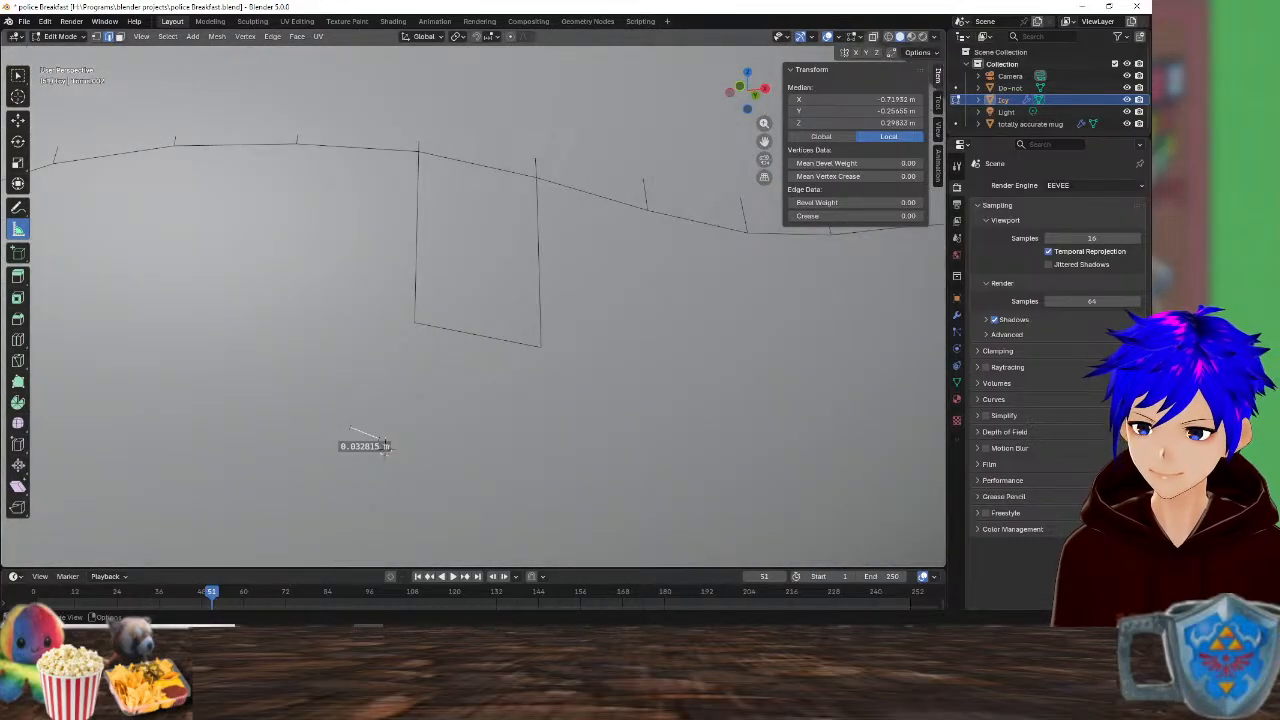
# - Turn the ruler into an angle measurement and measure a second distance on the donut below the drip
pyautogui.click(385, 447)
pyautogui.click(385, 448)
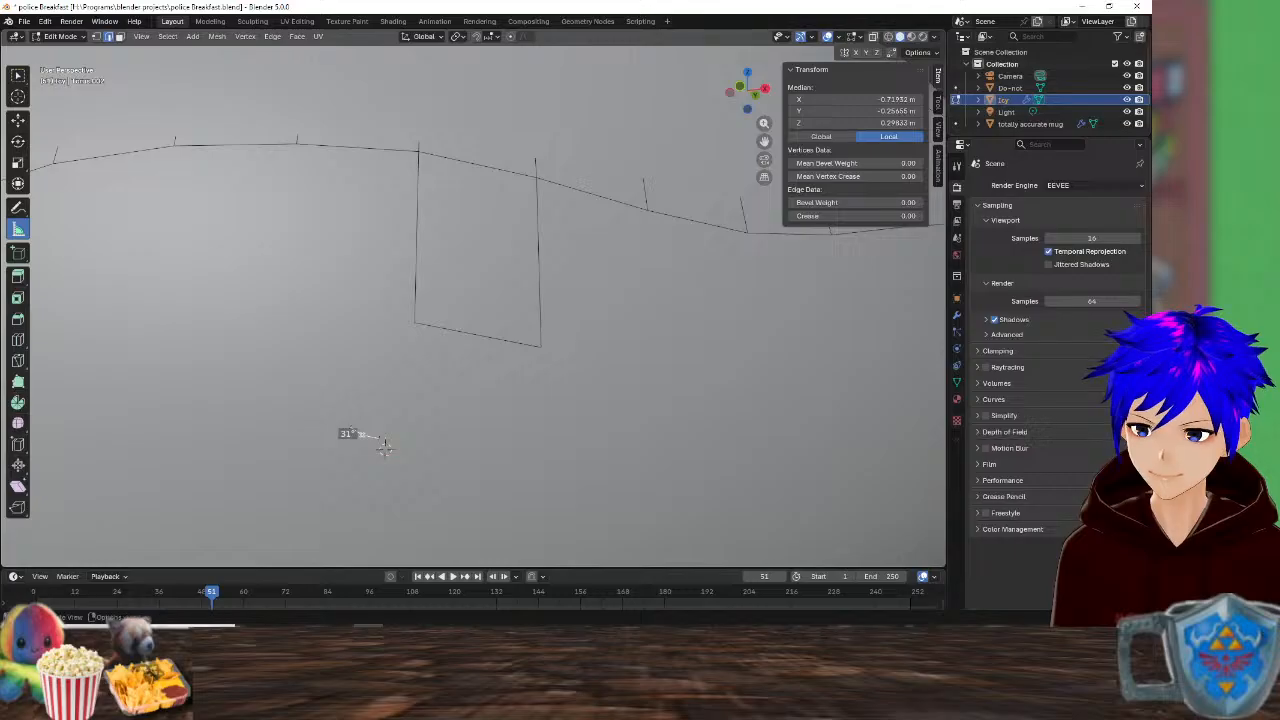
pyautogui.click(385, 448)
pyautogui.moveTo(360, 434); pyautogui.dragTo(355, 490)
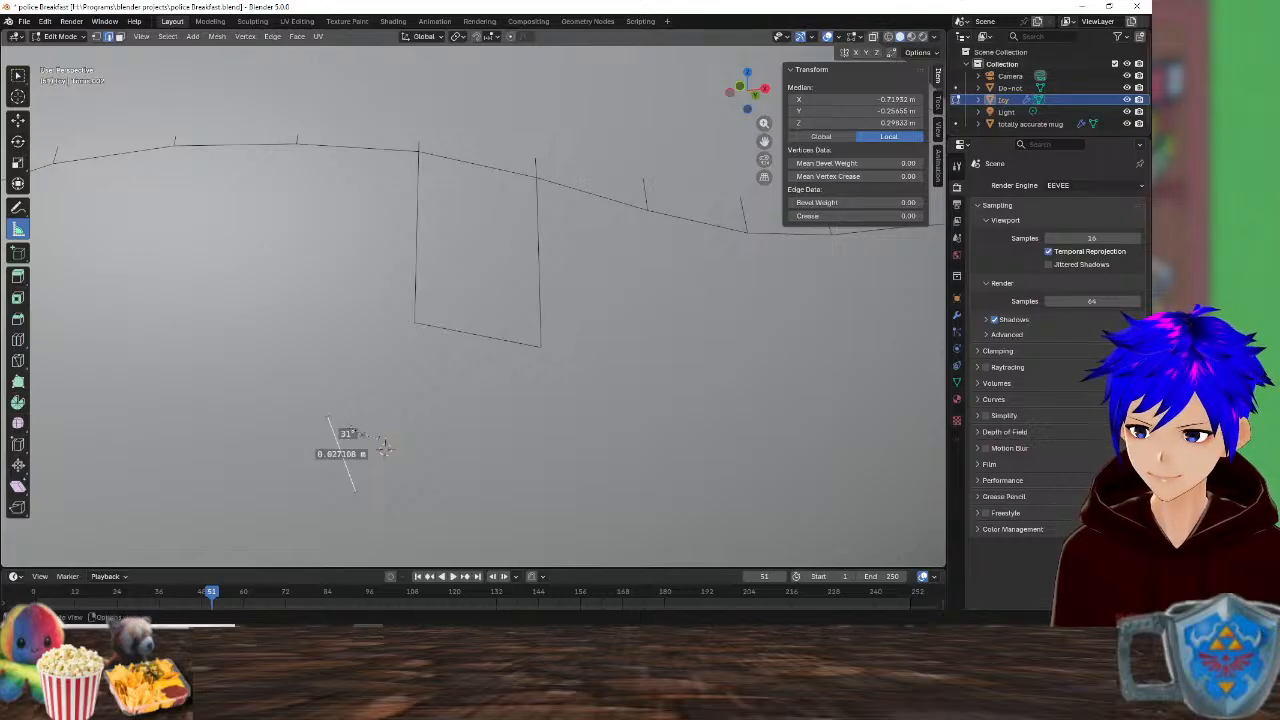
# - Return to the Select Box tool, undo the last change and bring the whole donut into view
pyautogui.press('w')
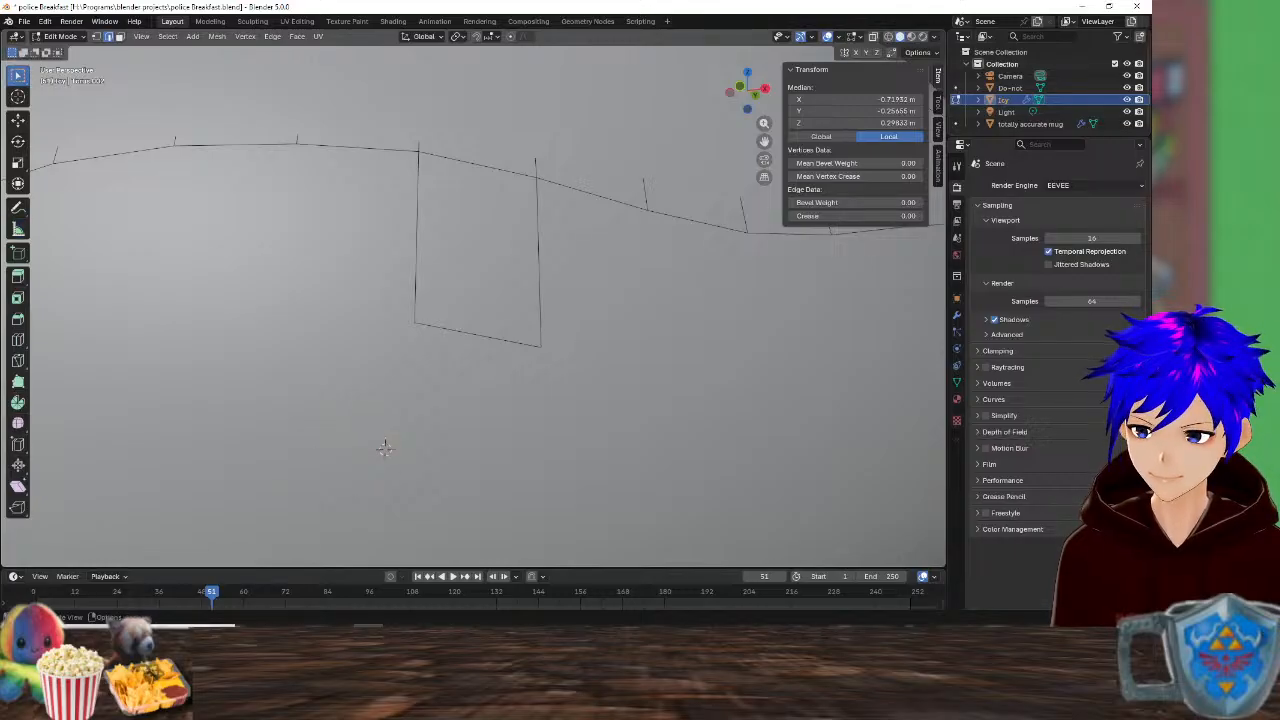
pyautogui.hotkey('ctrl', 'z')
pyautogui.press('Home')
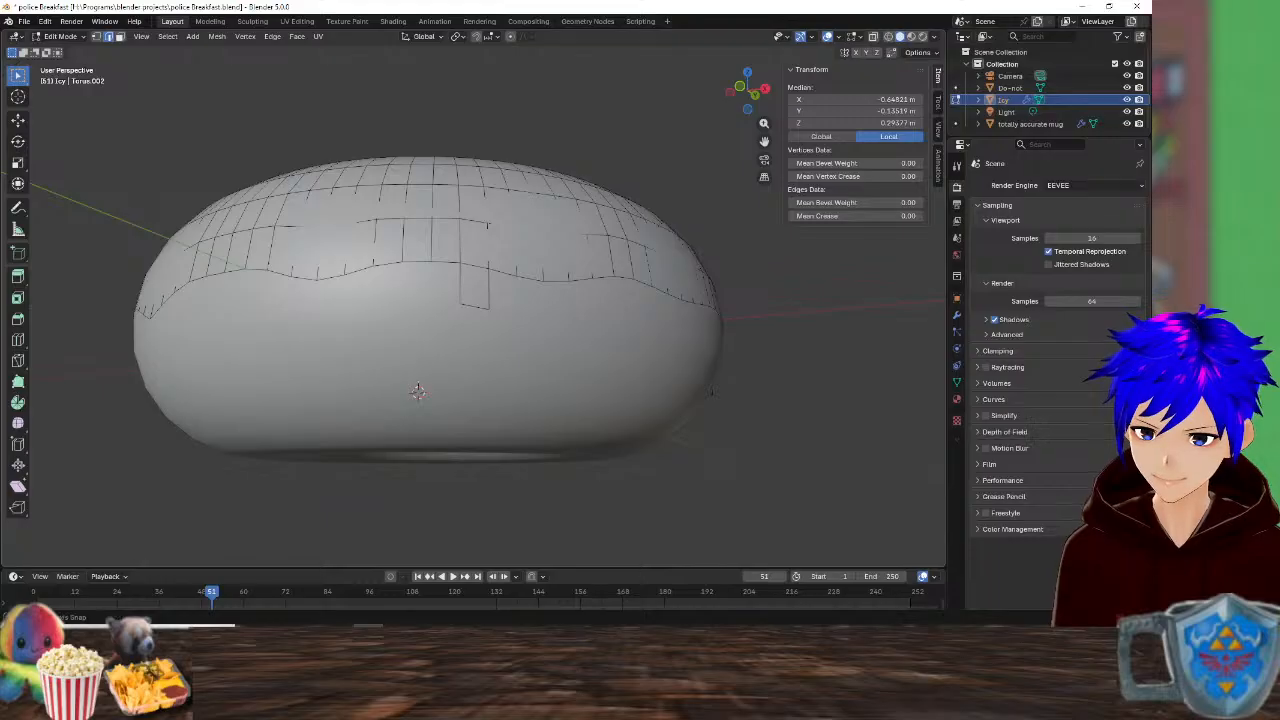
pyautogui.moveTo(385, 447); pyautogui.dragTo(436, 377, button='middle')
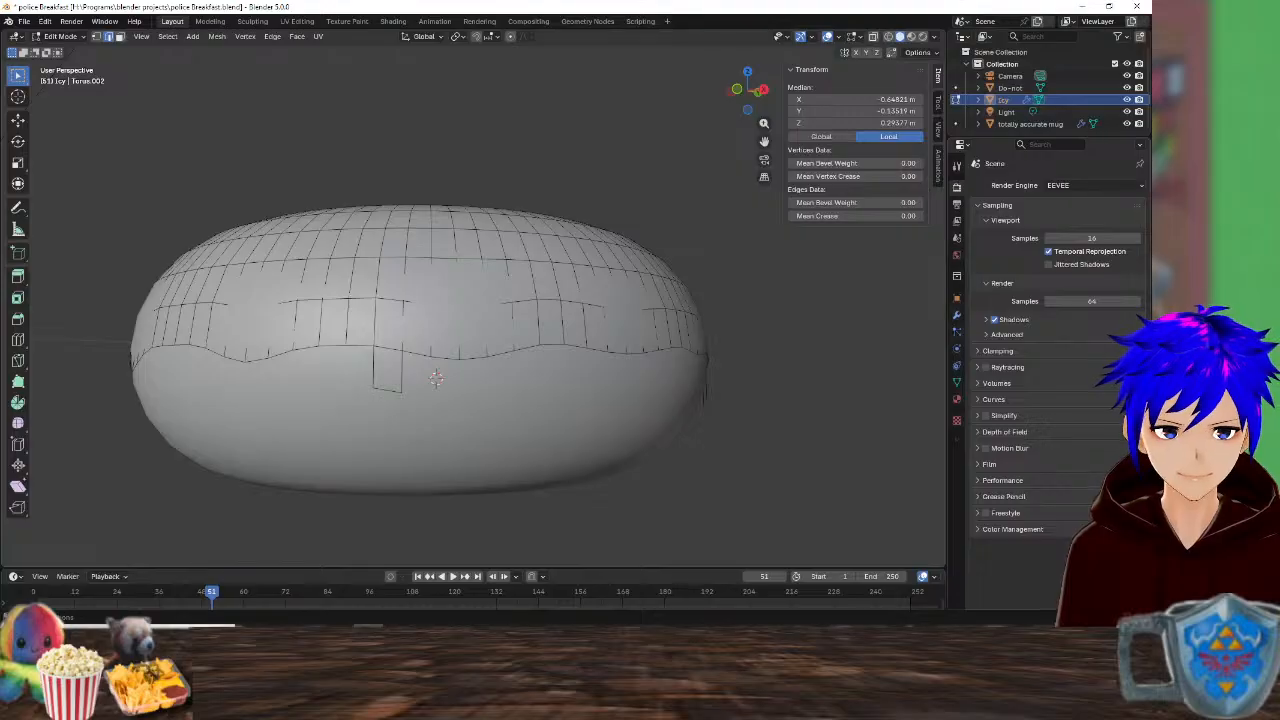
# - Turn on the viewport display of the icing's Solidify modifier and select the loop-cut edge across the front drip
pyautogui.click(956, 315)
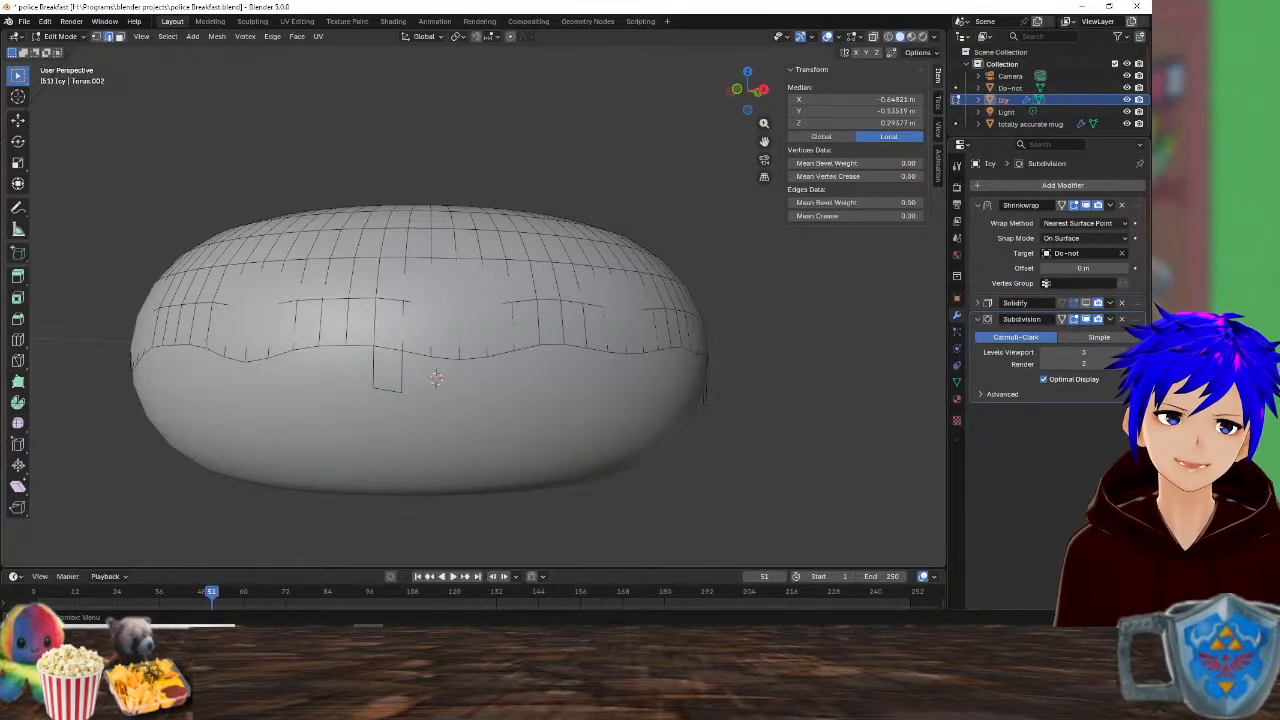
pyautogui.click(1086, 302)
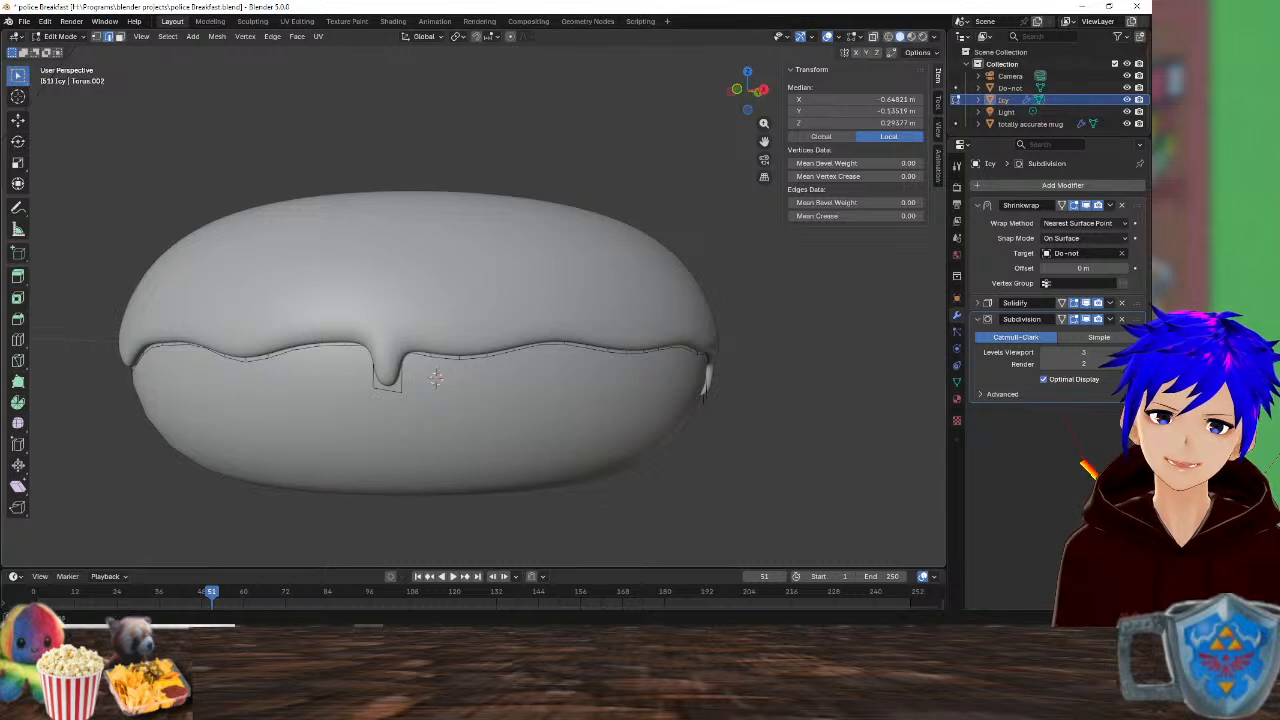
pyautogui.press('g')
pyautogui.moveTo(441, 378); pyautogui.dragTo(536, 401, button='middle')
pyautogui.scroll(4, 473, 306)
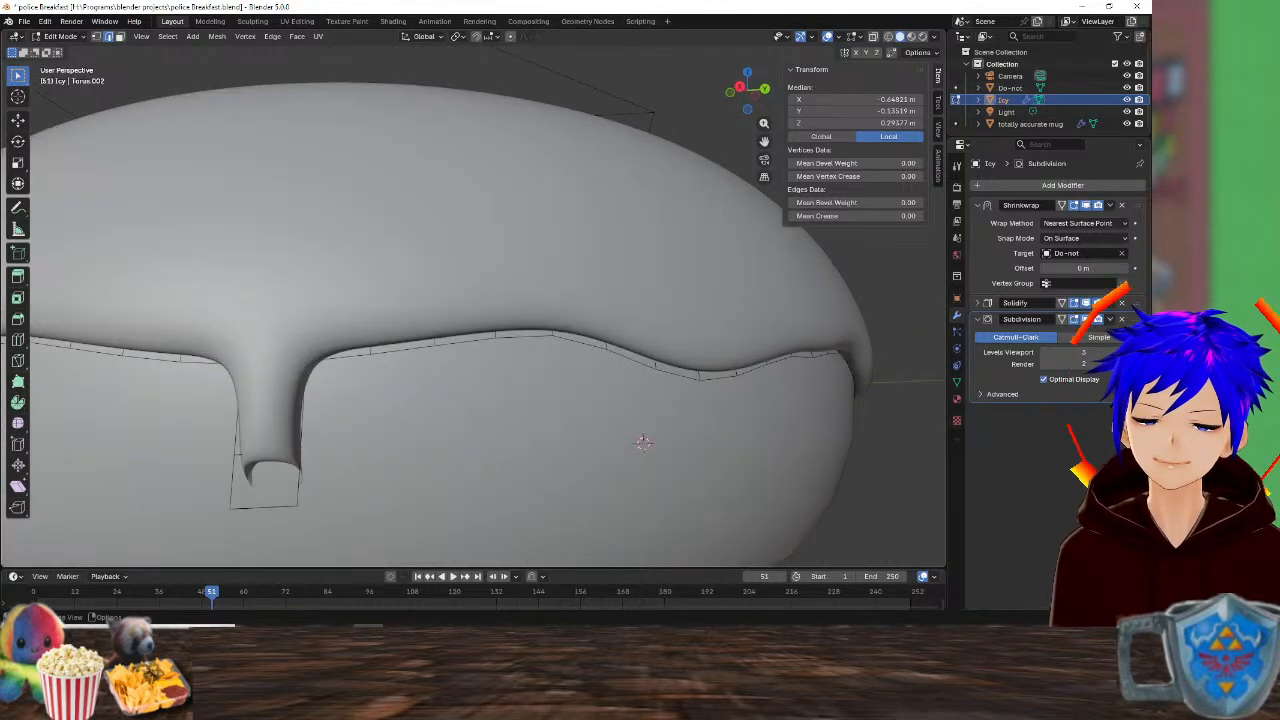
pyautogui.scroll(-2, 473, 306)
pyautogui.click(334, 404)
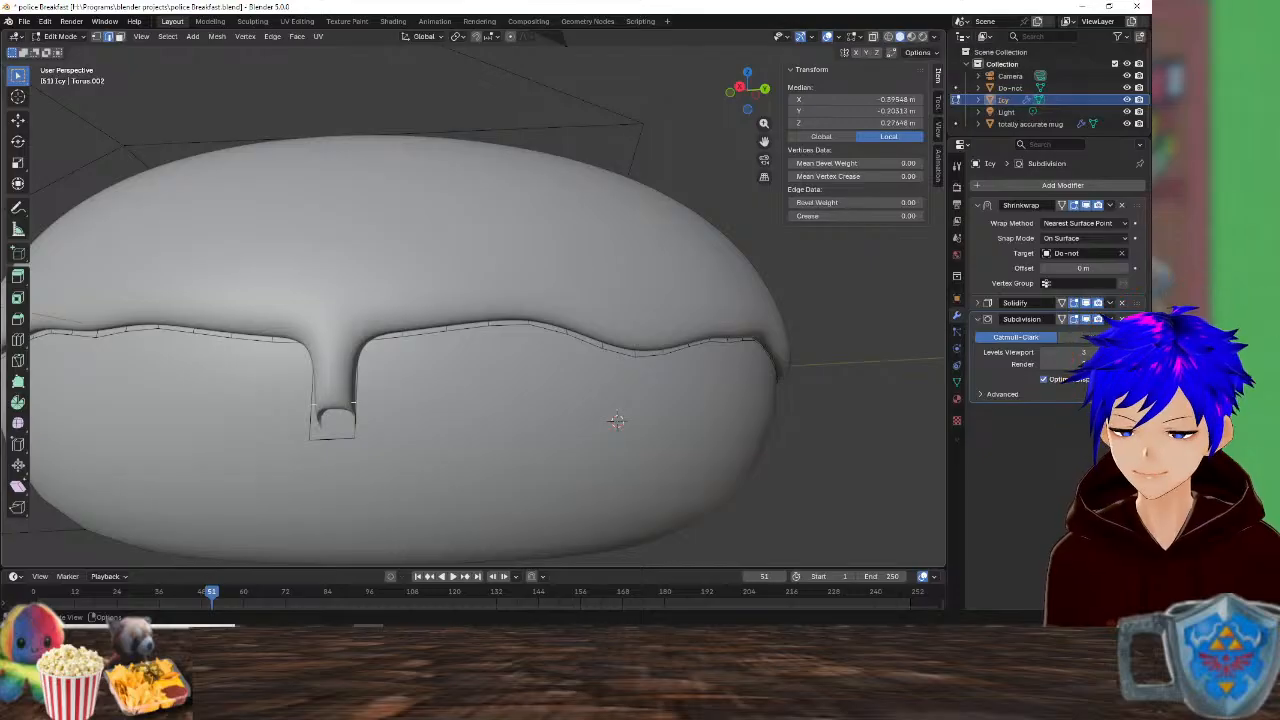
# - Try to delete the edge at the front drip's tip with the Edges delete option
pyautogui.click(333, 438)
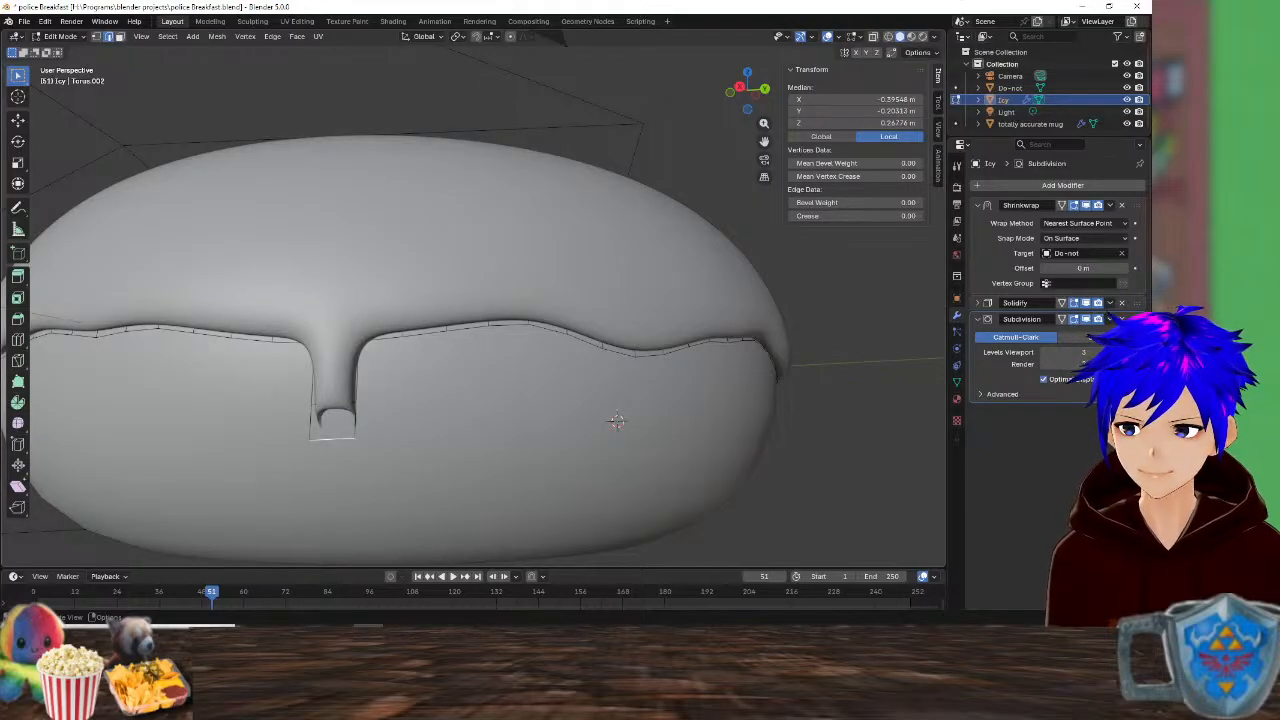
pyautogui.press('x')
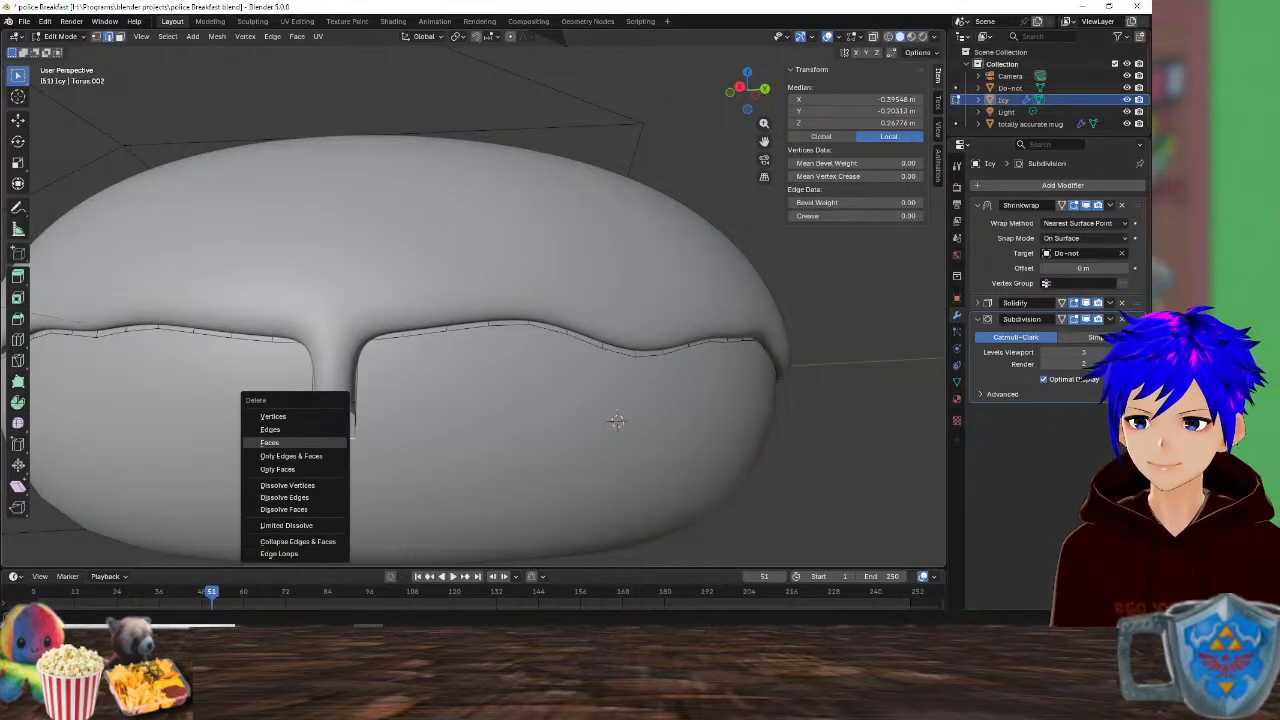
pyautogui.press('Up')
pyautogui.press('Up')
pyautogui.press('Down')
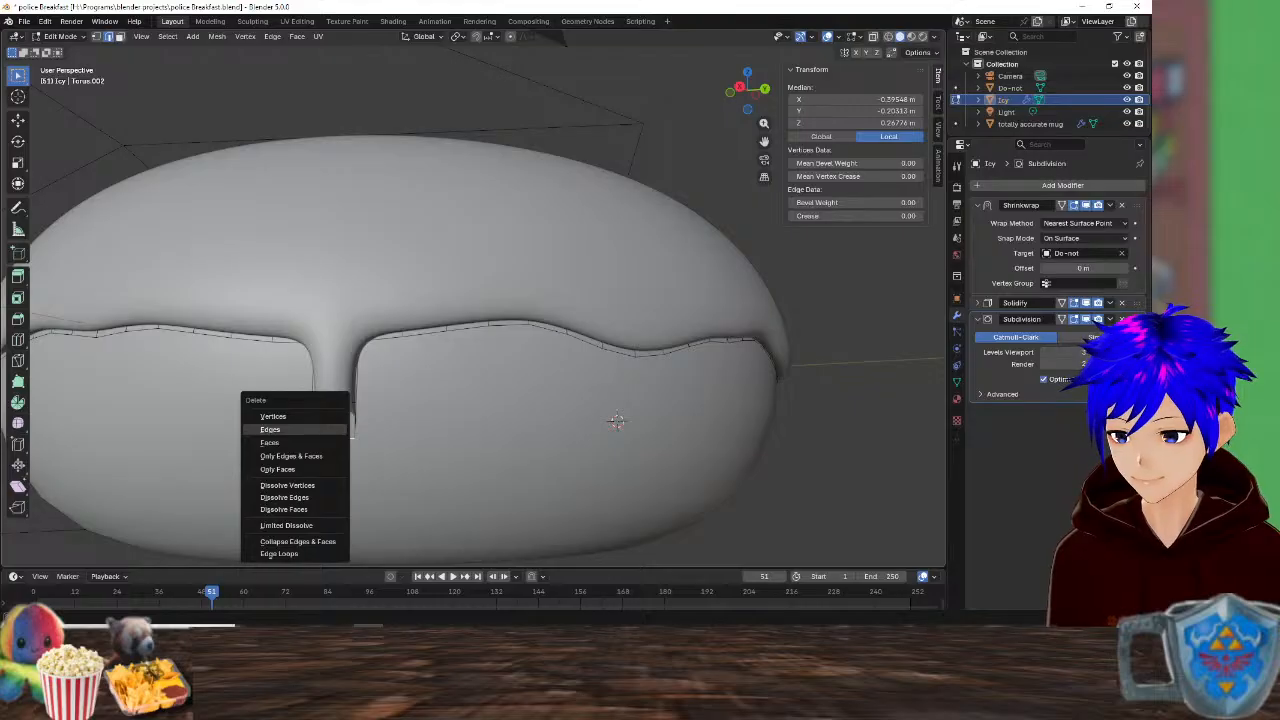
pyautogui.press('Return')
pyautogui.hotkey('ctrl', 'z')
pyautogui.press('x')
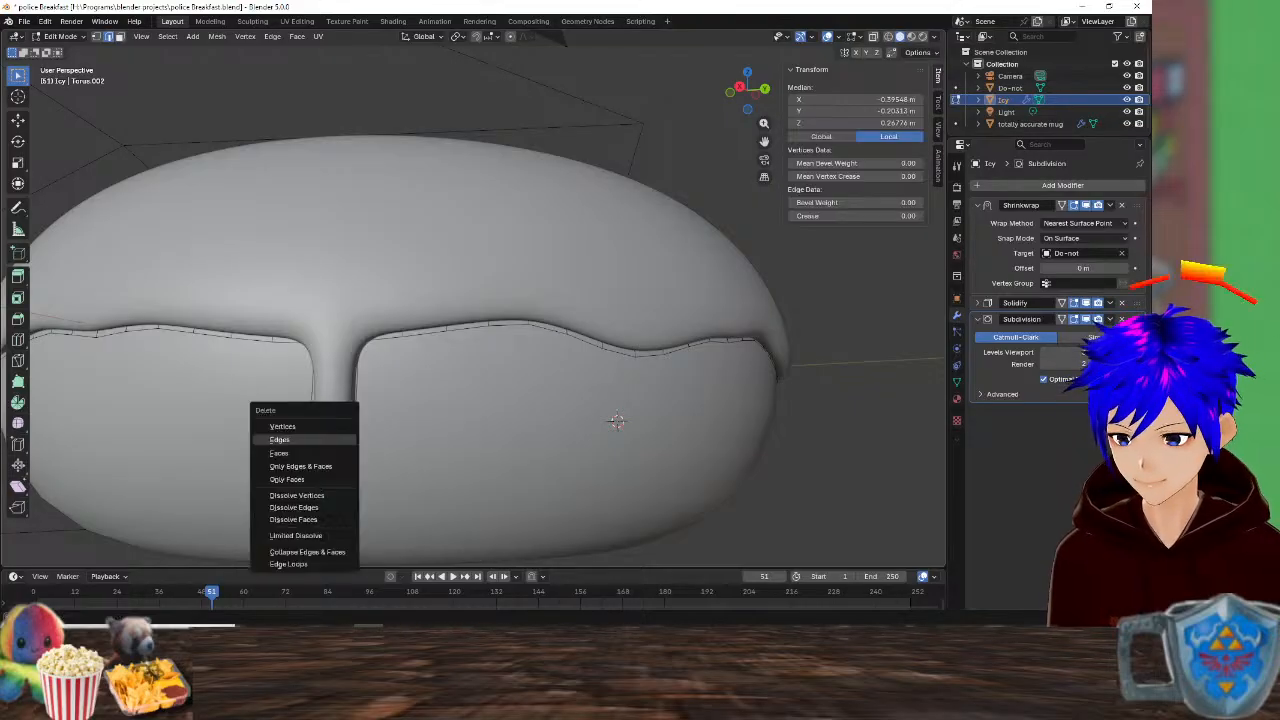
pyautogui.press('Return')
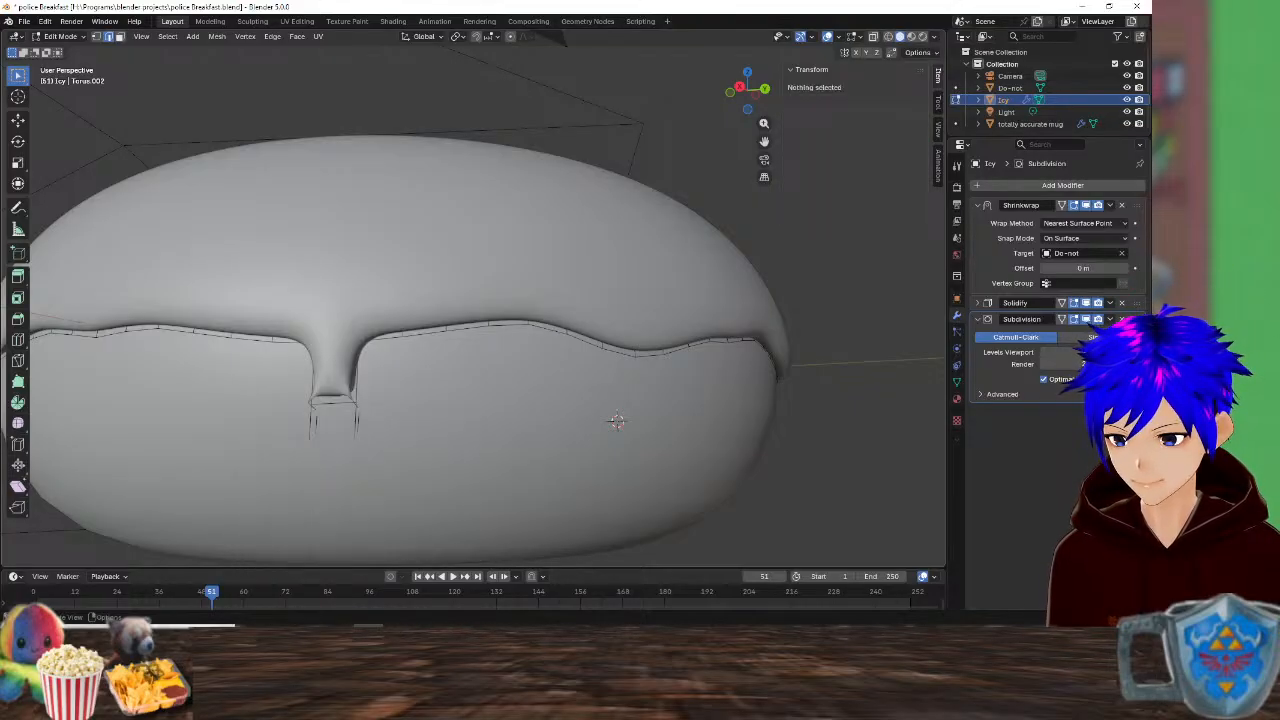
# - Try to remove the leftover vertical edges hanging below the front drip
pyautogui.click(333, 403)
pyautogui.scroll(2, 473, 300)
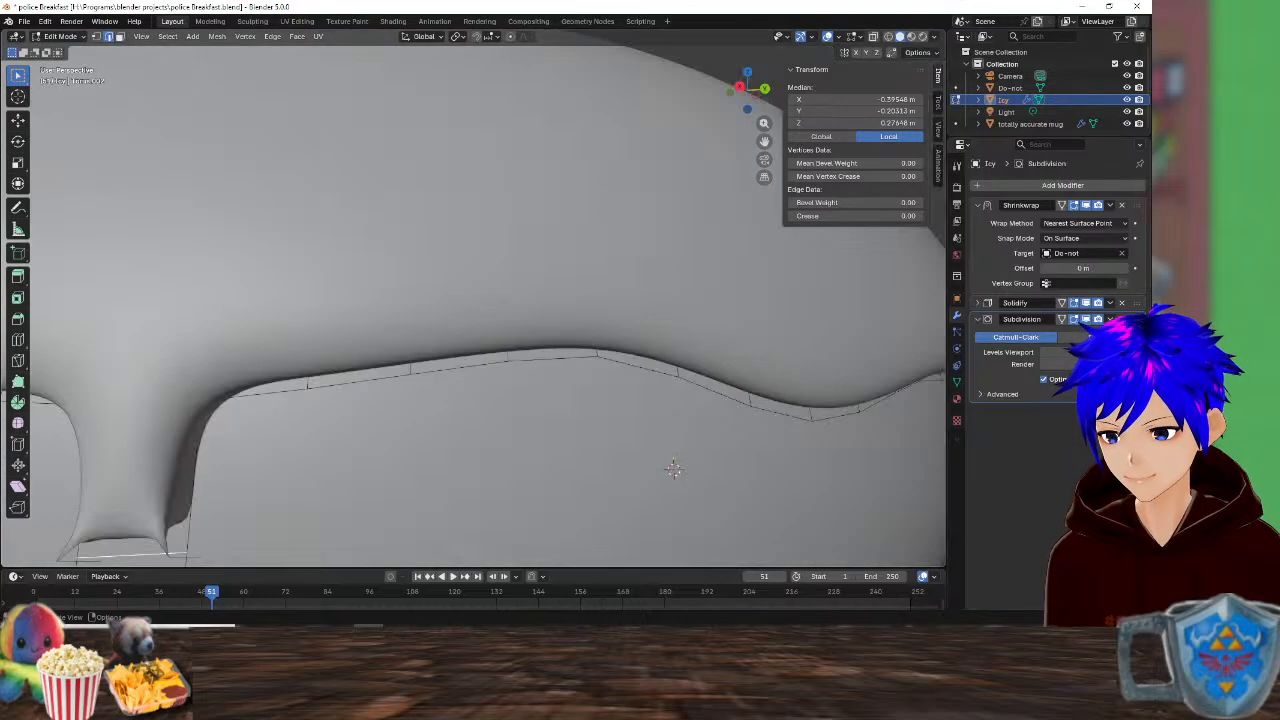
pyautogui.scroll(-2, 473, 300)
pyautogui.moveTo(616, 421); pyautogui.dragTo(663, 416, button='middle')
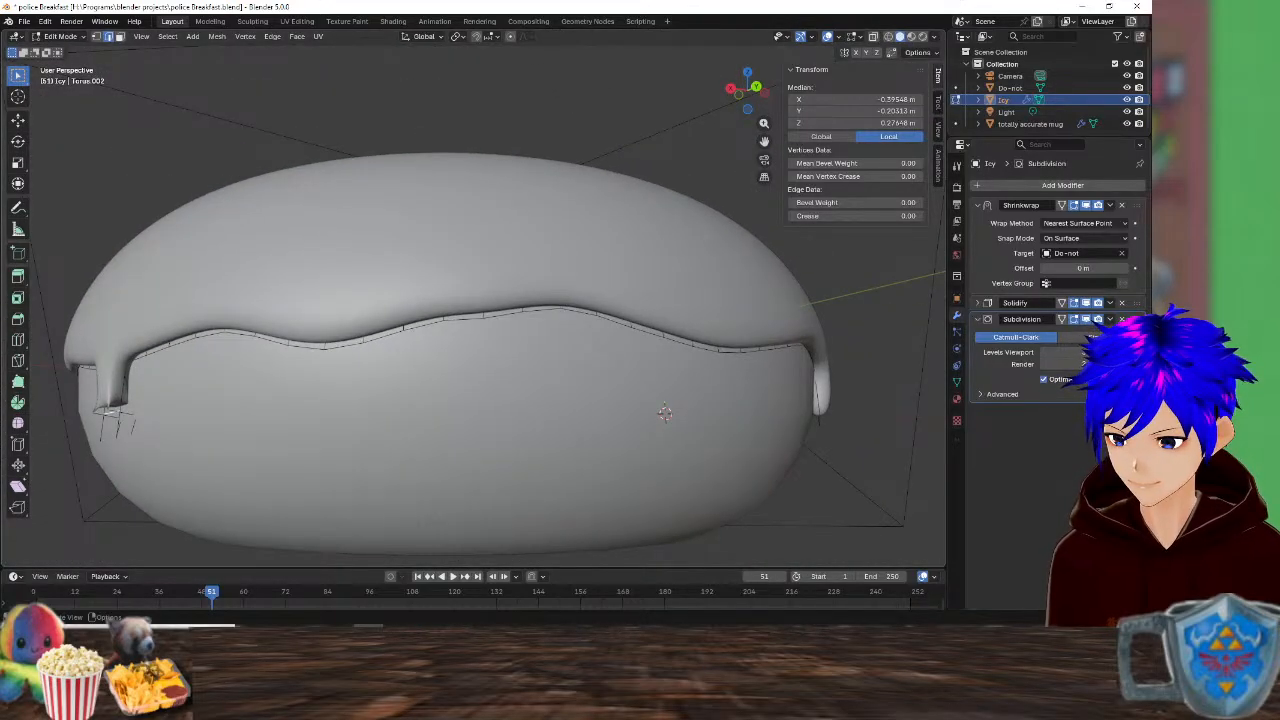
pyautogui.moveTo(168, 420); pyautogui.dragTo(87, 446)
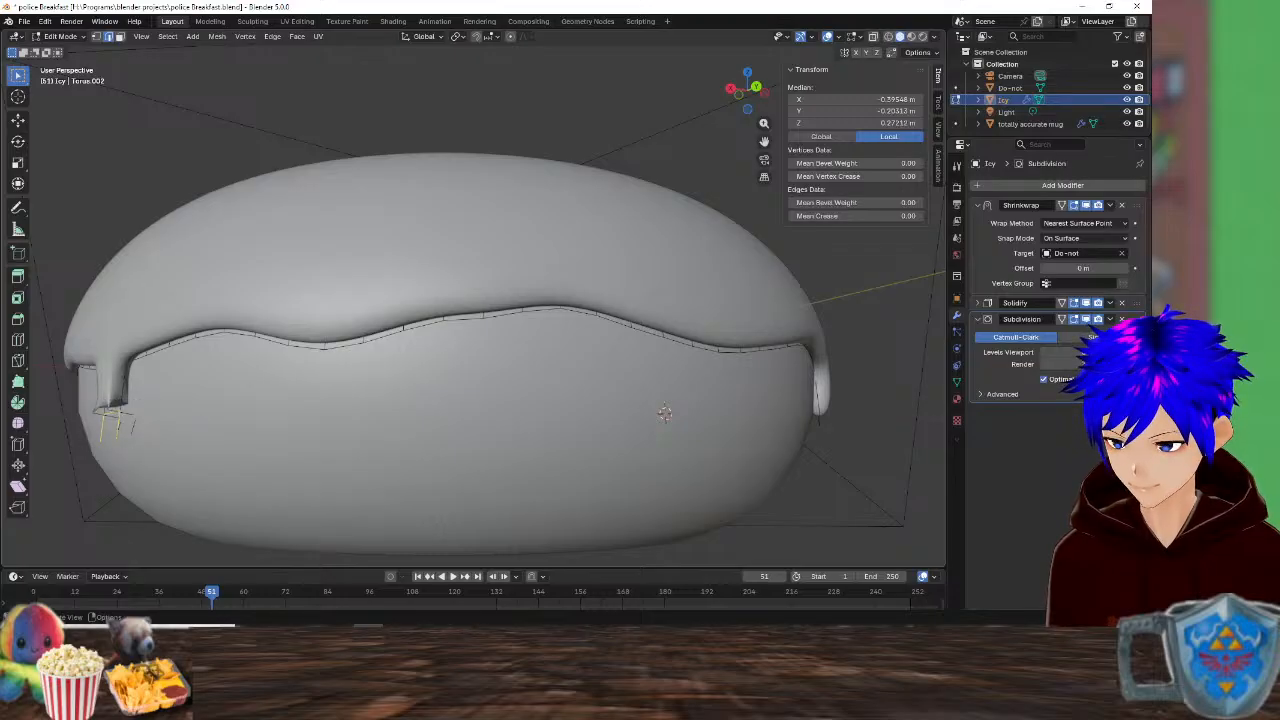
pyautogui.press('x')
pyautogui.click(100, 451)
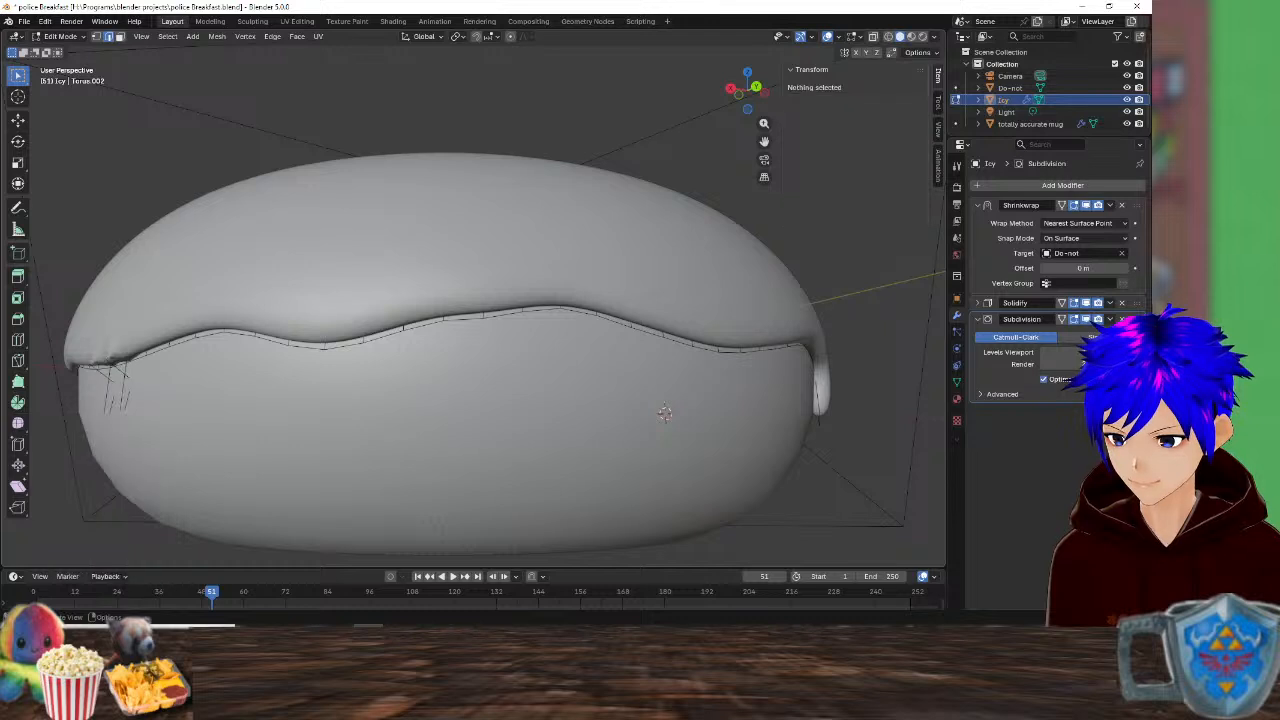
# - Undo the edge deletions on the front drip and the preceding changes back to Object Mode
pyautogui.hotkey('ctrl', 'z')
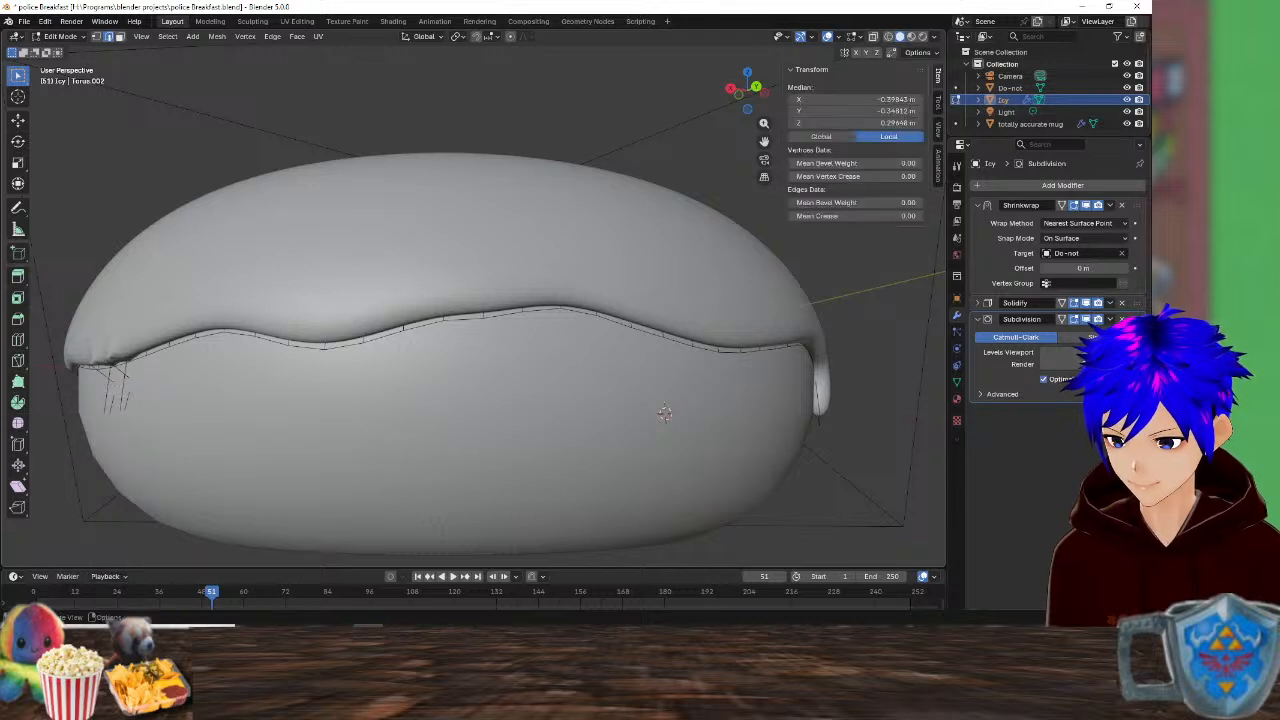
pyautogui.hotkey('ctrl', 'z')
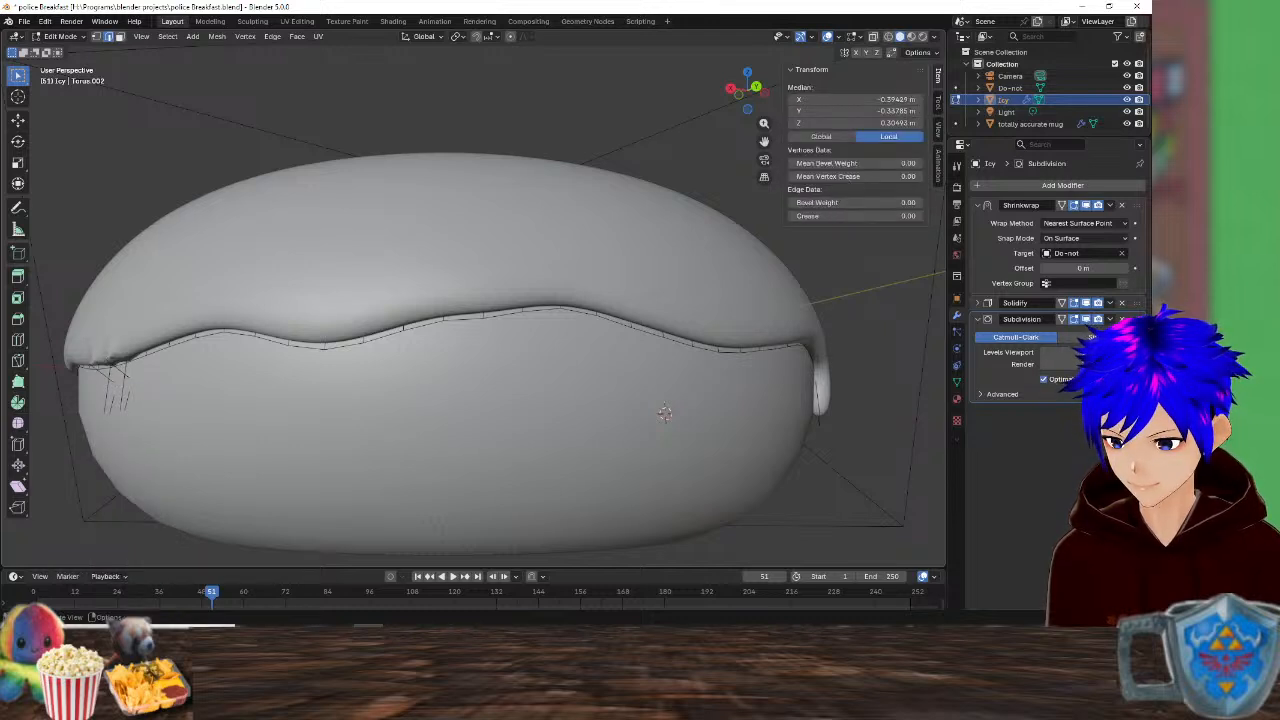
pyautogui.scroll(3, 473, 308)
pyautogui.scroll(-3, 473, 308)
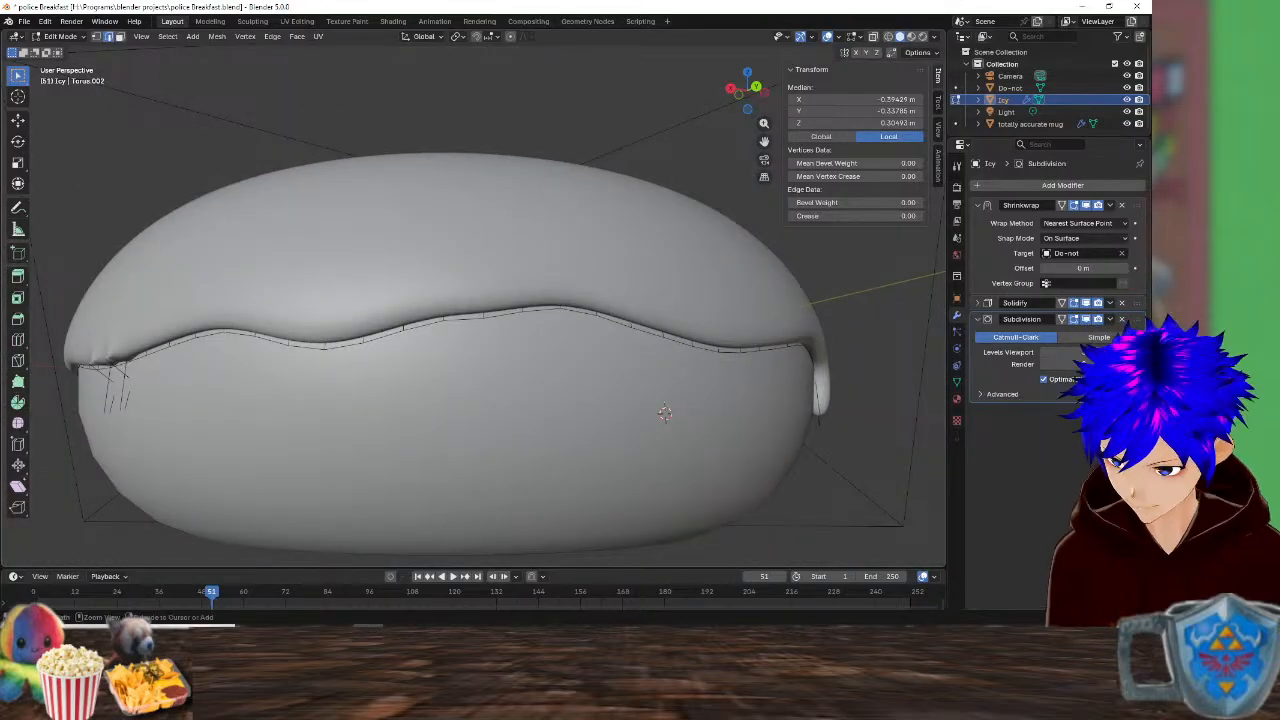
pyautogui.hotkey('ctrl', 'z')
pyautogui.hotkey('ctrl', 'z')
pyautogui.hotkey('ctrl', 'z')
pyautogui.hotkey('ctrl', 'z')
pyautogui.hotkey('ctrl', 'z')
pyautogui.hotkey('ctrl', 'z')
pyautogui.hotkey('ctrl', 'z')
pyautogui.hotkey('ctrl', 'z')
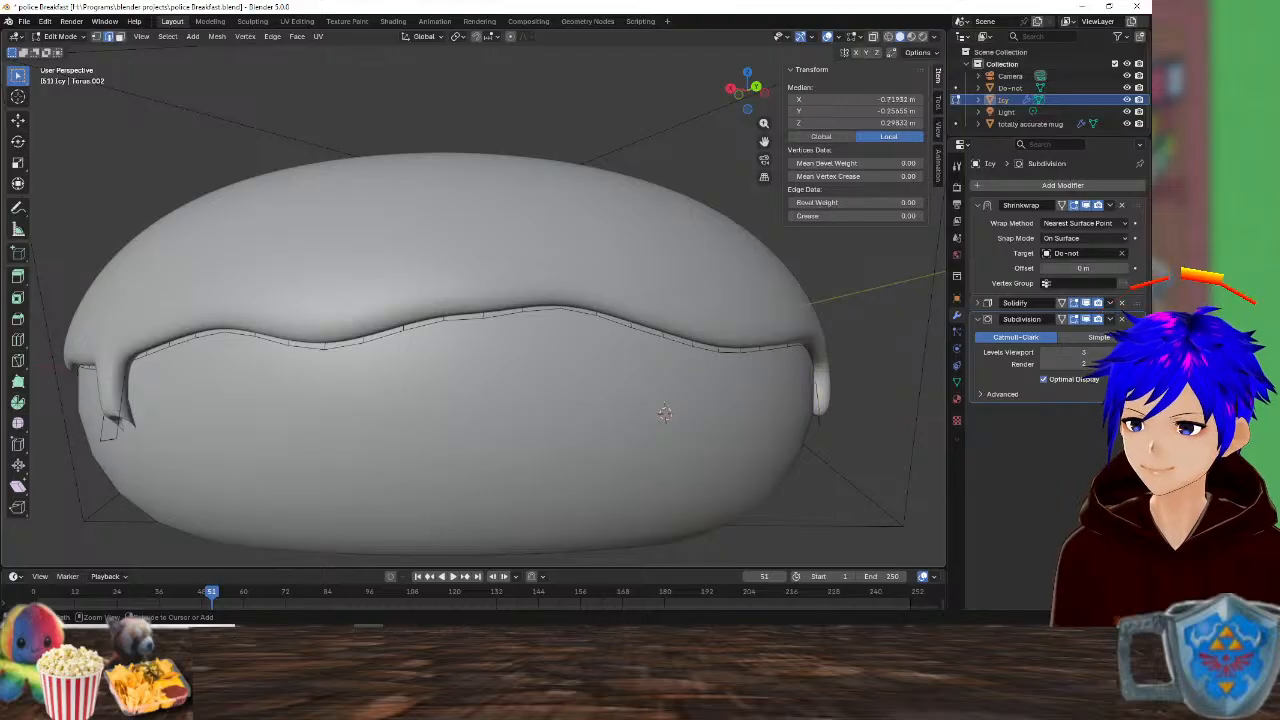
pyautogui.hotkey('ctrl', 'z')
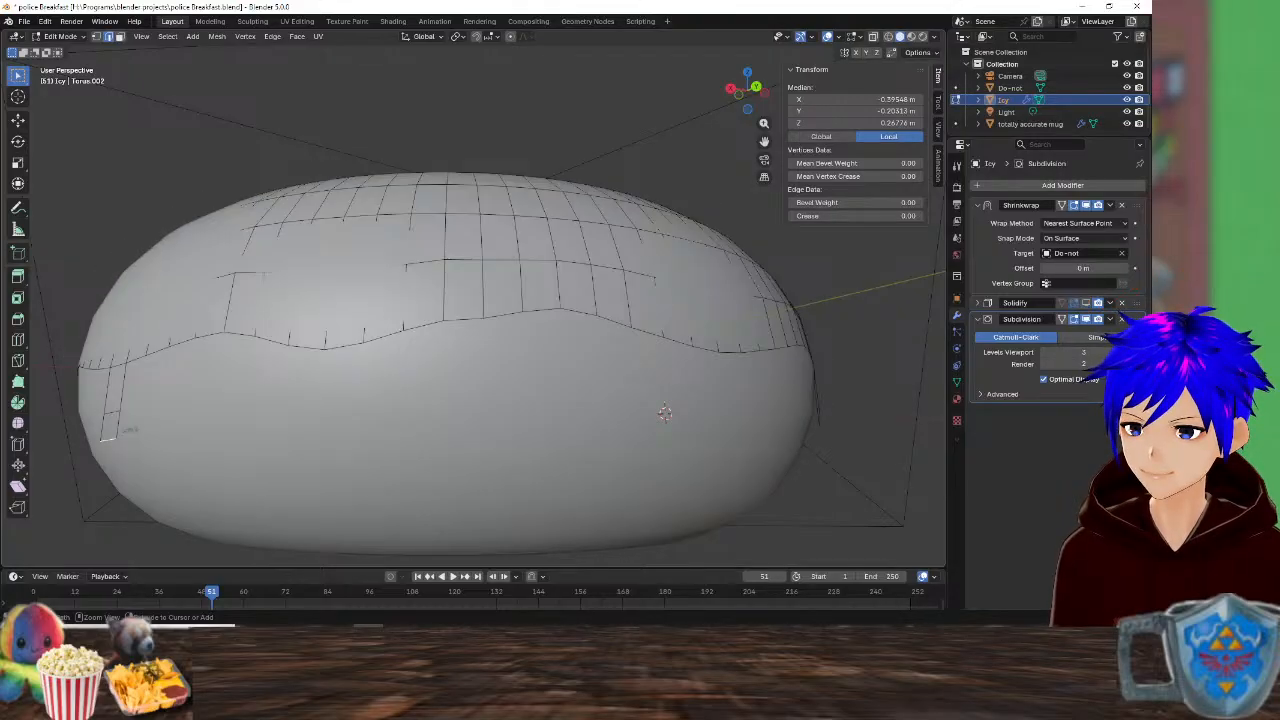
pyautogui.hotkey('ctrl', 'z')
pyautogui.hotkey('ctrl', 'z')
pyautogui.hotkey('ctrl', 'z')
pyautogui.hotkey('ctrl', 'z')
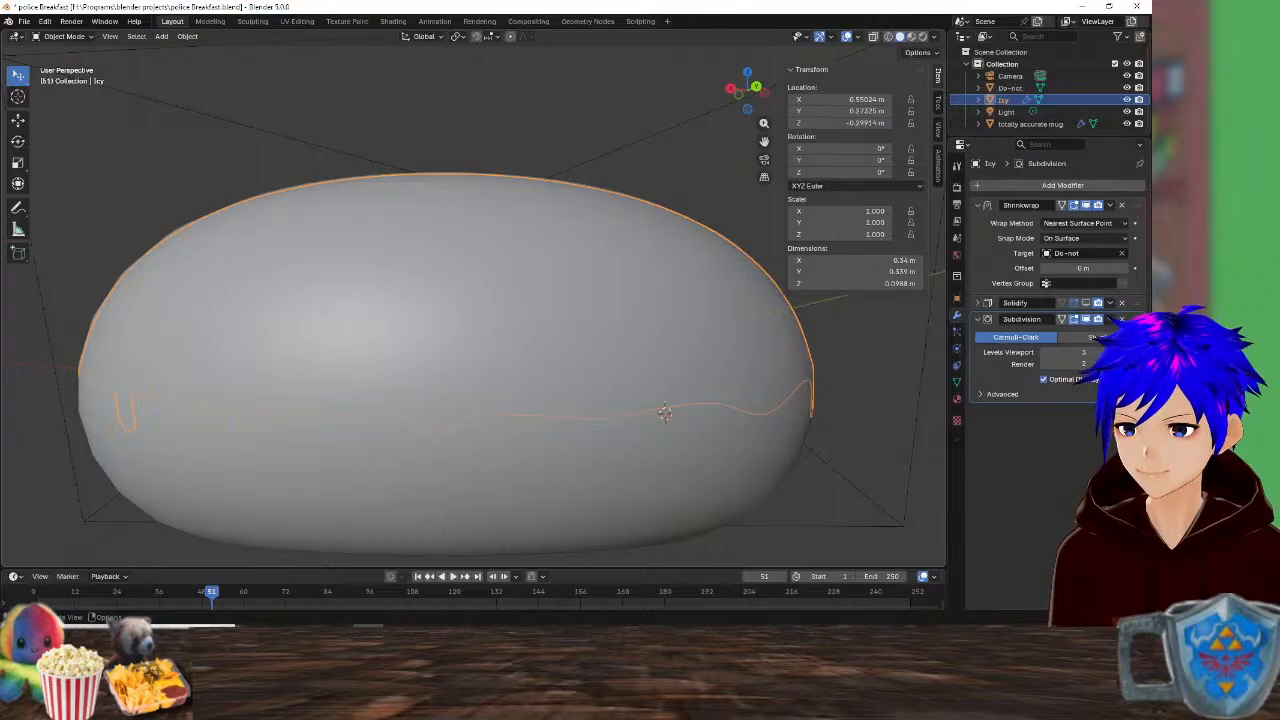
# - Turn on the viewport display of the icing's Solidify modifier and inspect the drips around the donut
pyautogui.moveTo(665, 413); pyautogui.dragTo(481, 451, button='middle')
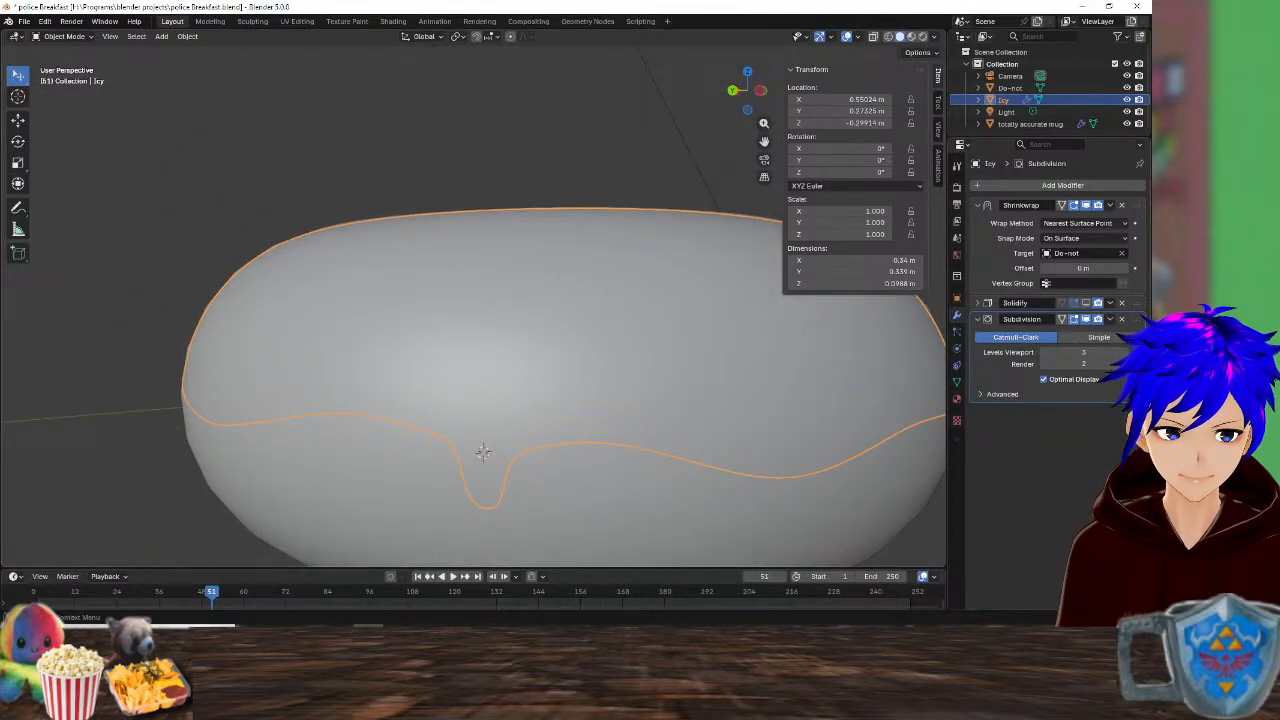
pyautogui.click(1086, 303)
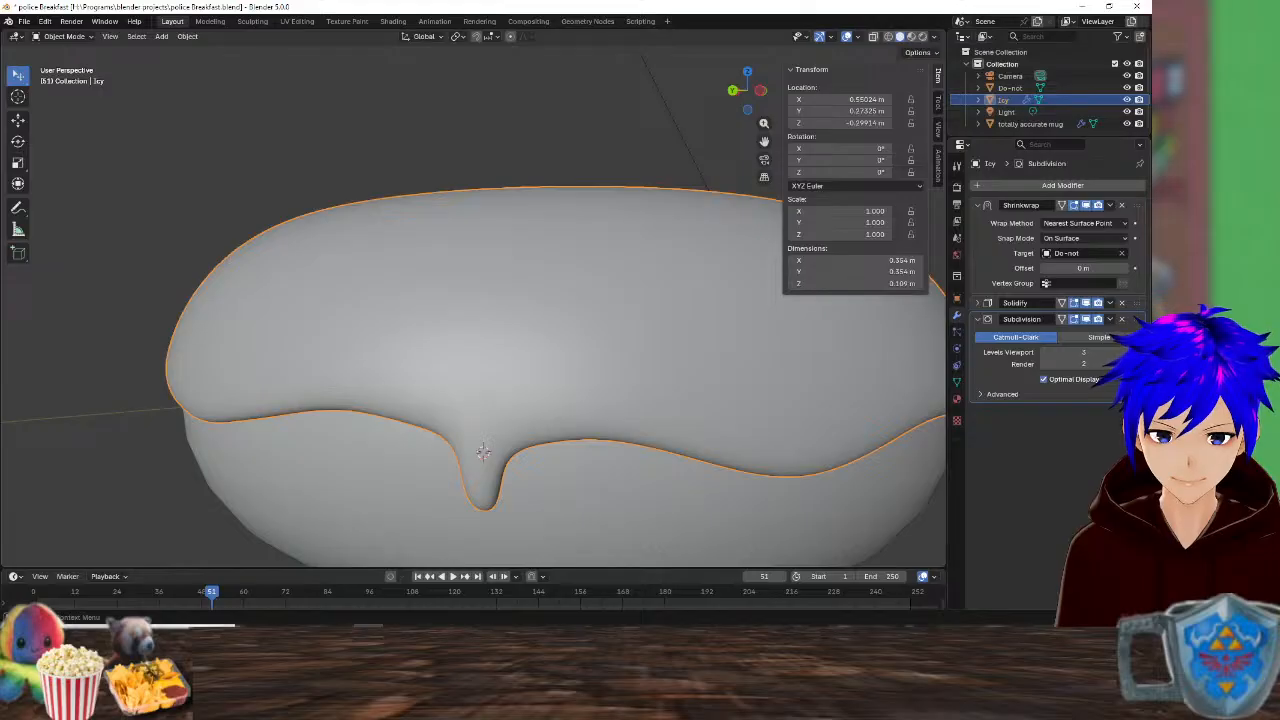
pyautogui.moveTo(483, 452); pyautogui.dragTo(573, 408, button='middle')
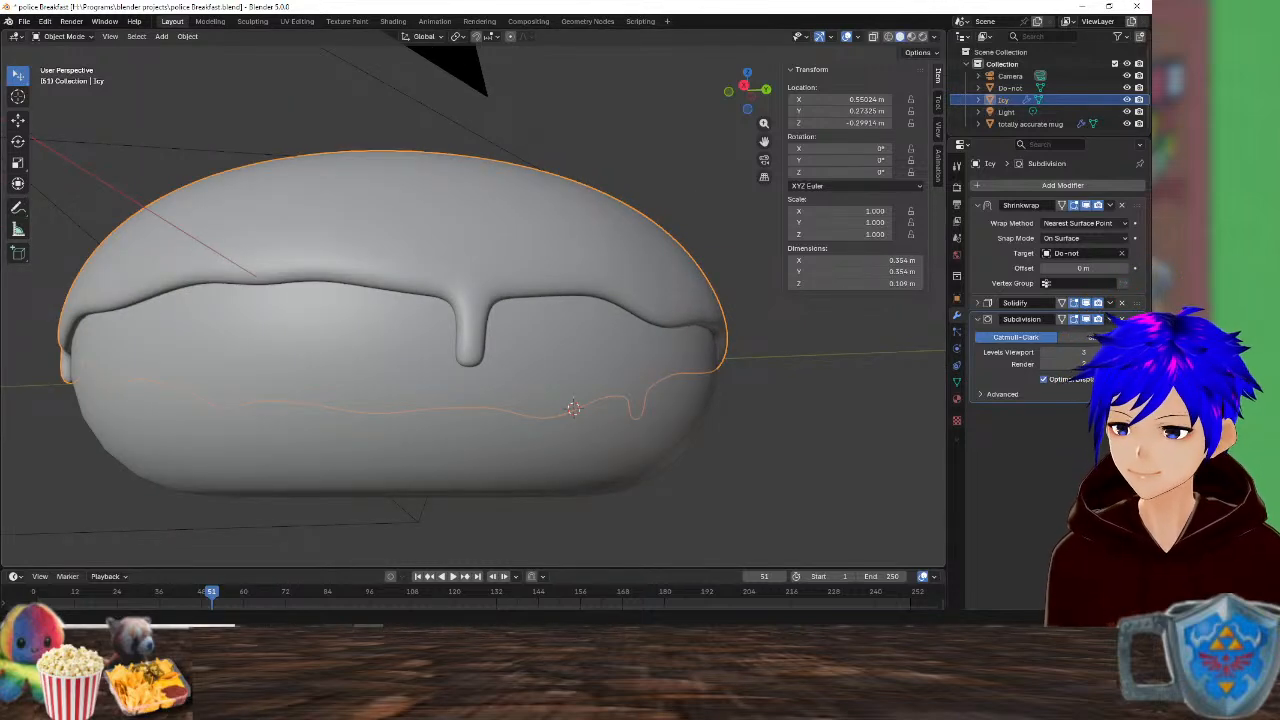
# - Switch to the donut tutorial video, watch how the extruded drip tips are moved, and return to Blender
pyautogui.moveTo(338, 628)
pyautogui.click(404, 582)
pyautogui.press('space')
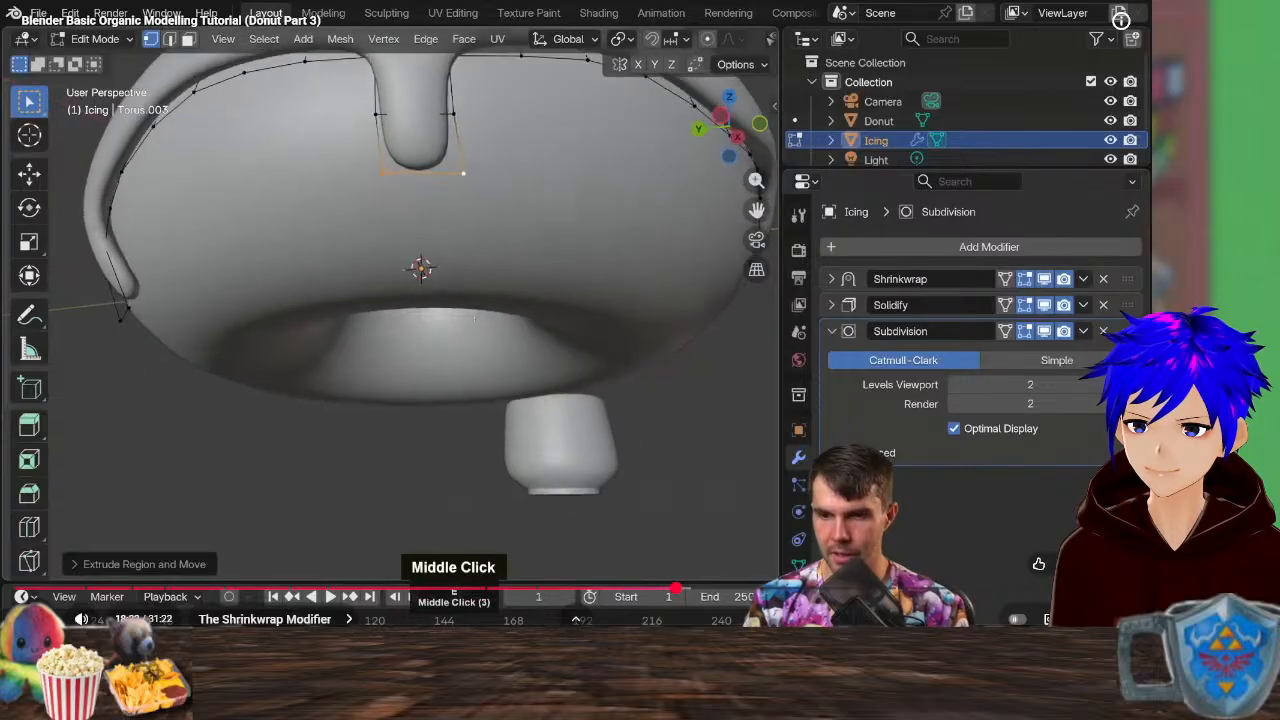
pyautogui.press('space')
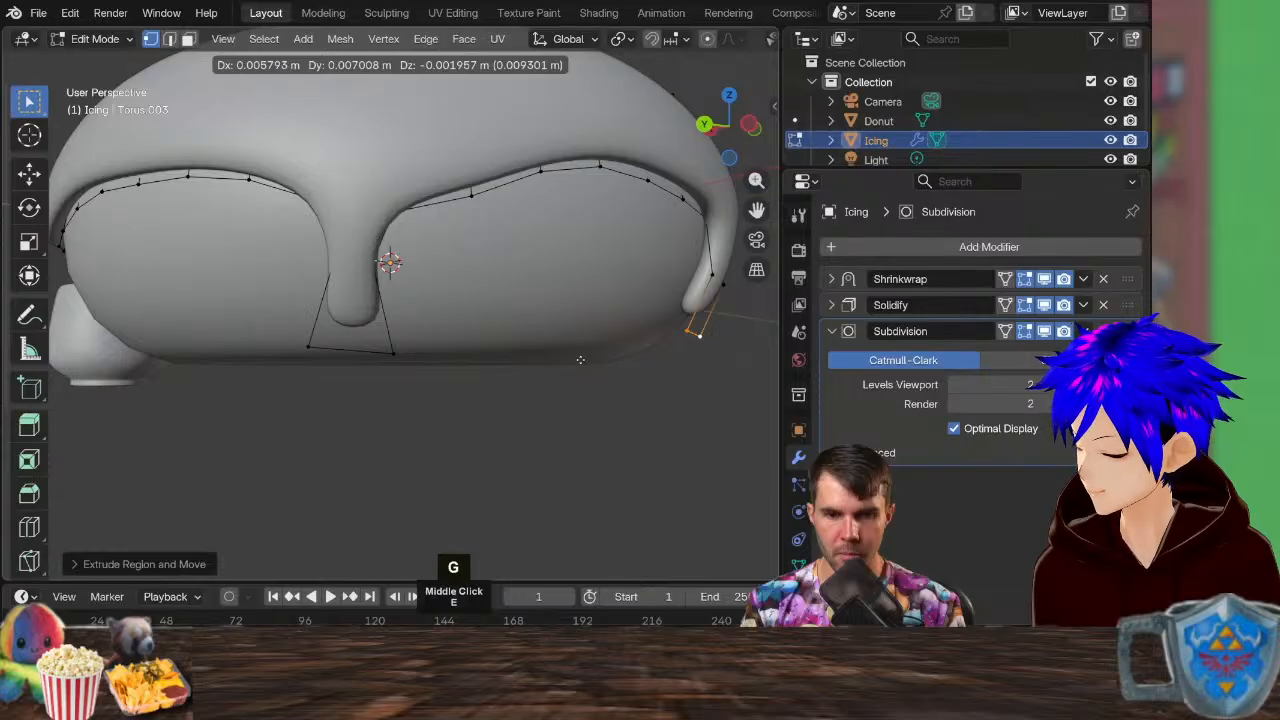
pyautogui.hotkey('alt', 'Tab')
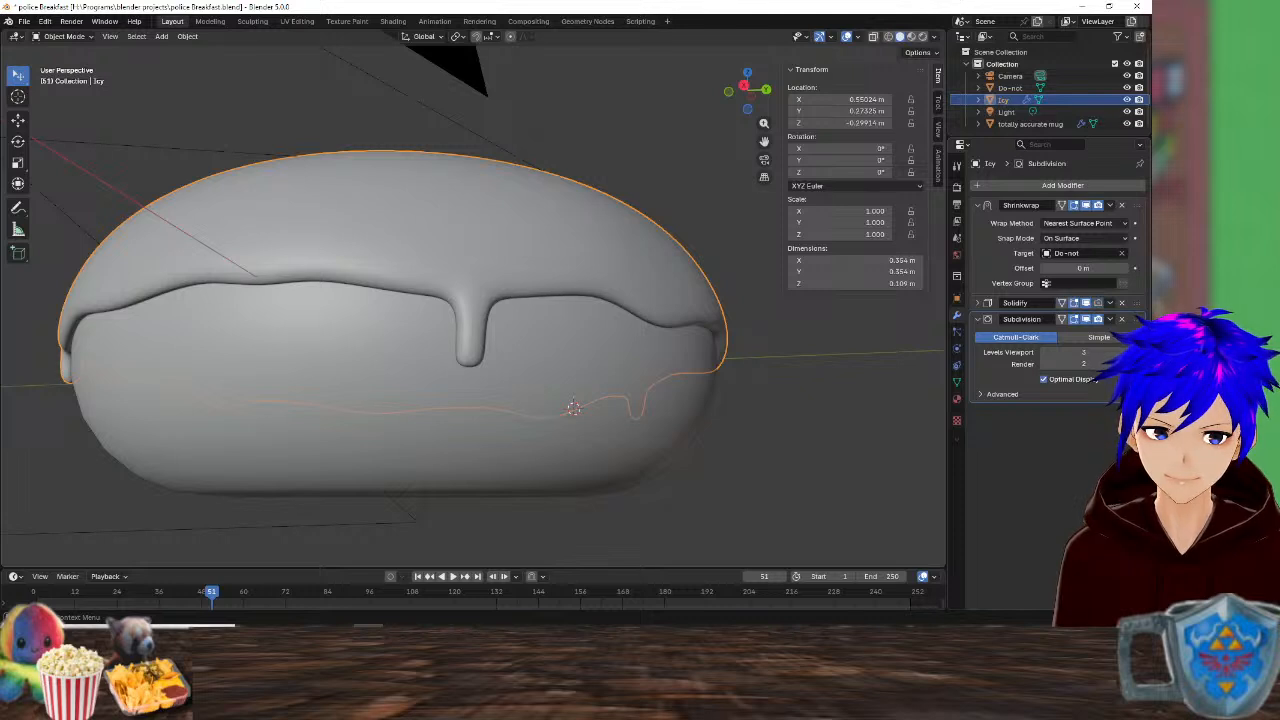
# - Turn off the Solidify modifier's viewport display and edit the icing in vertex select mode with nothing selected
pyautogui.click(1086, 302)
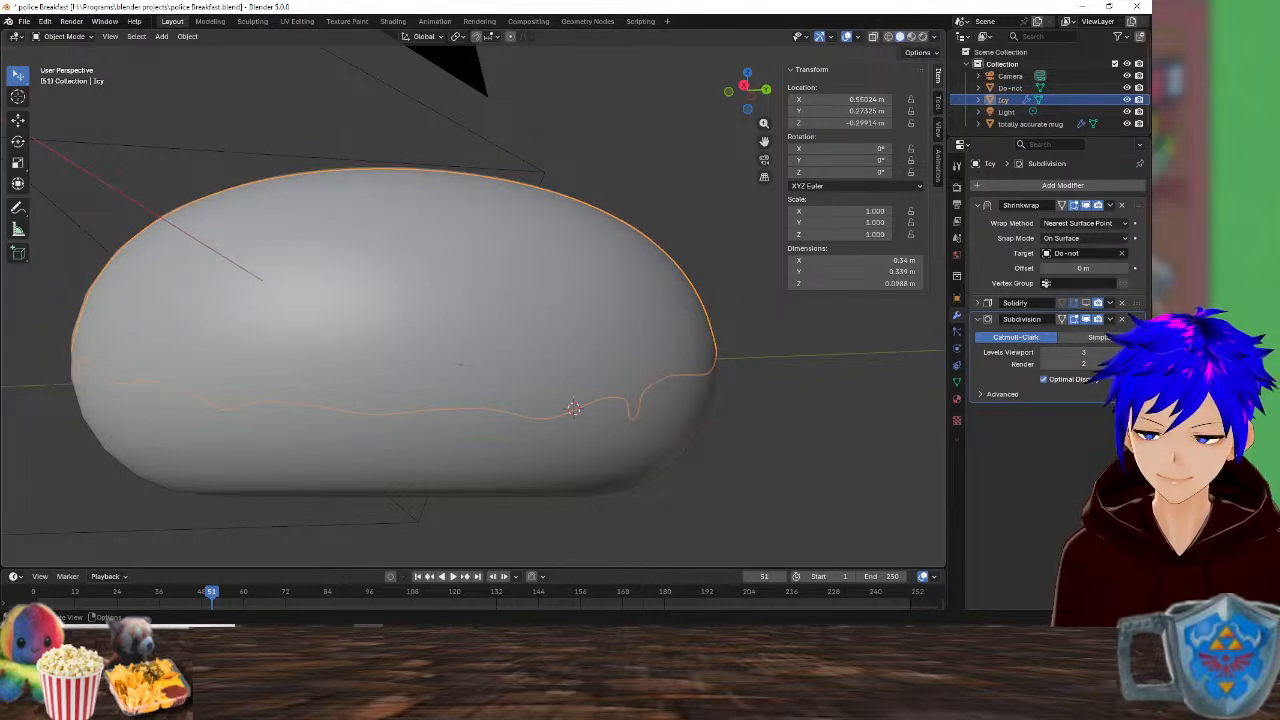
pyautogui.click(63, 36)
pyautogui.click(60, 63)
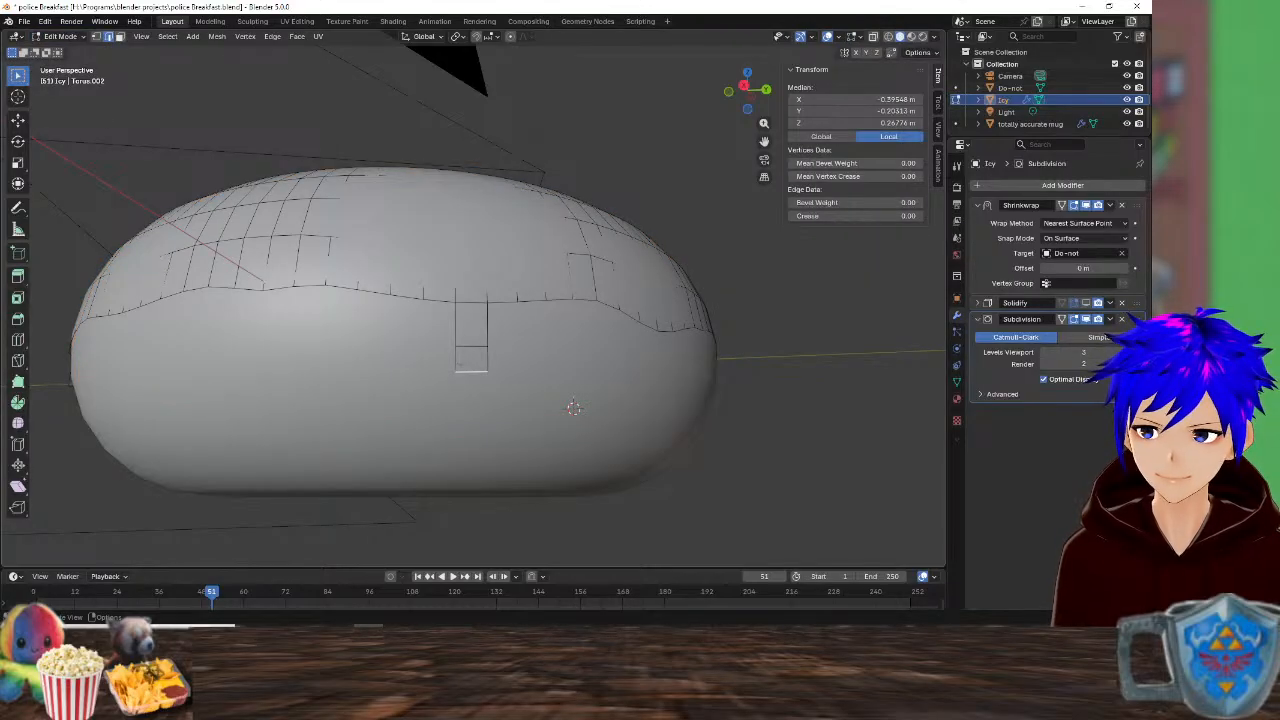
pyautogui.press('1')
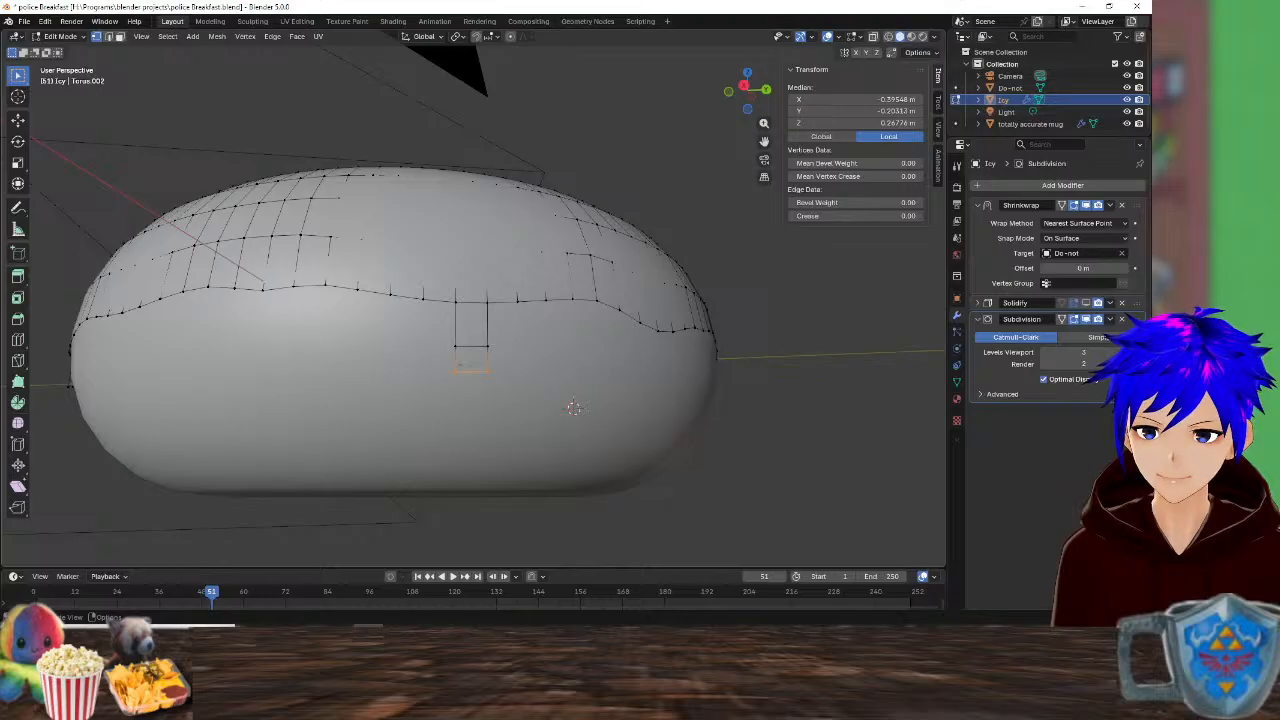
pyautogui.hotkey('alt', 'a')
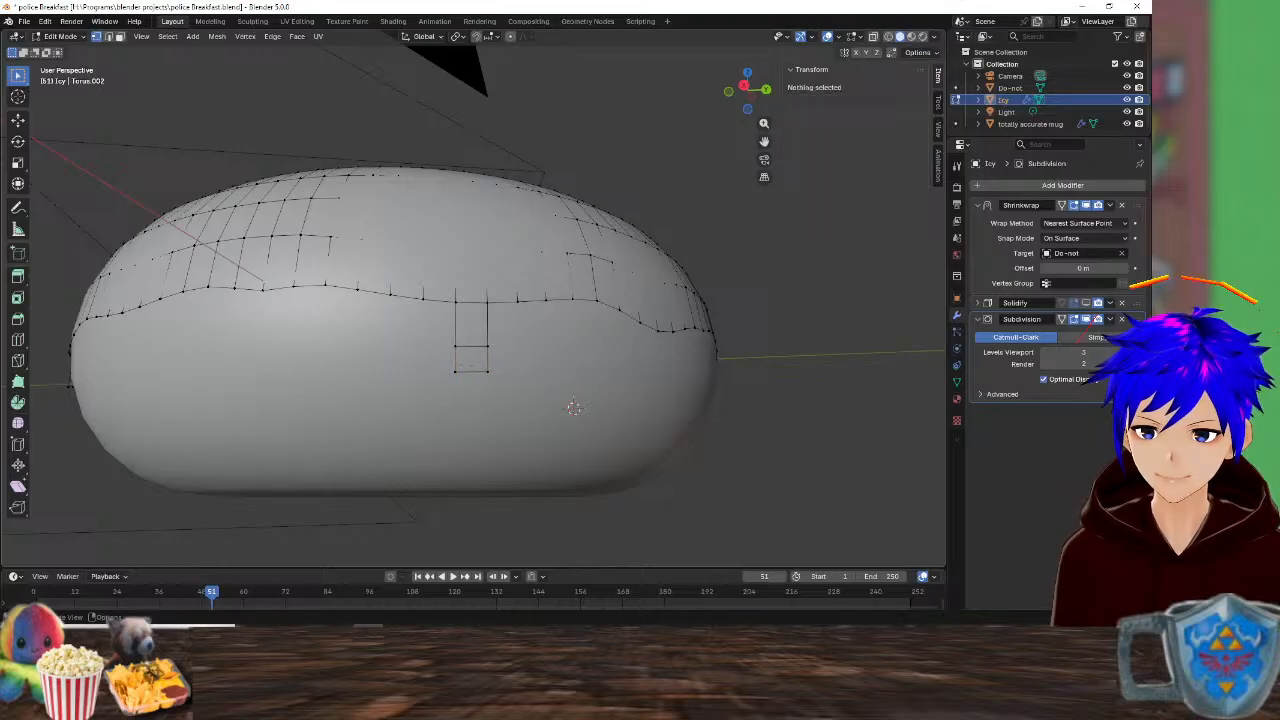
# - Move the lower-right vertex of the front drip's tip outward by about 0.0016 m
pyautogui.click(487, 371)
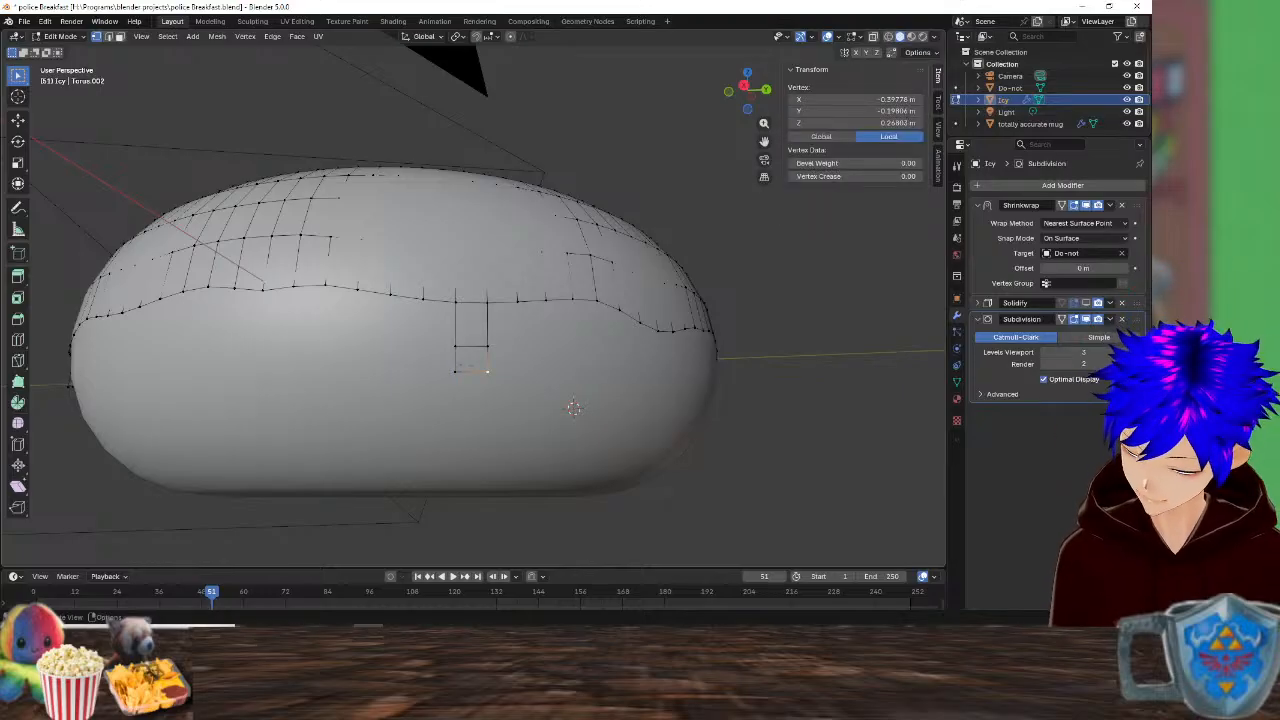
pyautogui.press('g')
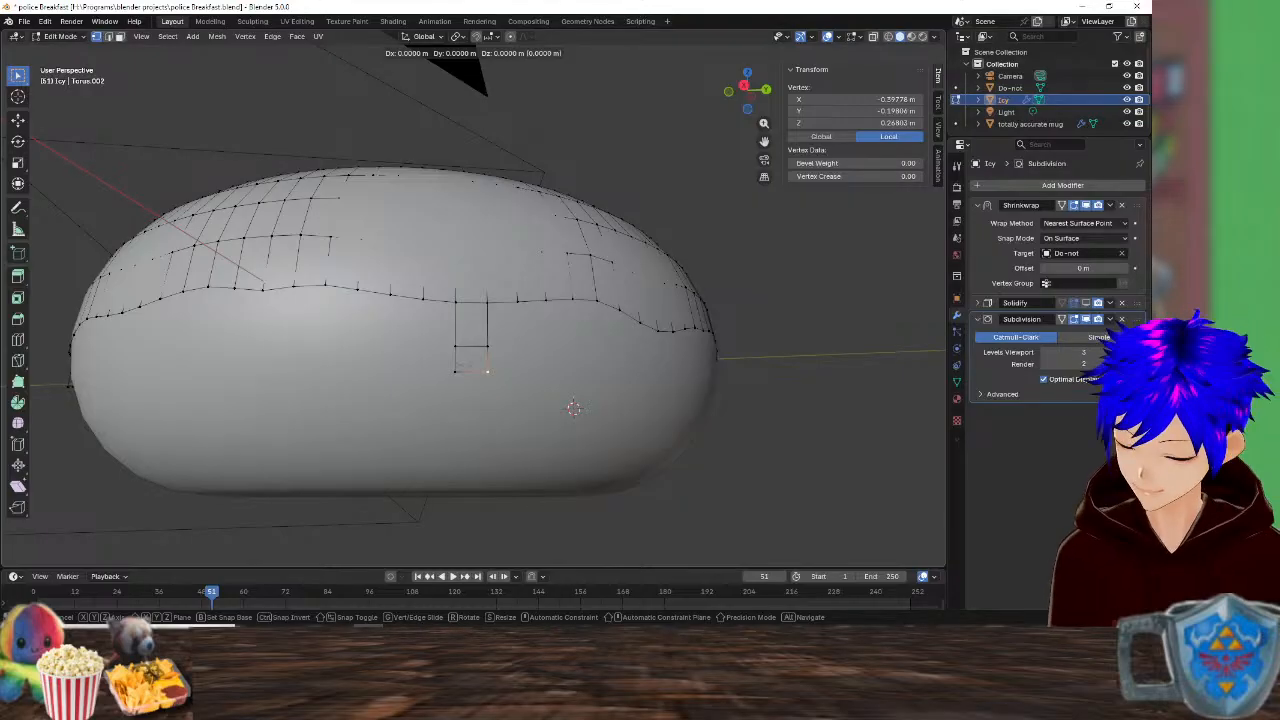
pyautogui.press('Return')
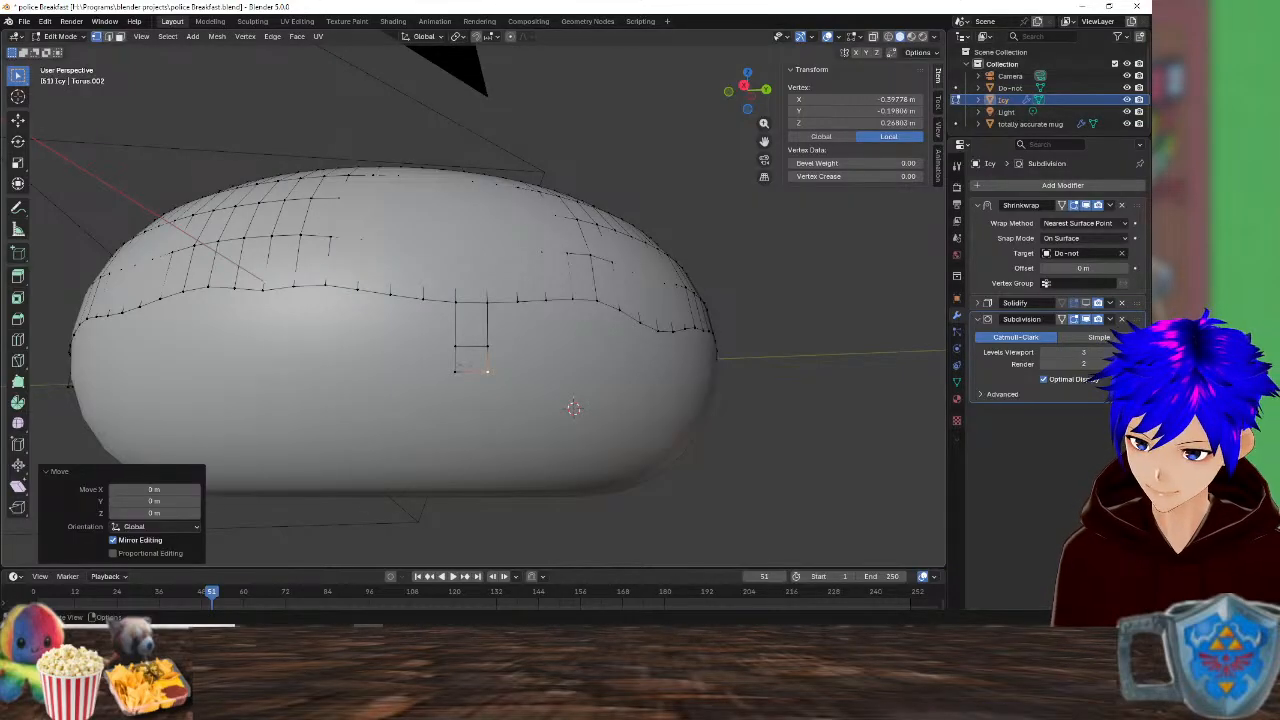
pyautogui.press('g')
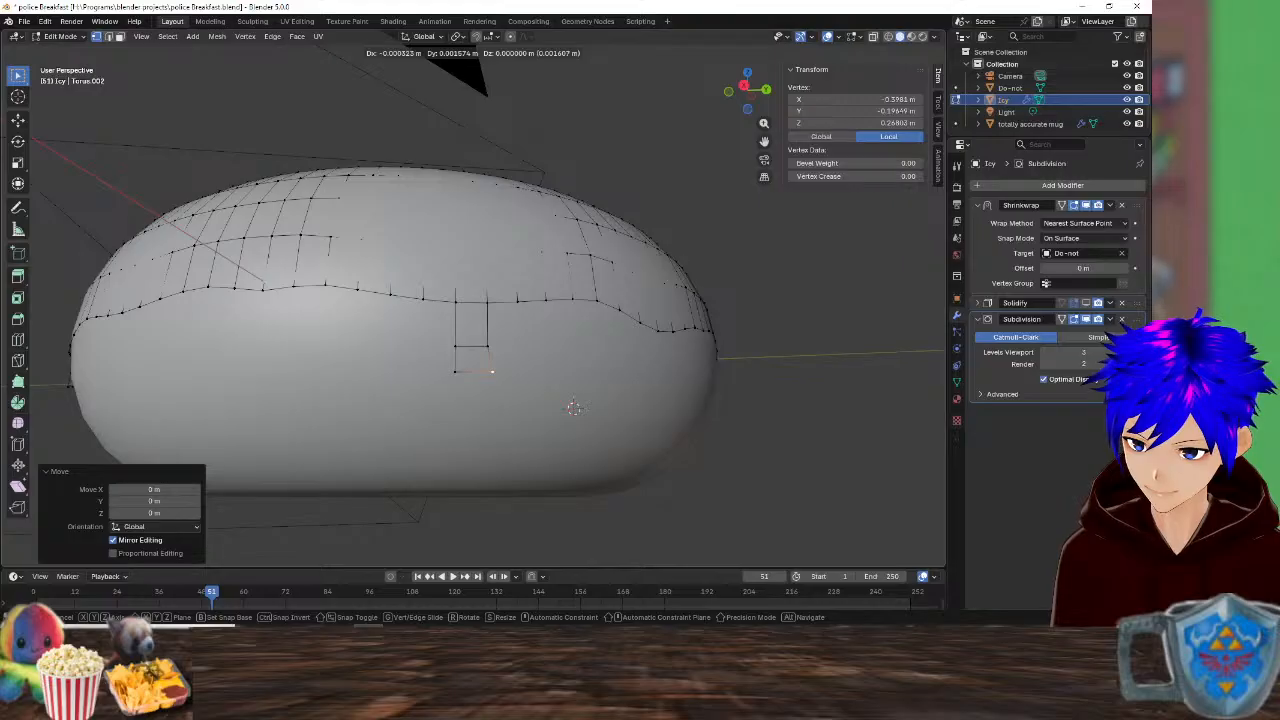
pyautogui.press('Return')
# - Move the drip tip's lower-right vertex about -0.0086 m along the global X axis
pyautogui.moveTo(573, 408); pyautogui.dragTo(548, 390, button='middle')
pyautogui.press('g')
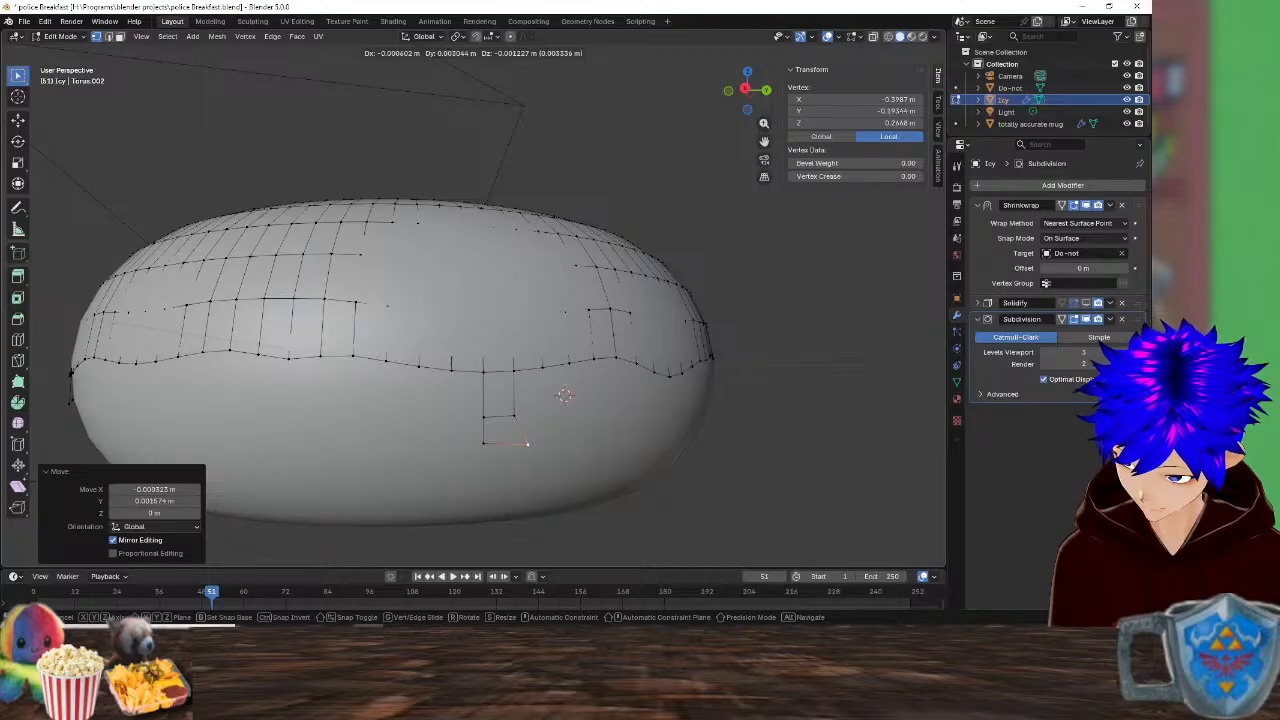
pyautogui.press('x')
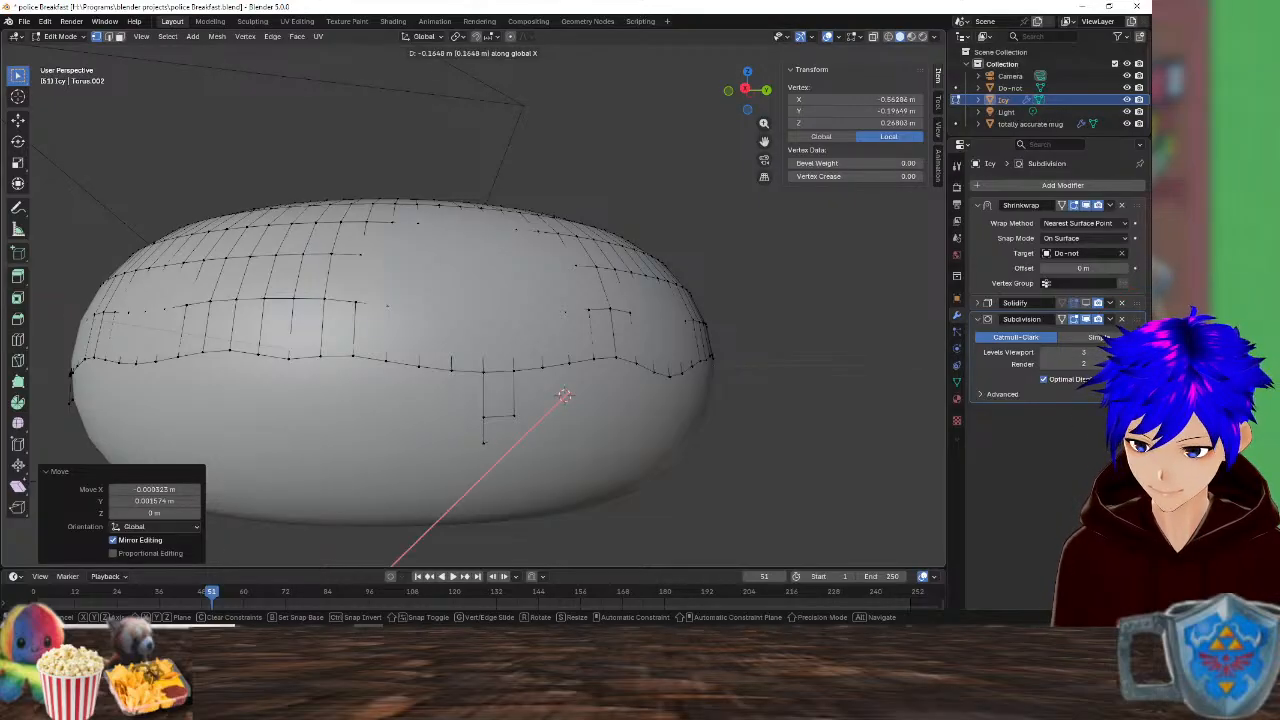
pyautogui.click(518, 440)
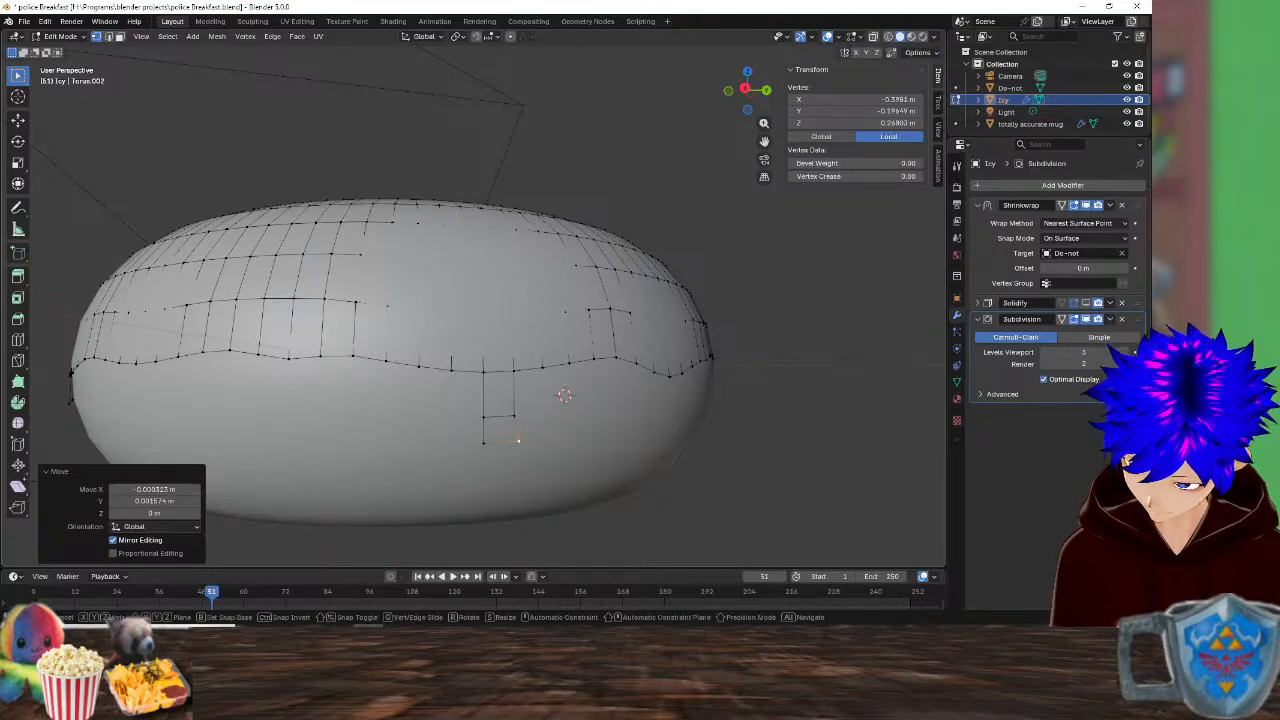
pyautogui.press('g')
pyautogui.press('x')
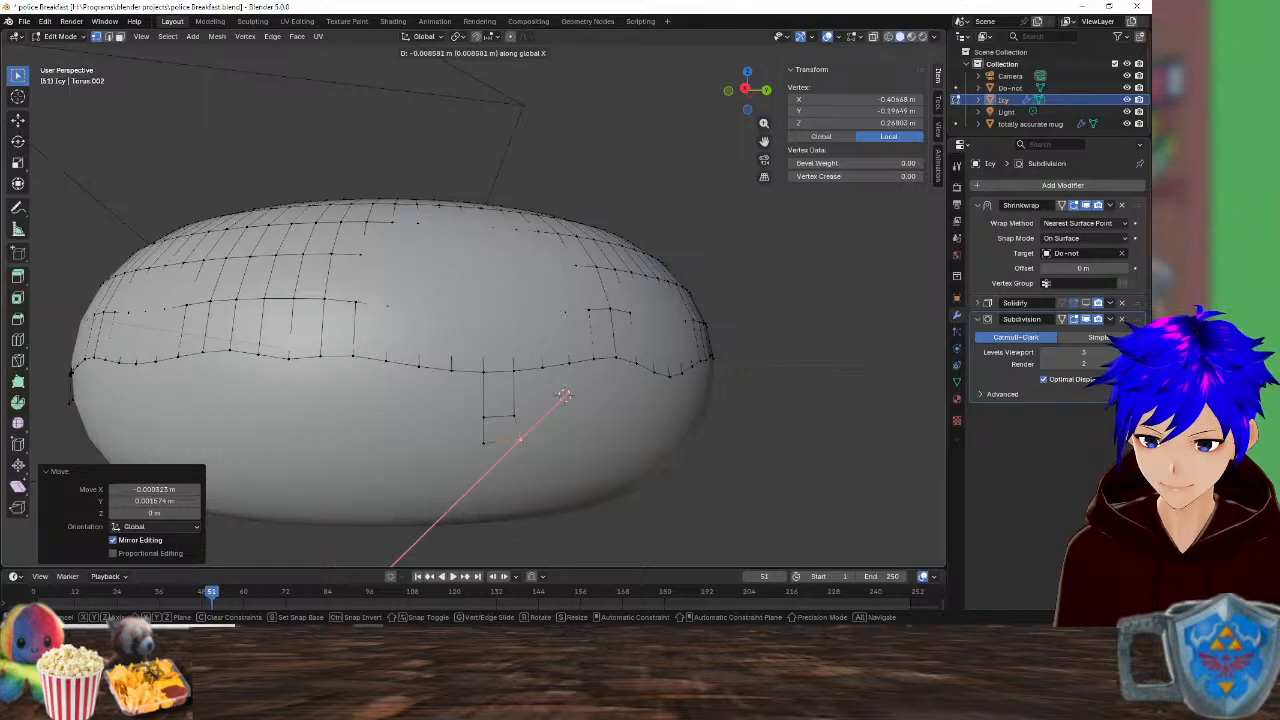
pyautogui.click(565, 396)
# - Move the lower-left vertex of the front drip's tip about -0.0023 m along the global Y axis
pyautogui.click(483, 443)
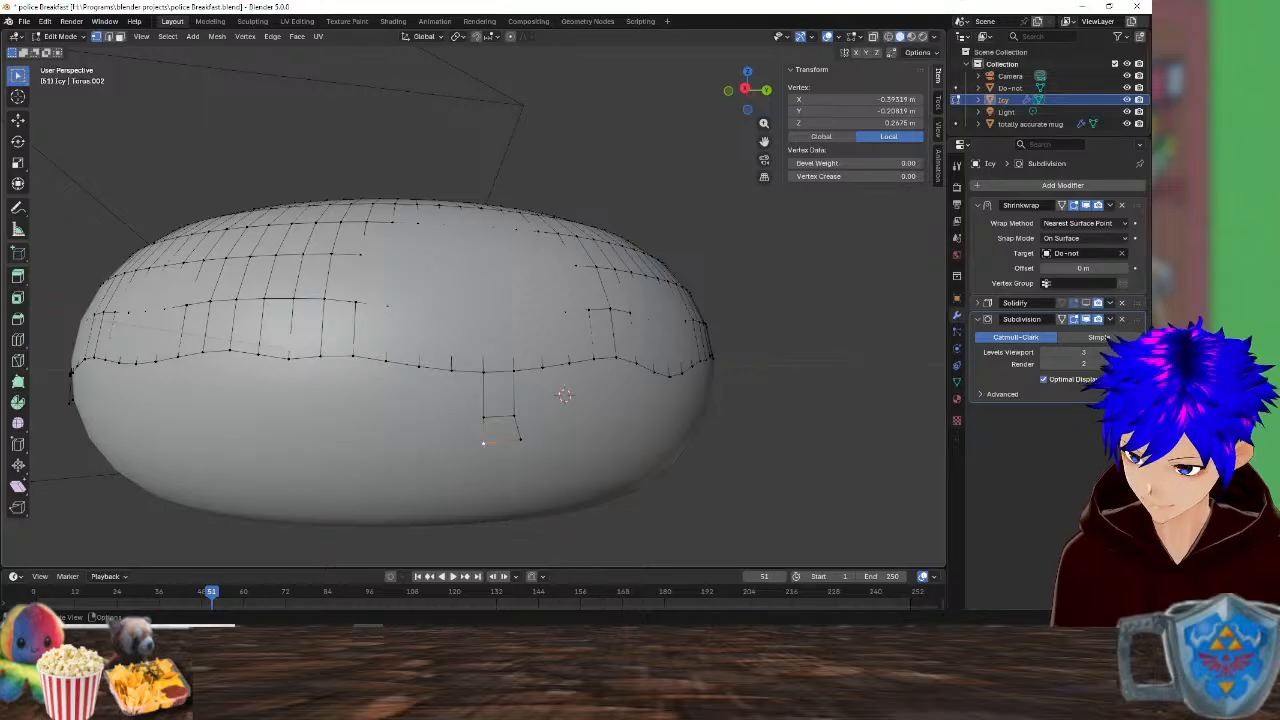
pyautogui.press('g')
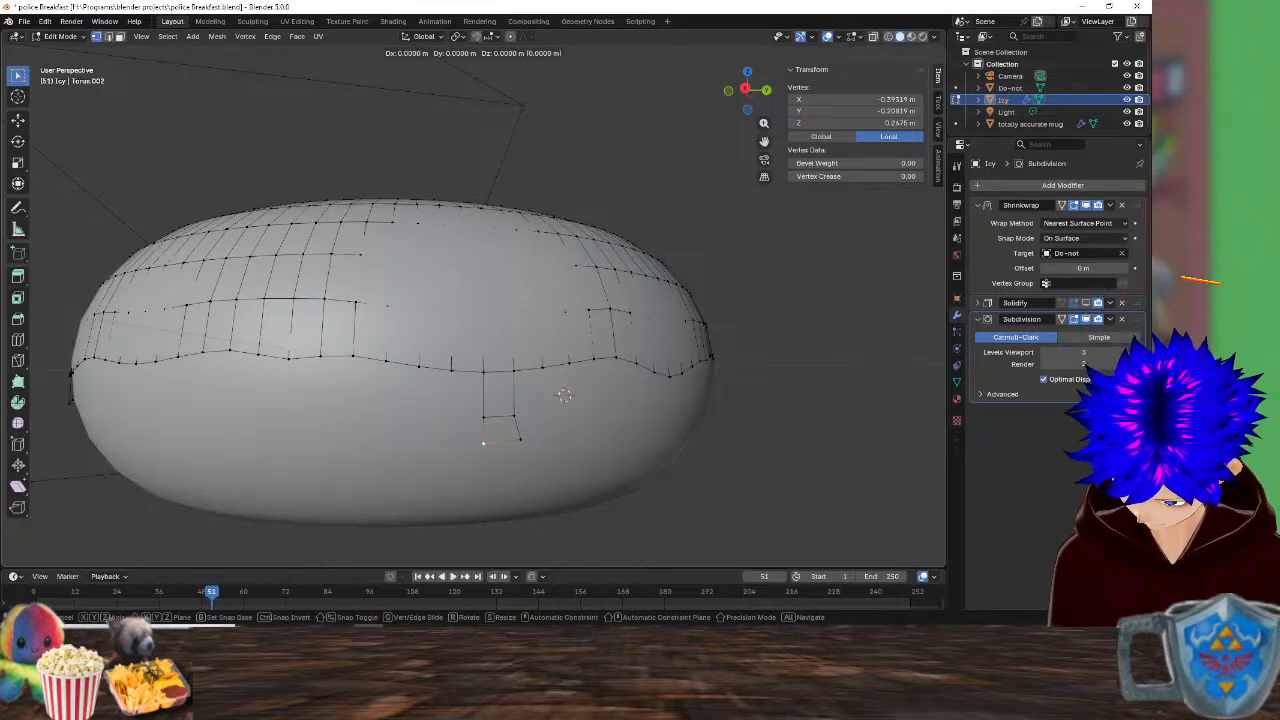
pyautogui.press('y')
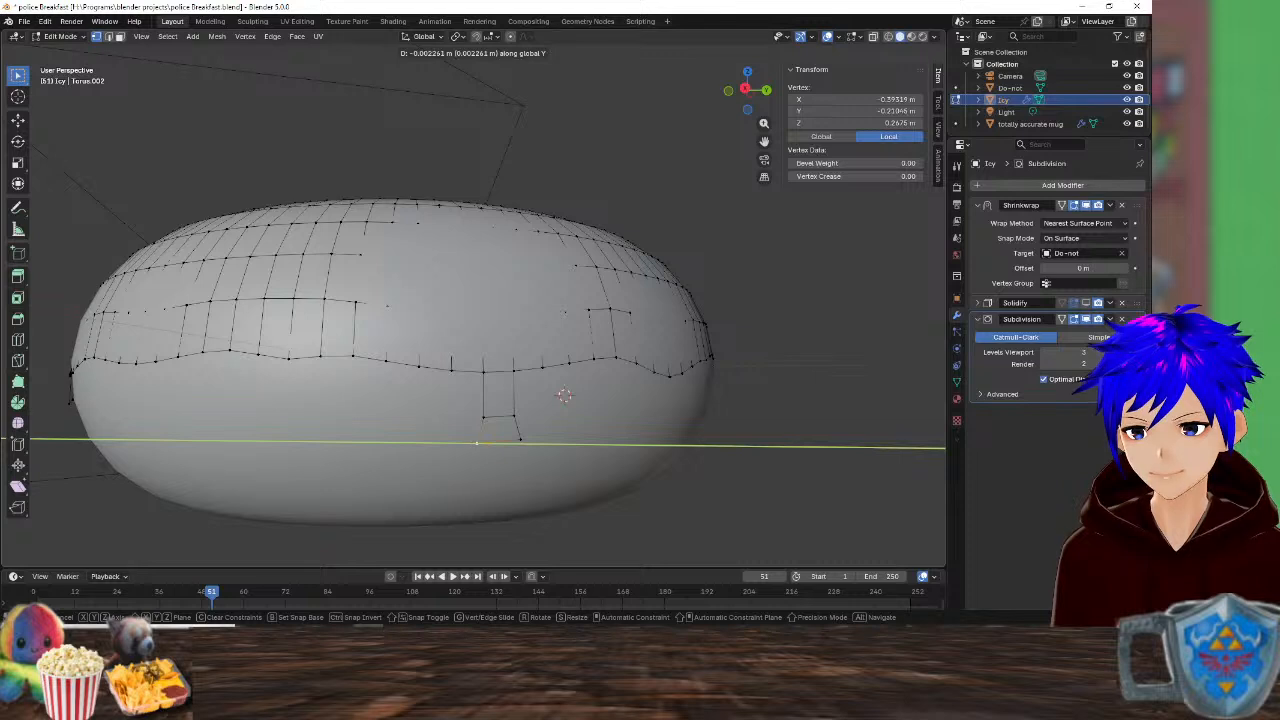
pyautogui.press('Return')
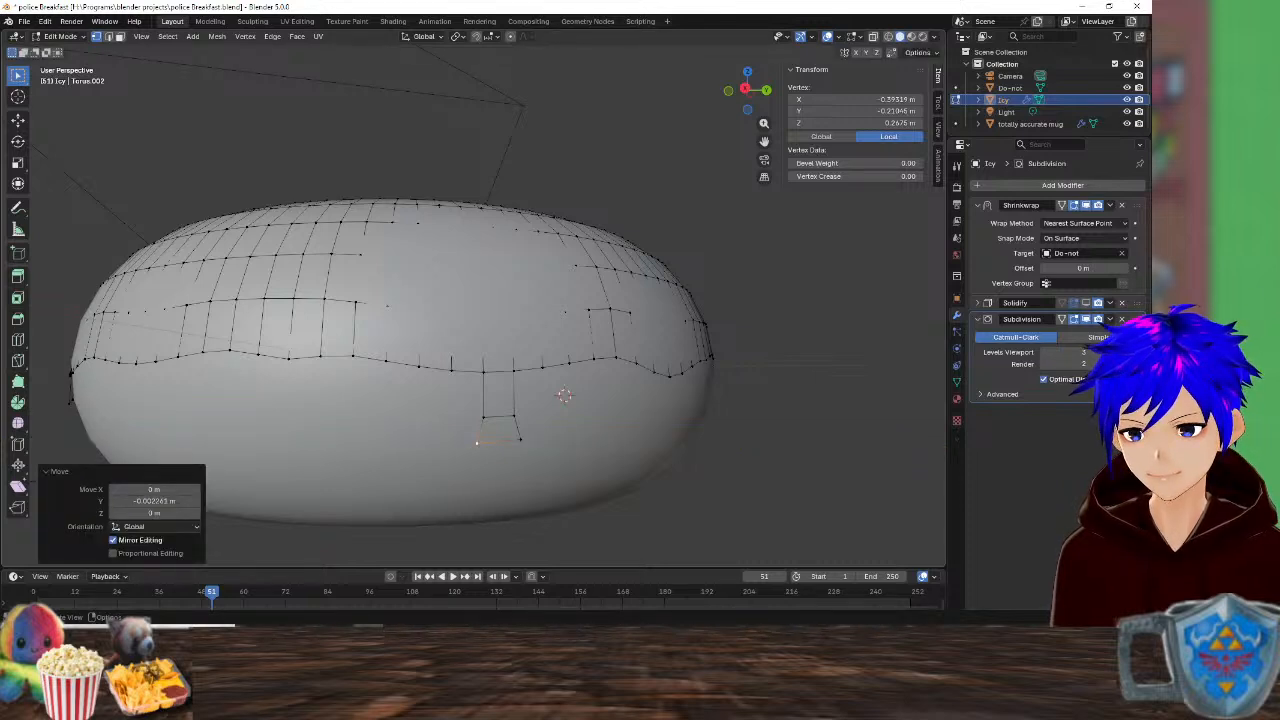
# - Move the left neck vertex, just above the drip tip, about 0.0015 m along the global Y axis
pyautogui.click(483, 417)
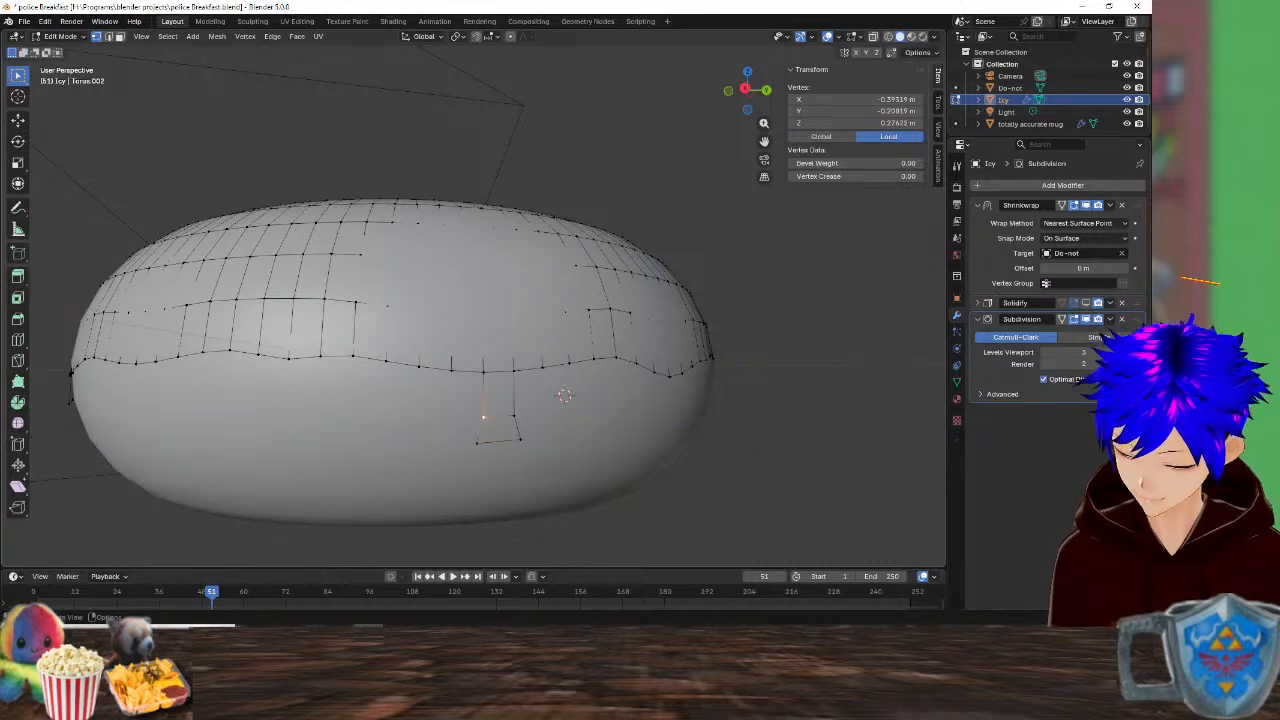
pyautogui.press('g')
pyautogui.press('y')
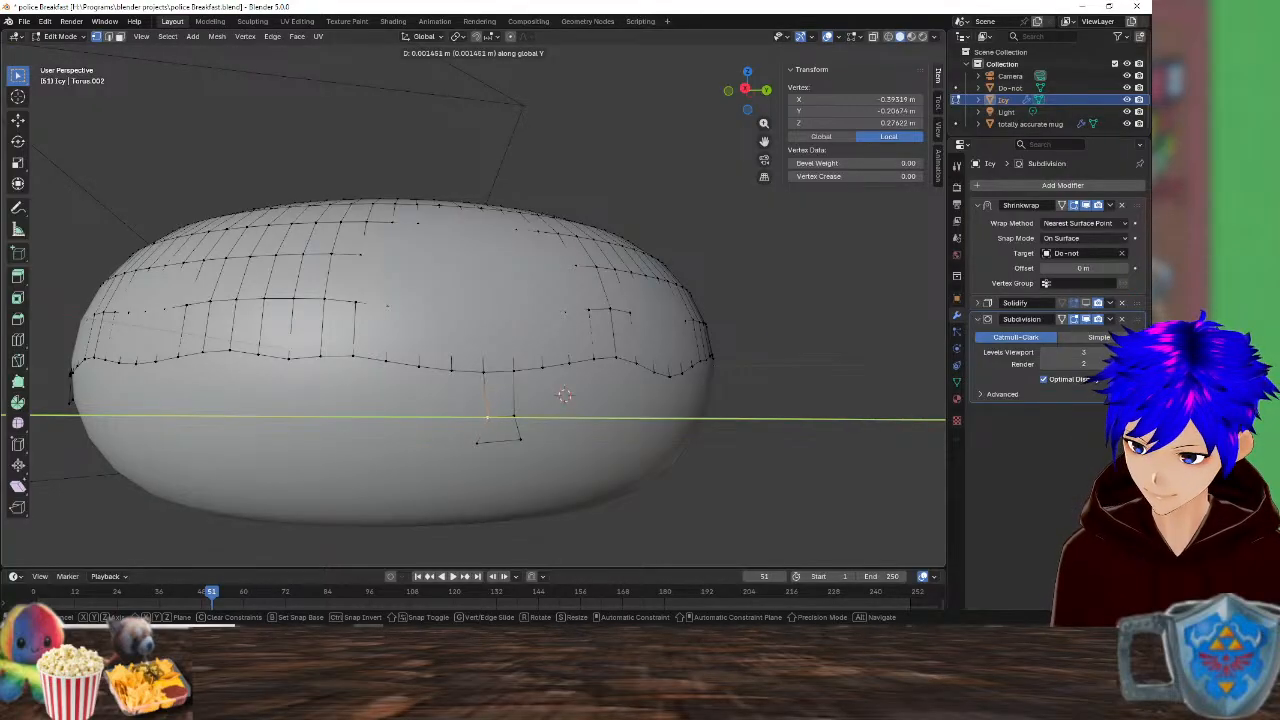
pyautogui.click(565, 396)
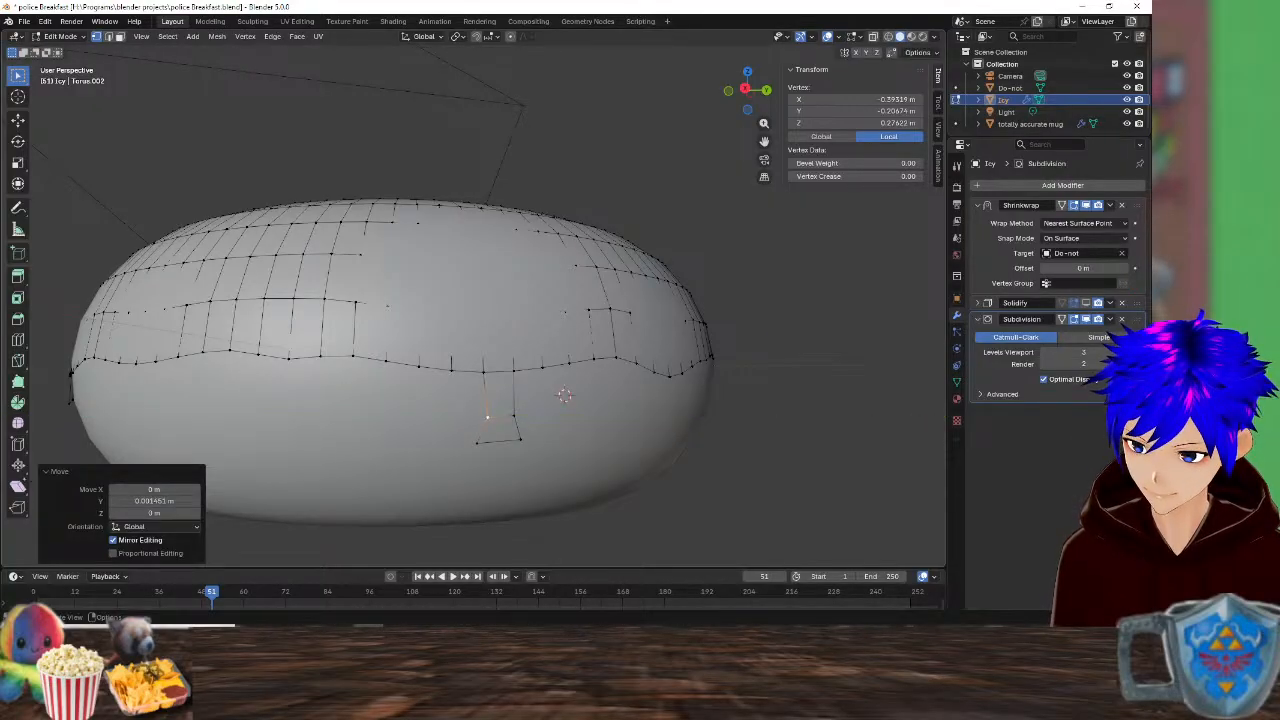
# - Try to move the right neck vertex above the drip tip about 0.01 m along the global X axis
pyautogui.click(514, 415)
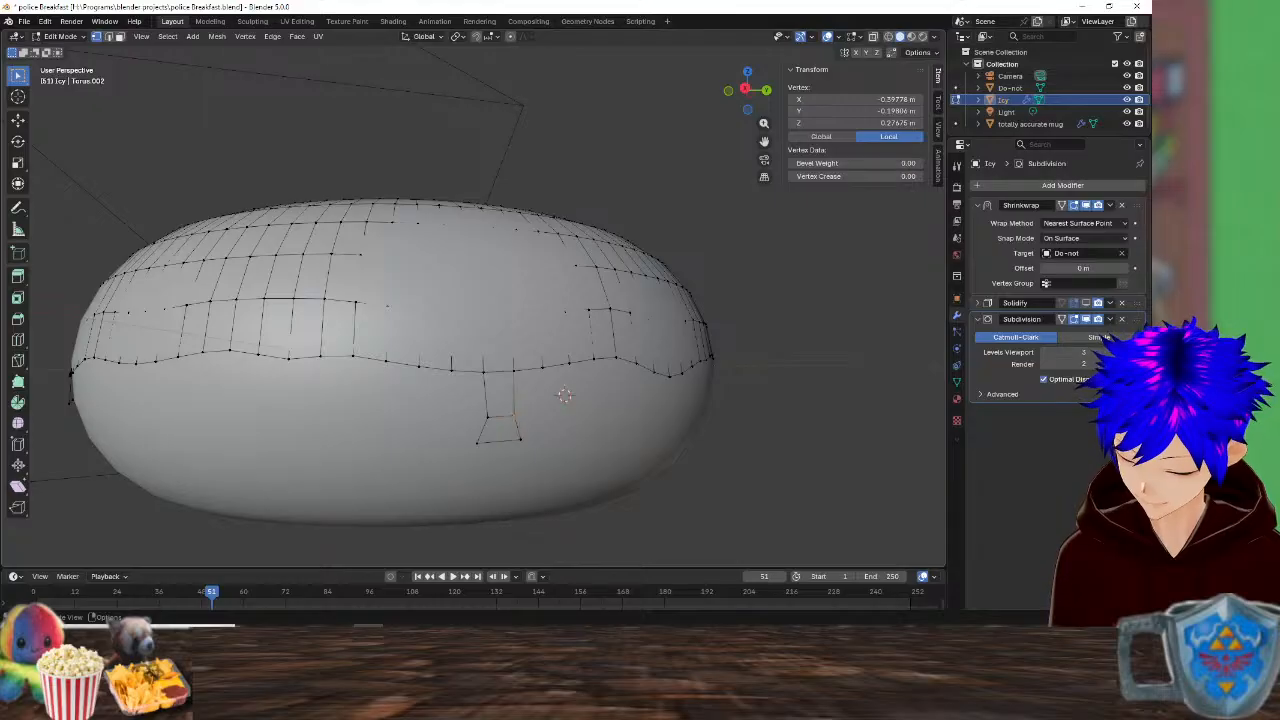
pyautogui.press('g')
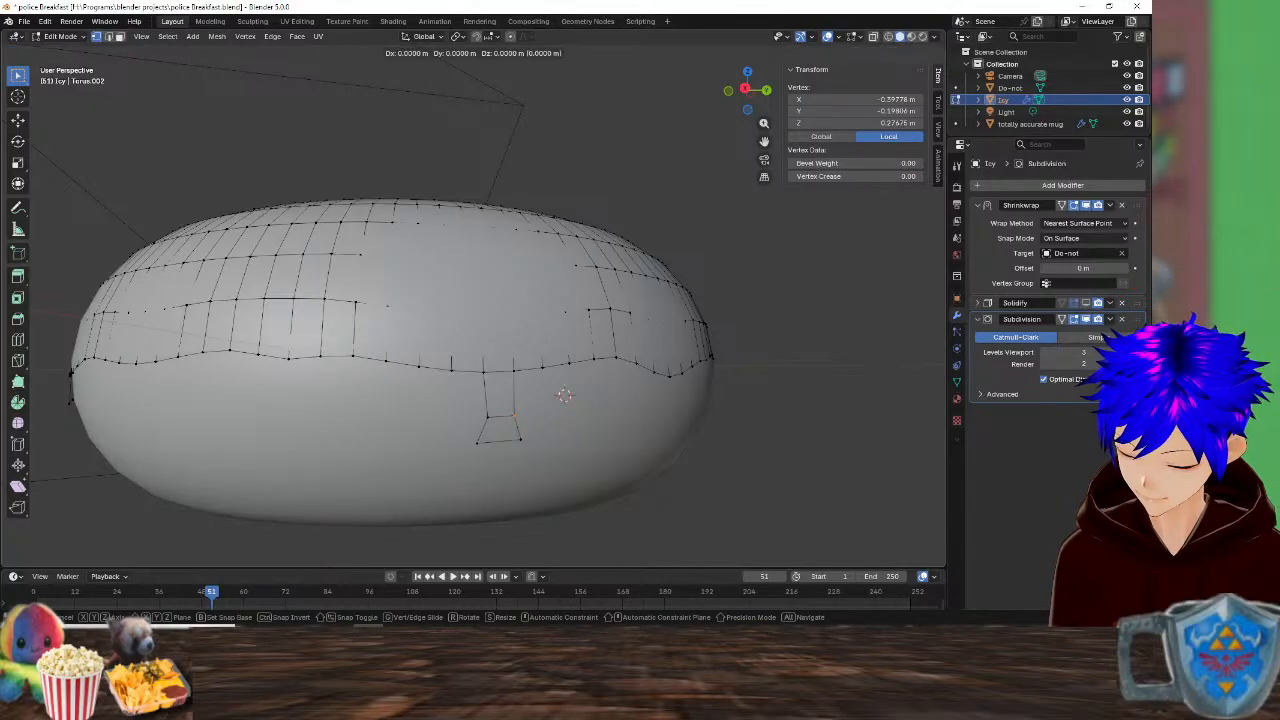
pyautogui.press('x')
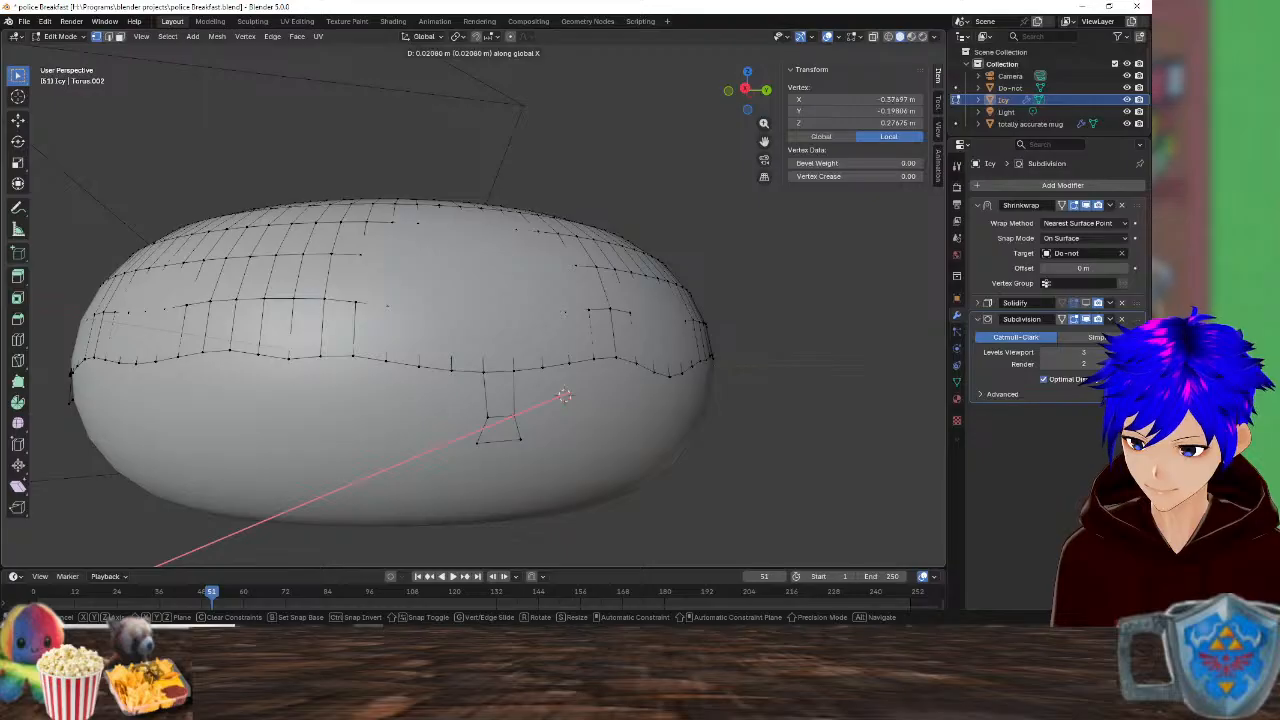
pyautogui.click(565, 396)
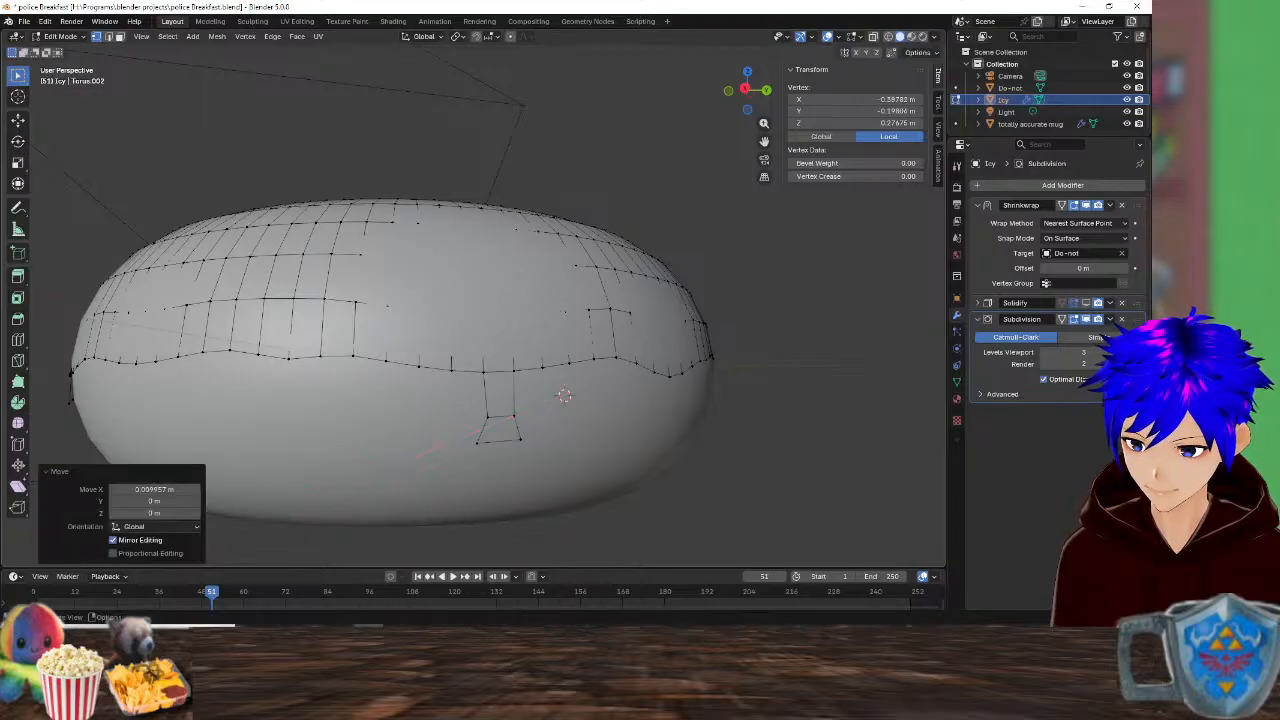
pyautogui.hotkey('ctrl', 'z')
# - Turn the Solidify modifier's viewport display back on and inspect the icing drips from several sides
pyautogui.scroll(3, 473, 311)
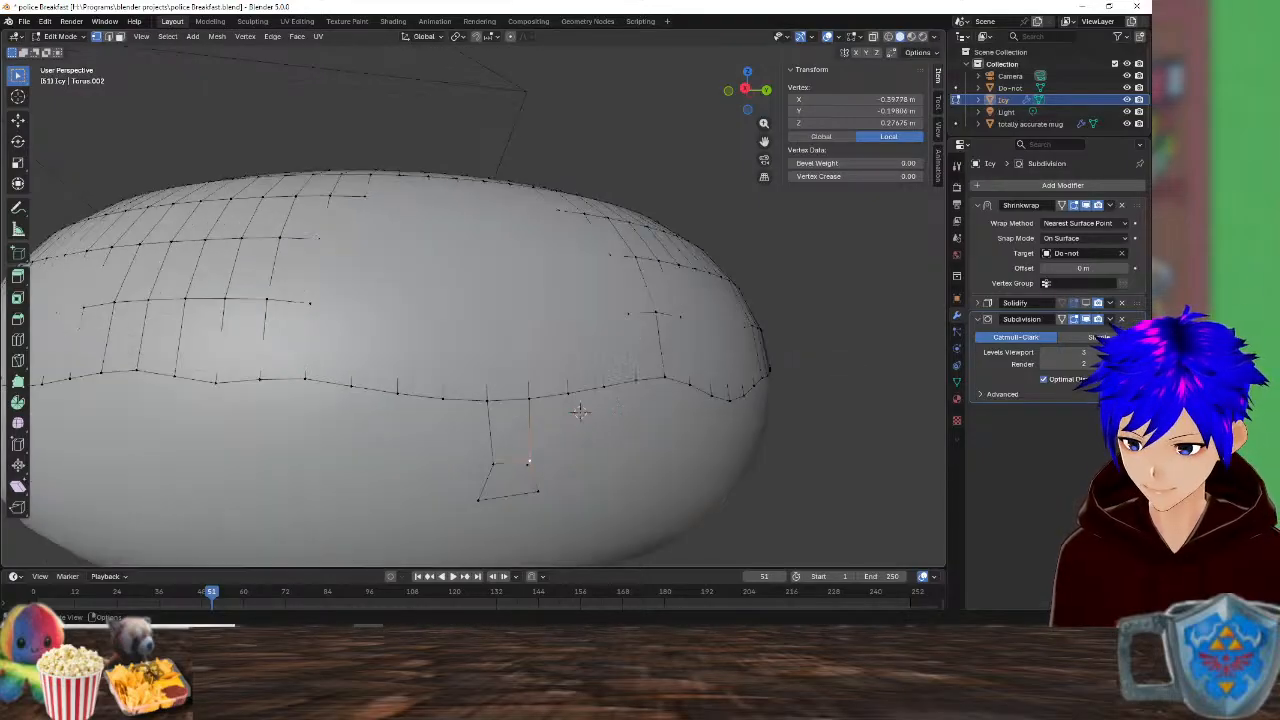
pyautogui.scroll(-2, 473, 311)
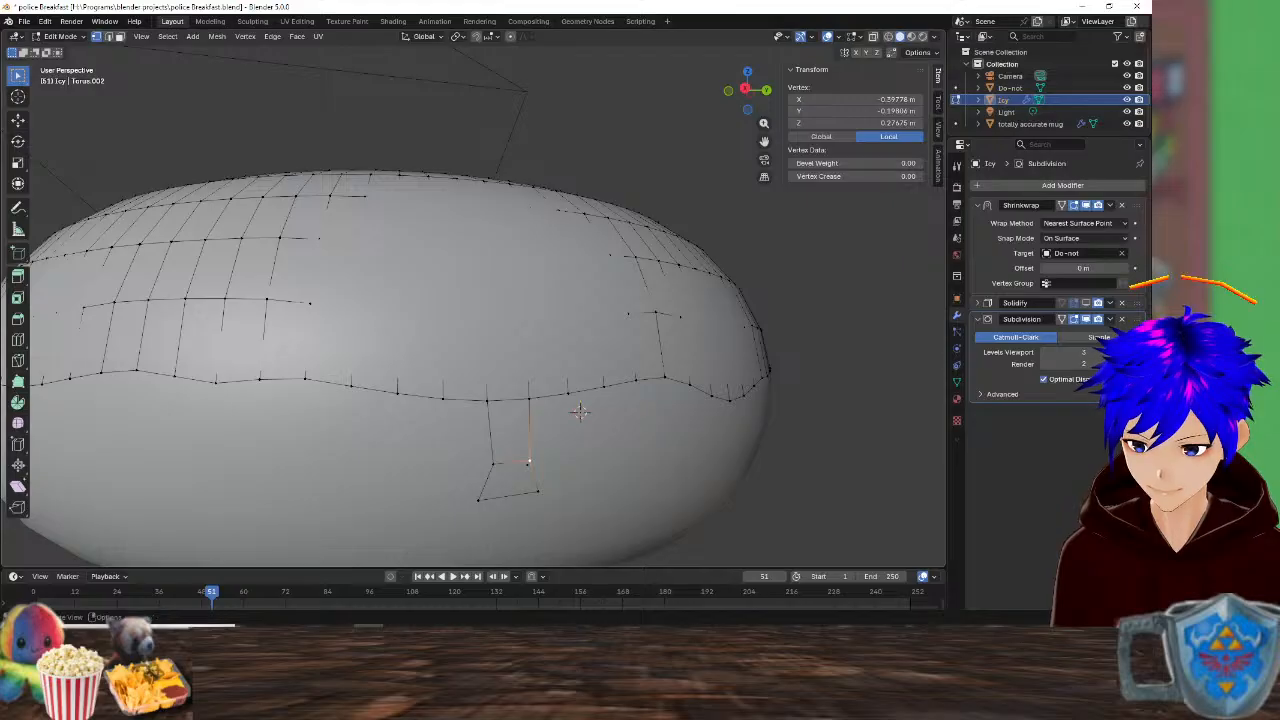
pyautogui.scroll(3, 590, 420)
pyautogui.moveTo(598, 435); pyautogui.dragTo(680, 448, button='middle')
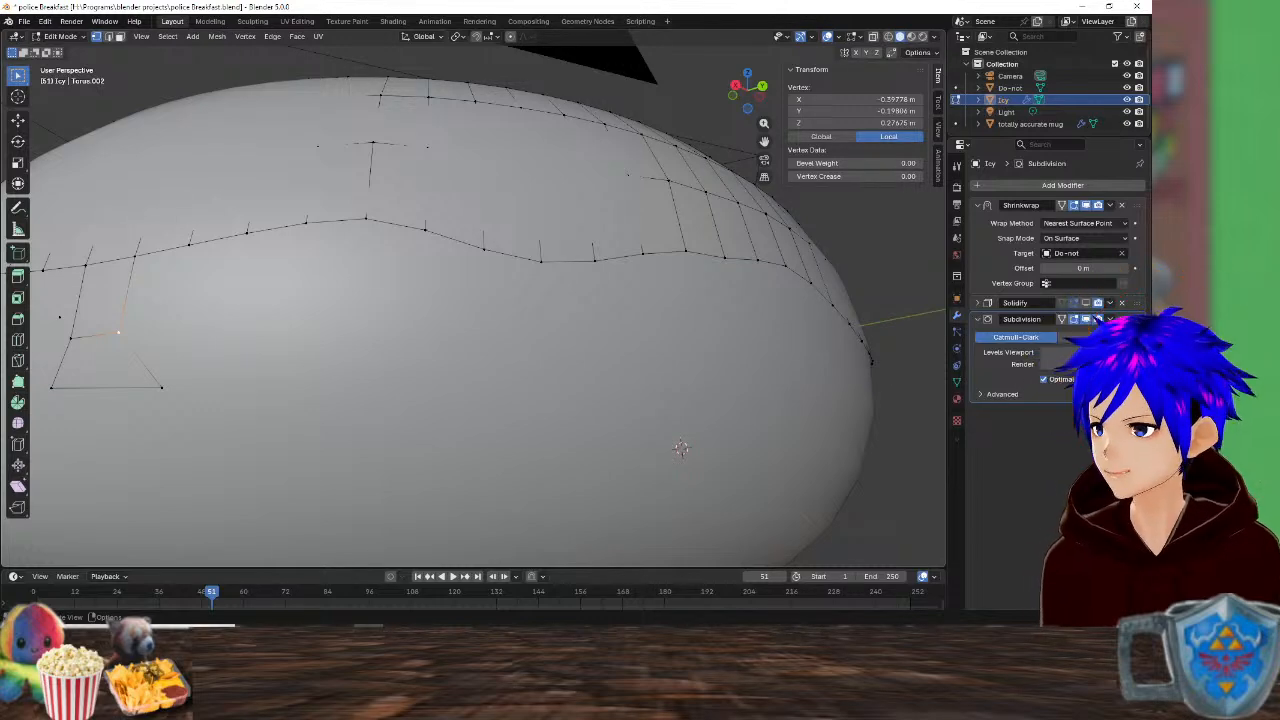
pyautogui.moveTo(680, 448); pyautogui.dragTo(526, 455, button='middle')
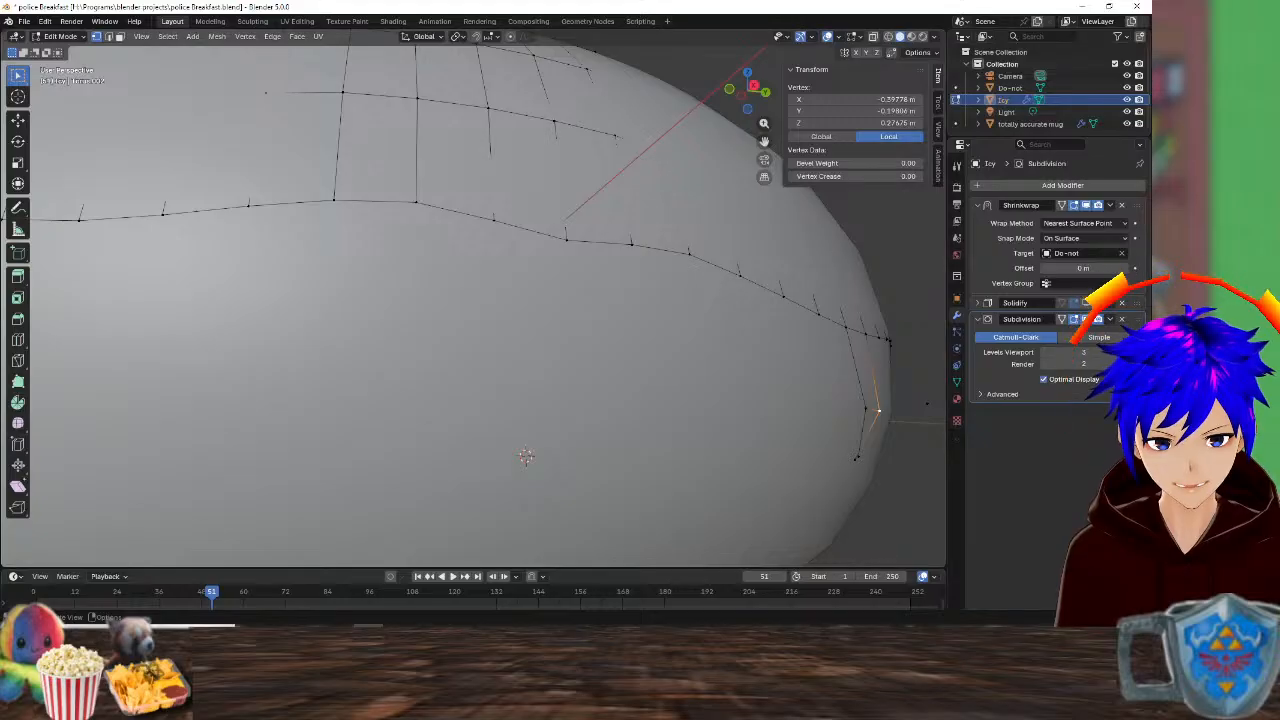
pyautogui.press('e')
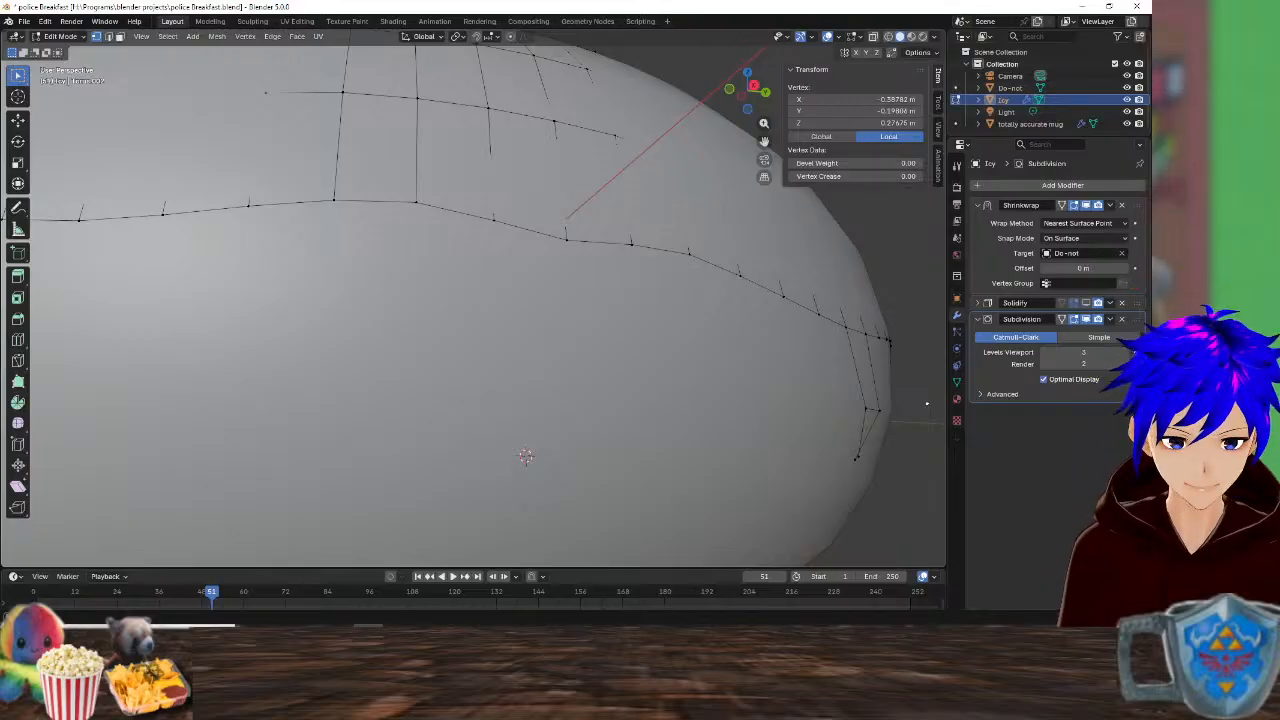
pyautogui.moveTo(926, 403); pyautogui.dragTo(565, 404, button='middle')
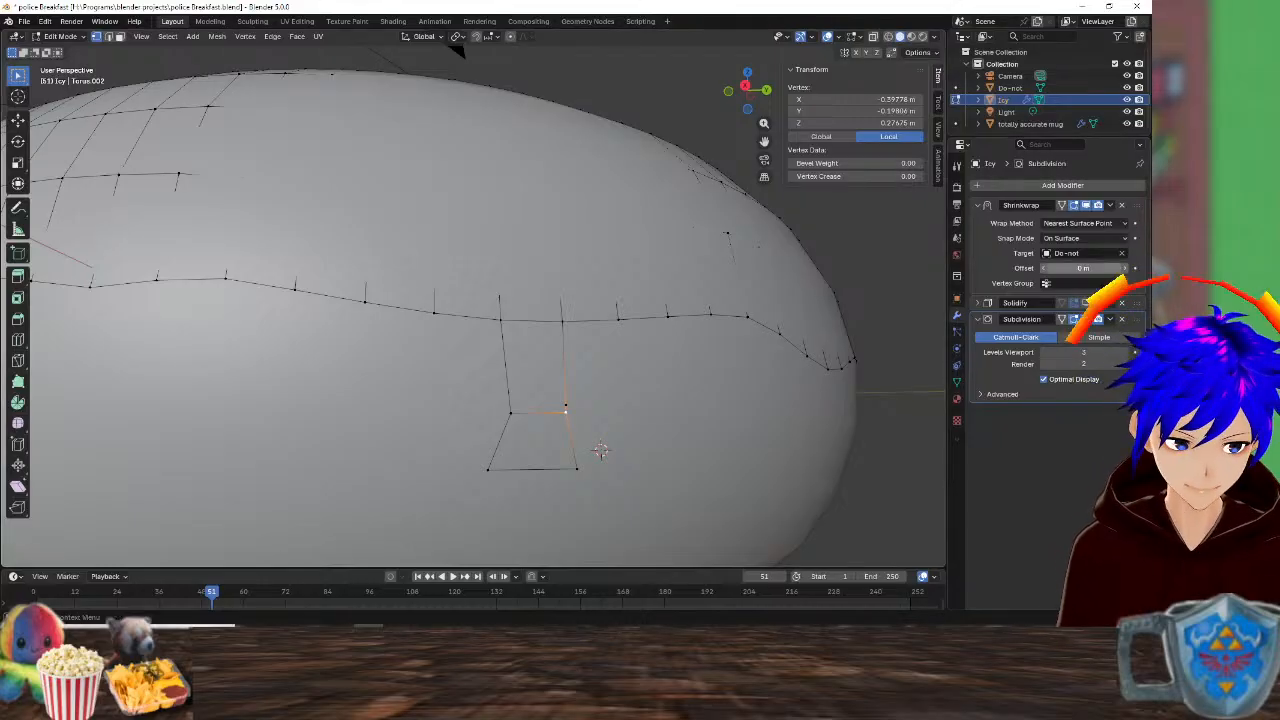
pyautogui.click(1085, 302)
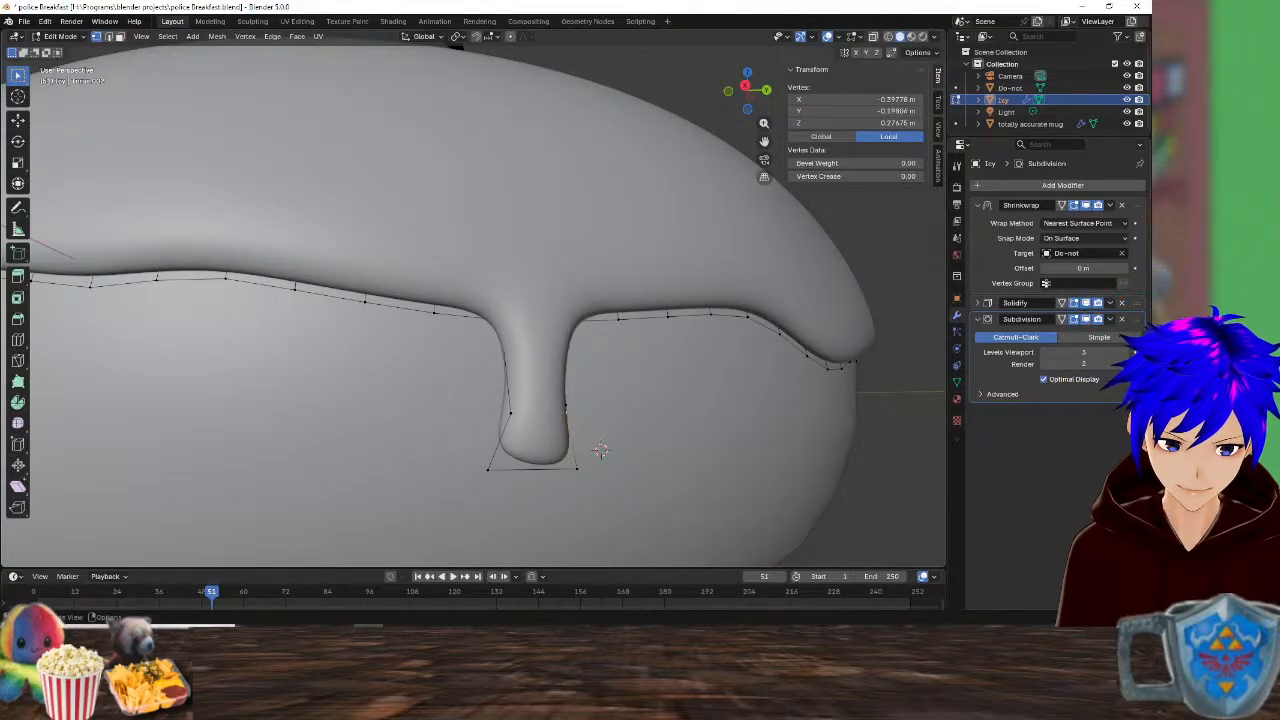
pyautogui.moveTo(600, 400); pyautogui.dragTo(569, 402, button='middle')
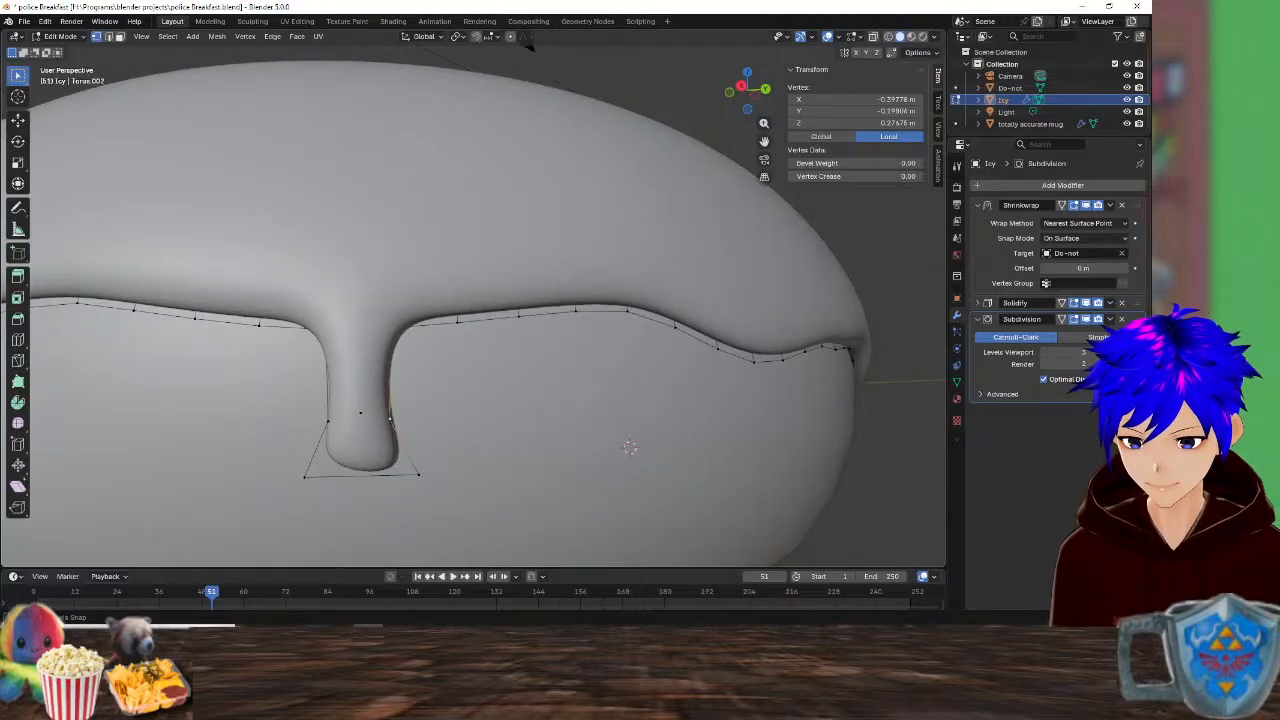
pyautogui.moveTo(630, 447); pyautogui.dragTo(540, 460, button='middle')
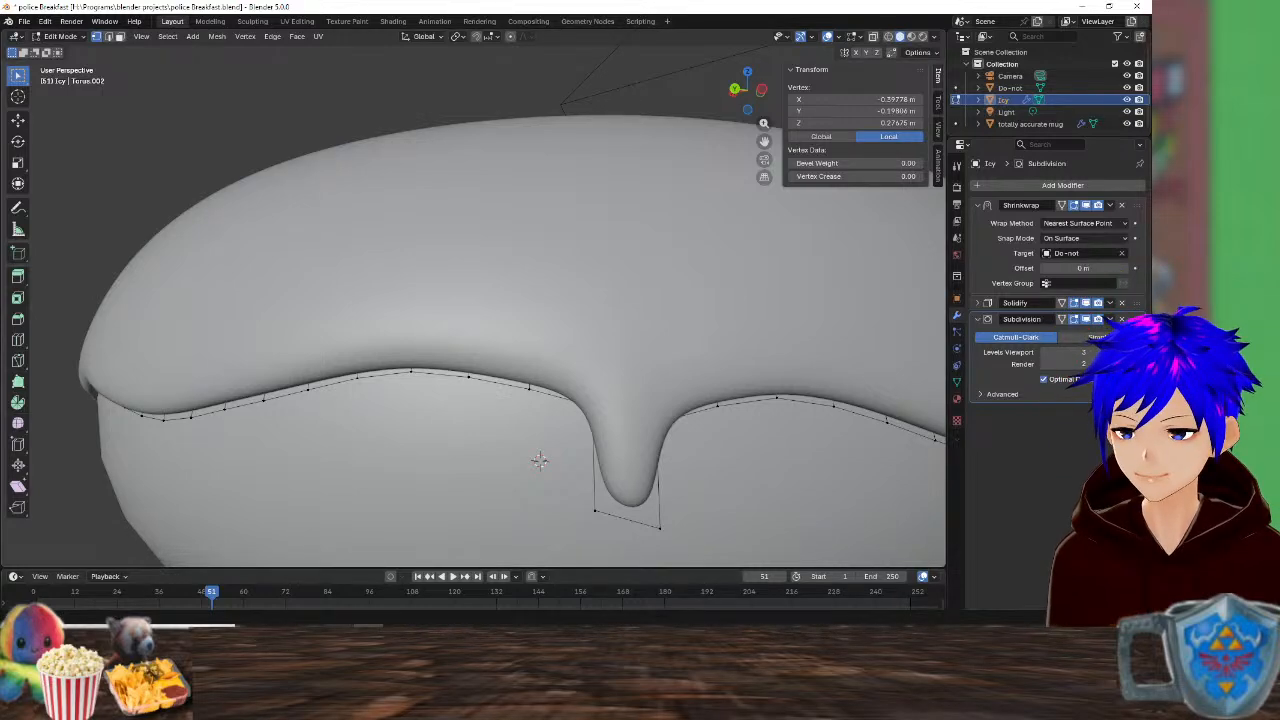
# - Switch to the donut tutorial video, watch how the drip vertices are moved and shaped, and return to Blender
pyautogui.moveTo(340, 636)
pyautogui.click(404, 580)
pyautogui.press('space')
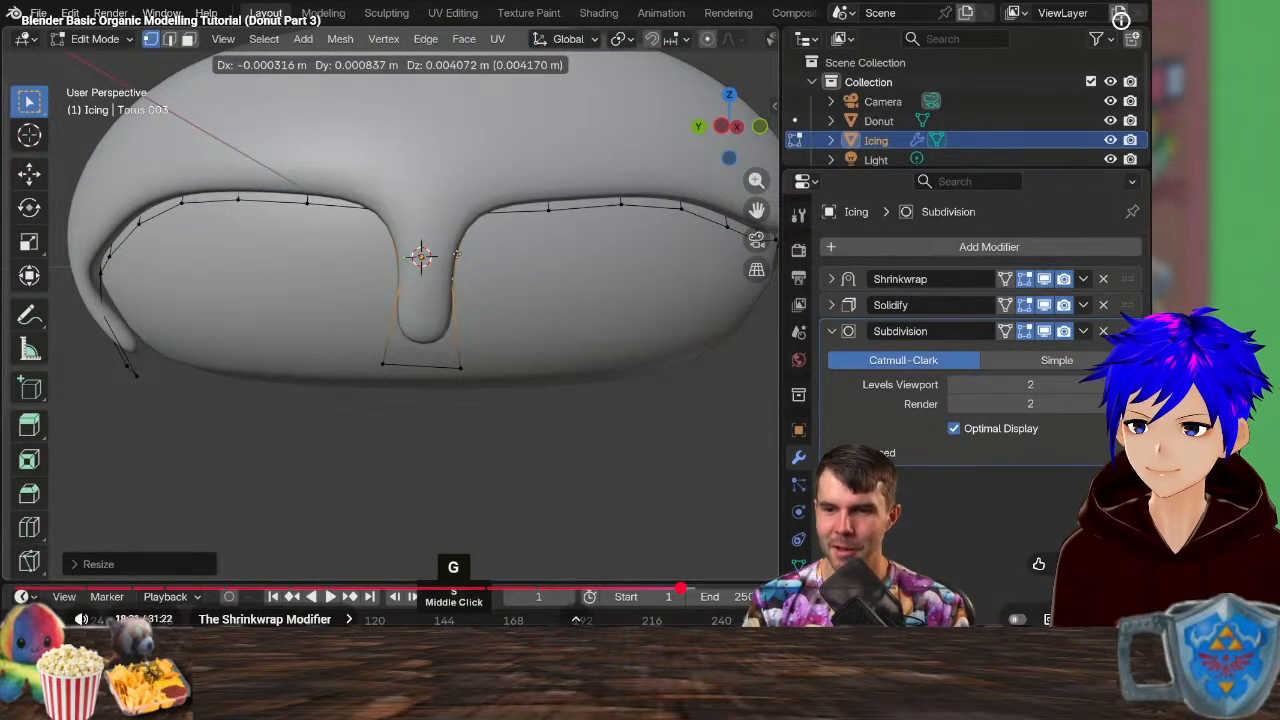
pyautogui.press('space')
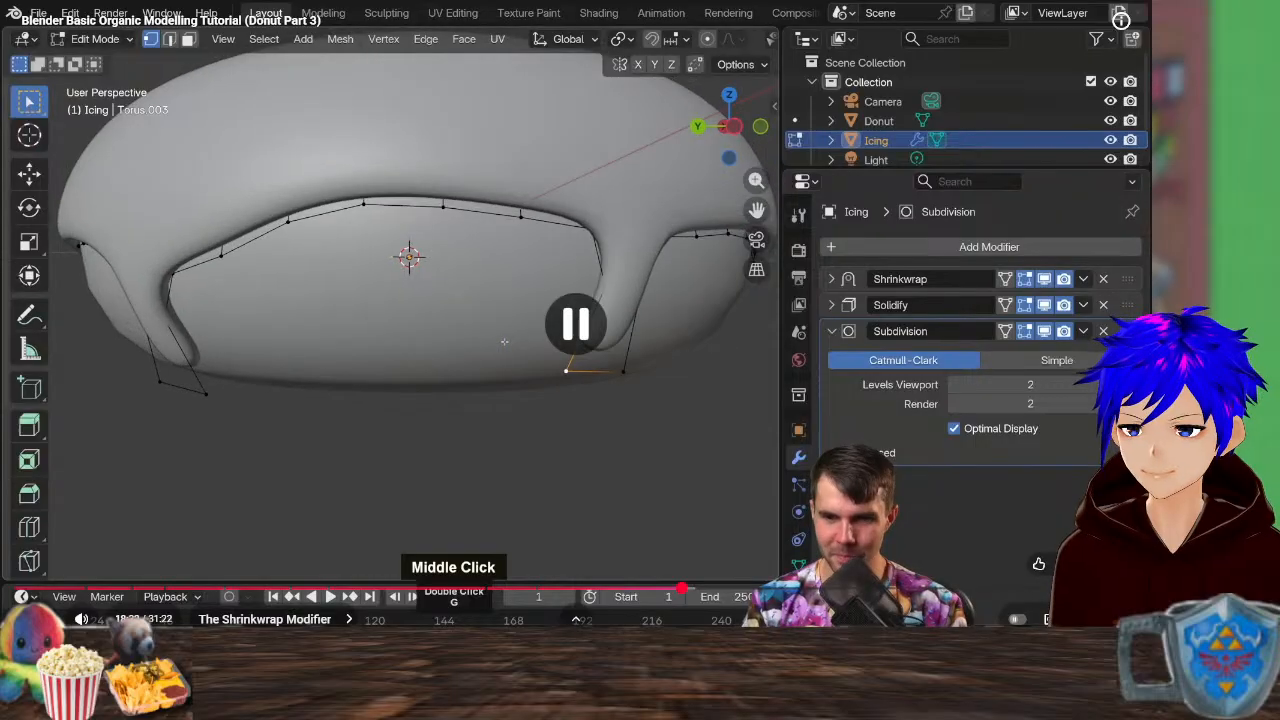
pyautogui.press('space')
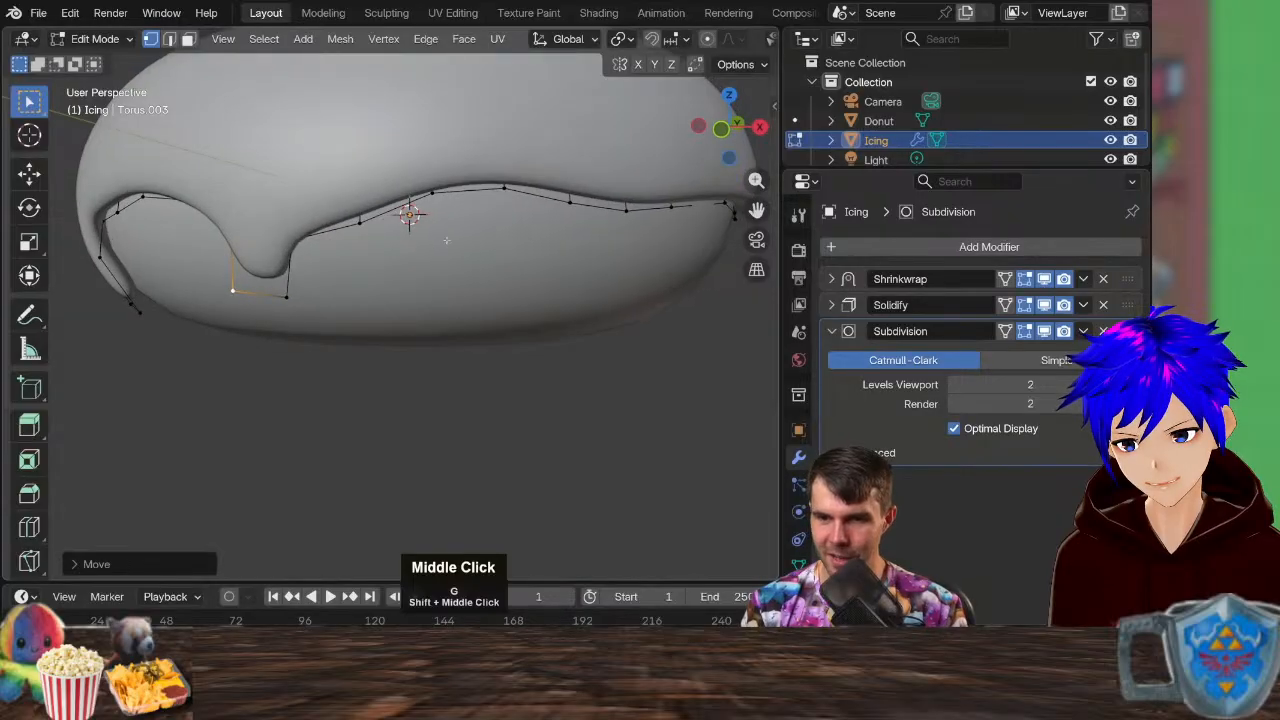
pyautogui.press('space')
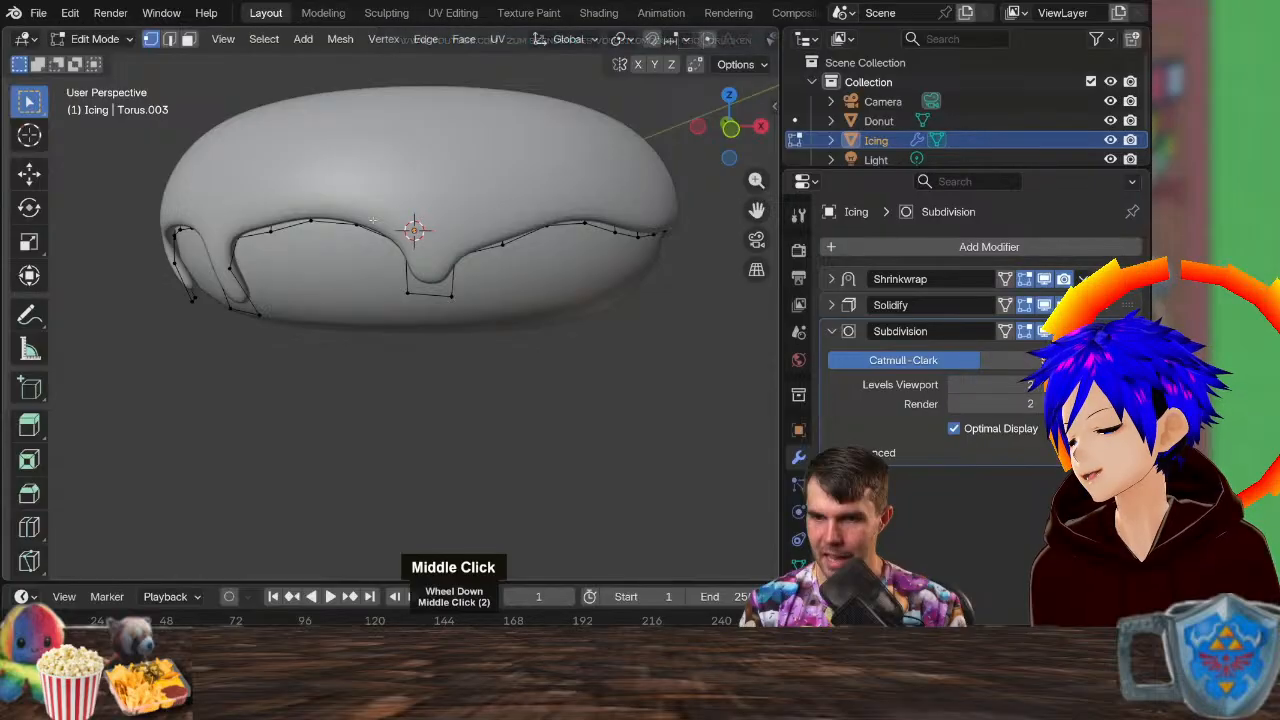
pyautogui.hotkey('alt', 'Tab')
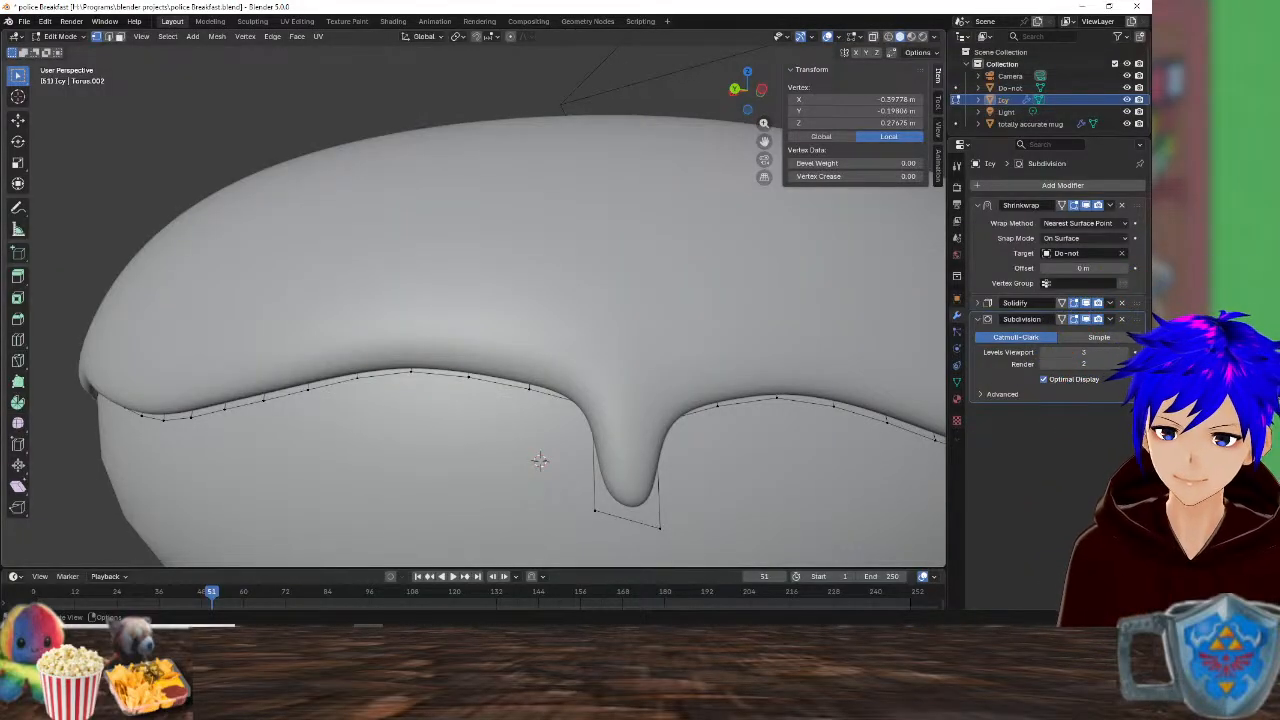
# - In edge select mode, move the bottom edge of the front drip's tip about -0.0215 m along the global Z axis
pyautogui.moveTo(539, 460); pyautogui.dragTo(632, 449, button='middle')
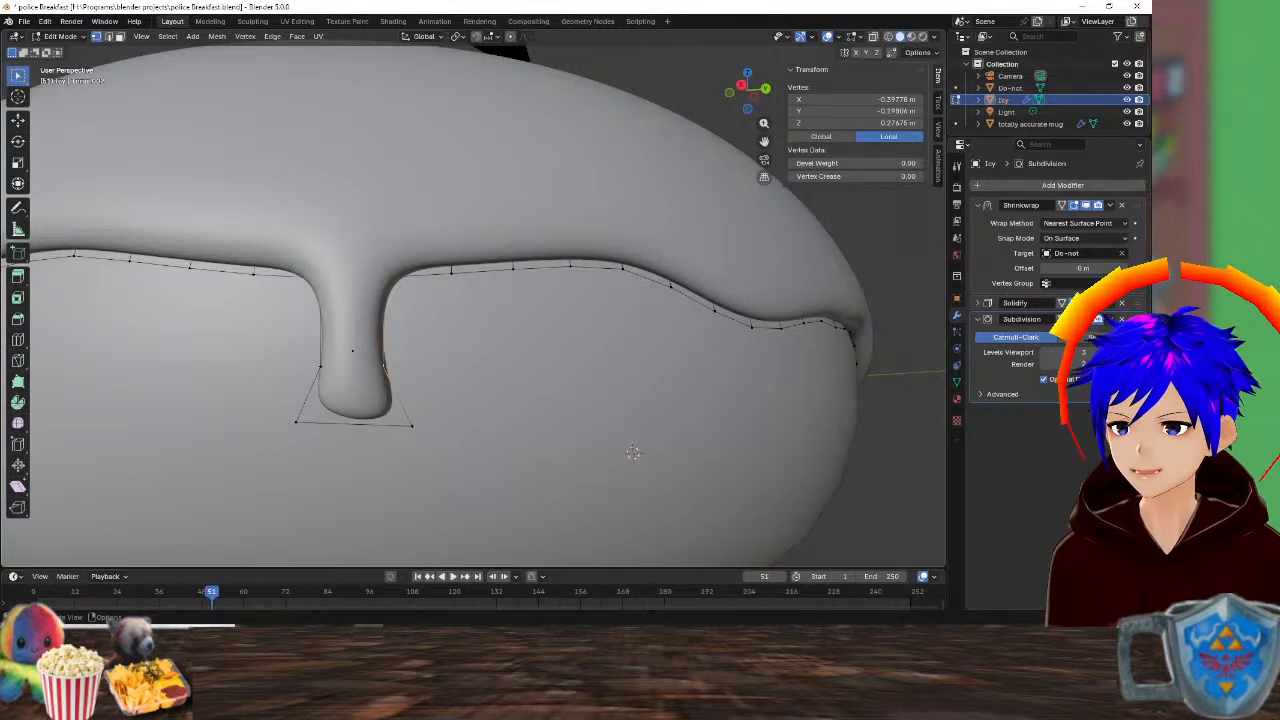
pyautogui.hotkey('ctrl', 'z')
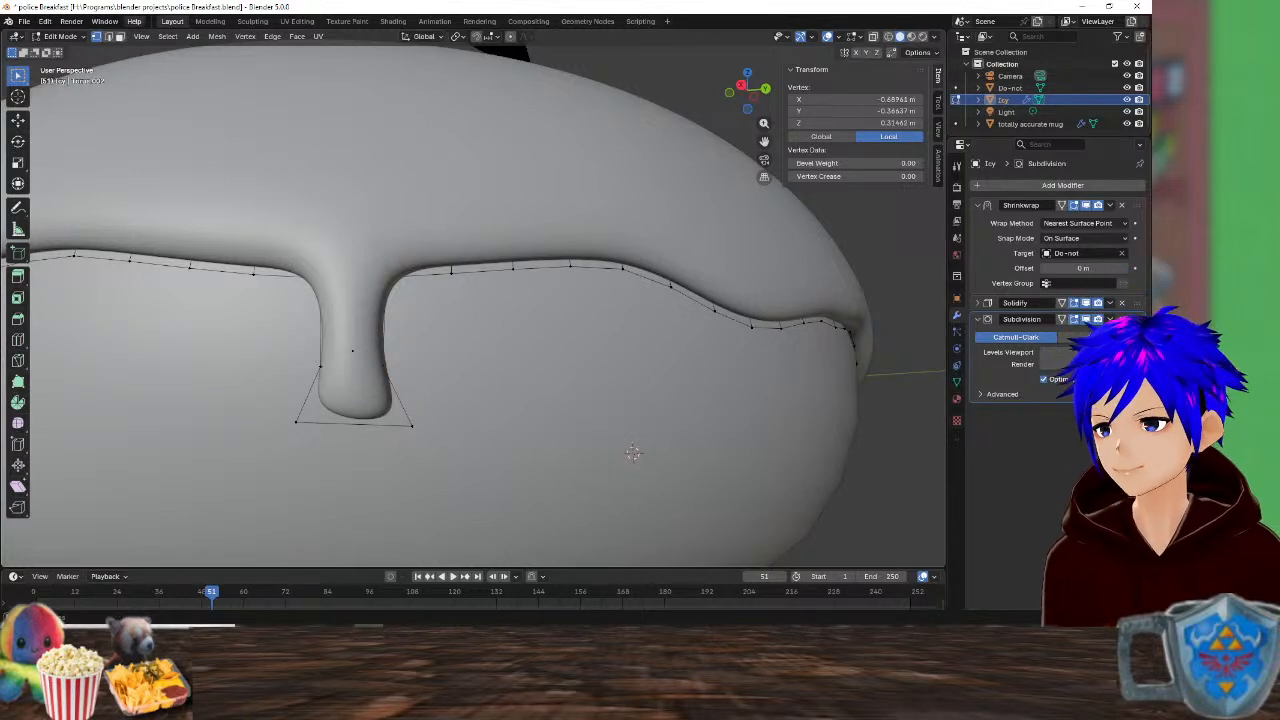
pyautogui.press('2')
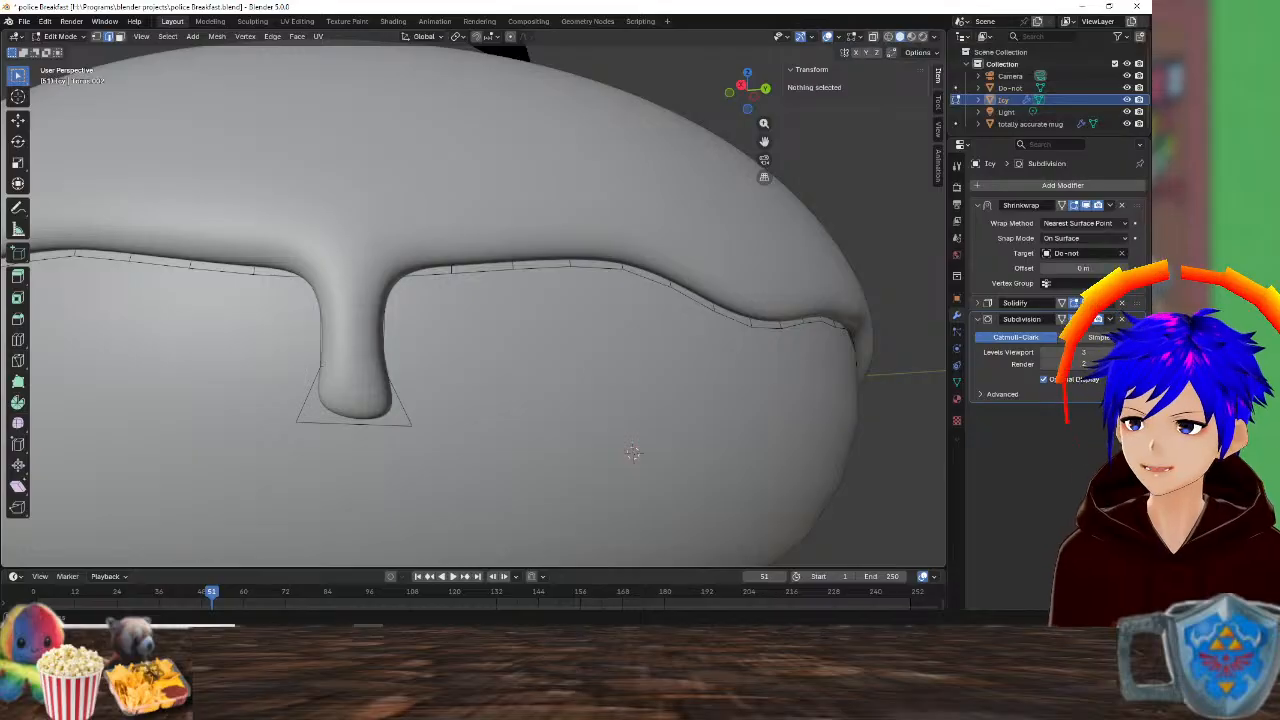
pyautogui.click(354, 424)
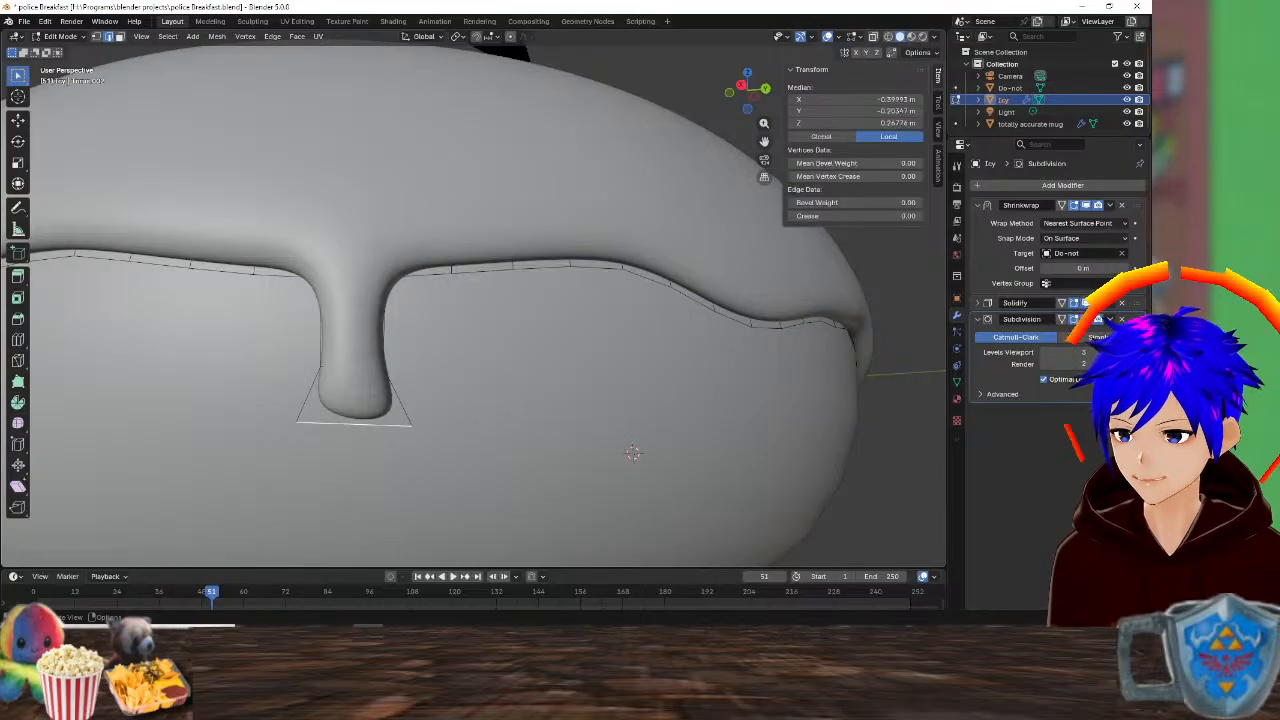
pyautogui.press('g')
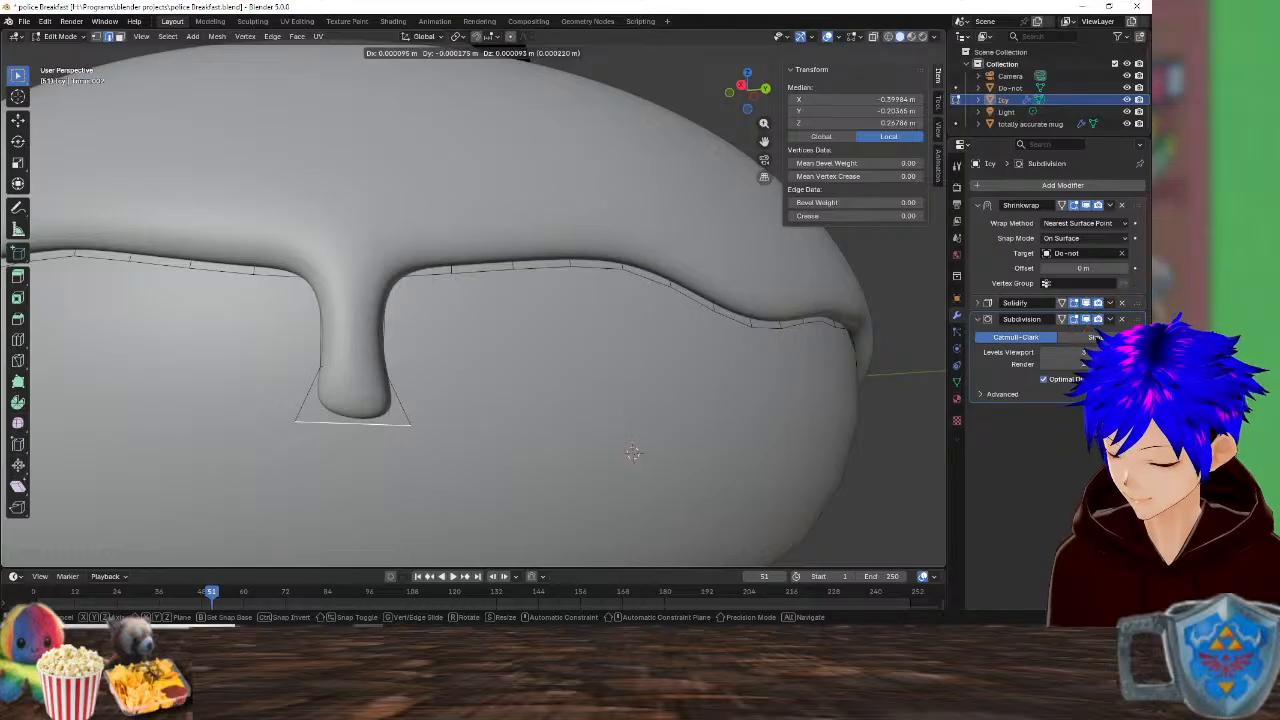
pyautogui.press('z')
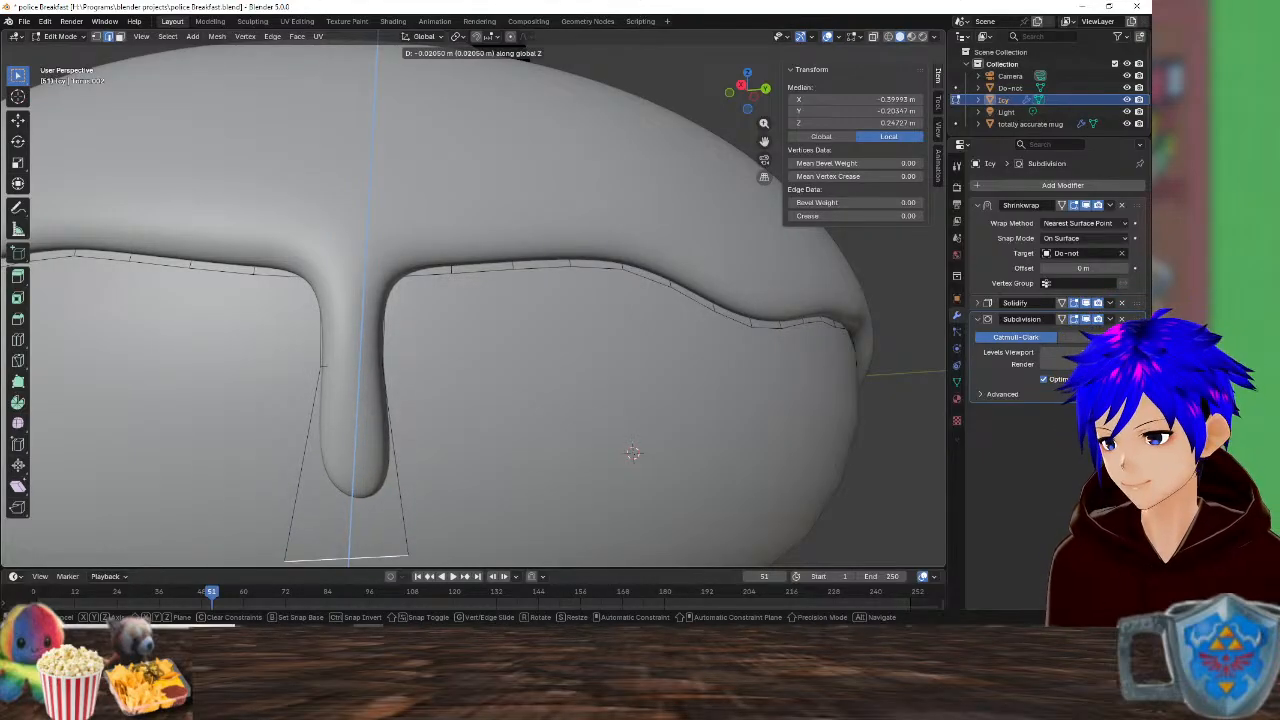
pyautogui.press('Return')
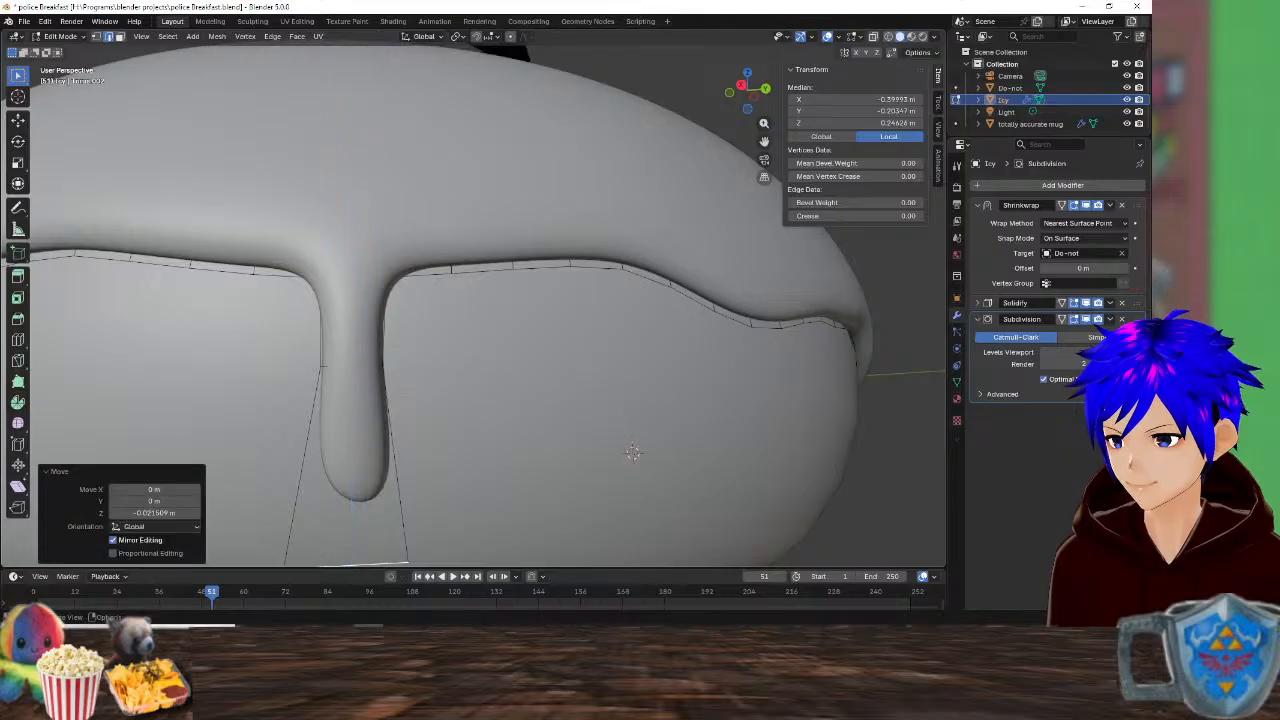
# - In vertex select mode, move the right neck vertex of the long front drip inward by about -0.0017 m in Y
pyautogui.click(395, 463)
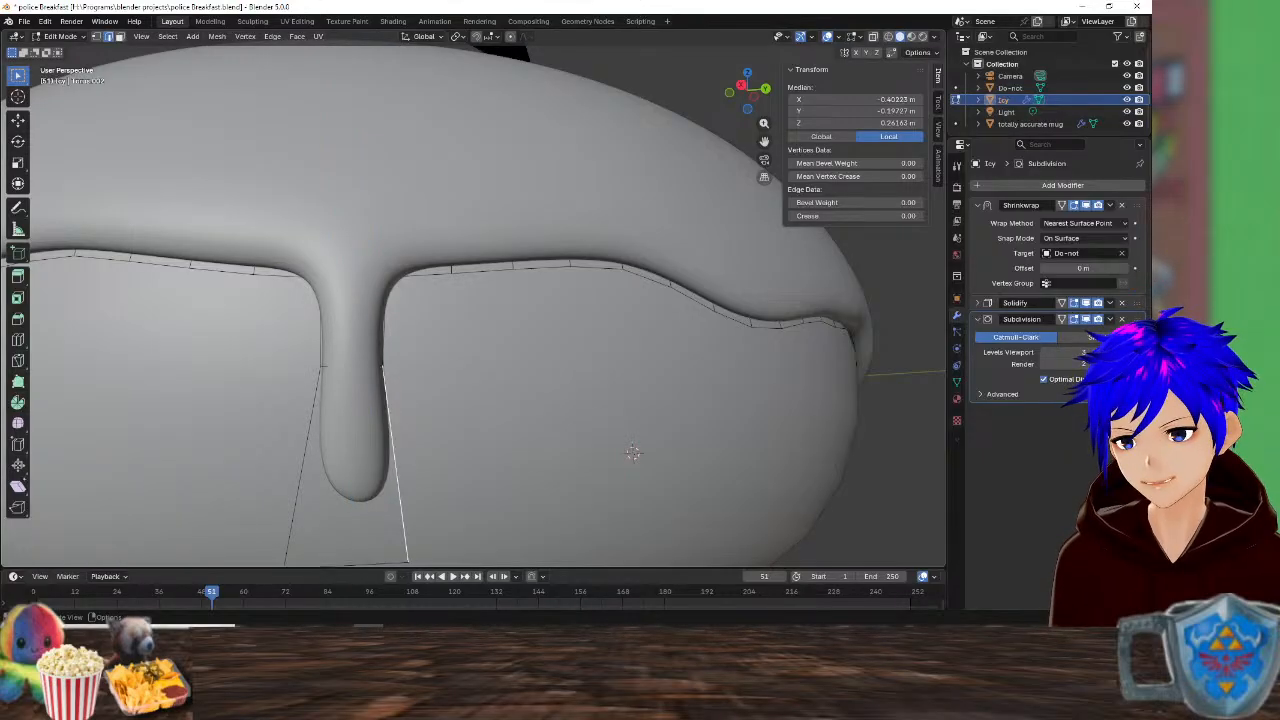
pyautogui.click(380, 366)
pyautogui.moveTo(632, 453); pyautogui.dragTo(640, 451, button='middle')
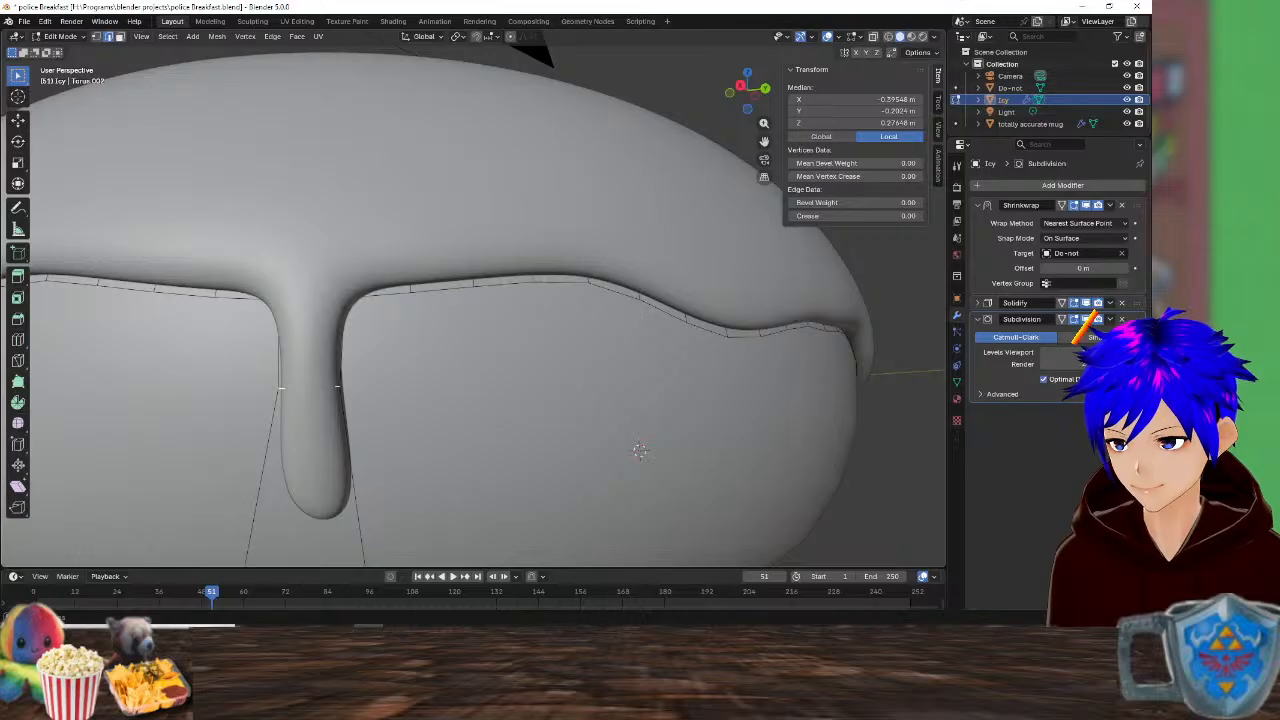
pyautogui.press('1')
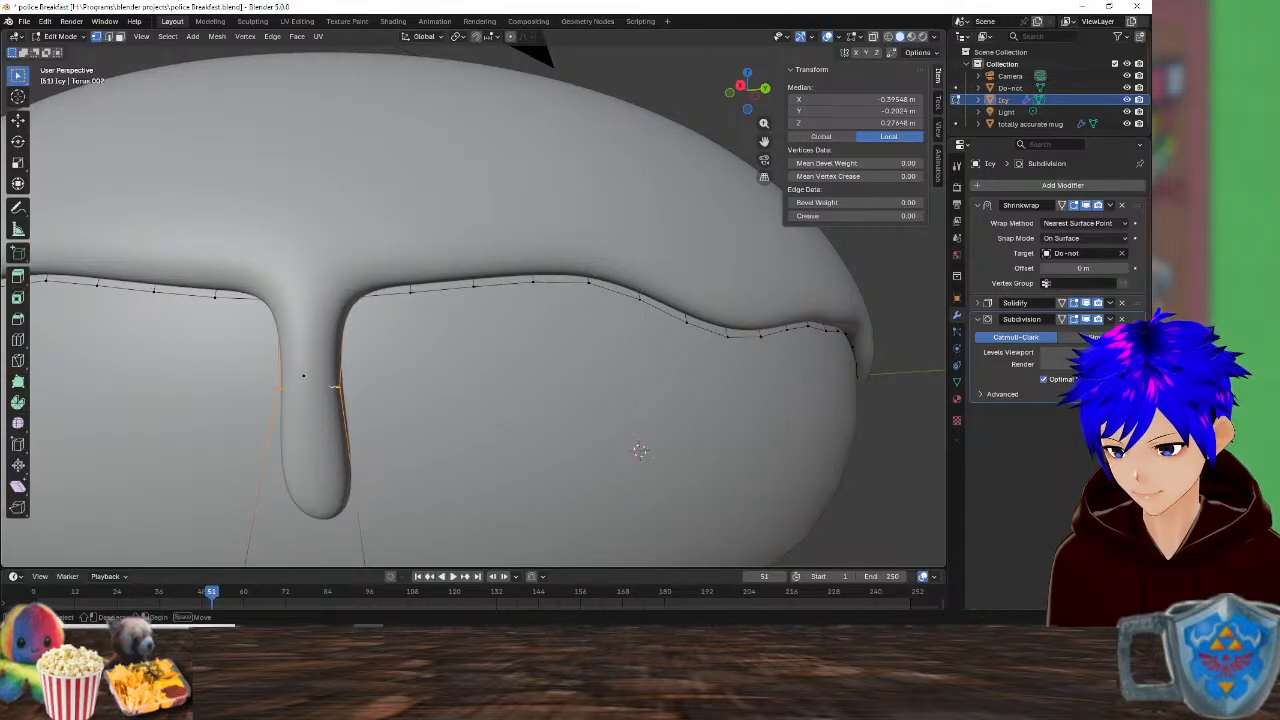
pyautogui.moveTo(334, 386); pyautogui.dragTo(336, 387)
pyautogui.click(339, 387)
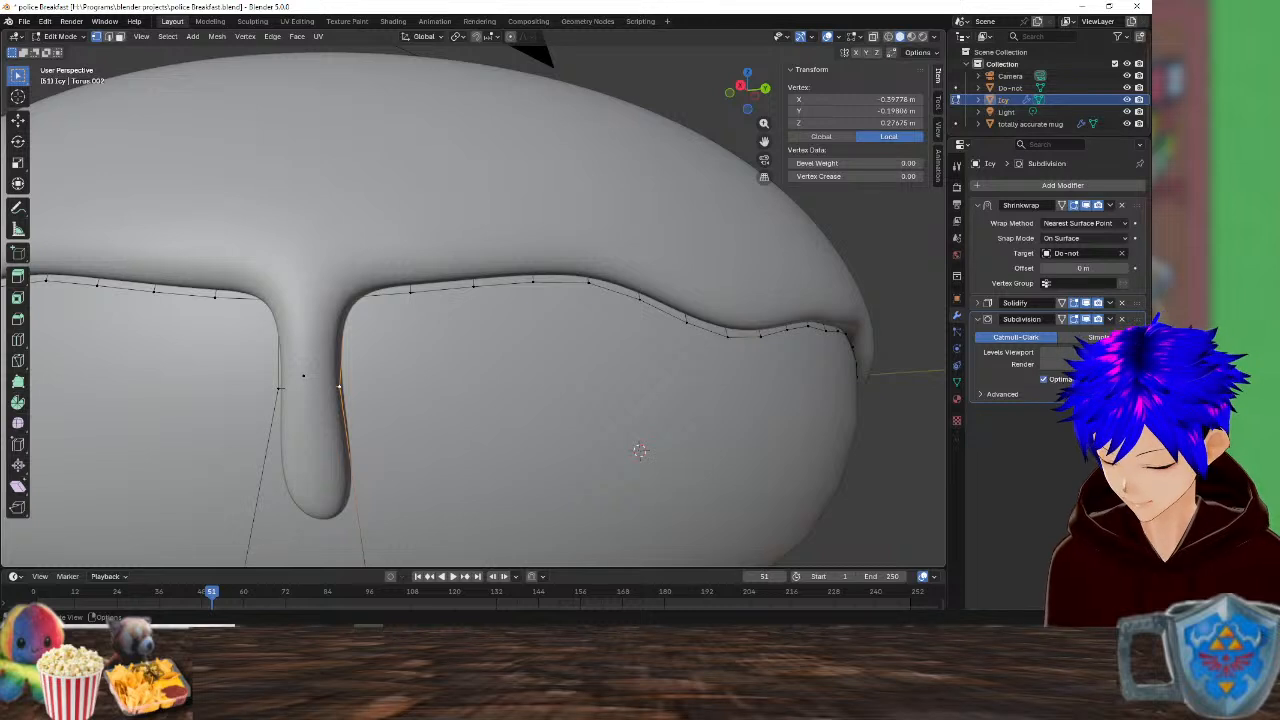
pyautogui.press('g')
pyautogui.click(330, 388)
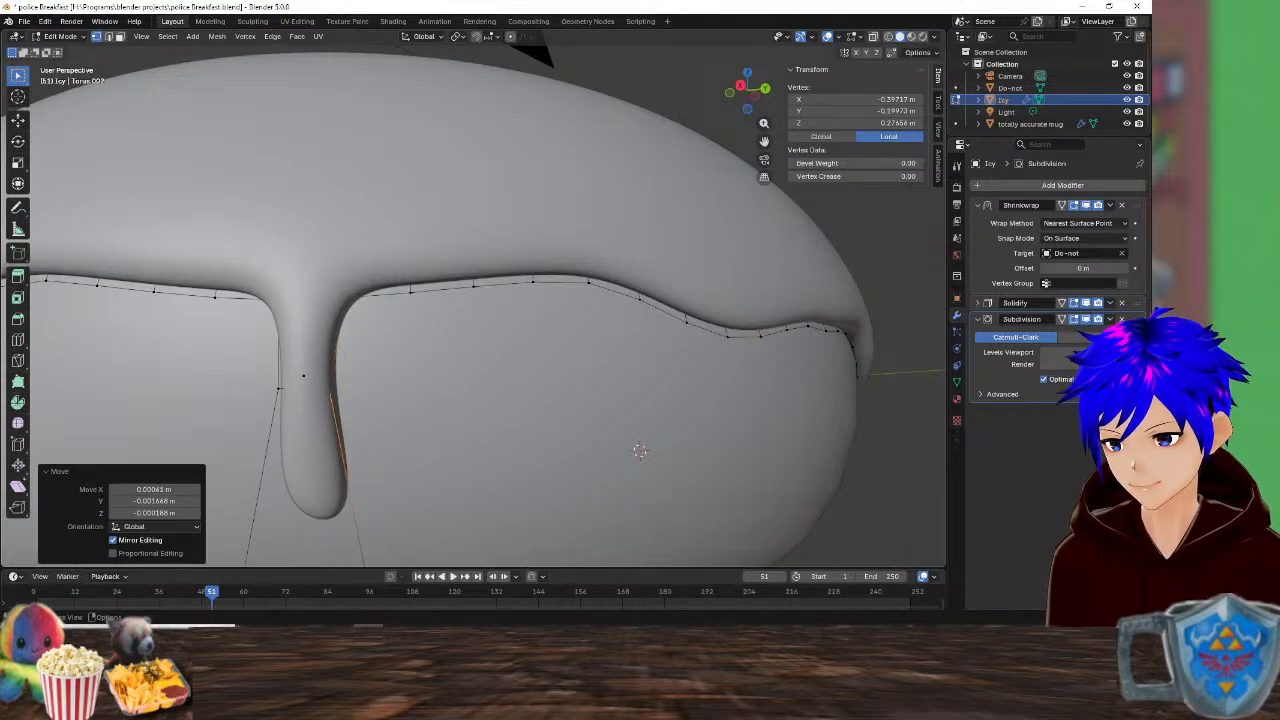
# - Move the long drip's left neck vertex inward by about 0.0046 m in Y, and ease it back outward by about -0.0017 m
pyautogui.moveTo(640, 450)
pyautogui.mouseDown(button='middle')
pyautogui.moveTo(608, 443)
pyautogui.moveTo(618, 451)
pyautogui.mouseUp(button='middle')
pyautogui.click(405, 399)
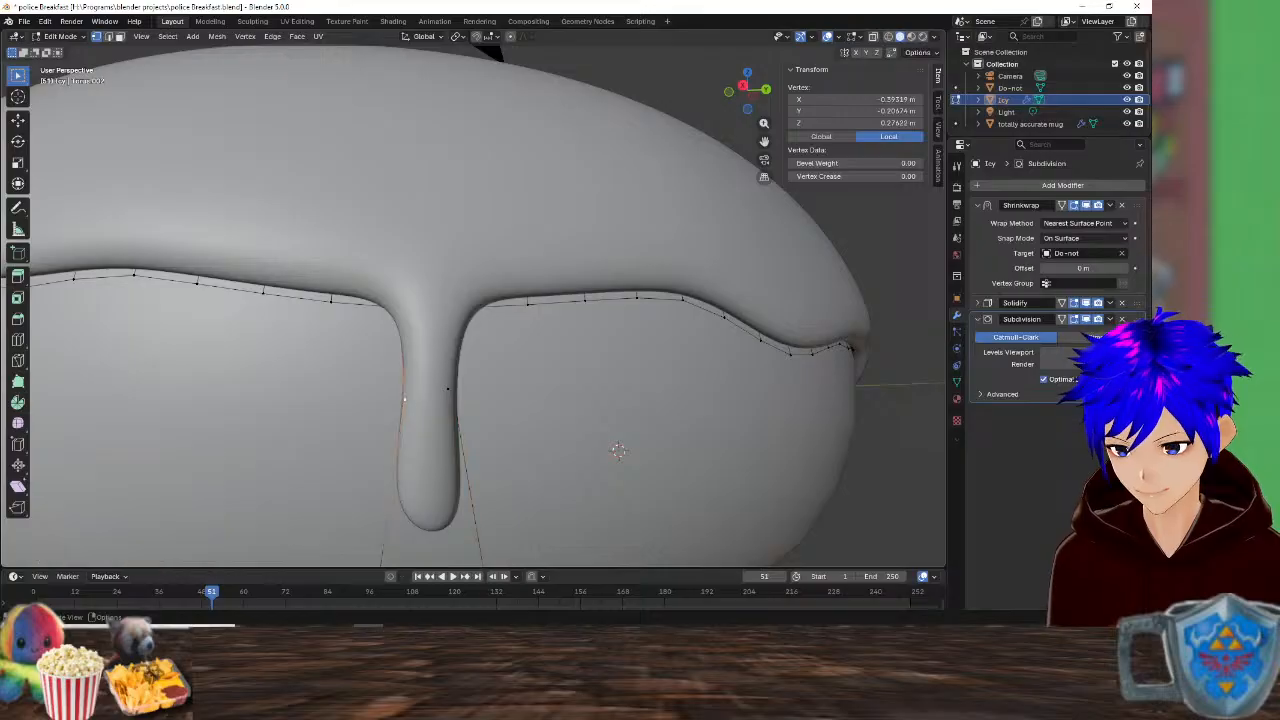
pyautogui.press('g')
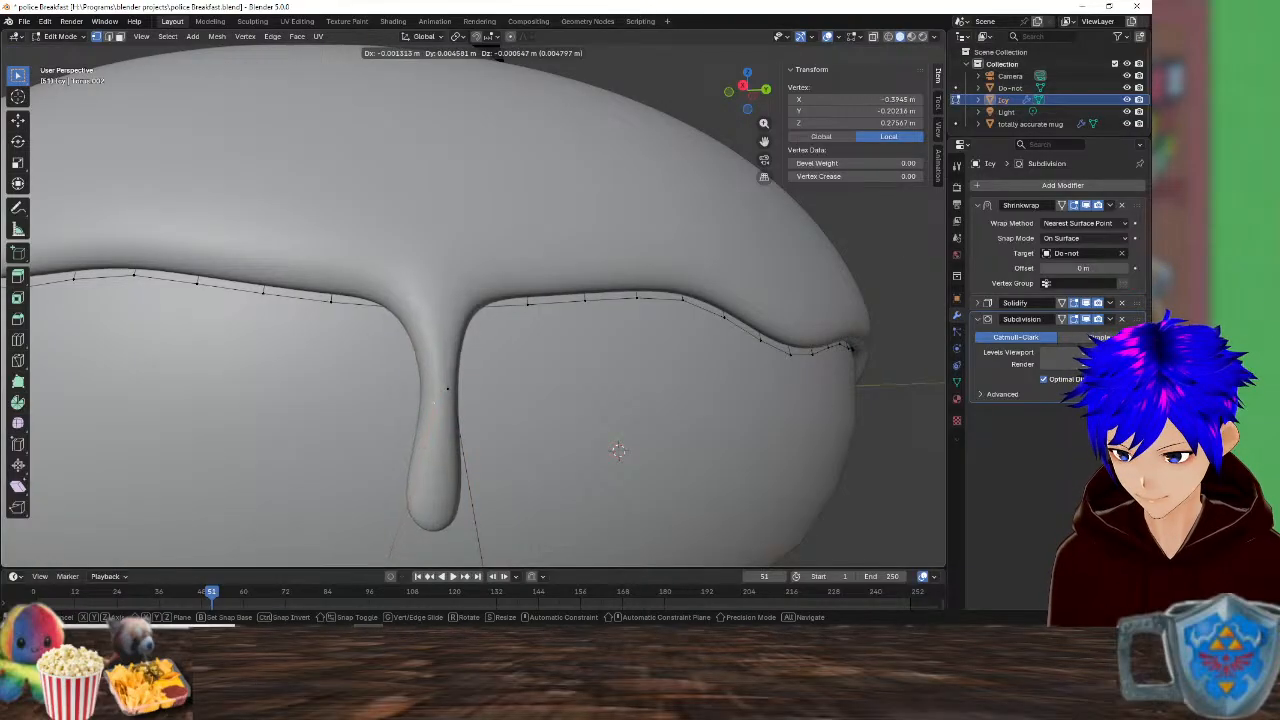
pyautogui.click(434, 402)
pyautogui.moveTo(618, 451)
pyautogui.mouseDown(button='middle')
pyautogui.moveTo(605, 455)
pyautogui.moveTo(692, 419)
pyautogui.moveTo(630, 450)
pyautogui.mouseUp(button='middle')
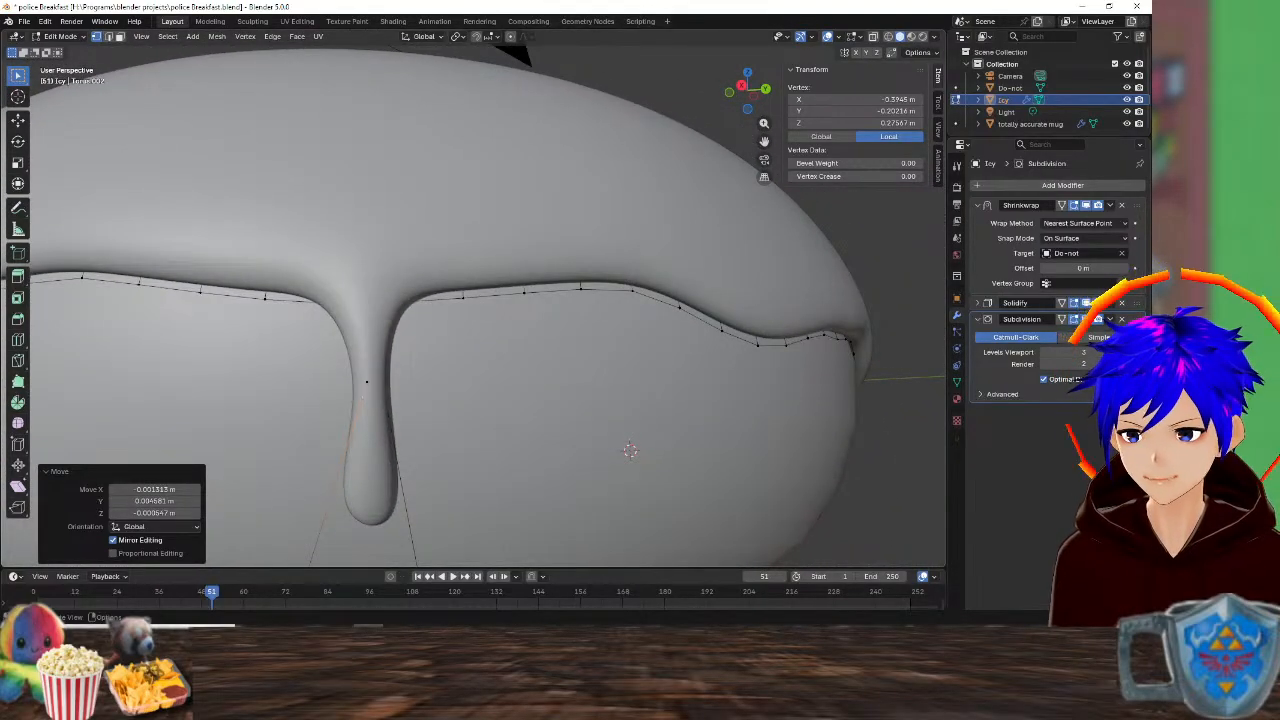
pyautogui.press('g')
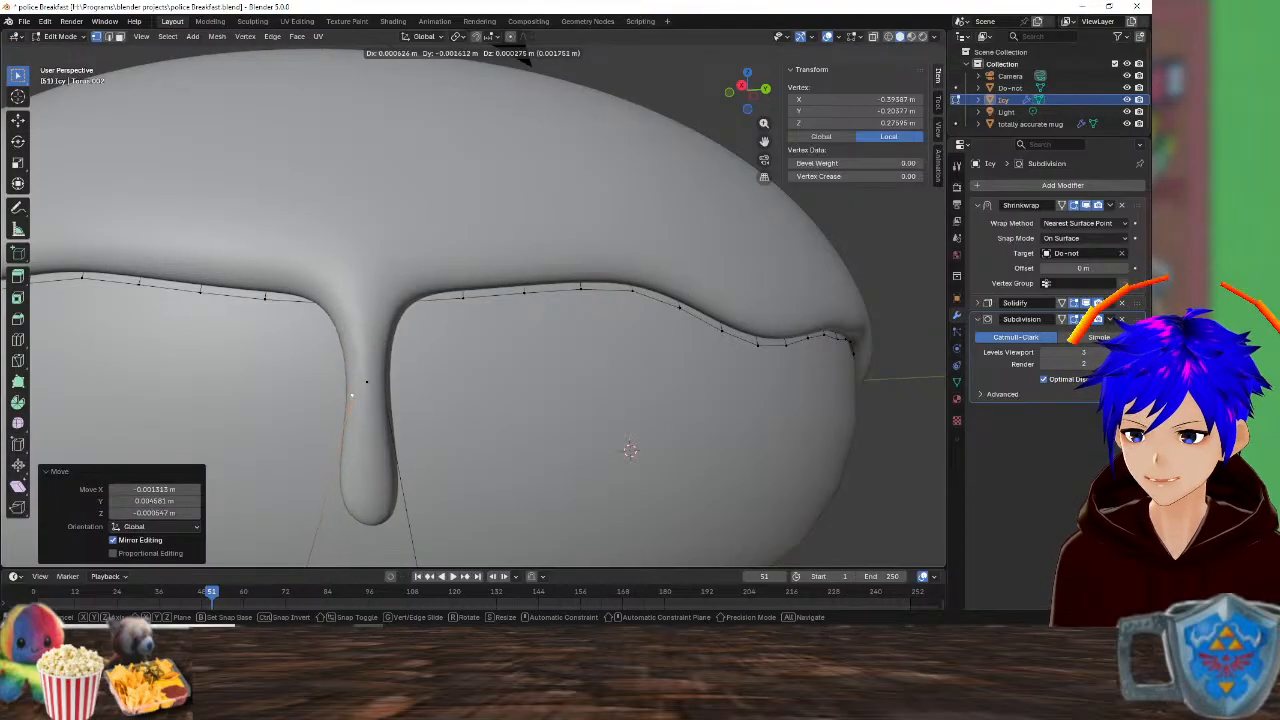
pyautogui.press('Return')
# - On the short neighbouring drip, move the lower-left tip vertex about -0.0151 m along the global Z axis
pyautogui.moveTo(560, 380); pyautogui.dragTo(380, 380, button='middle')
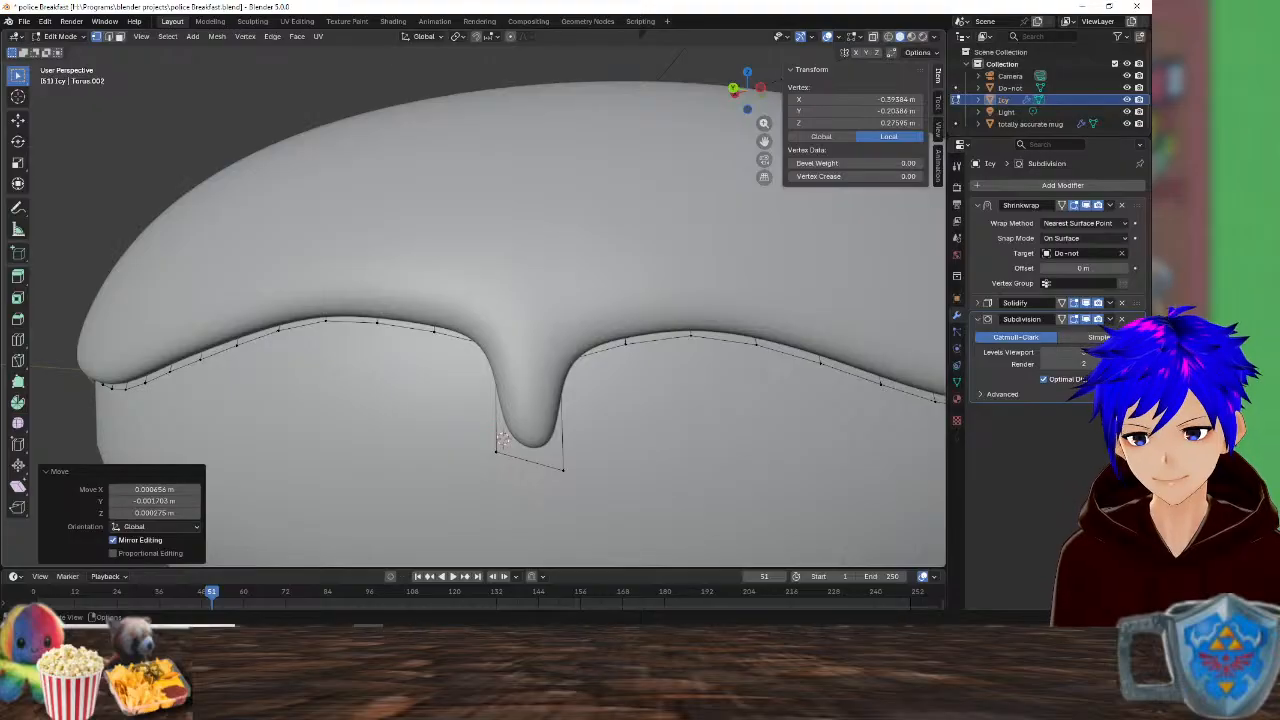
pyautogui.click(502, 439)
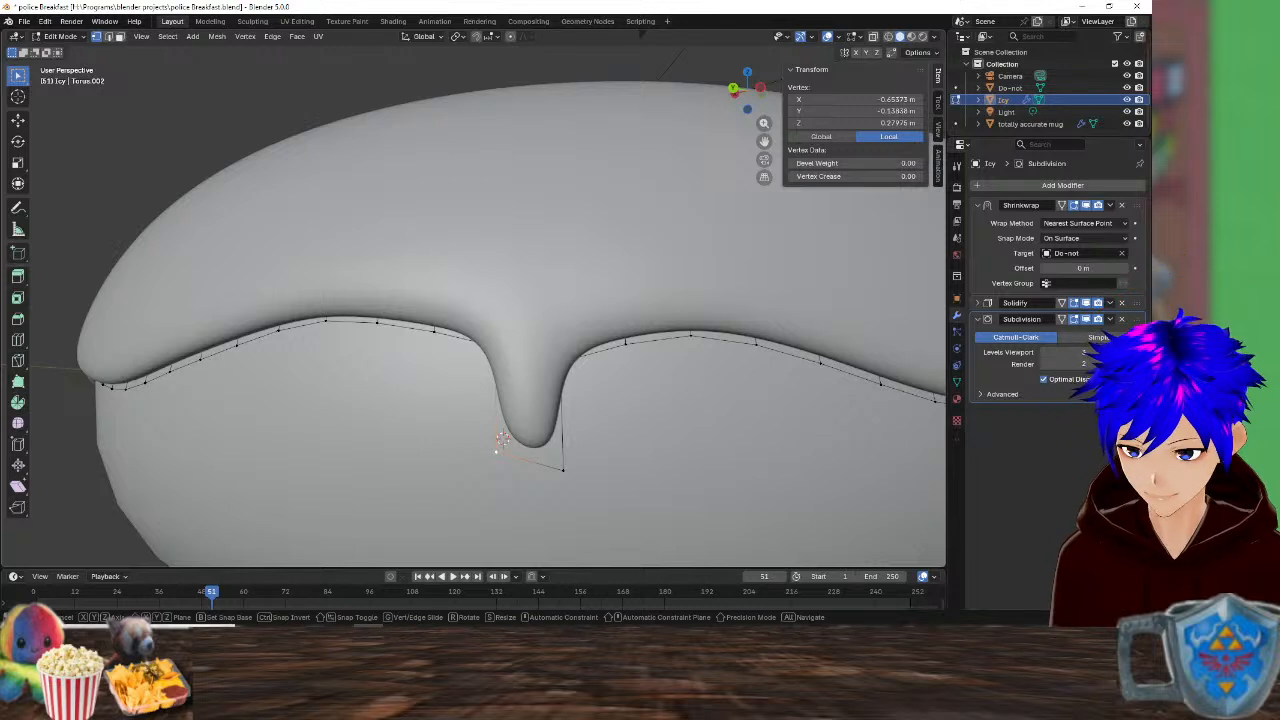
pyautogui.press('g')
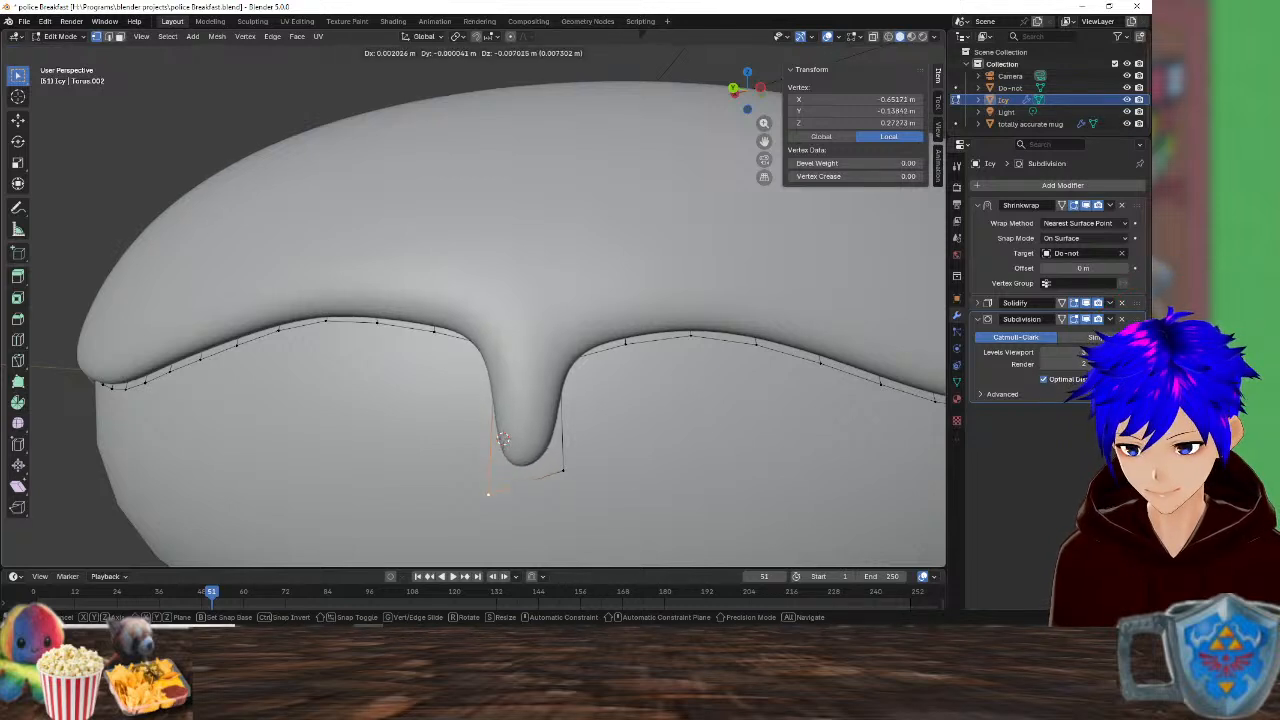
pyautogui.press('z')
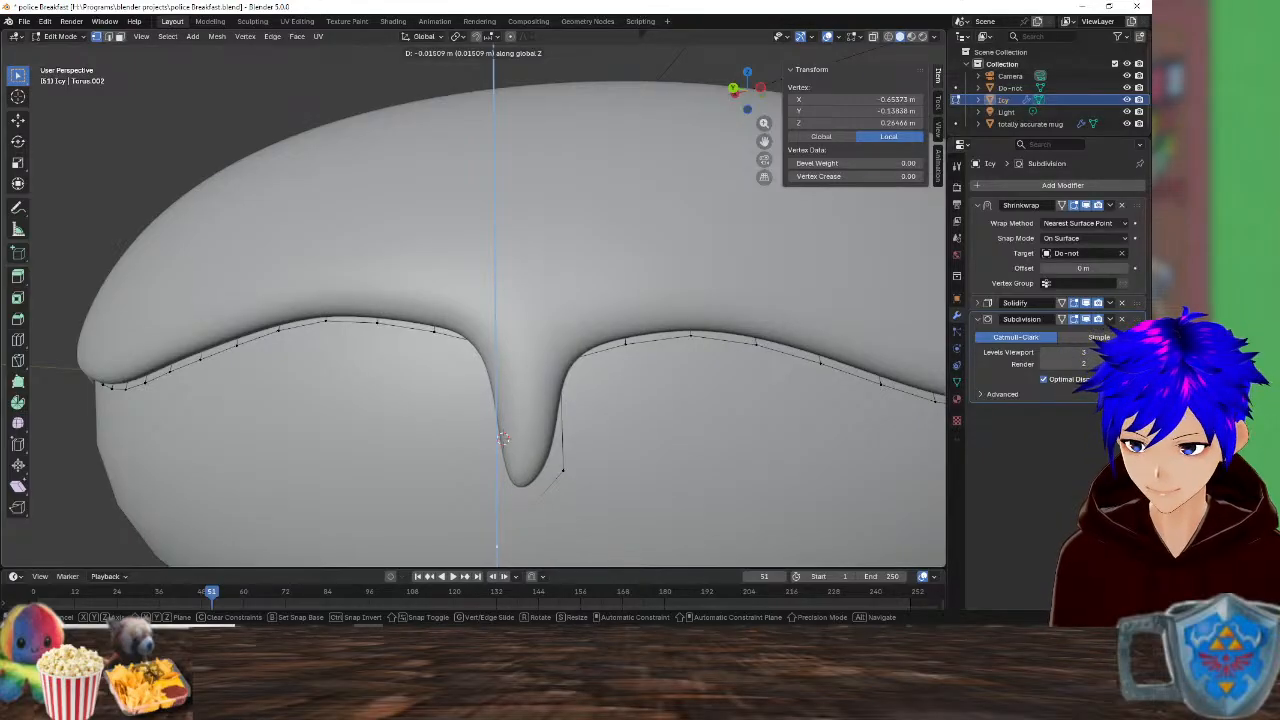
pyautogui.click(503, 438)
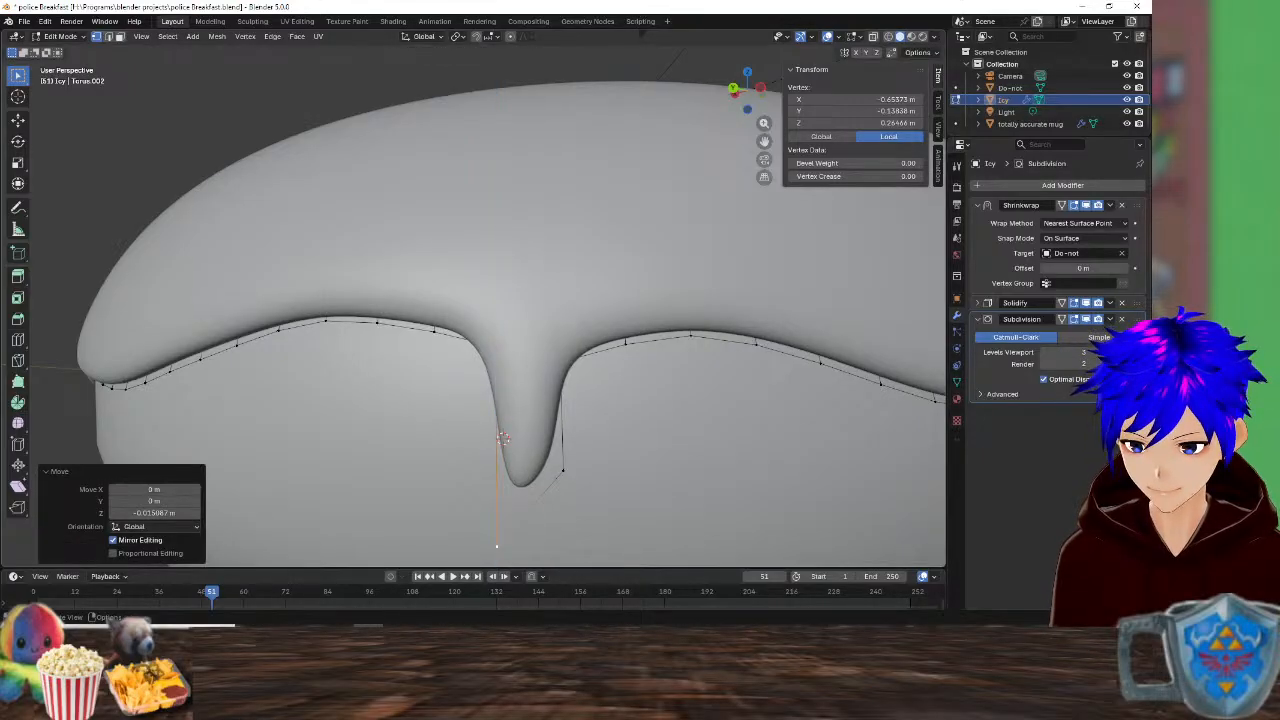
# - Move the same drip's lower-right tip vertex about -0.0042 m in Y and -0.0129 m in Z
pyautogui.click(503, 438)
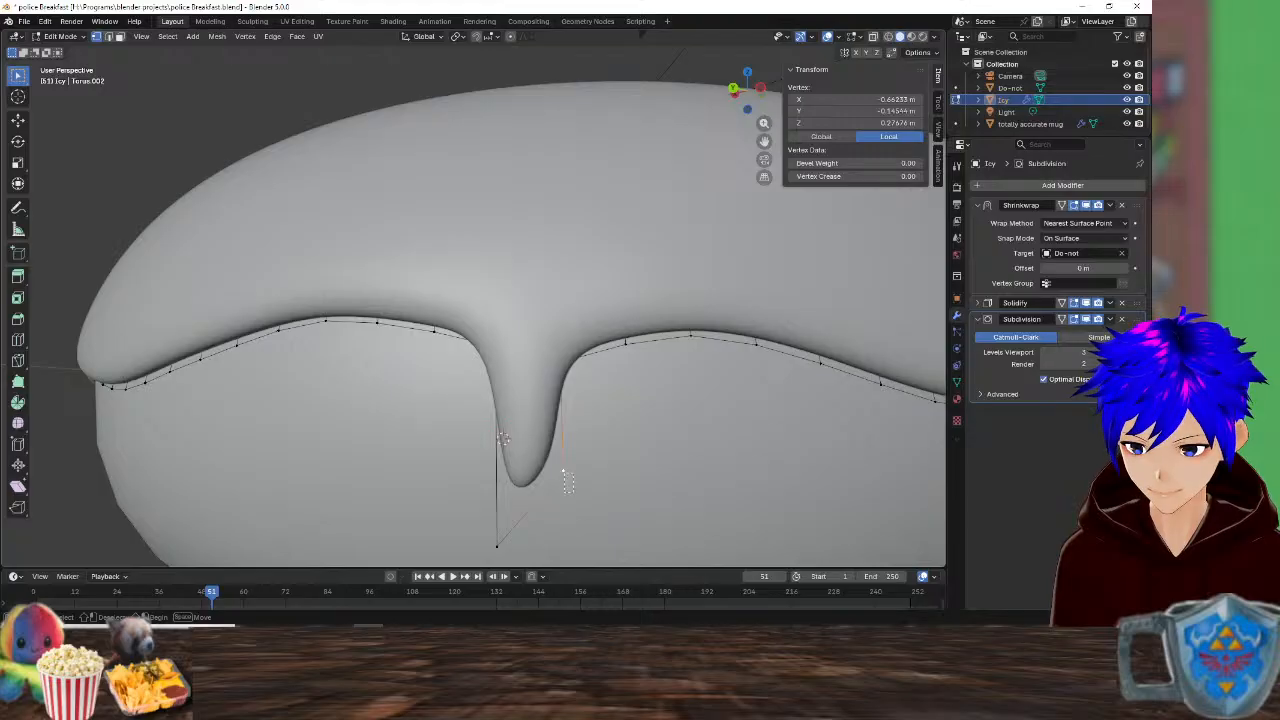
pyautogui.moveTo(564, 472); pyautogui.dragTo(573, 492)
pyautogui.click(563, 470)
pyautogui.press('g')
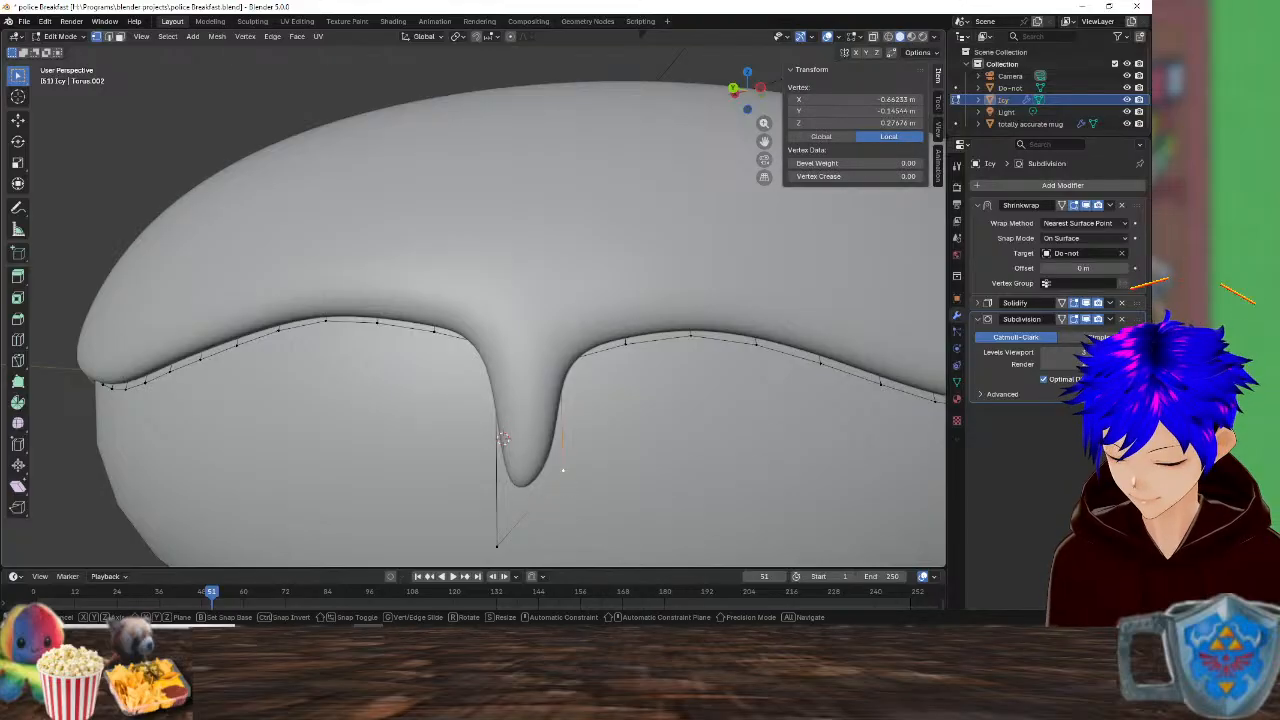
pyautogui.click(502, 438)
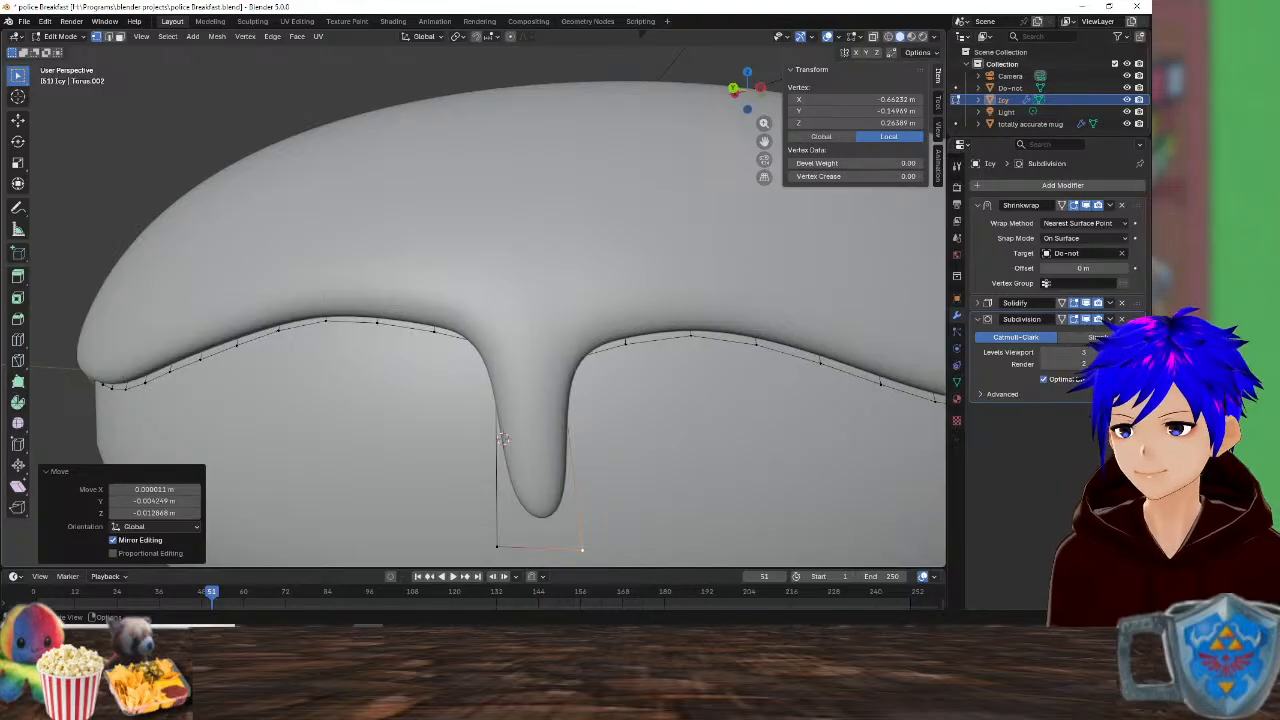
# - Add a single loop cut across the lengthened drip and slide it up toward the neck
pyautogui.moveTo(502, 439); pyautogui.dragTo(483, 383, button='middle')
pyautogui.scroll(-2, 376, 383)
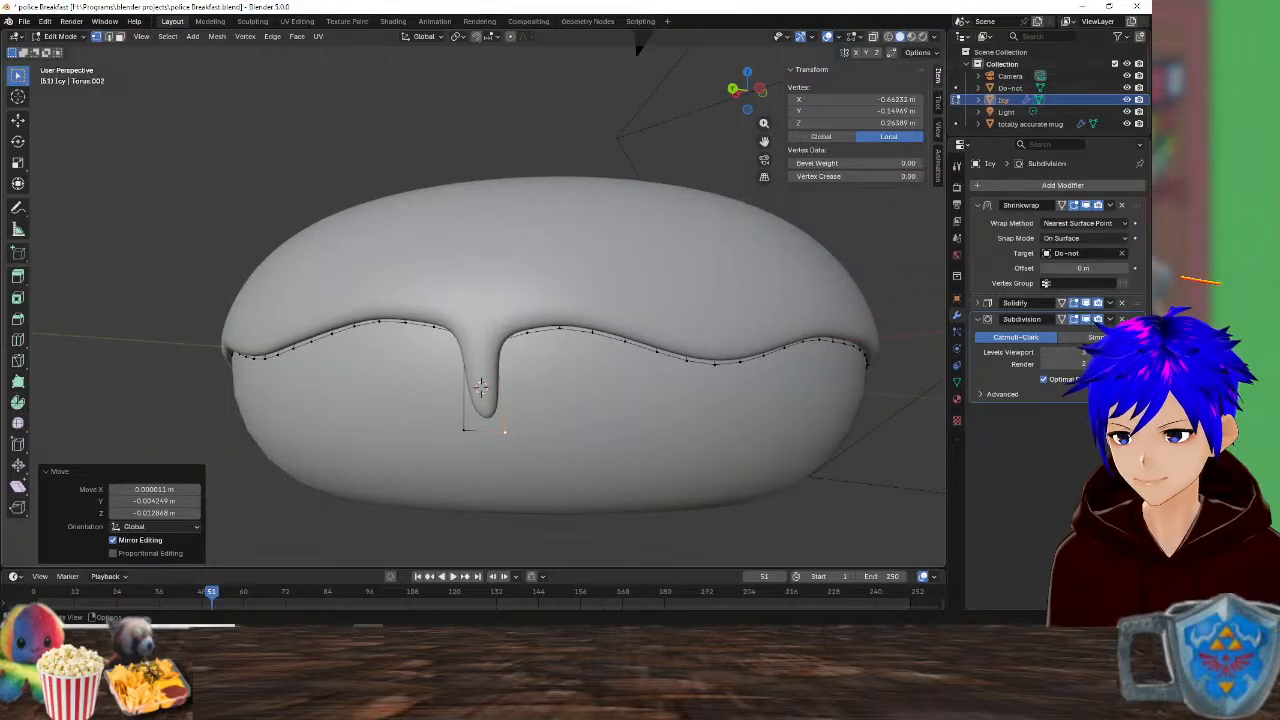
pyautogui.scroll(1, 483, 413)
pyautogui.scroll(2, 483, 413)
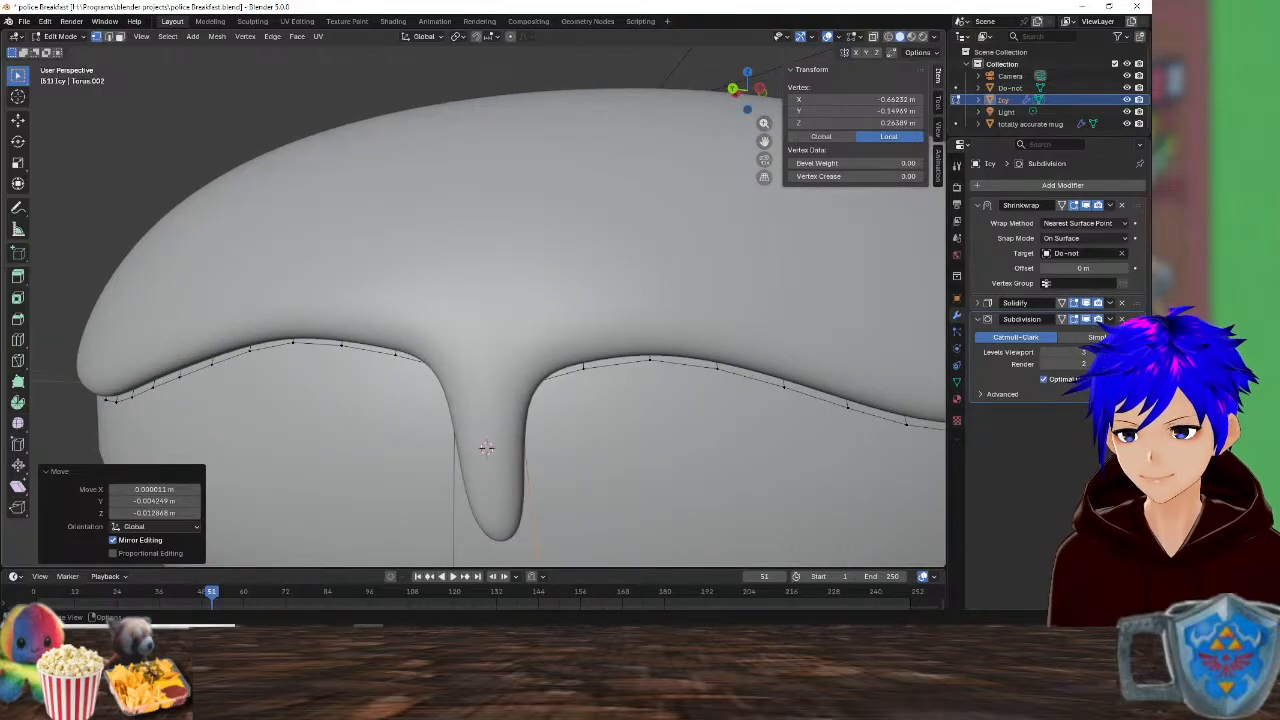
pyautogui.moveTo(487, 448); pyautogui.dragTo(501, 419, button='middle')
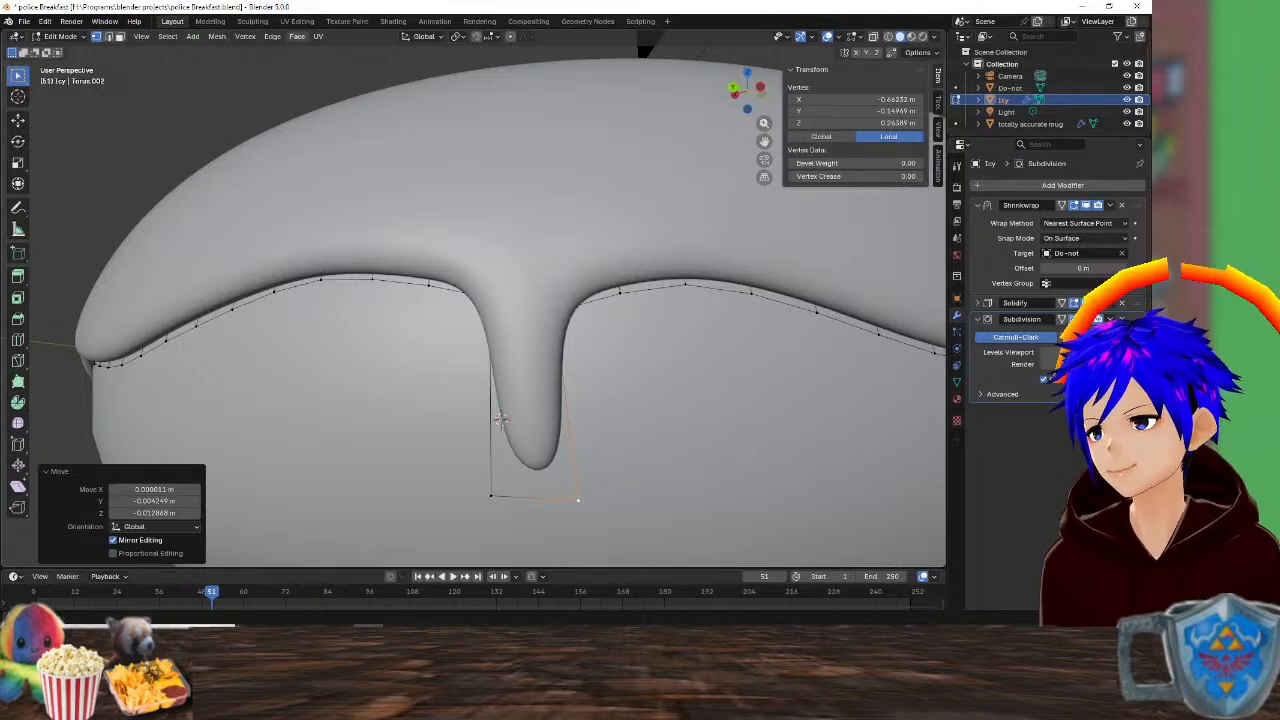
pyautogui.click(272, 36)
pyautogui.moveTo(297, 36)
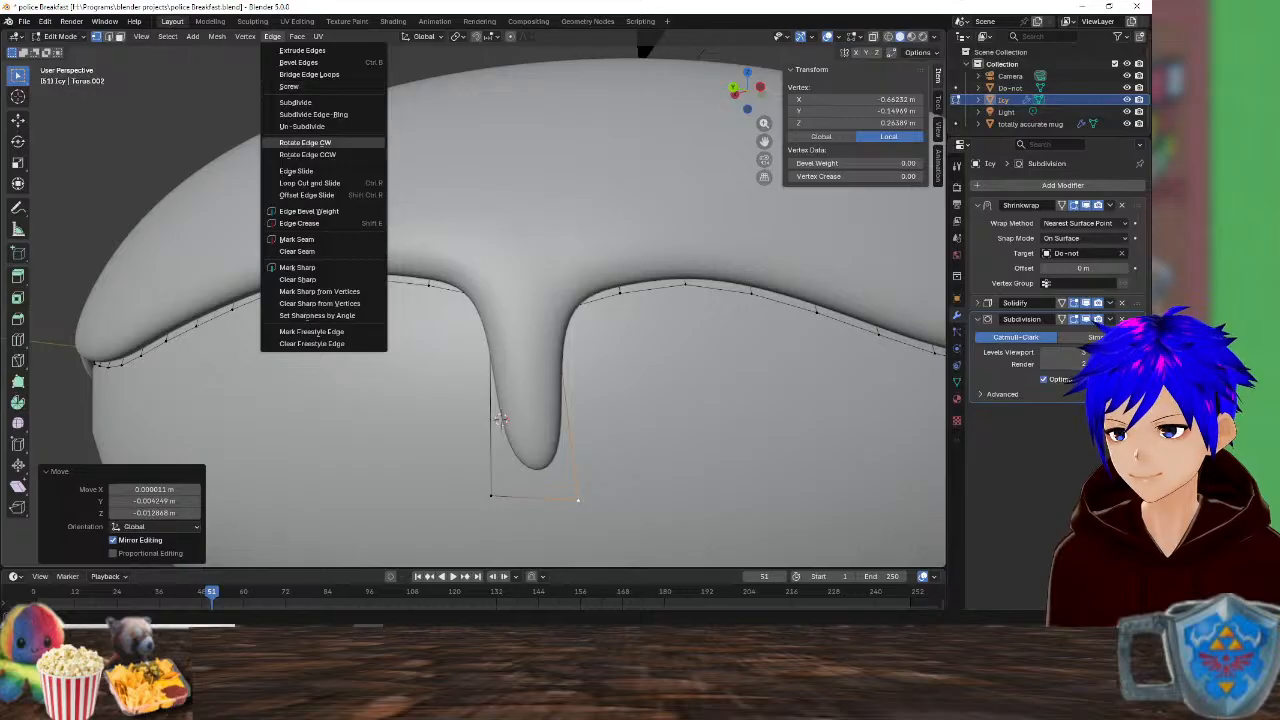
pyautogui.click(309, 183)
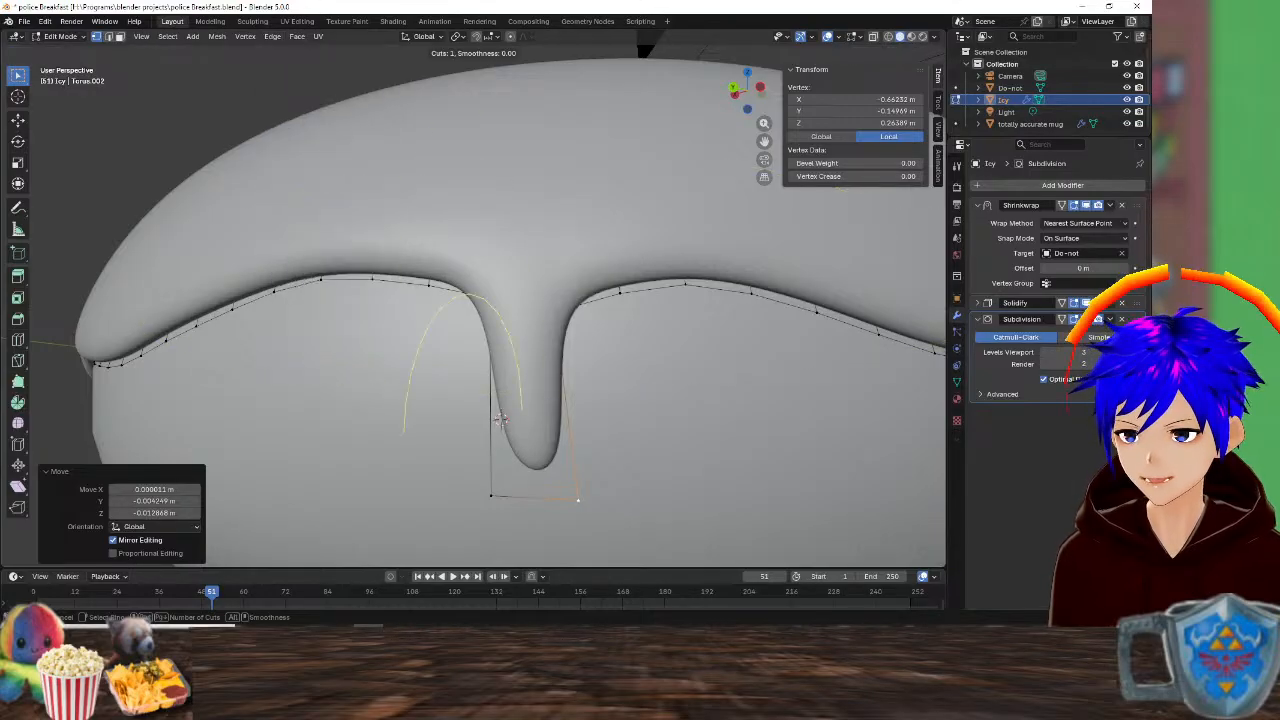
pyautogui.click(500, 420)
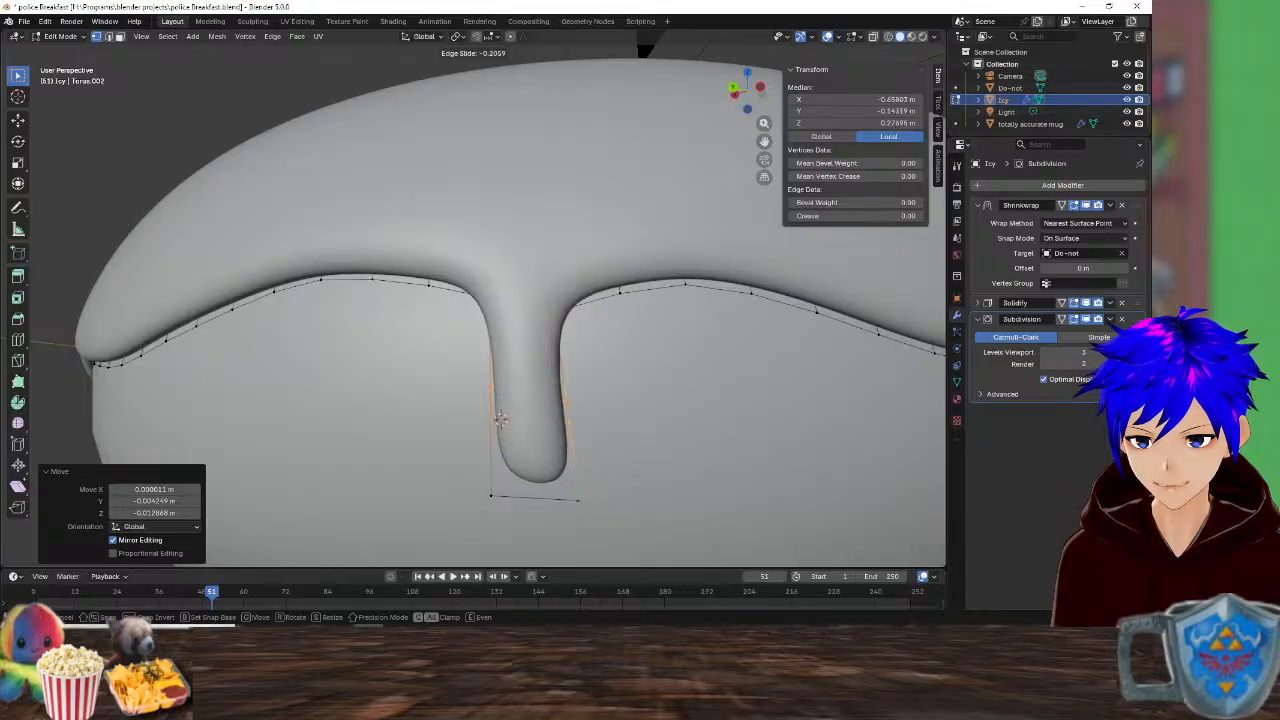
pyautogui.click(500, 420)
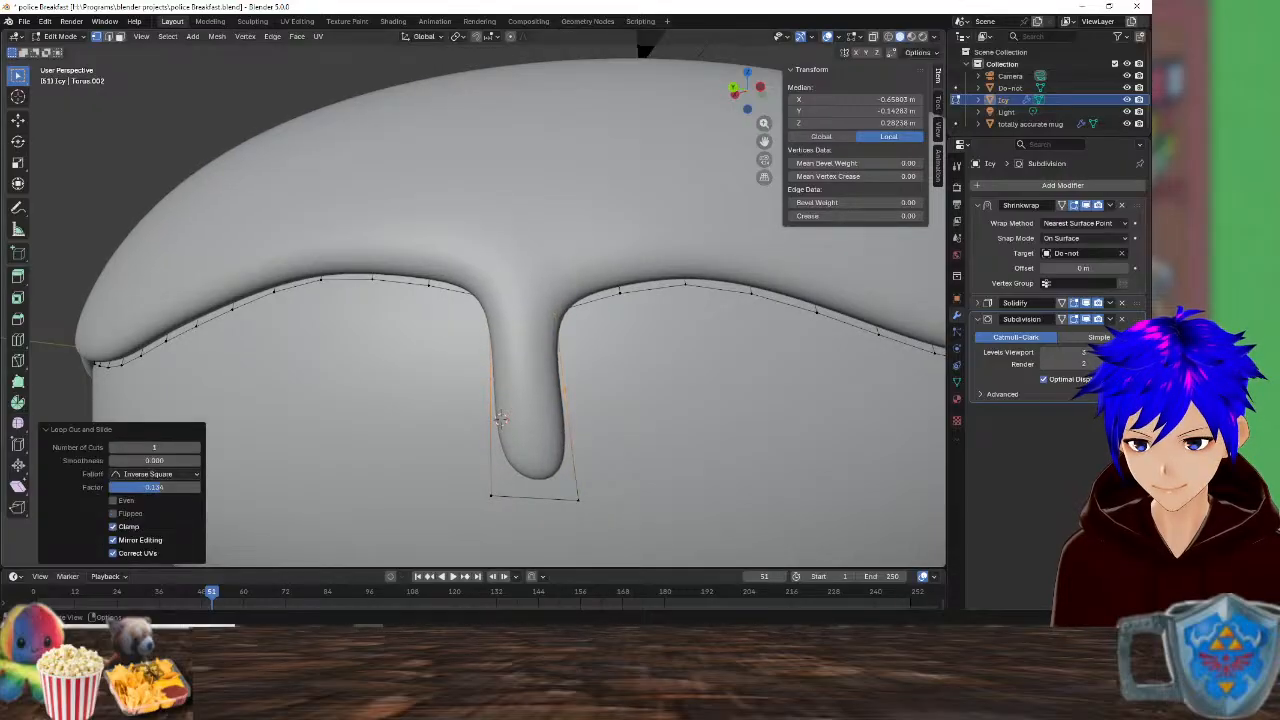
# - Narrow the drip by moving the loop cut's right vertex about 0.0016 m in X and 0.0018 m in Y, and its left vertex inward
pyautogui.click(500, 420)
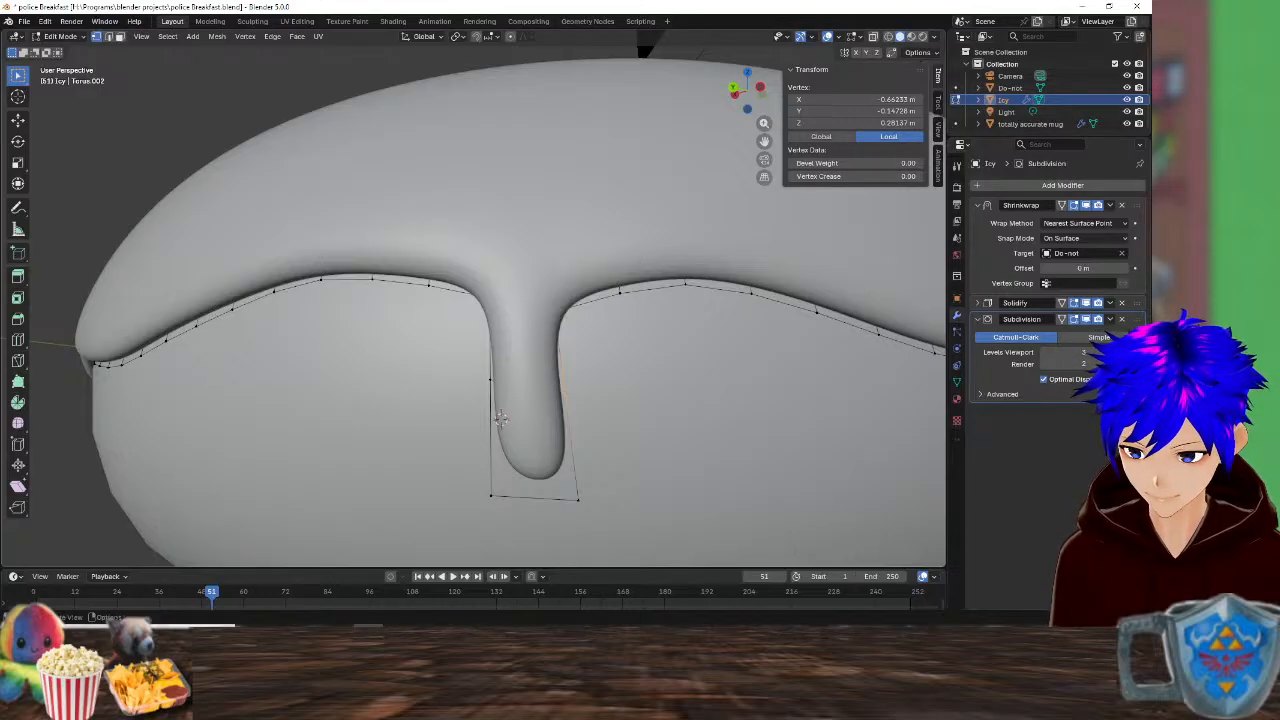
pyautogui.press('g')
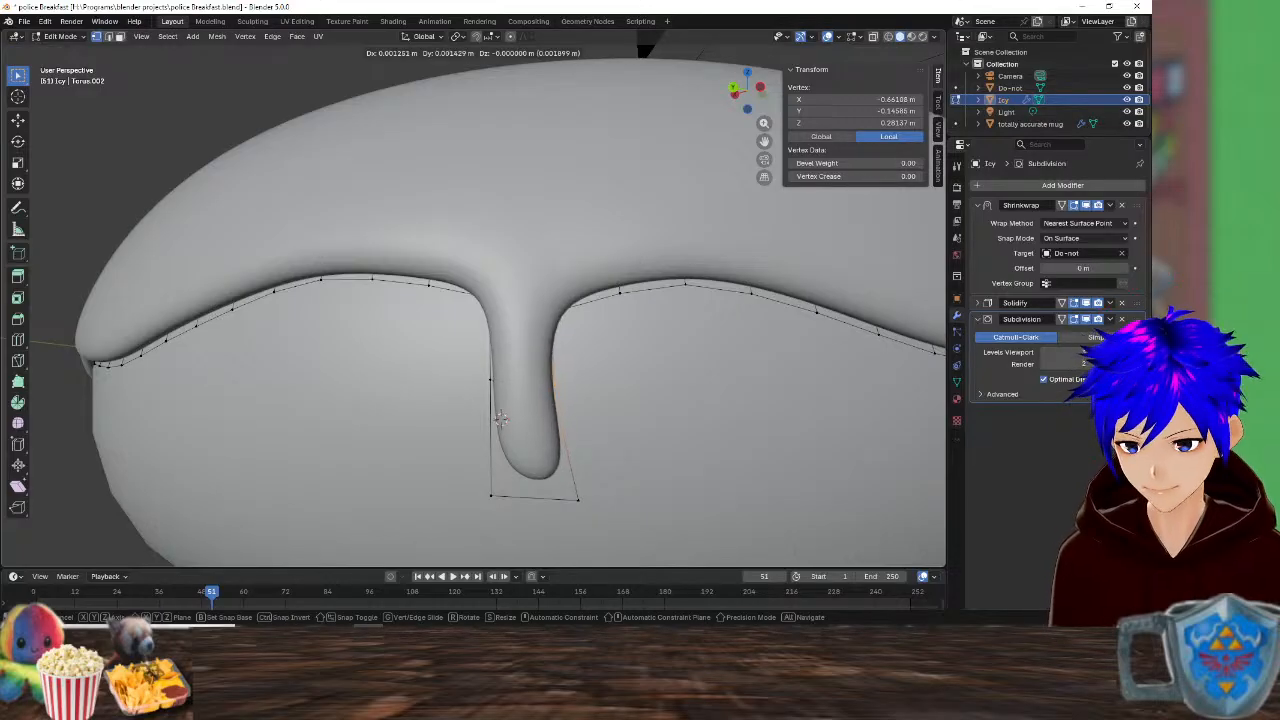
pyautogui.click(500, 420)
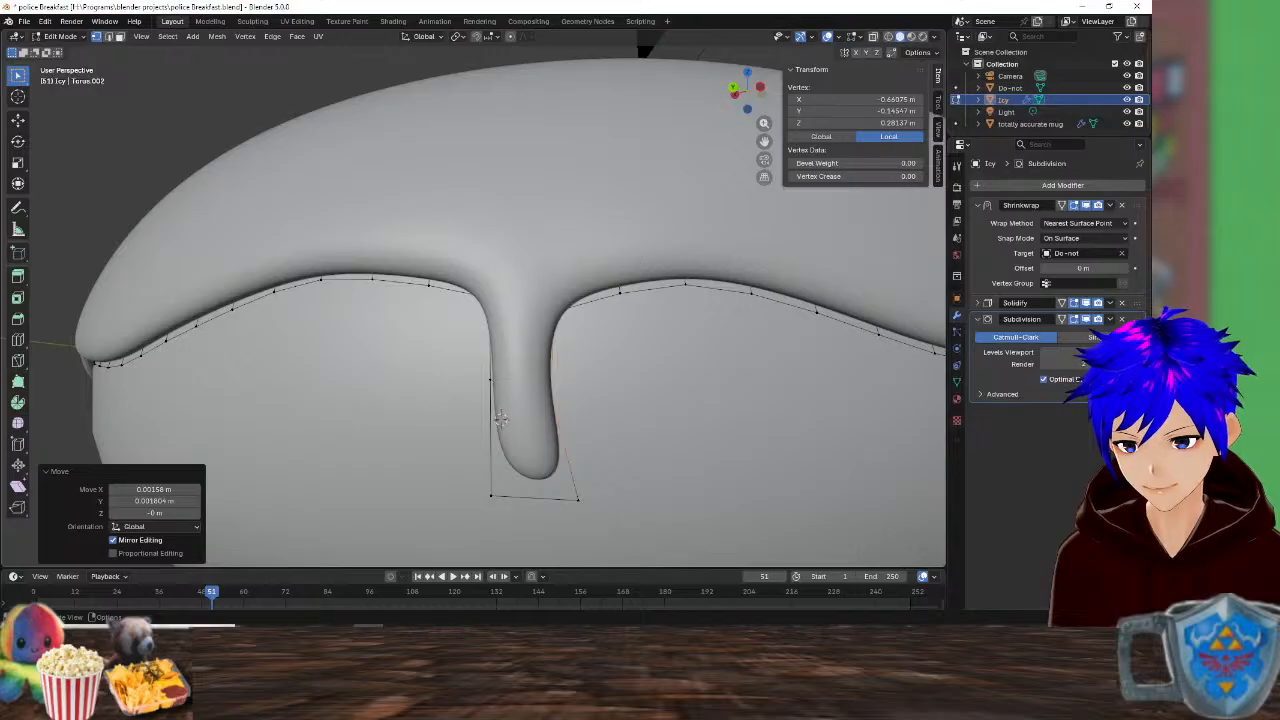
pyautogui.click(500, 420)
pyautogui.press('g')
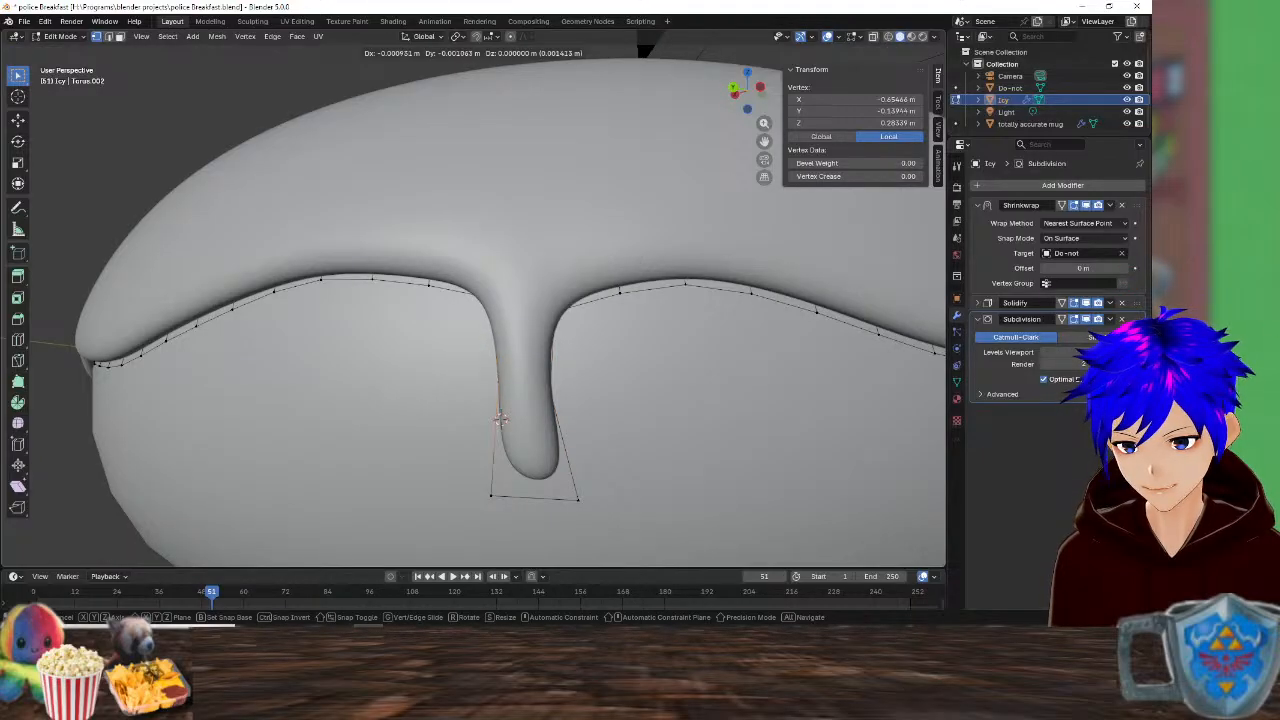
pyautogui.click(500, 420)
pyautogui.click(500, 420)
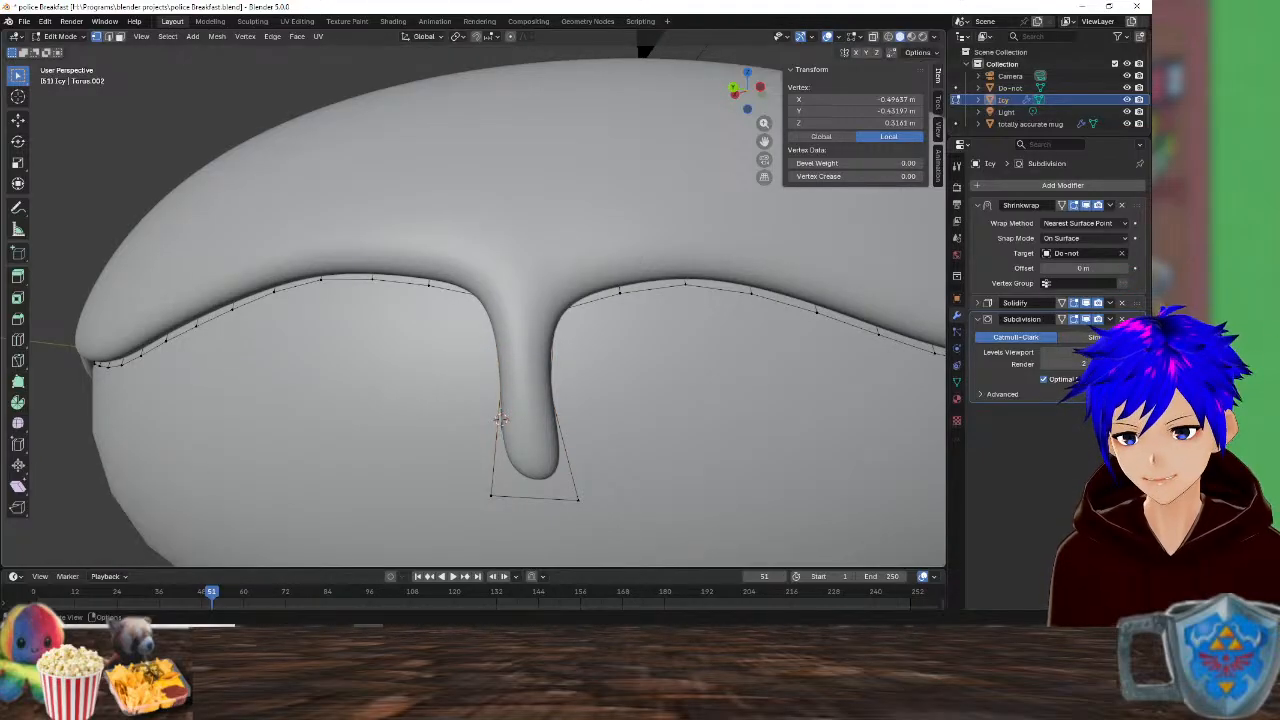
# - Examine the reshaped drip and the other icing drips from several sides of the donut
pyautogui.moveTo(500, 420); pyautogui.dragTo(278, 387, button='middle')
pyautogui.scroll(-8, 278, 387)
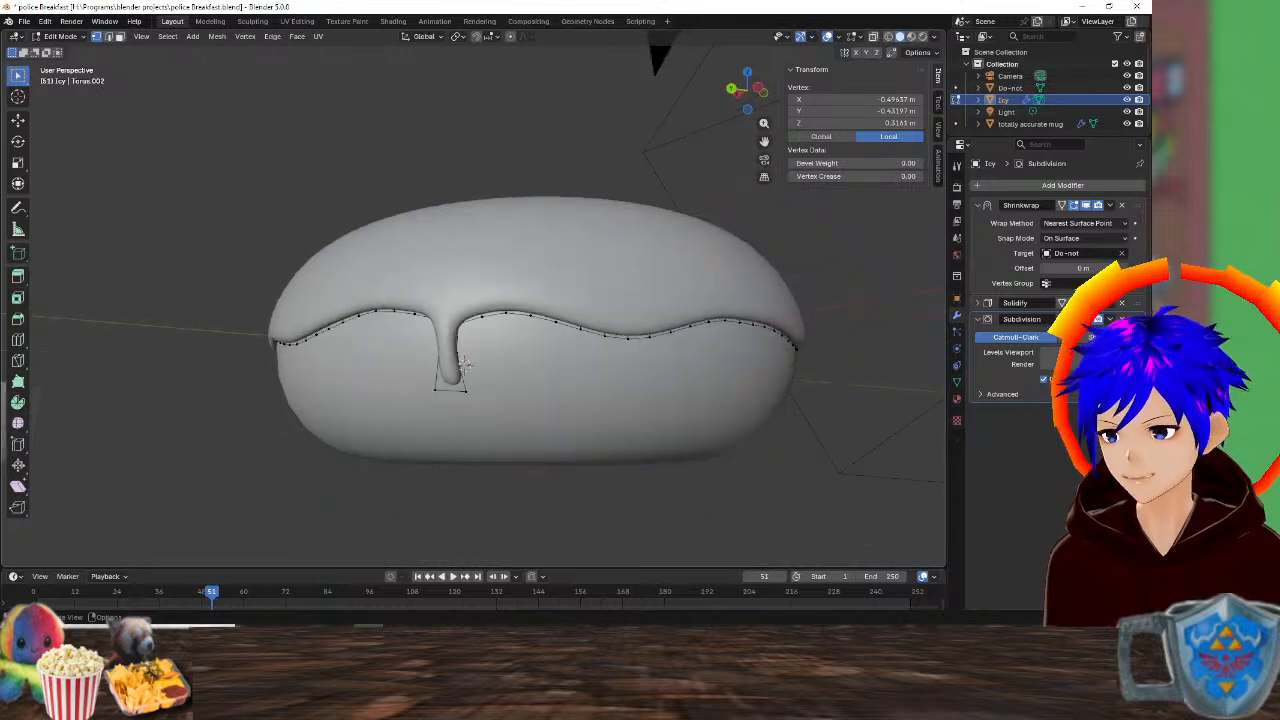
pyautogui.scroll(-1, 554, 340)
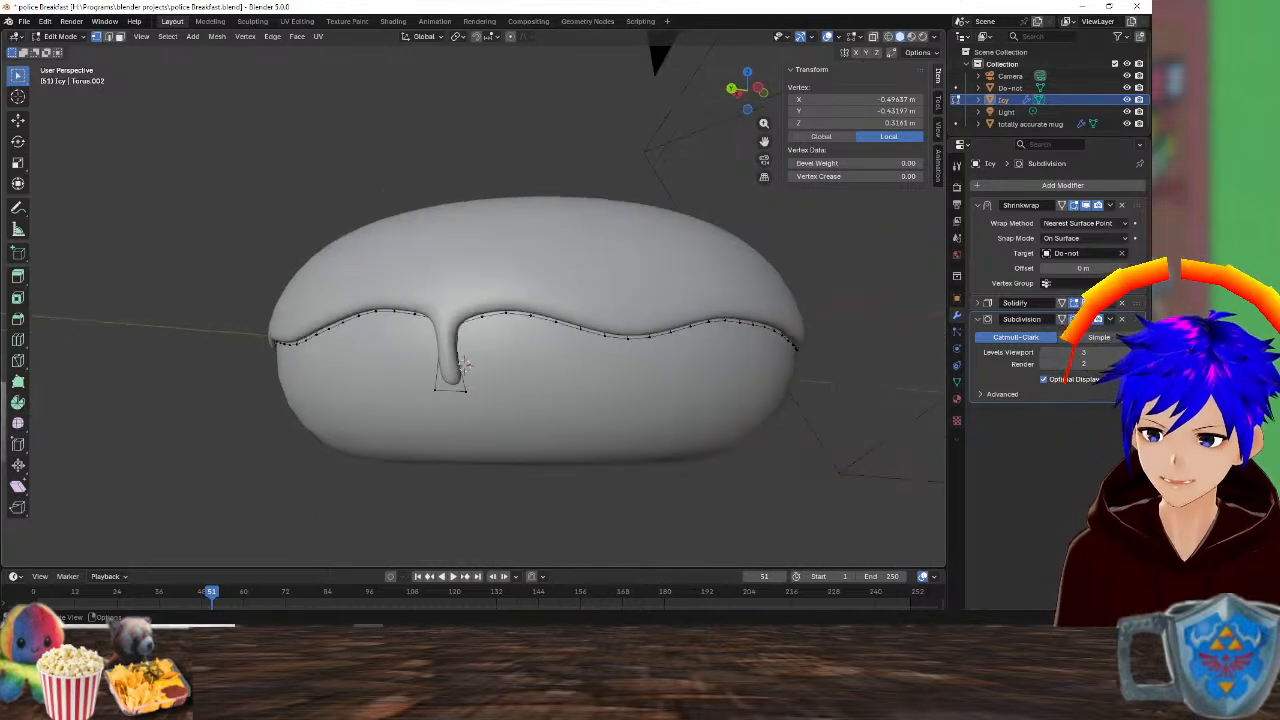
pyautogui.scroll(1, 554, 340)
pyautogui.moveTo(461, 383); pyautogui.dragTo(588, 455, button='middle')
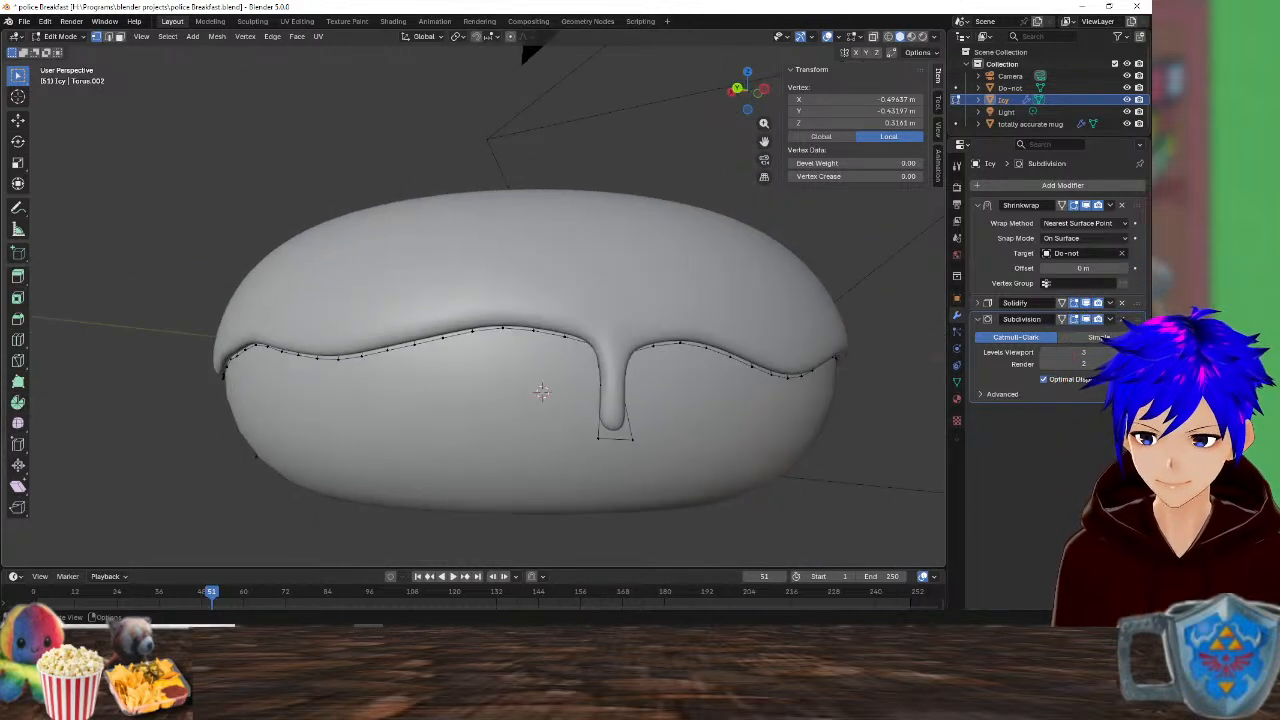
pyautogui.scroll(3, 588, 455)
pyautogui.moveTo(543, 435); pyautogui.dragTo(517, 417, button='middle')
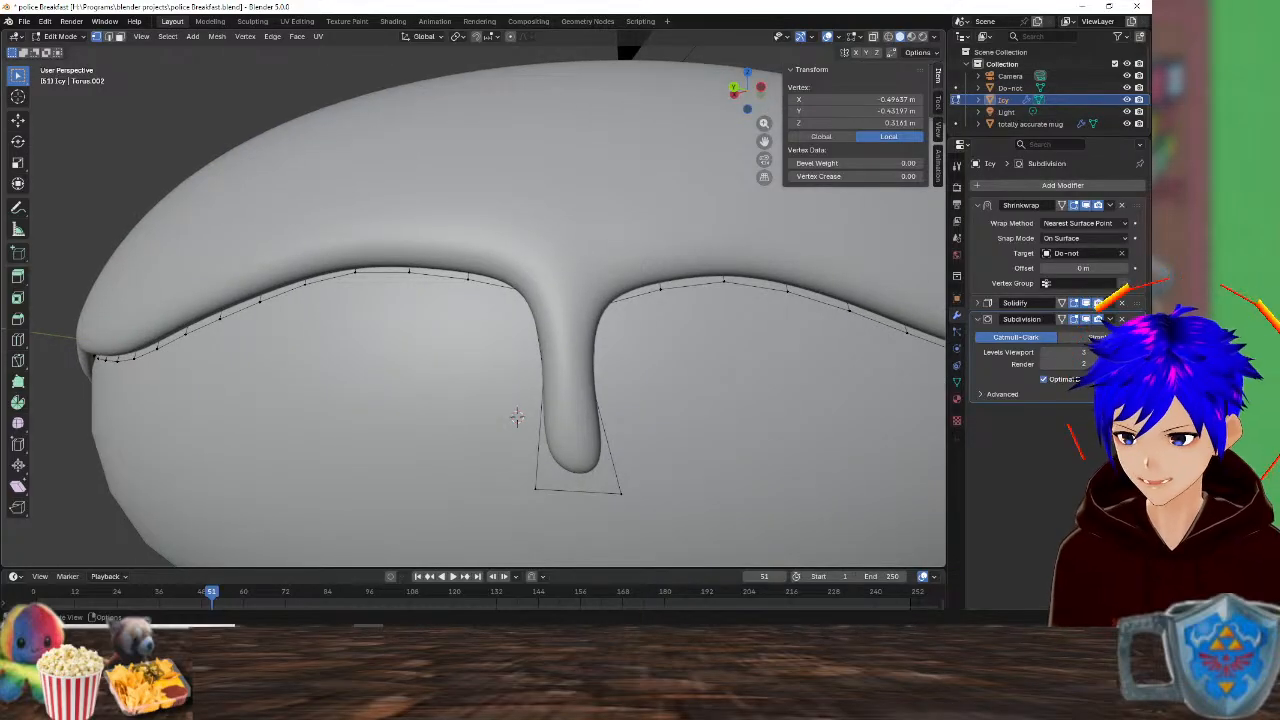
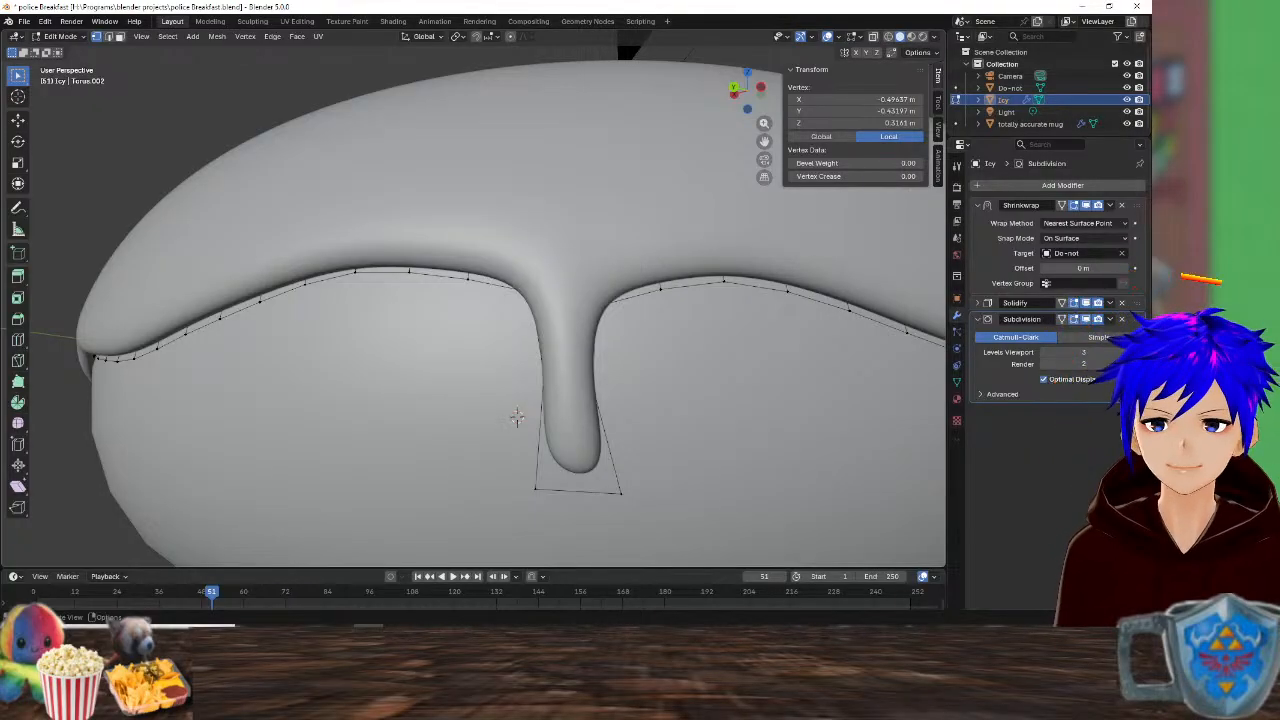
pyautogui.scroll(-4, 517, 417)
pyautogui.moveTo(498, 368); pyautogui.dragTo(428, 409, button='middle')
pyautogui.scroll(2, 399, 404)
pyautogui.scroll(-2, 399, 404)
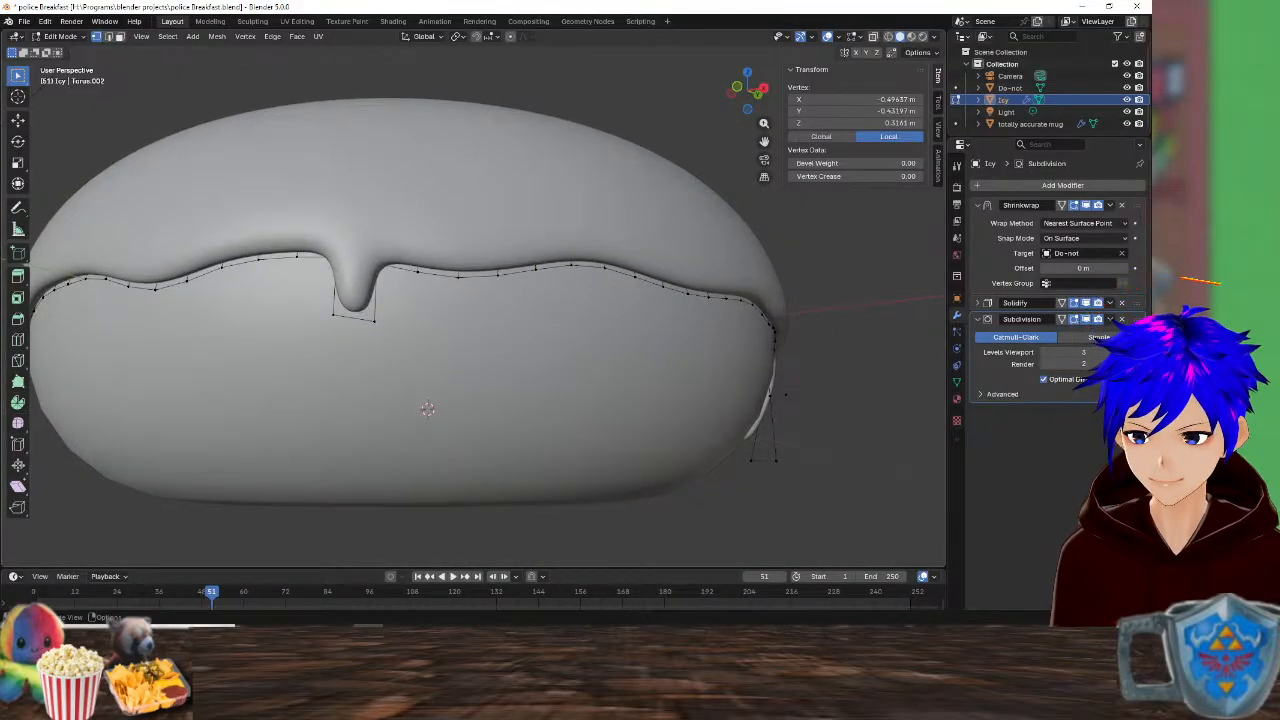
# - Extrude the short front drip's bottom edge about 0.0041 m in X, 0.0115 m in Y and -0.0282 m in Z
pyautogui.scroll(2, 428, 409)
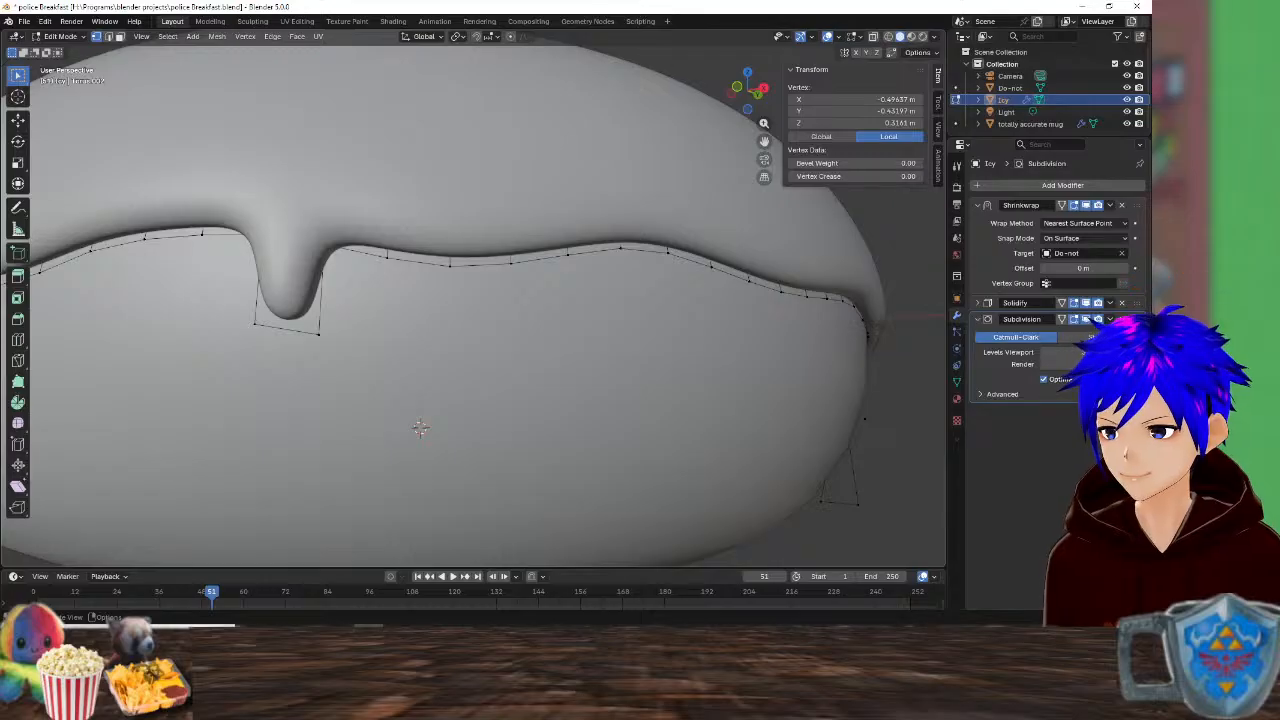
pyautogui.hotkey('ctrl', 'z')
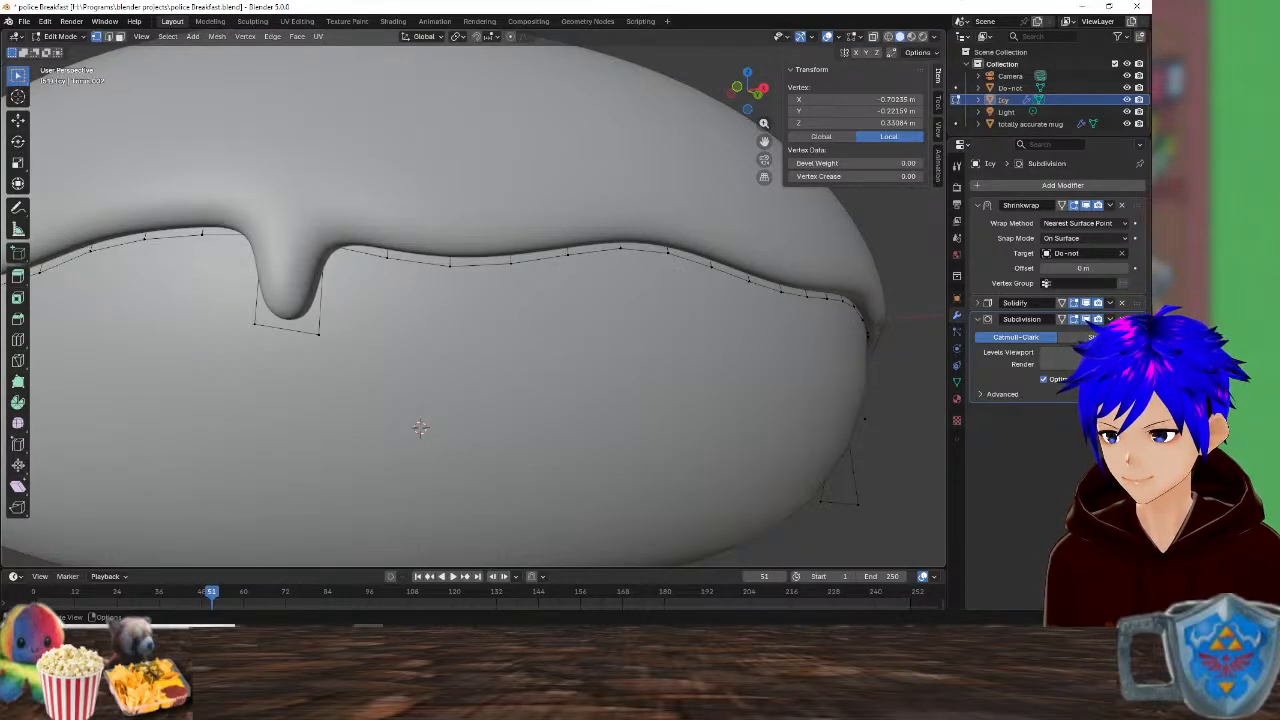
pyautogui.hotkey('ctrl', 'z')
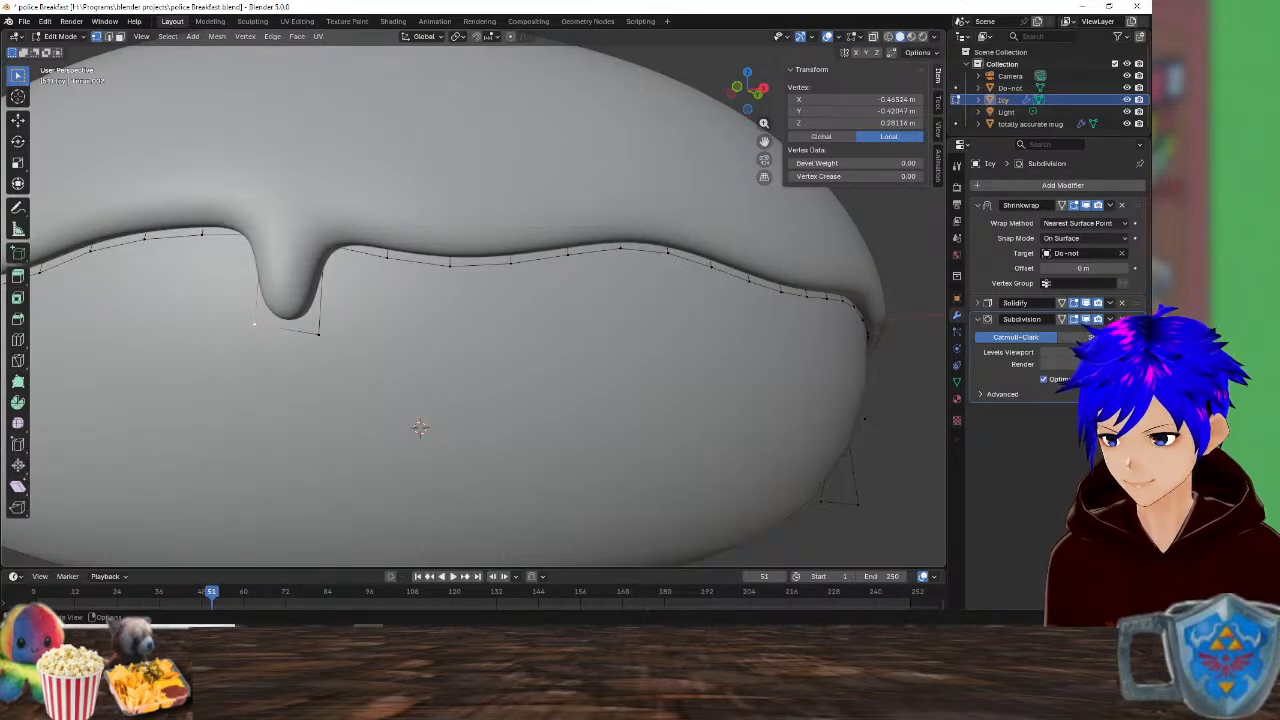
pyautogui.hotkey('ctrl', 'z')
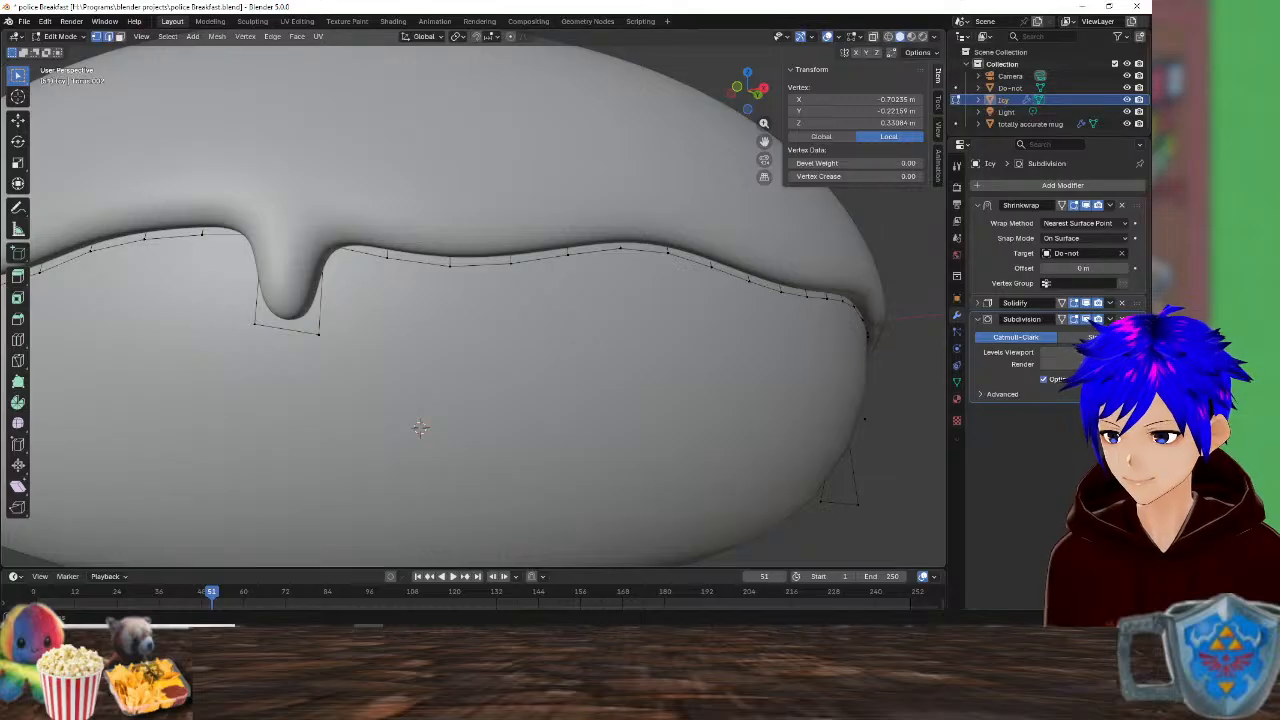
pyautogui.press('2')
pyautogui.click(287, 329)
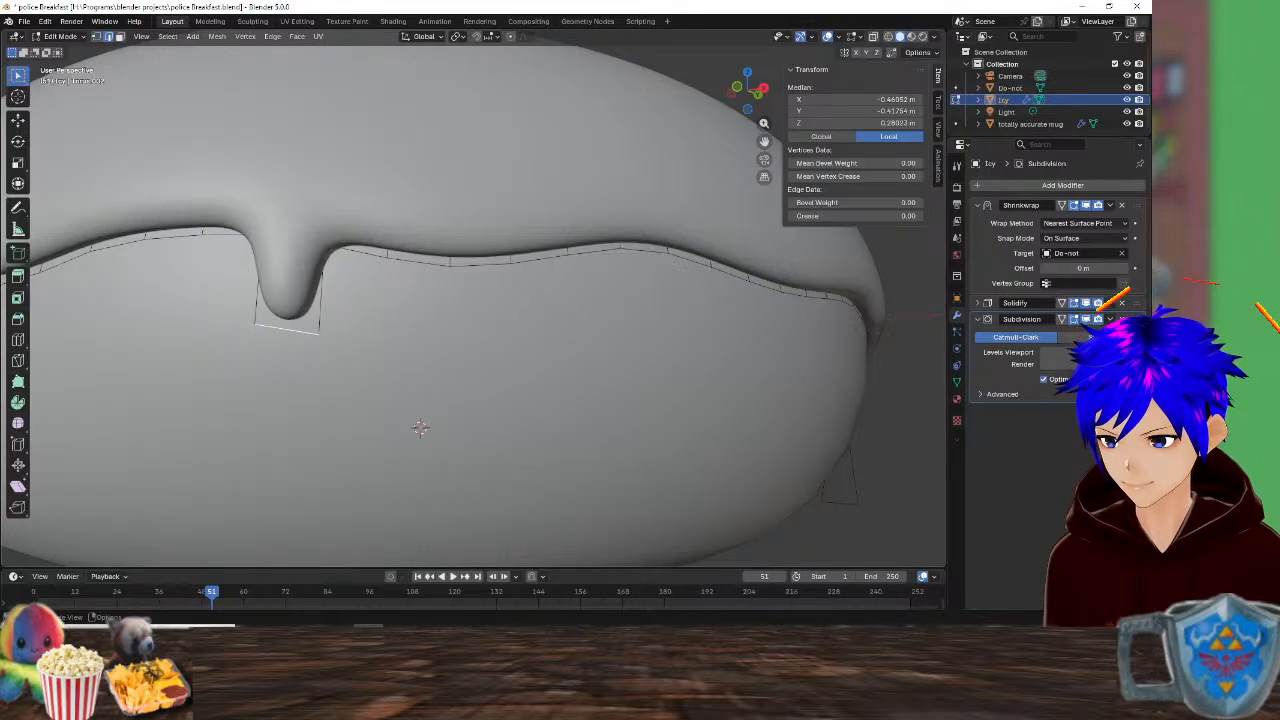
pyautogui.press('g')
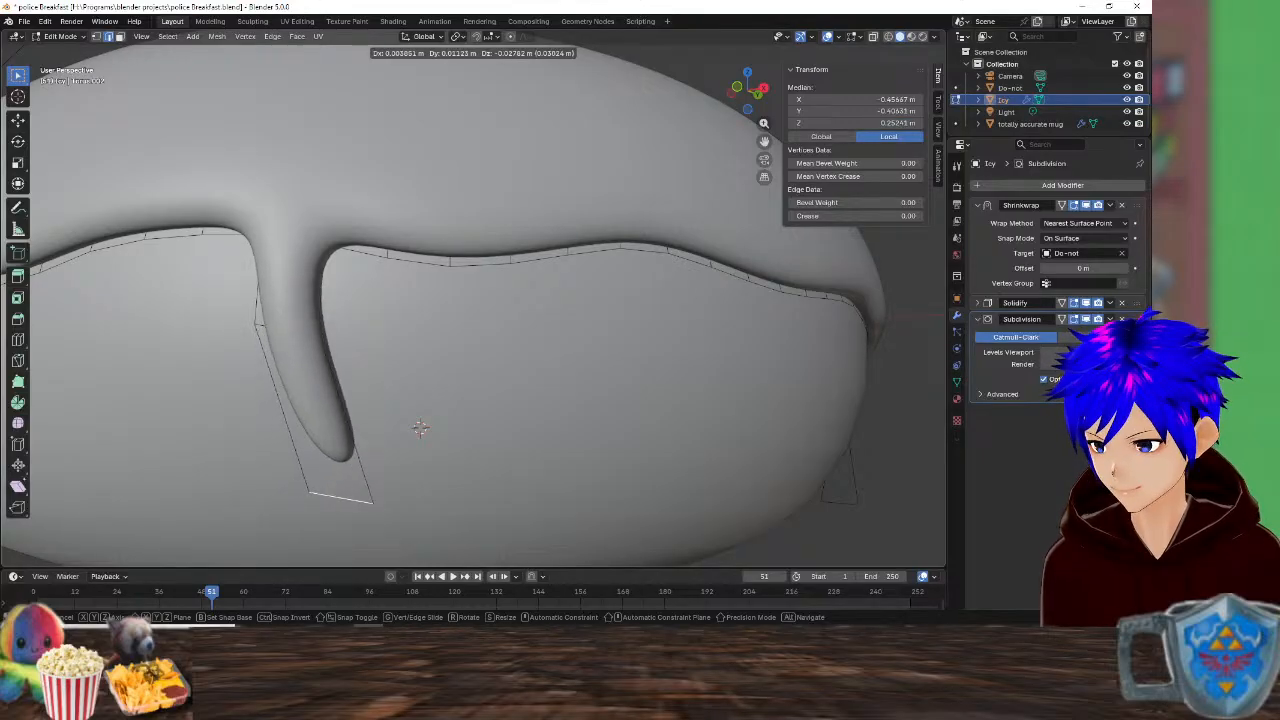
pyautogui.press('Return')
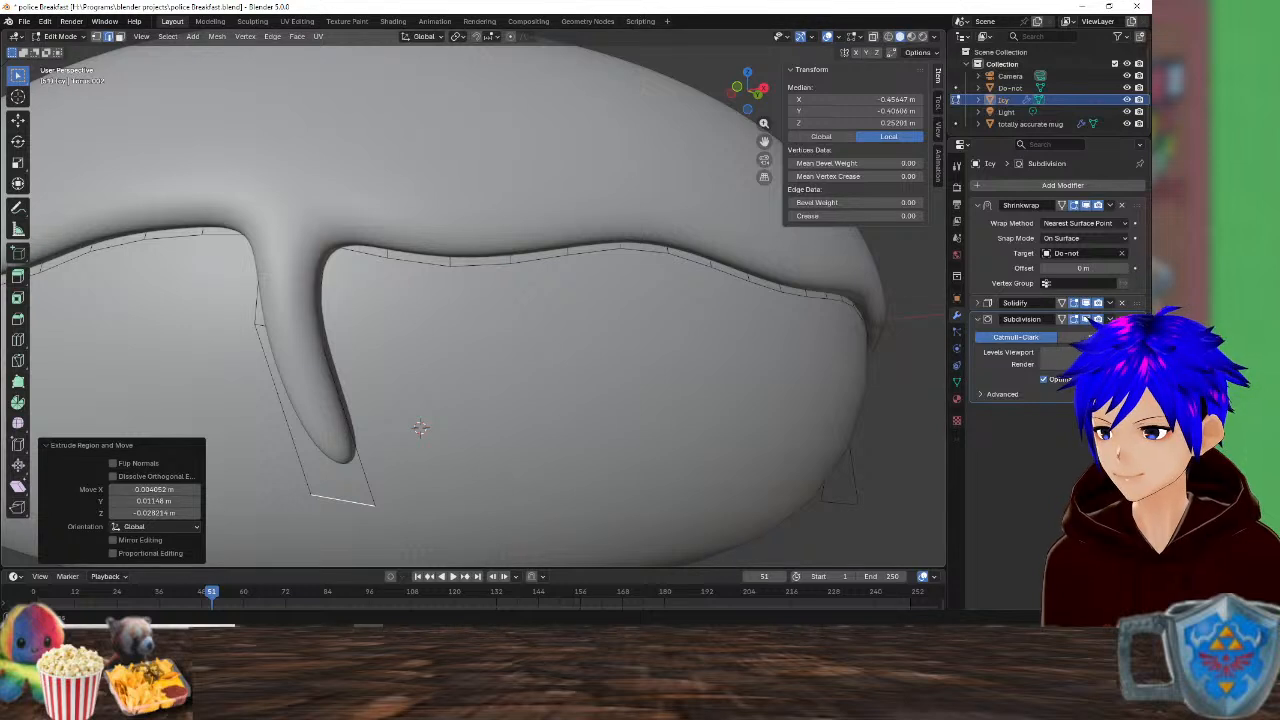
# - Move the lengthened drip's left middle vertex about 0.0024 m in X and 0.0016 m in Y
pyautogui.click(96, 36)
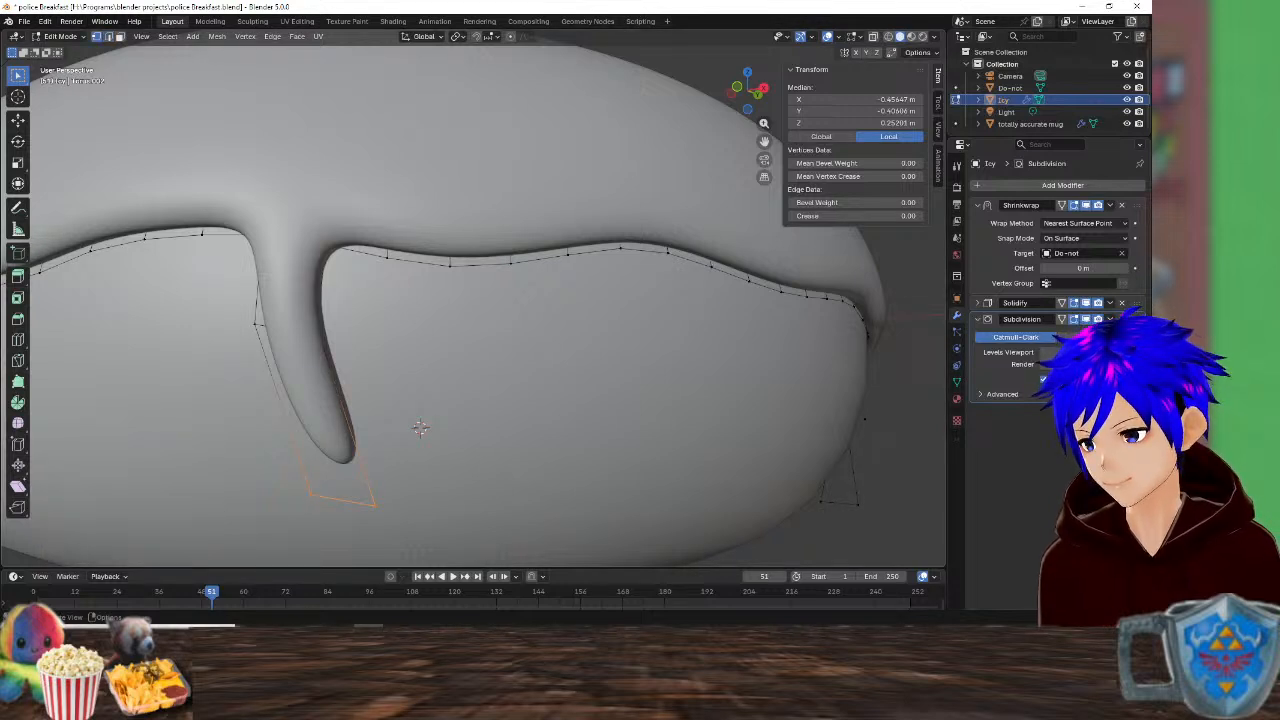
pyautogui.click(420, 428)
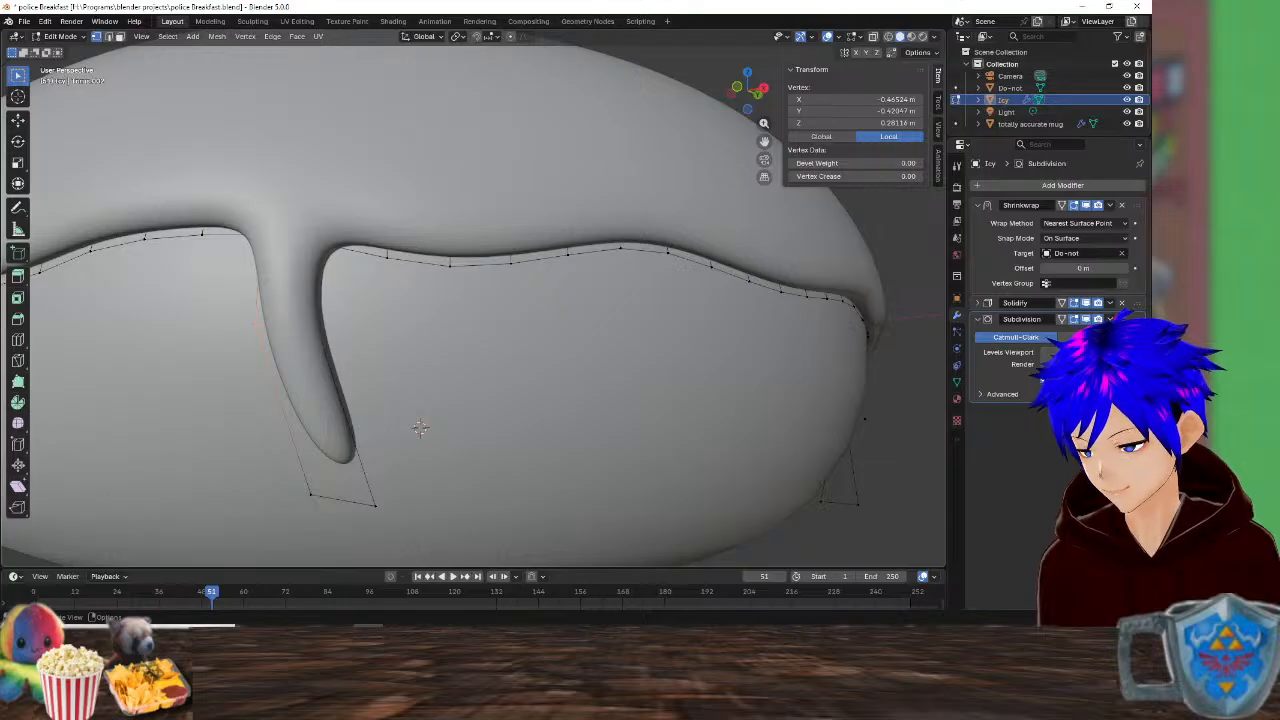
pyautogui.press('g')
pyautogui.click(420, 428)
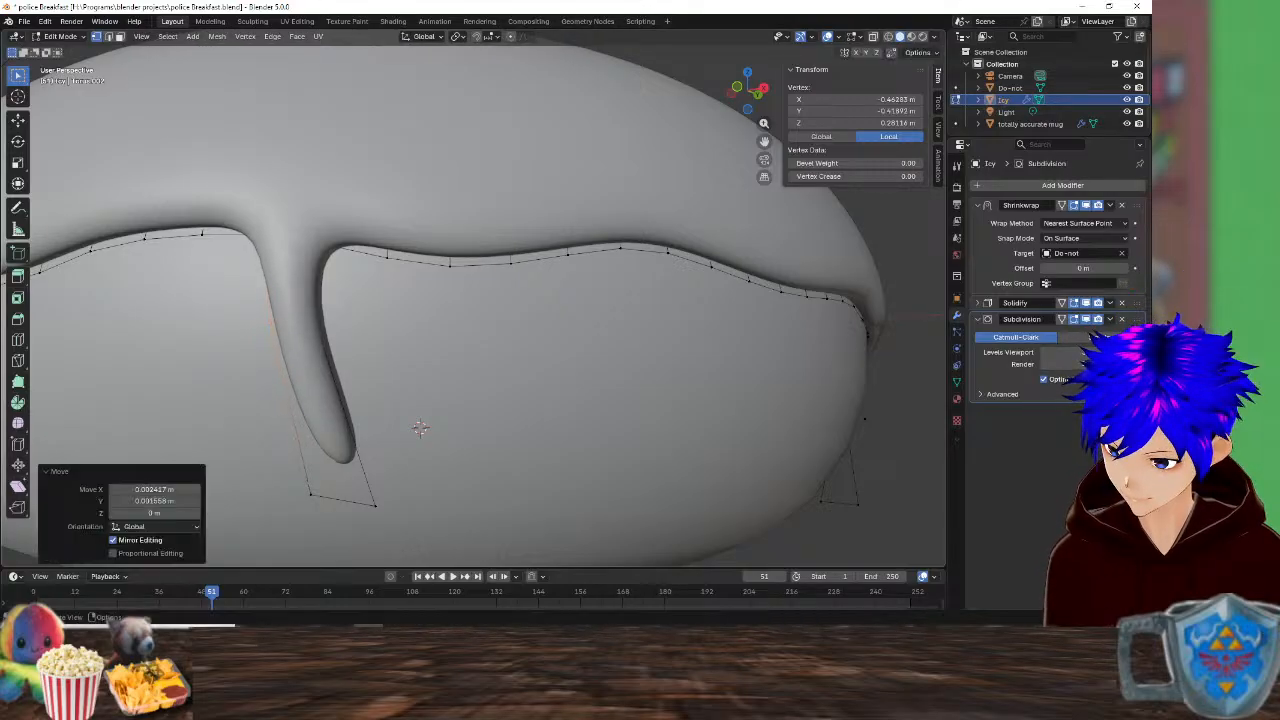
# - Move the drip's lower-left tip vertex about -0.0053 m in X, -0.0031 m in Y and -0.0011 m in Z
pyautogui.press('g')
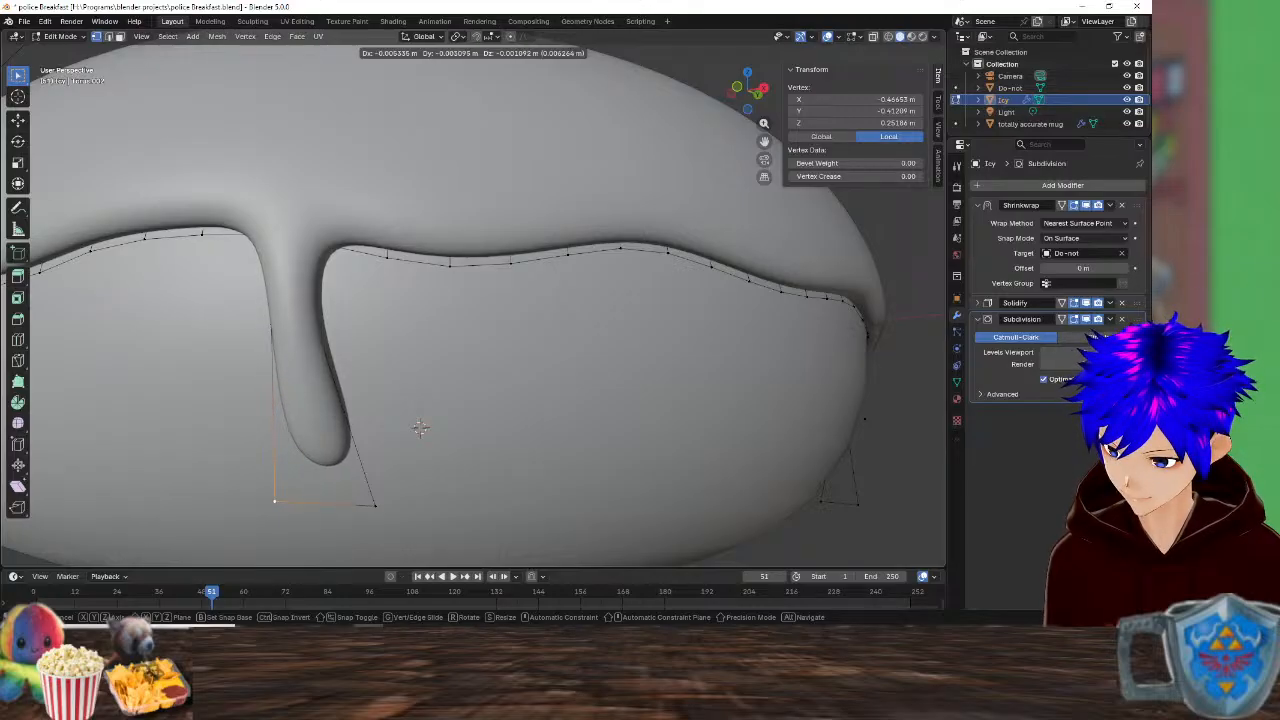
pyautogui.click(420, 428)
pyautogui.hotkey('ctrl', 'z')
pyautogui.hotkey('ctrl', 'z')
# - Hide Solidify in the viewport and widen the neighbouring drip's neck by moving its upper-left vertices about -0.0018 m in Y and -0.0021 m in Z
pyautogui.scroll(-3, 473, 306)
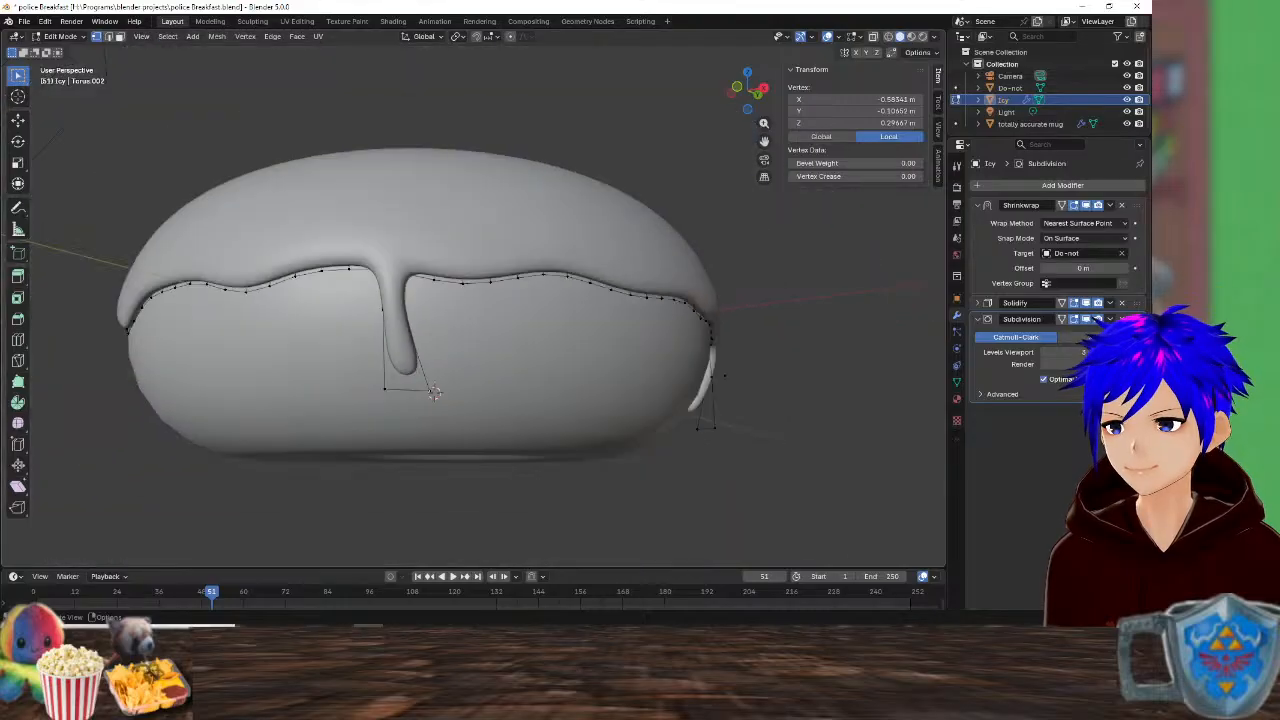
pyautogui.moveTo(473, 330); pyautogui.dragTo(4, 332, button='middle')
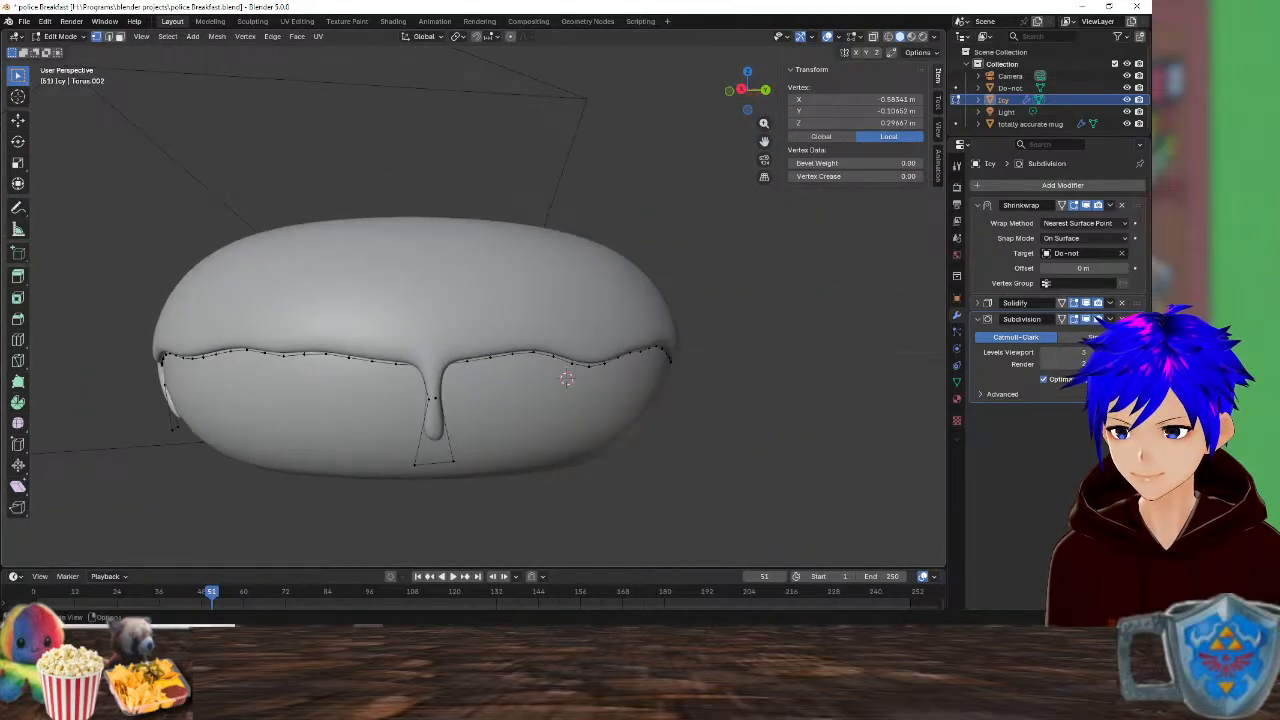
pyautogui.scroll(2, 473, 330)
pyautogui.moveTo(601, 410); pyautogui.dragTo(591, 440, button='middle')
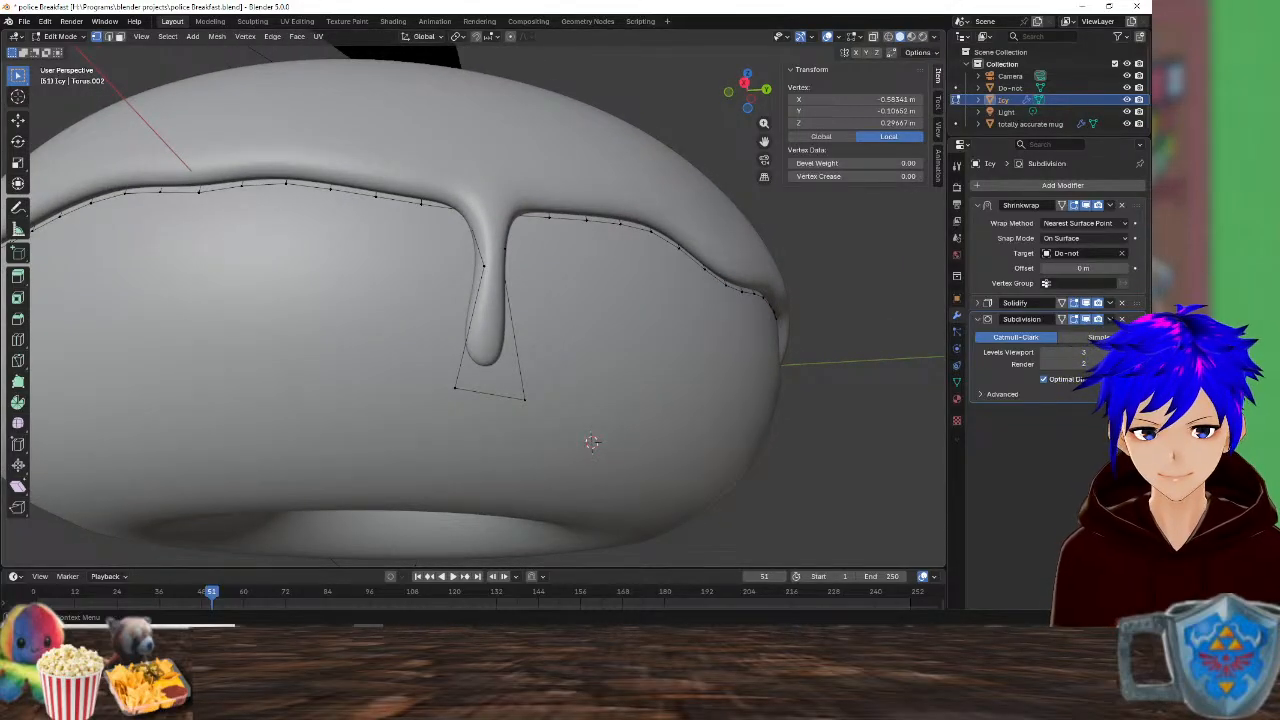
pyautogui.click(1085, 302)
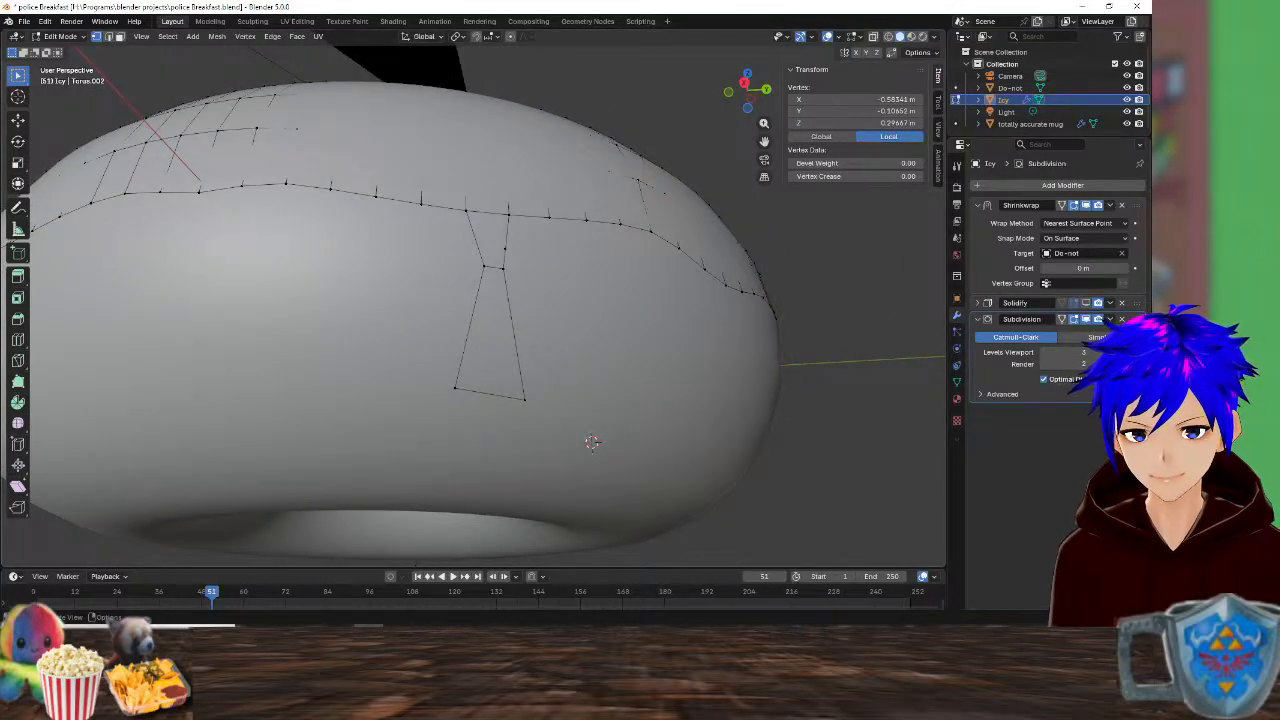
pyautogui.click(466, 210)
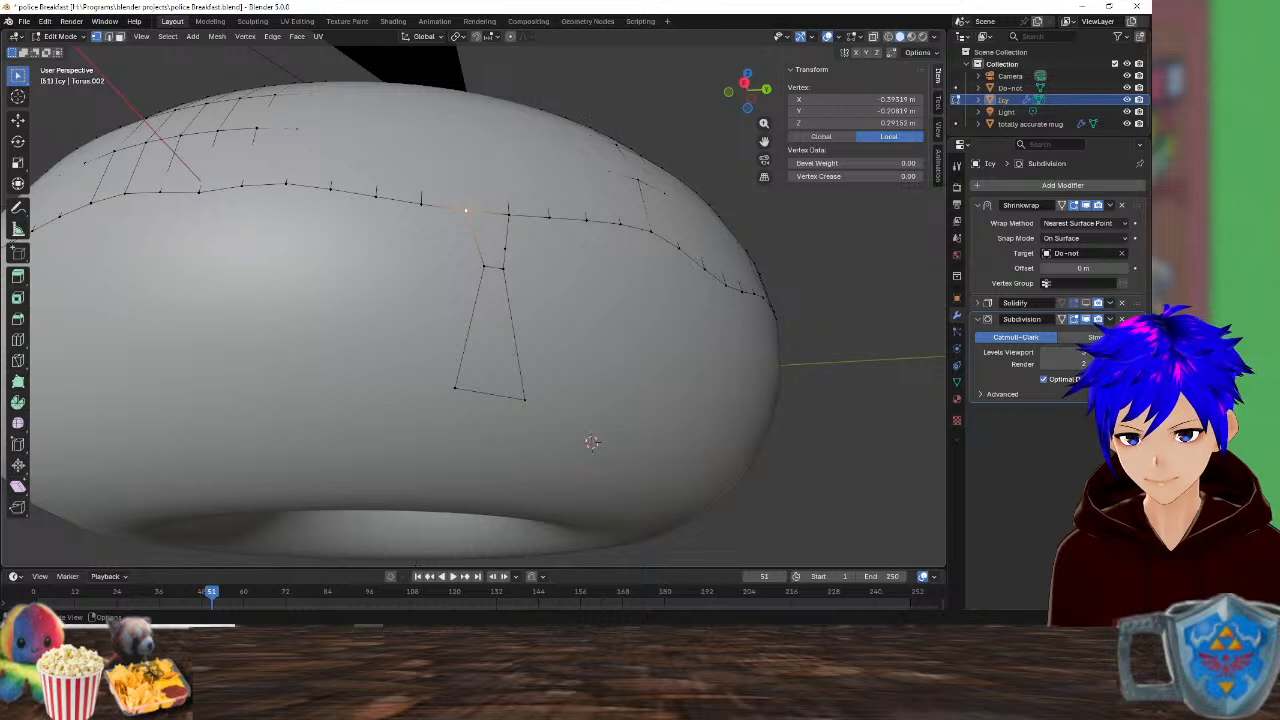
pyautogui.keyDown('shift'); pyautogui.click(466, 210); pyautogui.keyUp('shift')
pyautogui.press('g')
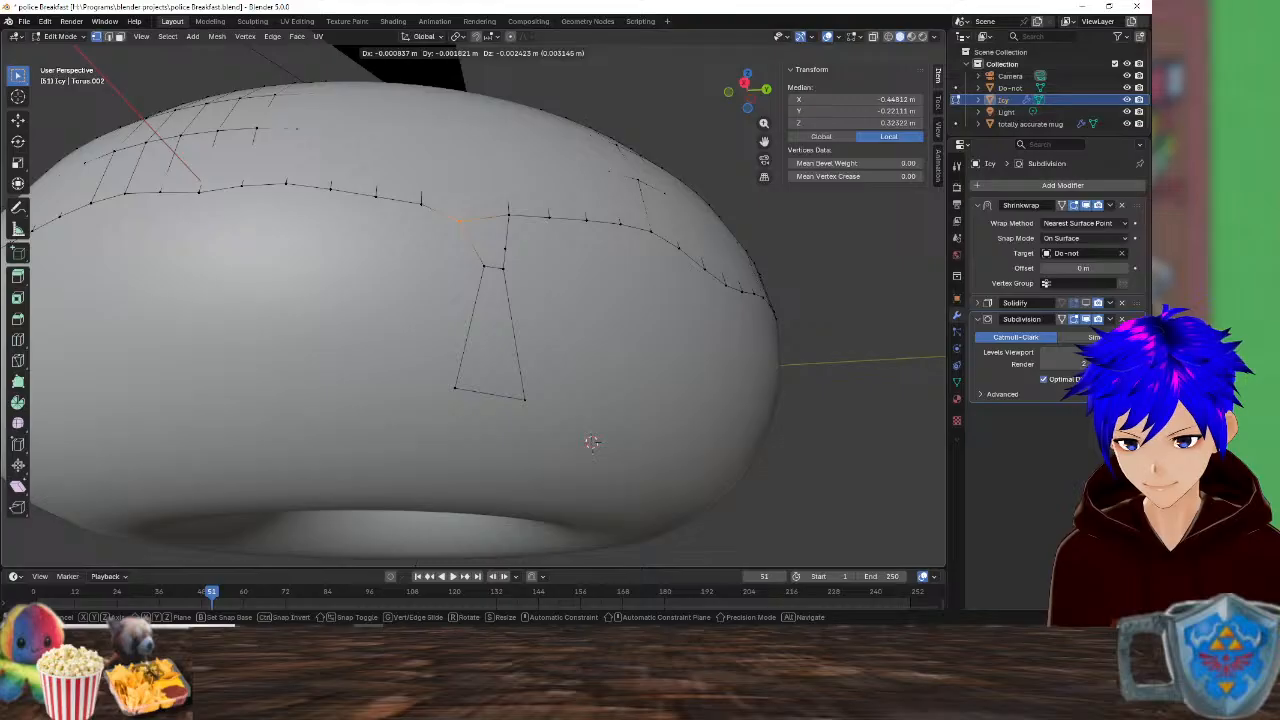
pyautogui.click(592, 442)
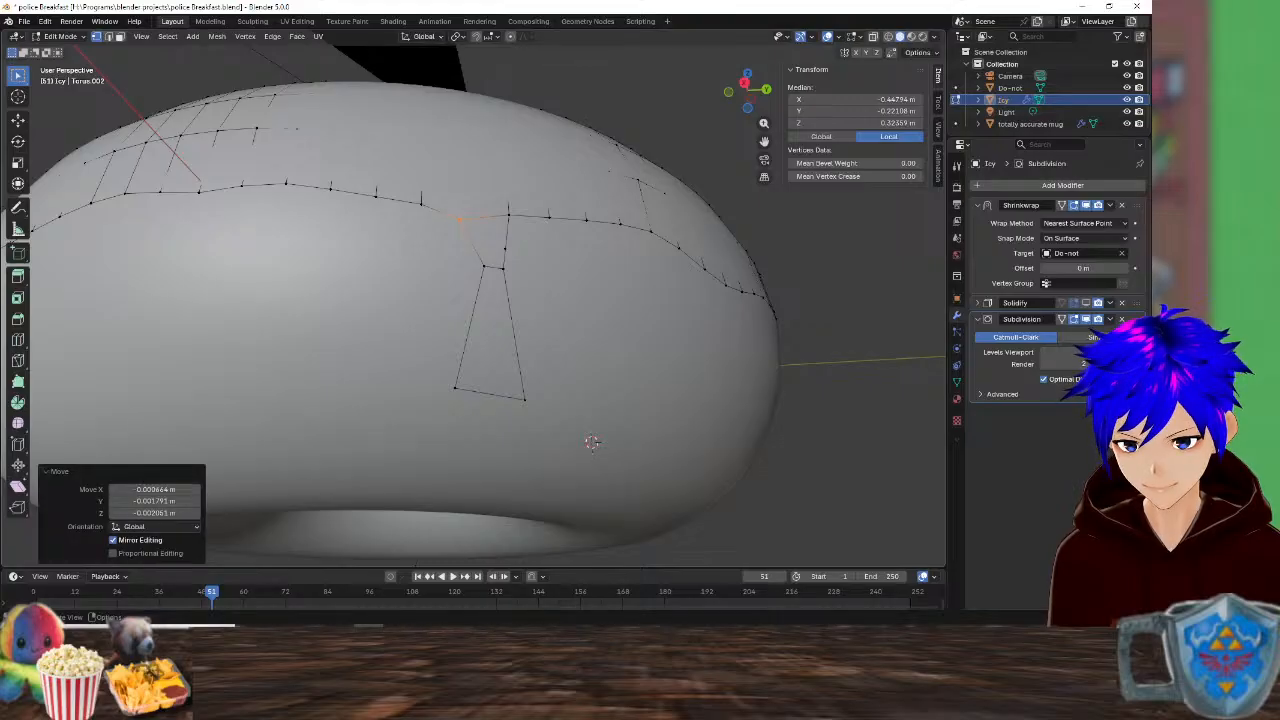
# - Move that neck's upper-right vertex about -0.0015 m in X, 0.0030 m in Y and -0.0020 m in Z, and show Solidify again
pyautogui.press('g')
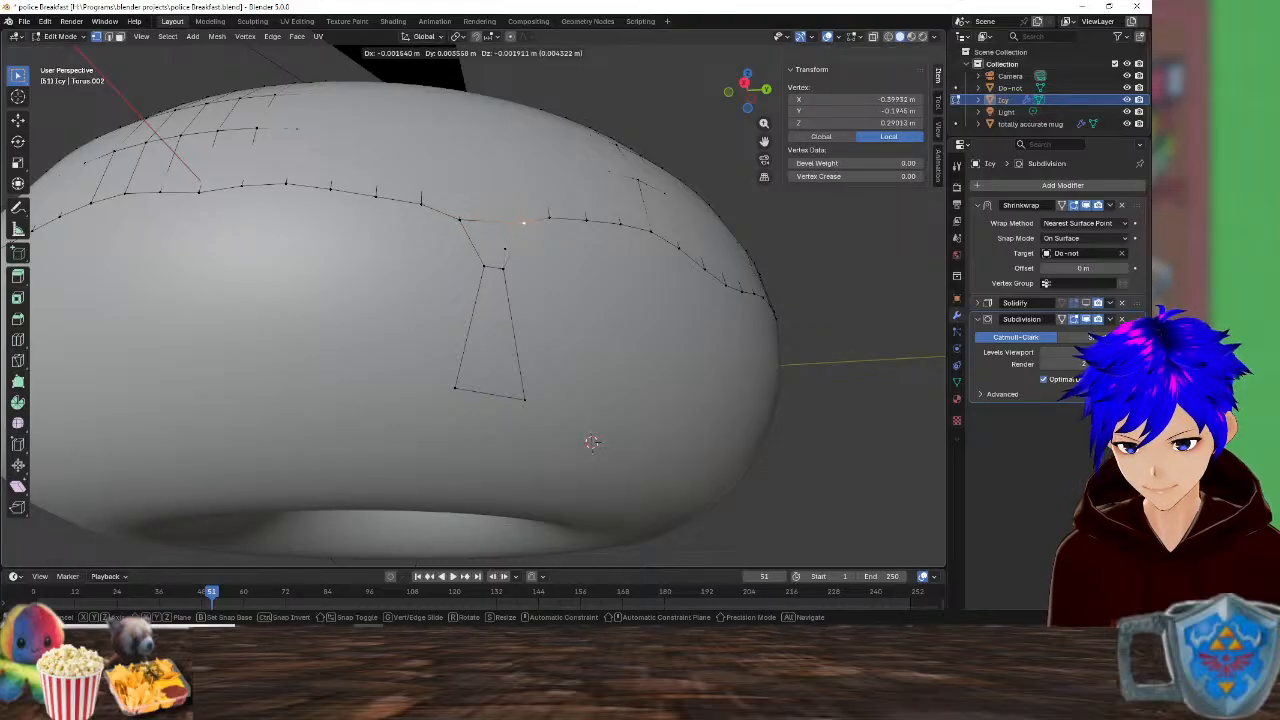
pyautogui.click(592, 442)
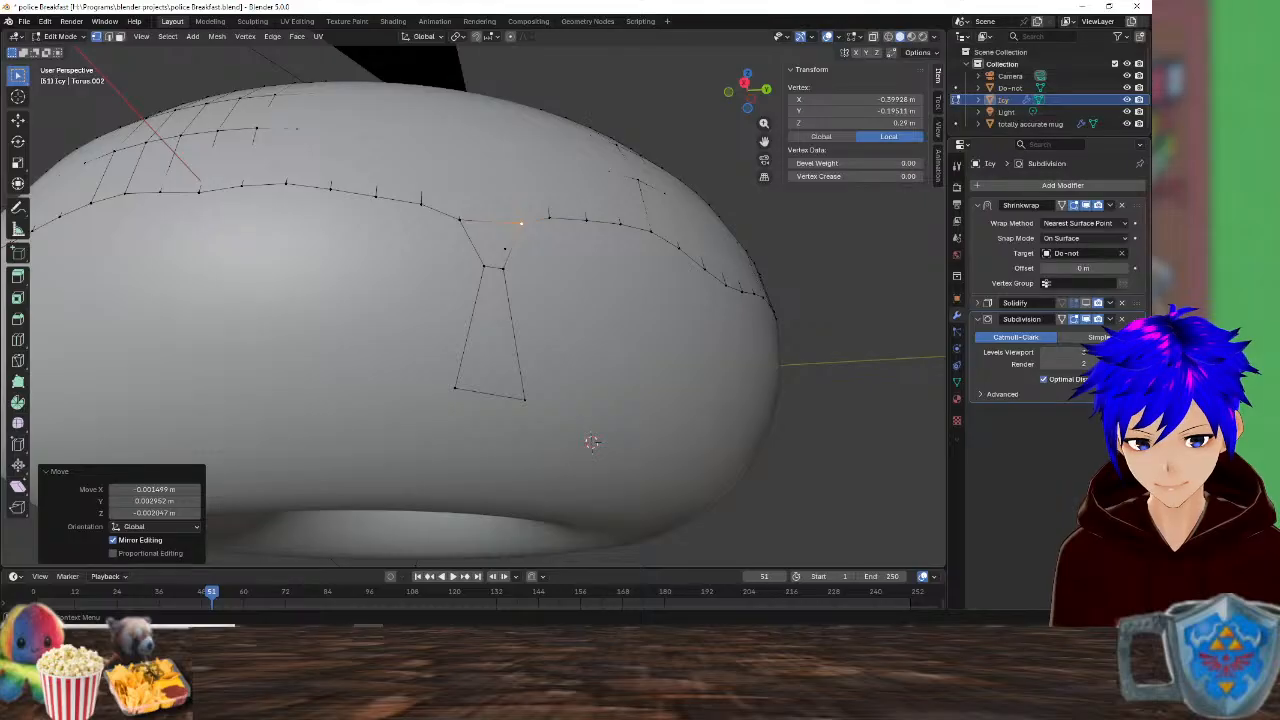
pyautogui.scroll(-4, 592, 442)
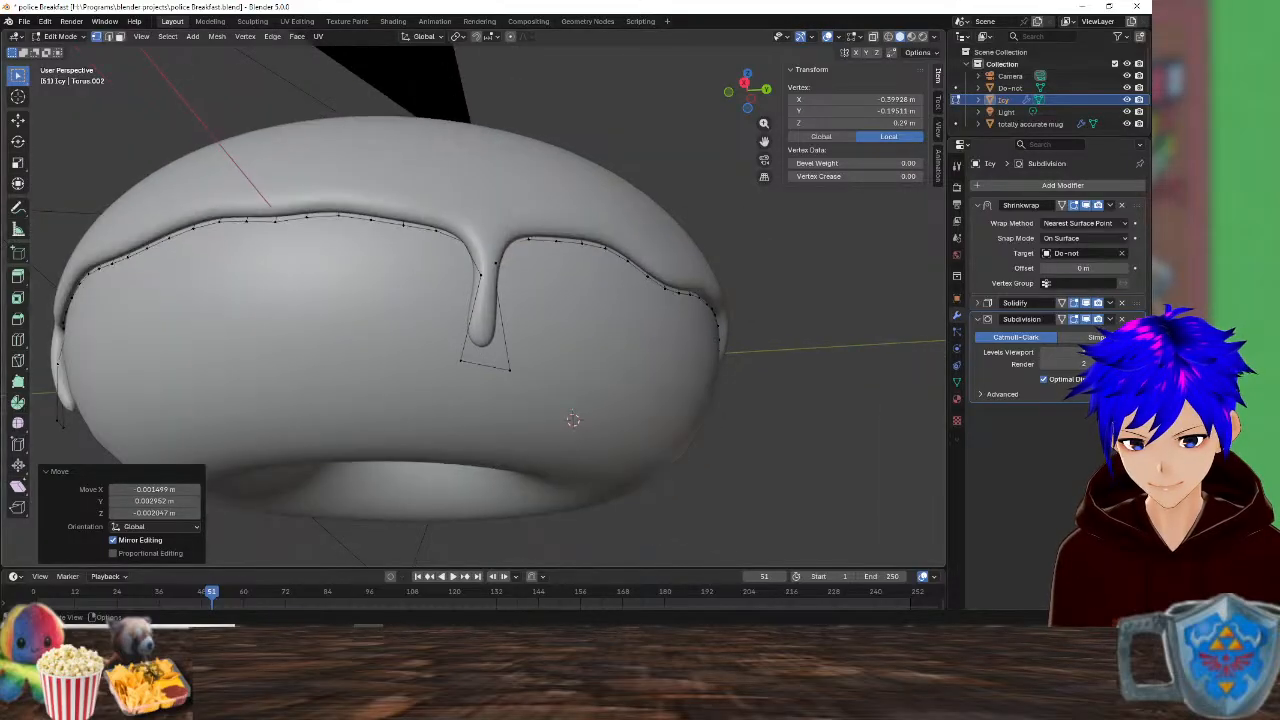
pyautogui.moveTo(571, 420); pyautogui.dragTo(583, 392, button='middle')
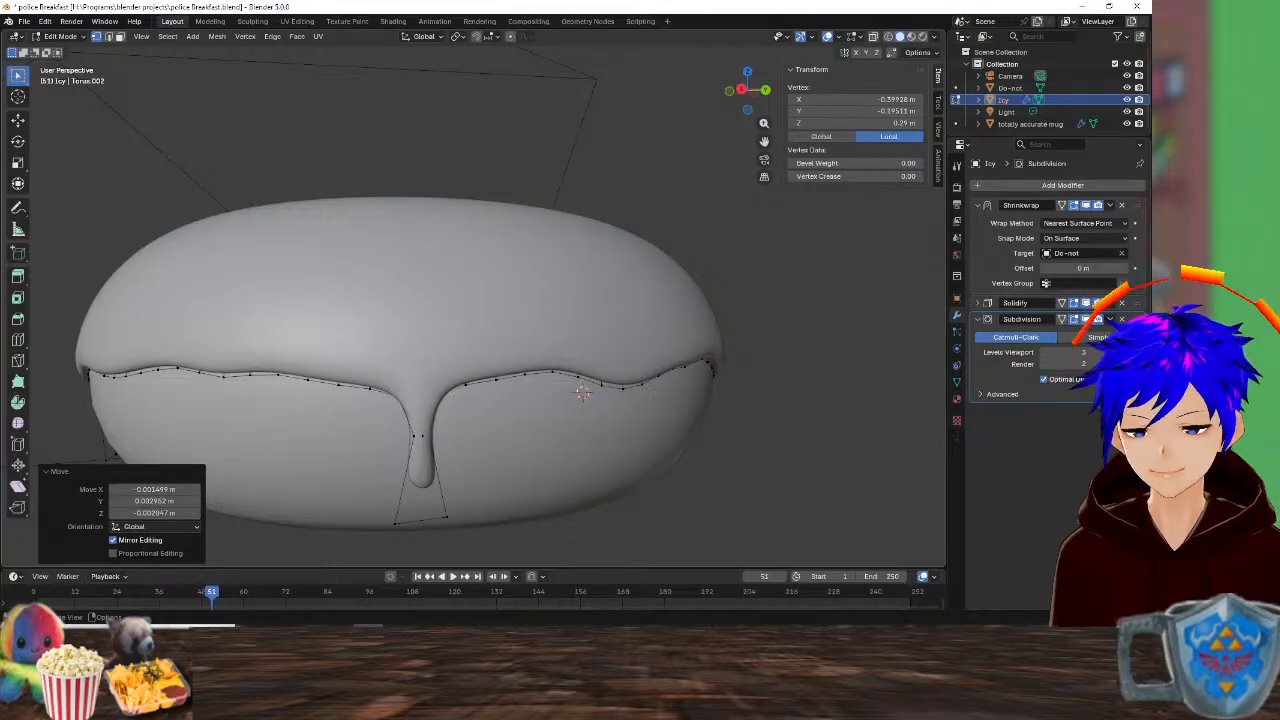
# - Switch to the Opera window showing the Blender basic organic modelling tutorial
pyautogui.moveTo(339, 634)
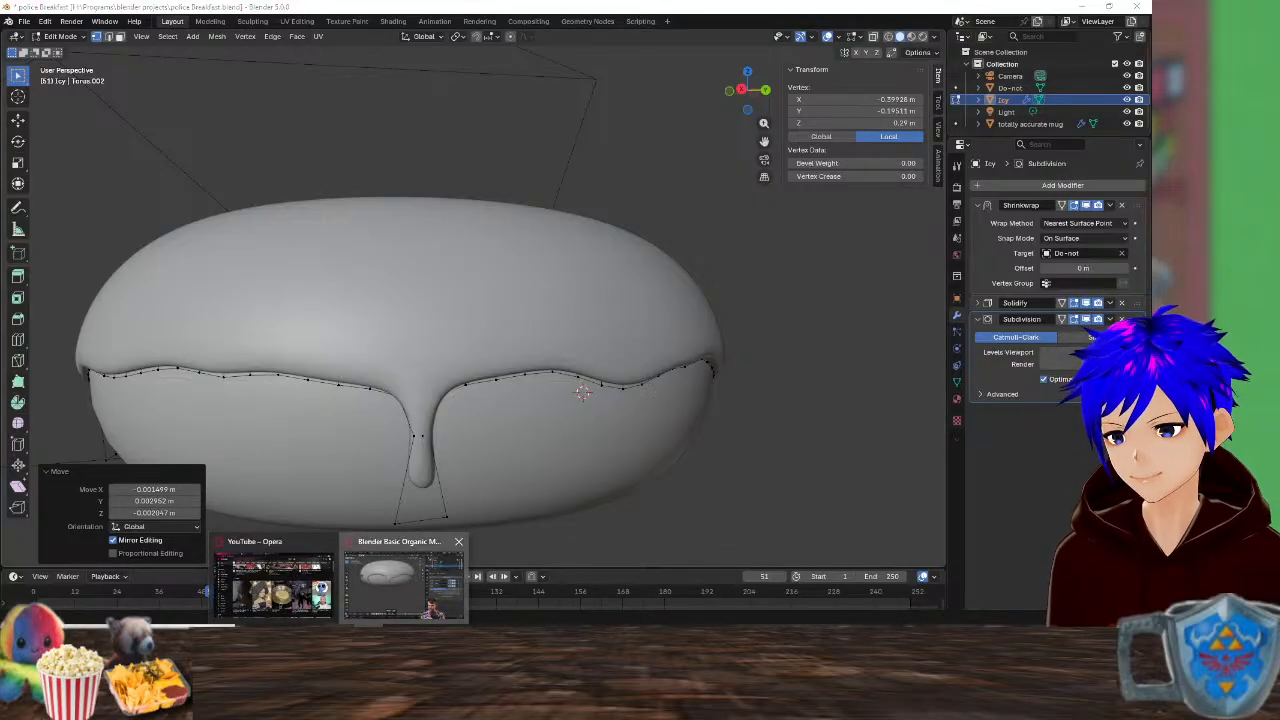
pyautogui.click(403, 580)
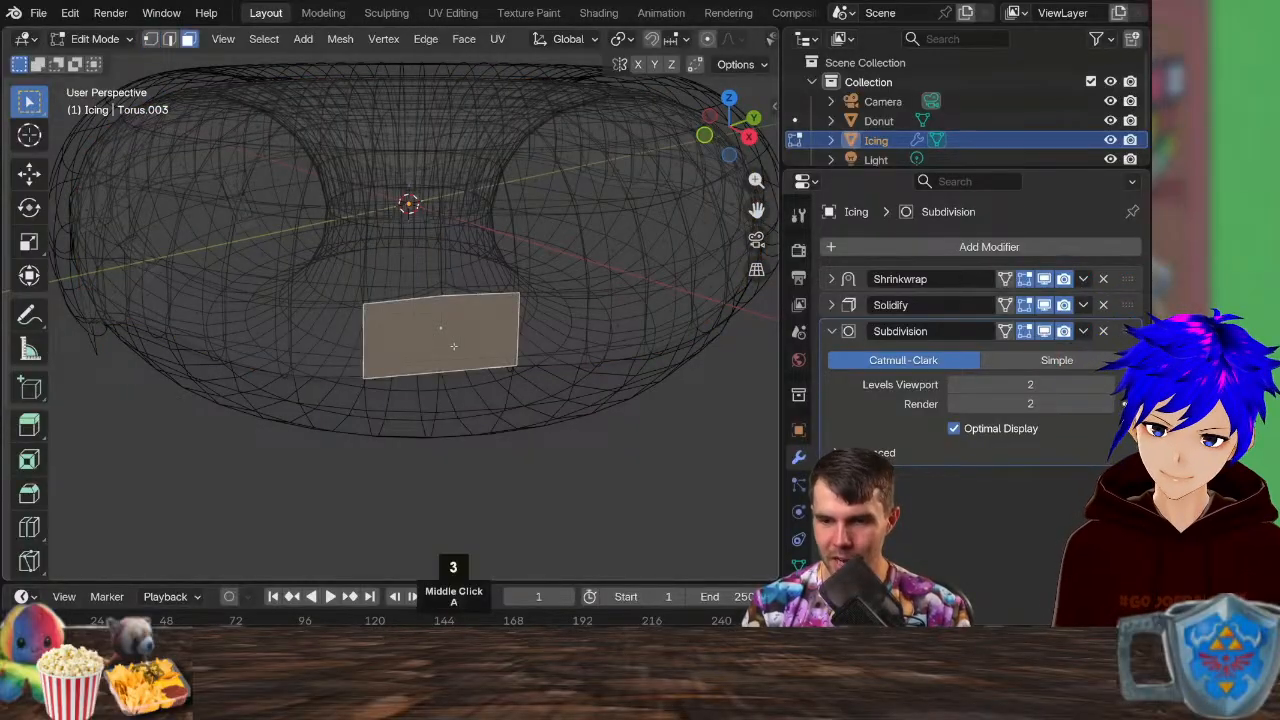
# - Split the large icing rim face with a Knife cut from the vertex midway along its upper edge straight to its lower edge
pyautogui.moveTo(450, 345); pyautogui.dragTo(452, 275, button='middle')
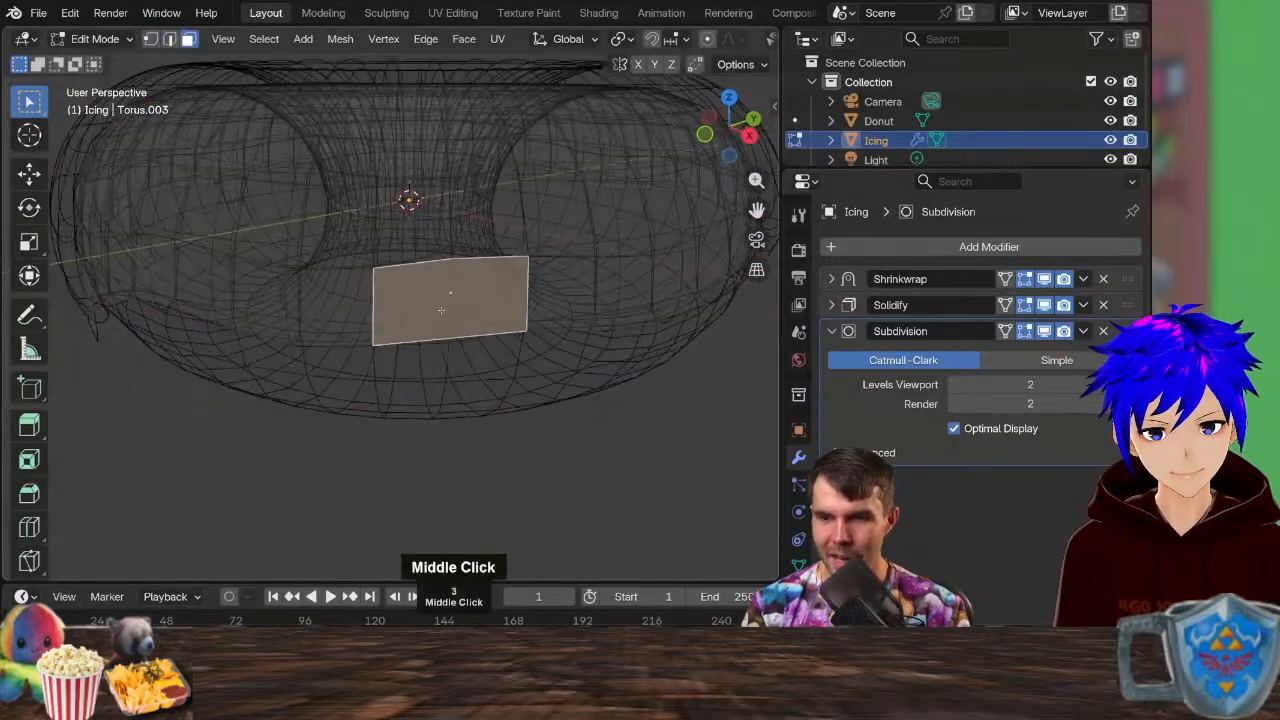
pyautogui.press('1')
pyautogui.doubleClick(425, 281)
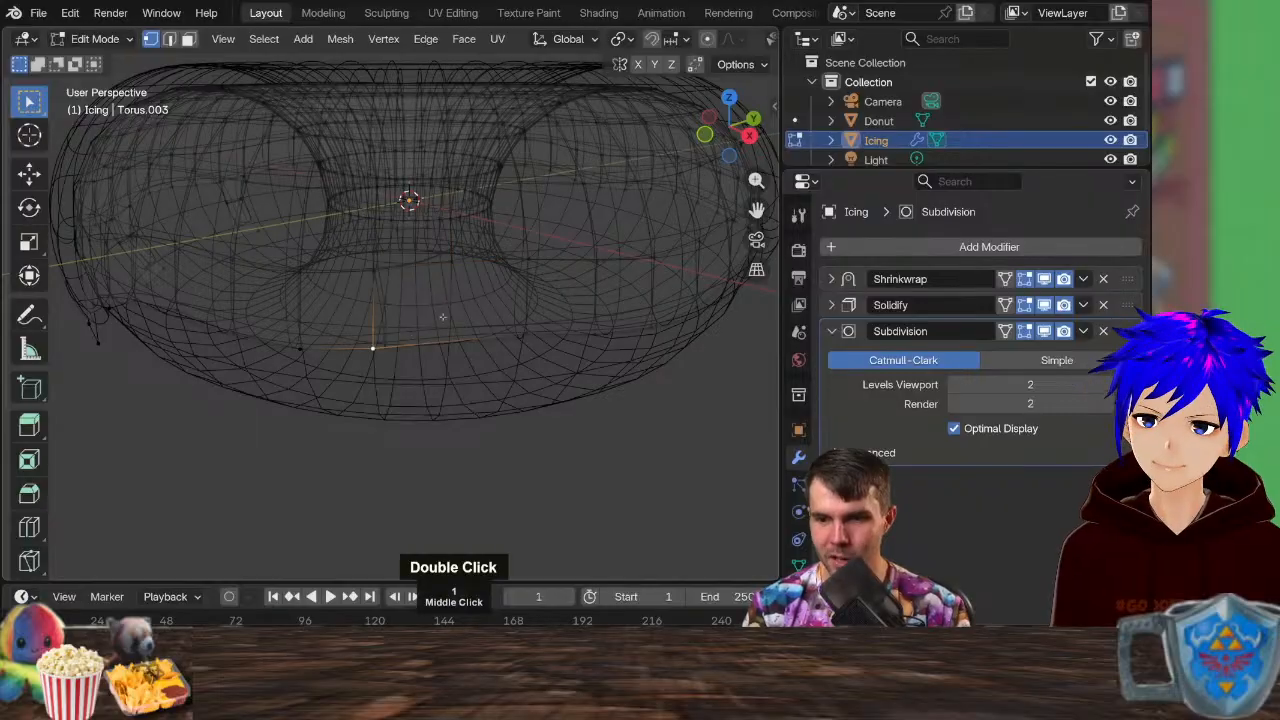
pyautogui.press('3')
pyautogui.press('1')
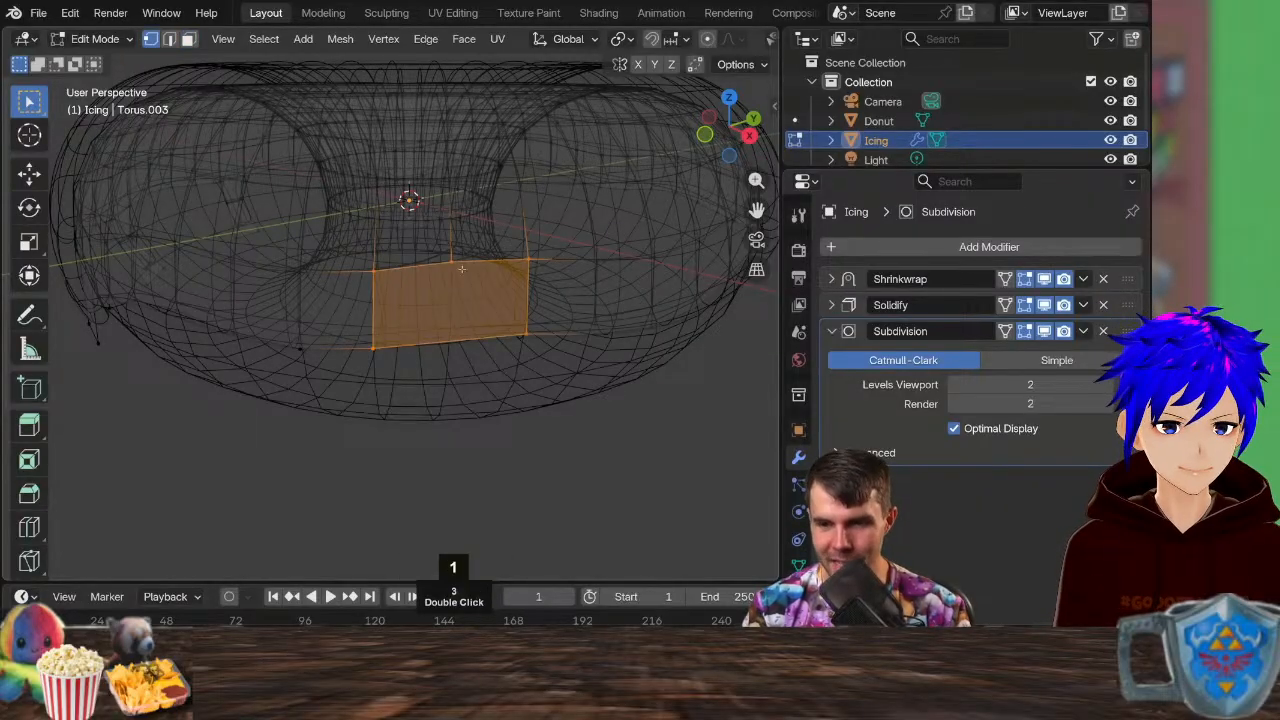
pyautogui.click(454, 263)
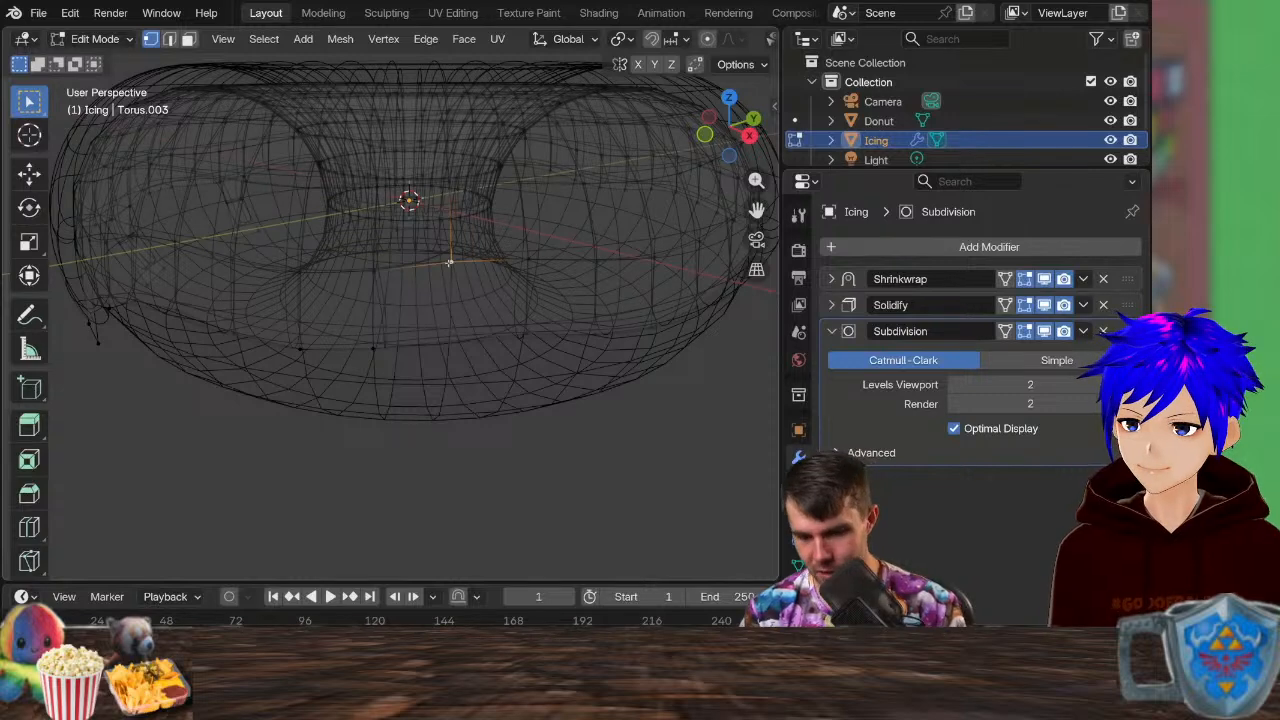
pyautogui.moveTo(455, 268); pyautogui.dragTo(455, 288, button='middle')
pyautogui.press('k')
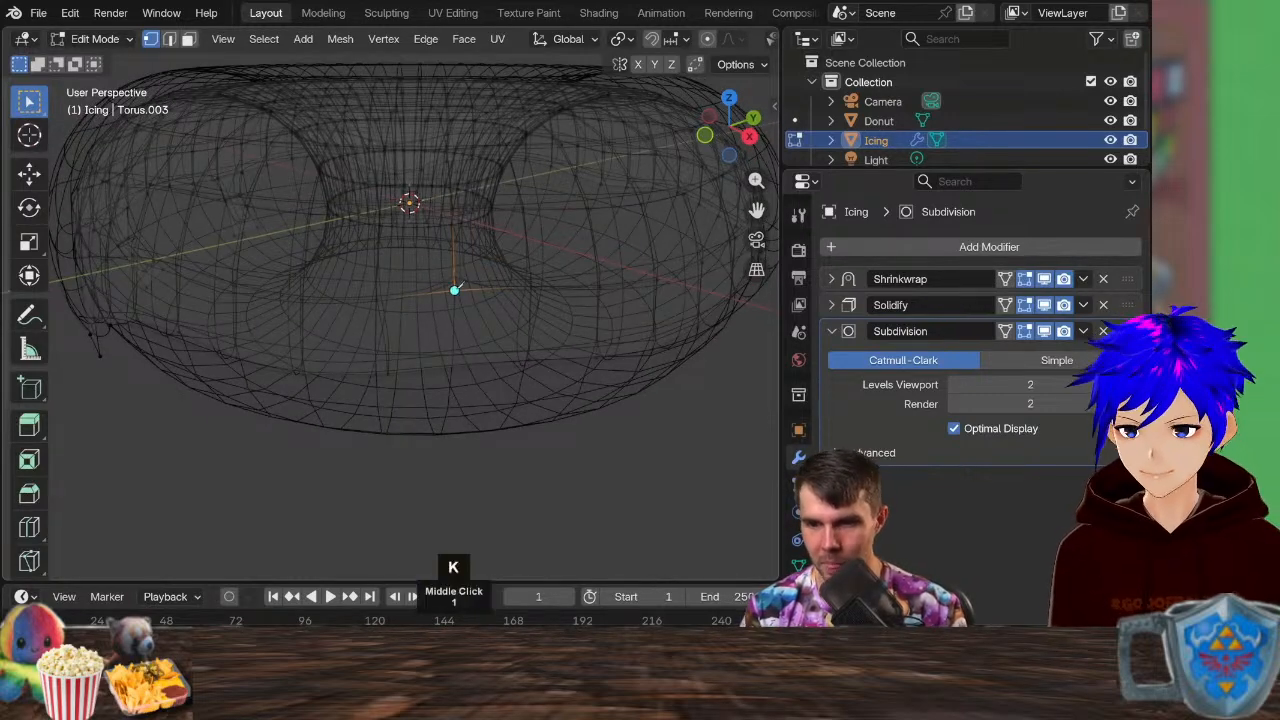
pyautogui.click(455, 293)
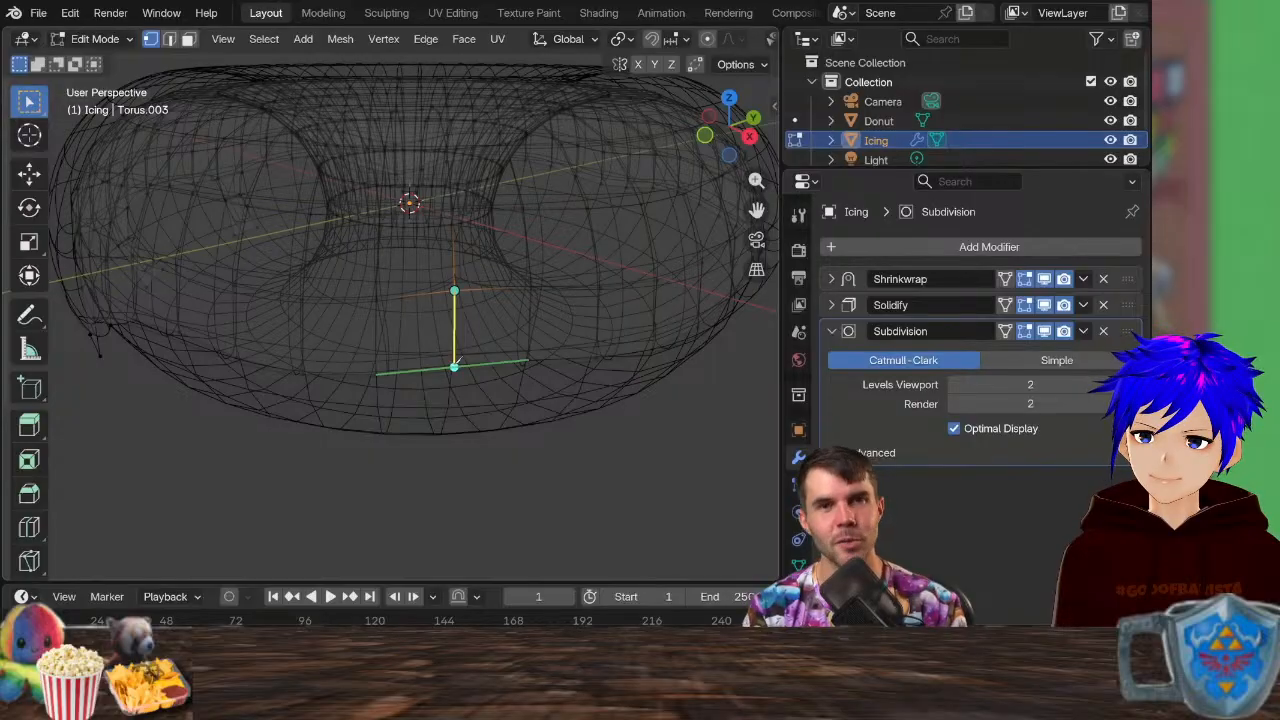
pyautogui.click(455, 366)
pyautogui.press('Return')
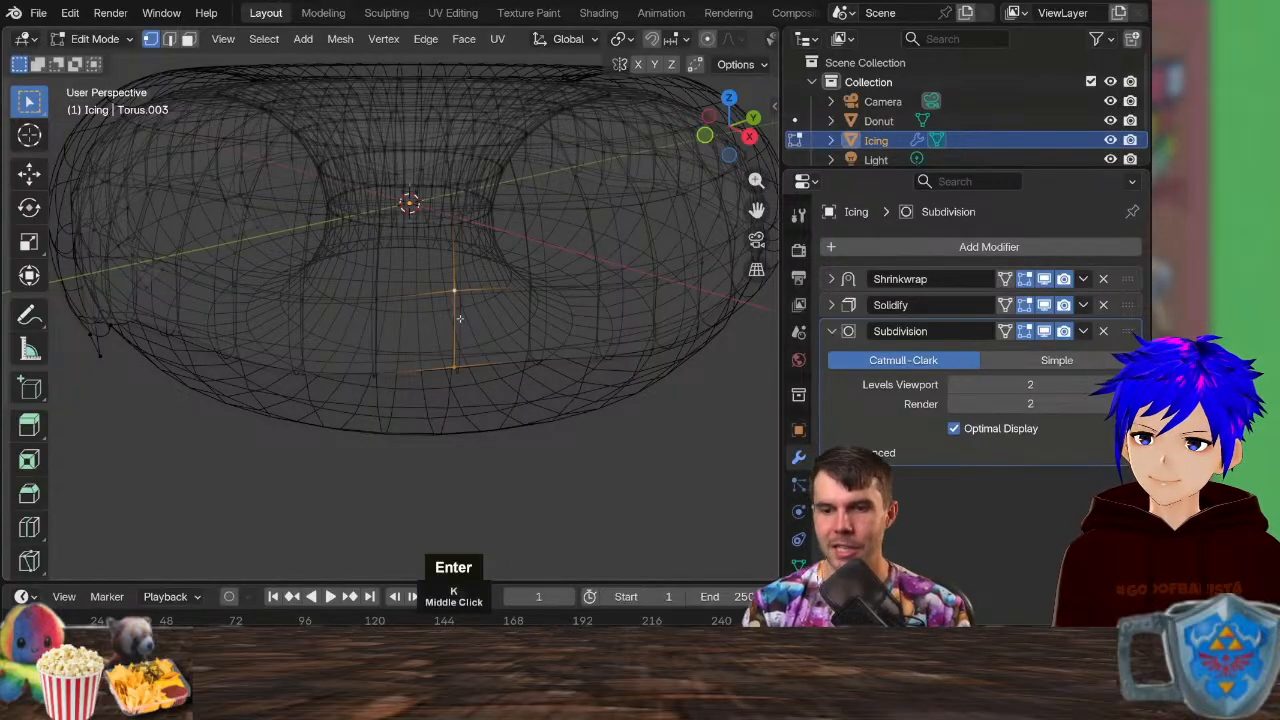
# - Move the vertex at the lower end of the knife cut about 0.0004 m in X and -0.0012 m in Z, and return to solid shading
pyautogui.moveTo(459, 318); pyautogui.dragTo(530, 340, button='middle')
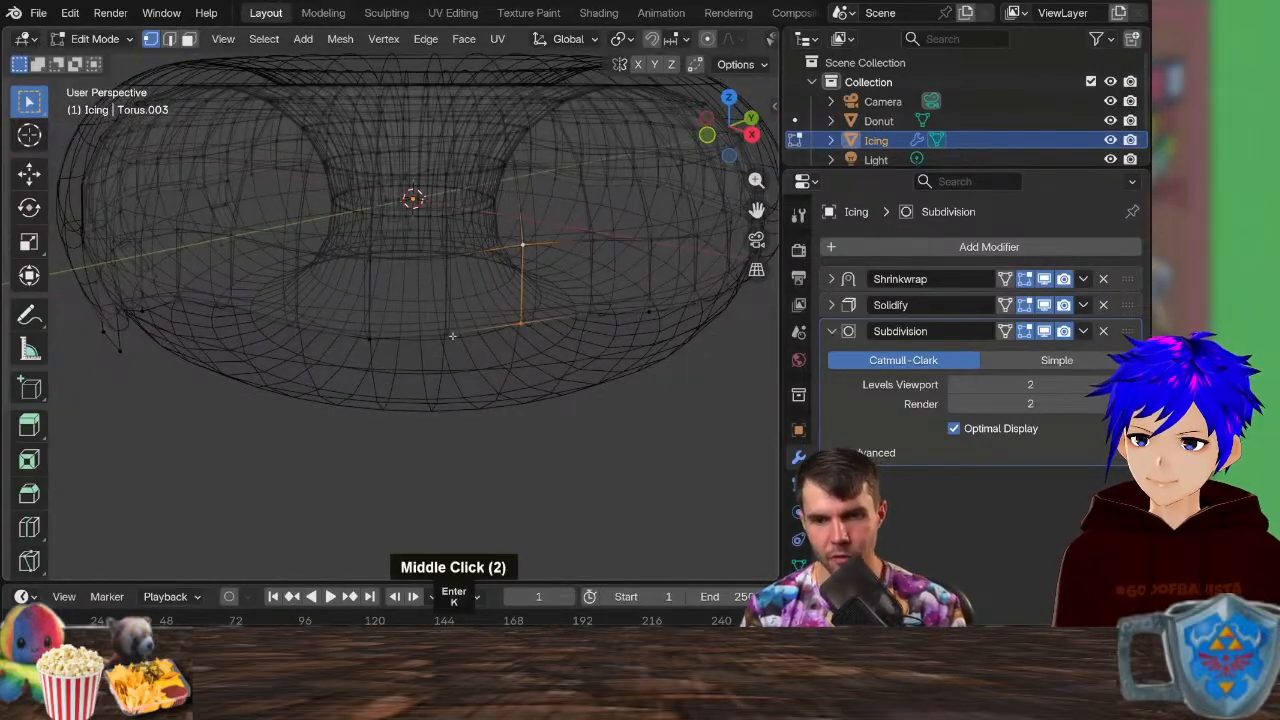
pyautogui.click(453, 336)
pyautogui.press('g')
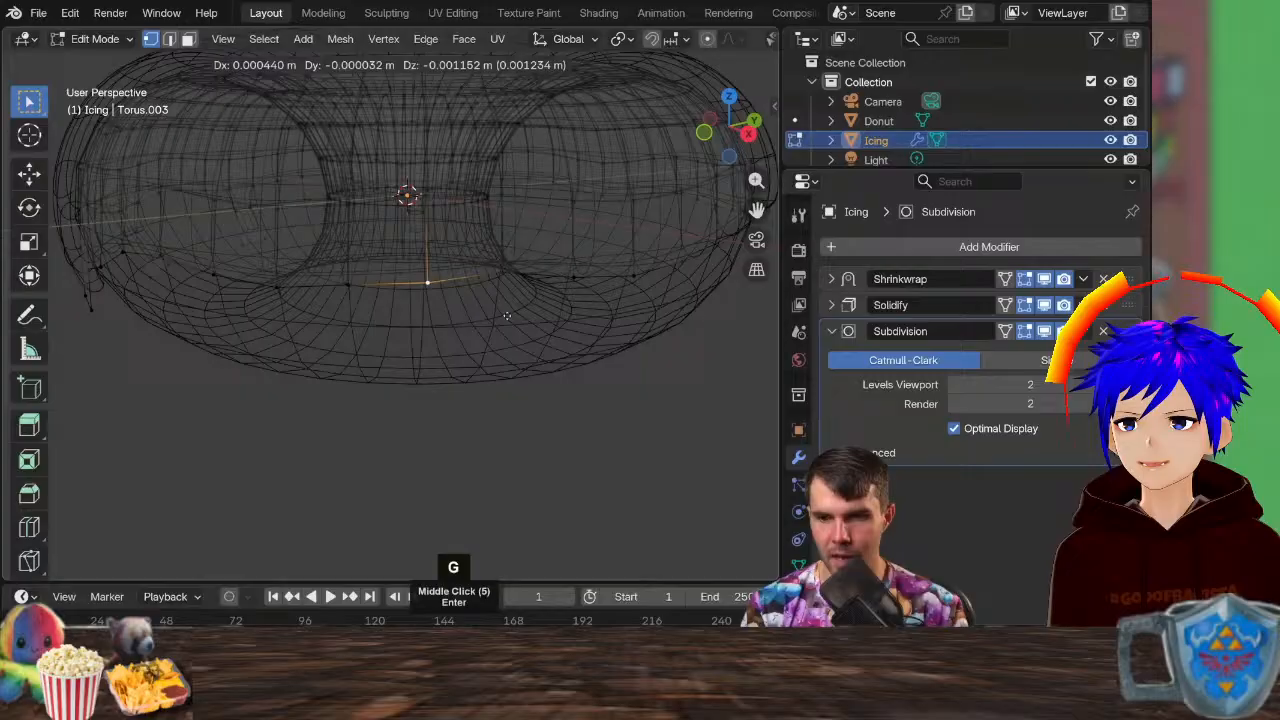
pyautogui.click(372, 275)
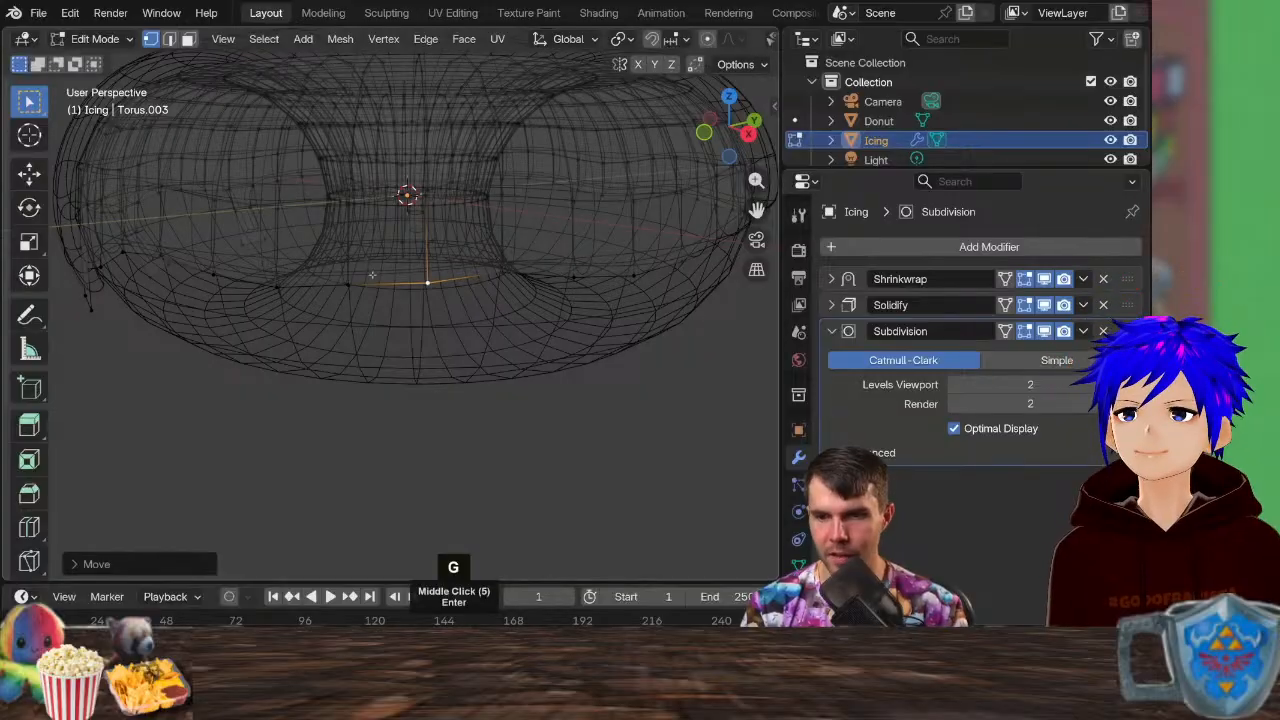
pyautogui.press('z')
pyautogui.press('z')
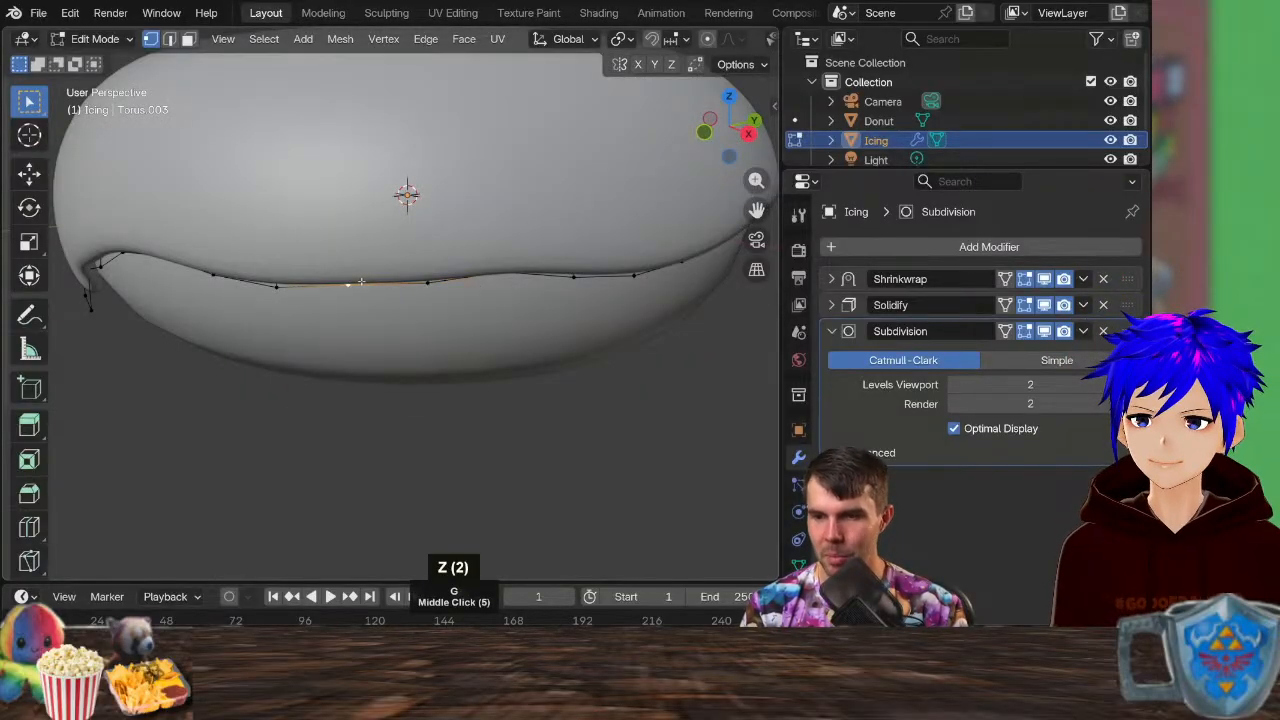
# - Move the selected icing rim vertex about 0.001 m in X, -0.0008 m in Y and -0.008 m in Z, with smooth proportional editing enabled
pyautogui.moveTo(361, 283); pyautogui.dragTo(421, 264, button='middle')
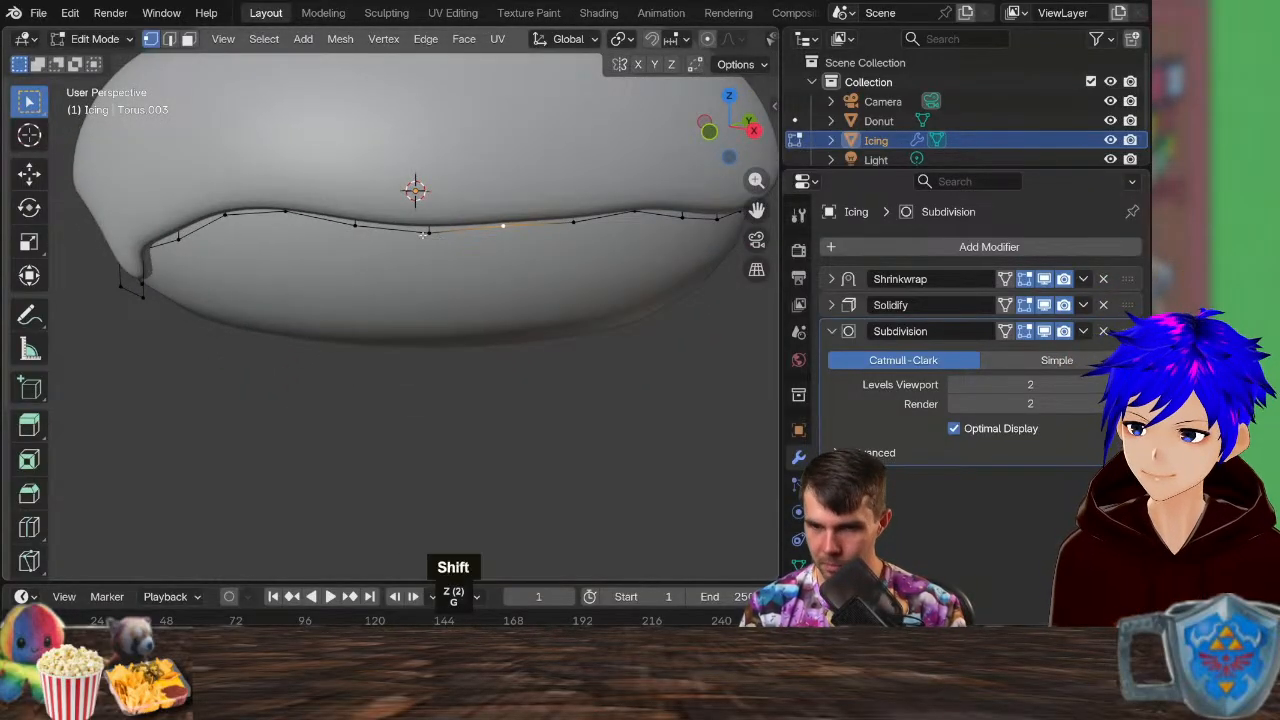
pyautogui.press('g')
pyautogui.rightClick(510, 222)
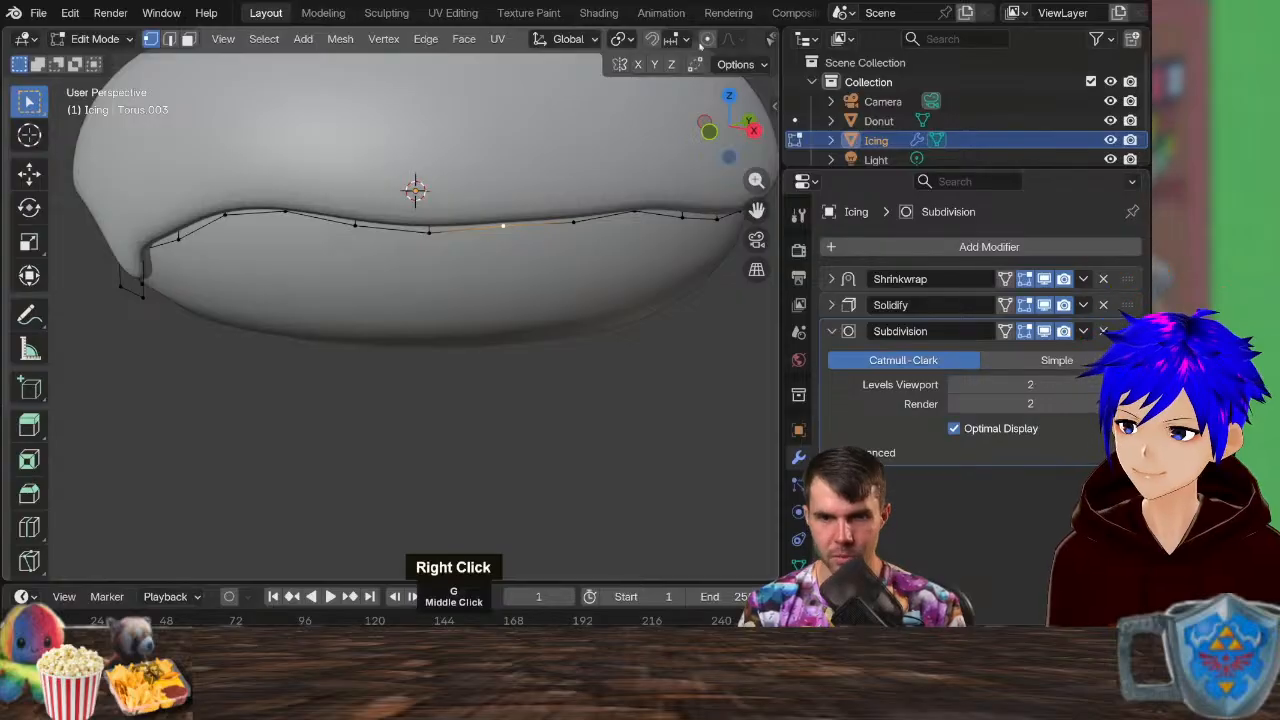
pyautogui.press('o')
pyautogui.moveTo(549, 209); pyautogui.dragTo(547, 222, button='middle')
pyautogui.press('g')
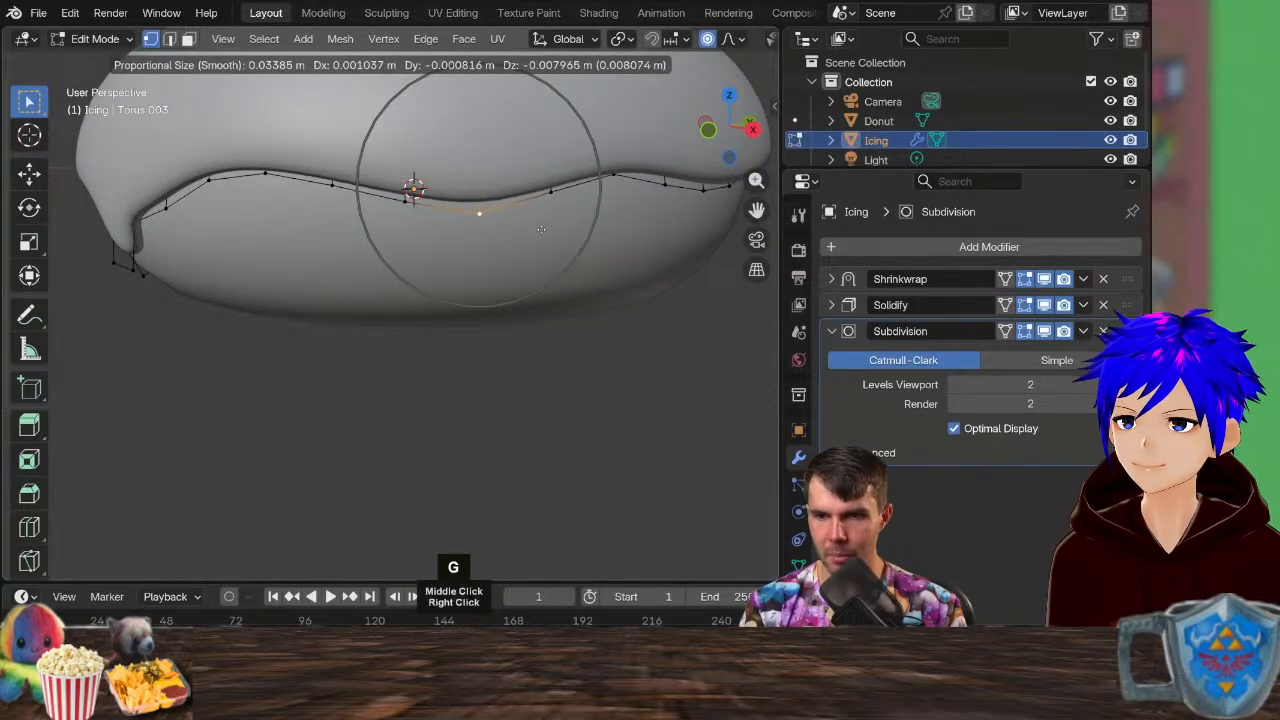
pyautogui.click(543, 234)
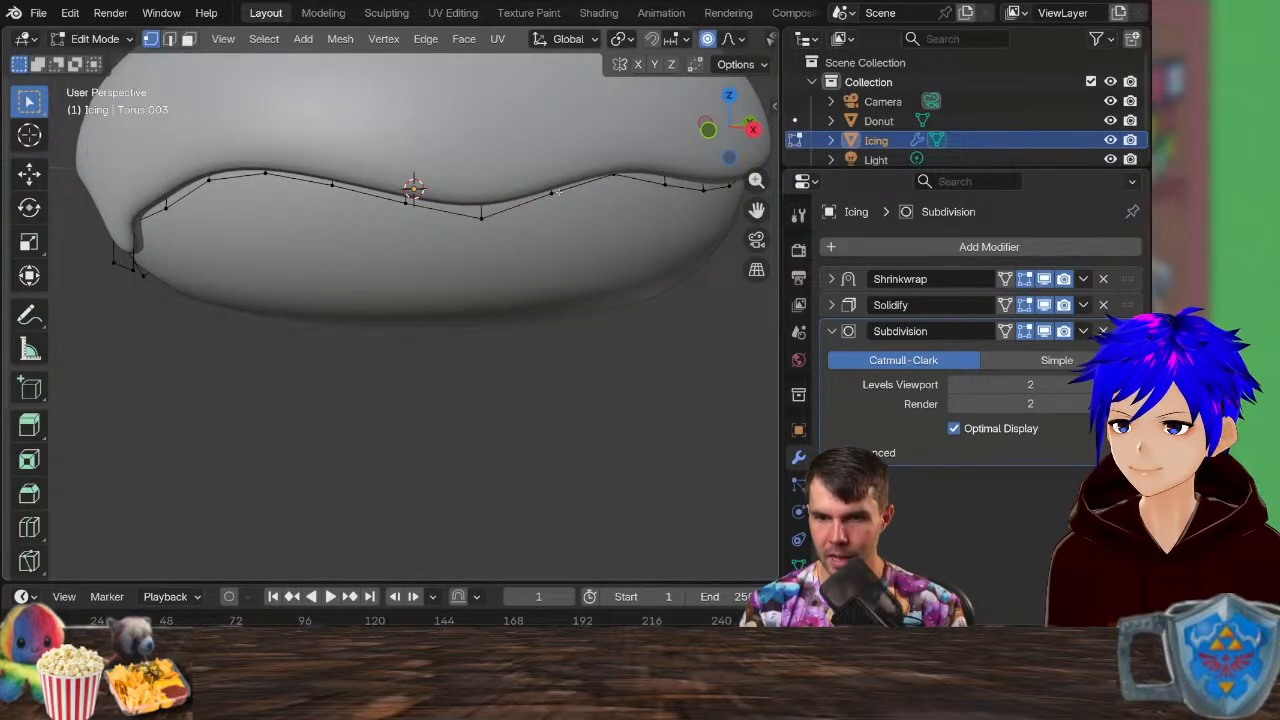
# - Turn off proportional editing and extrude the rim edge between the lowered vertex and its right neighbour about 0.017 m downward
pyautogui.keyDown('shift'); pyautogui.click(481, 216); pyautogui.keyUp('shift')
pyautogui.click(708, 39)
pyautogui.moveTo(655, 218); pyautogui.dragTo(490, 232, button='middle')
pyautogui.press('e')
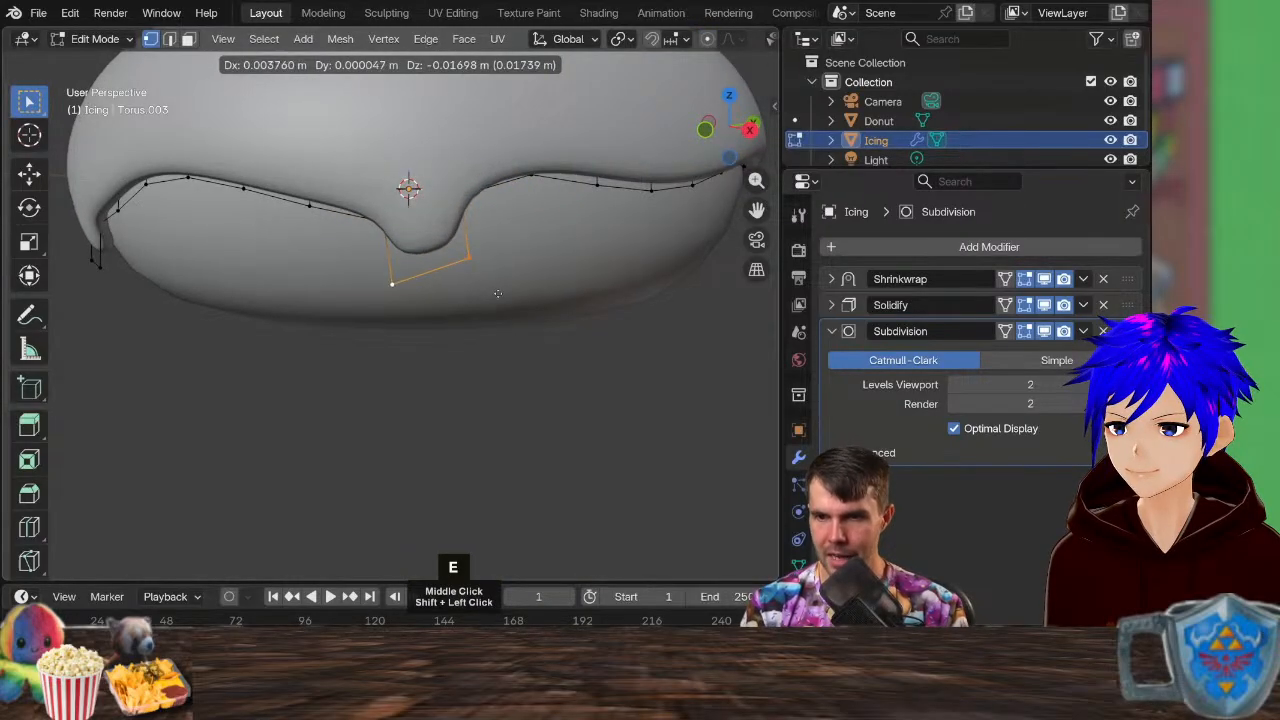
pyautogui.click(505, 300)
# - Rotate the extruded edge to even out the drip's tip, and return to Object Mode
pyautogui.press('r')
pyautogui.click(509, 323)
pyautogui.scroll(-3, 509, 323)
pyautogui.press('Tab')
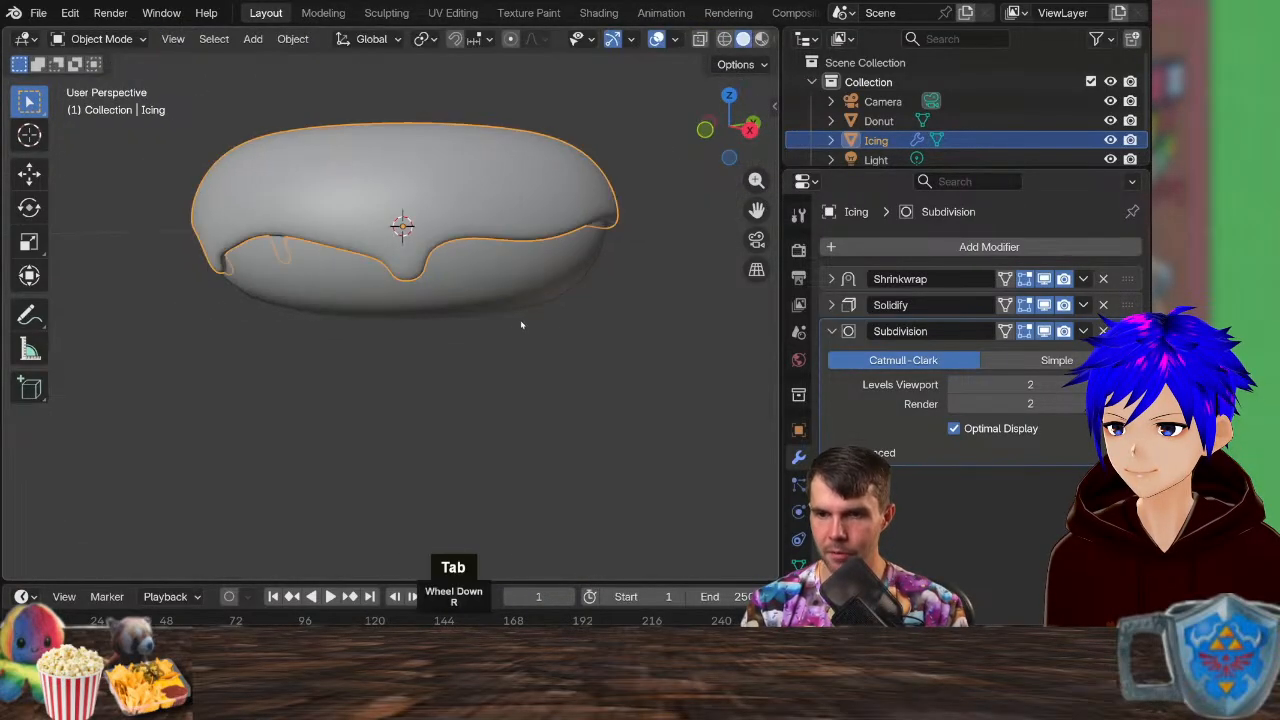
# - In Edit Mode, extrude two neighbouring vertices at the tip of an icing drip downward twice to lengthen it
pyautogui.moveTo(520, 323); pyautogui.dragTo(395, 210, button='middle')
pyautogui.scroll(2, 429, 300)
pyautogui.press('Tab')
pyautogui.keyDown('shift'); pyautogui.click(305, 260); pyautogui.keyUp('shift')
pyautogui.press('e')
pyautogui.click(406, 263)
pyautogui.moveTo(406, 263); pyautogui.dragTo(434, 174, button='middle')
pyautogui.press('e')
pyautogui.click(434, 221)
# - Reposition the lengthened drip's bottom edge so it follows the side of the donut
pyautogui.moveTo(434, 221); pyautogui.dragTo(515, 236, button='middle')
pyautogui.press('g')
pyautogui.click(545, 243)
pyautogui.moveTo(602, 263); pyautogui.dragTo(566, 258, button='middle')
pyautogui.keyDown('shift'); pyautogui.moveTo(566, 258); pyautogui.dragTo(420, 268, button='middle'); pyautogui.keyUp('shift')
pyautogui.keyDown('shift'); pyautogui.scroll(2, 496, 257); pyautogui.keyUp('shift')
pyautogui.press('g')
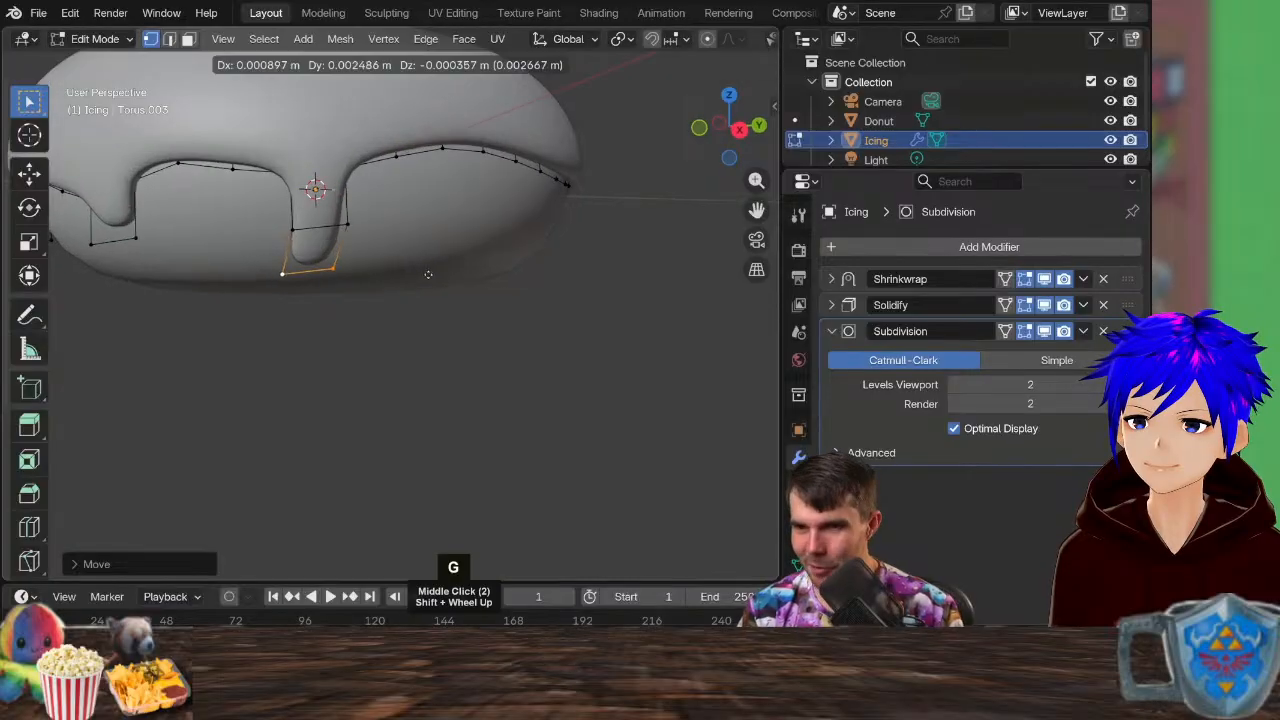
pyautogui.click(357, 232)
# - Narrow the long drip by moving both middle vertices inward and adjusting one of its bottom corner vertices
pyautogui.click(292, 229)
pyautogui.press('g')
pyautogui.press('g')
pyautogui.press('g')
pyautogui.doubleClick(292, 220)
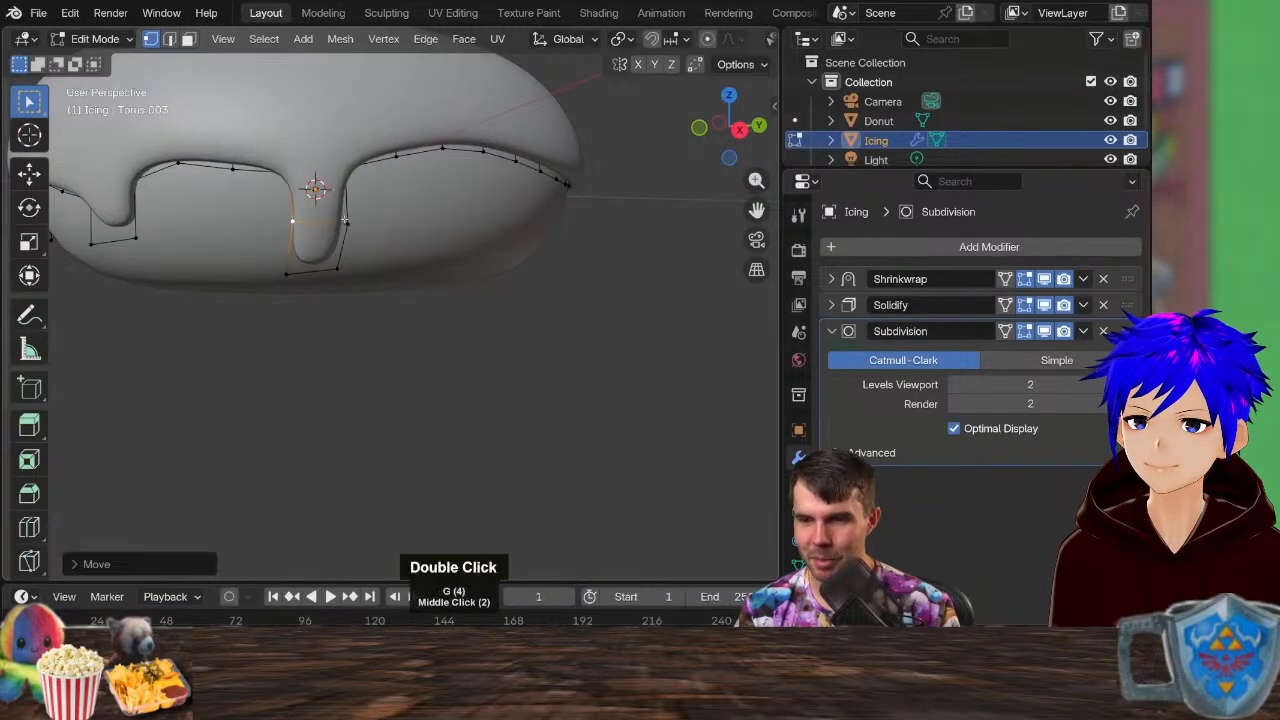
pyautogui.click(347, 223)
pyautogui.press('g')
pyautogui.doubleClick(335, 214)
pyautogui.press('g')
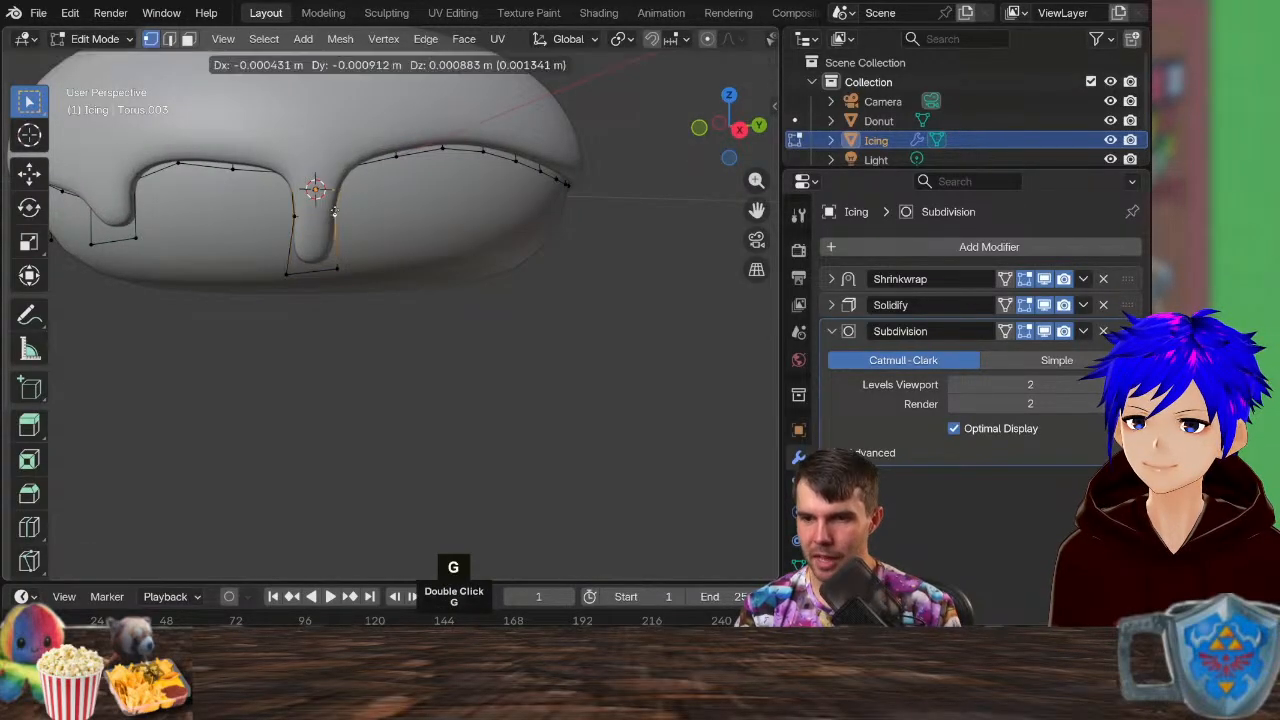
pyautogui.doubleClick(363, 221)
pyautogui.press('g')
pyautogui.scroll(-3, 363, 225)
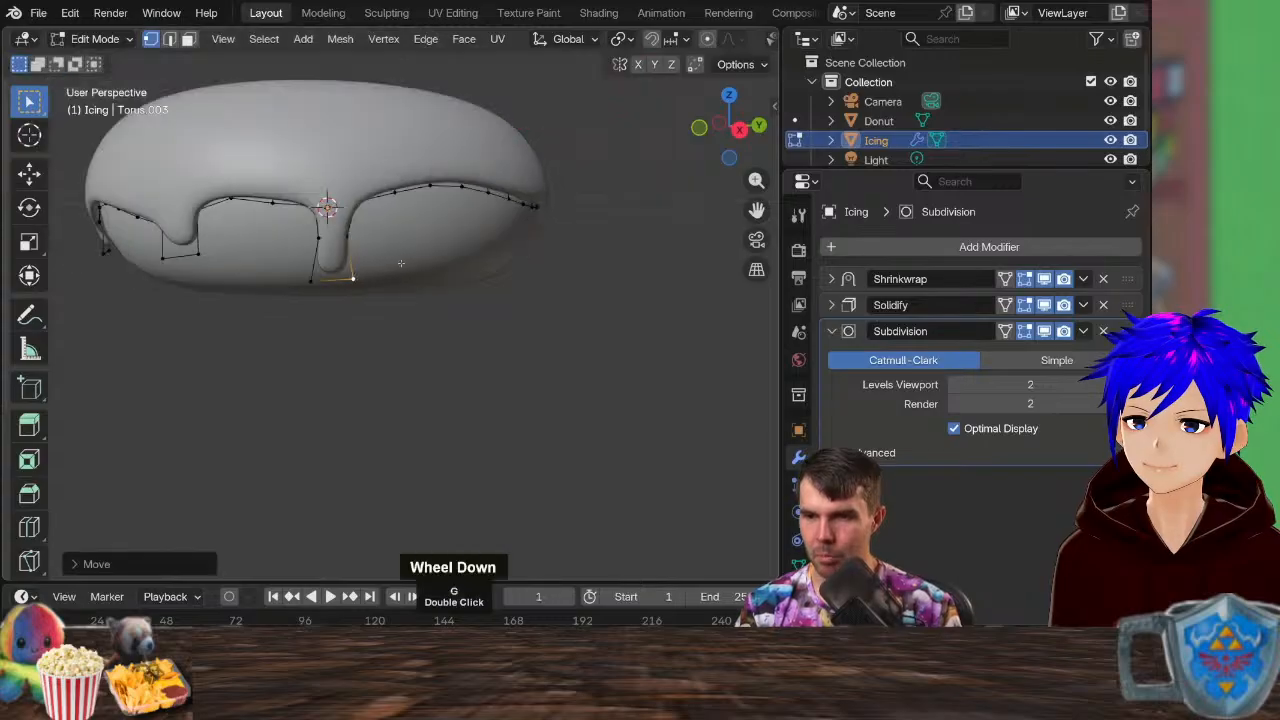
# - Extrude two adjacent vertices of the icing rim on another side of the donut downward to start a new drip
pyautogui.moveTo(363, 225); pyautogui.dragTo(467, 233, button='middle')
pyautogui.scroll(2, 296, 270)
pyautogui.click(371, 225)
pyautogui.keyDown('shift'); pyautogui.click(421, 227); pyautogui.keyUp('shift')
pyautogui.press('e')
pyautogui.click(470, 280)
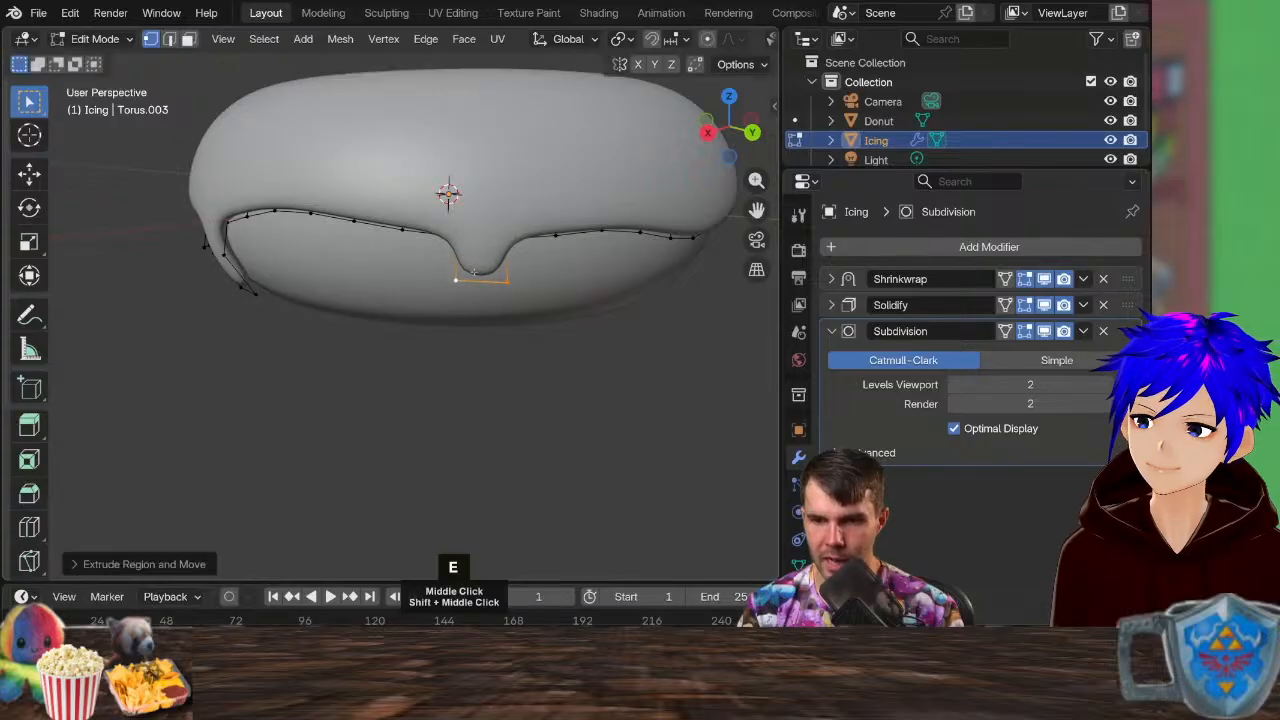
# - Move the new drip's extruded edge closer to the donut's surface
pyautogui.moveTo(470, 280); pyautogui.dragTo(477, 230, button='middle')
pyautogui.press('g')
pyautogui.click(455, 233)
pyautogui.press('g')
pyautogui.click(637, 251)
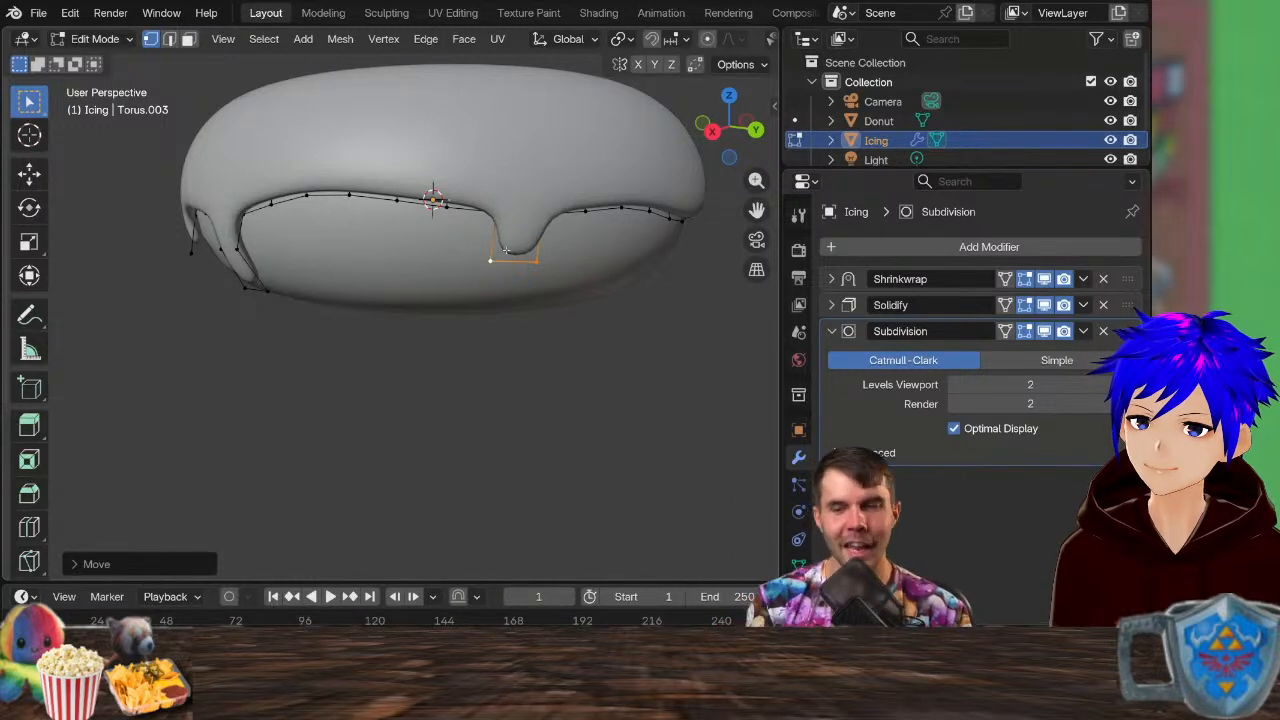
# - Extrude the new drip's bottom edge downward once more to add a second segment
pyautogui.moveTo(505, 250); pyautogui.dragTo(482, 257, button='middle')
pyautogui.press('e')
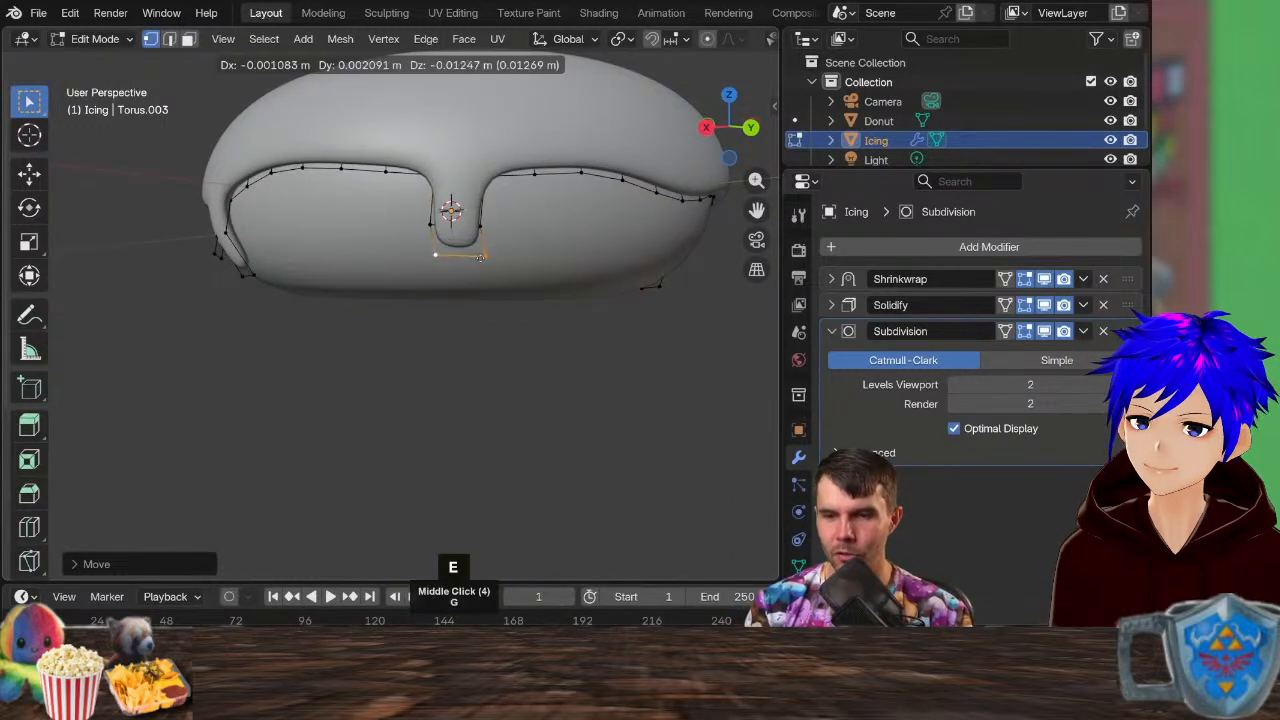
pyautogui.click(484, 268)
# - Pull the two middle vertices of the second drip inward to narrow its neck
pyautogui.click(431, 221)
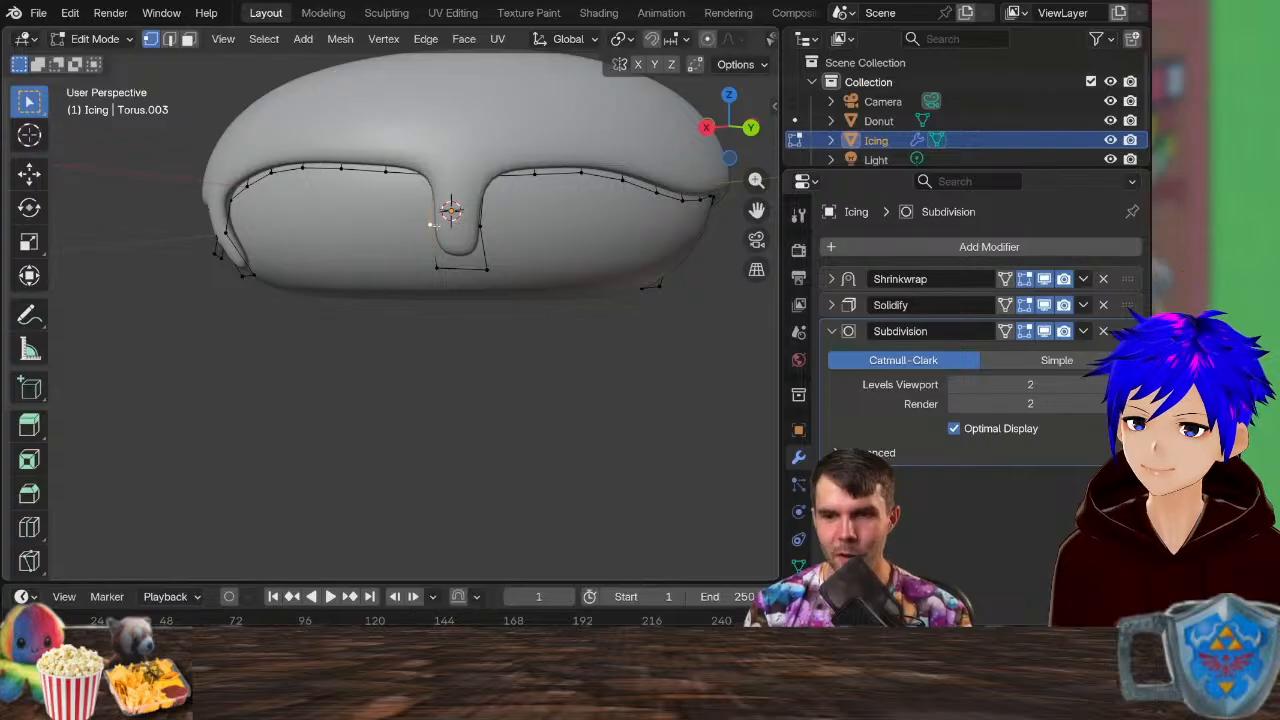
pyautogui.press('g')
pyautogui.click(460, 231)
pyautogui.click(478, 227)
pyautogui.press('g')
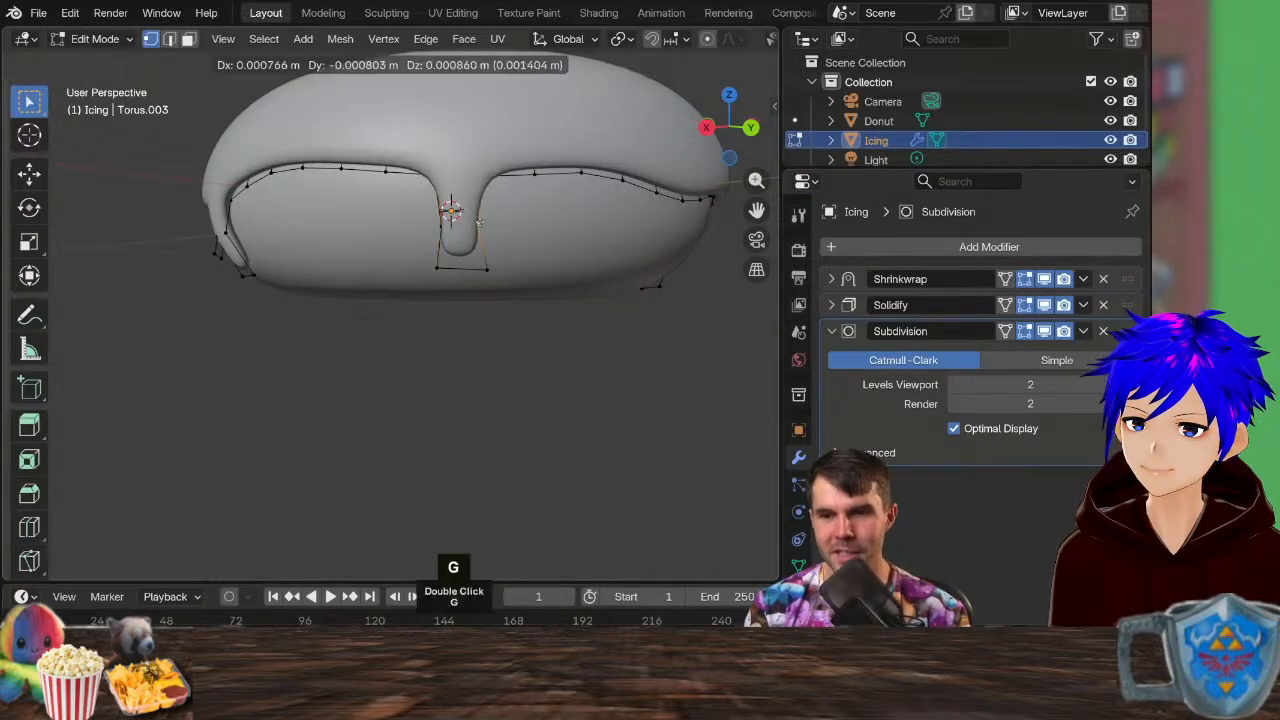
pyautogui.click(476, 225)
# - Select the second drip's bottom edge and move it down and in against the curved underside of the donut
pyautogui.doubleClick(450, 266)
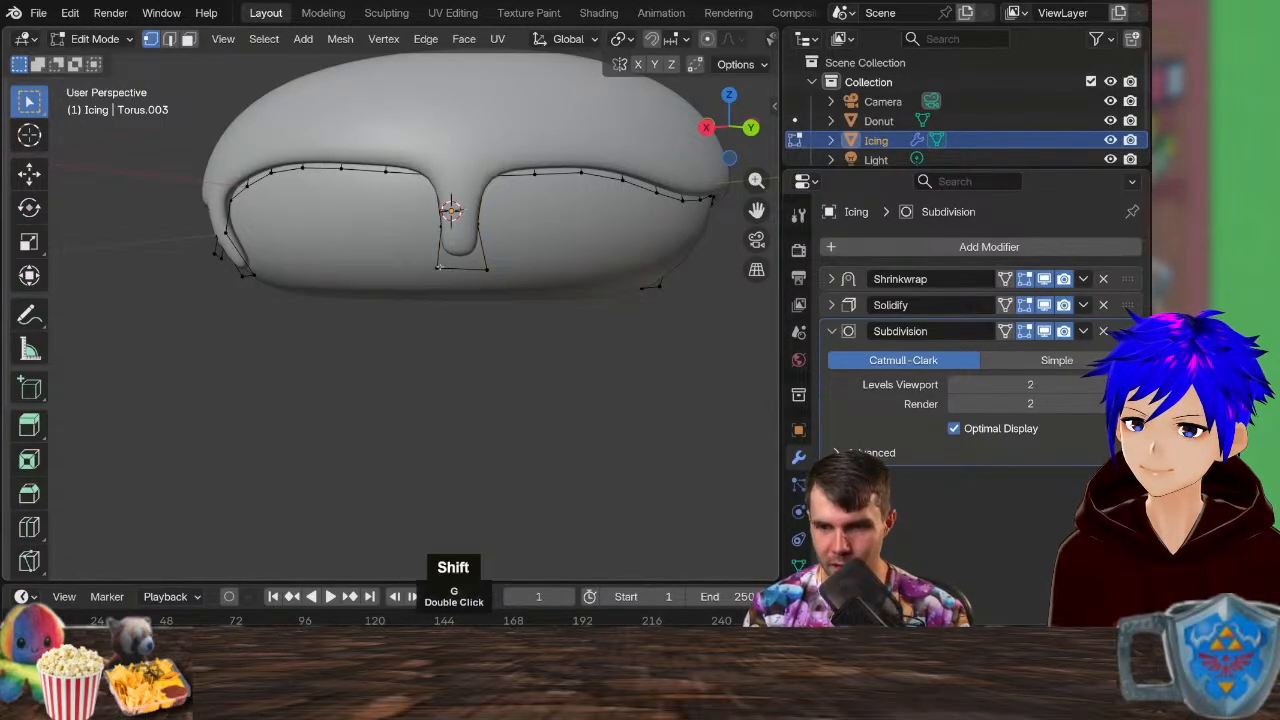
pyautogui.moveTo(486, 269); pyautogui.dragTo(477, 194, button='middle')
pyautogui.scroll(2, 477, 194)
pyautogui.press('g')
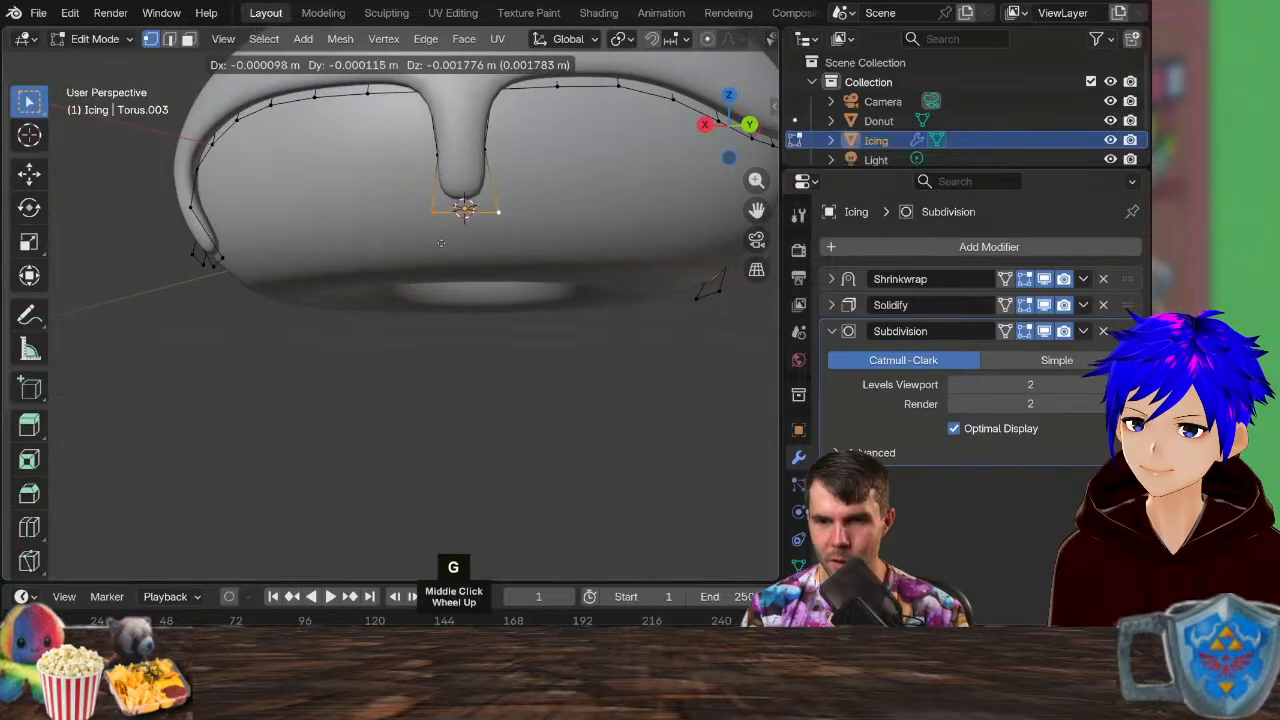
pyautogui.click(439, 253)
pyautogui.moveTo(439, 253); pyautogui.dragTo(320, 262, button='middle')
pyautogui.press('g')
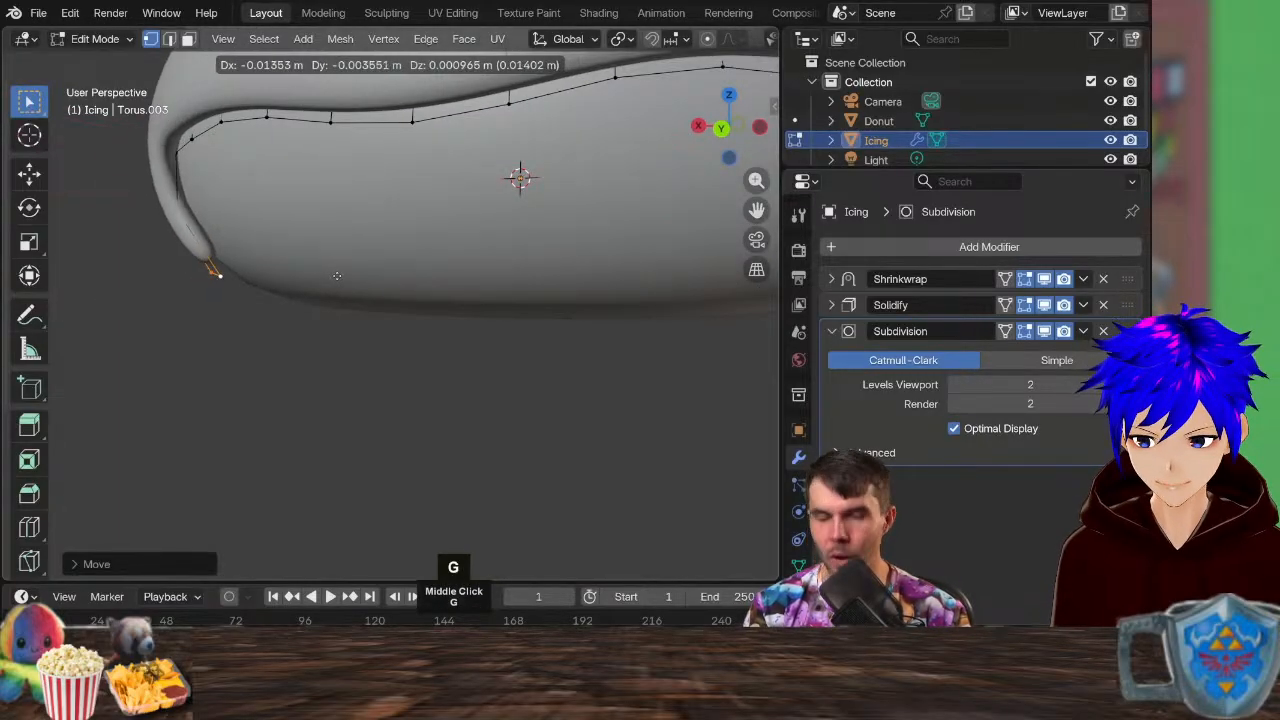
pyautogui.click(298, 268)
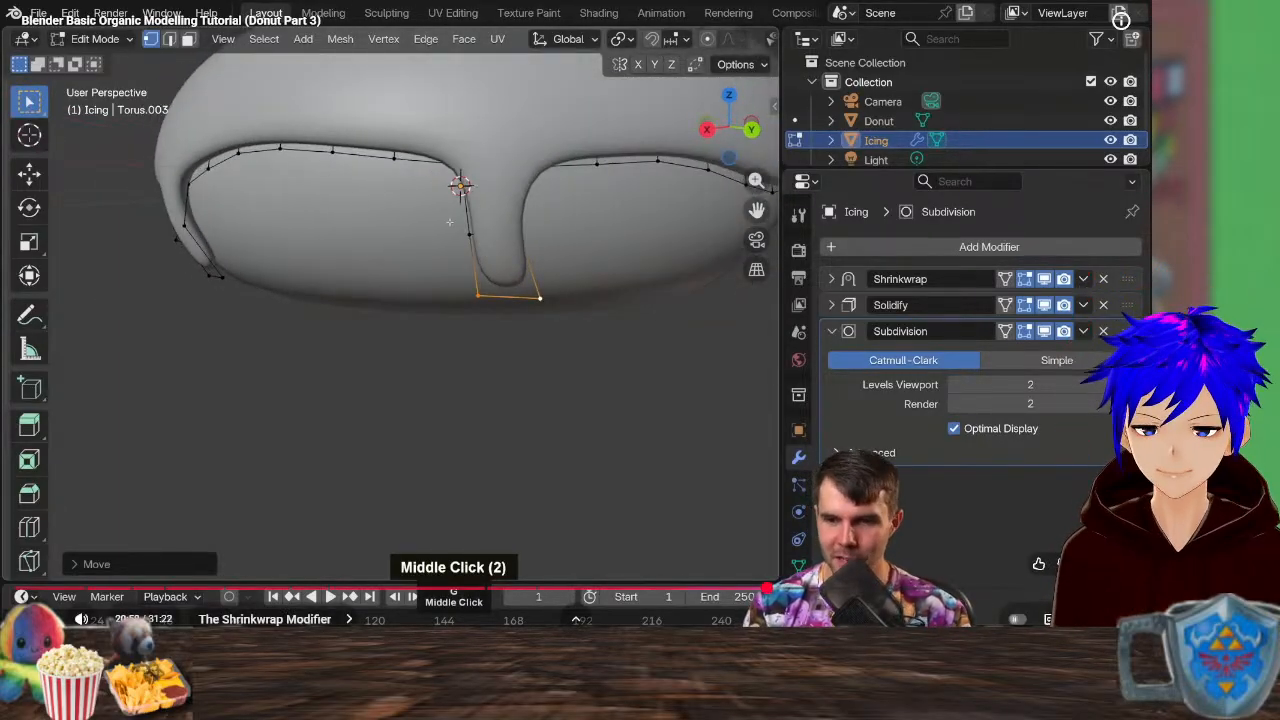
# - Watch the tutorial video's section on finishing the icing drips, pausing and resuming it as needed
pyautogui.press('space')
pyautogui.press('space')
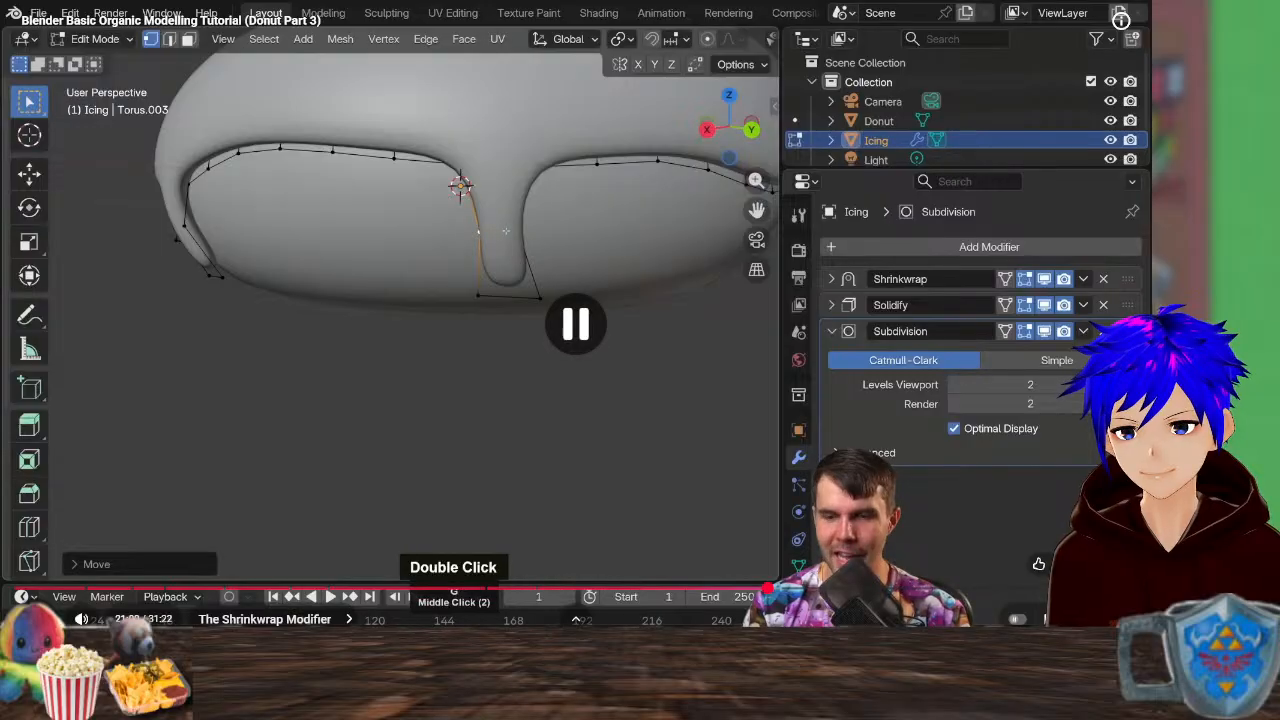
pyautogui.press('space')
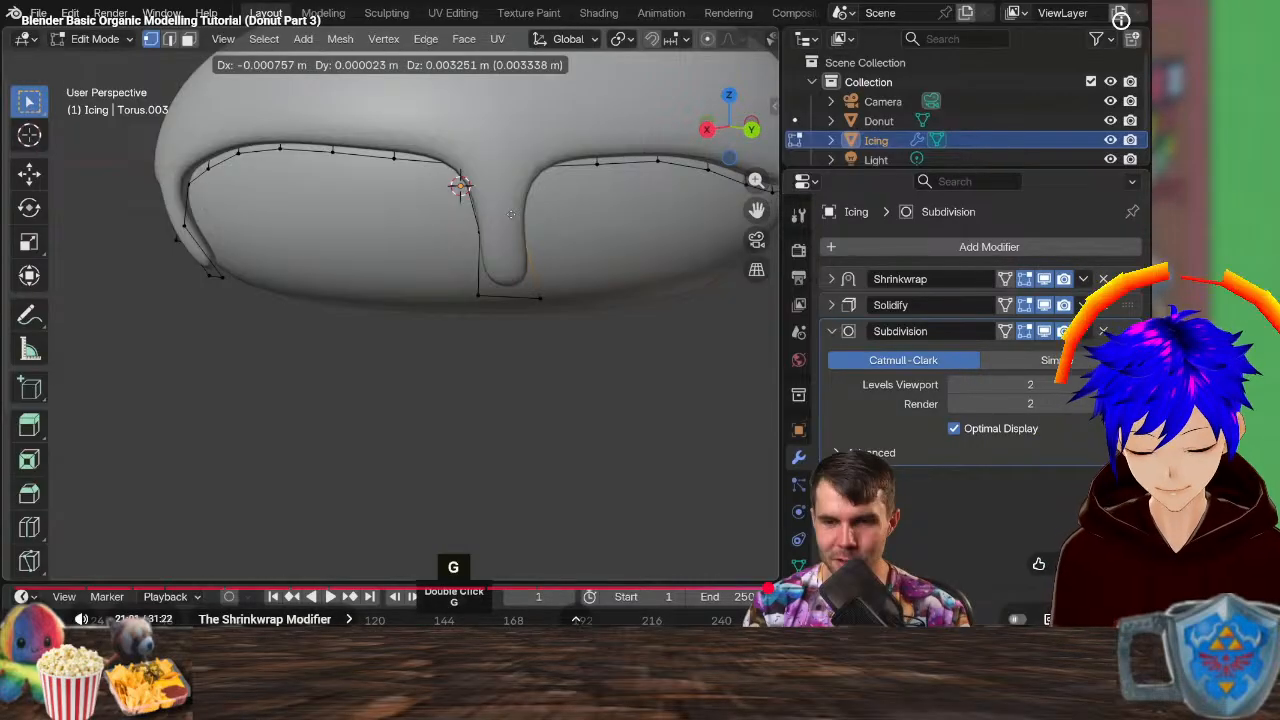
pyautogui.press('space')
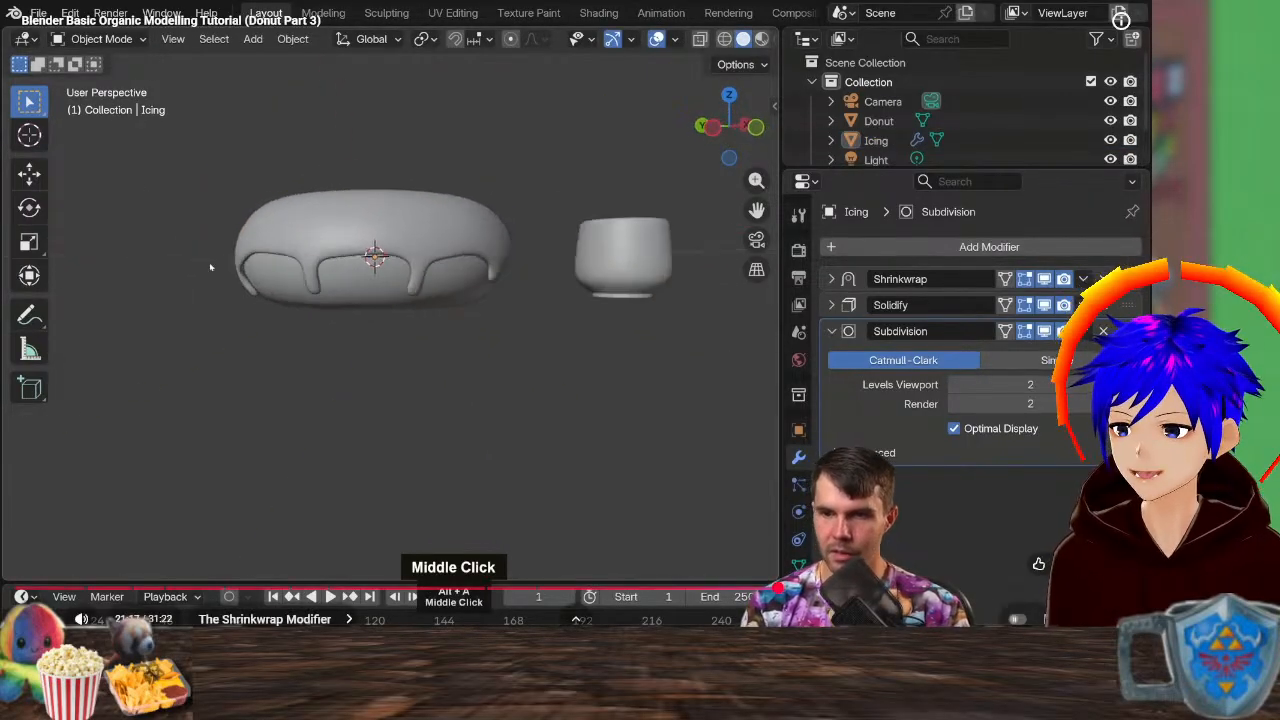
pyautogui.press('space')
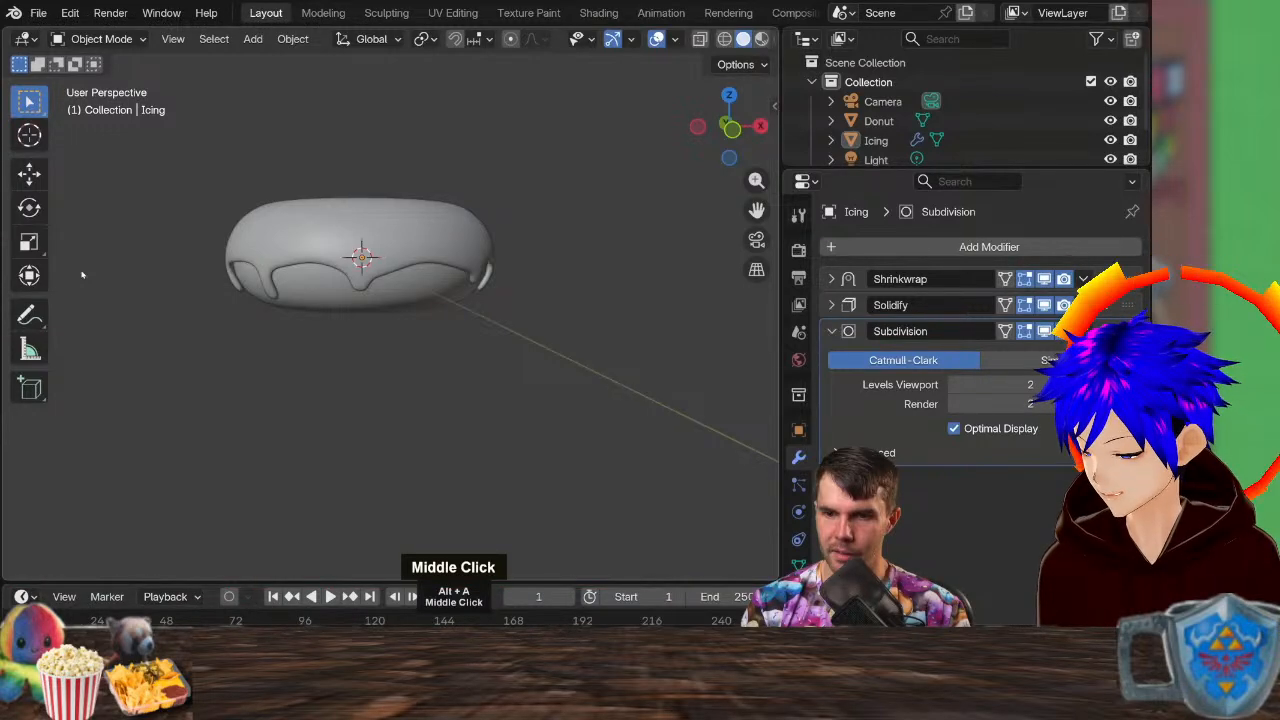
# - Switch to the police Breakfast project in Blender and hide the icing's Solidify modifier in the viewport
pyautogui.hotkey('alt', 'Tab')
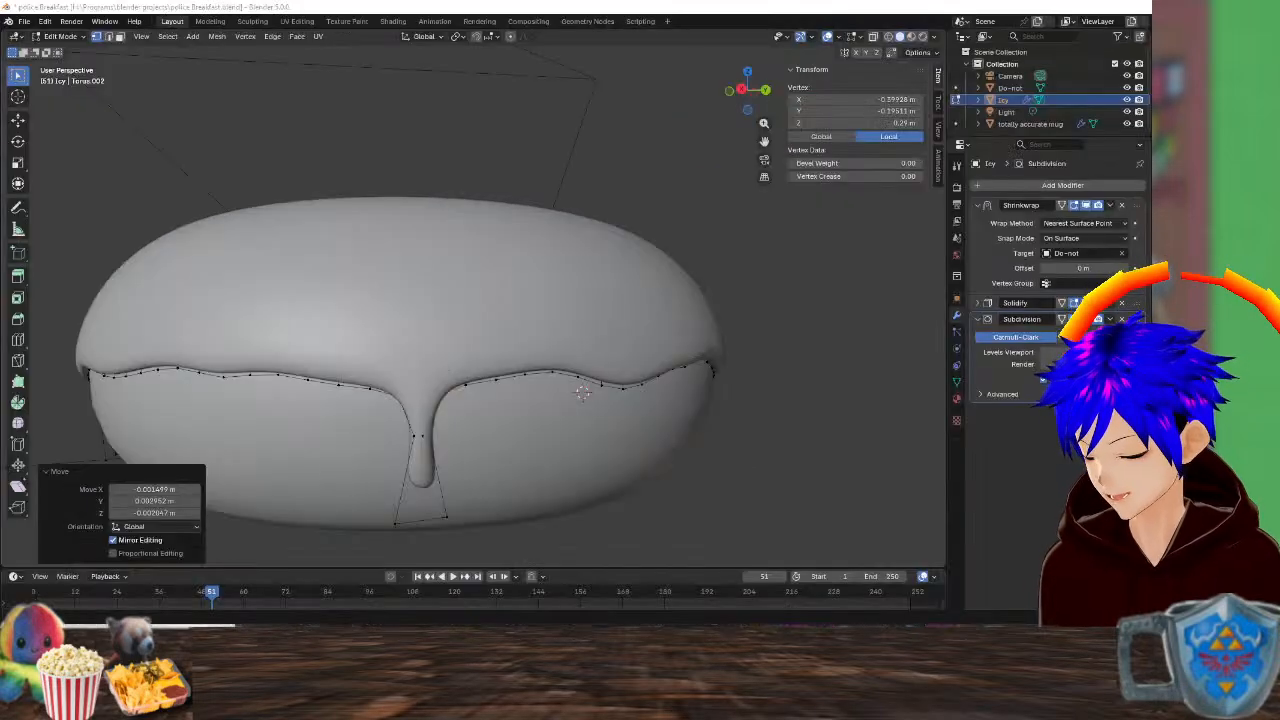
pyautogui.moveTo(700, 400); pyautogui.dragTo(240, 400, button='middle')
pyautogui.moveTo(333, 395); pyautogui.dragTo(449, 371, button='middle')
pyautogui.scroll(-4, 433, 373)
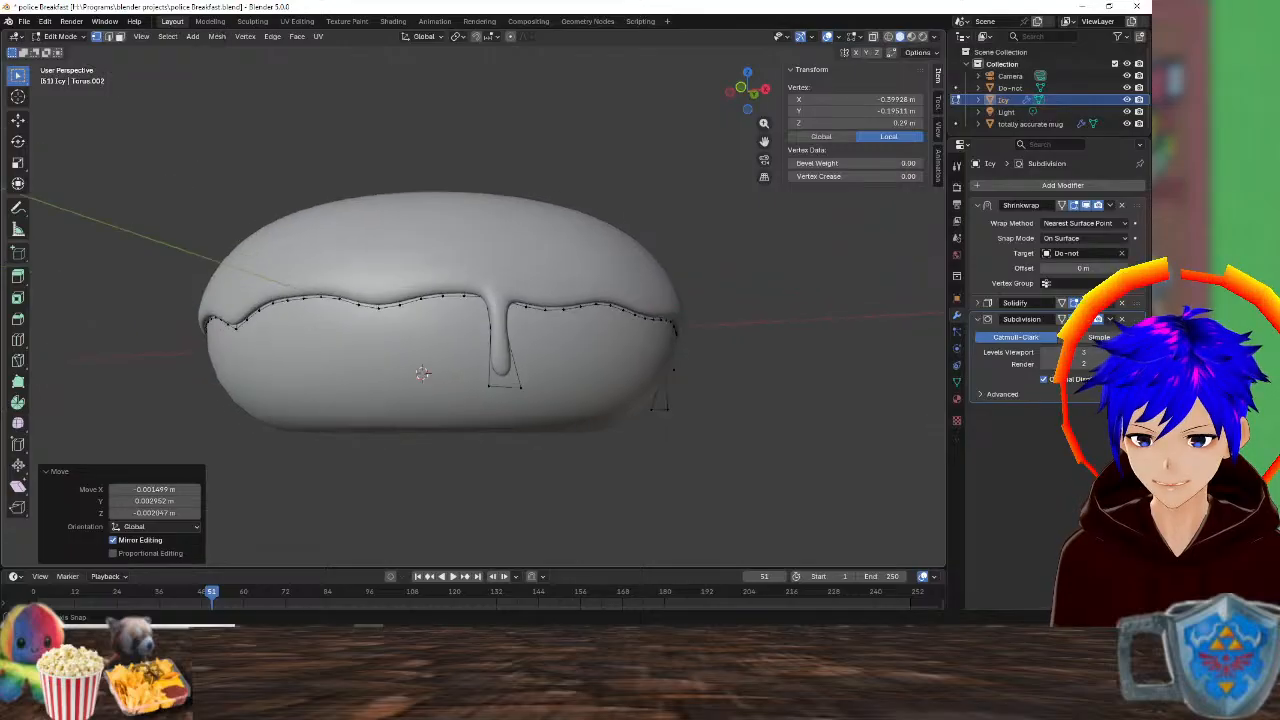
pyautogui.scroll(2, 412, 387)
pyautogui.scroll(4, 412, 387)
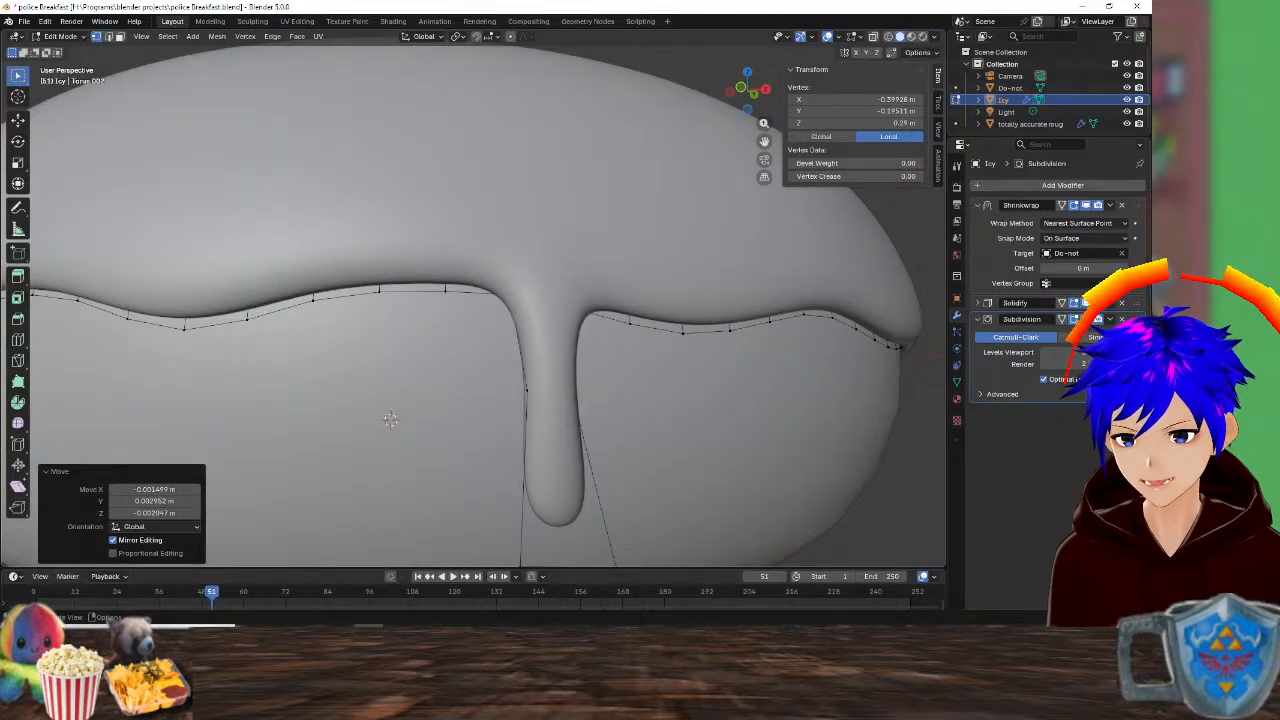
pyautogui.click(1085, 302)
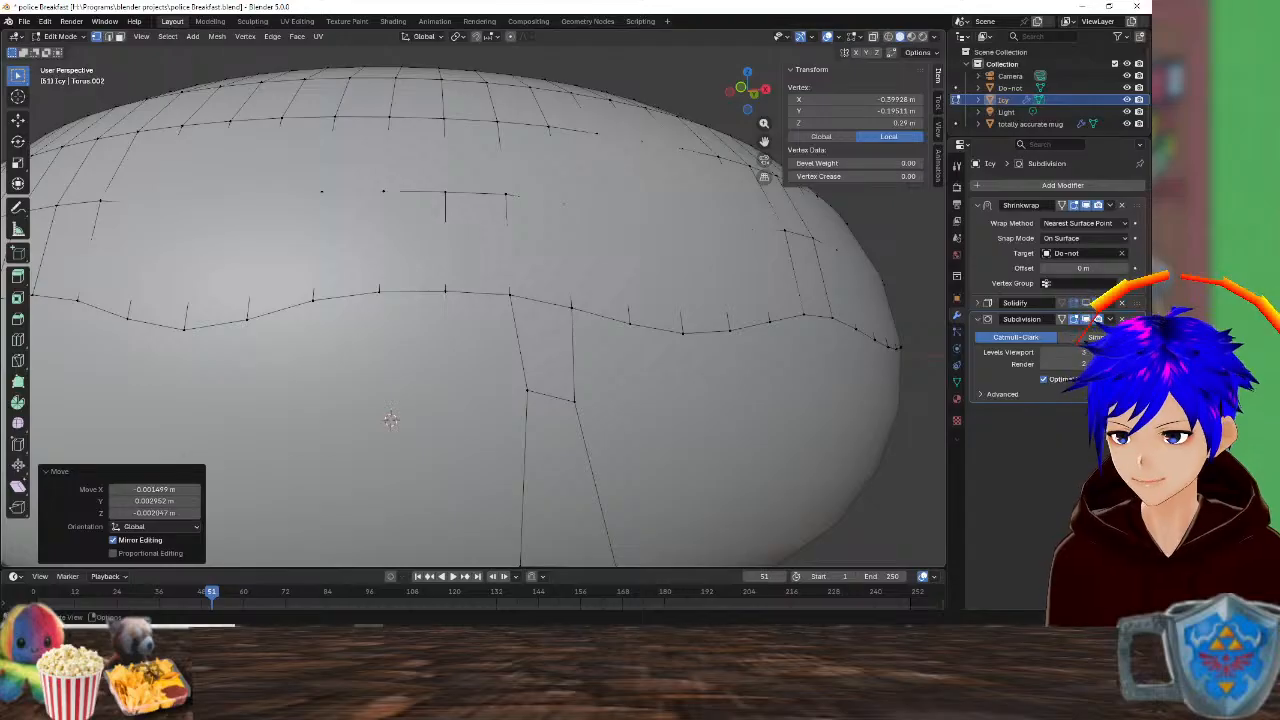
# - Lower the rim vertex at the drip's upper left corner along Z by about 0.0034 m
pyautogui.click(507, 298)
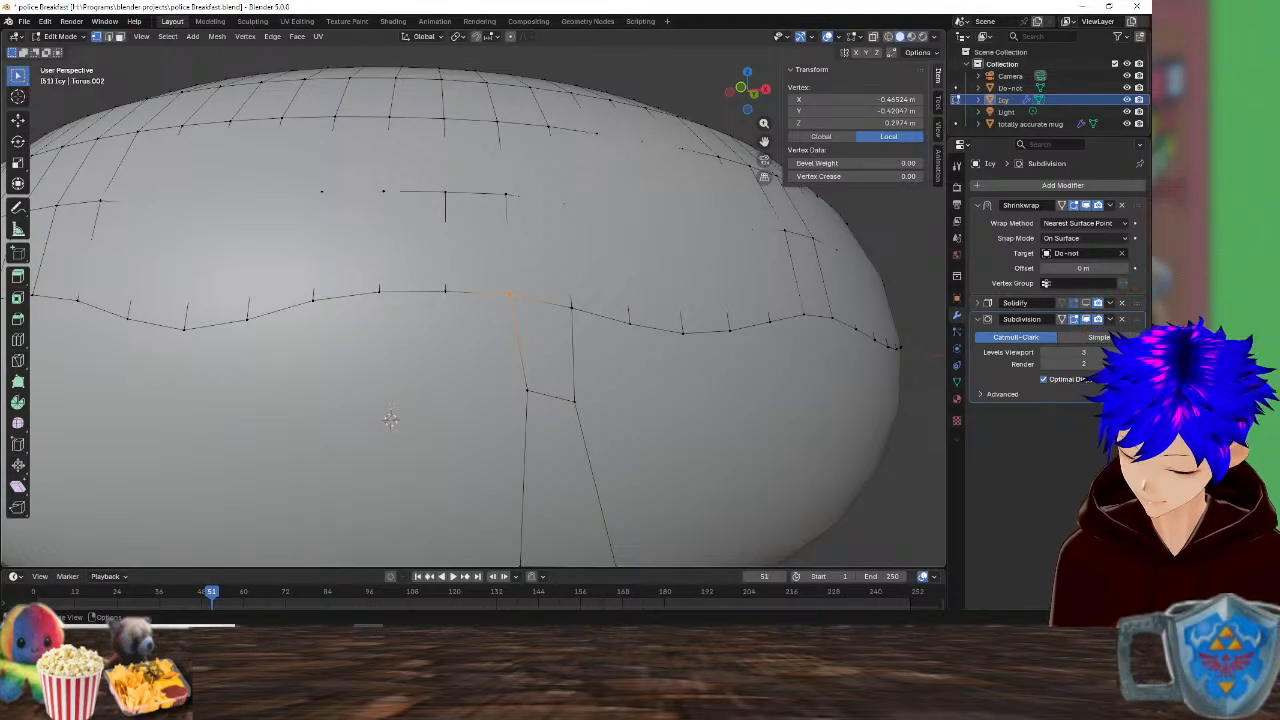
pyautogui.press('g')
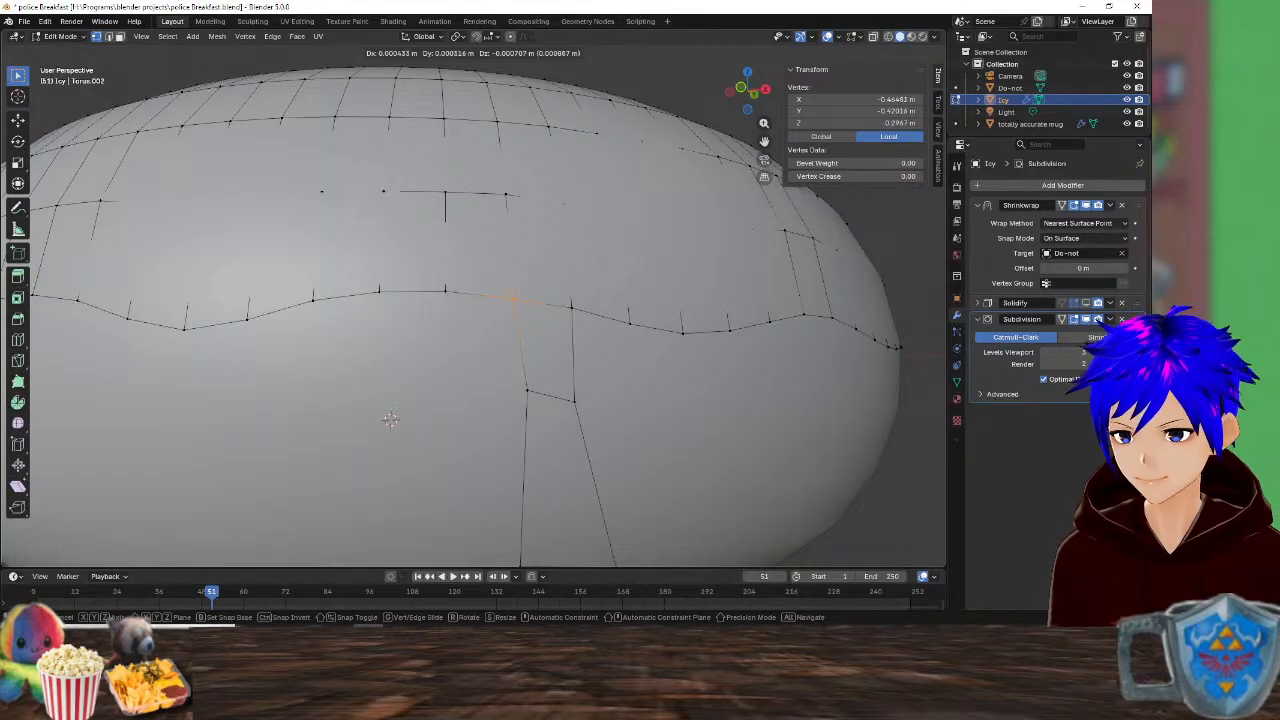
pyautogui.press('z')
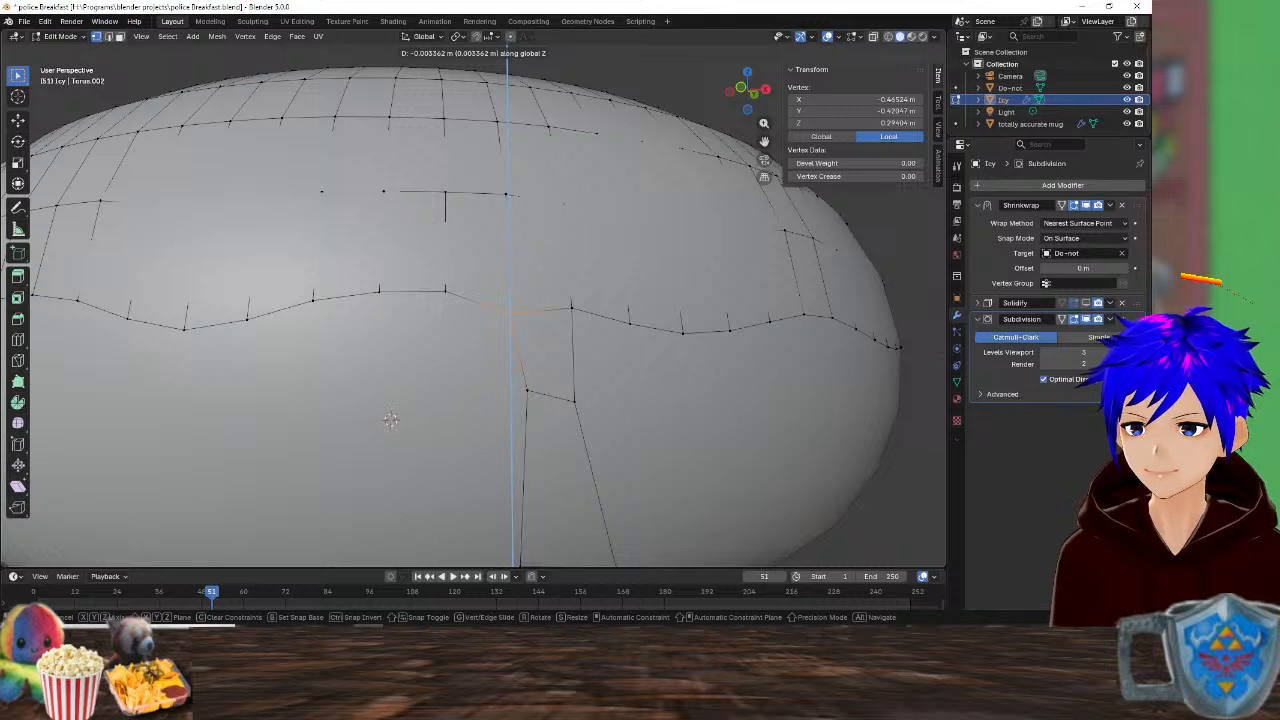
pyautogui.click(390, 420)
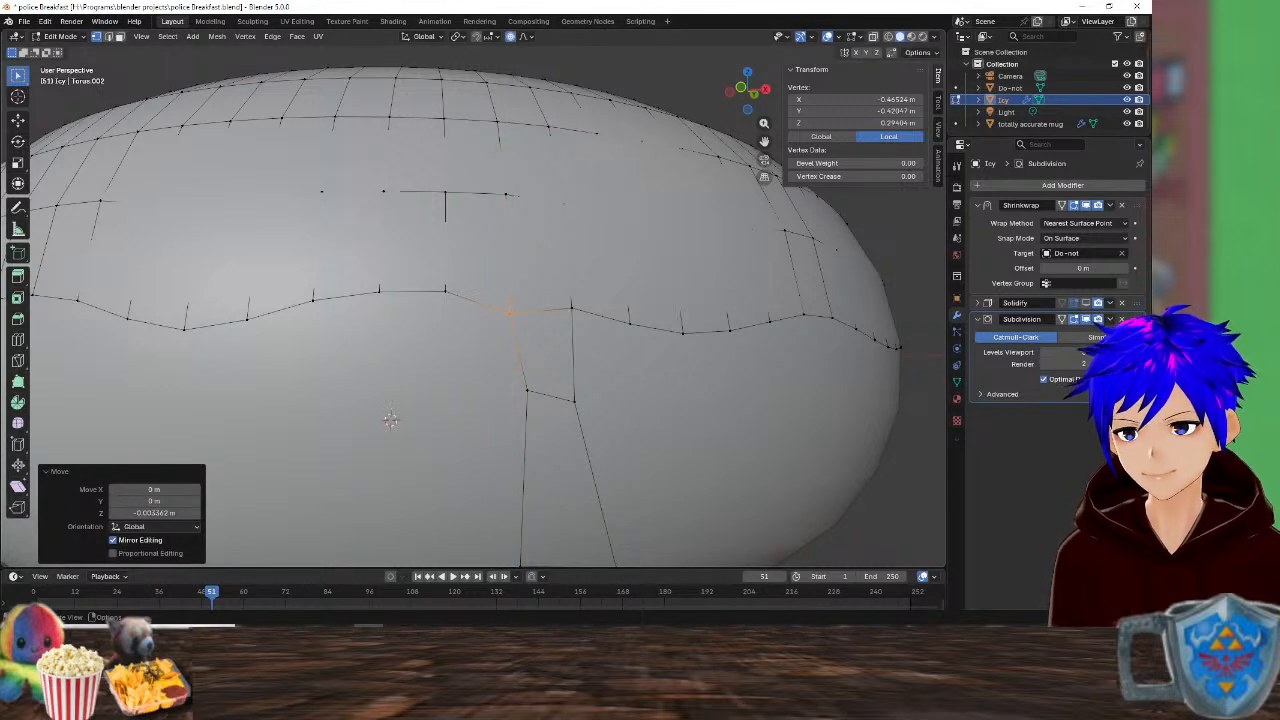
# - With proportional editing, lower the next two rim vertices left of the drip along Z, the farther one by about 0.0077 m
pyautogui.click(379, 292)
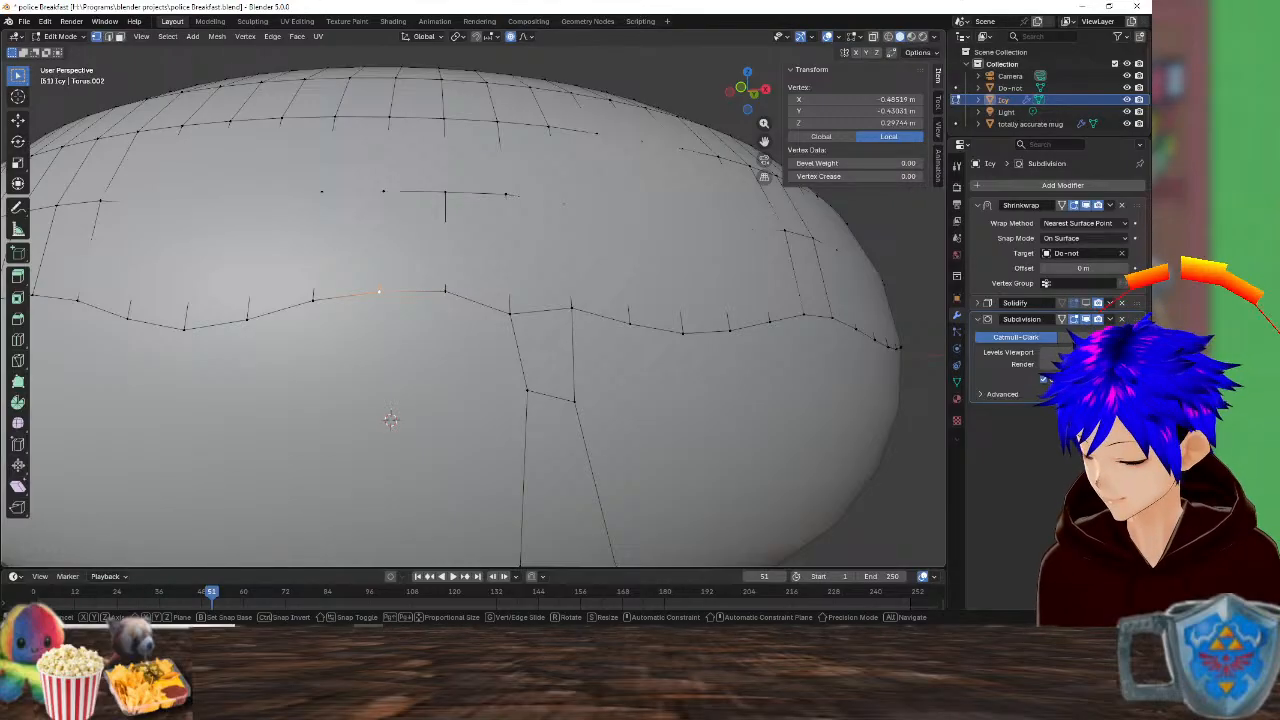
pyautogui.press('g')
pyautogui.press('z')
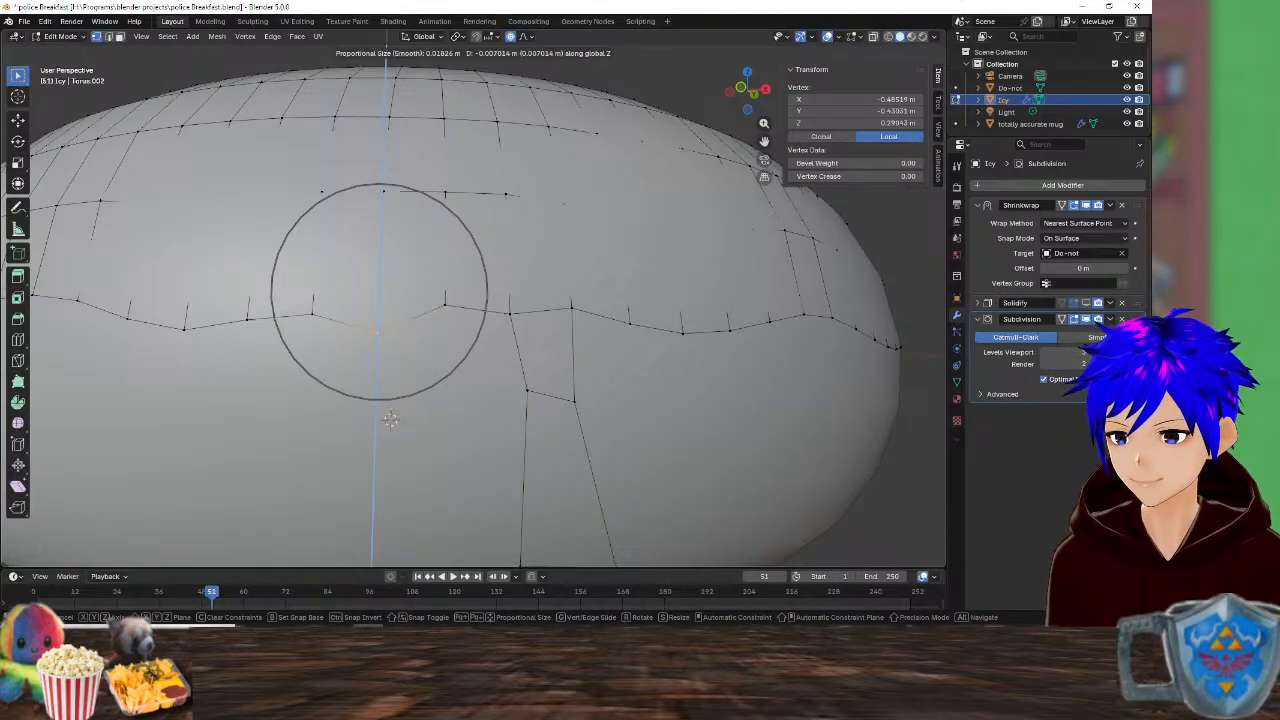
pyautogui.click(390, 420)
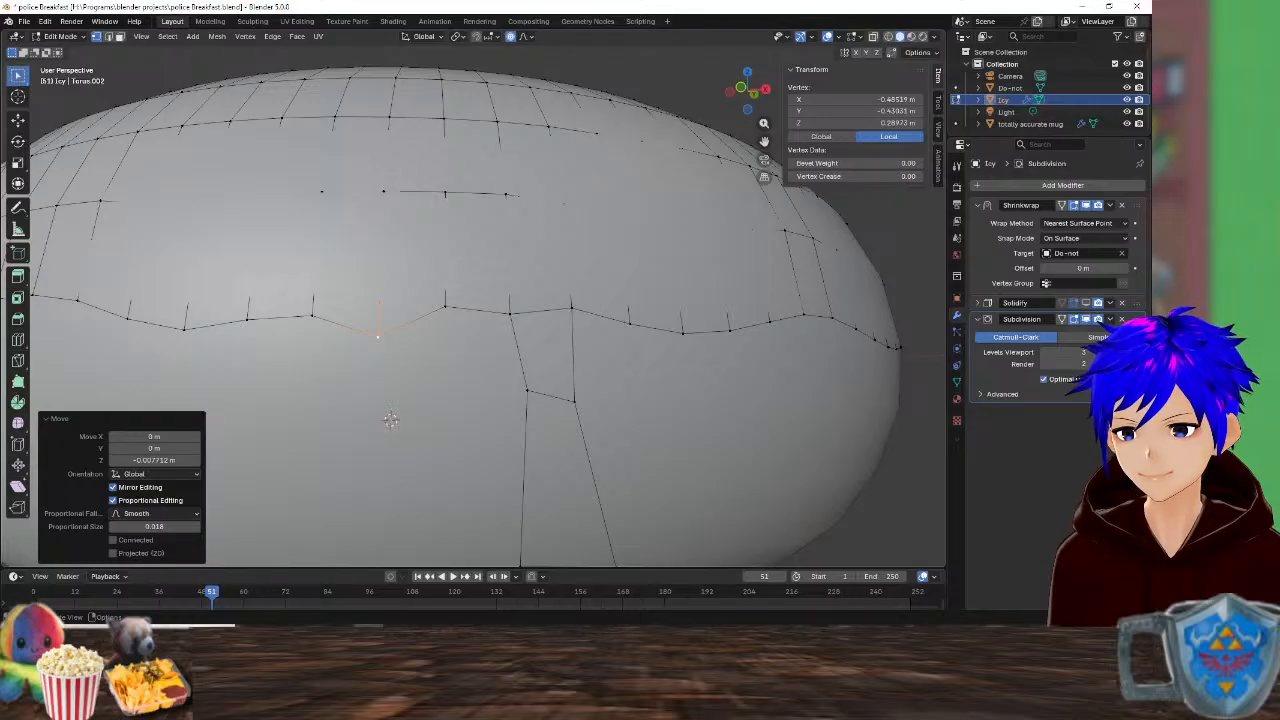
pyautogui.click(445, 306)
pyautogui.press('g')
pyautogui.press('z')
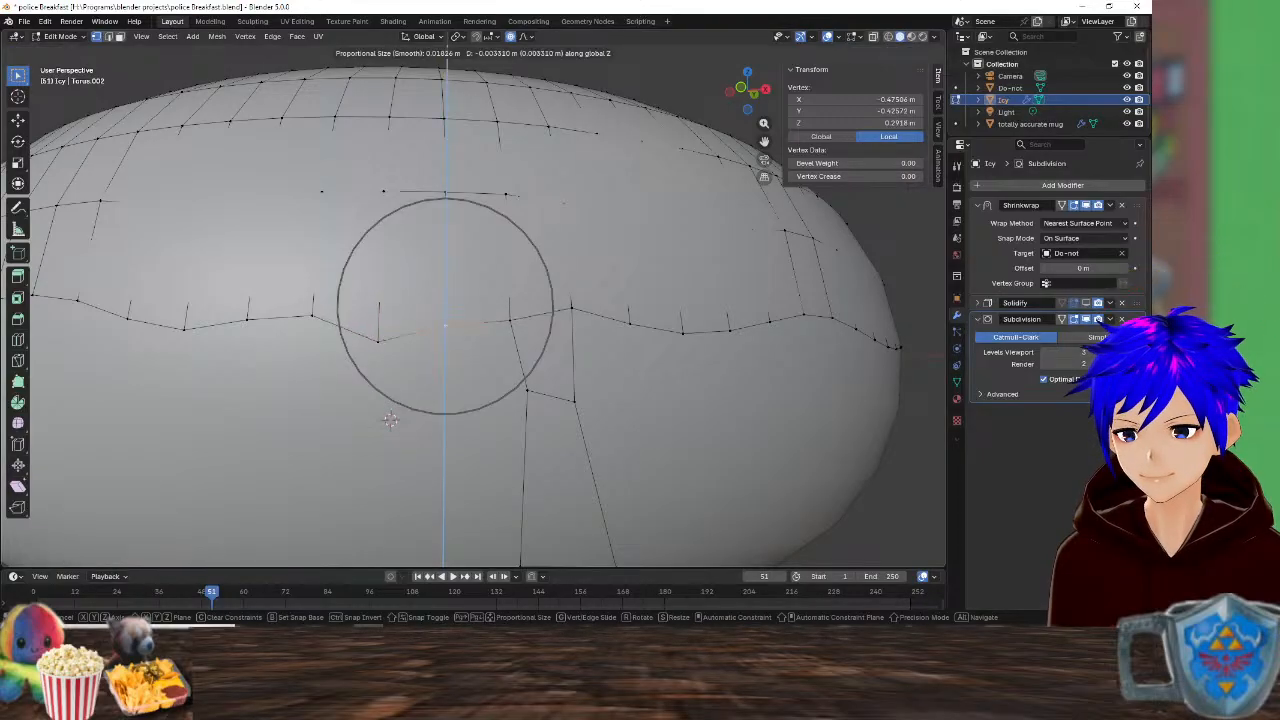
pyautogui.click(390, 420)
# - Lower the drip's upper left corner vertex a further 0.0056 m or so along Z with proportional editing and check the icing edge
pyautogui.click(510, 329)
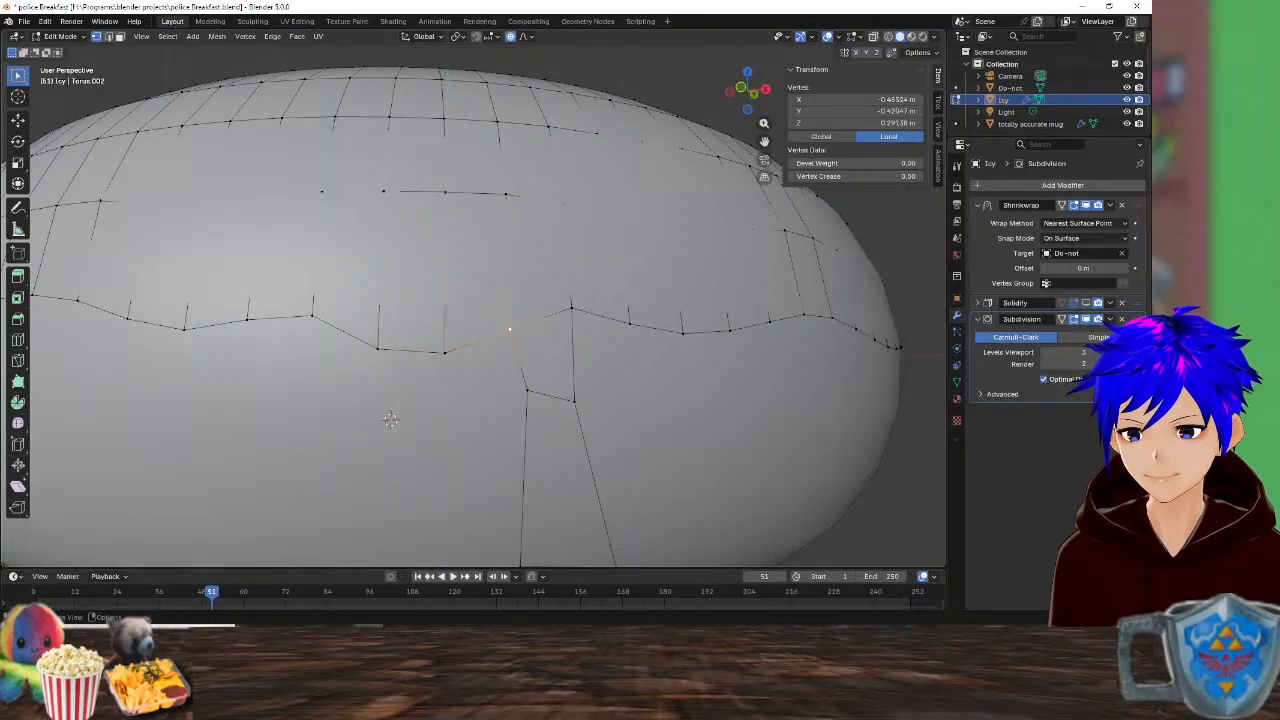
pyautogui.press('z')
pyautogui.press('Escape')
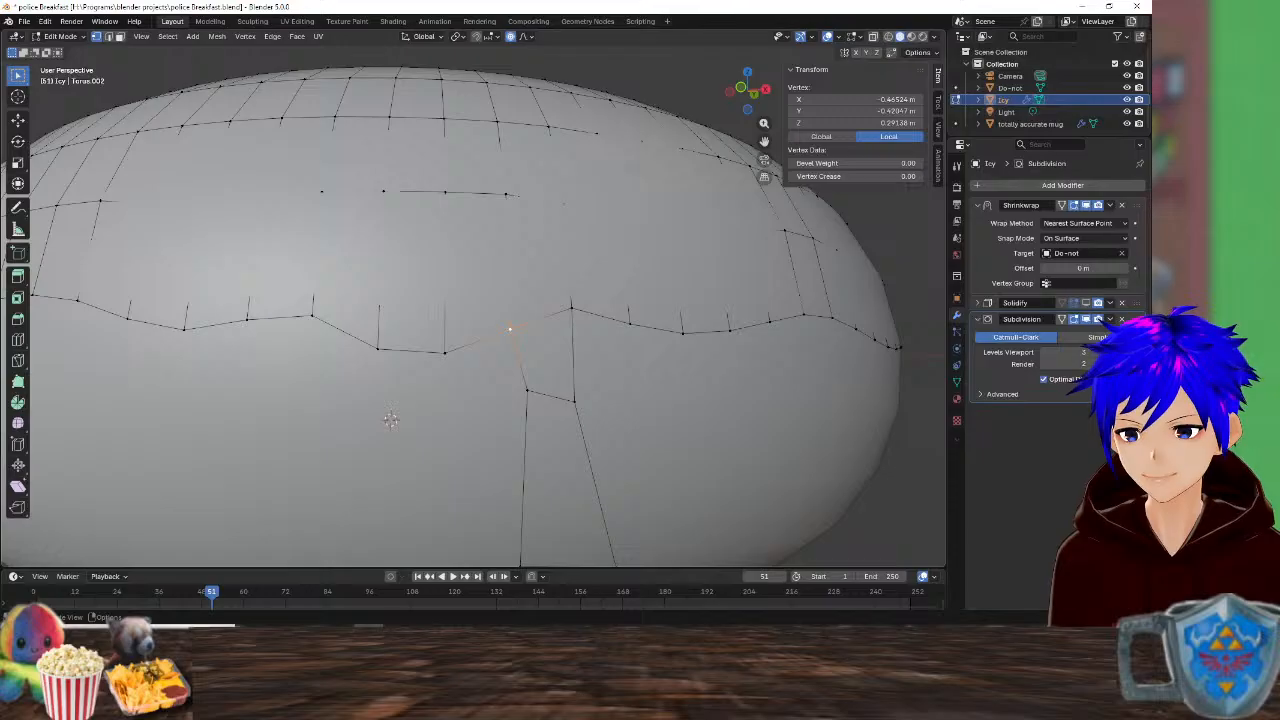
pyautogui.press('z')
pyautogui.press('Escape')
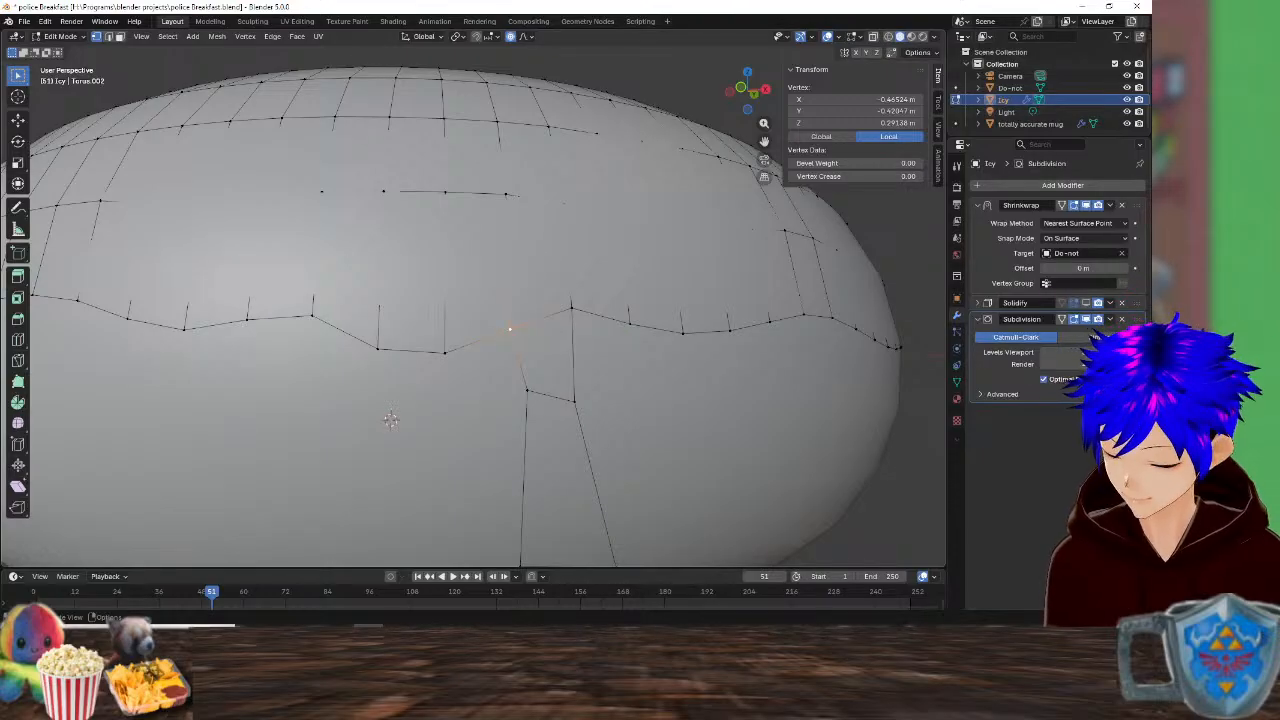
pyautogui.press('g')
pyautogui.press('z')
pyautogui.click(390, 420)
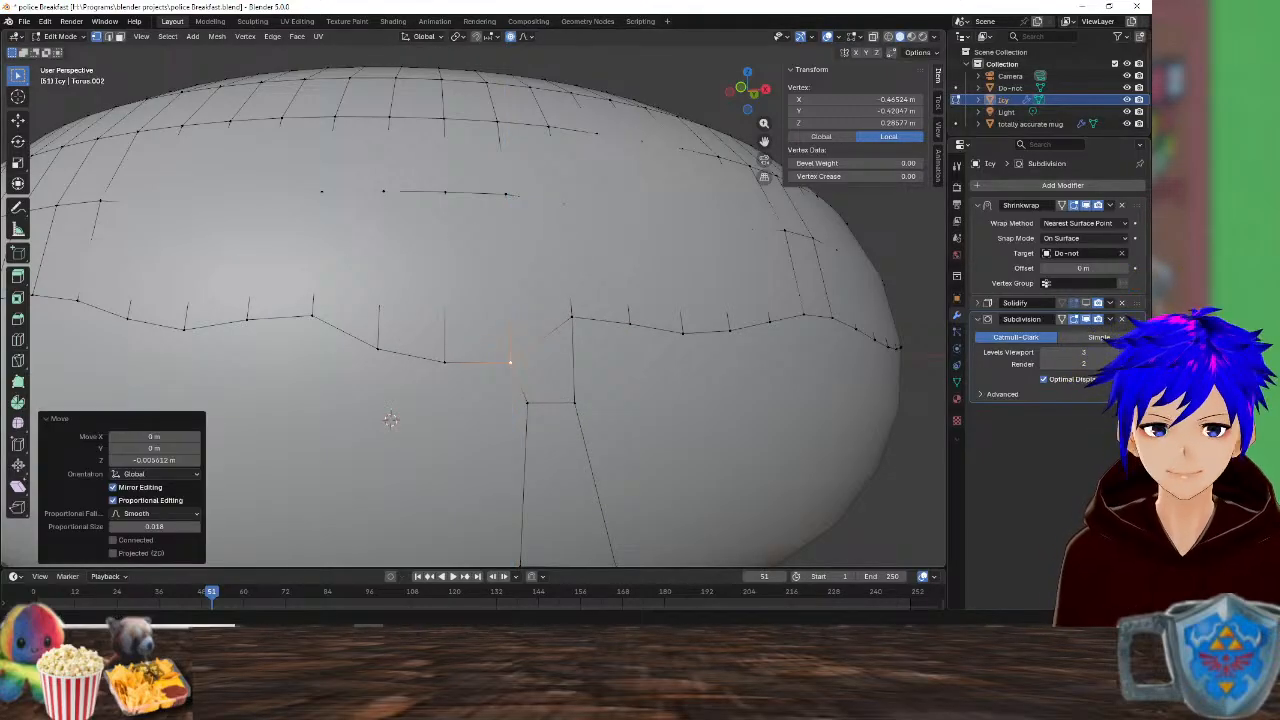
pyautogui.scroll(-1, 400, 405)
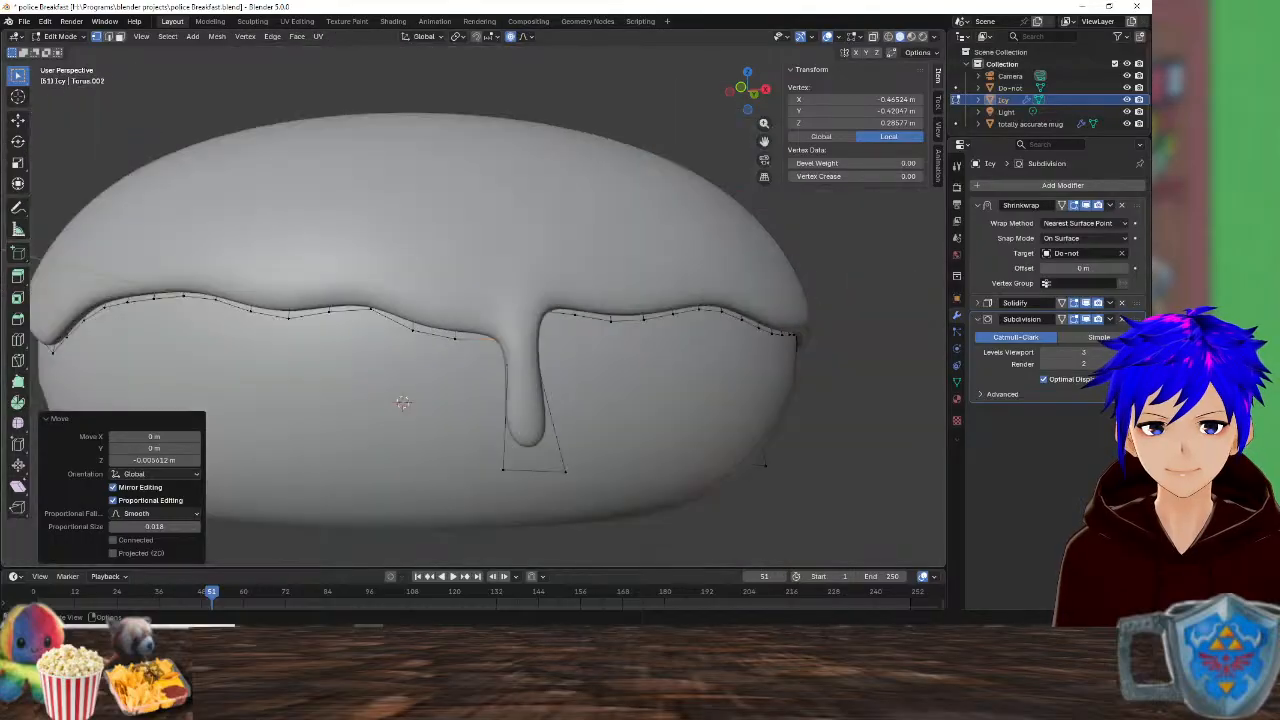
pyautogui.moveTo(402, 401); pyautogui.dragTo(390, 397, button='middle')
pyautogui.scroll(1, 470, 311)
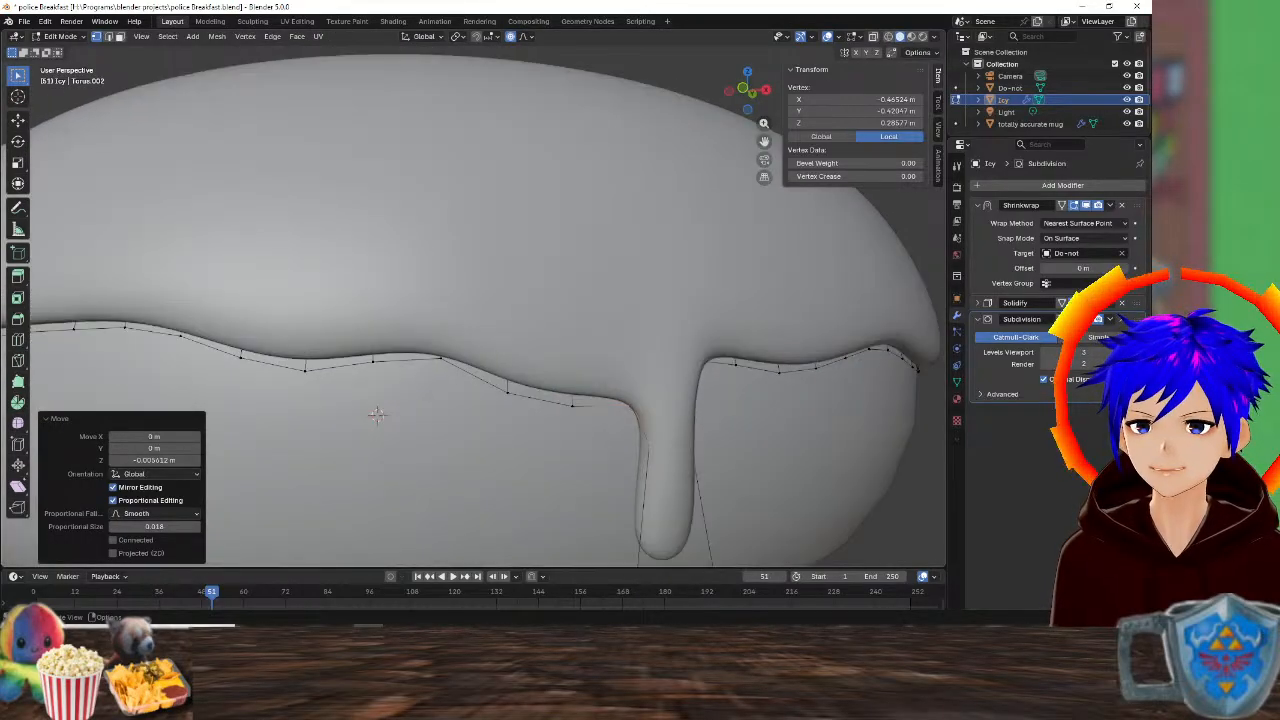
# - With Solidify hidden in the viewport, lower the first rim vertex right of the drip about 0.007 m along Z and check the icing edge
pyautogui.scroll(-1, 470, 311)
pyautogui.moveTo(470, 311); pyautogui.dragTo(386, 322, button='middle')
pyautogui.moveTo(431, 393); pyautogui.dragTo(181, 400, button='middle')
pyautogui.moveTo(470, 400); pyautogui.dragTo(215, 400, button='middle')
pyautogui.moveTo(417, 401); pyautogui.dragTo(419, 401, button='middle')
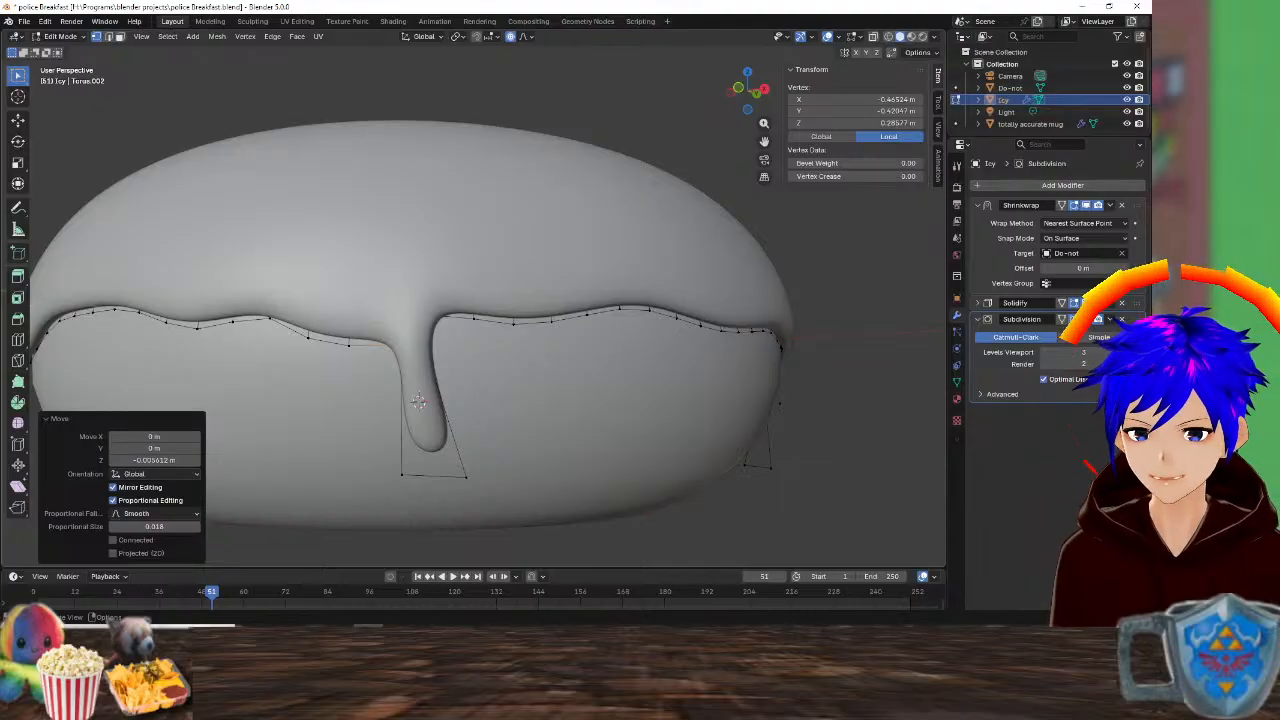
pyautogui.scroll(2, 418, 400)
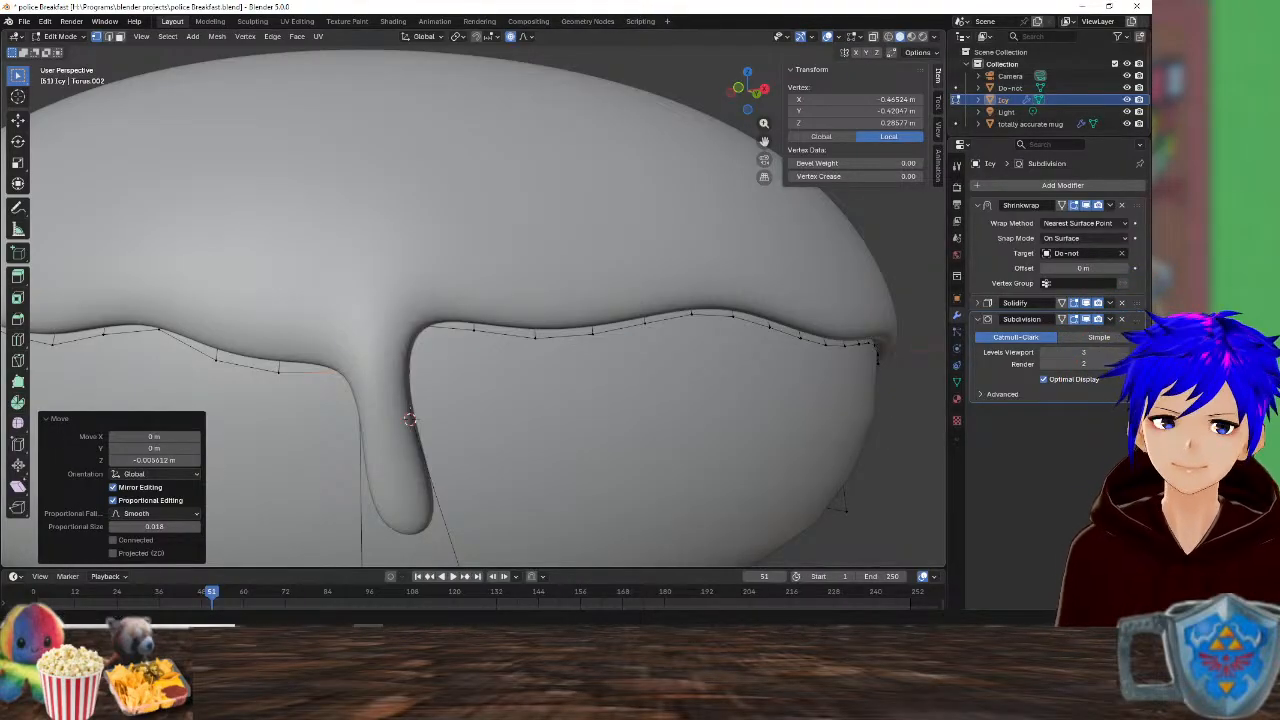
pyautogui.click(1086, 303)
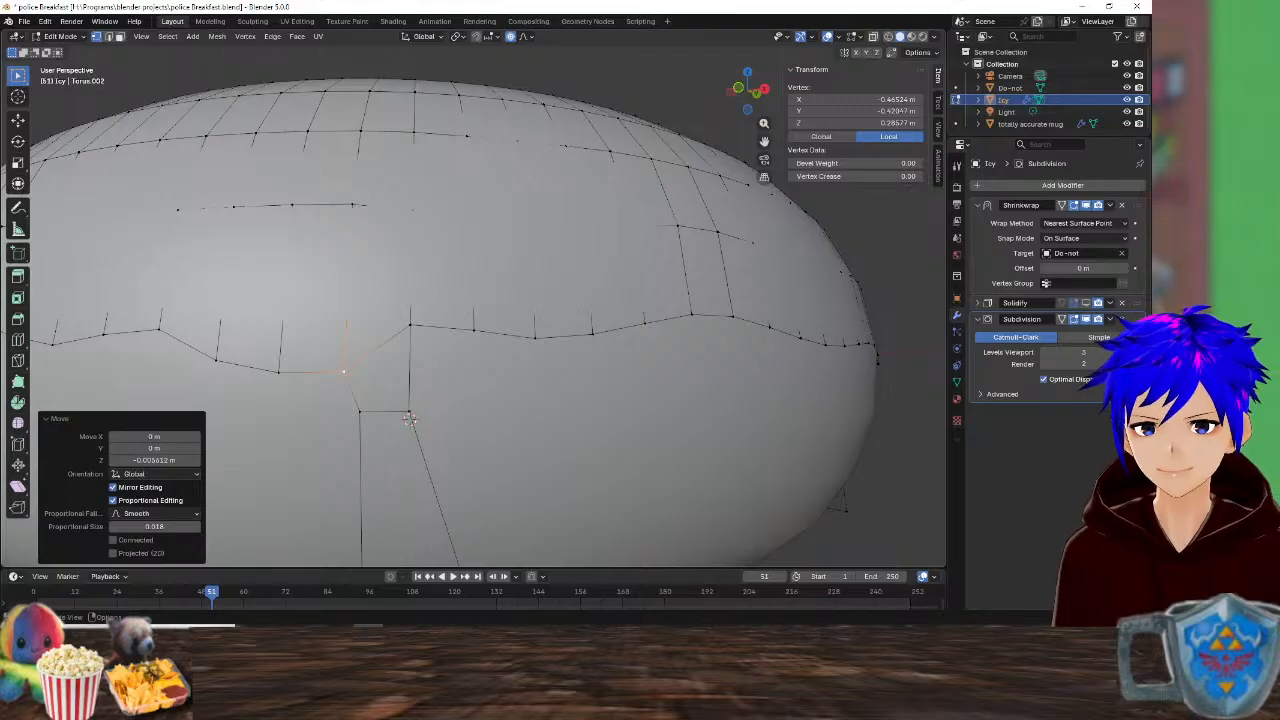
pyautogui.click(474, 330)
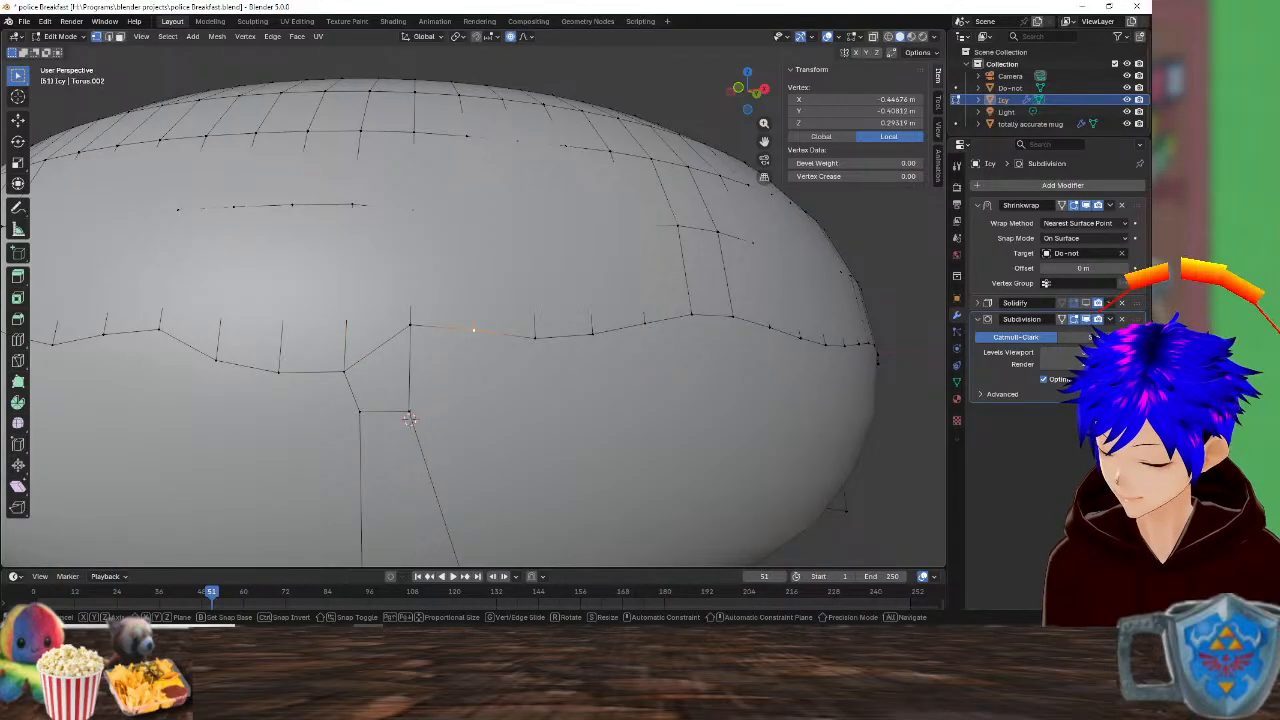
pyautogui.press('g')
pyautogui.press('z')
pyautogui.click(410, 420)
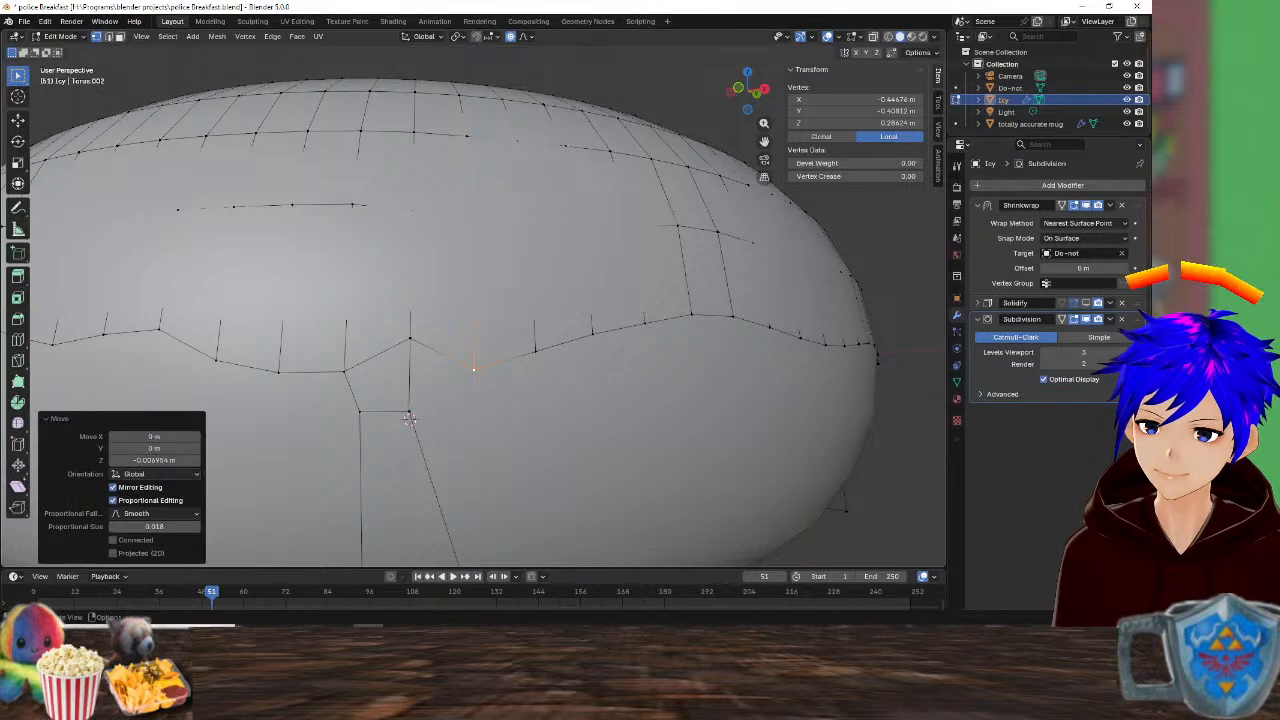
pyautogui.click(1085, 303)
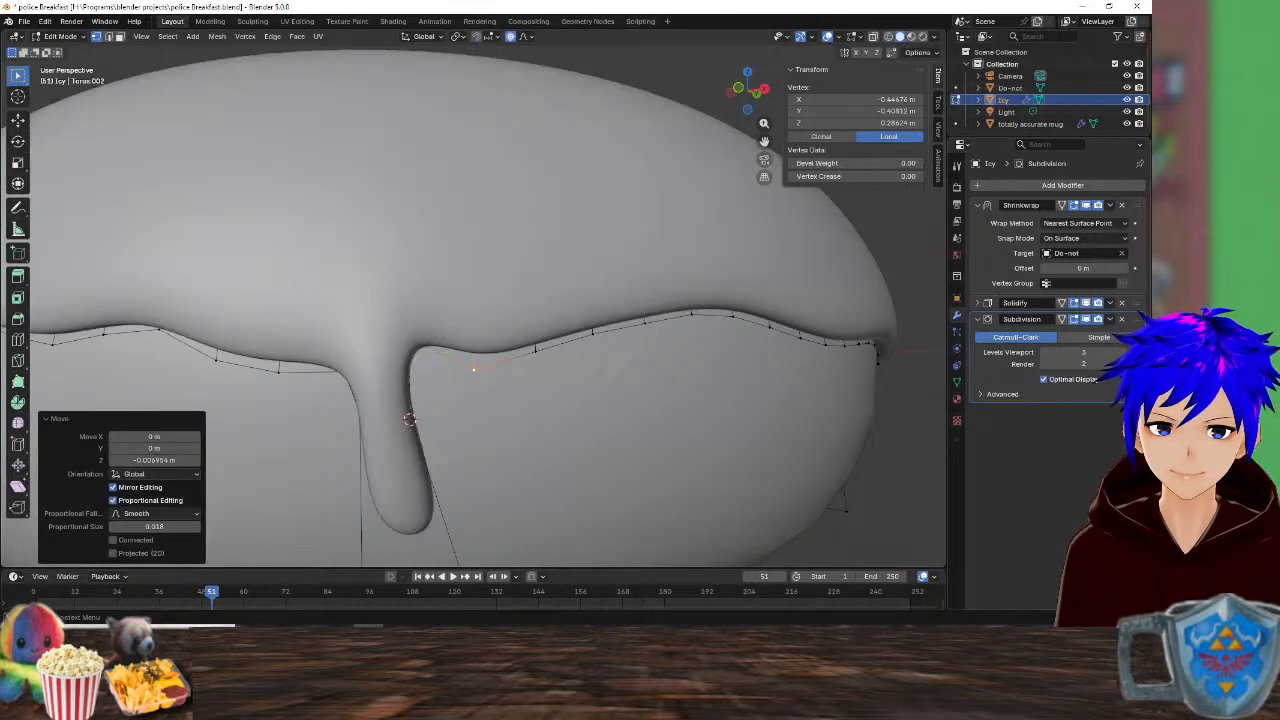
# - Hide Solidify in the viewport and lower the third rim vertex right of the drip along Z by about 0.0047 m
pyautogui.click(1085, 303)
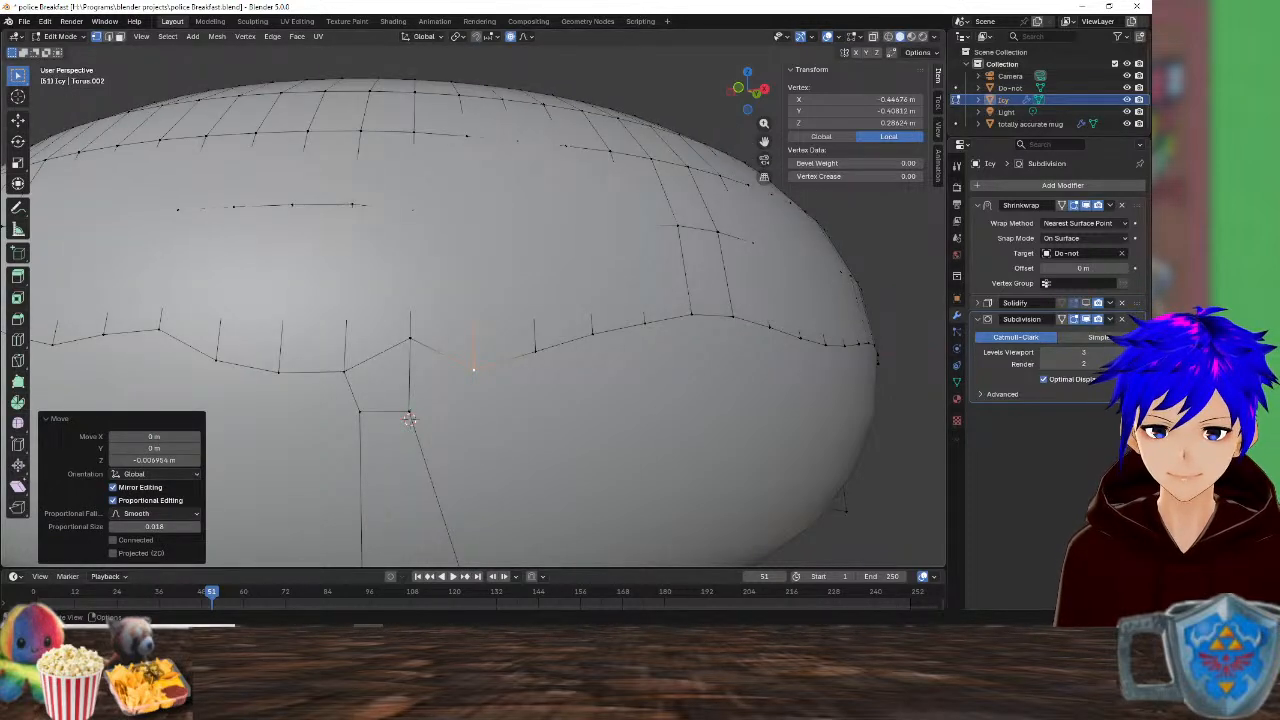
pyautogui.click(592, 333)
pyautogui.press('g')
pyautogui.press('z')
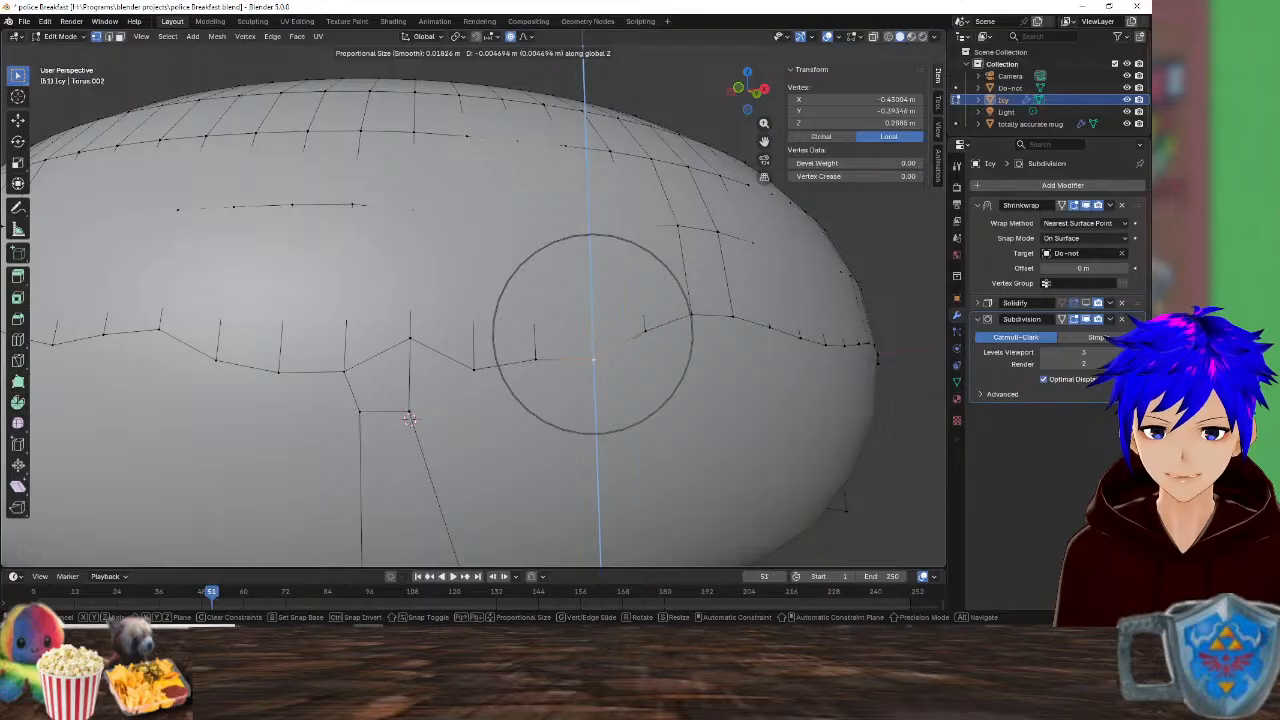
pyautogui.click(410, 420)
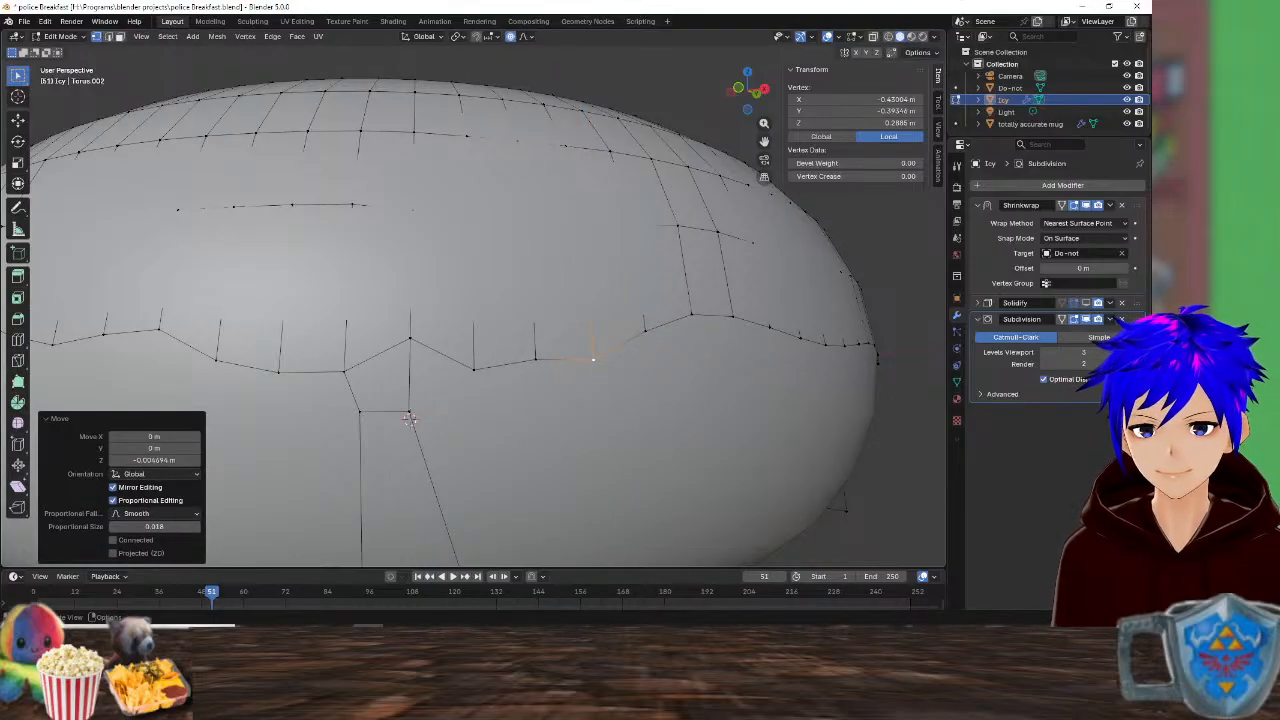
# - Raise the drip's two bottom vertices along Z, the left by about 0.0036 m and the right by about 0.0039 m, and show Solidify
pyautogui.scroll(-3, 414, 410)
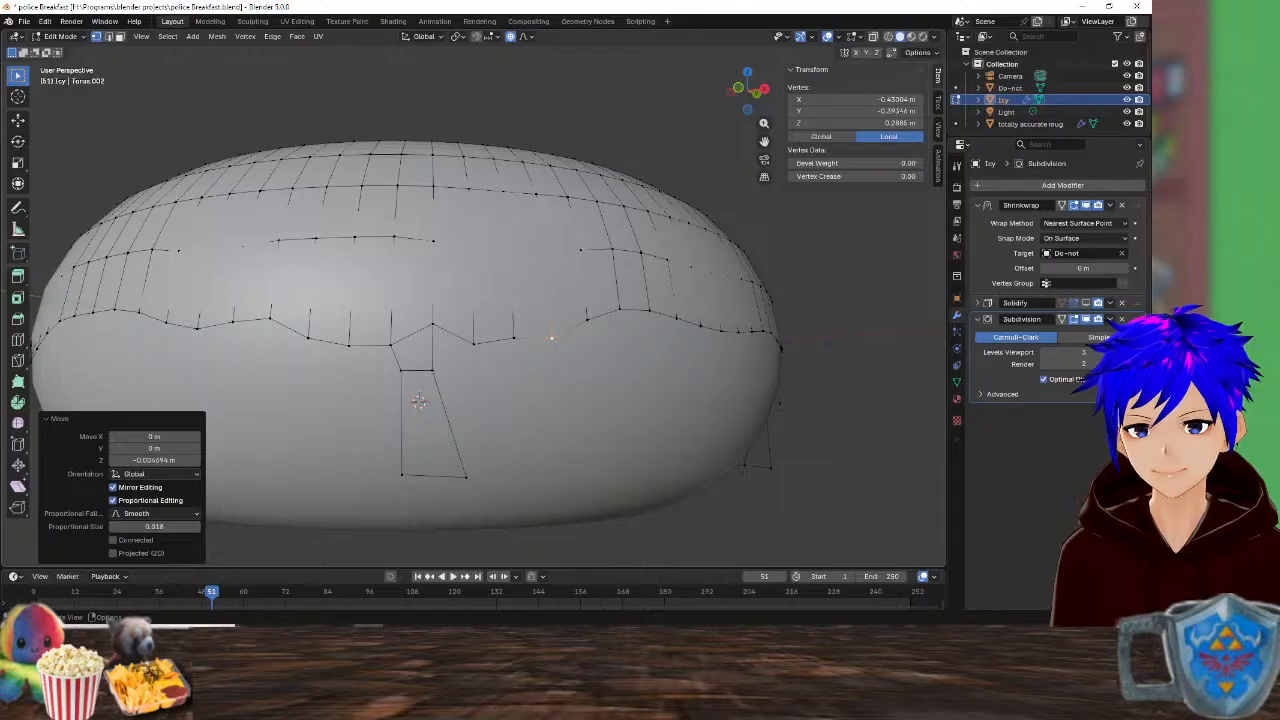
pyautogui.click(401, 474)
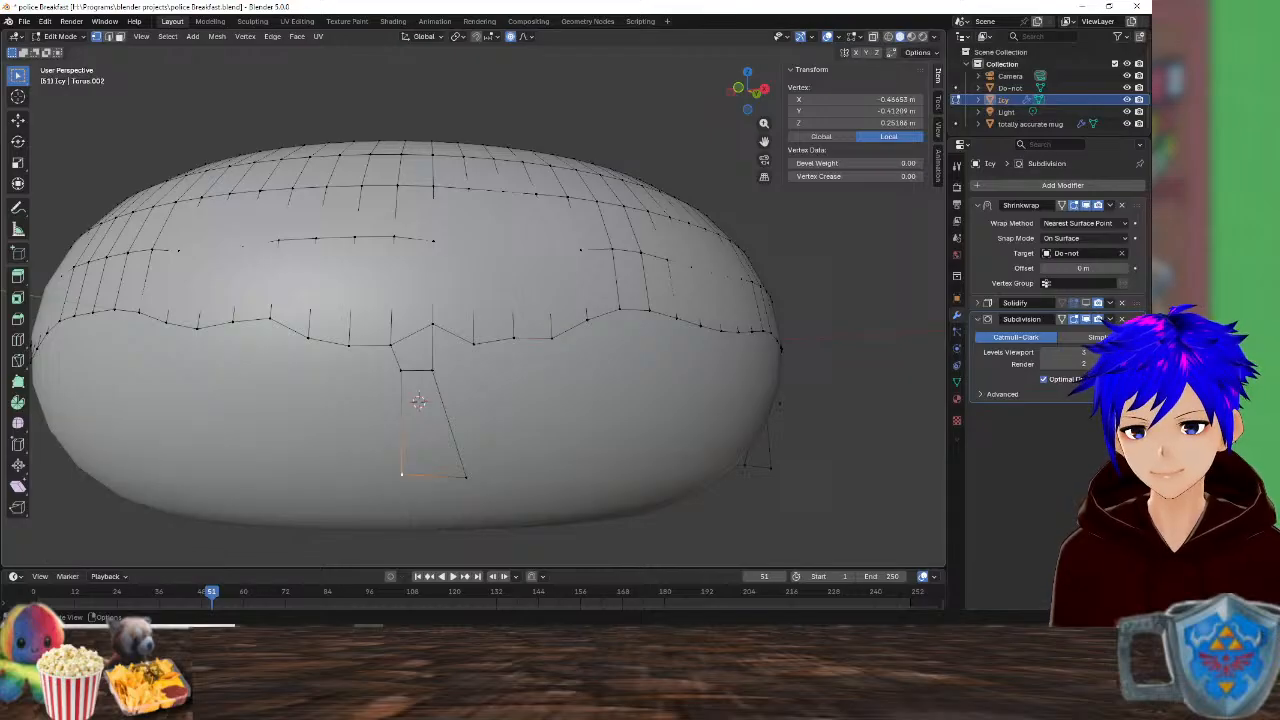
pyautogui.press('g')
pyautogui.press('z')
pyautogui.click(418, 401)
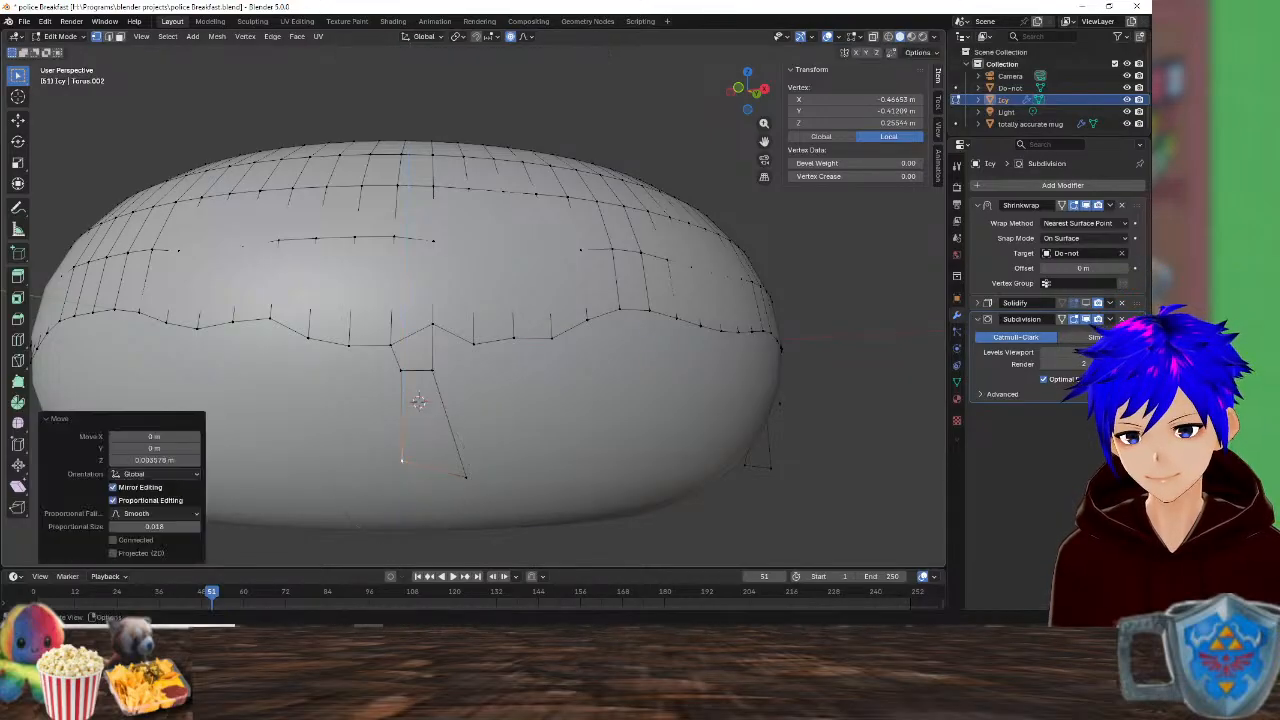
pyautogui.press('g')
pyautogui.press('z')
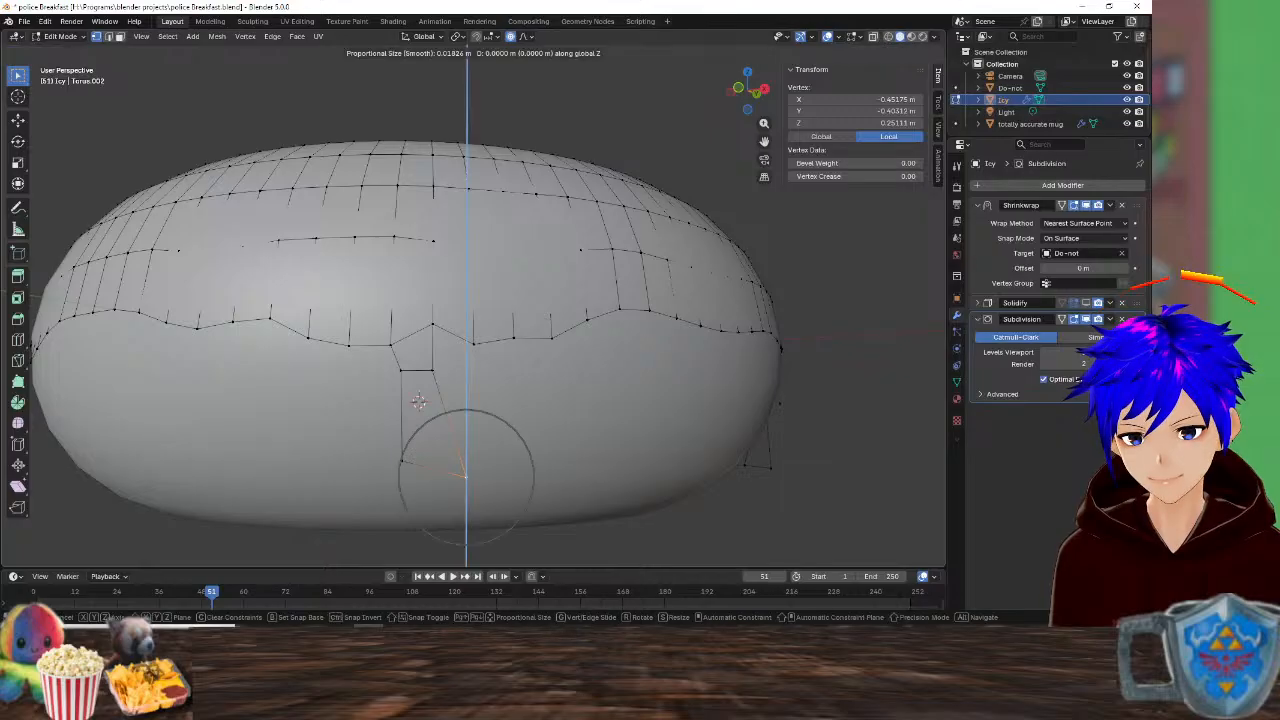
pyautogui.click(418, 401)
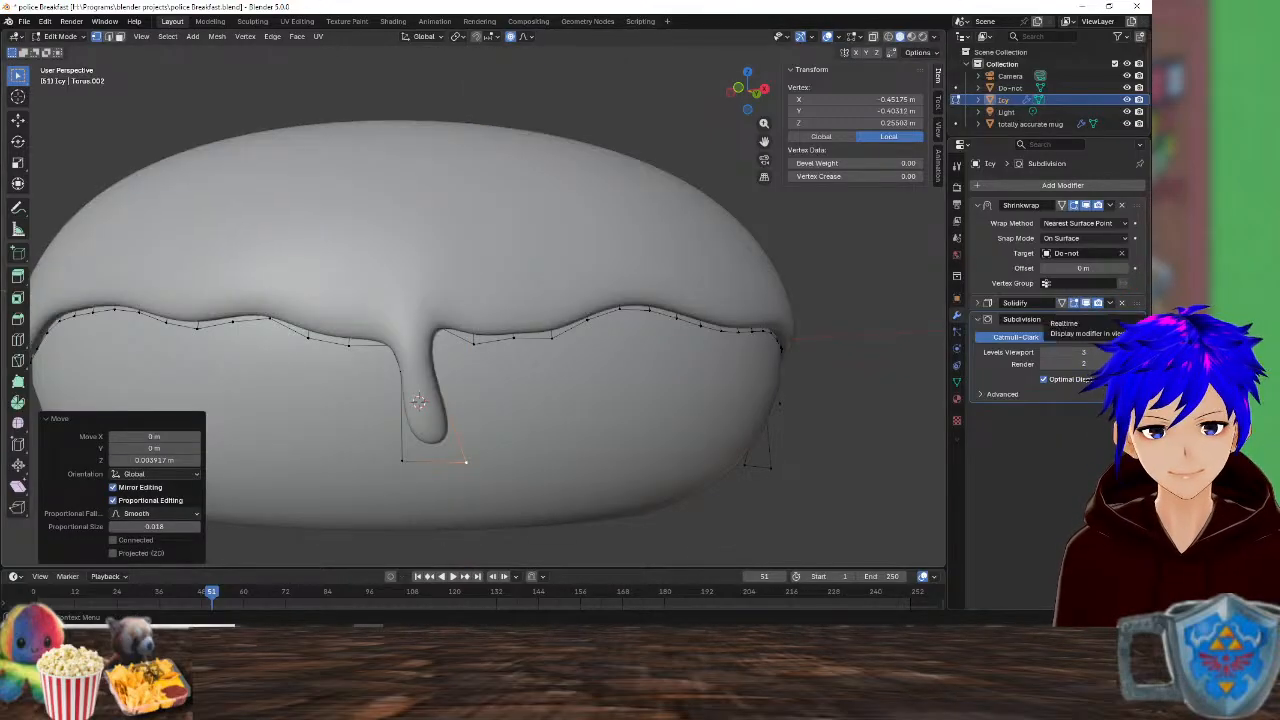
pyautogui.moveTo(418, 401)
pyautogui.mouseDown(button='middle')
pyautogui.moveTo(534, 374)
pyautogui.moveTo(611, 407)
pyautogui.moveTo(409, 397)
pyautogui.mouseUp(button='middle')
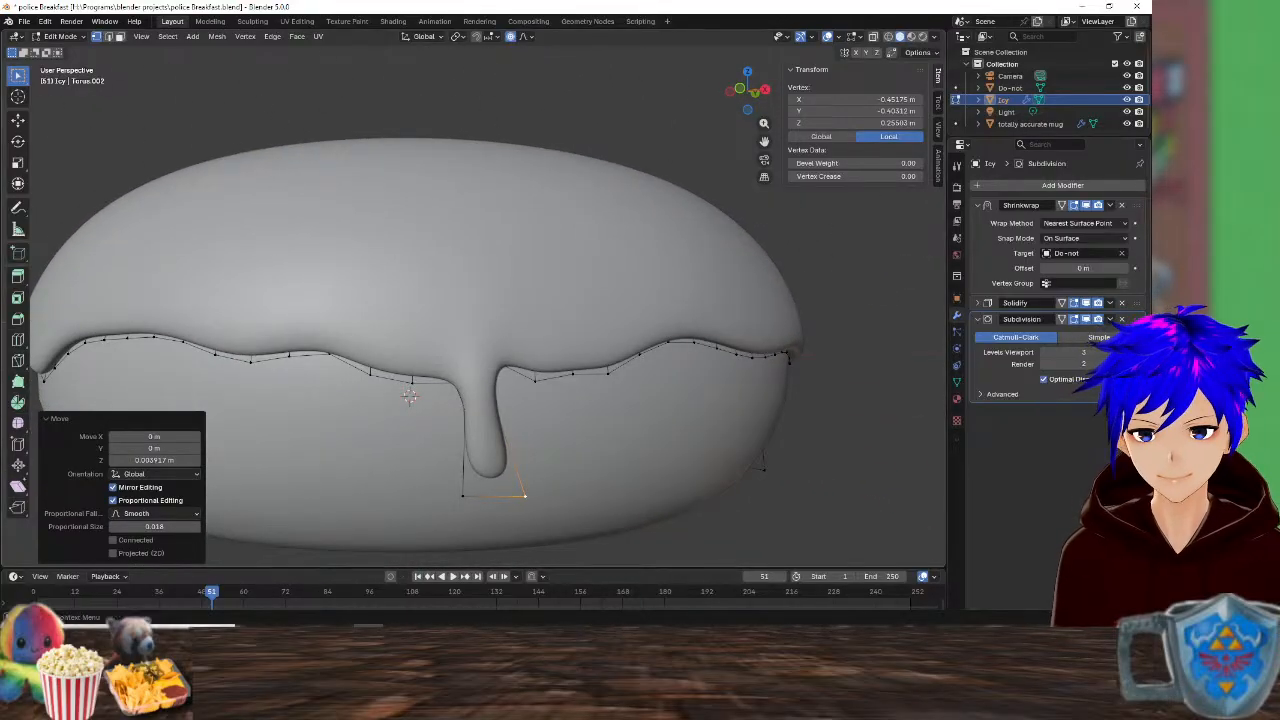
# - Hide Solidify and lower the rim vertex just left of the drip's corner about 0.0105 m along Z with a proportional size of about 0.022 m
pyautogui.click(1086, 302)
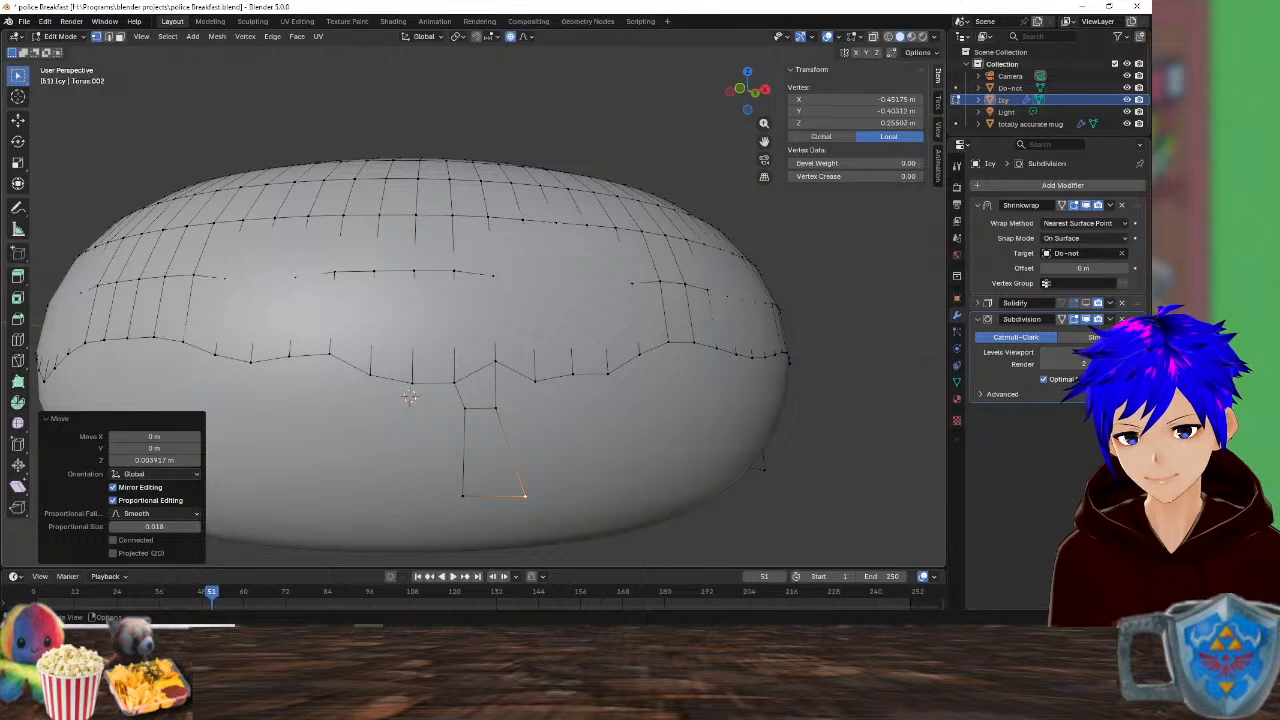
pyautogui.click(410, 397)
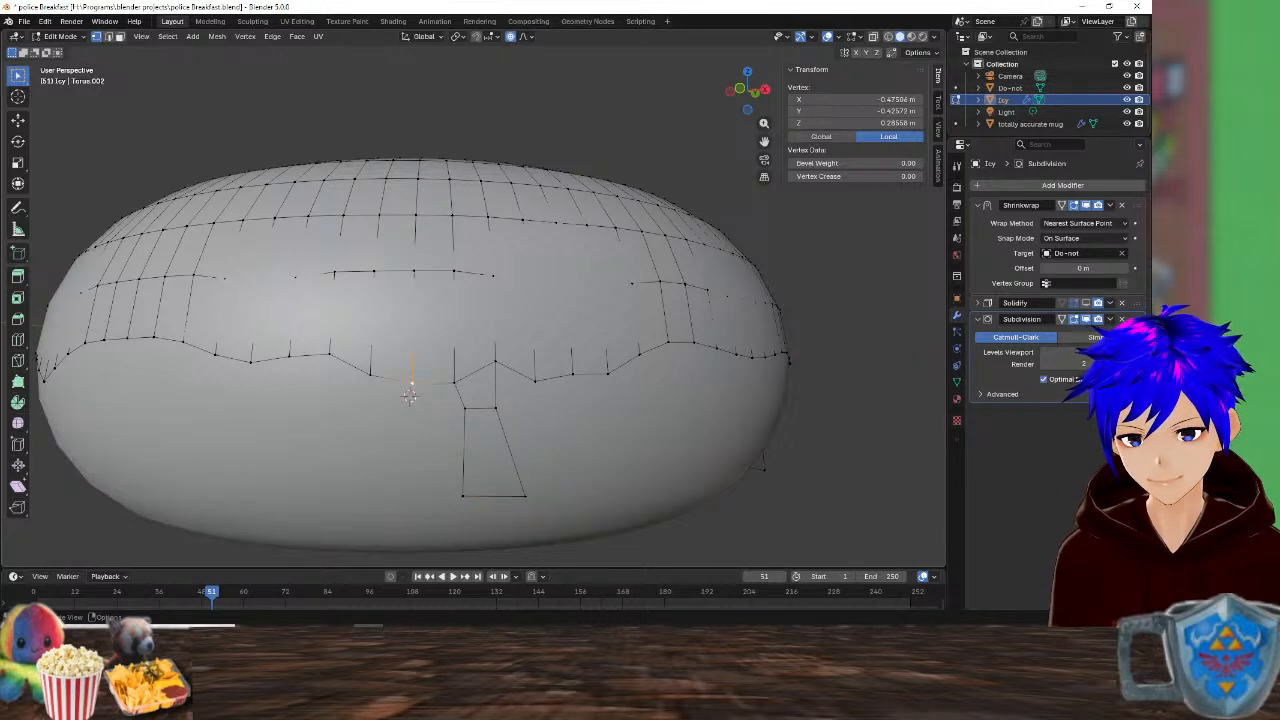
pyautogui.press('g')
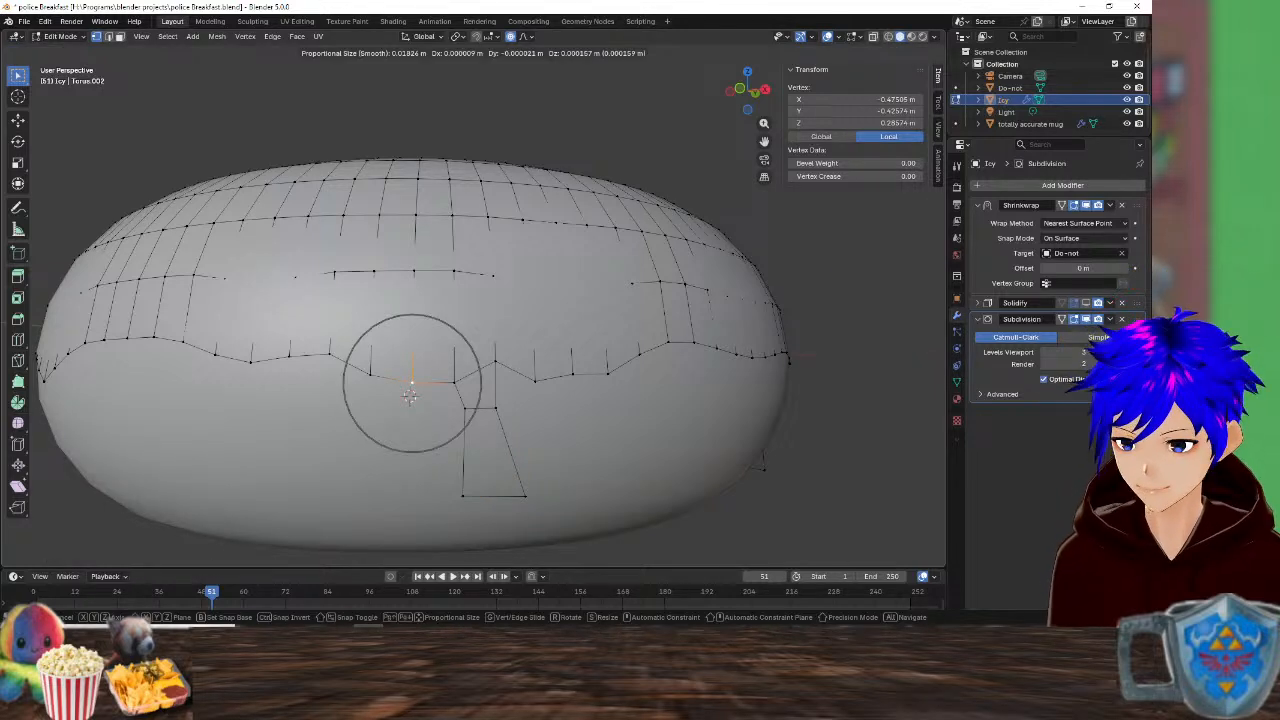
pyautogui.scroll(-1, 410, 397)
pyautogui.press('z')
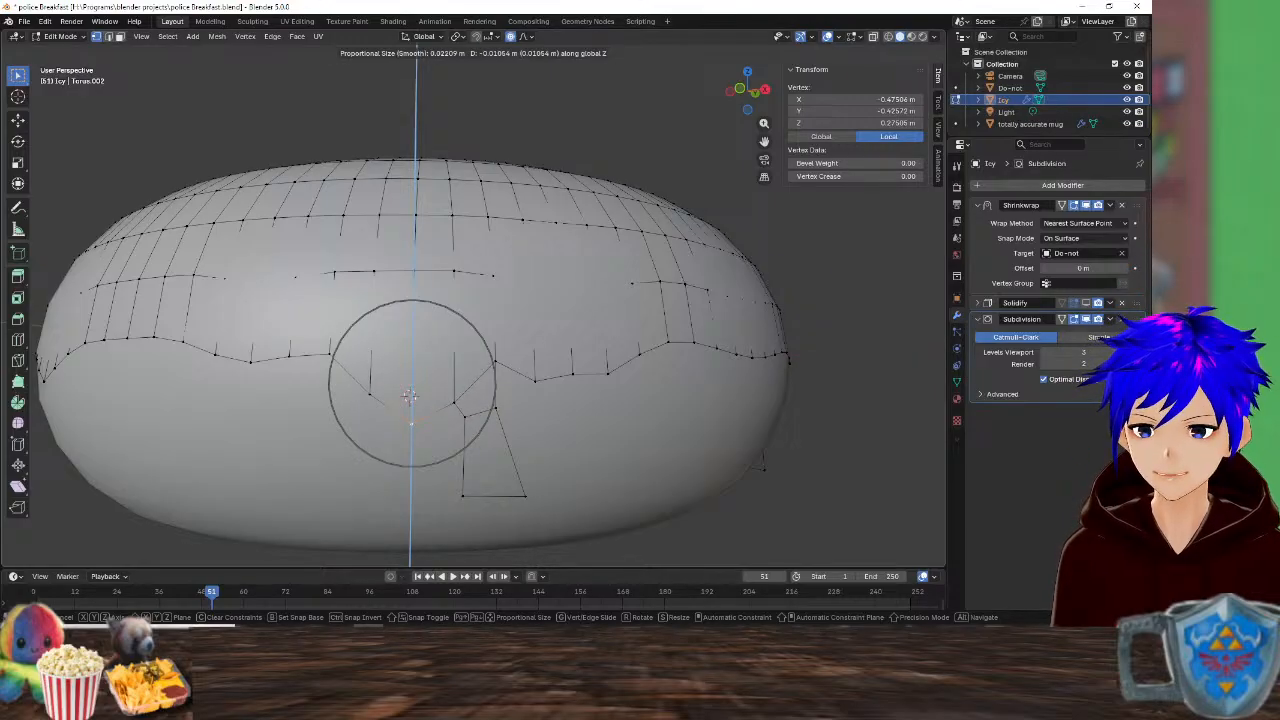
pyautogui.click(410, 397)
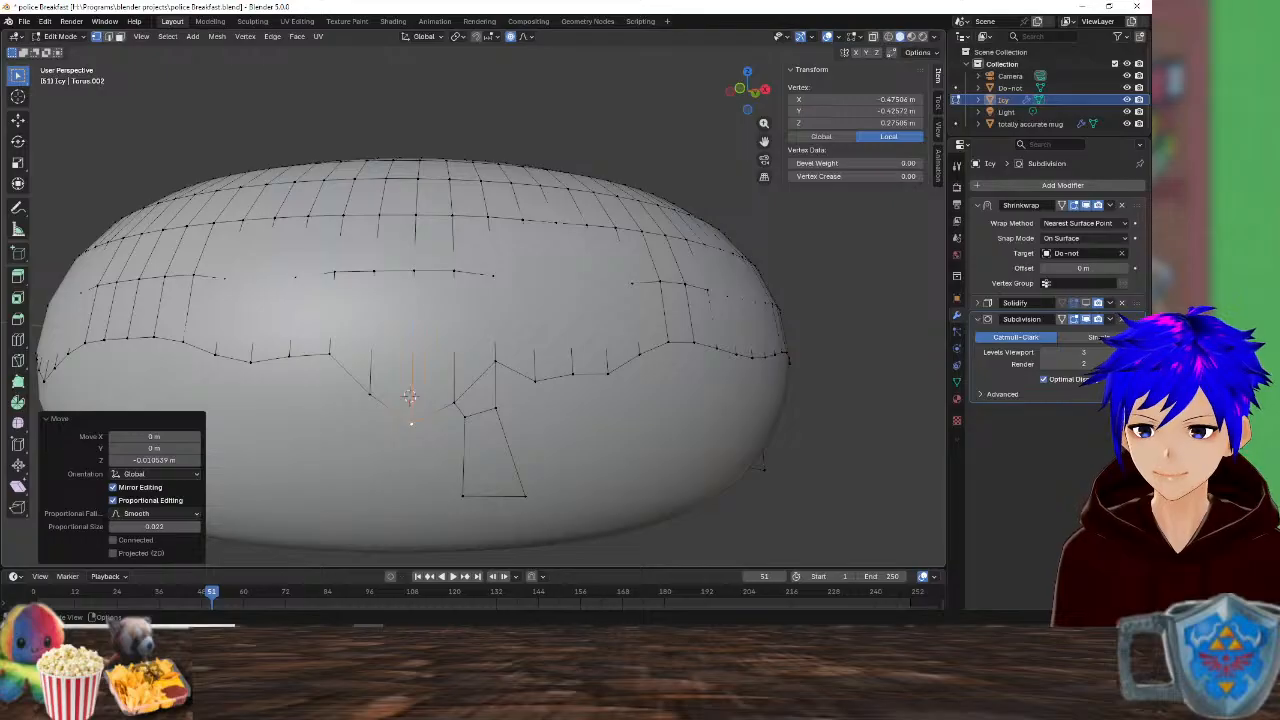
# - Lower the drip's upper left corner vertex along Z by about 0.0062 m and briefly preview the icing with Solidify
pyautogui.press('g')
pyautogui.press('z')
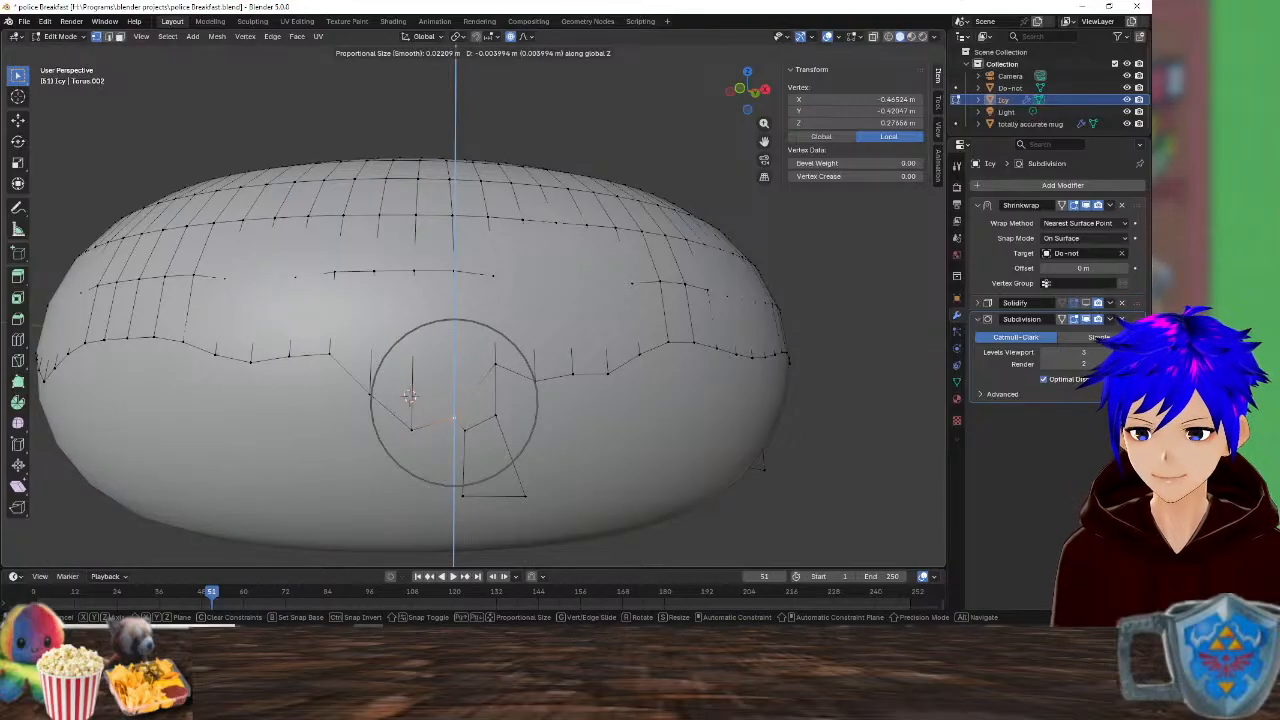
pyautogui.click(410, 397)
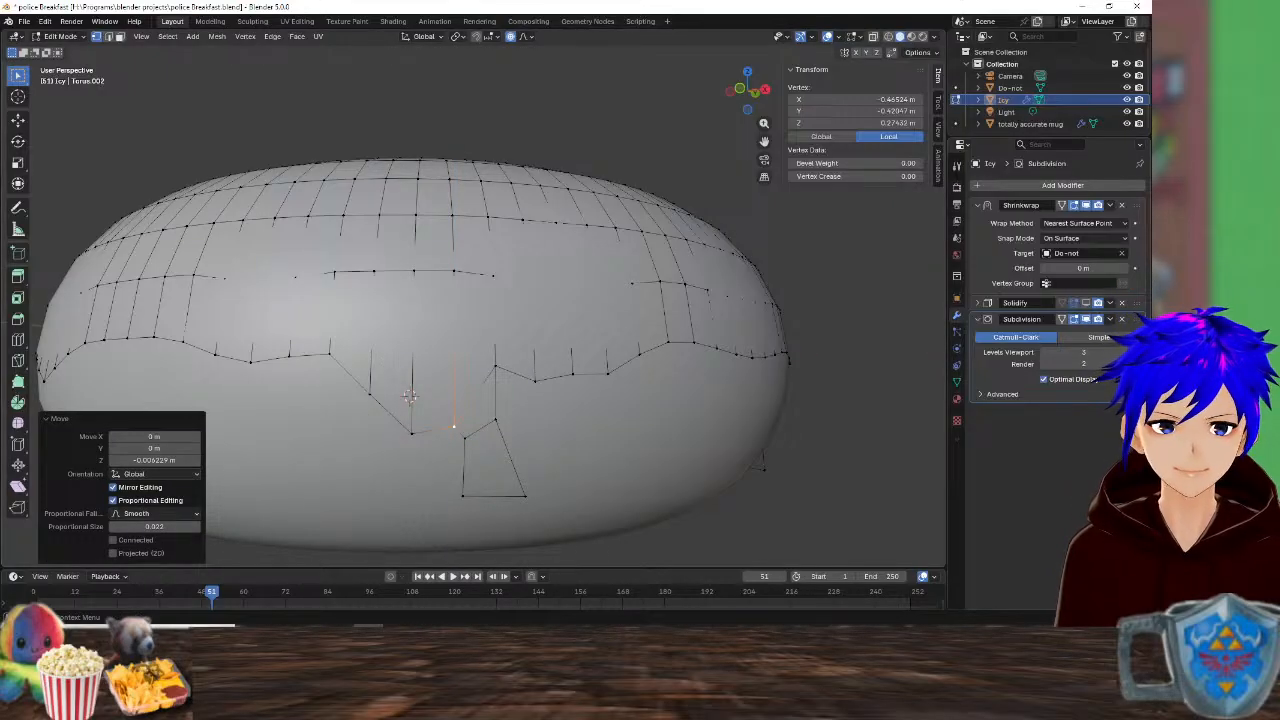
pyautogui.click(1086, 302)
pyautogui.click(1086, 302)
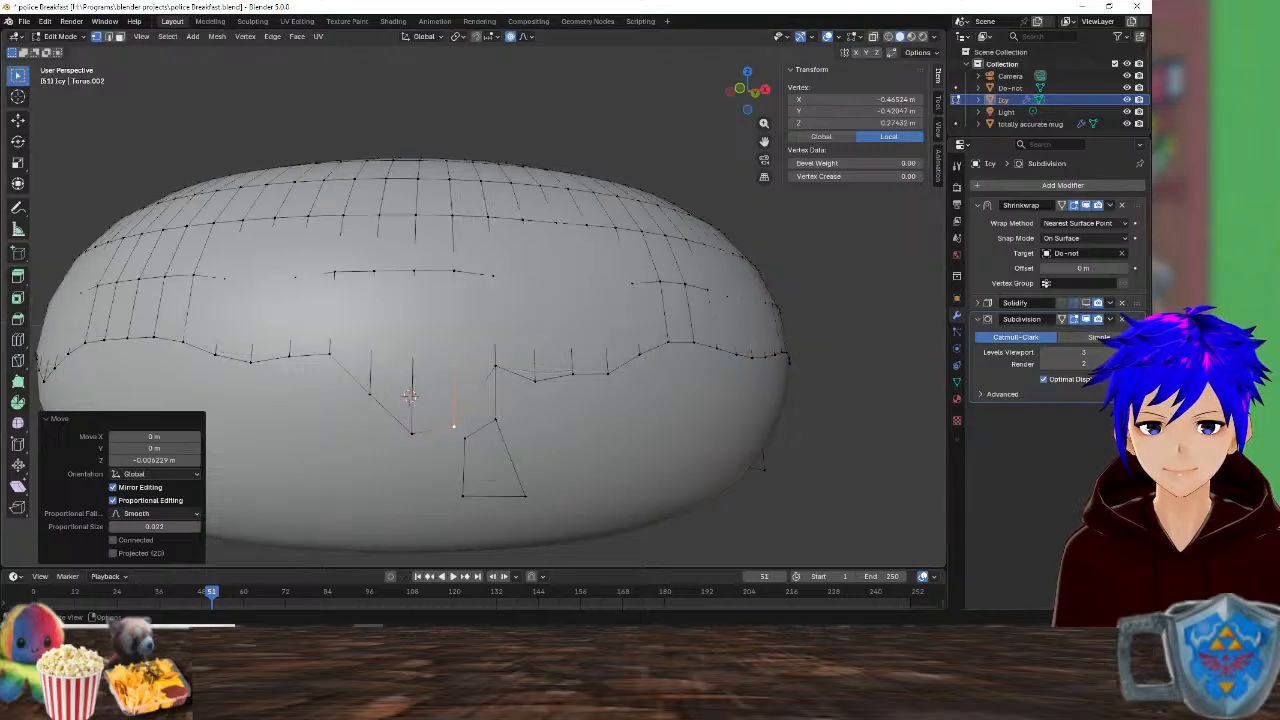
# - Move the drip's upper left corner vertex slightly up and left, and raise the adjacent rim vertex about 0.0029 m along Z
pyautogui.press('g')
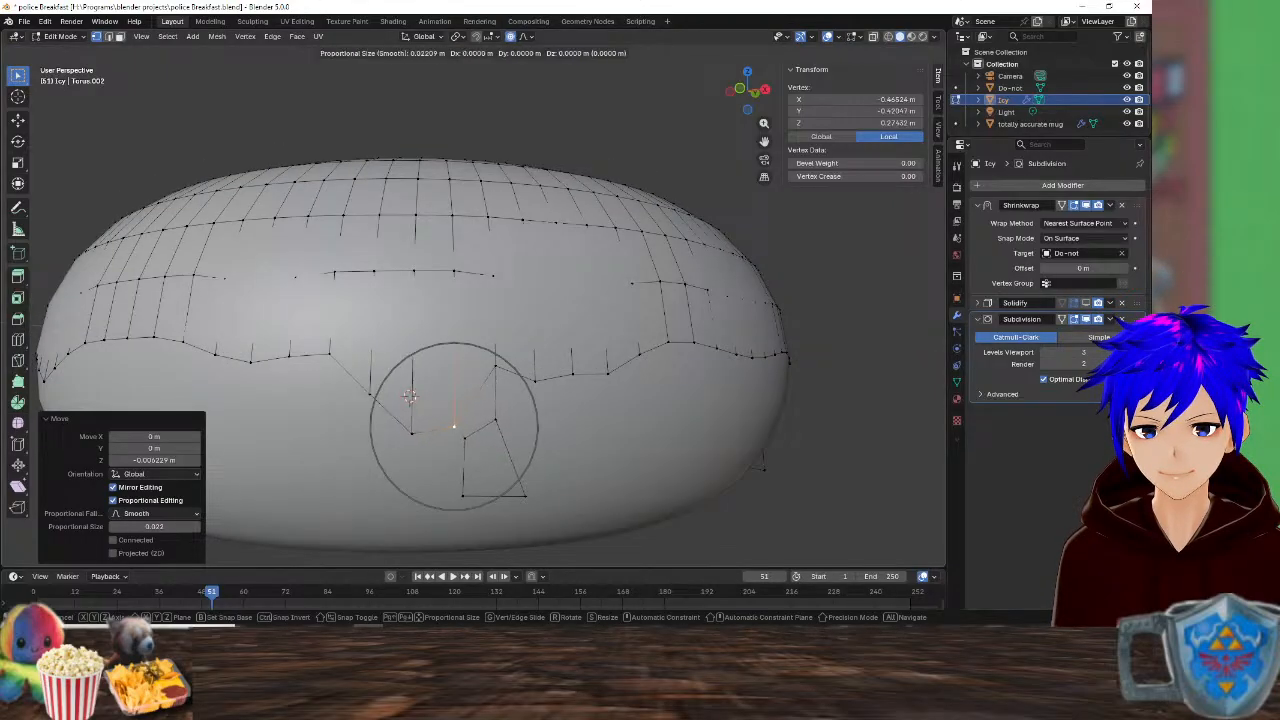
pyautogui.click(410, 396)
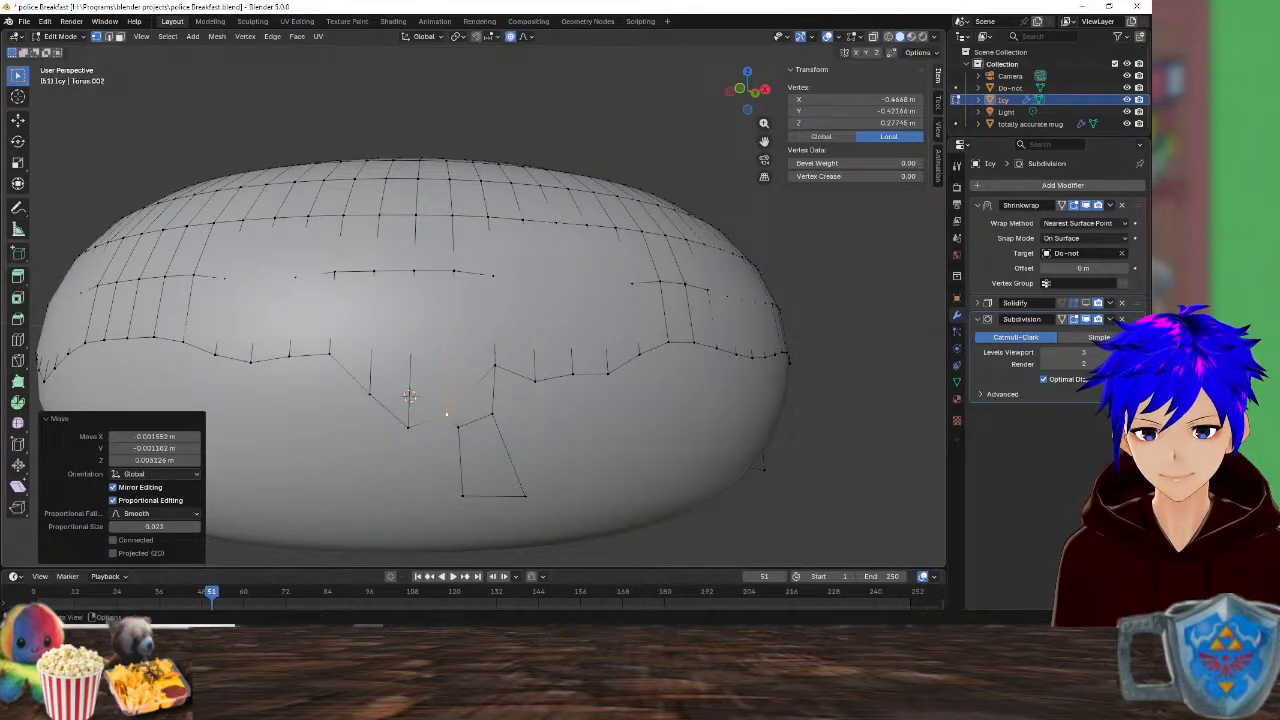
pyautogui.moveTo(410, 396)
pyautogui.mouseDown(button='middle')
pyautogui.moveTo(520, 398)
pyautogui.moveTo(415, 399)
pyautogui.mouseUp(button='middle')
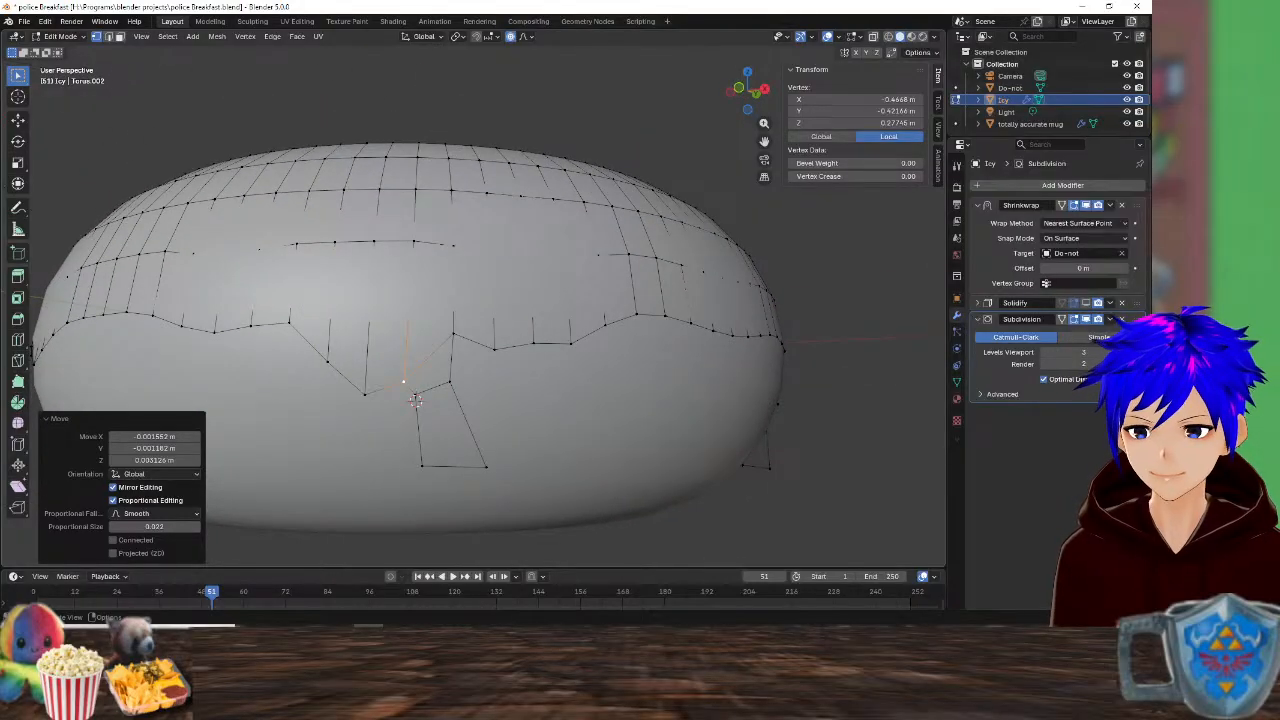
pyautogui.hotkey('ctrl', 'z')
pyautogui.press('g')
pyautogui.press('z')
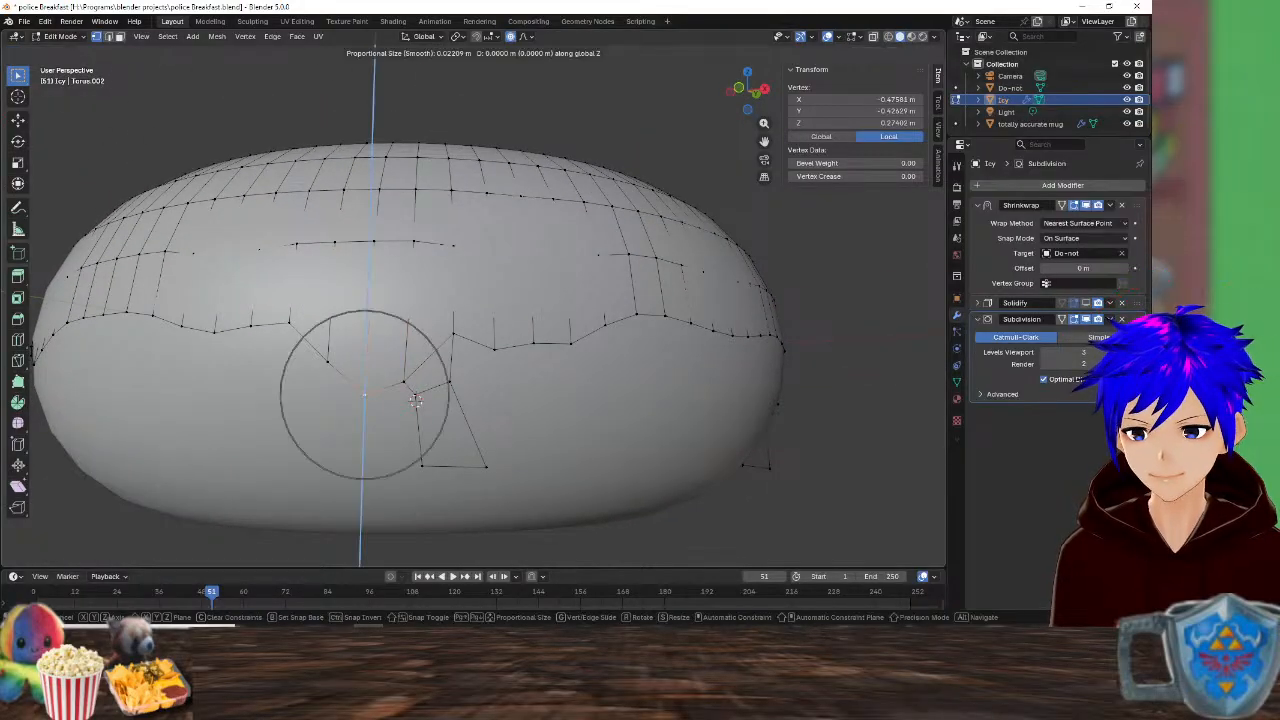
pyautogui.click(415, 400)
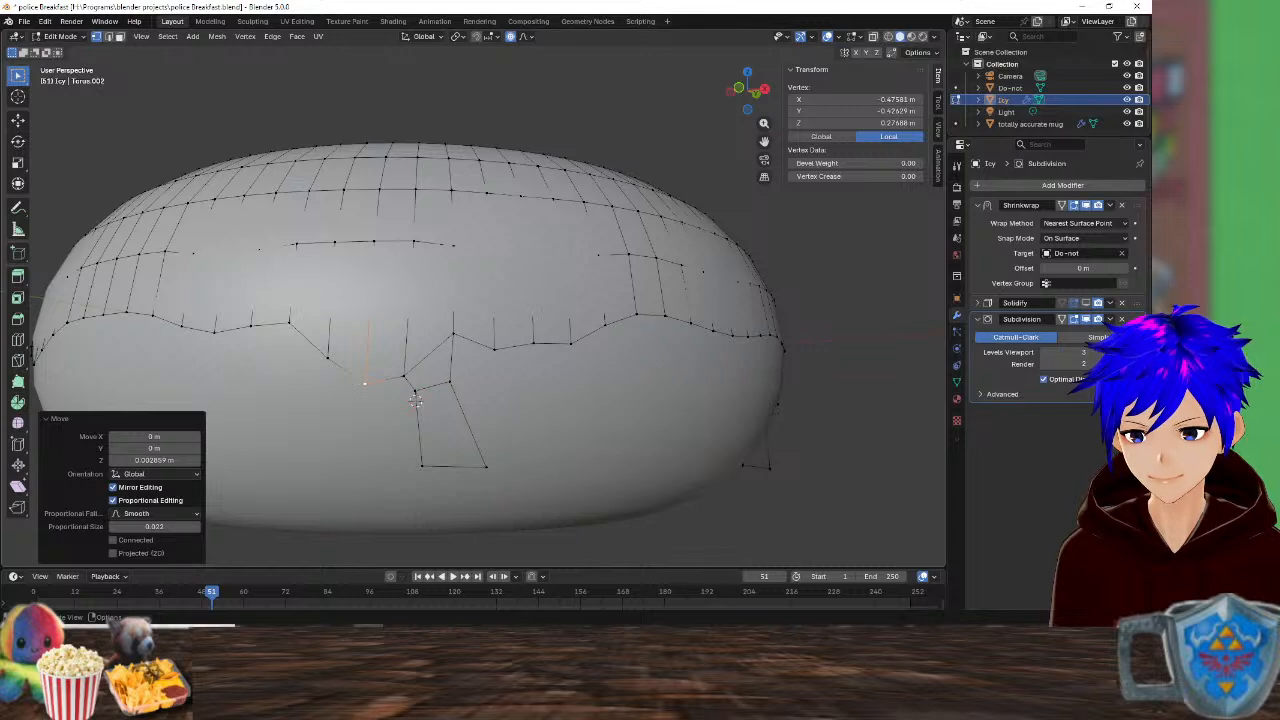
# - Raise the next rim vertex to the left about 0.0023 m along Z, and lower the one beyond it about 0.0036 m, previewing with Solidify shown
pyautogui.hotkey('ctrl', 'z')
pyautogui.press('g')
pyautogui.press('z')
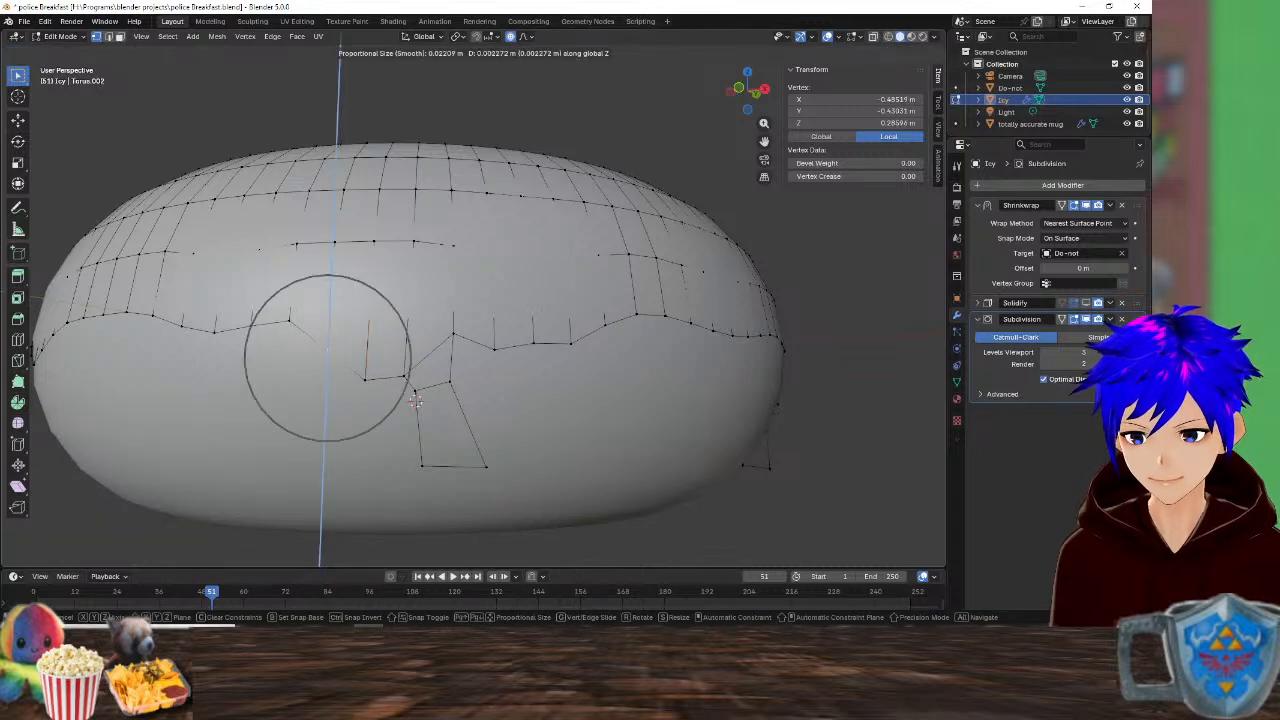
pyautogui.click(415, 400)
pyautogui.hotkey('ctrl', 'z')
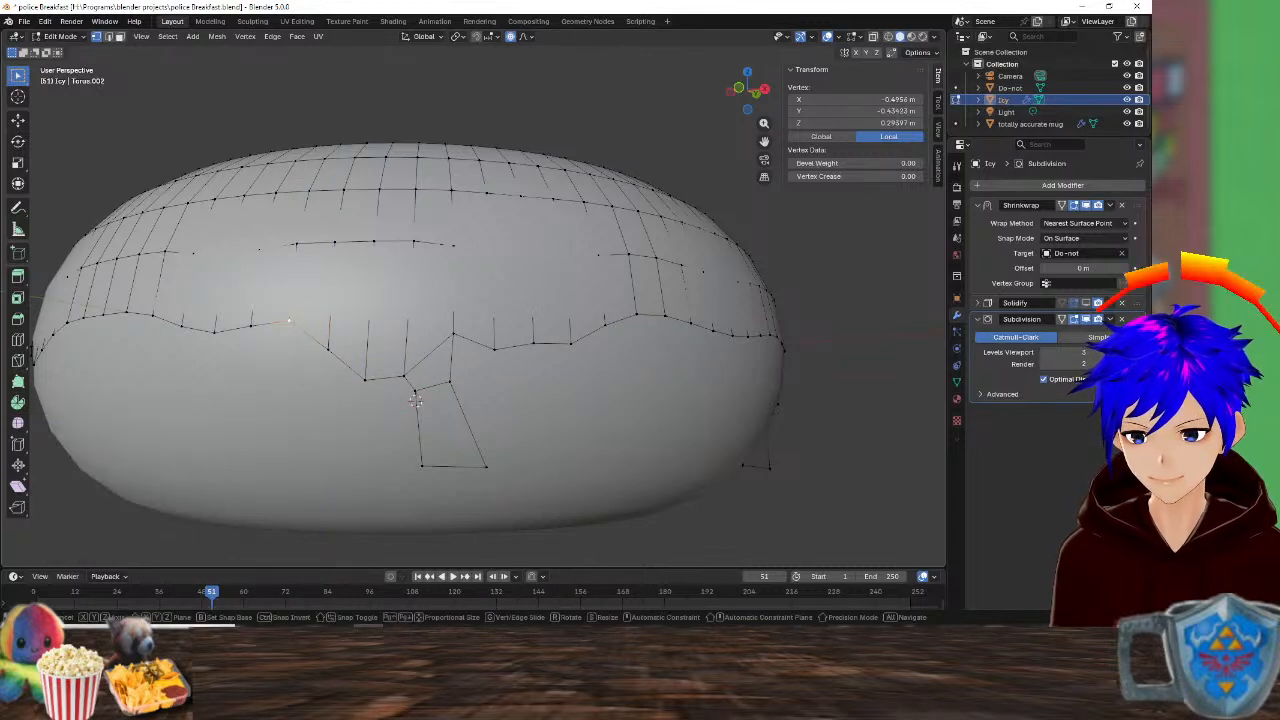
pyautogui.press('g')
pyautogui.press('z')
pyautogui.click(415, 400)
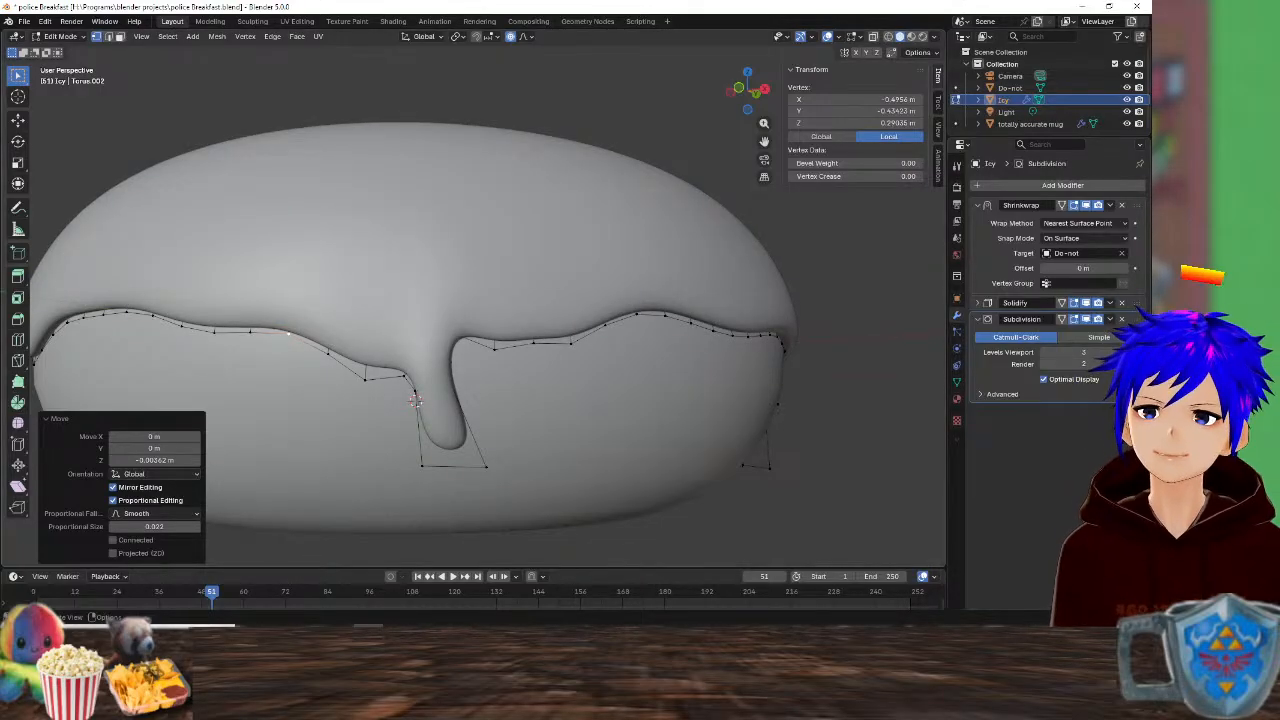
pyautogui.moveTo(415, 400)
pyautogui.mouseDown(button='middle')
pyautogui.moveTo(507, 377)
pyautogui.moveTo(401, 380)
pyautogui.mouseUp(button='middle')
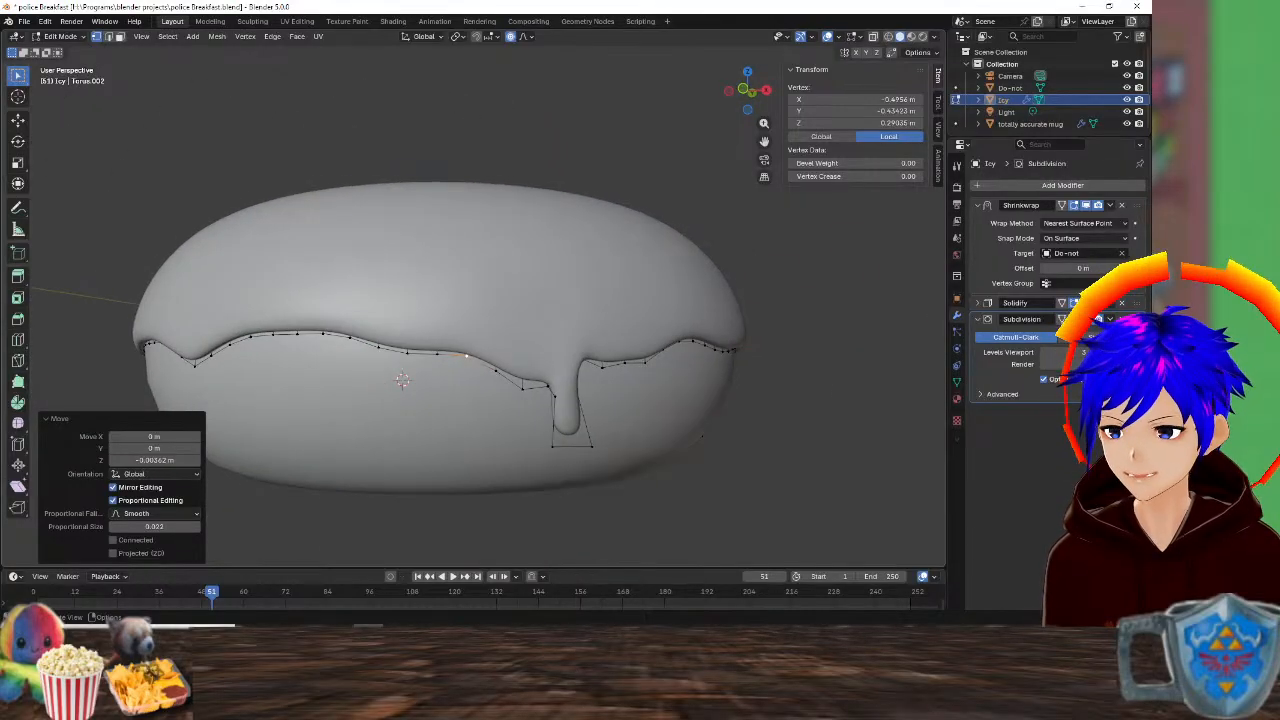
# - Switch to the Donut Part 3 tutorial video and continue watching its Shrinkwrap Modifier chapter
pyautogui.moveTo(340, 626)
pyautogui.click(408, 585)
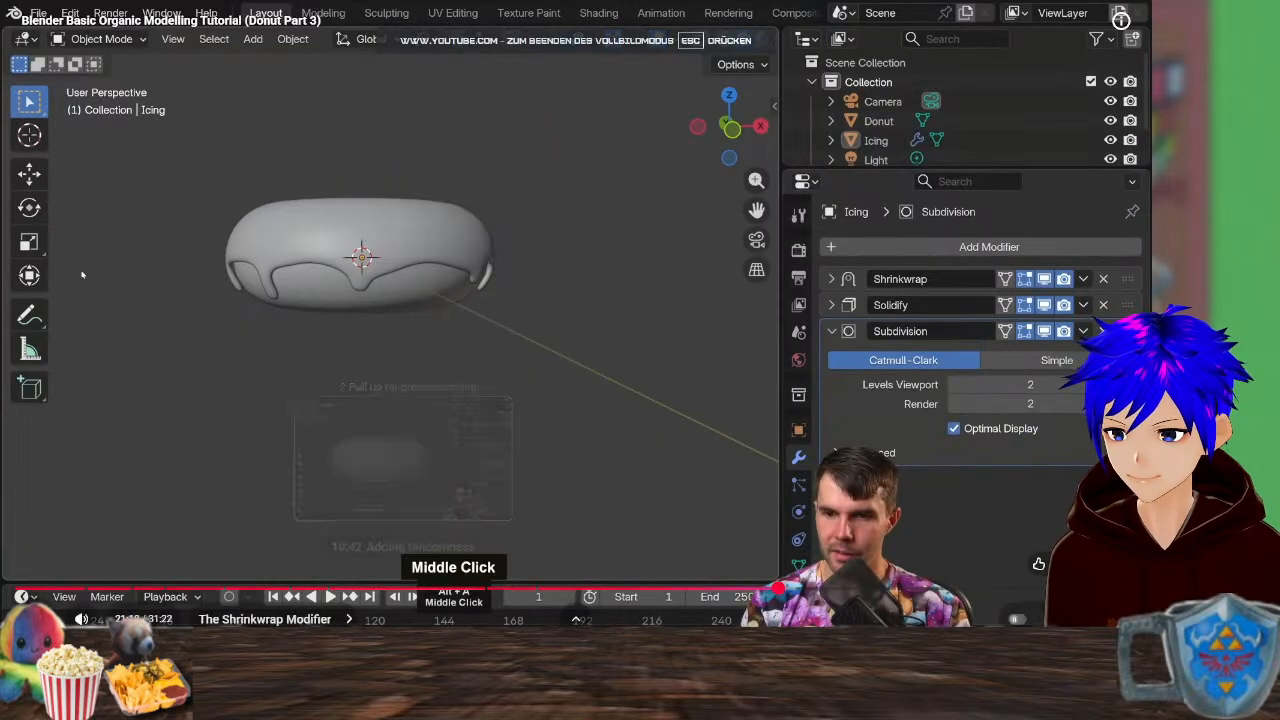
pyautogui.press('space')
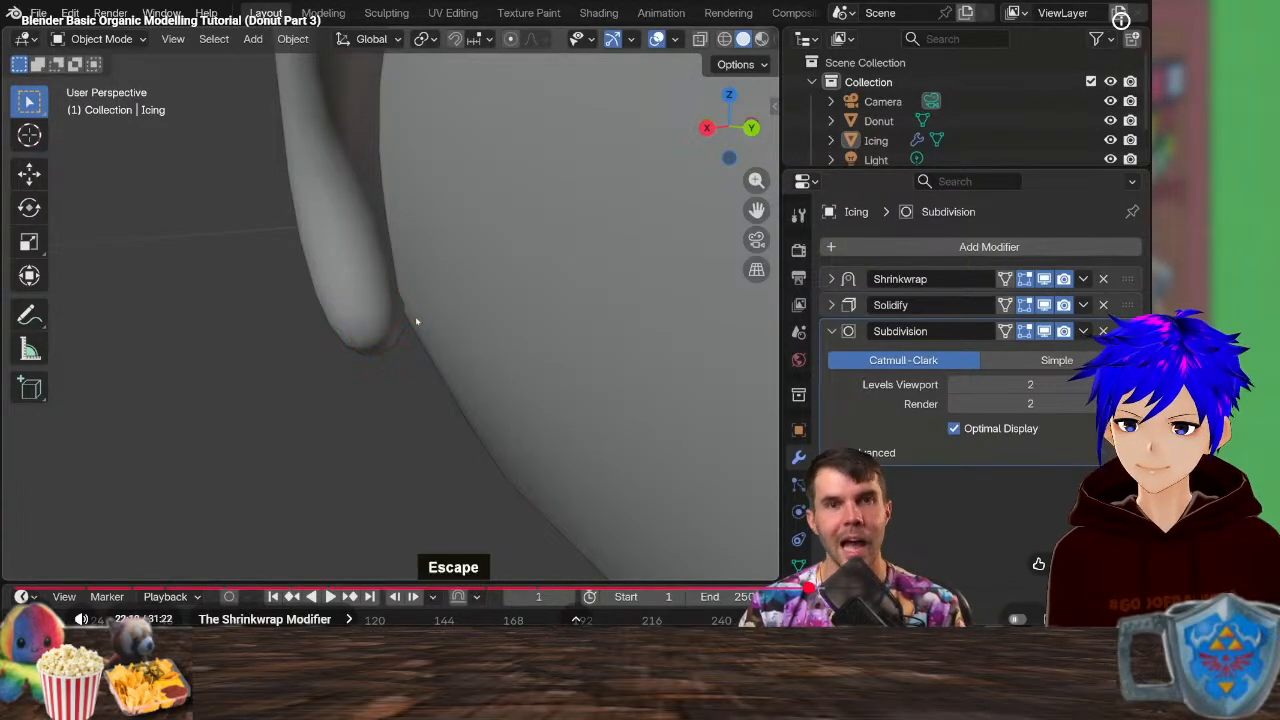
pyautogui.press('space')
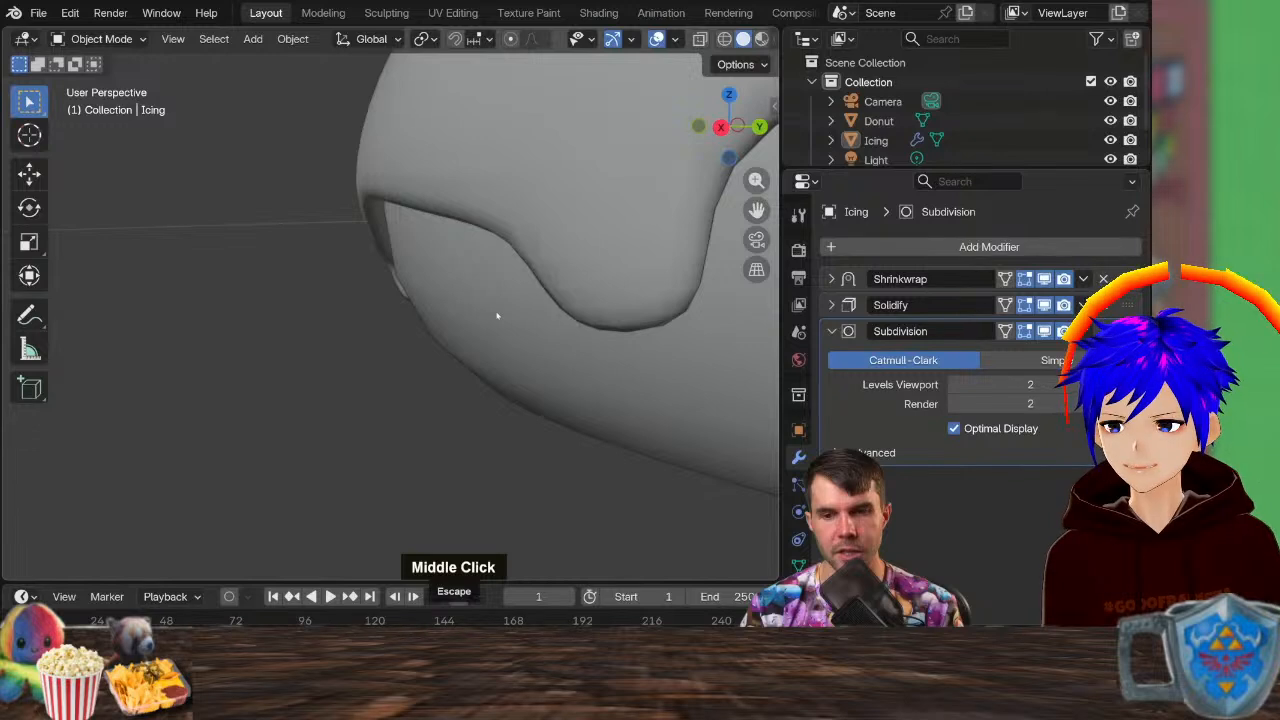
# - Resume the Donut Part 3 tutorial, watch the explanation of the Solidify modifier's inner crease, and pause the video
pyautogui.moveTo(1039, 564)
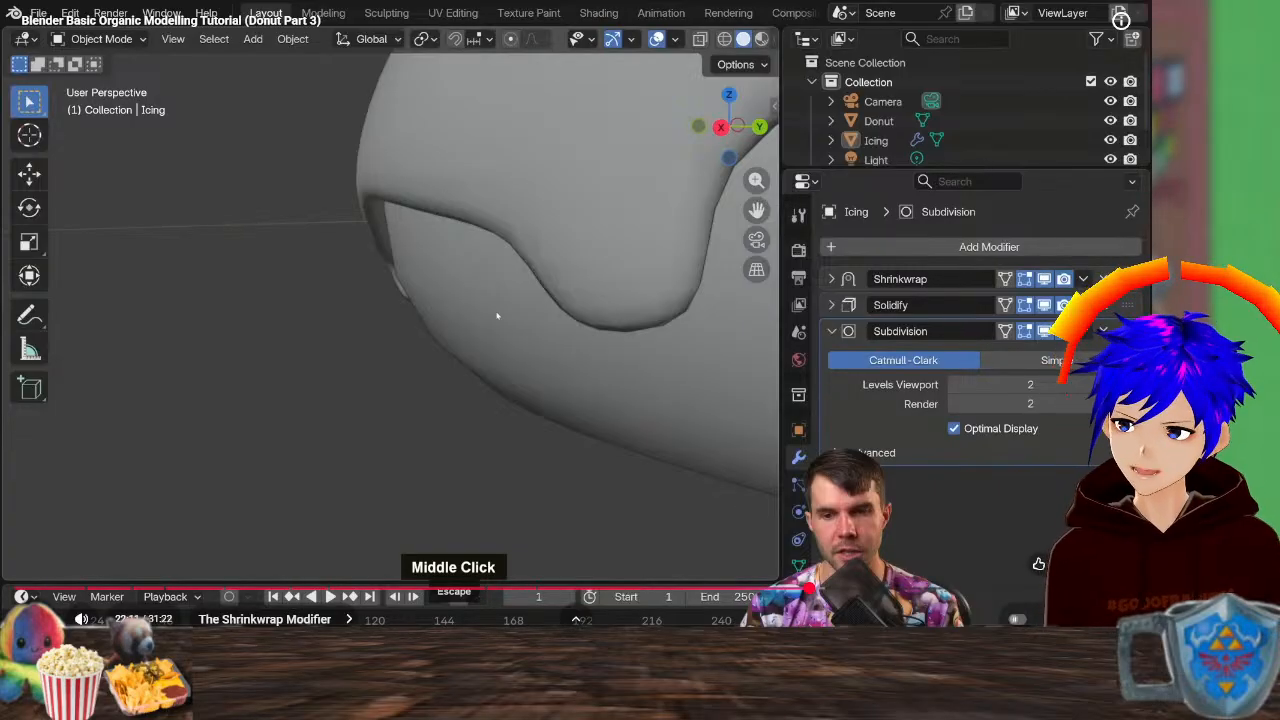
pyautogui.click(497, 316)
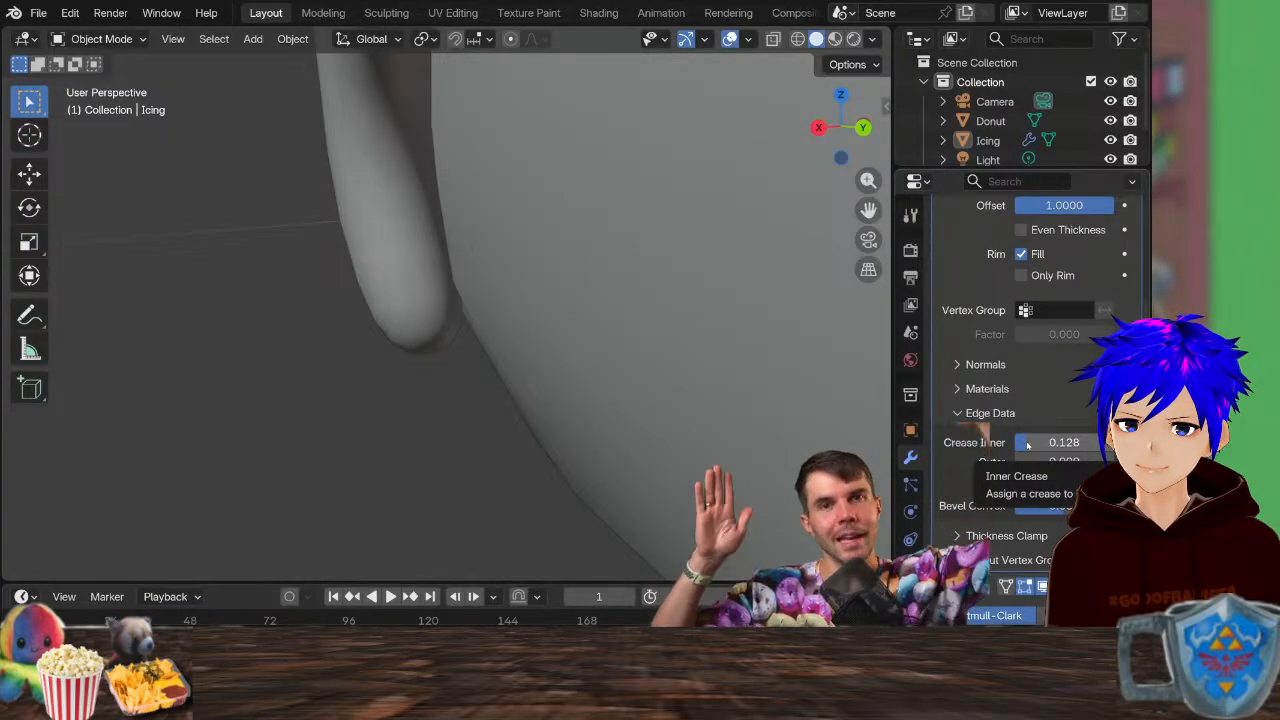
pyautogui.click(1039, 563)
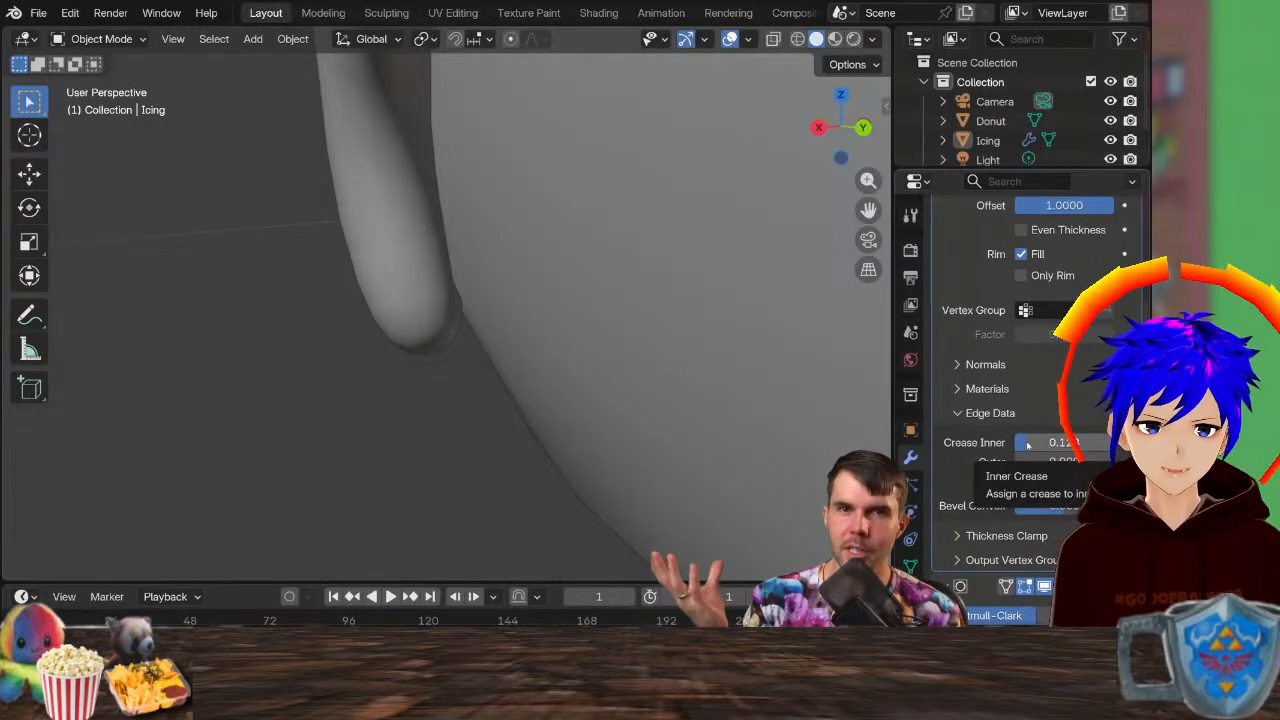
# - Switch back to Blender, deselect the icing's vertices, and expand the Solidify modifier's Edge Data settings
pyautogui.hotkey('alt', 'Tab')
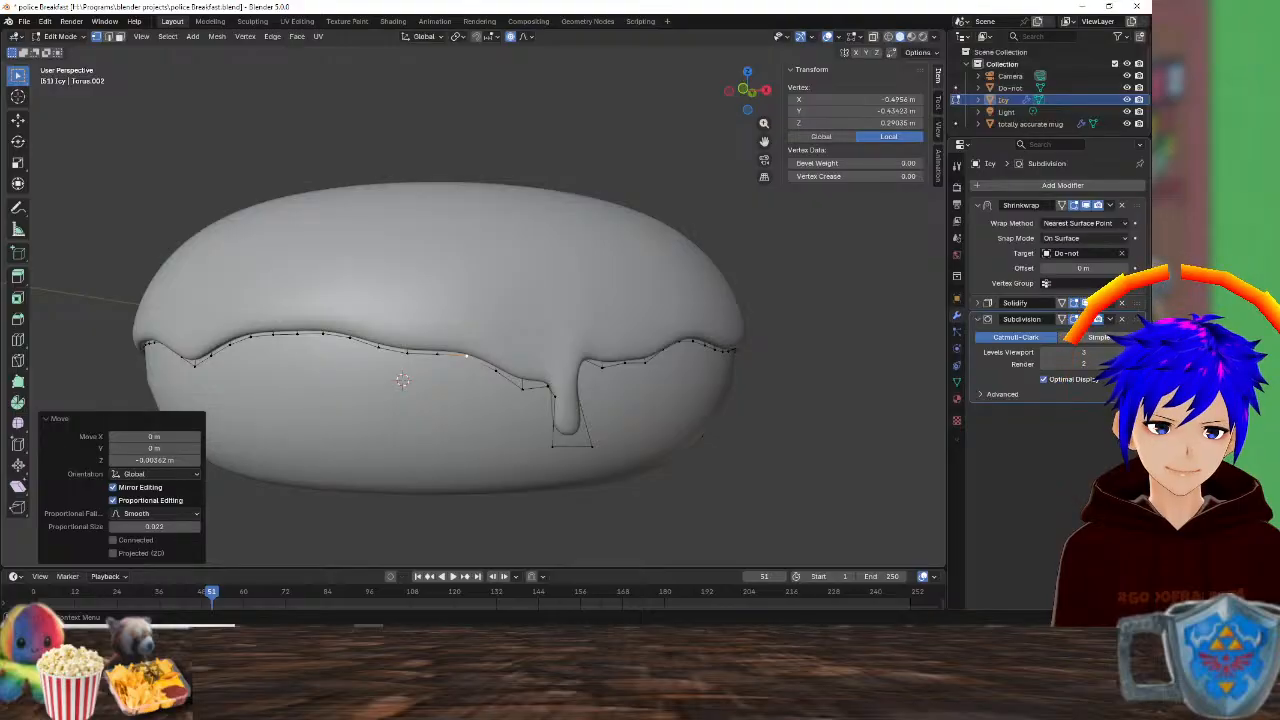
pyautogui.click(977, 303)
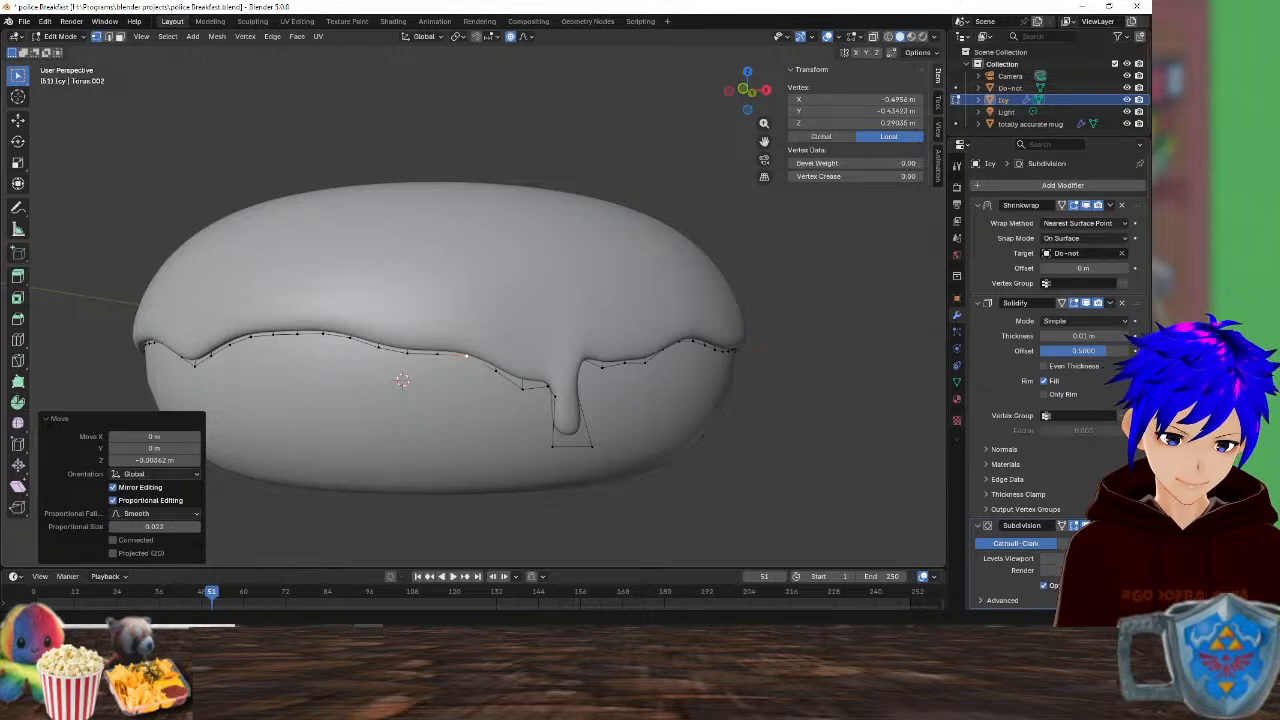
pyautogui.moveTo(340, 636)
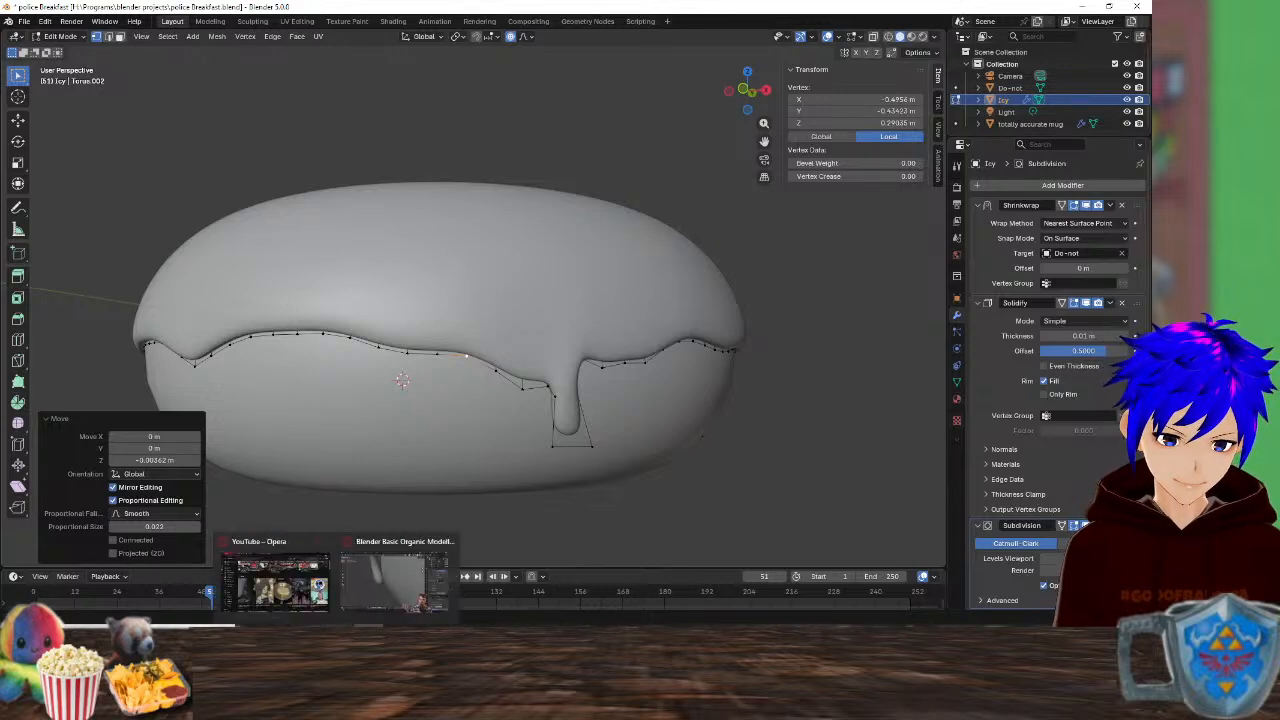
pyautogui.click(405, 585)
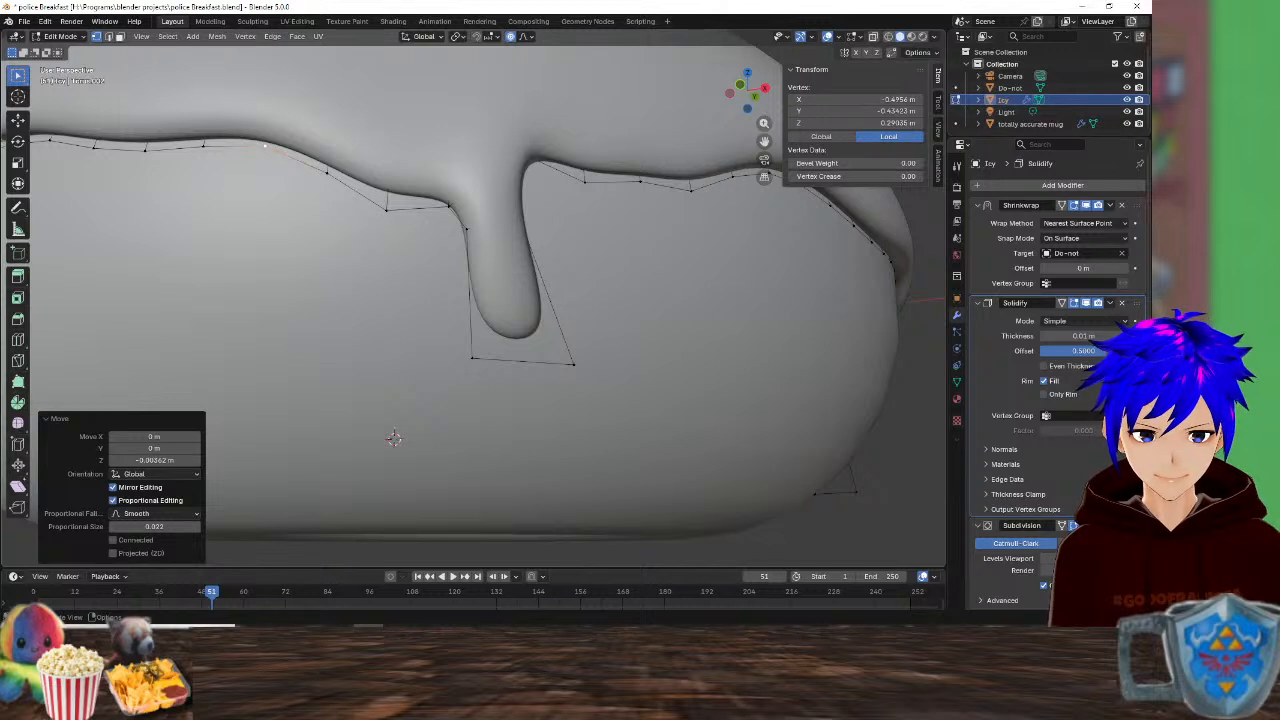
pyautogui.hotkey('alt', 'a')
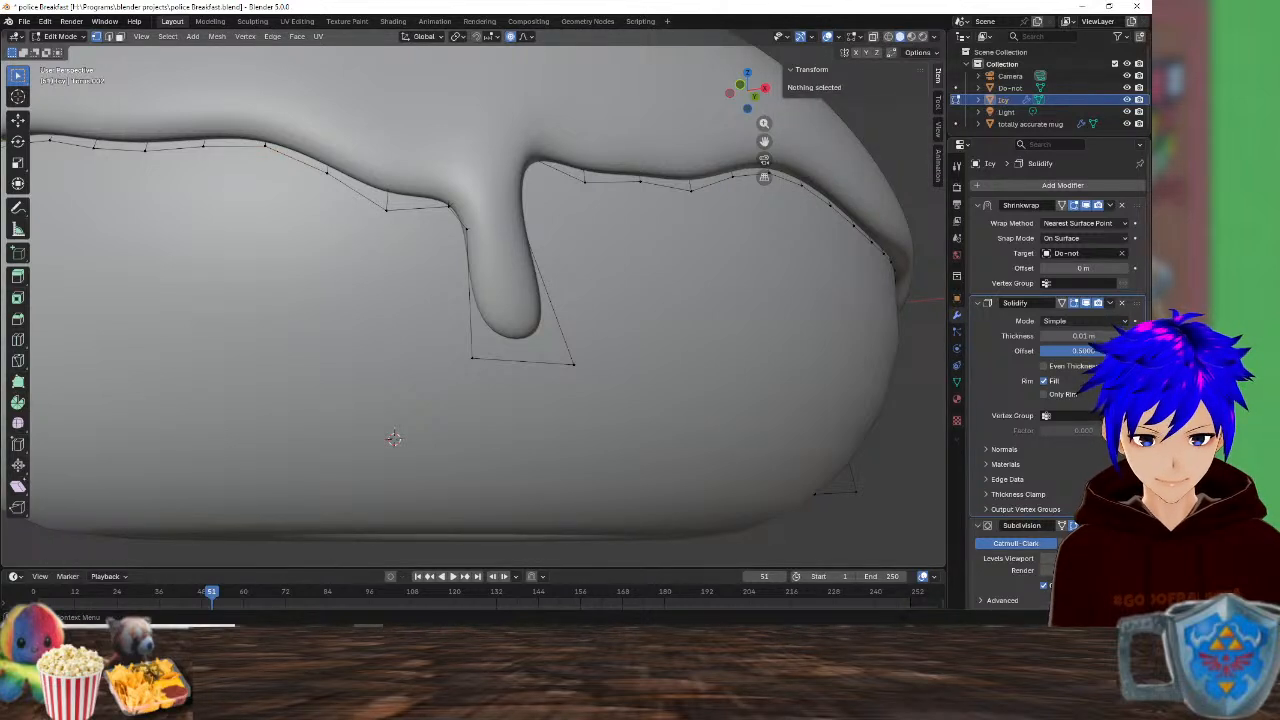
pyautogui.click(1006, 479)
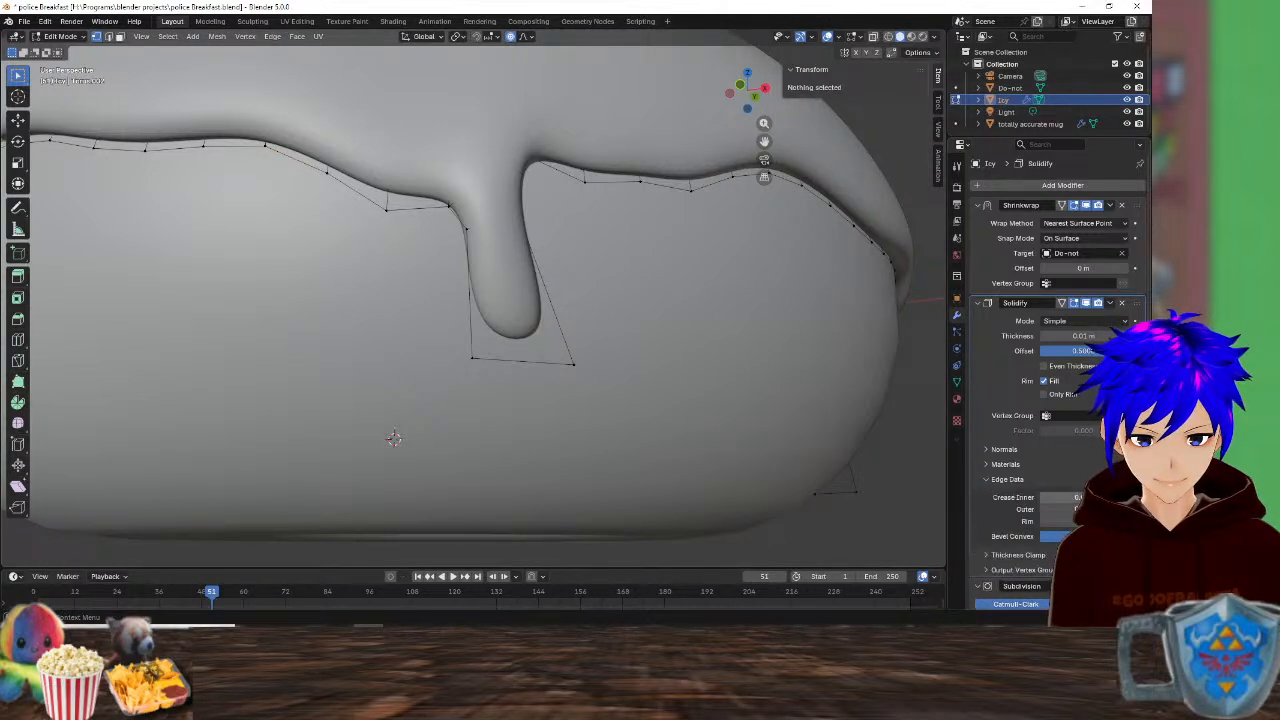
# - Try an inner crease of 0.25 on the icing's Solidify modifier
pyautogui.press('i')
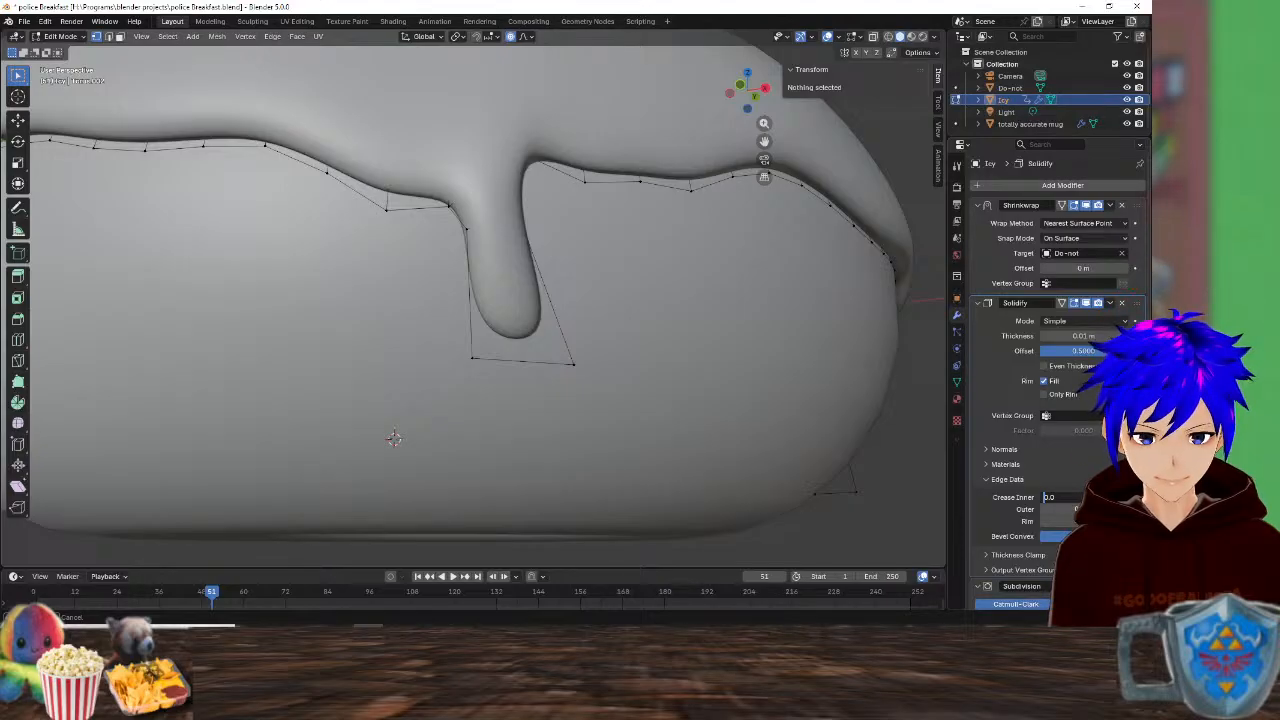
pyautogui.moveTo(474, 305); pyautogui.dragTo(536, 341, button='middle')
pyautogui.click(1083, 497)
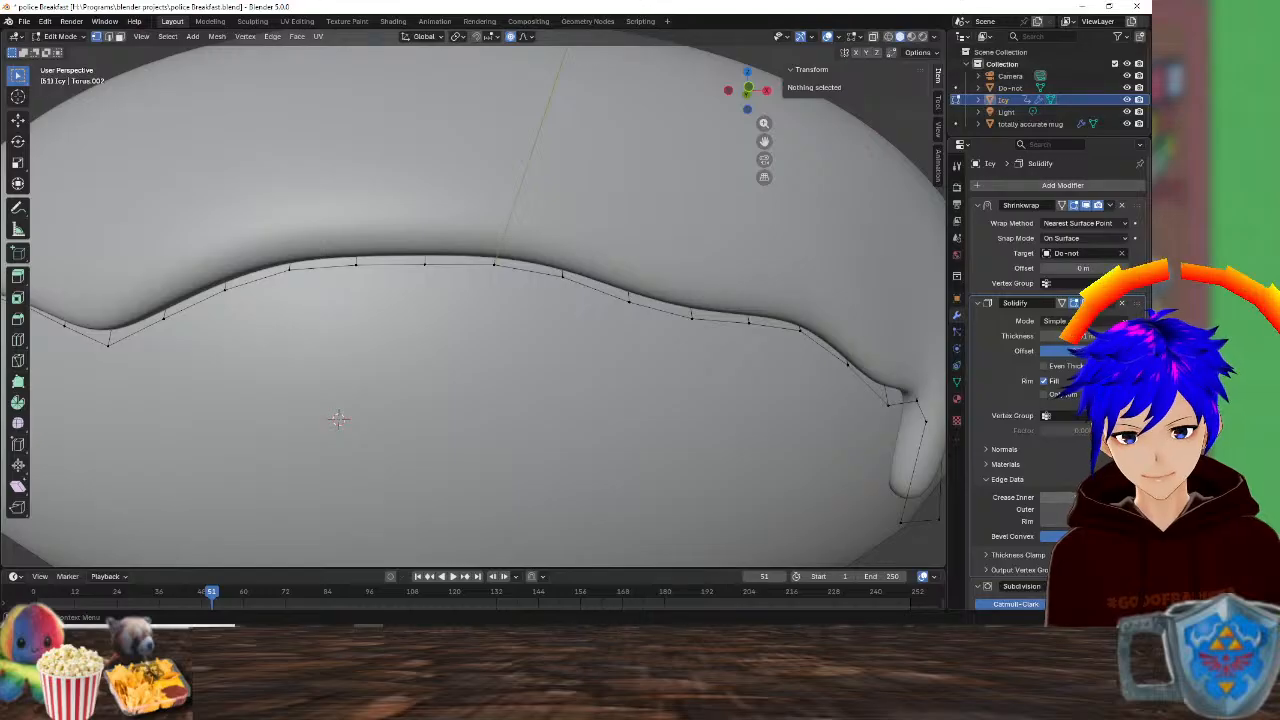
pyautogui.write('0.0')
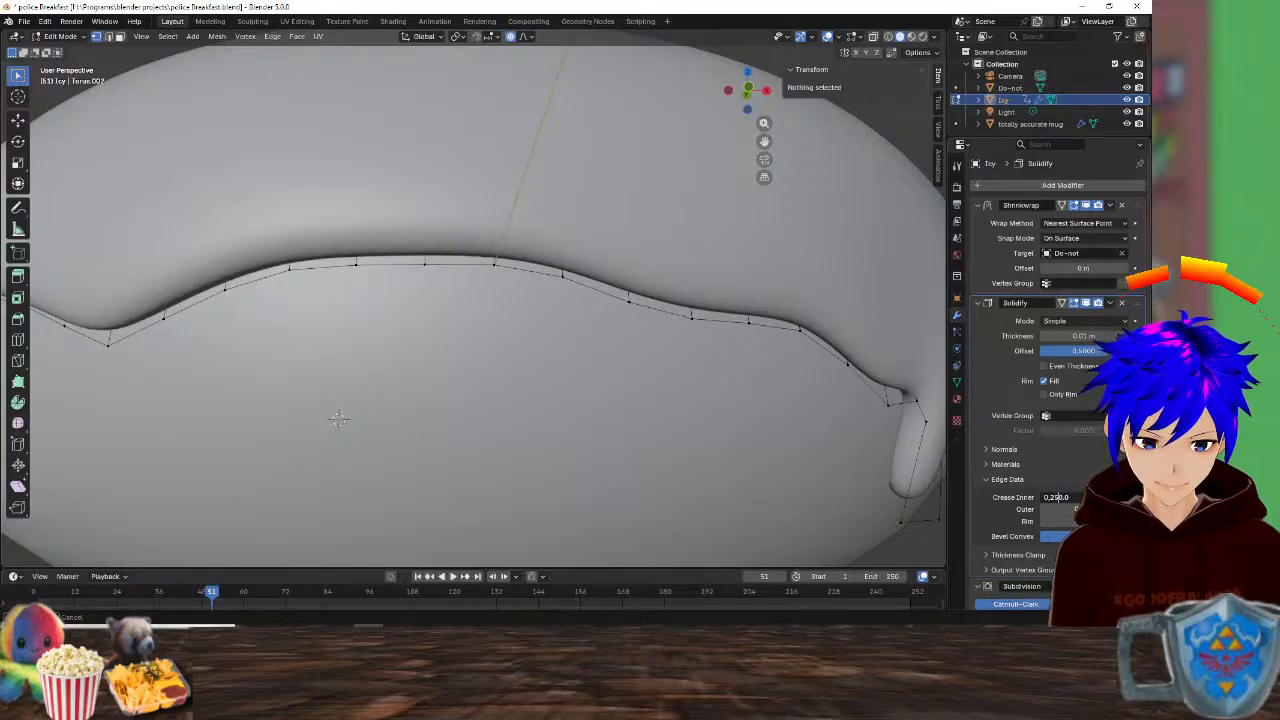
pyautogui.press('Return')
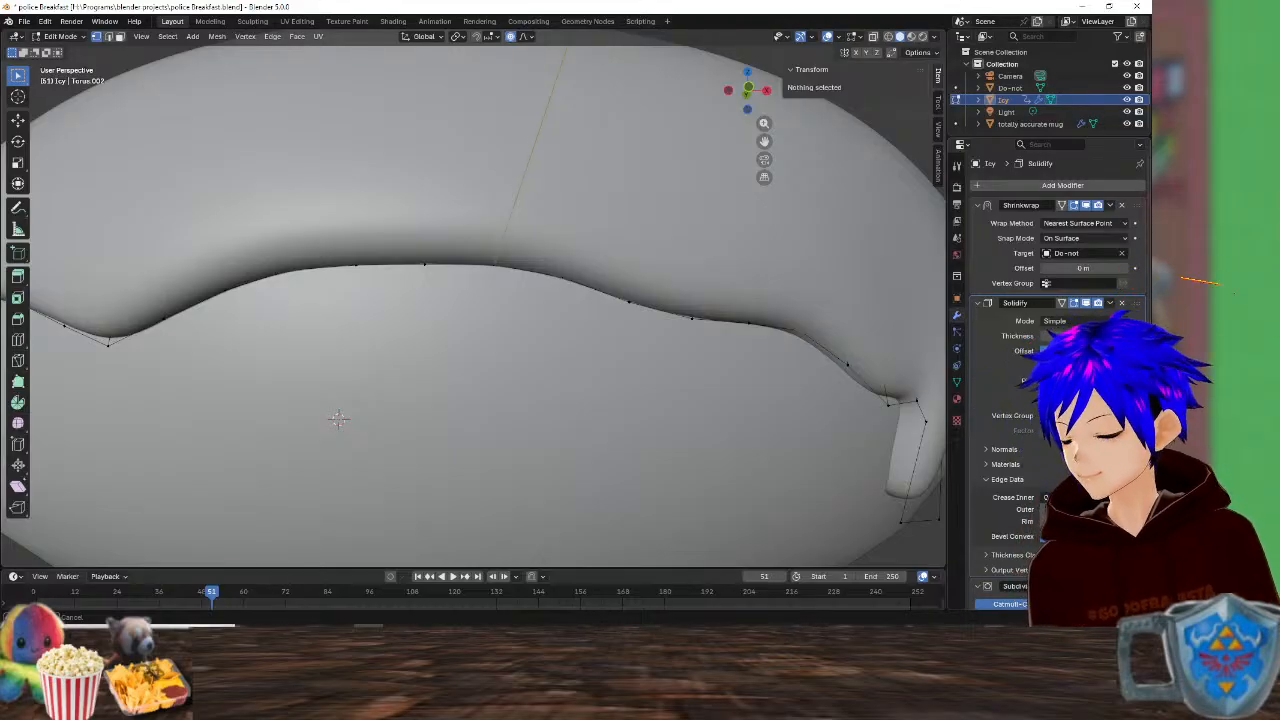
pyautogui.write('.25')
pyautogui.press('Return')
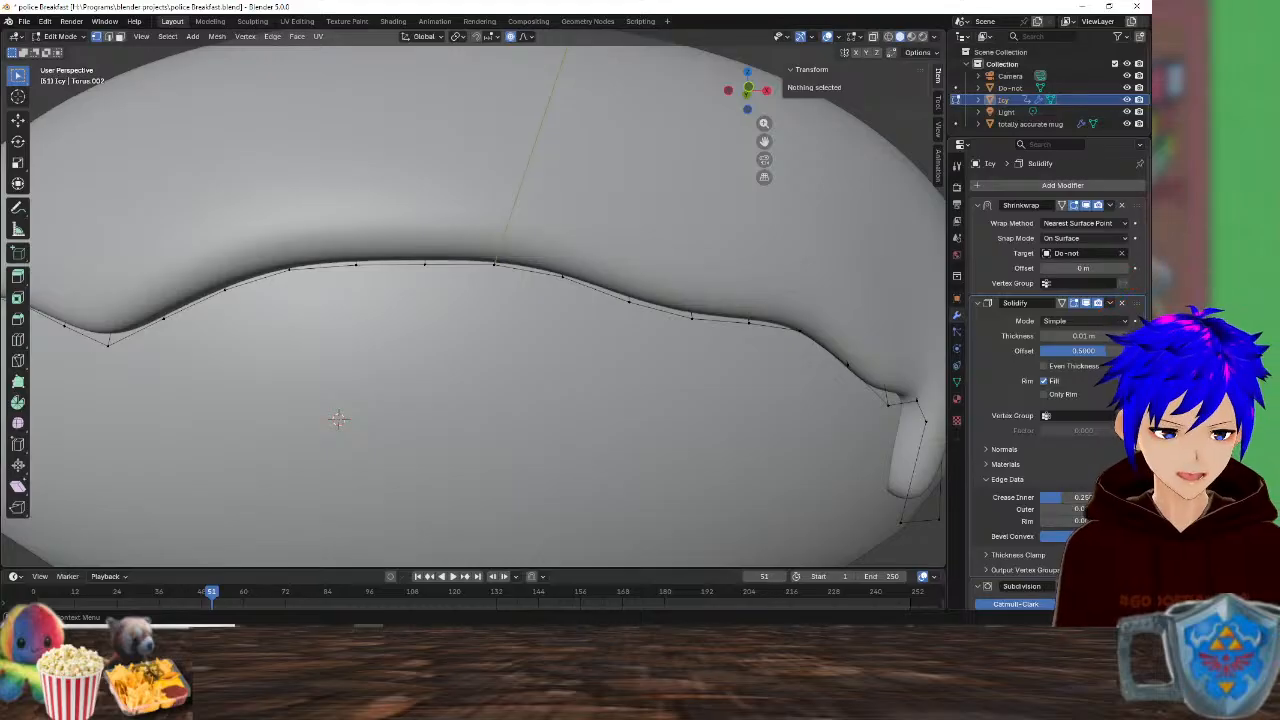
# - Set the Solidify modifier's inner crease to 0.15 and inspect the icing's rim
pyautogui.moveTo(473, 310); pyautogui.dragTo(515, 350, button='middle')
pyautogui.moveTo(324, 410); pyautogui.dragTo(494, 422, button='middle')
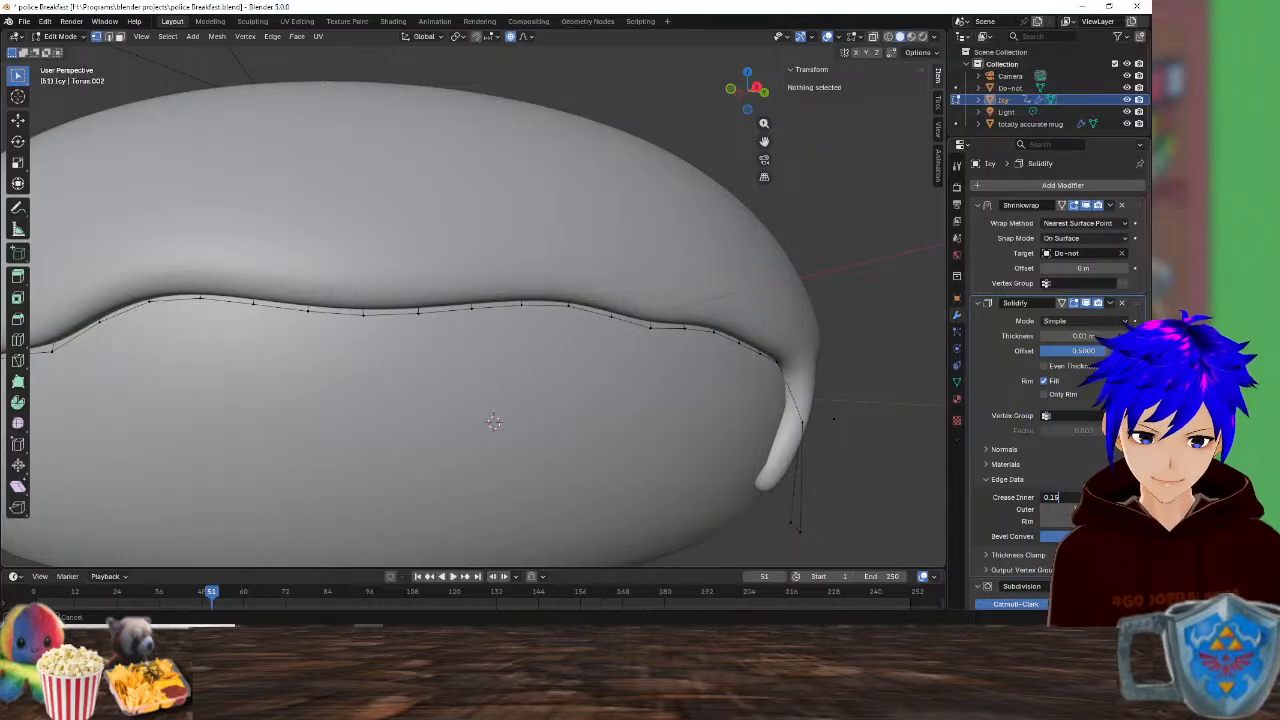
pyautogui.press('Return')
pyautogui.moveTo(494, 422)
pyautogui.mouseDown(button='middle')
pyautogui.moveTo(635, 447)
pyautogui.moveTo(611, 400)
pyautogui.moveTo(576, 438)
pyautogui.moveTo(480, 416)
pyautogui.mouseUp(button='middle')
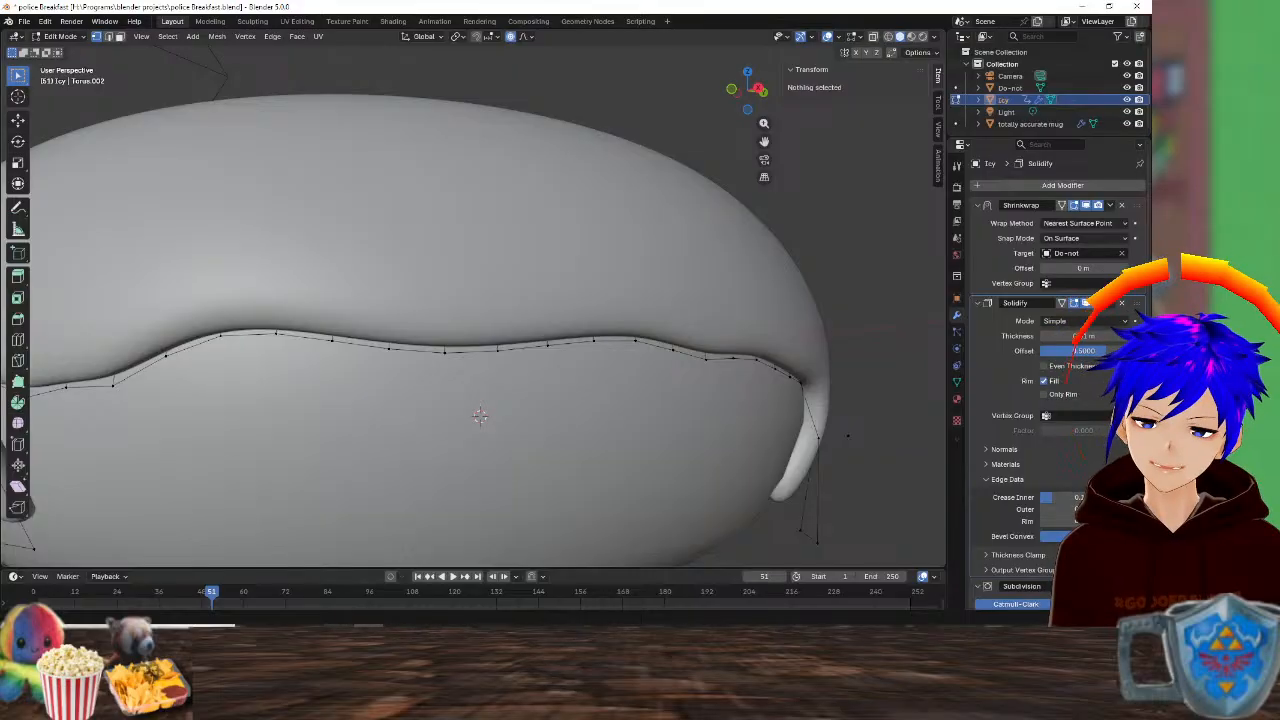
# - Switch to the tutorial video, watch how the icing's inner rim is shaped with proportional editing along Z, and pause it
pyautogui.moveTo(338, 636)
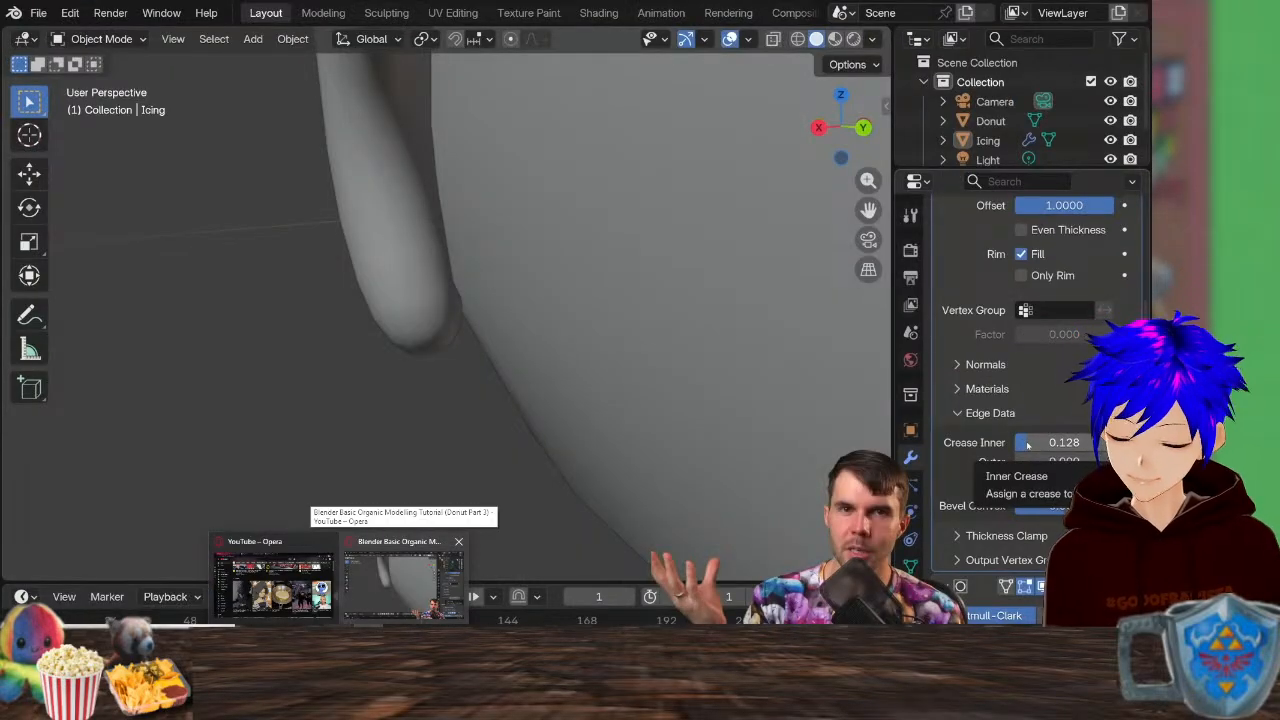
pyautogui.click(404, 582)
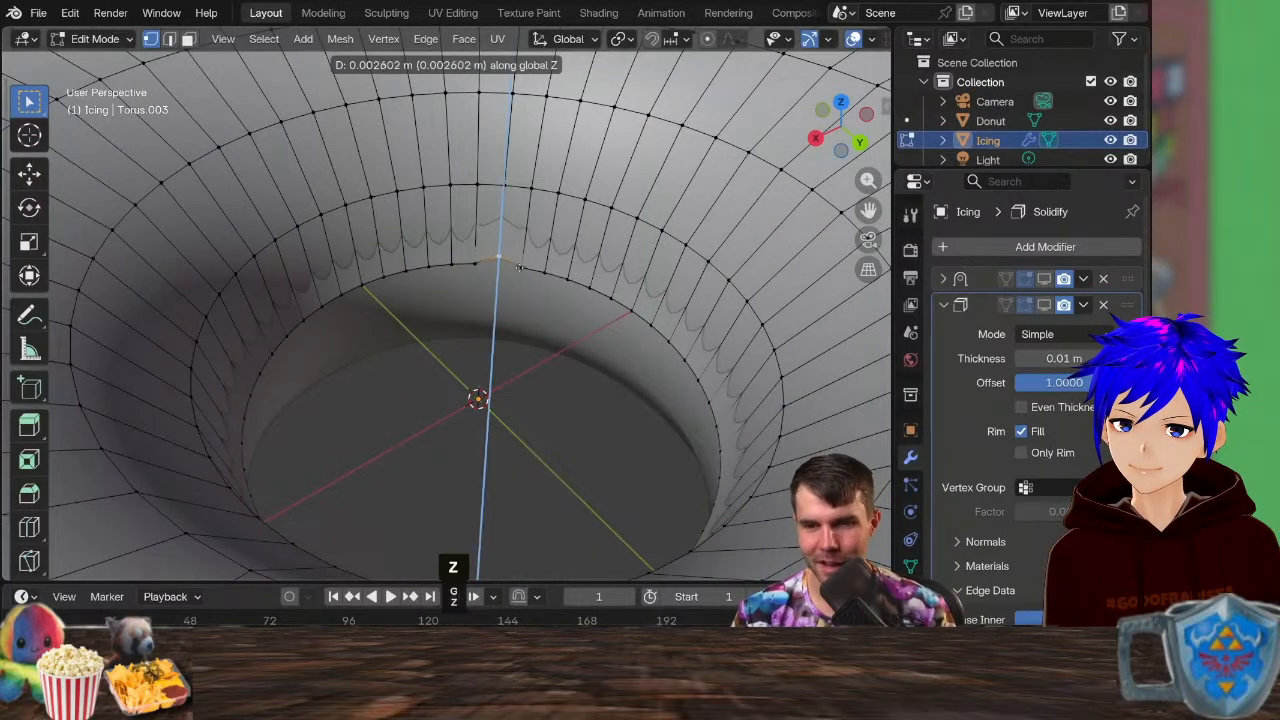
pyautogui.click(707, 40)
pyautogui.press('g')
pyautogui.press('z')
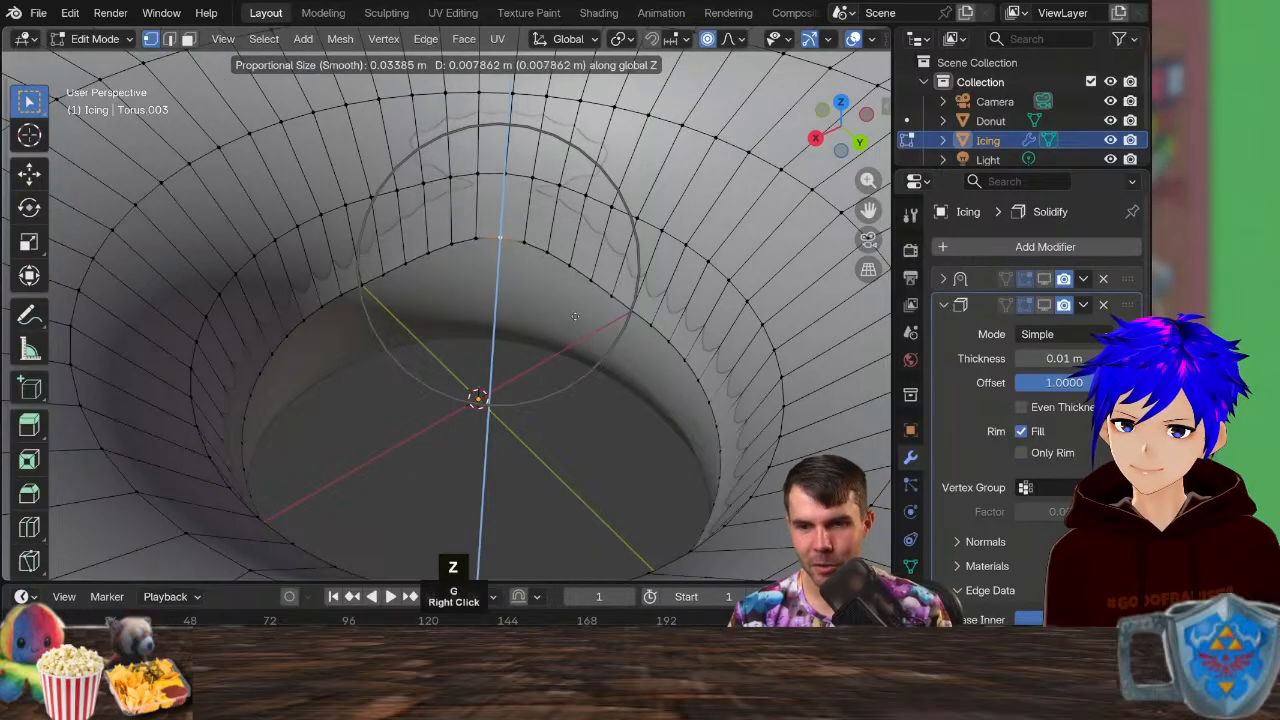
pyautogui.scroll(-1, 575, 308)
pyautogui.click(575, 308)
pyautogui.moveTo(575, 308); pyautogui.dragTo(430, 300, button='middle')
pyautogui.moveTo(636, 263); pyautogui.dragTo(440, 171, button='middle')
pyautogui.keyDown('alt'); pyautogui.click(440, 281); pyautogui.keyUp('alt')
pyautogui.scroll(-3, 442, 281)
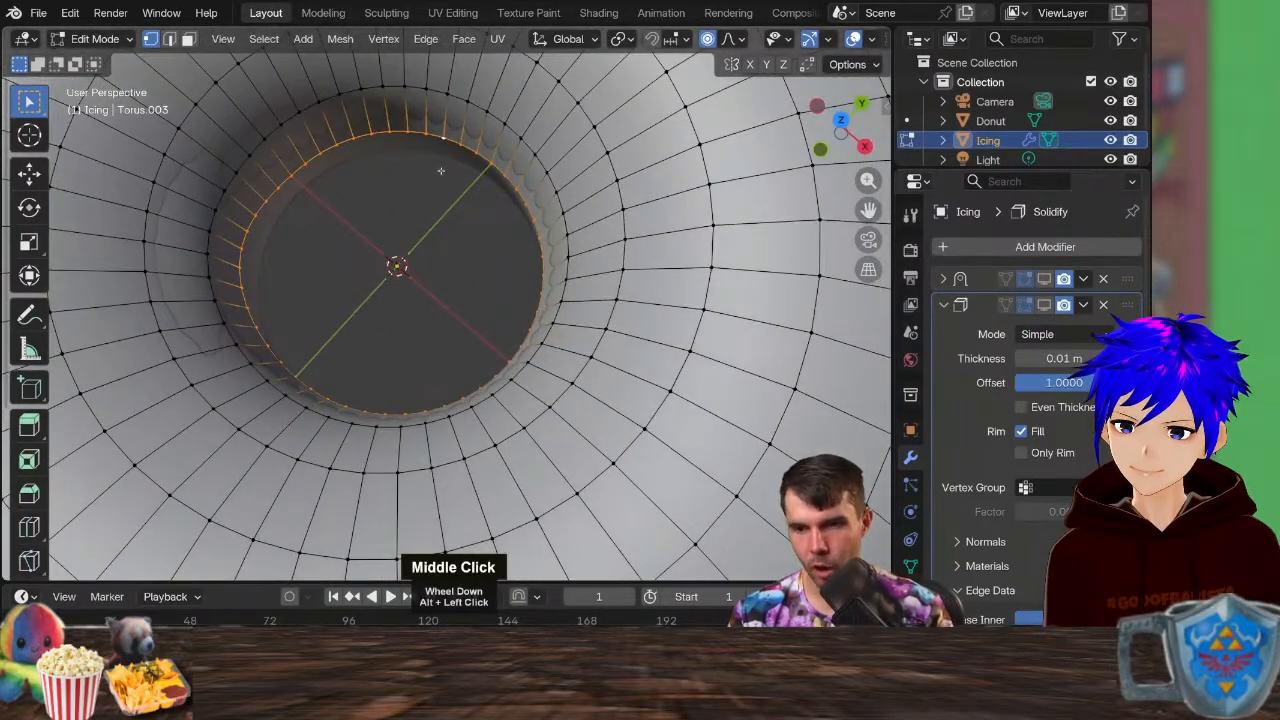
pyautogui.keyDown('alt'); pyautogui.click(415, 131); pyautogui.keyUp('alt')
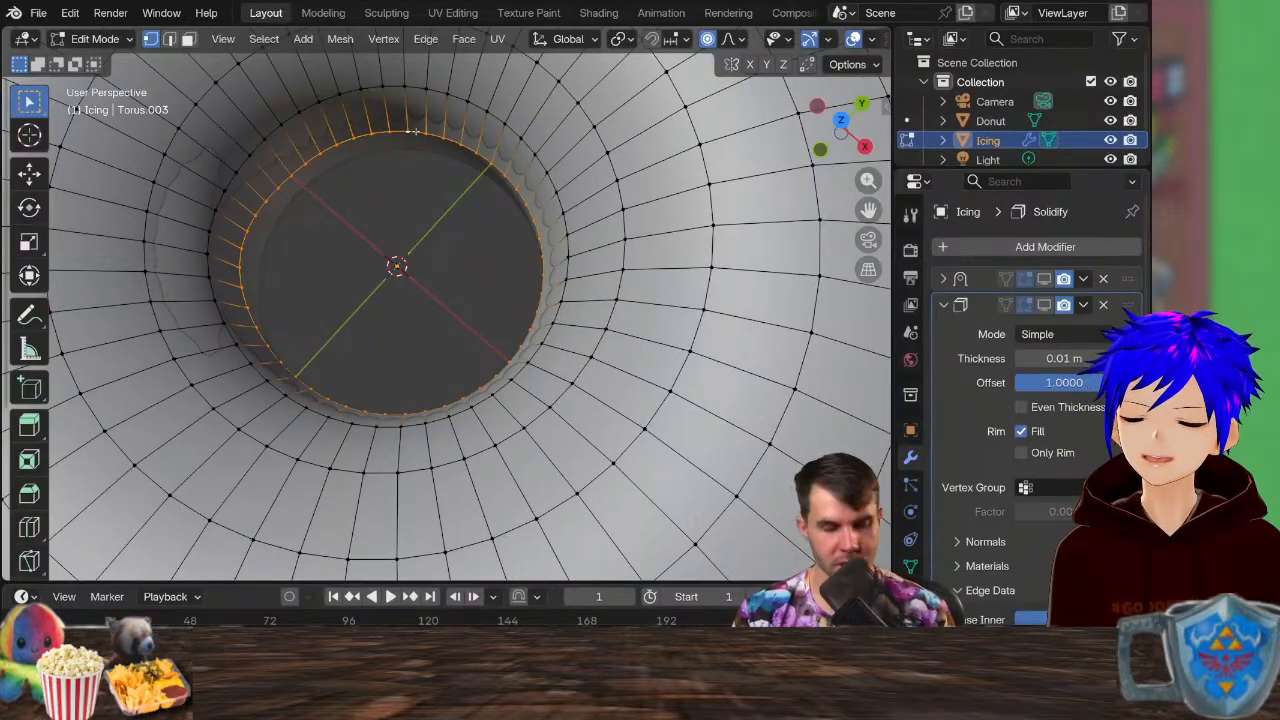
pyautogui.press('KP_Decimal')
pyautogui.press('`')
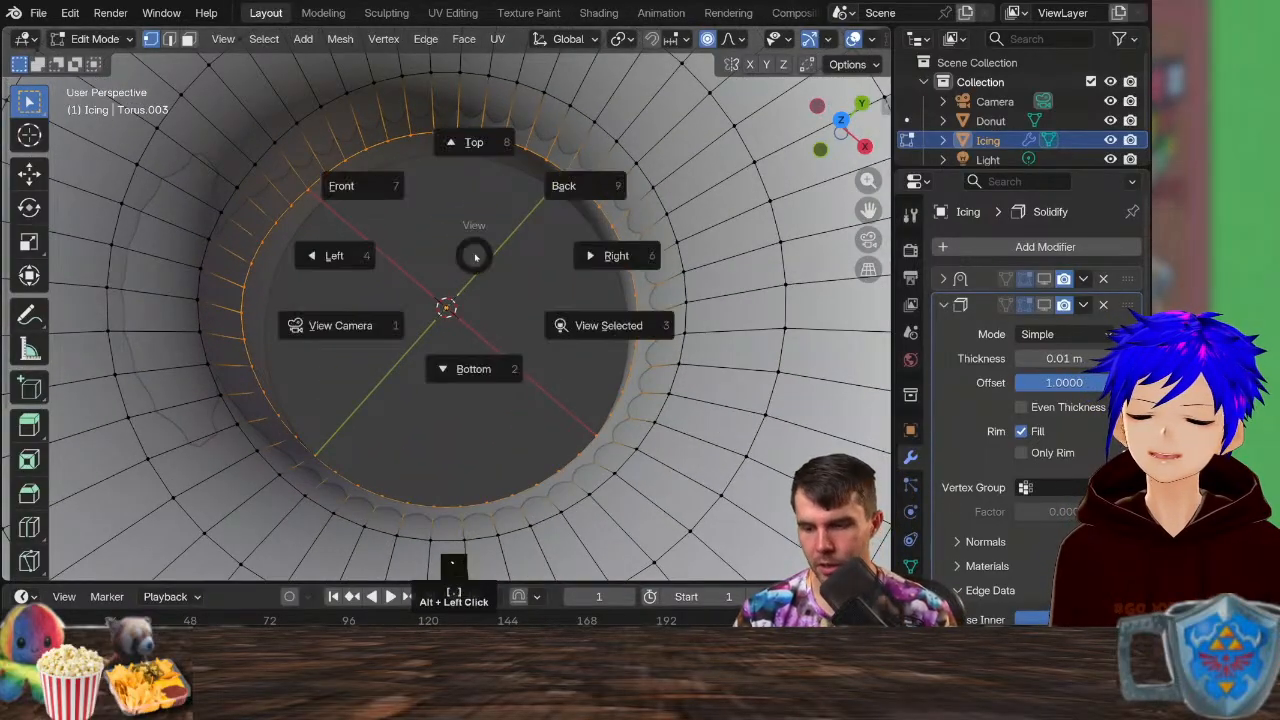
pyautogui.moveTo(470, 256); pyautogui.dragTo(390, 244, button='middle')
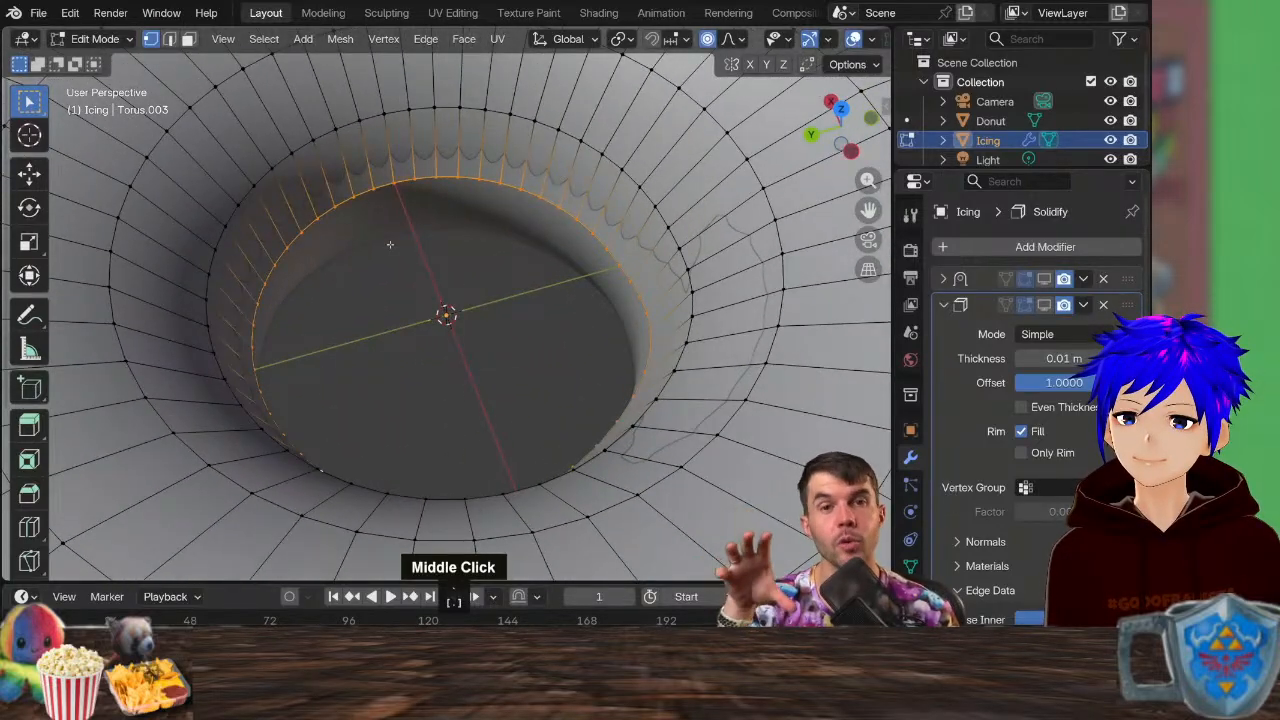
pyautogui.scroll(-5, 390, 244)
pyautogui.scroll(-2, 485, 217)
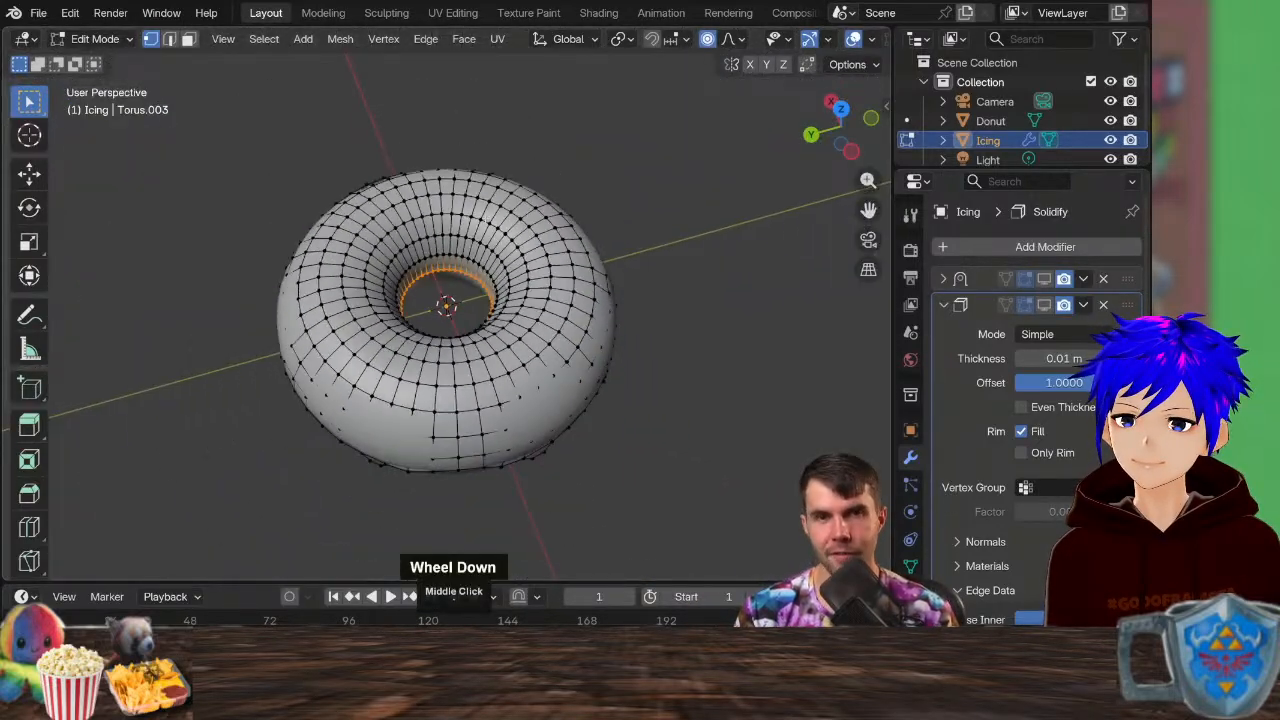
pyautogui.scroll(10, 460, 205)
pyautogui.scroll(2, 458, 200)
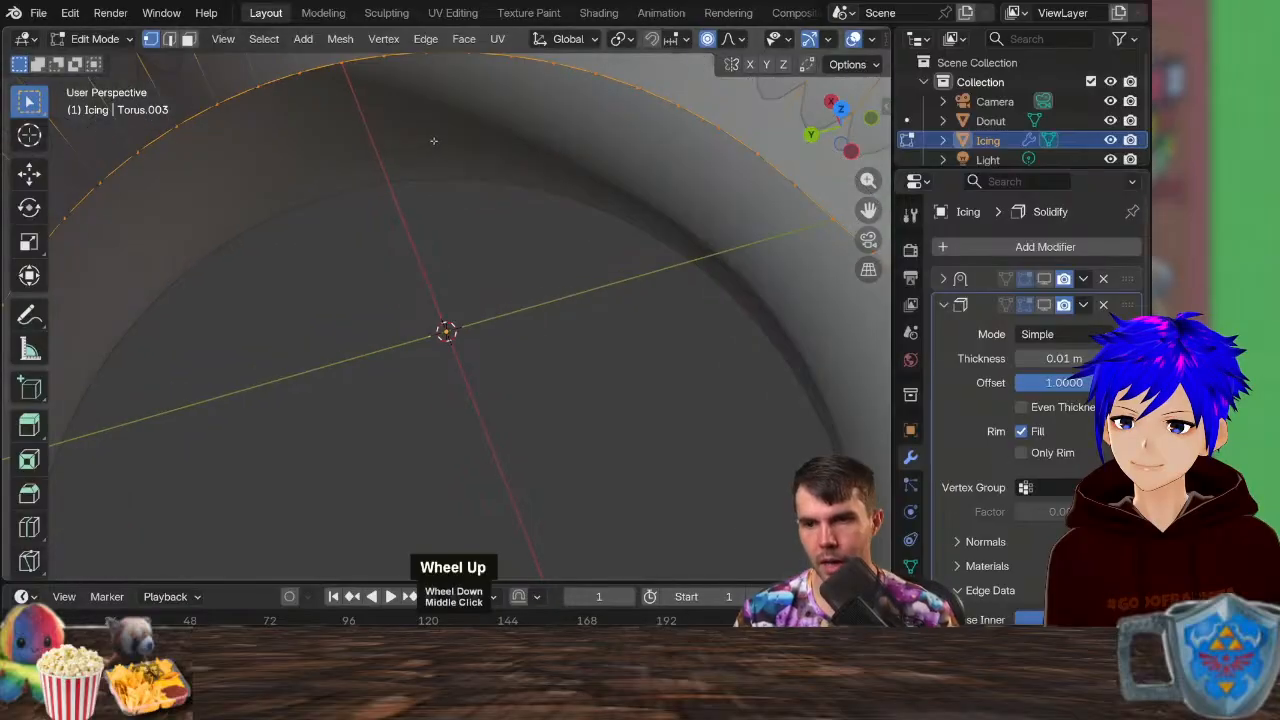
pyautogui.moveTo(434, 137); pyautogui.dragTo(465, 108, button='middle')
pyautogui.press('g')
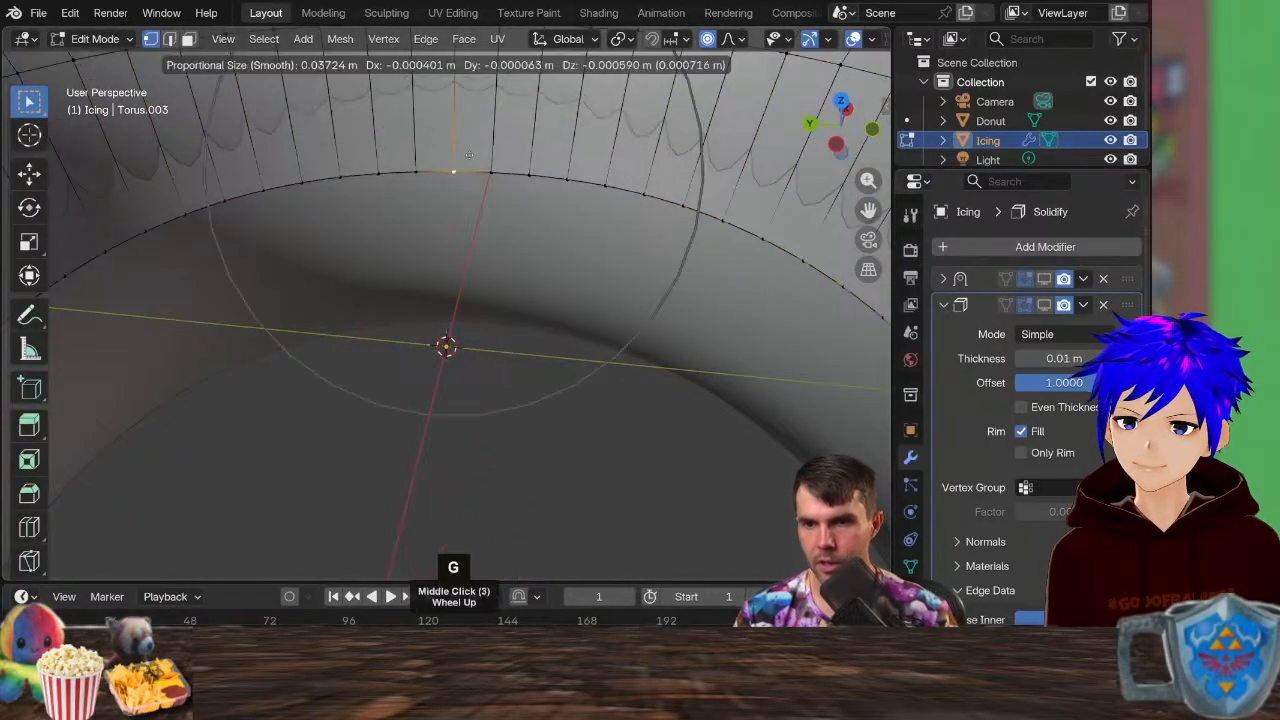
pyautogui.press('z')
pyautogui.click(471, 214)
pyautogui.moveTo(471, 214); pyautogui.dragTo(300, 206, button='middle')
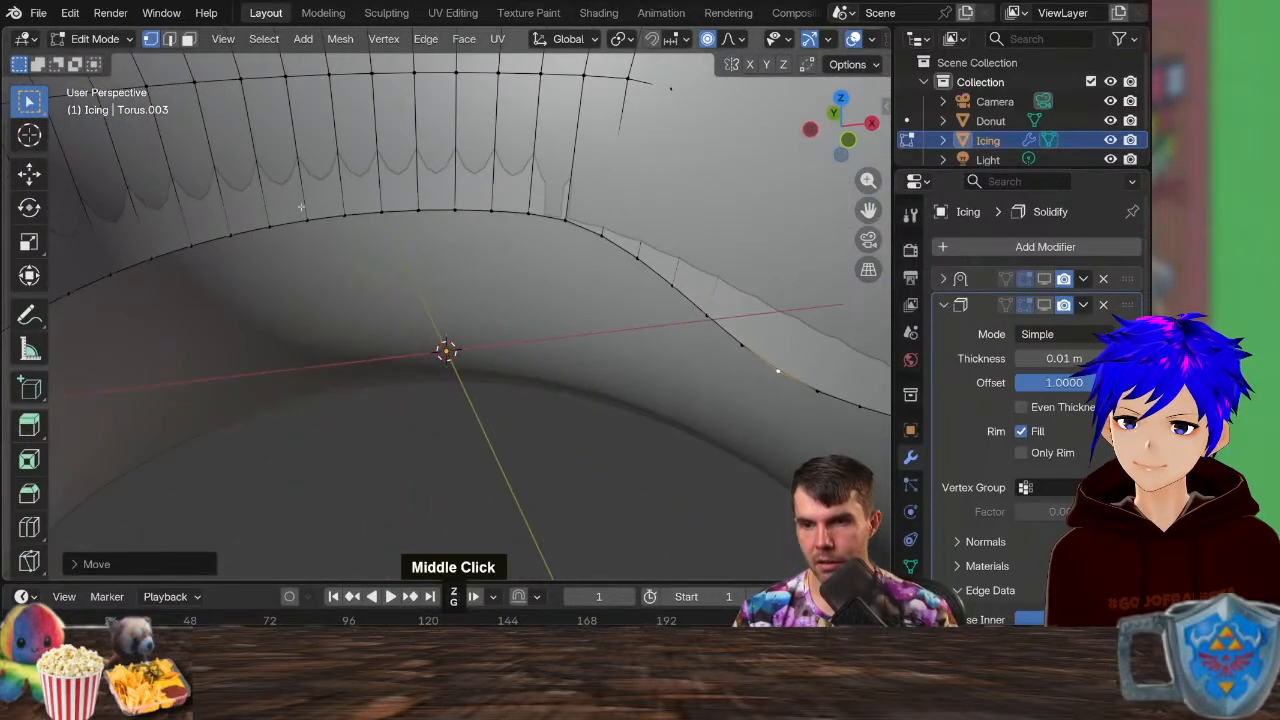
pyautogui.click(340, 195)
pyautogui.press('g')
pyautogui.press('z')
pyautogui.click(340, 178)
pyautogui.moveTo(446, 218); pyautogui.dragTo(234, 210, button='middle')
pyautogui.click(432, 229)
pyautogui.press('g')
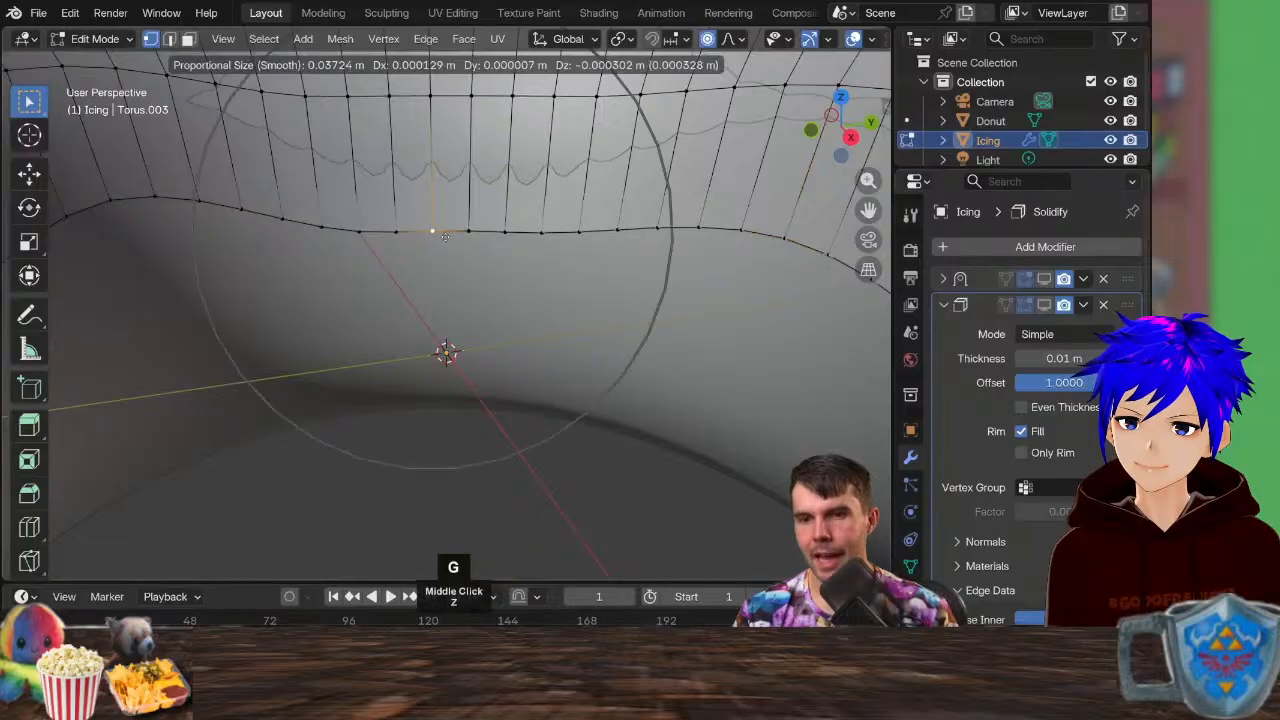
pyautogui.press('z')
pyautogui.click(429, 290)
pyautogui.scroll(-1, 423, 294)
pyautogui.moveTo(423, 294); pyautogui.dragTo(234, 340, button='middle')
pyautogui.click(360, 212)
pyautogui.moveTo(420, 222); pyautogui.dragTo(400, 226, button='middle')
pyautogui.moveTo(403, 228); pyautogui.dragTo(381, 230, button='middle')
pyautogui.press('g')
pyautogui.press('z')
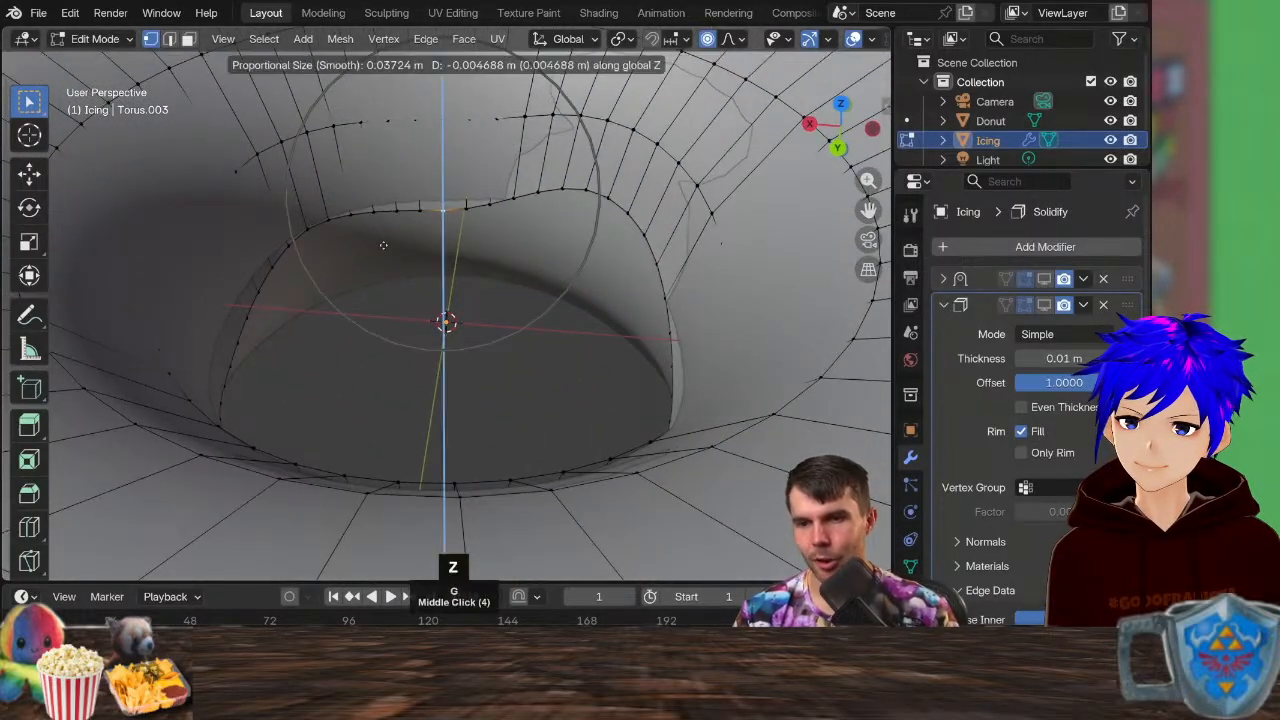
pyautogui.click(386, 250)
pyautogui.press('Tab')
pyautogui.scroll(-7, 420, 267)
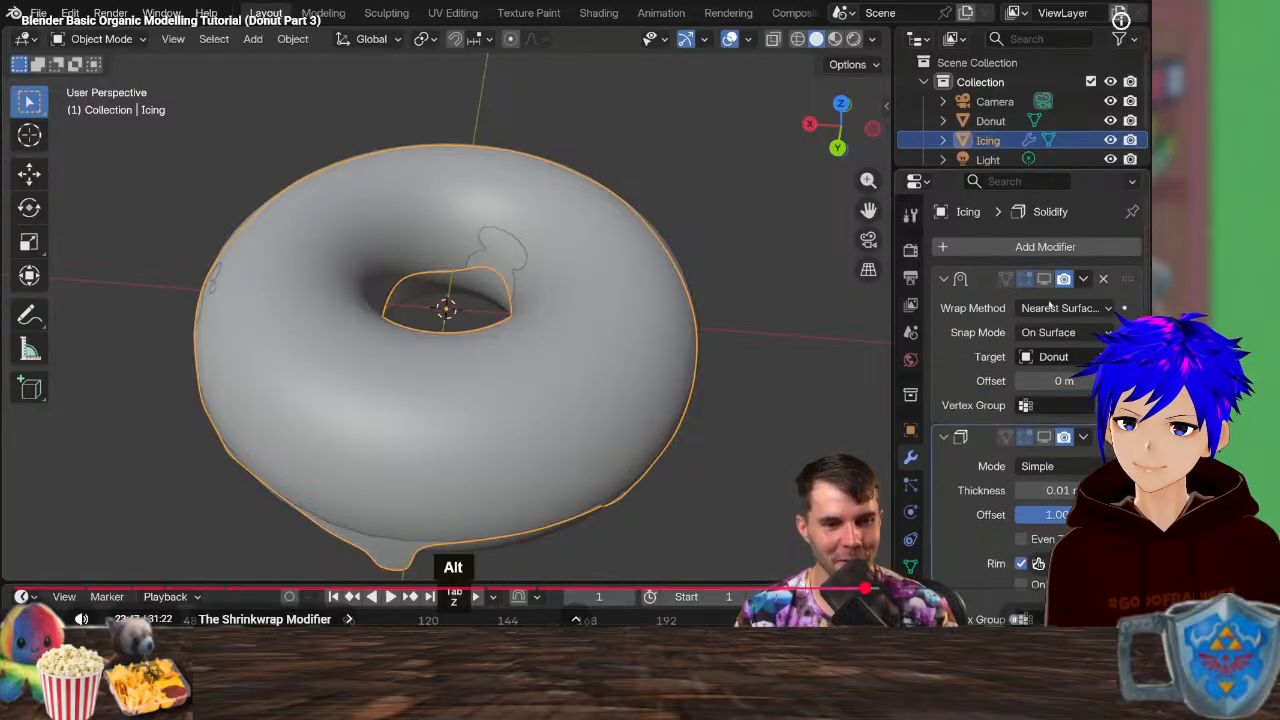
pyautogui.press('space')
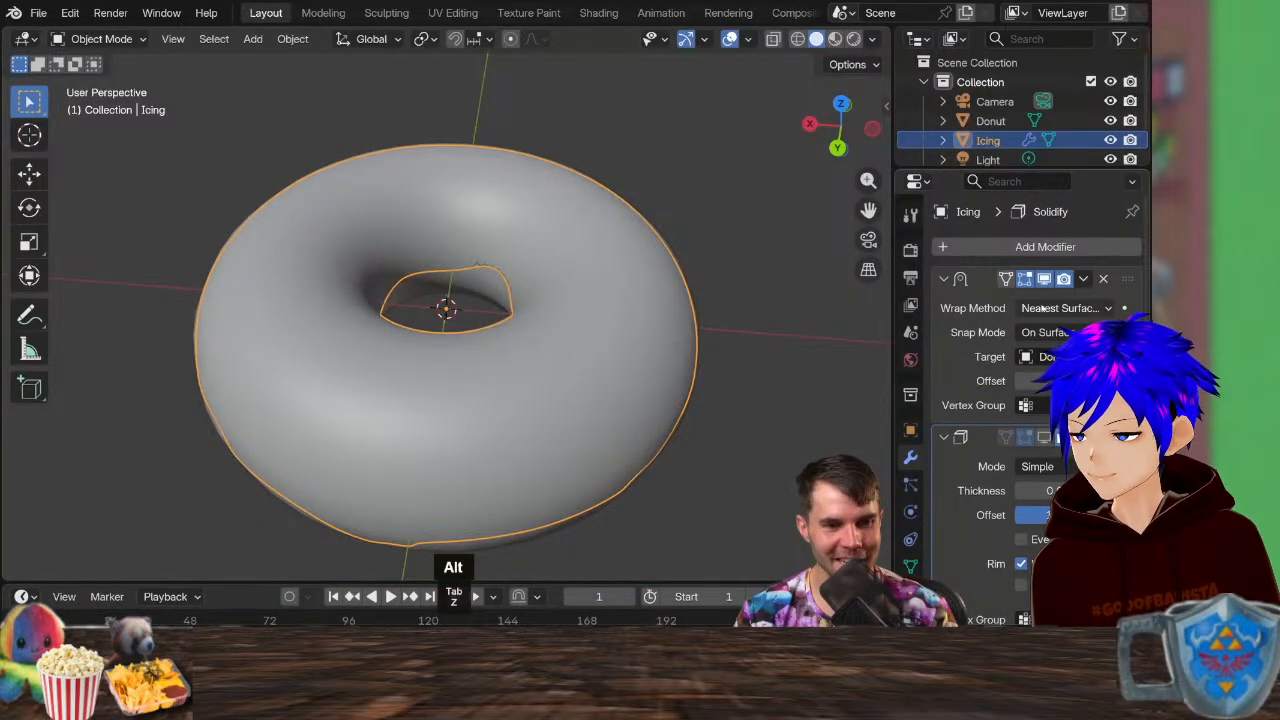
# - Switch back to Blender and hide the Solidify modifier in the viewport to expose the icing mesh around the donut hole
pyautogui.hotkey('alt', 'Tab')
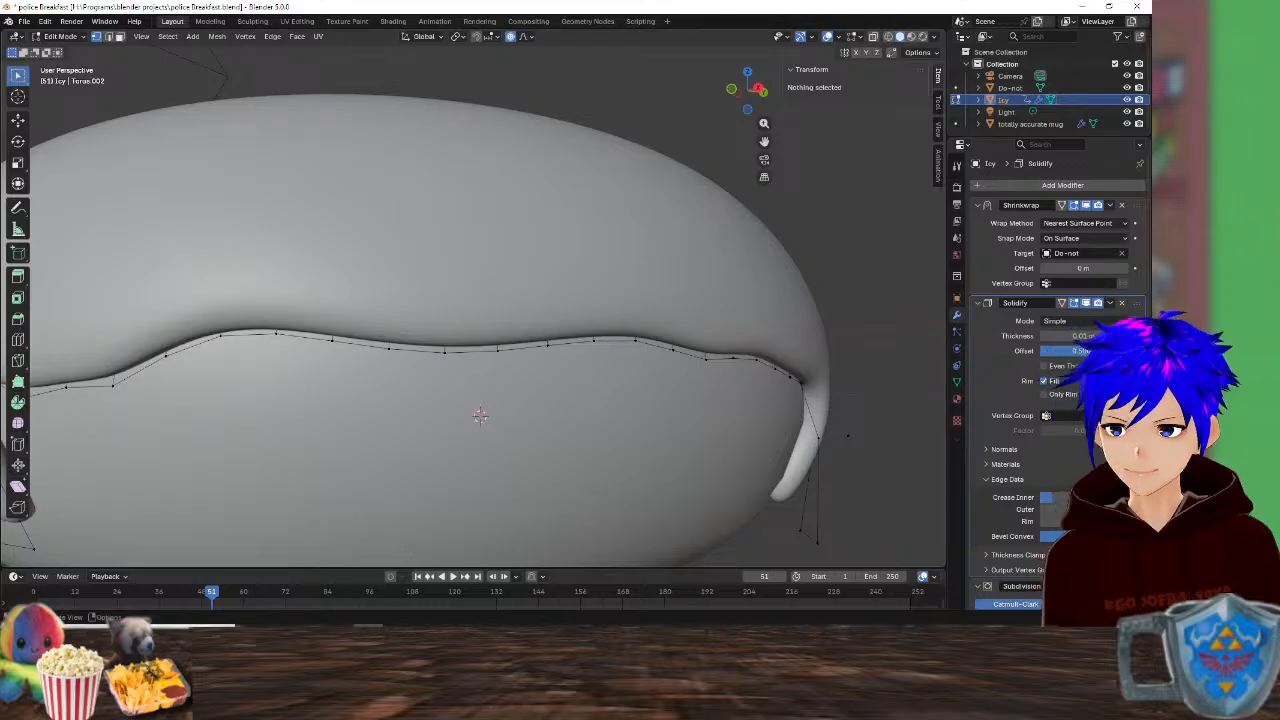
pyautogui.moveTo(477, 330); pyautogui.dragTo(467, 430, button='middle')
pyautogui.moveTo(467, 248); pyautogui.dragTo(343, 323, button='middle')
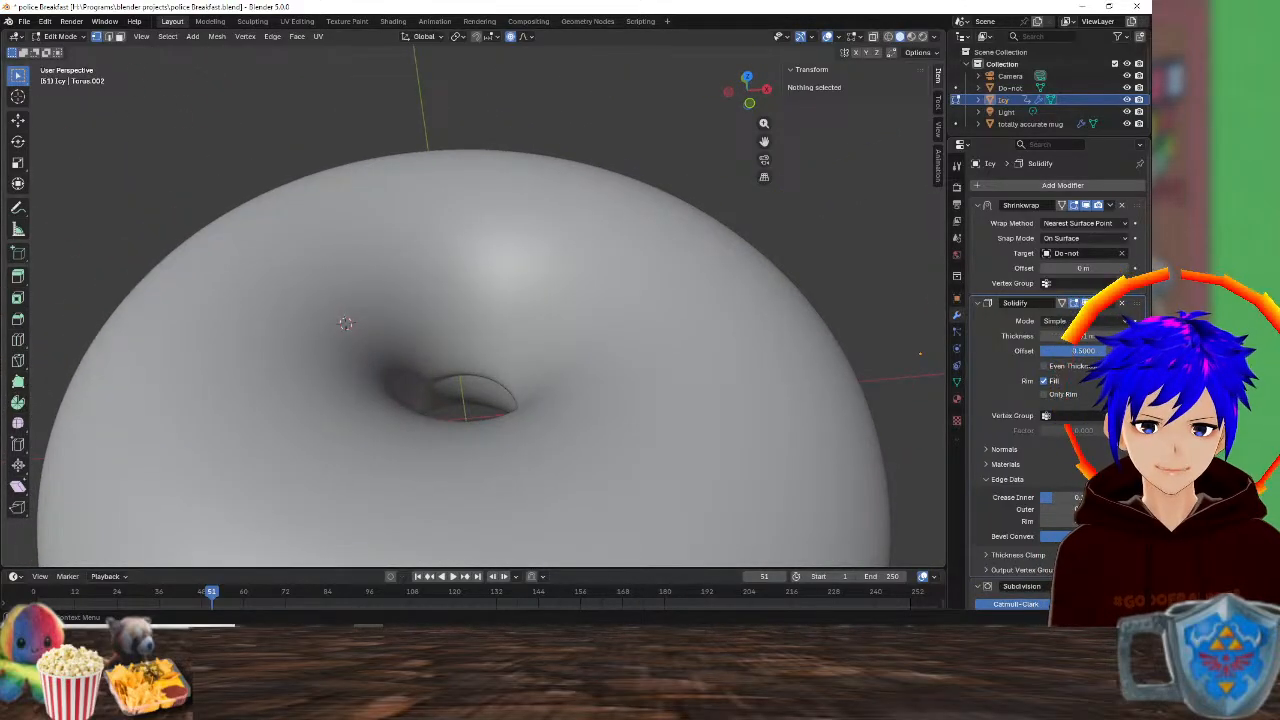
pyautogui.click(1086, 303)
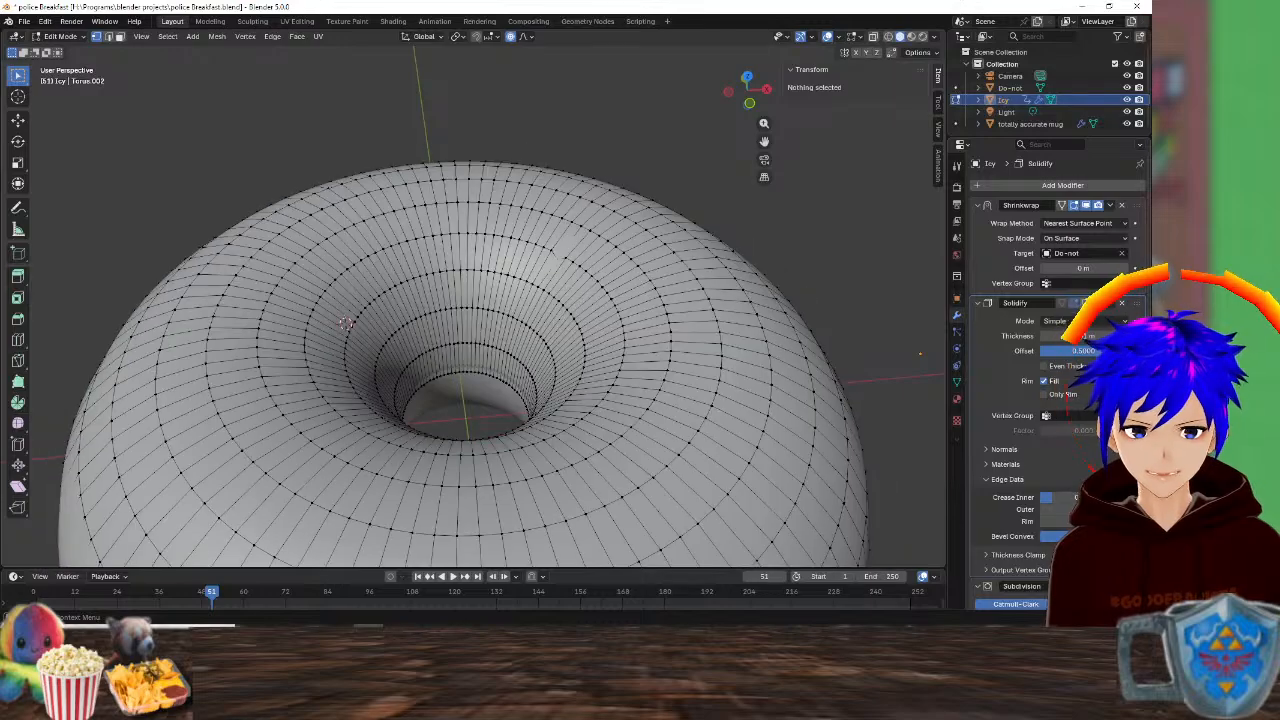
pyautogui.scroll(5, 250, 343)
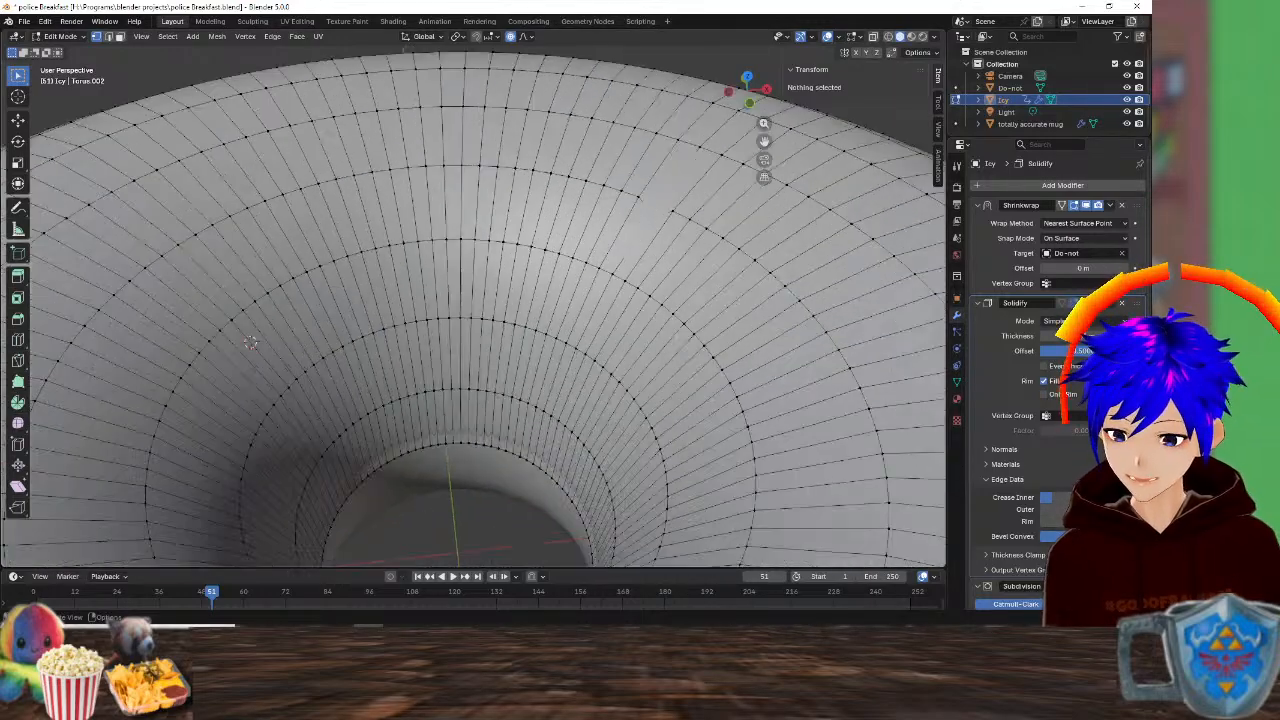
# - Try to box-select the icing vertices around the inner rim of the donut hole
pyautogui.scroll(1, 250, 343)
pyautogui.moveTo(250, 343); pyautogui.dragTo(505, 330, button='middle')
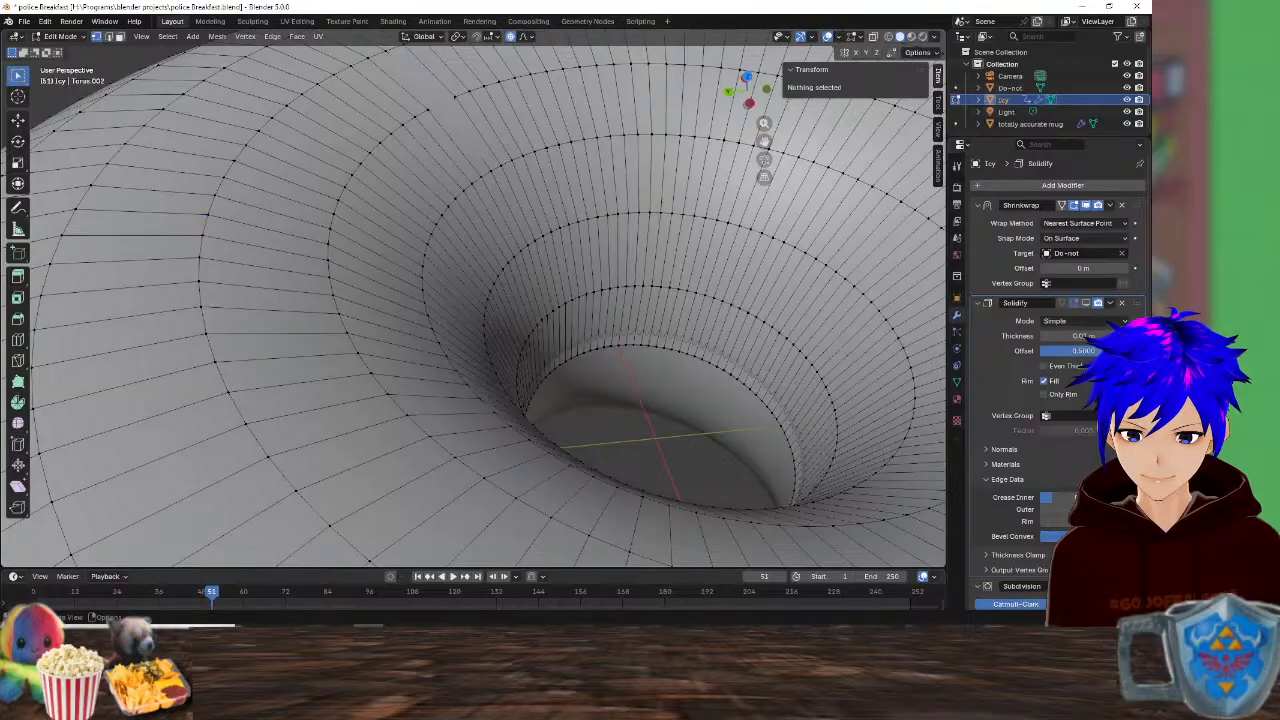
pyautogui.moveTo(505, 330); pyautogui.dragTo(238, 308, button='middle')
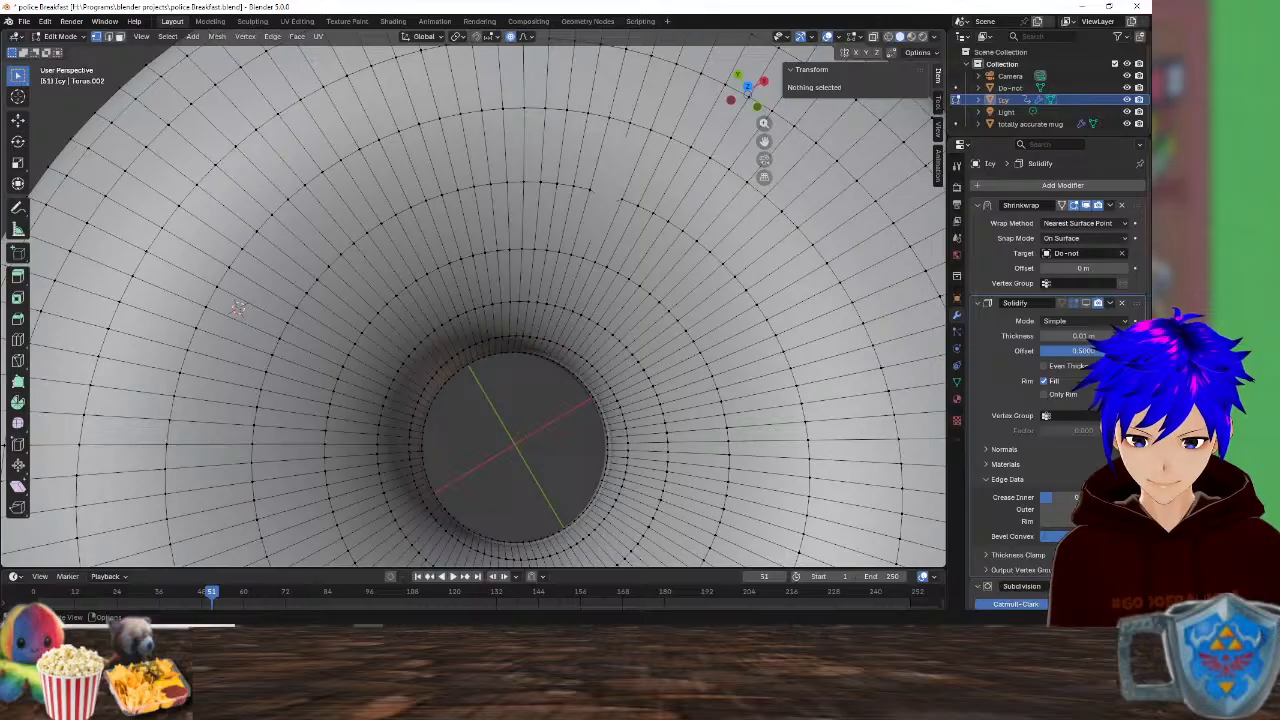
pyautogui.moveTo(444, 368); pyautogui.dragTo(592, 536)
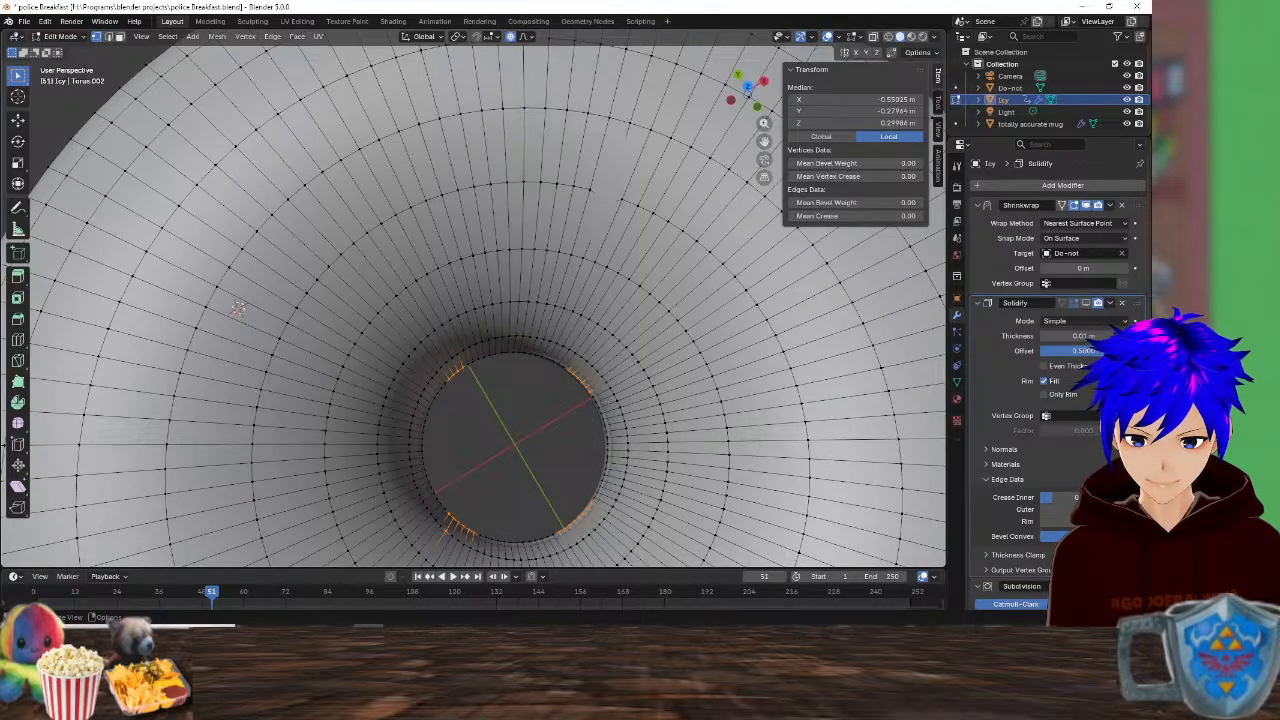
pyautogui.moveTo(390, 316); pyautogui.dragTo(666, 562)
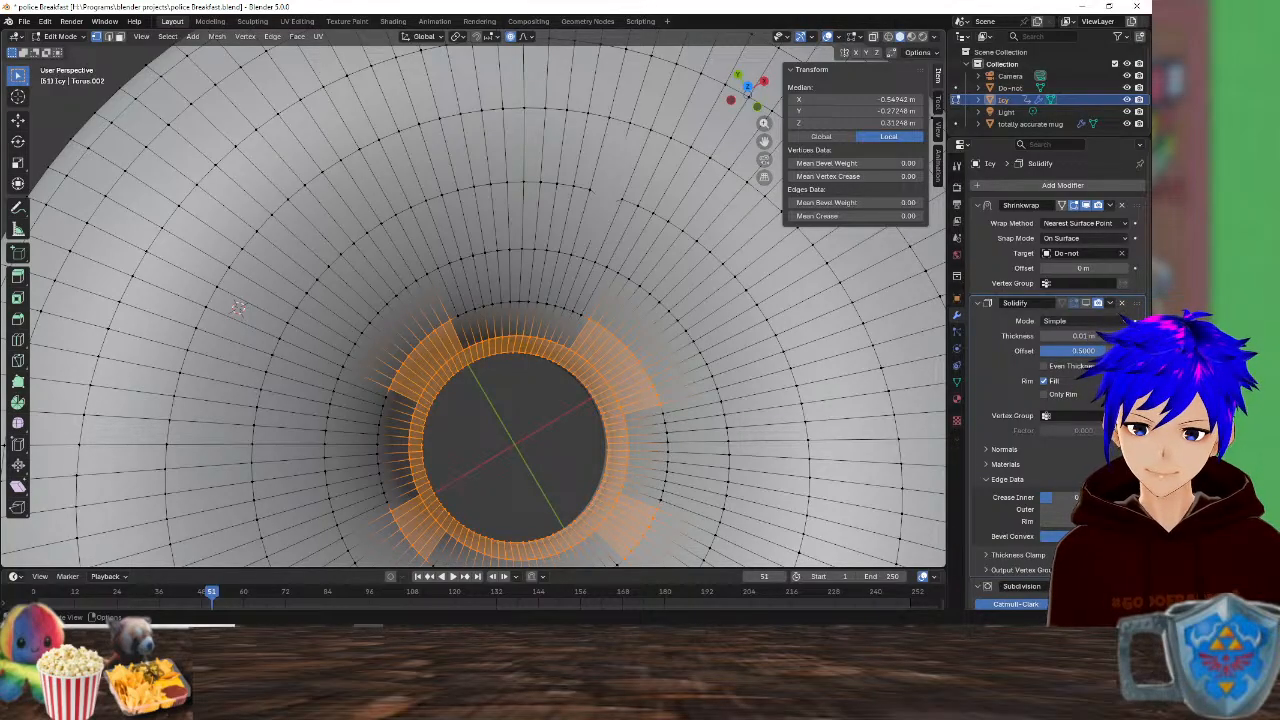
pyautogui.moveTo(382, 318); pyautogui.dragTo(682, 350)
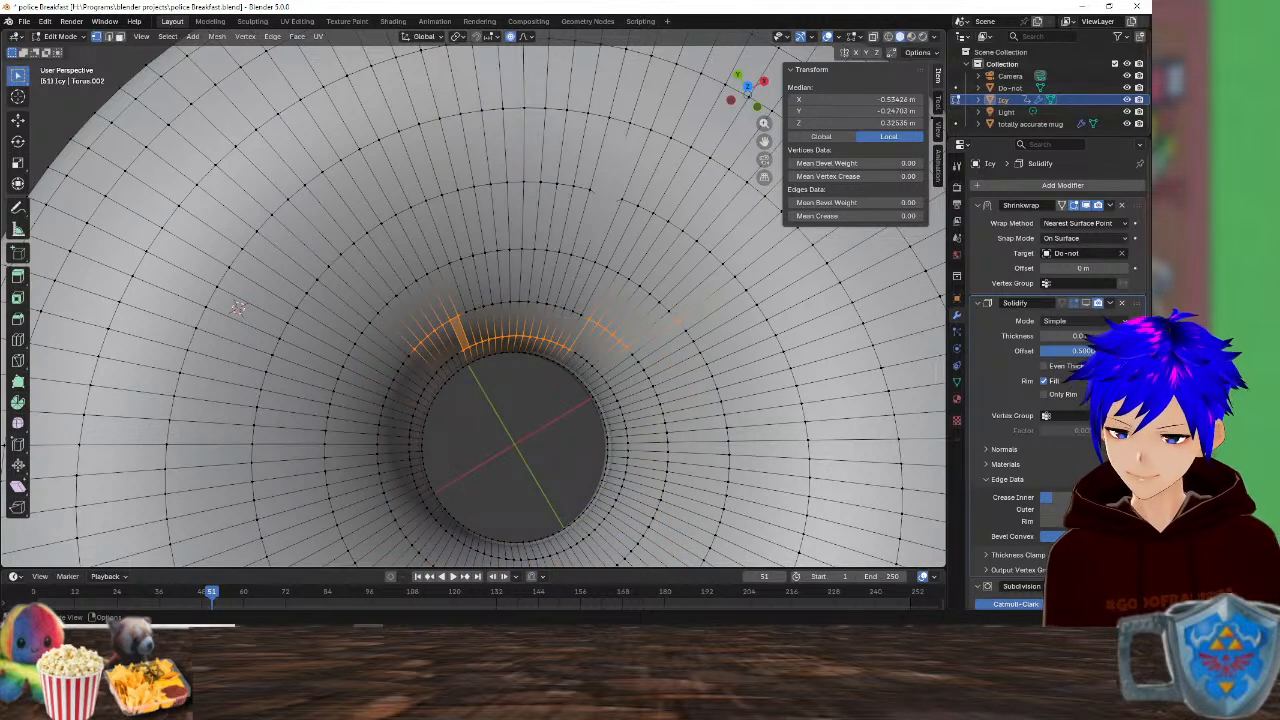
pyautogui.click(693, 341)
pyautogui.moveTo(349, 251); pyautogui.dragTo(686, 471)
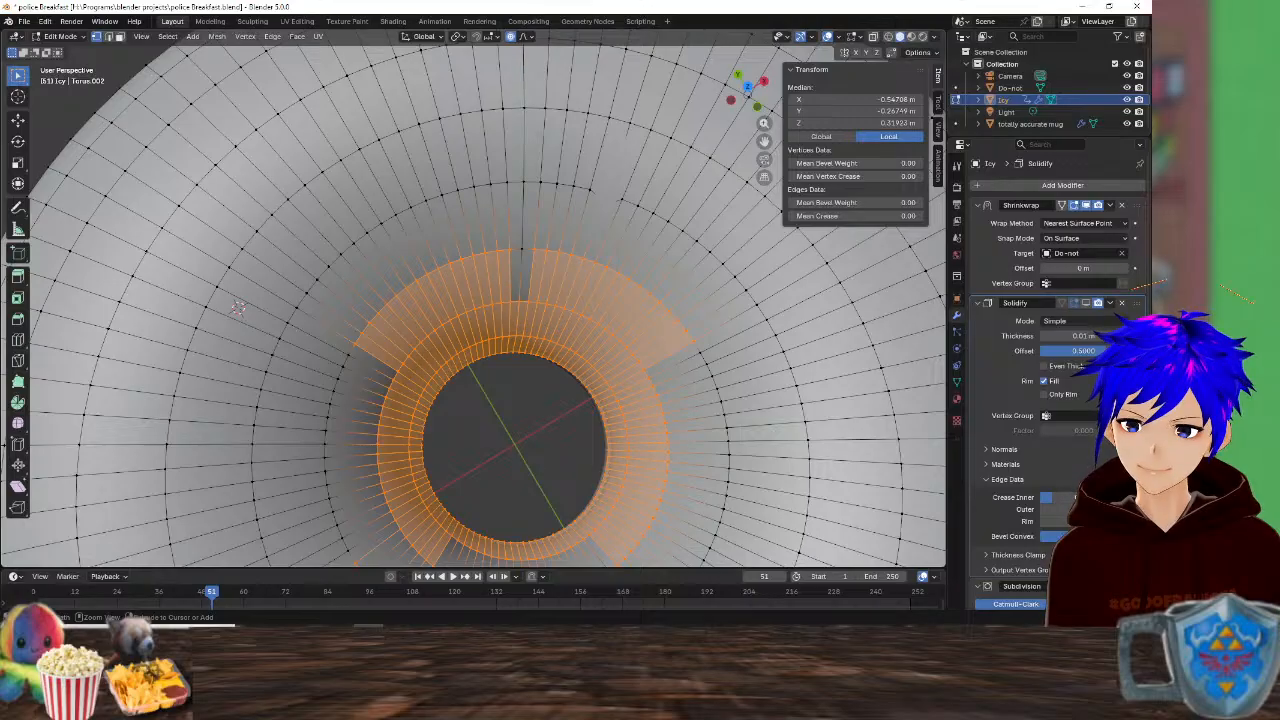
# - Try to narrow the selection to the innermost rim loop by deselecting the surrounding icing vertices
pyautogui.moveTo(336, 264); pyautogui.dragTo(722, 348)
pyautogui.keyDown('ctrl'); pyautogui.moveTo(425, 232); pyautogui.dragTo(602, 288); pyautogui.keyUp('ctrl')
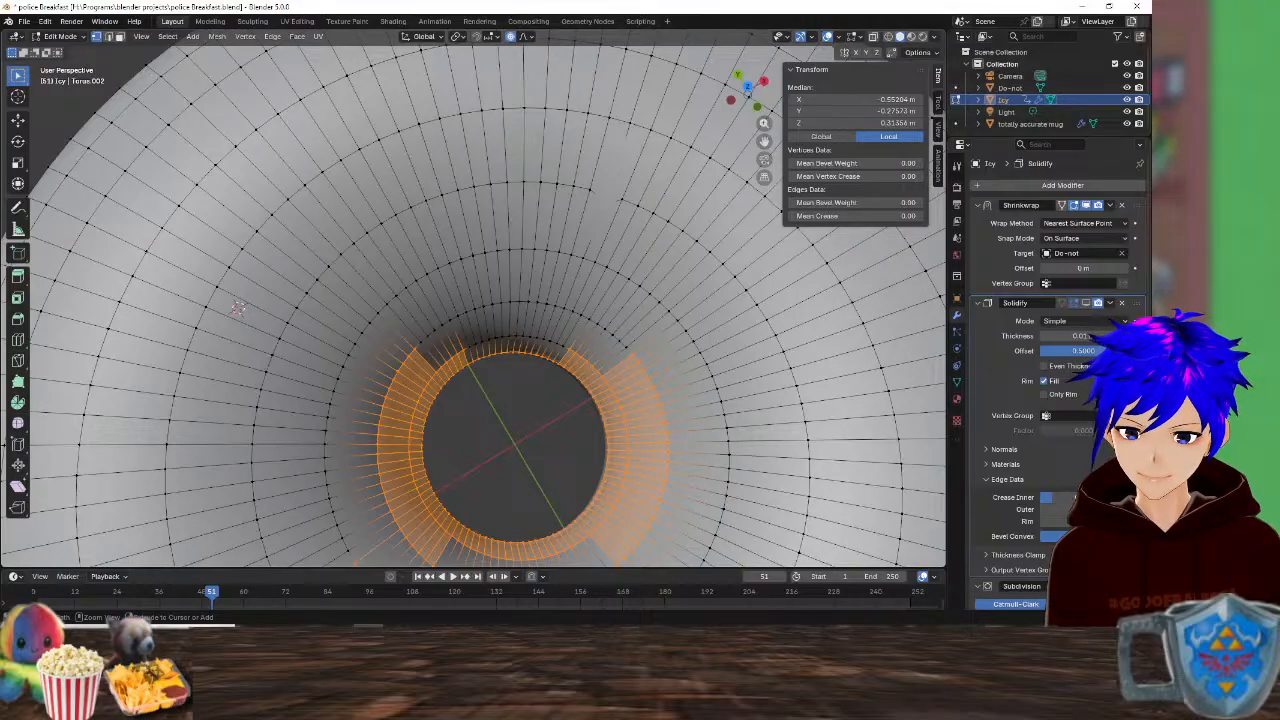
pyautogui.keyDown('ctrl'); pyautogui.moveTo(606, 498); pyautogui.dragTo(630, 563); pyautogui.keyUp('ctrl')
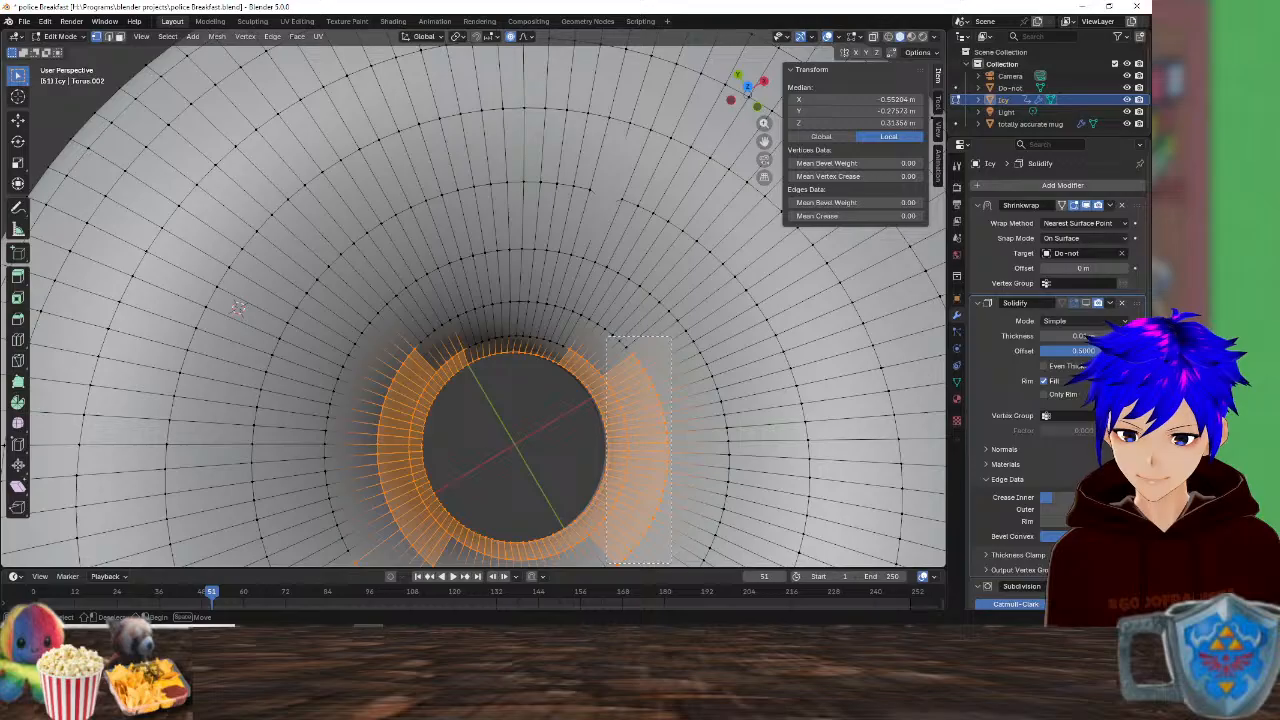
pyautogui.keyDown('ctrl'); pyautogui.moveTo(675, 408); pyautogui.dragTo(622, 374); pyautogui.keyUp('ctrl')
pyautogui.keyDown('ctrl'); pyautogui.moveTo(558, 342); pyautogui.dragTo(588, 355); pyautogui.keyUp('ctrl')
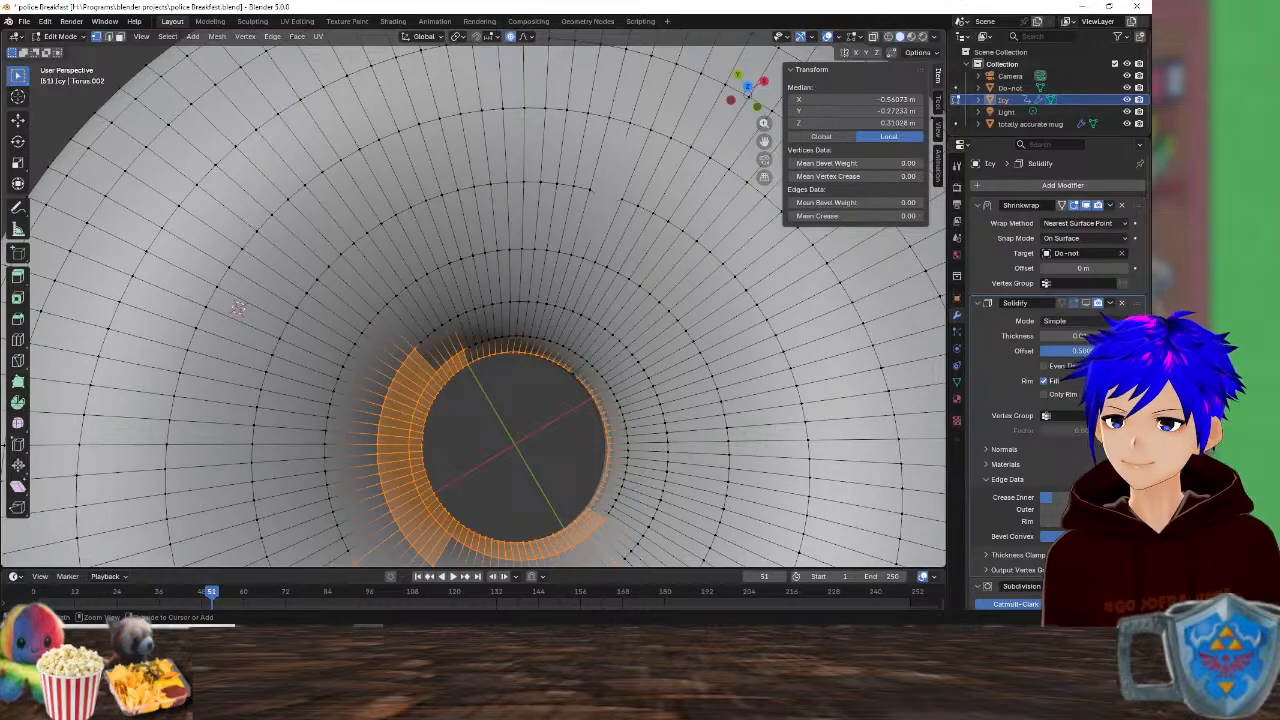
# - Toggle the Do-not object's selection highlight and compare its outline with the icing's inner rim up close
pyautogui.click(1010, 88)
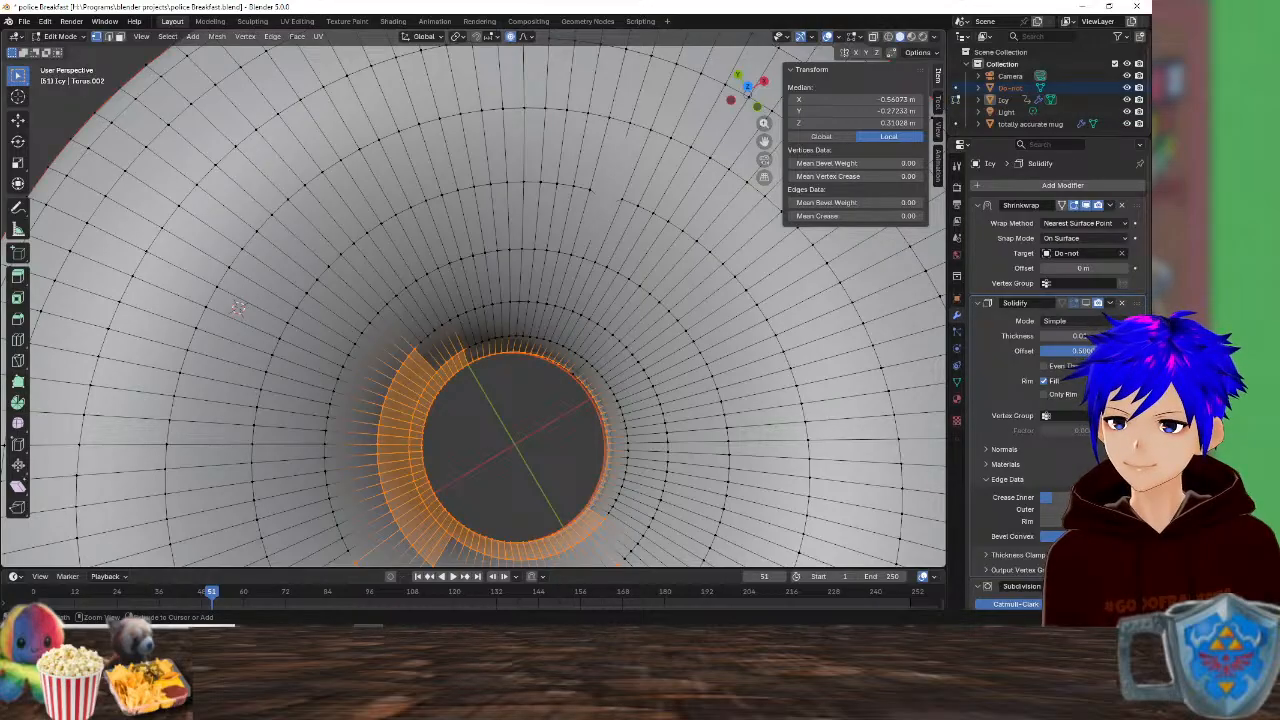
pyautogui.scroll(4, 473, 306)
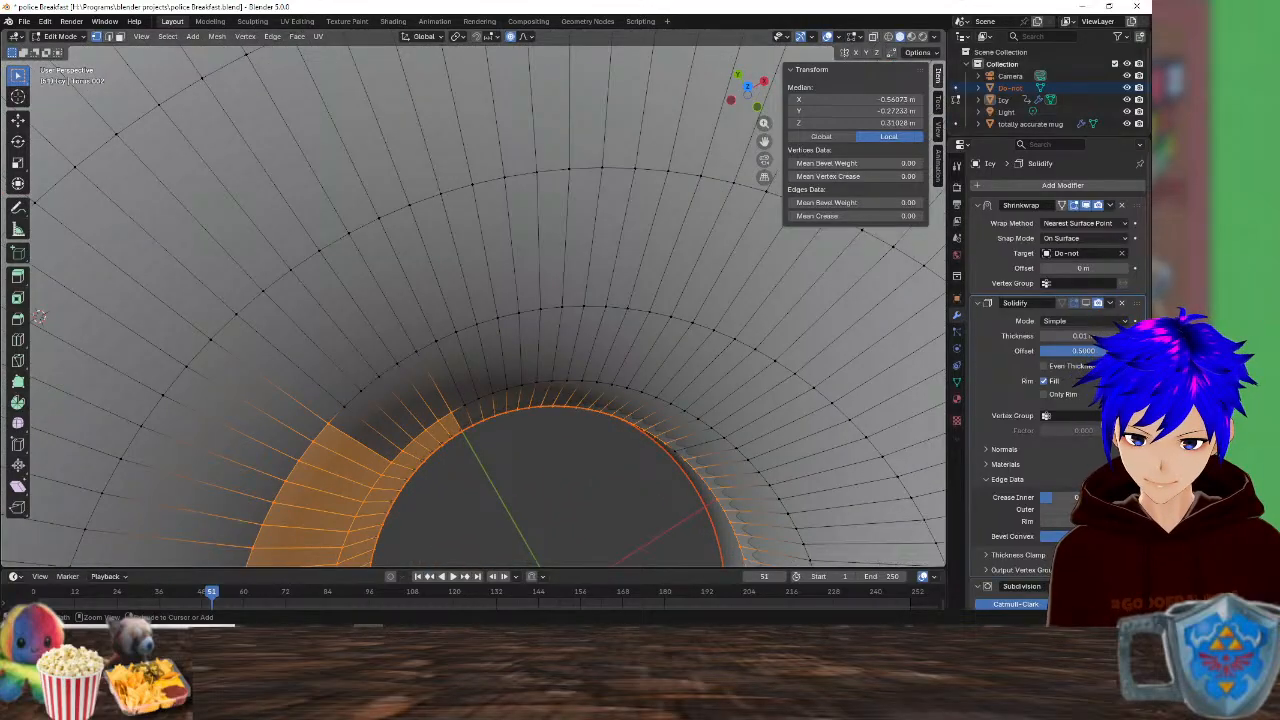
pyautogui.hotkey('ctrl', 'z')
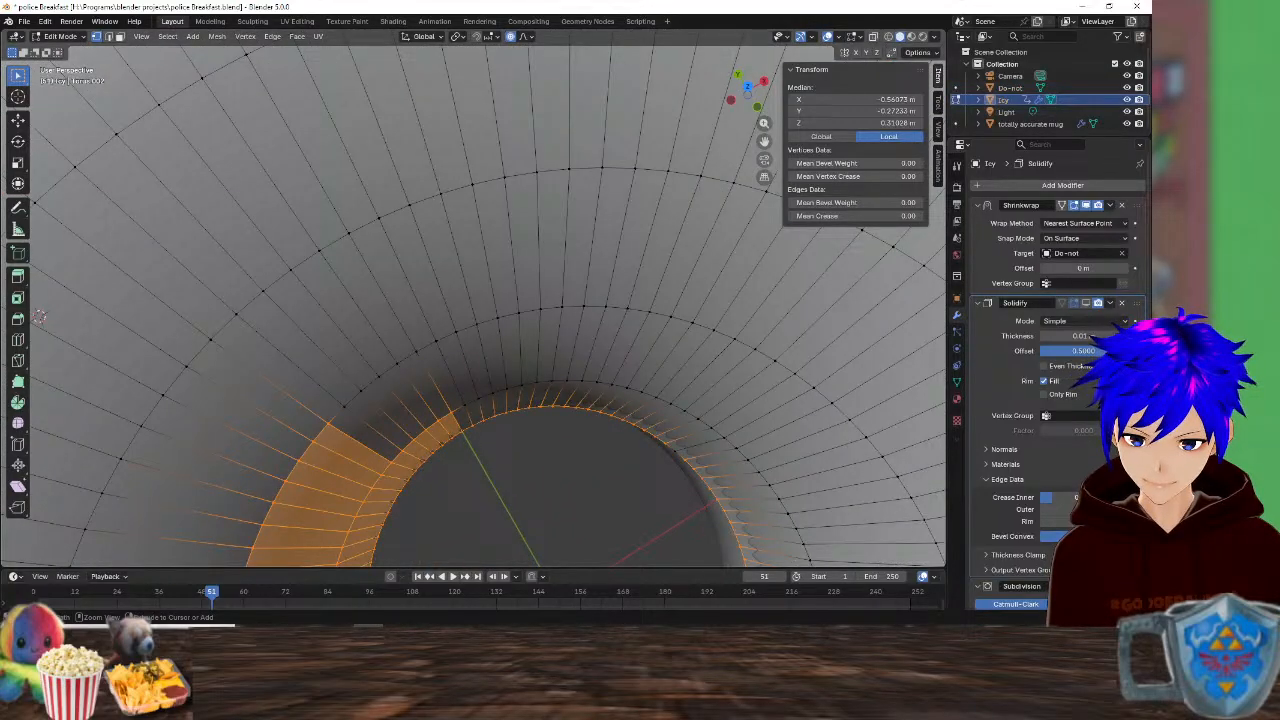
pyautogui.hotkey('ctrl', 'shift', 'z')
pyautogui.hotkey('ctrl', 'z')
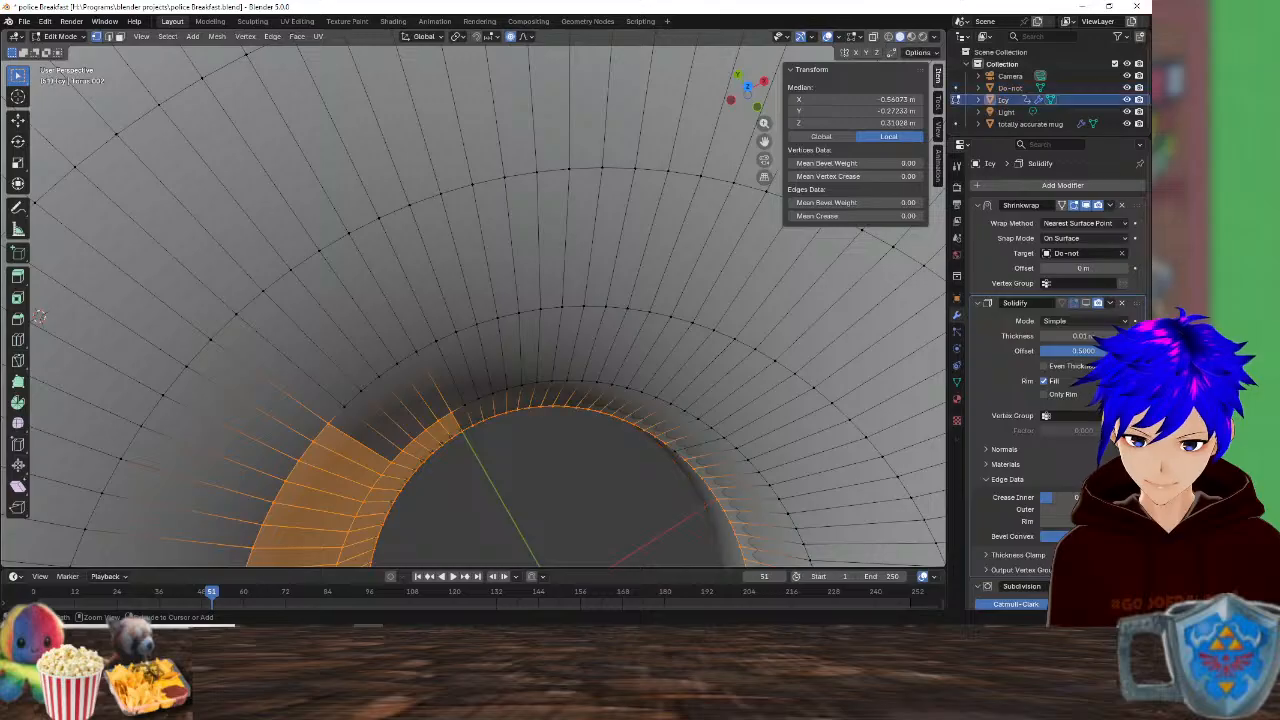
pyautogui.hotkey('ctrl', 'shift', 'z')
pyautogui.hotkey('ctrl', 'z')
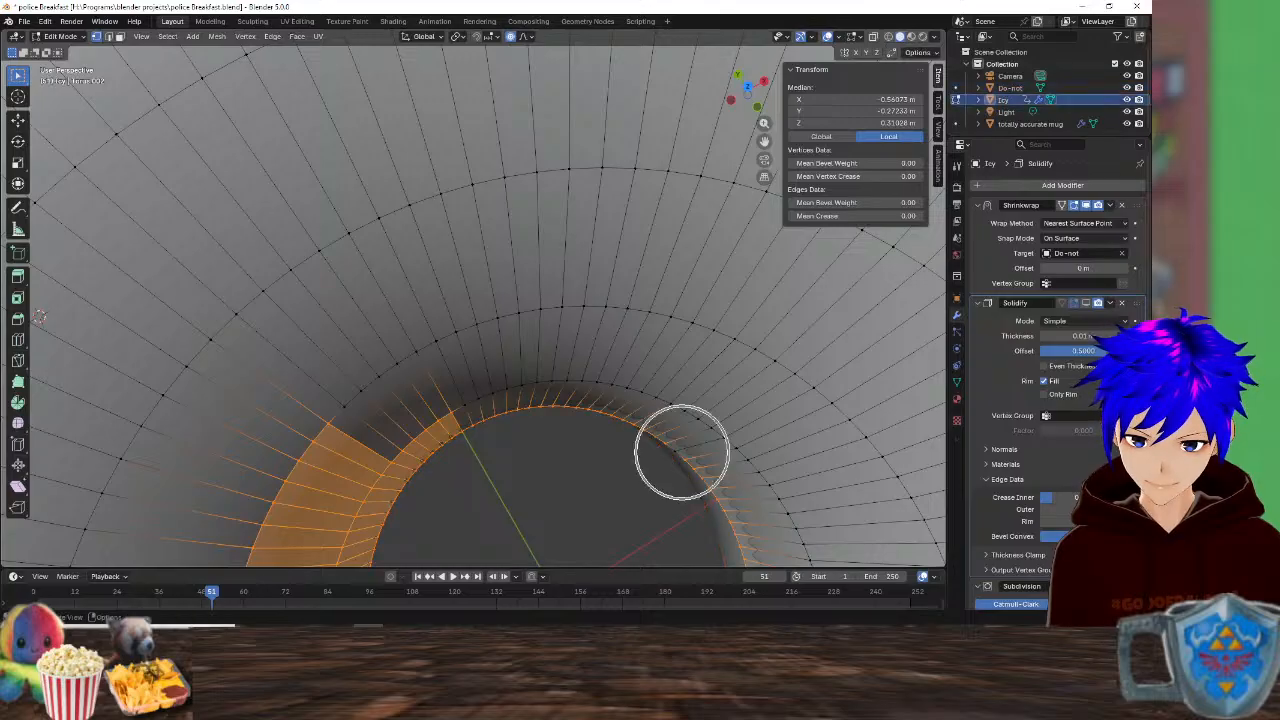
pyautogui.moveTo(680, 452); pyautogui.dragTo(805, 450, button='middle')
pyautogui.scroll(3, 680, 420)
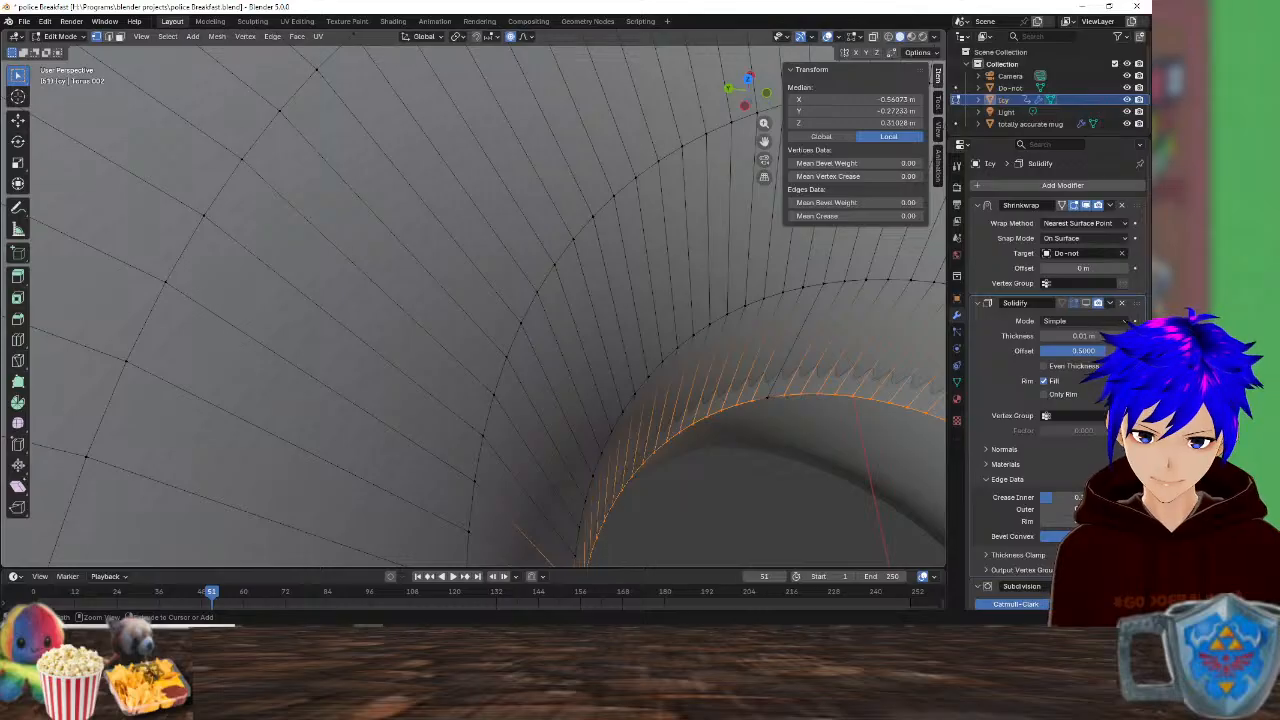
pyautogui.hotkey('ctrl', 'shift', 'z')
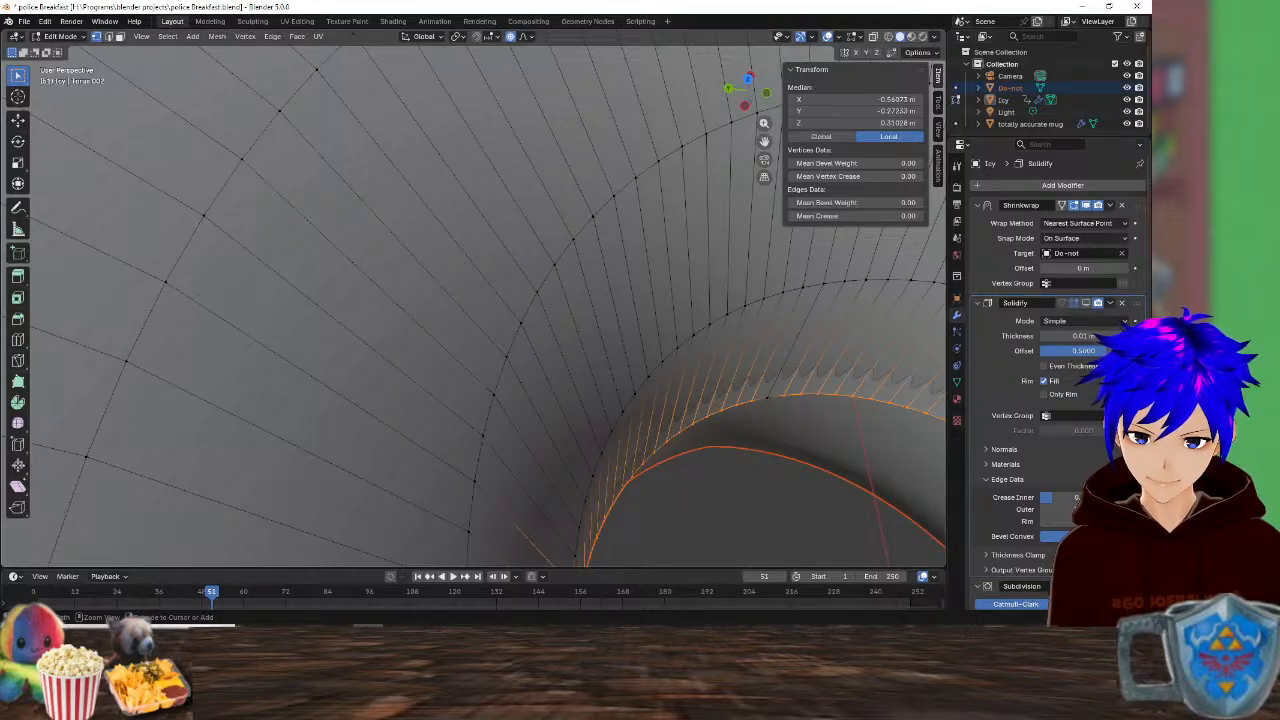
pyautogui.hotkey('ctrl', 'z')
pyautogui.click(767, 397)
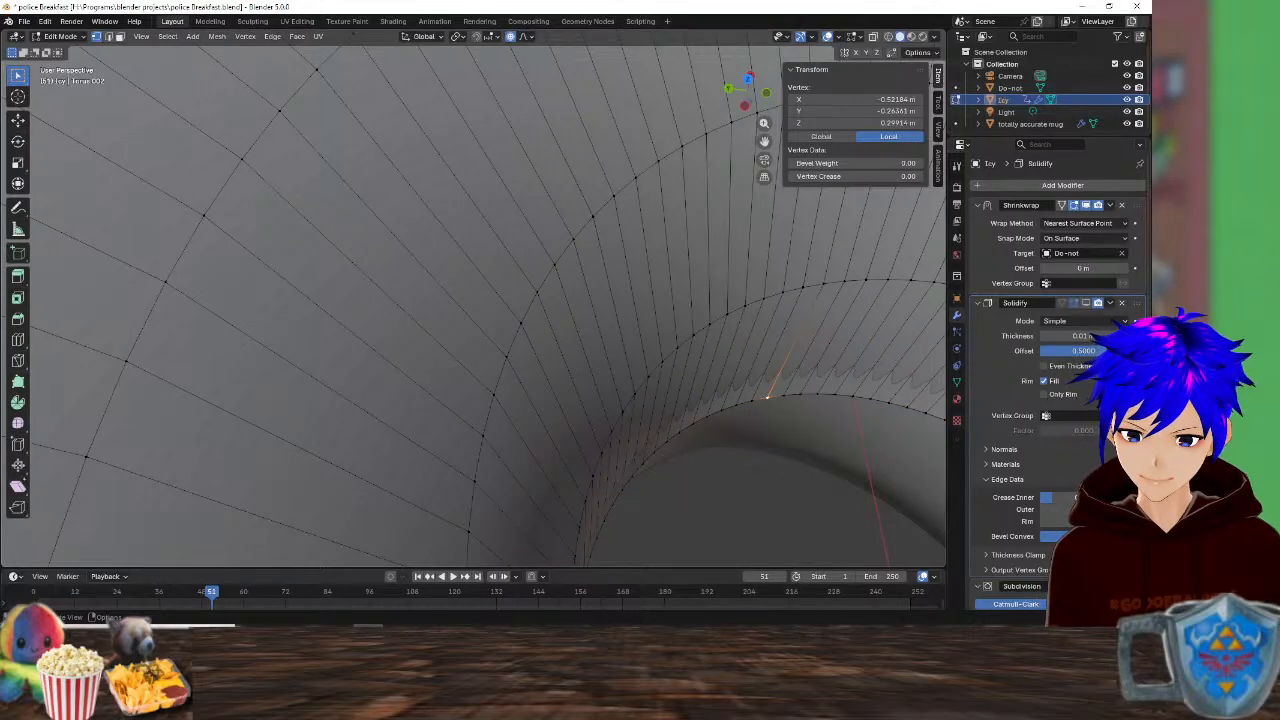
pyautogui.hotkey('ctrl', 'z')
pyautogui.scroll(-6, 473, 305)
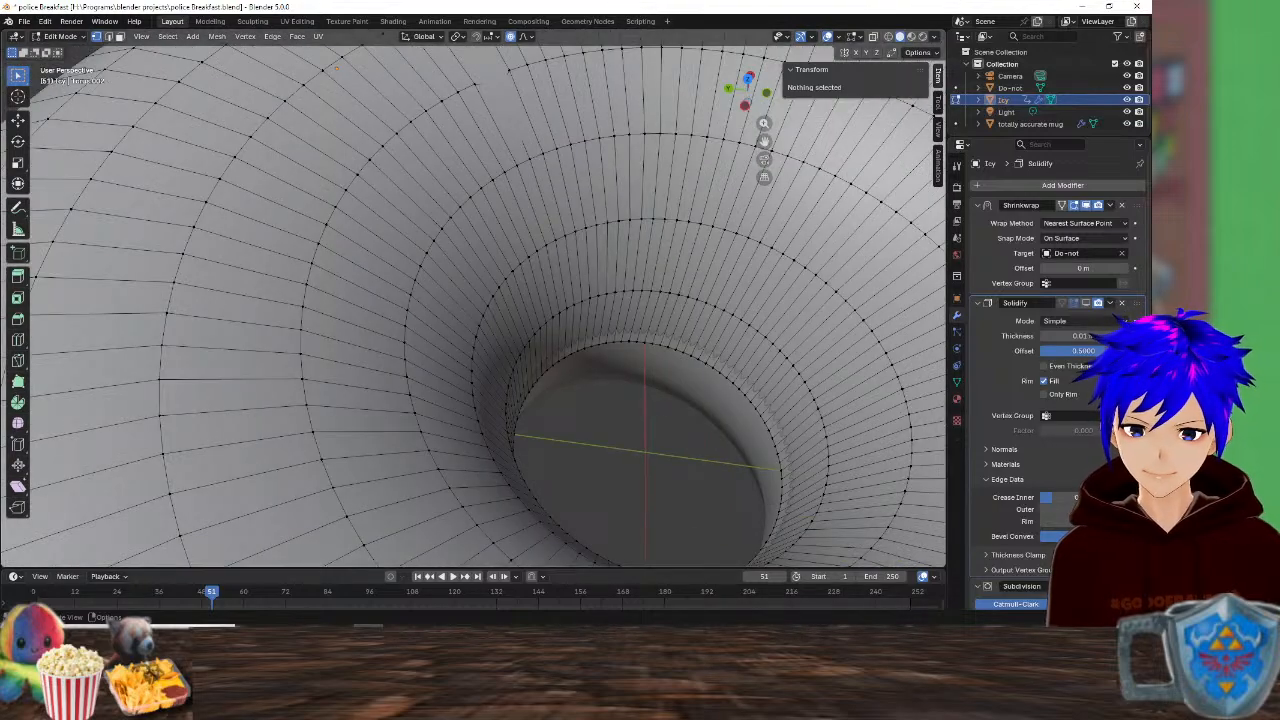
# - Pull a vertex on the icing's inner rim down about 0.0068 m along Z with smooth proportional editing, size about 0.022 m
pyautogui.moveTo(473, 305); pyautogui.dragTo(342, 307, button='middle')
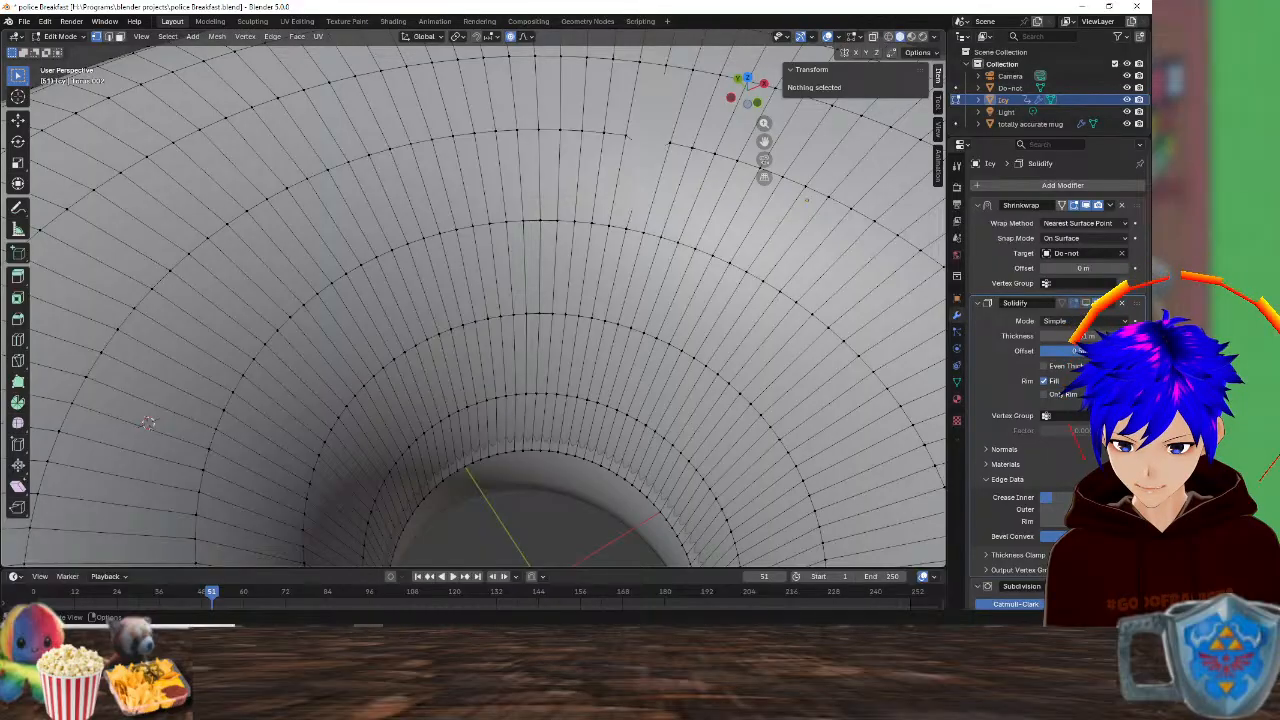
pyautogui.click(531, 450)
pyautogui.press('g')
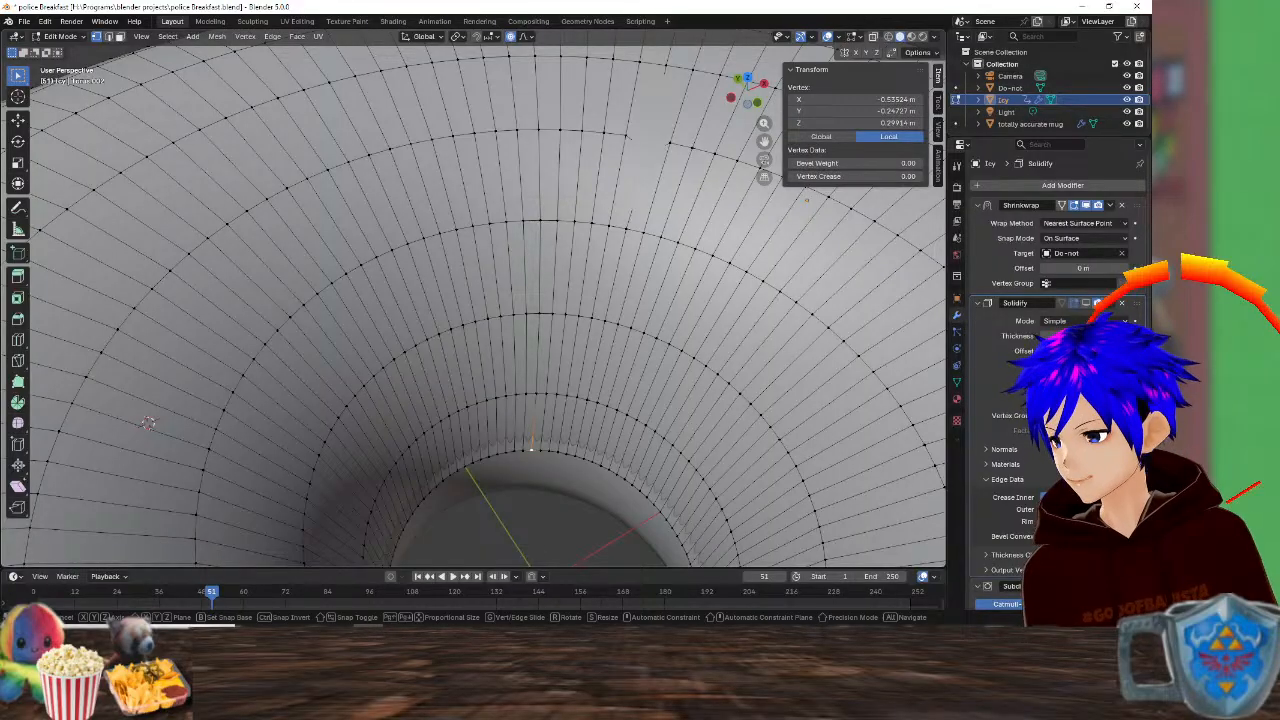
pyautogui.press('z')
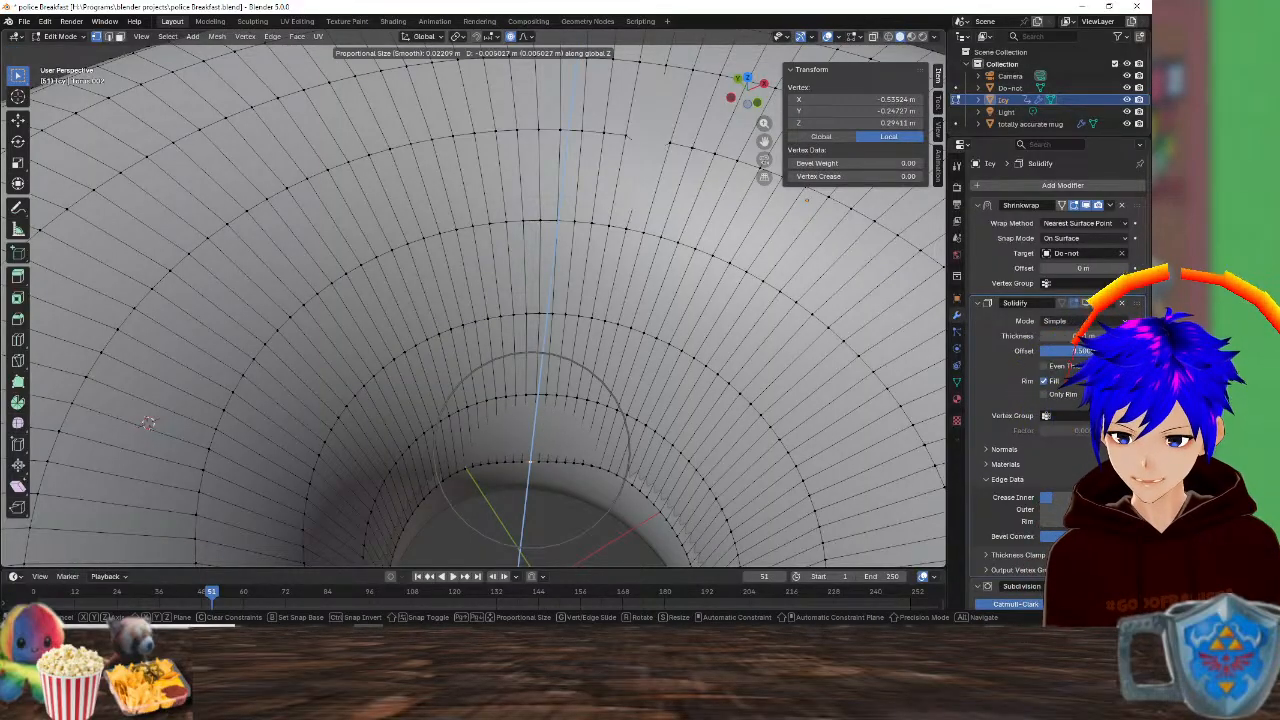
pyautogui.click(148, 422)
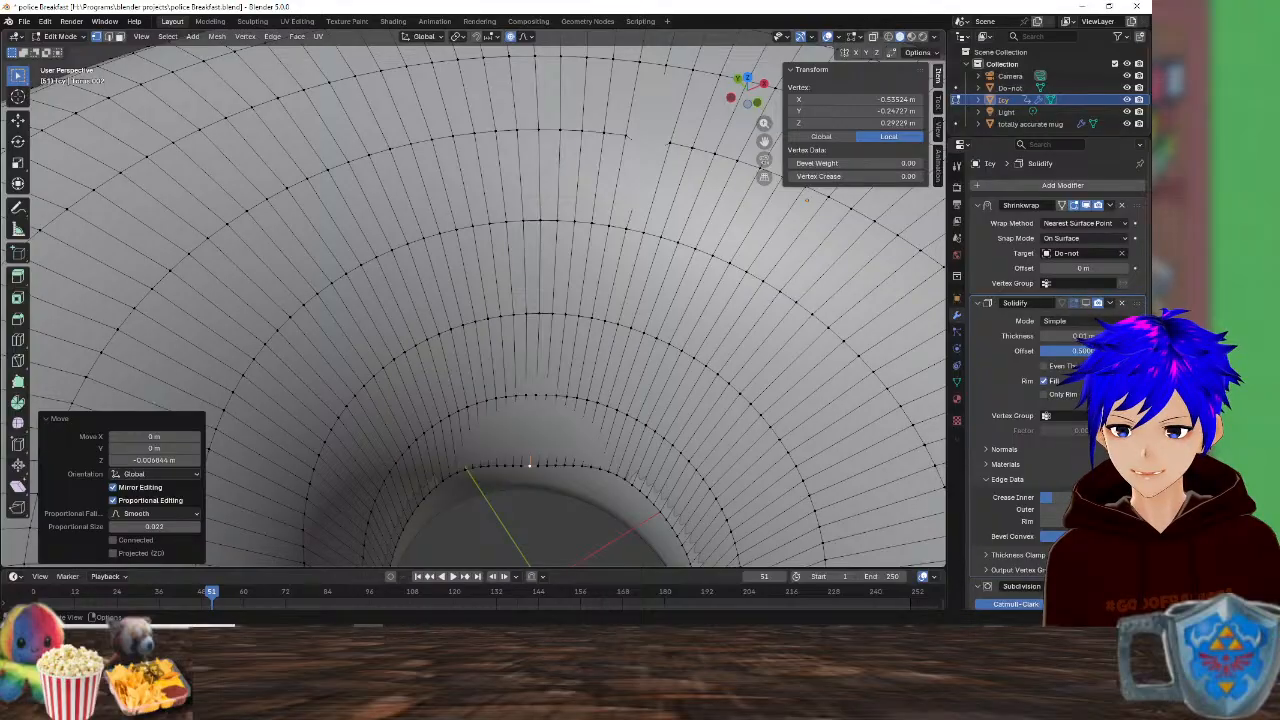
# - Raise an inner-rim vertex on the hole's negative X side about 0.0118 m along global Z with smooth proportional editing
pyautogui.moveTo(530, 463); pyautogui.dragTo(601, 56, button='middle')
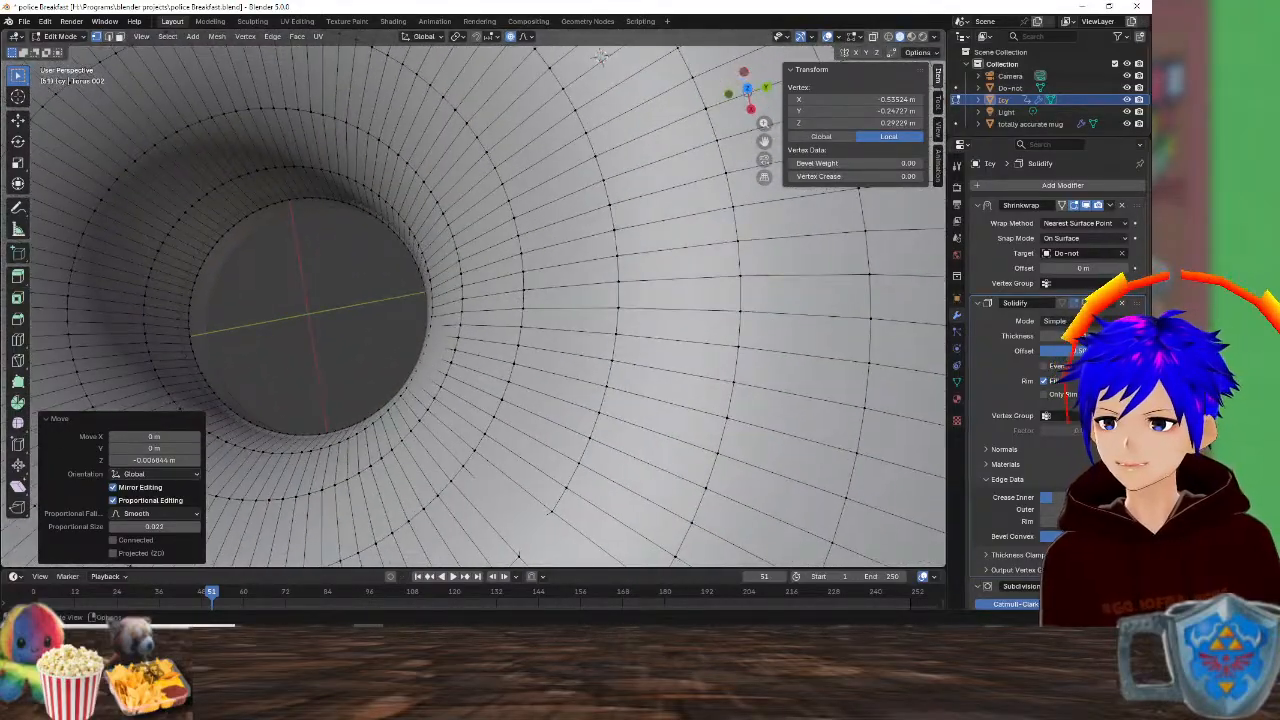
pyautogui.click(316, 193)
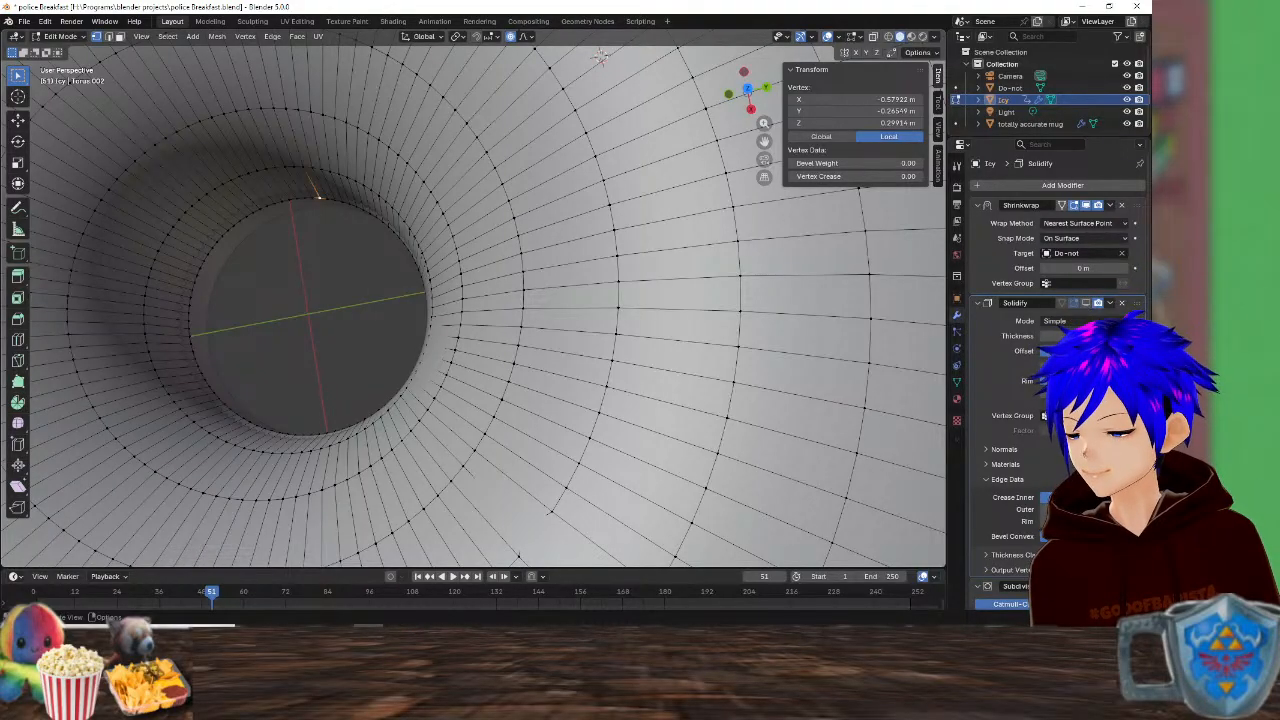
pyautogui.press('g')
pyautogui.press('z')
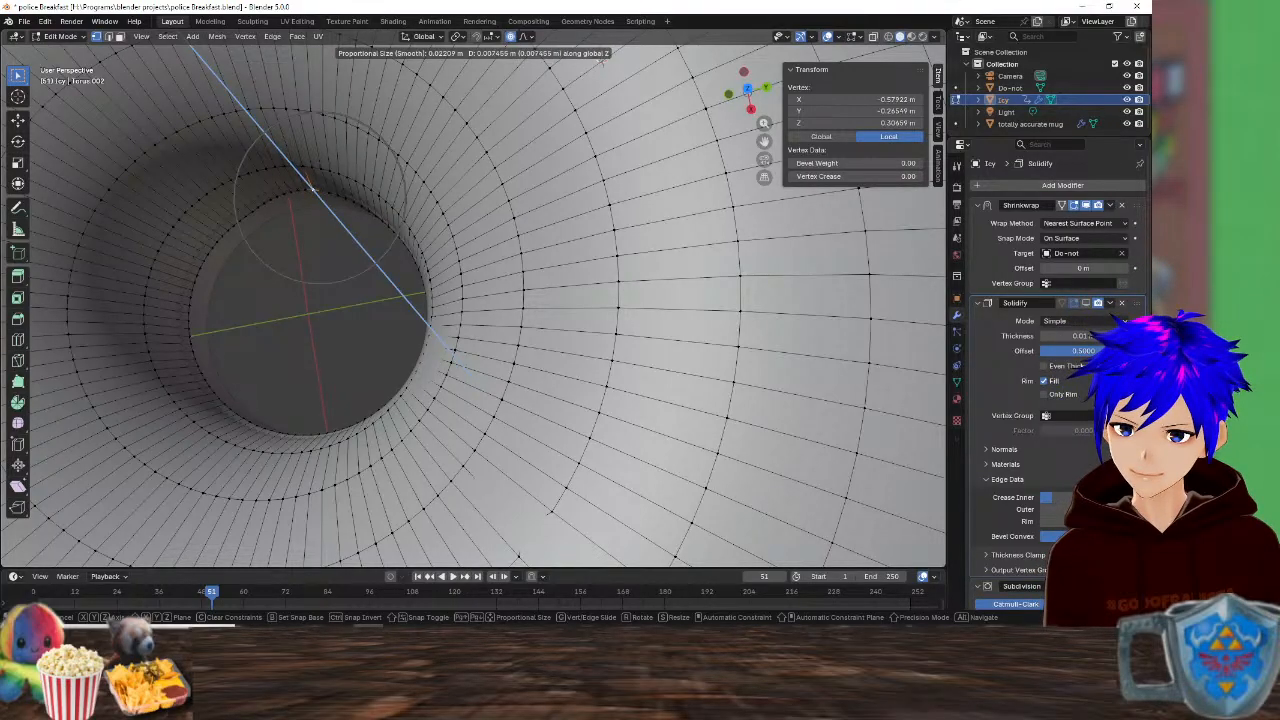
pyautogui.click(308, 183)
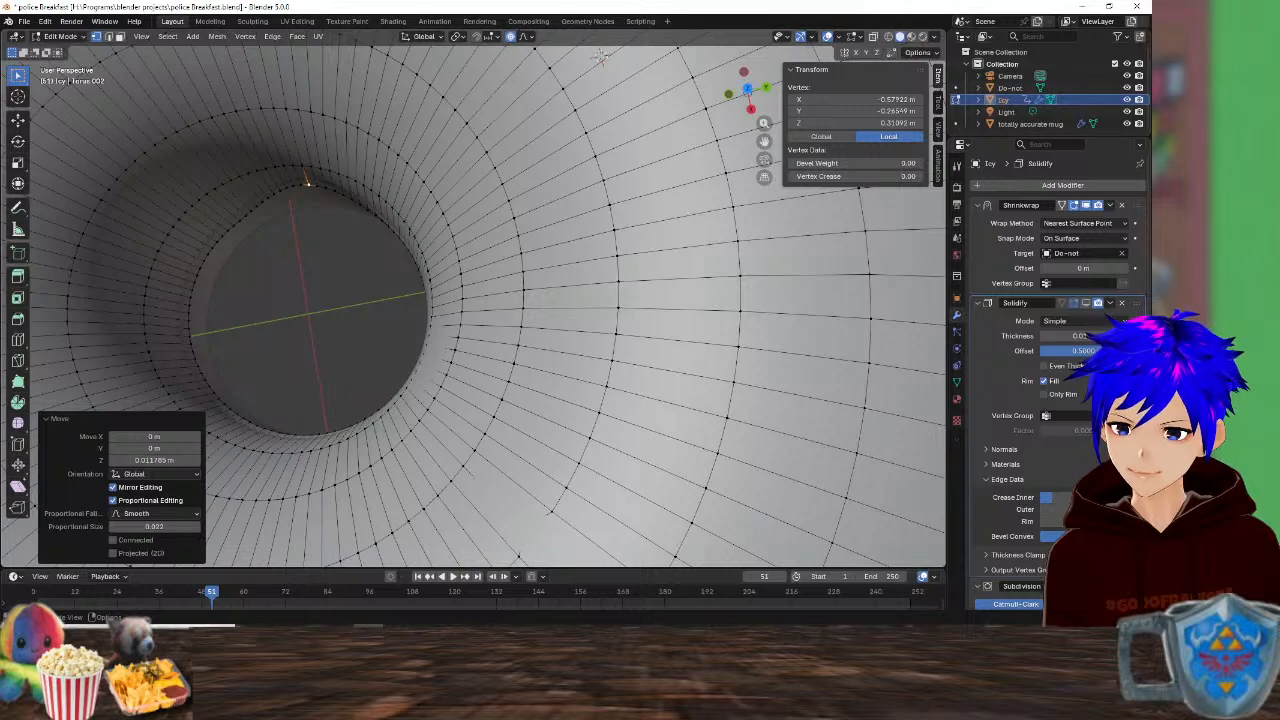
# - Lower an inner-rim vertex next to the raised spot about 0.0062 m along global Z with smooth proportional editing
pyautogui.moveTo(308, 183); pyautogui.dragTo(797, 540, button='middle')
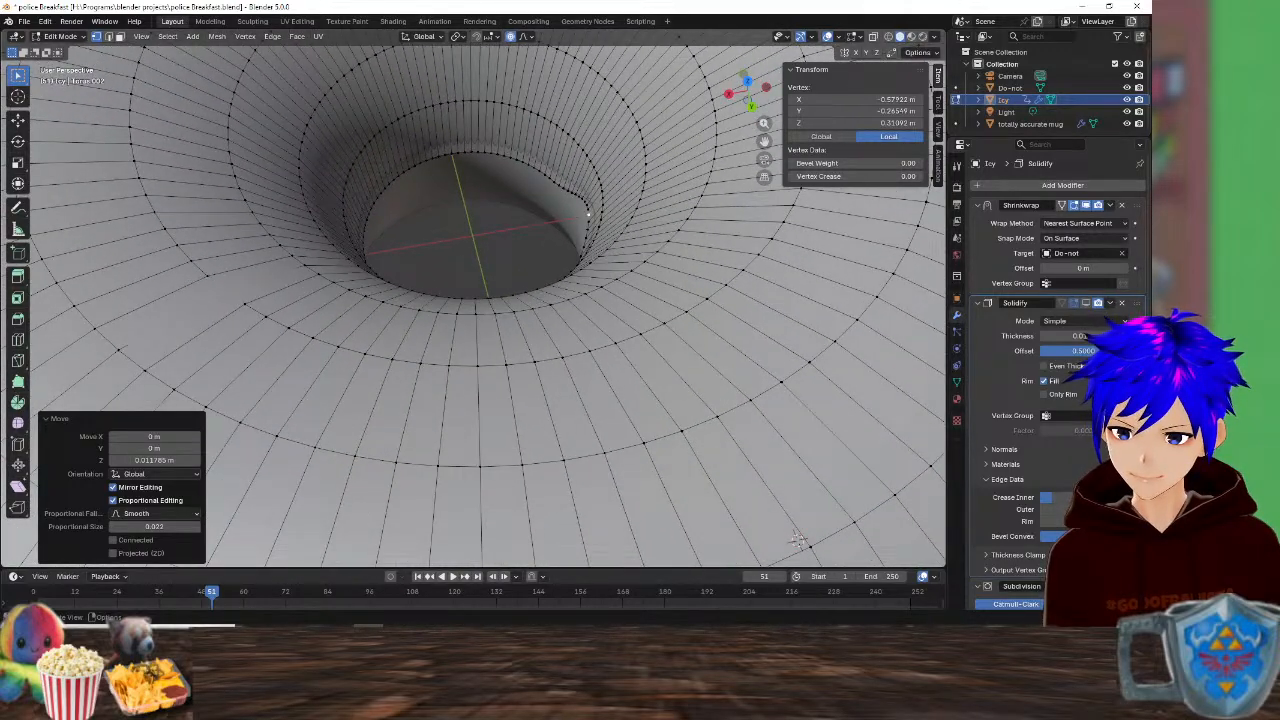
pyautogui.click(516, 158)
pyautogui.press('g')
pyautogui.press('z')
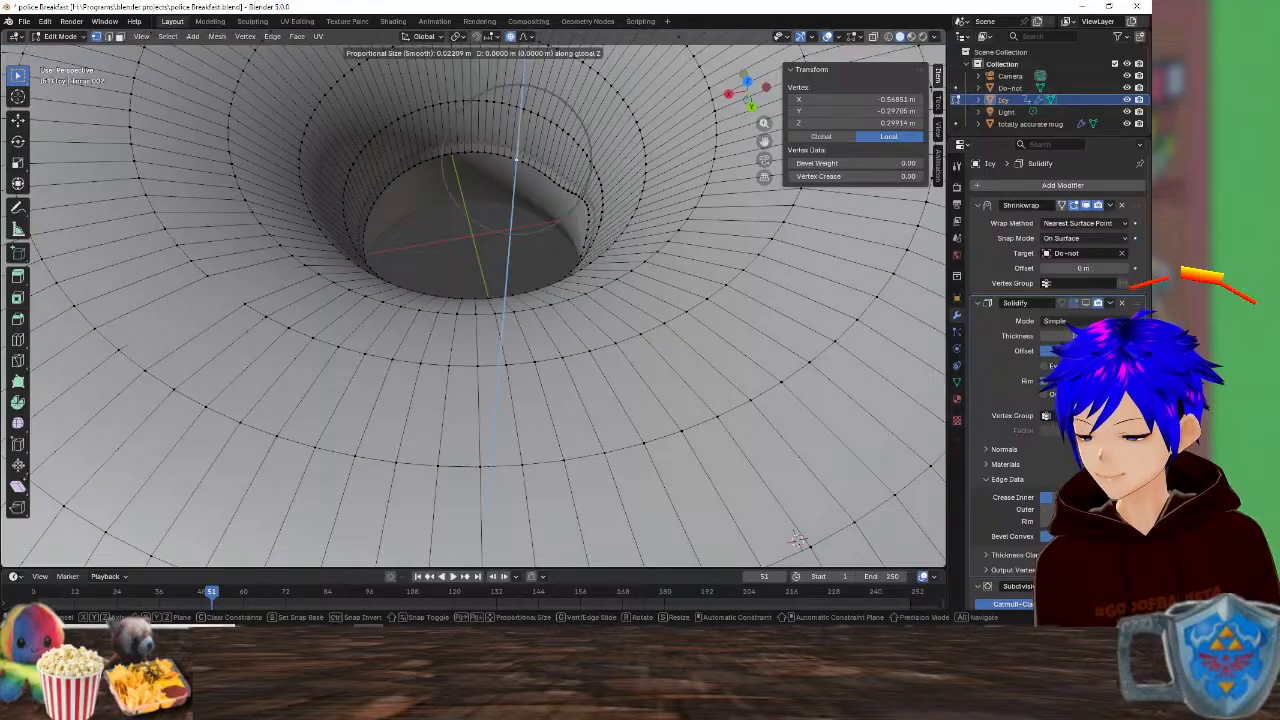
pyautogui.click(797, 540)
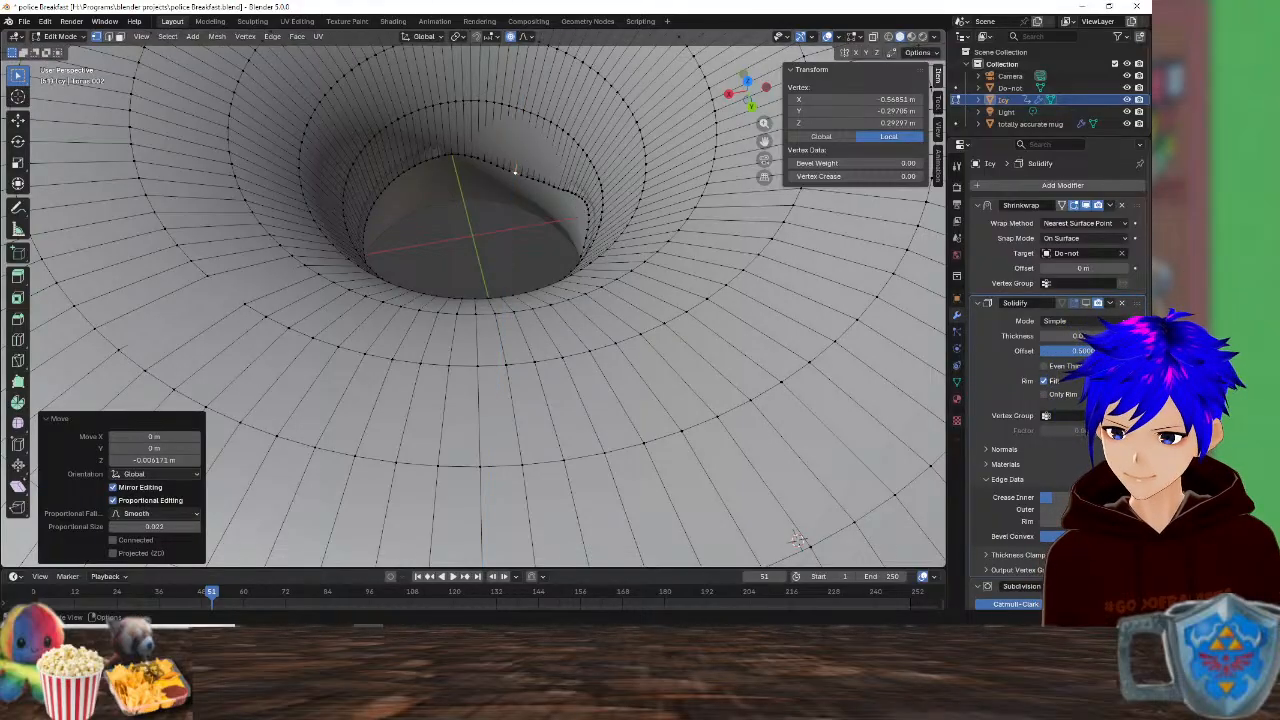
pyautogui.moveTo(797, 540); pyautogui.dragTo(720, 500, button='middle')
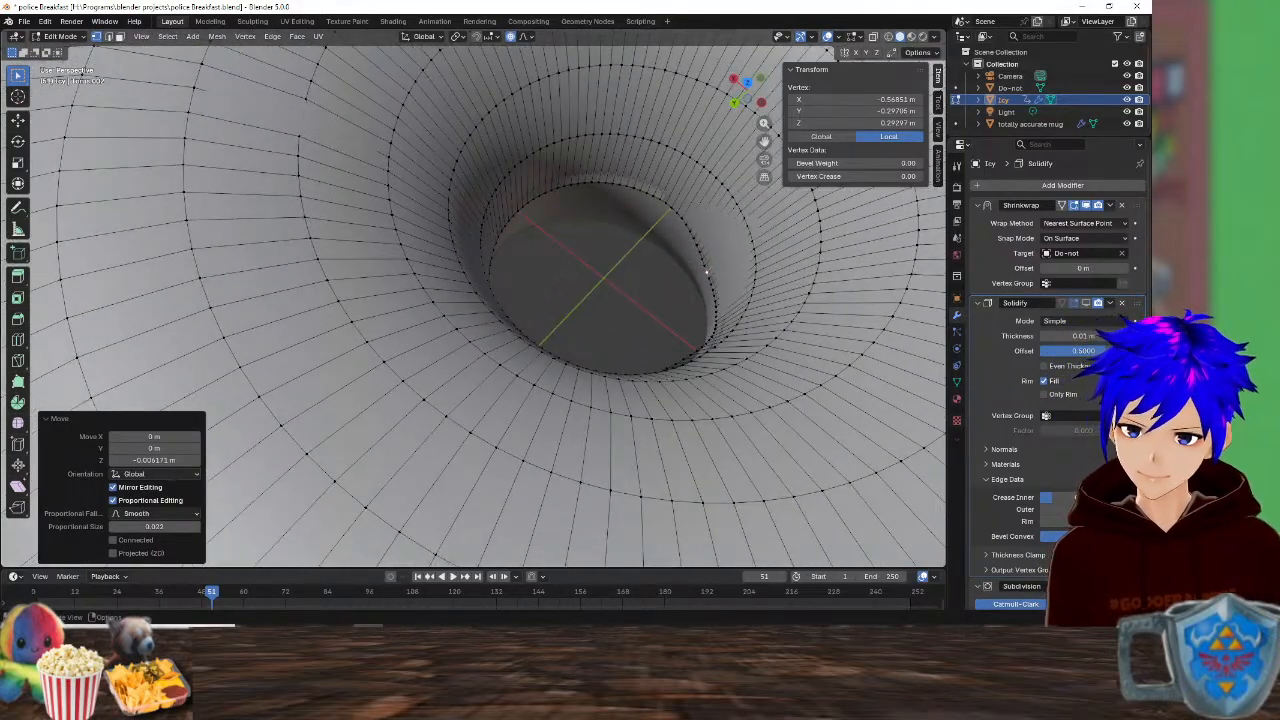
pyautogui.click(620, 183)
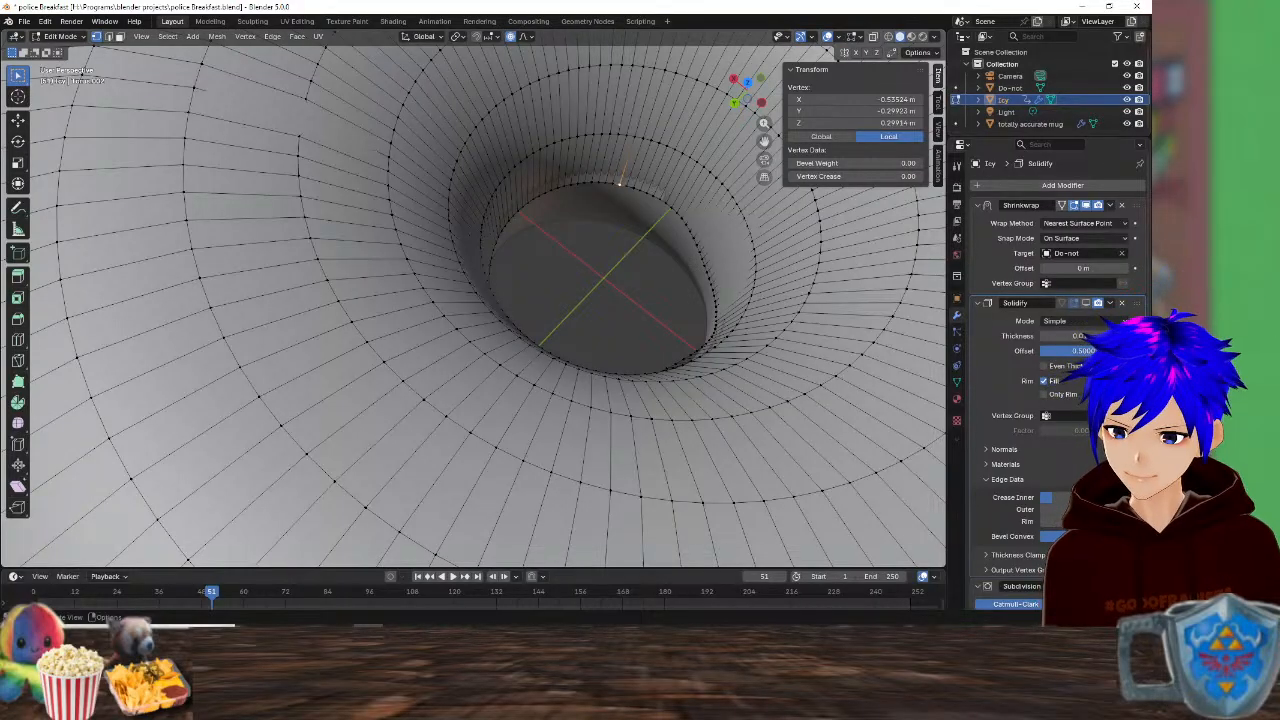
pyautogui.hotkey('ctrl', 'x')
pyautogui.press('z')
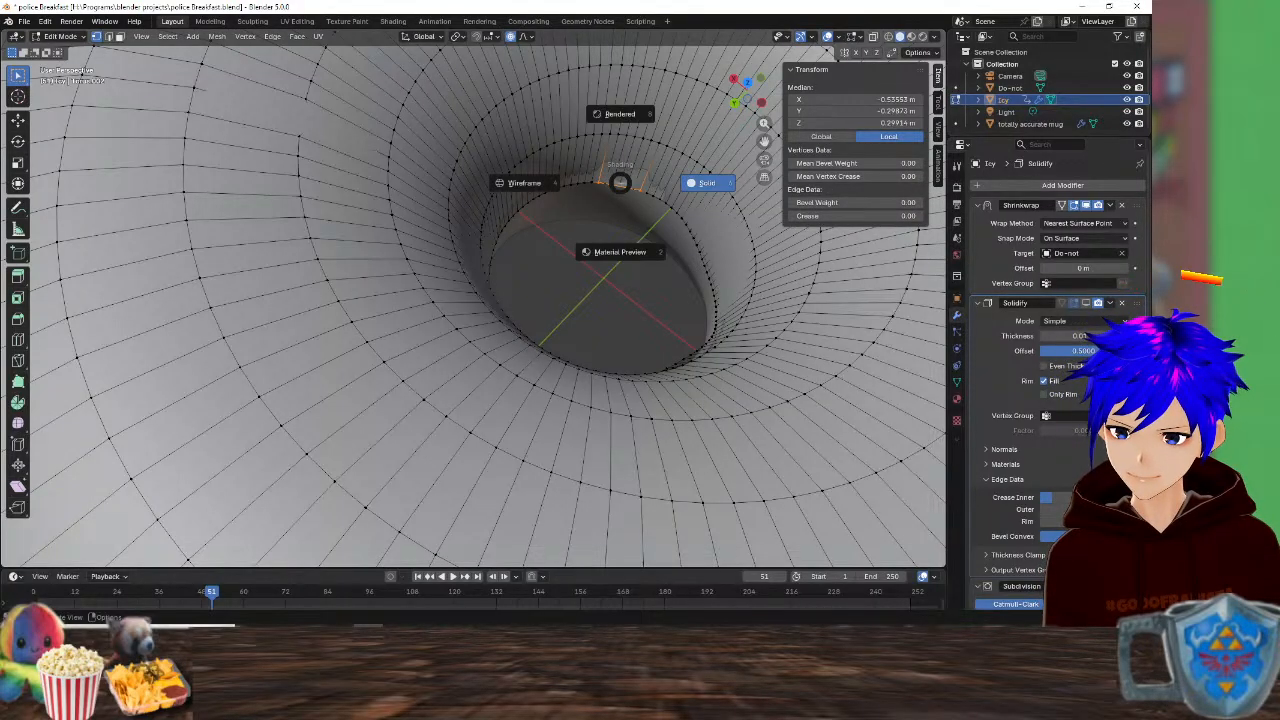
pyautogui.press('Escape')
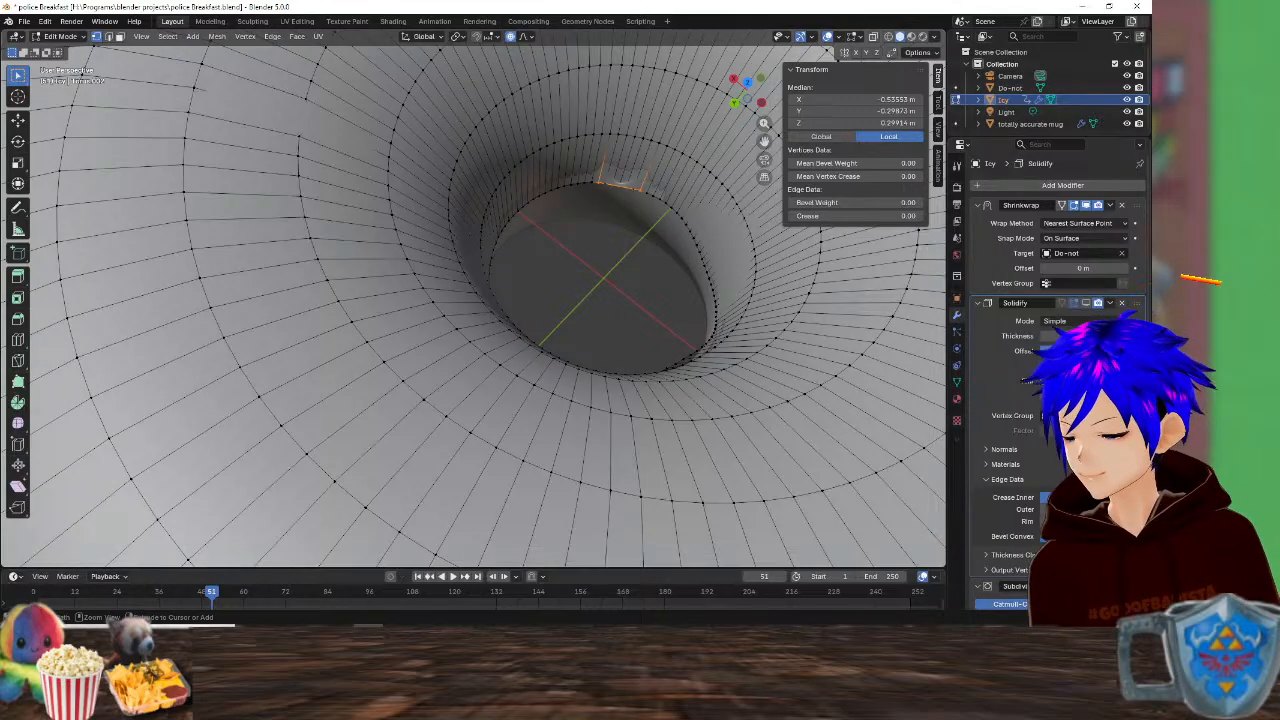
pyautogui.hotkey('ctrl', 'z')
pyautogui.hotkey('ctrl', 'z')
pyautogui.hotkey('ctrl', 'z')
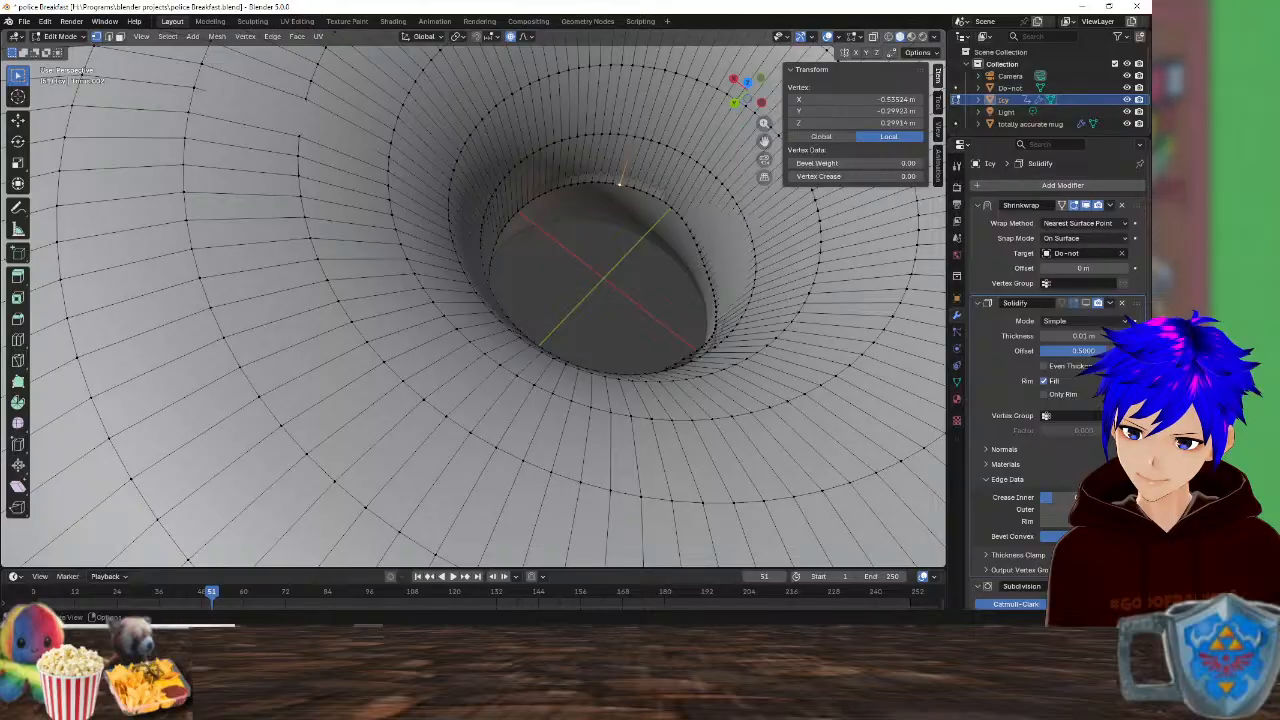
# - Raise a vertex on the icing's inner rim about 0.0006 m along global Z with smooth proportional editing, size about 0.022 m
pyautogui.click(640, 189)
pyautogui.click(620, 183)
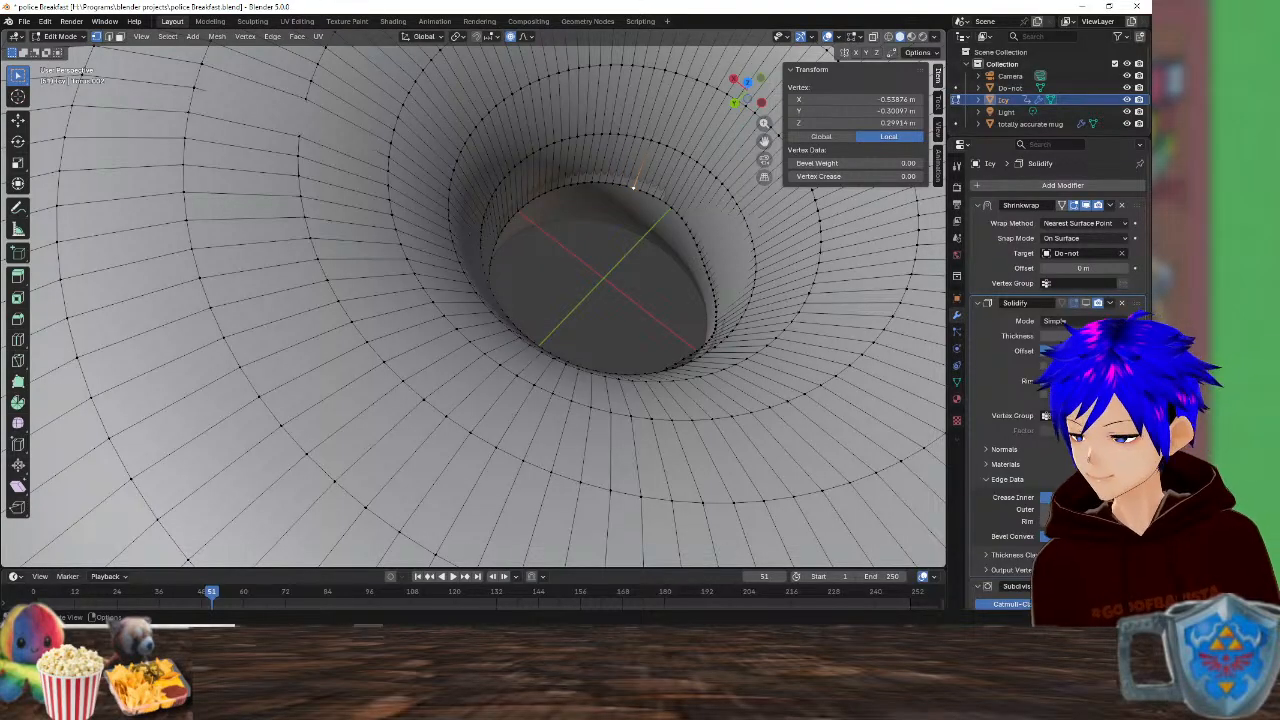
pyautogui.press('g')
pyautogui.press('z')
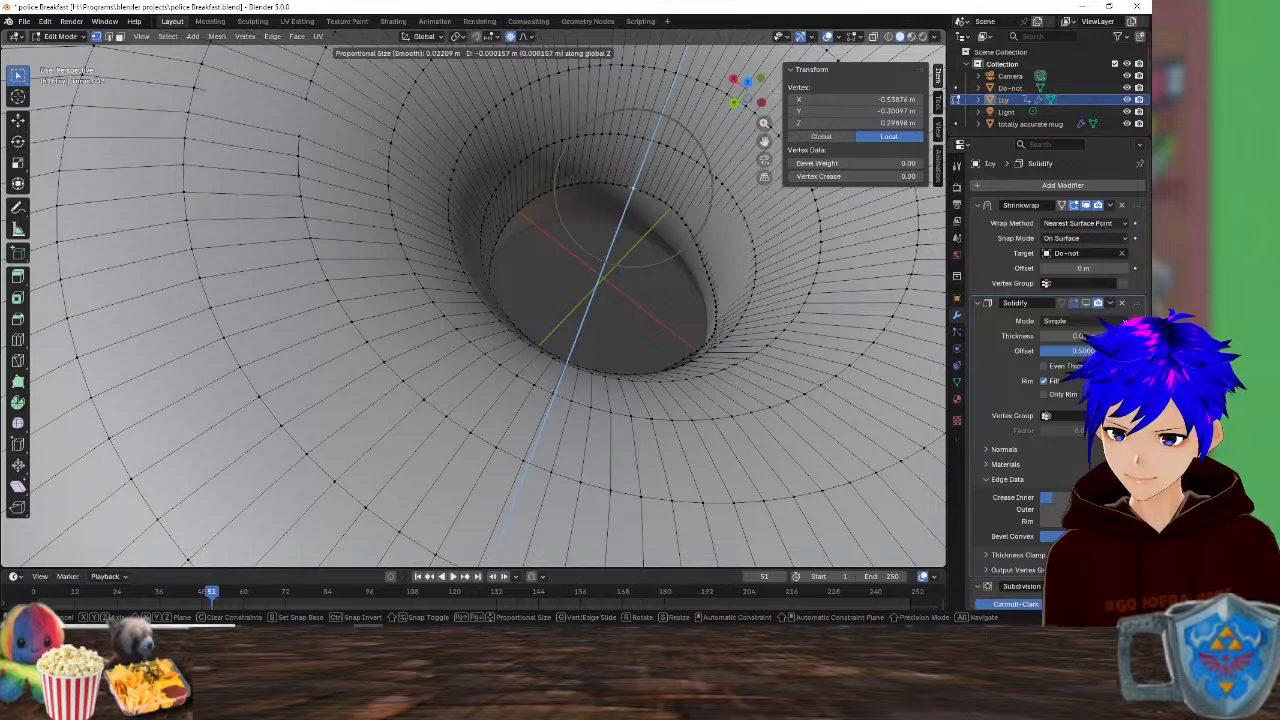
pyautogui.click(634, 186)
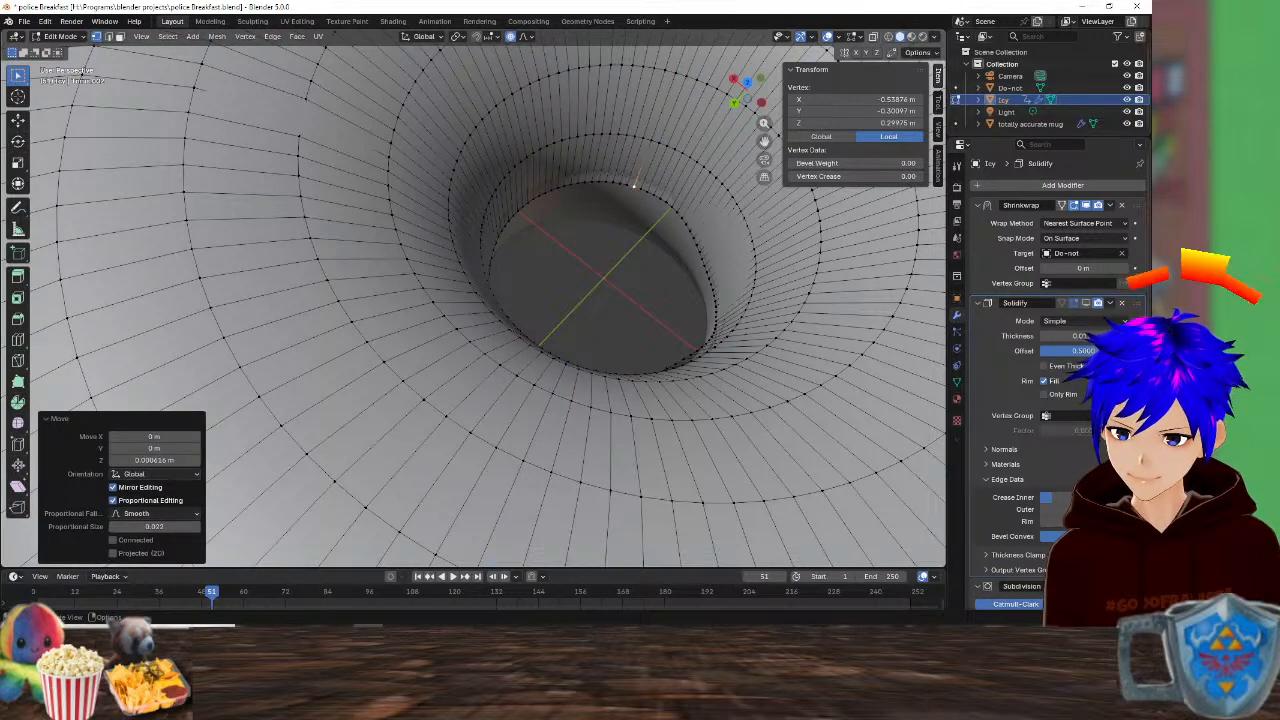
# - Lower a neighbouring inner-rim vertex about 0.0075 m along global Z with smooth proportional editing, size about 0.022 m
pyautogui.moveTo(634, 186); pyautogui.dragTo(750, 372, button='middle')
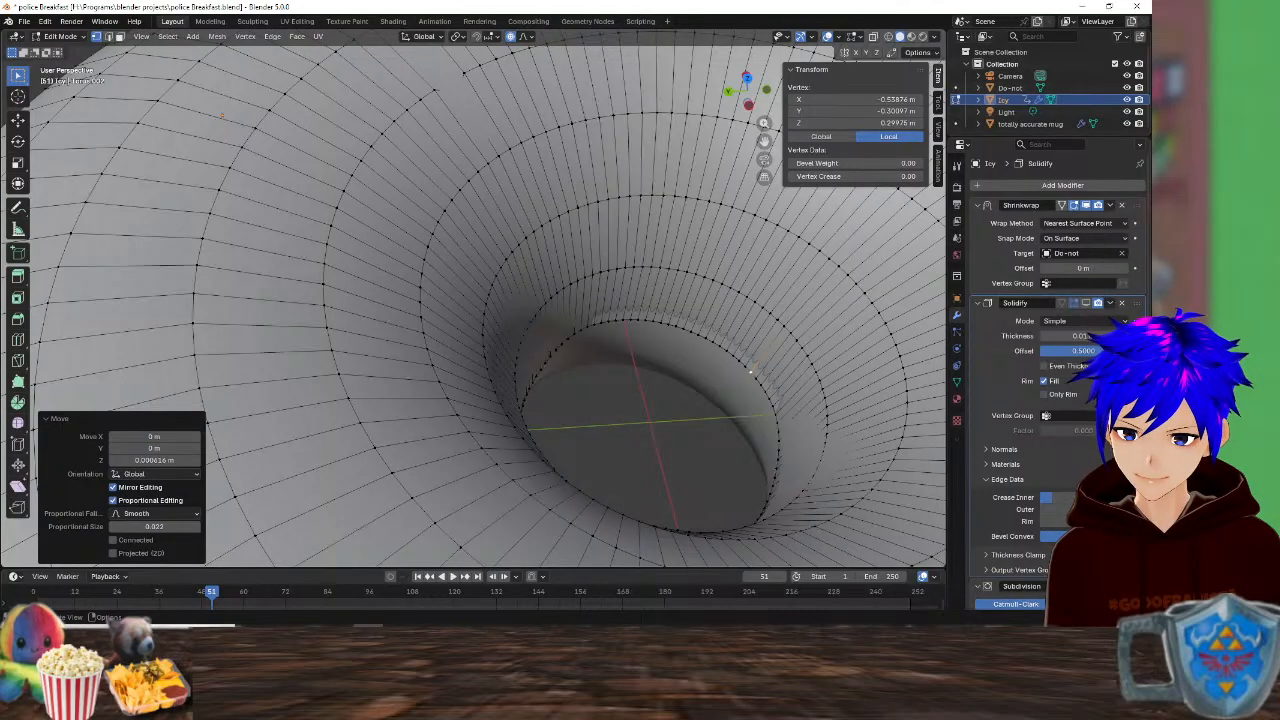
pyautogui.click(683, 327)
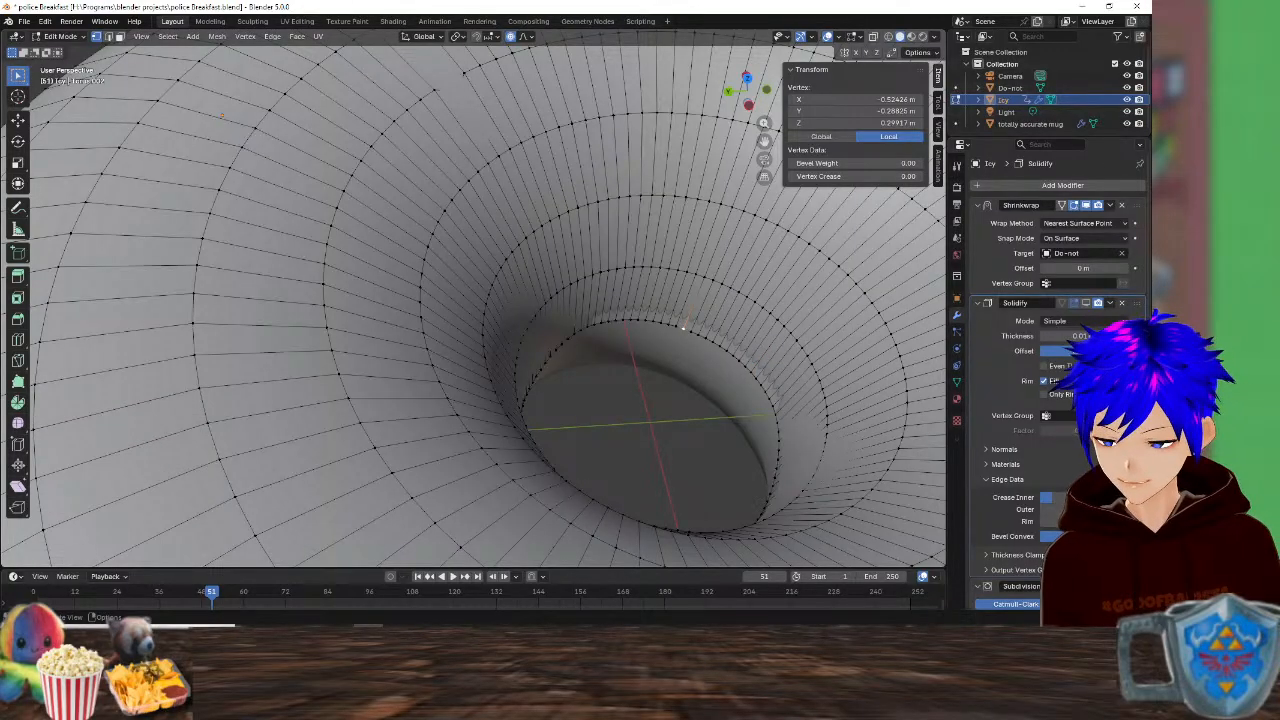
pyautogui.press('g')
pyautogui.press('z')
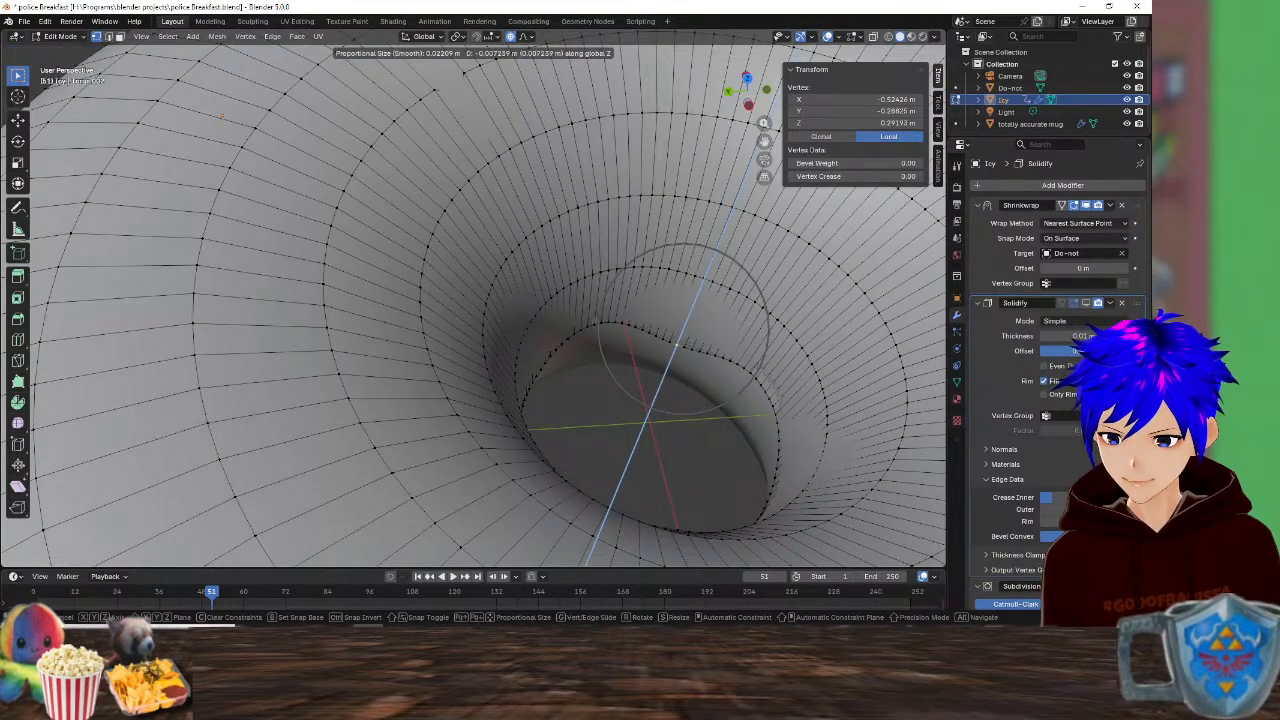
pyautogui.click(677, 344)
# - Turn on the Solidify modifier's viewport display and check the icing's inner rim and the whole donut
pyautogui.moveTo(677, 344); pyautogui.dragTo(497, 345, button='middle')
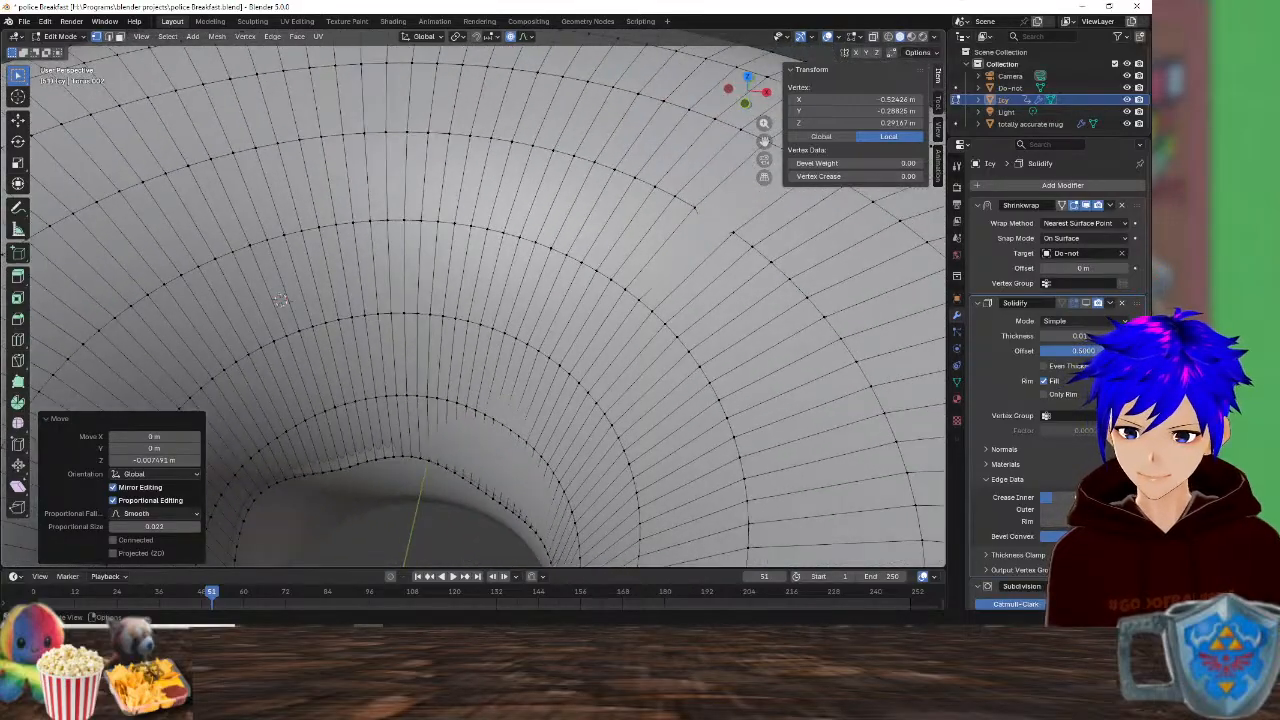
pyautogui.click(1086, 302)
pyautogui.moveTo(640, 290); pyautogui.dragTo(225, 445, button='middle')
pyautogui.scroll(-10, 380, 455)
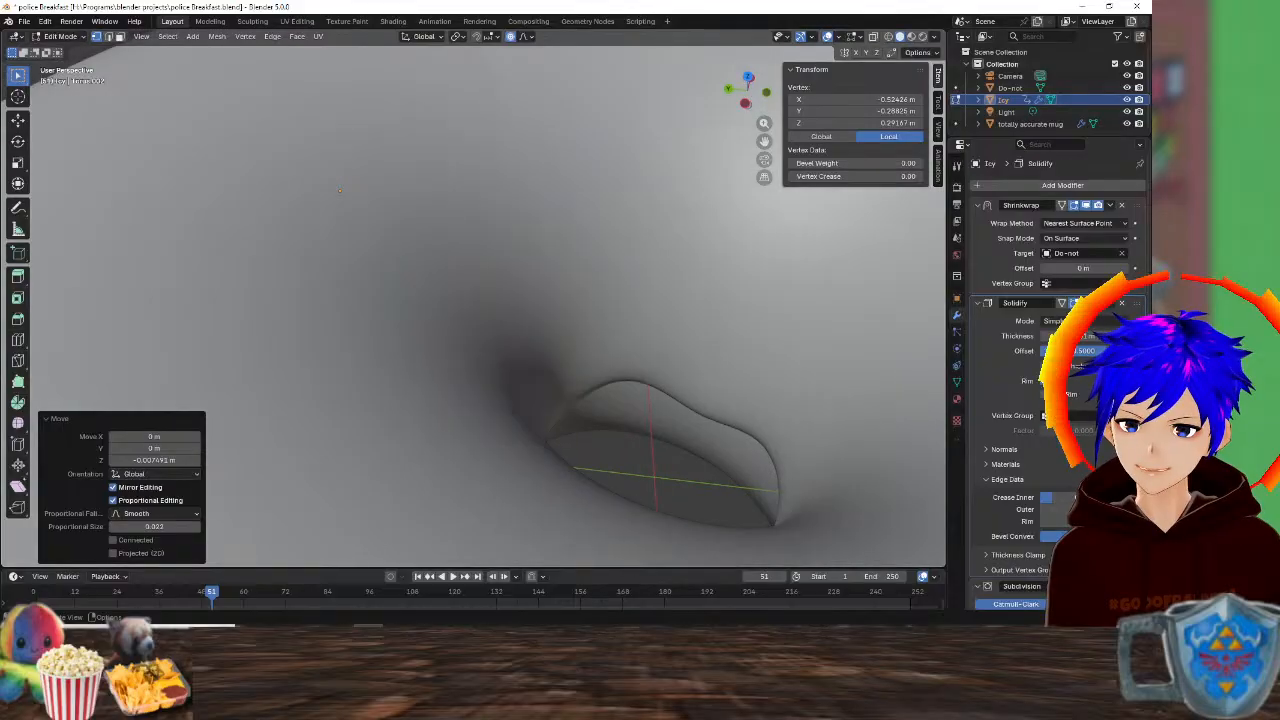
pyautogui.moveTo(380, 455); pyautogui.dragTo(450, 445, button='middle')
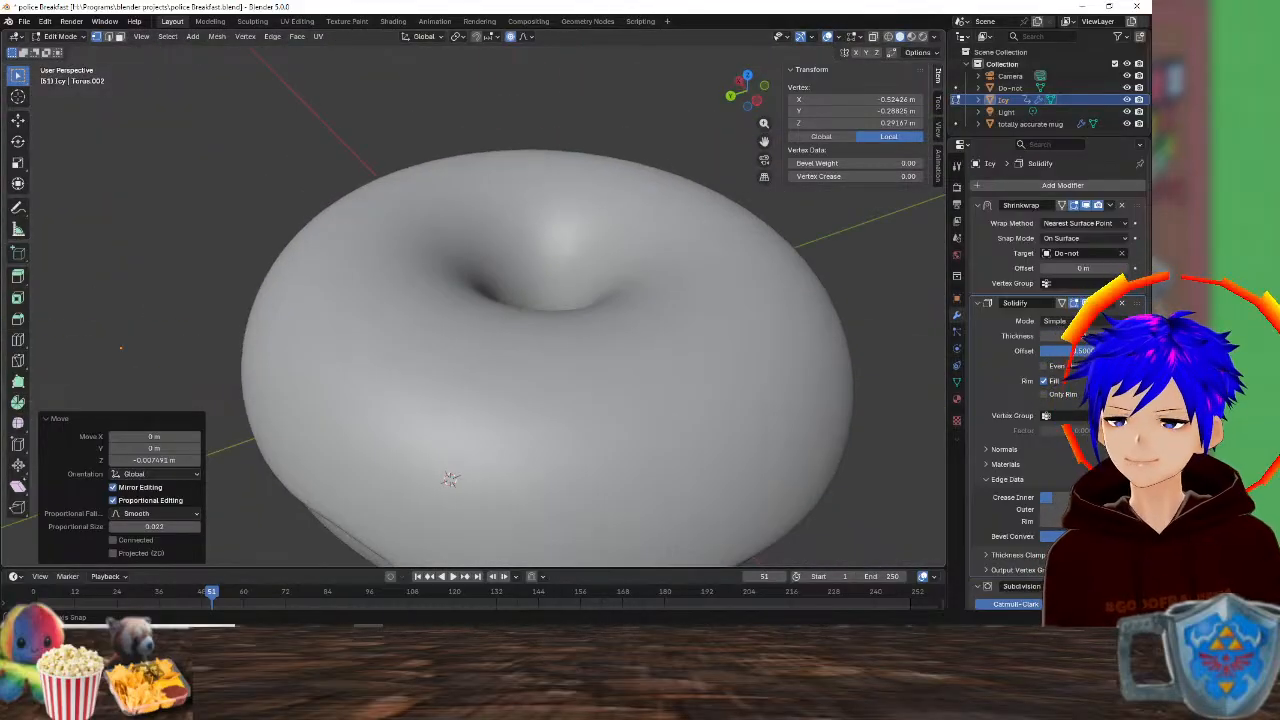
pyautogui.scroll(-3, 475, 330)
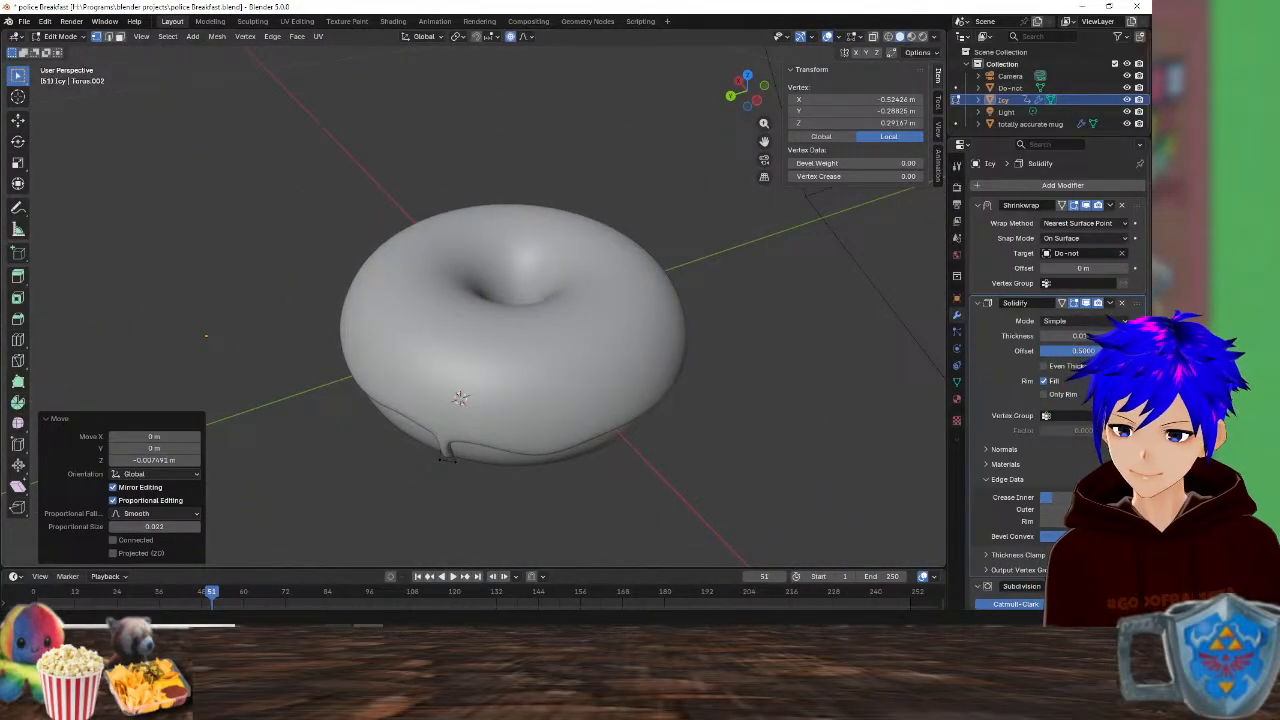
# - Switch to the donut tutorial video and play the next part of the icing lesson
pyautogui.moveTo(338, 632)
pyautogui.click(398, 586)
pyautogui.press('space')
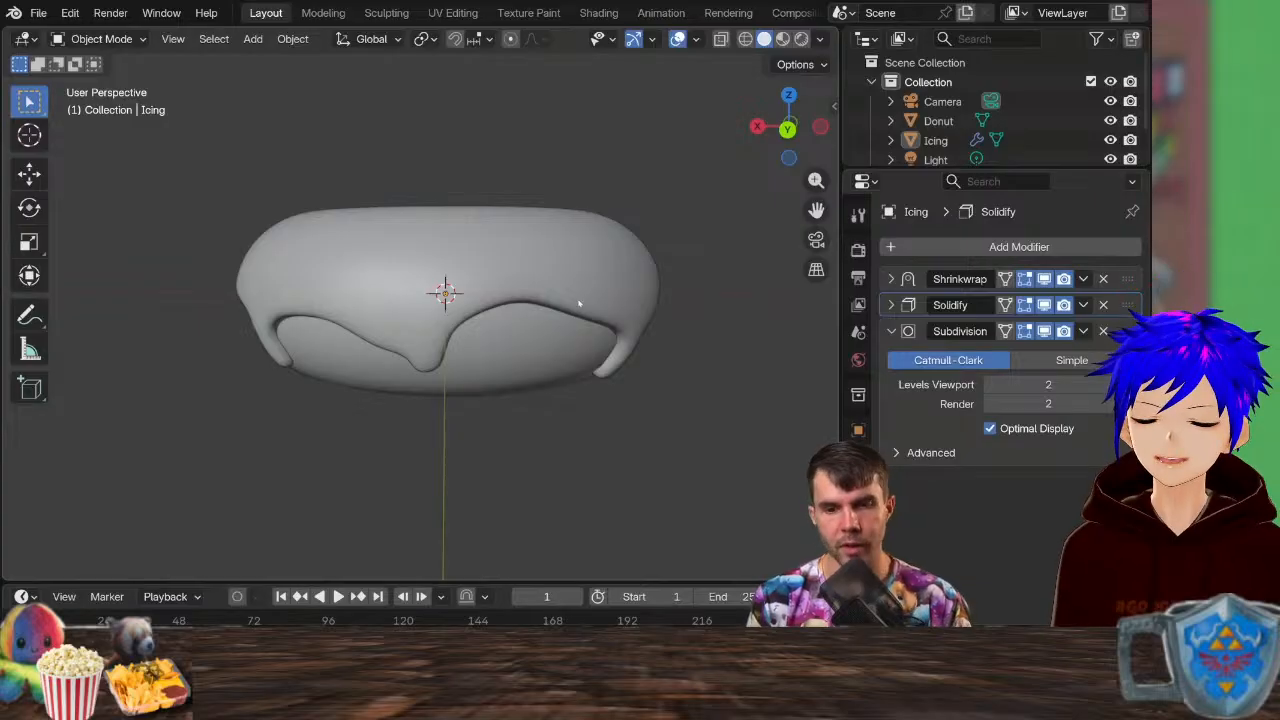
pyautogui.press('XF86AudioPlay')
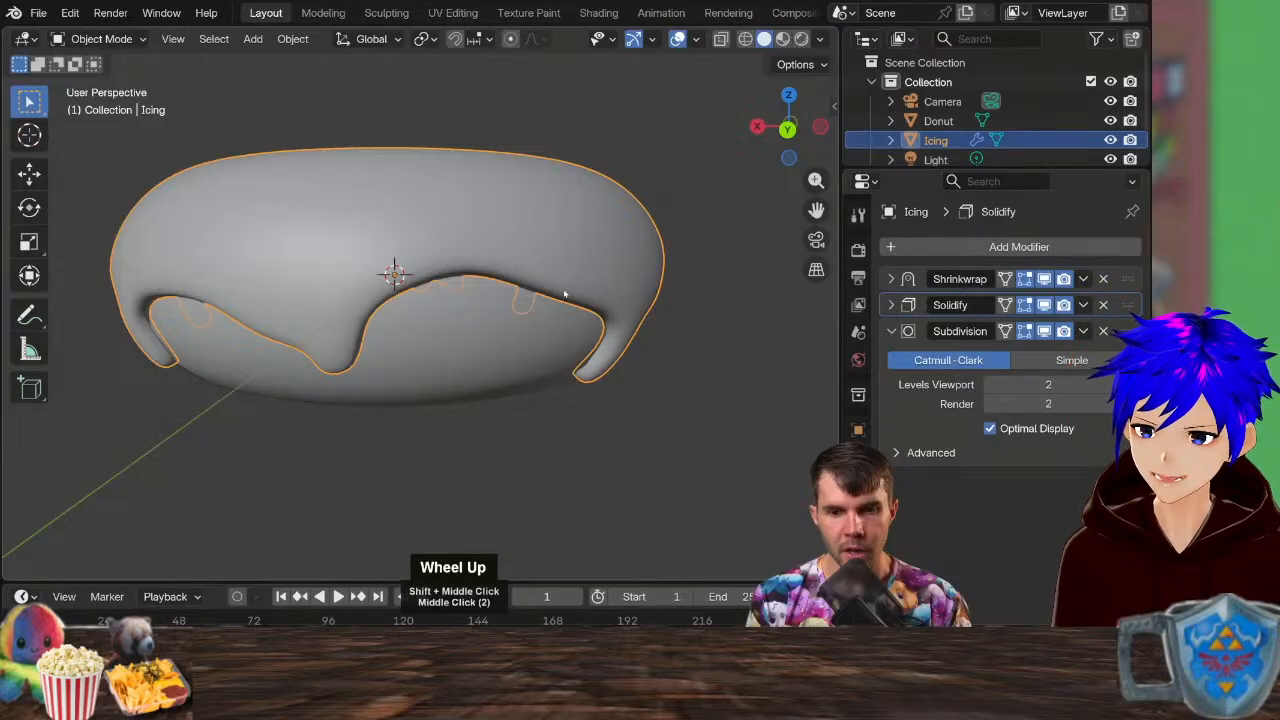
# - Toggle the Icing in and out of Edit Mode and expand its Solidify and Shrinkwrap modifier settings
pyautogui.moveTo(565, 294); pyautogui.dragTo(519, 319, button='middle')
pyautogui.press('Tab')
pyautogui.doubleClick(642, 322)
pyautogui.press('Tab')
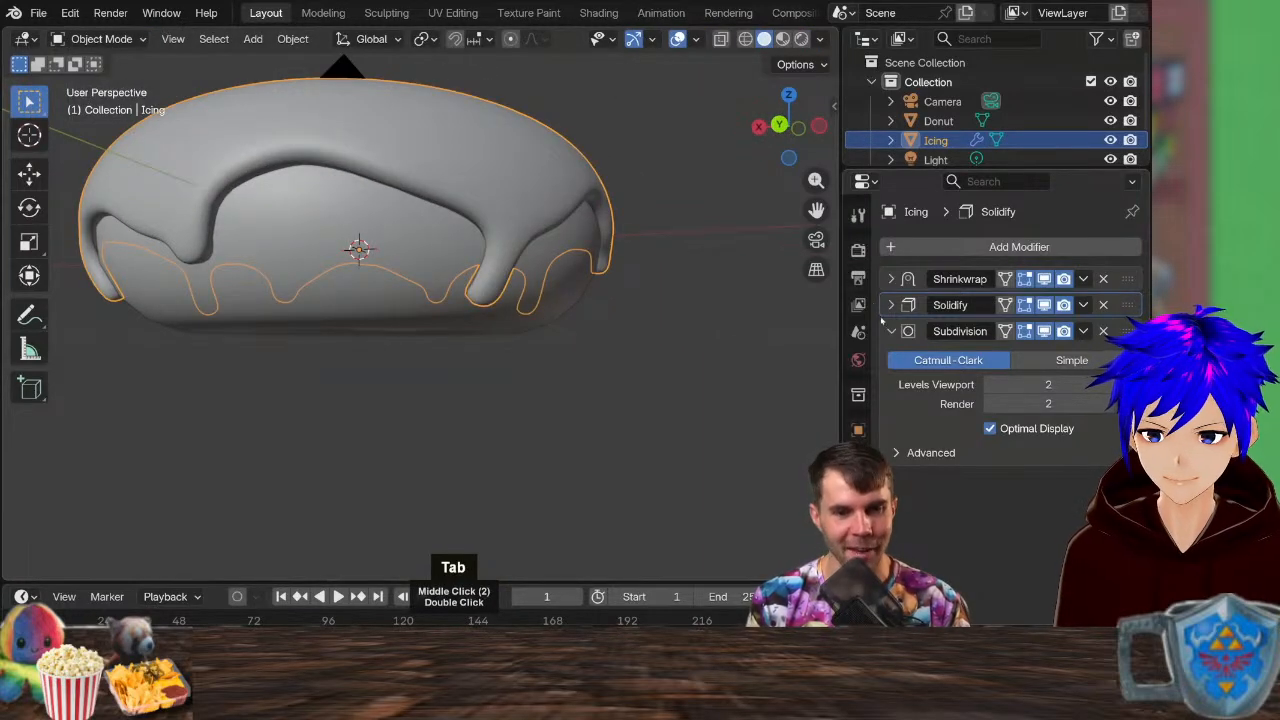
pyautogui.click(890, 305)
pyautogui.click(890, 279)
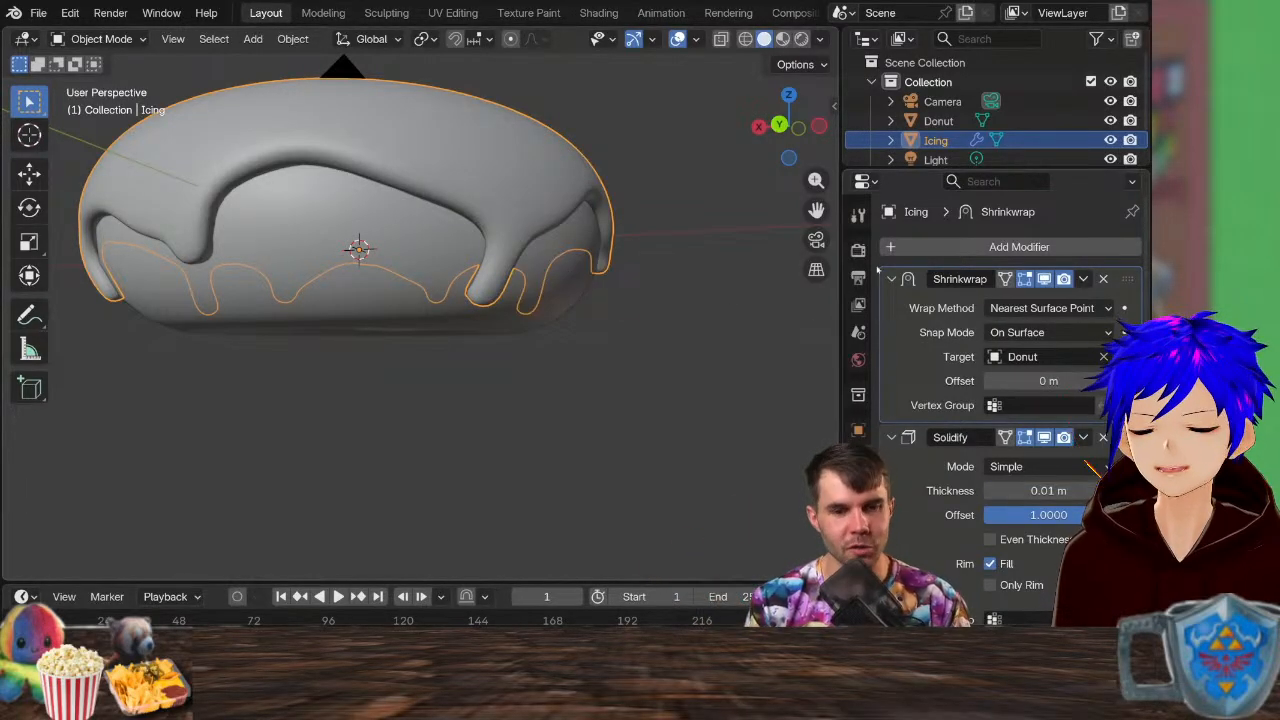
# - Widen the properties editor and review the Icing's Shrinkwrap and Solidify modifier settings
pyautogui.moveTo(843, 305); pyautogui.dragTo(834, 305)
pyautogui.moveTo(620, 300); pyautogui.dragTo(540, 290, button='middle')
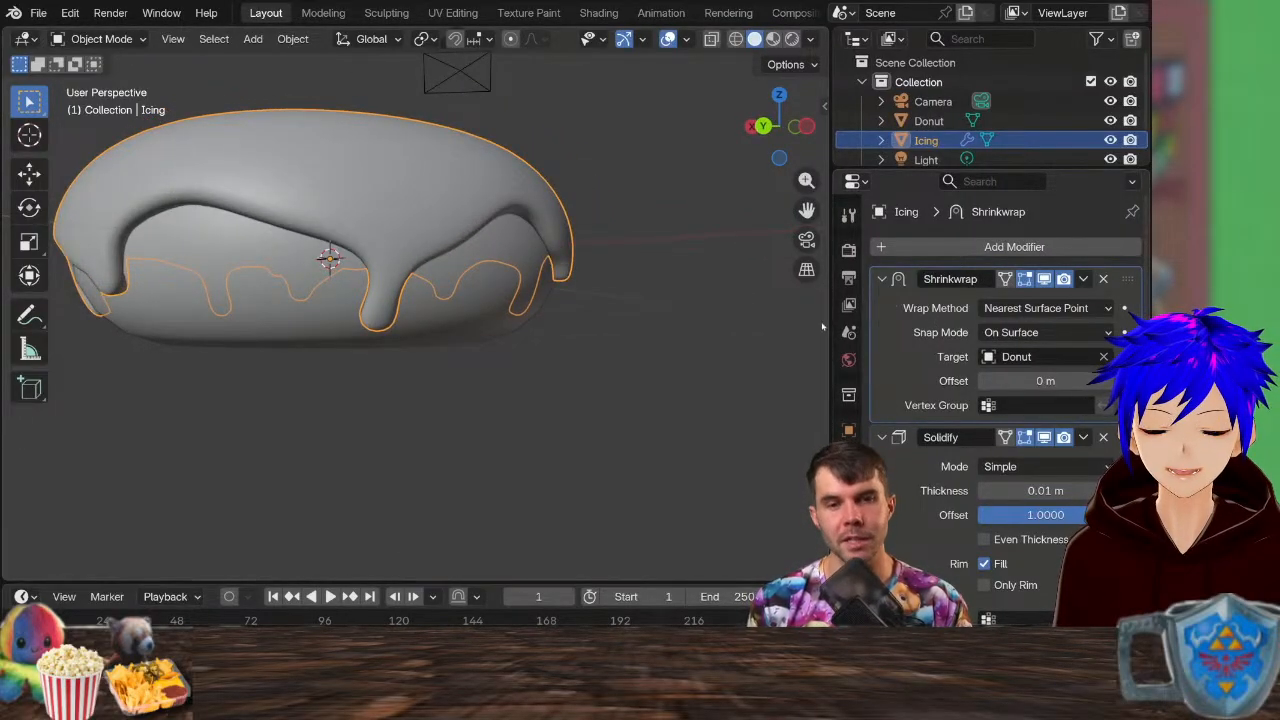
pyautogui.moveTo(830, 320); pyautogui.dragTo(795, 318)
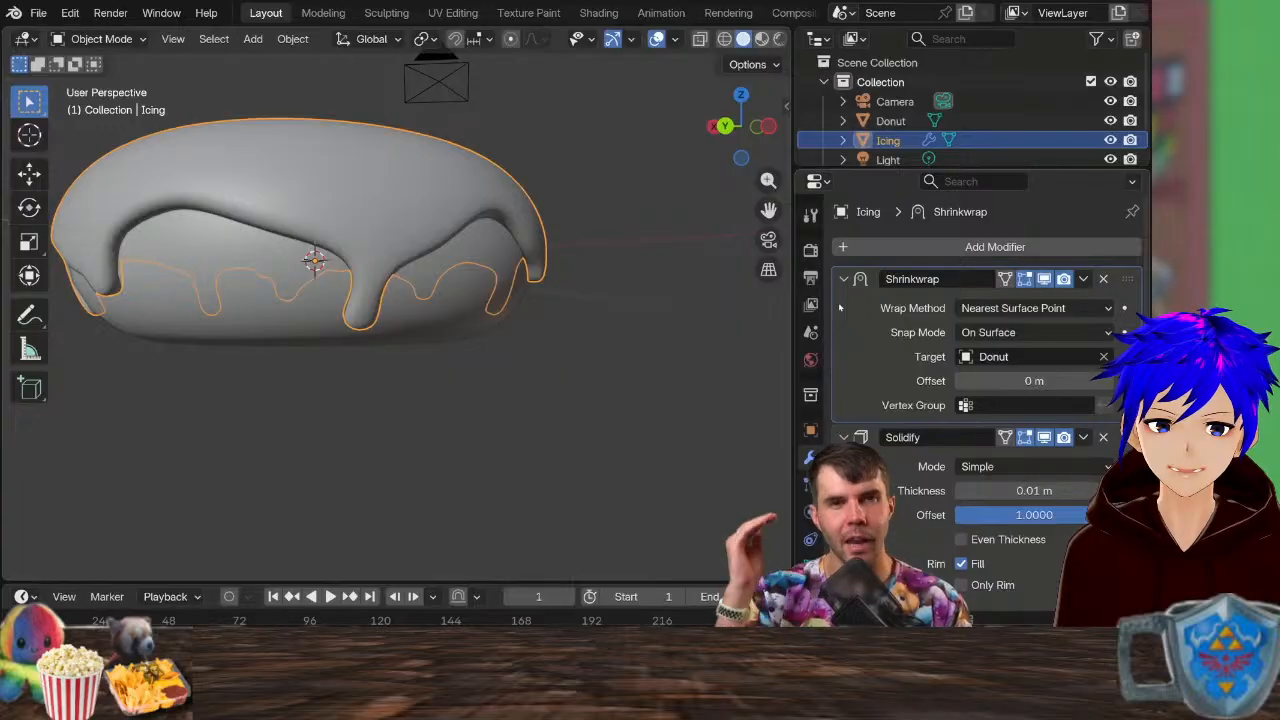
pyautogui.scroll(-3, 870, 372)
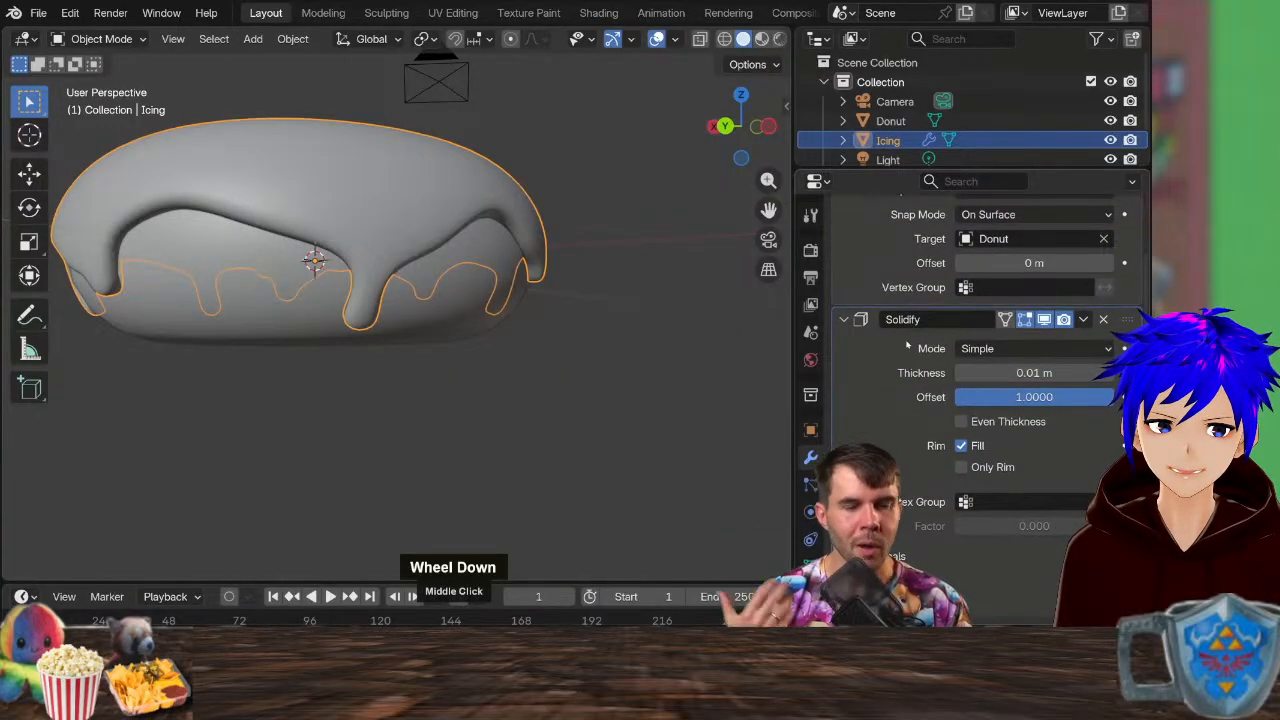
pyautogui.scroll(4, 903, 365)
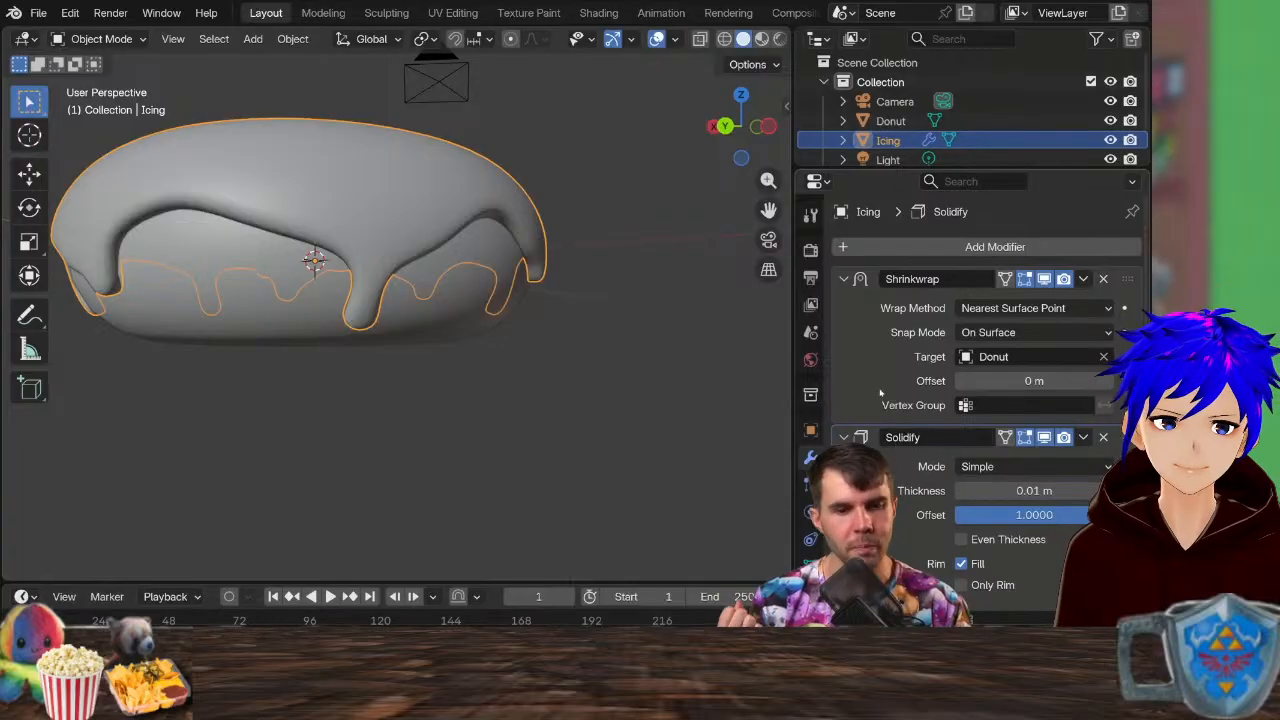
pyautogui.click(889, 332)
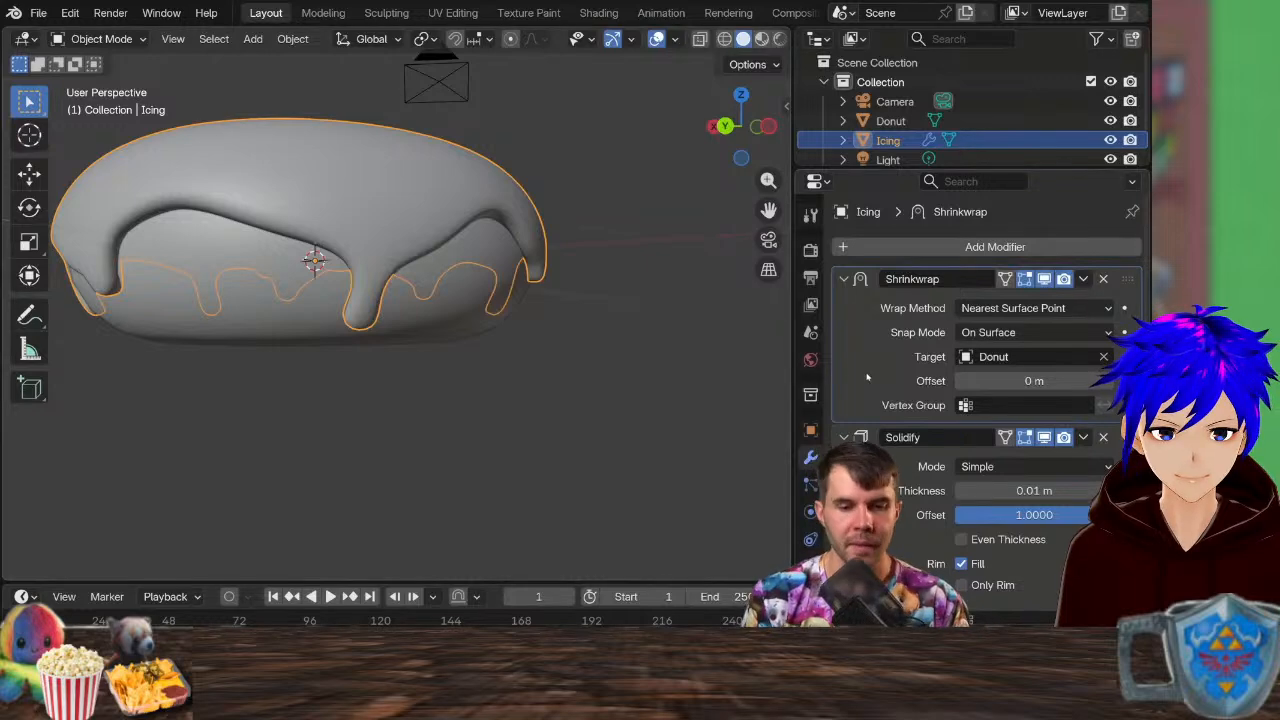
# - Try placing the Solidify modifier above Shrinkwrap in the Icing's modifier stack and undo the reordering
pyautogui.moveTo(1127, 437); pyautogui.dragTo(1127, 240)
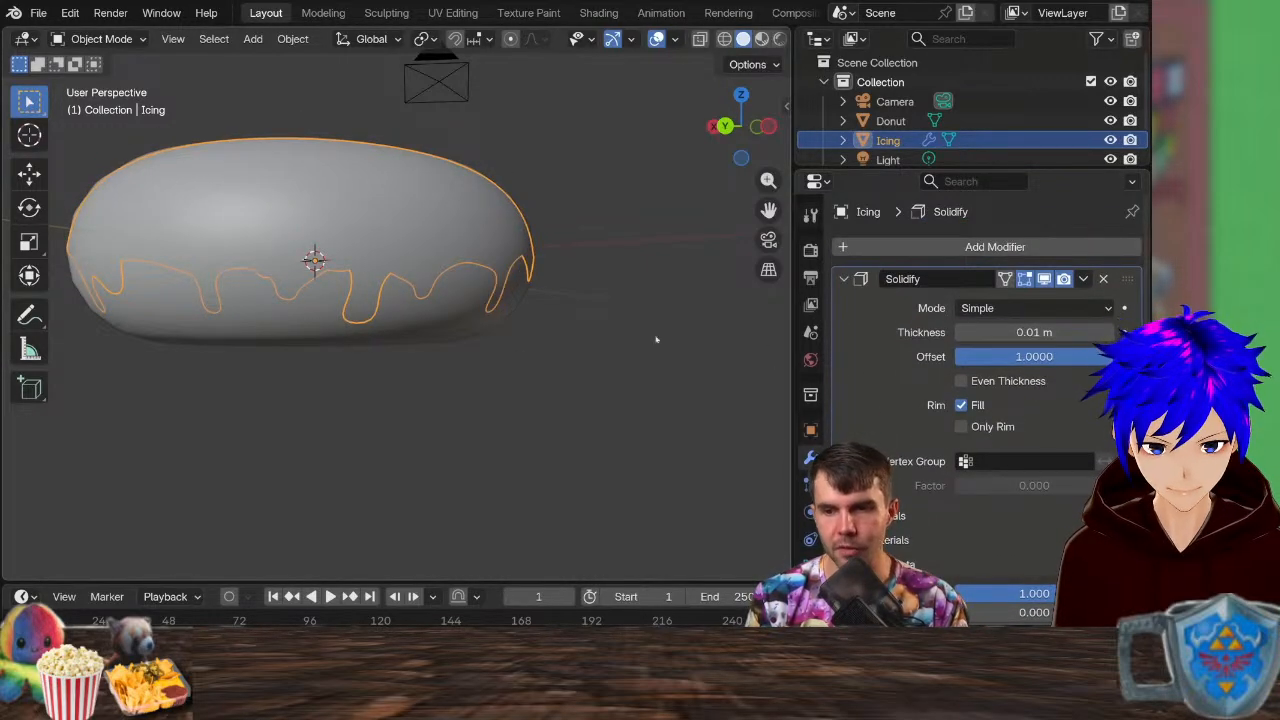
pyautogui.scroll(-6, 925, 491)
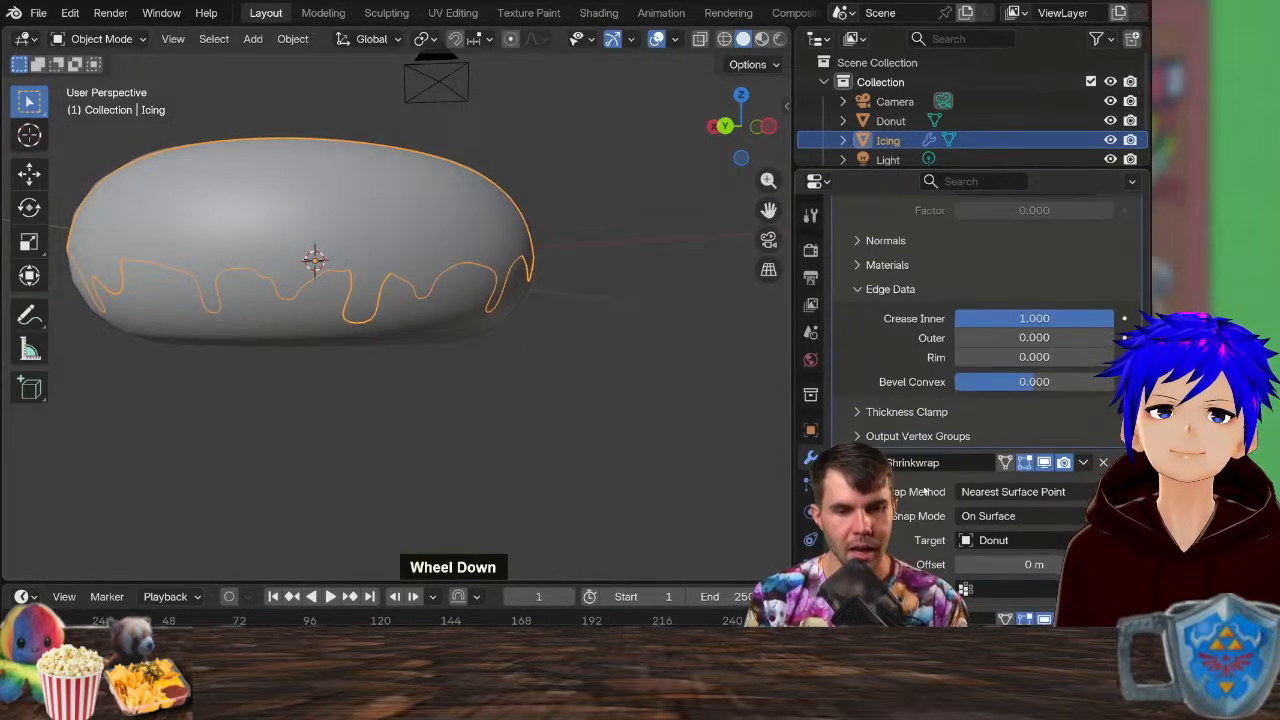
pyautogui.hotkey('ctrl', 'z')
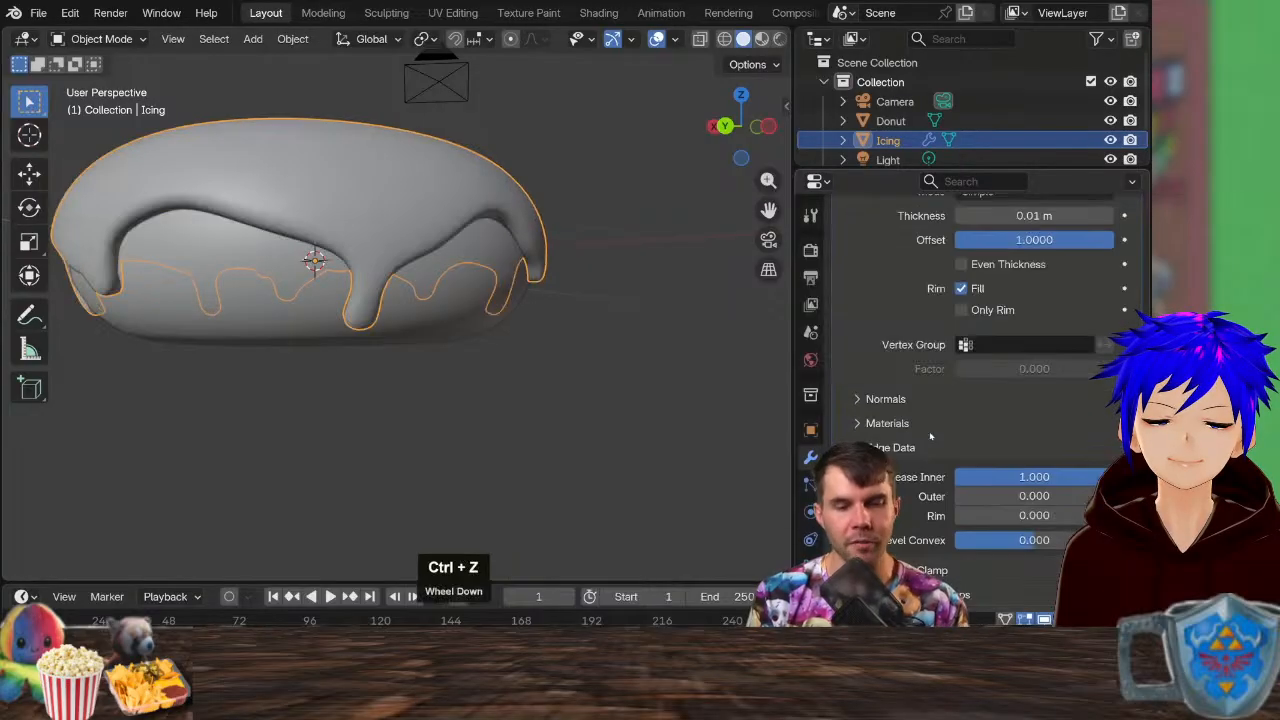
pyautogui.scroll(6, 925, 423)
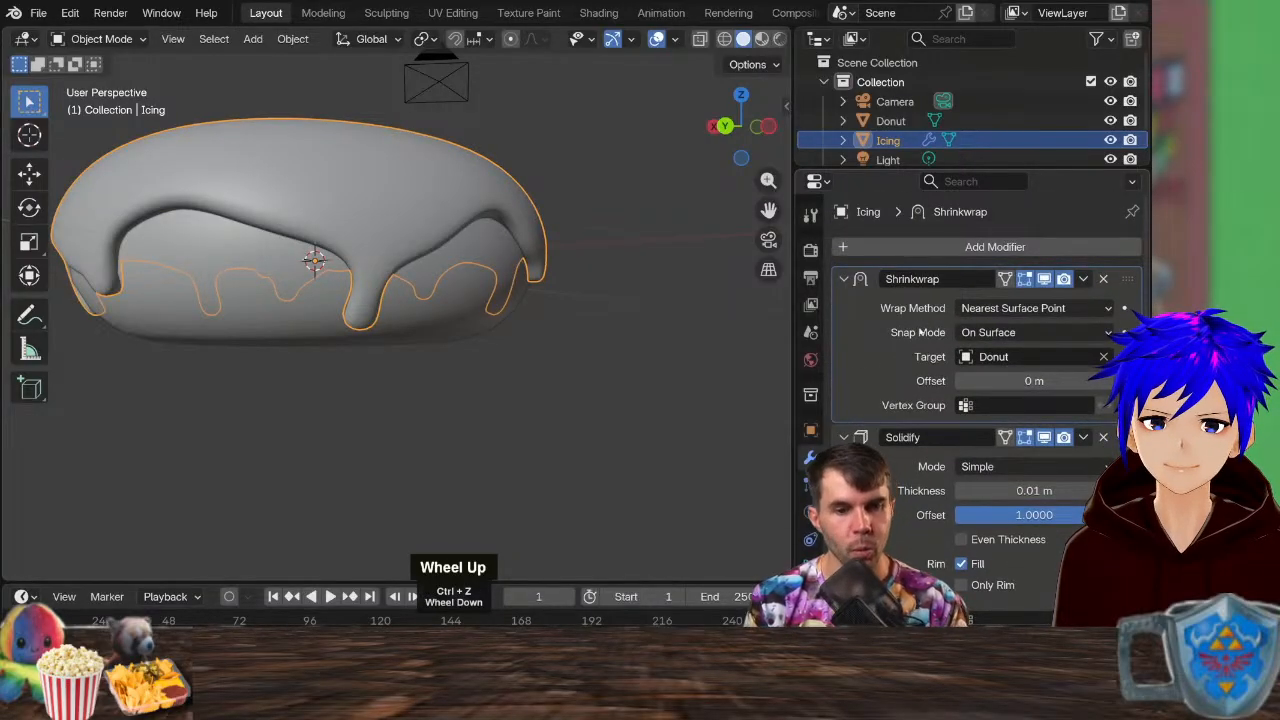
# - Apply the Icing's Shrinkwrap modifier and enter Edit Mode on the Icing
pyautogui.click(1083, 279)
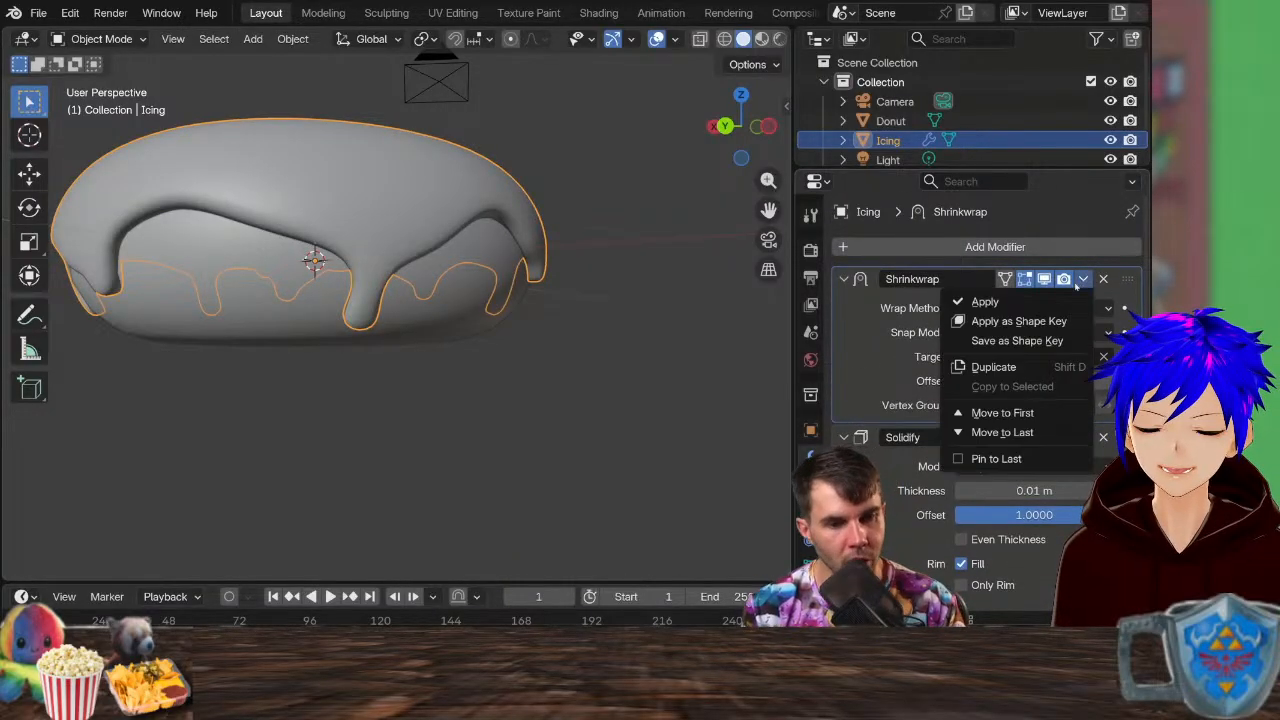
pyautogui.click(1041, 302)
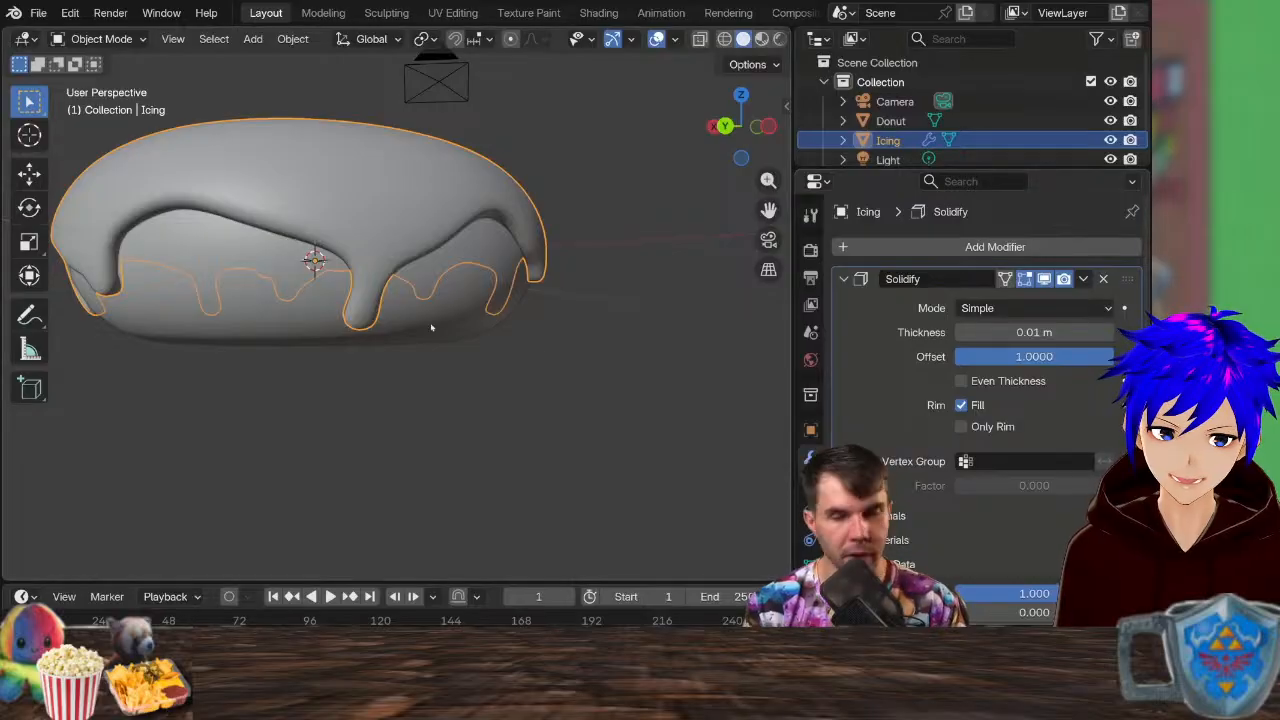
pyautogui.press('Tab')
pyautogui.moveTo(413, 296); pyautogui.dragTo(520, 248, button='middle')
pyautogui.scroll(4, 401, 259)
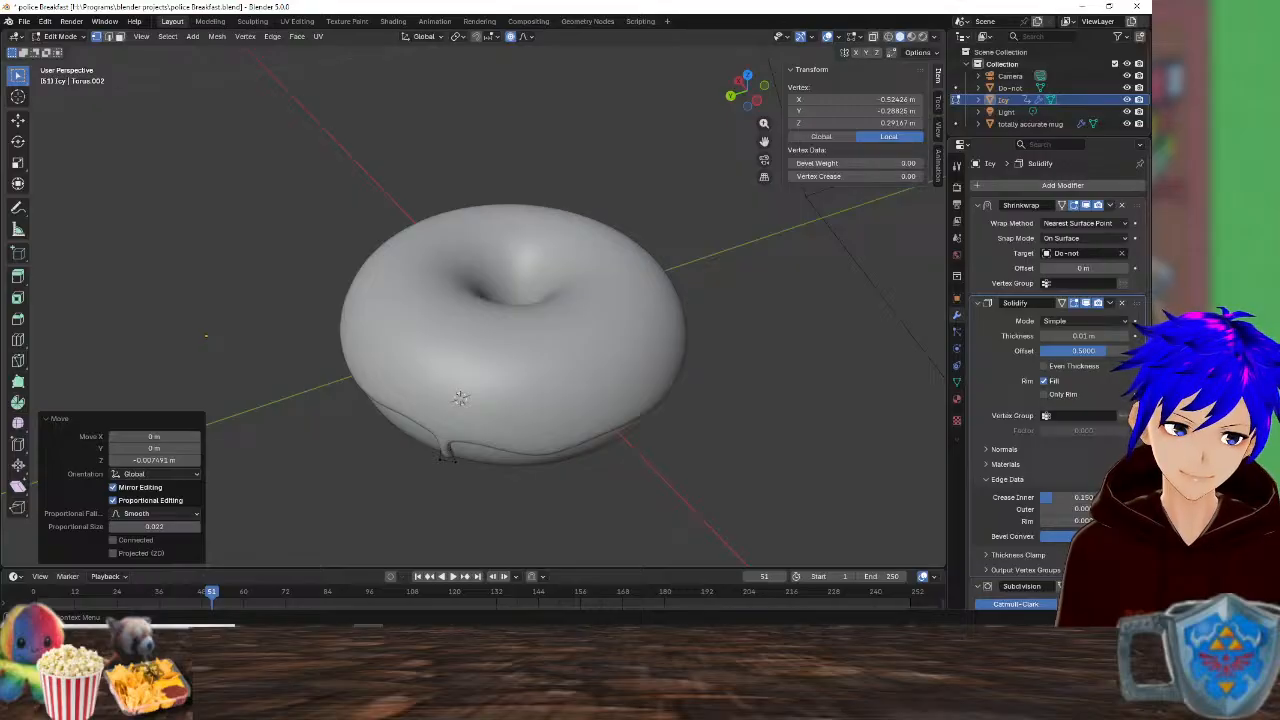
# - Try to apply the Shrinkwrap modifier on the Icy object while in Edit Mode
pyautogui.click(1021, 205)
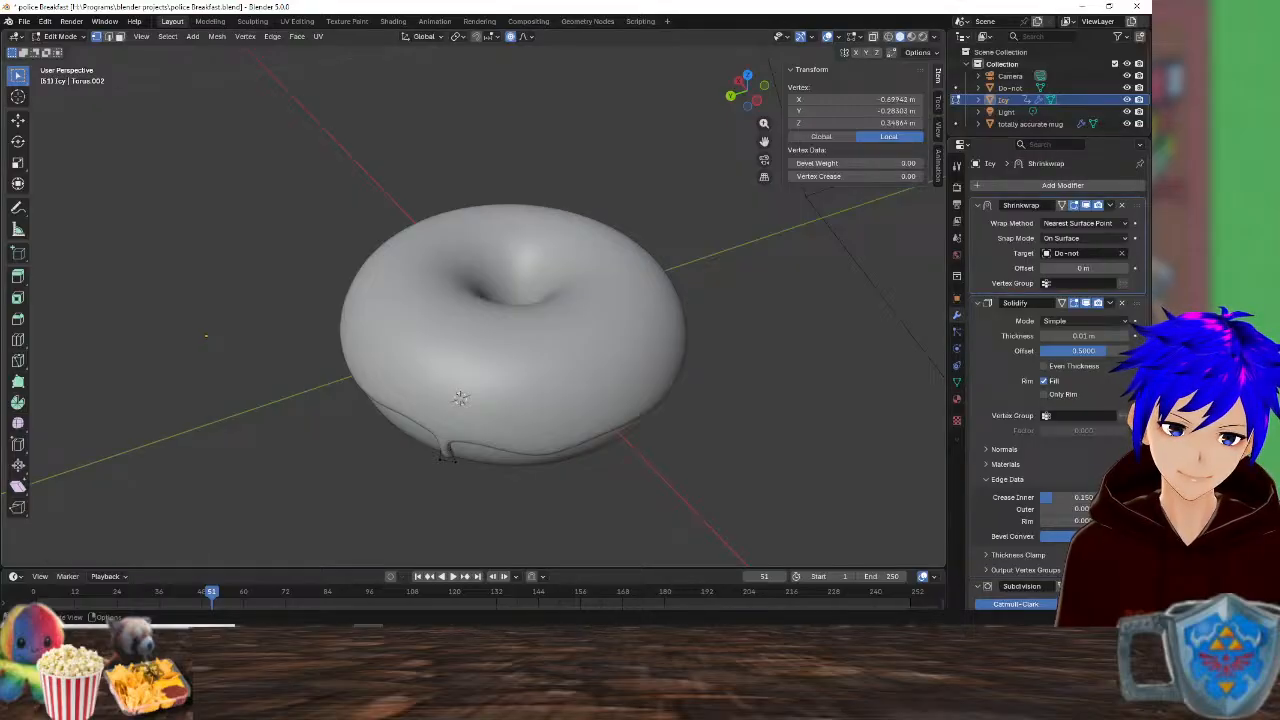
pyautogui.press('a')
pyautogui.press('a')
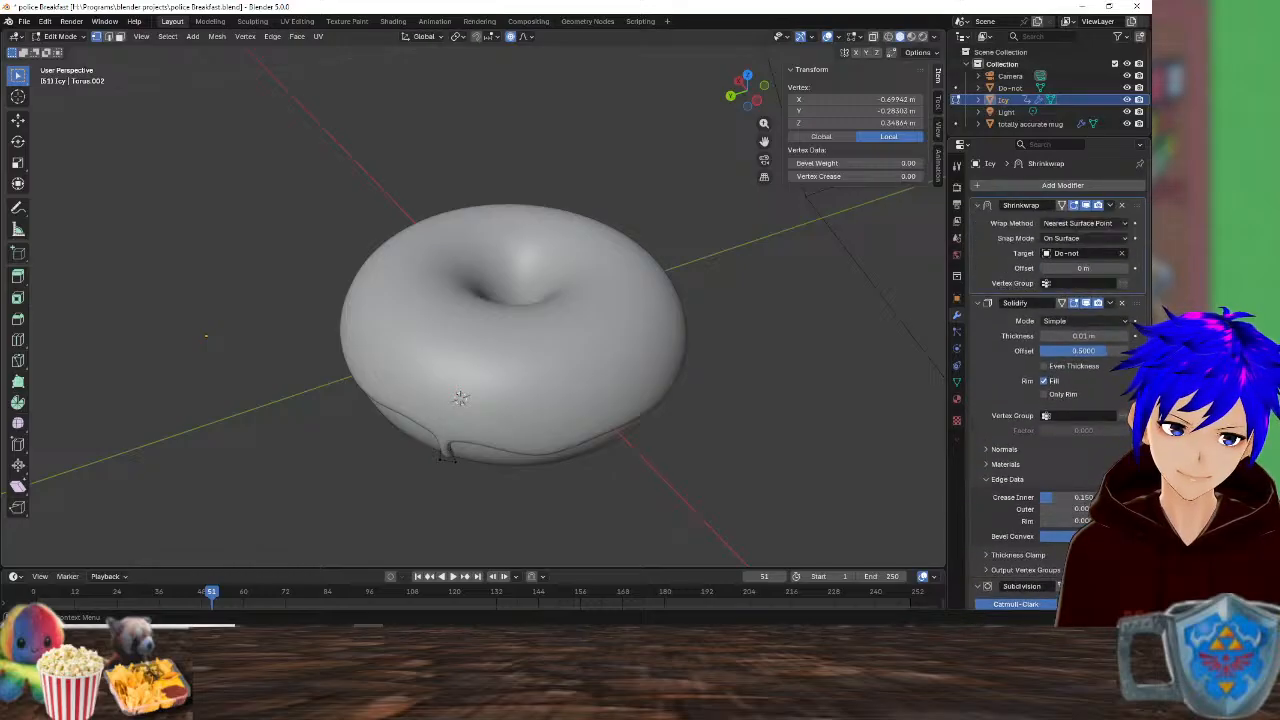
pyautogui.click(1109, 205)
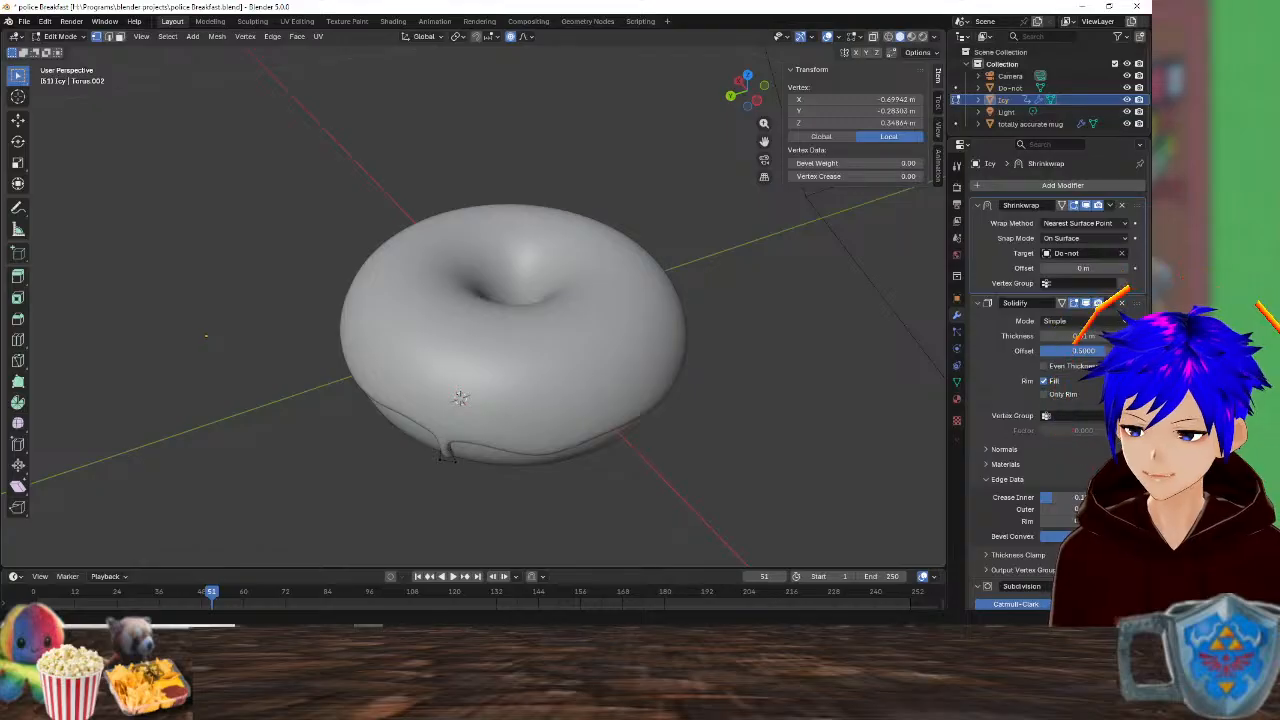
# - Check in the tutorial video how the Shrinkwrap modifier is applied, and return to Blender
pyautogui.moveTo(338, 636)
pyautogui.click(404, 585)
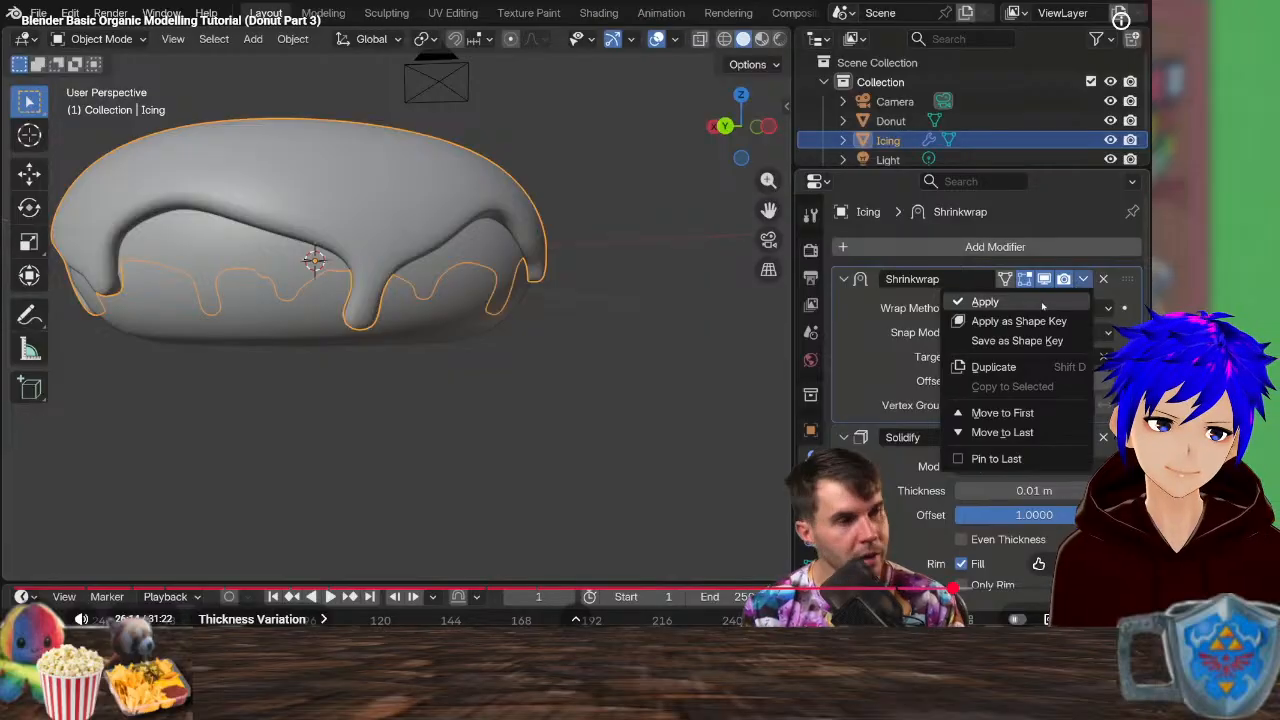
pyautogui.press('space')
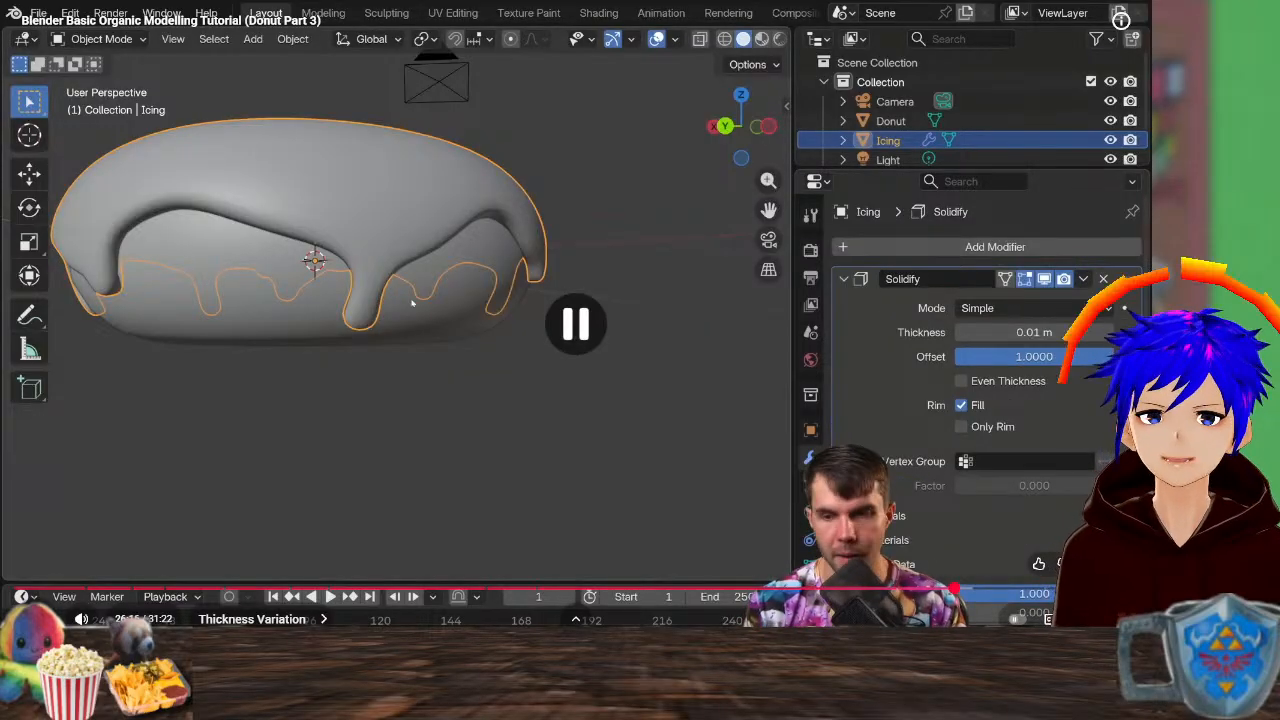
pyautogui.hotkey('alt', 'Tab')
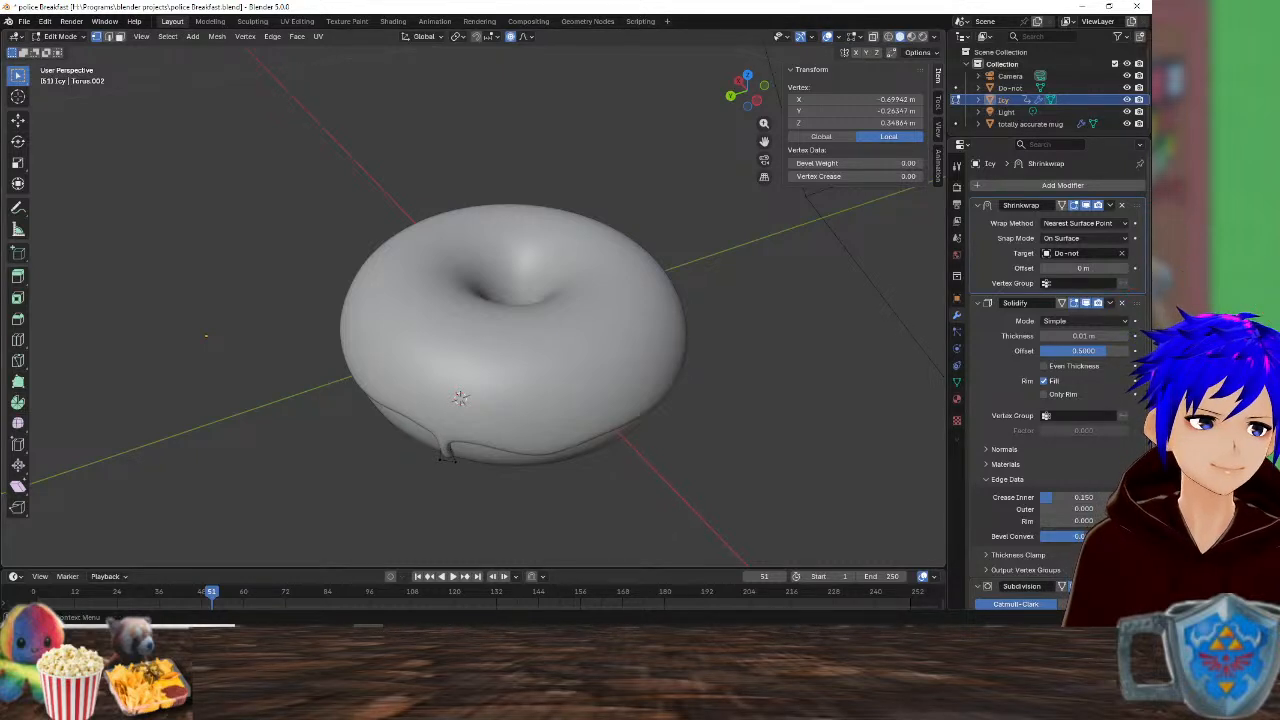
# - Check the Shrinkwrap modifier's apply options and switch the Icy object to Object Mode
pyautogui.click(1110, 205)
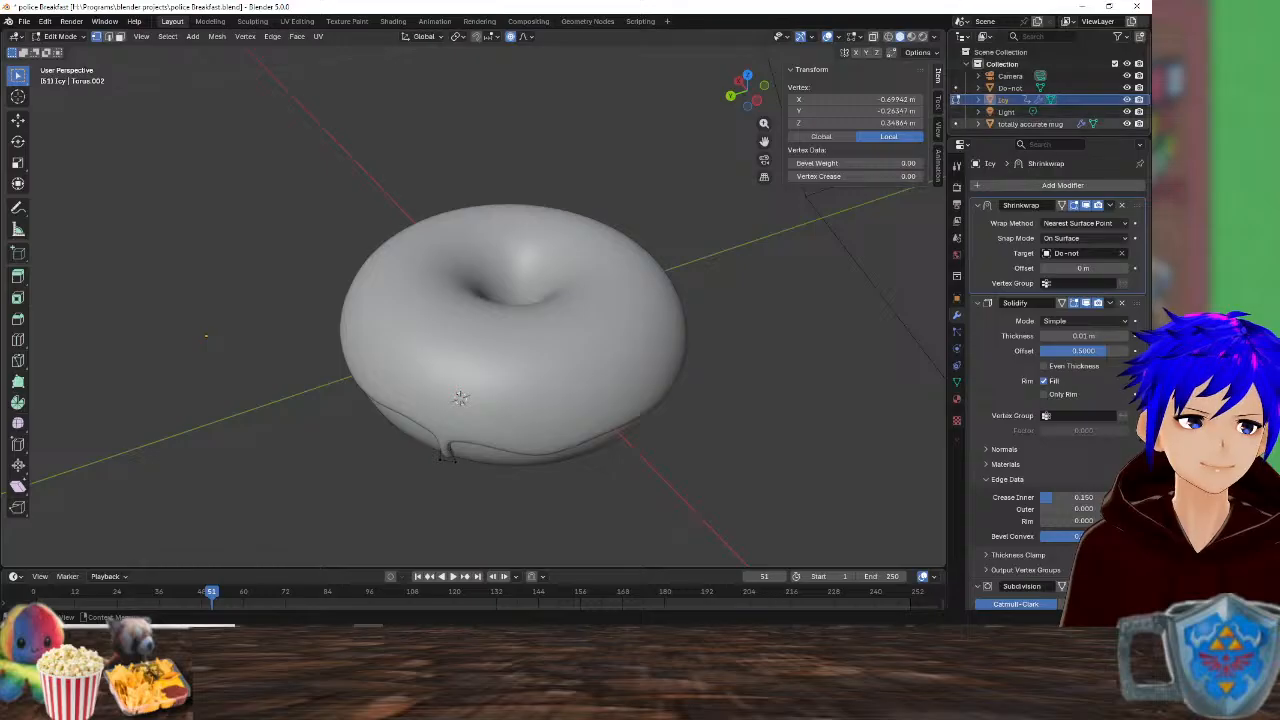
pyautogui.click(1110, 205)
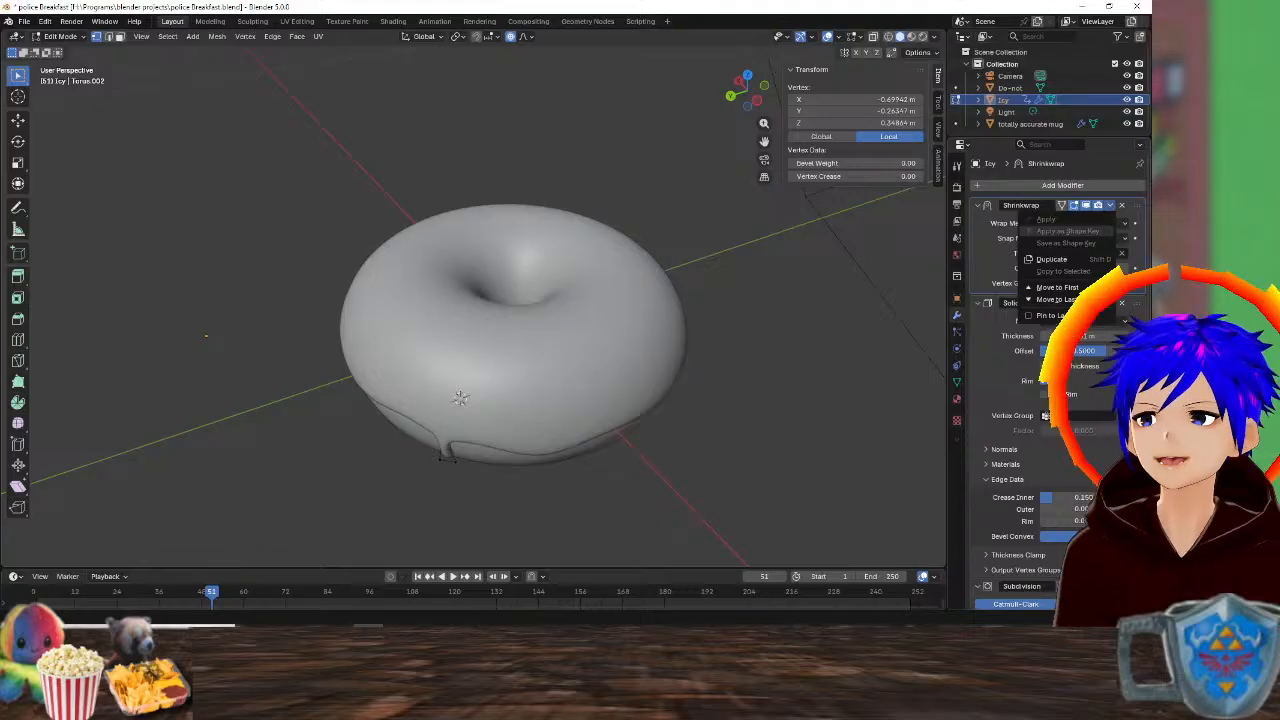
pyautogui.click(60, 36)
pyautogui.click(60, 50)
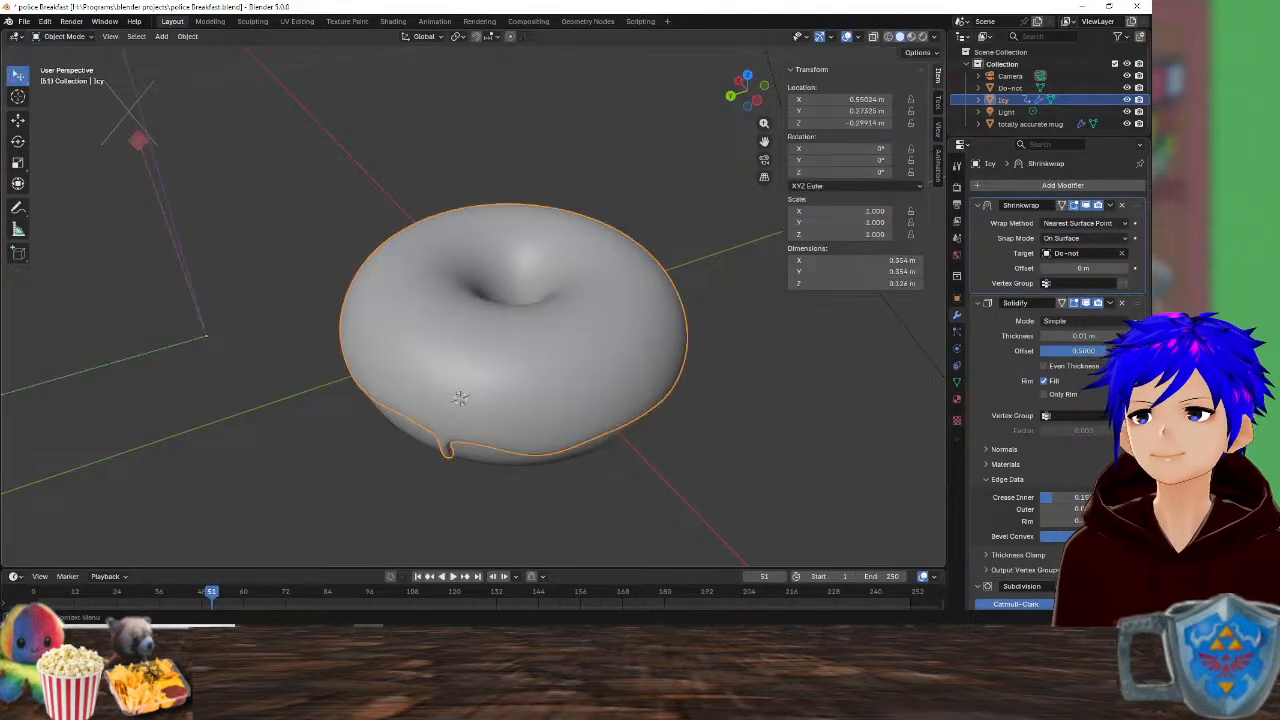
# - Apply the Shrinkwrap modifier on the Icy object in Object Mode
pyautogui.click(1109, 205)
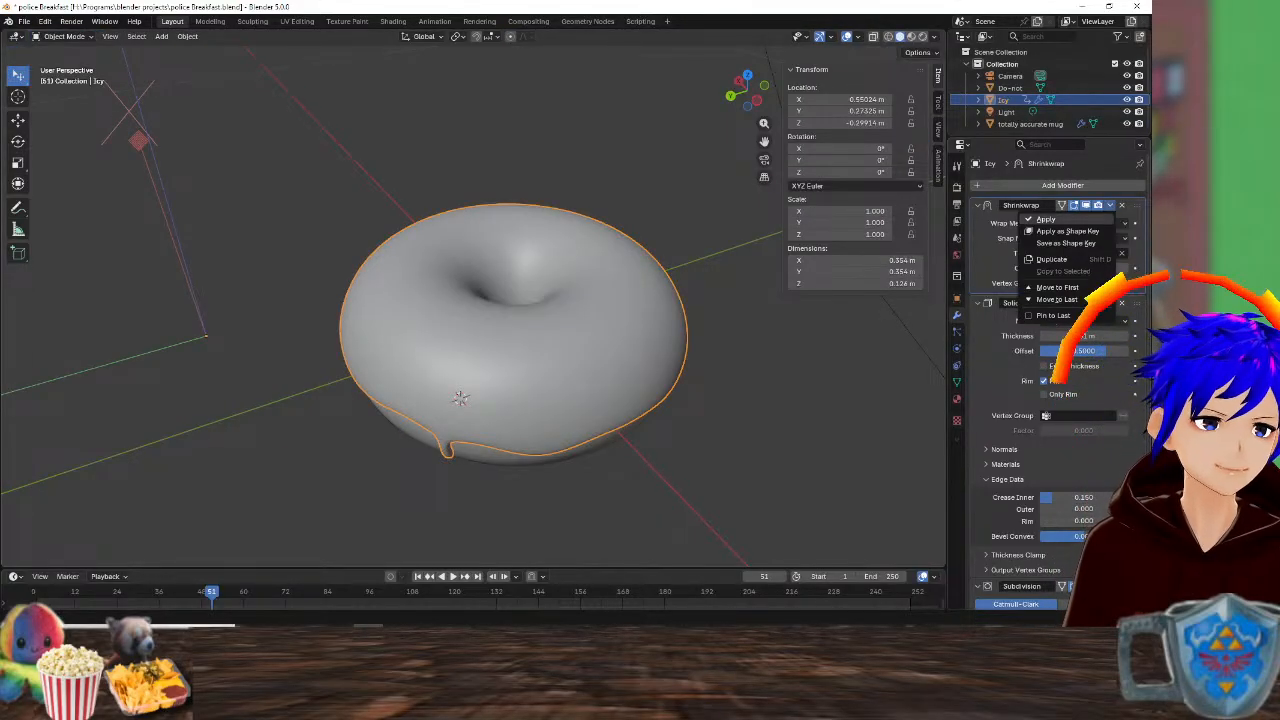
pyautogui.click(1045, 219)
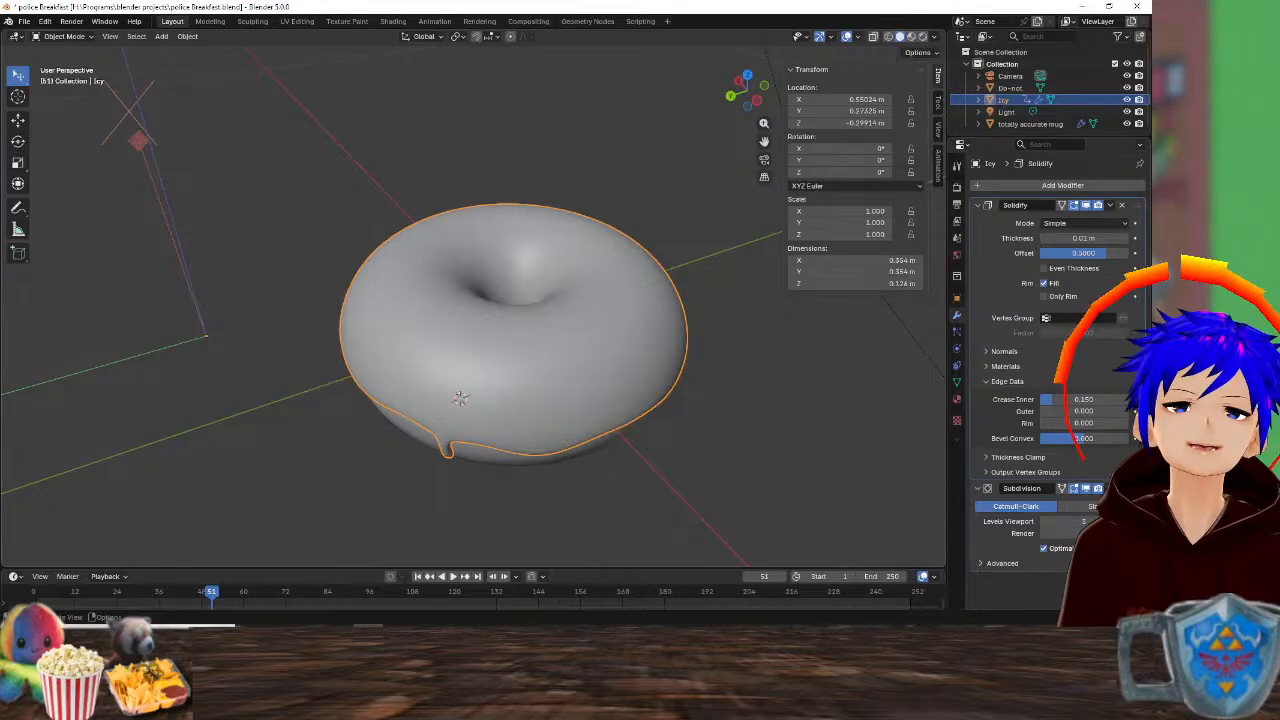
pyautogui.moveTo(460, 398); pyautogui.dragTo(423, 376, button='middle')
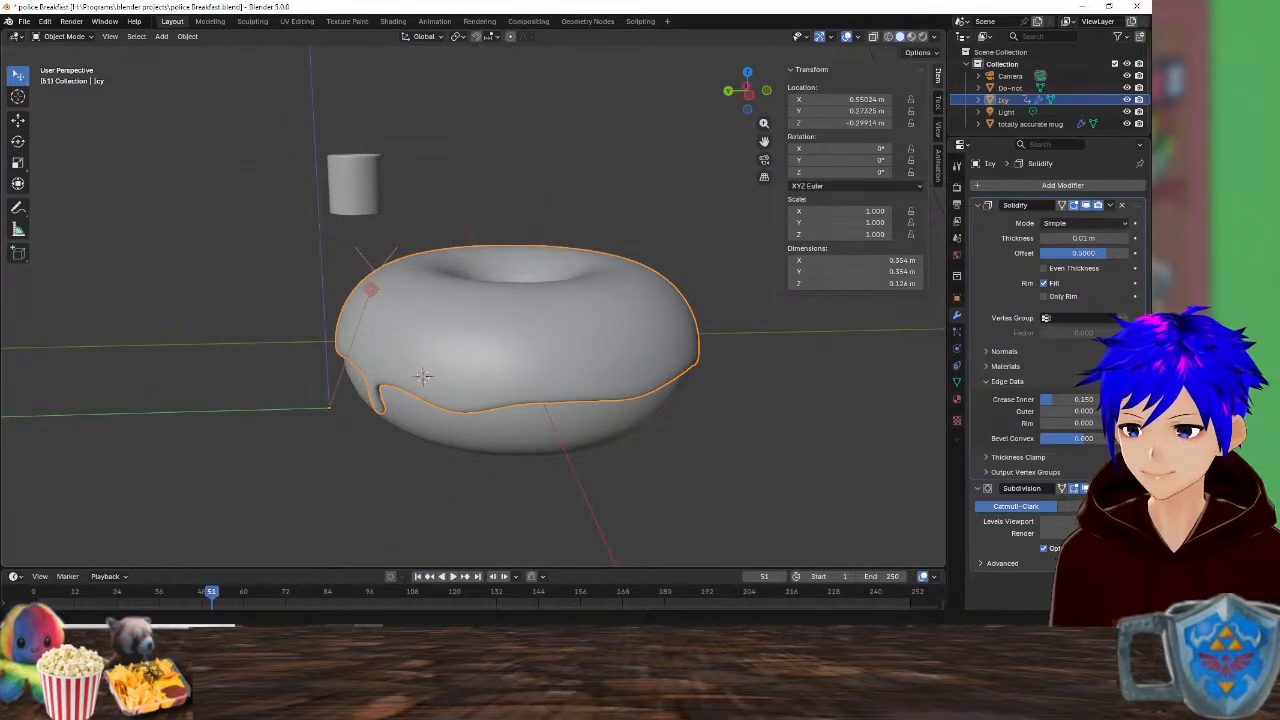
# - Check in the tutorial video how the icing's remaining modifiers are applied, and return to Blender
pyautogui.moveTo(338, 637)
pyautogui.click(404, 578)
pyautogui.press('space')
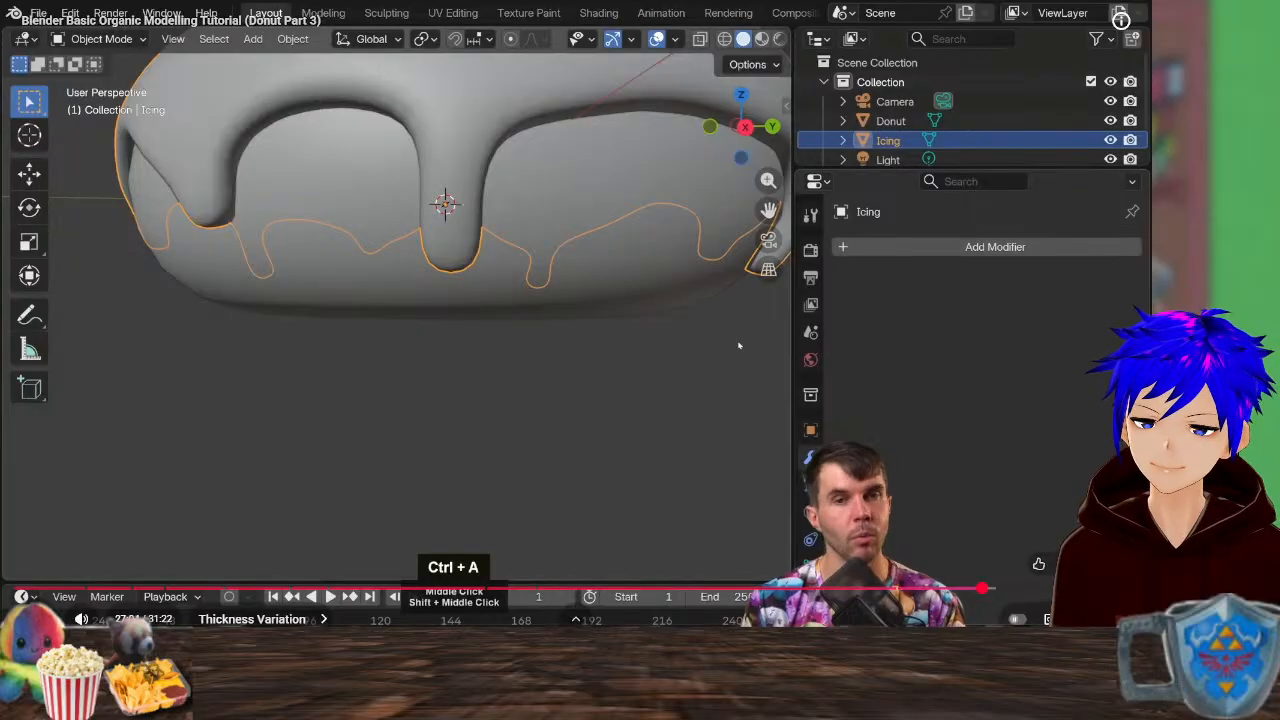
pyautogui.press('space')
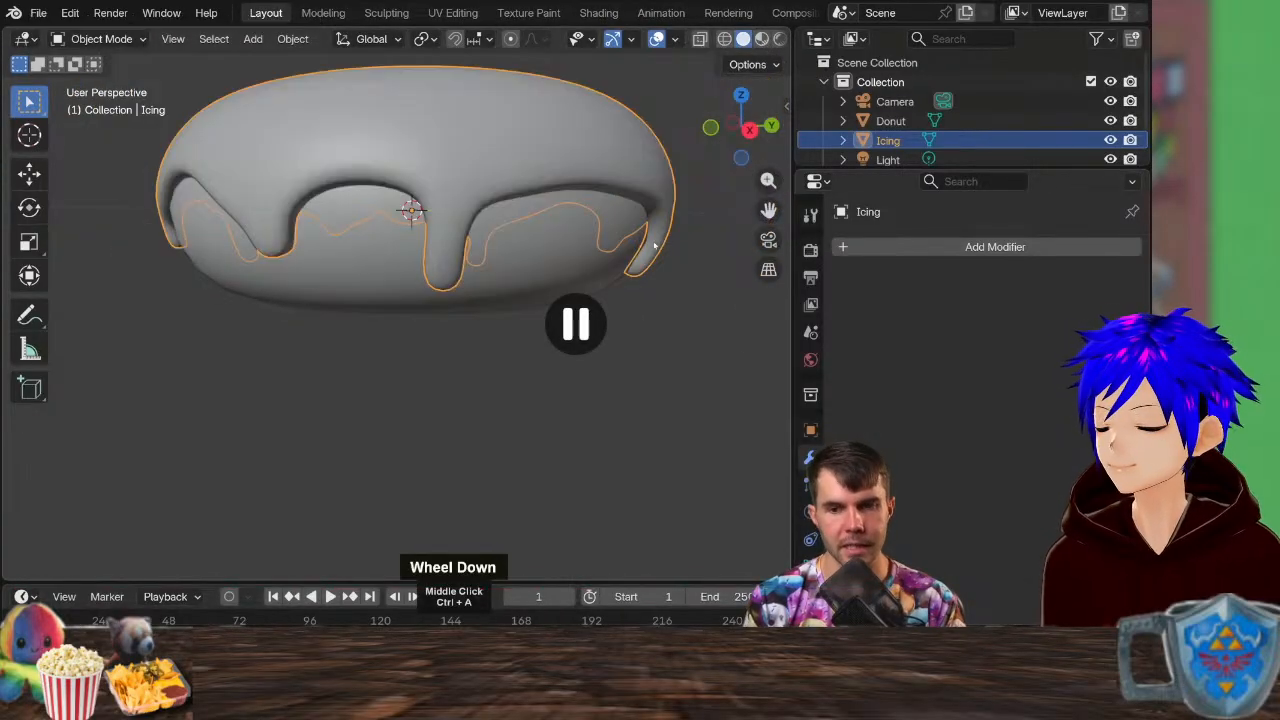
pyautogui.hotkey('alt', 'Tab')
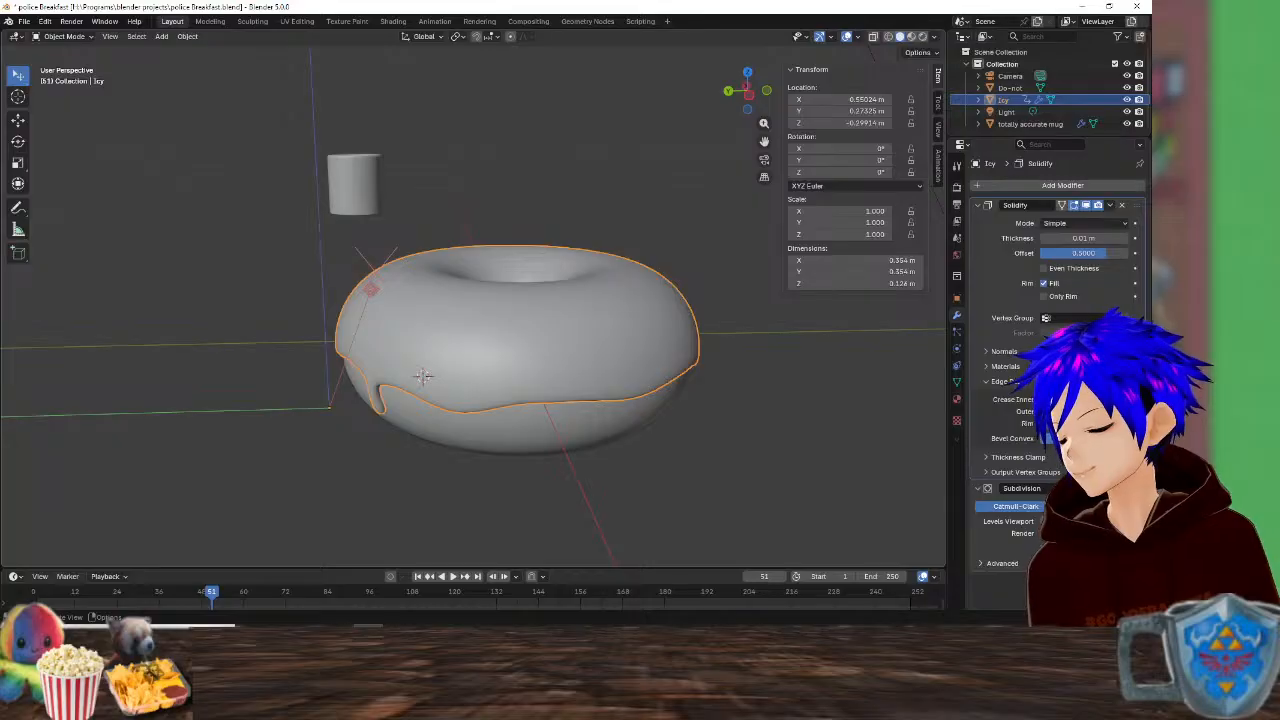
# - Apply the Solidify and Subdivision modifiers on the Icy object
pyautogui.hotkey('ctrl', 'a')
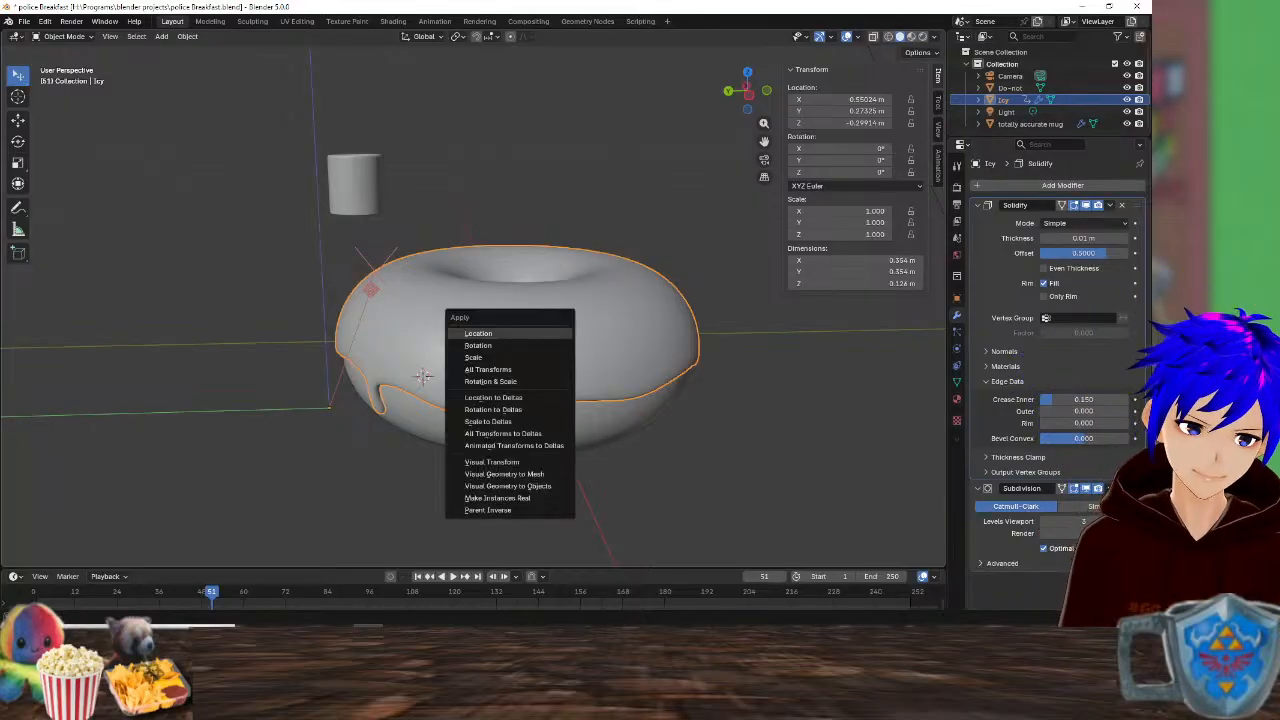
pyautogui.press('Escape')
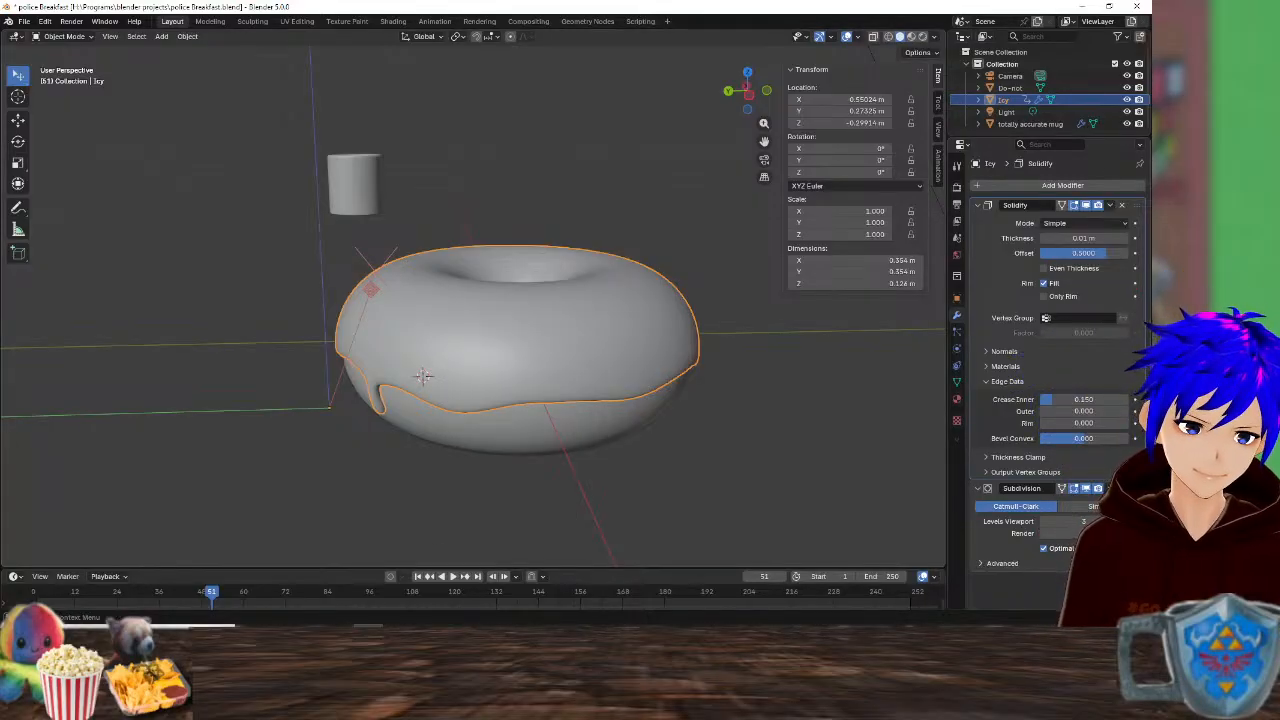
pyautogui.click(1109, 205)
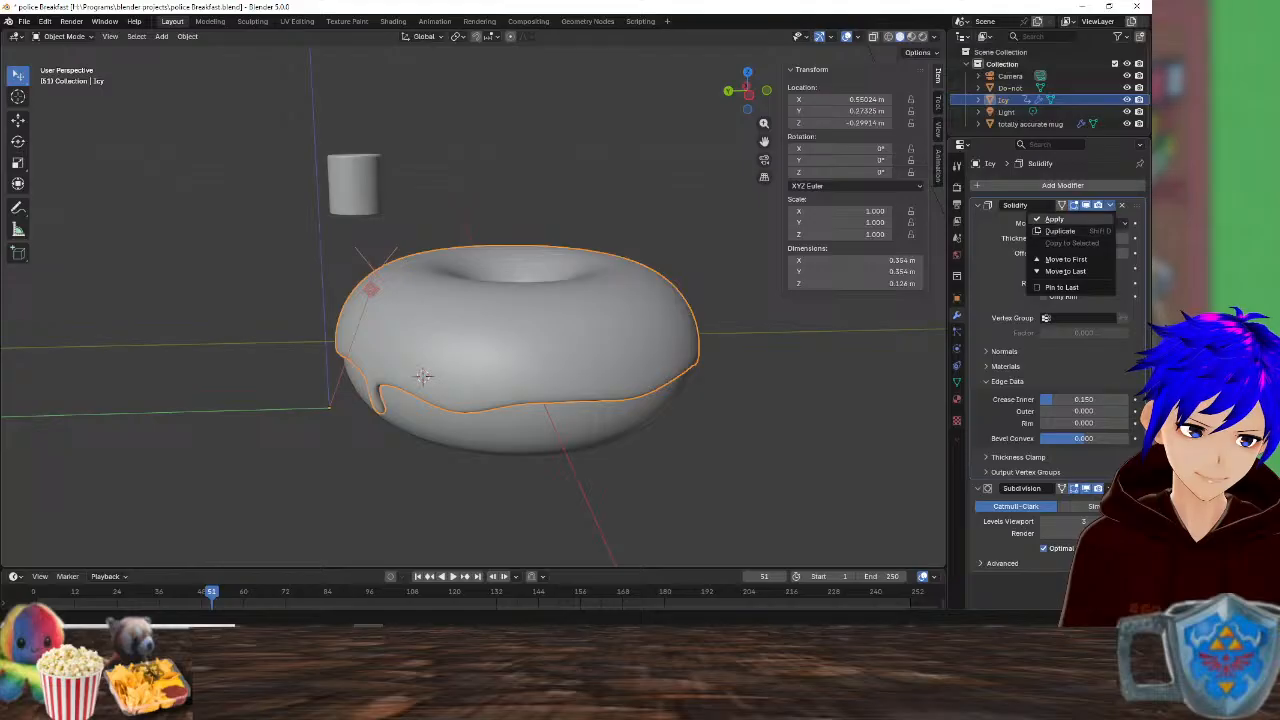
pyautogui.click(1054, 219)
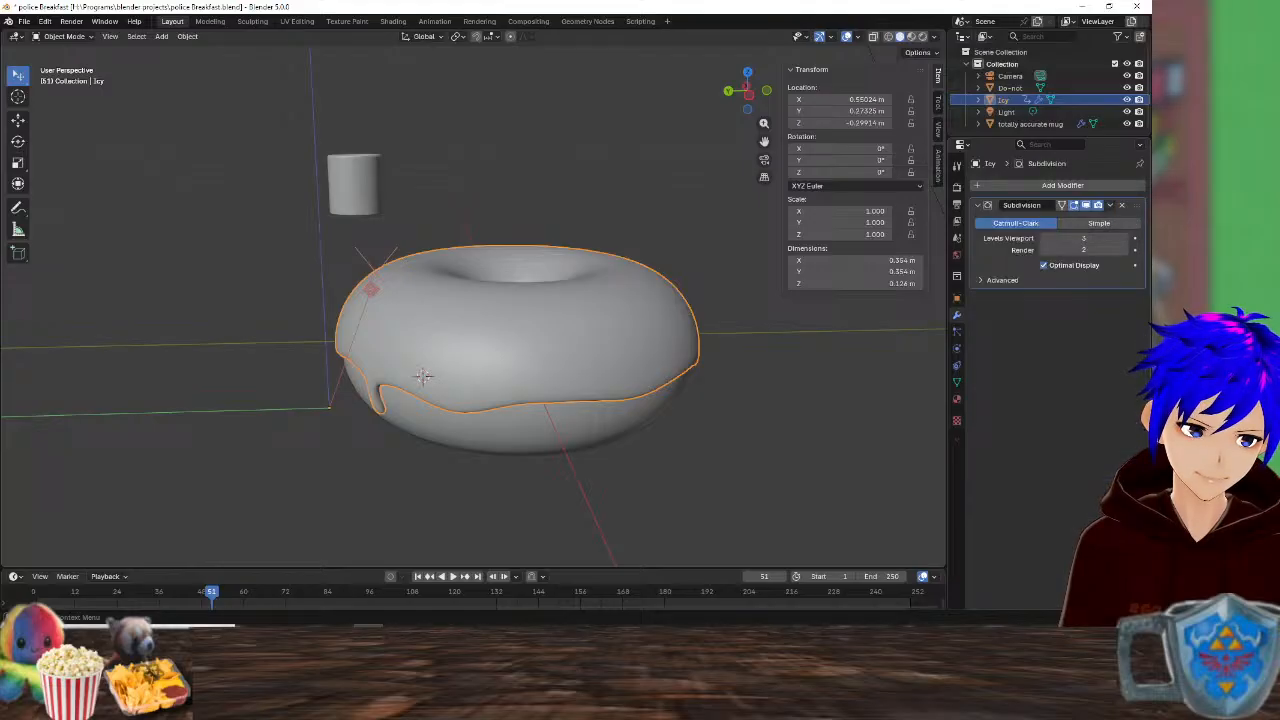
pyautogui.click(1109, 205)
pyautogui.click(1054, 219)
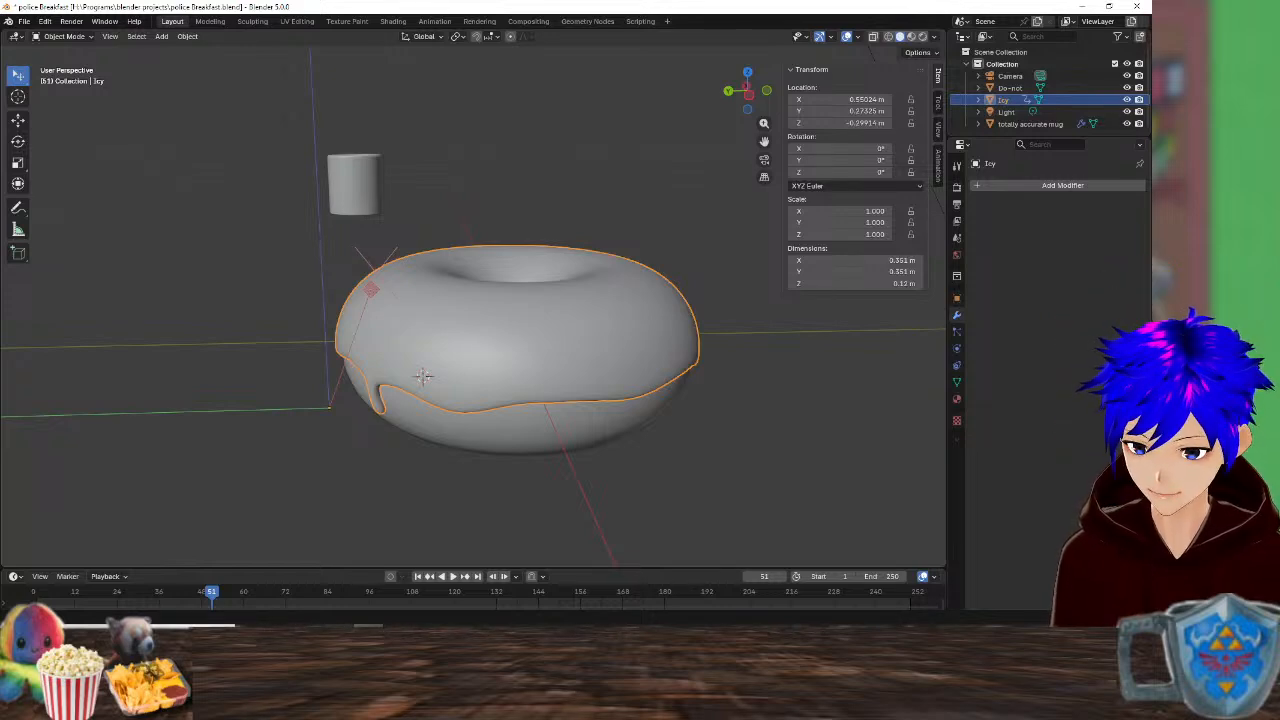
# - Watch the tutorial video's Thickness Variation part on preparing the icing for sculpting, and return to Blender
pyautogui.moveTo(340, 632)
pyautogui.click(404, 578)
pyautogui.press('space')
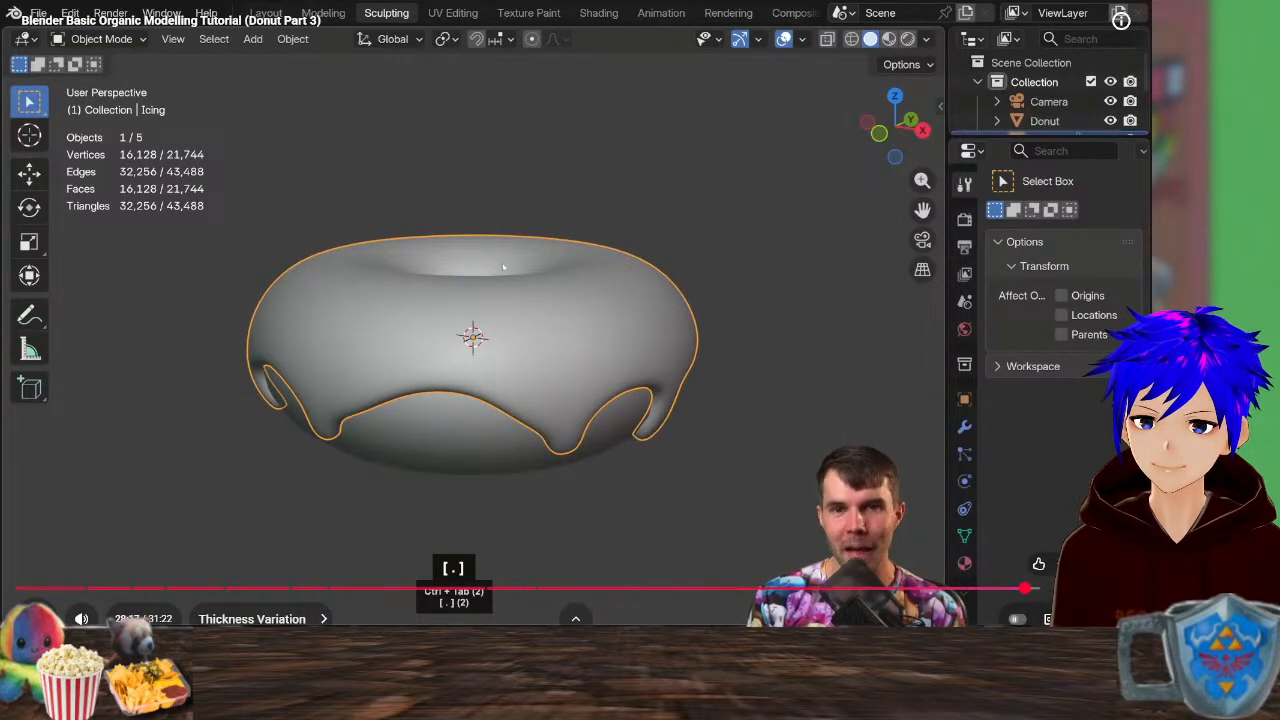
pyautogui.press('space')
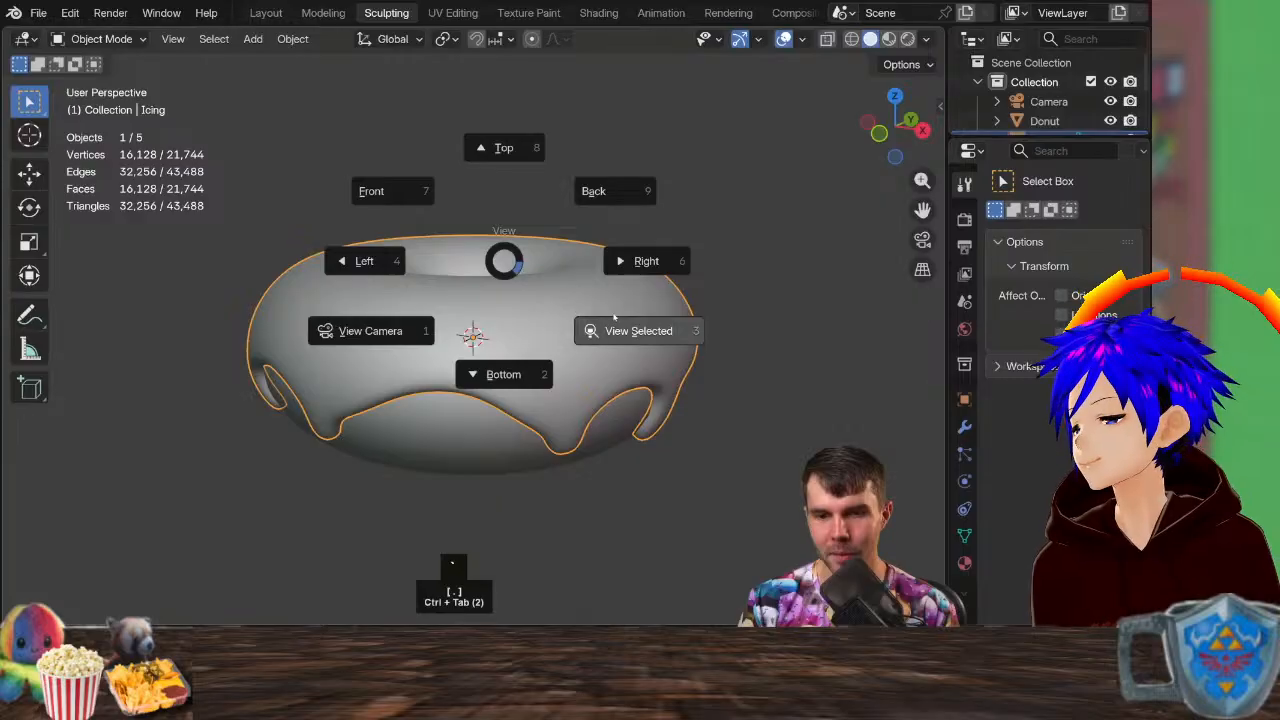
pyautogui.hotkey('alt', 'Tab')
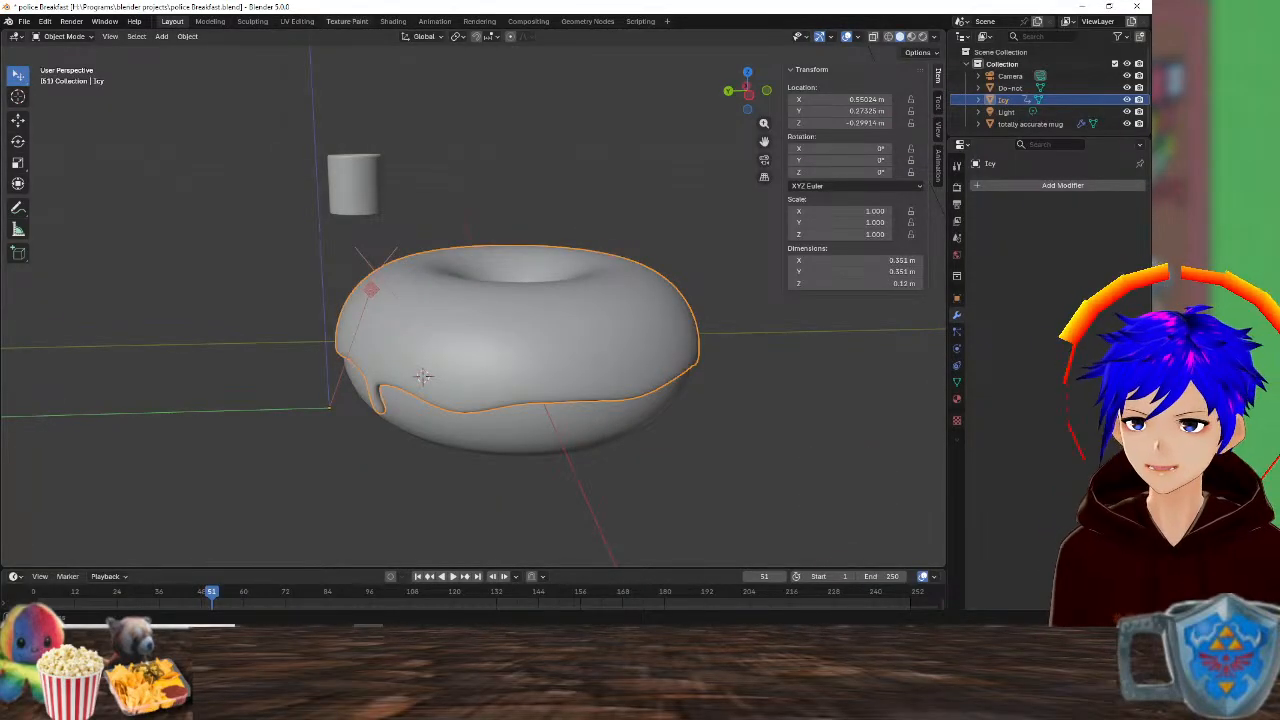
# - Open the Sculpting workspace and set the Icy object to Object Mode
pyautogui.click(252, 21)
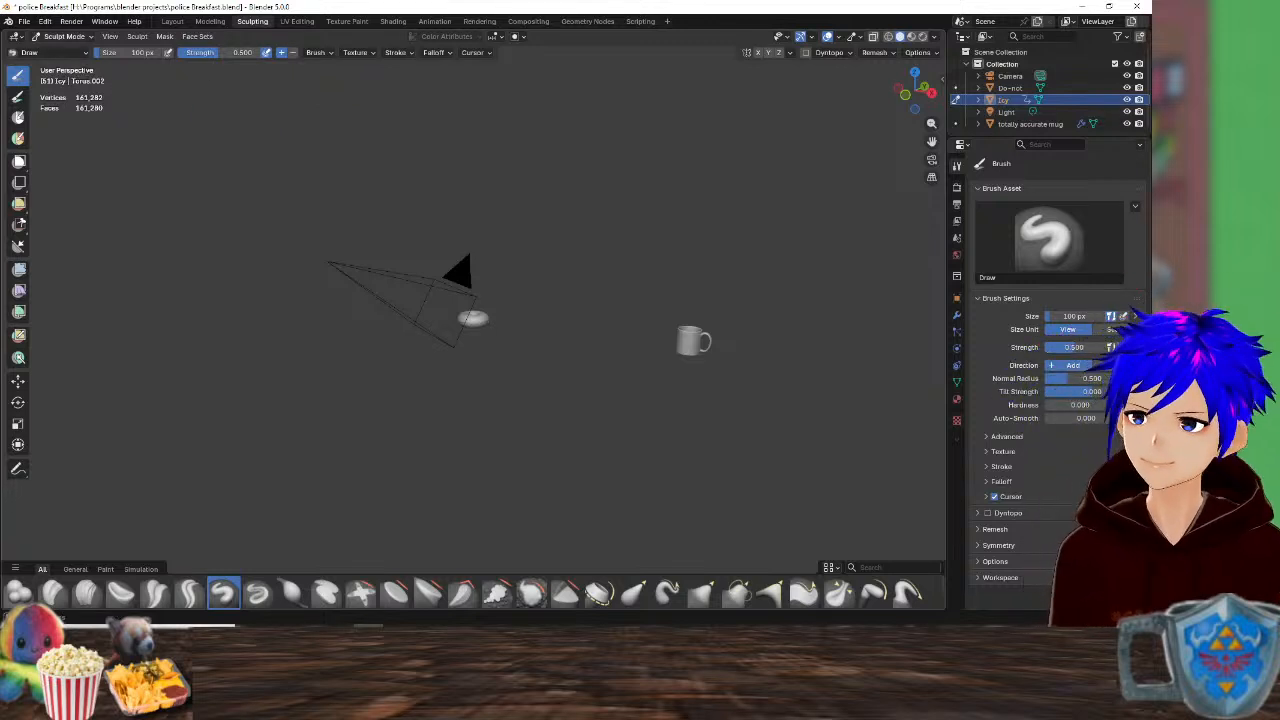
pyautogui.click(62, 36)
pyautogui.click(67, 50)
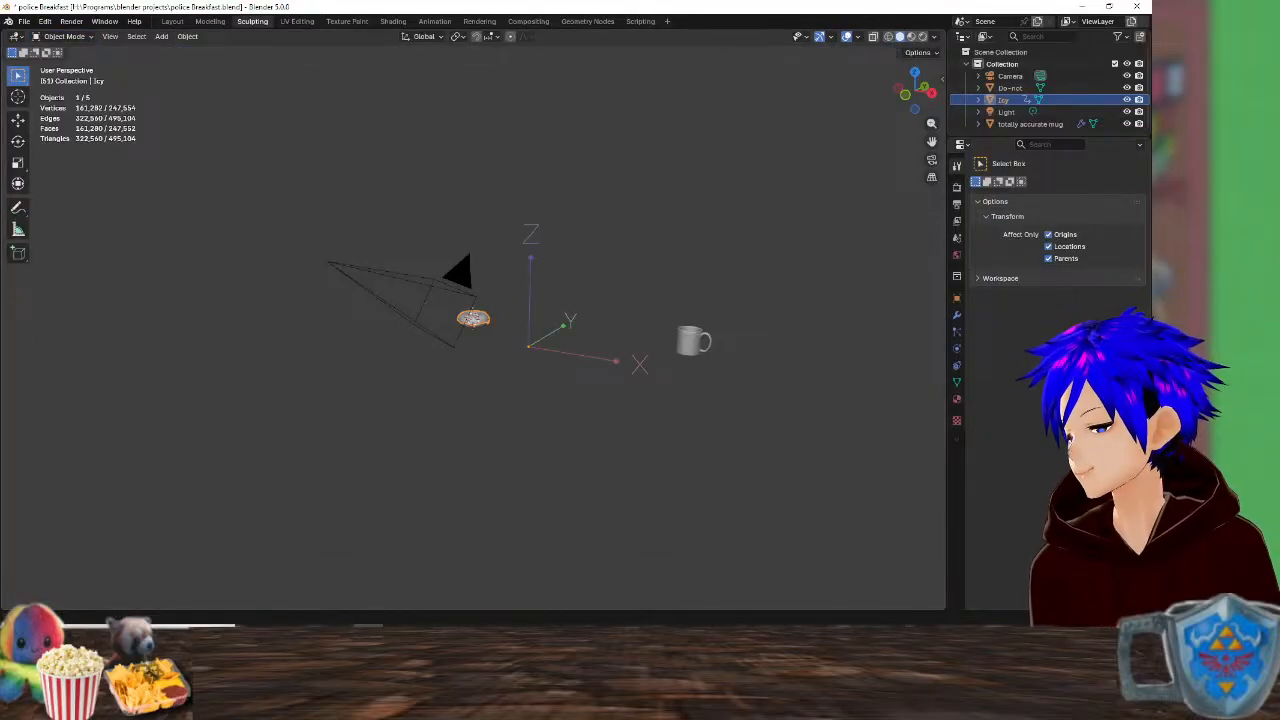
# - Check in the tutorial video how to view the selected object, and frame the Icy object in Blender's viewport
pyautogui.hotkey('alt', 'Tab')
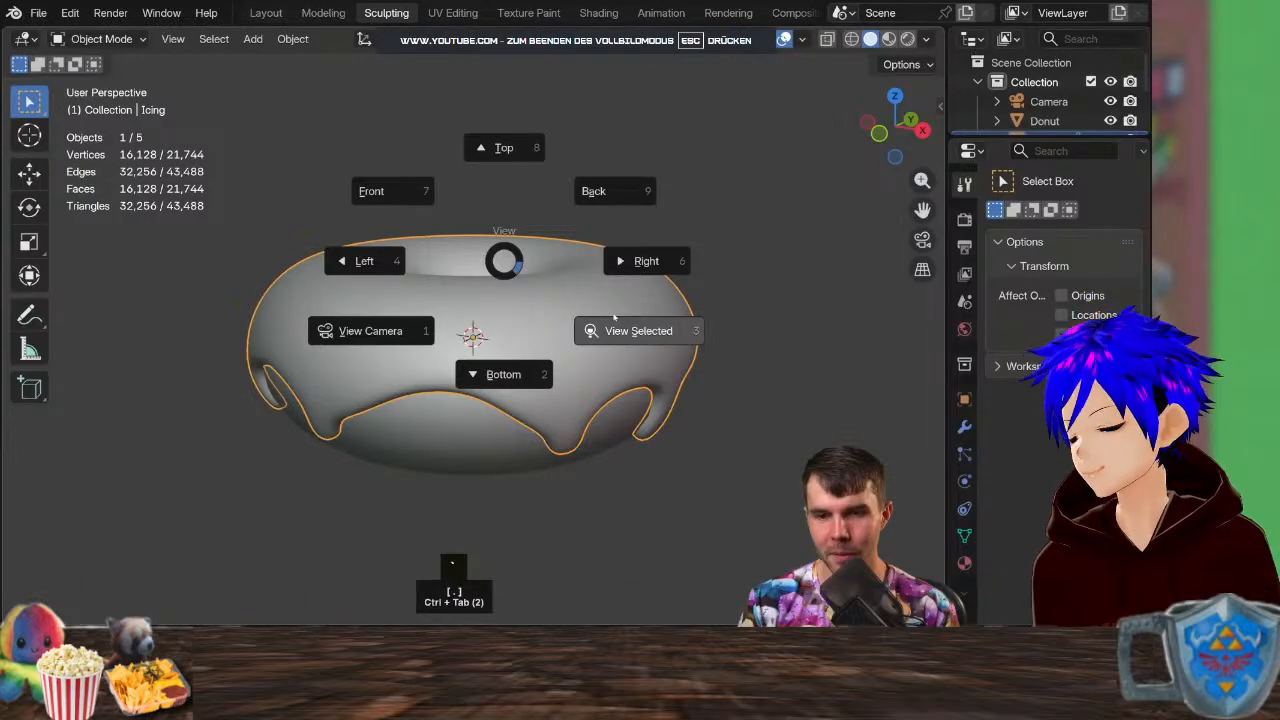
pyautogui.press('space')
pyautogui.press('Left')
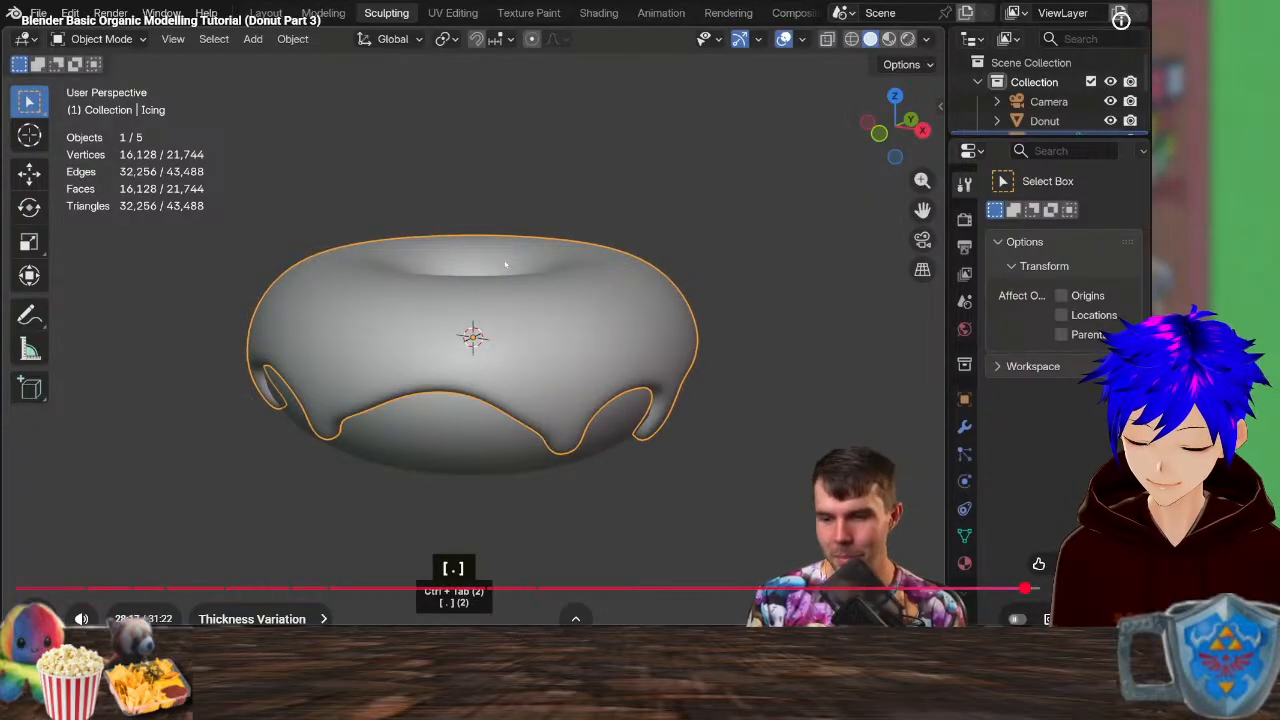
pyautogui.press('space')
pyautogui.press('space')
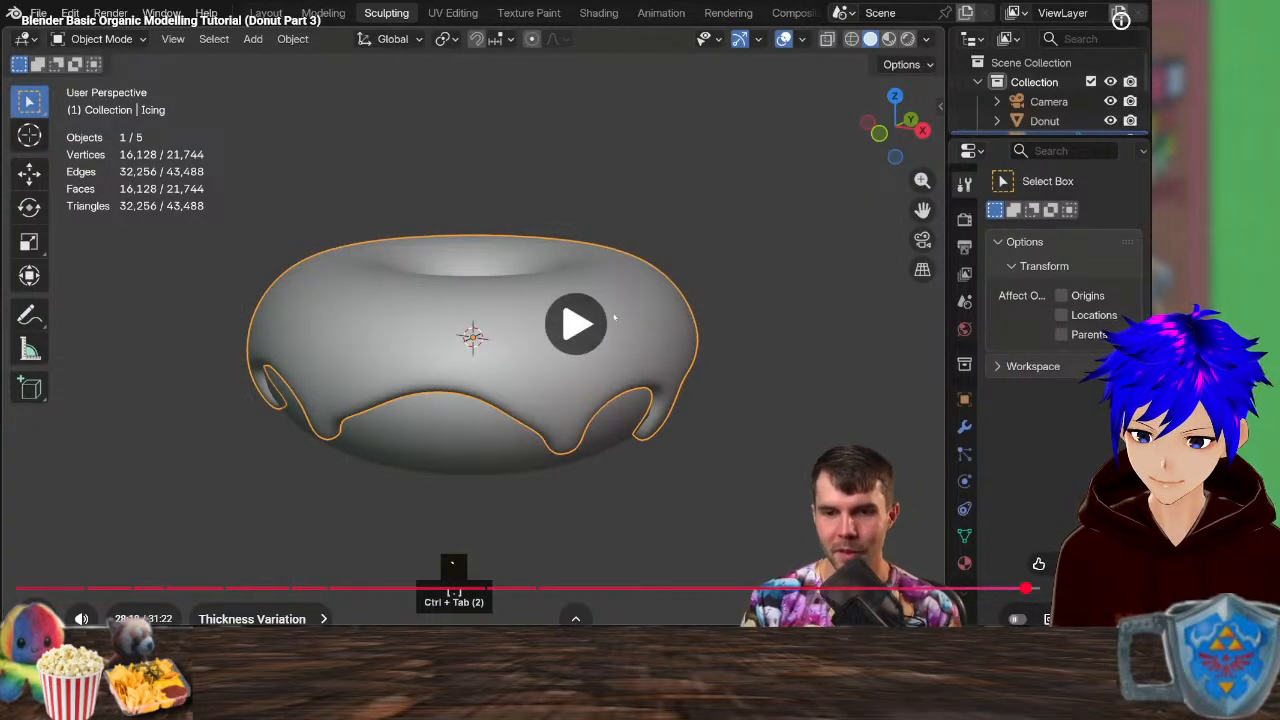
pyautogui.press('space')
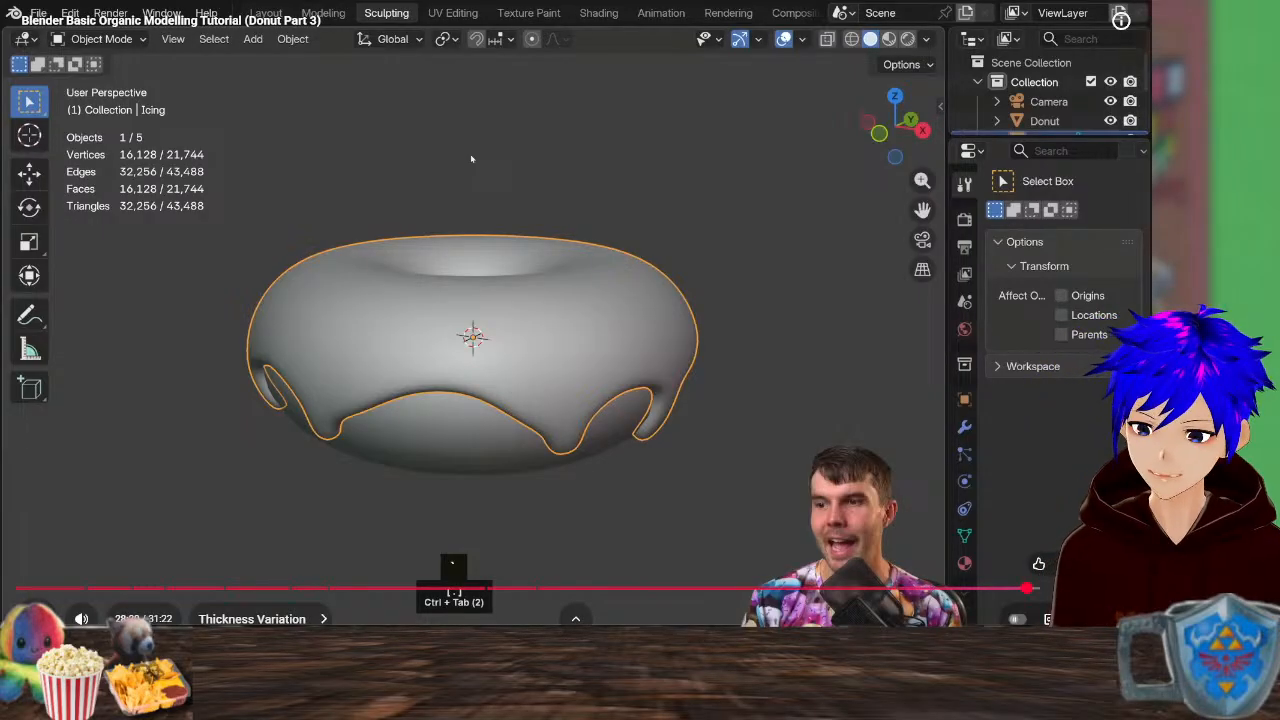
pyautogui.hotkey('alt', 'Tab')
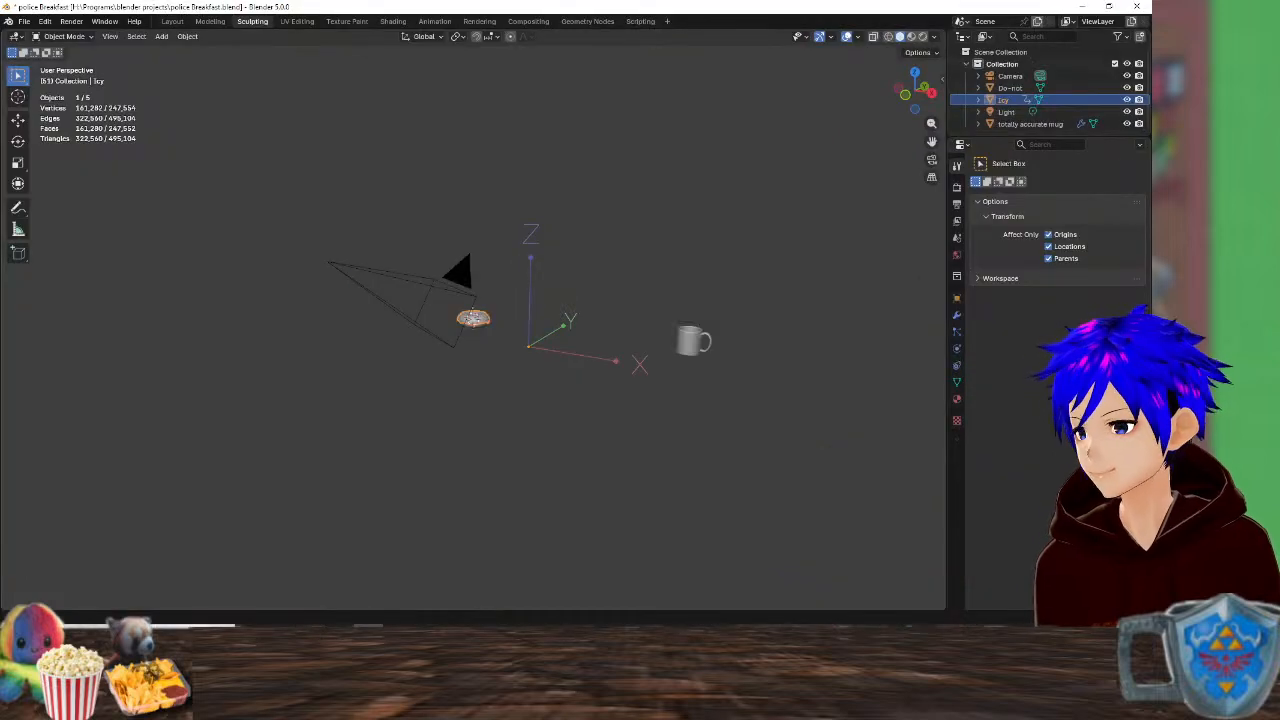
pyautogui.press('KP_Decimal')
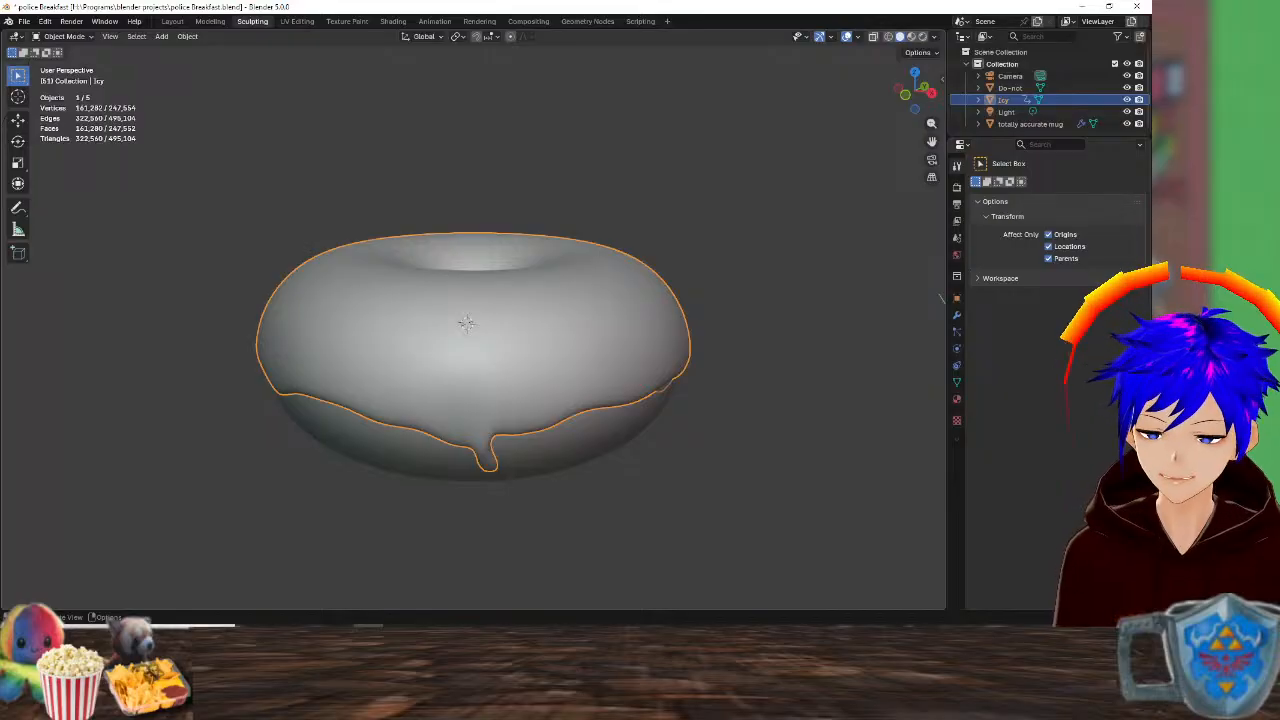
# - Watch in the tutorial video how the icing drips are sculpted with the Inflate/Deflate brush, and return to Blender
pyautogui.moveTo(338, 625)
pyautogui.click(404, 578)
pyautogui.press('space')
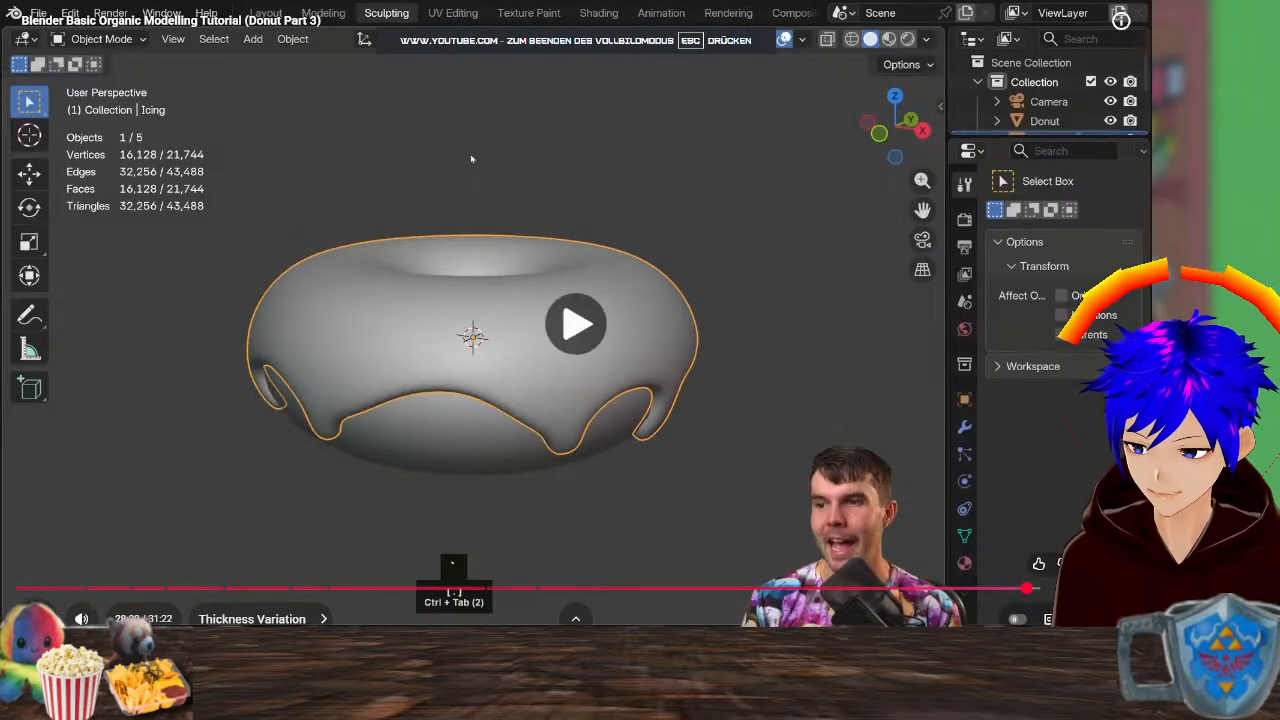
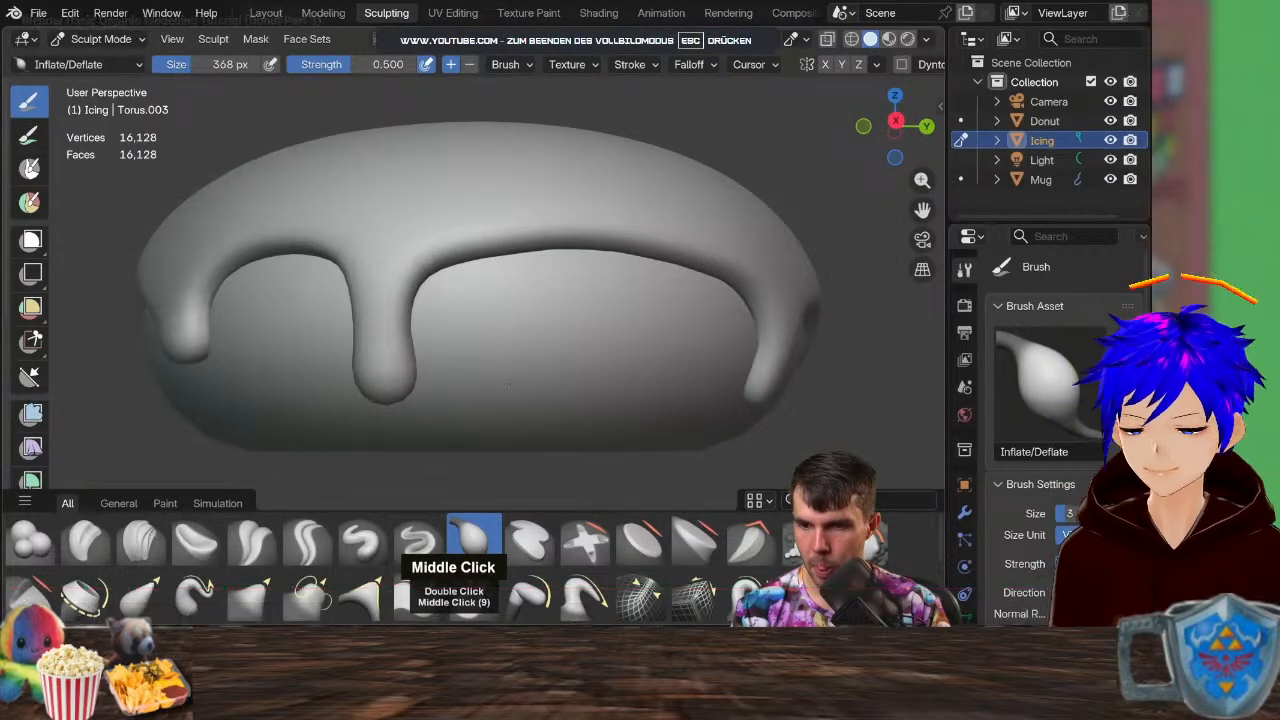
pyautogui.hotkey('alt', 'Tab')
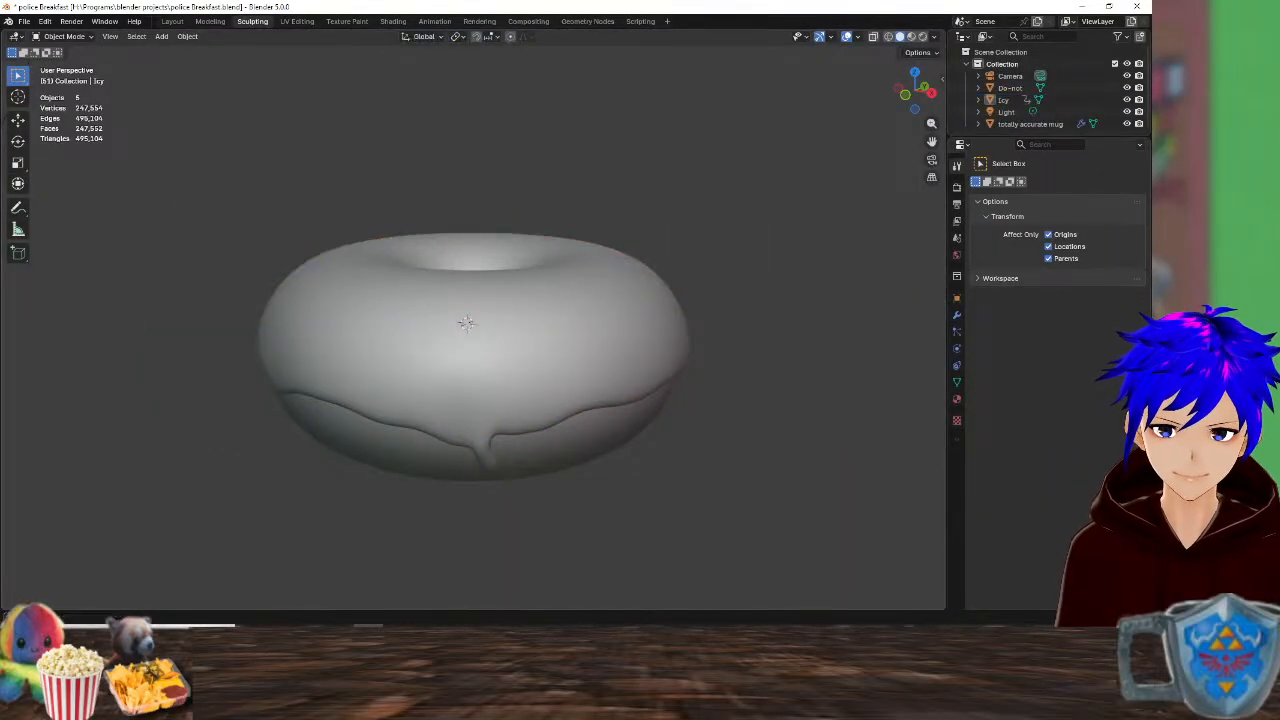
# - Select the Icy object and switch it to Sculpt Mode
pyautogui.click(560, 340)
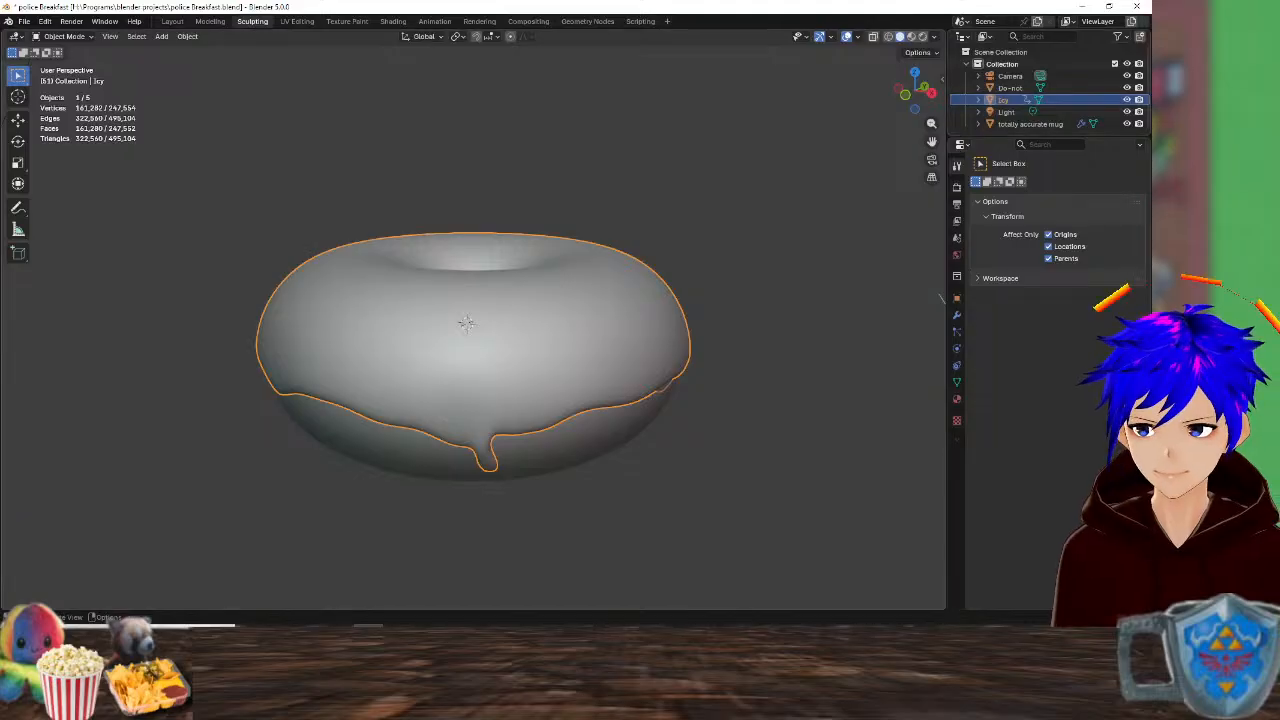
pyautogui.click(63, 36)
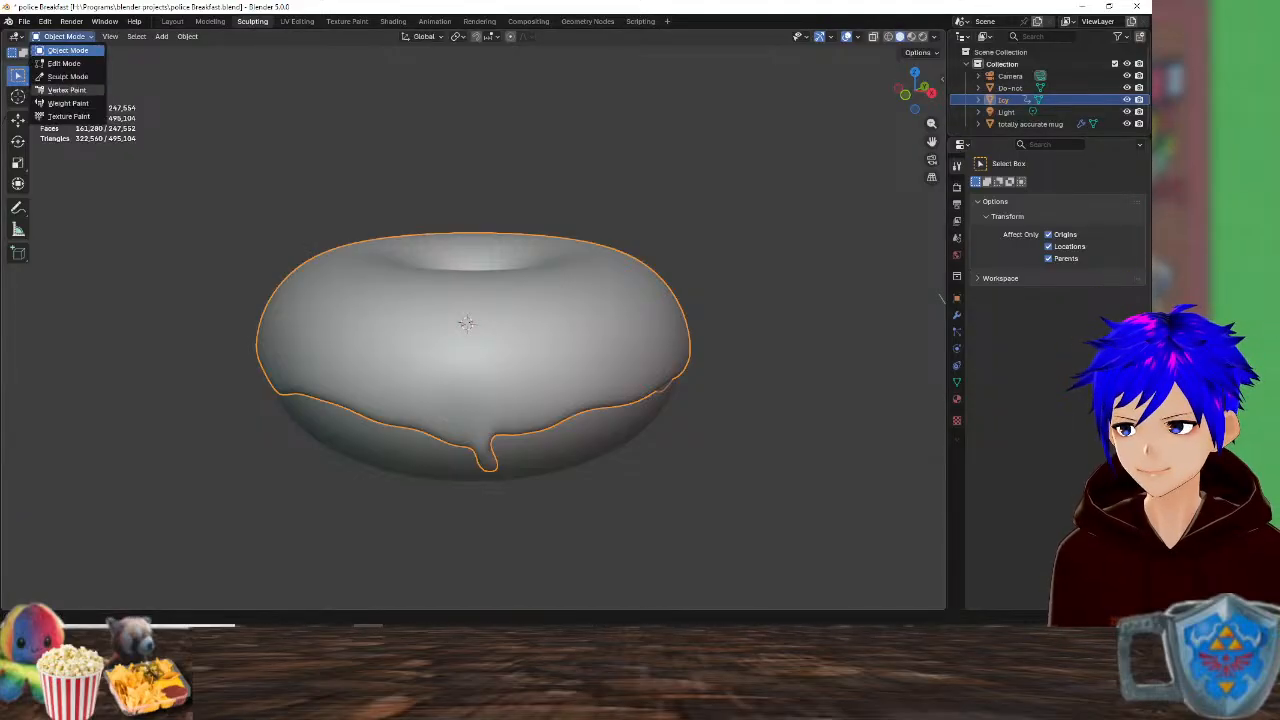
pyautogui.click(65, 76)
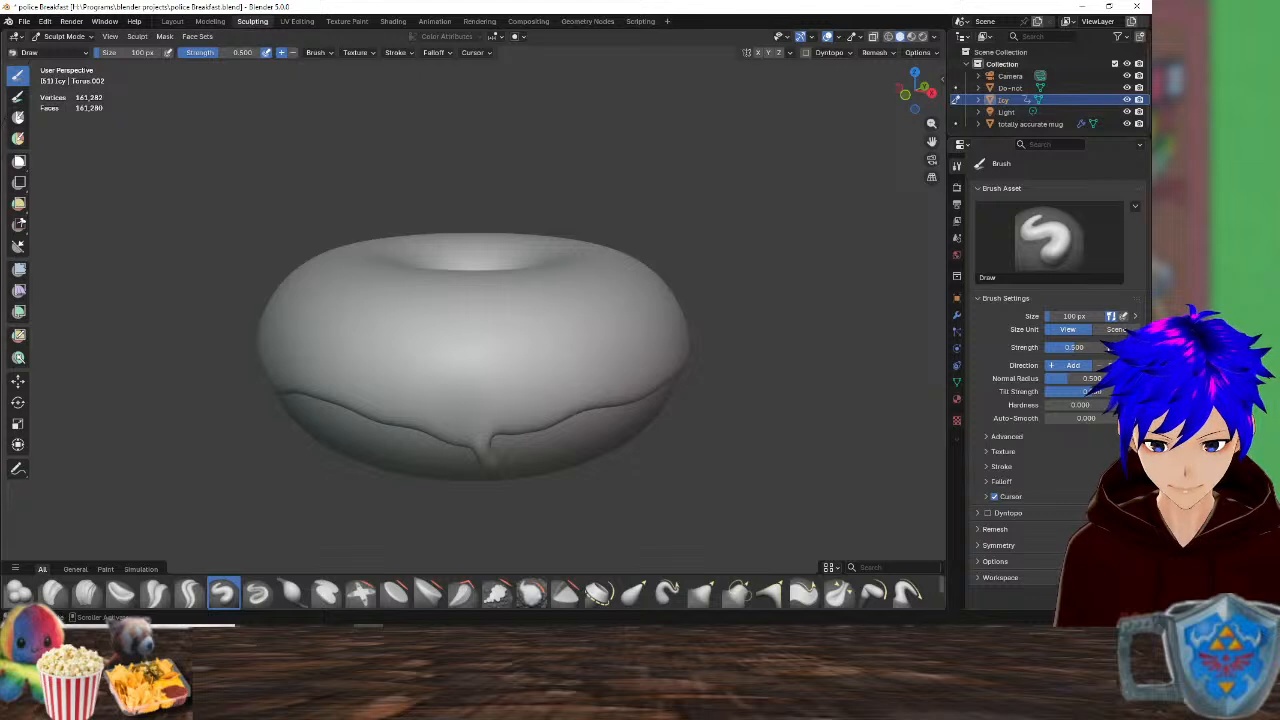
# - Choose the Inflate/Deflate brush for sculpting the icing's drip
pyautogui.scroll(-1, 200, 593)
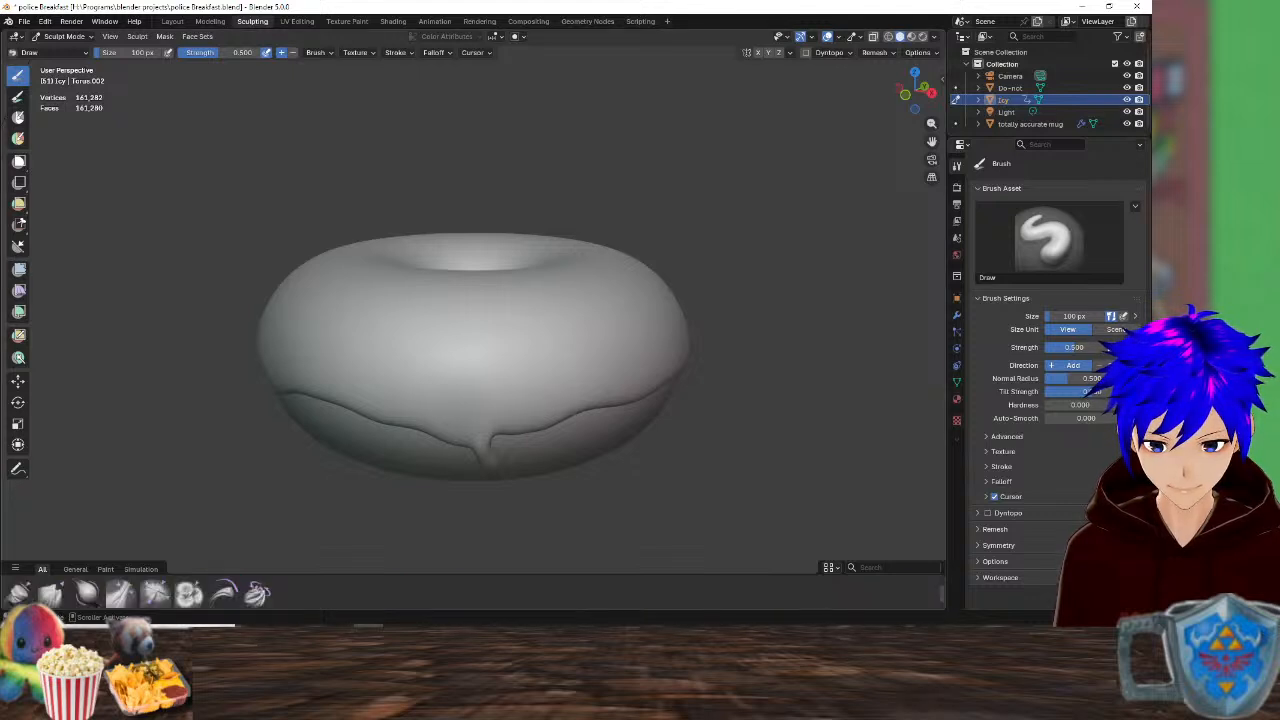
pyautogui.scroll(1, 200, 593)
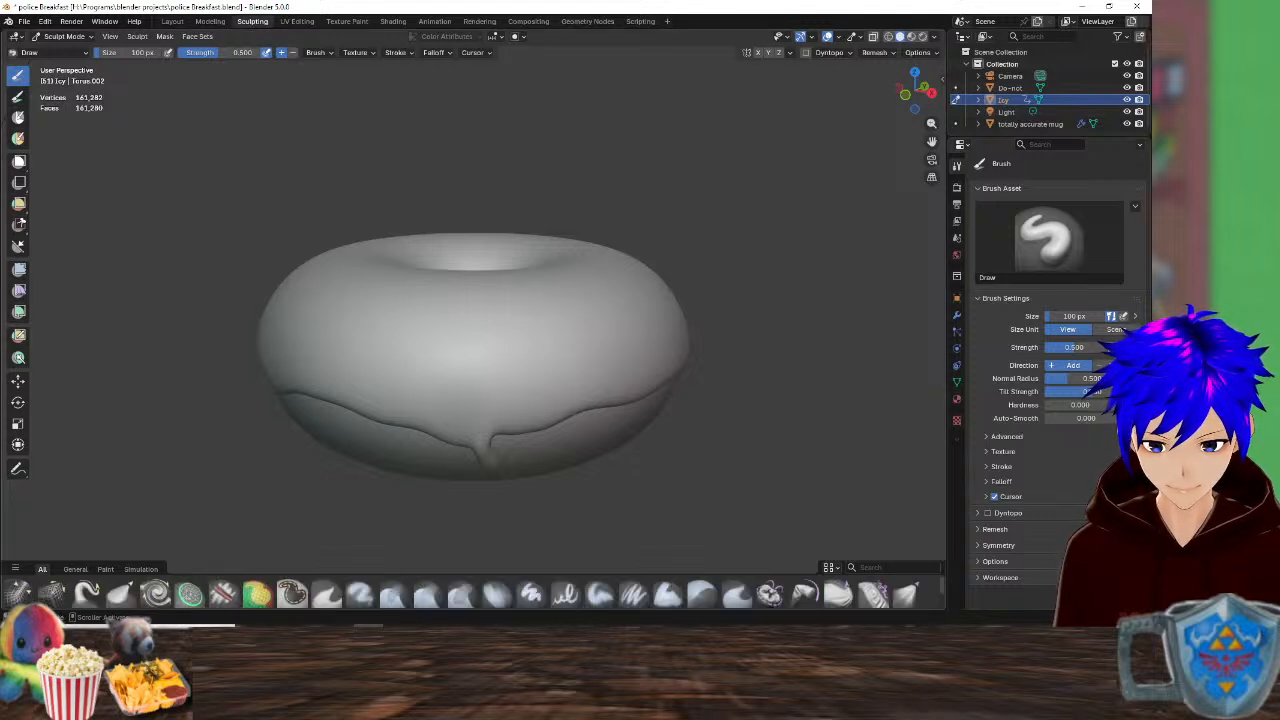
pyautogui.scroll(-1, 200, 593)
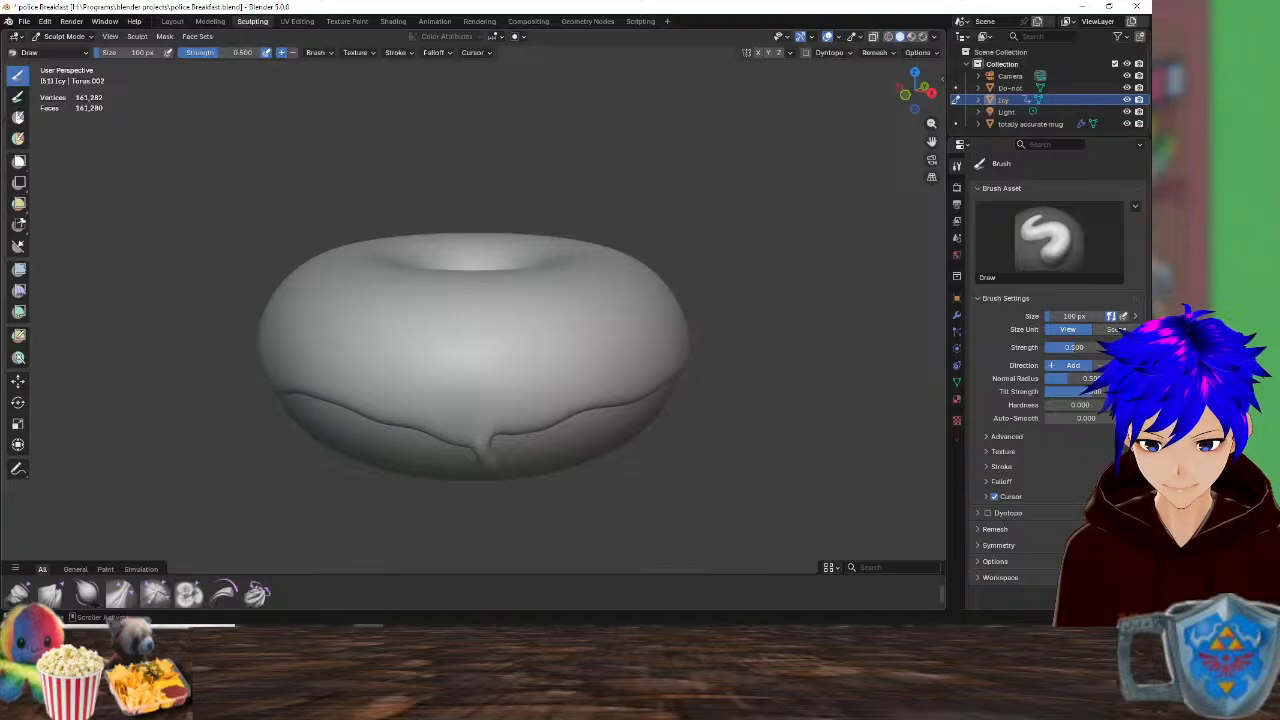
pyautogui.scroll(1, 200, 593)
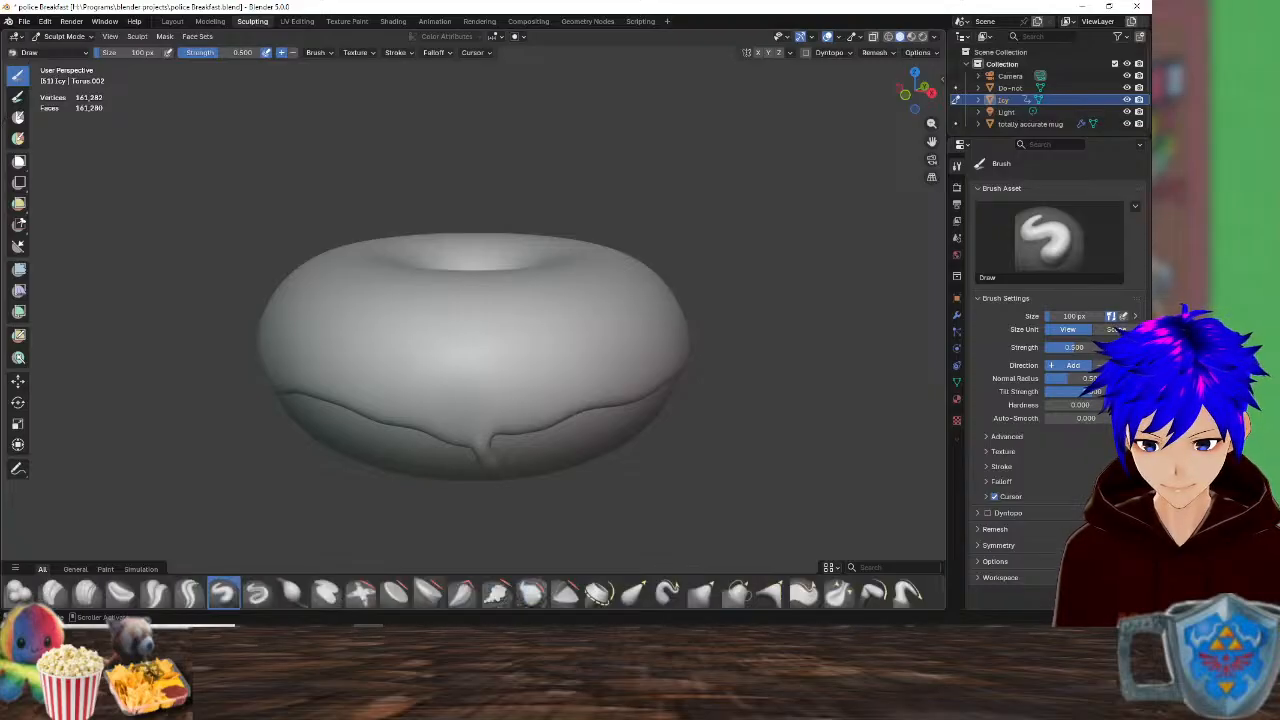
pyautogui.click(290, 592)
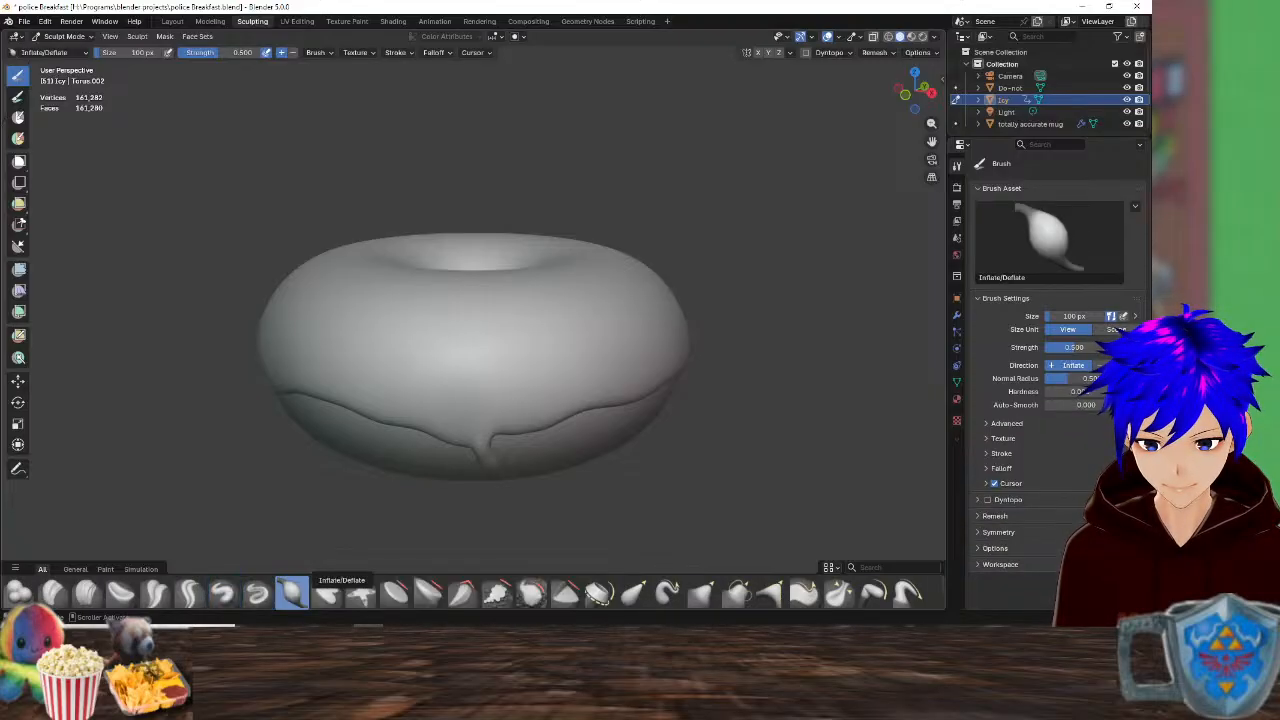
pyautogui.scroll(2, 489, 451)
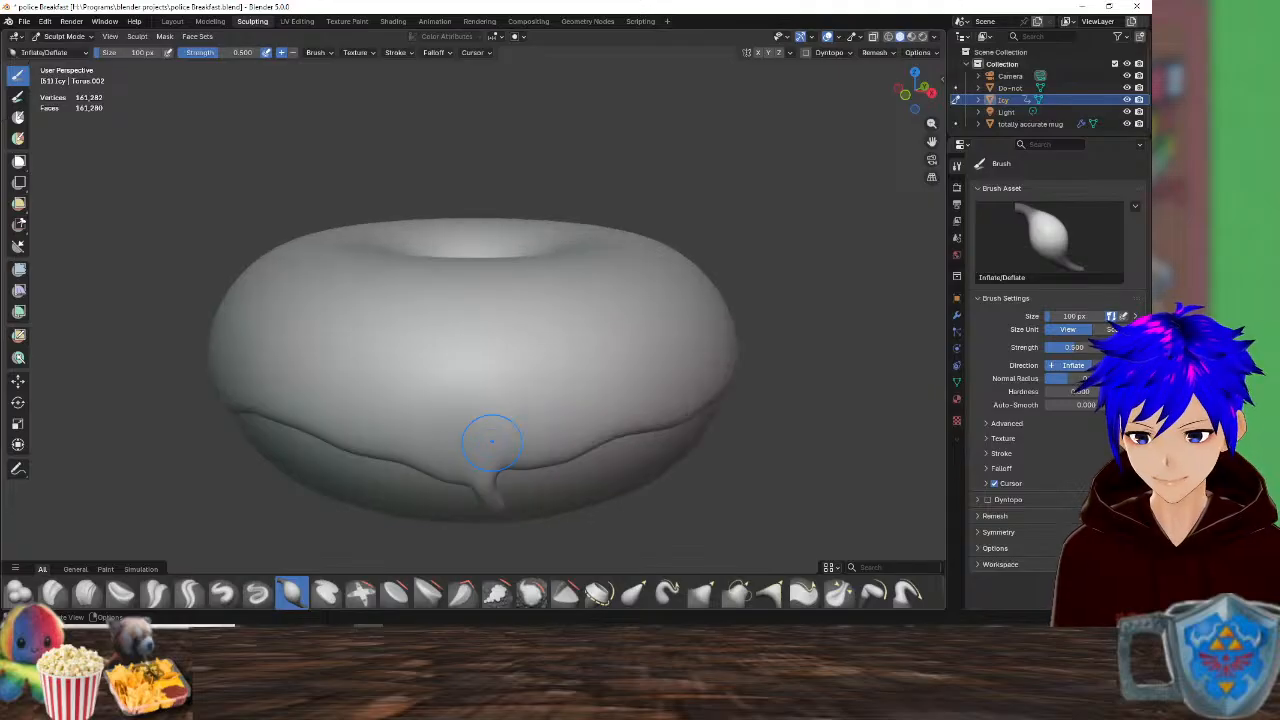
pyautogui.moveTo(586, 509); pyautogui.dragTo(565, 449, button='middle')
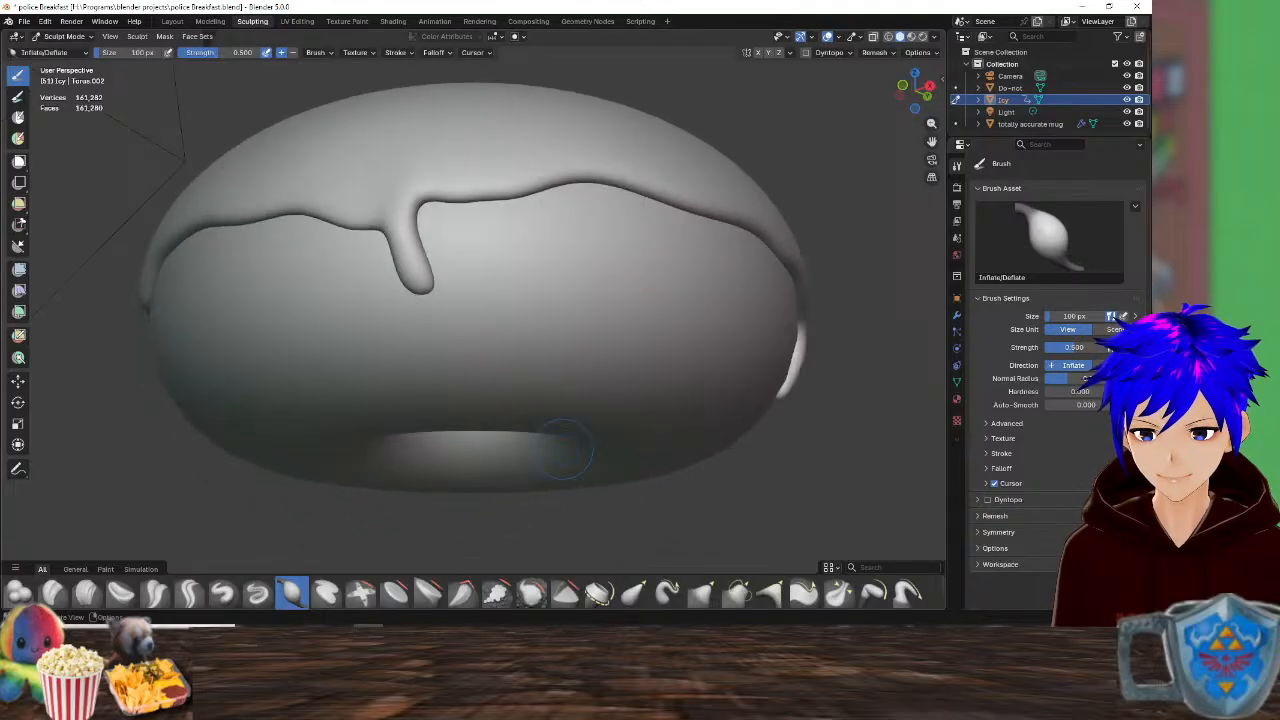
# - Set the Inflate/Deflate brush size to about 126 px and thicken the ends of the icing's drips
pyautogui.press('f')
pyautogui.click(422, 270)
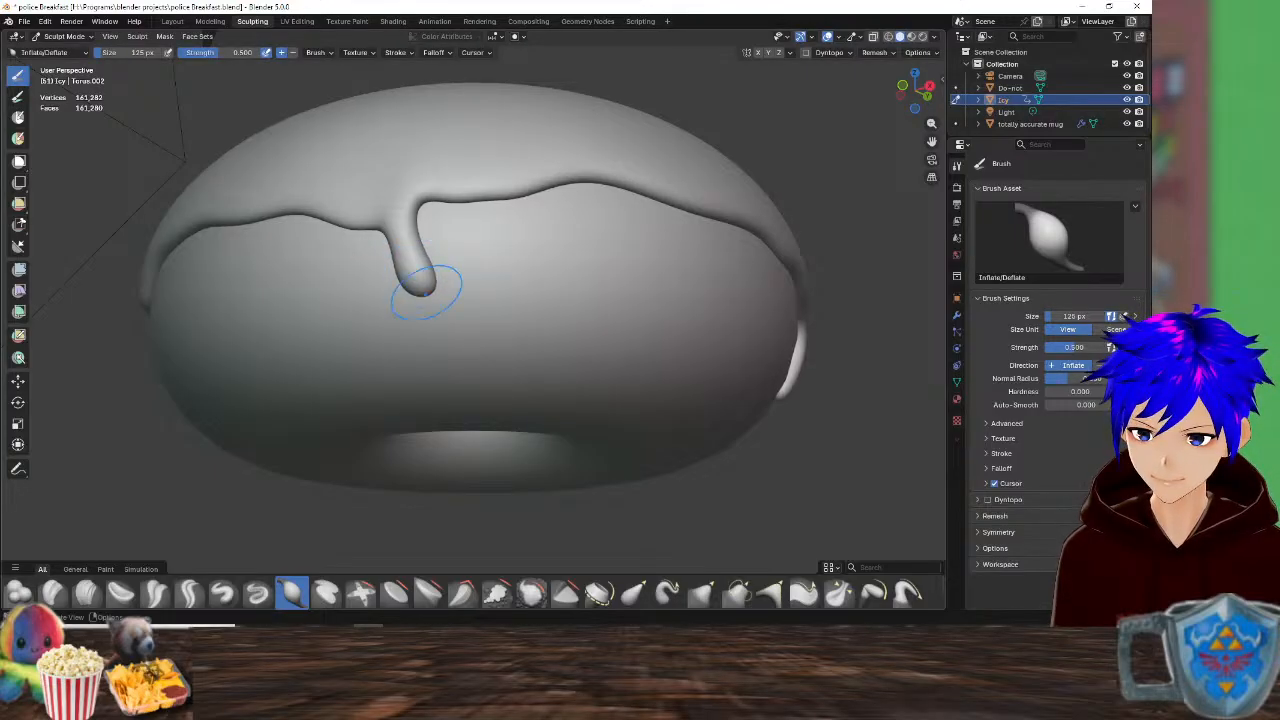
pyautogui.moveTo(457, 277)
pyautogui.mouseDown(button='middle')
pyautogui.moveTo(541, 338)
pyautogui.moveTo(419, 355)
pyautogui.moveTo(542, 334)
pyautogui.moveTo(510, 318)
pyautogui.moveTo(432, 325)
pyautogui.moveTo(636, 432)
pyautogui.mouseUp(button='middle')
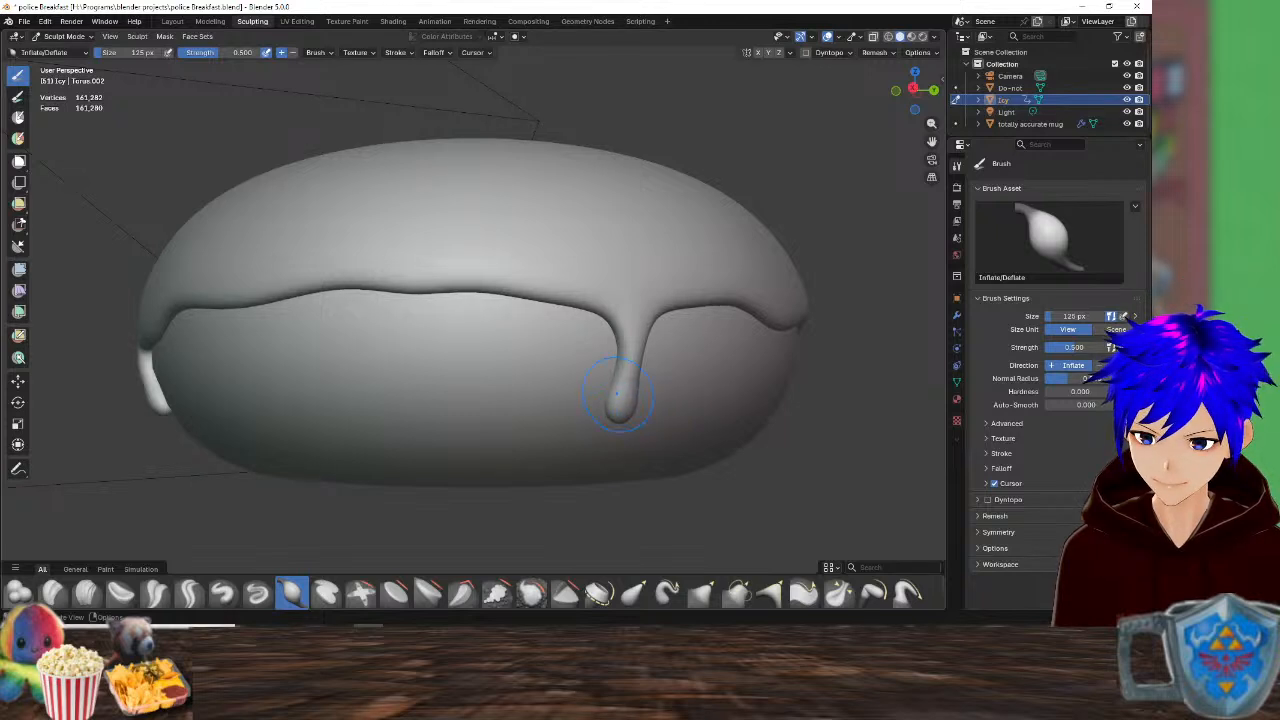
pyautogui.moveTo(613, 322); pyautogui.dragTo(623, 349)
pyautogui.moveTo(625, 349)
pyautogui.mouseDown(button='middle')
pyautogui.moveTo(435, 415)
pyautogui.moveTo(585, 340)
pyautogui.moveTo(614, 349)
pyautogui.mouseUp(button='middle')
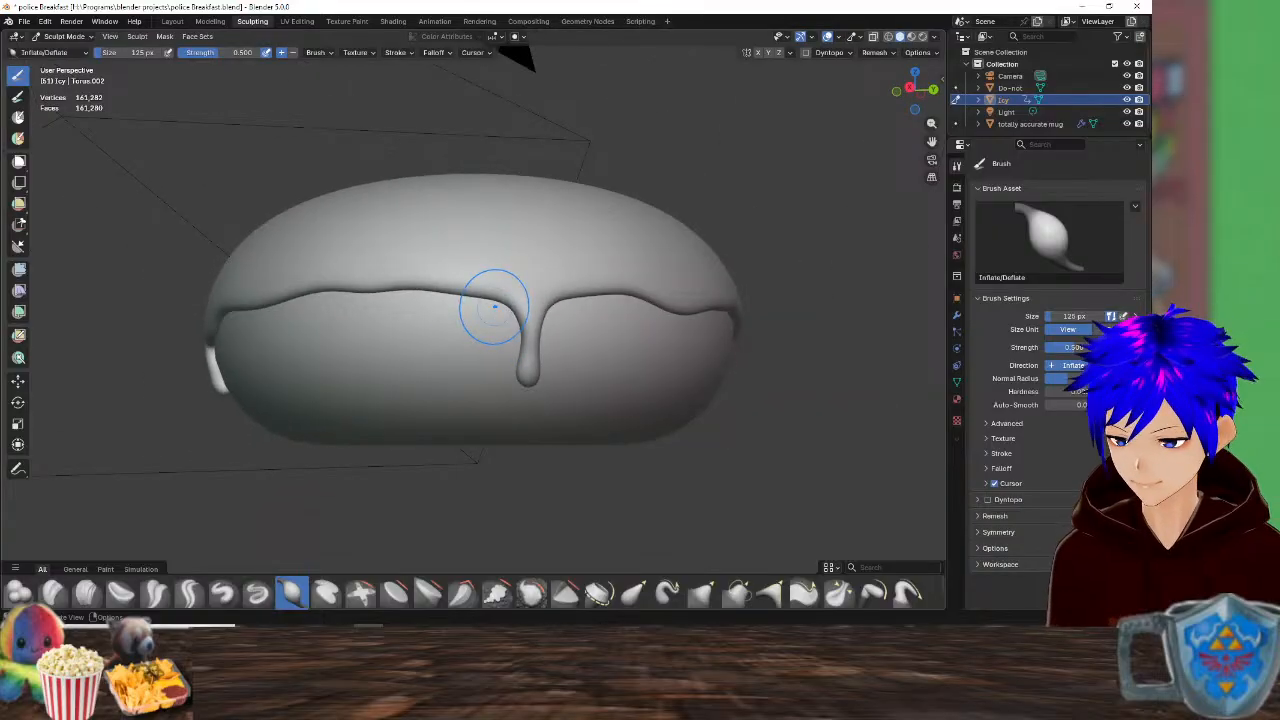
# - Reduce the Inflate/Deflate brush size to 88 px for sculpting the narrow, straight icing drip
pyautogui.press('f')
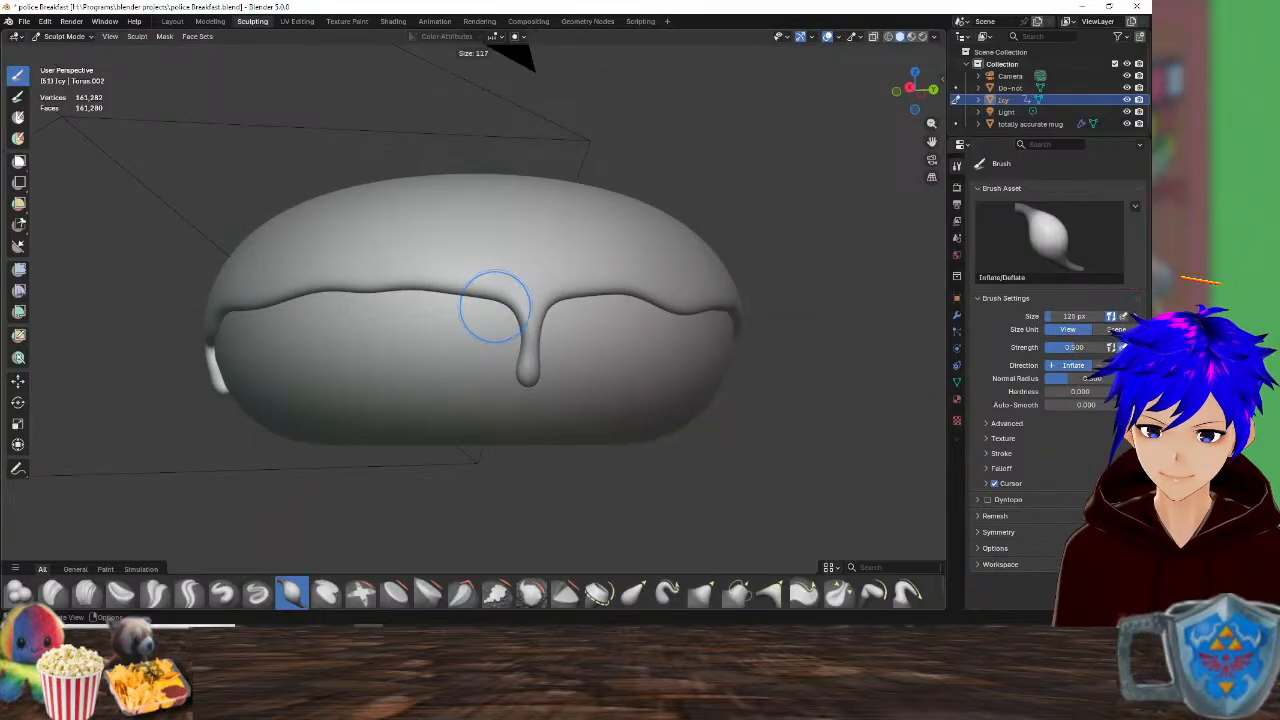
pyautogui.click(480, 303)
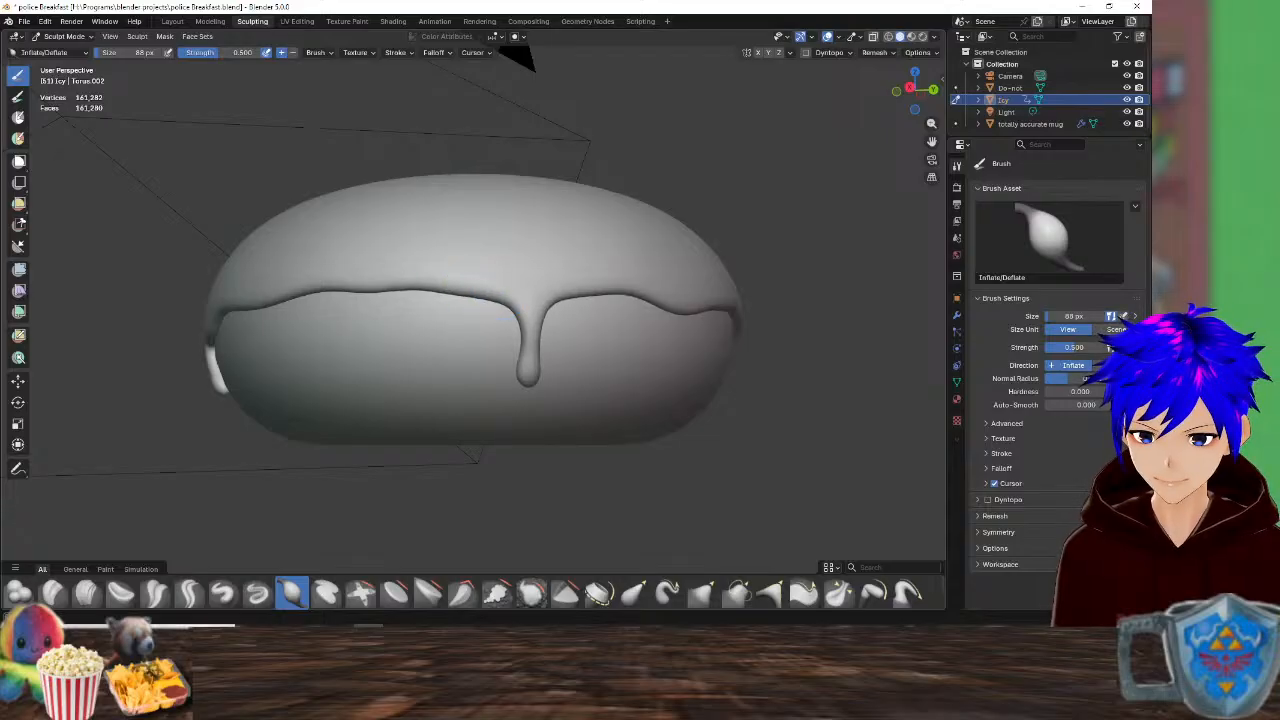
pyautogui.moveTo(560, 362)
pyautogui.mouseDown(button='middle')
pyautogui.moveTo(622, 360)
pyautogui.moveTo(560, 345)
pyautogui.mouseUp(button='middle')
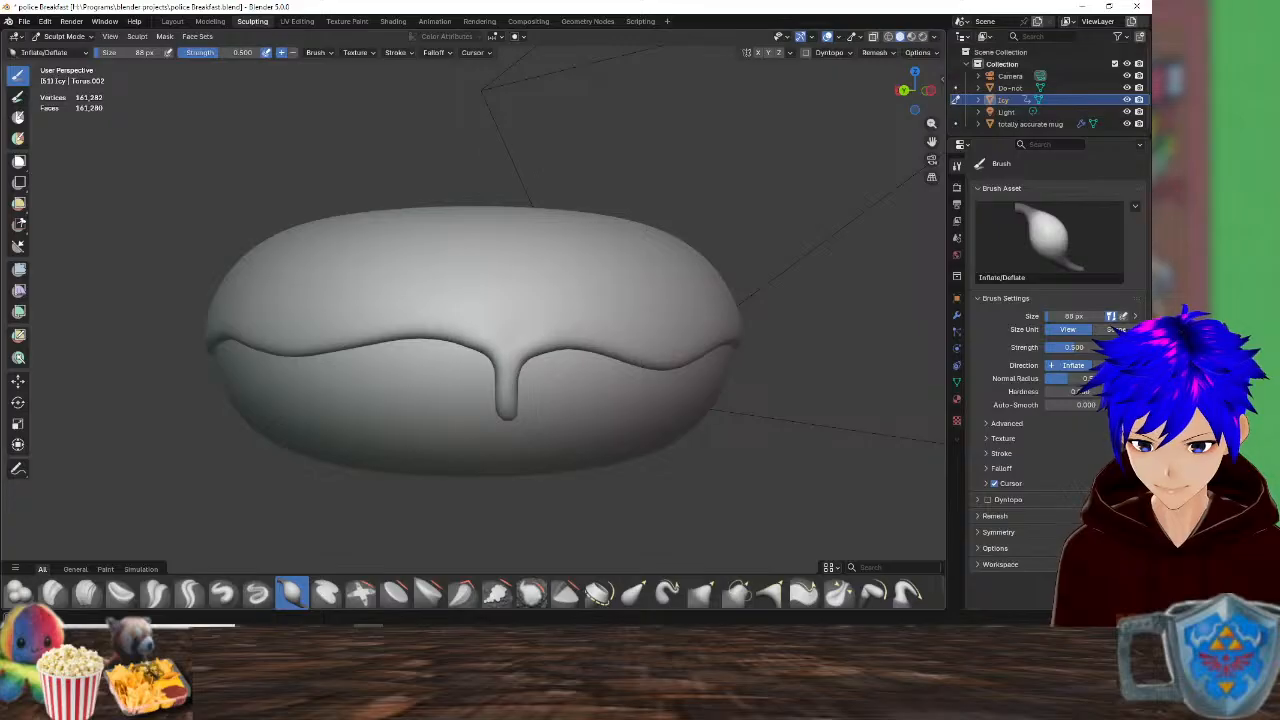
pyautogui.moveTo(560, 345); pyautogui.dragTo(384, 342, button='middle')
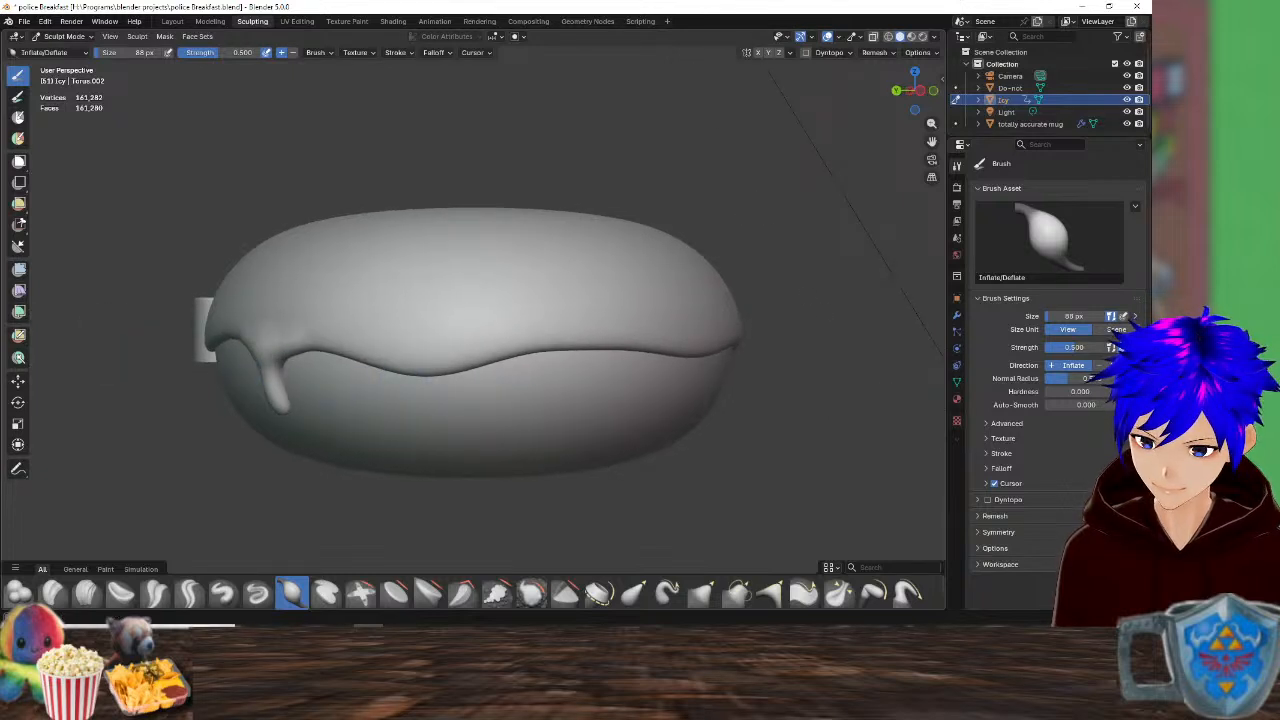
pyautogui.moveTo(350, 415); pyautogui.dragTo(398, 415, button='middle')
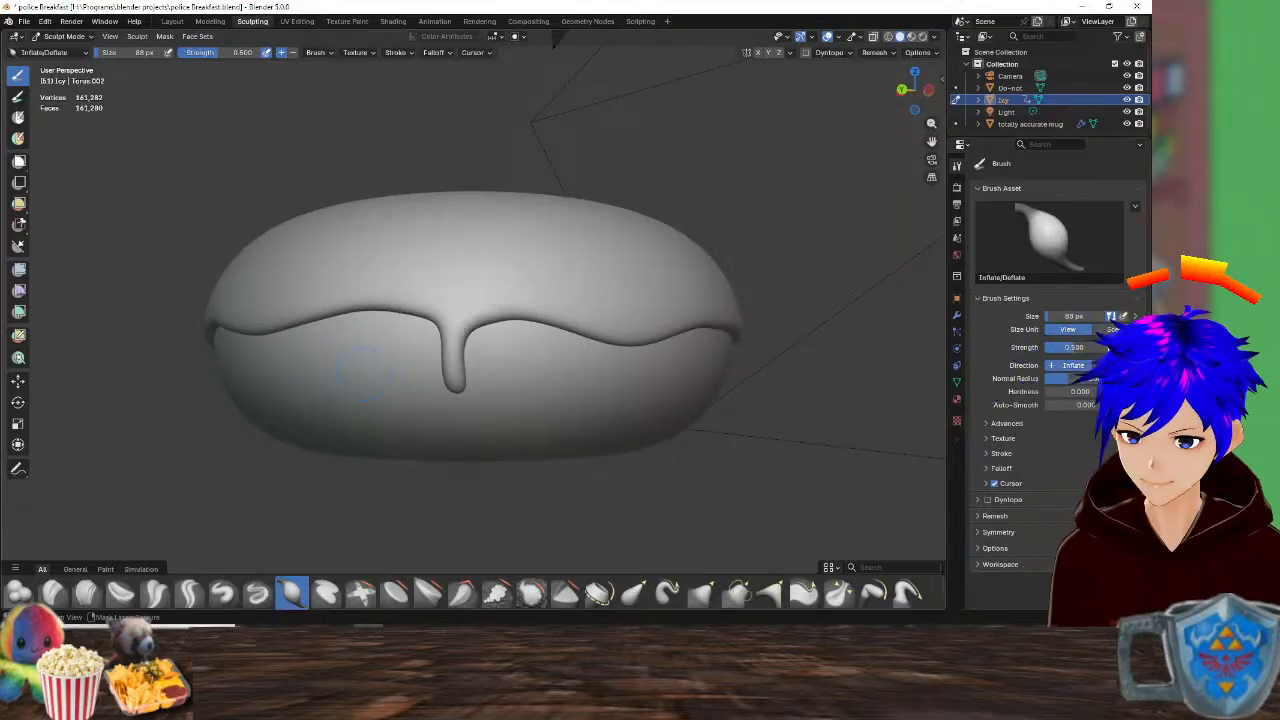
pyautogui.moveTo(531, 369)
pyautogui.mouseDown(button='middle')
pyautogui.moveTo(485, 366)
pyautogui.moveTo(523, 381)
pyautogui.mouseUp(button='middle')
pyautogui.scroll(2, 420, 425)
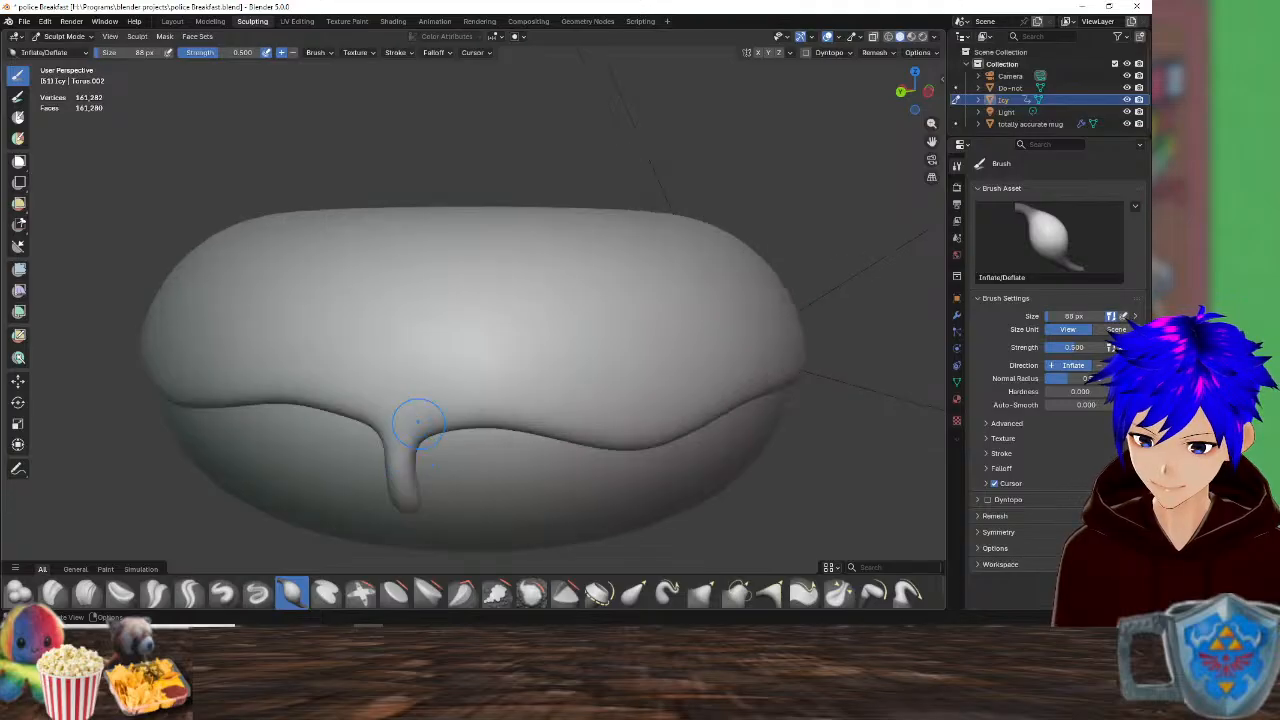
# - Inflate the lower end of the straight drip into a rounded bulb, checking it from several sides
pyautogui.moveTo(420, 425); pyautogui.dragTo(177, 518, button='middle')
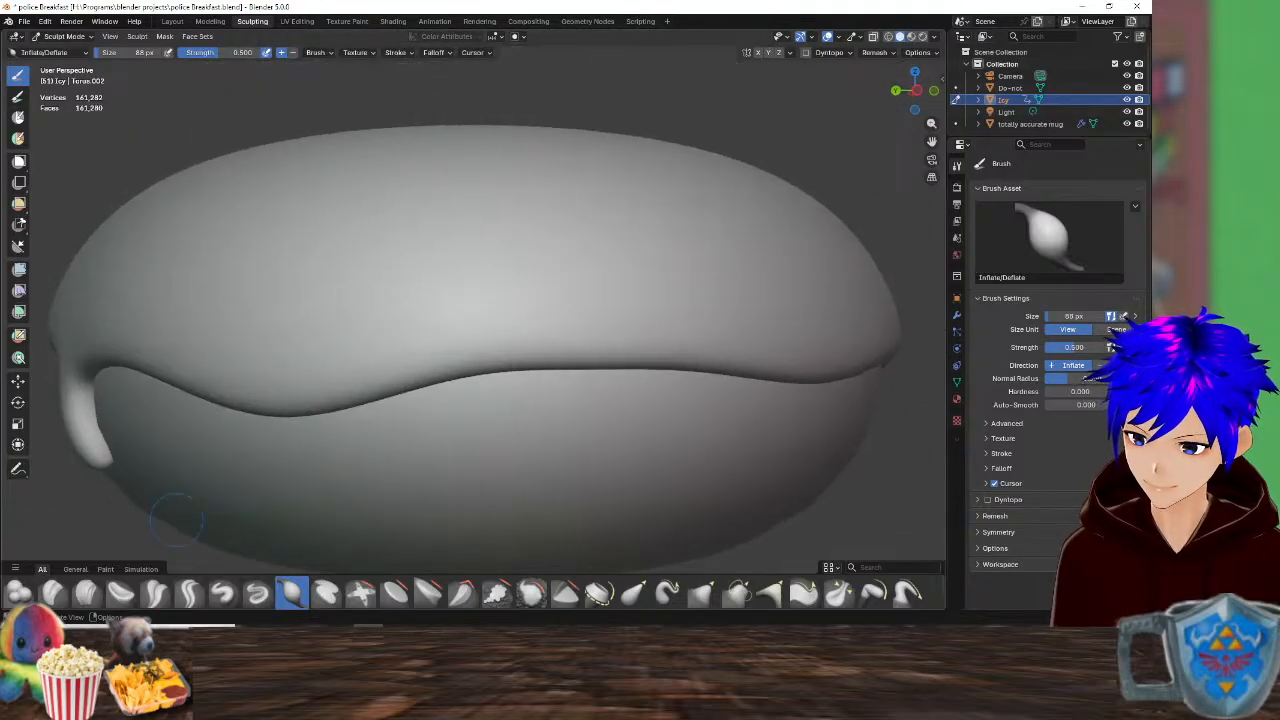
pyautogui.moveTo(127, 401); pyautogui.dragTo(243, 400, button='middle')
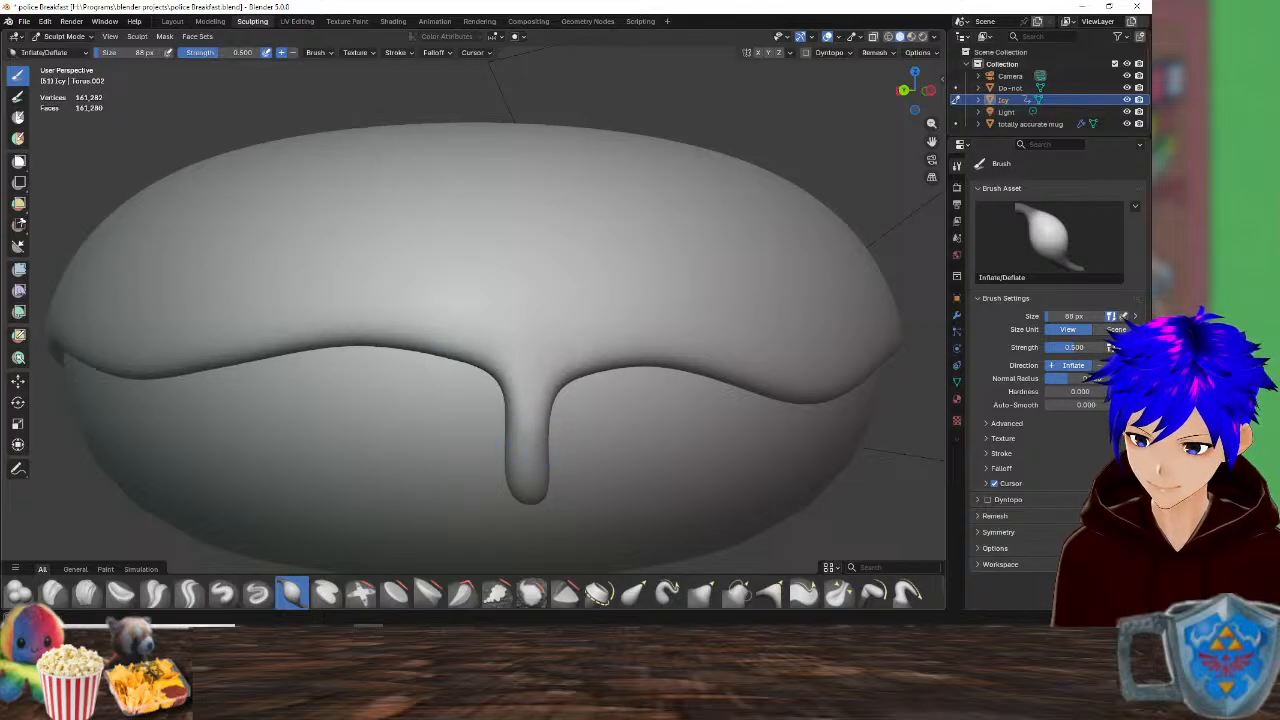
pyautogui.moveTo(642, 400); pyautogui.dragTo(637, 370, button='middle')
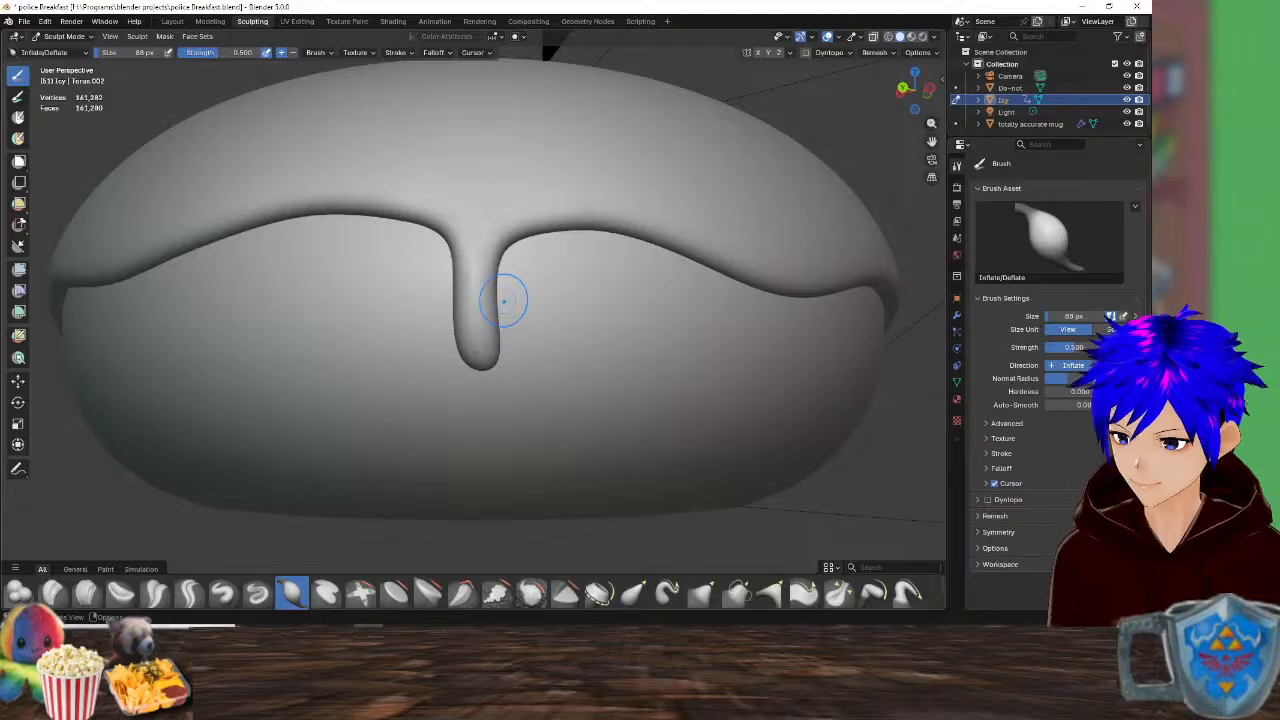
pyautogui.moveTo(503, 300)
pyautogui.mouseDown(button='middle')
pyautogui.moveTo(470, 308)
pyautogui.moveTo(497, 314)
pyautogui.mouseUp(button='middle')
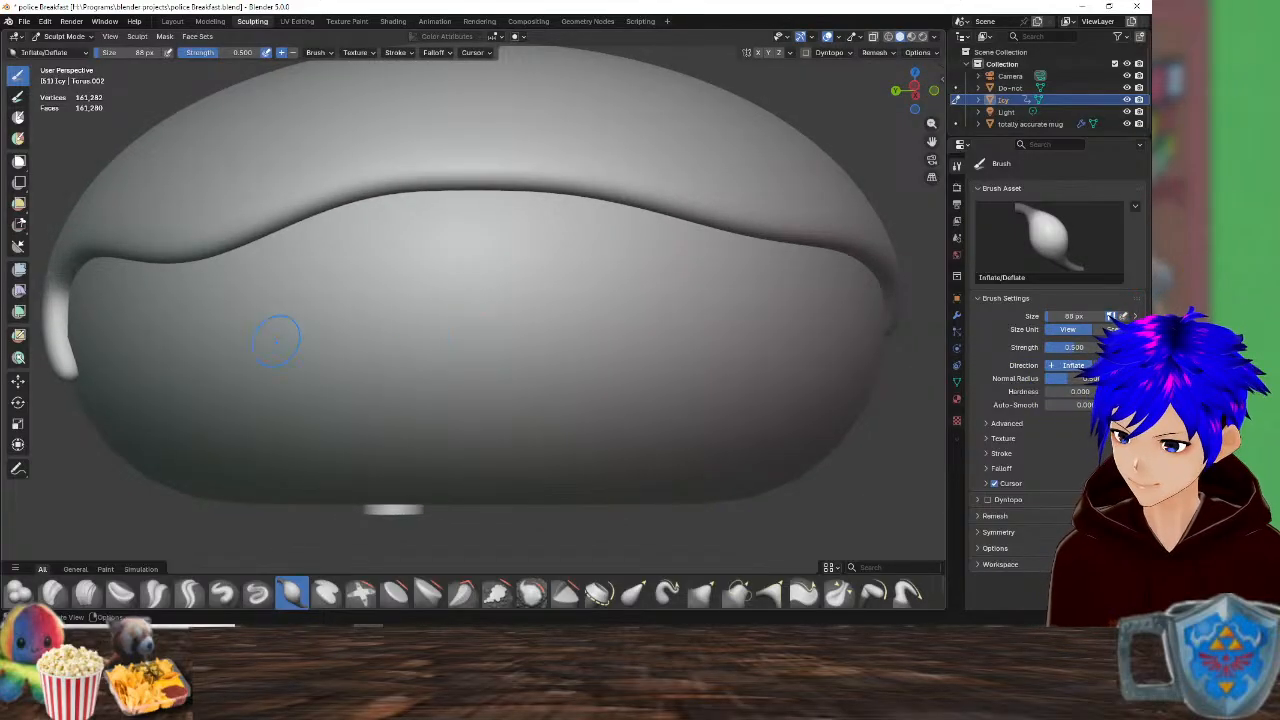
pyautogui.moveTo(277, 340); pyautogui.dragTo(271, 378, button='middle')
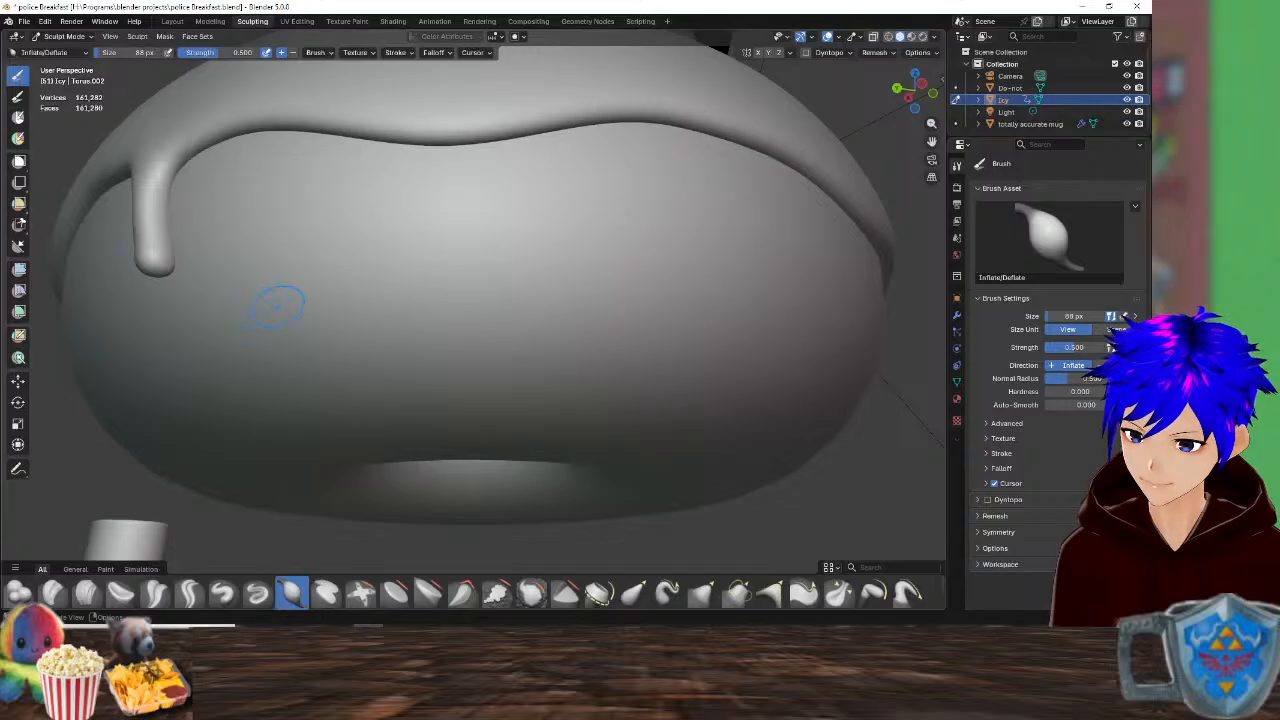
pyautogui.moveTo(277, 307); pyautogui.dragTo(575, 355, button='middle')
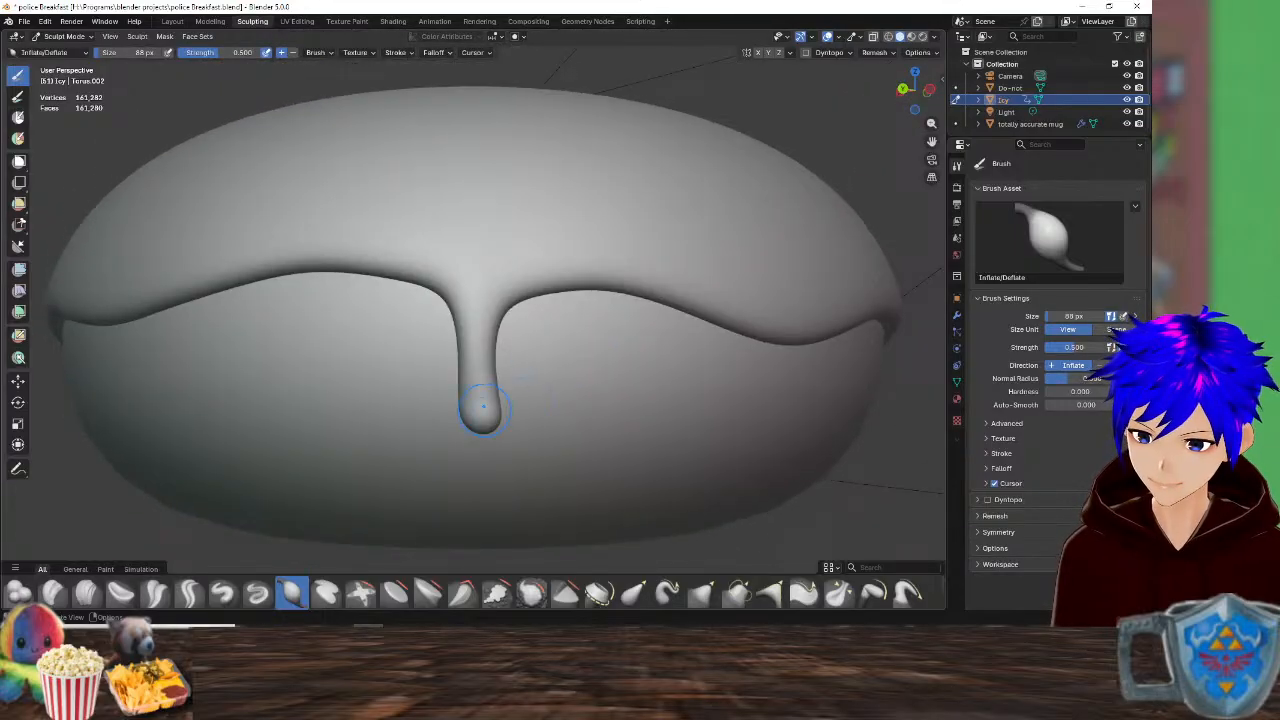
pyautogui.moveTo(485, 400); pyautogui.dragTo(519, 51, button='middle')
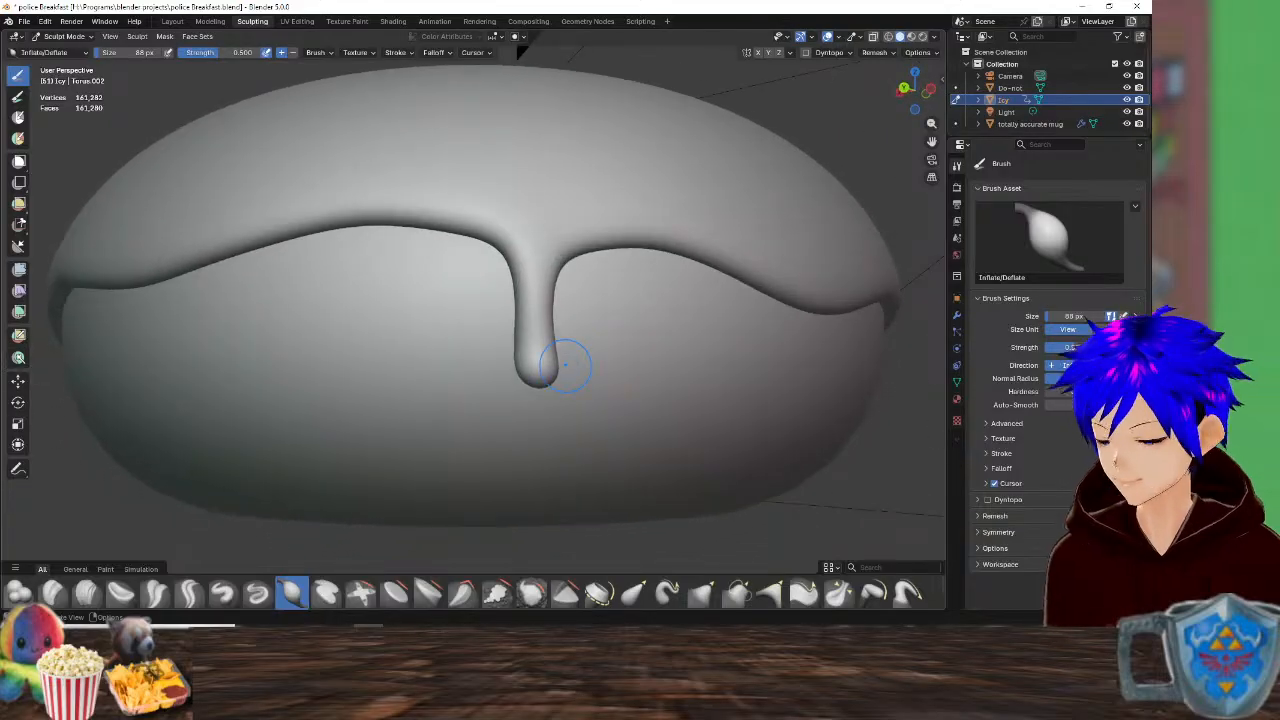
# - Touch up the thickness of the straight drip with the Inflate/Deflate brush and check the drips around the donut
pyautogui.moveTo(600, 330)
pyautogui.mouseDown(button='middle')
pyautogui.moveTo(480, 336)
pyautogui.moveTo(579, 343)
pyautogui.mouseUp(button='middle')
pyautogui.rightClick(330, 377)
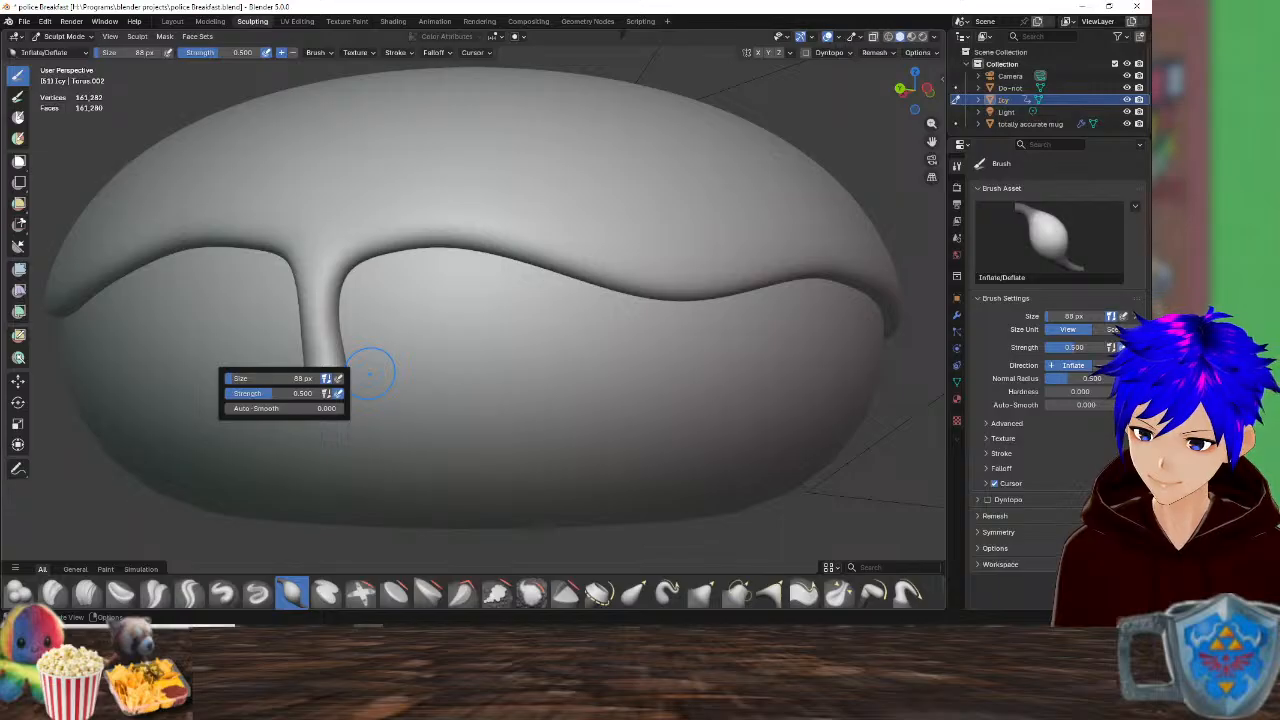
pyautogui.moveTo(330, 376); pyautogui.dragTo(331, 356)
pyautogui.moveTo(826, 402); pyautogui.dragTo(375, 466, button='middle')
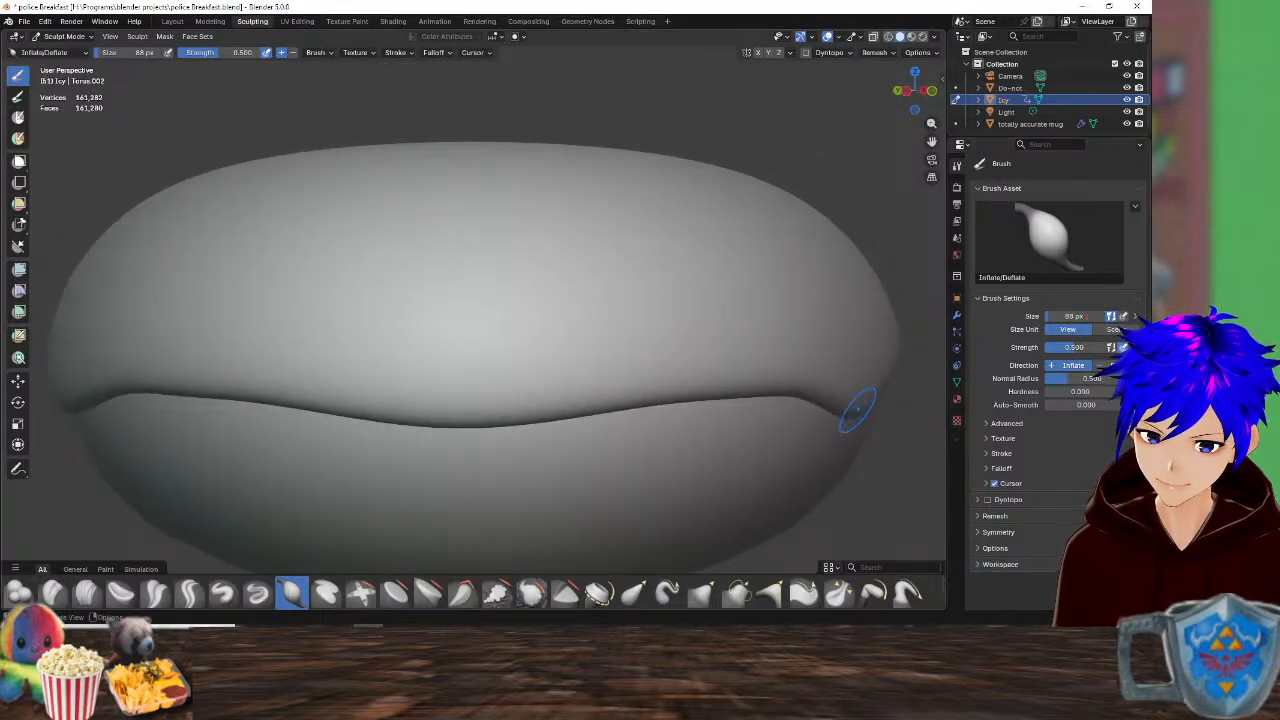
pyautogui.moveTo(849, 461); pyautogui.dragTo(605, 445, button='middle')
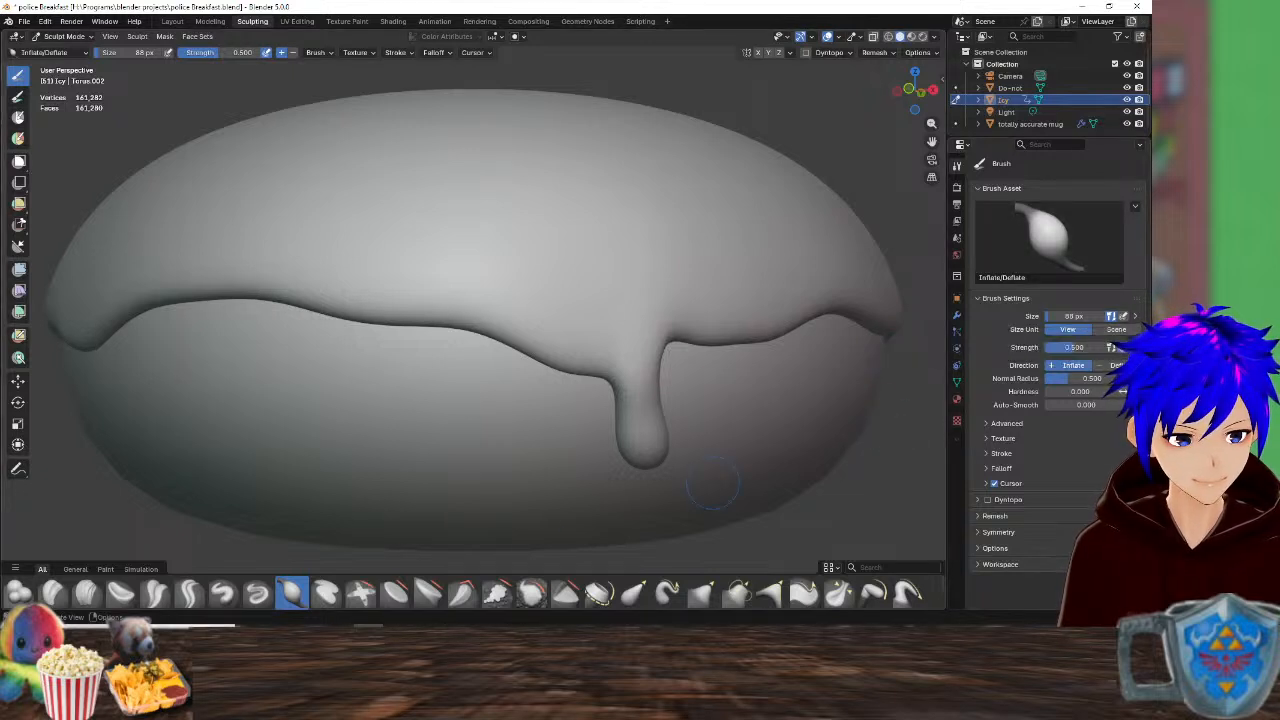
# - Watch in the tutorial video how the icing's edge is shaped with the Grab brush, and return to Blender
pyautogui.moveTo(338, 632)
pyautogui.click(403, 583)
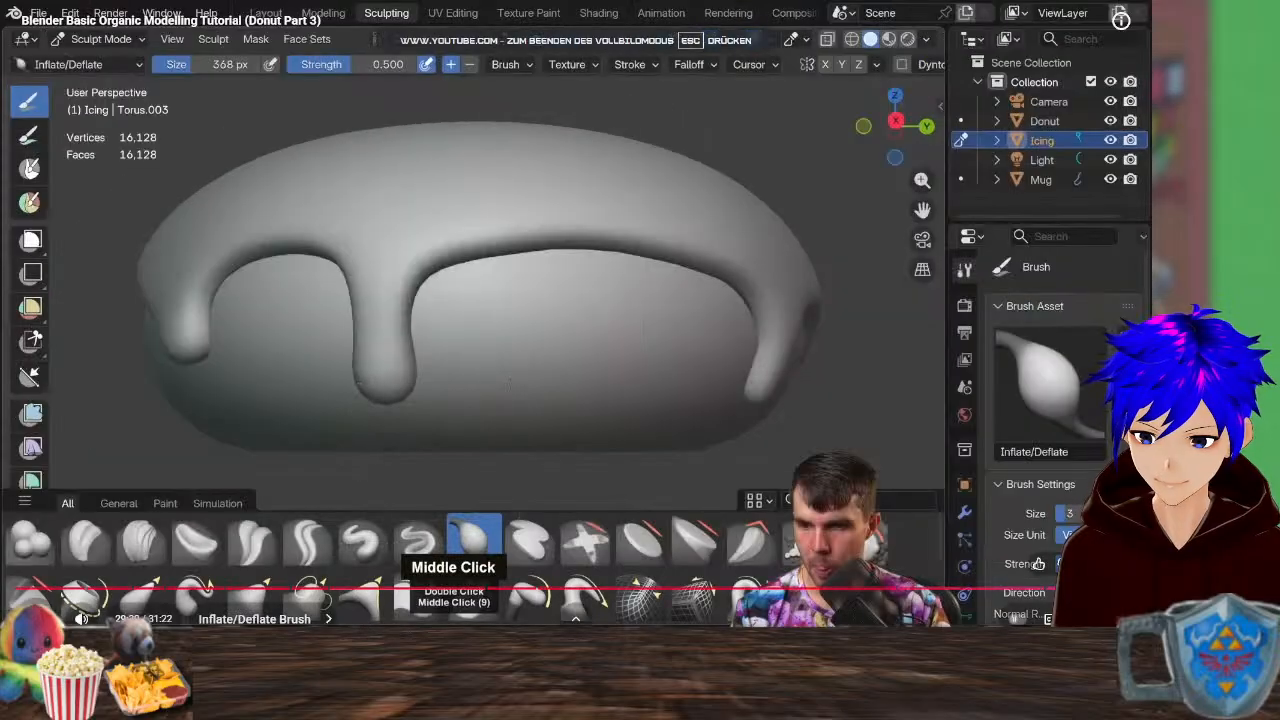
pyautogui.press('space')
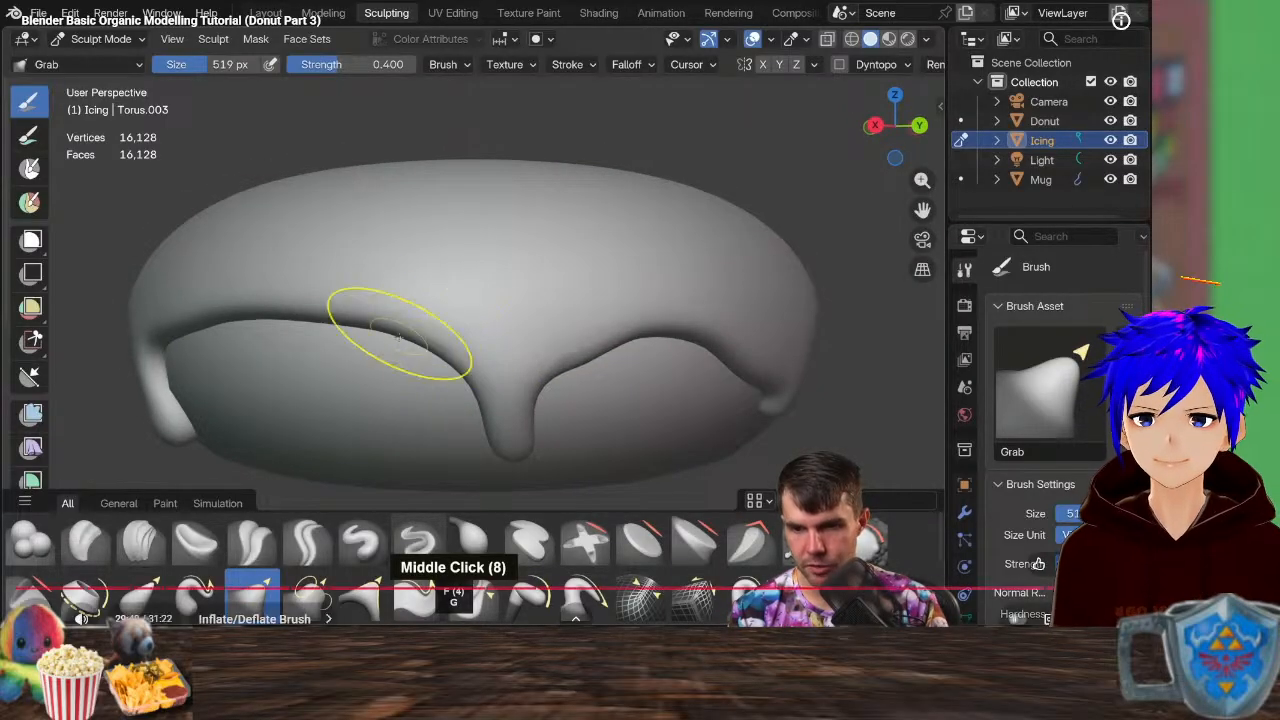
pyautogui.press('space')
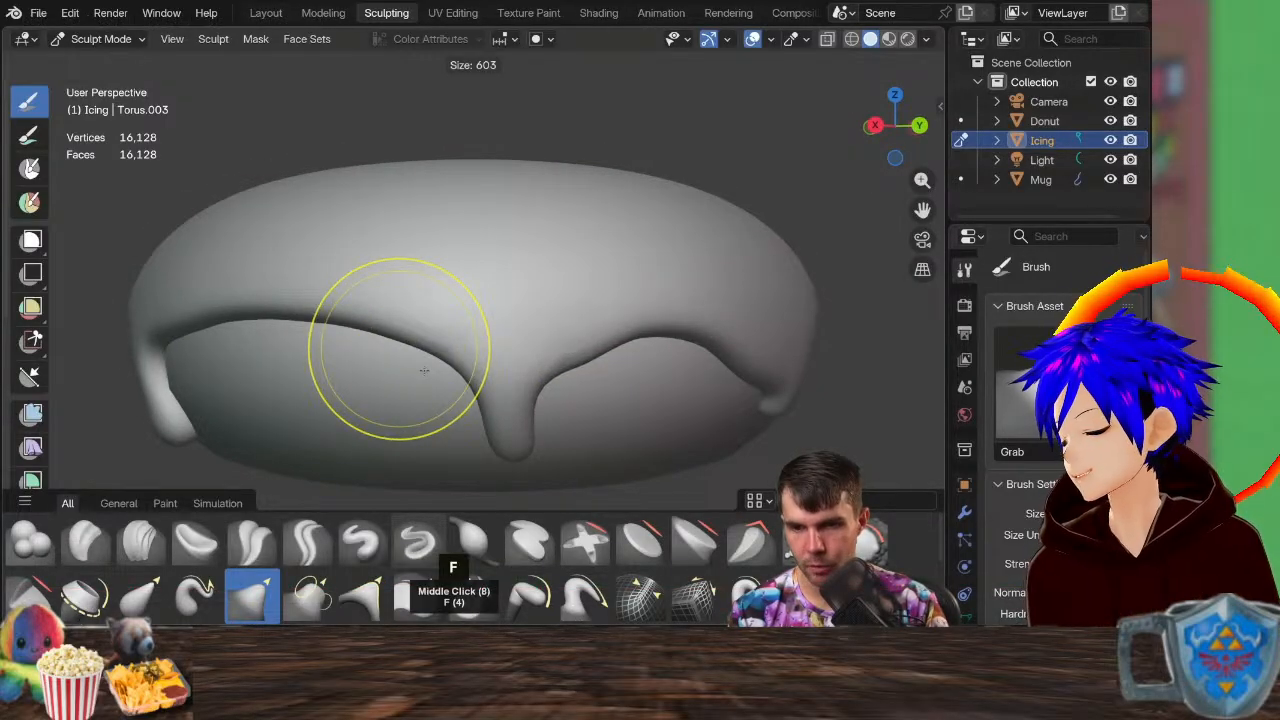
pyautogui.hotkey('alt', 'Tab')
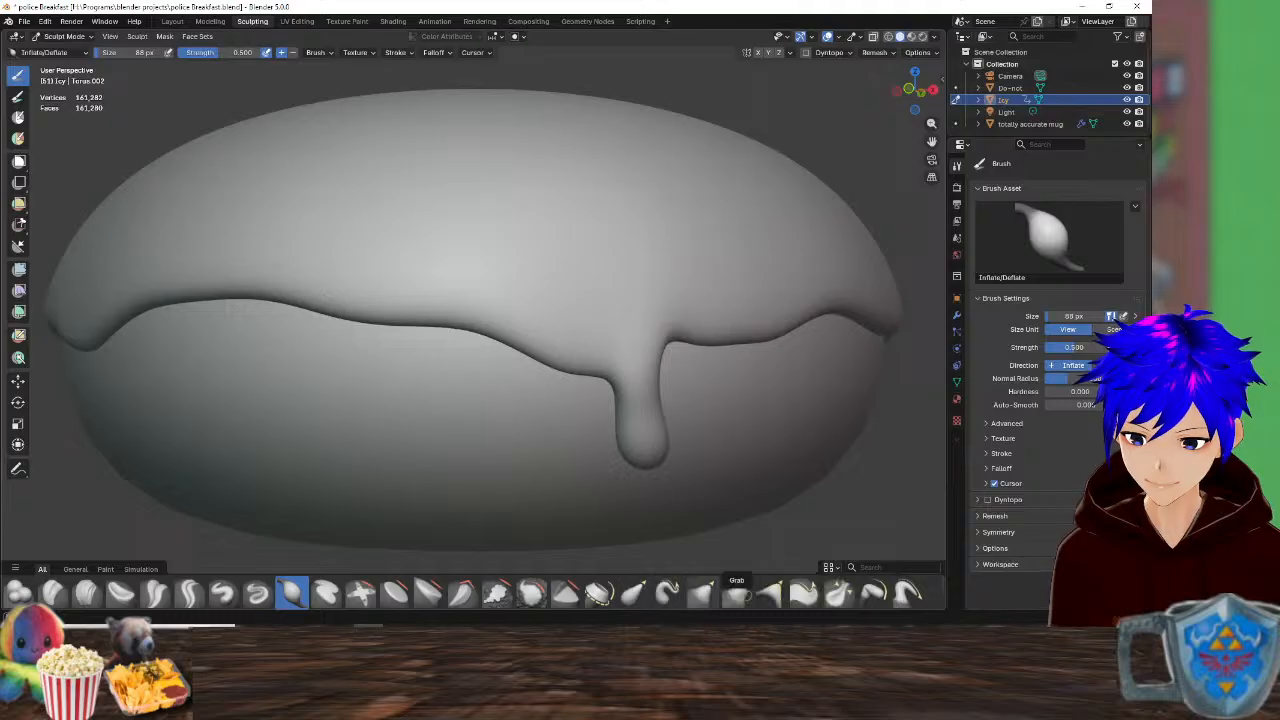
# - Choose the Grab brush and reshape the icing's edge and the necks of the bulbous drips
pyautogui.click(702, 592)
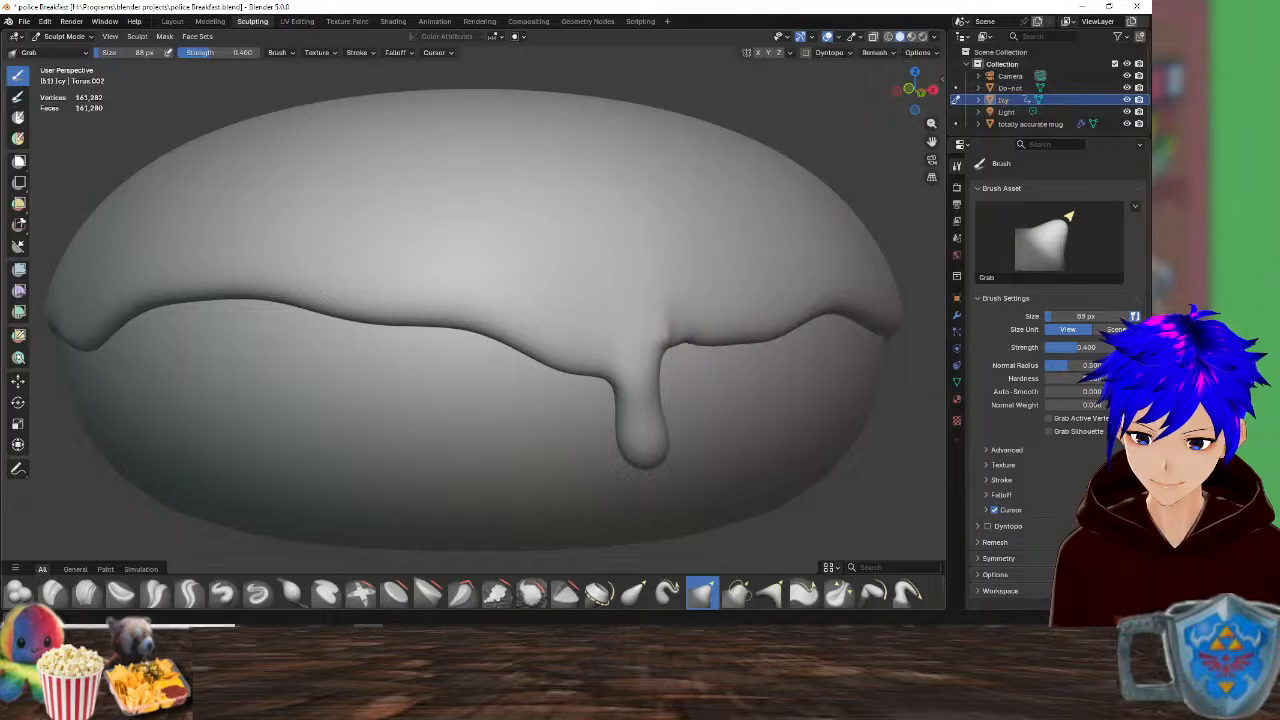
pyautogui.moveTo(714, 366)
pyautogui.mouseDown(button='middle')
pyautogui.moveTo(560, 410)
pyautogui.moveTo(697, 374)
pyautogui.mouseUp(button='middle')
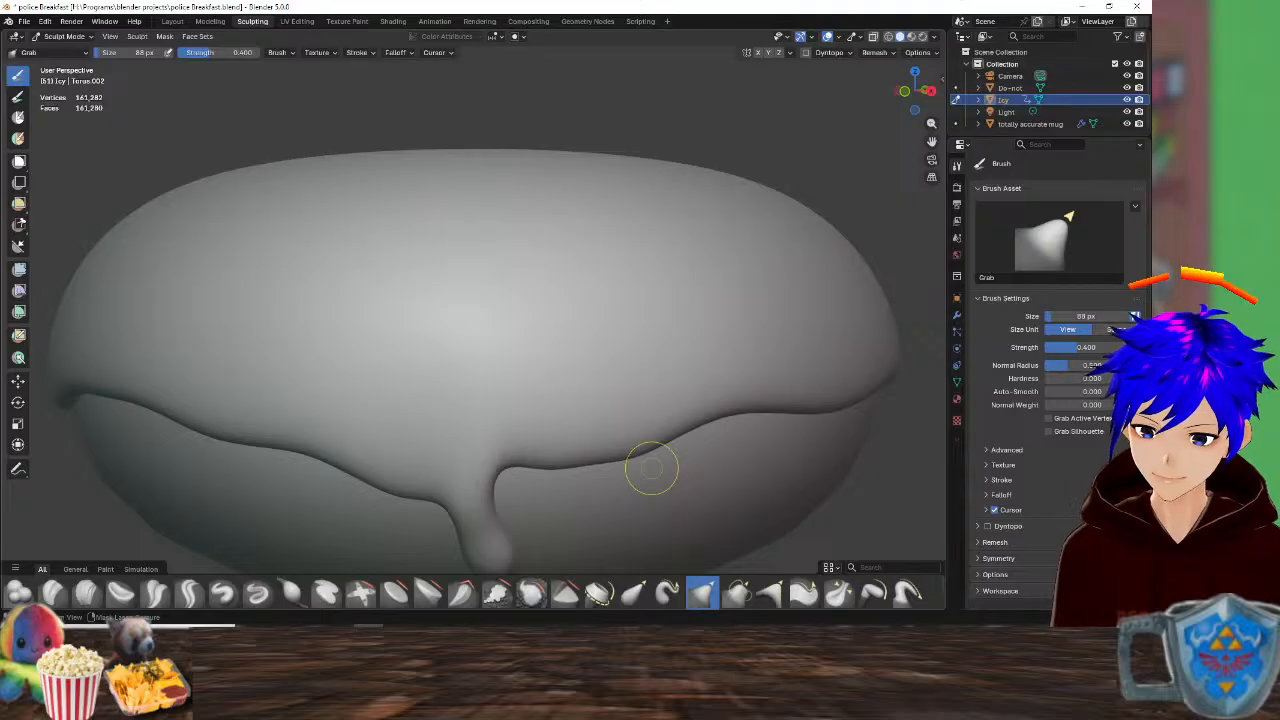
pyautogui.moveTo(606, 477)
pyautogui.mouseDown(button='middle')
pyautogui.moveTo(480, 450)
pyautogui.moveTo(600, 471)
pyautogui.mouseUp(button='middle')
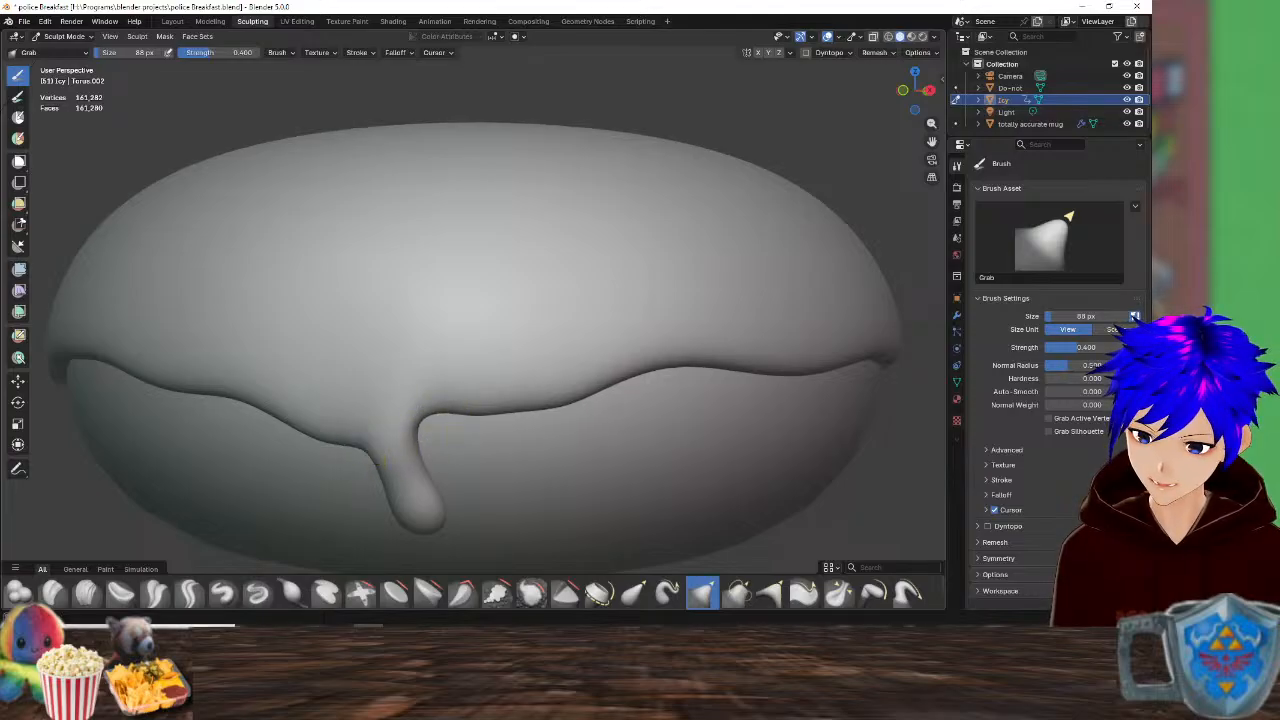
pyautogui.moveTo(716, 470)
pyautogui.mouseDown(button='middle')
pyautogui.moveTo(630, 468)
pyautogui.moveTo(496, 424)
pyautogui.moveTo(582, 506)
pyautogui.moveTo(586, 371)
pyautogui.mouseUp(button='middle')
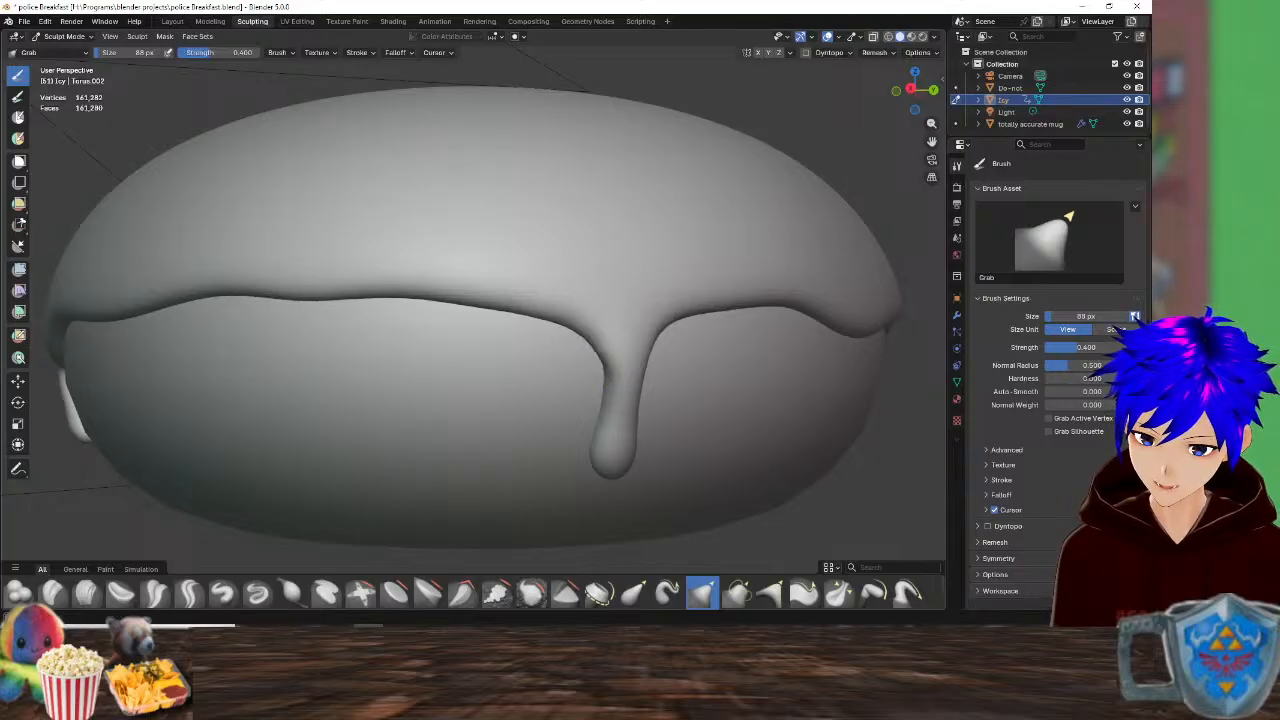
pyautogui.moveTo(686, 420); pyautogui.dragTo(637, 437, button='middle')
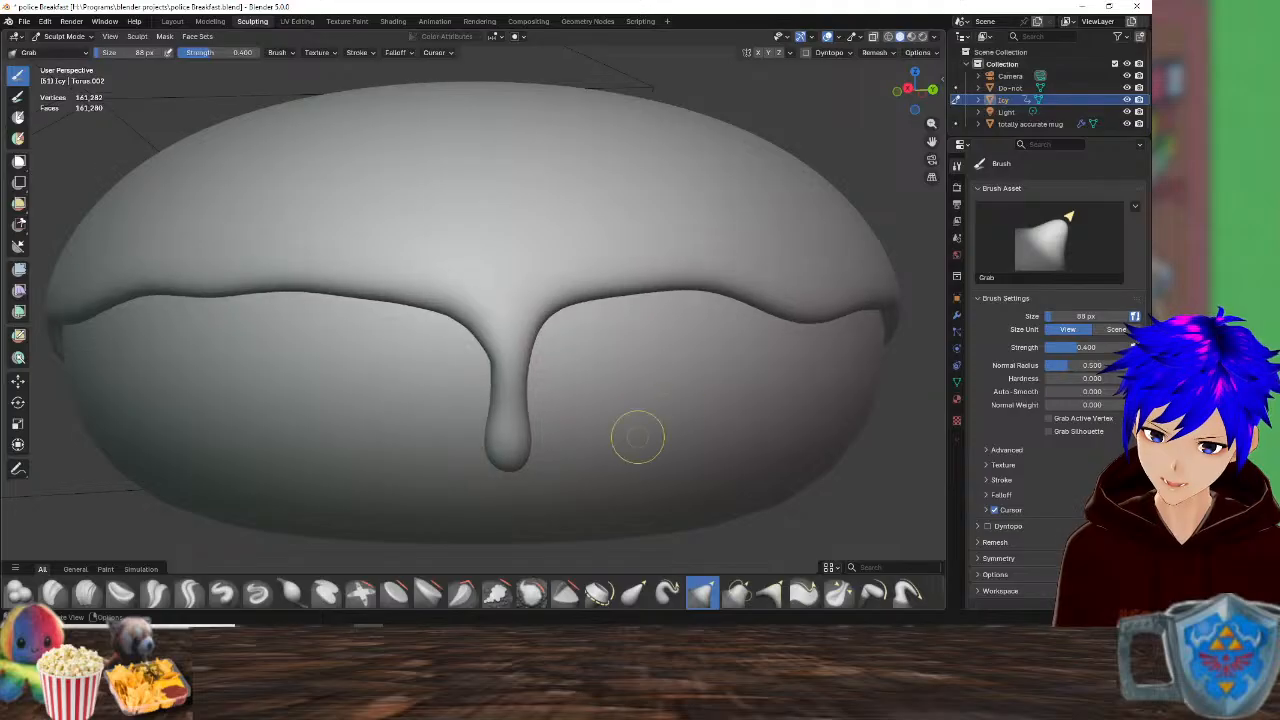
# - Grab the icing's rim between the drips to make it more uneven, pulling one lobe down into a point
pyautogui.moveTo(645, 379); pyautogui.dragTo(620, 344, button='middle')
pyautogui.moveTo(466, 340); pyautogui.dragTo(464, 346, button='middle')
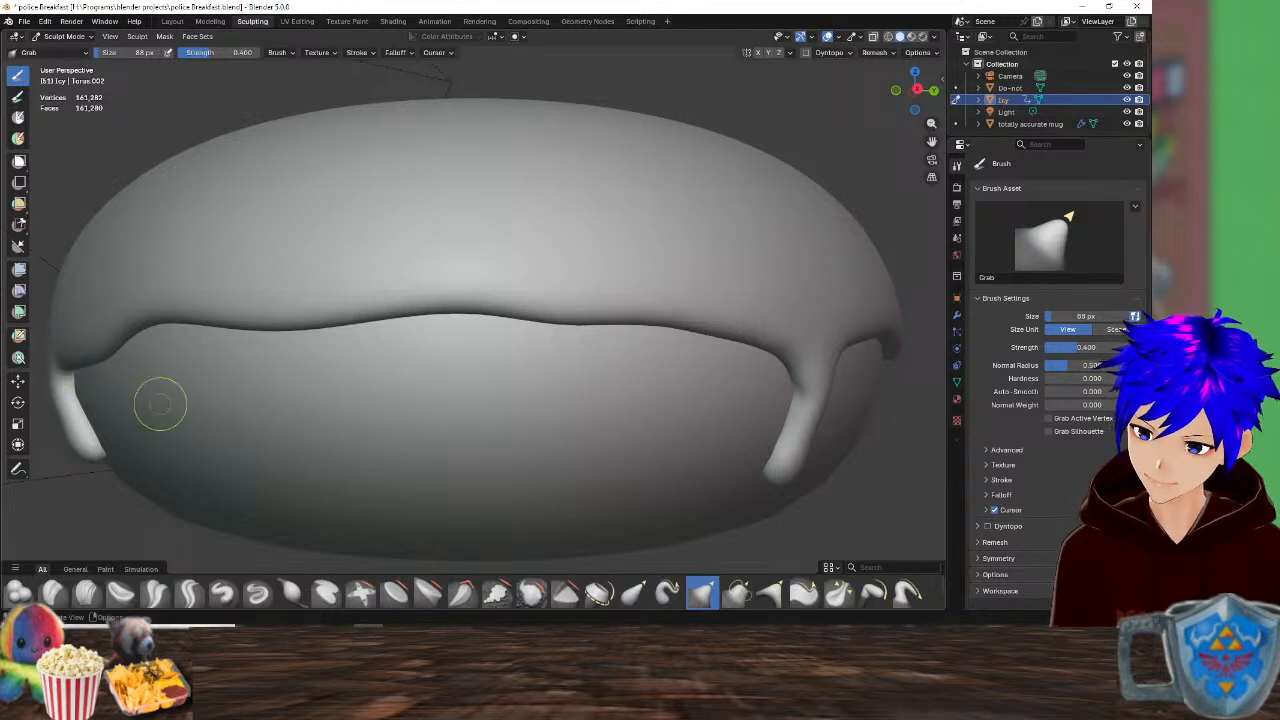
pyautogui.moveTo(191, 400); pyautogui.dragTo(210, 405, button='middle')
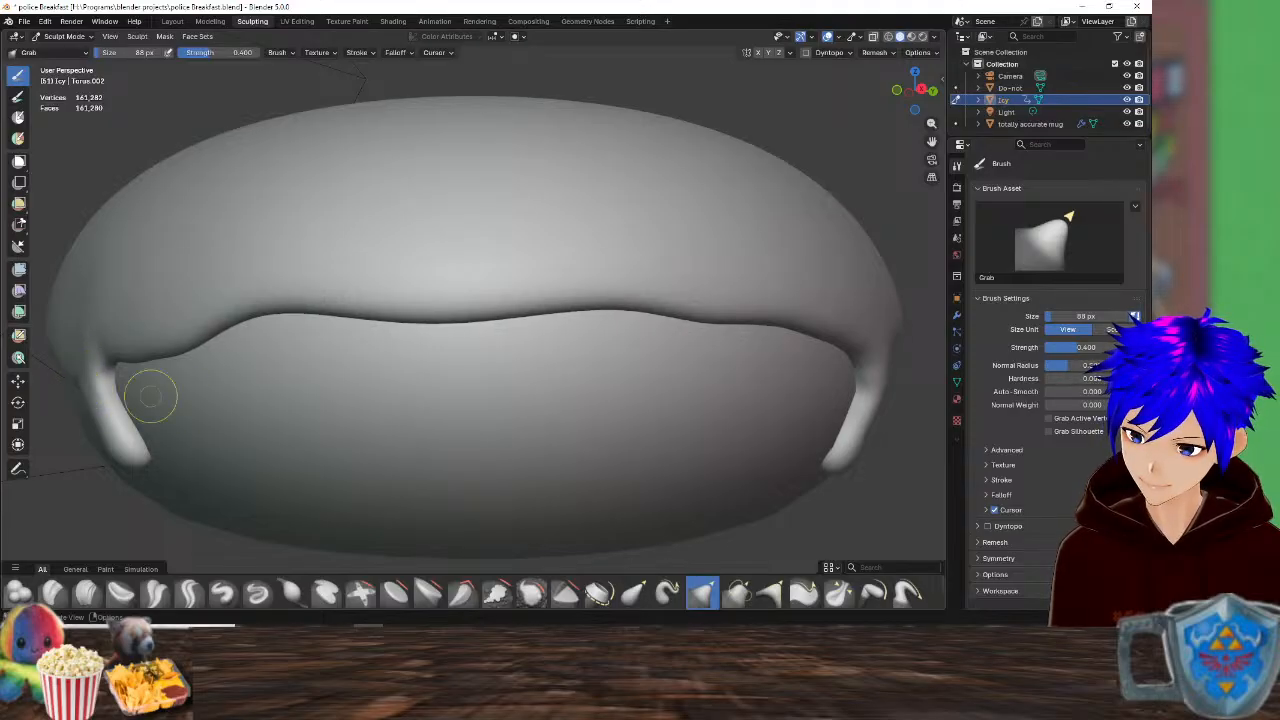
pyautogui.moveTo(194, 400); pyautogui.dragTo(445, 455, button='middle')
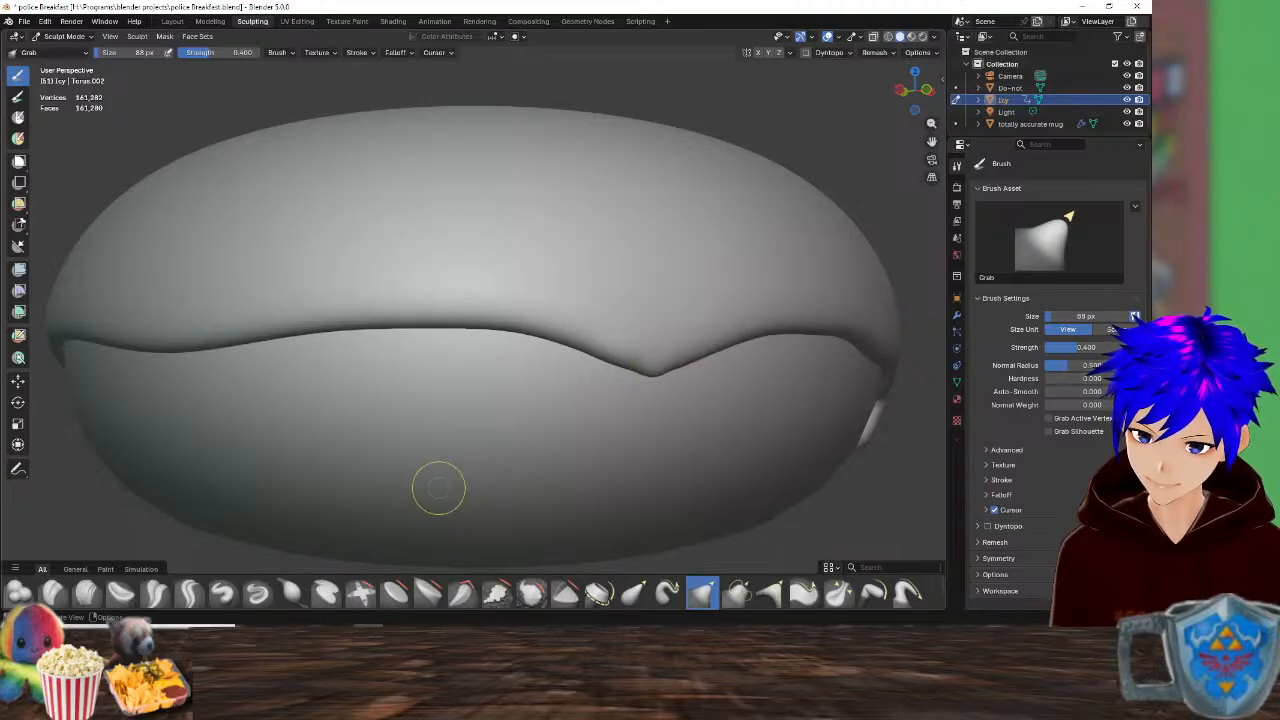
pyautogui.moveTo(437, 486)
pyautogui.mouseDown(button='middle')
pyautogui.moveTo(568, 485)
pyautogui.moveTo(688, 462)
pyautogui.moveTo(586, 480)
pyautogui.mouseUp(button='middle')
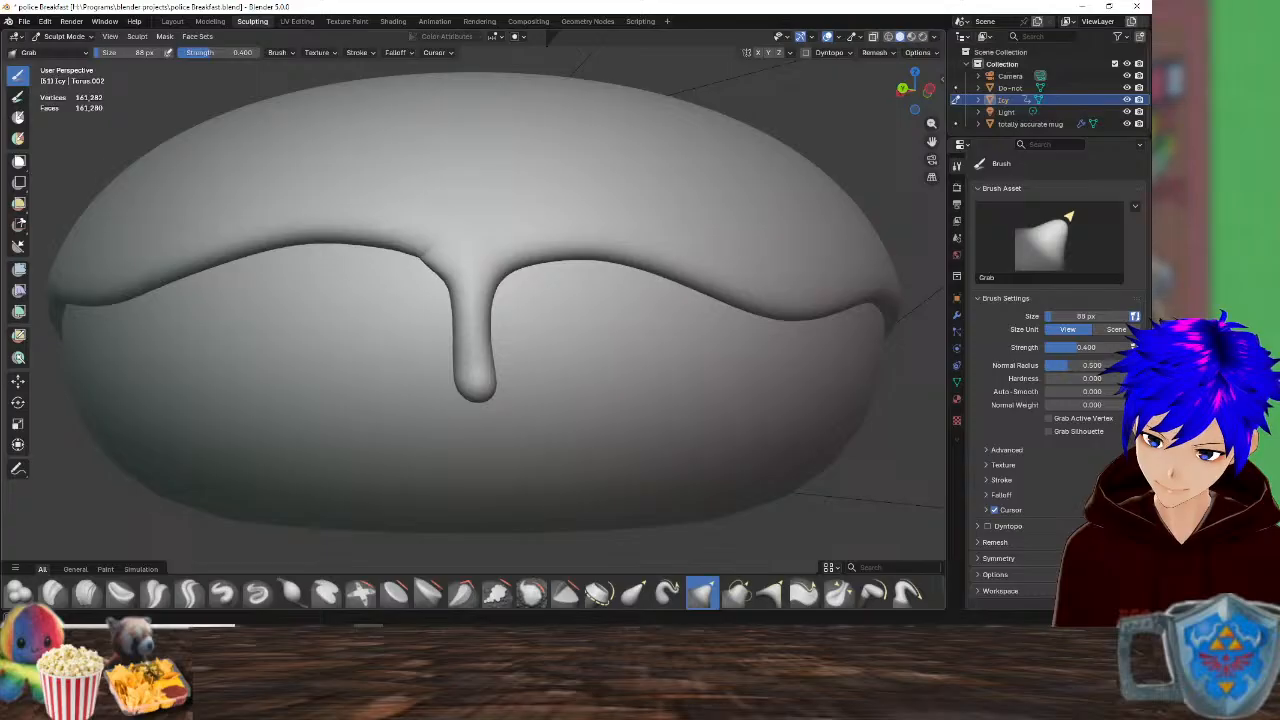
# - Try to grab away the kink where the straight drip meets the icing's rim, and undo the strokes made there
pyautogui.moveTo(563, 314)
pyautogui.mouseDown(button='middle')
pyautogui.moveTo(712, 316)
pyautogui.moveTo(588, 323)
pyautogui.mouseUp(button='middle')
pyautogui.scroll(-1, 588, 323)
pyautogui.scroll(1, 656, 339)
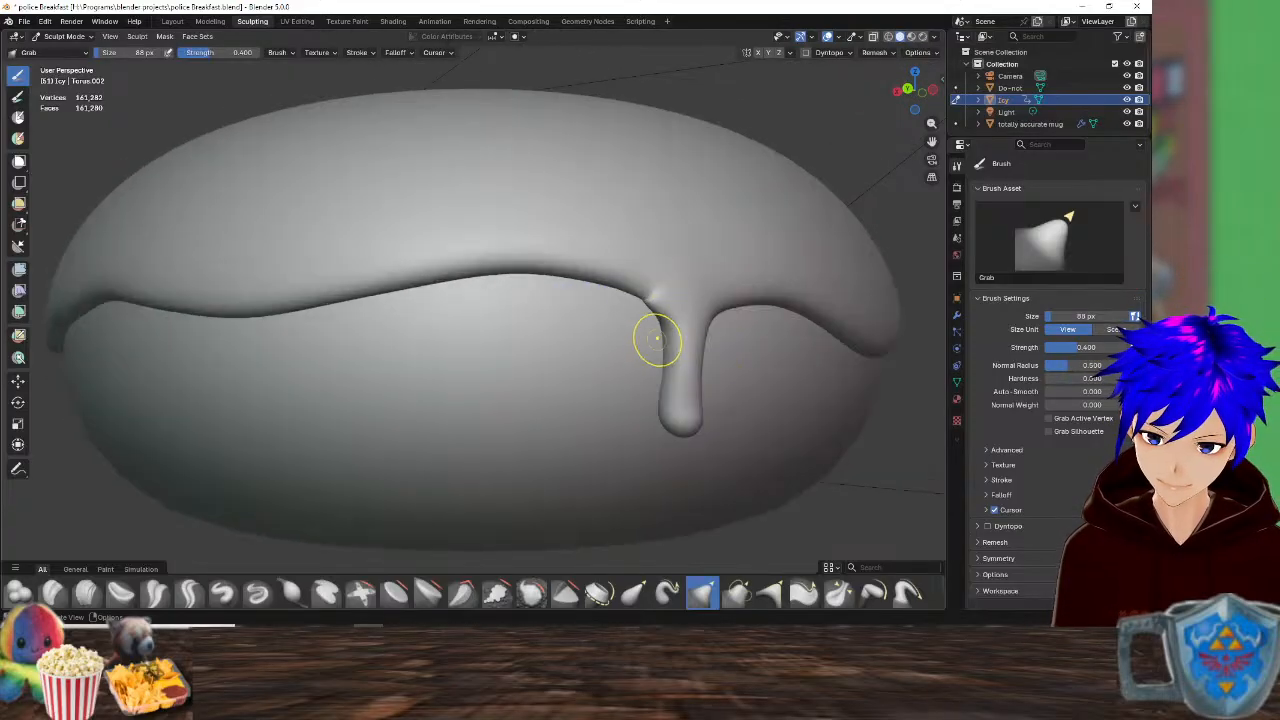
pyautogui.moveTo(722, 355)
pyautogui.mouseDown(button='middle')
pyautogui.moveTo(642, 347)
pyautogui.moveTo(712, 353)
pyautogui.moveTo(694, 351)
pyautogui.mouseUp(button='middle')
pyautogui.scroll(1, 721, 353)
pyautogui.scroll(2, 721, 354)
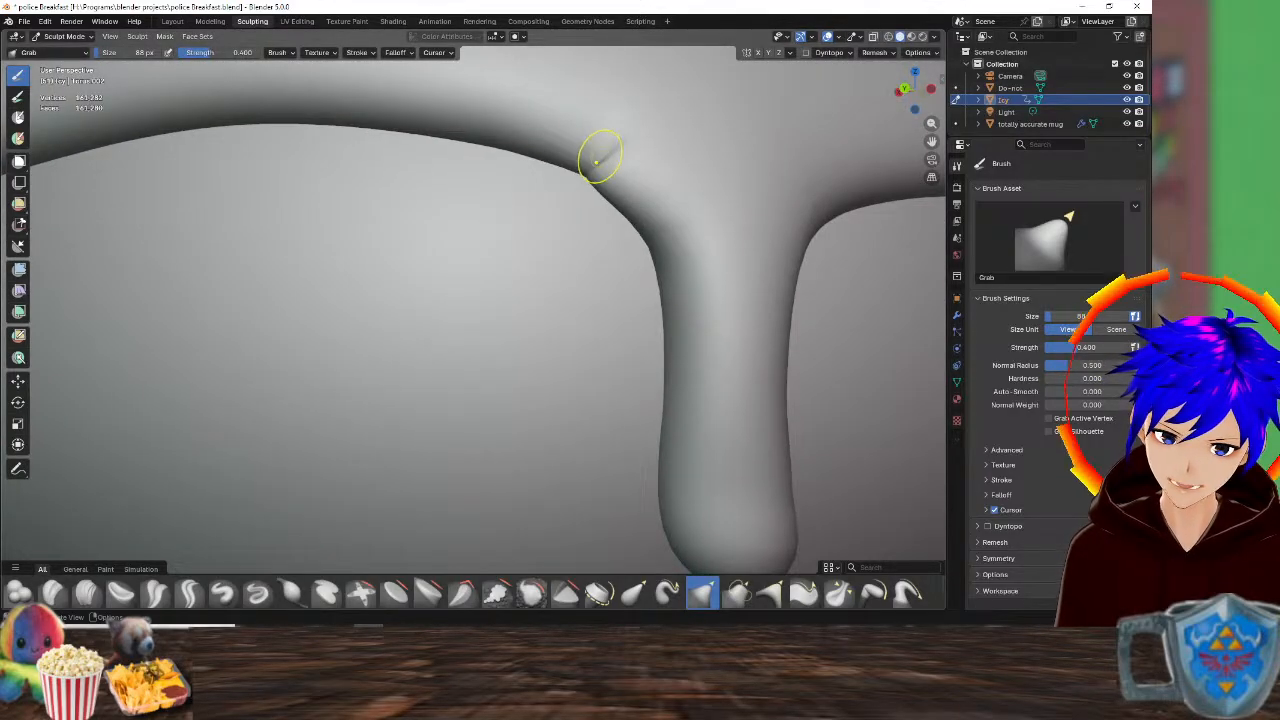
pyautogui.moveTo(606, 166); pyautogui.dragTo(614, 177, button='middle')
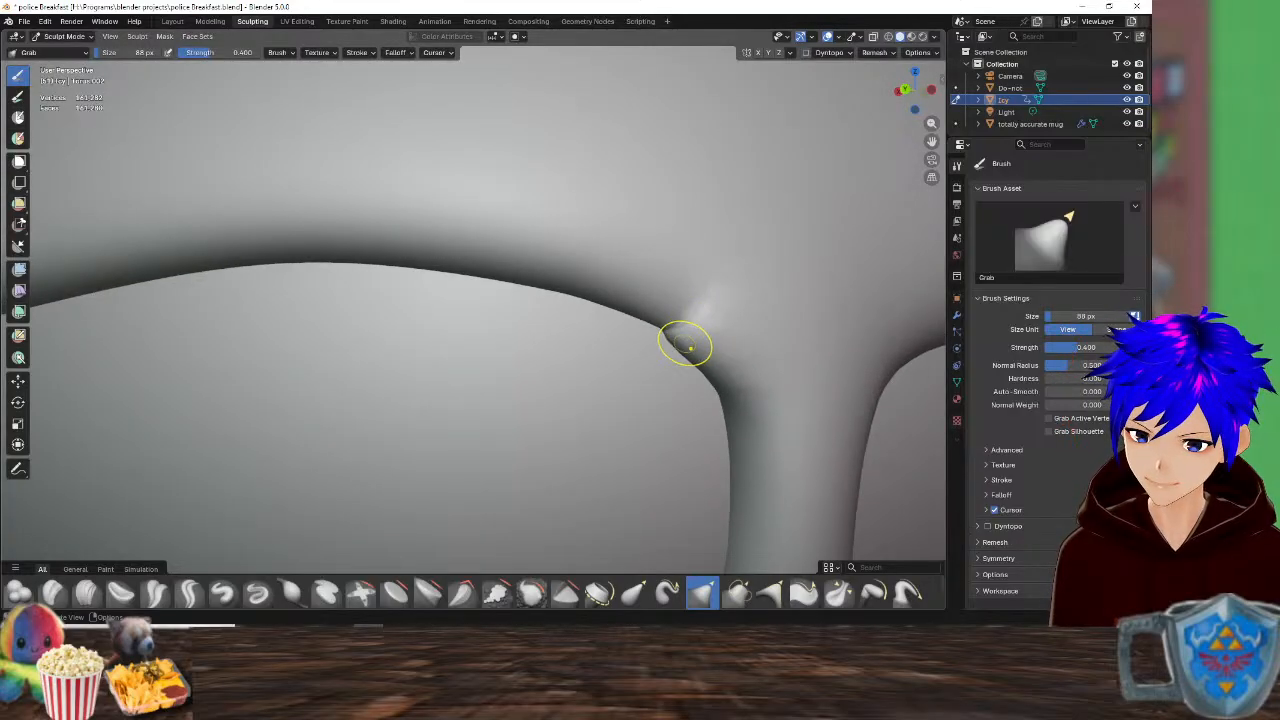
pyautogui.moveTo(685, 344); pyautogui.dragTo(668, 334)
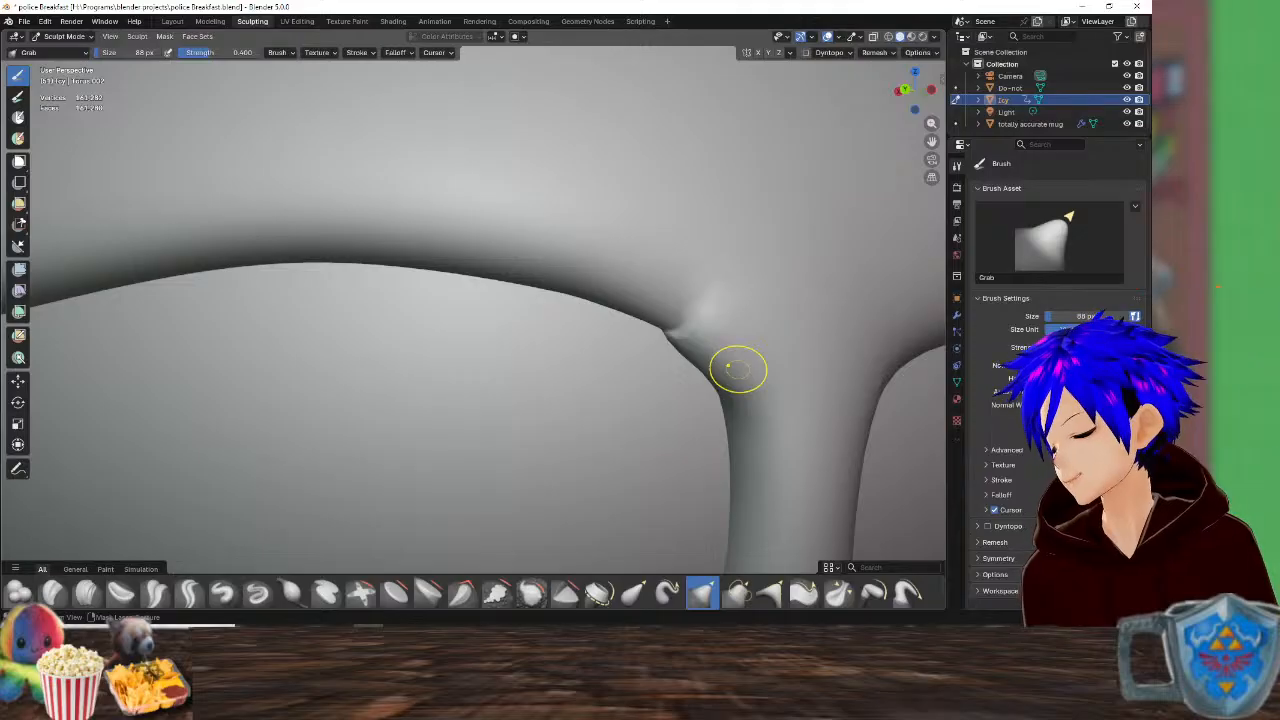
pyautogui.hotkey('ctrl', 'z')
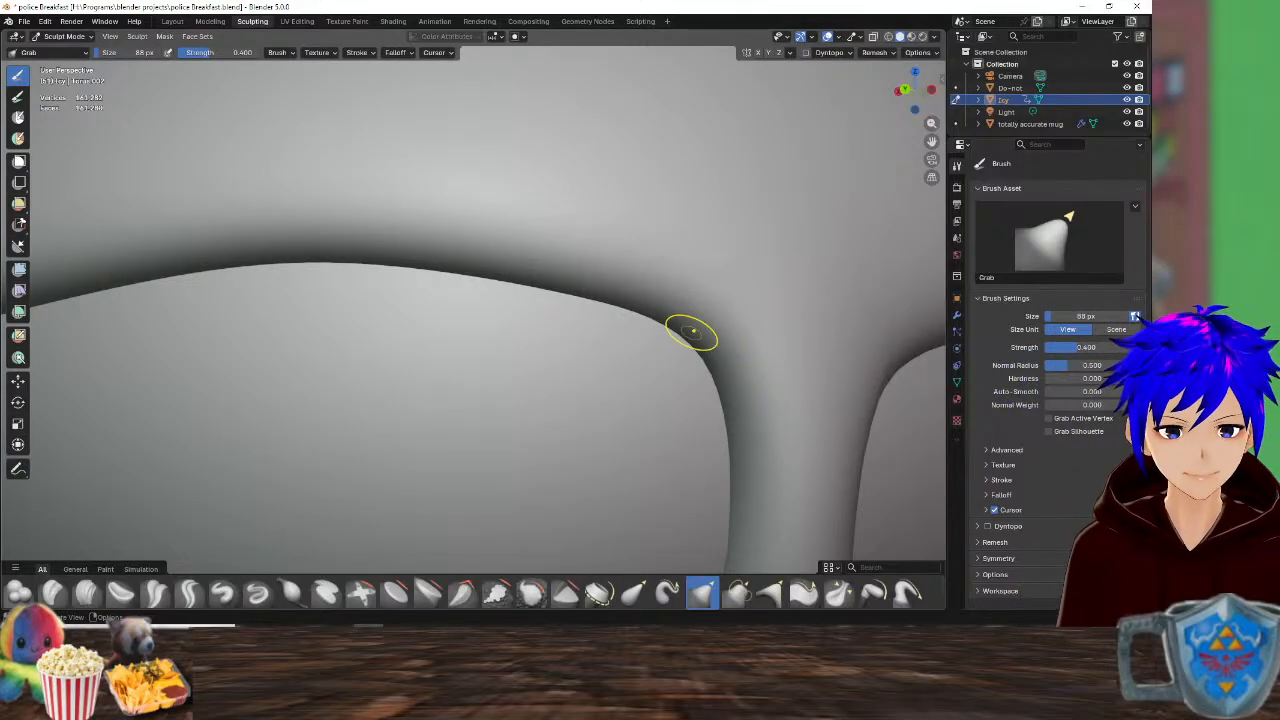
# - Round off the corner between the straight drip's neck and the icing's rim with the Grab brush
pyautogui.moveTo(694, 332)
pyautogui.mouseDown()
pyautogui.moveTo(683, 345)
pyautogui.moveTo(713, 364)
pyautogui.mouseUp()
pyautogui.moveTo(713, 366); pyautogui.dragTo(725, 416)
pyautogui.moveTo(723, 372)
pyautogui.mouseDown()
pyautogui.moveTo(699, 330)
pyautogui.moveTo(675, 319)
pyautogui.mouseUp()
pyautogui.moveTo(675, 319); pyautogui.dragTo(668, 319)
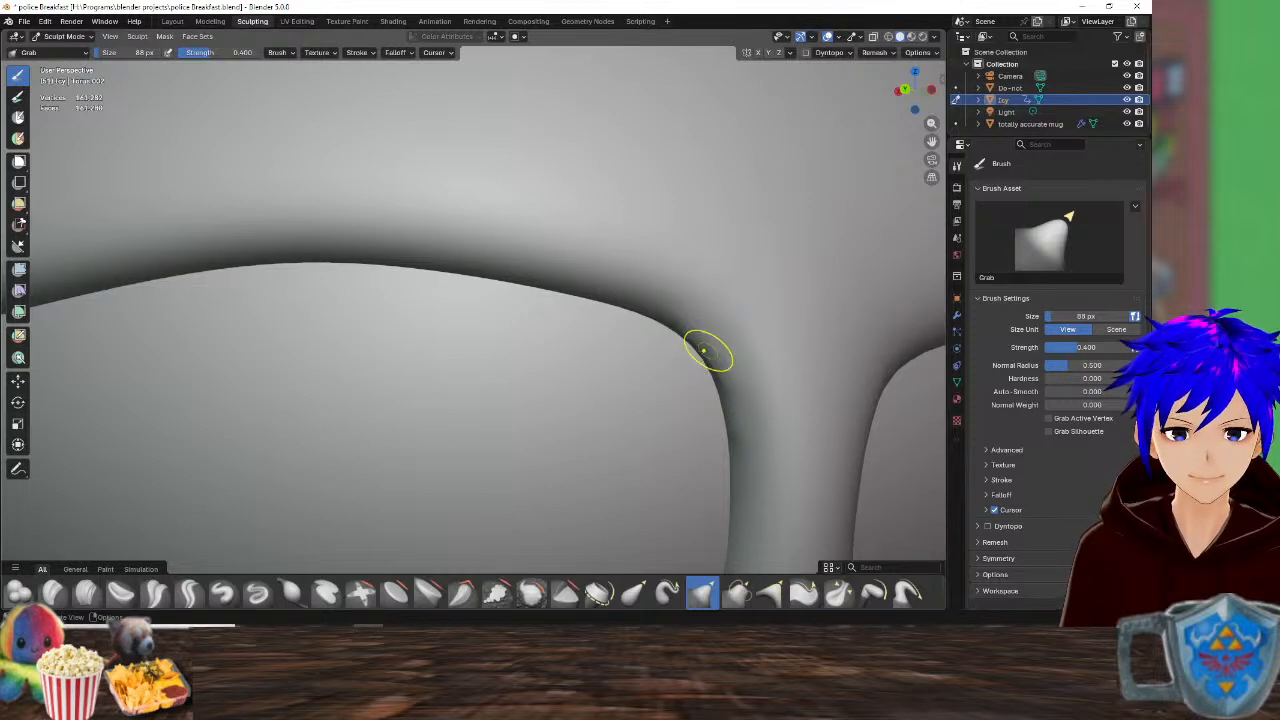
pyautogui.moveTo(709, 361); pyautogui.dragTo(731, 420)
# - Grab the corner where the slanted drip's neck meets the rim to soften it, and check the icing's edge all around
pyautogui.moveTo(369, 251); pyautogui.dragTo(555, 255, button='middle')
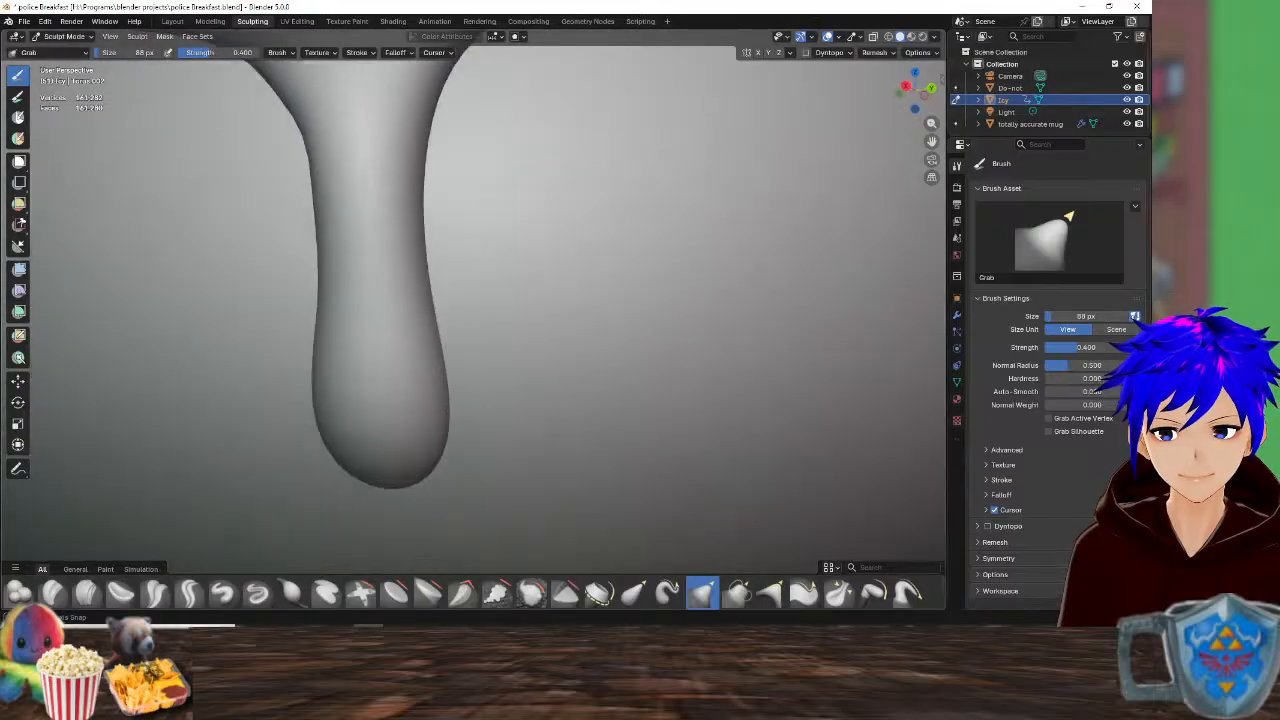
pyautogui.keyDown('shift'); pyautogui.moveTo(555, 150); pyautogui.dragTo(470, 380, button='middle'); pyautogui.keyUp('shift')
pyautogui.scroll(-4, 503, 249)
pyautogui.moveTo(503, 249); pyautogui.dragTo(390, 255, button='middle')
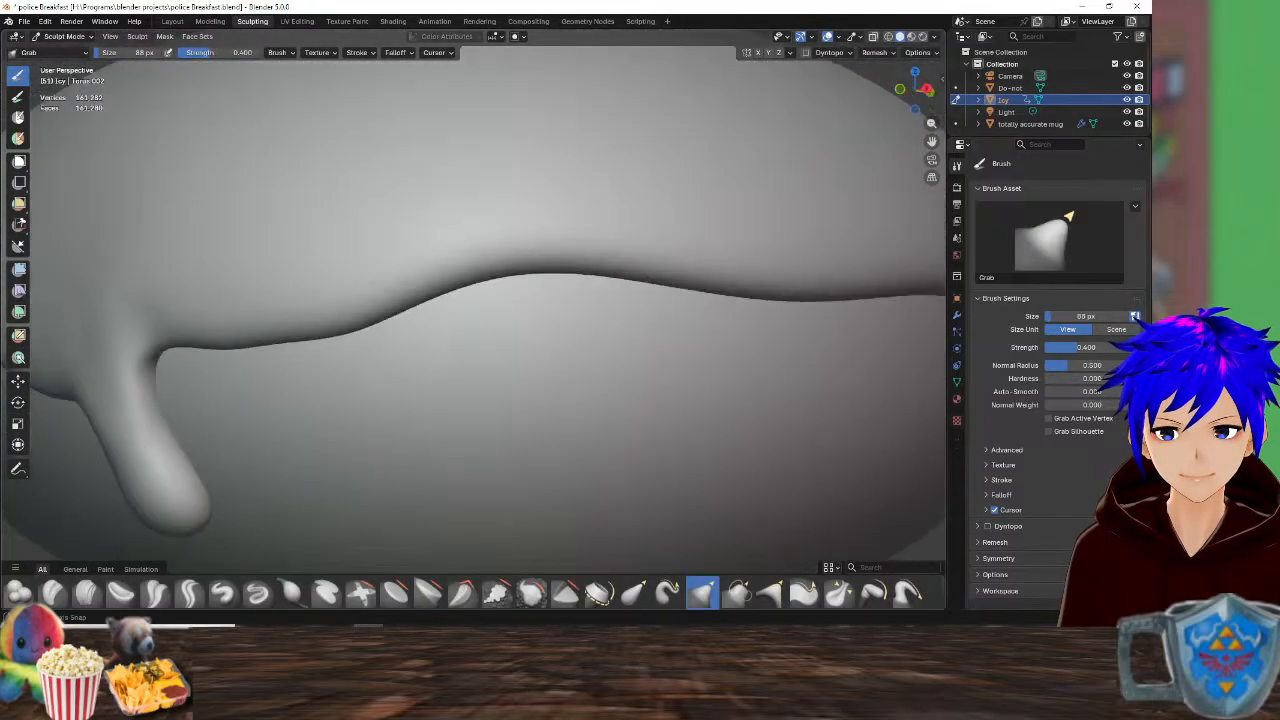
pyautogui.moveTo(630, 270); pyautogui.dragTo(671, 260, button='middle')
pyautogui.scroll(3, 432, 312)
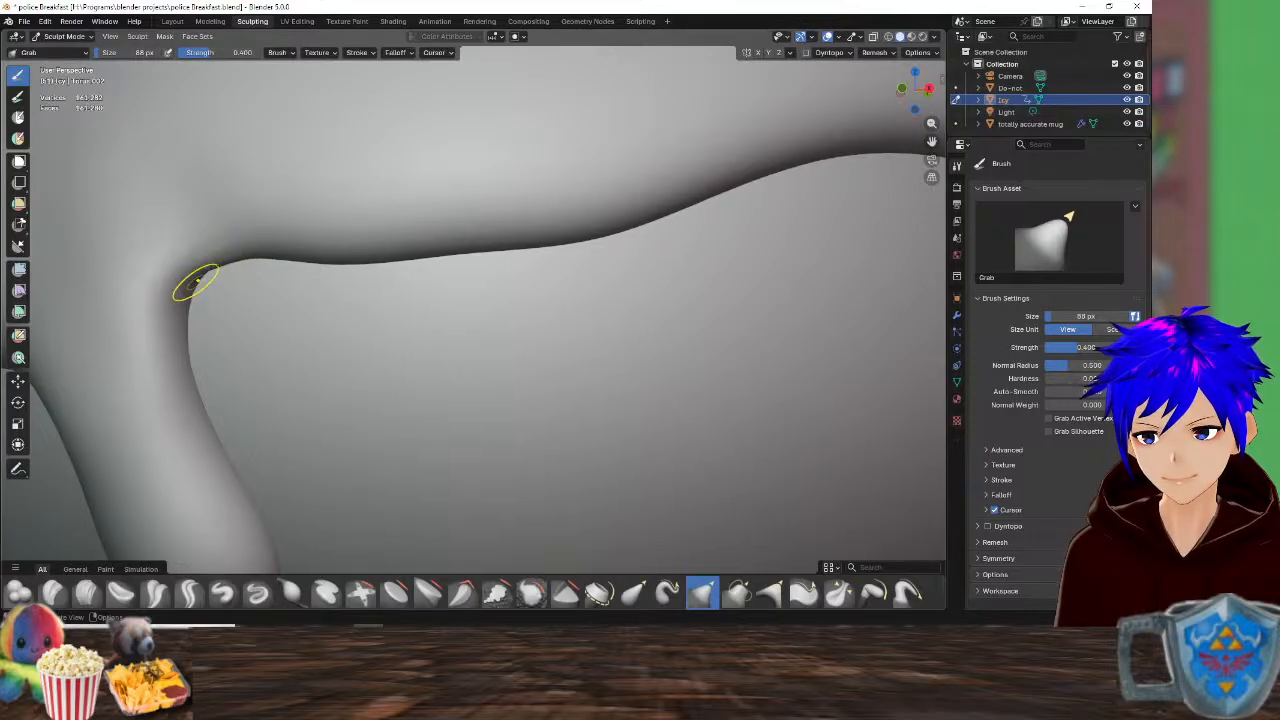
pyautogui.moveTo(189, 289)
pyautogui.mouseDown()
pyautogui.moveTo(196, 305)
pyautogui.moveTo(212, 264)
pyautogui.moveTo(237, 263)
pyautogui.mouseUp()
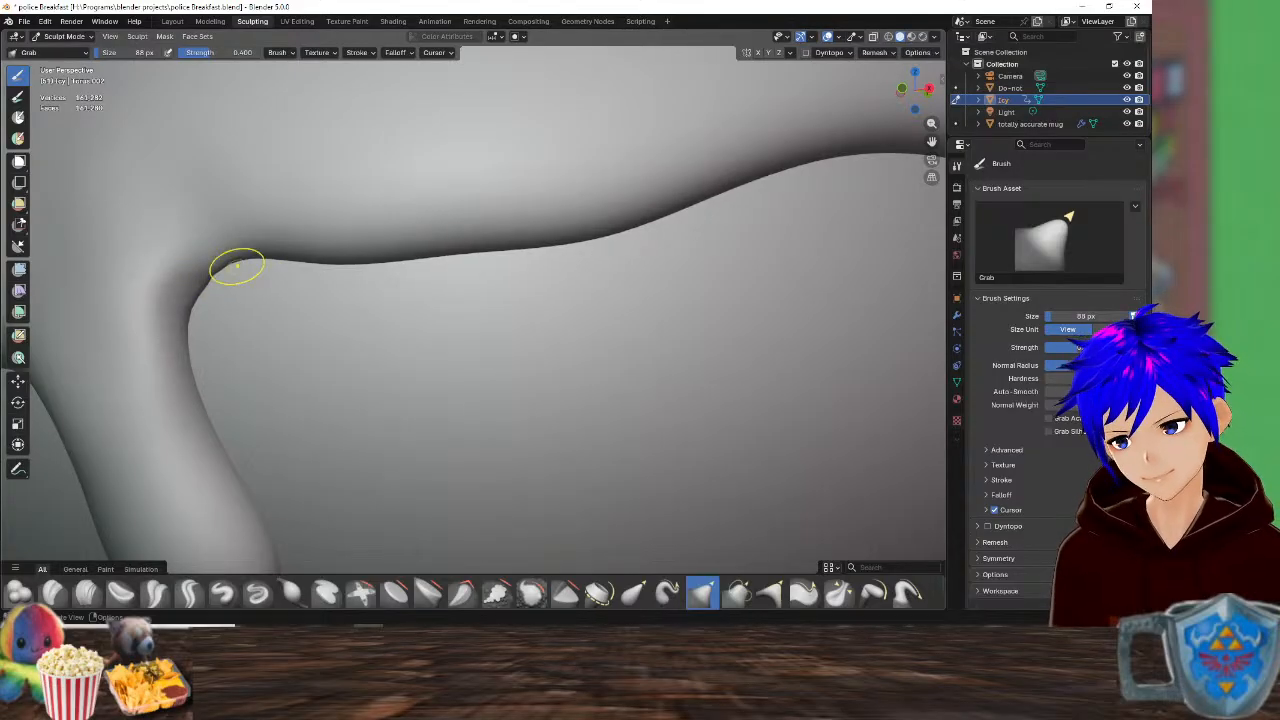
pyautogui.scroll(-5, 350, 305)
pyautogui.scroll(1, 452, 329)
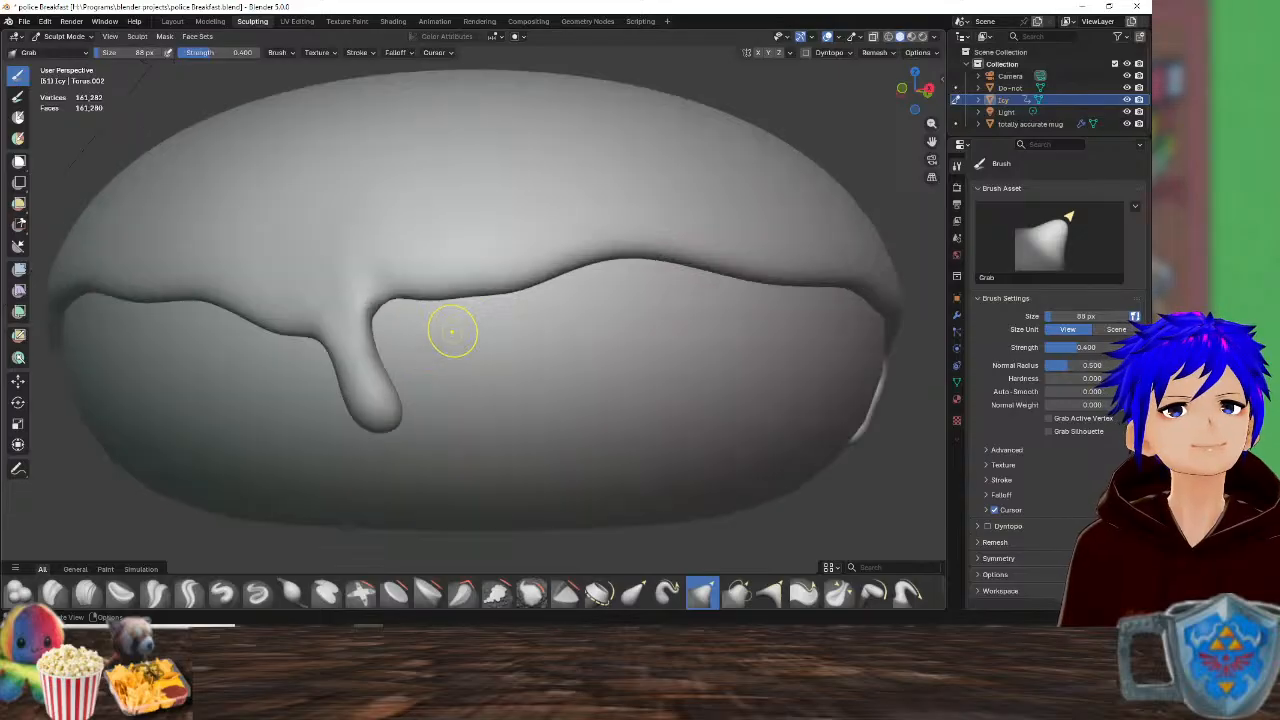
pyautogui.moveTo(452, 329); pyautogui.dragTo(90, 345, button='middle')
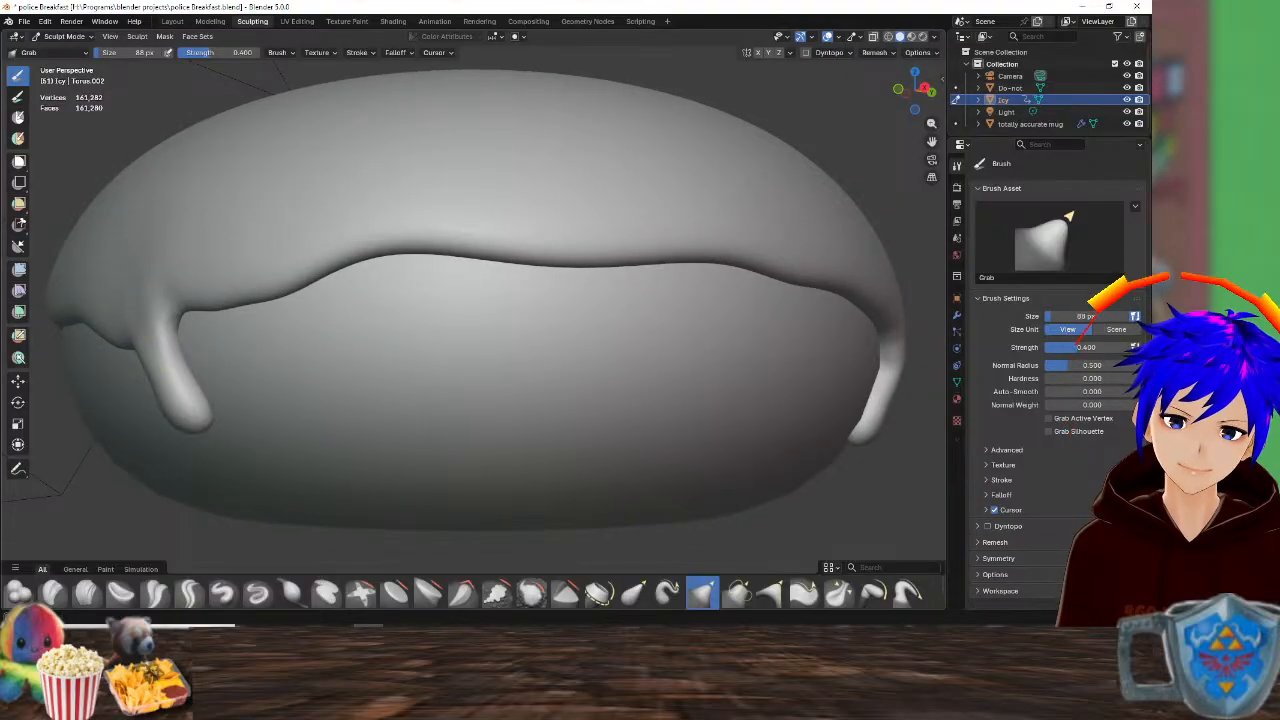
pyautogui.moveTo(217, 332)
pyautogui.mouseDown(button='middle')
pyautogui.moveTo(372, 336)
pyautogui.moveTo(528, 292)
pyautogui.moveTo(100, 348)
pyautogui.moveTo(218, 326)
pyautogui.moveTo(170, 300)
pyautogui.moveTo(420, 300)
pyautogui.mouseUp(button='middle')
pyautogui.moveTo(568, 334); pyautogui.dragTo(568, 328, button='middle')
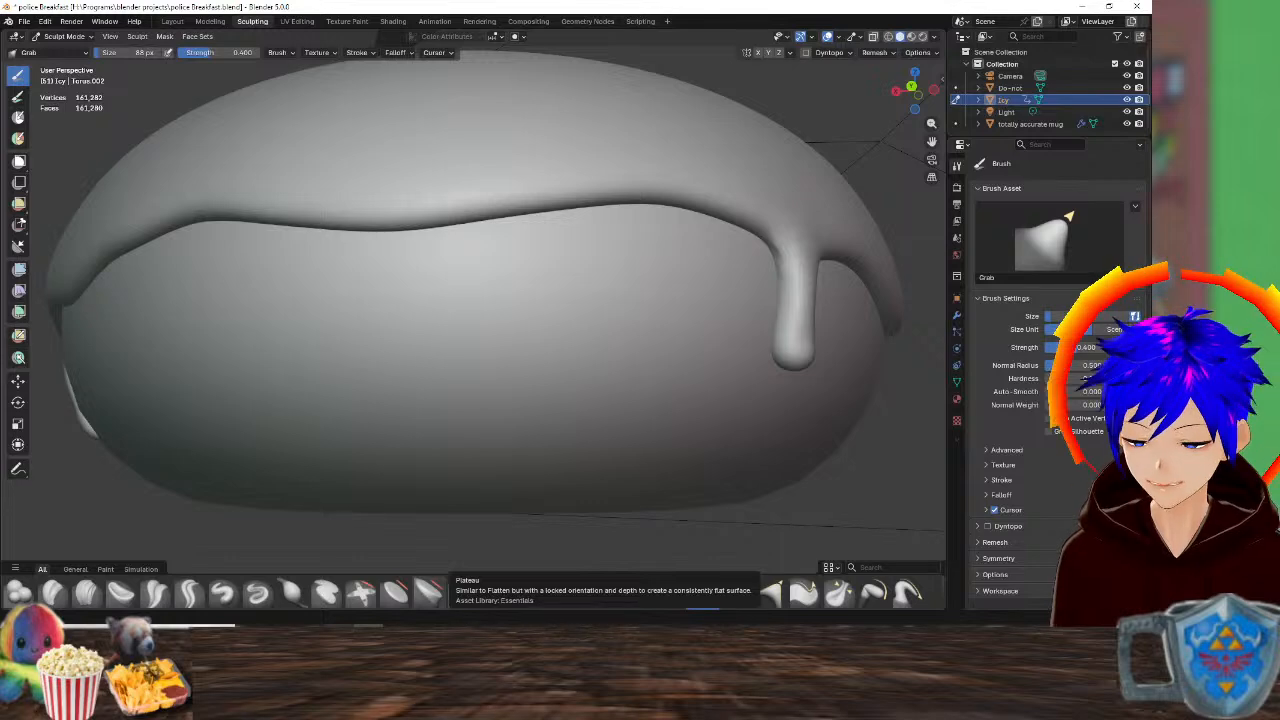
# - Switch to the tutorial video and watch the plate homework's explanation with its Solidify and Subdivision modifiers
pyautogui.moveTo(340, 634)
pyautogui.click(420, 590)
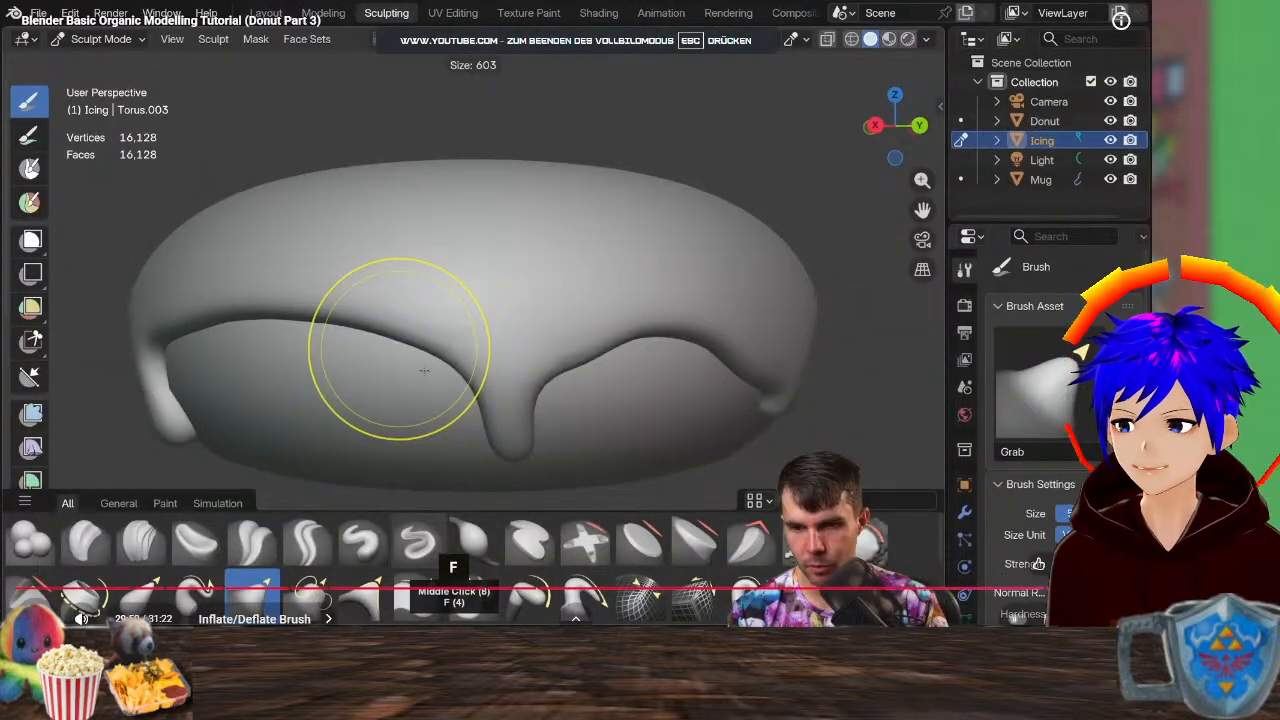
pyautogui.press('space')
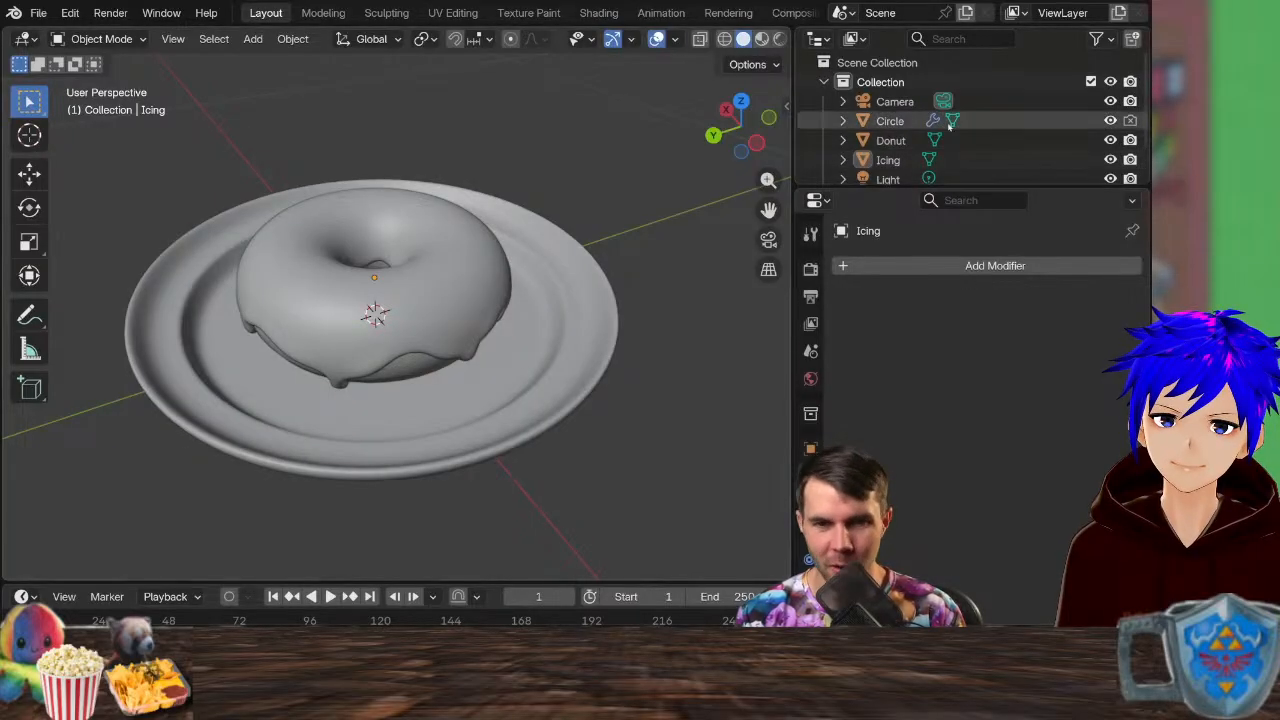
pyautogui.click(577, 290)
pyautogui.press('/')
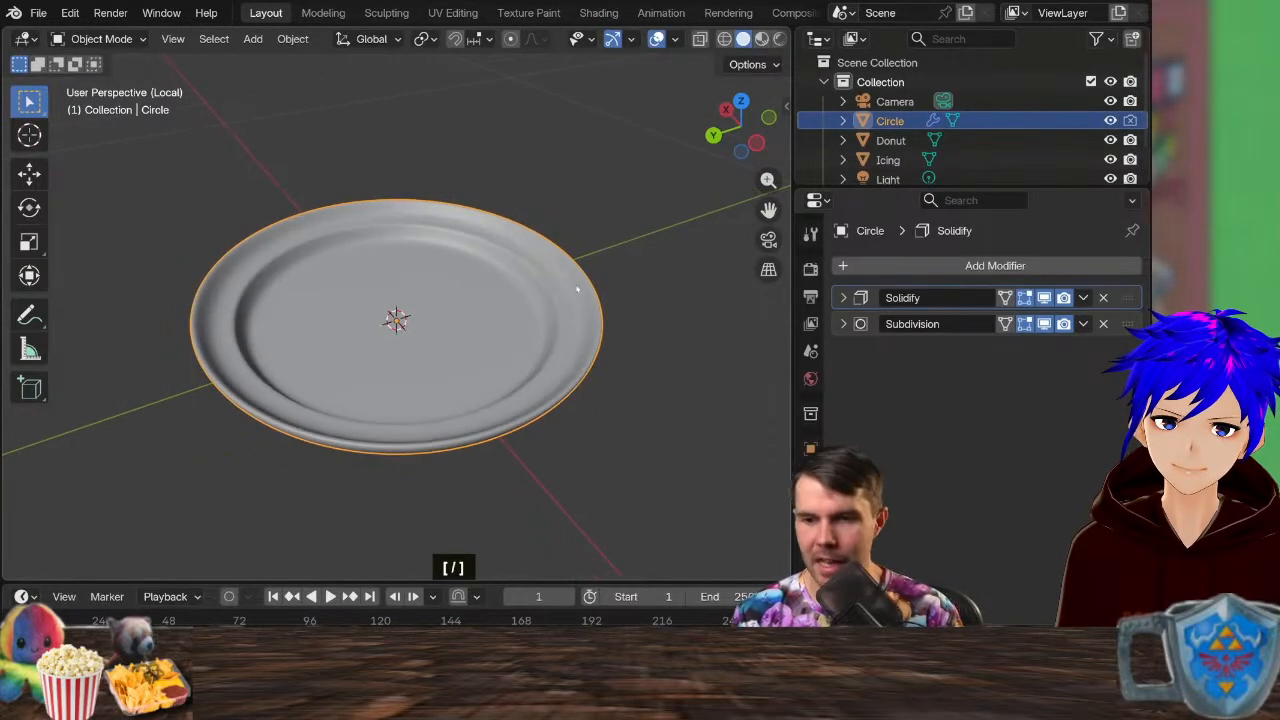
pyautogui.moveTo(419, 361); pyautogui.dragTo(469, 359, button='middle')
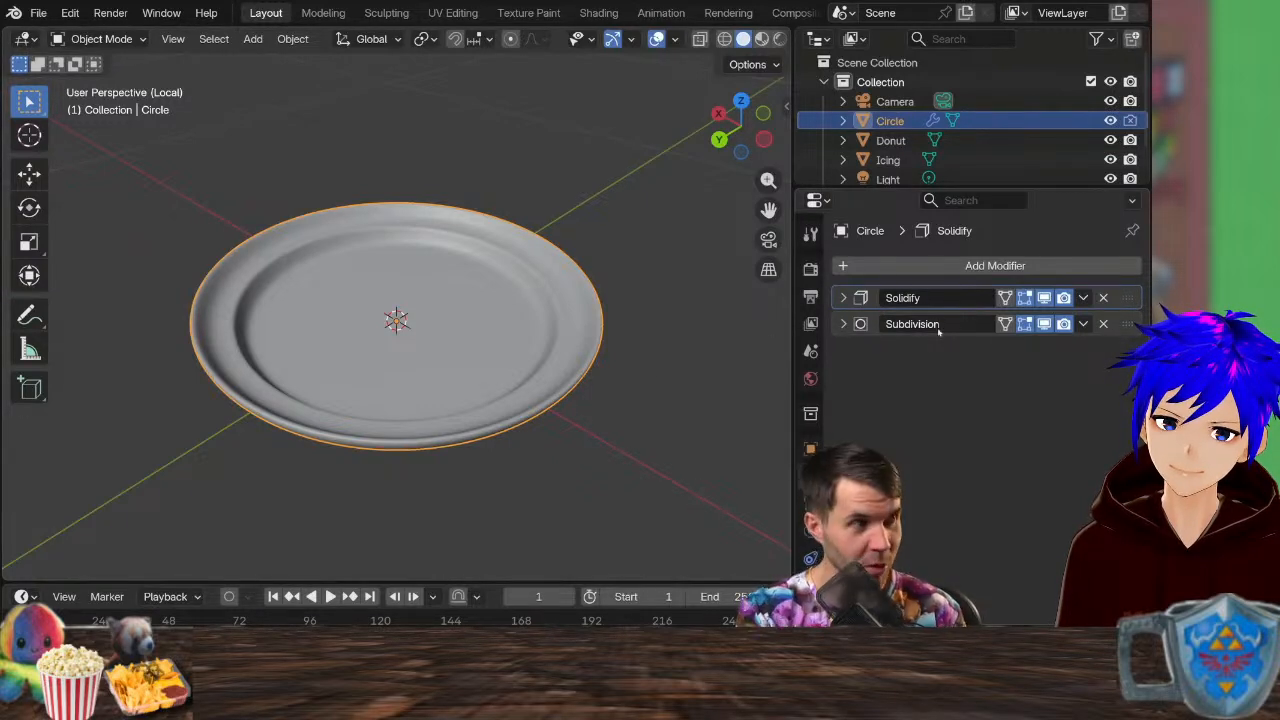
pyautogui.moveTo(577, 348); pyautogui.dragTo(667, 323, button='middle')
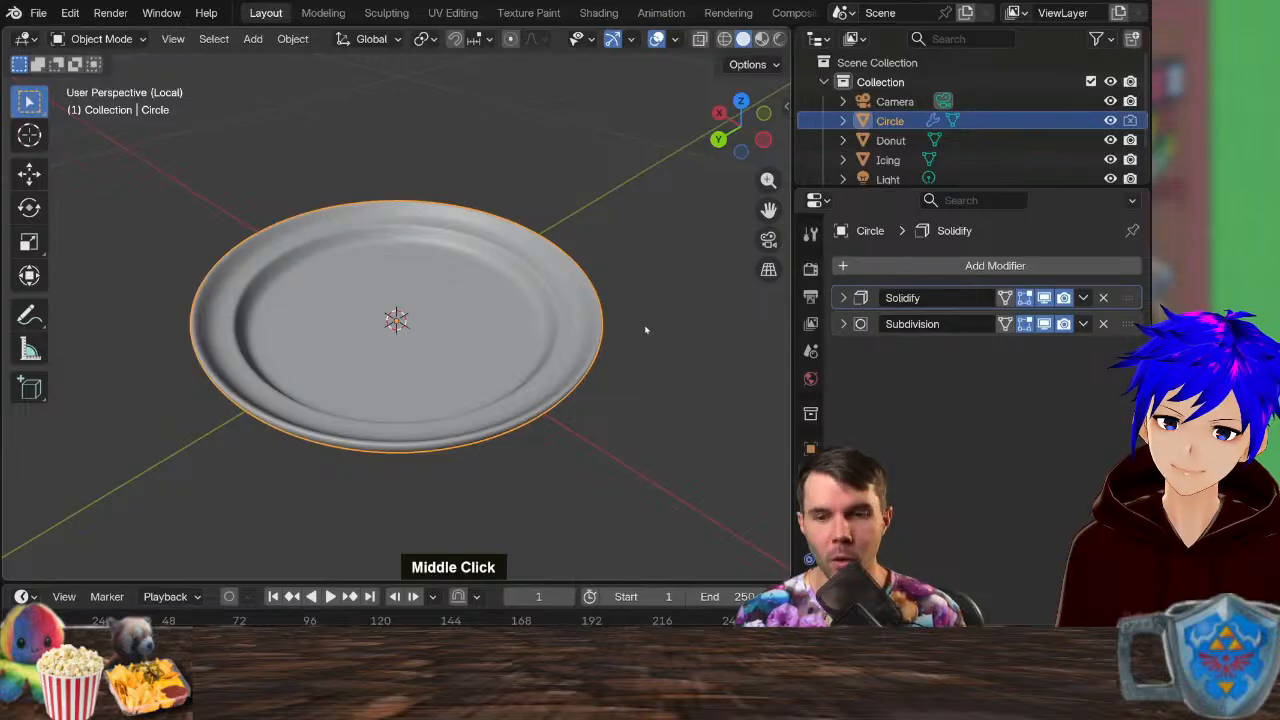
# - Watch in the tutorial video how the plate's mesh looks with its modifiers toggled in Edit Mode, and return to Blender
pyautogui.press('Tab')
pyautogui.press('z')
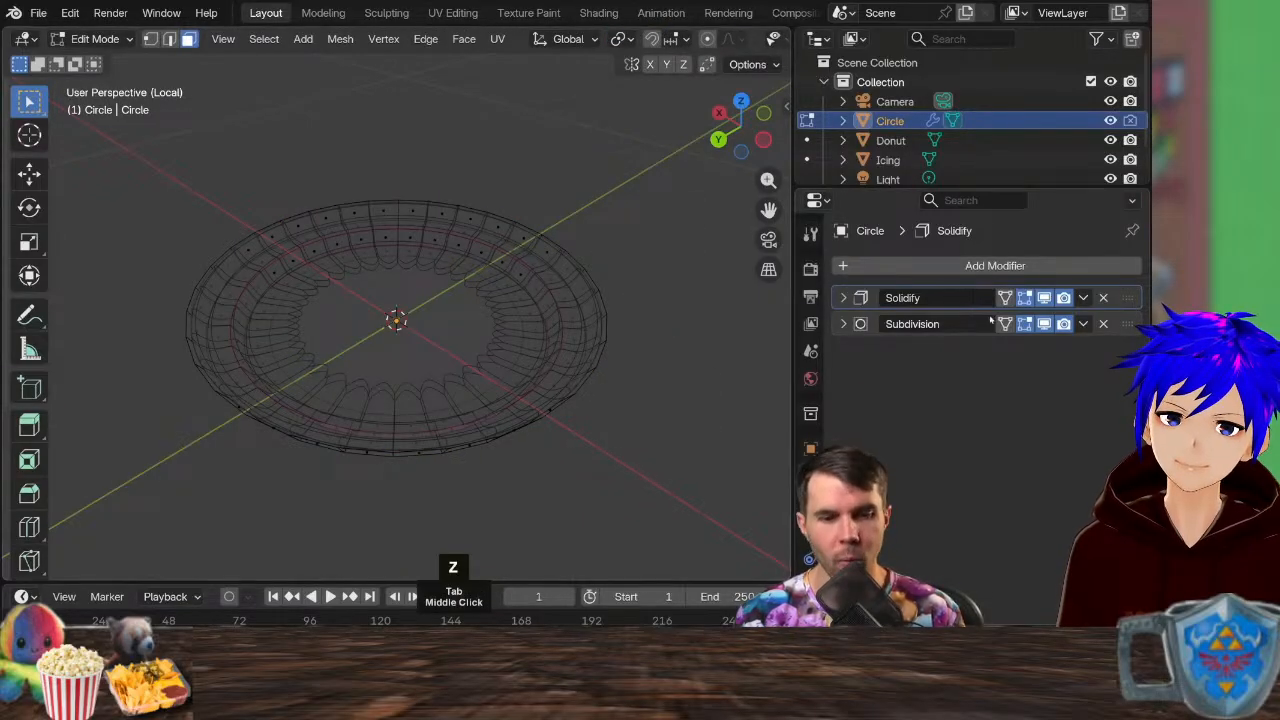
pyautogui.click(1025, 297)
pyautogui.press('z')
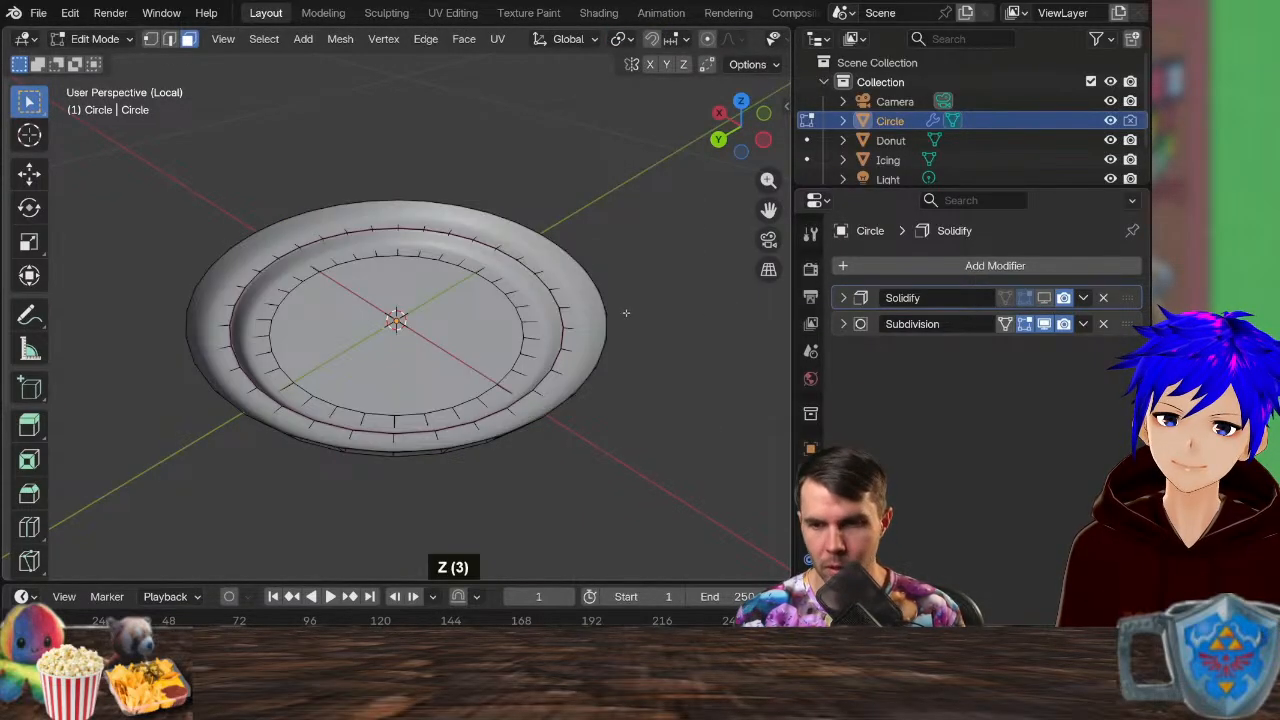
pyautogui.click(1044, 324)
pyautogui.moveTo(646, 323)
pyautogui.mouseDown(button='middle')
pyautogui.moveTo(590, 330)
pyautogui.moveTo(660, 318)
pyautogui.mouseUp(button='middle')
pyautogui.click(1046, 323)
pyautogui.click(1044, 297)
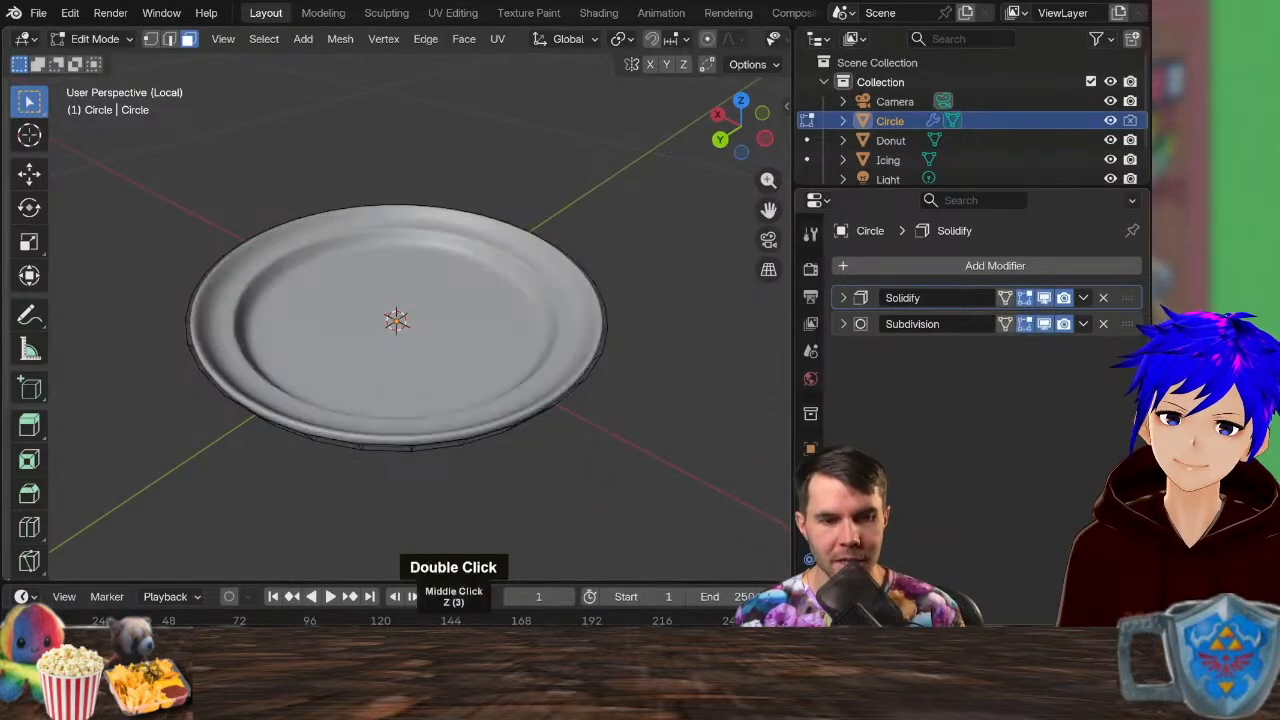
pyautogui.press('Tab')
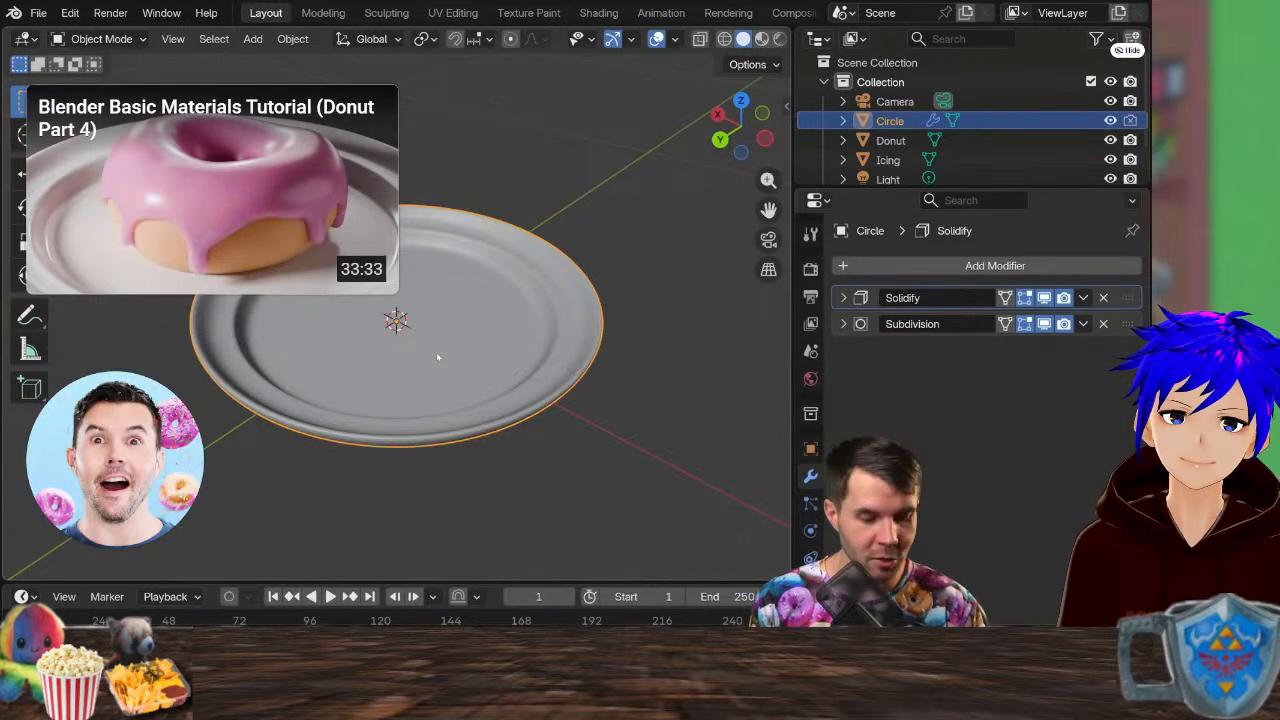
pyautogui.press('KP_8')
pyautogui.press('KP_2')
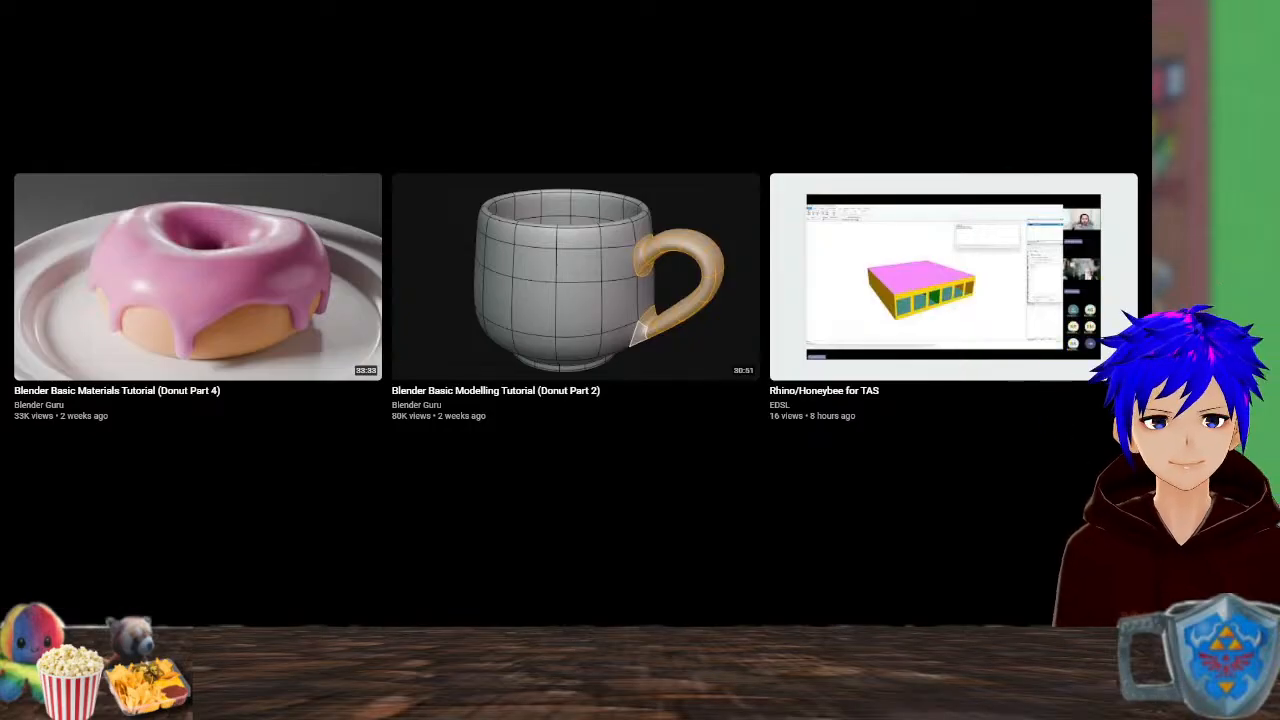
pyautogui.press('Escape')
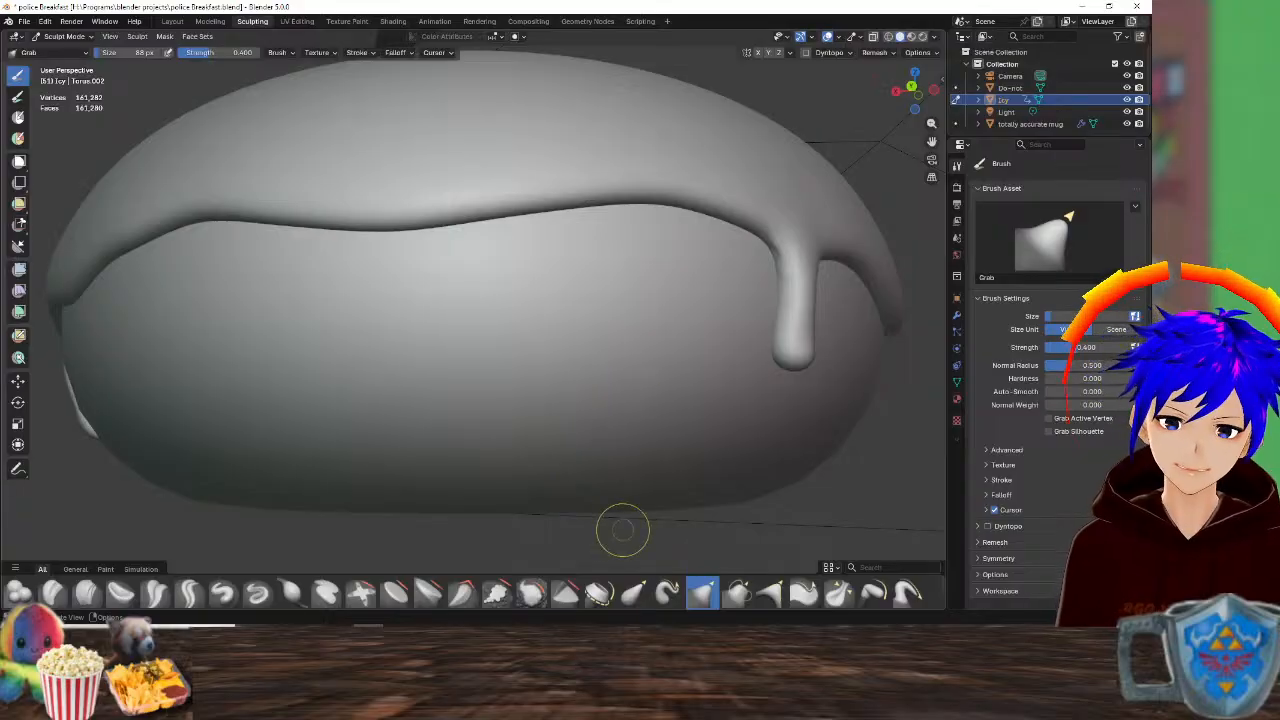
# - Choose the Inflate/Deflate brush and thicken the icing's rim along its lobes between the drips
pyautogui.scroll(-4, 618, 515)
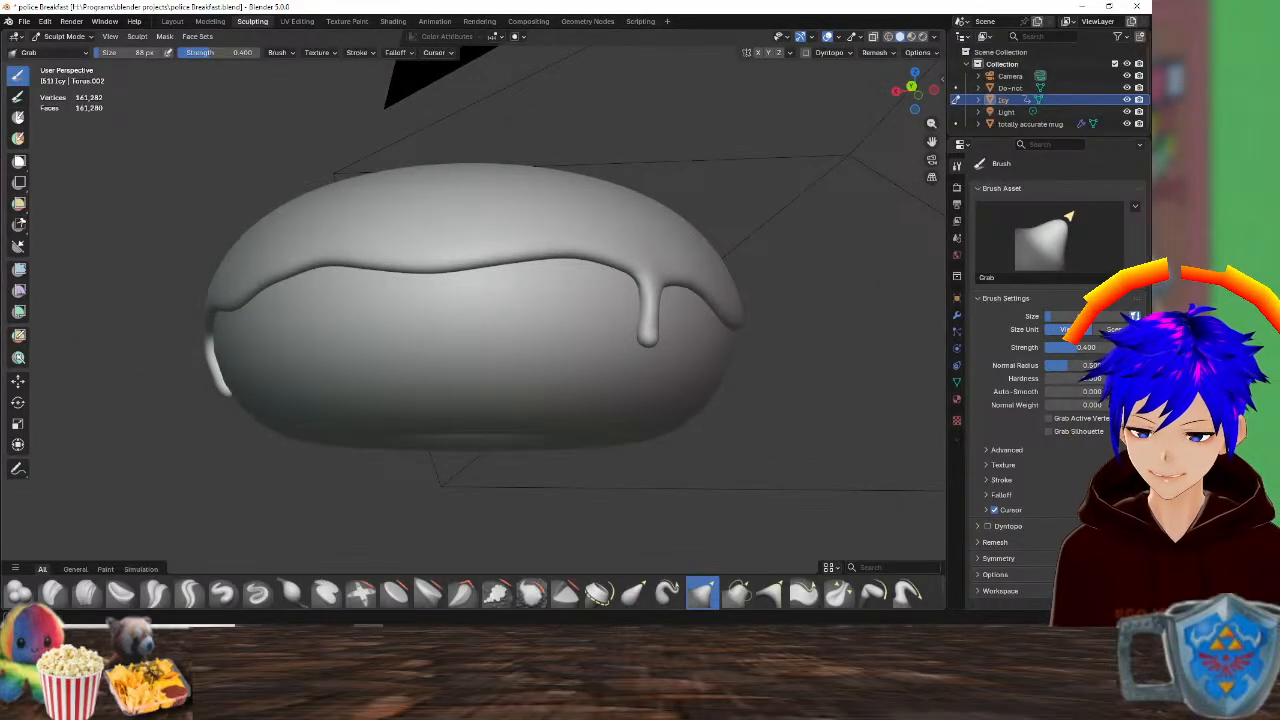
pyautogui.click(291, 592)
pyautogui.scroll(-1, 608, 455)
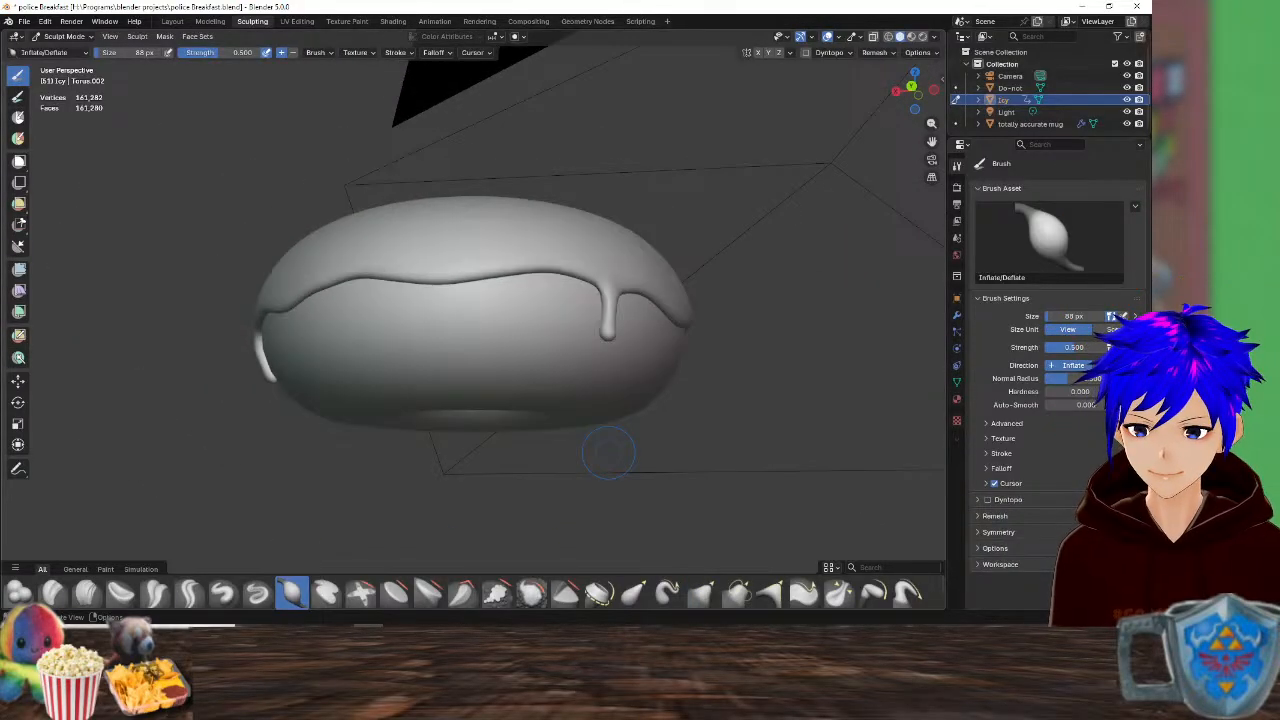
pyautogui.scroll(2, 608, 455)
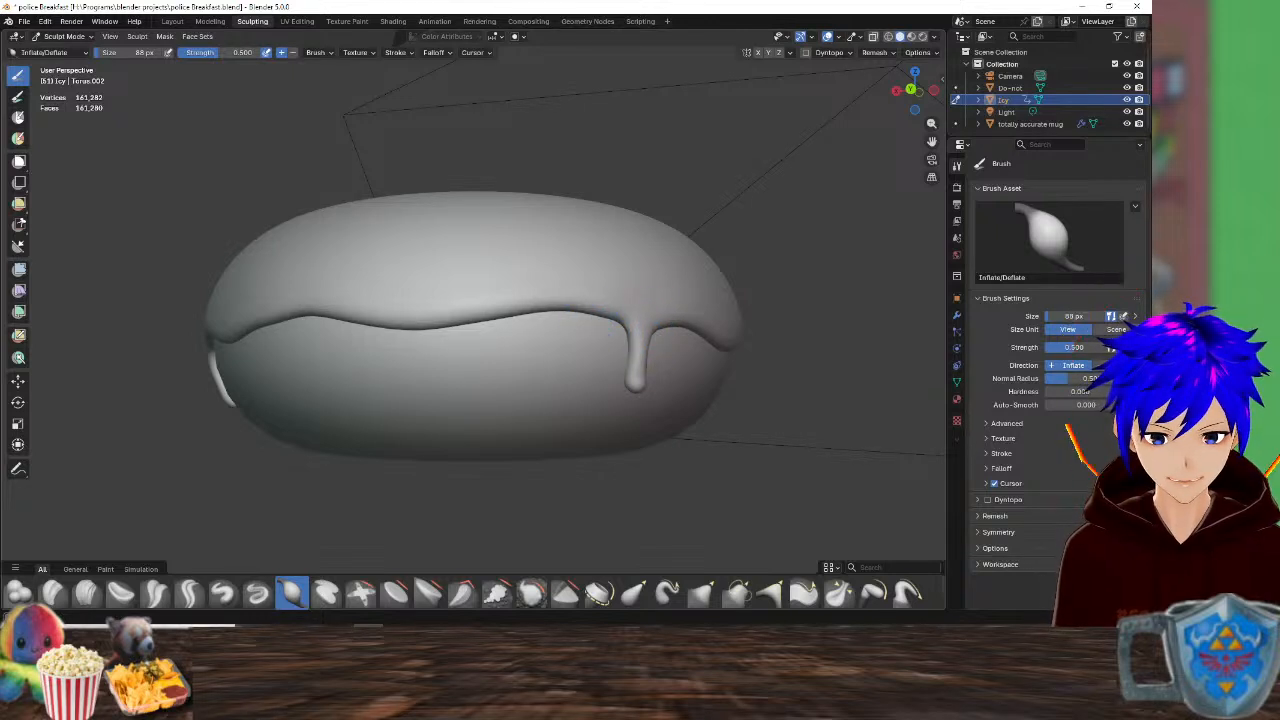
pyautogui.moveTo(806, 497); pyautogui.dragTo(655, 493, button='middle')
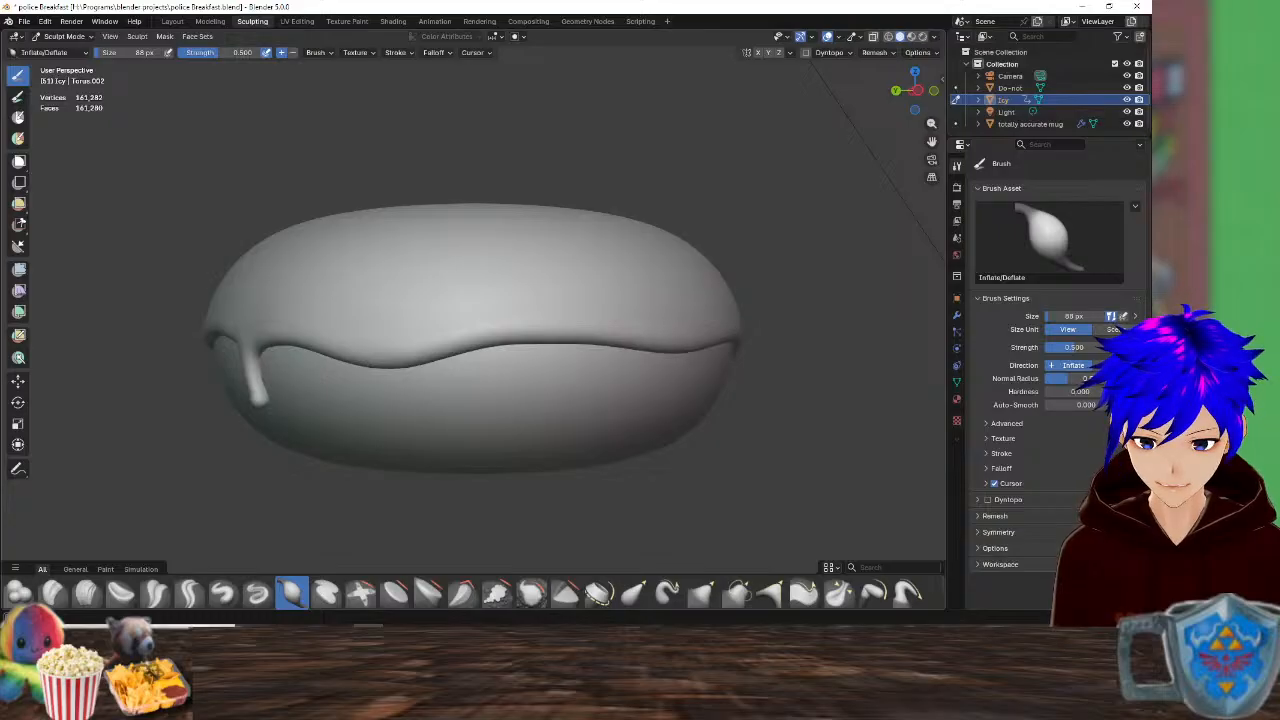
pyautogui.moveTo(680, 326); pyautogui.dragTo(553, 326, button='middle')
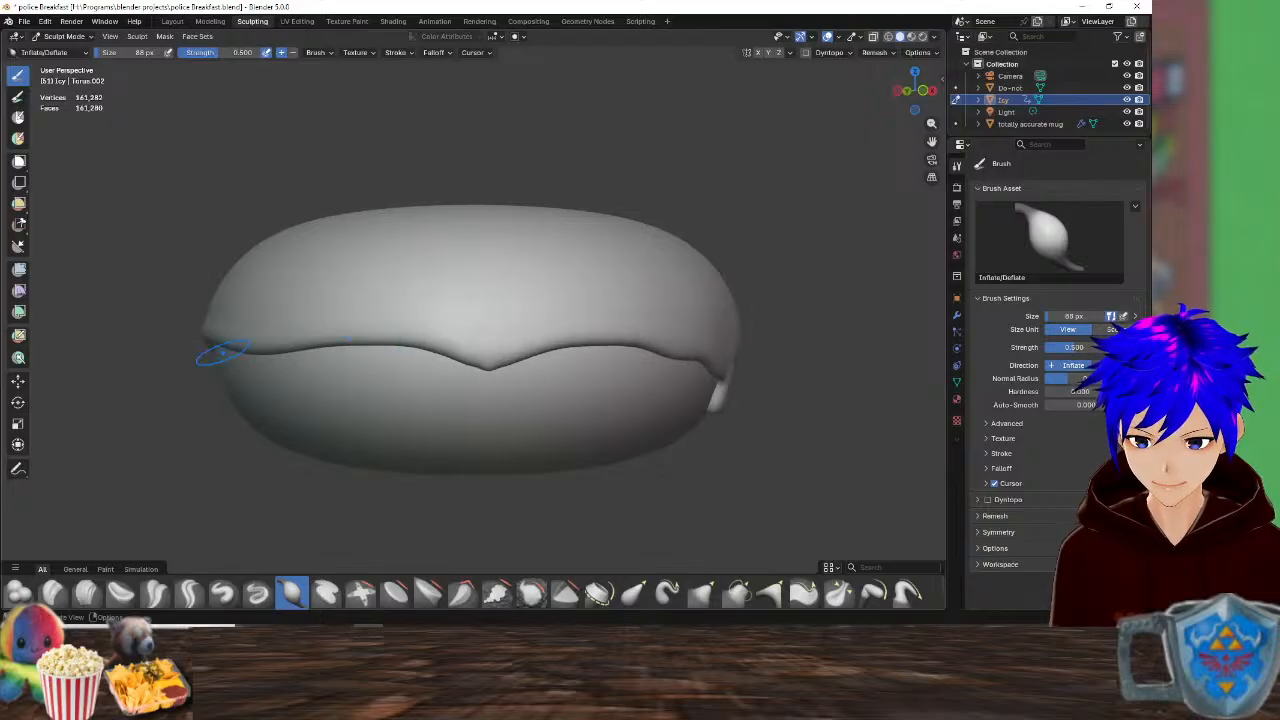
pyautogui.moveTo(217, 335); pyautogui.dragTo(222, 340)
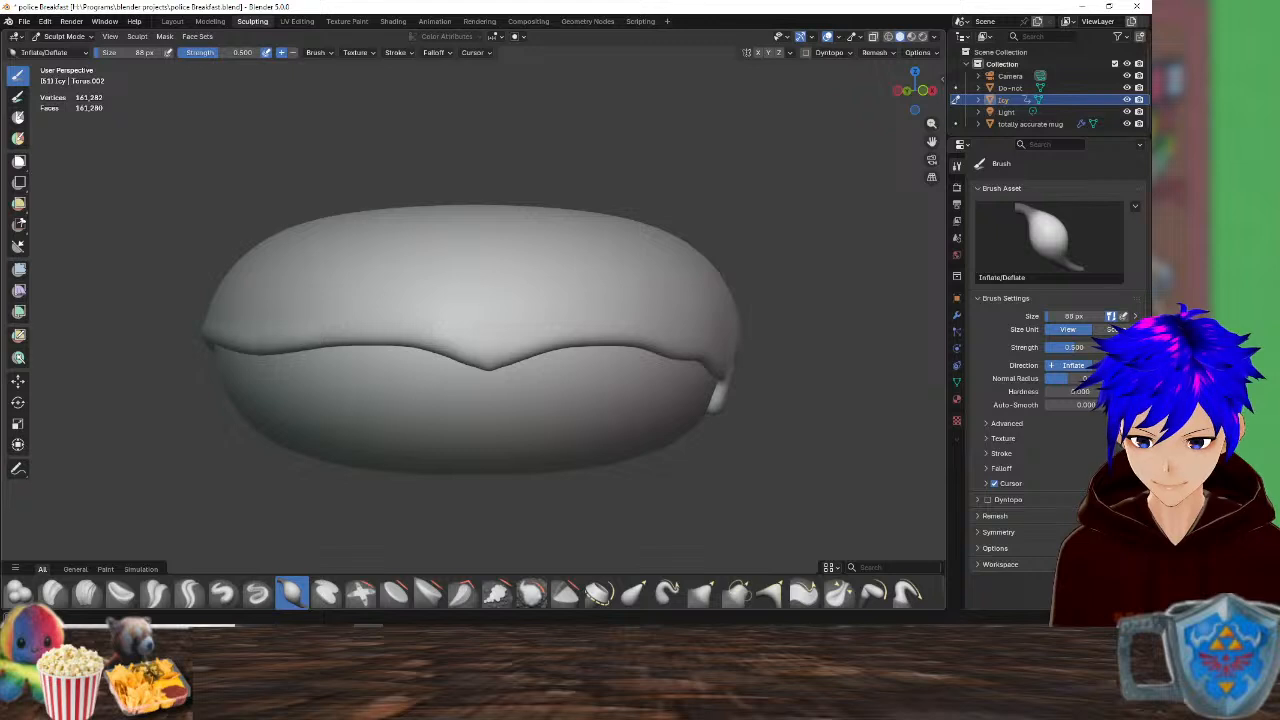
pyautogui.moveTo(320, 347)
pyautogui.mouseDown()
pyautogui.moveTo(480, 360)
pyautogui.moveTo(630, 345)
pyautogui.mouseUp()
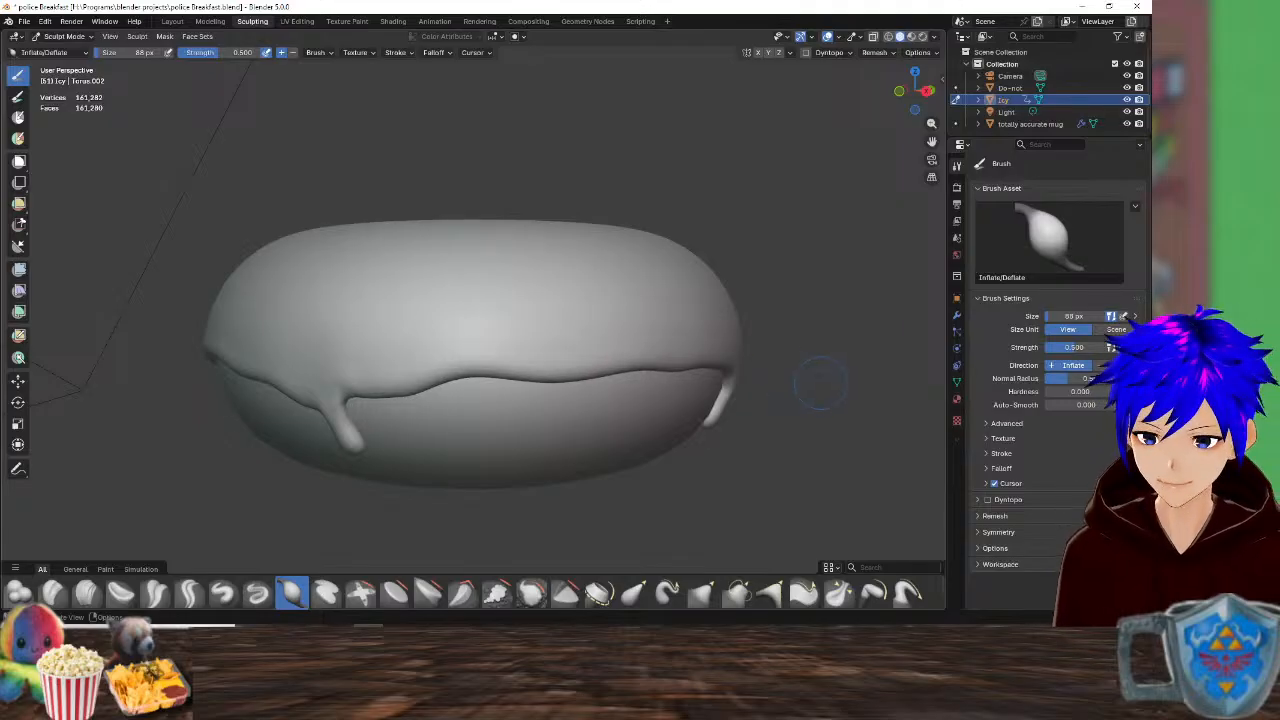
# - Check the inflated rim and drips from all around the donut, and save the project file
pyautogui.moveTo(834, 381); pyautogui.dragTo(667, 362, button='middle')
pyautogui.scroll(-1, 678, 378)
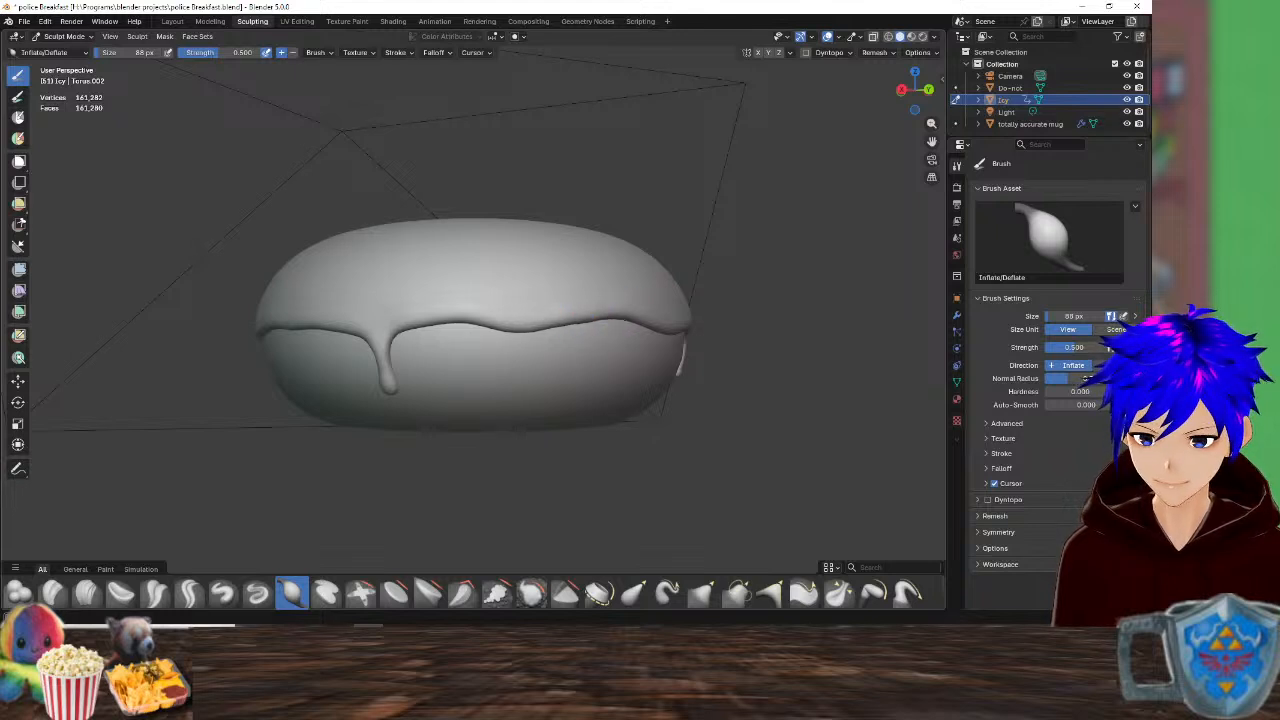
pyautogui.moveTo(600, 330)
pyautogui.mouseDown(button='middle')
pyautogui.moveTo(465, 385)
pyautogui.moveTo(325, 410)
pyautogui.moveTo(165, 335)
pyautogui.moveTo(95, 350)
pyautogui.moveTo(30, 330)
pyautogui.mouseUp(button='middle')
pyautogui.moveTo(750, 330); pyautogui.dragTo(712, 358, button='middle')
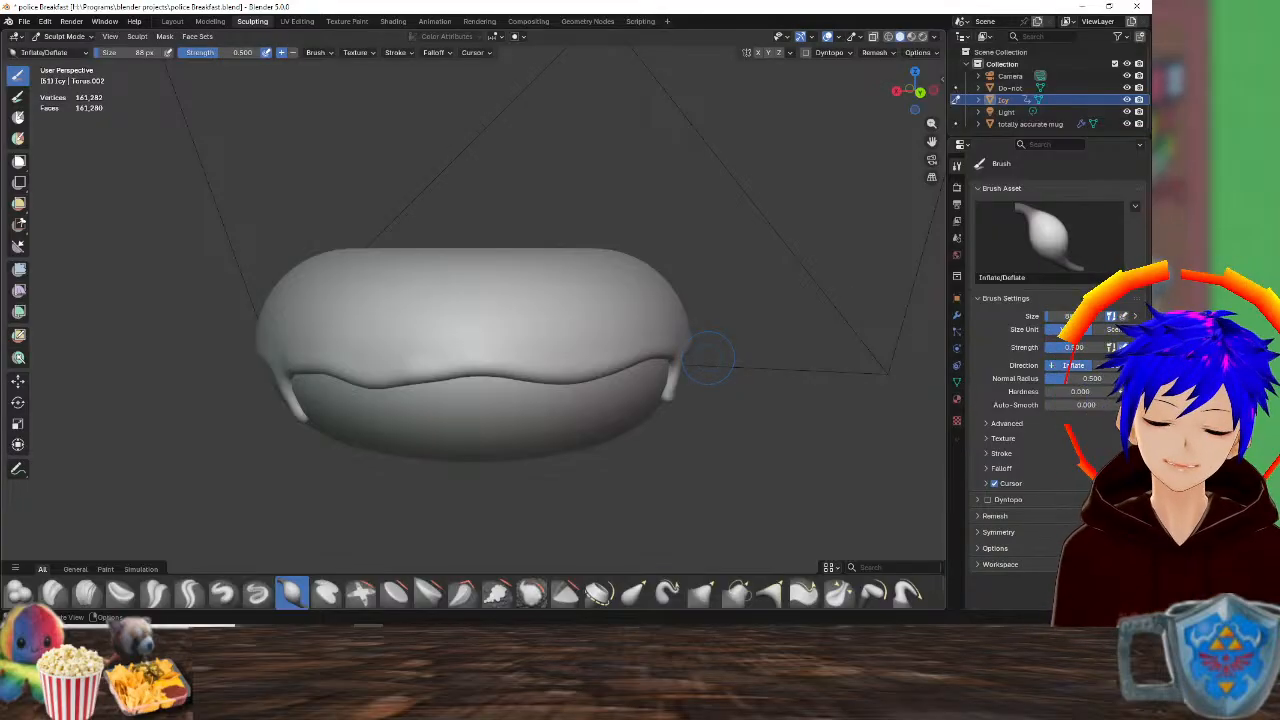
pyautogui.scroll(-2, 594, 351)
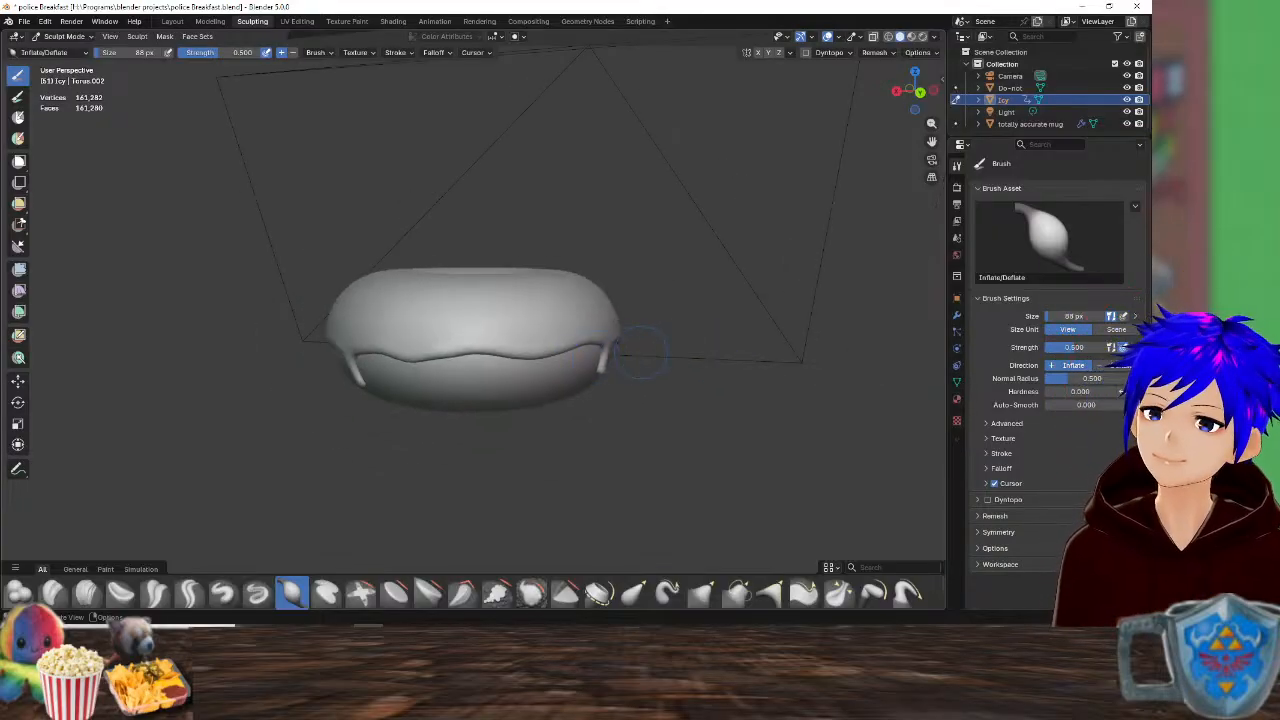
pyautogui.moveTo(594, 351); pyautogui.dragTo(350, 370, button='middle')
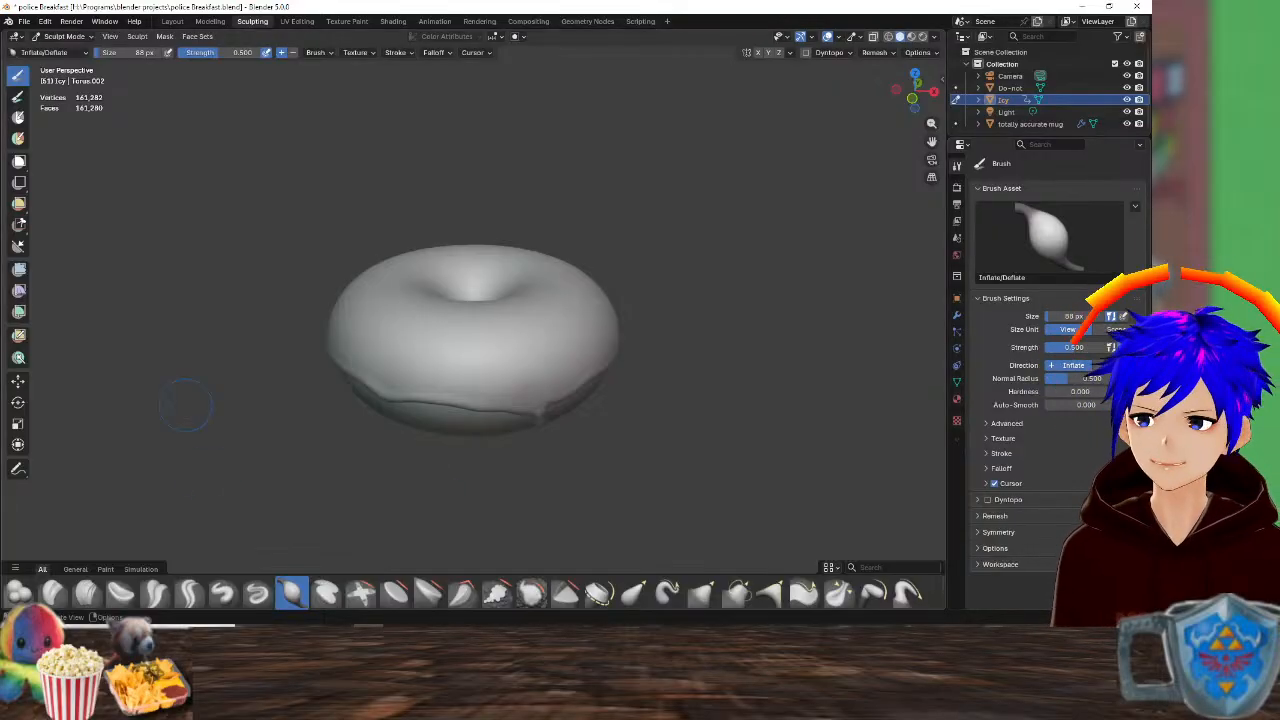
pyautogui.click(24, 21)
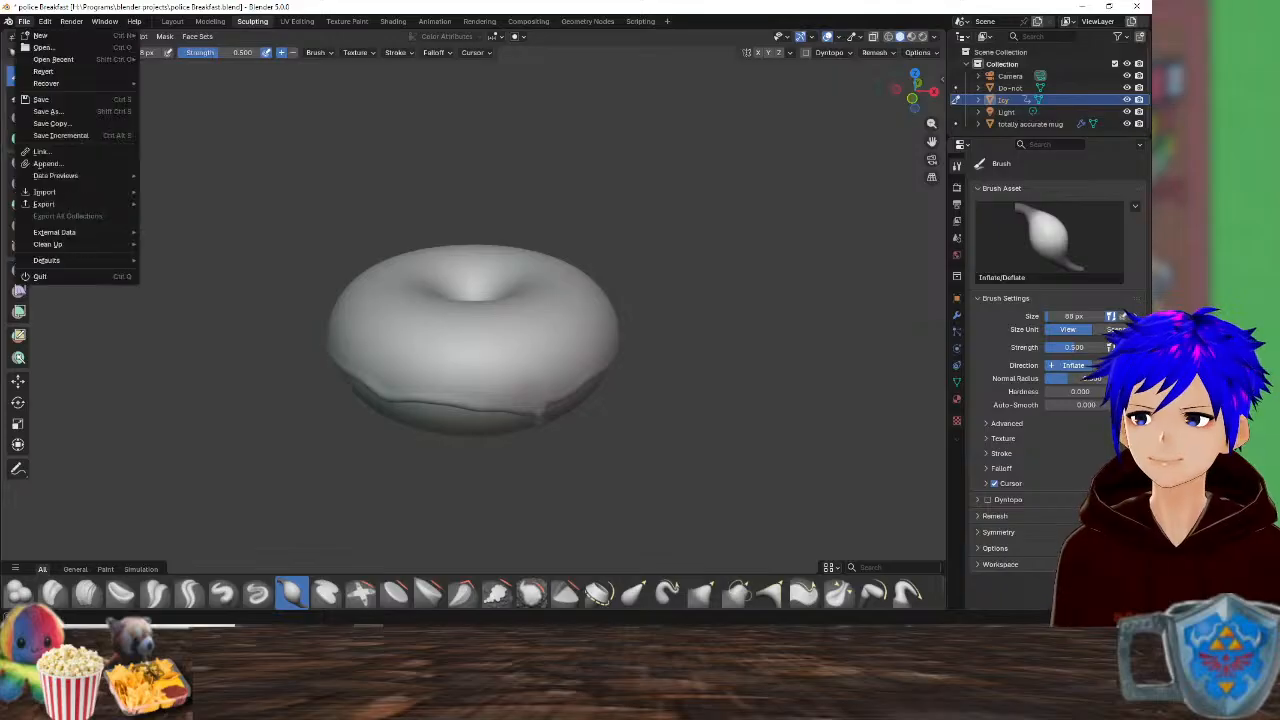
pyautogui.click(42, 99)
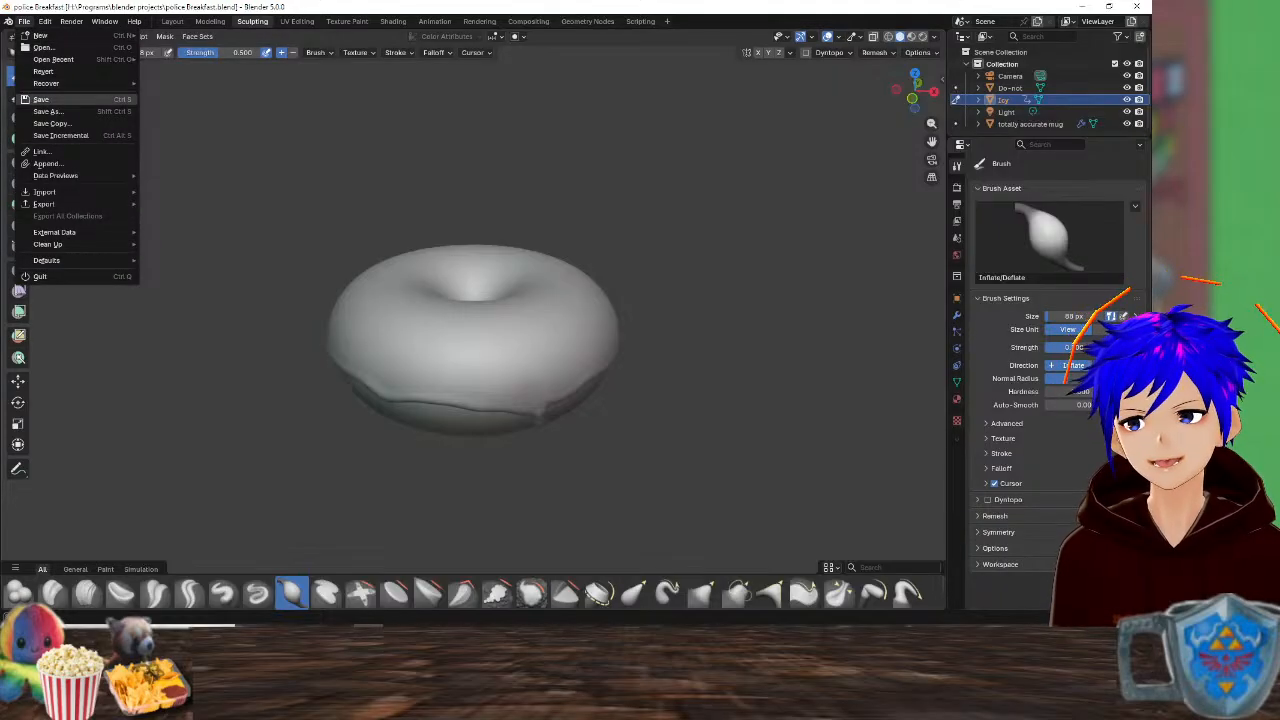
# - Switch to the Donut Part 3 tutorial in the browser and show its video player in full screen
pyautogui.hotkey('alt', 'Tab')
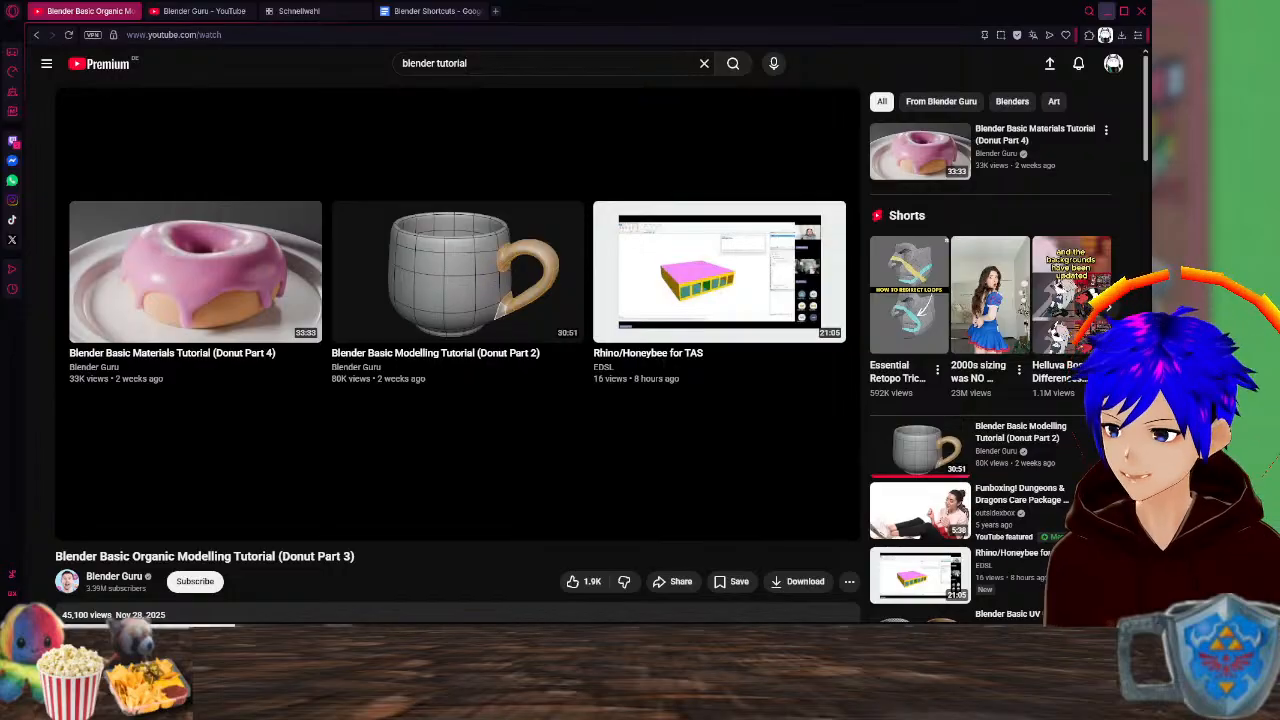
pyautogui.click(837, 524)
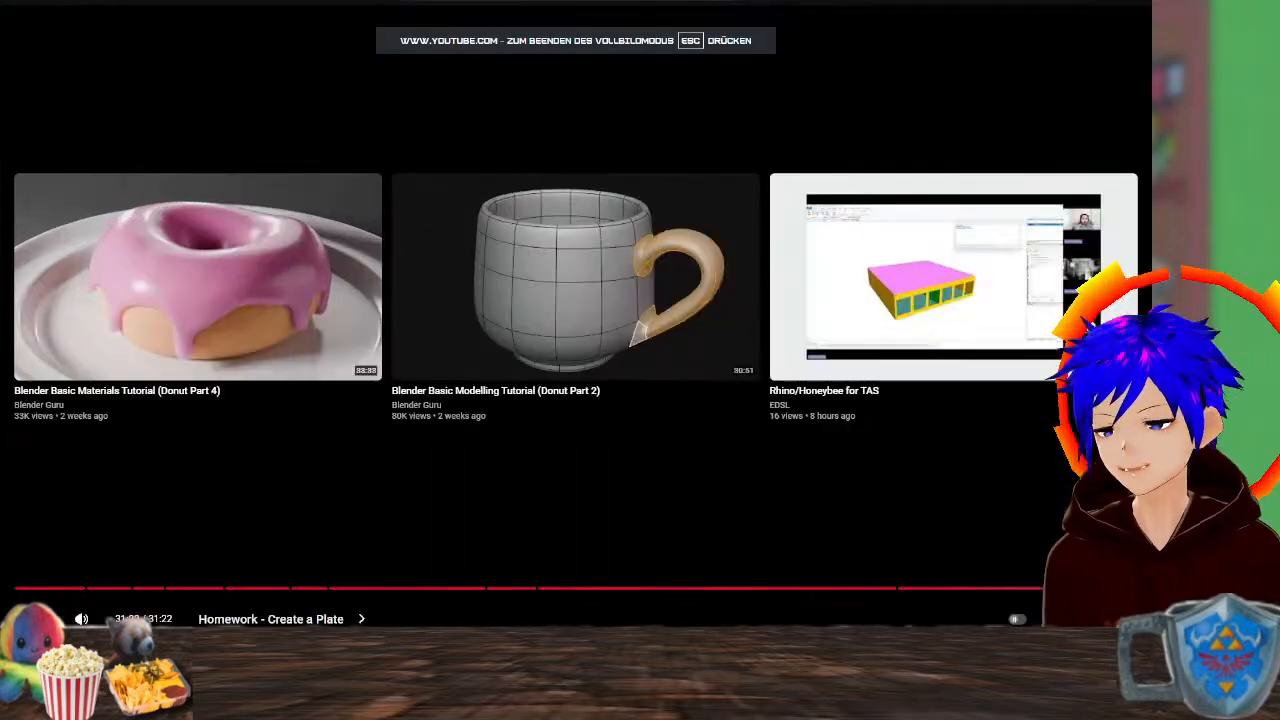